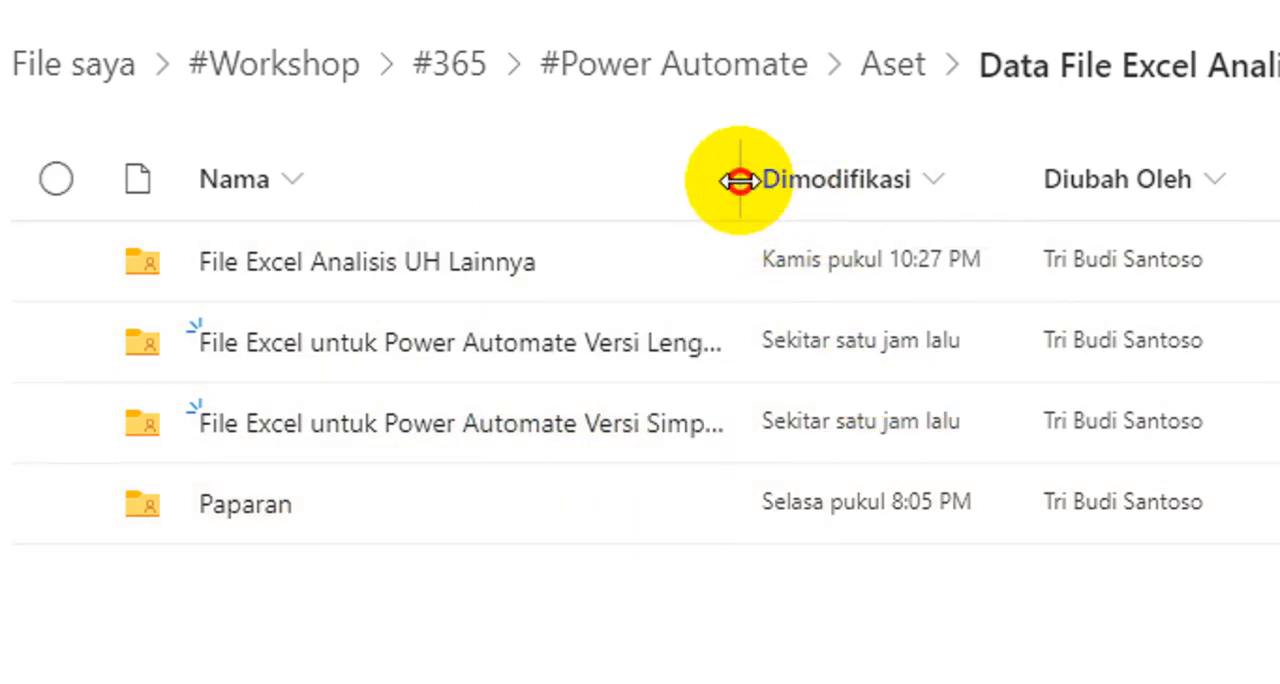
# Step: Widen the Nama column, open the folder "File Excel untuk Power Automate Versi Simple" and view the available actions for its Excel file
pyautogui.moveTo(737, 179); pyautogui.dragTo(868, 186)
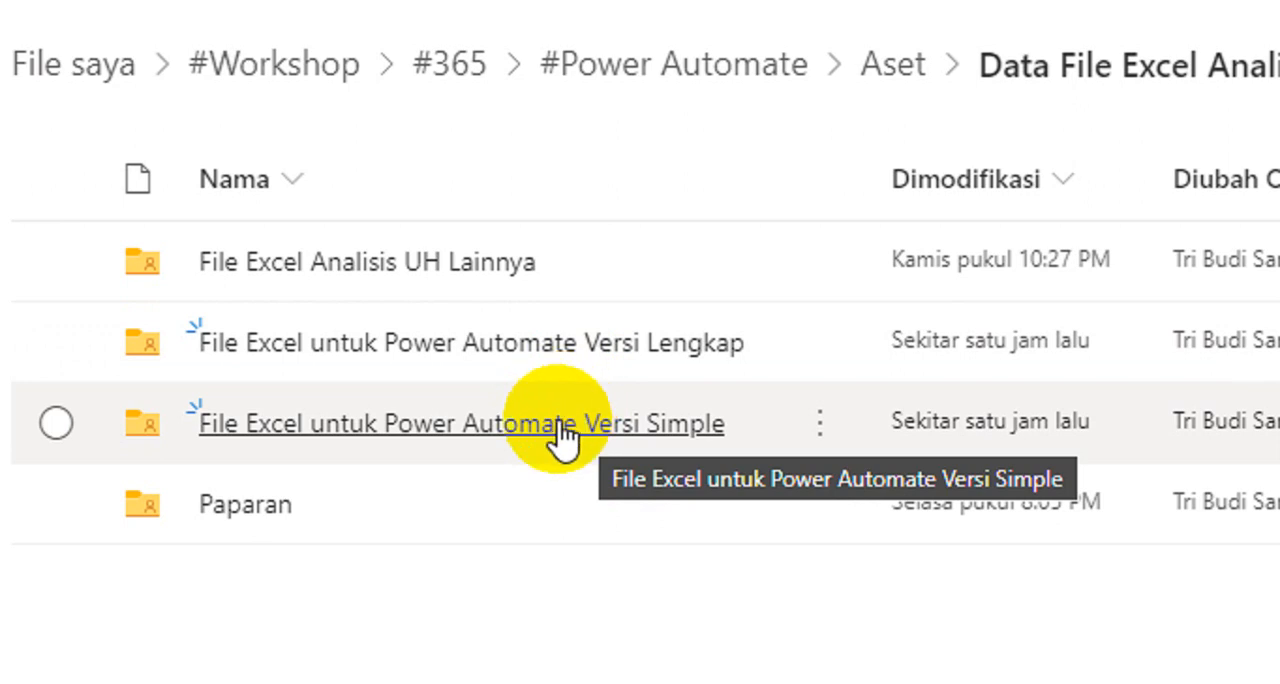
pyautogui.click(505, 440)
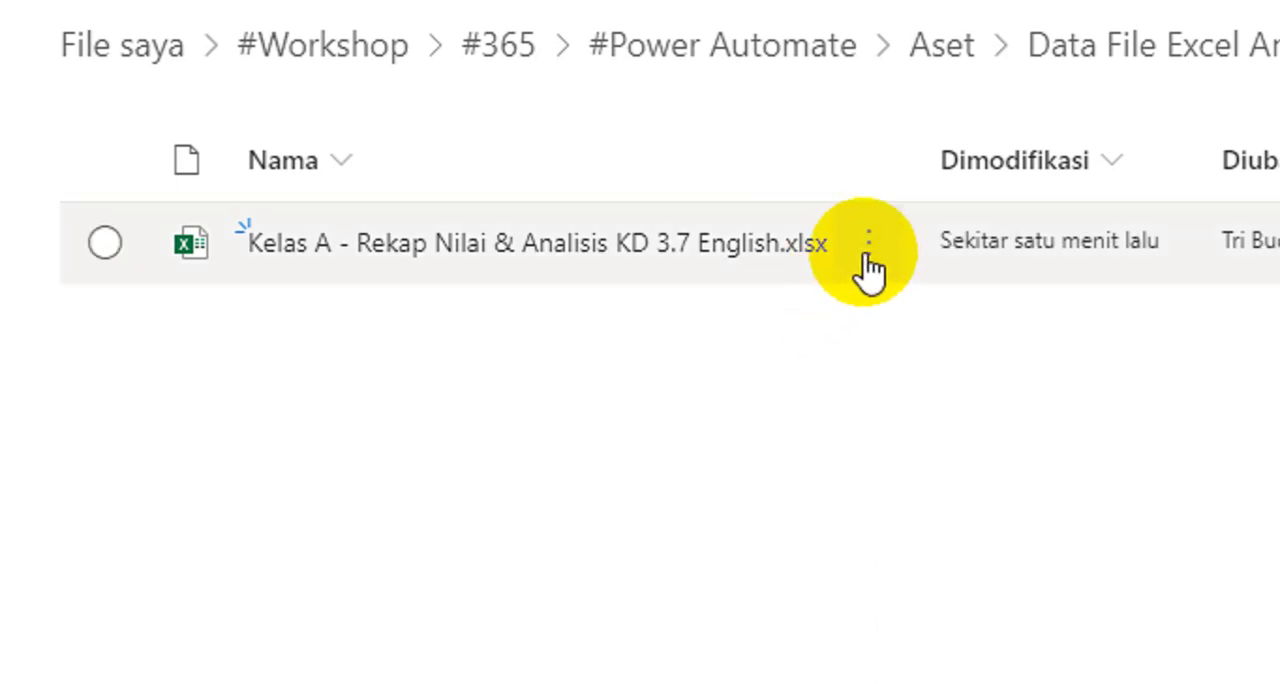
pyautogui.click(868, 242)
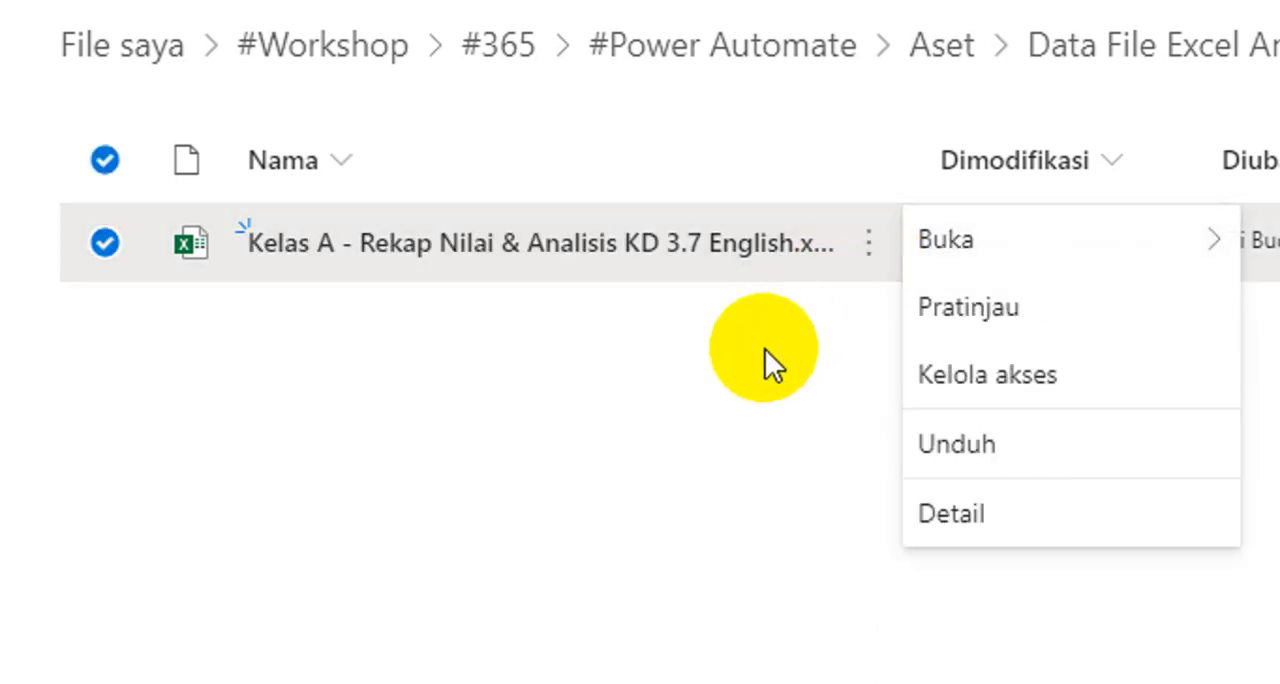
pyautogui.click(763, 352)
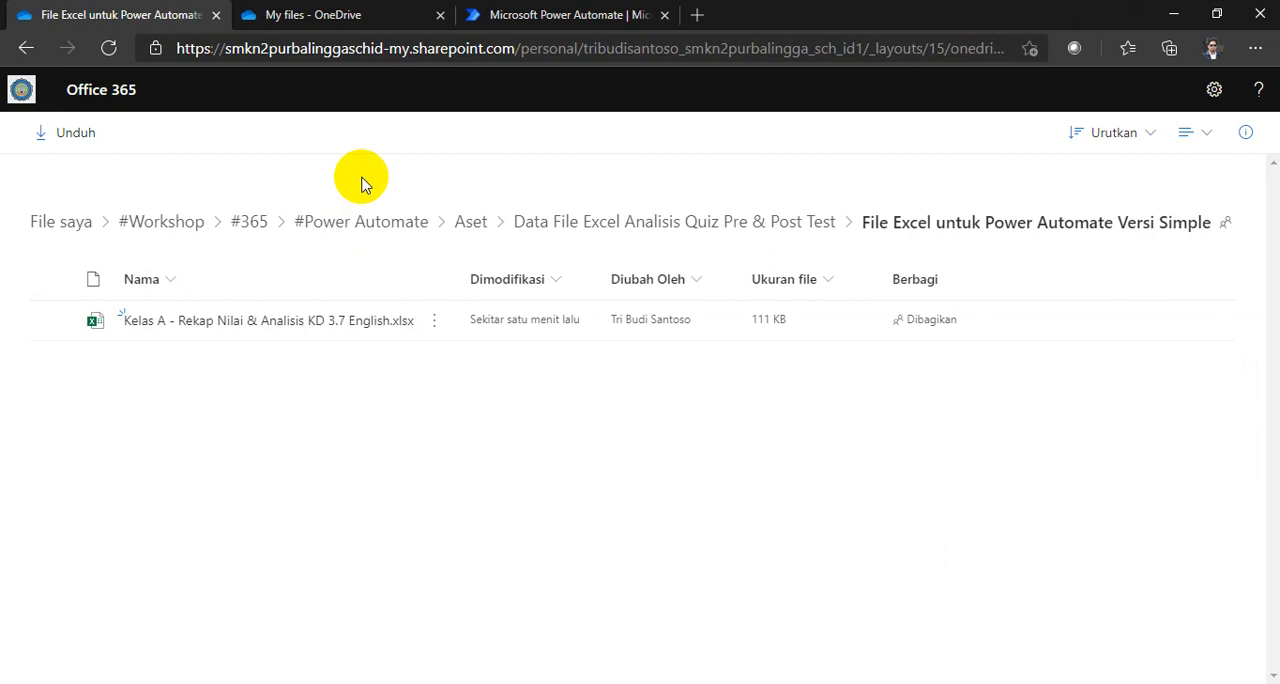
# Step: Switch to the My files page in OneDrive and open the "Webinar Power Automate" folder
pyautogui.click(316, 24)
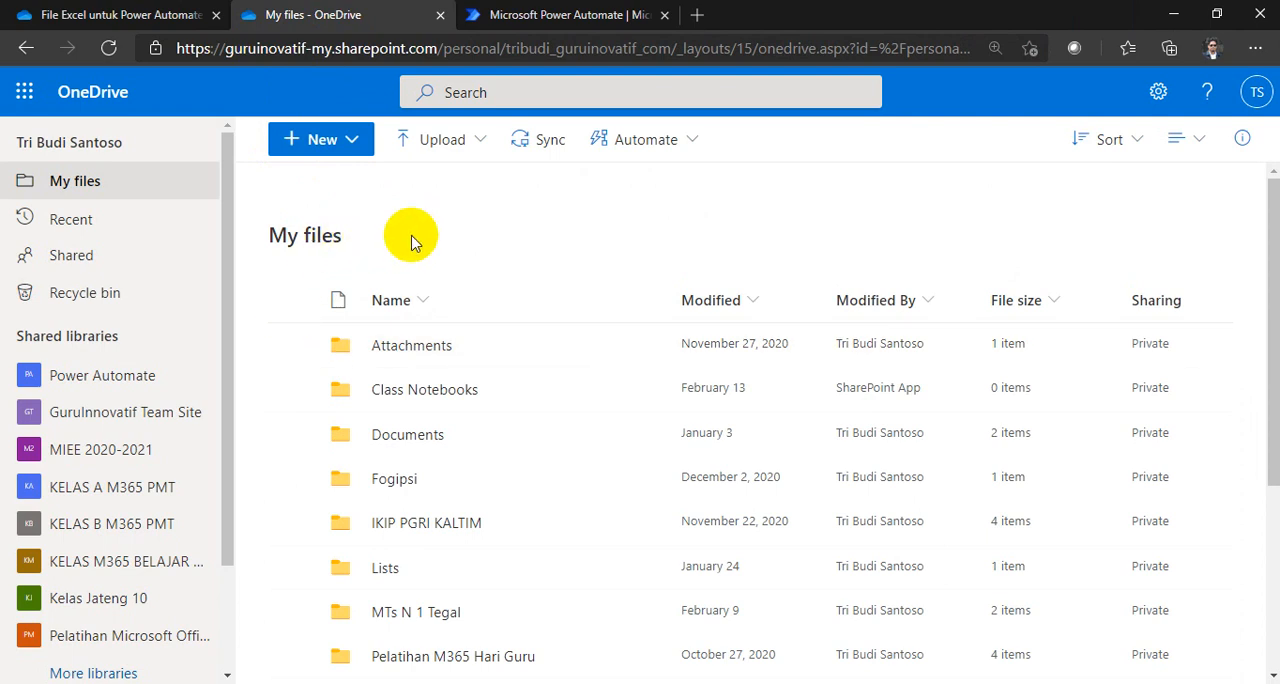
pyautogui.scroll(-3, 400, 300)
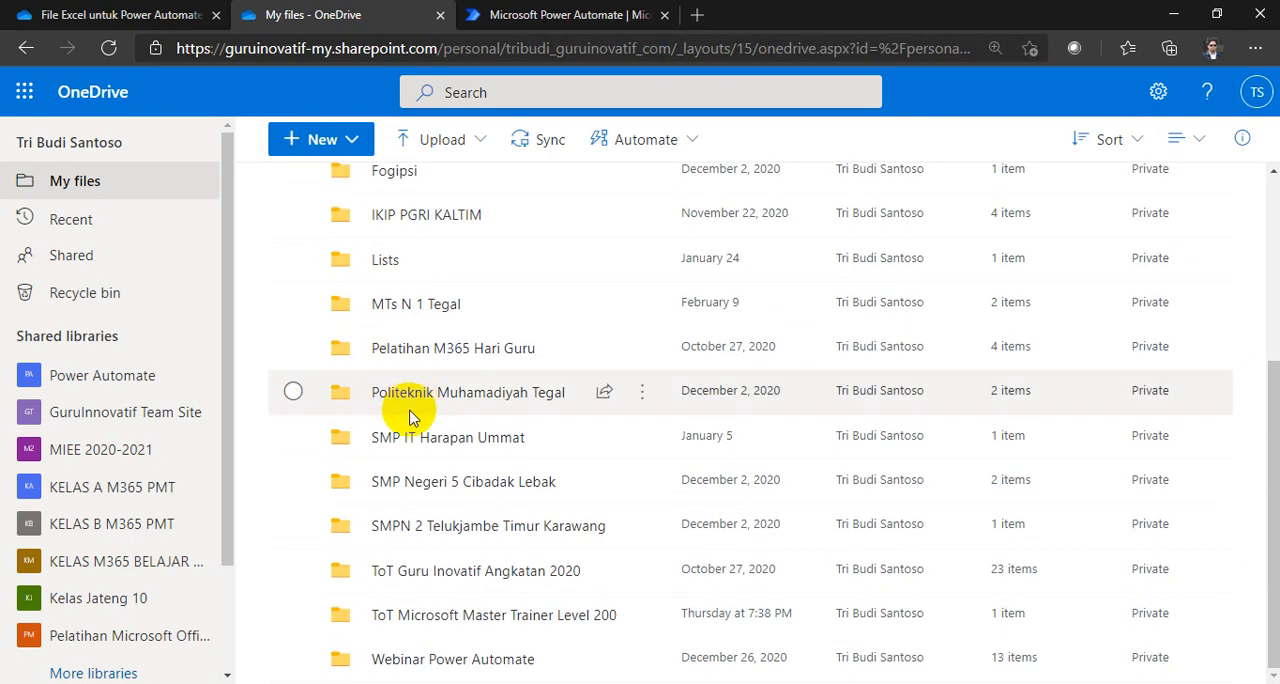
pyautogui.click(514, 658)
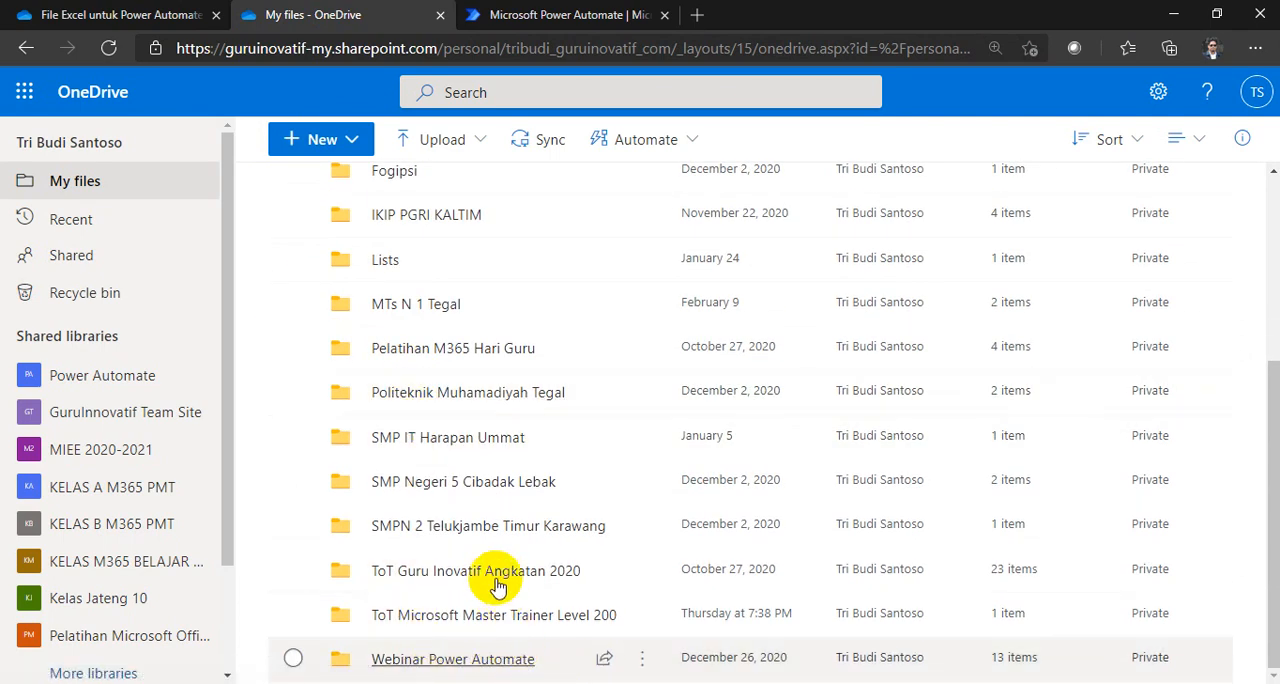
pyautogui.scroll(-1, 491, 505)
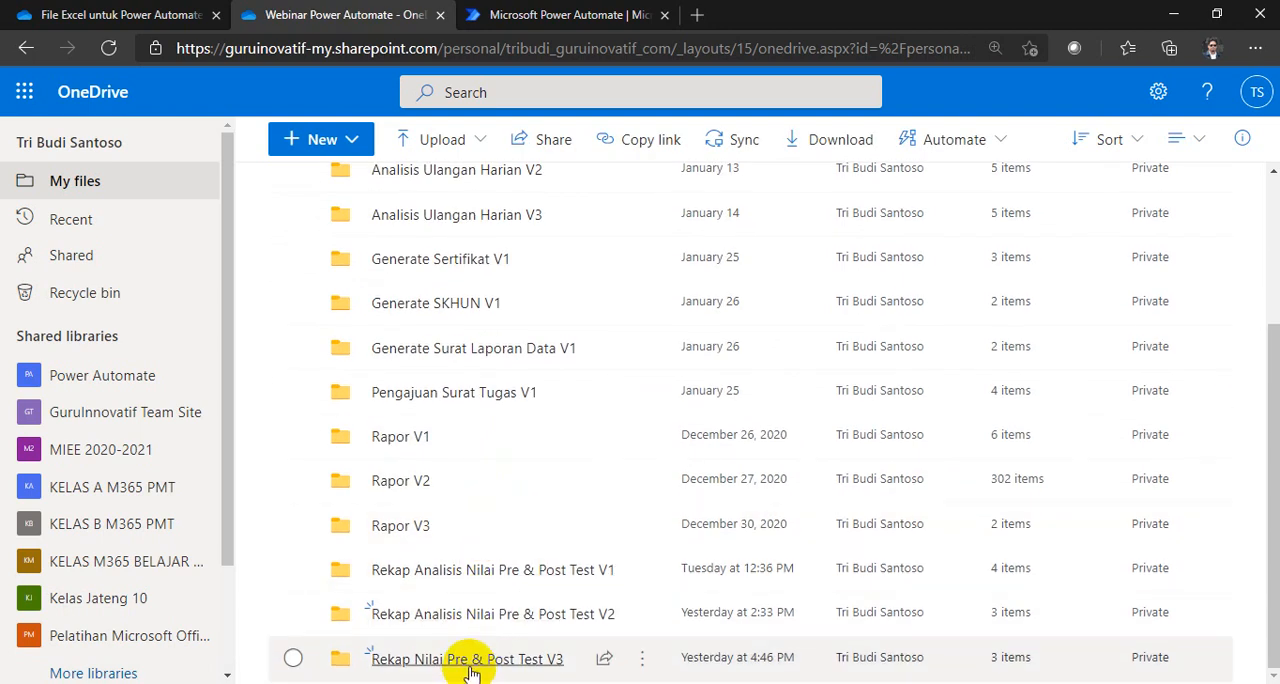
# Step: Create a folder named "Rekap Nilai Pre & Post Test V4" inside Webinar Power Automate and open it
pyautogui.click(357, 139)
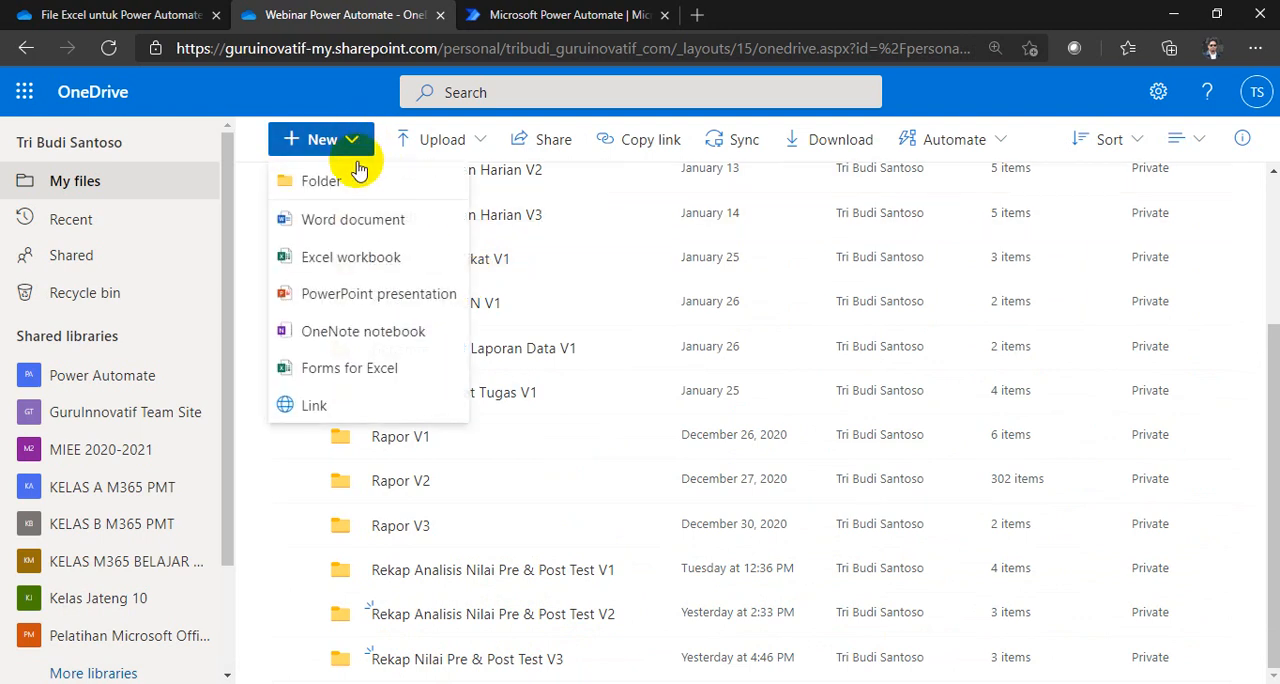
pyautogui.click(357, 168)
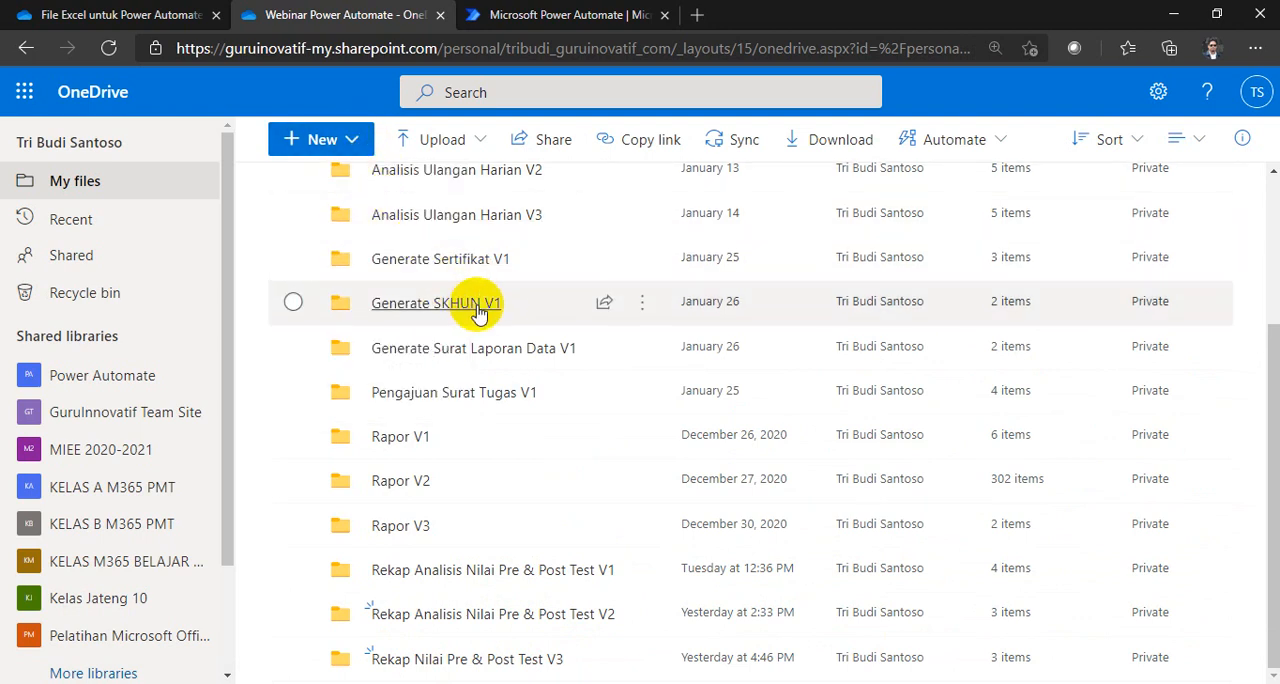
pyautogui.click(352, 145)
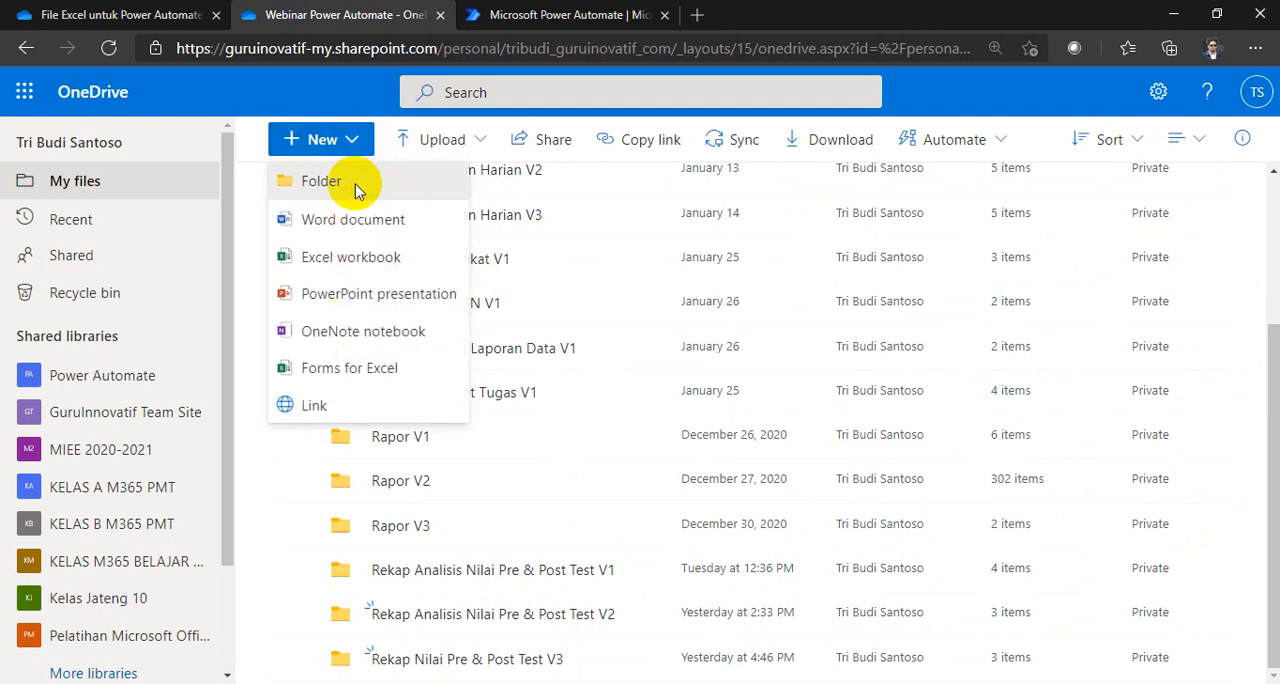
pyautogui.click(357, 184)
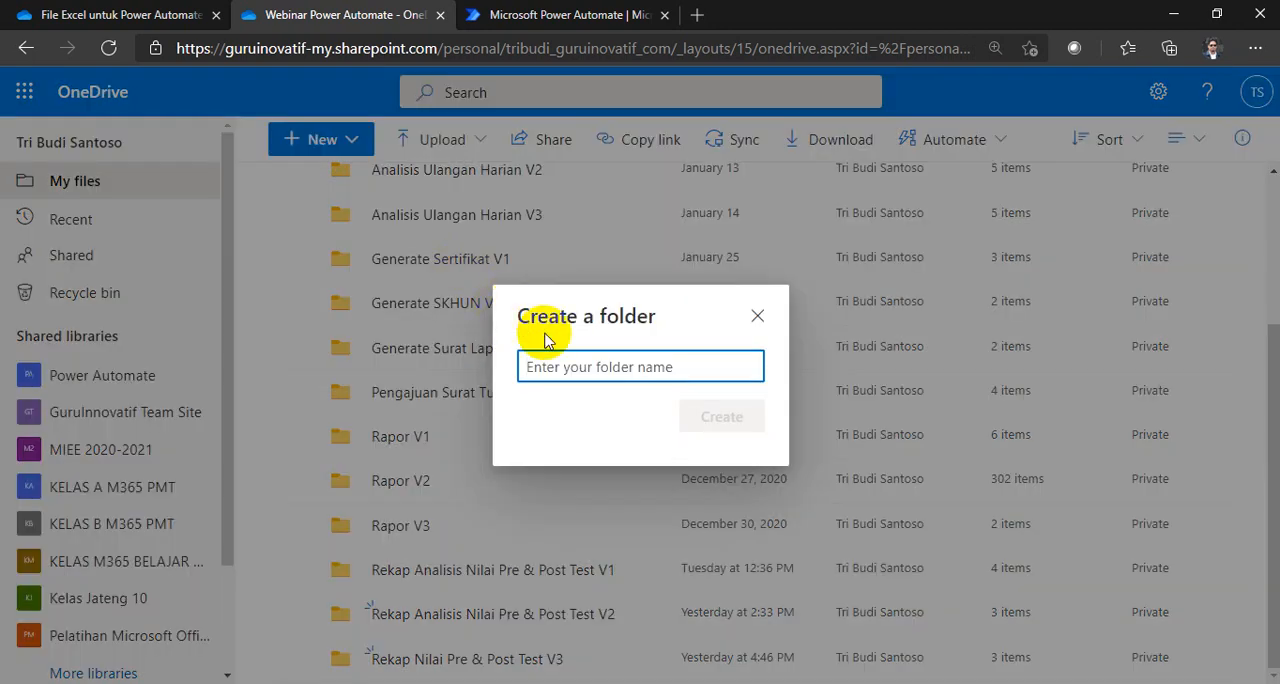
pyautogui.write('Rekap Nilai Pre & Post Test V4')
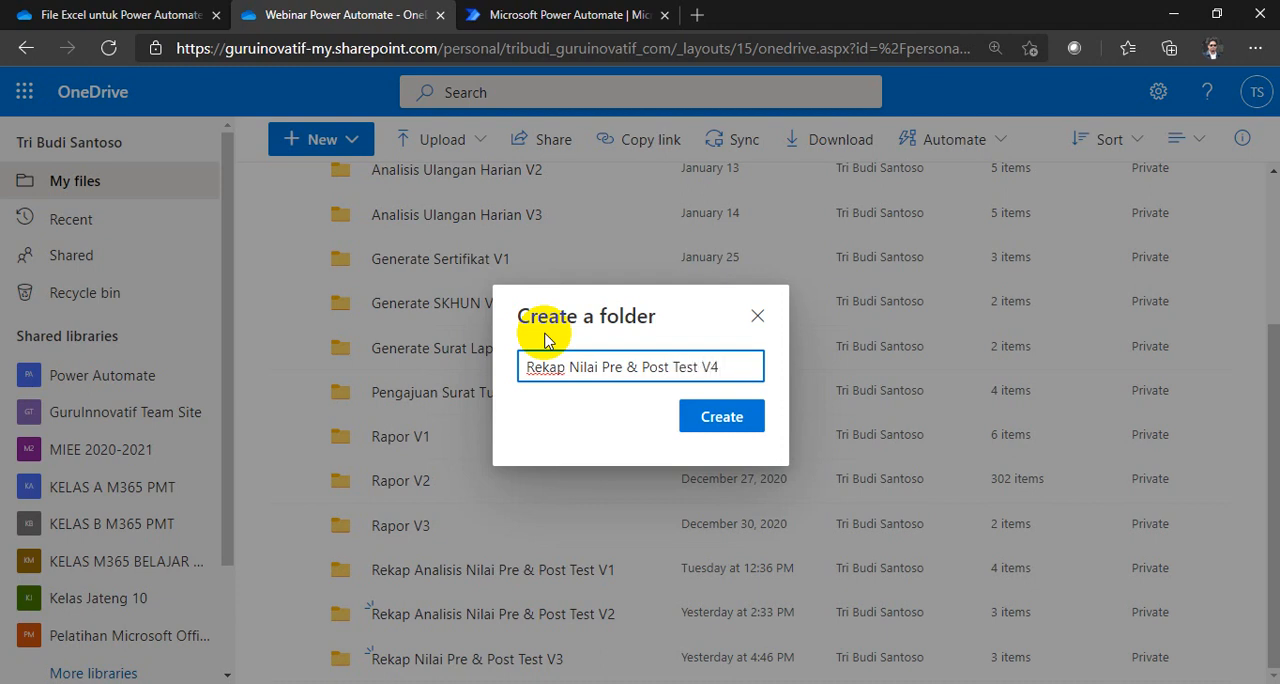
pyautogui.click(705, 432)
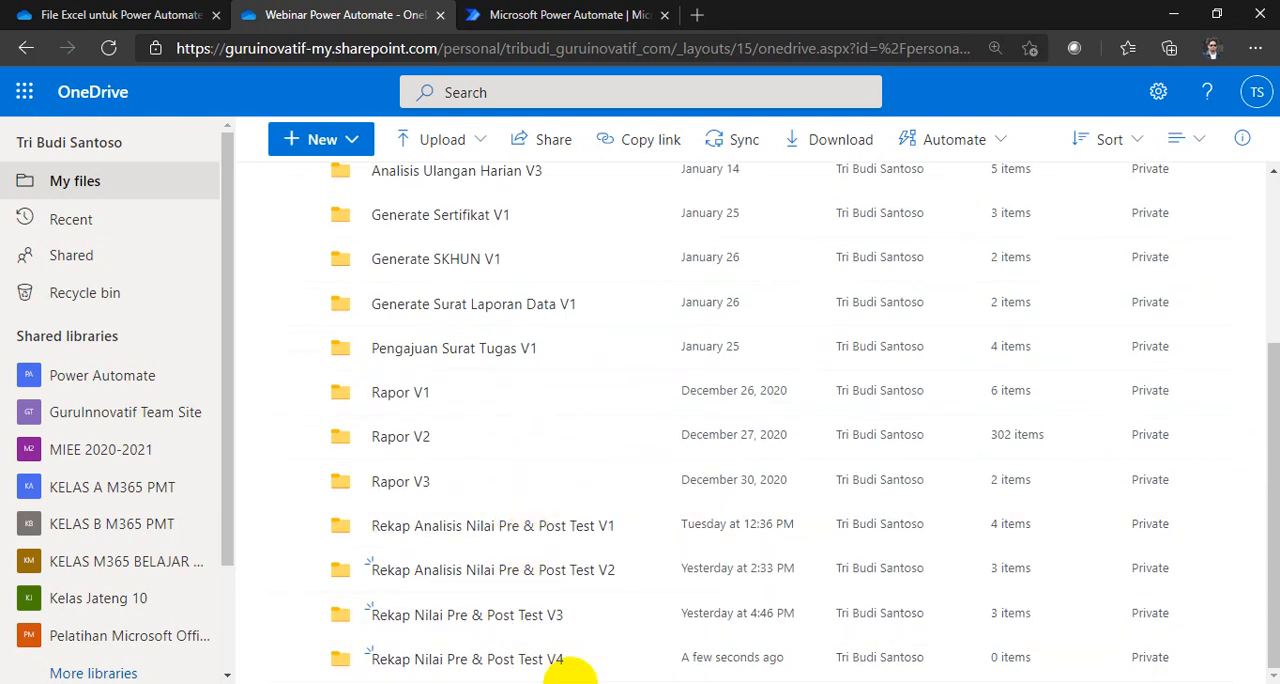
pyautogui.click(462, 665)
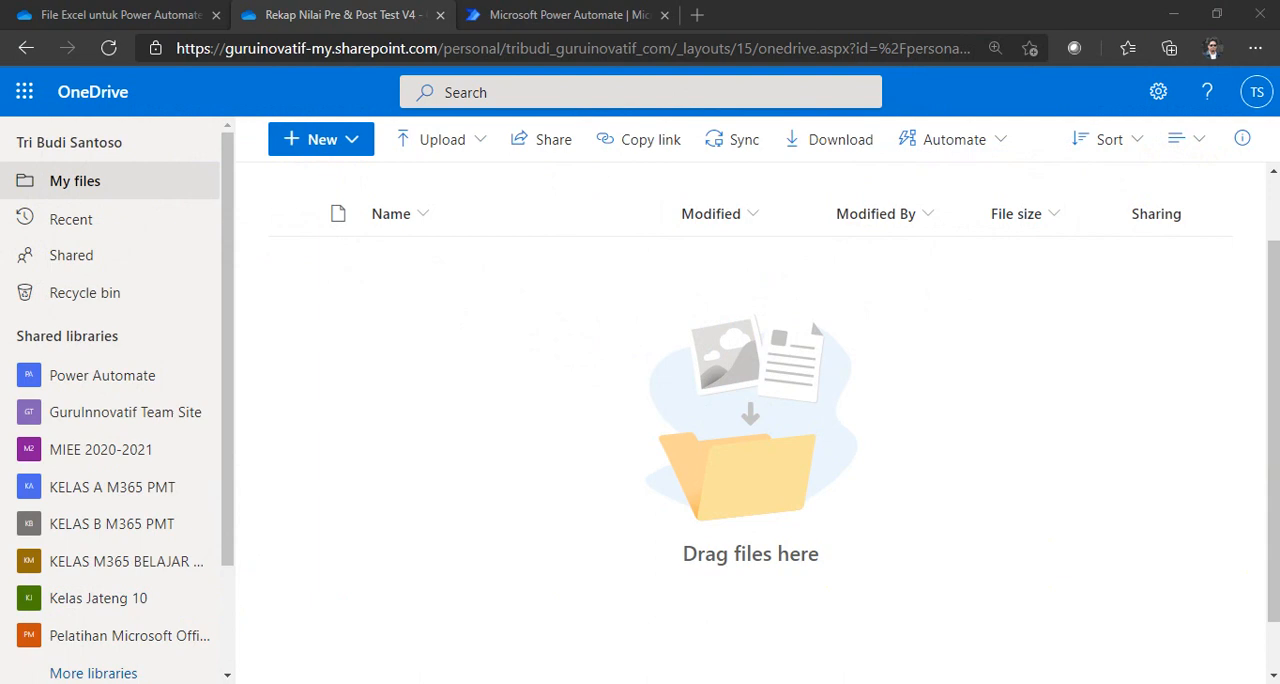
# Step: Switch to the PowerPoint presentation and review the required assets on the "Aset yang dibutuhkan" slide
pyautogui.moveTo(1279, 63); pyautogui.dragTo(643, 123)
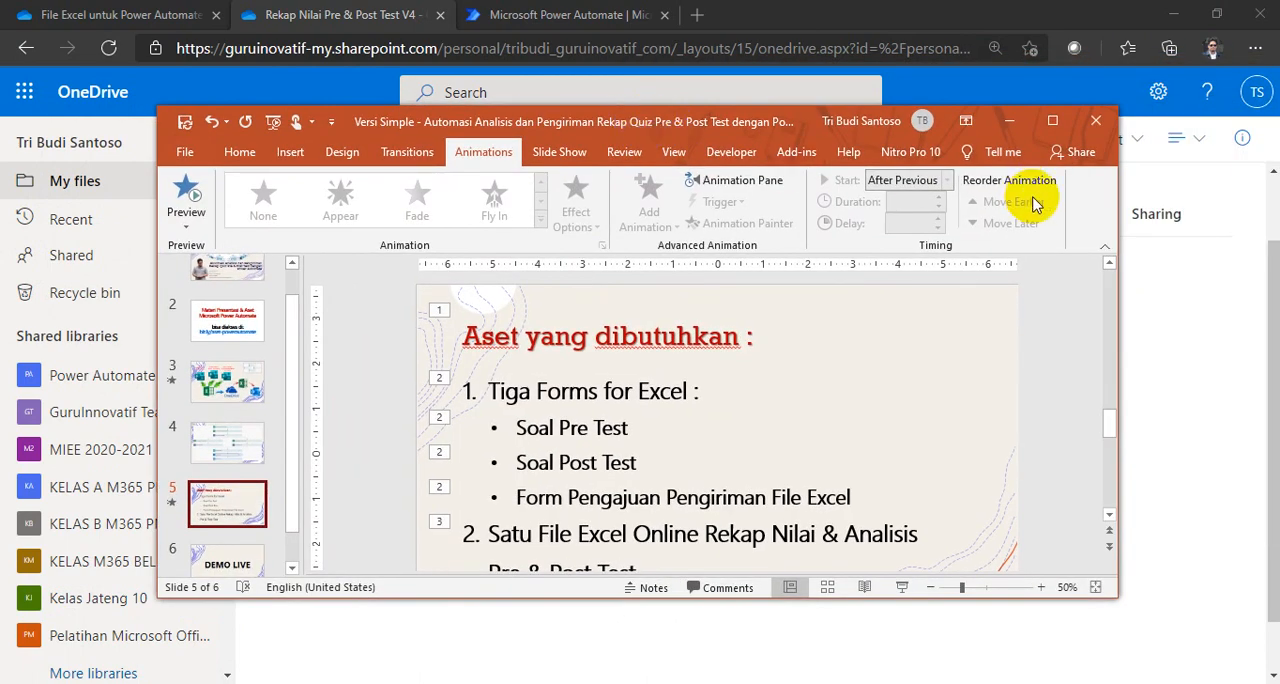
pyautogui.click(1052, 122)
pyautogui.scroll(2, 370, 339)
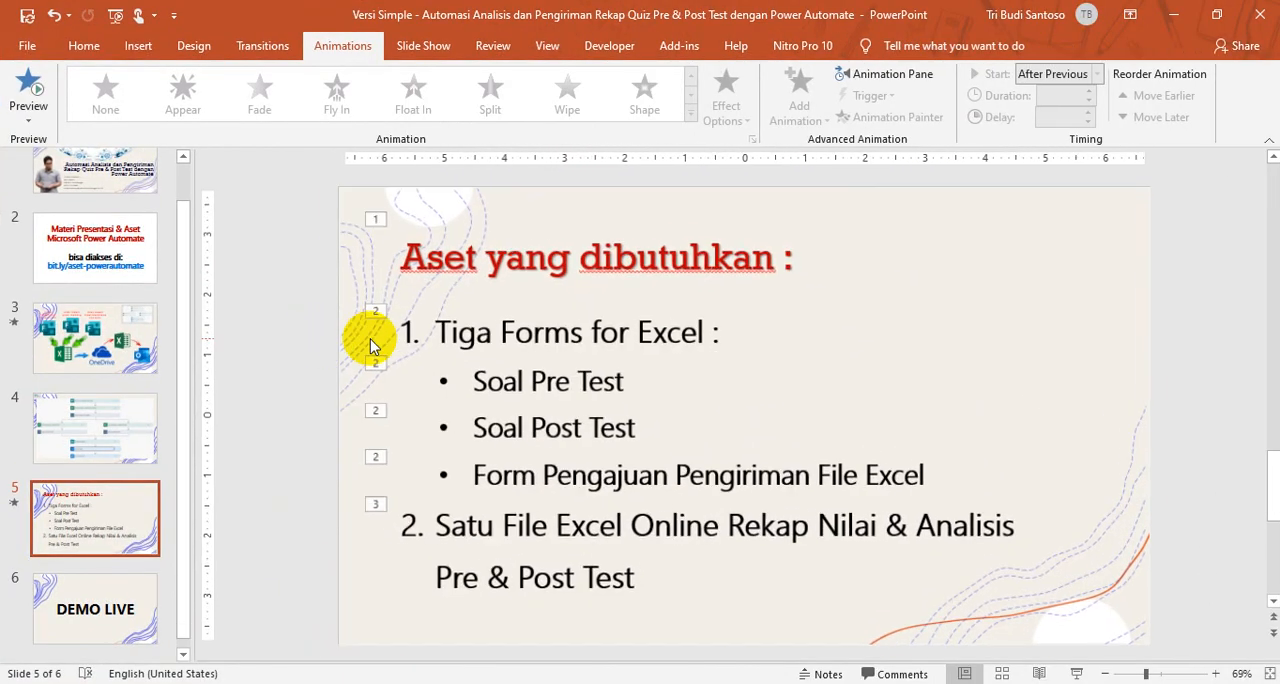
pyautogui.scroll(2, 370, 339)
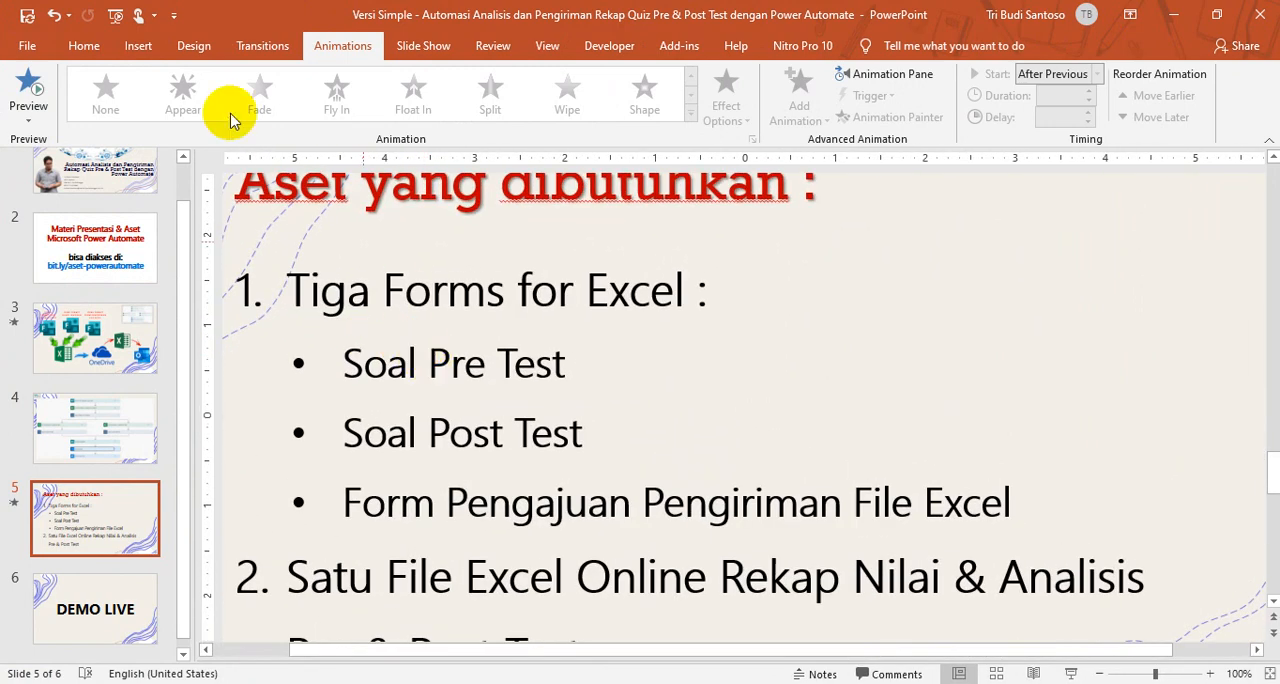
pyautogui.click(88, 53)
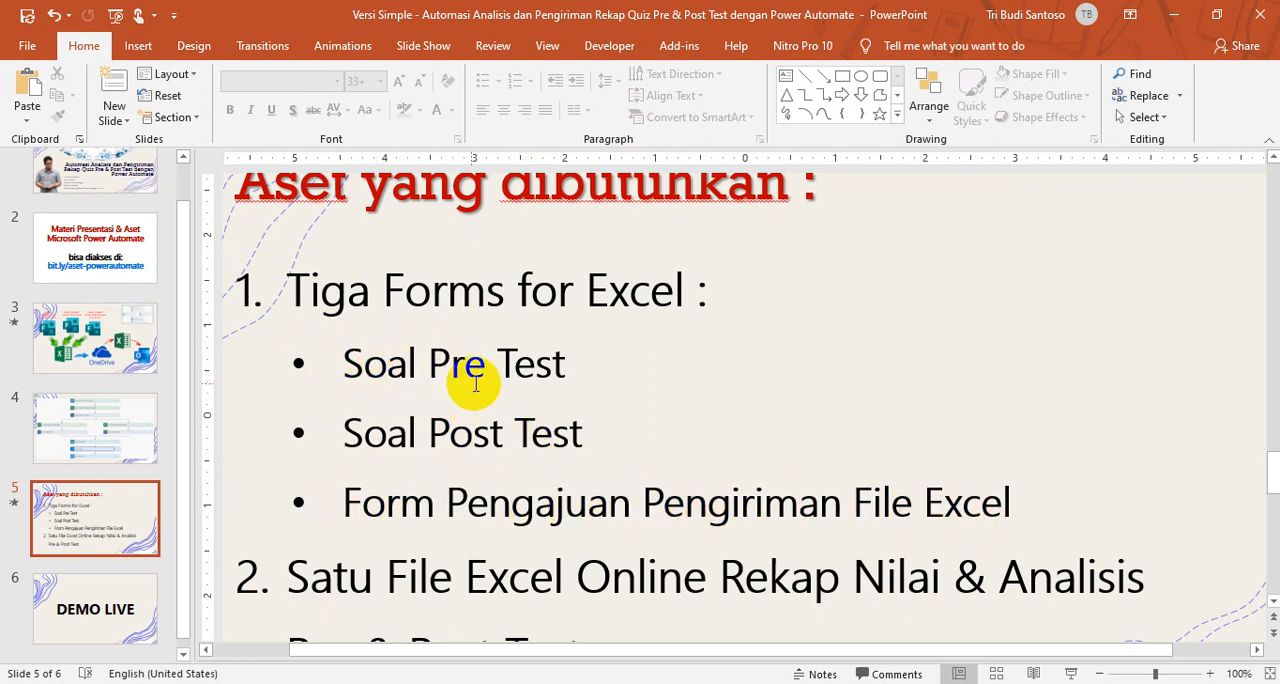
pyautogui.click(1166, 15)
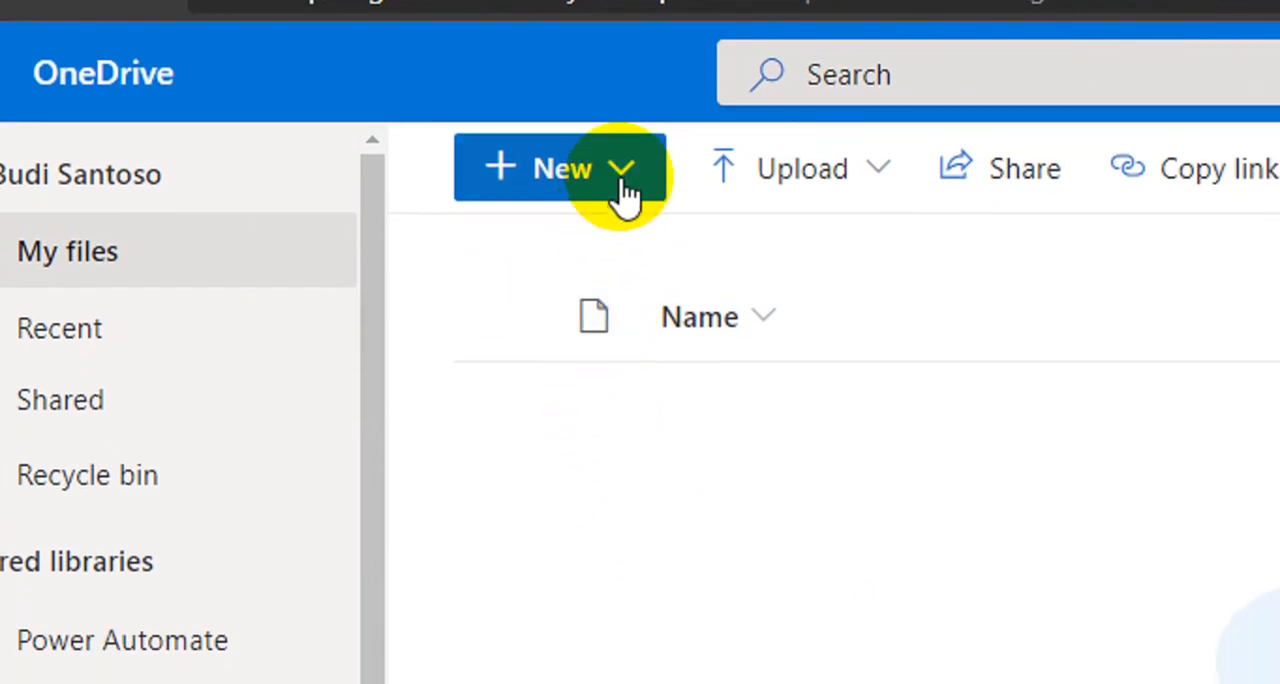
# Step: In the new OneDrive folder, create a Forms for Excel file named "Pre Test KD 3.8 English"
pyautogui.click(622, 185)
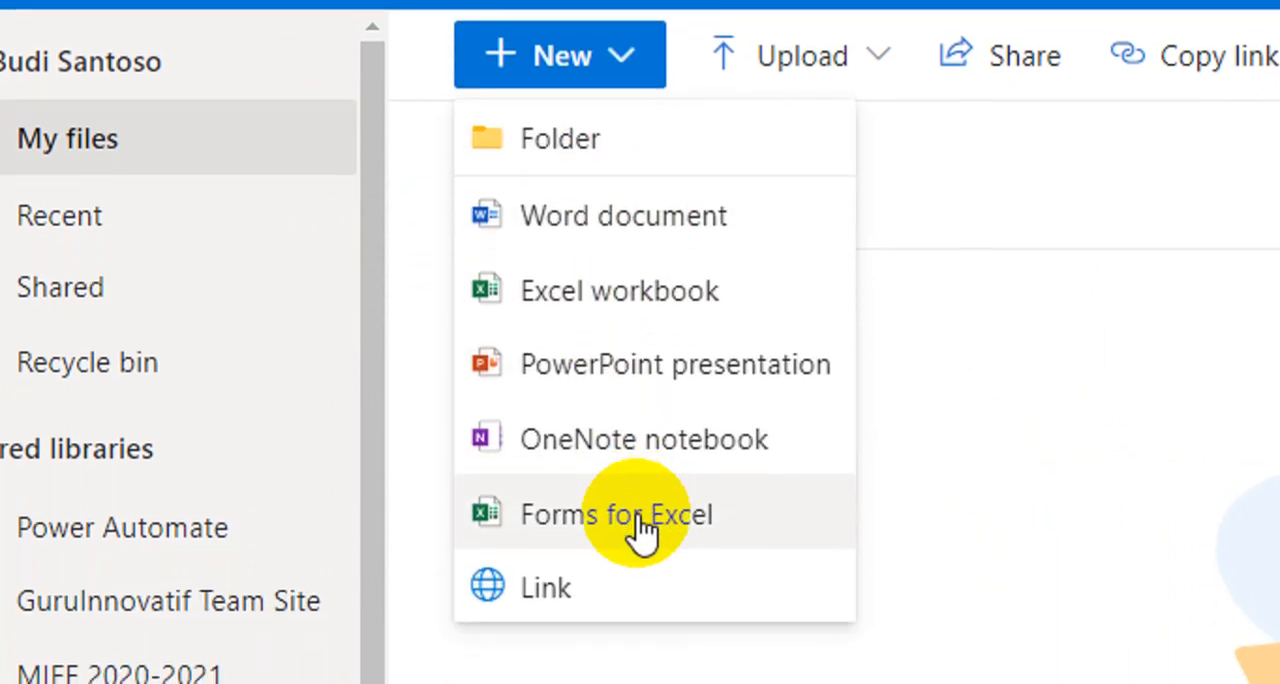
pyautogui.click(637, 520)
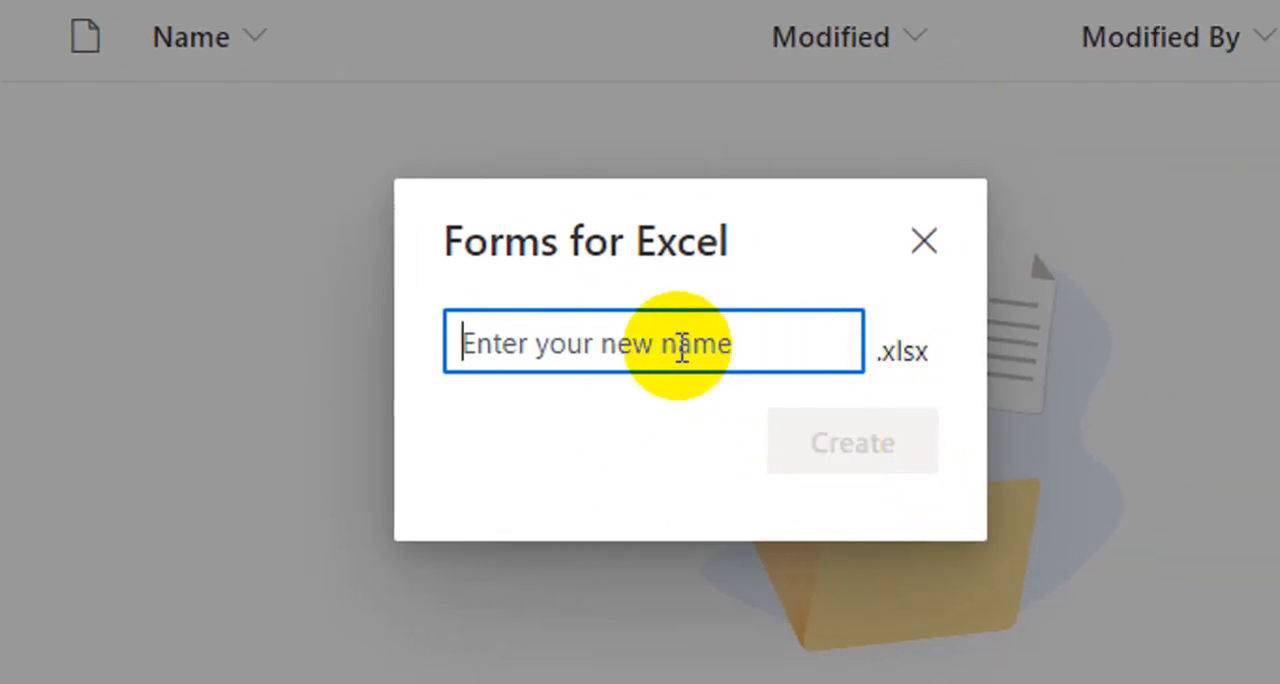
pyautogui.write('P')
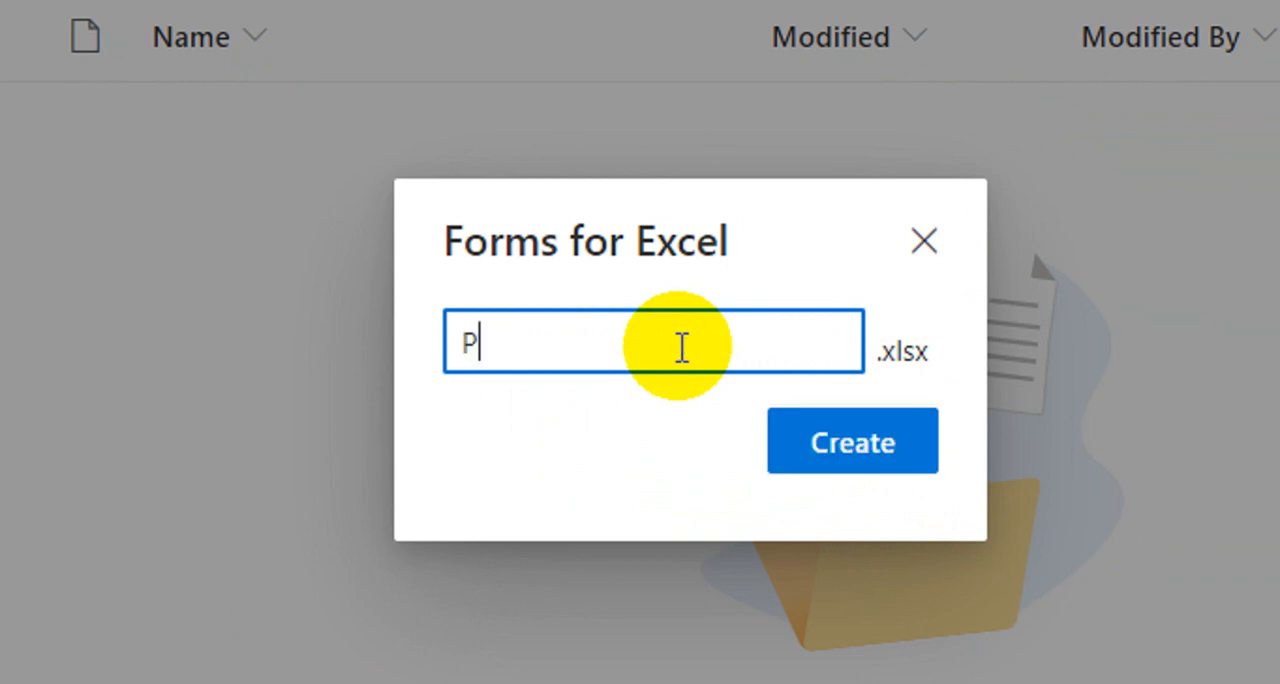
pyautogui.write('re Test')
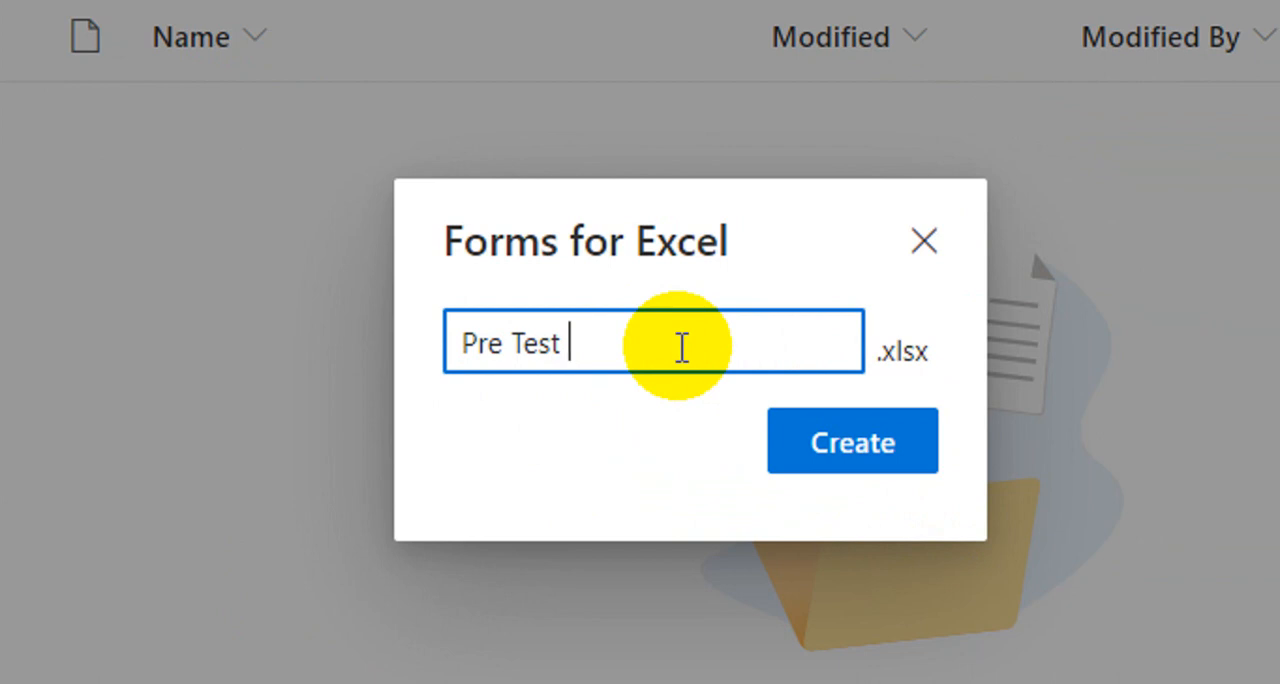
pyautogui.write(' KD 3.')
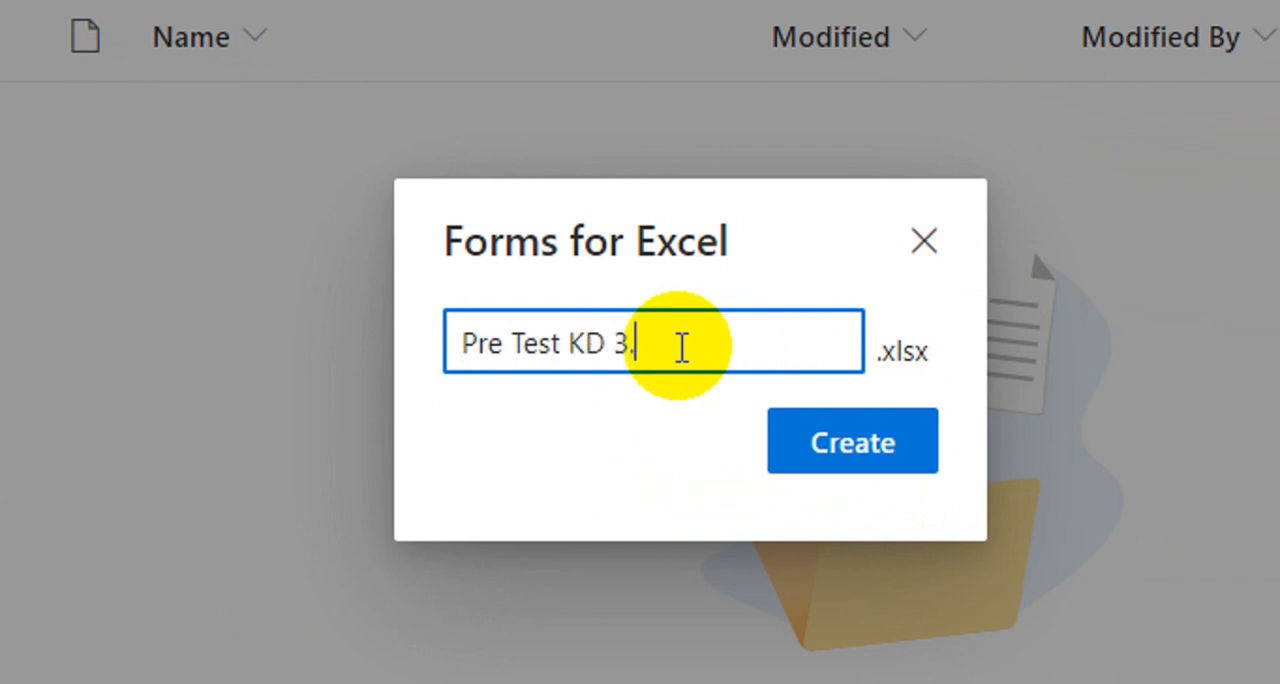
pyautogui.write('8 English')
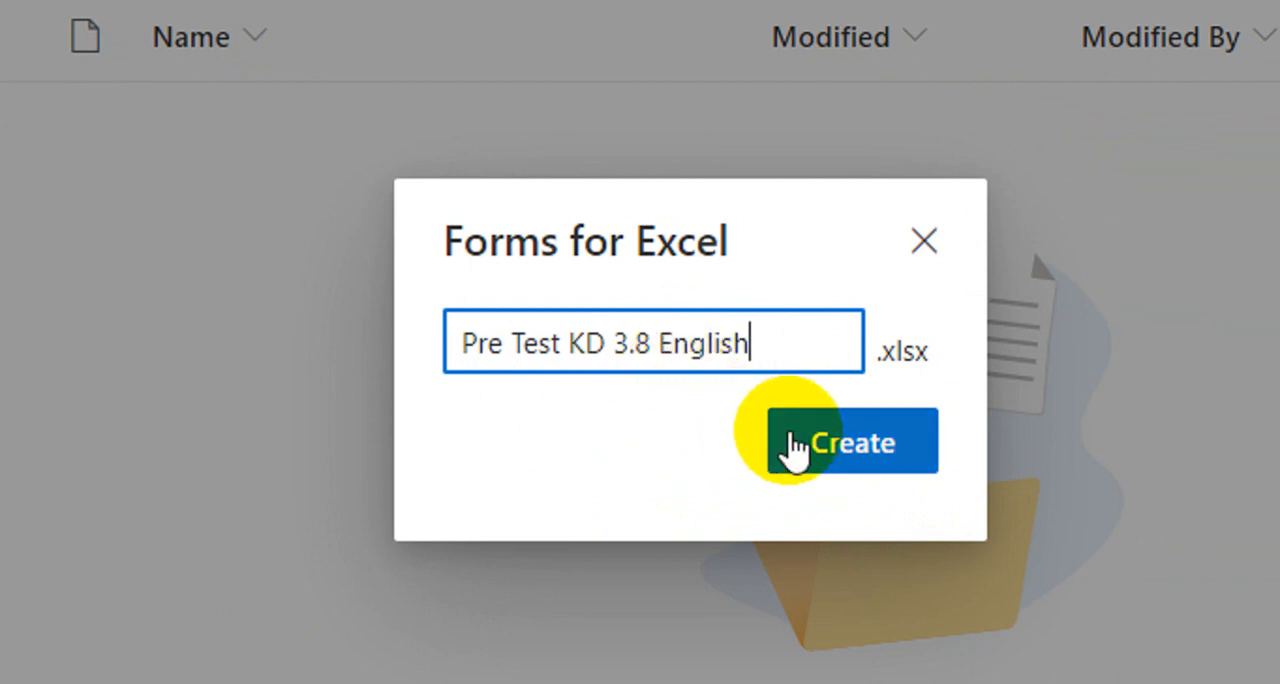
pyautogui.click(825, 450)
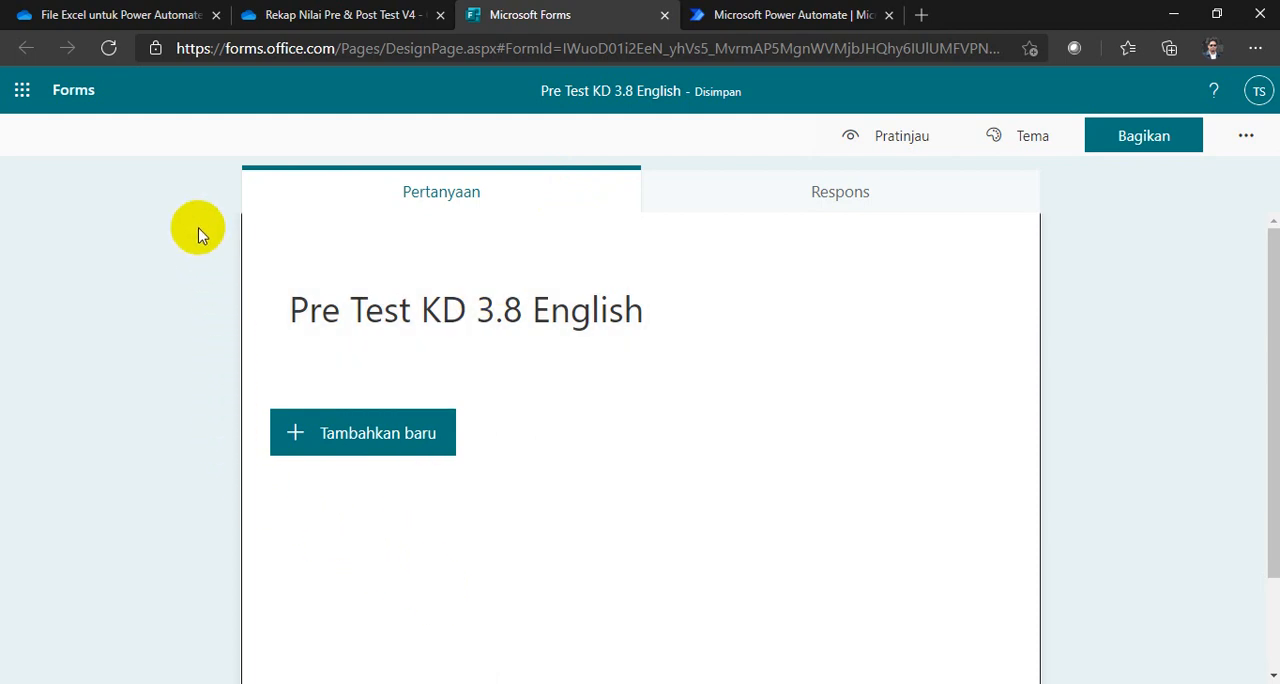
# Step: Check the new workbook in the OneDrive folder, then return to Microsoft Forms and check the form's title
pyautogui.click(301, 16)
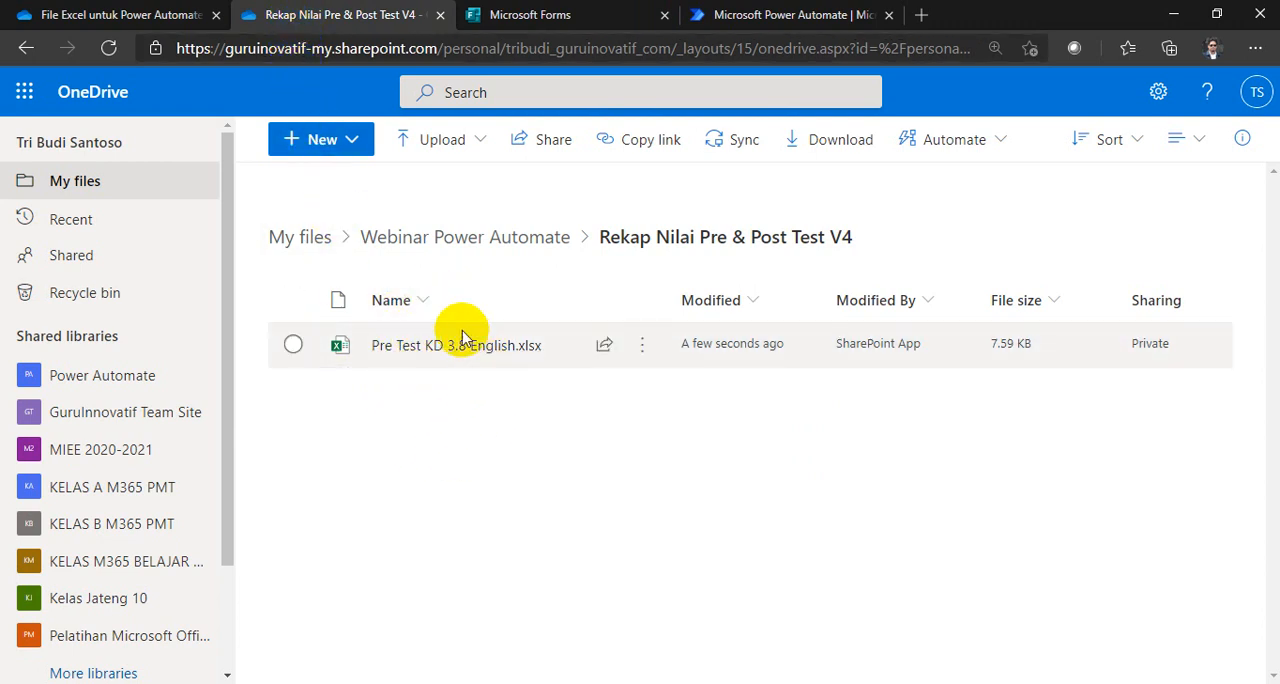
pyautogui.moveTo(443, 363)
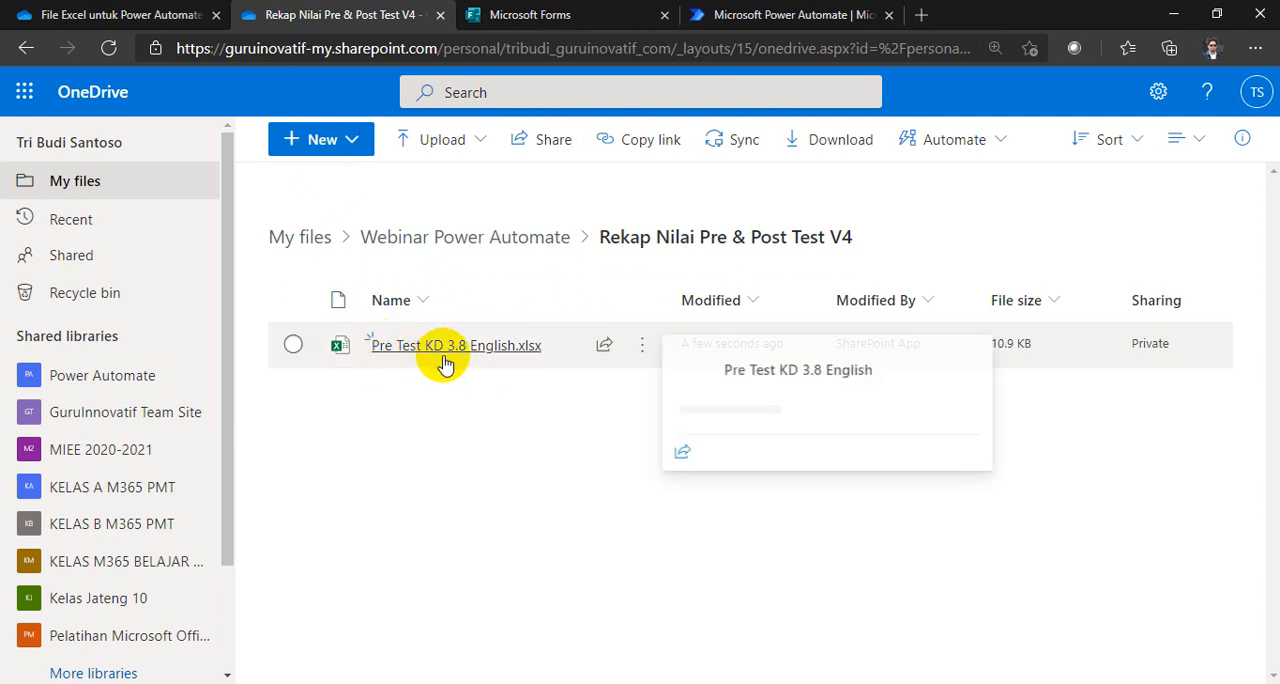
pyautogui.click(500, 15)
pyautogui.doubleClick(508, 318)
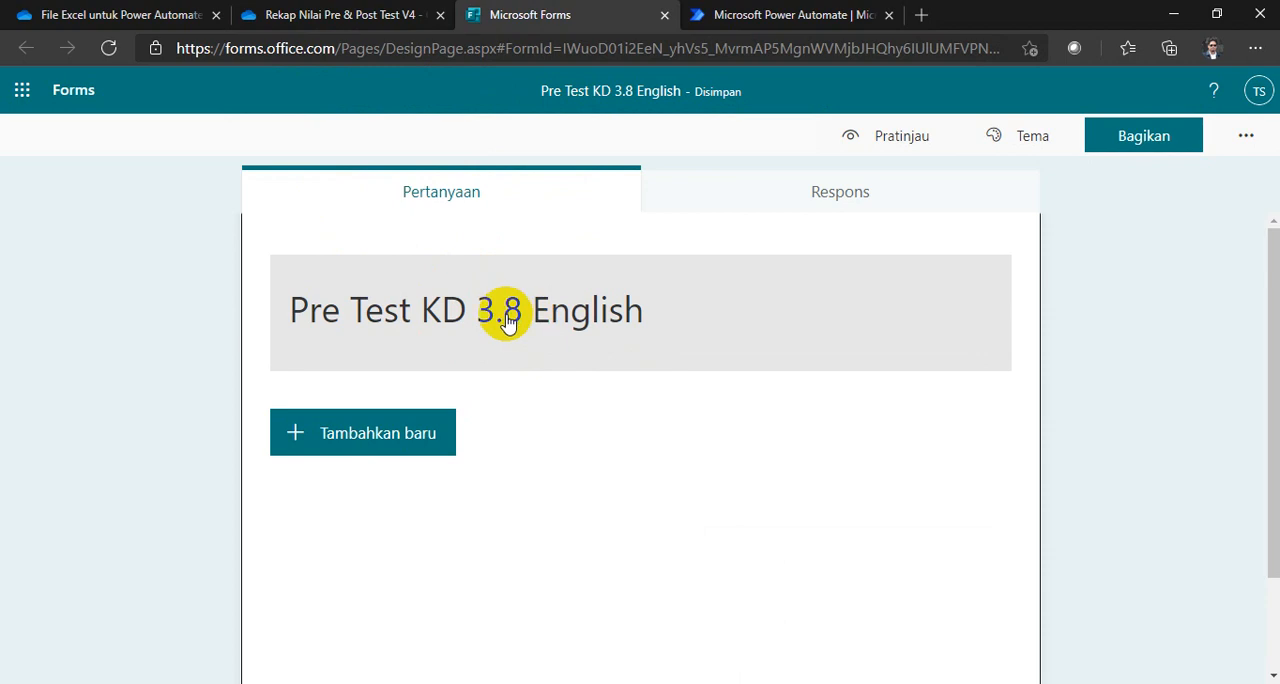
pyautogui.click(586, 391)
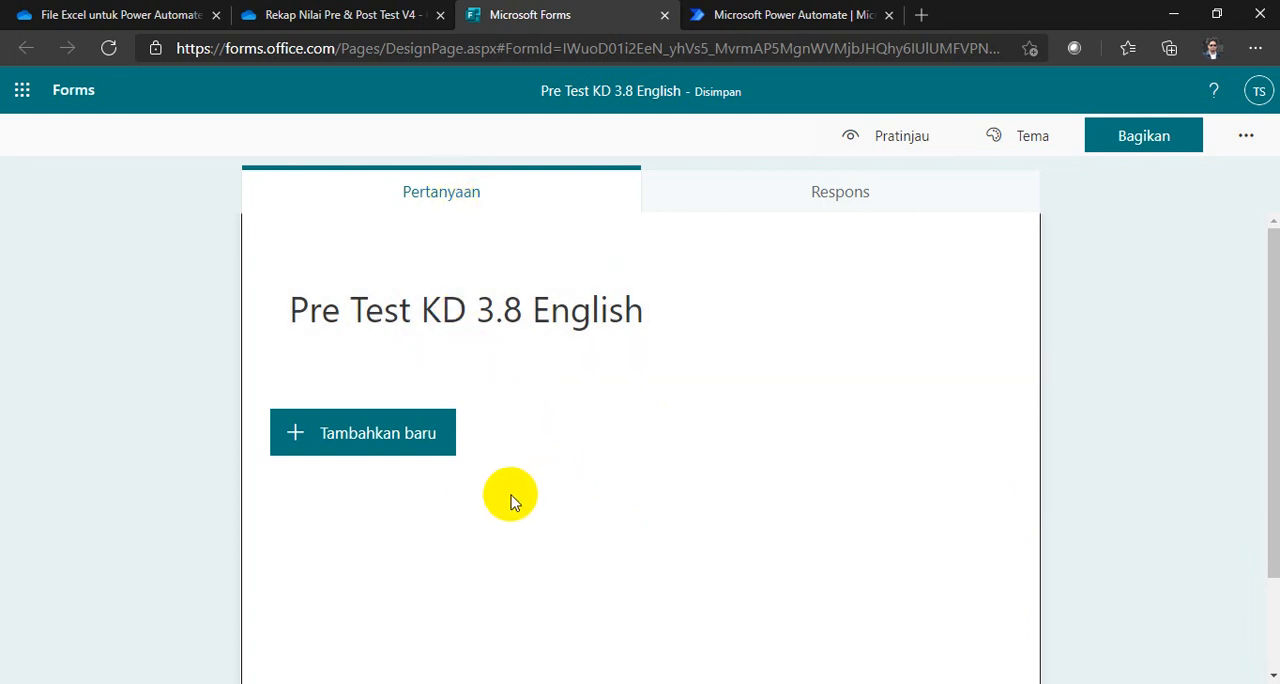
# Step: Add a choice (Pilihan) question to the form and prefix its first option with "A."
pyautogui.click(389, 447)
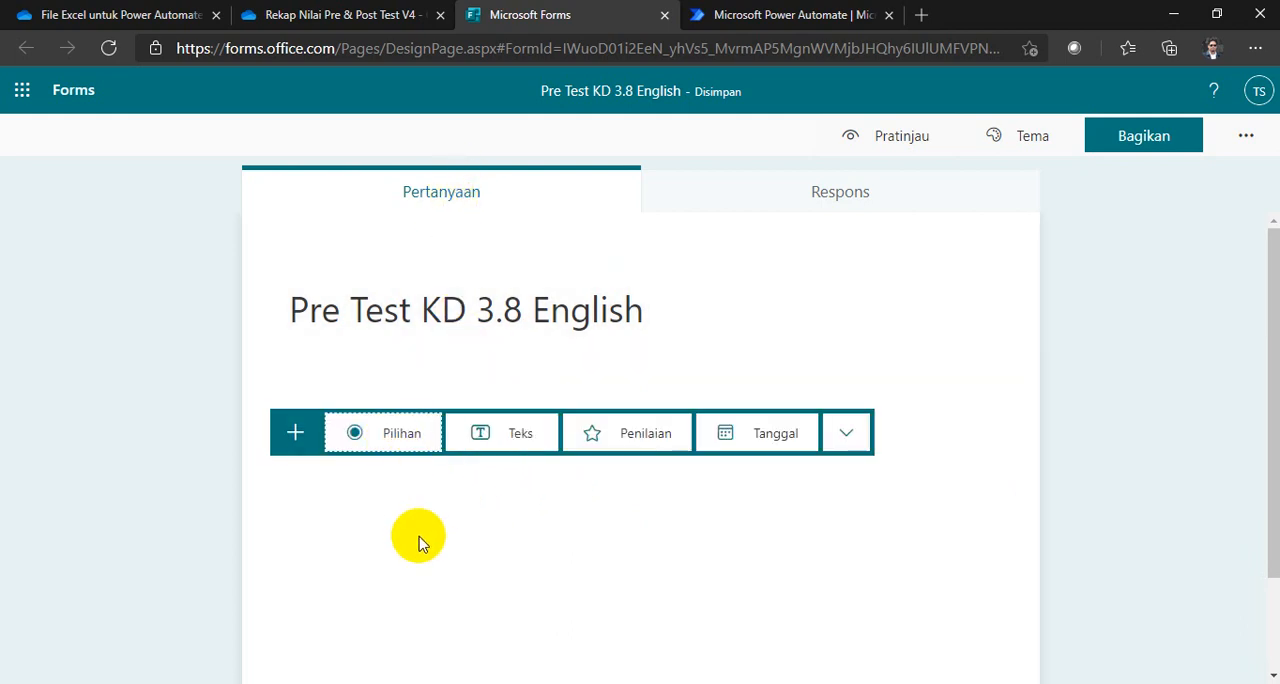
pyautogui.click(397, 445)
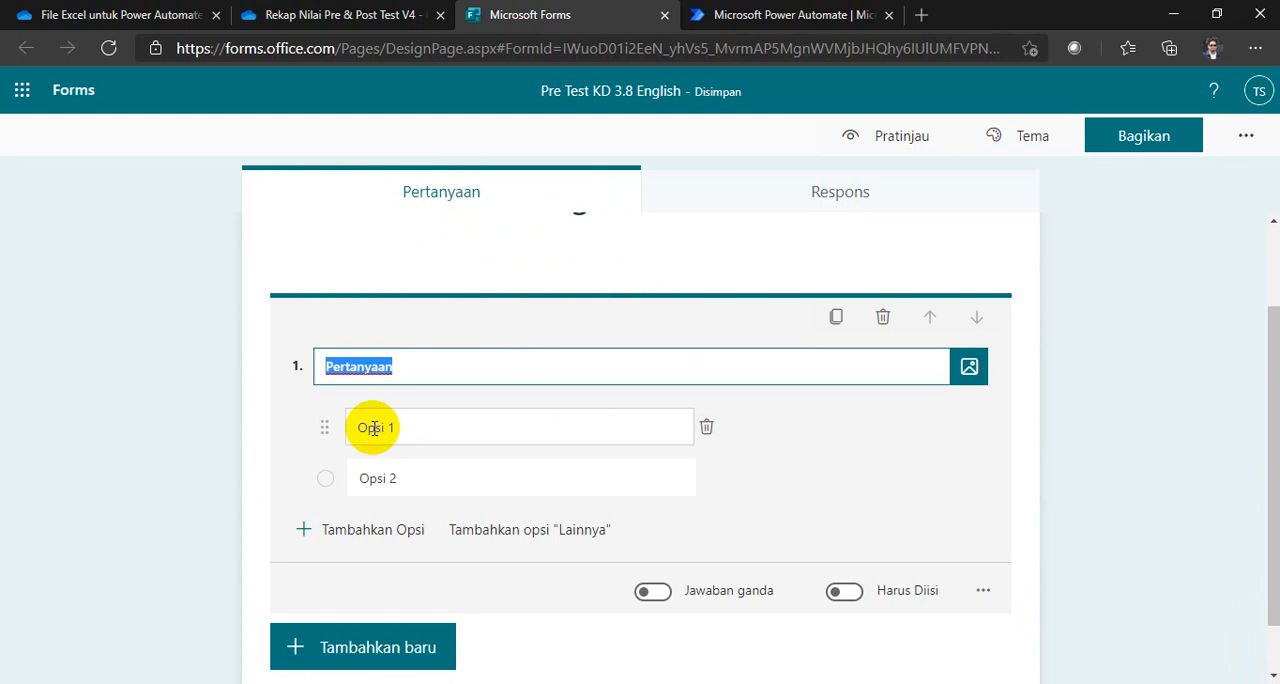
pyautogui.click(352, 430)
pyautogui.click(357, 425)
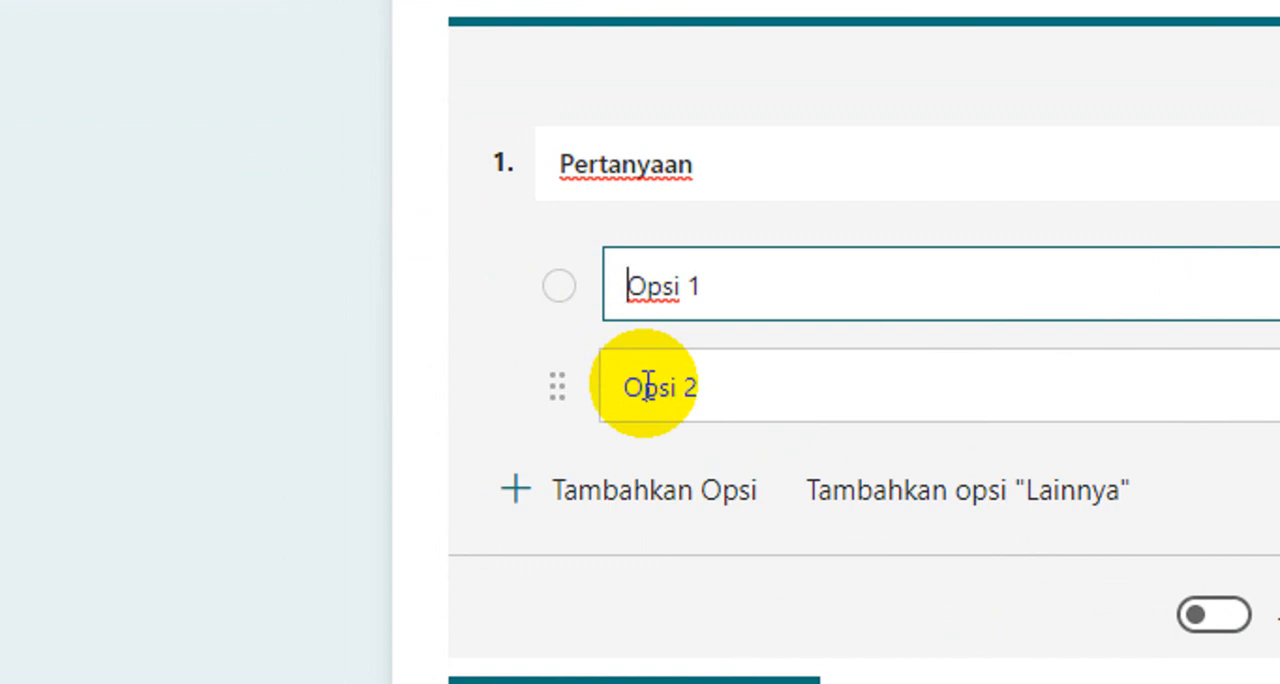
pyautogui.write('A.')
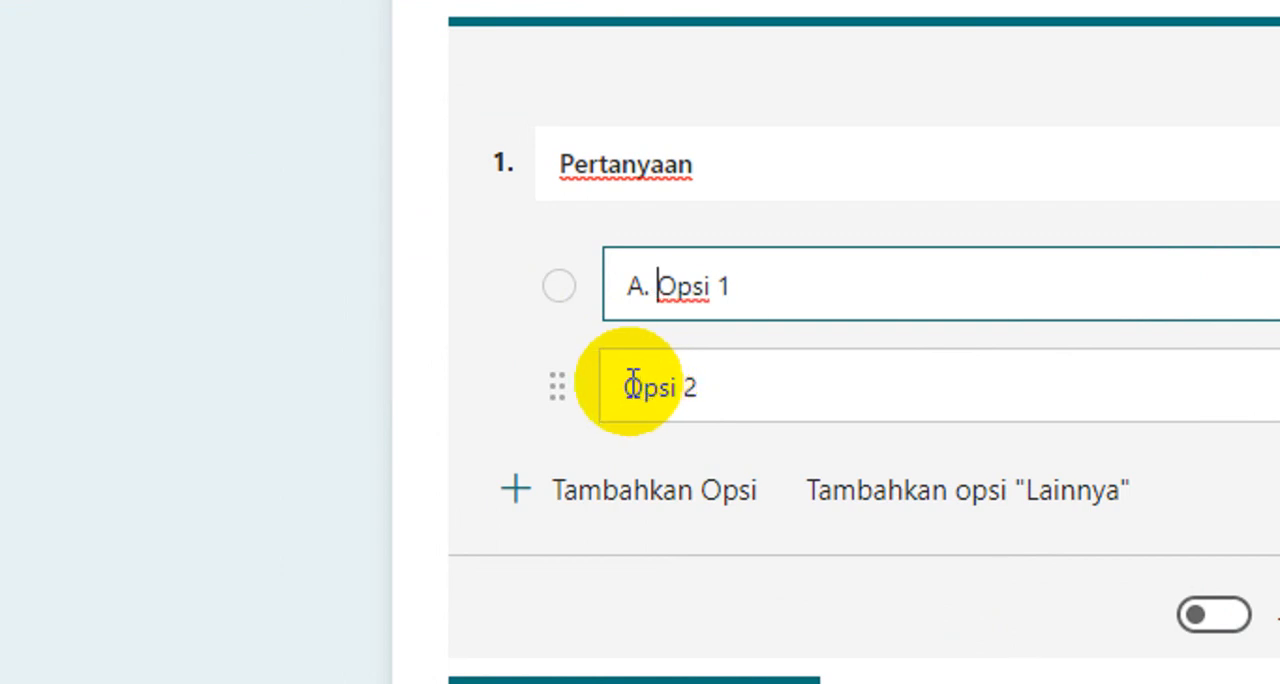
# Step: Prefix the question's second option with "B." and add a third option prefixed with "C."
pyautogui.click(631, 380)
pyautogui.click(627, 396)
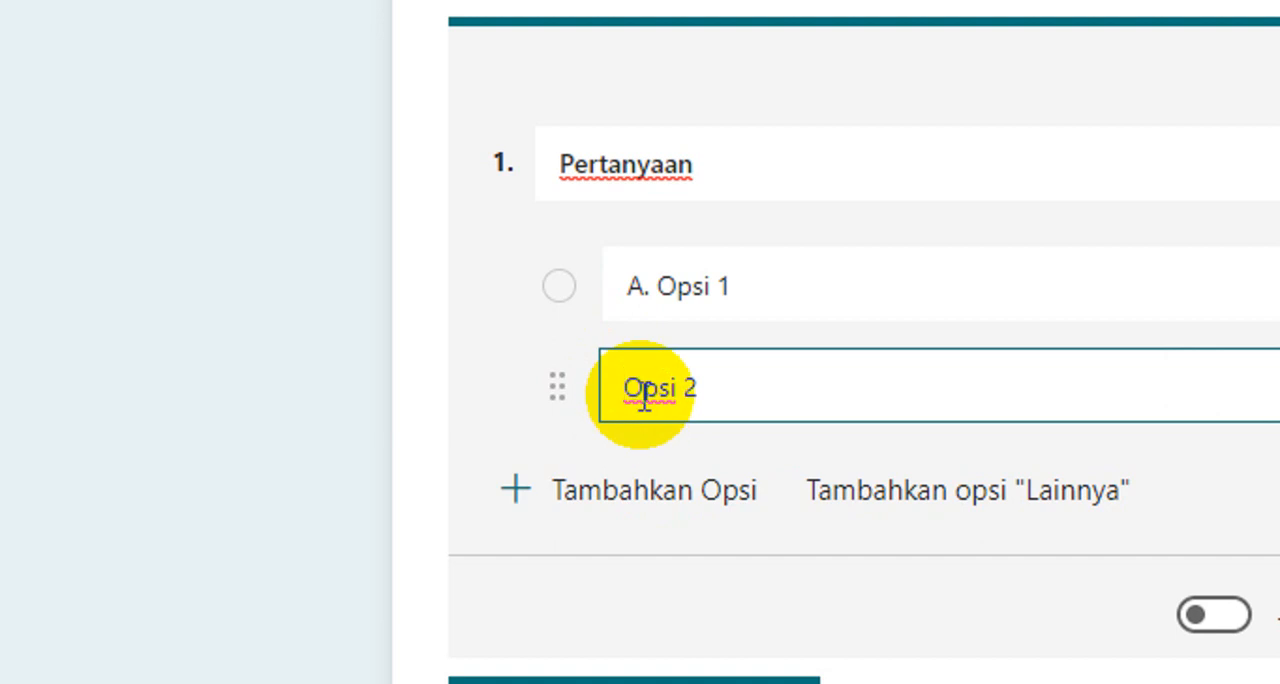
pyautogui.write('B.')
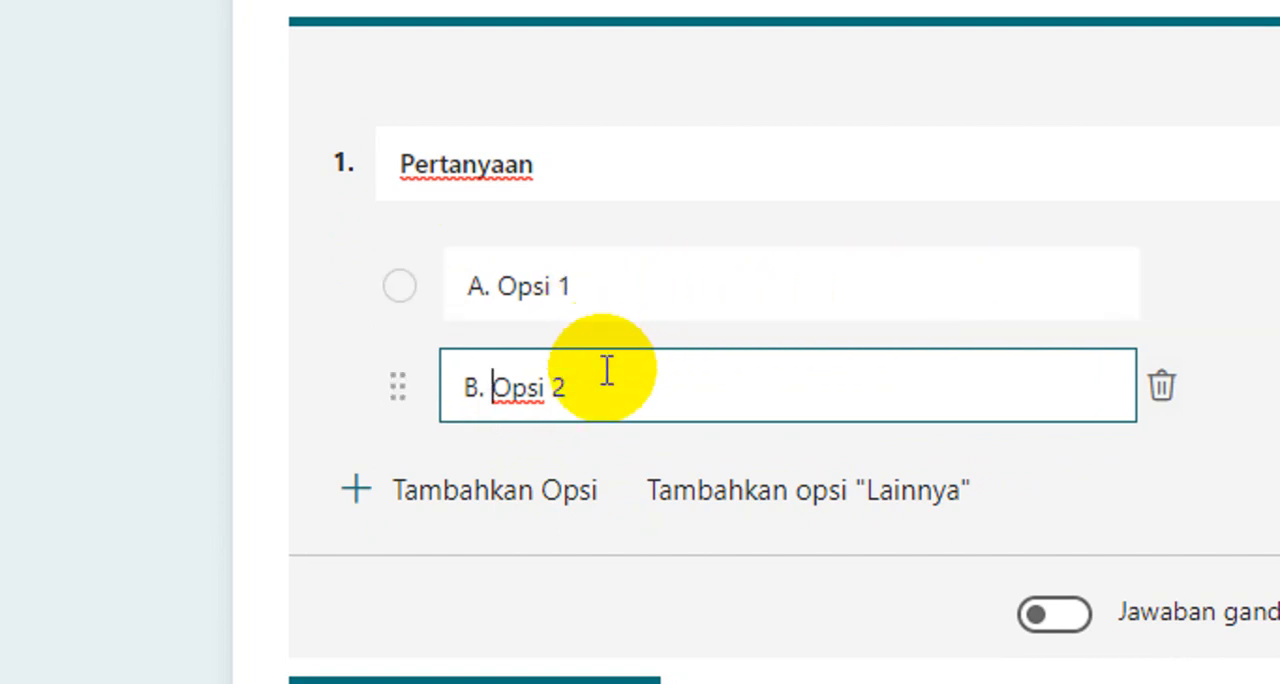
pyautogui.click(522, 493)
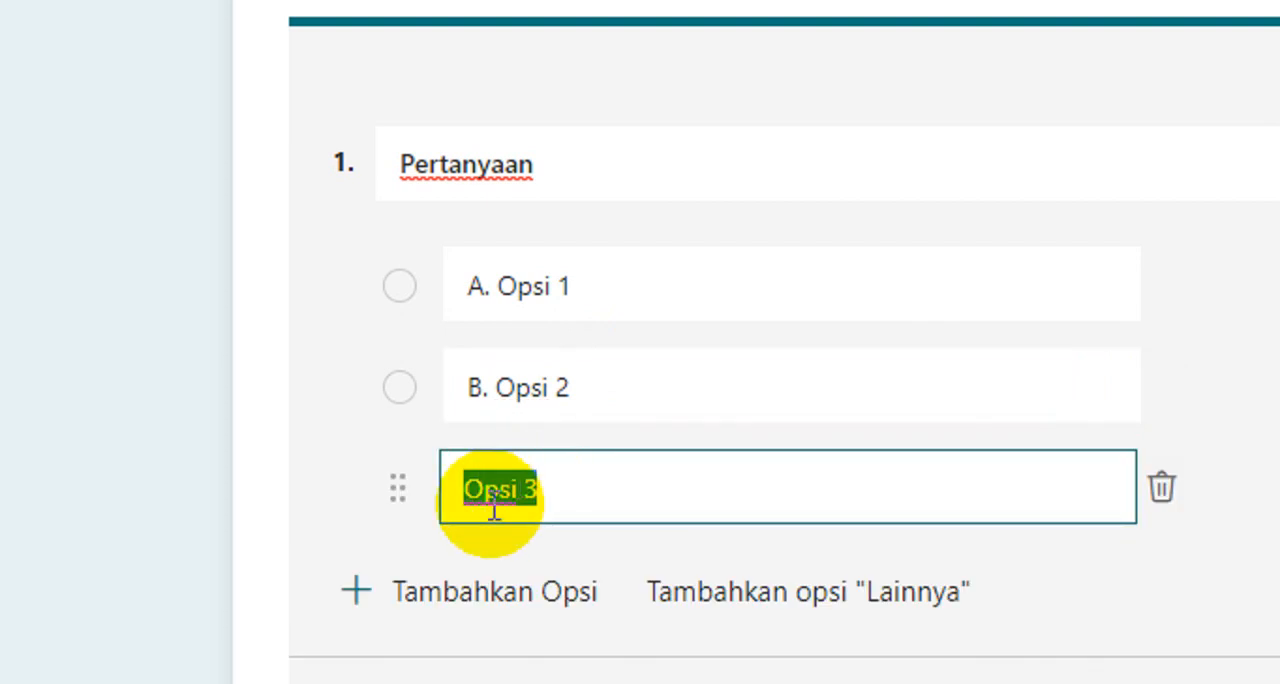
pyautogui.click(467, 490)
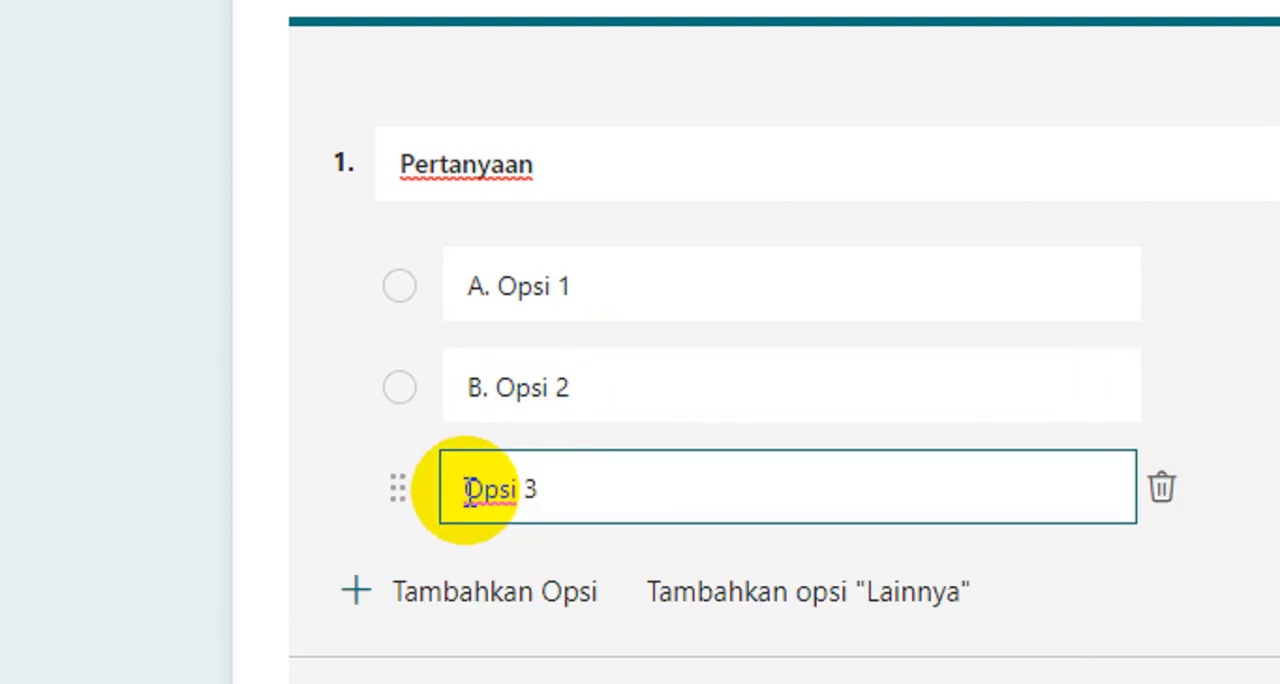
pyautogui.write('C.')
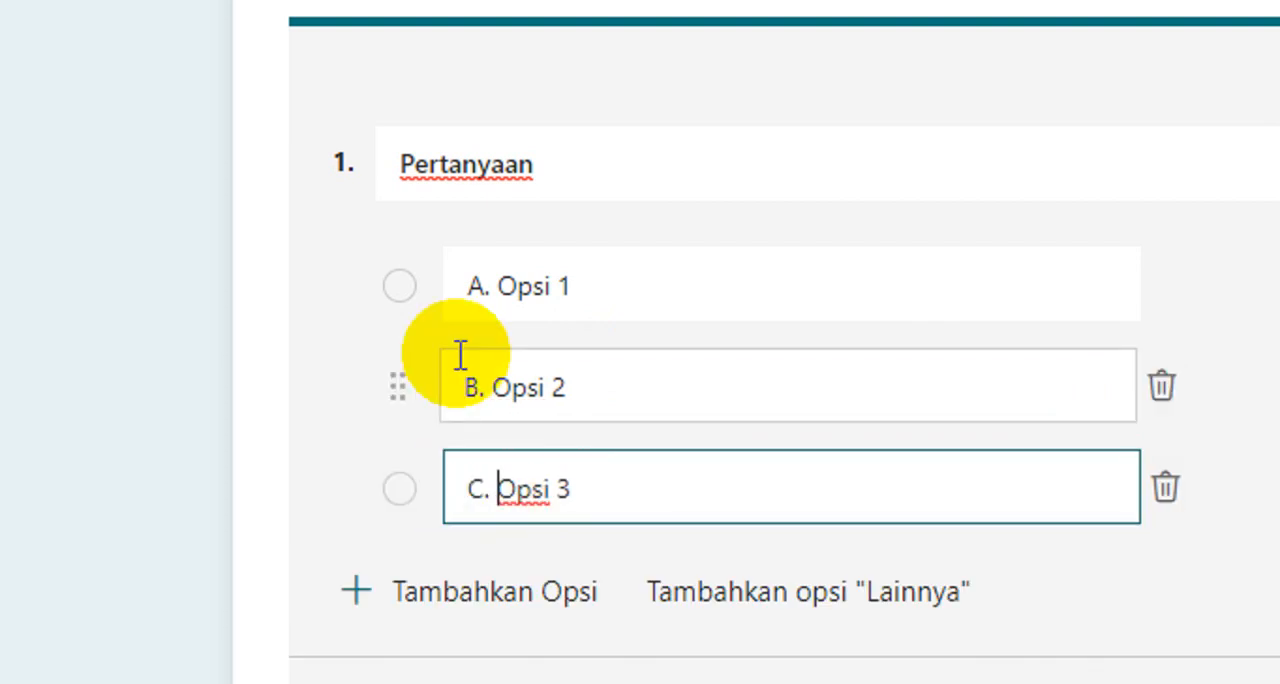
# Step: Add a fourth answer option to the question and prefix it with "D."
pyautogui.scroll(-1, 540, 500)
pyautogui.click(486, 514)
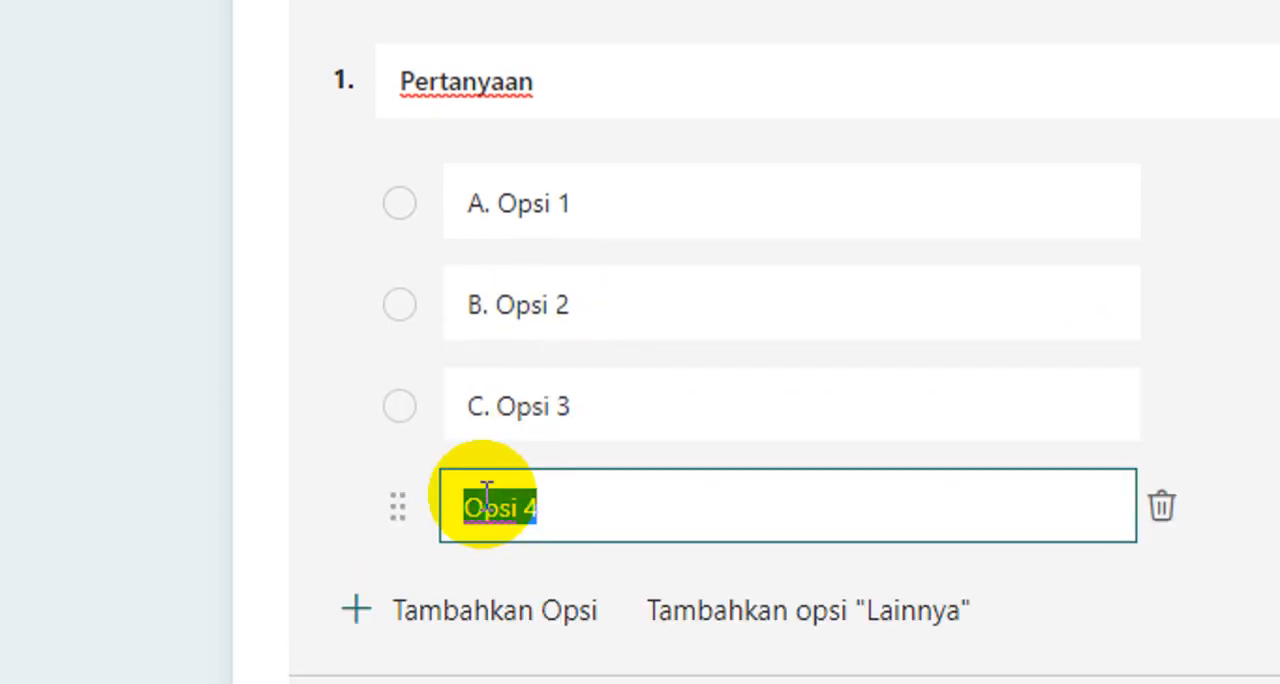
pyautogui.click(456, 511)
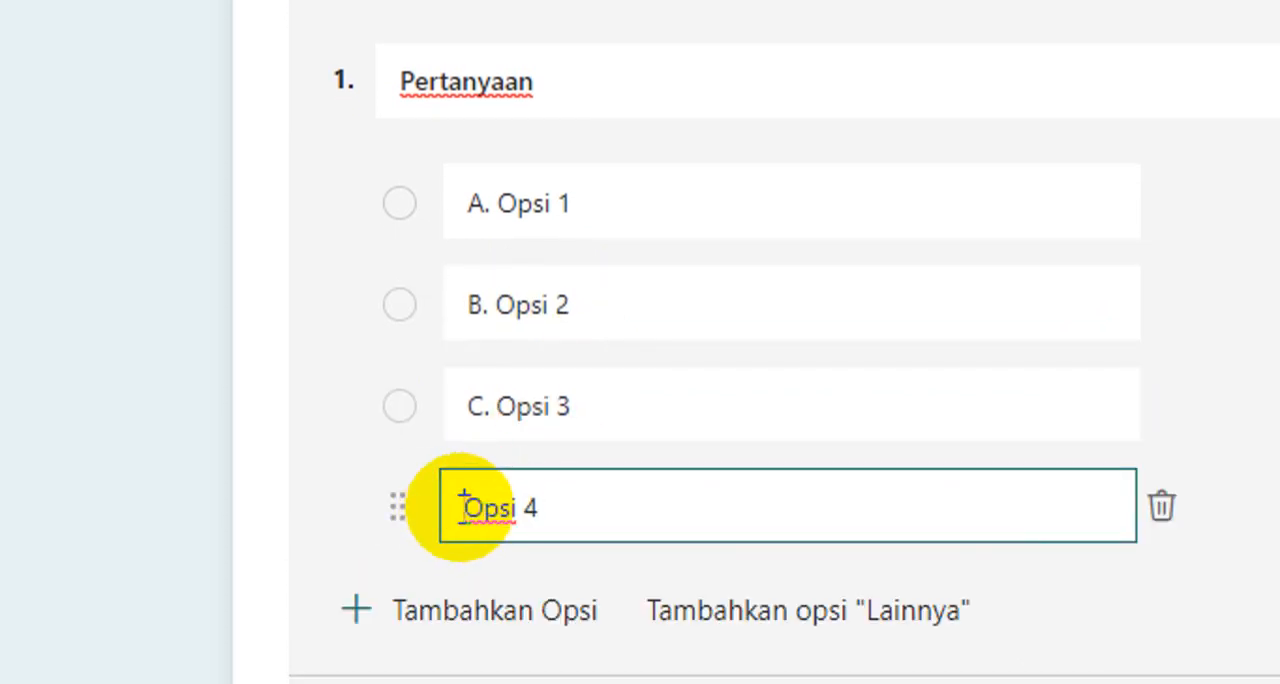
pyautogui.write('D.')
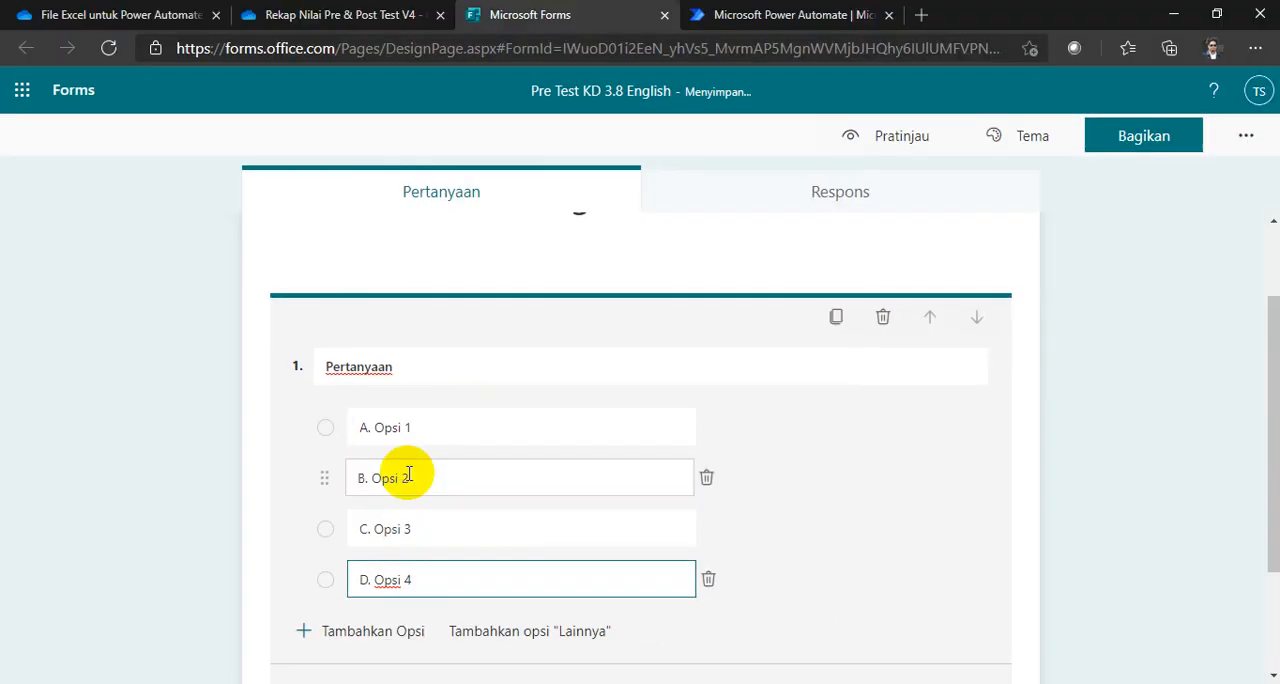
# Step: Make the question required (Harus Diisi) and leave its edit mode
pyautogui.scroll(-2, 1103, 363)
pyautogui.click(844, 551)
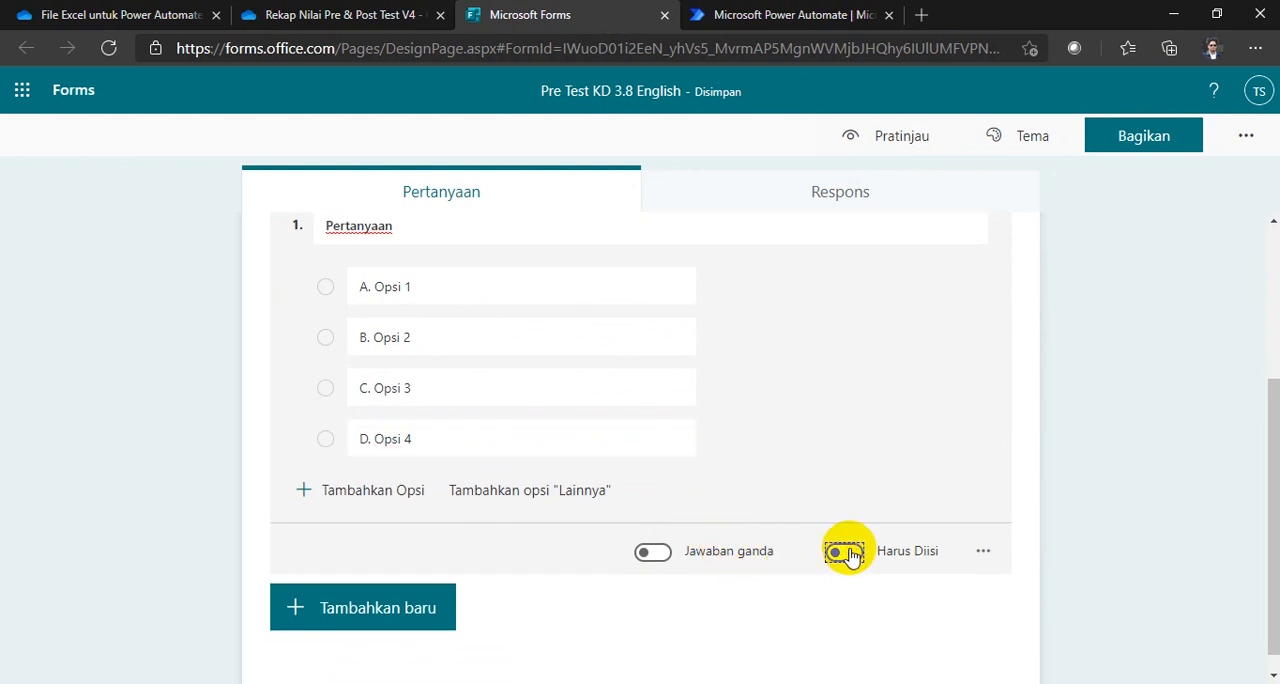
pyautogui.scroll(1, 538, 503)
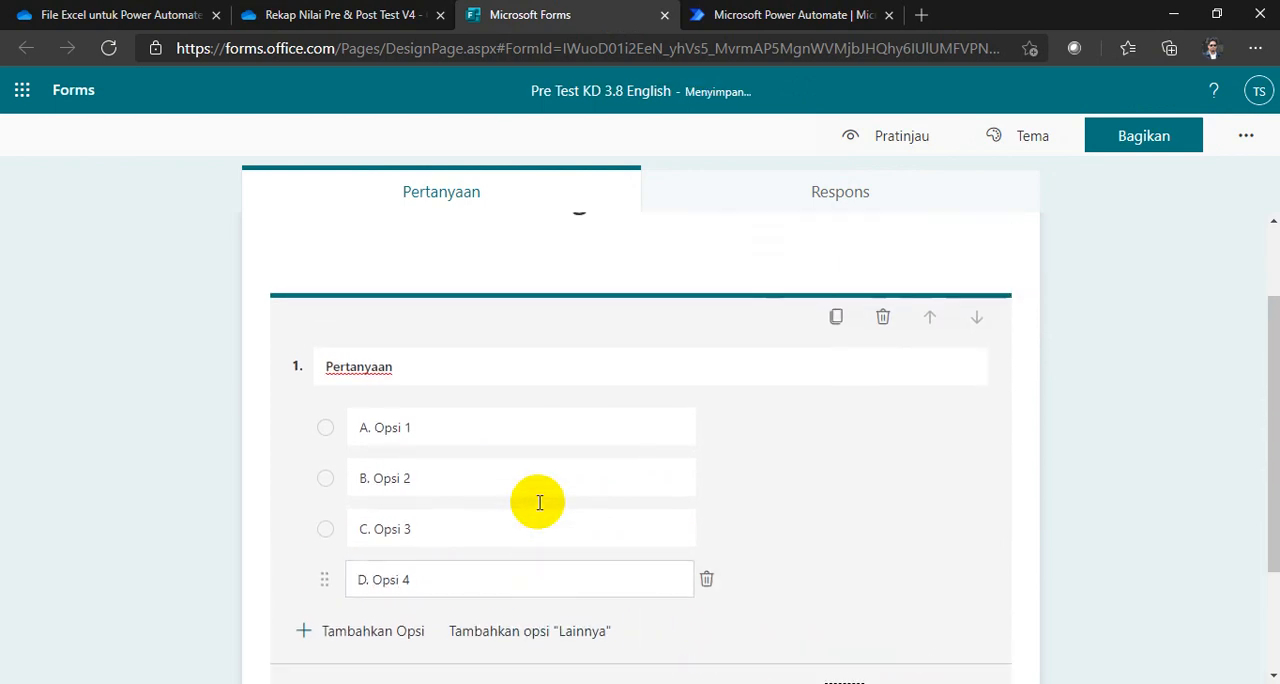
pyautogui.click(181, 346)
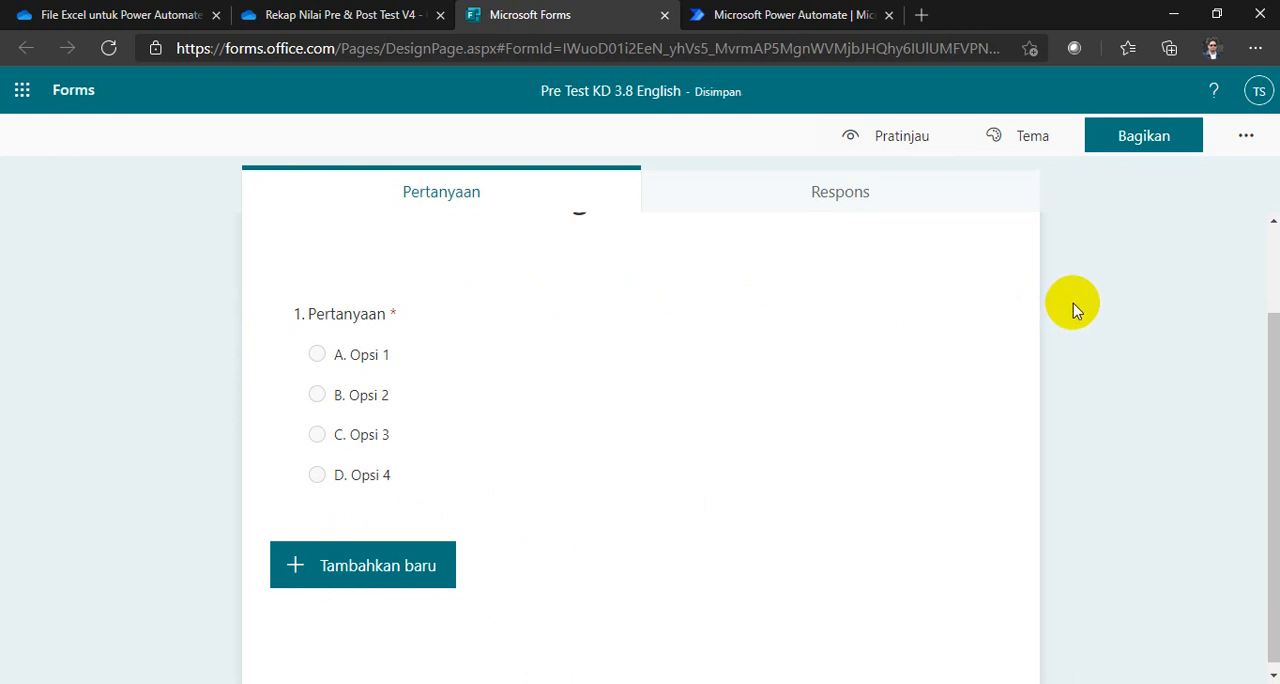
# Step: Review the form's settings (Pengaturan) for who can fill it in and the response options, then close them
pyautogui.click(1224, 152)
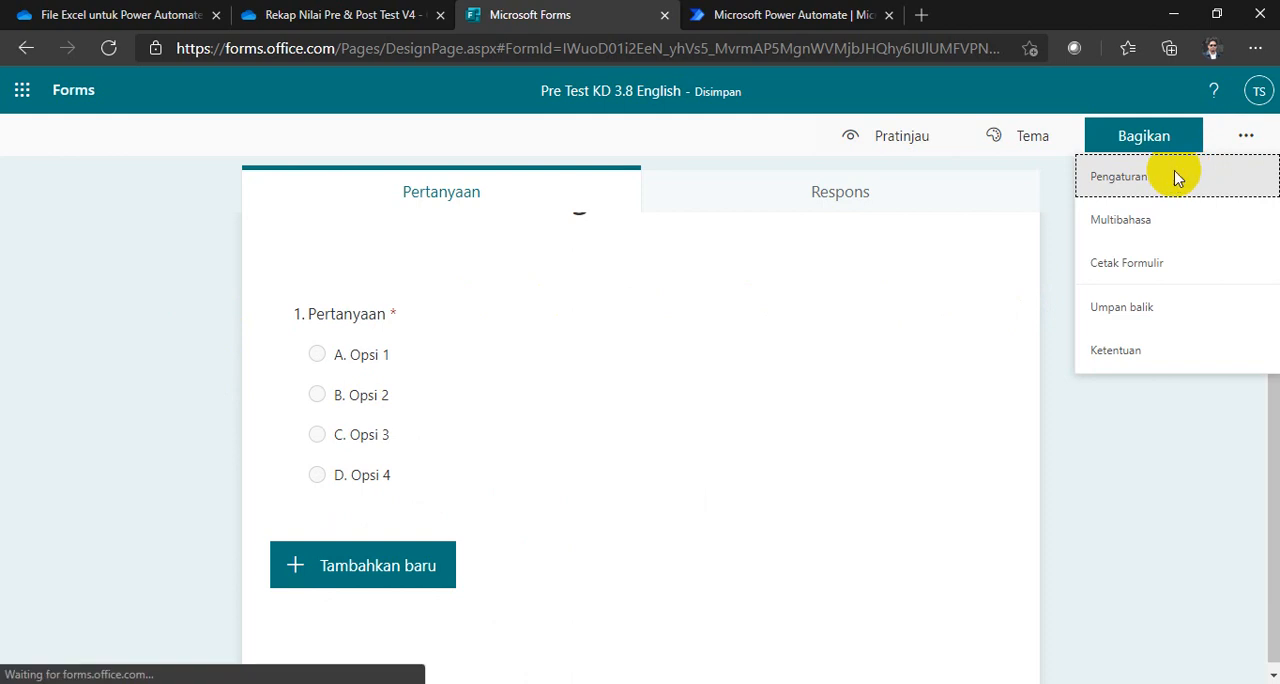
pyautogui.click(1176, 178)
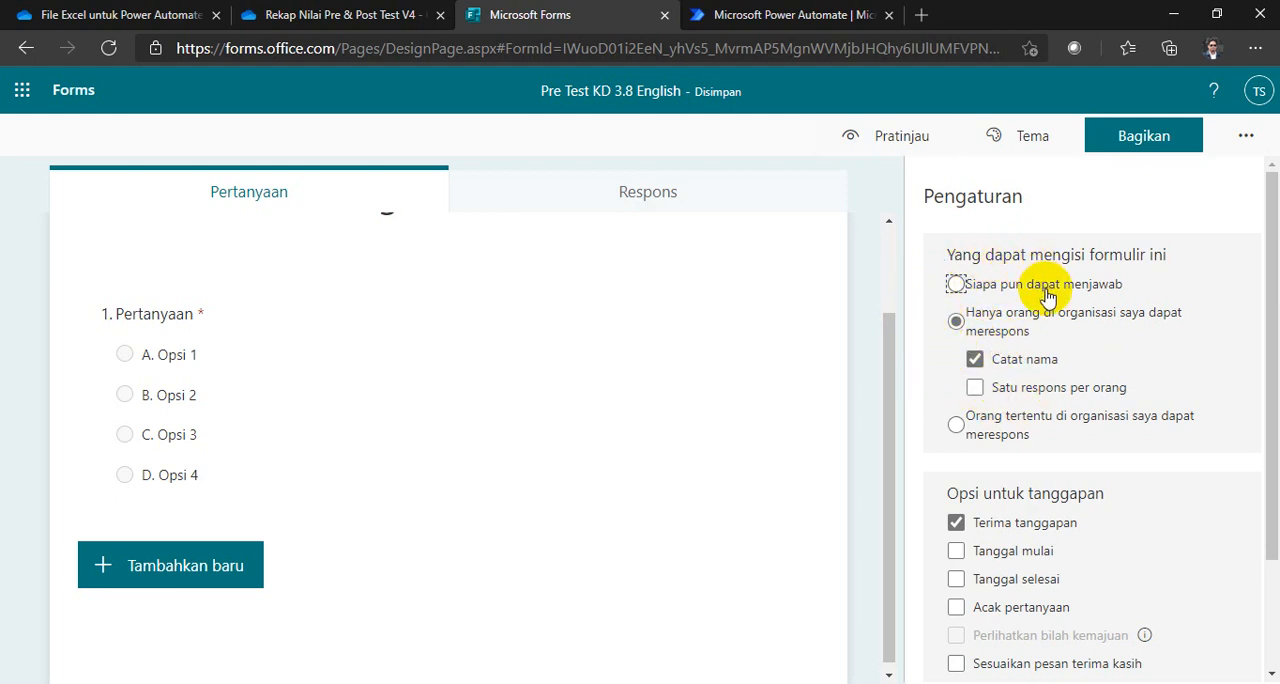
pyautogui.click(1244, 136)
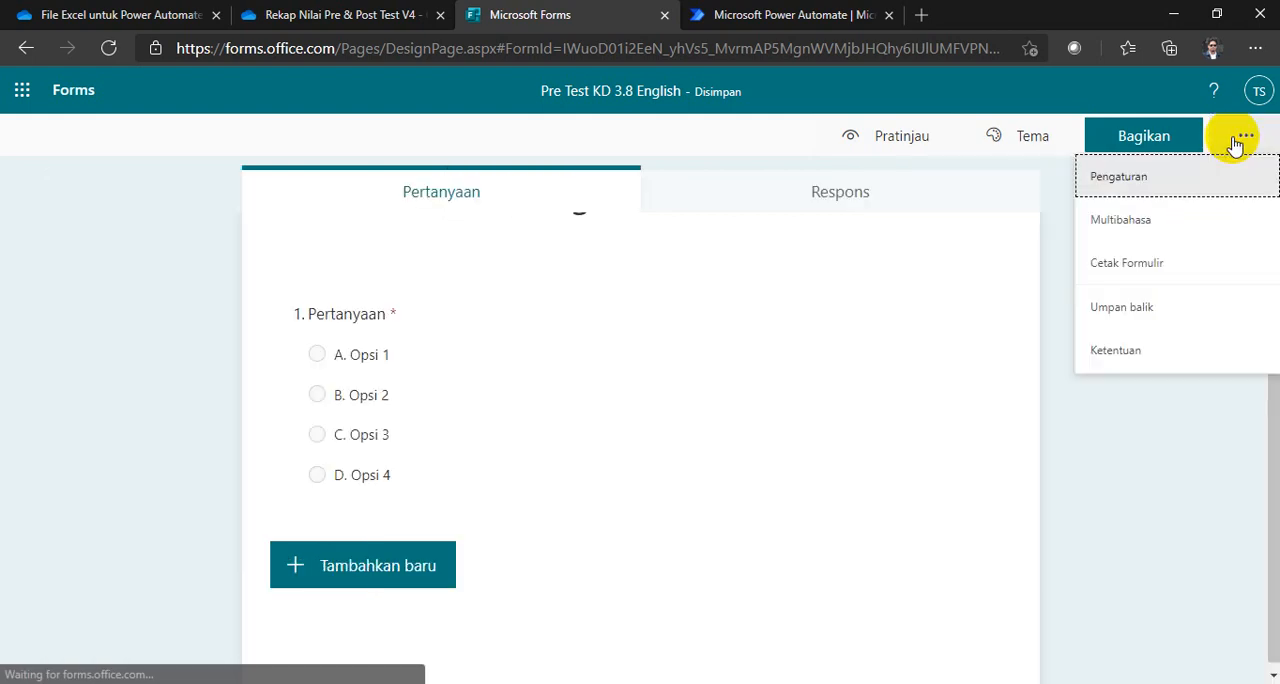
pyautogui.click(1244, 136)
pyautogui.click(1235, 145)
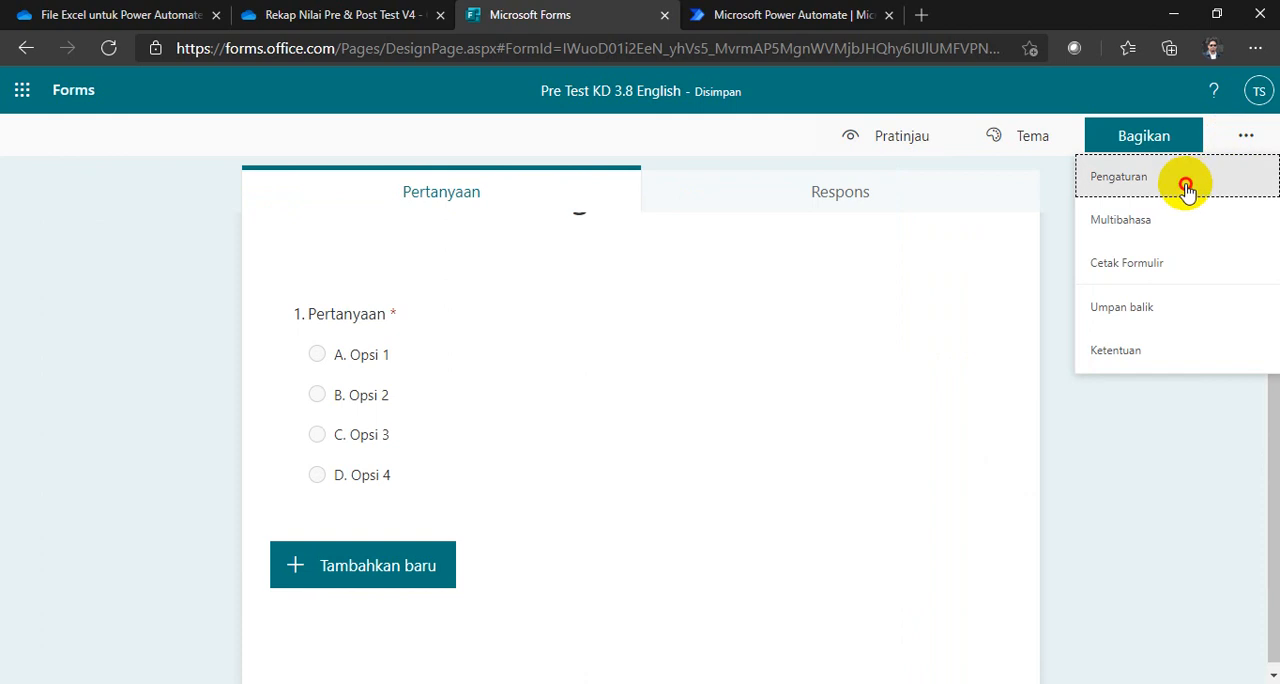
pyautogui.click(1106, 180)
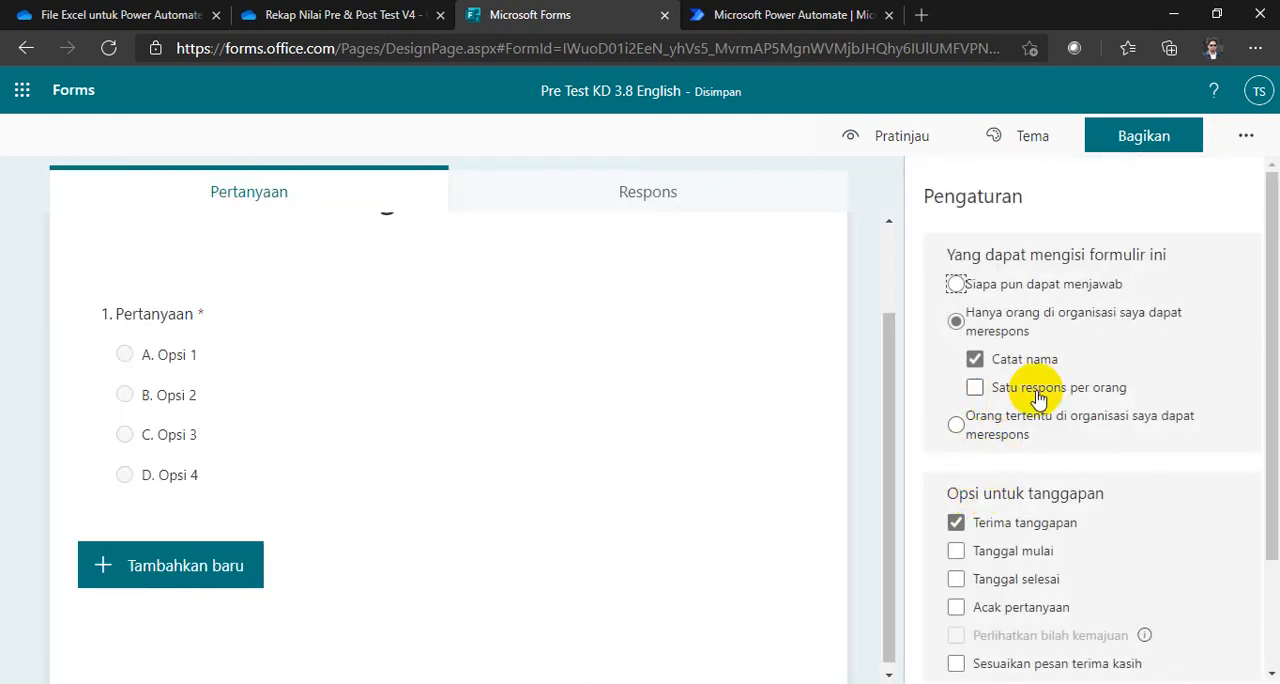
pyautogui.click(1247, 143)
pyautogui.click(162, 382)
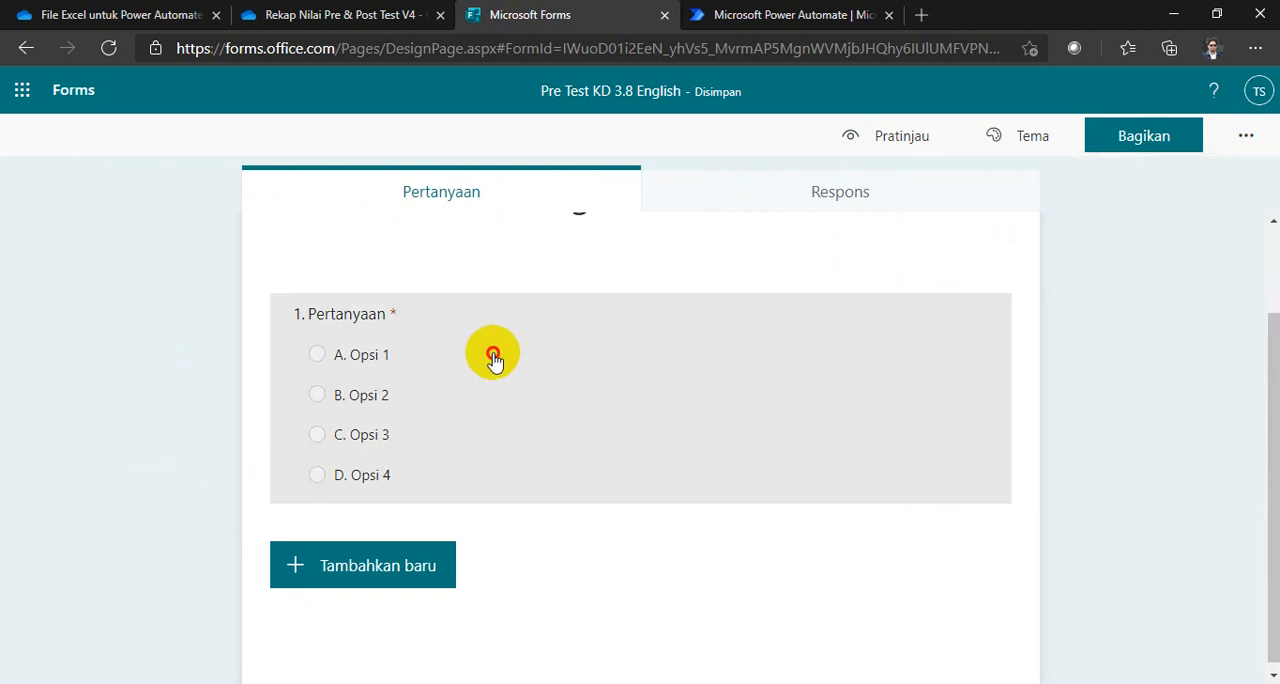
# Step: Duplicate the four-option question repeatedly until the form has 15 questions
pyautogui.click(493, 360)
pyautogui.click(836, 251)
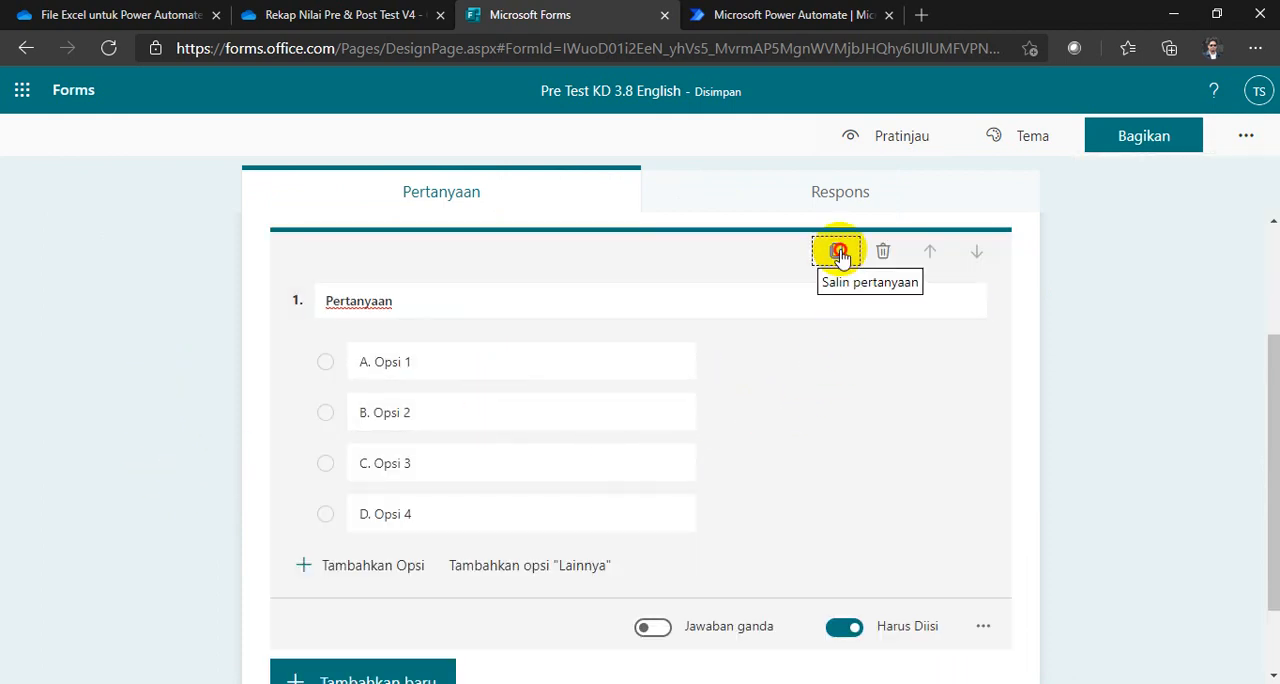
pyautogui.click(836, 251)
pyautogui.click(836, 251)
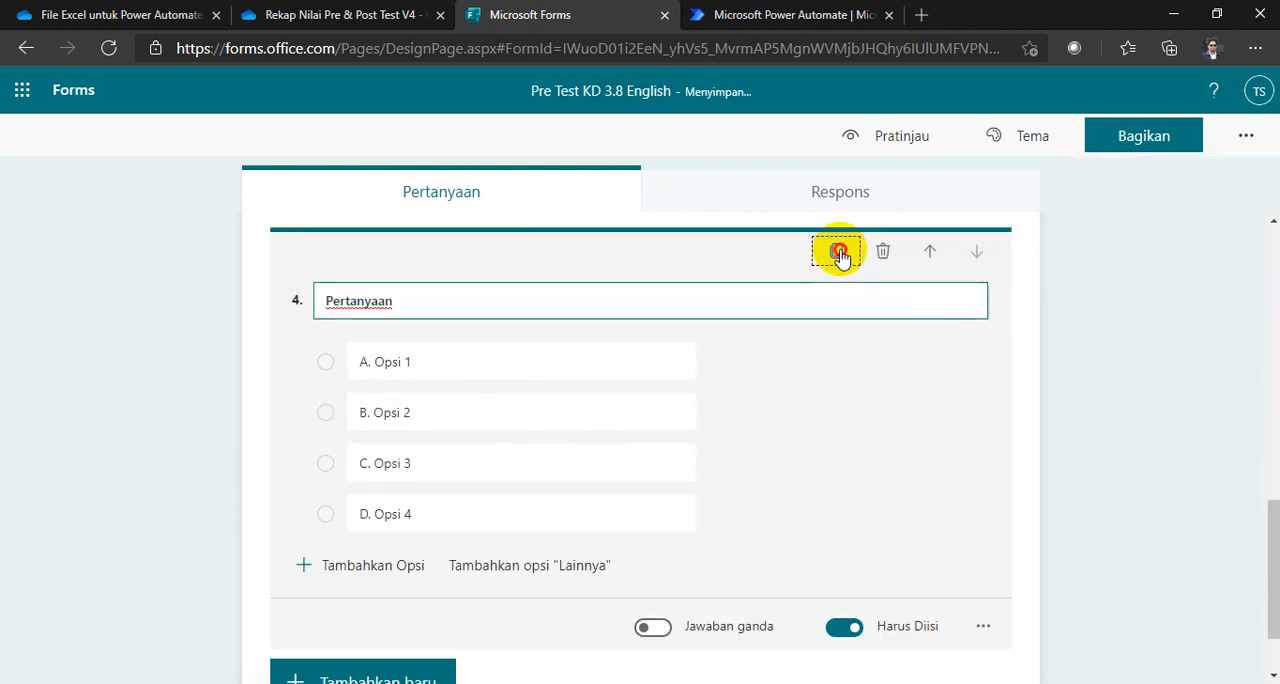
pyautogui.click(836, 251)
pyautogui.click(836, 251)
pyautogui.click(836, 251)
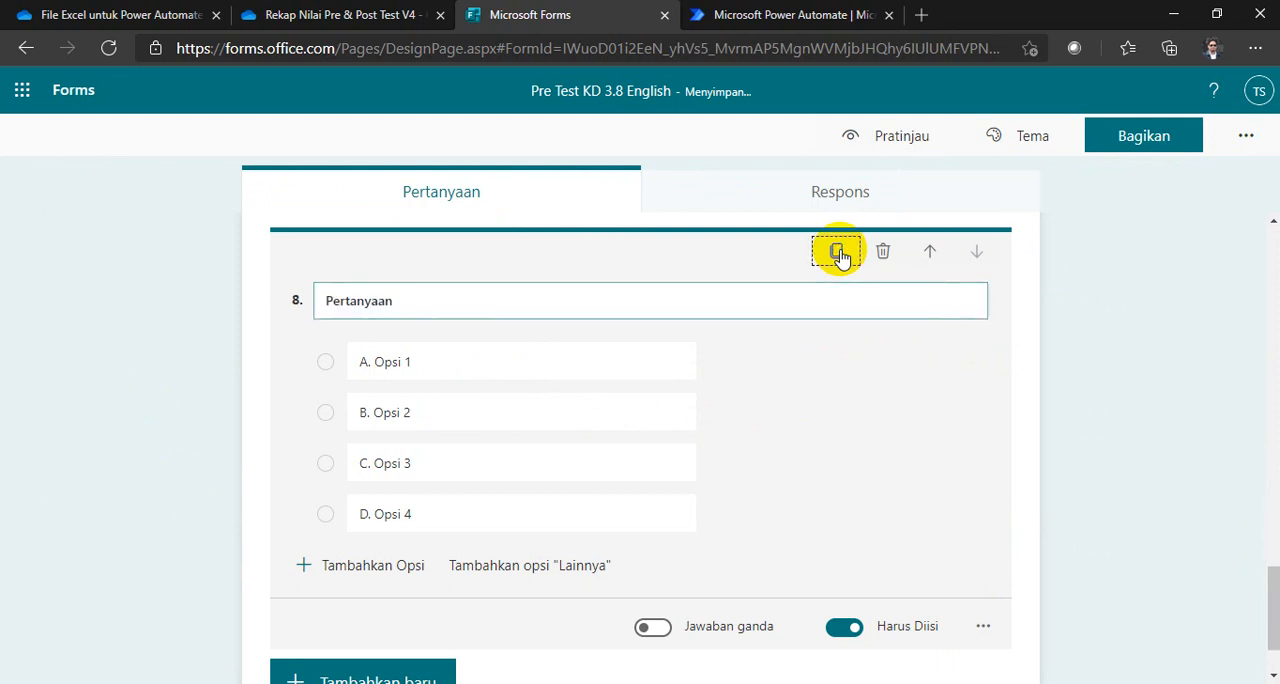
pyautogui.click(836, 251)
pyautogui.click(836, 251)
pyautogui.click(836, 251)
pyautogui.click(836, 251)
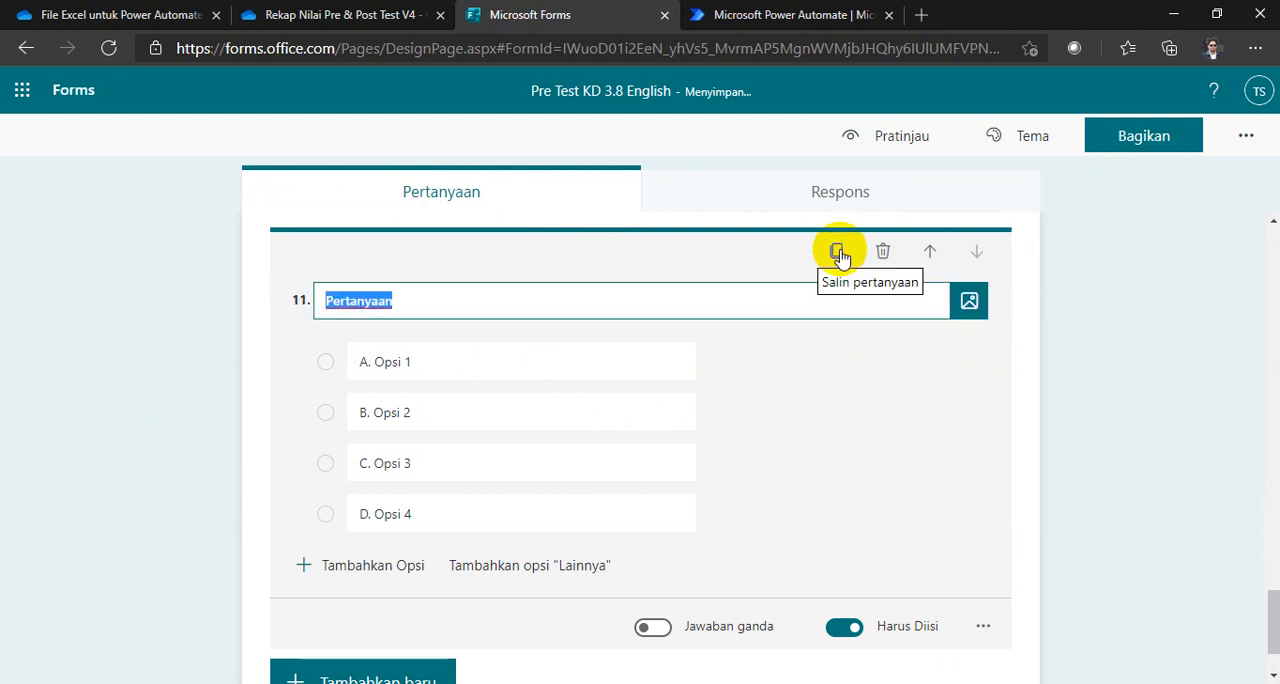
pyautogui.click(836, 251)
pyautogui.click(838, 253)
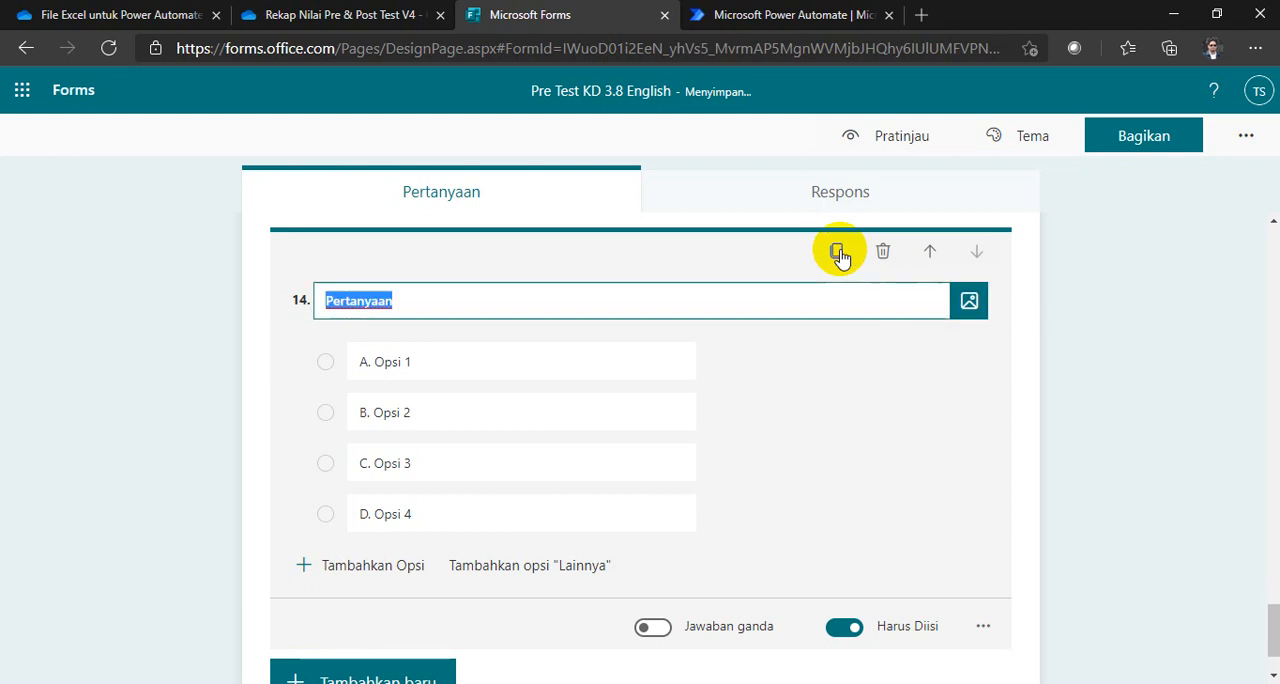
pyautogui.click(838, 253)
# Step: Preview the form (Pratinjau) from the first to the last question, then return to the editor
pyautogui.scroll(12, 507, 424)
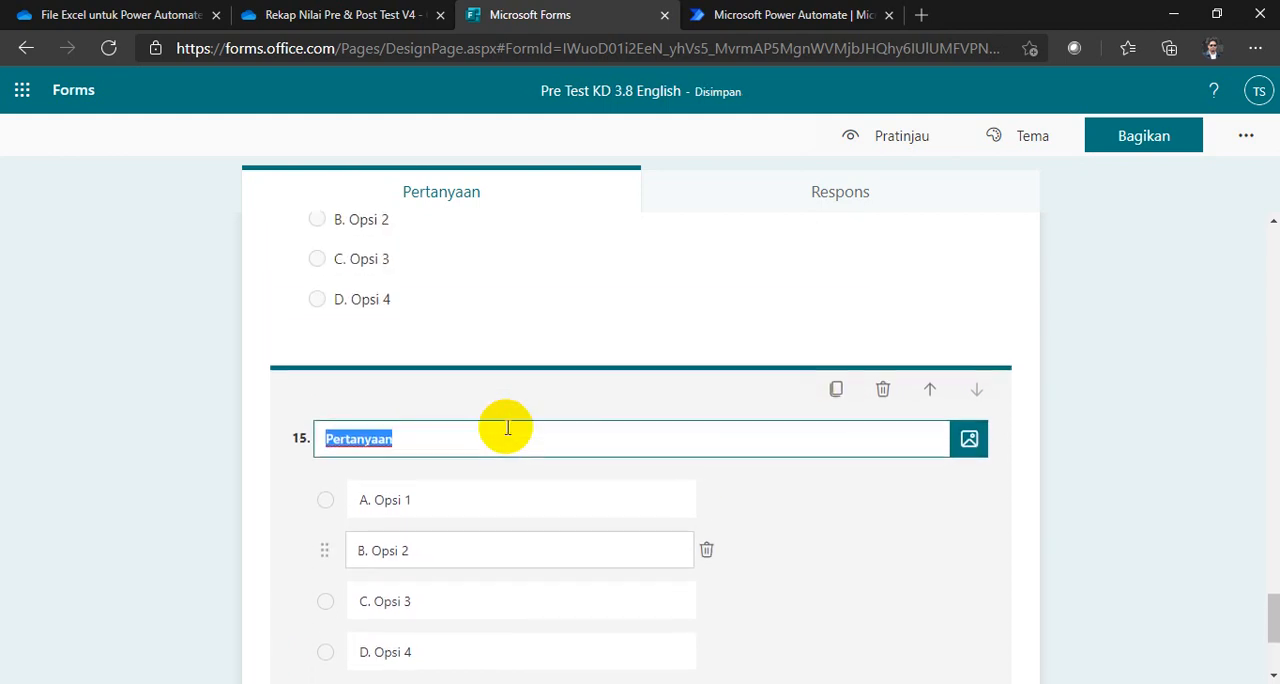
pyautogui.scroll(6, 507, 435)
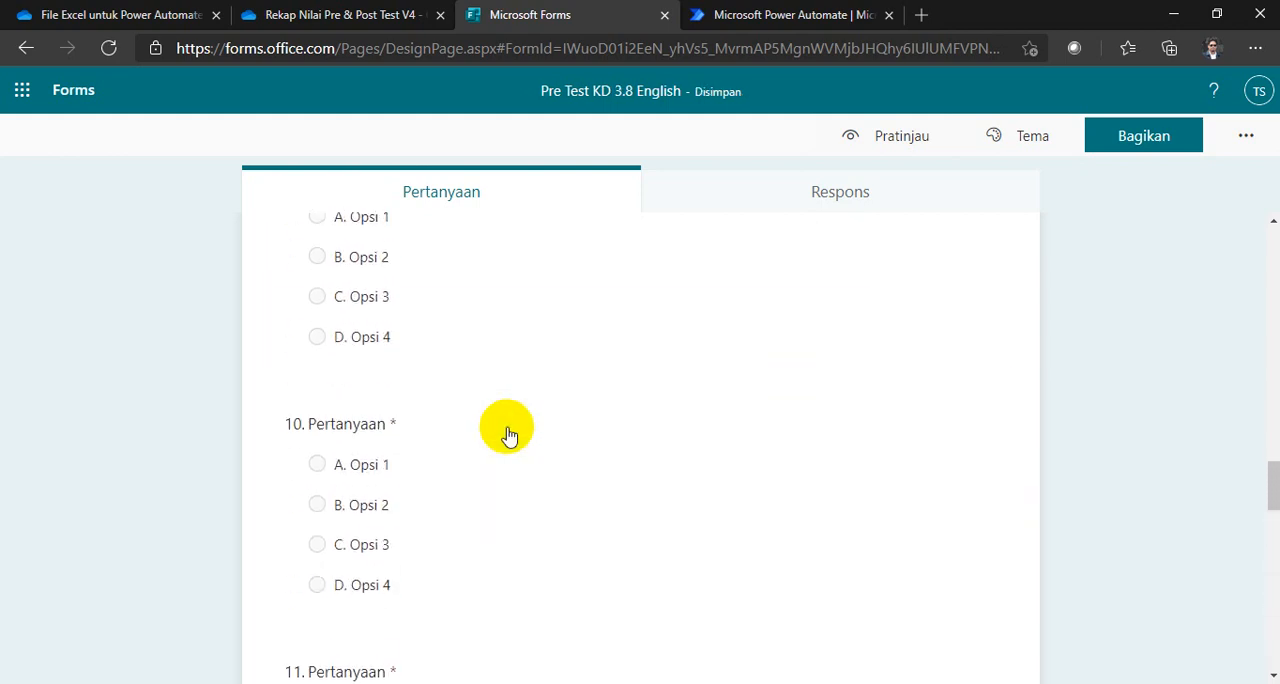
pyautogui.scroll(15, 507, 435)
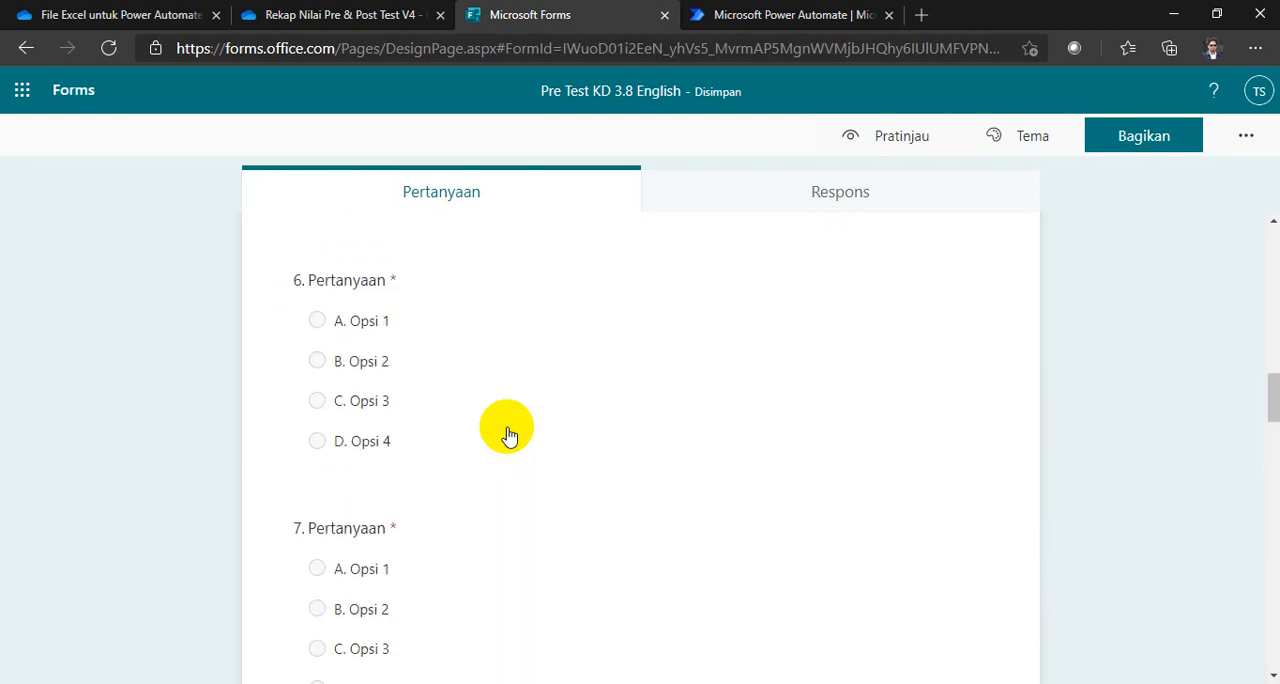
pyautogui.click(880, 134)
pyautogui.scroll(-20, 641, 368)
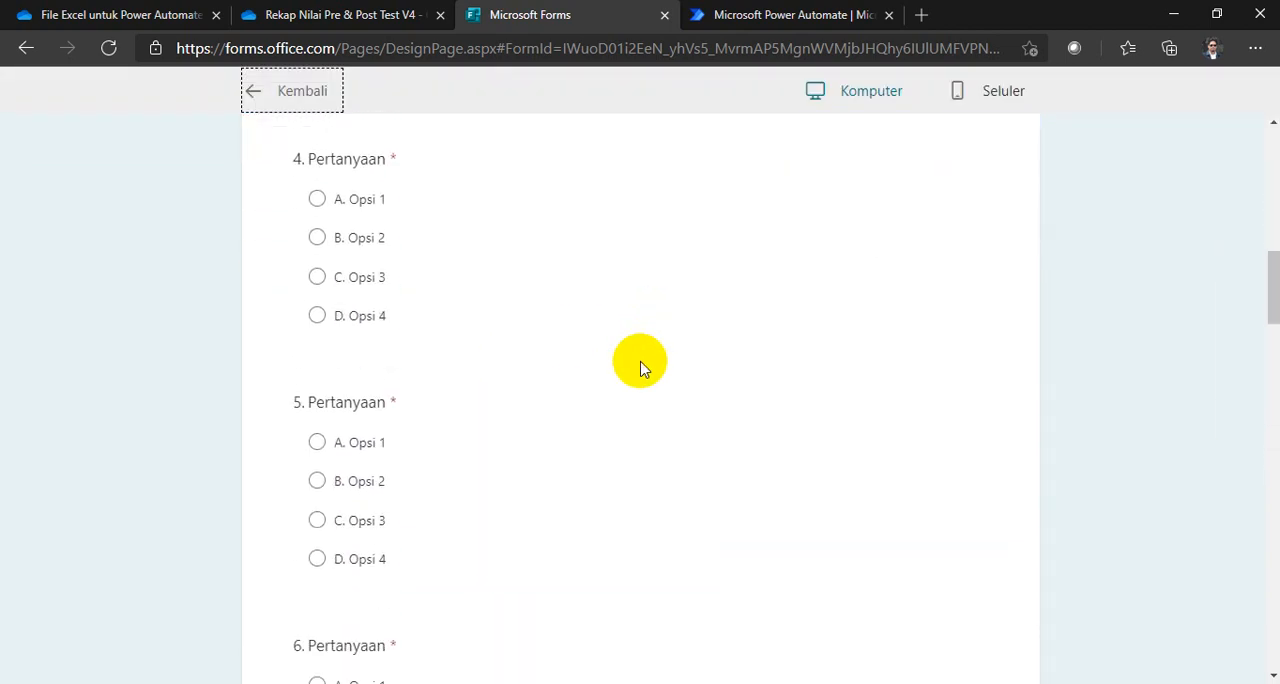
pyautogui.scroll(-6, 641, 370)
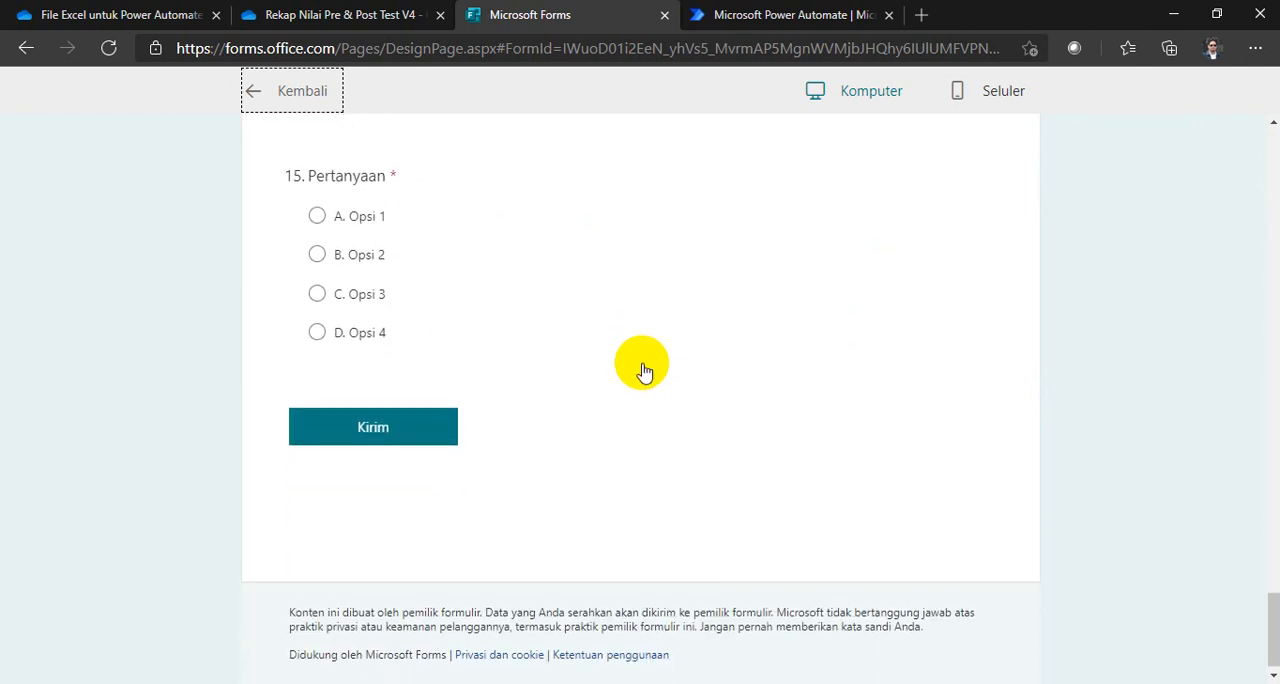
pyautogui.scroll(10, 640, 371)
pyautogui.click(295, 91)
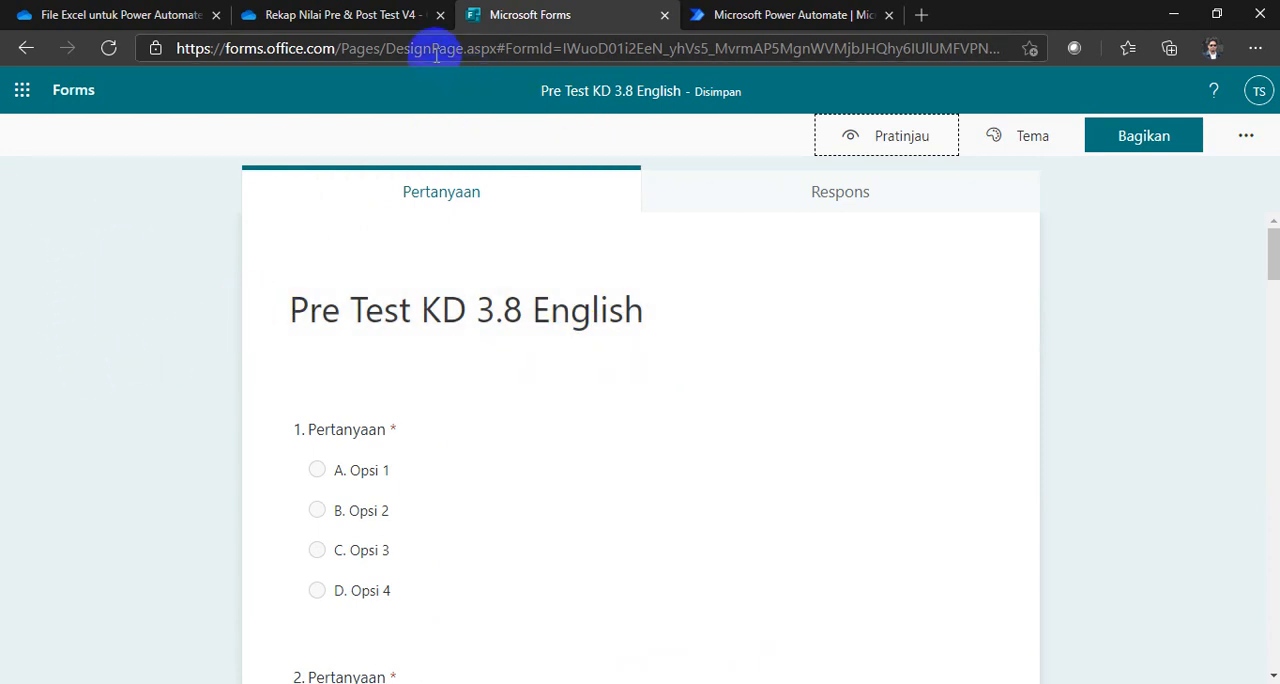
# Step: Switch to OneDrive, look at the Forms for Excel option among the new file types, then return to Microsoft Forms
pyautogui.click(342, 16)
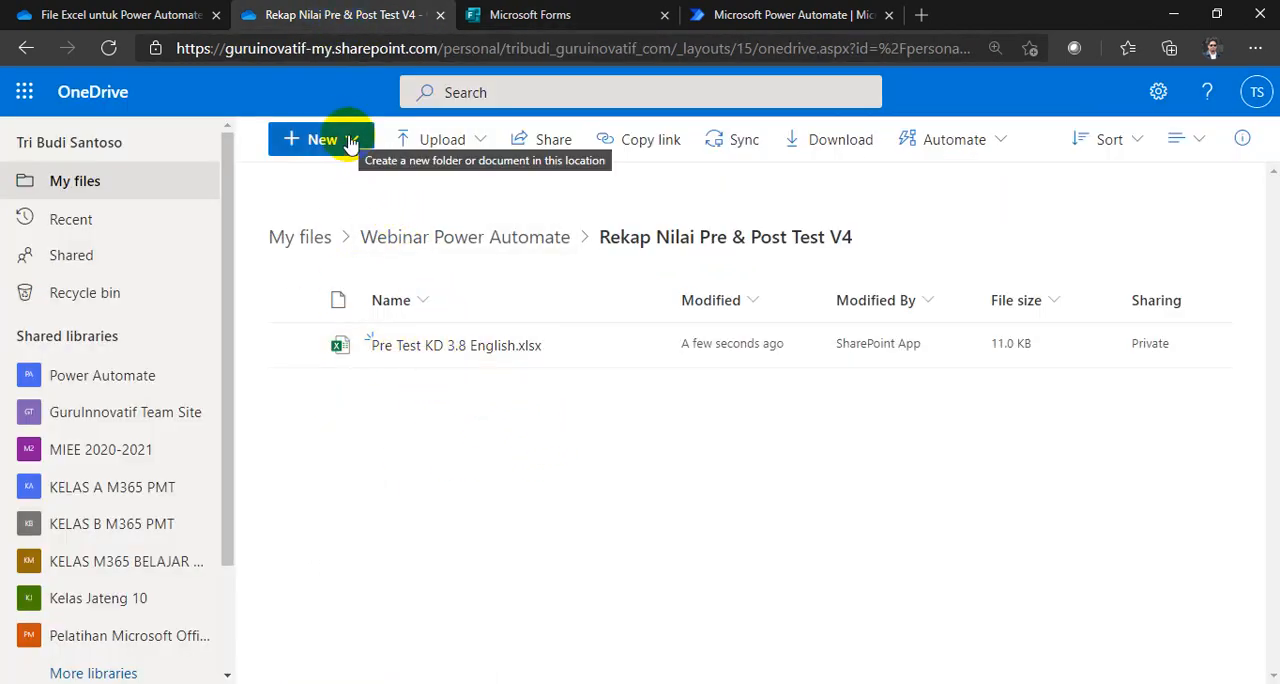
pyautogui.click(353, 142)
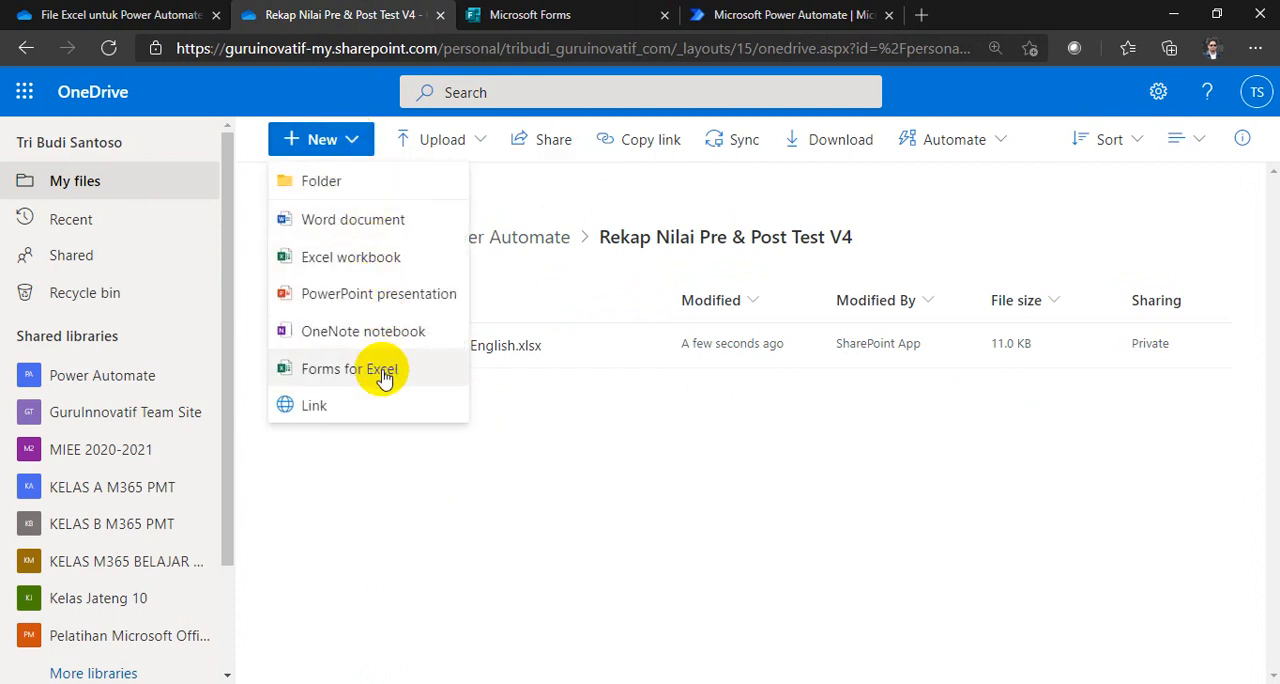
pyautogui.click(555, 447)
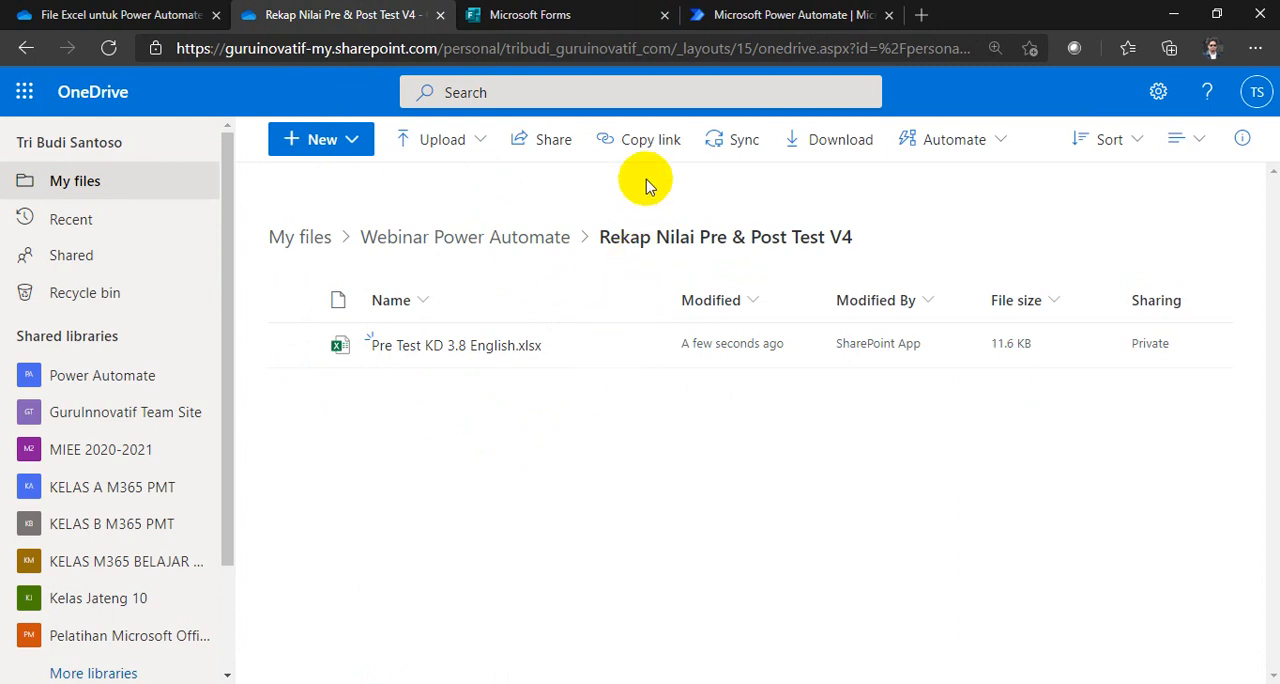
pyautogui.click(550, 20)
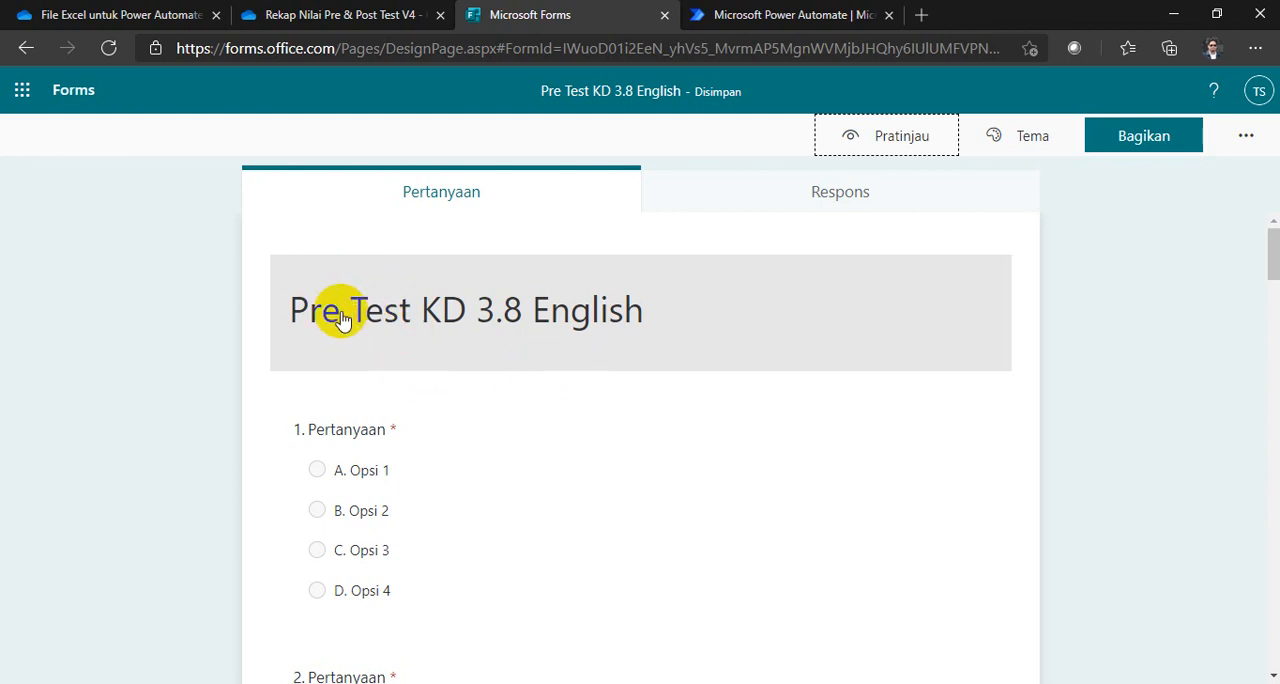
# Step: Leave the form for the Forms home page and open the complete list of forms (Formulir saya)
pyautogui.click(78, 94)
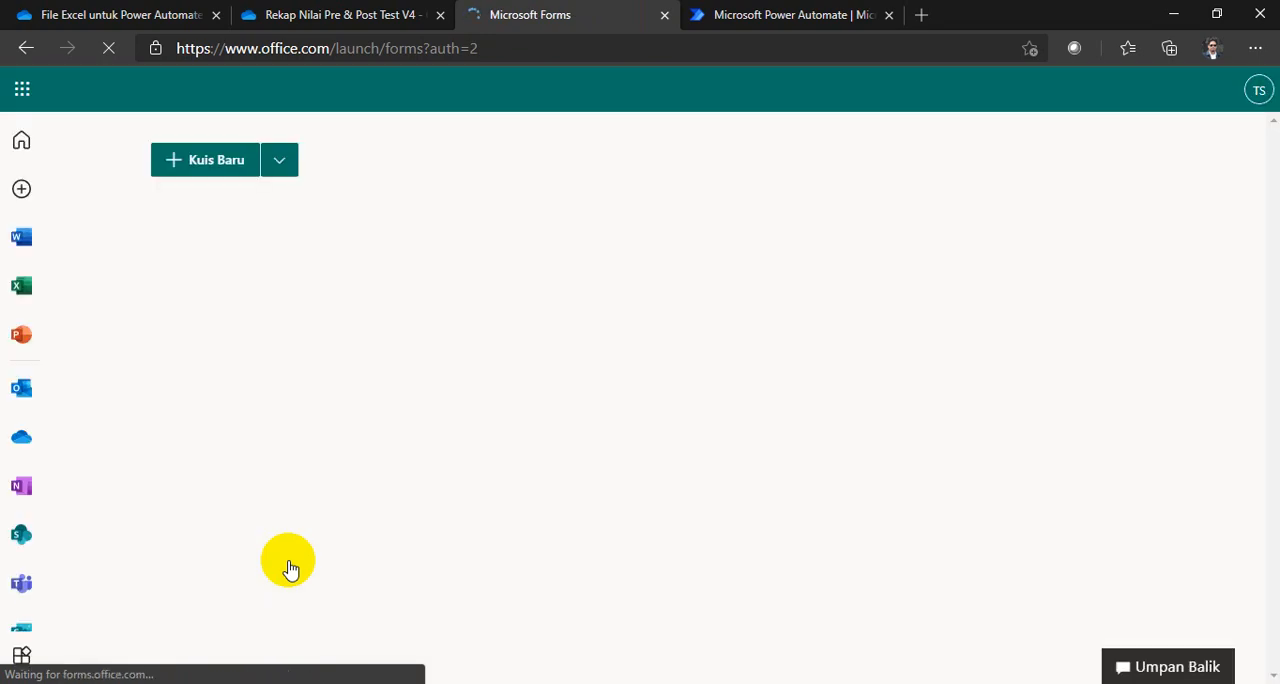
pyautogui.scroll(-1, 368, 418)
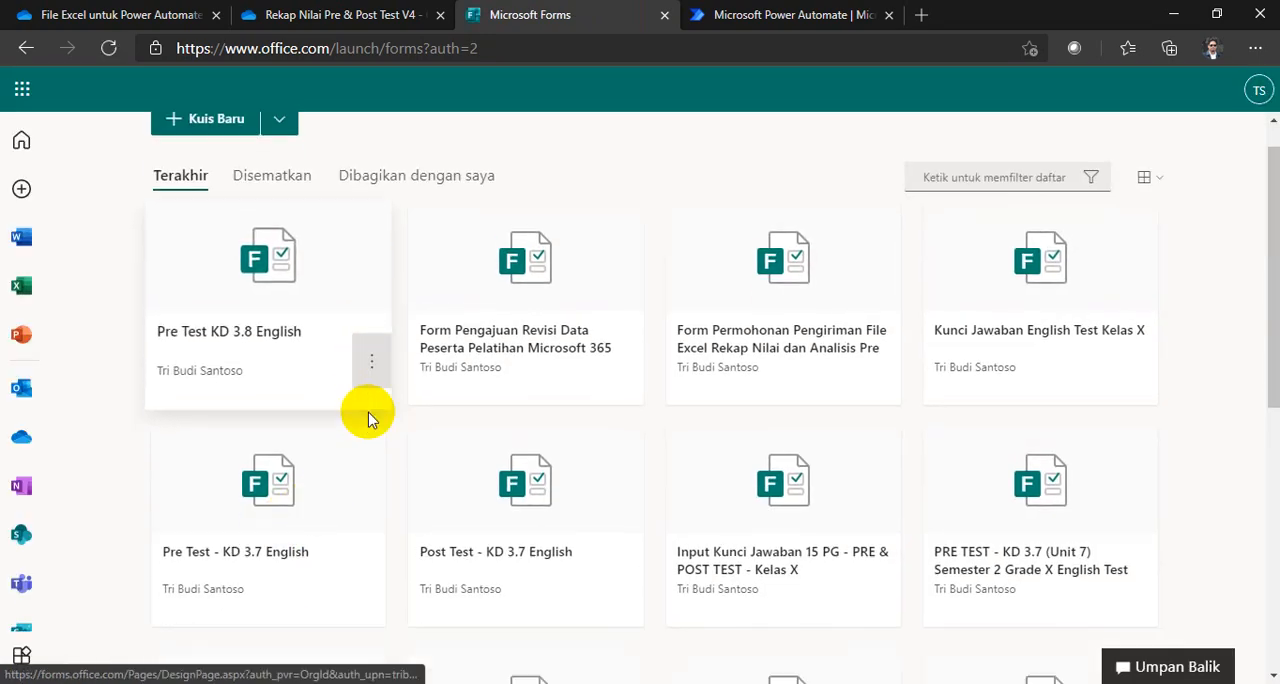
pyautogui.scroll(-5, 370, 420)
pyautogui.click(1120, 328)
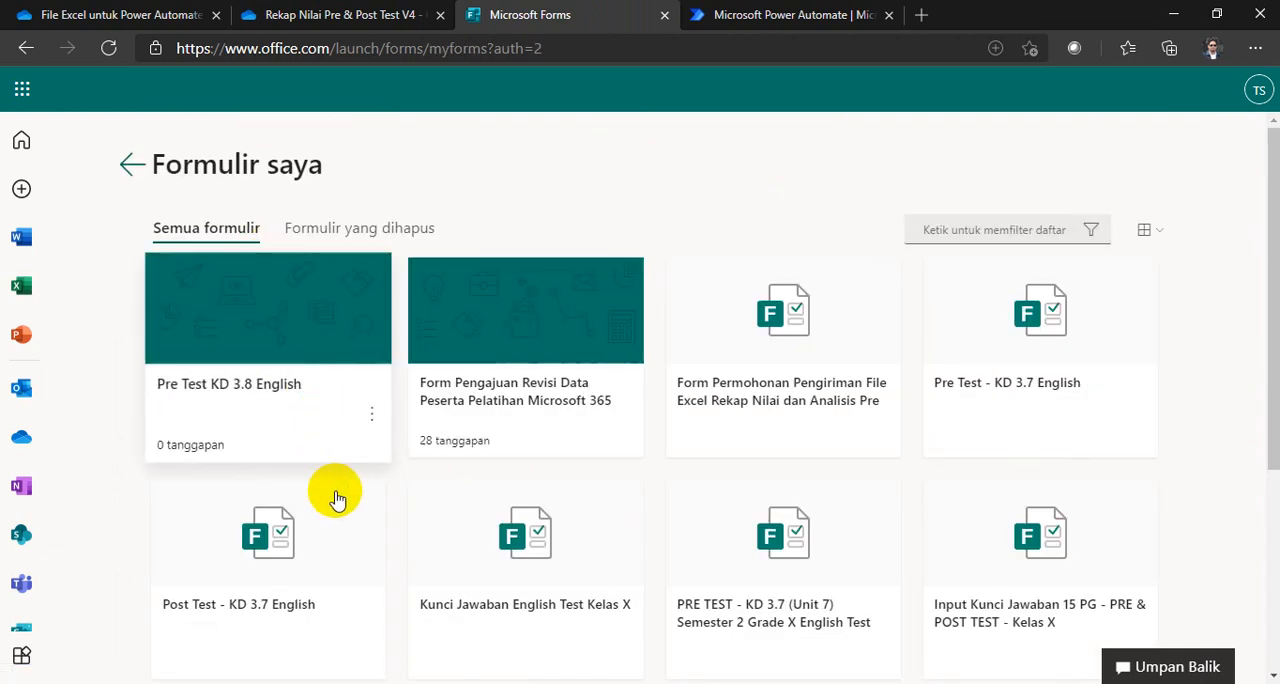
# Step: Make a copy of the Pre Test KD 3.8 English form and open the copy for editing
pyautogui.click(369, 414)
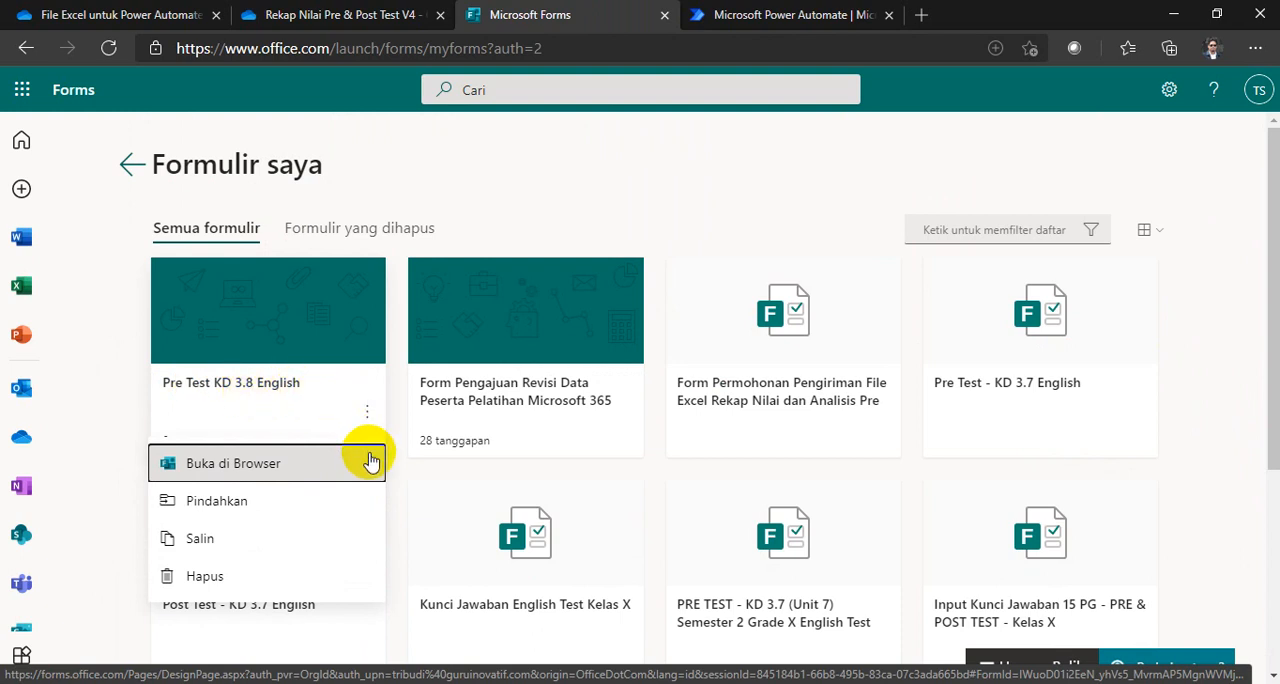
pyautogui.click(223, 537)
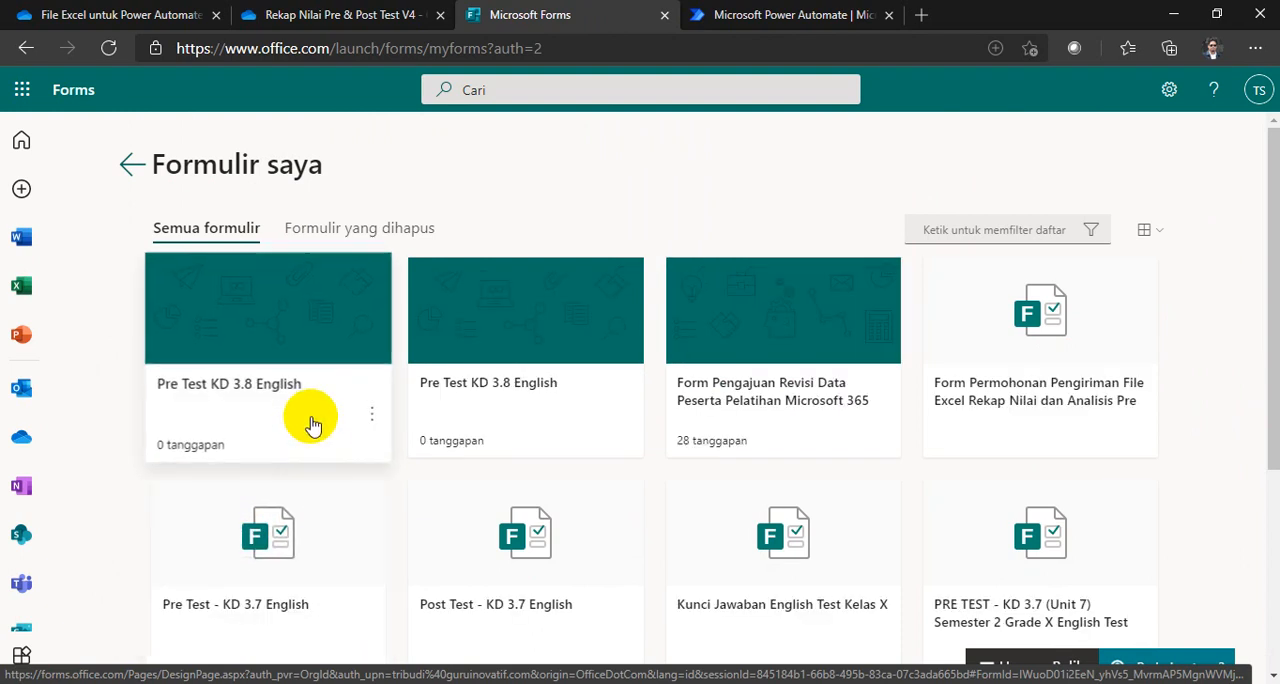
pyautogui.click(290, 395)
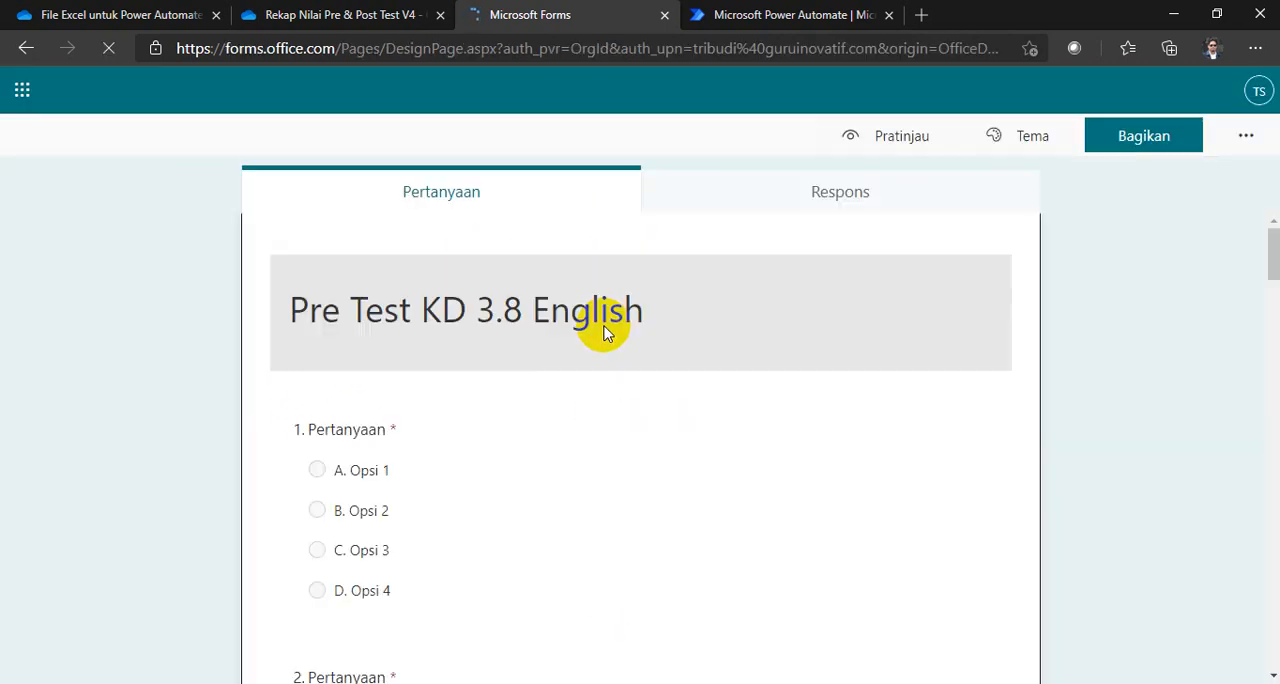
# Step: Retitle the copied form as Post Test KD 3.8 English, check its questions, and return to the forms list (Formulir saya)
pyautogui.click(338, 308)
pyautogui.click(322, 291)
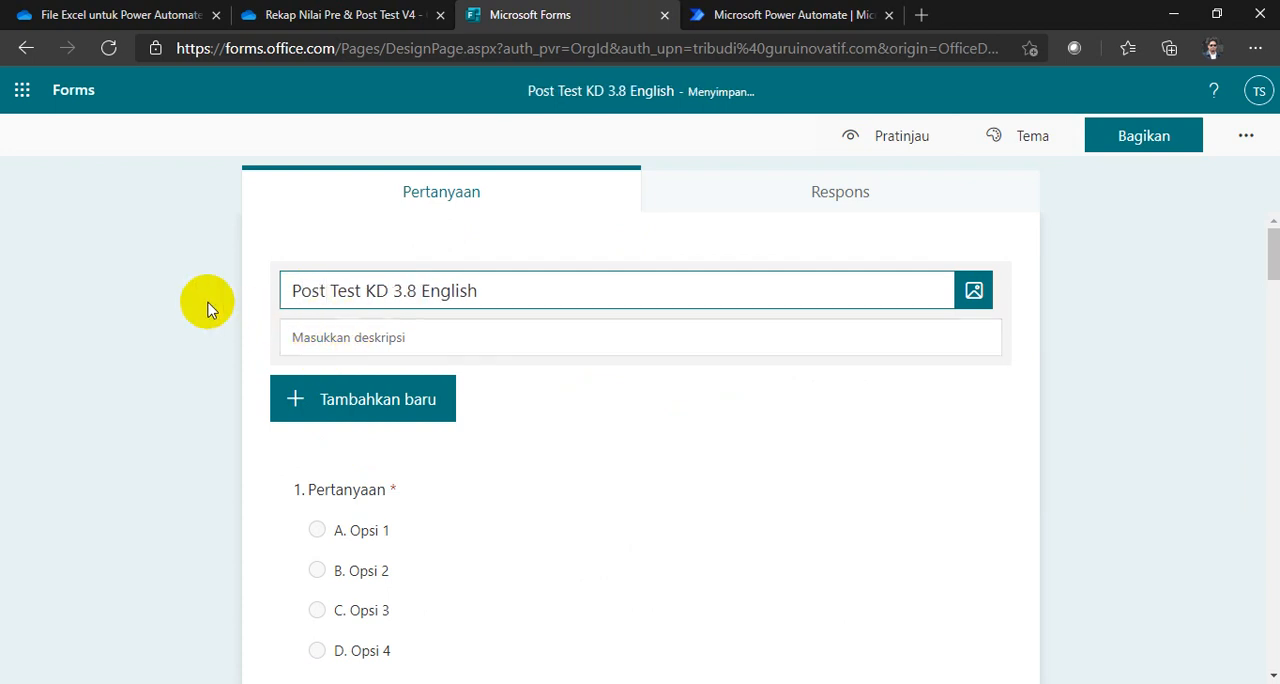
pyautogui.click(176, 290)
pyautogui.scroll(-20, 480, 440)
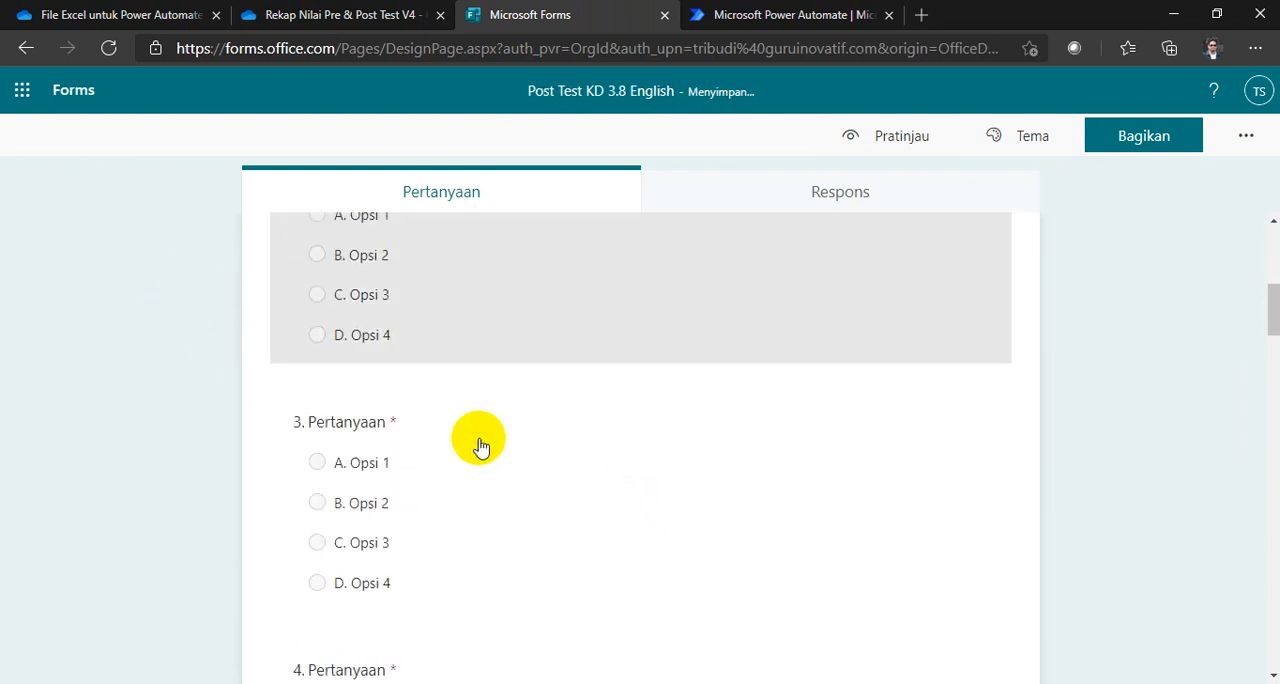
pyautogui.scroll(-15, 478, 432)
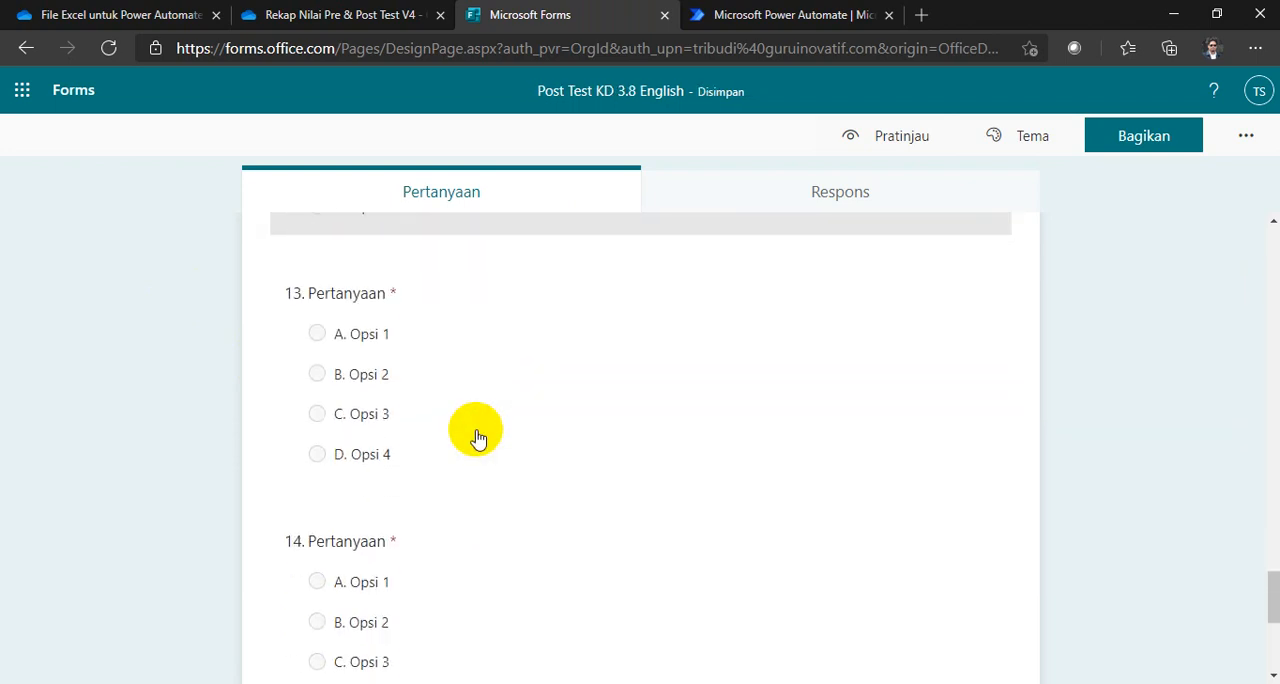
pyautogui.scroll(16, 477, 434)
pyautogui.scroll(10, 400, 330)
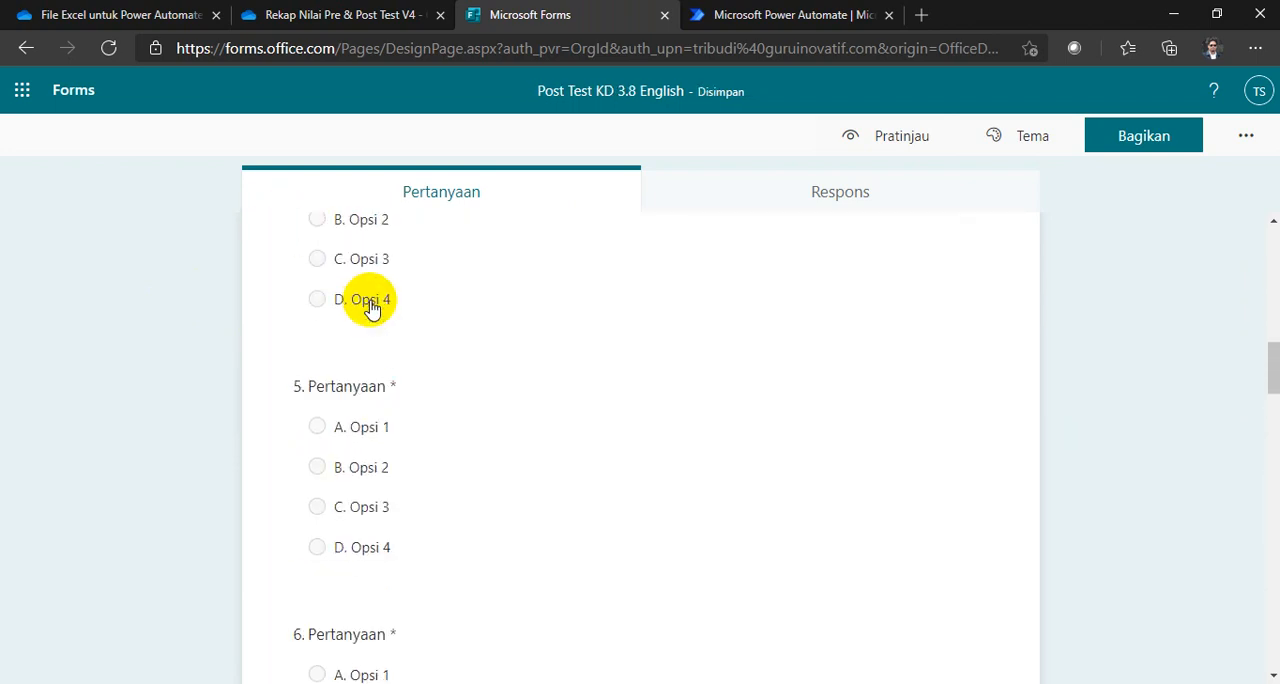
pyautogui.click(70, 90)
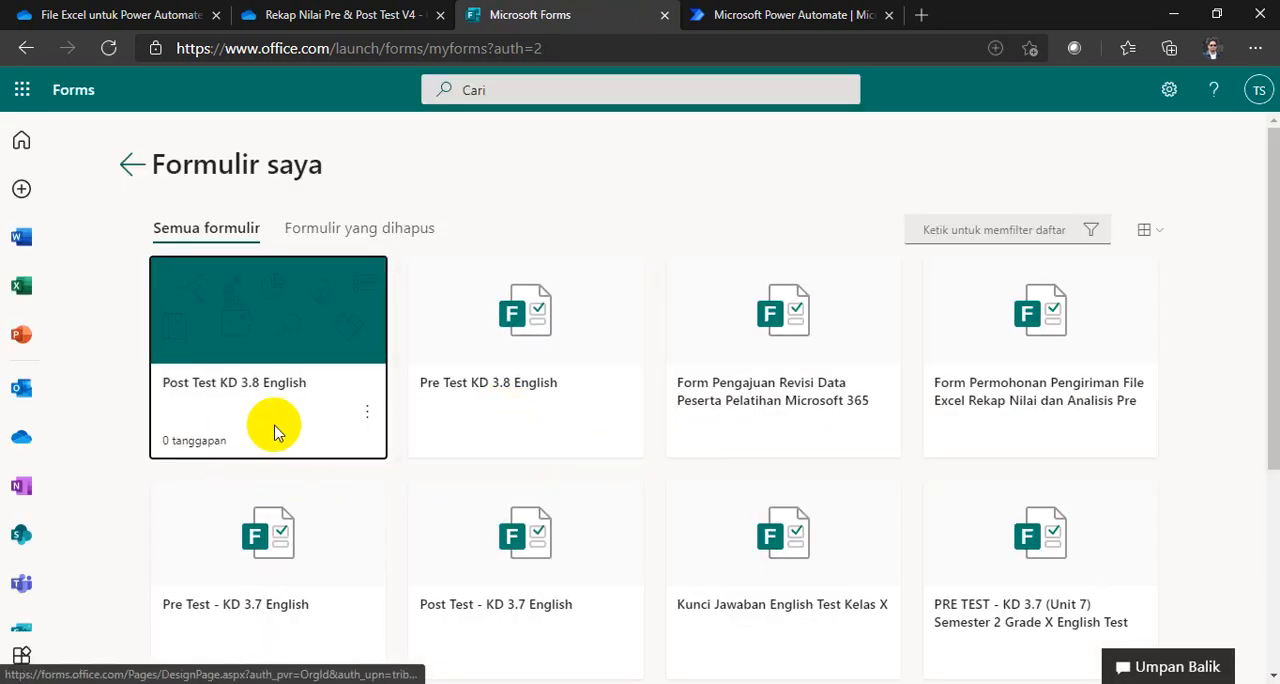
# Step: Switch to OneDrive and refresh the Rekap Nilai Pre & Post Test V4 folder to look for the post-test workbook
pyautogui.click(325, 14)
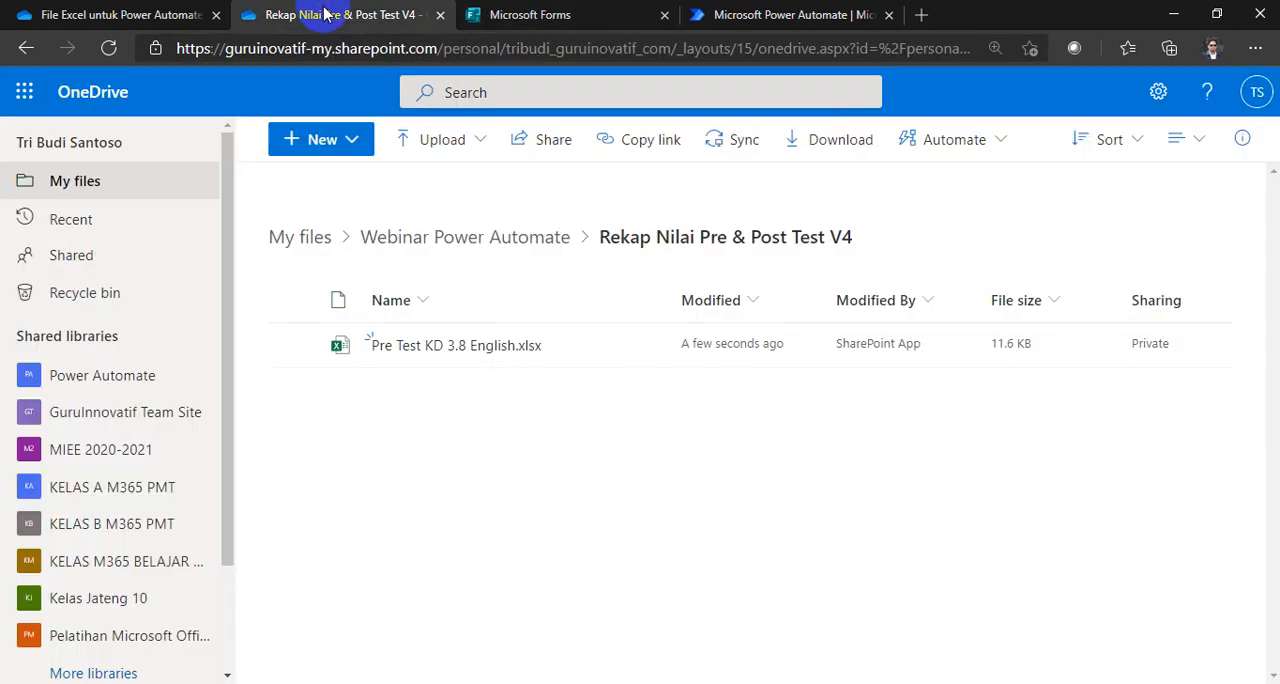
pyautogui.rightClick(529, 470)
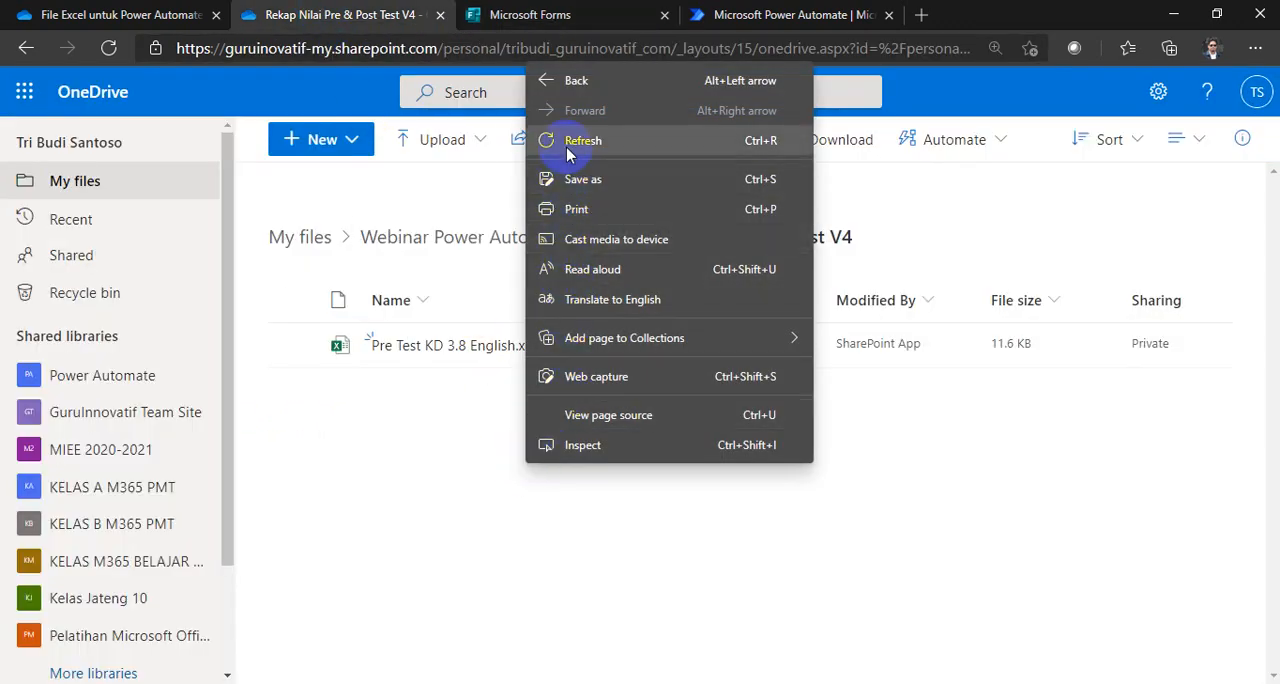
pyautogui.click(568, 142)
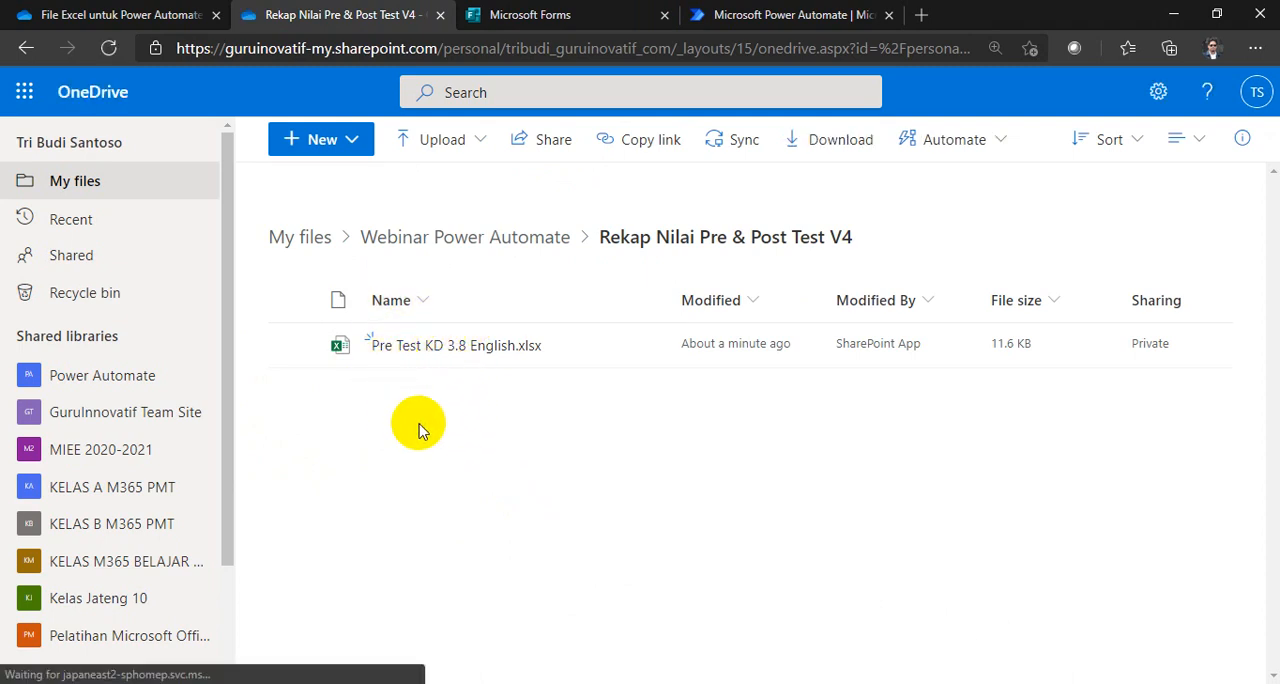
pyautogui.click(535, 14)
pyautogui.click(325, 14)
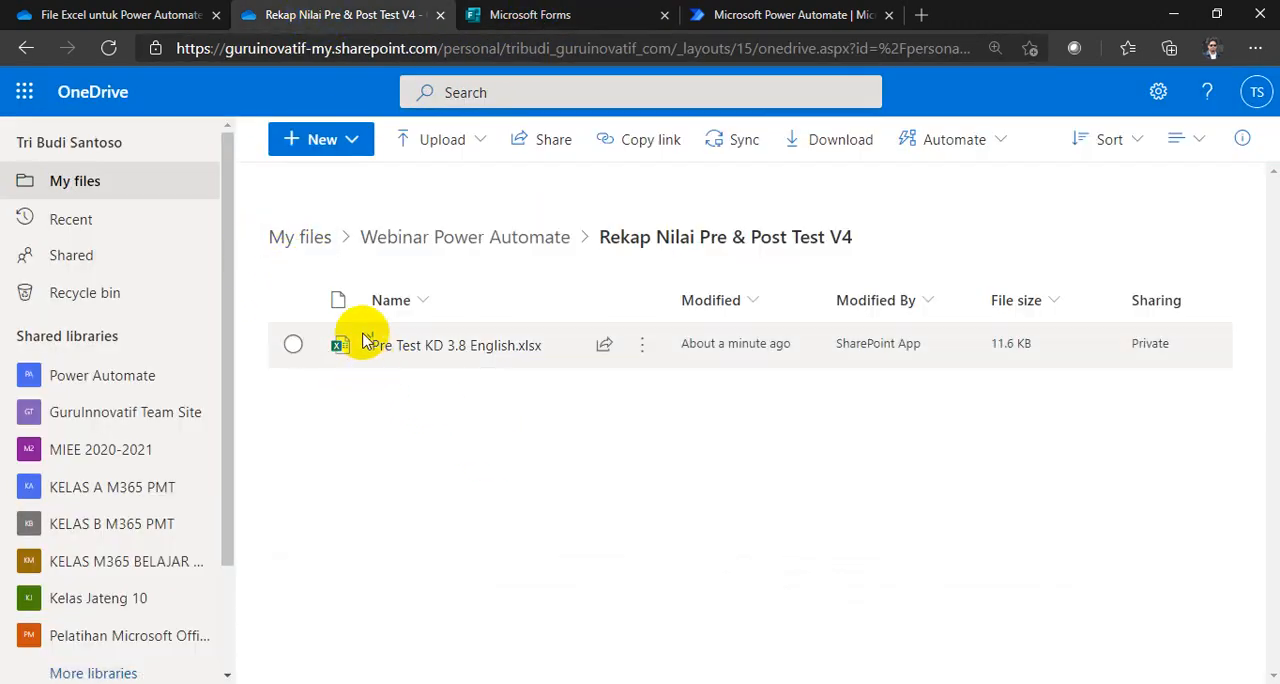
# Step: Search the refreshed My files list for the post-test workbook, then go back into the Rekap Nilai Pre & Post Test V4 folder
pyautogui.click(287, 240)
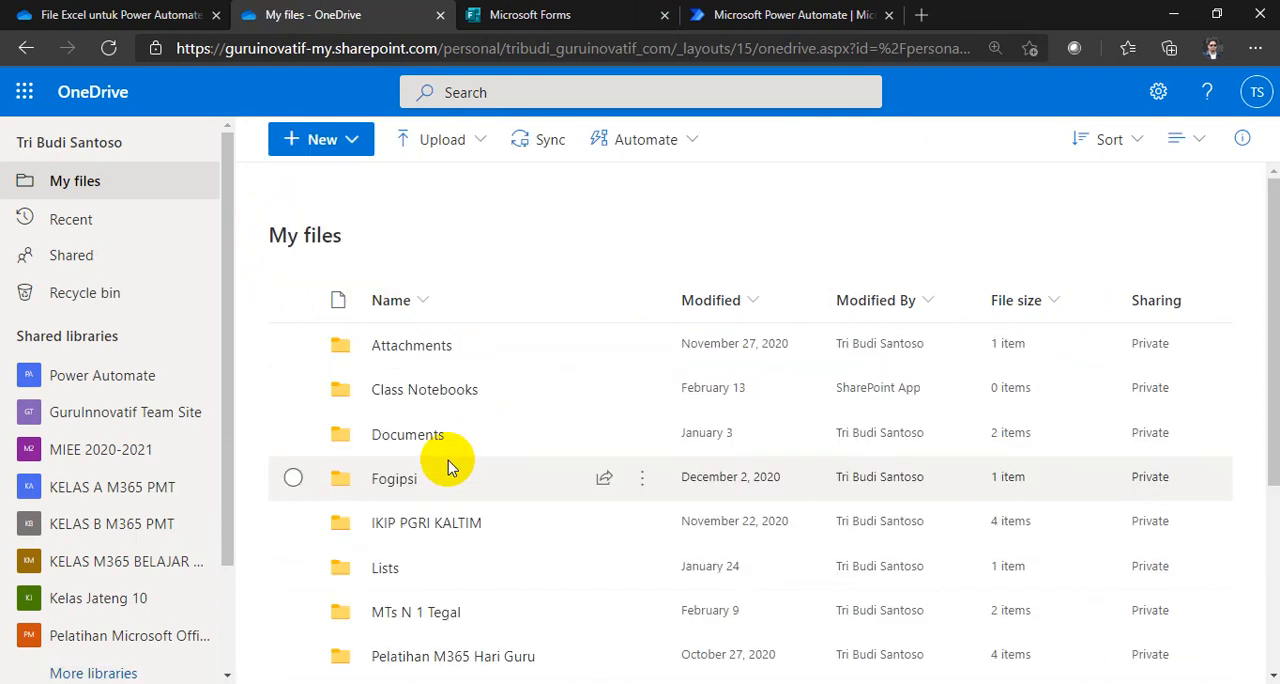
pyautogui.scroll(-3, 448, 460)
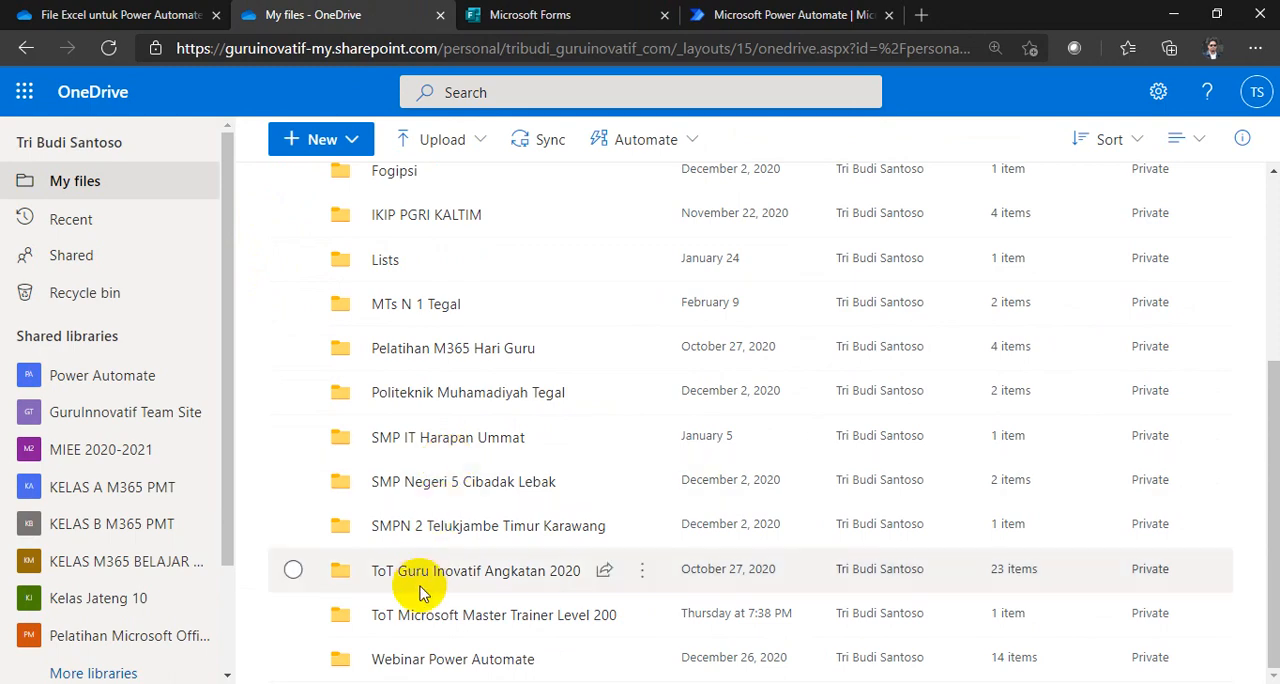
pyautogui.scroll(3, 505, 513)
pyautogui.scroll(-3, 450, 495)
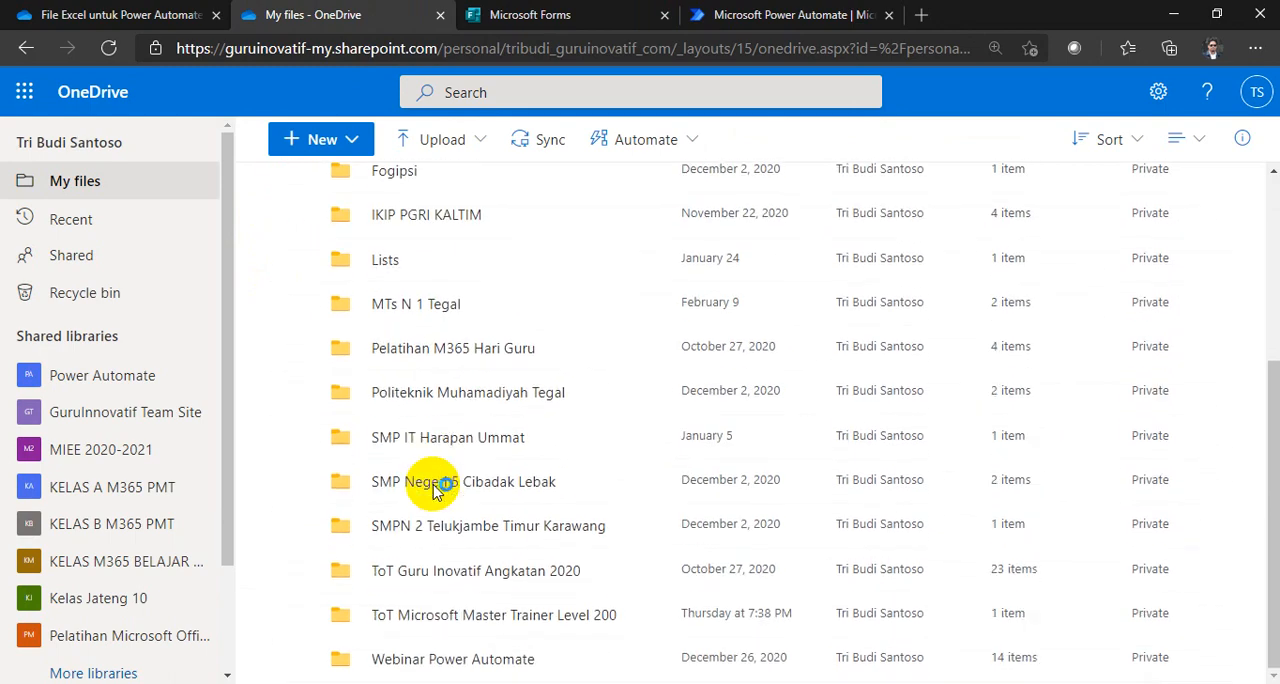
pyautogui.click(110, 52)
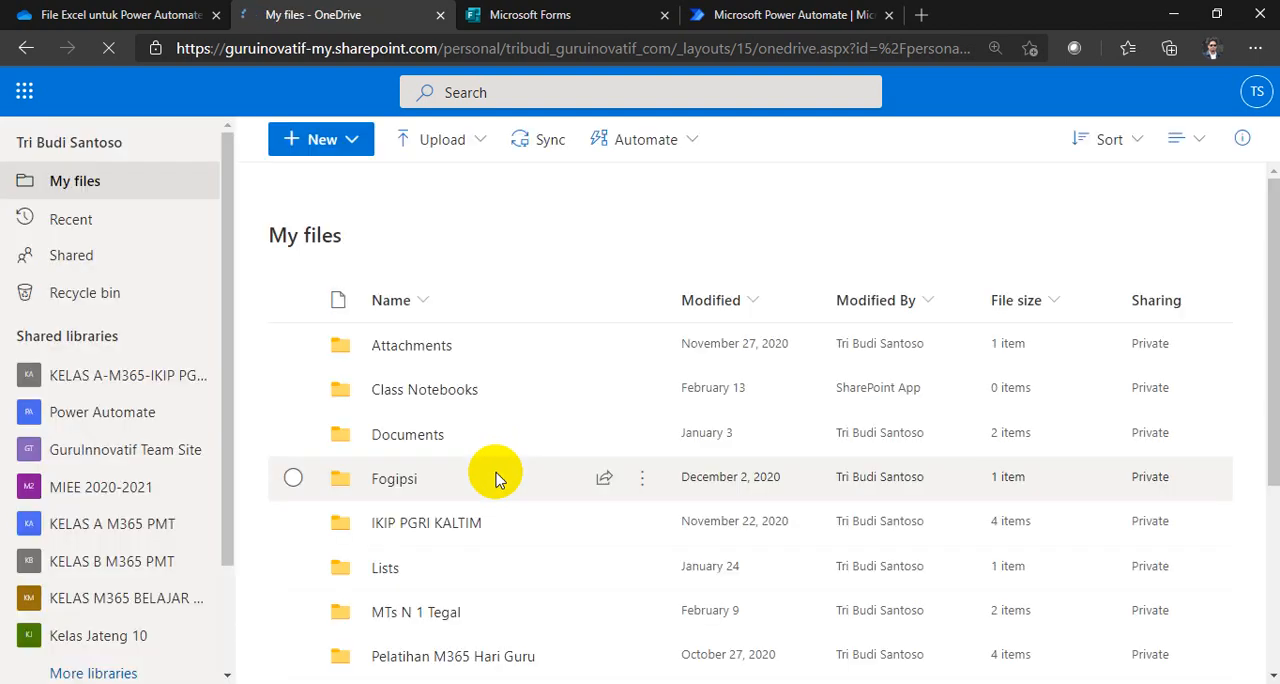
pyautogui.scroll(-3, 1249, 371)
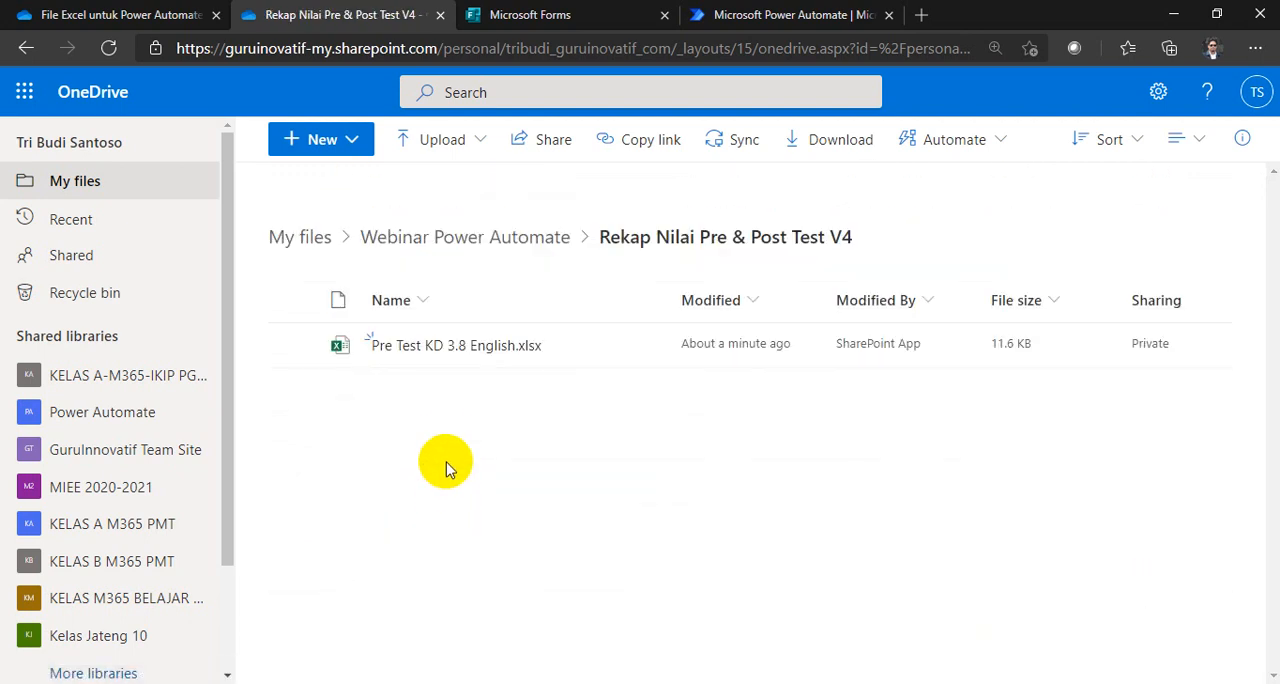
# Step: Switch to Microsoft Forms and open the responses page (Respons) of the Post Test KD 3.8 English form
pyautogui.click(490, 8)
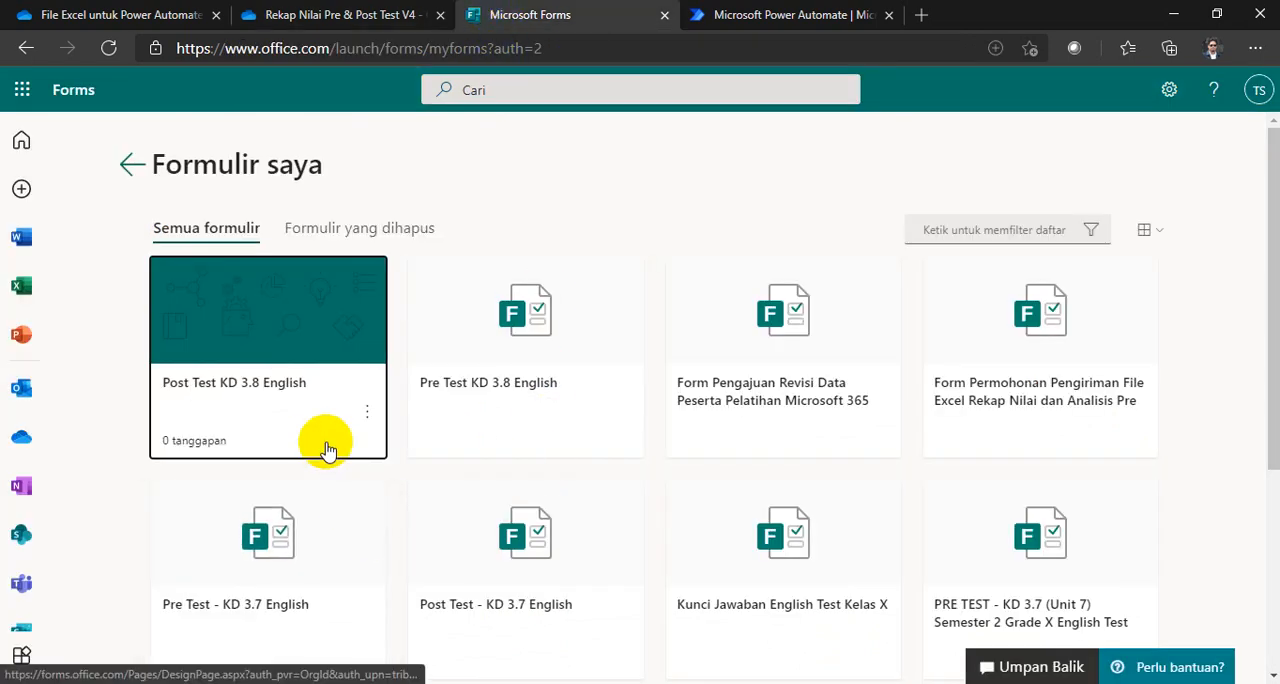
pyautogui.click(305, 390)
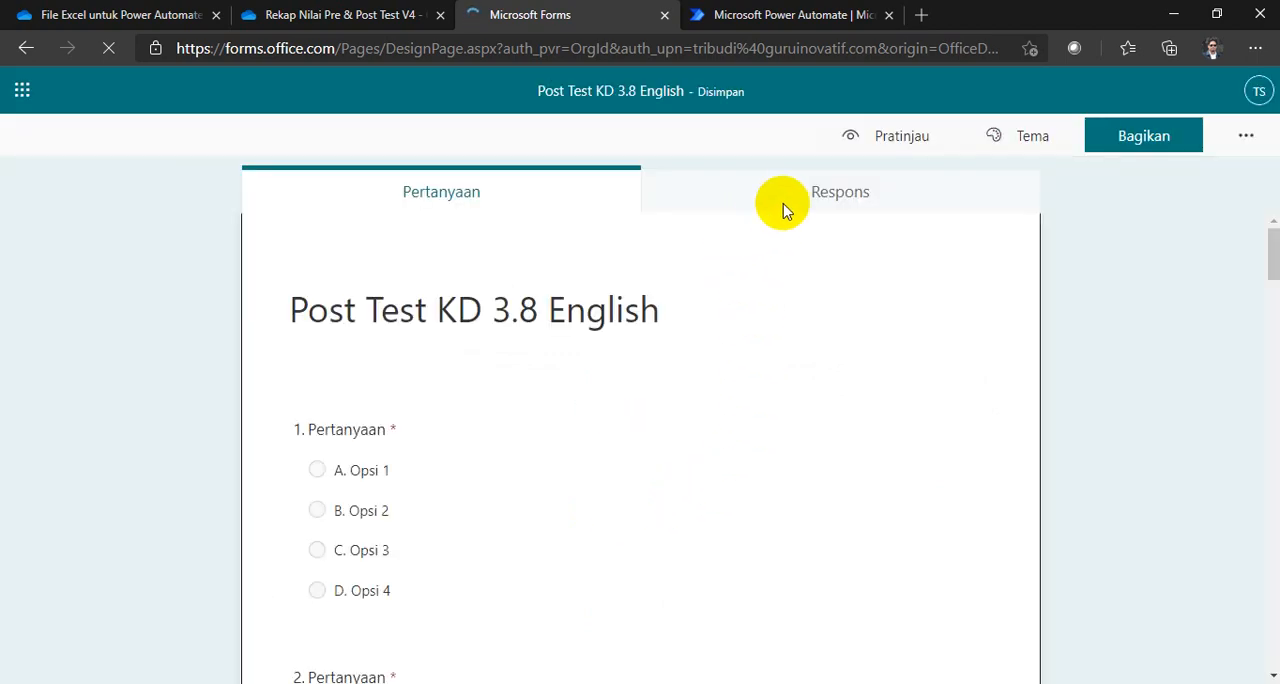
pyautogui.click(786, 206)
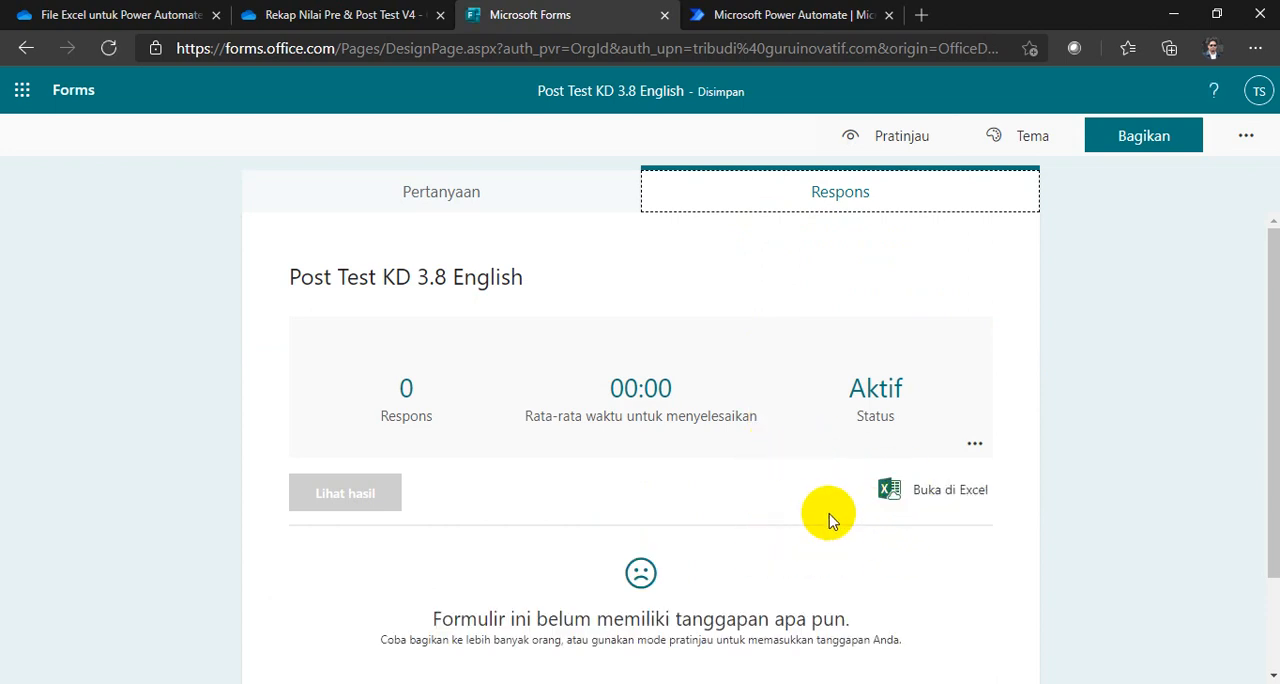
# Step: Look through My files in OneDrive, then return to Forms and open the post-test responses in Excel (Buka di Excel)
pyautogui.click(300, 14)
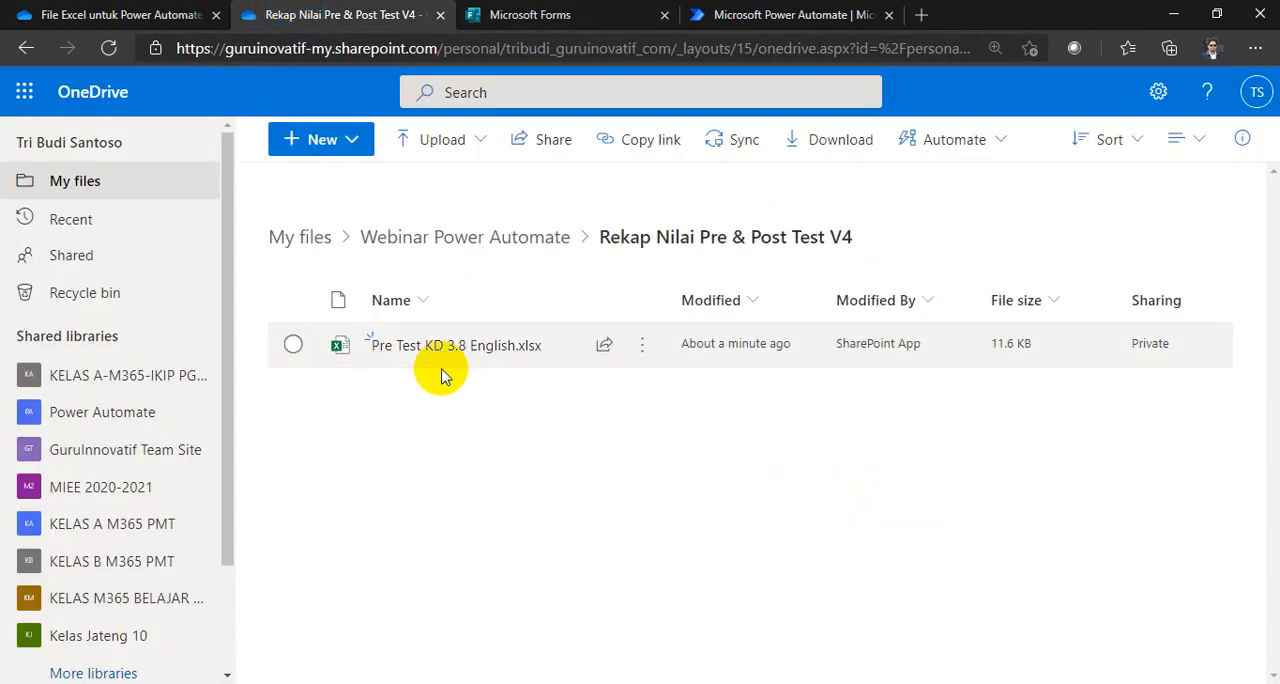
pyautogui.click(290, 234)
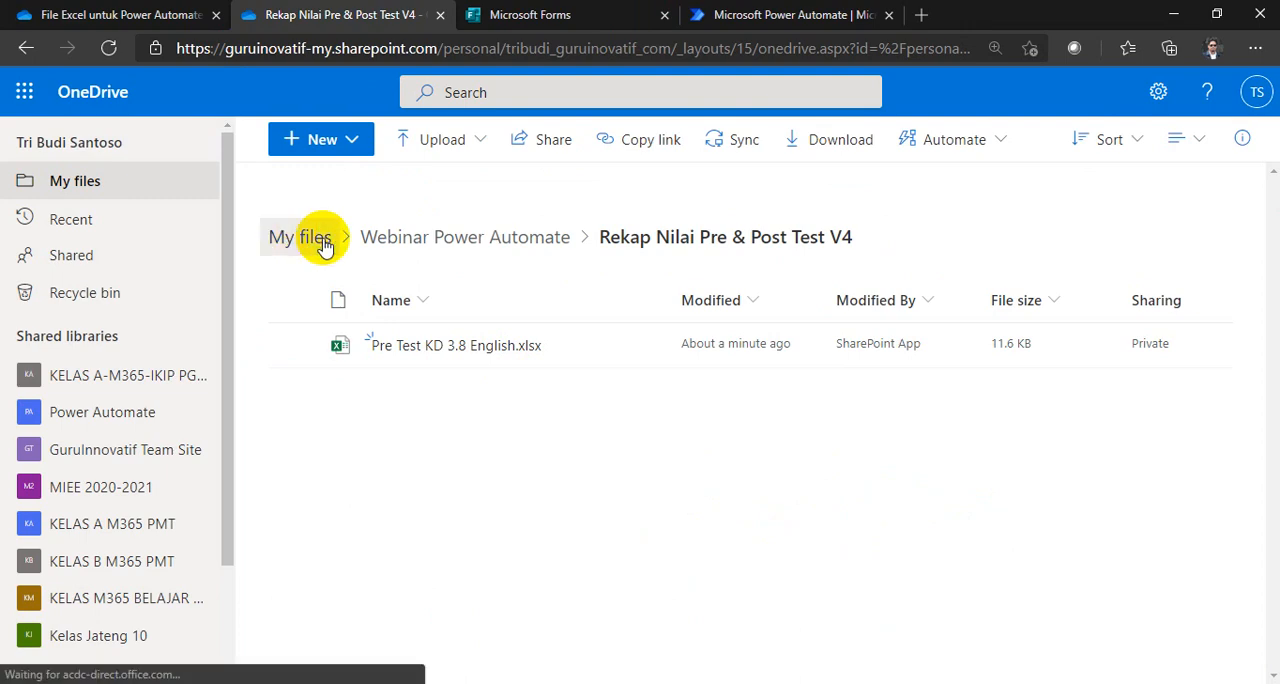
pyautogui.scroll(-5, 632, 425)
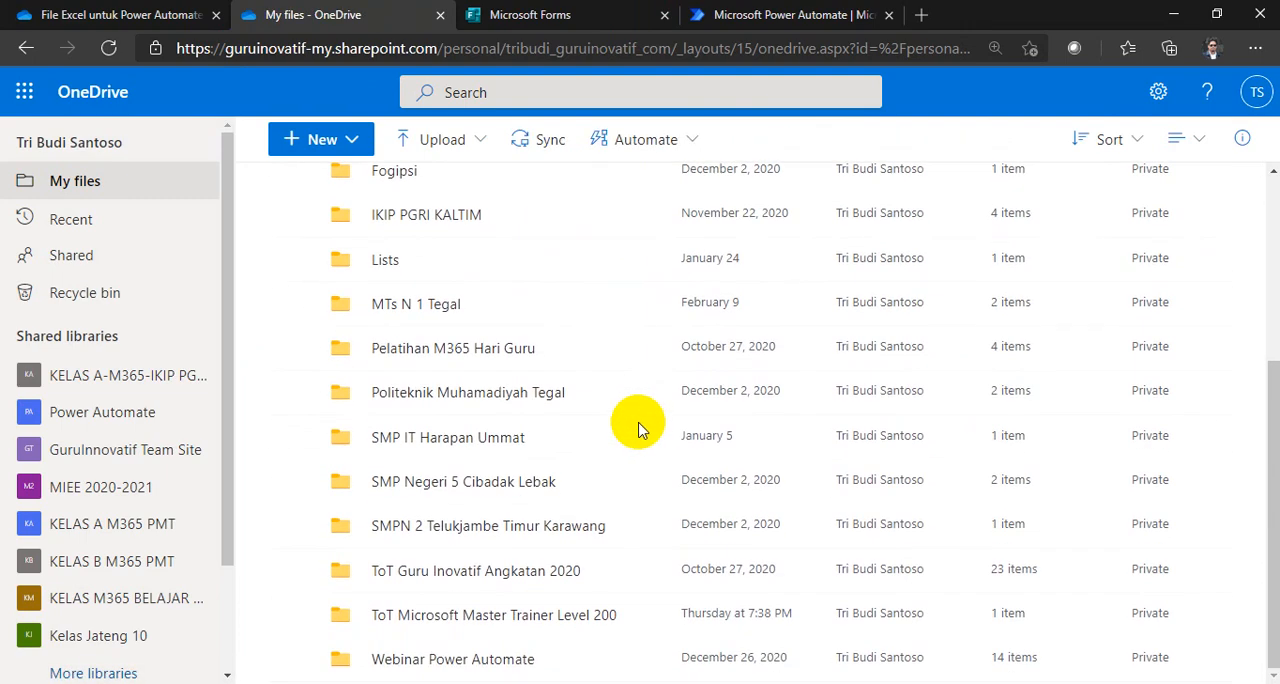
pyautogui.click(500, 15)
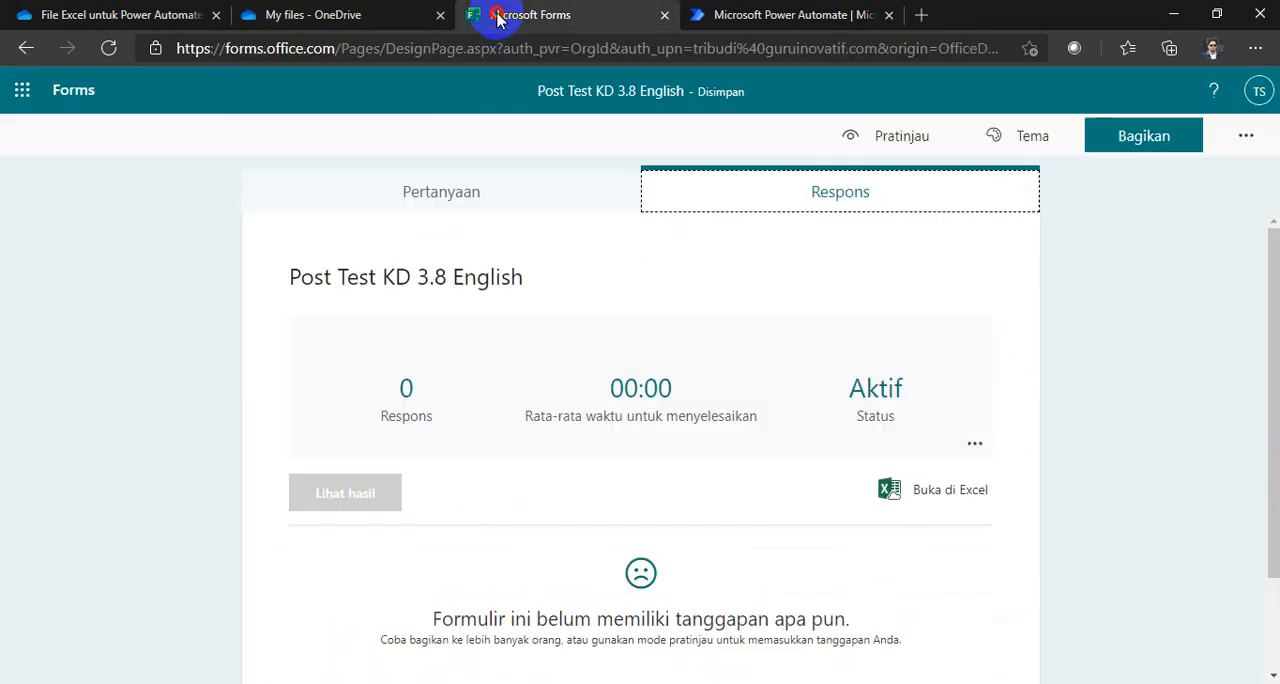
pyautogui.click(915, 491)
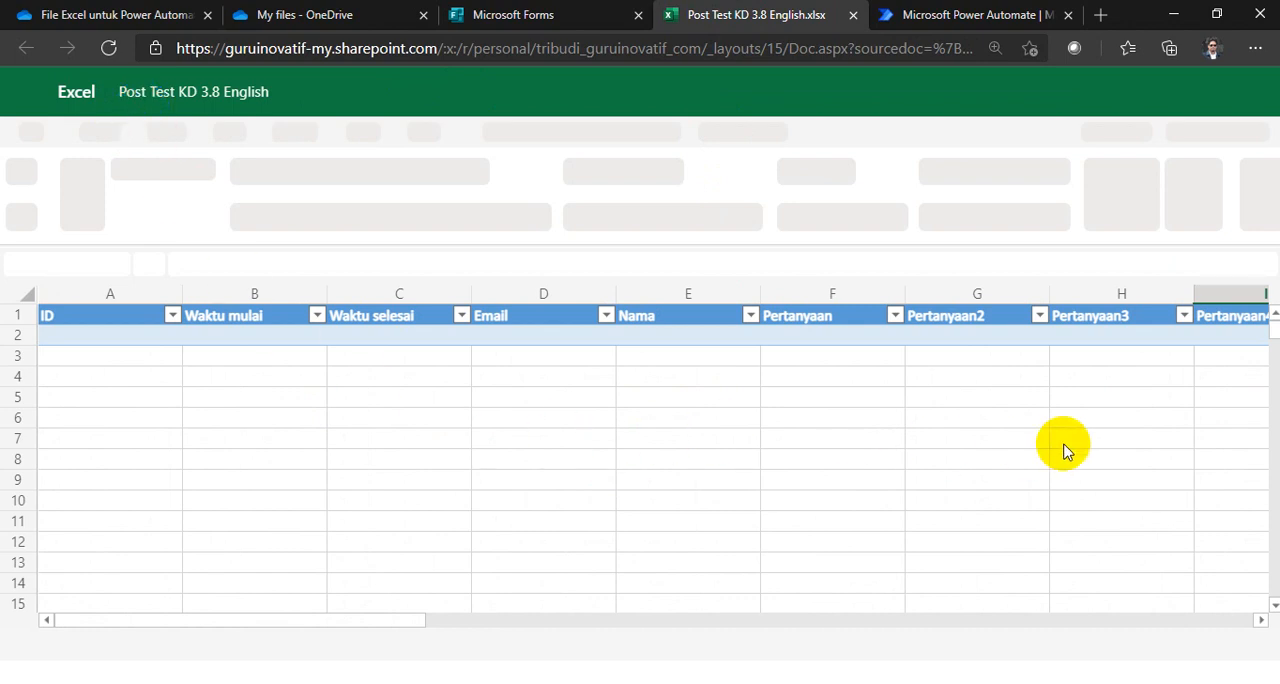
# Step: In OneDrive, move Post Test KD 3.8 English.xlsx from My files into Webinar Power Automate > Rekap Nilai Pre & Post Test V4
pyautogui.click(335, 14)
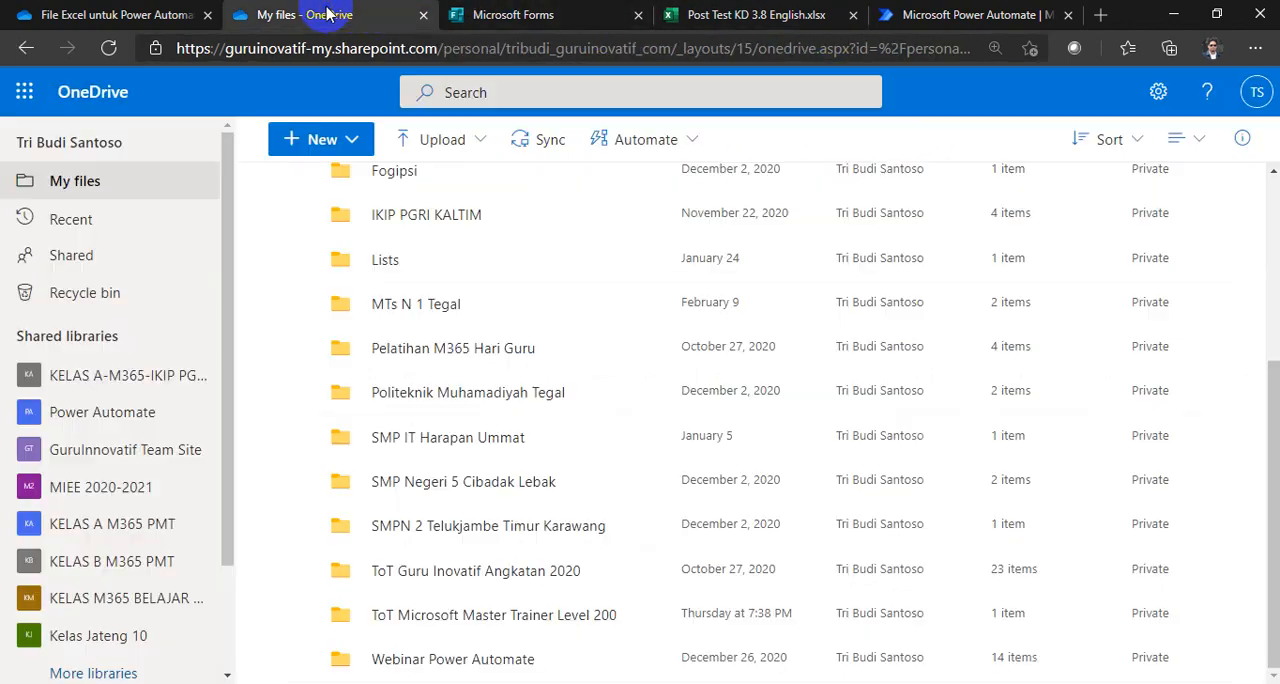
pyautogui.scroll(-2, 505, 500)
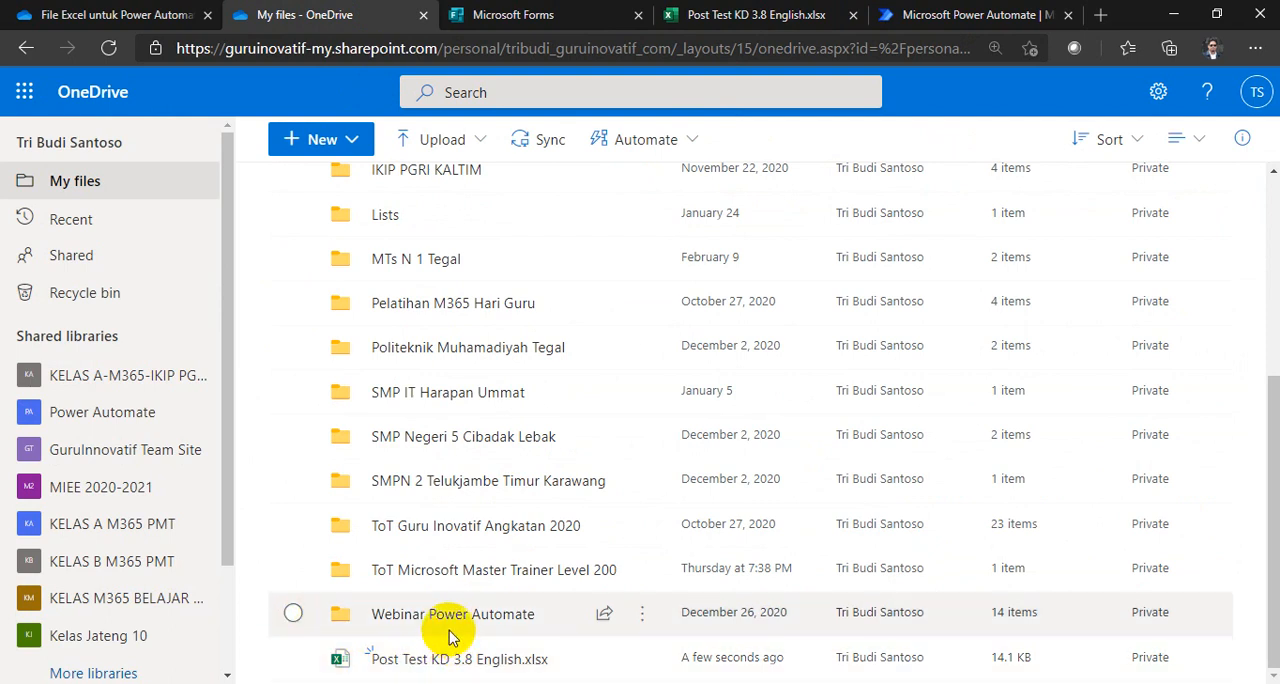
pyautogui.click(293, 660)
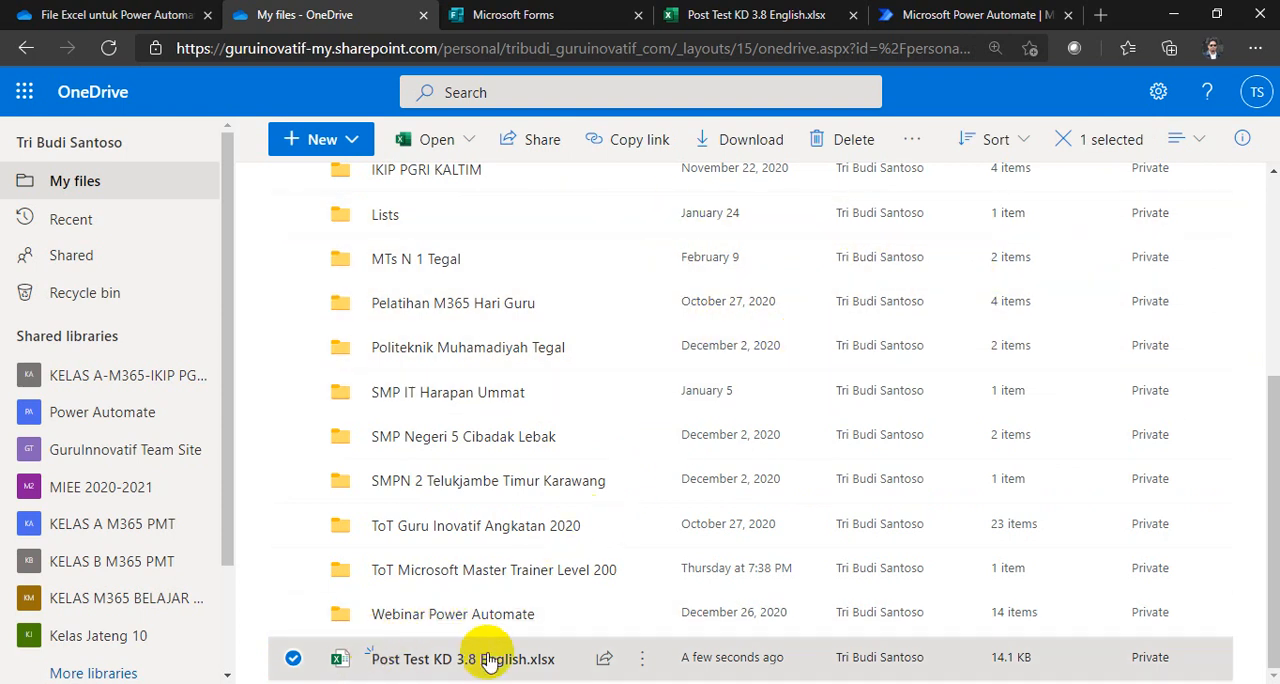
pyautogui.click(641, 658)
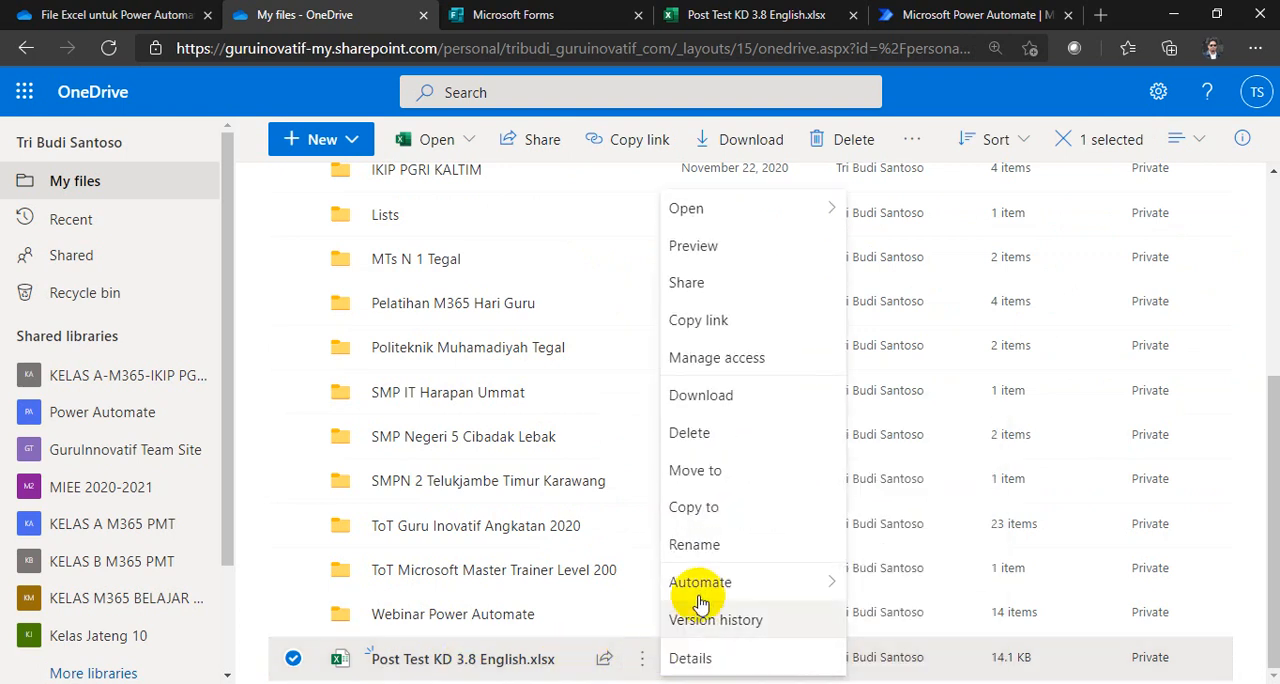
pyautogui.click(750, 472)
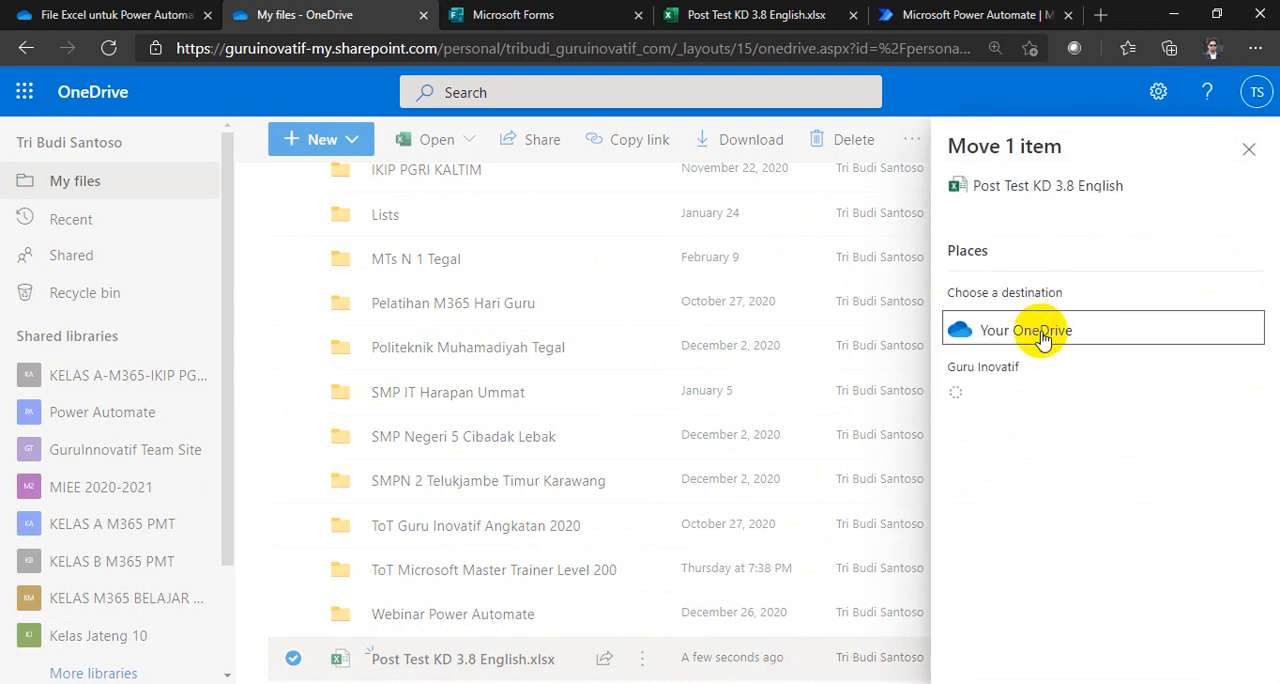
pyautogui.click(972, 331)
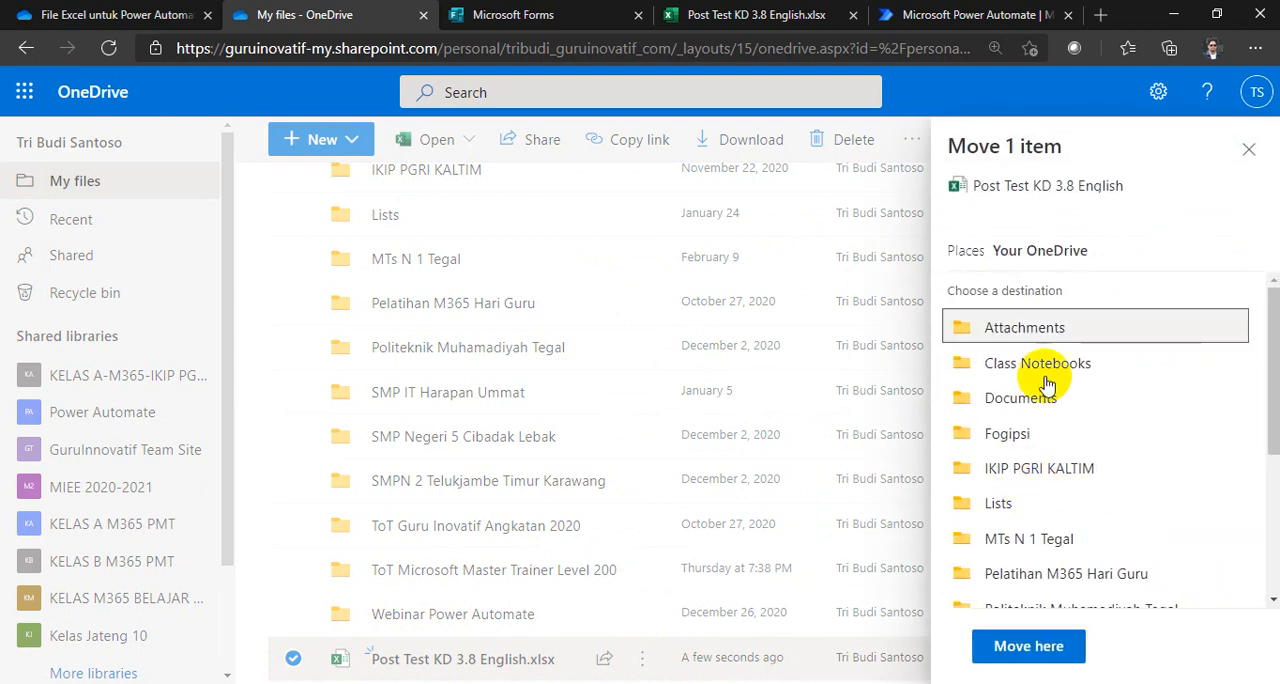
pyautogui.scroll(-3, 1043, 400)
pyautogui.click(1029, 545)
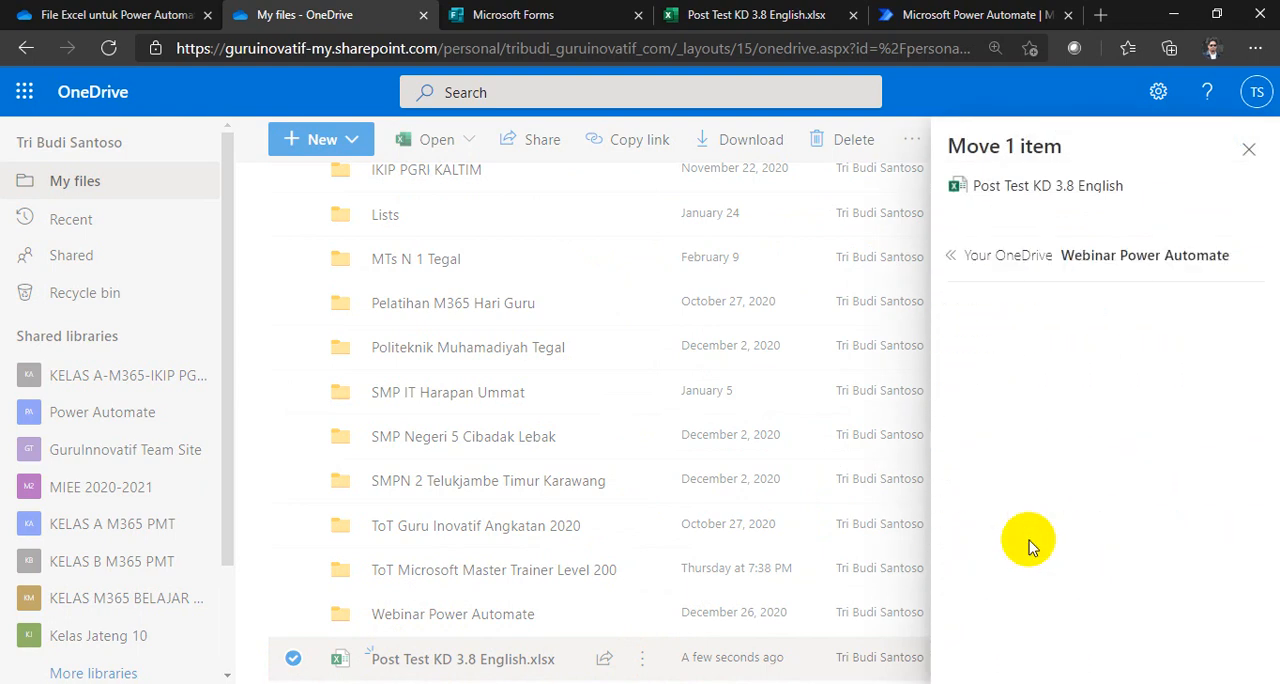
pyautogui.scroll(-3, 1080, 583)
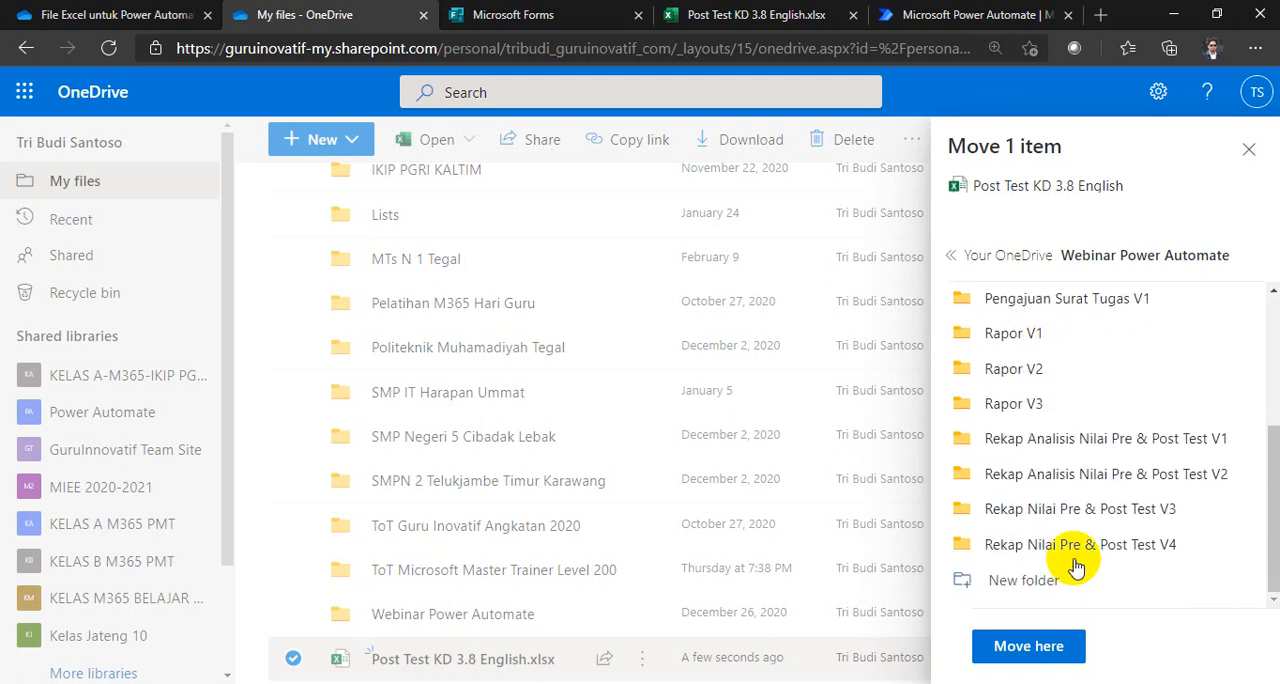
pyautogui.click(1170, 545)
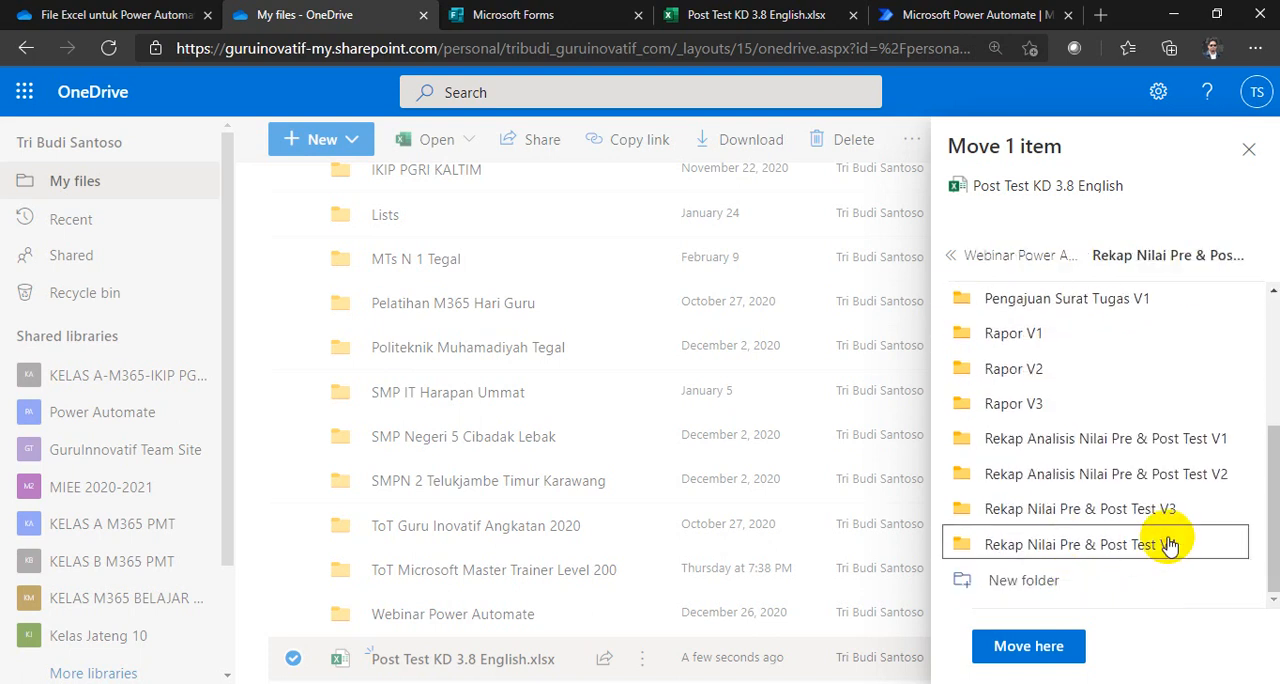
pyautogui.click(1030, 418)
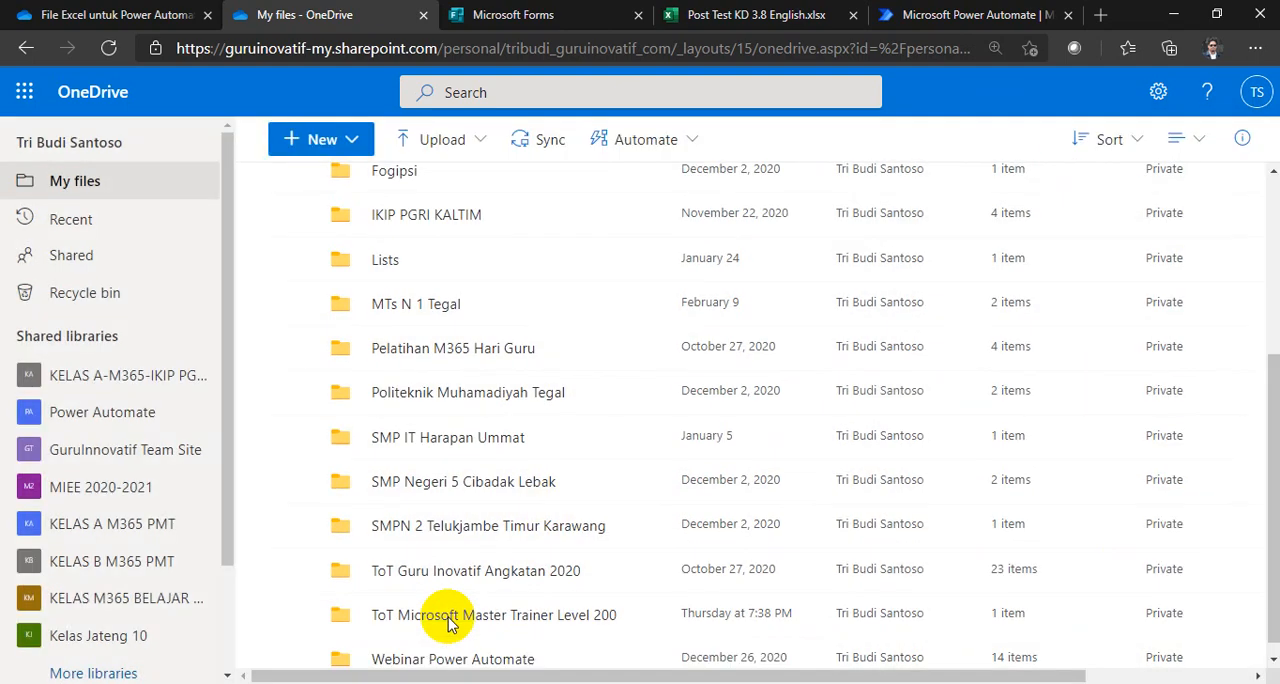
# Step: Open the Rekap Nilai Pre & Post Test V4 folder inside Webinar Power Automate in My files
pyautogui.click(372, 624)
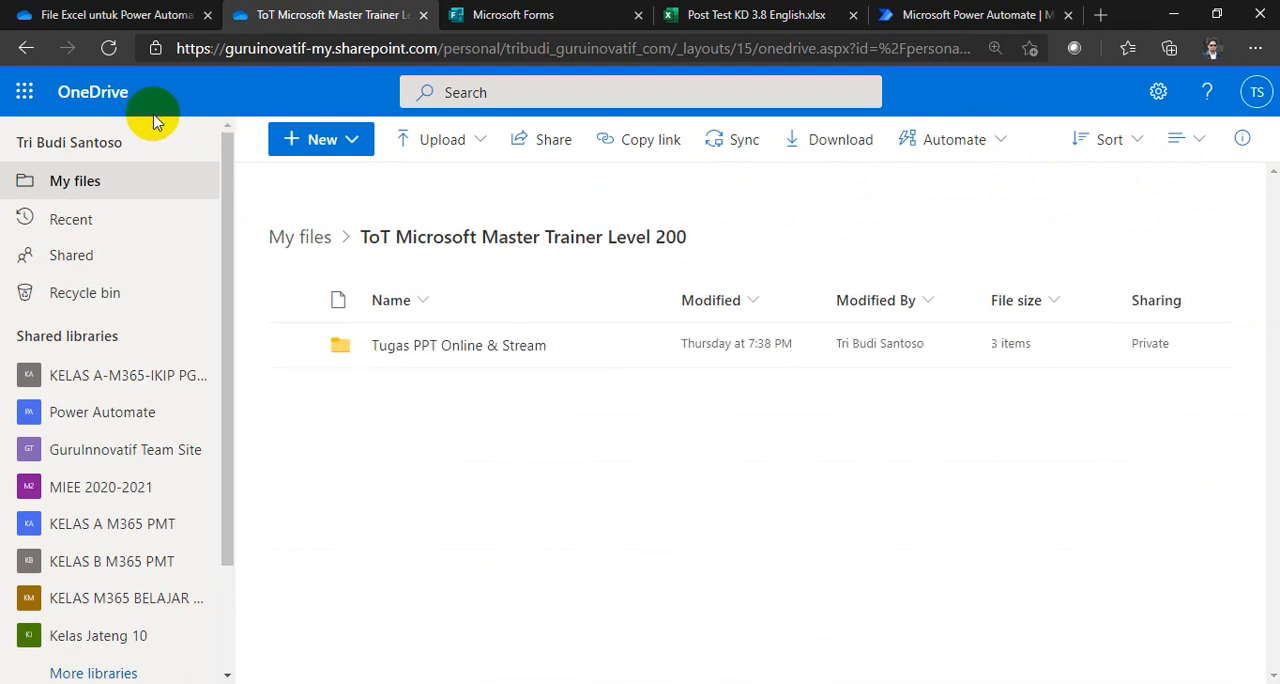
pyautogui.click(298, 250)
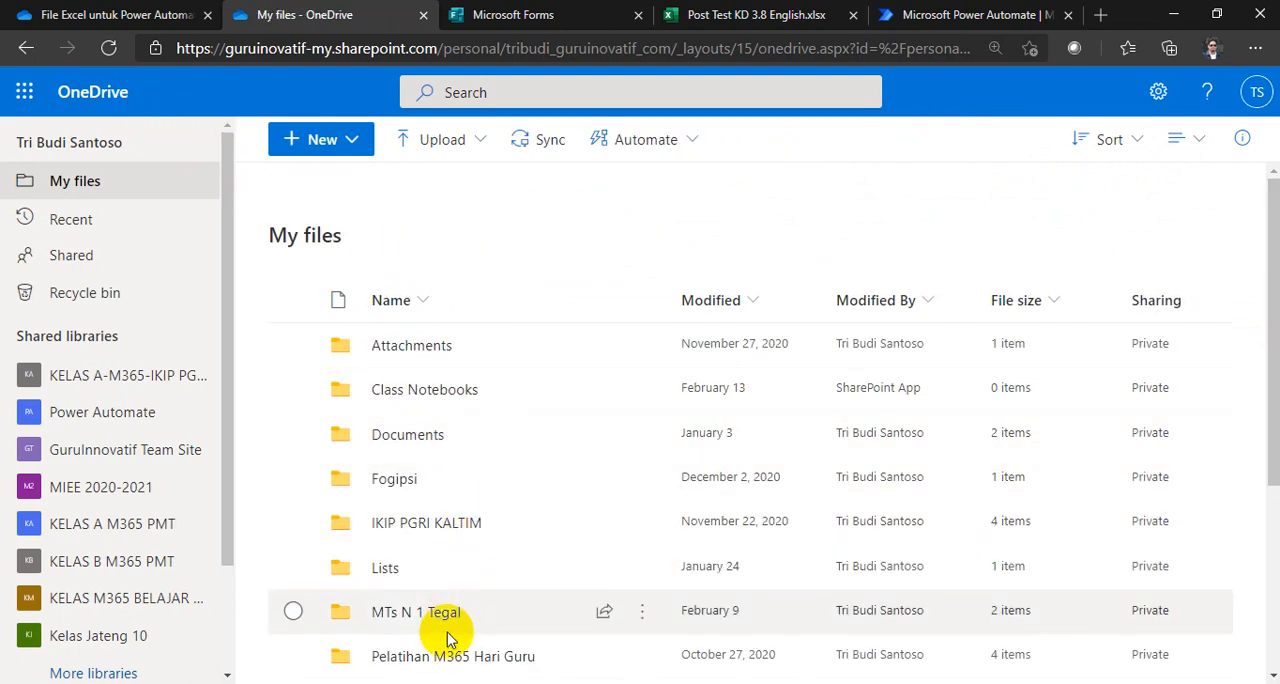
pyautogui.scroll(-3, 451, 637)
pyautogui.click(446, 660)
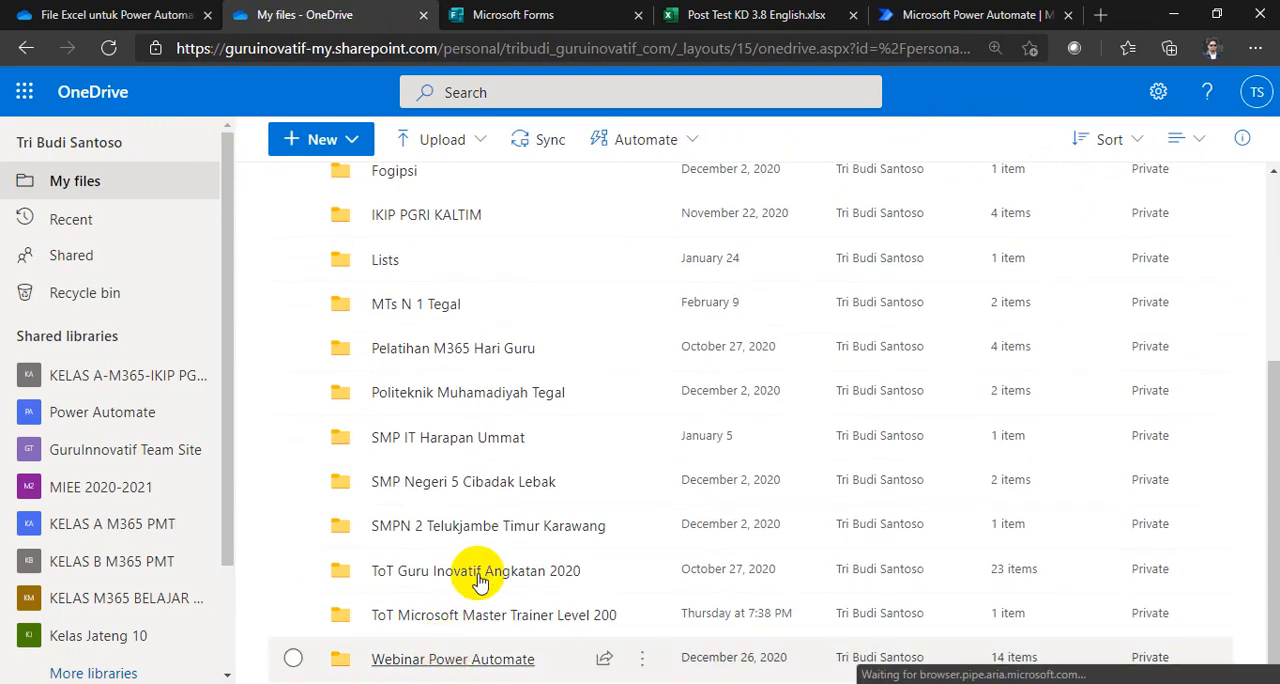
pyautogui.scroll(-1, 474, 624)
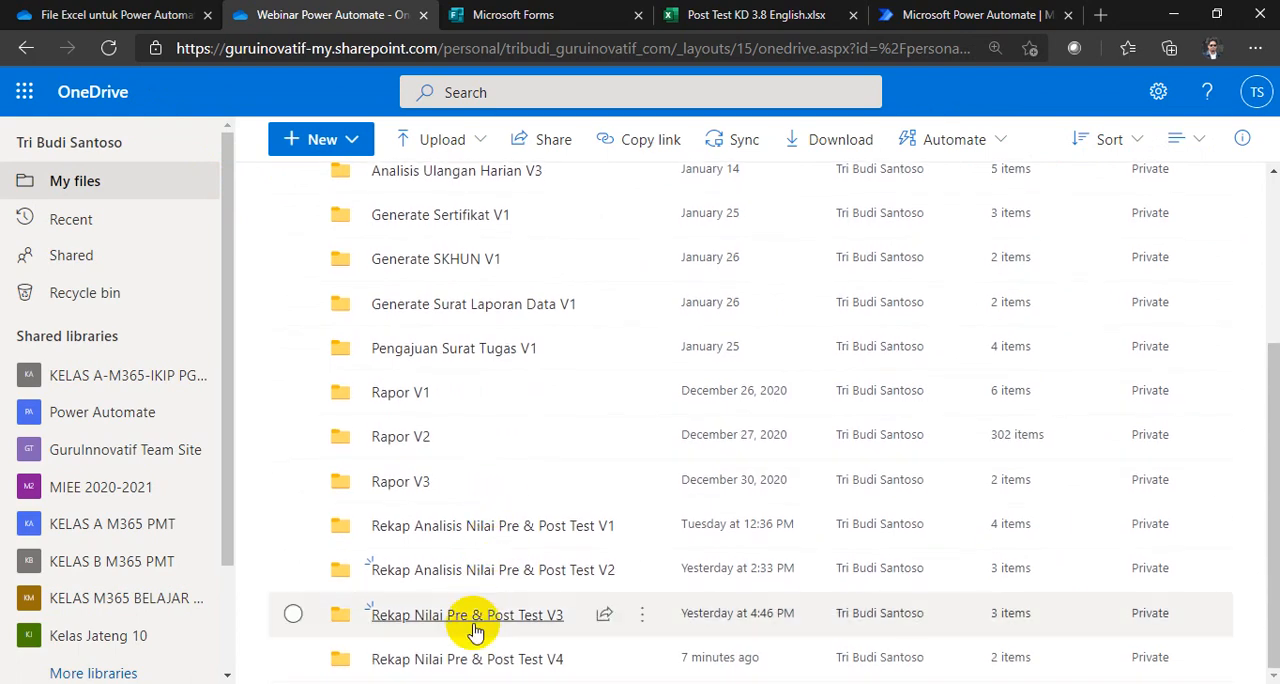
pyautogui.scroll(3, 460, 655)
pyautogui.scroll(-3, 470, 625)
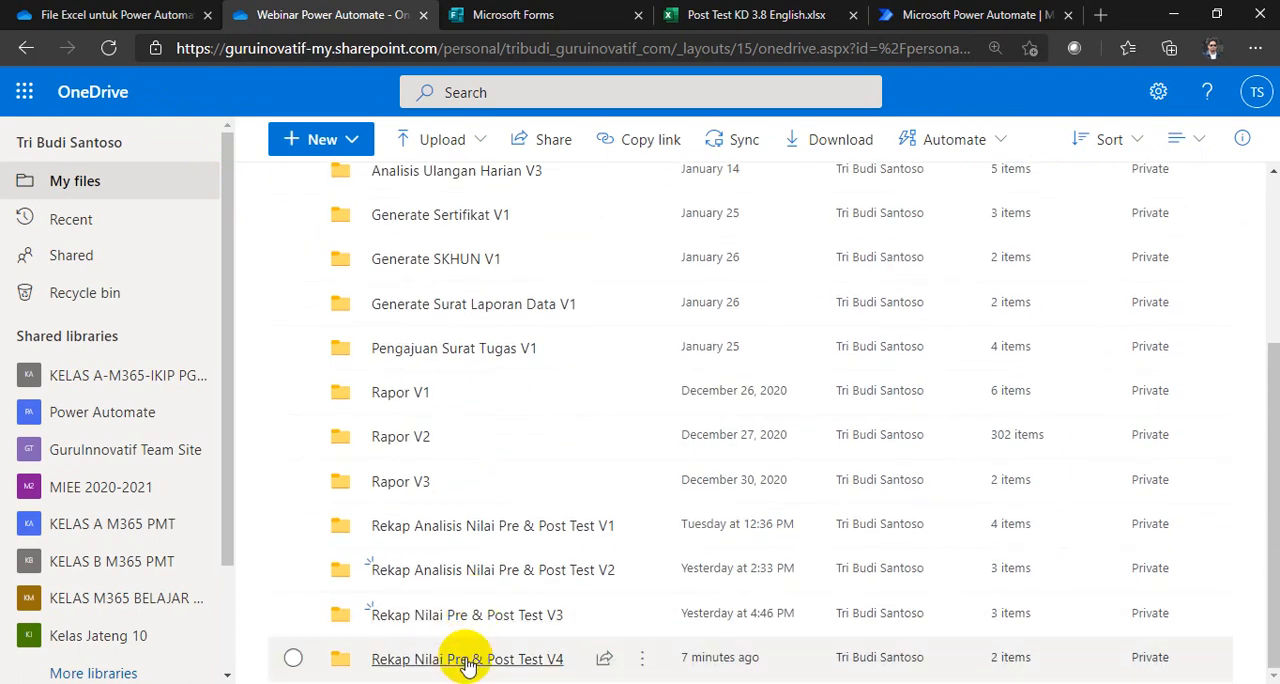
pyautogui.click(458, 660)
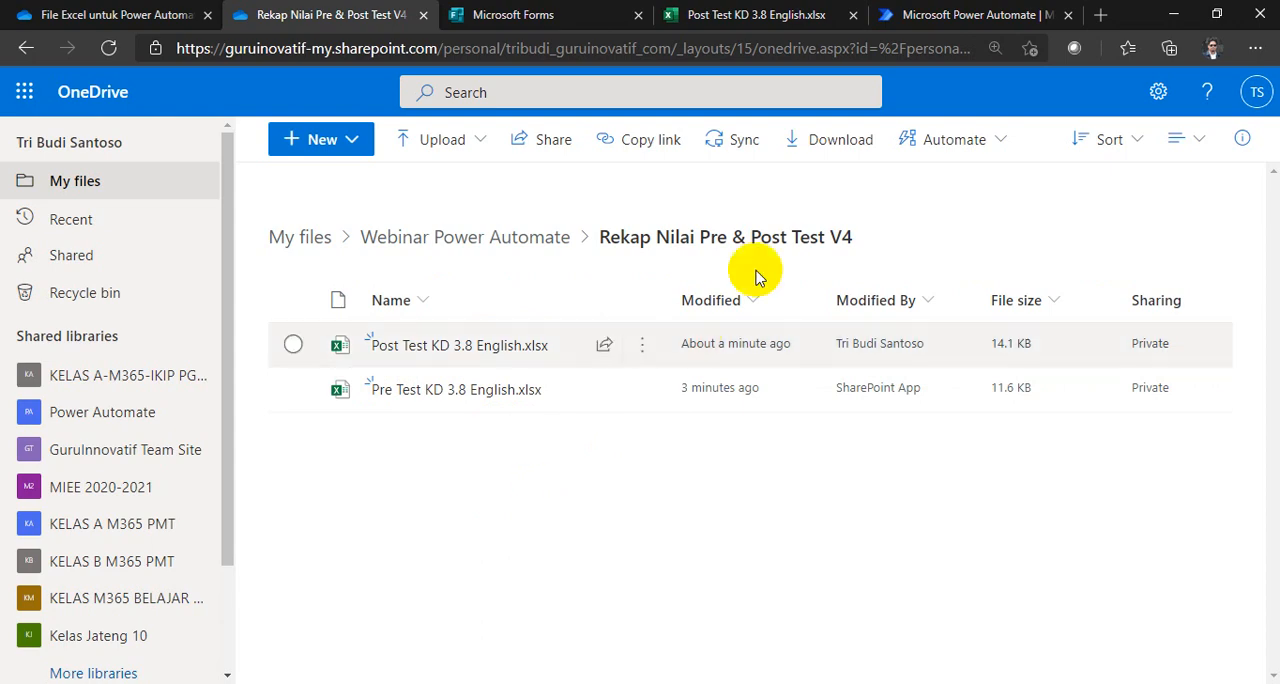
# Step: Close the Post Test KD 3.8 English workbook and return from the form's responses to the Microsoft Forms list
pyautogui.click(690, 15)
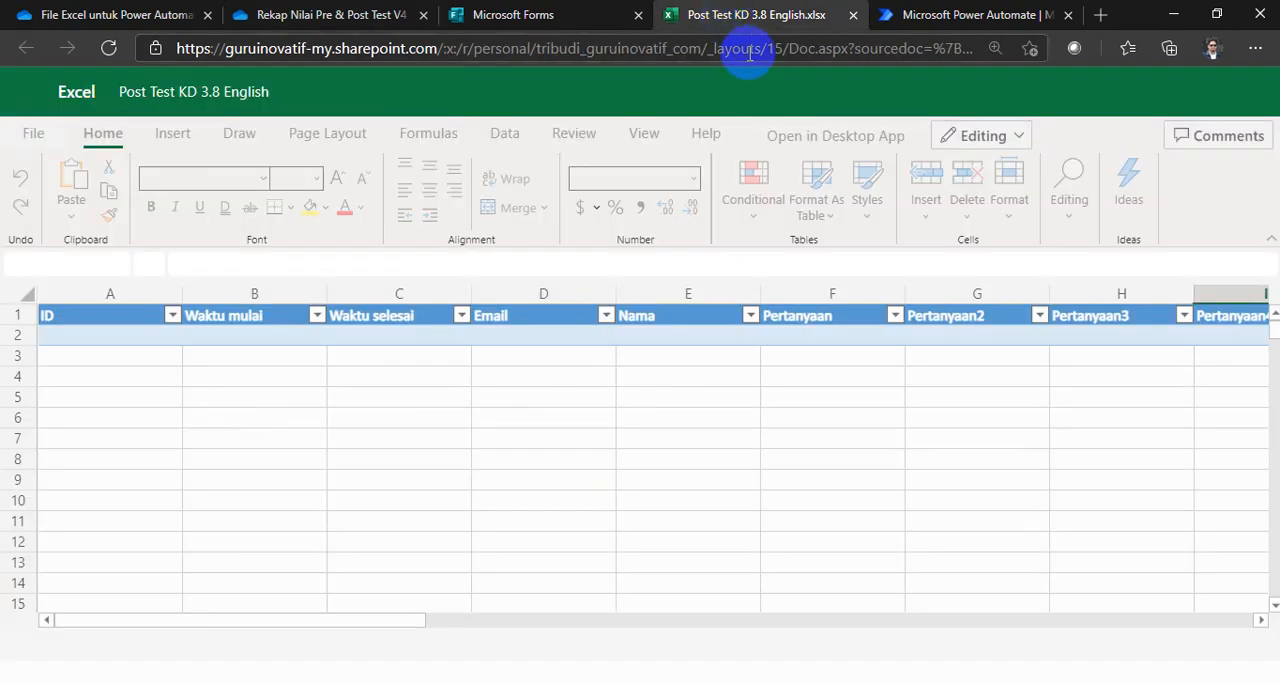
pyautogui.click(853, 15)
pyautogui.click(491, 14)
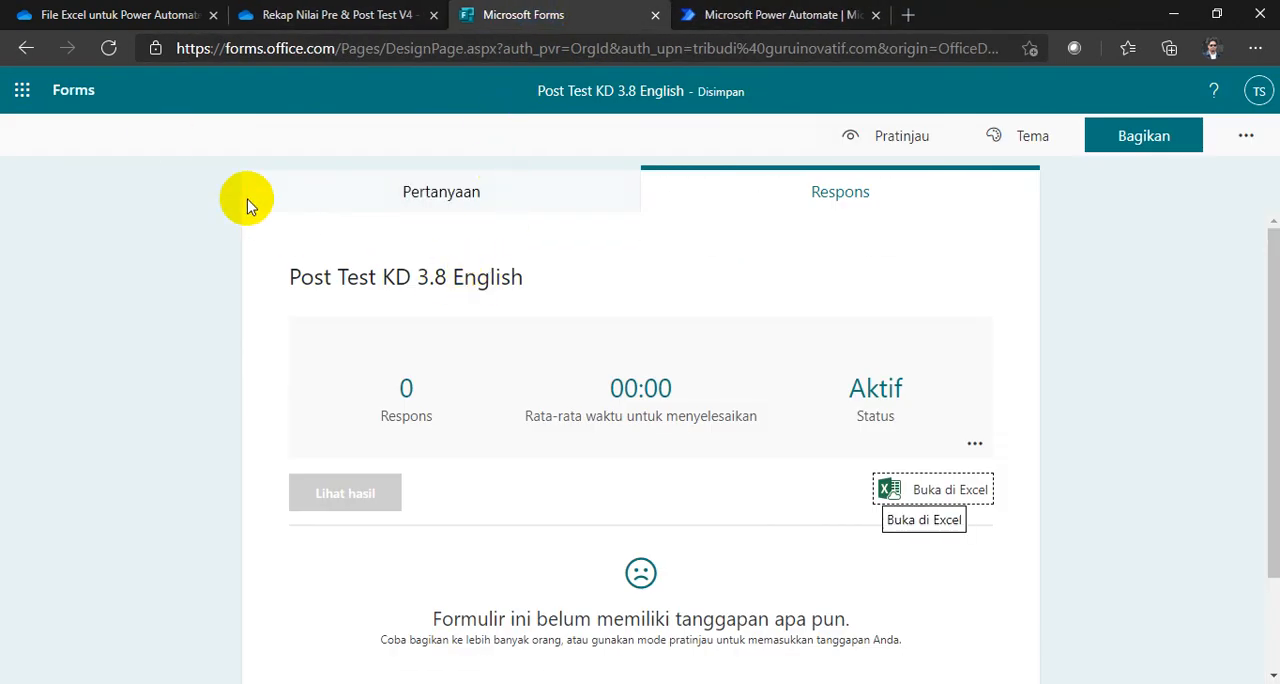
pyautogui.click(74, 95)
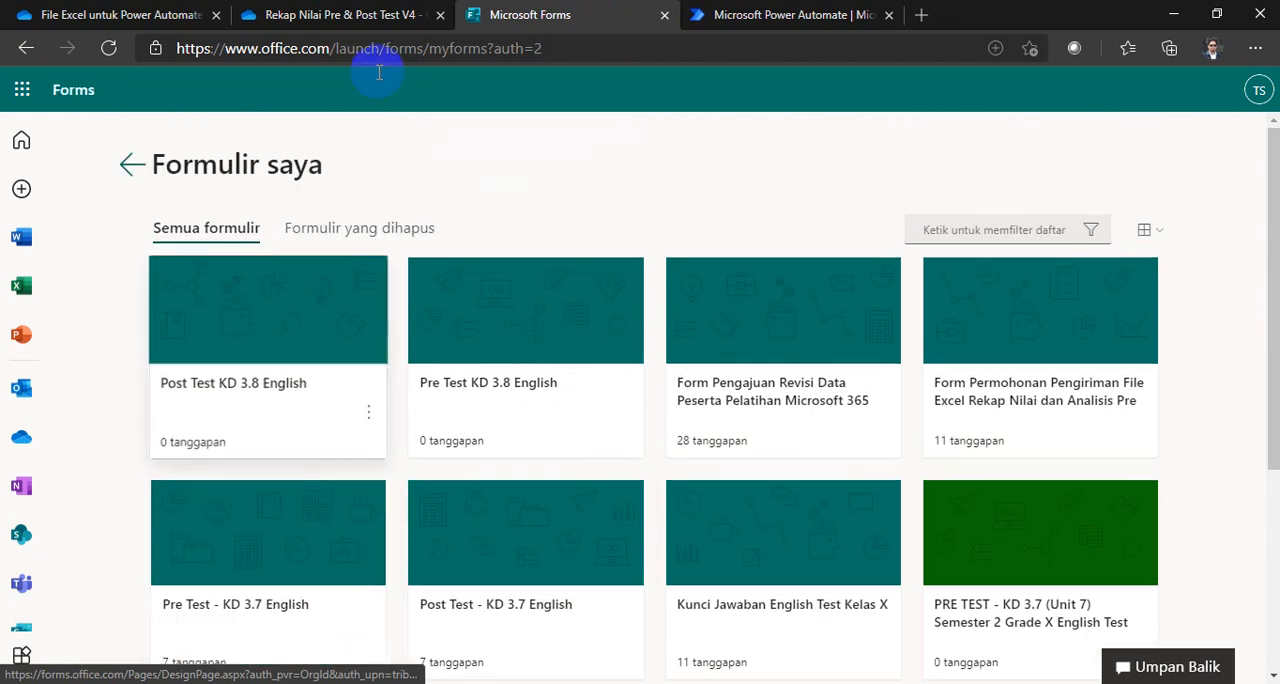
# Step: In the OneDrive folder, create a Forms for Excel file named Form Pengajuan Pengiriman File Excel Rekap Nilai & Analisis, copying the name for reuse
pyautogui.click(330, 15)
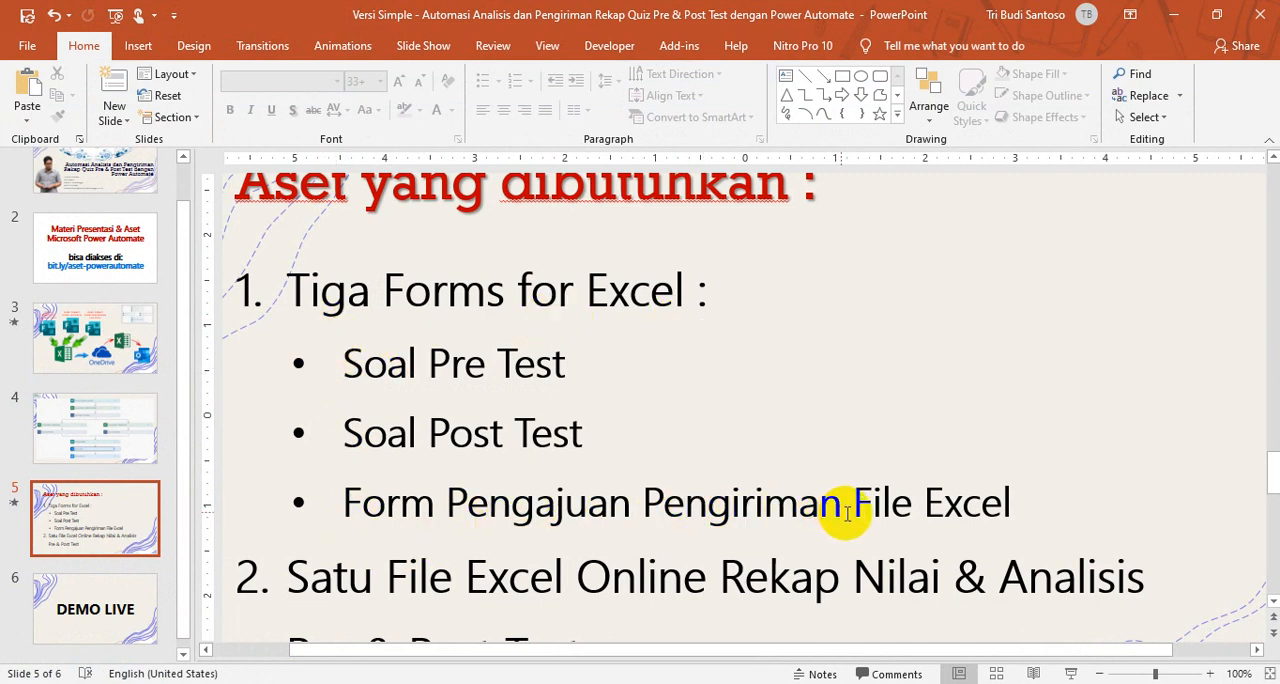
pyautogui.click(1176, 14)
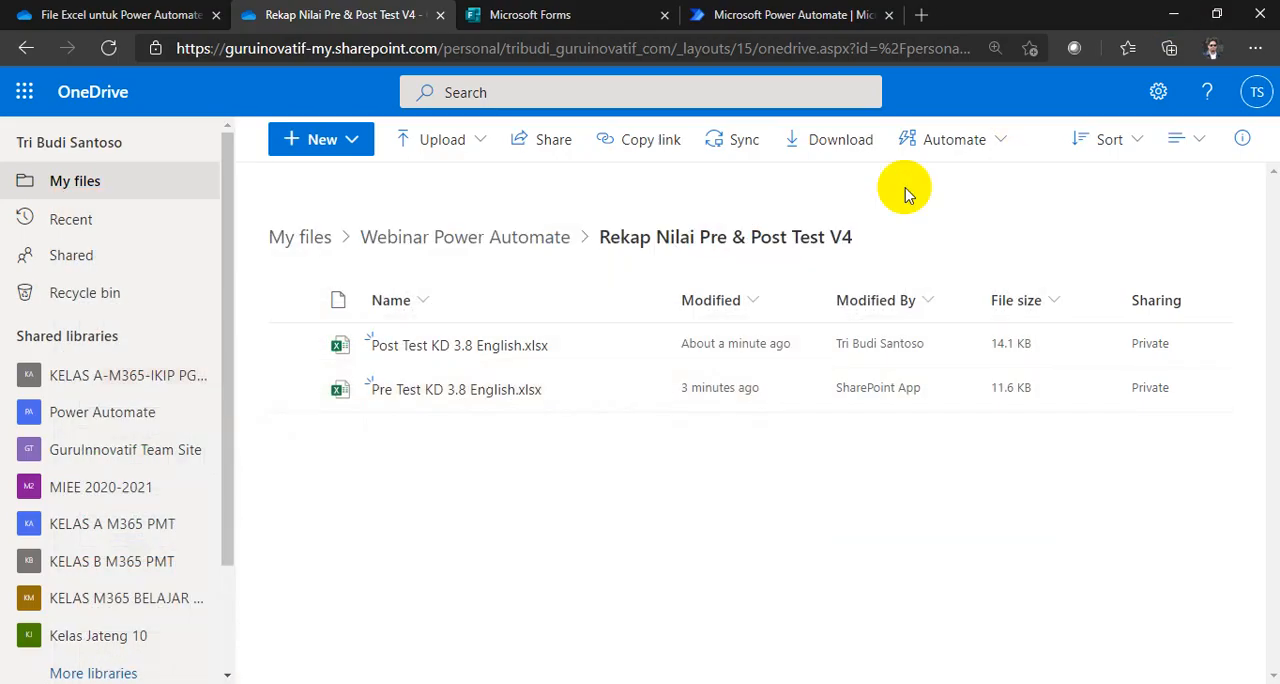
pyautogui.click(358, 146)
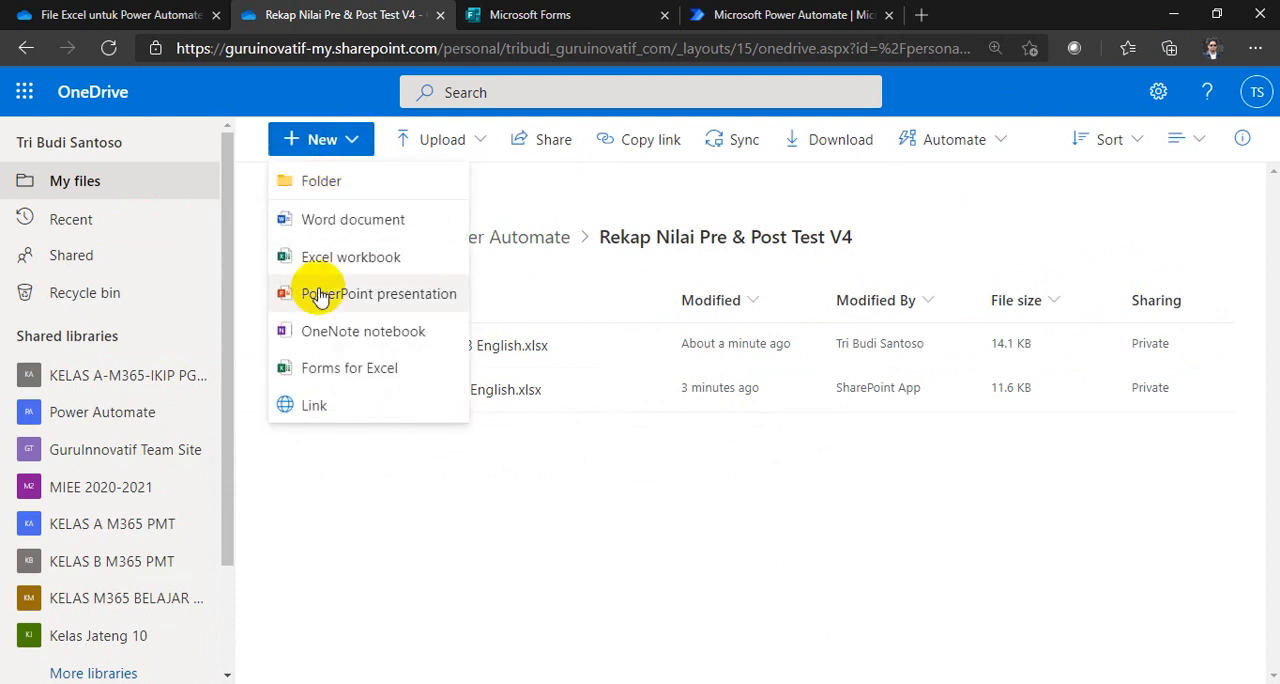
pyautogui.click(337, 371)
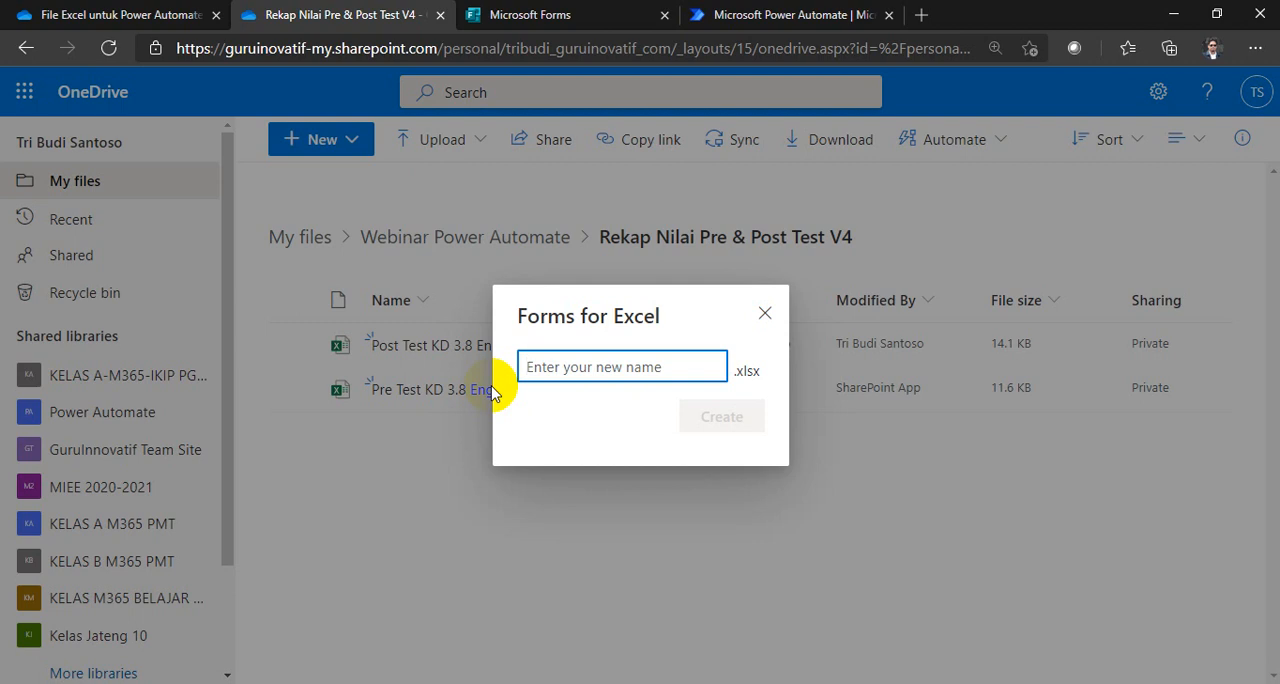
pyautogui.write('Form Pengajuan Pengirim')
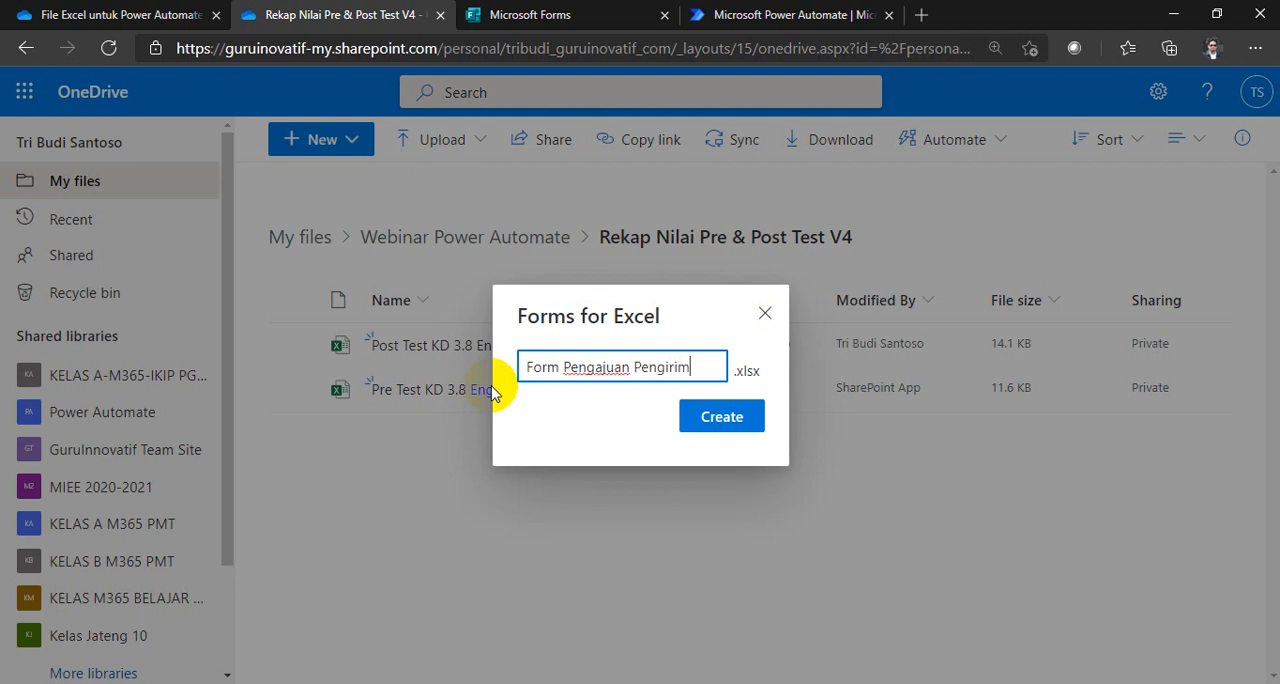
pyautogui.write('an Fi')
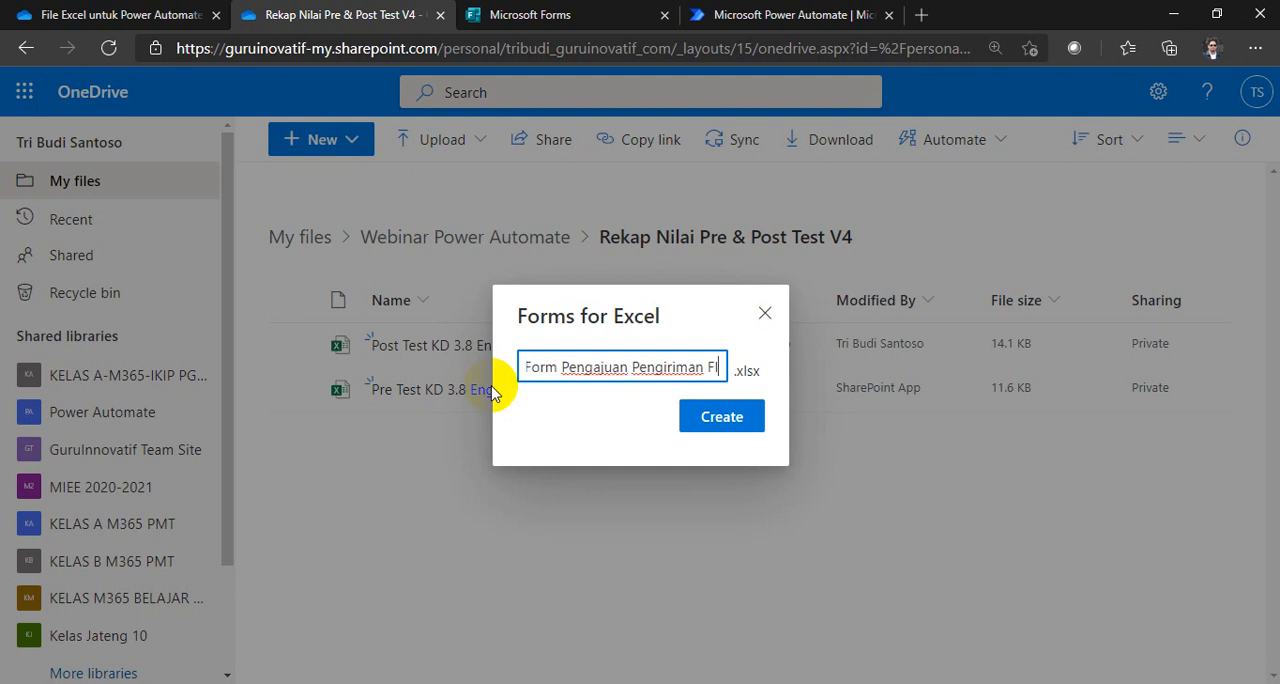
pyautogui.write('le Ex')
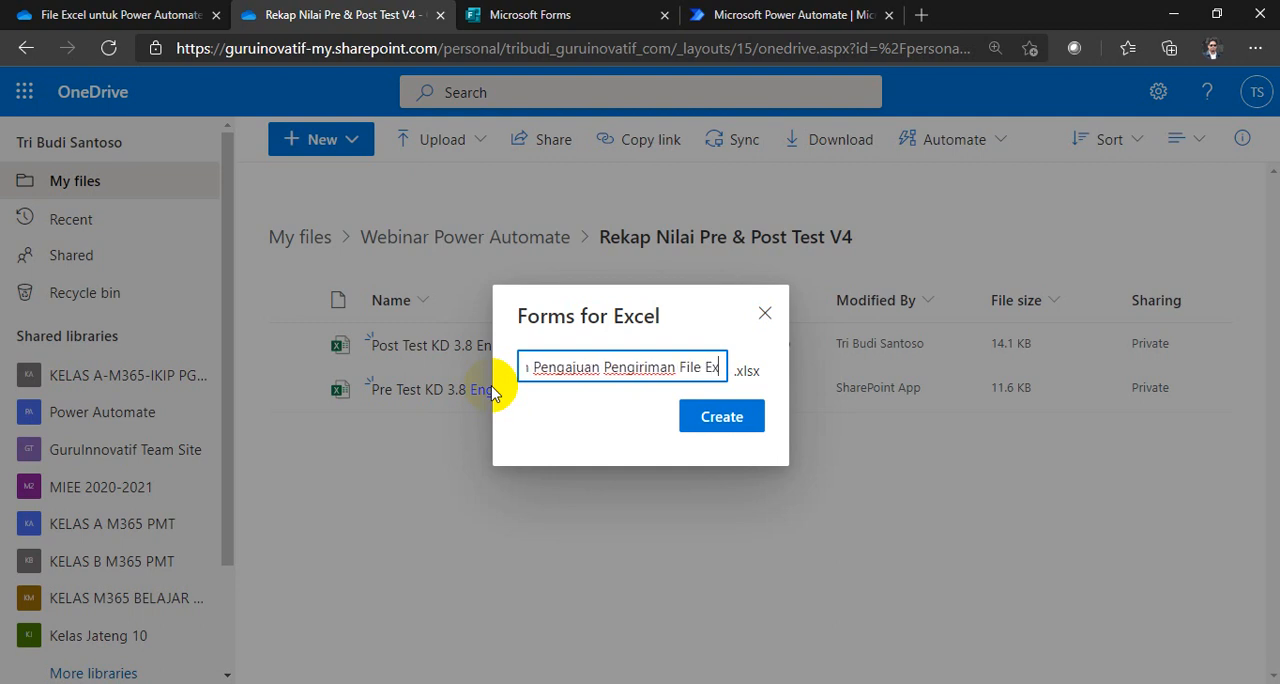
pyautogui.write('cel')
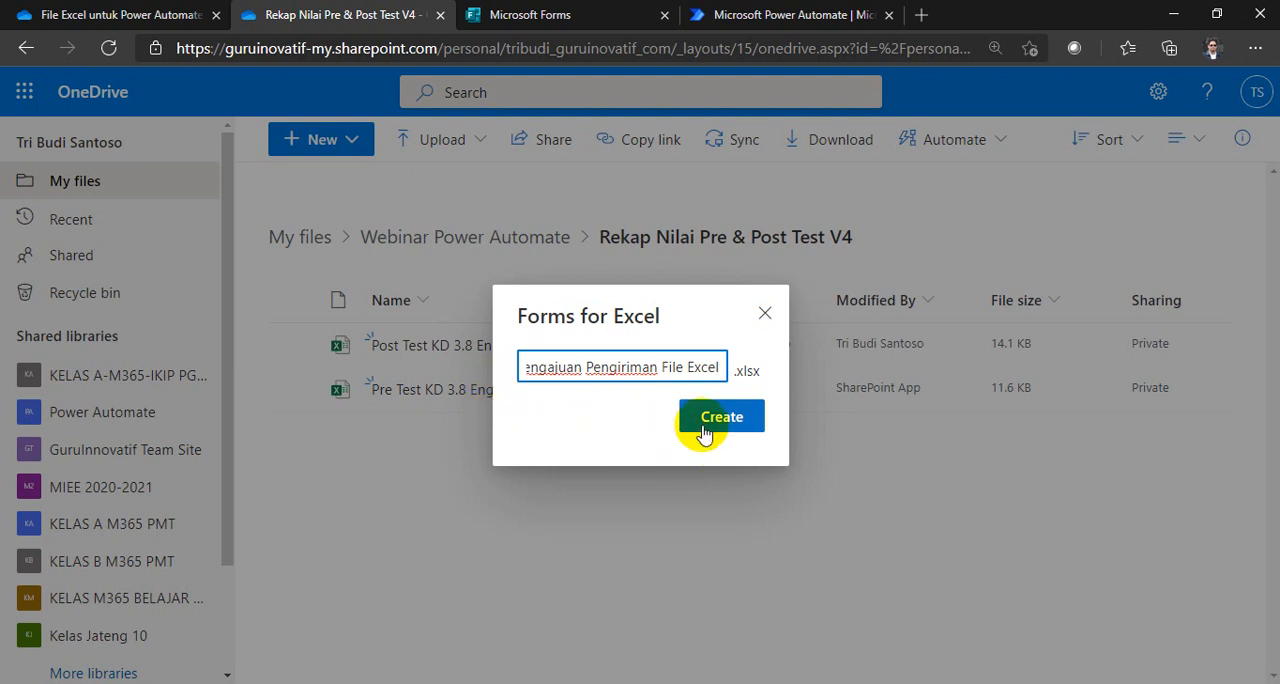
pyautogui.write(' Rekap ')
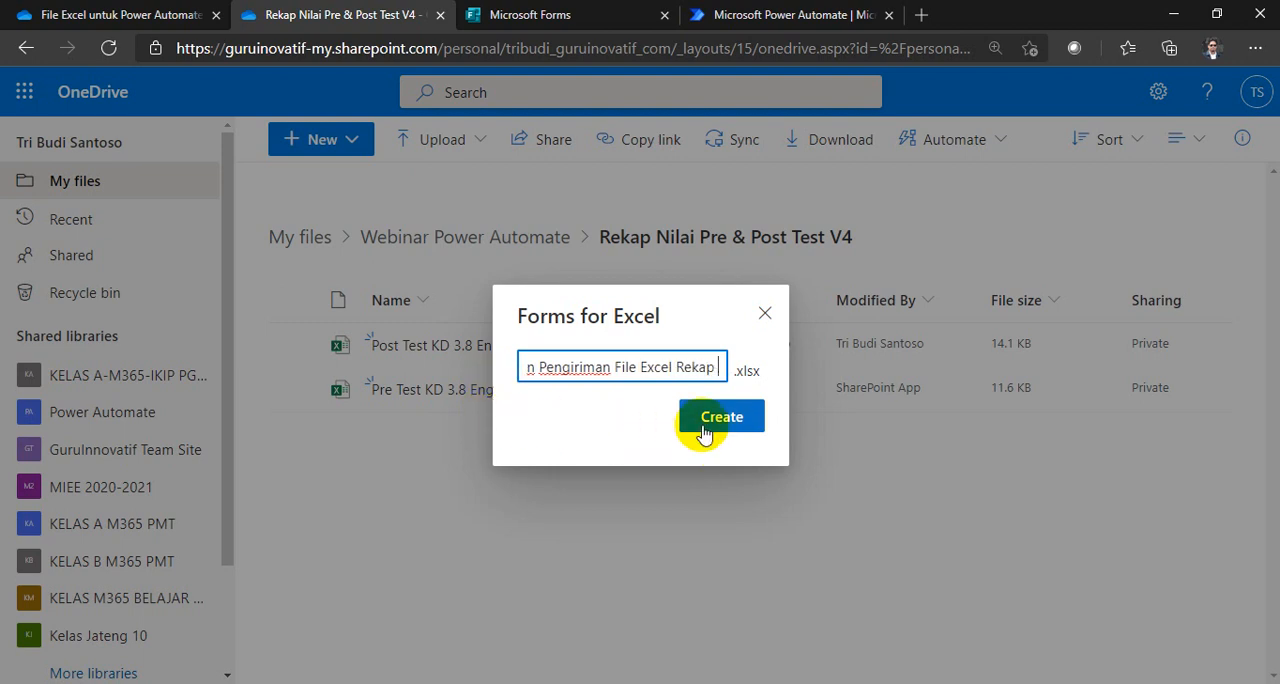
pyautogui.write('Nilai')
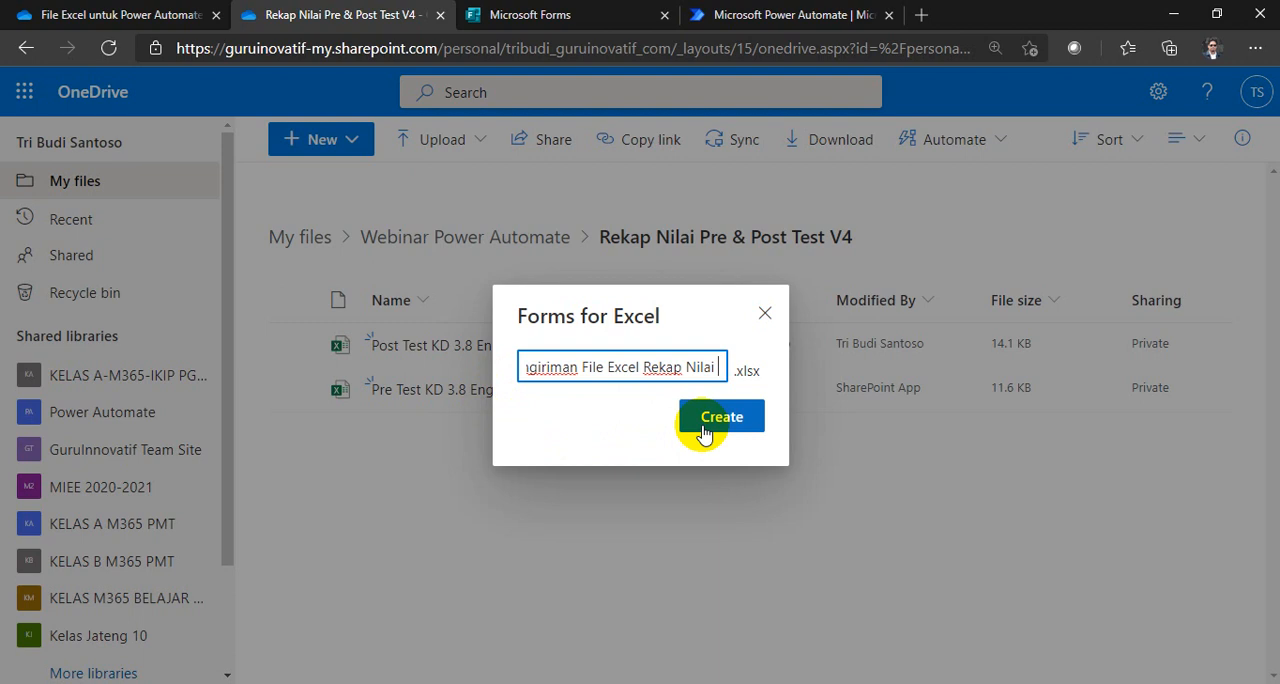
pyautogui.write(' & Analisis')
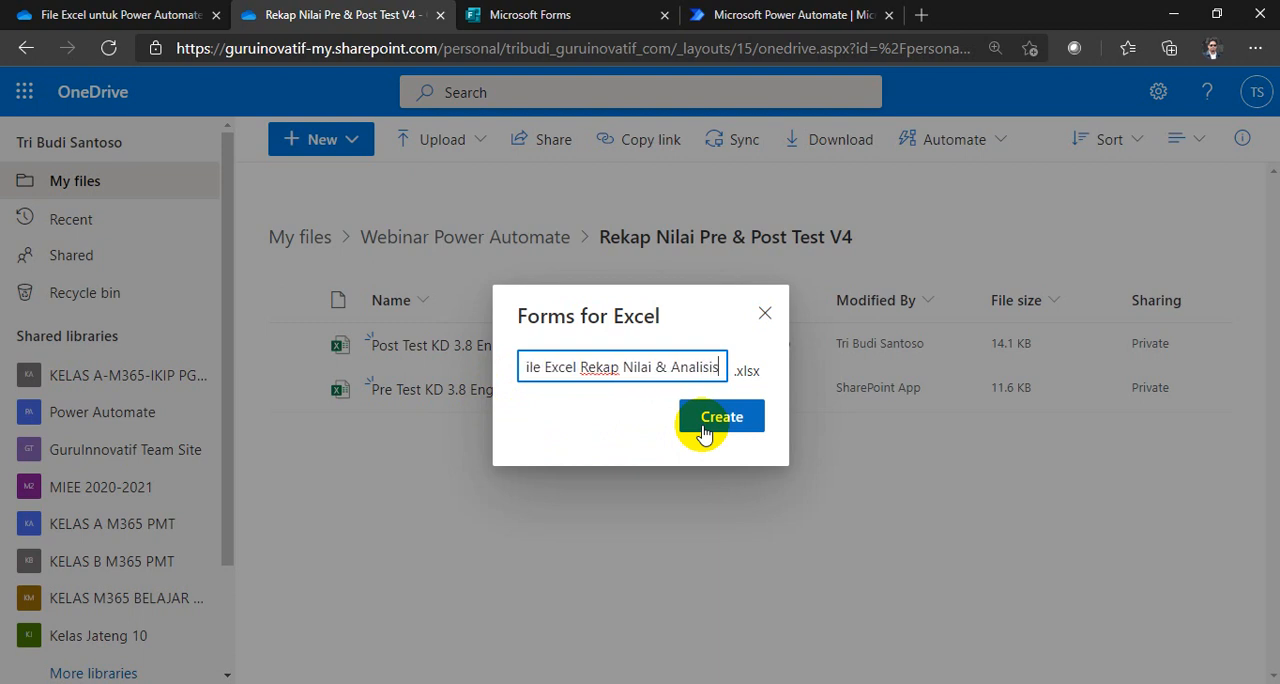
pyautogui.hotkey('ctrl', 'a')
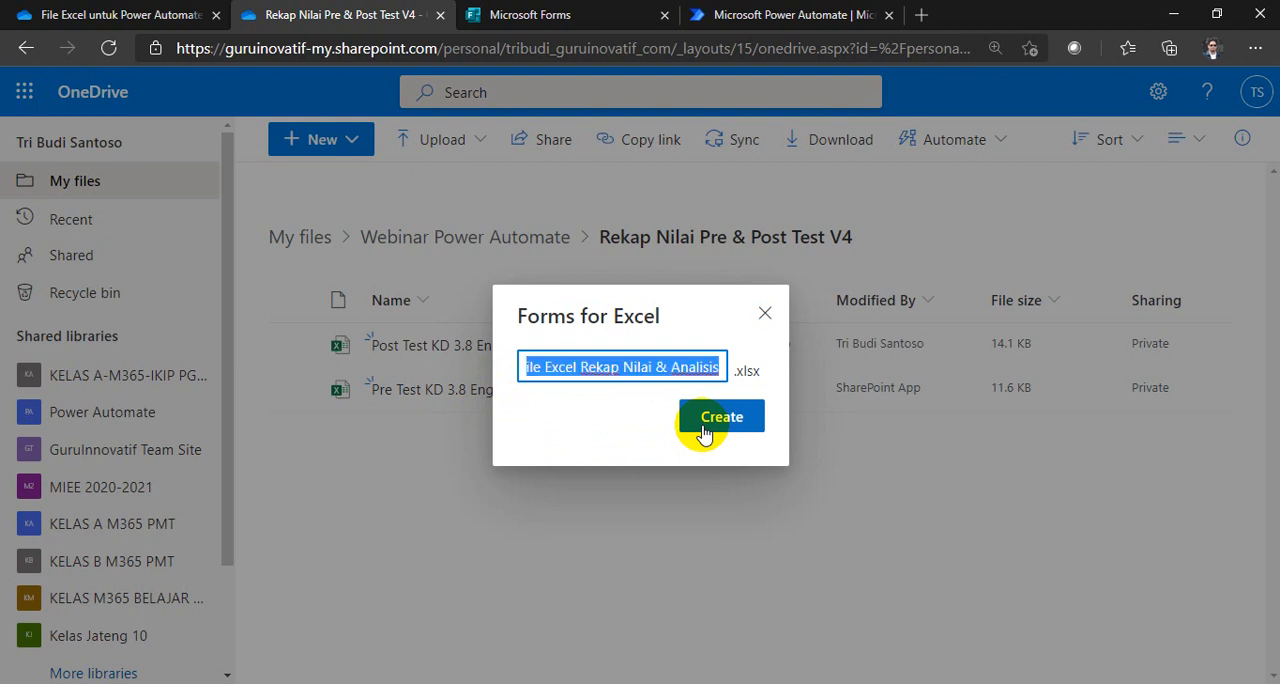
pyautogui.click(704, 430)
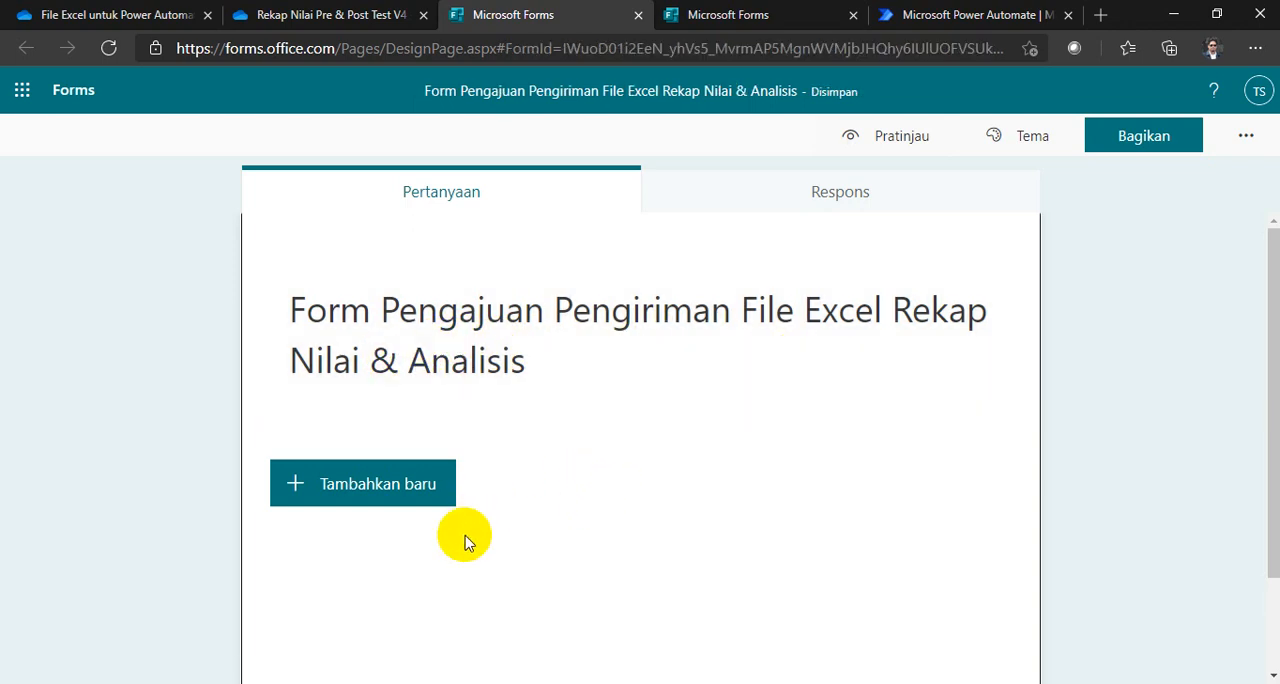
# Step: Add a choice question (Pilihan) to the new form and make it required (Harus Diisi)
pyautogui.click(424, 503)
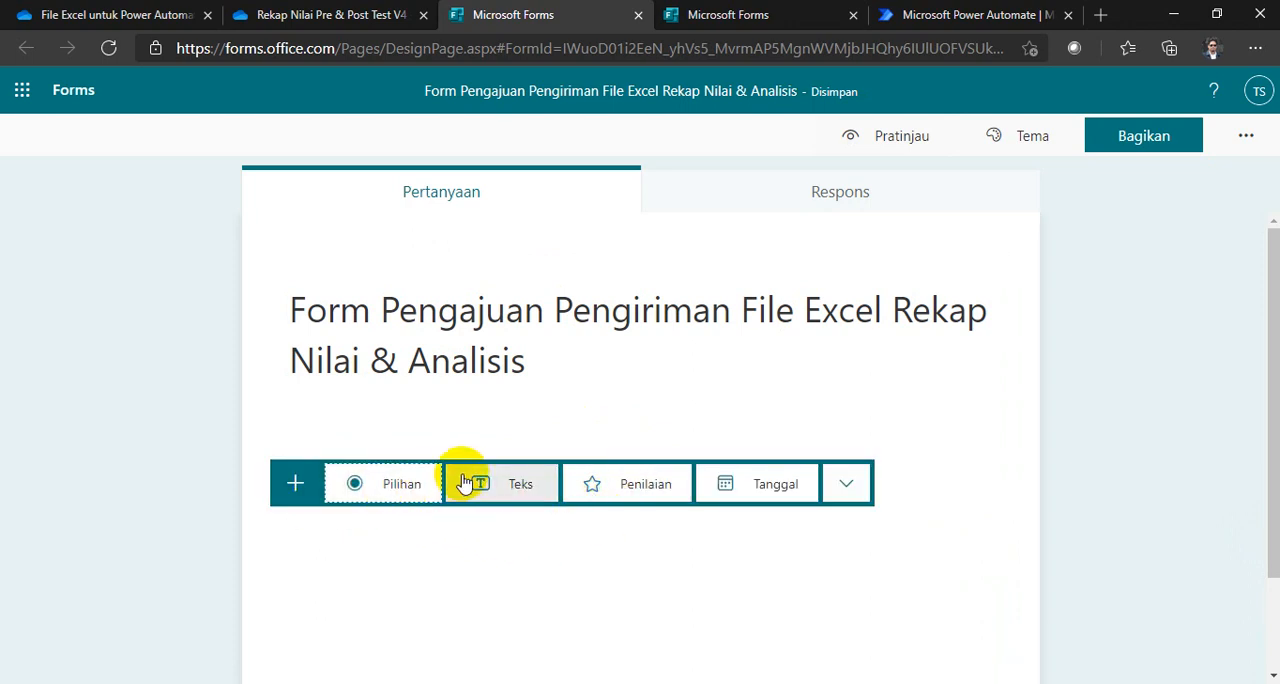
pyautogui.click(363, 483)
pyautogui.click(844, 591)
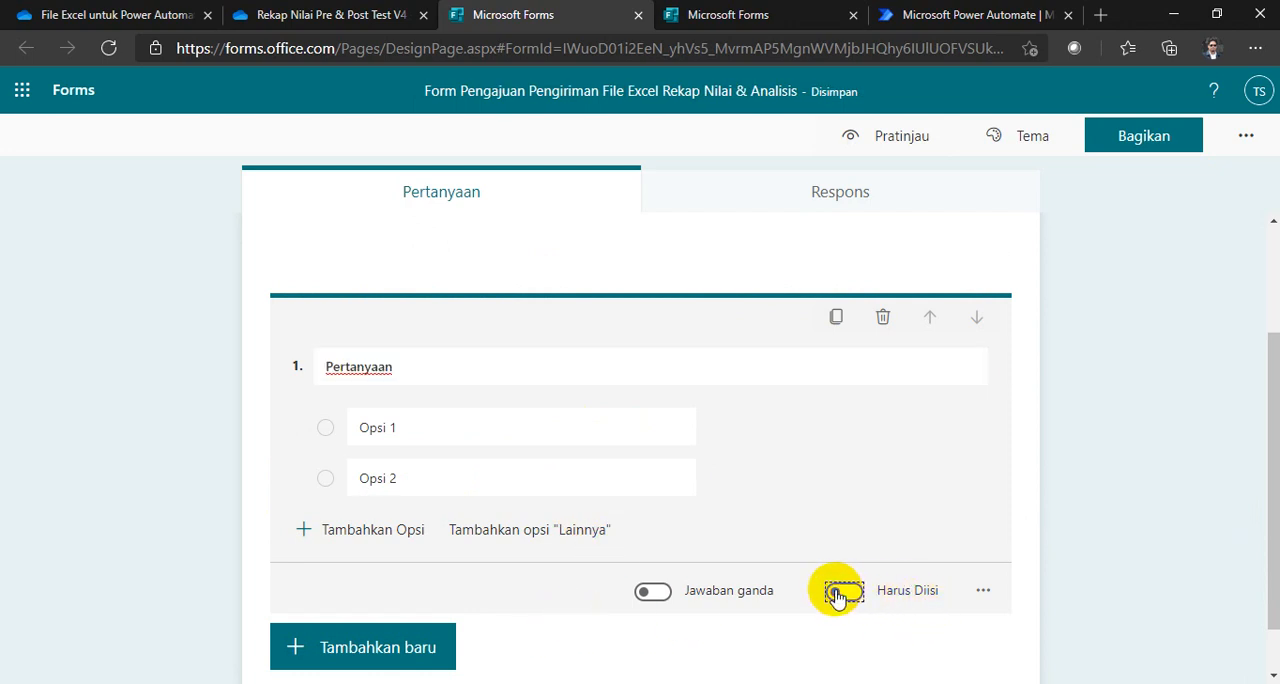
# Step: Replace the question's placeholder text with "Apakah Anda" followed by the copied form name
pyautogui.click(460, 372)
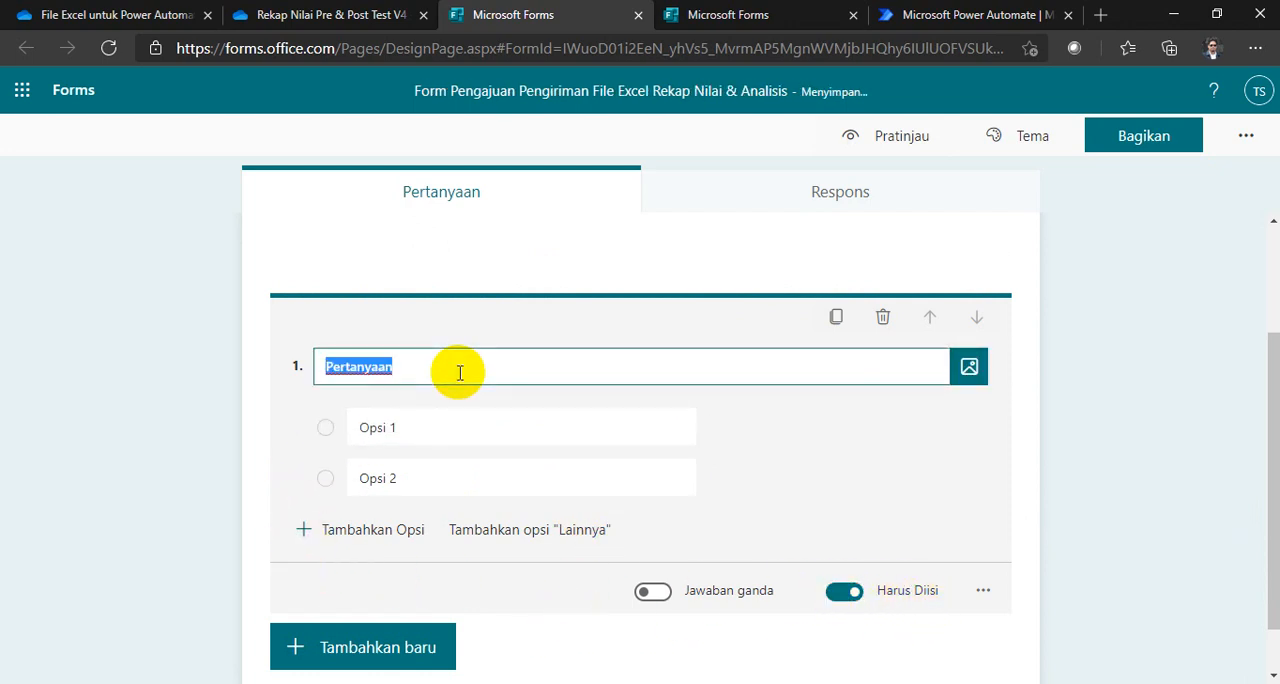
pyautogui.write('P')
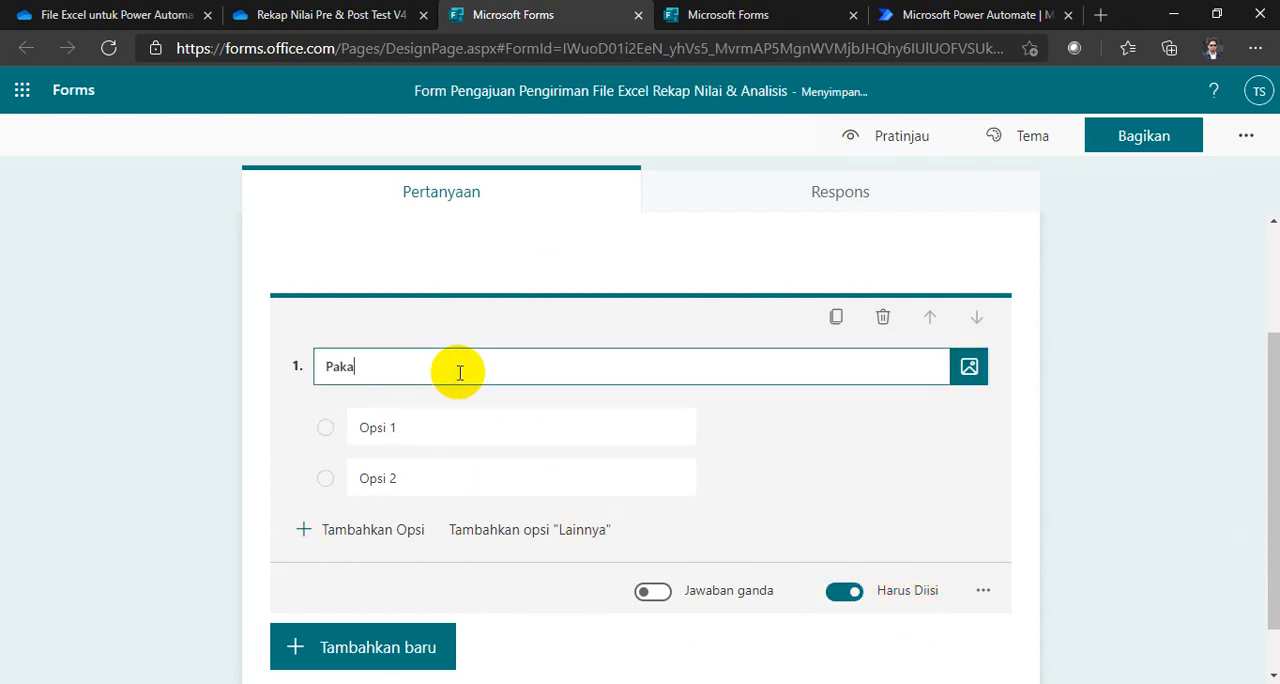
pyautogui.press('BackSpace')
pyautogui.write('Ap')
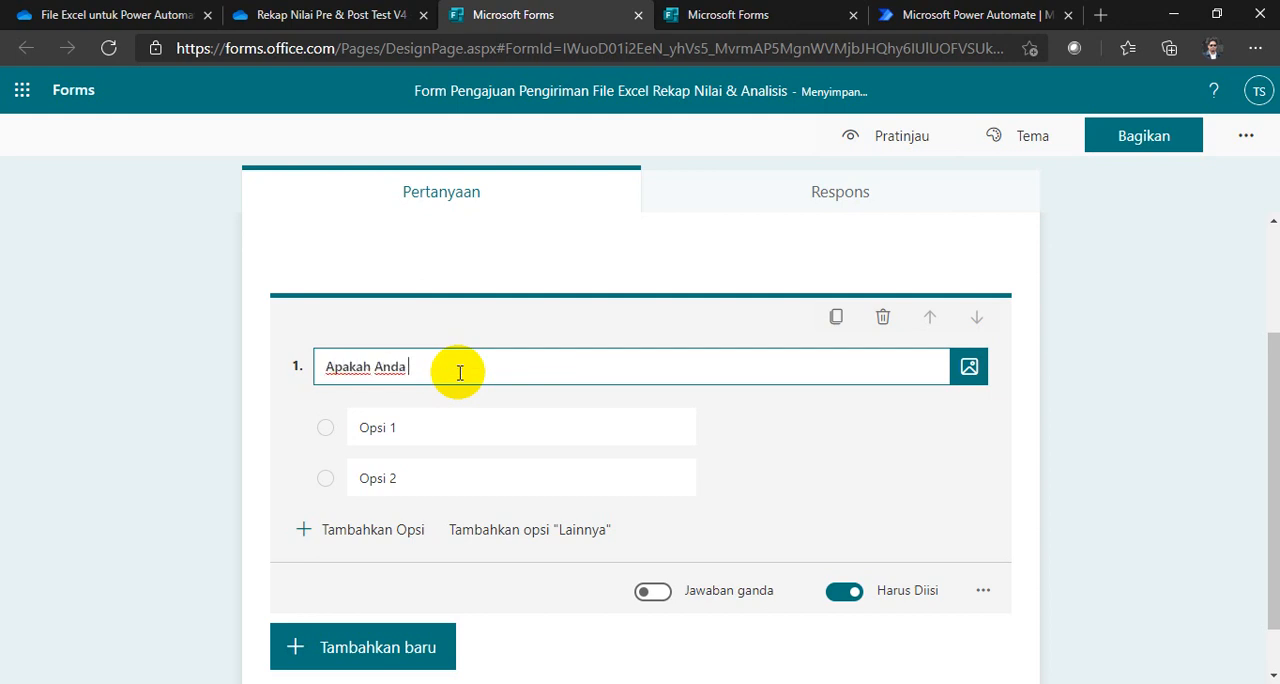
pyautogui.write('akah Anda')
pyautogui.write('Form Pengajuan Pengiriman File Excel Rekap Nilai & Analisis')
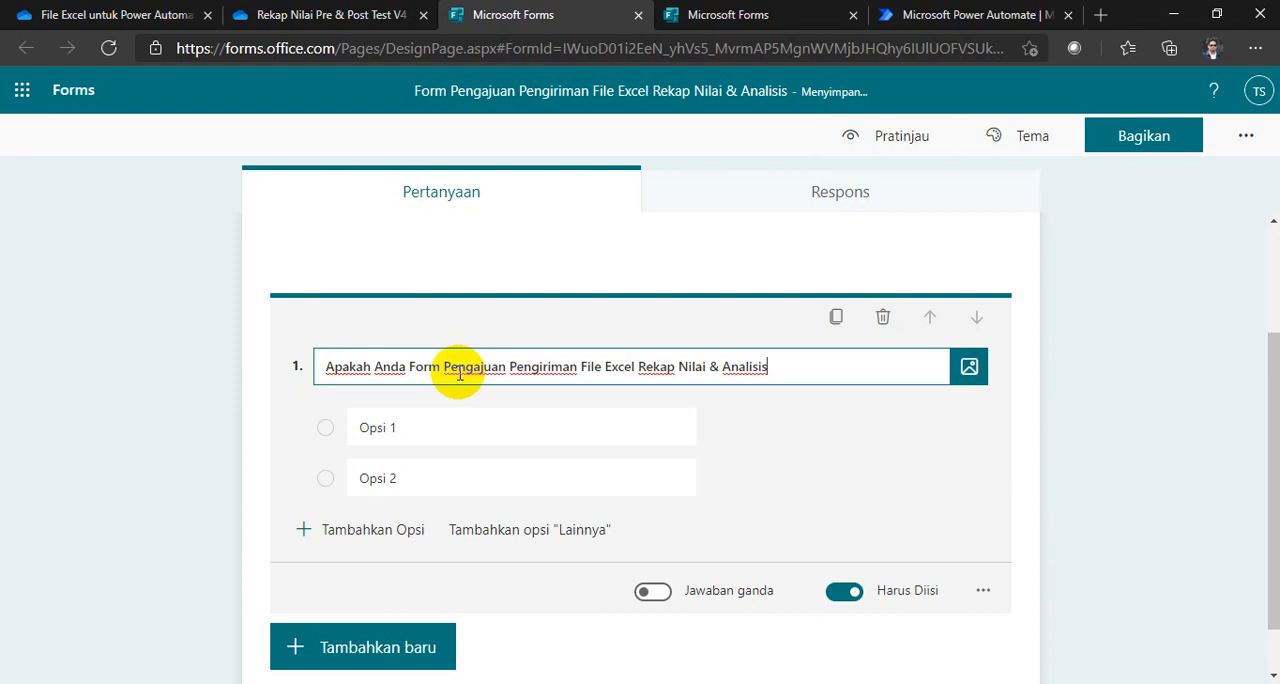
# Step: Reword the question to "Apakah Anda mengajukan permohonan Pengiriman File Excel Rekap Nilai & Analisis"
pyautogui.click(450, 366)
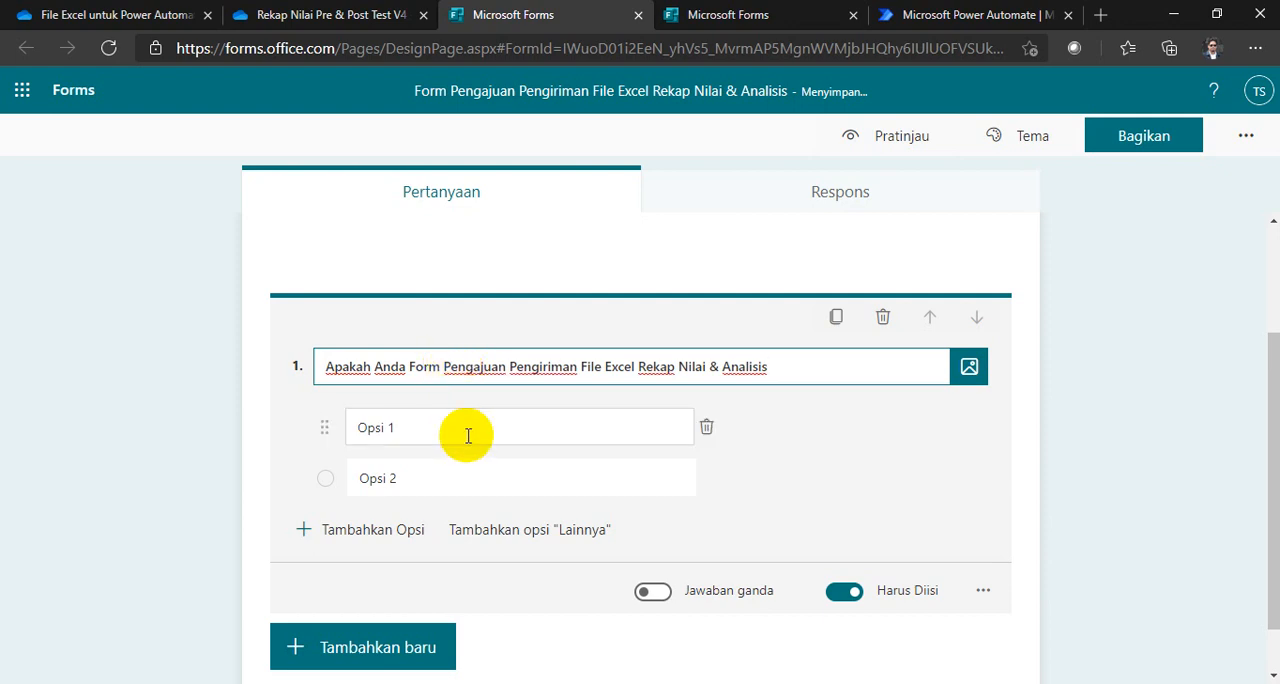
pyautogui.press('BackSpace')
pyautogui.press('BackSpace')
pyautogui.press('BackSpace')
pyautogui.press('BackSpace')
pyautogui.press('BackSpace')
pyautogui.press('BackSpace')
pyautogui.write('me')
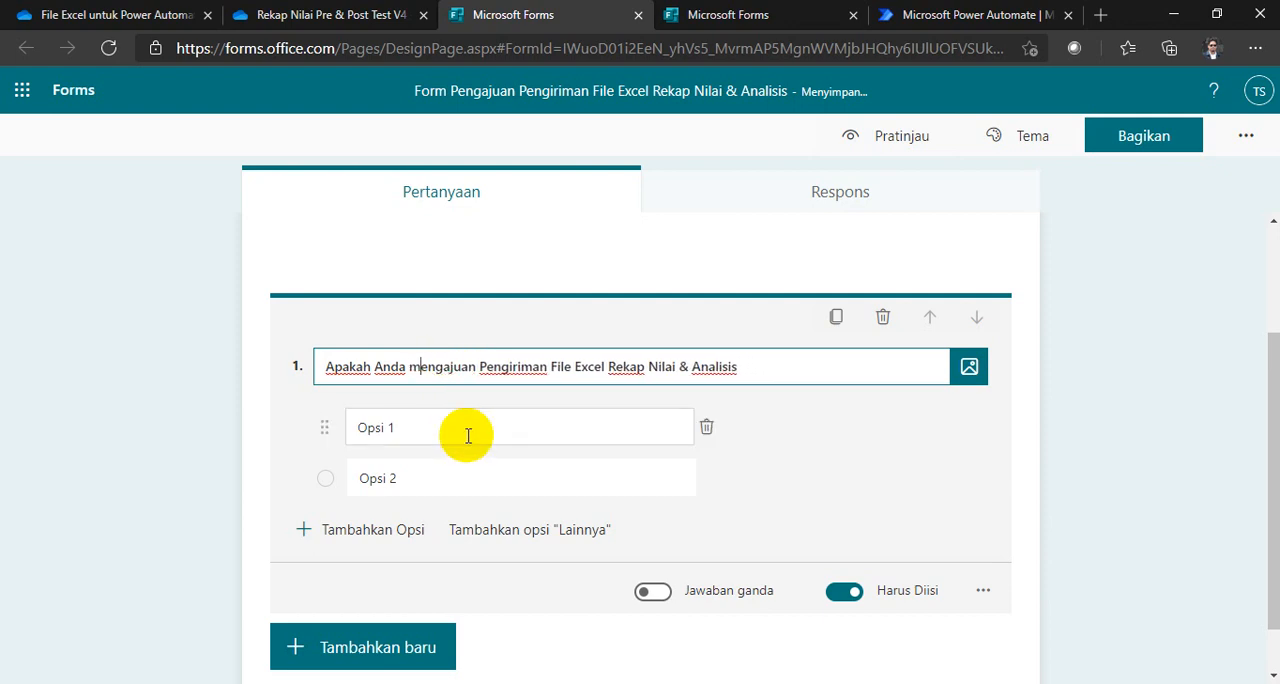
pyautogui.press('BackSpace')
pyautogui.press('BackSpace')
pyautogui.press('BackSpace')
pyautogui.press('BackSpace')
pyautogui.write('kan ')
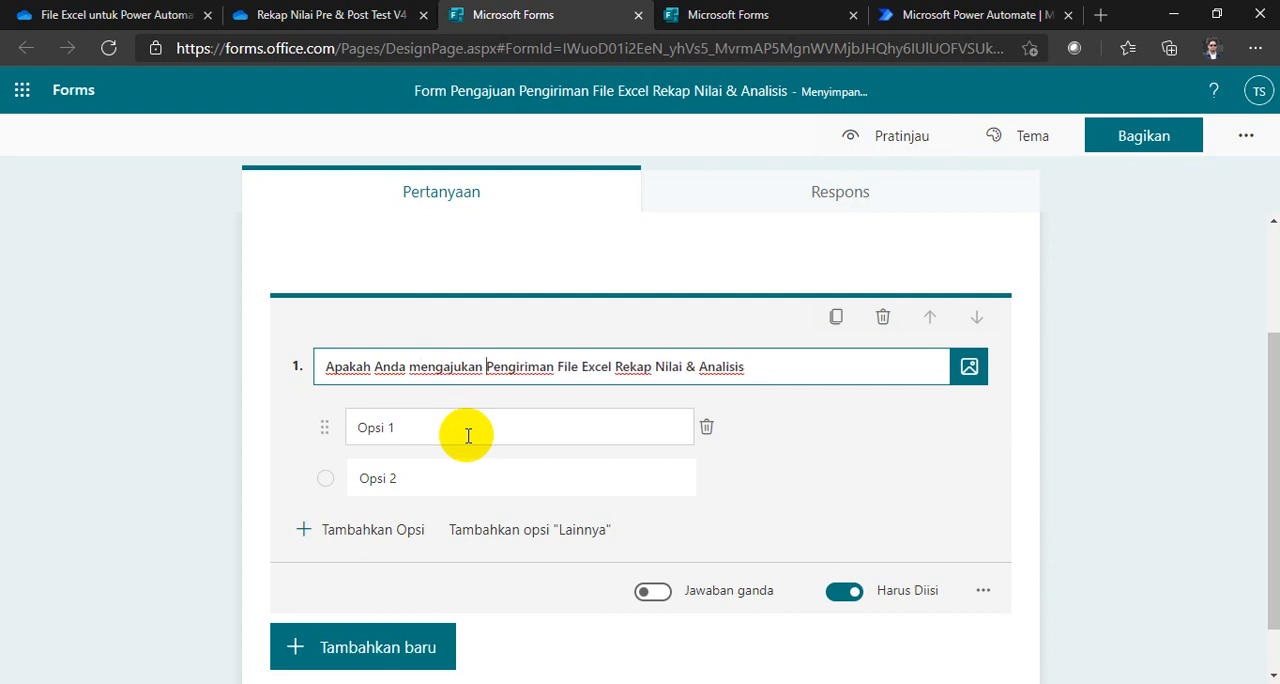
pyautogui.write('permohonan')
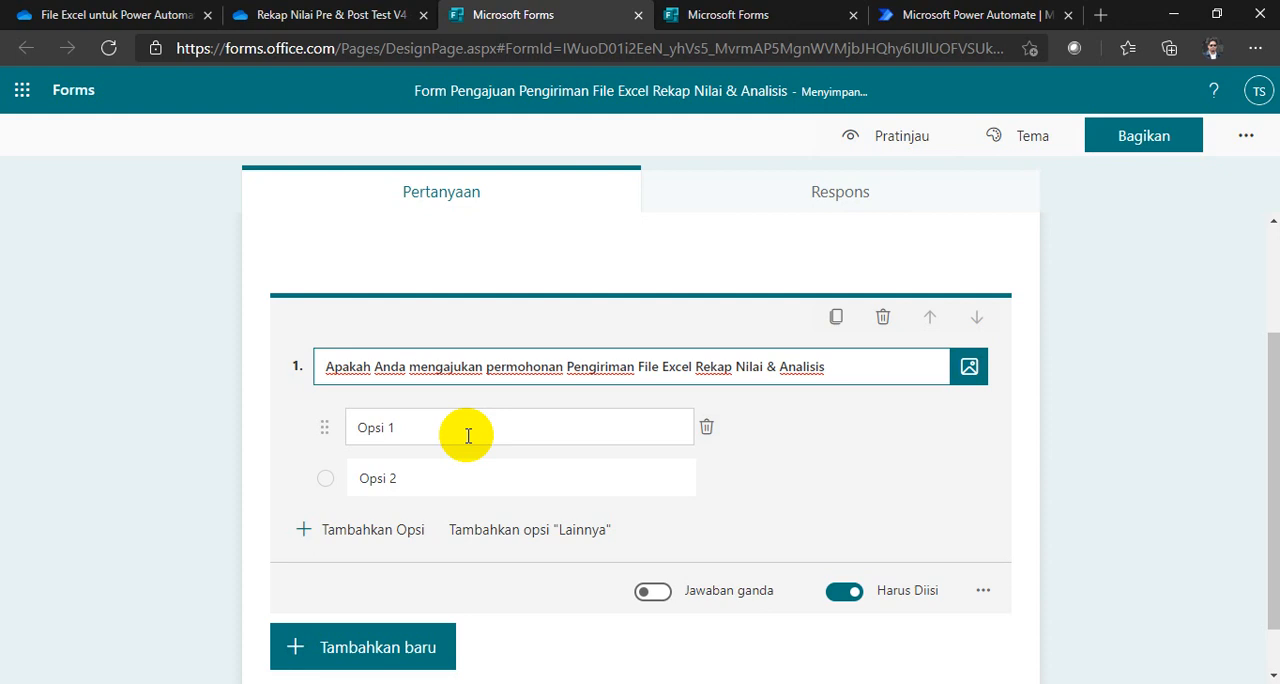
# Step: Set the question's two answer options to Ya and Tidak and finish editing the question
pyautogui.click(446, 429)
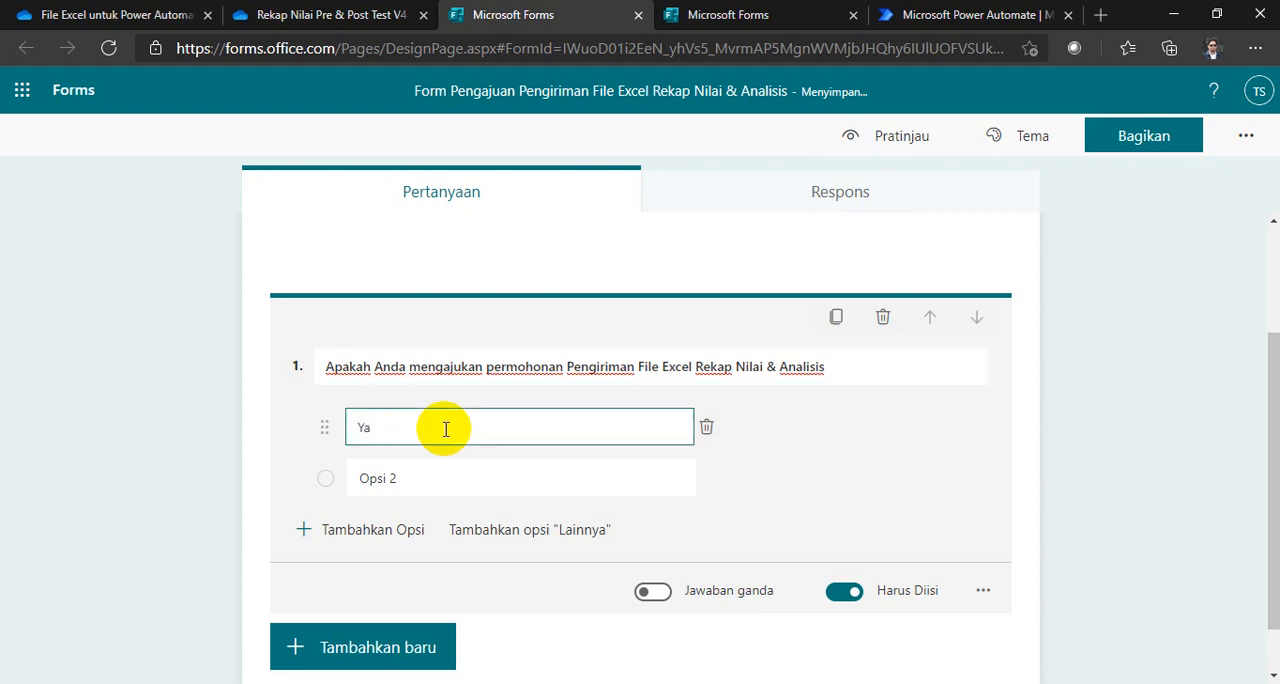
pyautogui.click(459, 470)
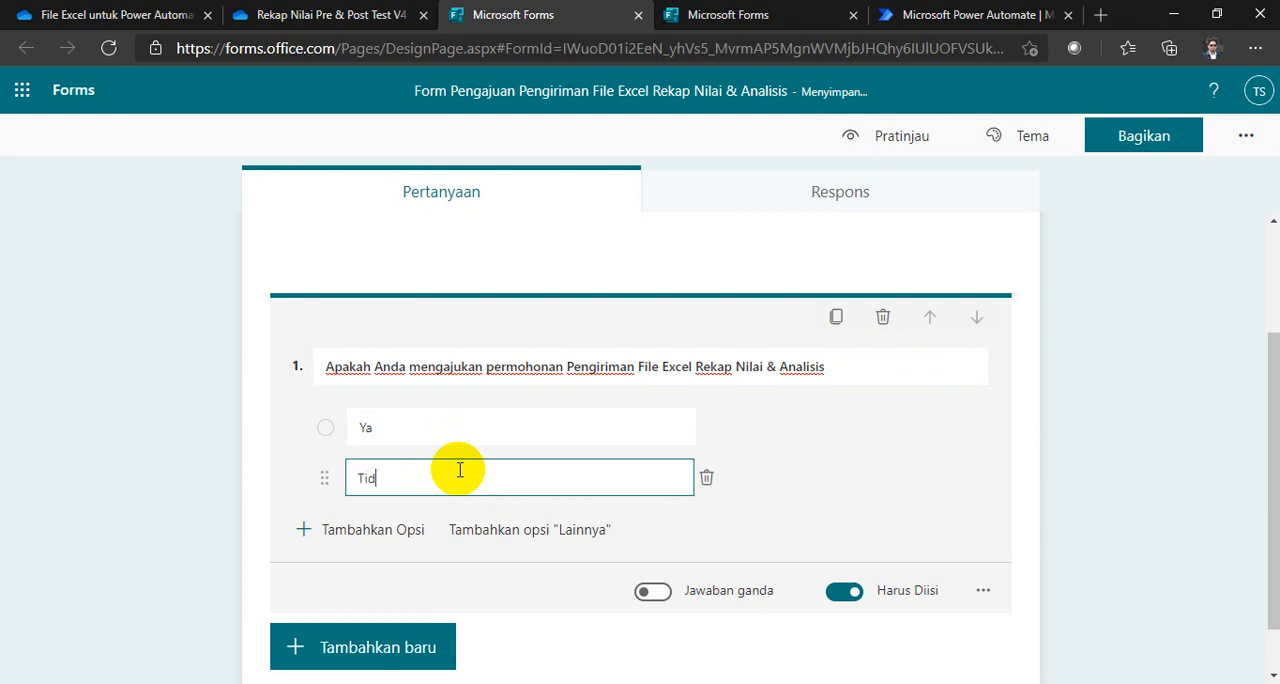
pyautogui.click(195, 455)
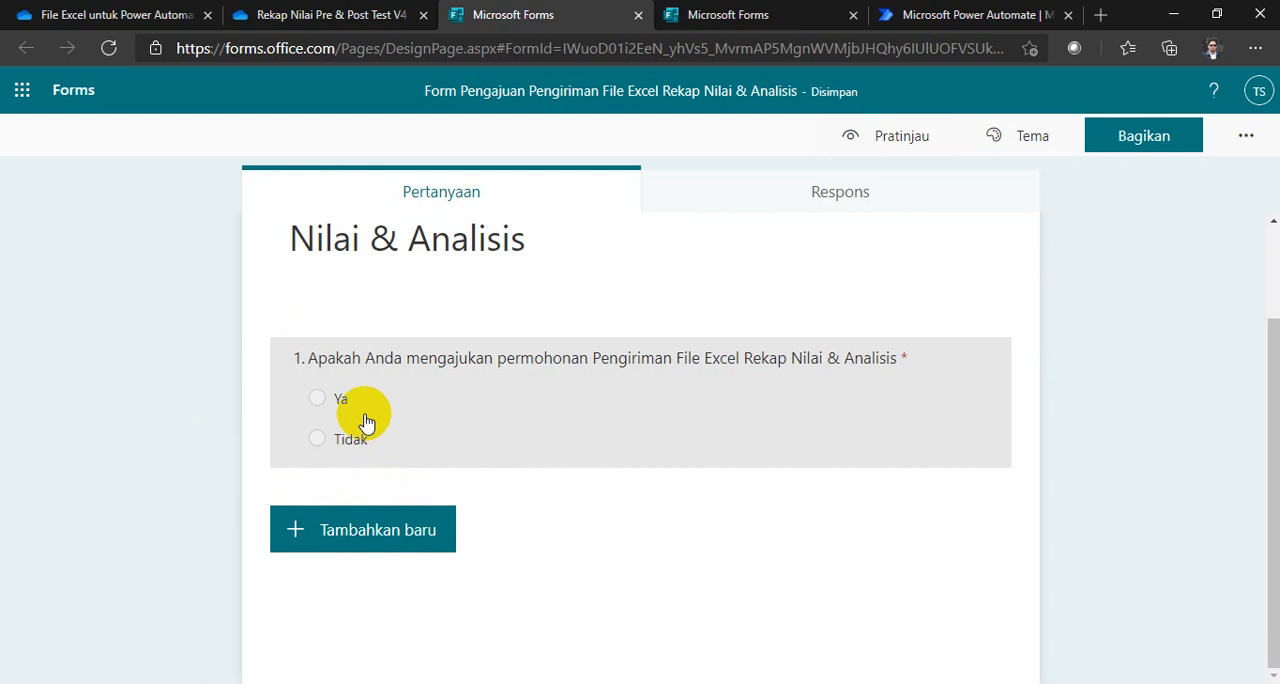
# Step: Add a required text question (Teks) worded "Isikan Nama Kelas" below the Ya/Tidak question
pyautogui.click(383, 528)
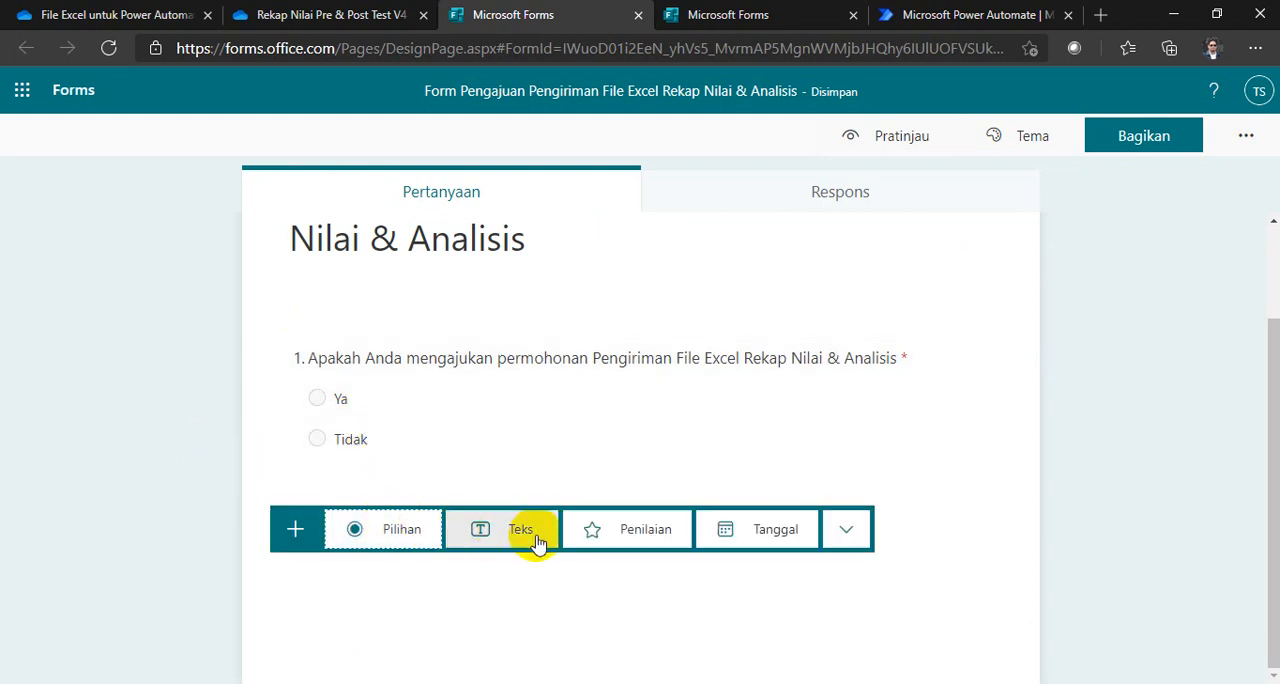
pyautogui.click(509, 530)
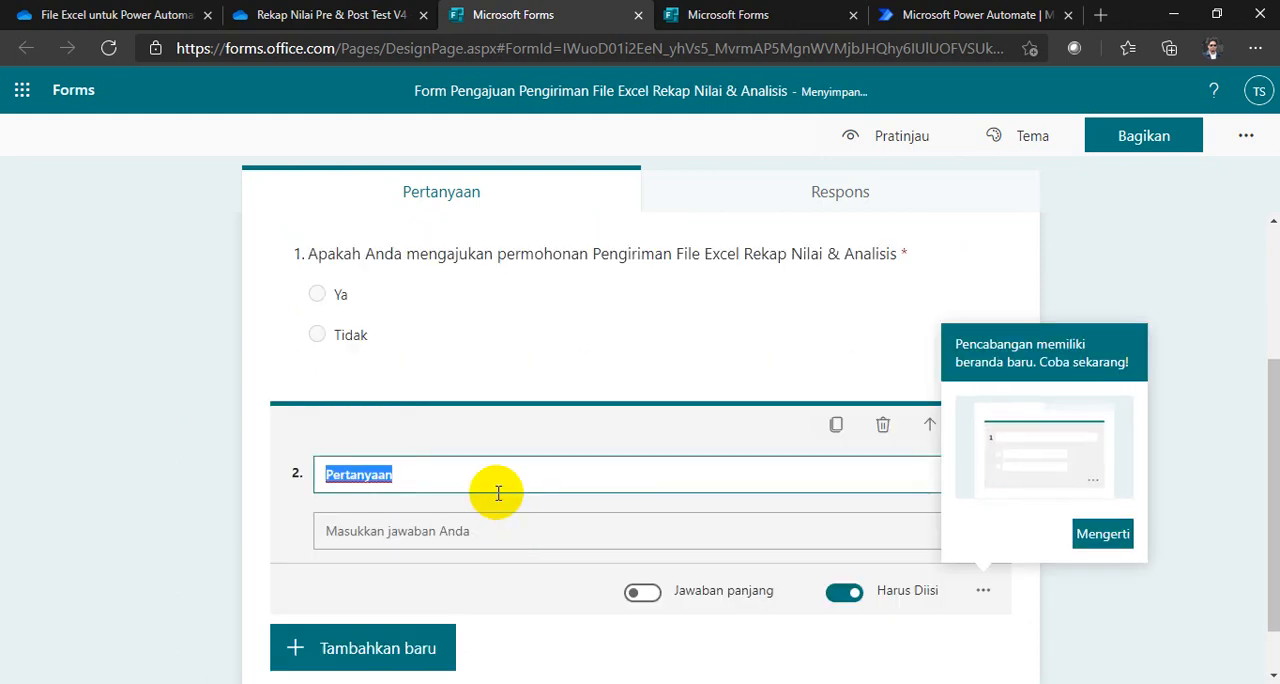
pyautogui.write('Isikan Nama Kelas')
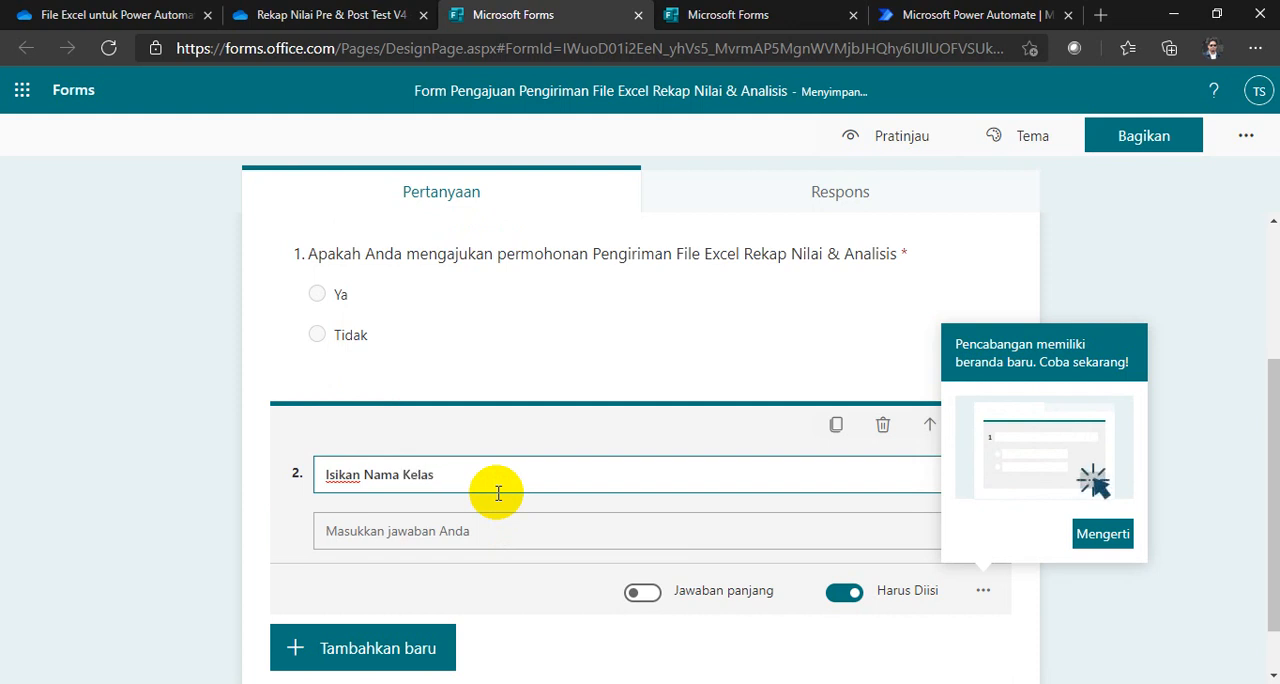
pyautogui.click(194, 524)
# Step: Add a third, required text question worded "Isikan Nama Mapel" and finish editing it
pyautogui.click(372, 628)
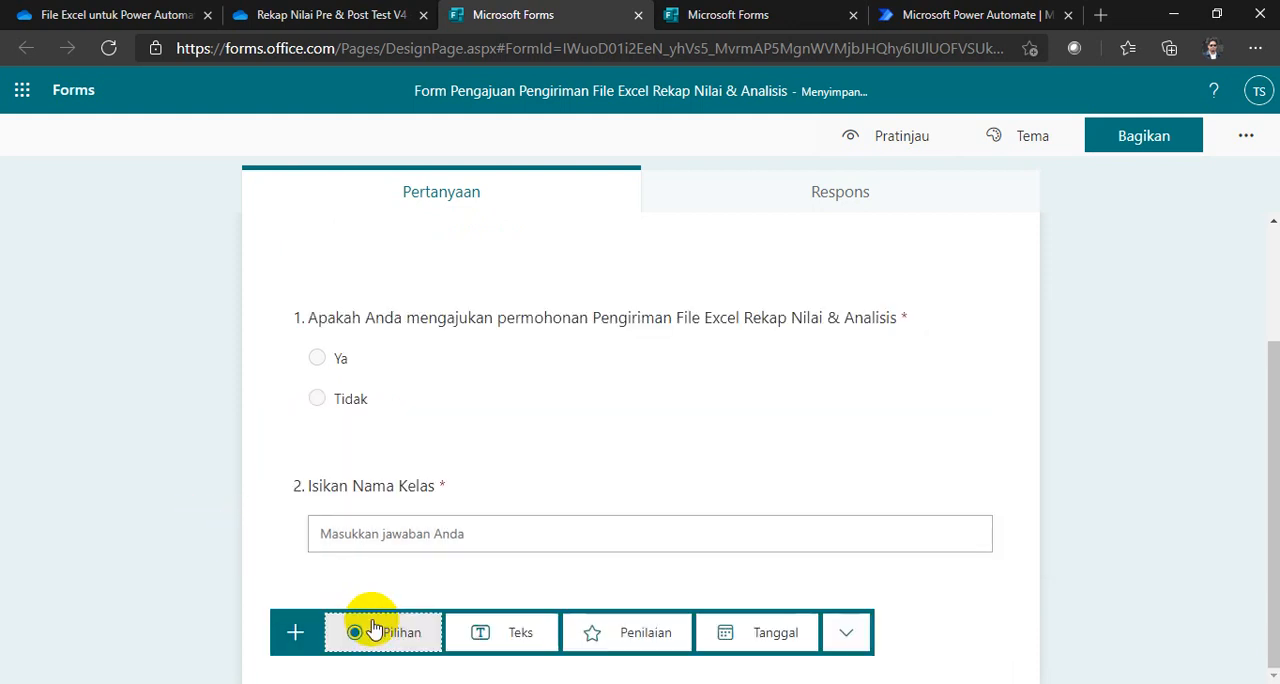
pyautogui.click(480, 634)
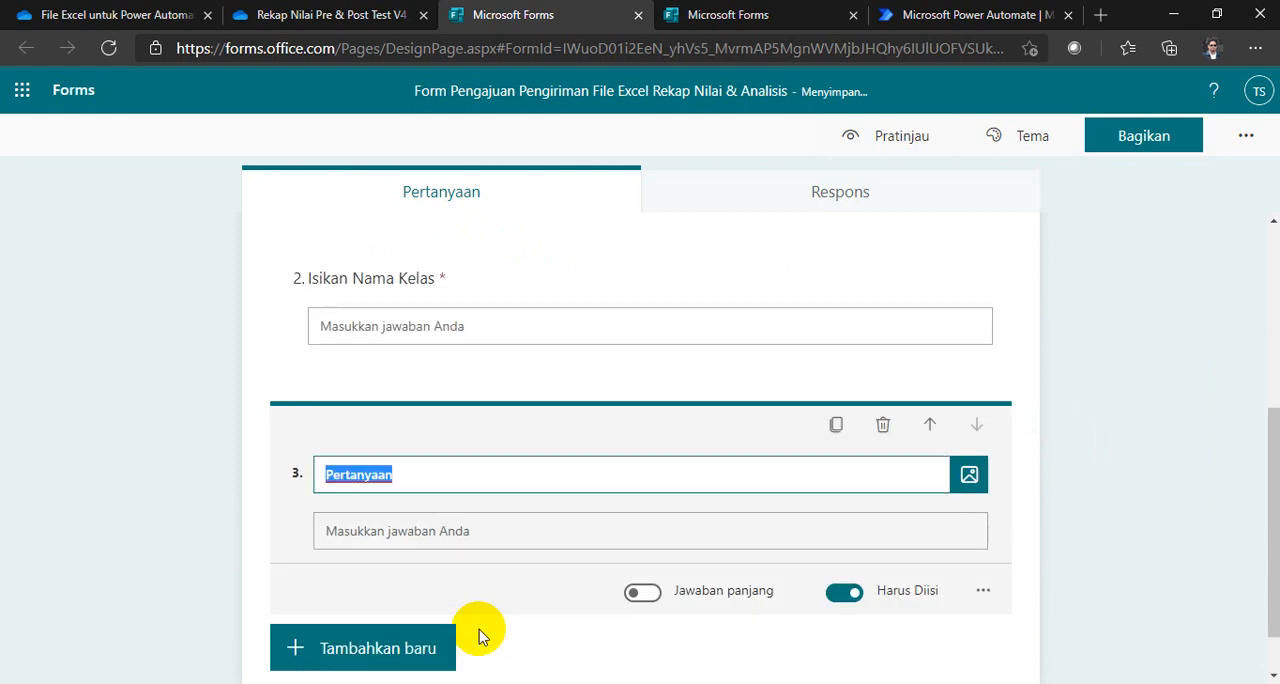
pyautogui.write('Isikan Nama Mapel')
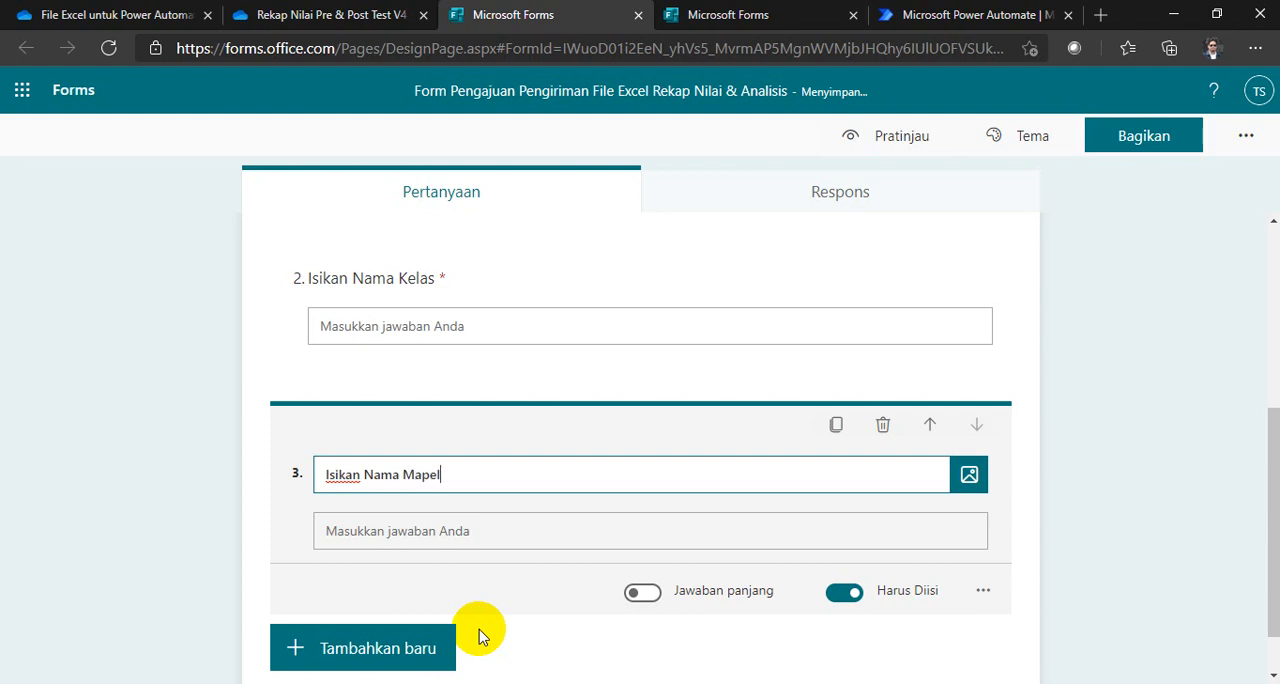
pyautogui.click(229, 503)
# Step: Open the request form's responses in Excel to generate its response workbook, and close that workbook
pyautogui.scroll(3, 194, 509)
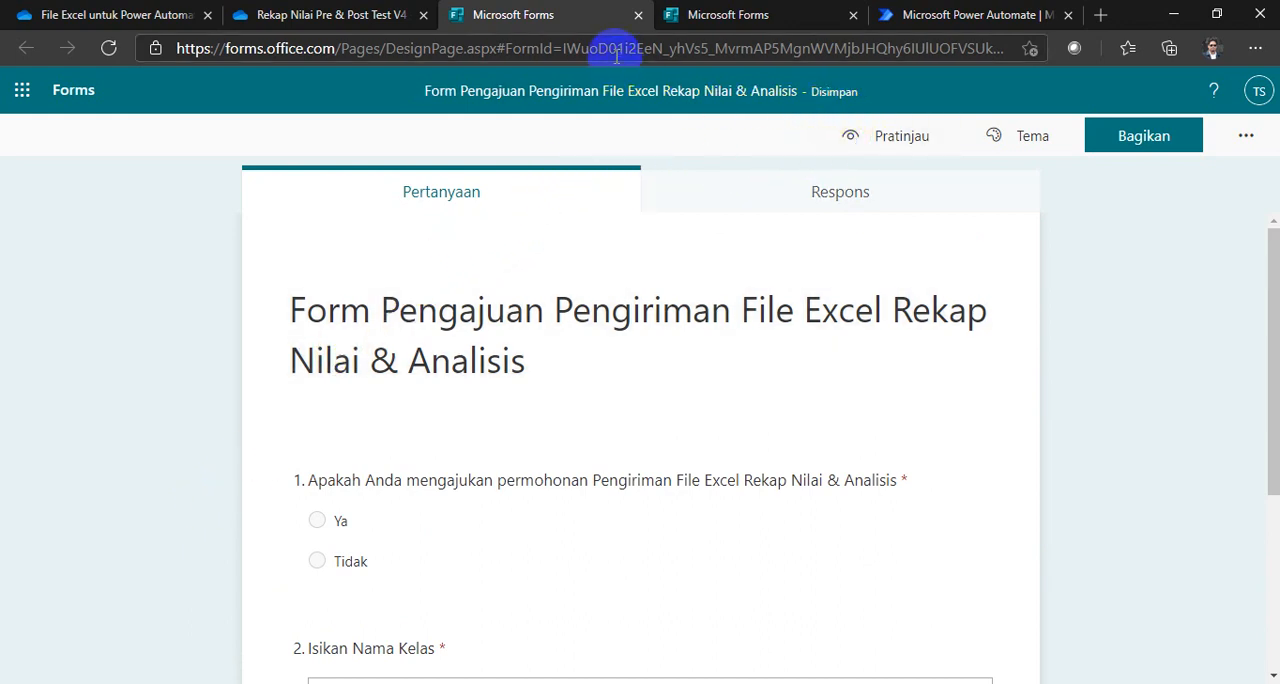
pyautogui.click(820, 191)
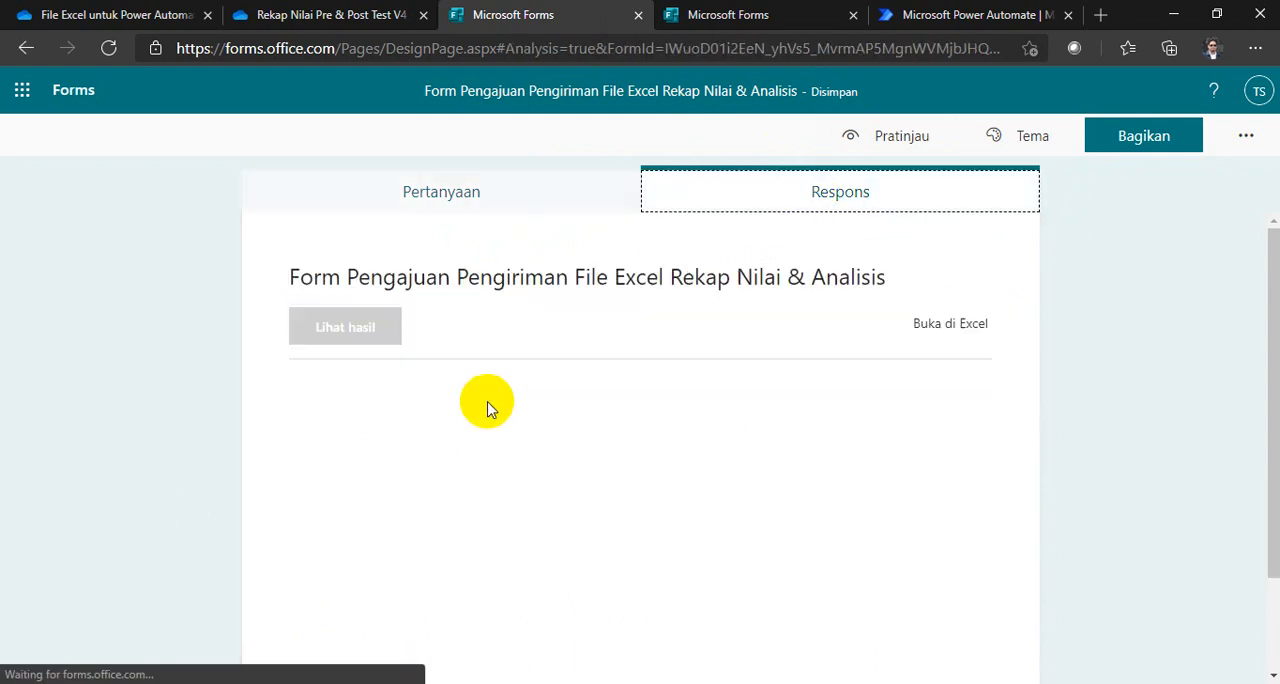
pyautogui.click(905, 487)
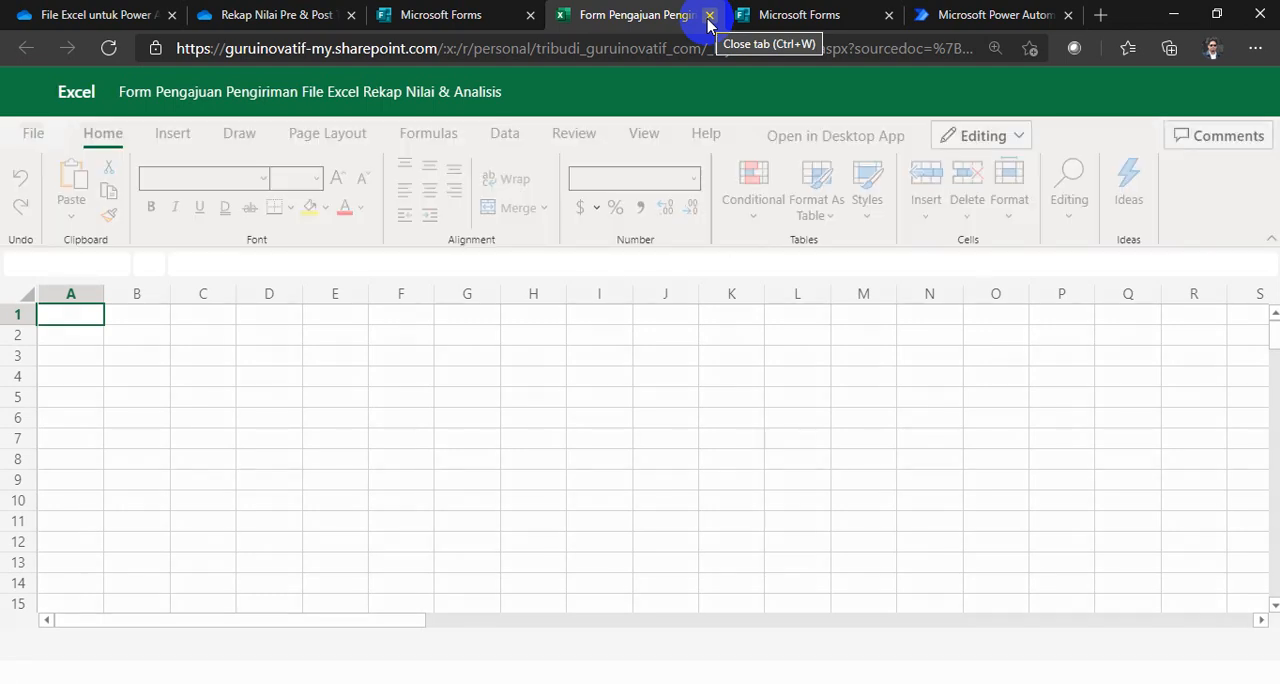
pyautogui.click(709, 16)
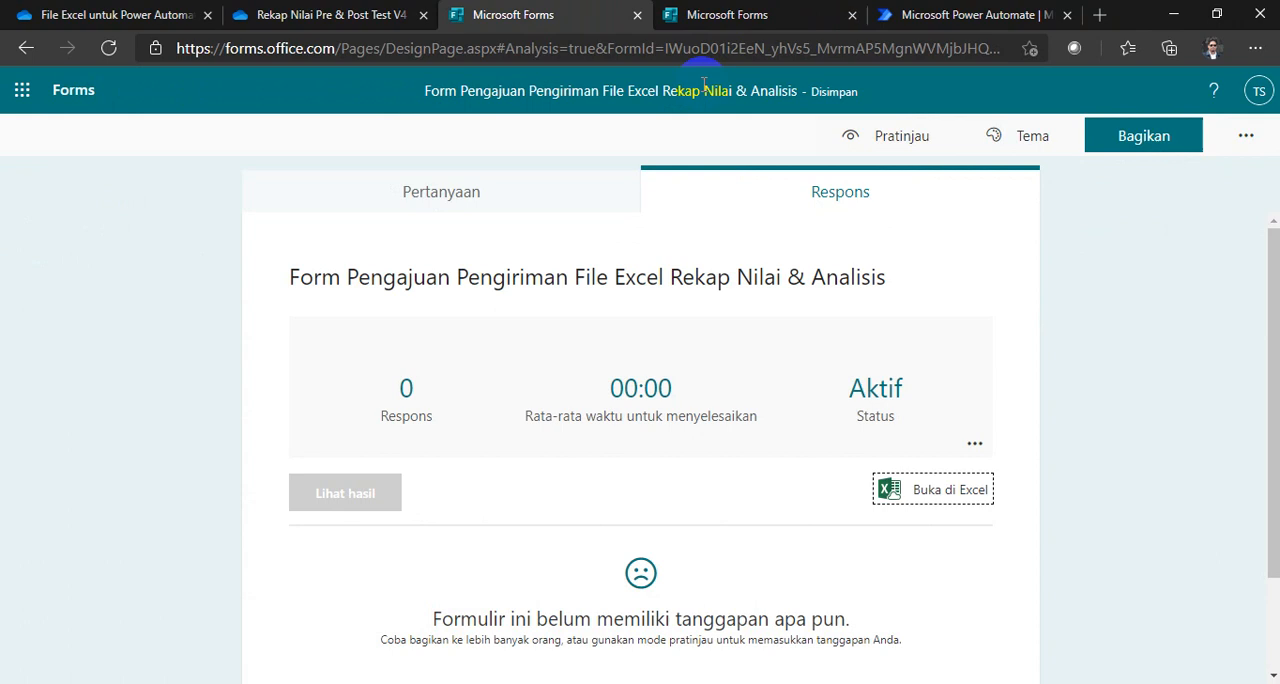
# Step: Close the request form and return to the Rekap Nilai Pre & Post Test V4 folder in OneDrive
pyautogui.click(709, 18)
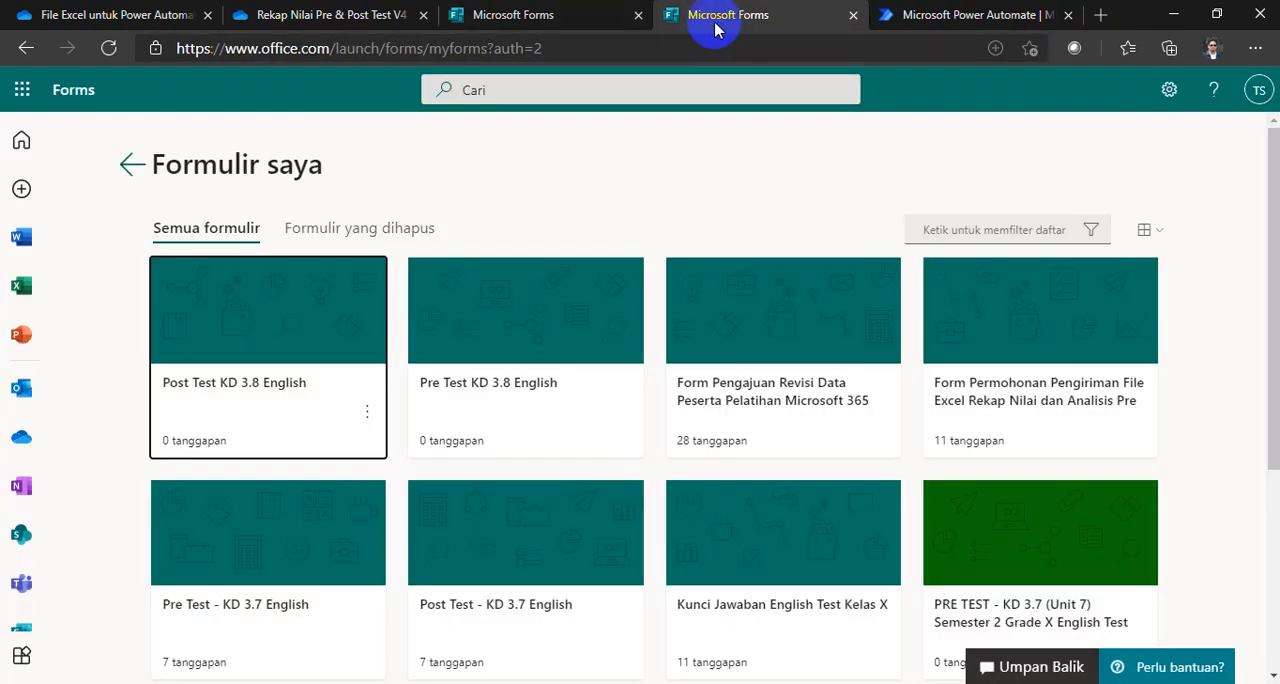
pyautogui.click(543, 20)
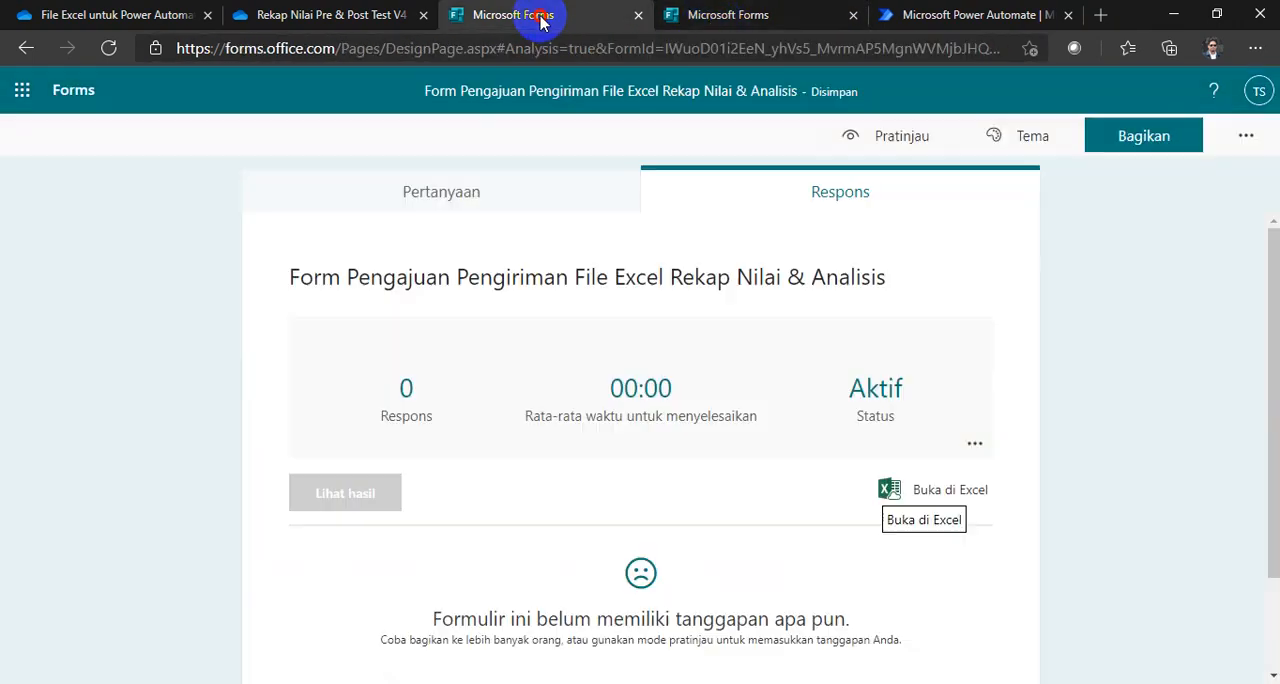
pyautogui.click(640, 18)
pyautogui.click(255, 20)
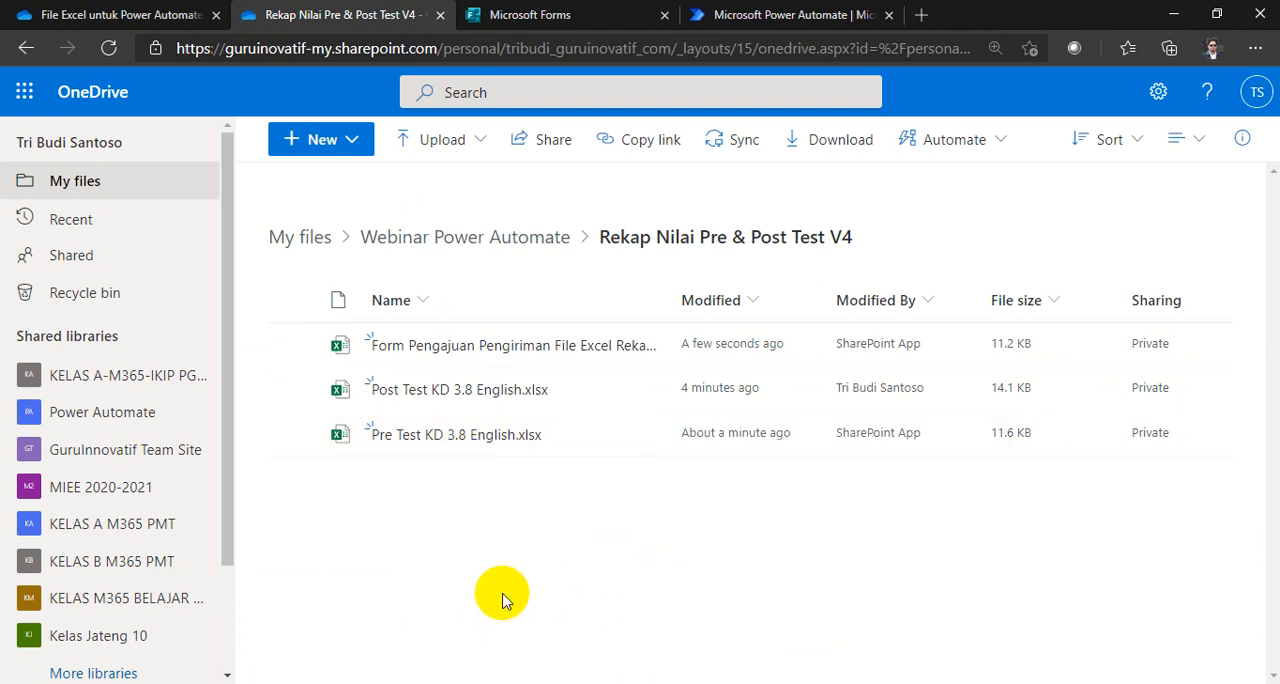
# Step: Open Pre Test KD 3.8 English.xlsx on its Form1 sheet, and open Post Test KD 3.8 English.xlsx from the same folder
pyautogui.click(476, 438)
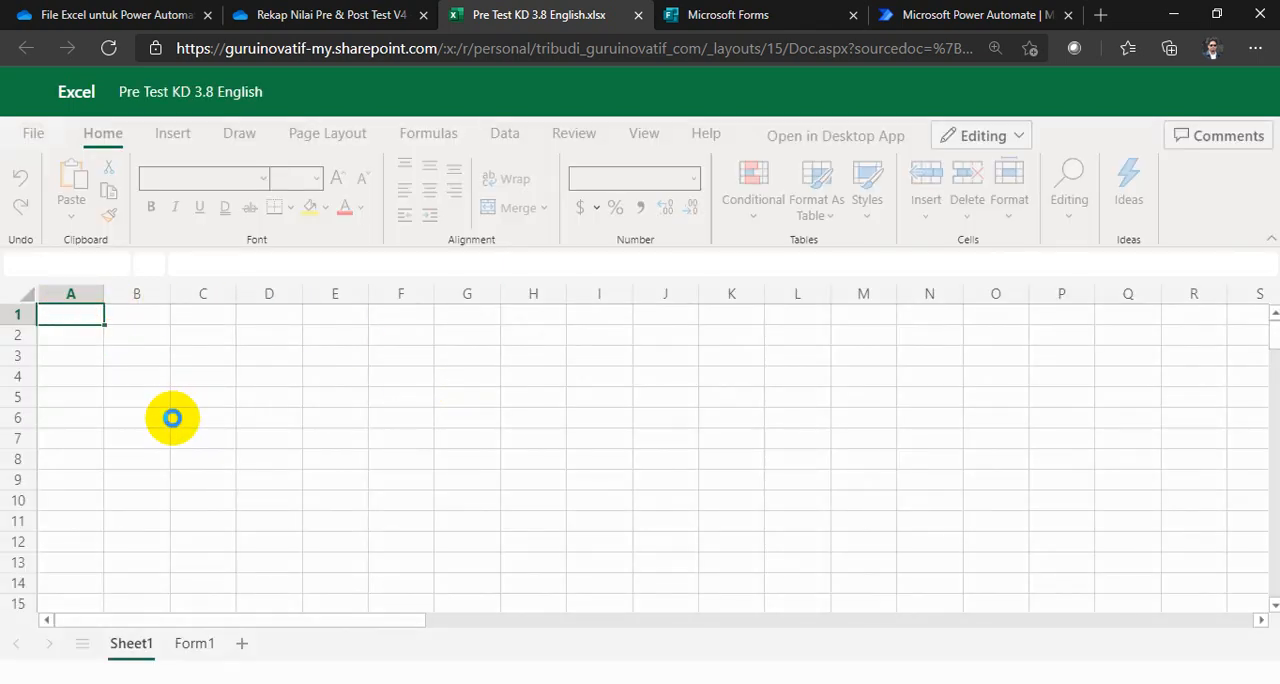
pyautogui.click(172, 648)
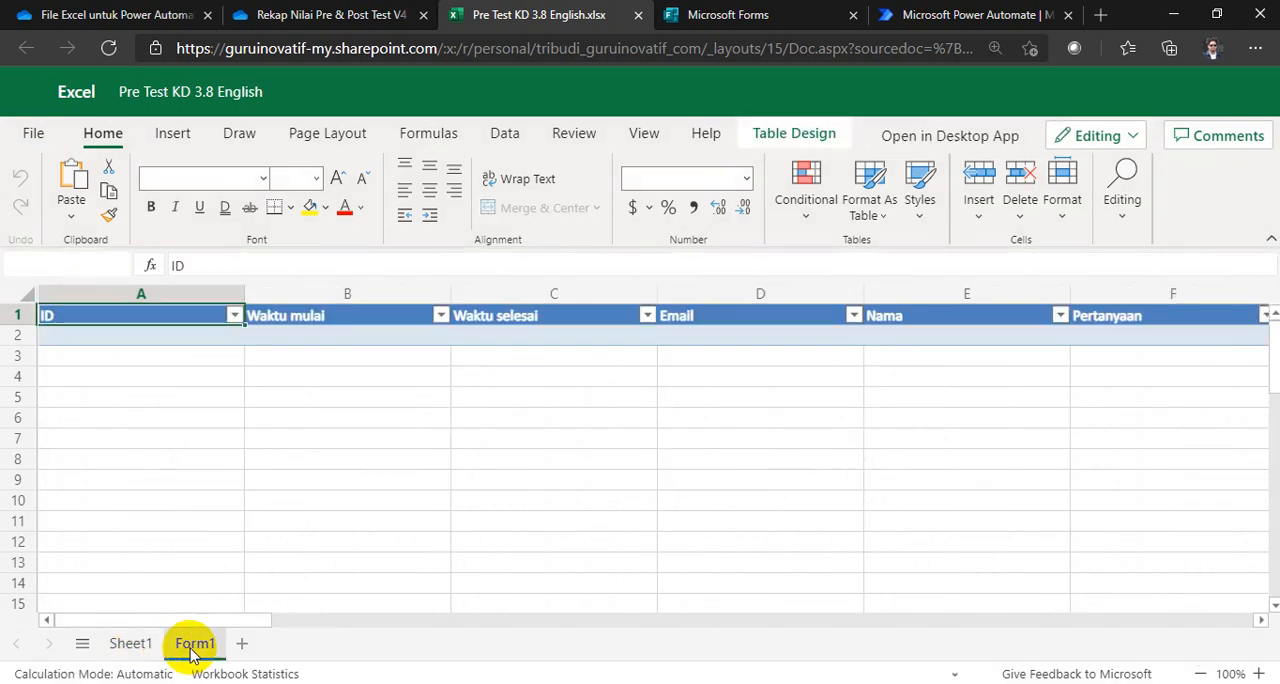
pyautogui.click(352, 16)
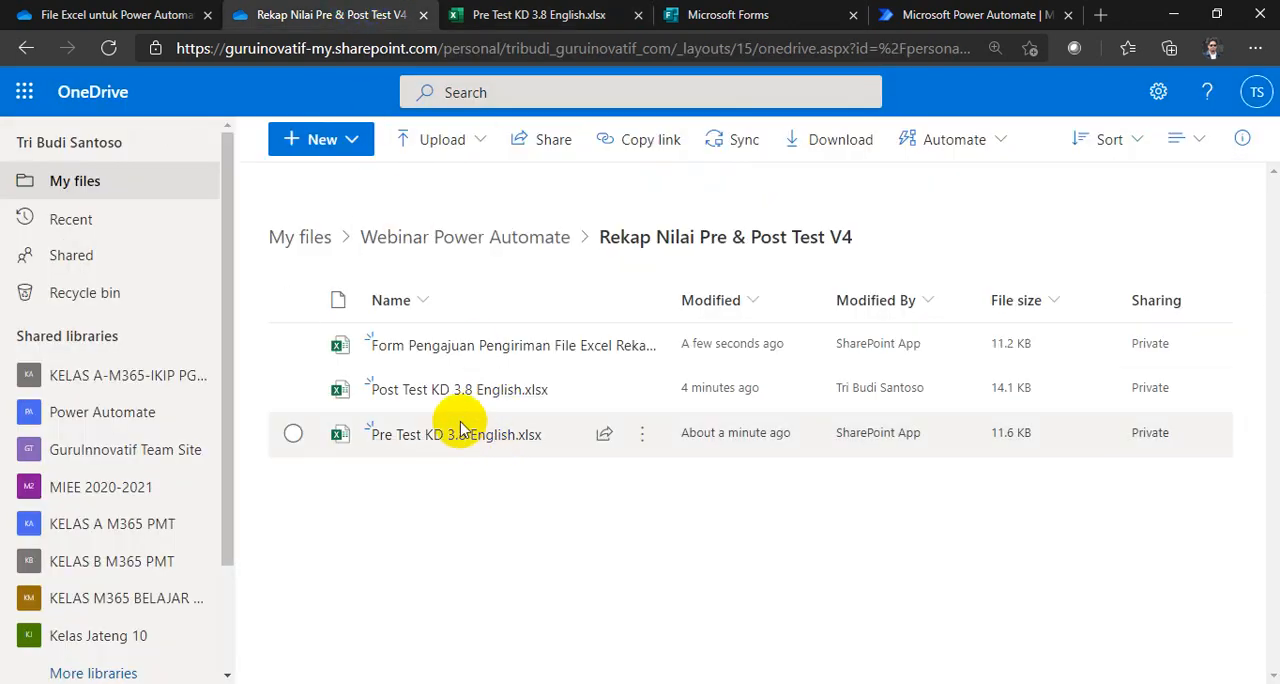
pyautogui.click(446, 392)
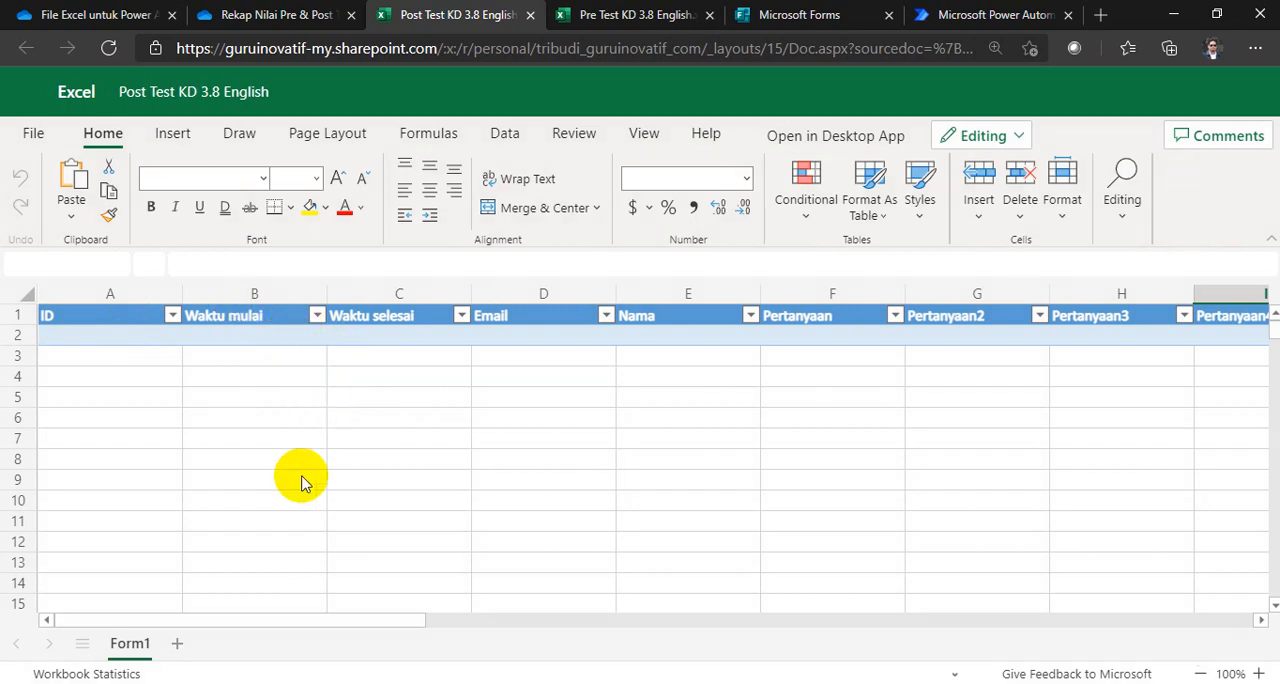
# Step: Open the Form Pengajuan Pengiriman File Excel workbook from the OneDrive folder and show its Form1 sheet
pyautogui.click(270, 10)
pyautogui.click(423, 348)
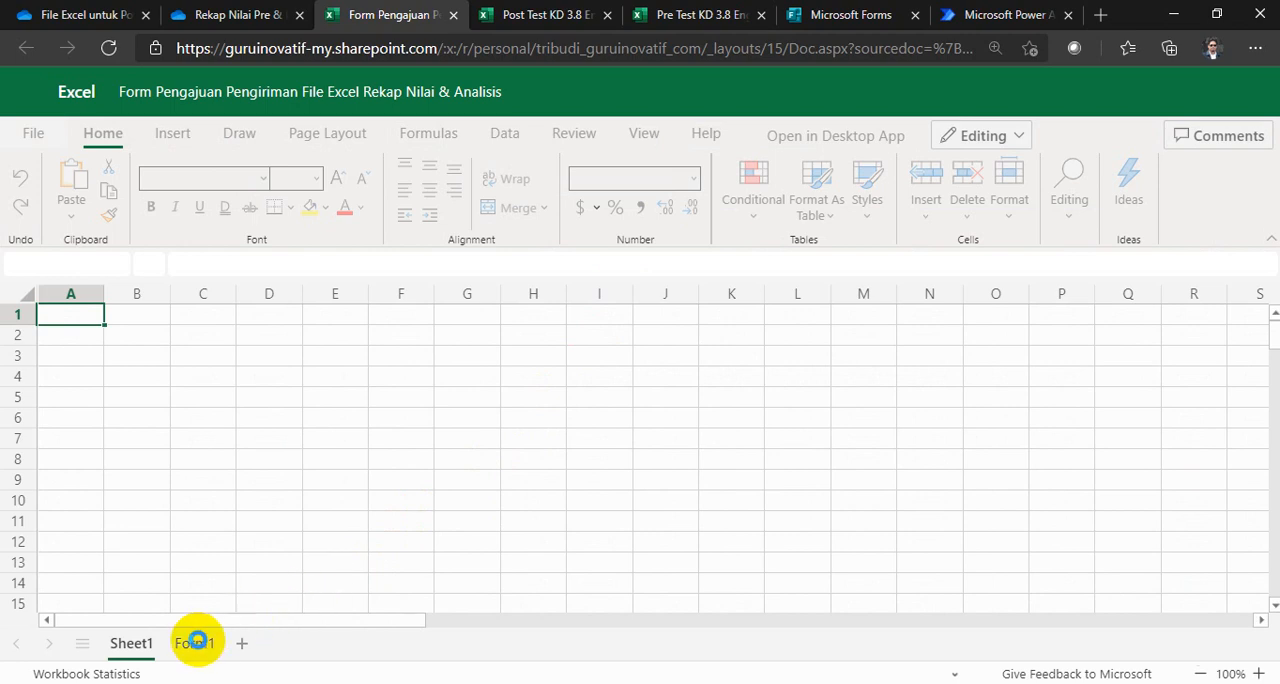
pyautogui.click(173, 655)
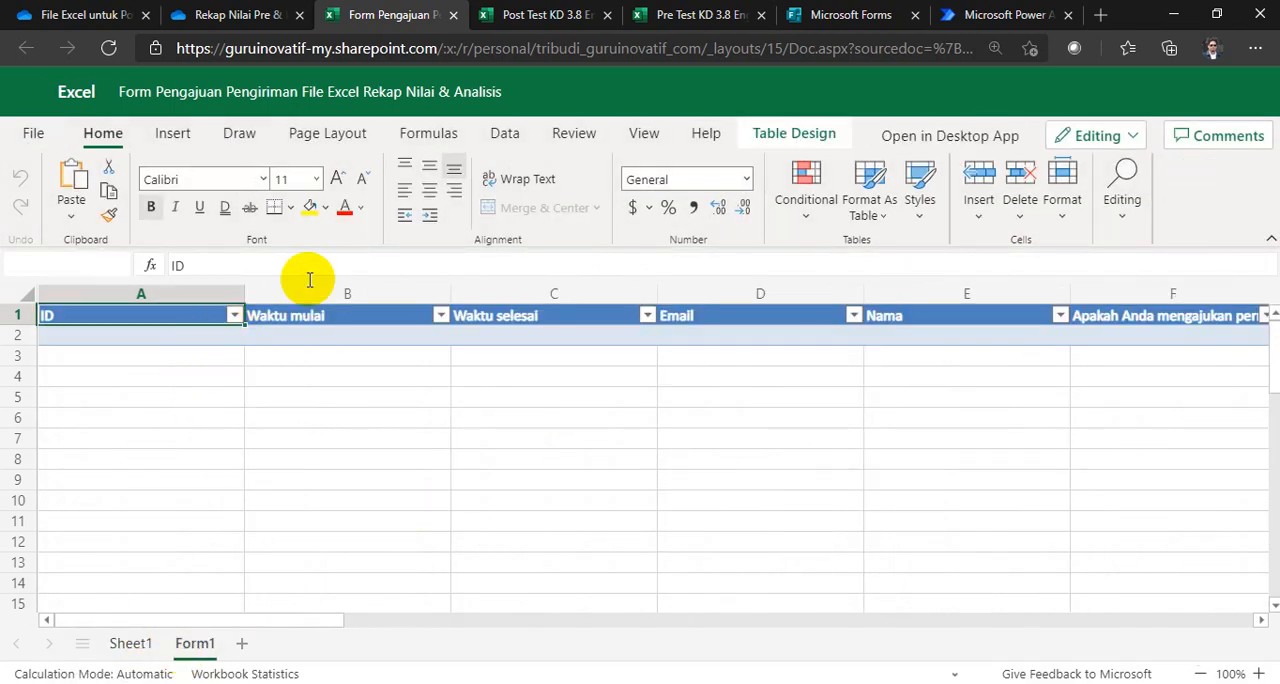
# Step: Look through the three open response workbooks and go back to their OneDrive folder
pyautogui.click(255, 16)
pyautogui.click(400, 15)
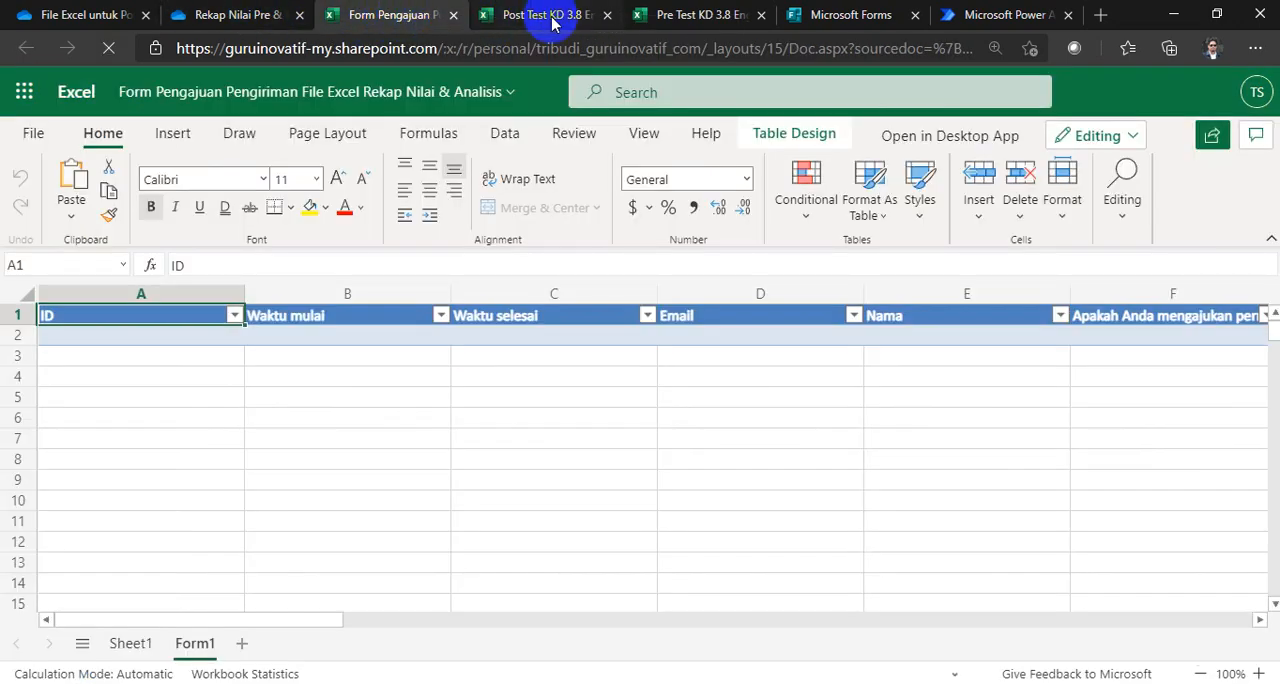
pyautogui.click(551, 16)
pyautogui.click(680, 15)
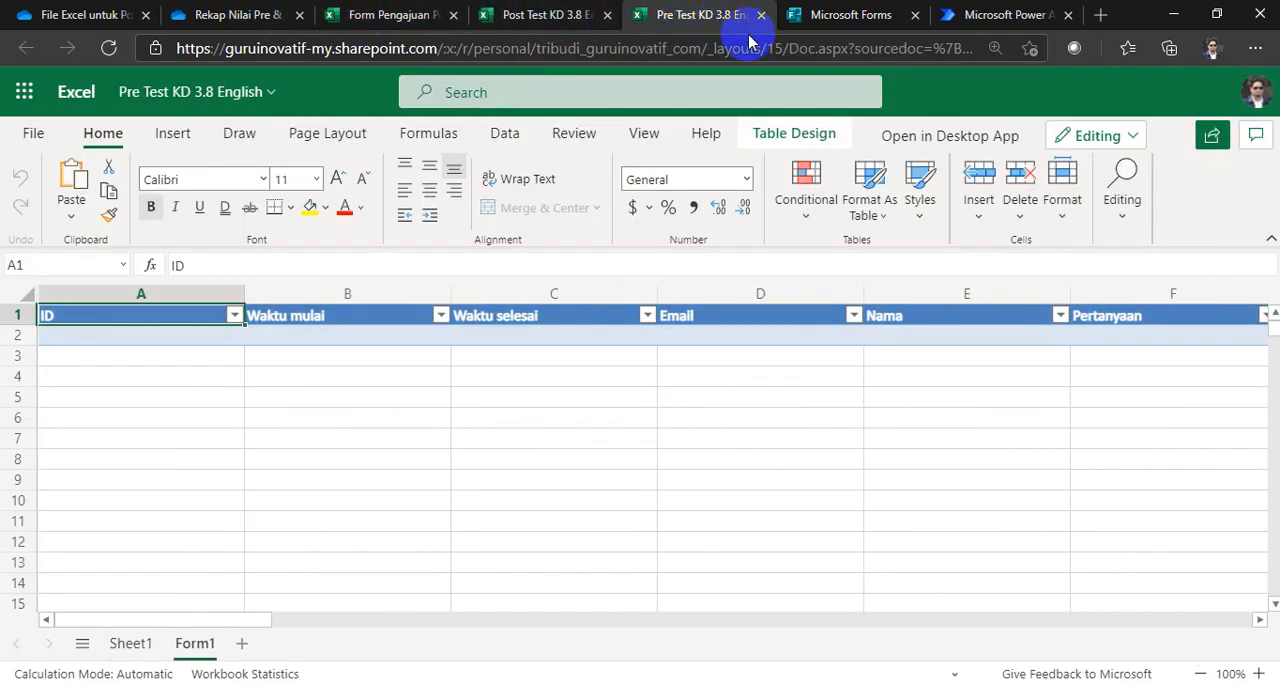
pyautogui.click(250, 15)
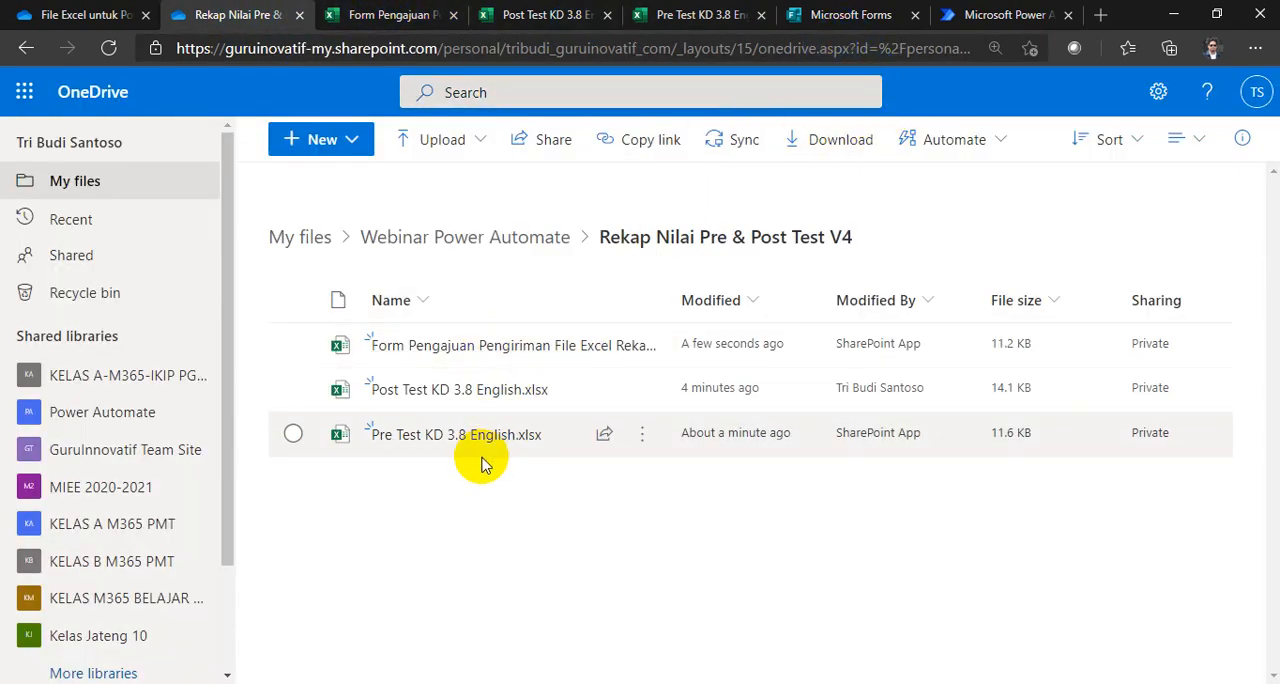
# Step: Review the "Aset yang dibutuhkan" slide in PowerPoint, and check the shared OneDrive folder File Excel untuk Power Automate Versi Simple
pyautogui.hotkey('alt', 'Tab')
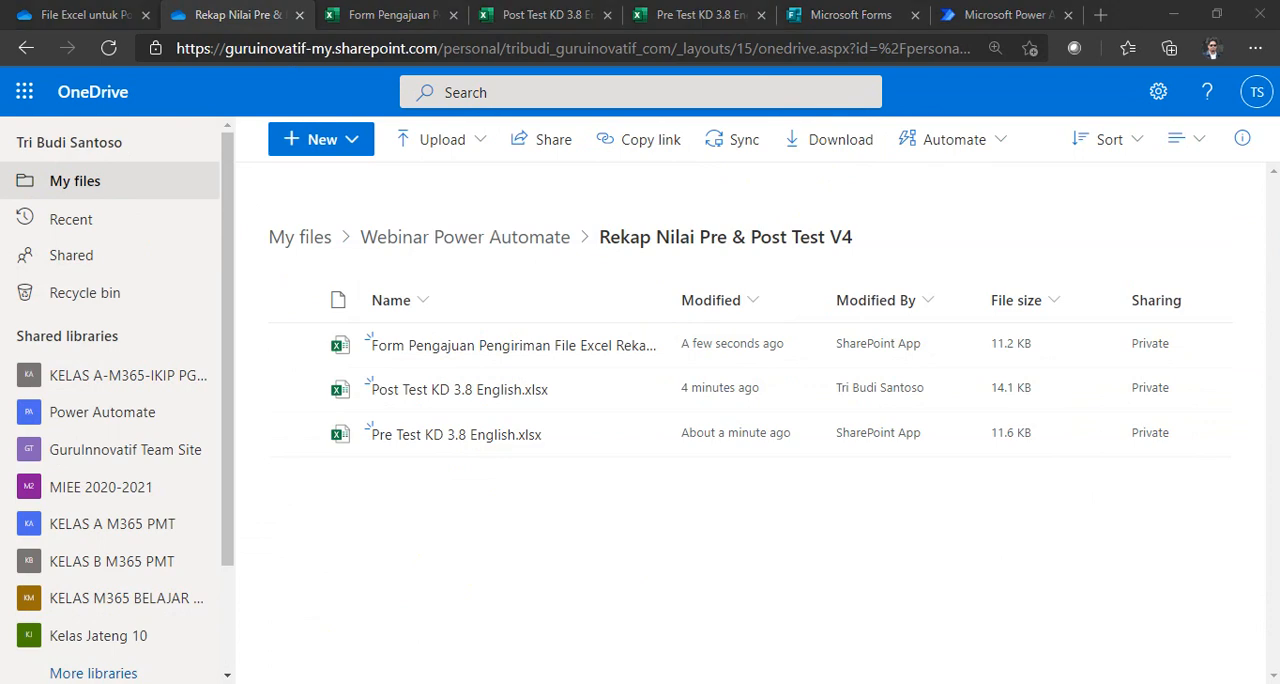
pyautogui.scroll(-1, 625, 435)
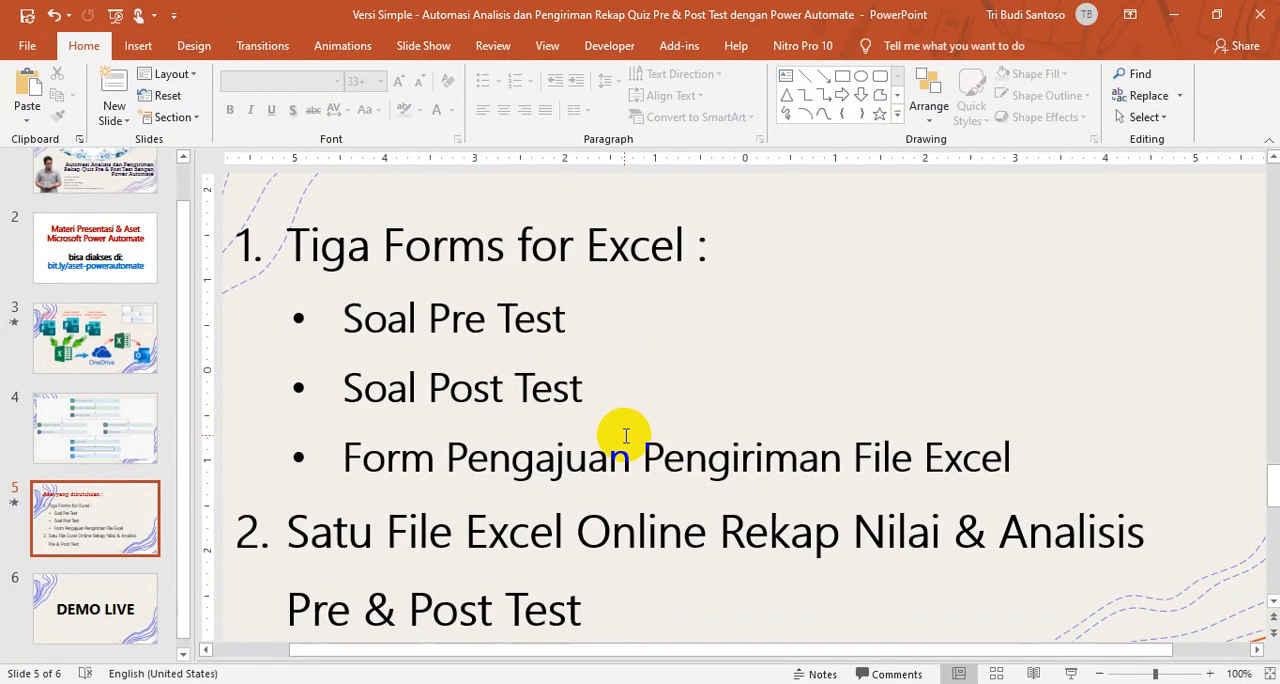
pyautogui.scroll(1, 305, 530)
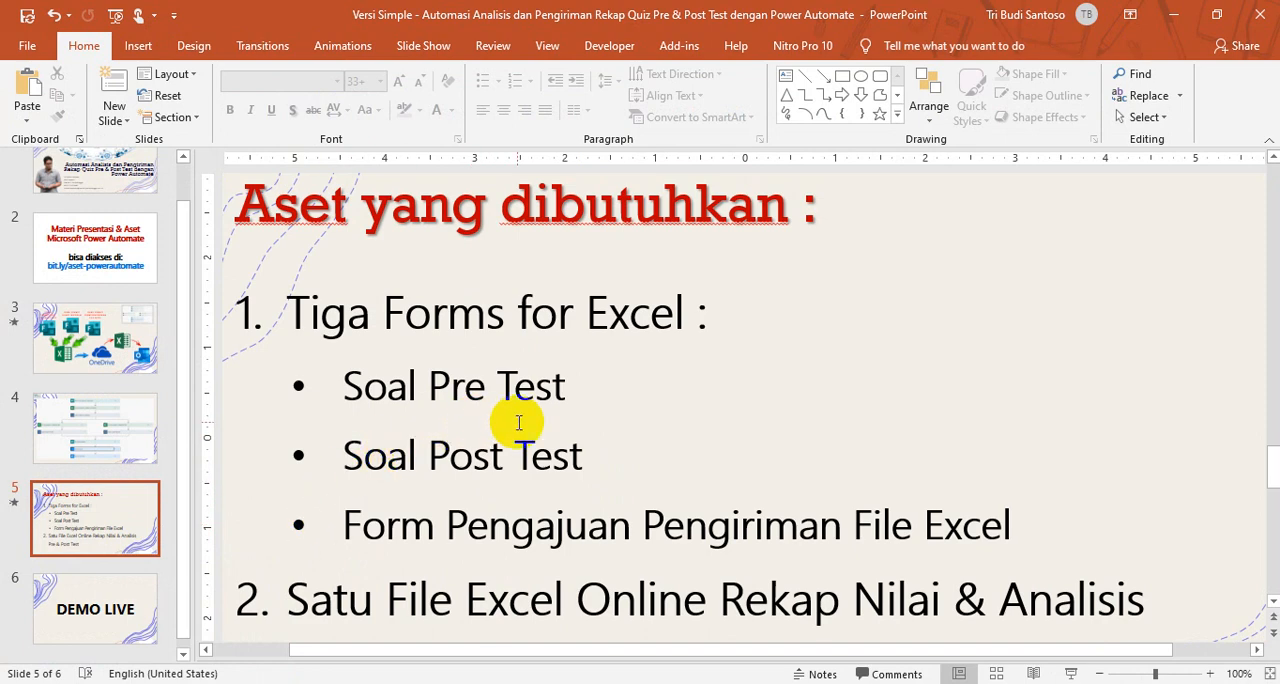
pyautogui.scroll(-3, 519, 423)
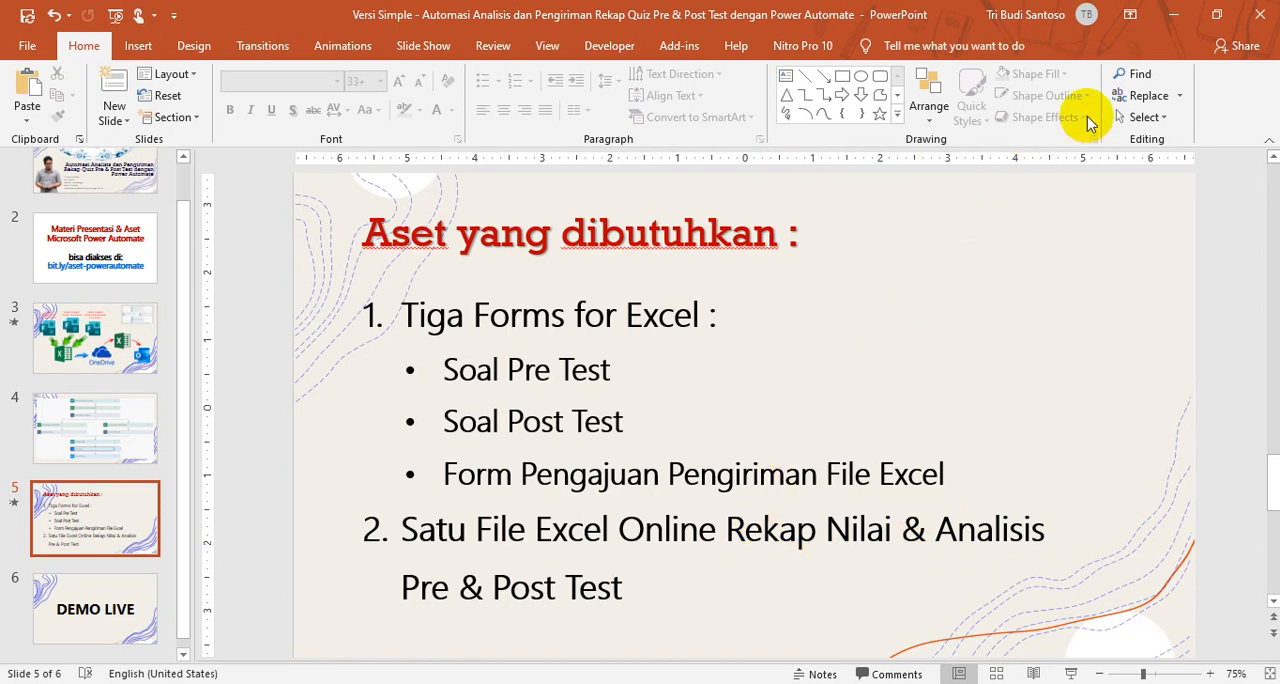
pyautogui.click(1172, 18)
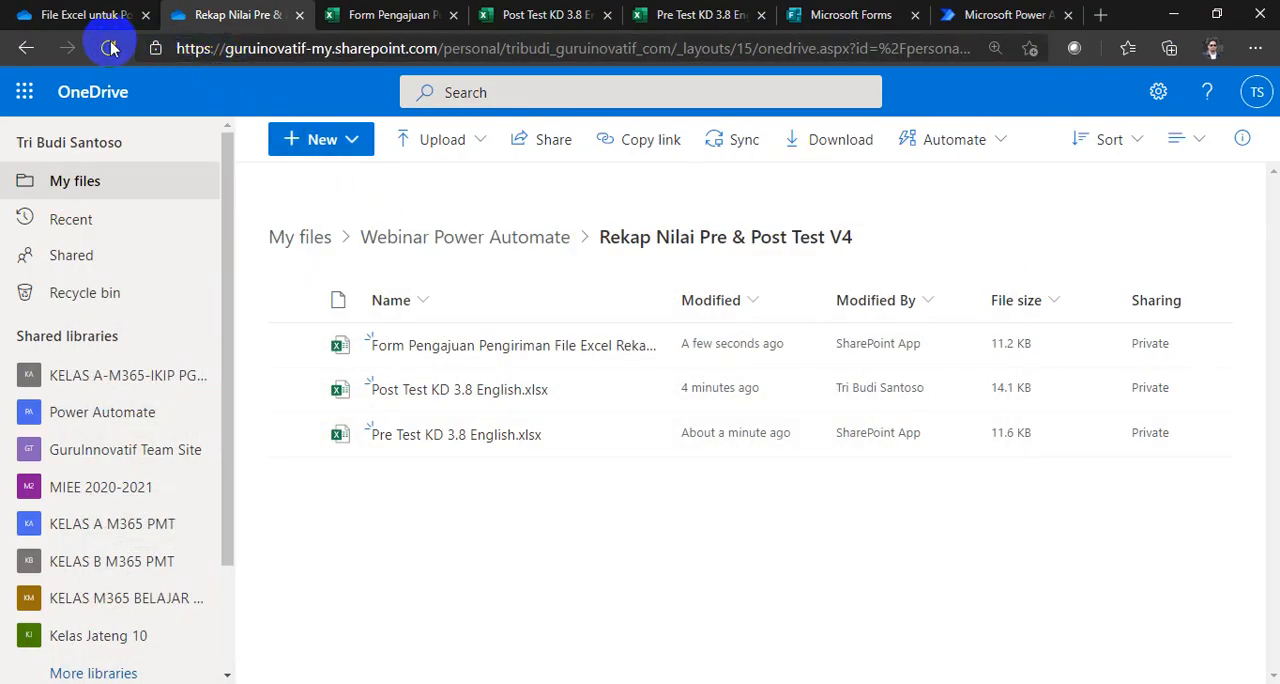
pyautogui.click(80, 14)
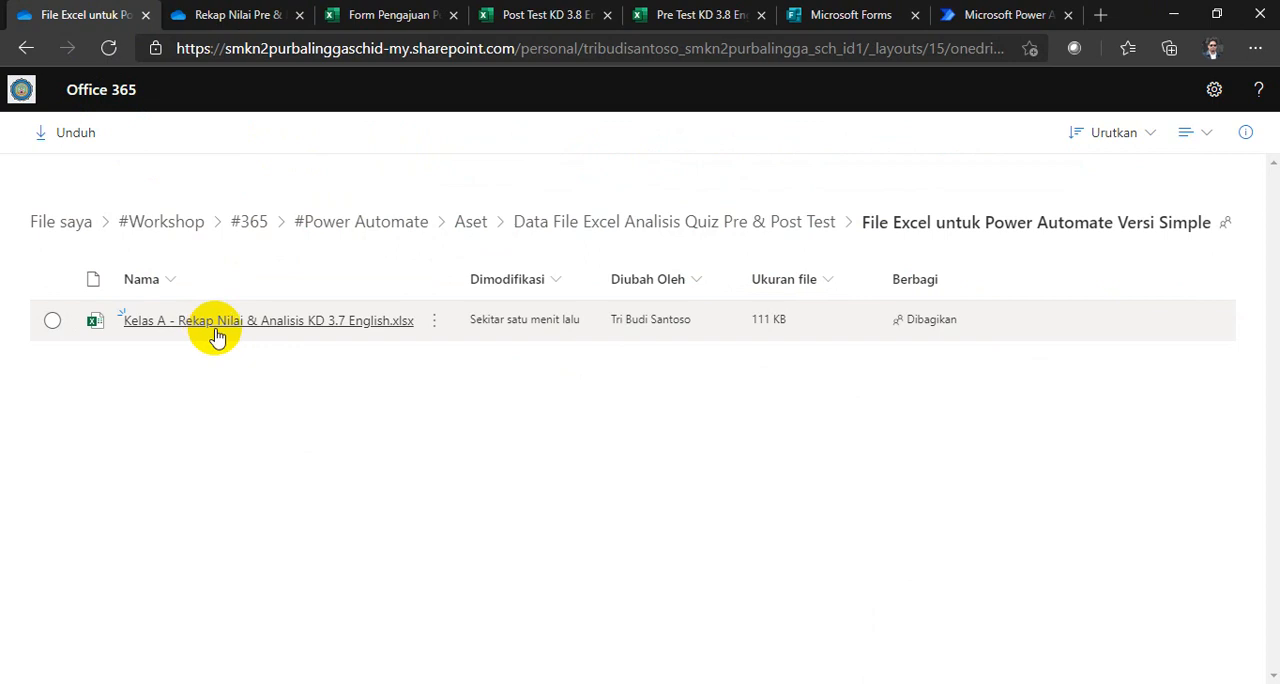
pyautogui.click(255, 18)
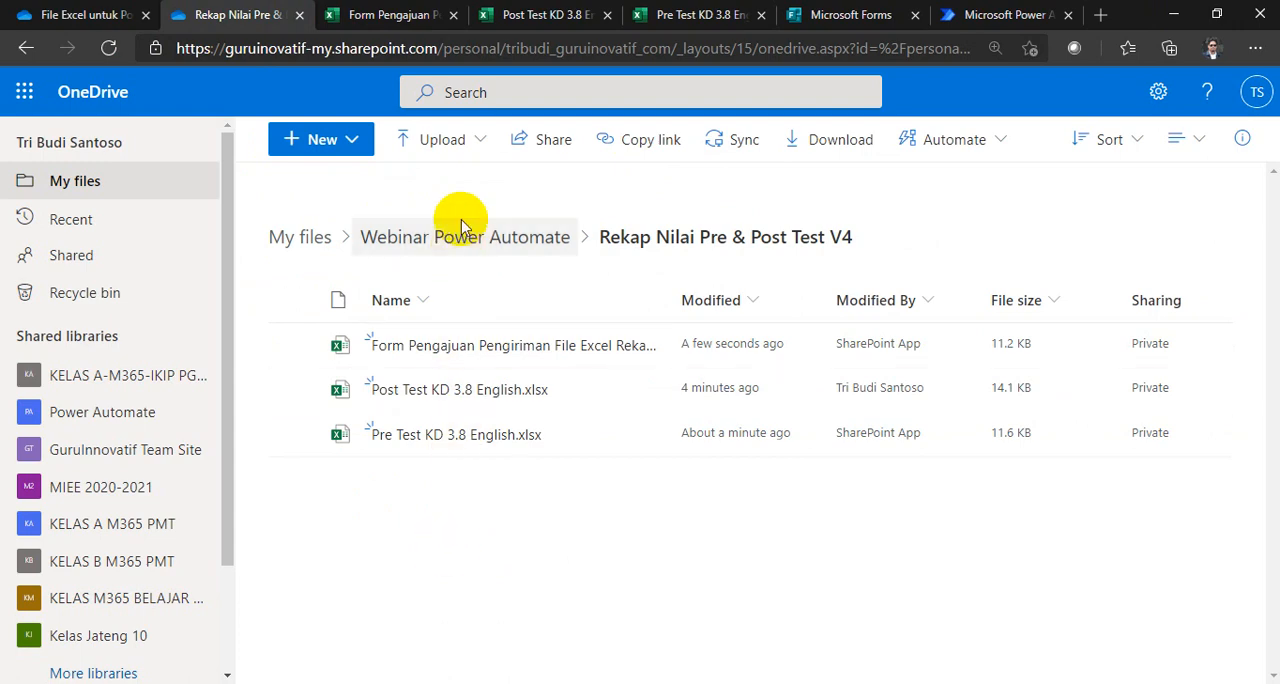
# Step: Upload Kelas A - Rekap Nilai & Analisis KD 3.7 English.xlsx from the local #Power Automate assets to the OneDrive folder Rekap Nilai Pre & Post Test V4
pyautogui.click(480, 143)
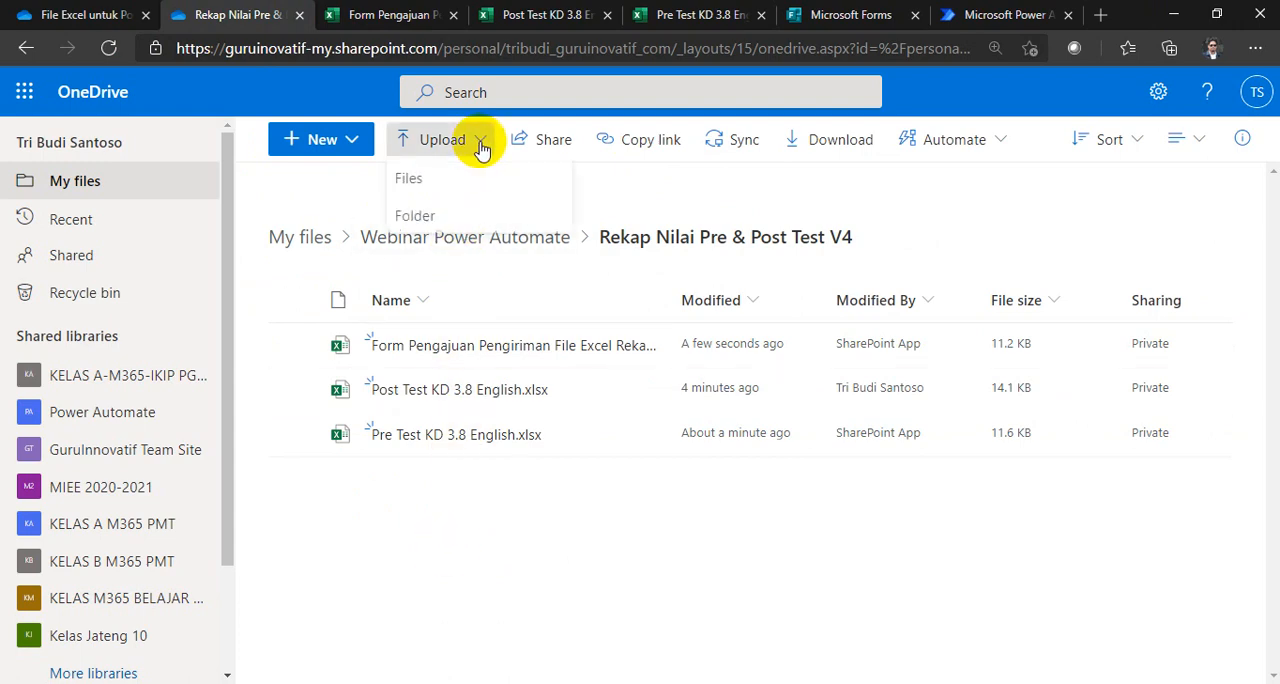
pyautogui.click(432, 176)
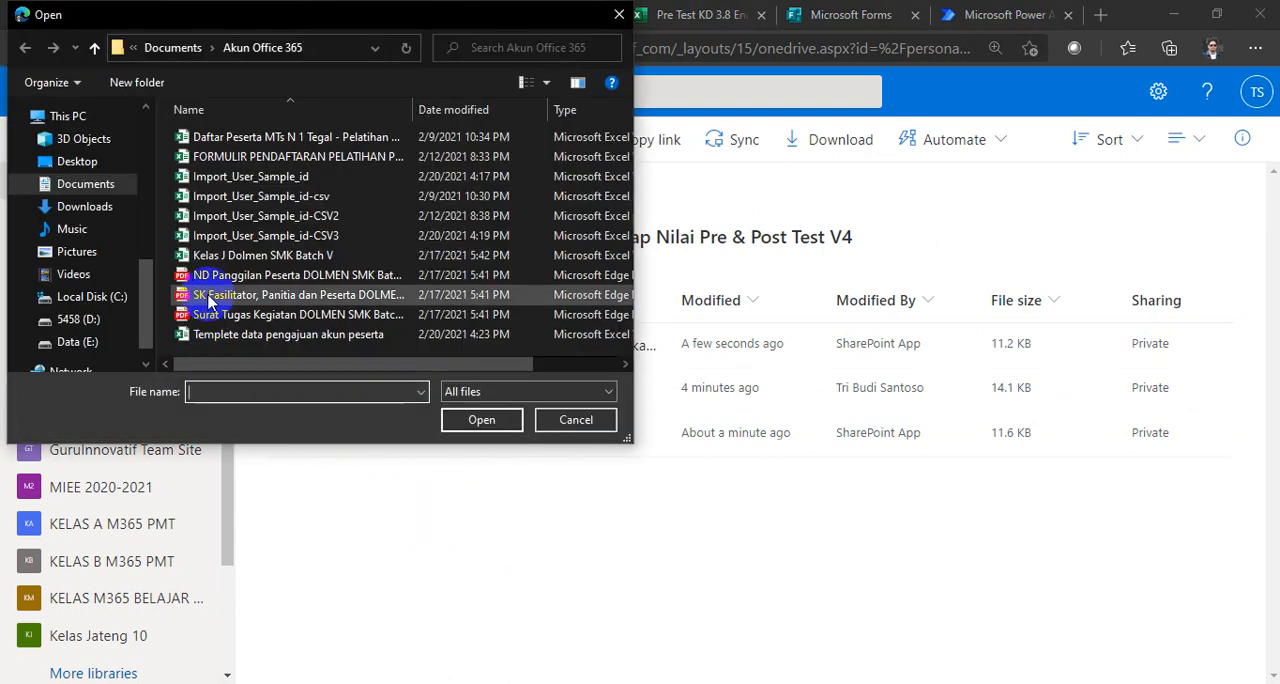
pyautogui.scroll(-1, 105, 255)
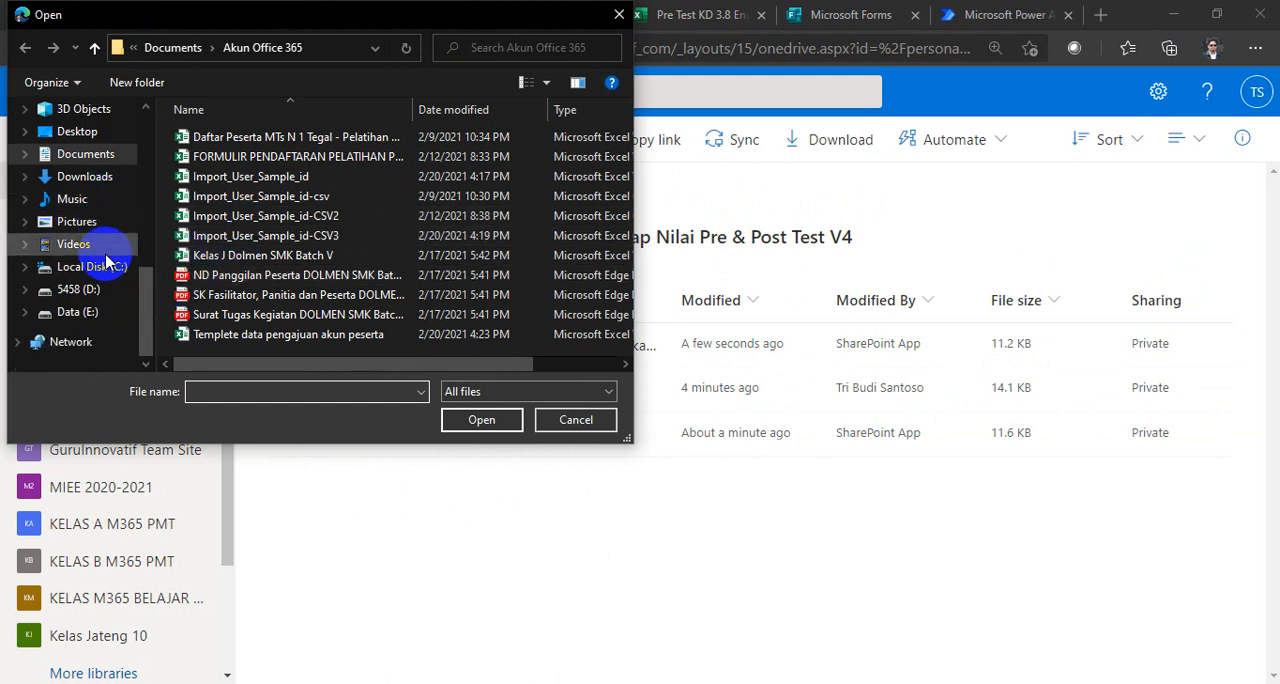
pyautogui.scroll(4, 108, 257)
pyautogui.scroll(1, 105, 248)
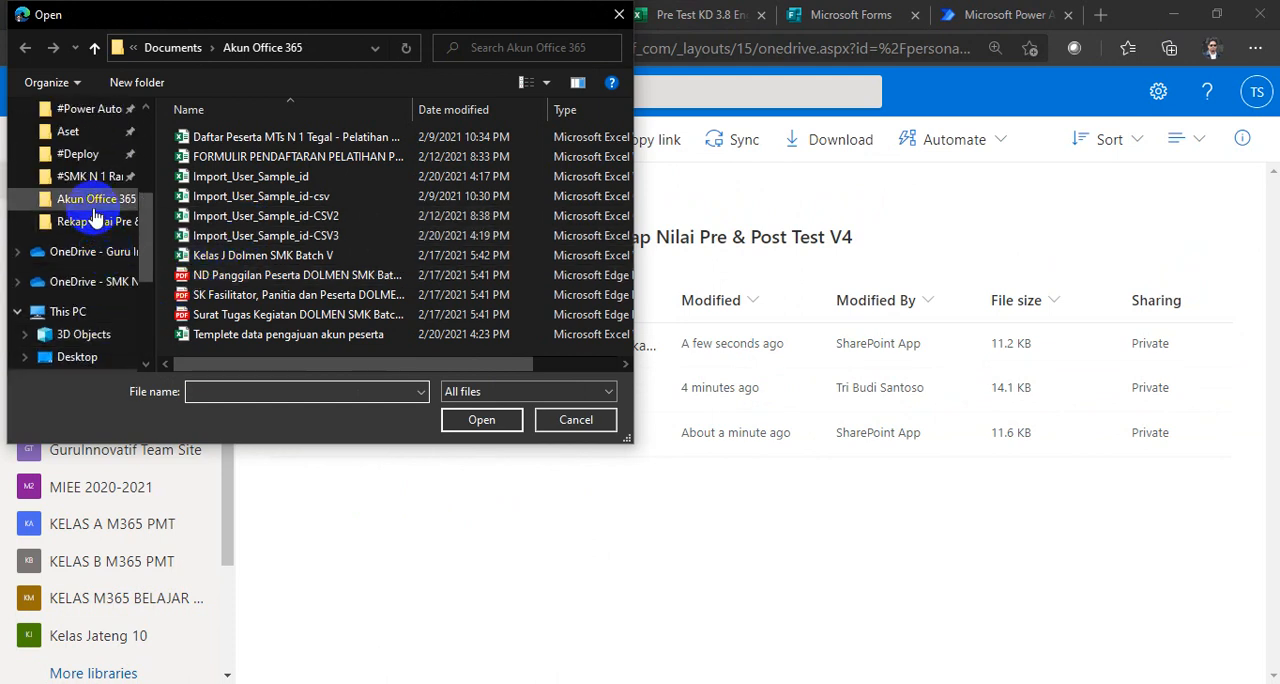
pyautogui.scroll(3, 94, 240)
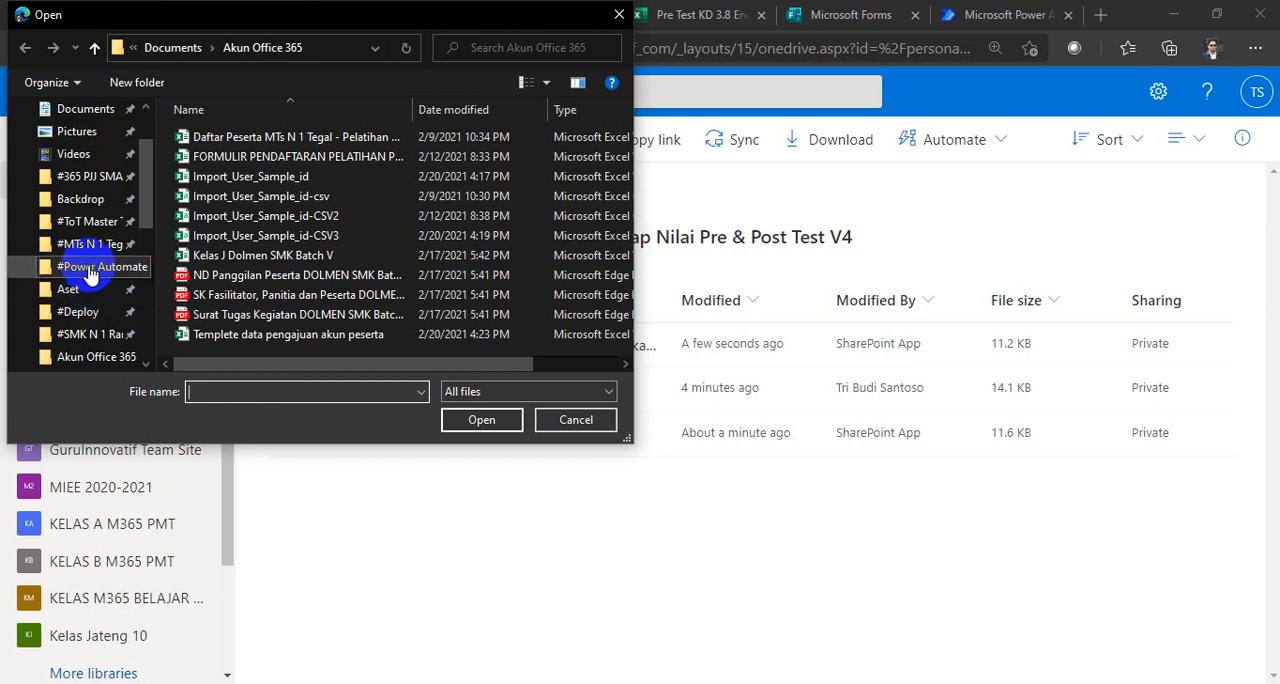
pyautogui.click(95, 266)
pyautogui.doubleClick(200, 136)
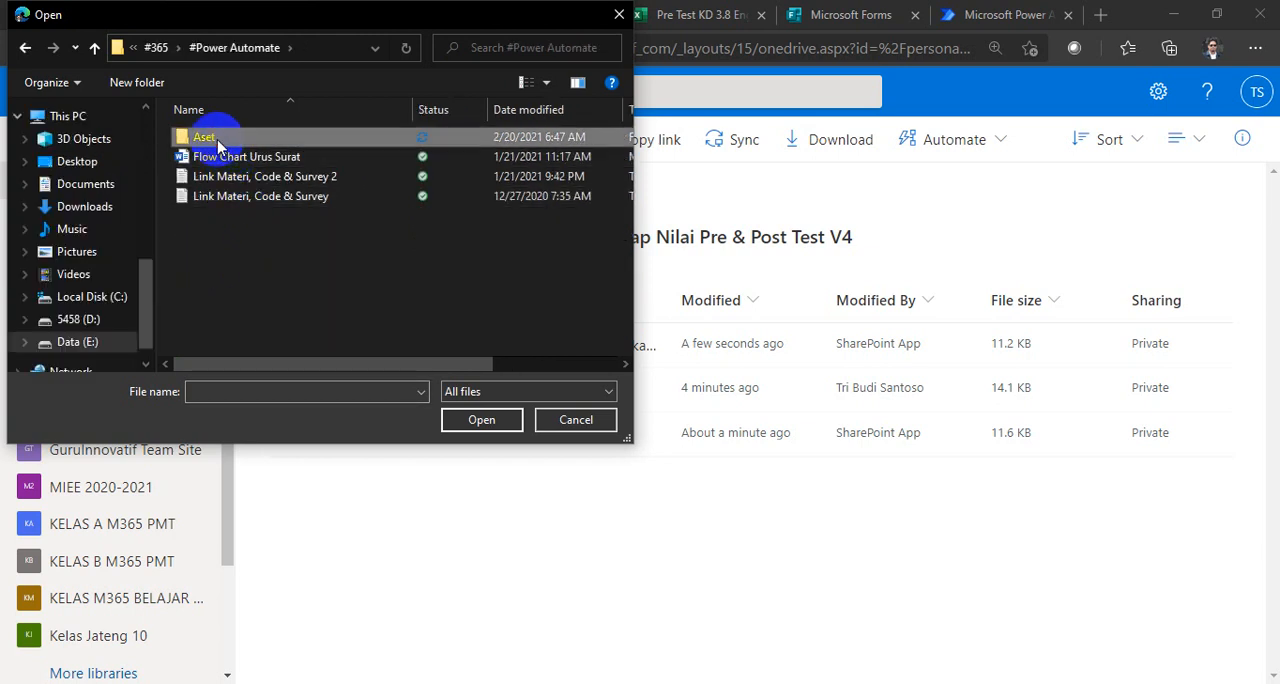
pyautogui.doubleClick(243, 136)
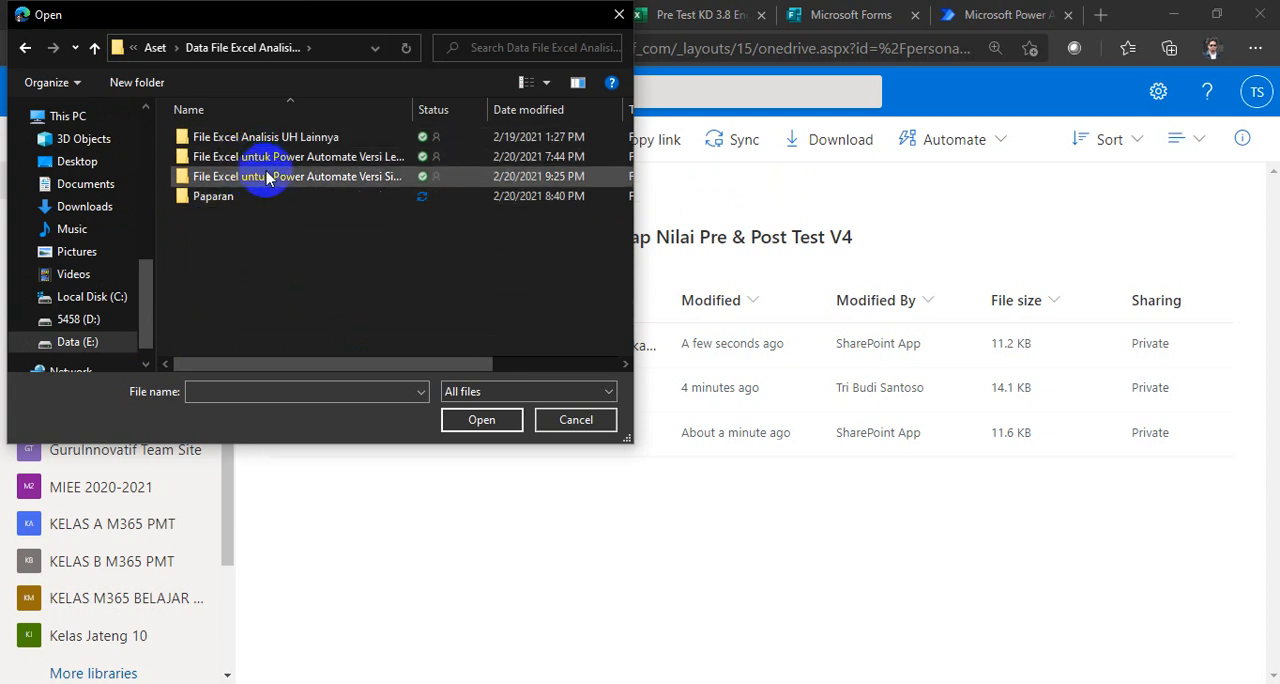
pyautogui.doubleClick(362, 175)
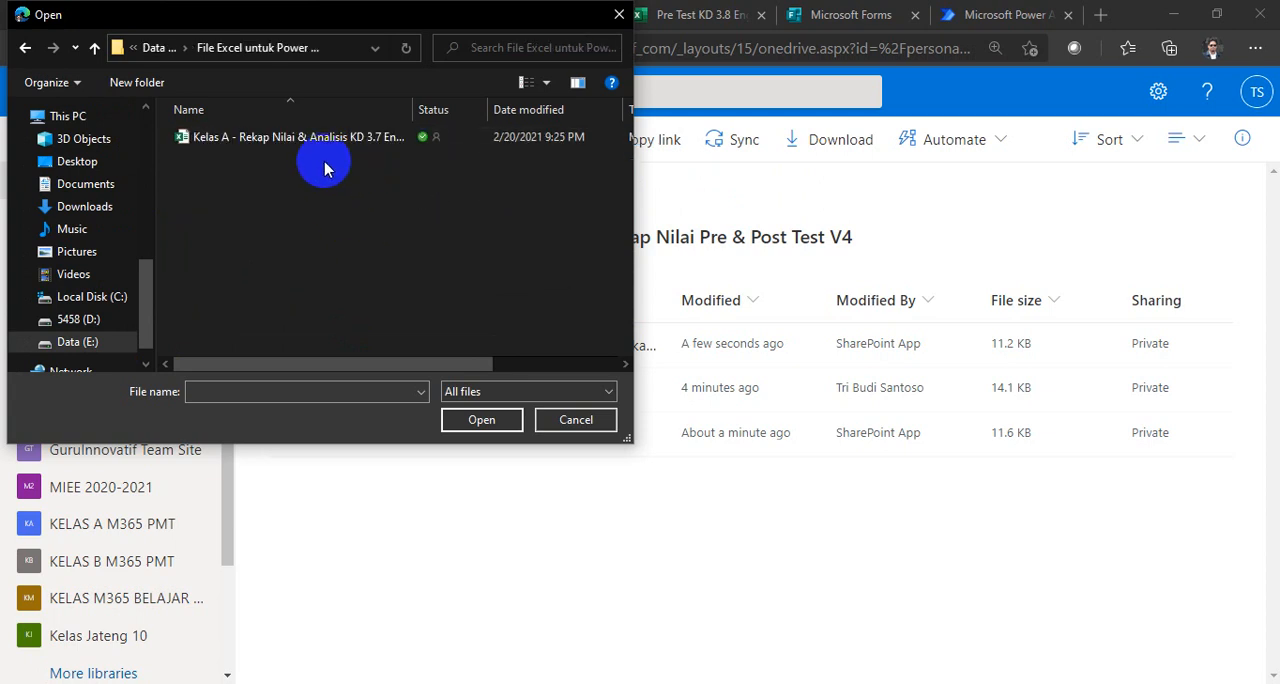
pyautogui.click(316, 143)
pyautogui.click(447, 424)
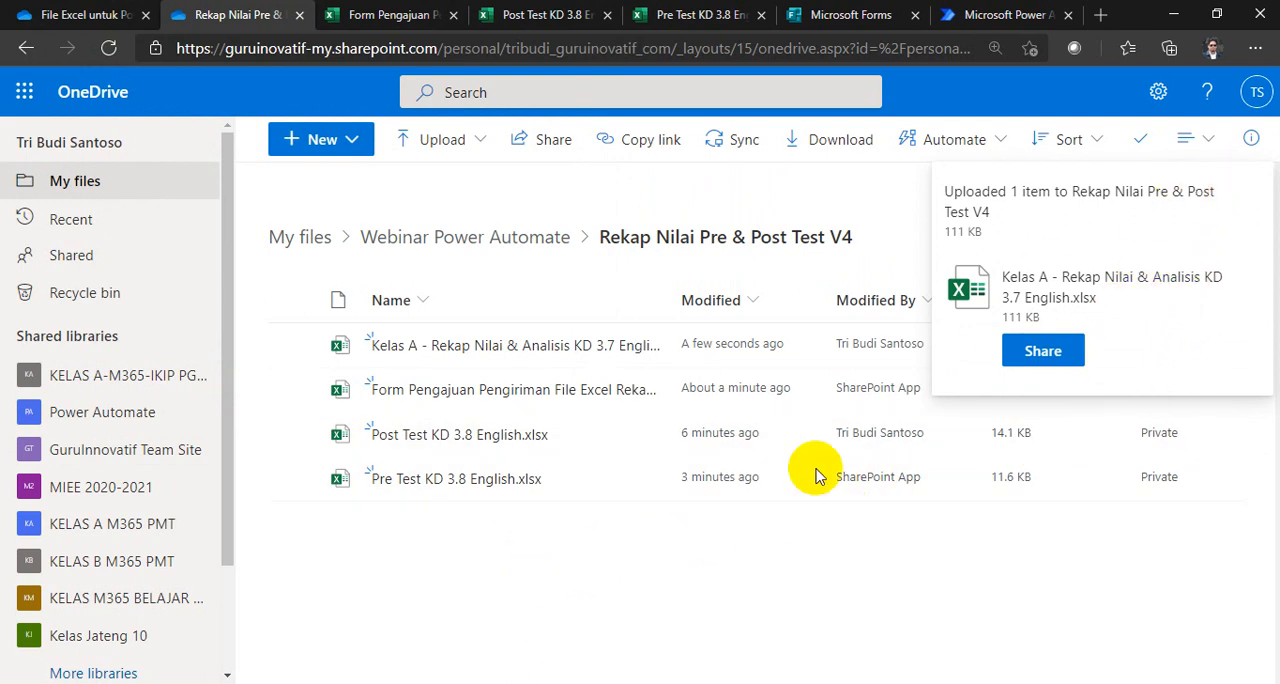
# Step: Rename the uploaded workbook as Kelas A - Rekap Nilai & Analisis KD 3.8 English, and widen the Name column to show full file names
pyautogui.moveTo(666, 303); pyautogui.dragTo(780, 300)
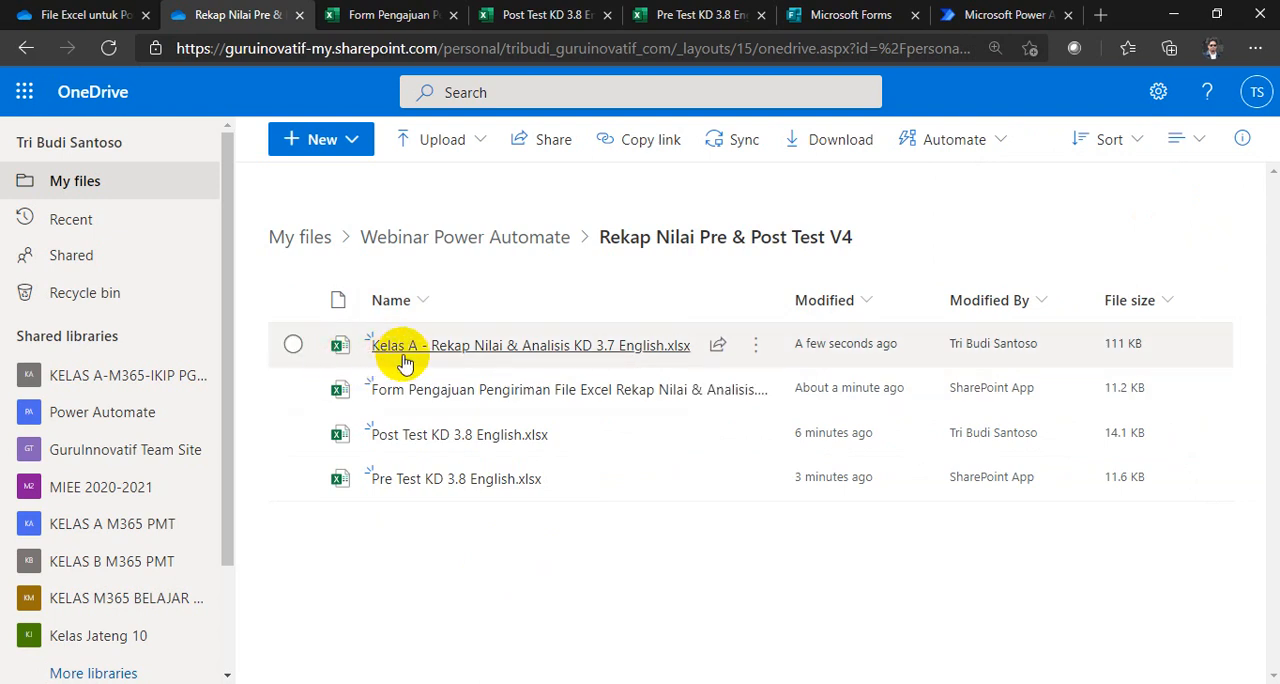
pyautogui.click(758, 347)
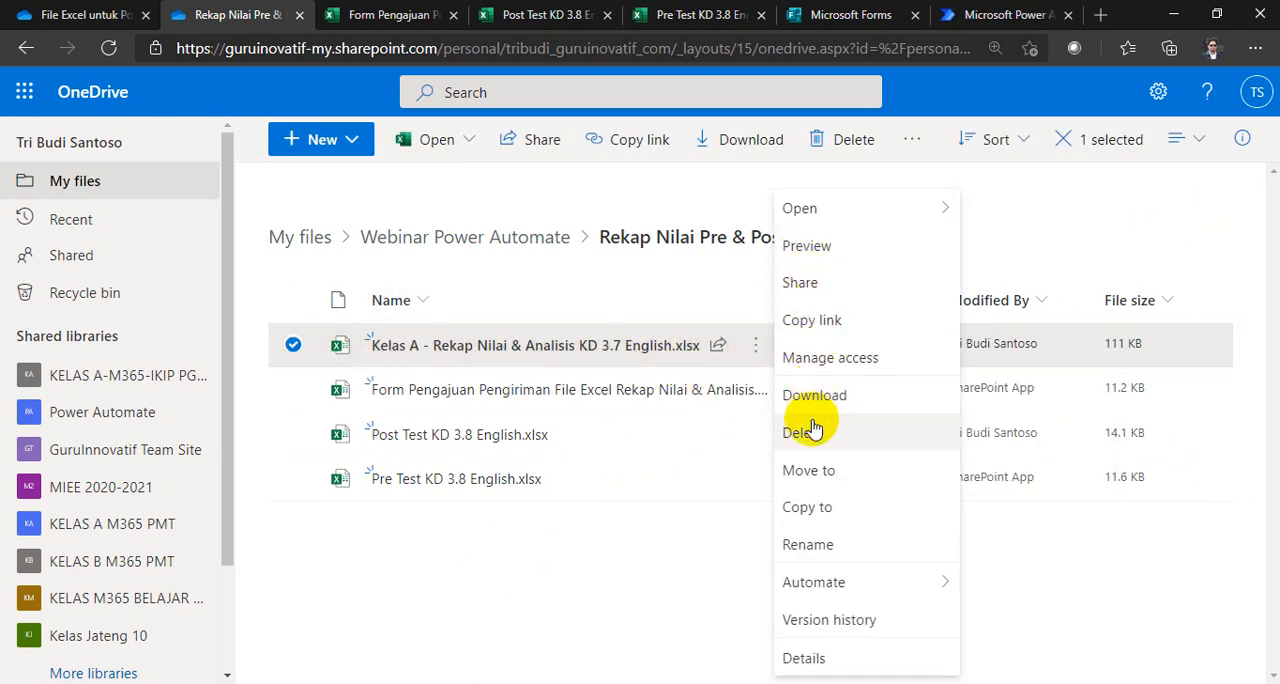
pyautogui.click(808, 544)
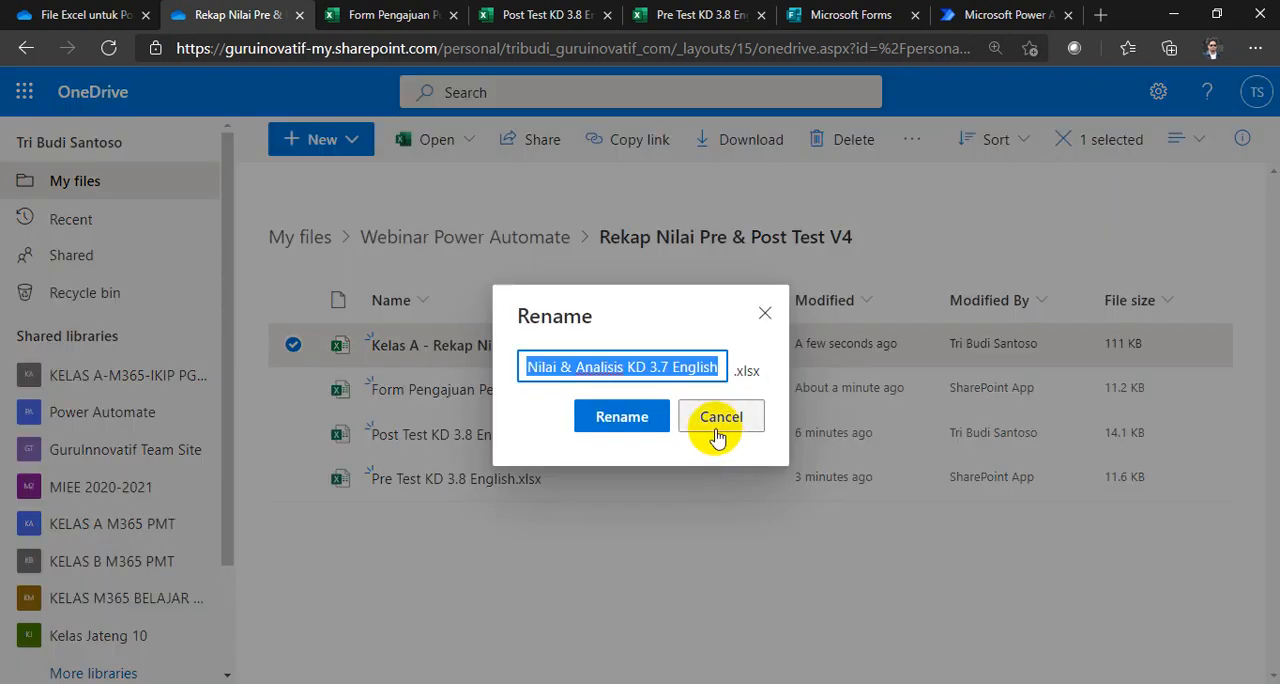
pyautogui.click(666, 367)
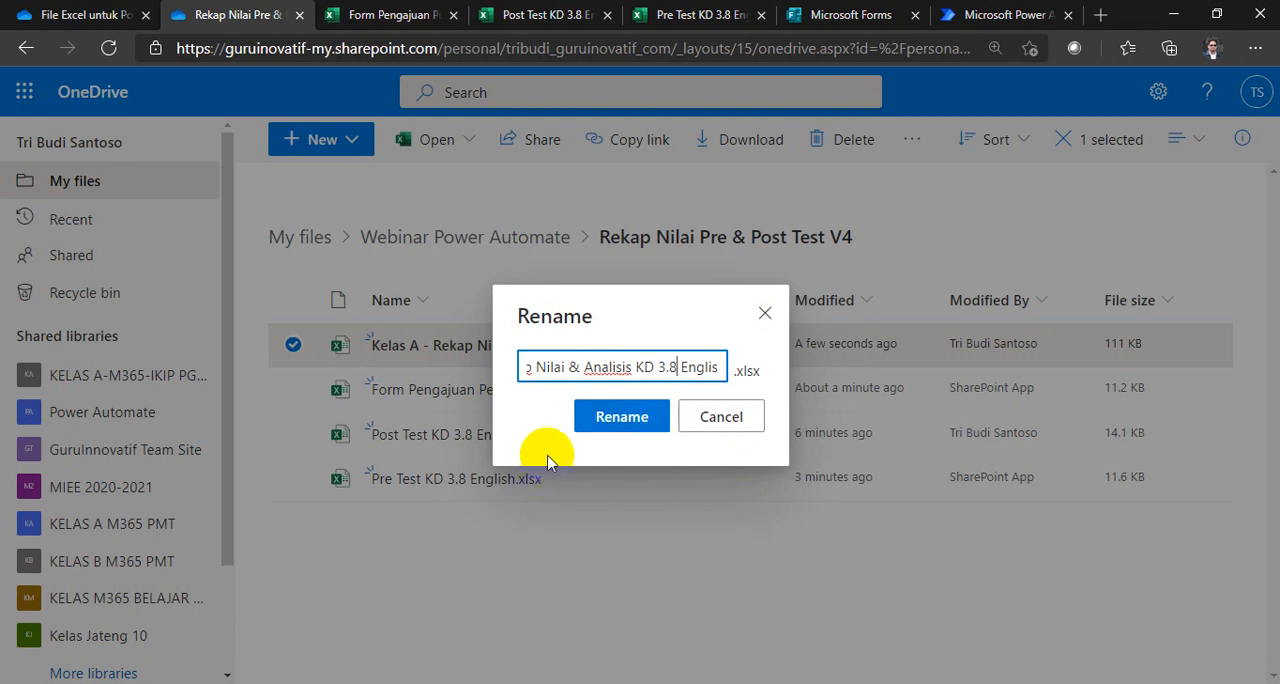
pyautogui.click(612, 418)
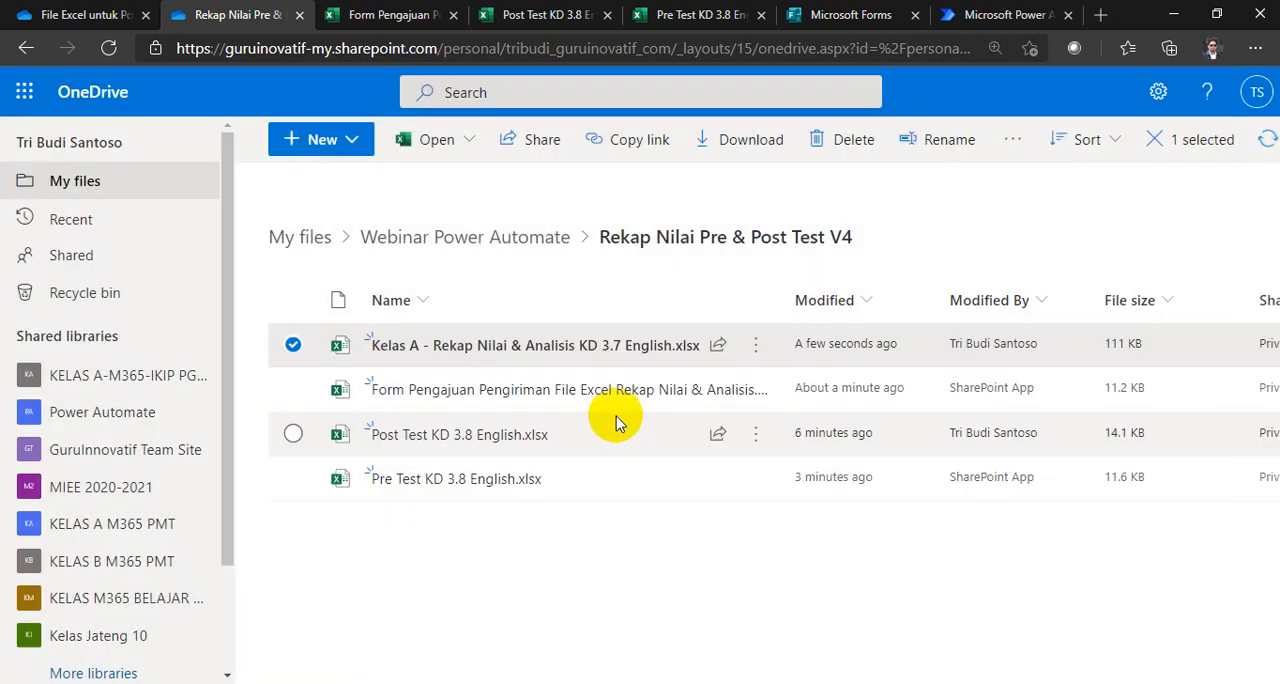
pyautogui.click(586, 598)
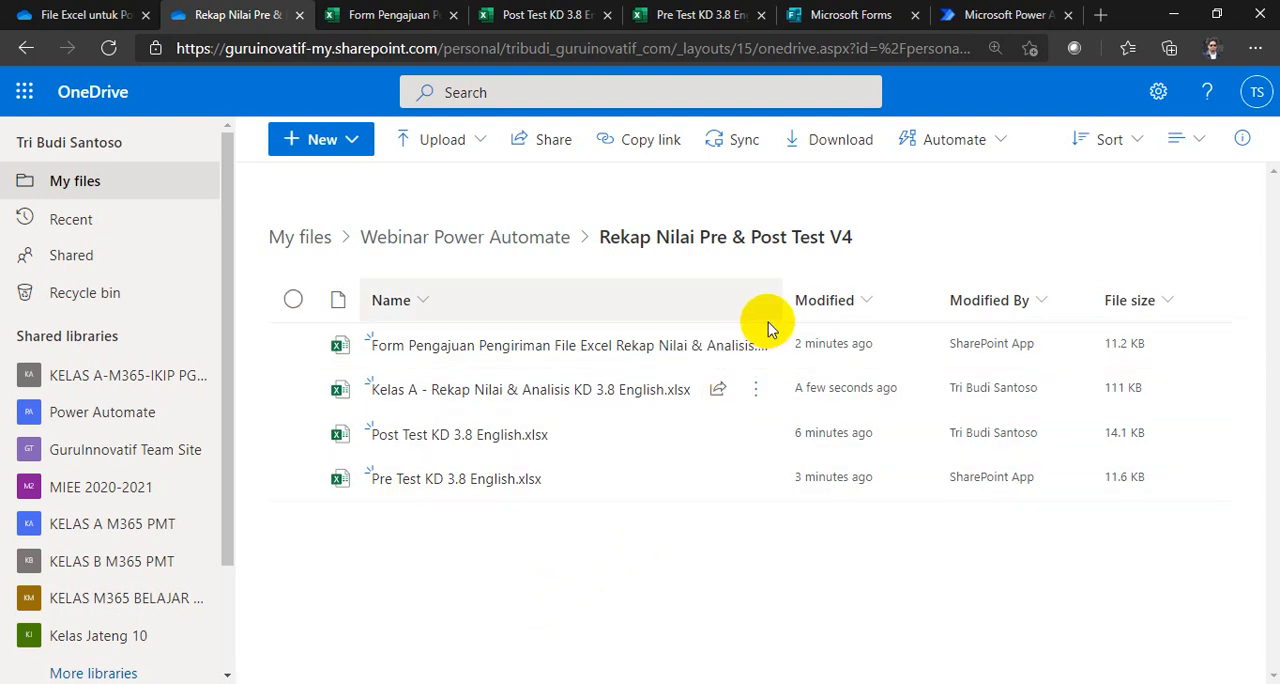
pyautogui.moveTo(778, 300); pyautogui.dragTo(896, 296)
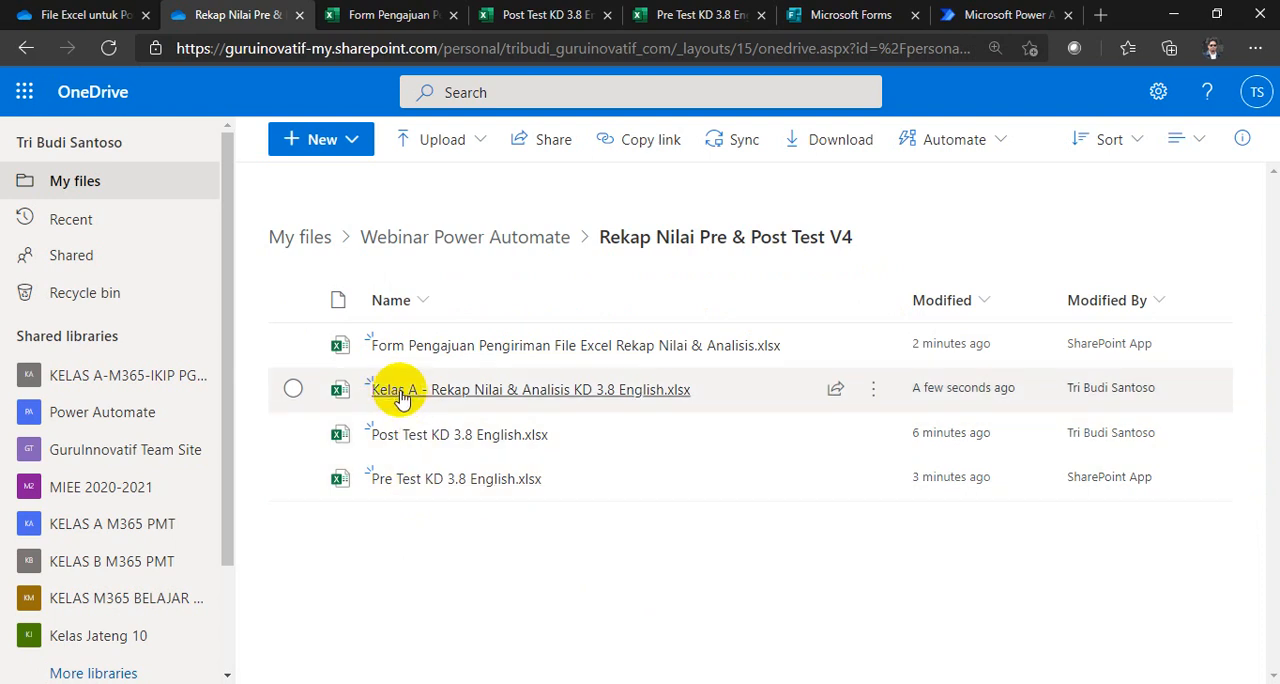
# Step: Check the "Aset yang dibutuhkan" slide in PowerPoint against the workbooks in the OneDrive folder
pyautogui.moveTo(425, 395)
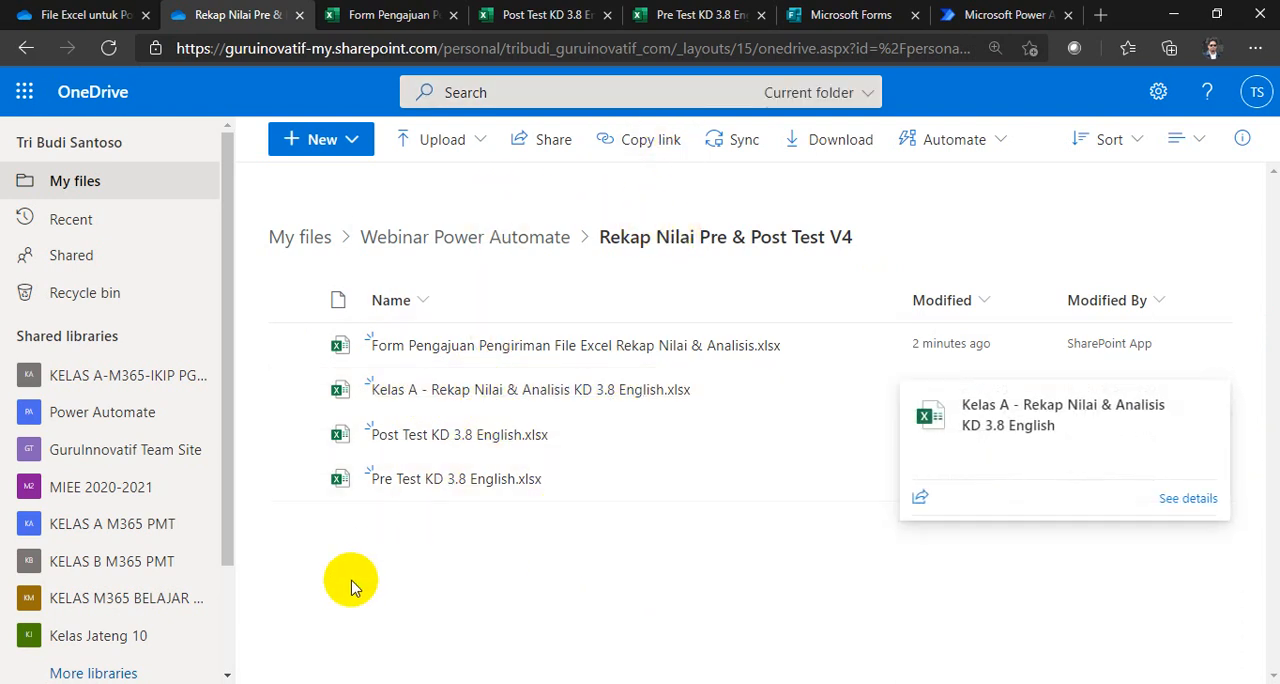
pyautogui.click(248, 683)
pyautogui.moveTo(401, 316); pyautogui.dragTo(429, 323)
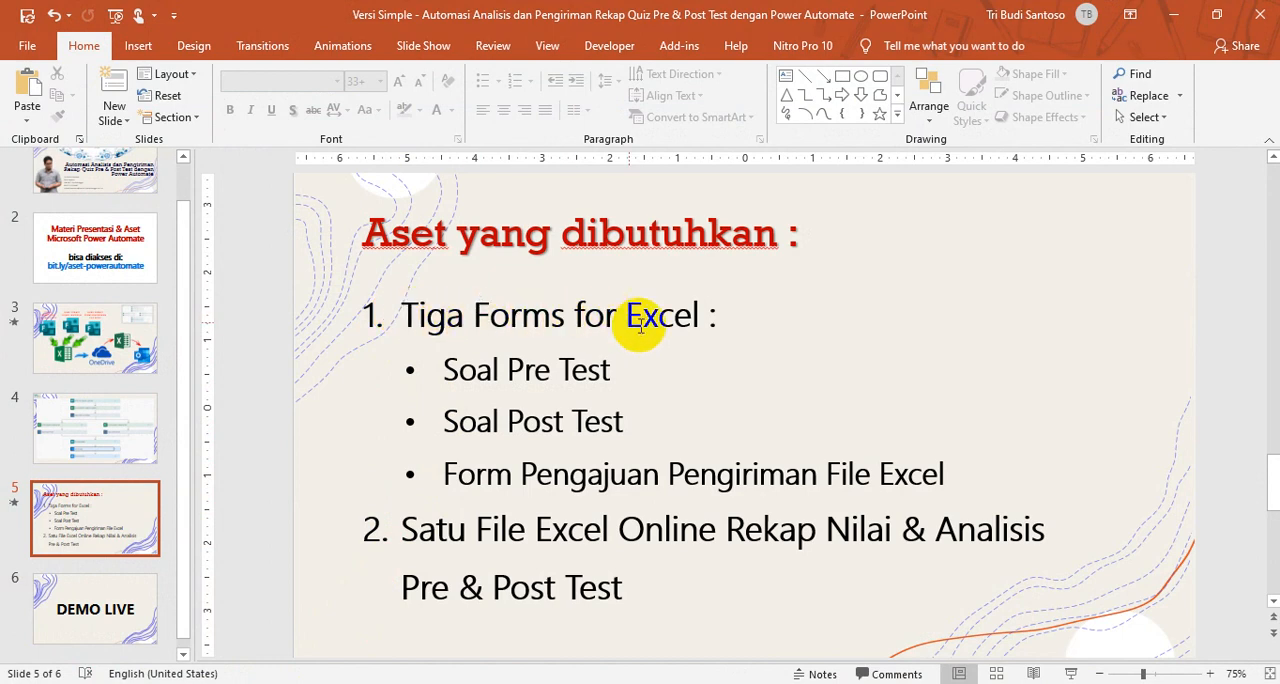
pyautogui.click(1171, 14)
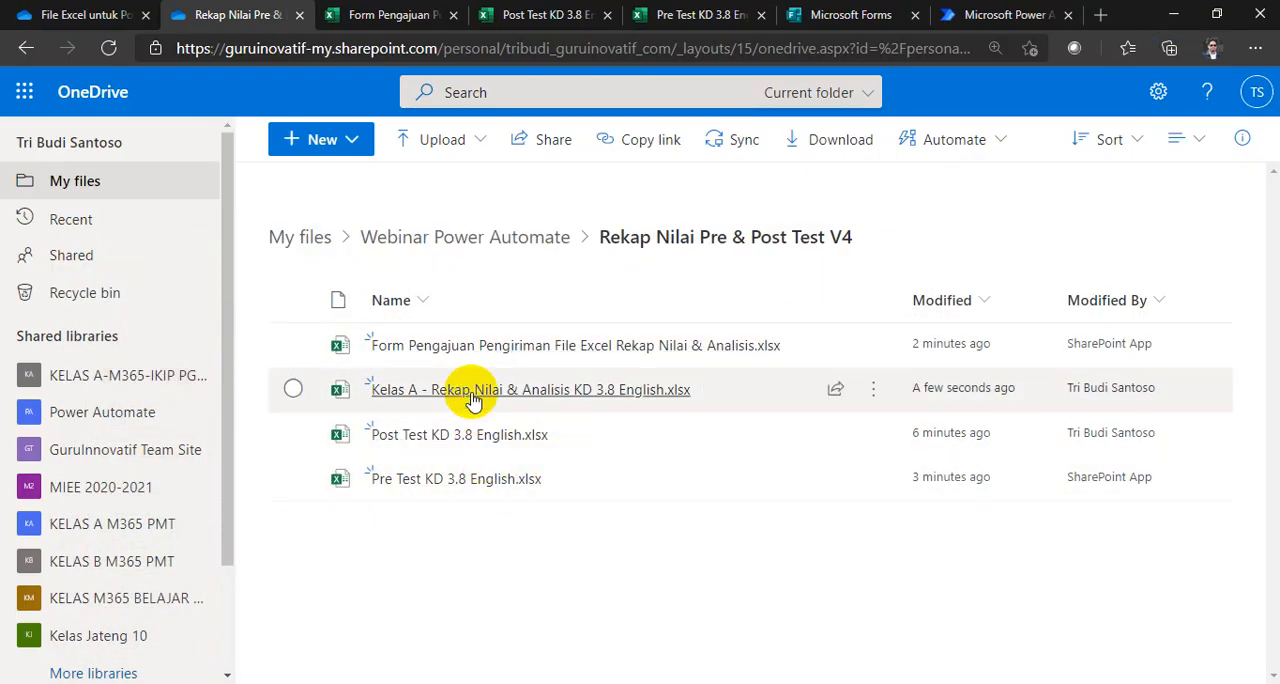
pyautogui.moveTo(467, 395)
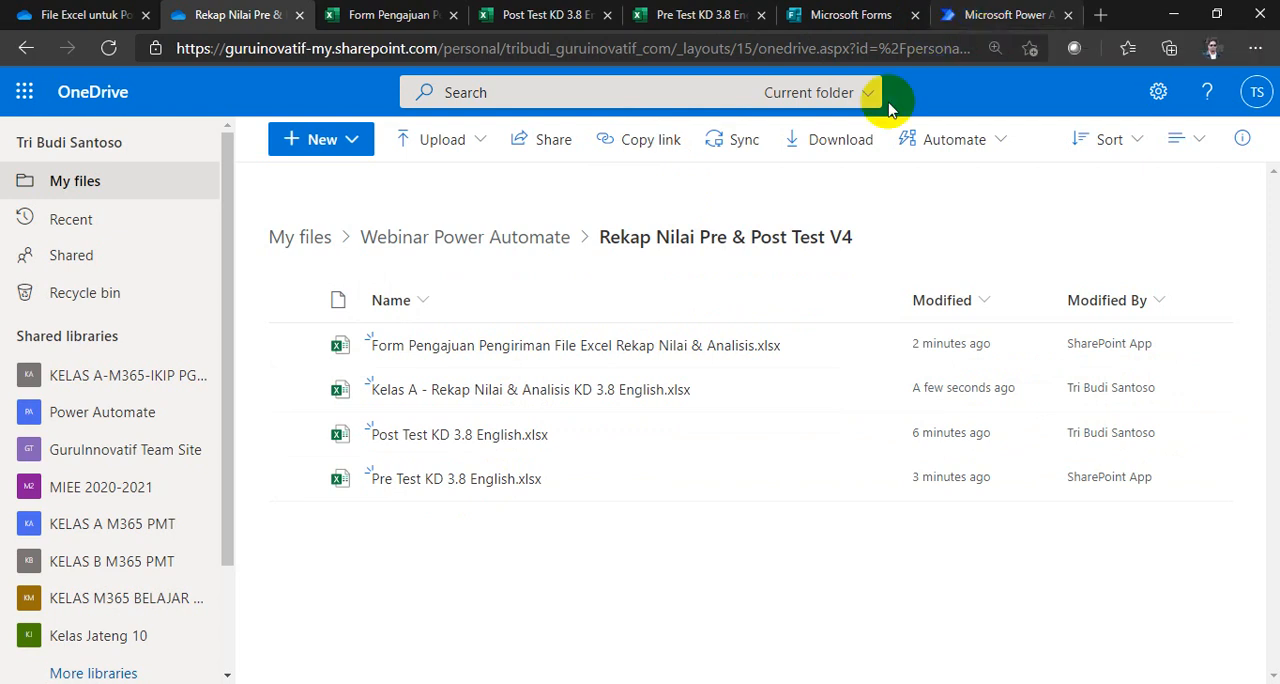
# Step: Switch to Power Automate and start building an automated cloud flow from blank
pyautogui.click(25, 92)
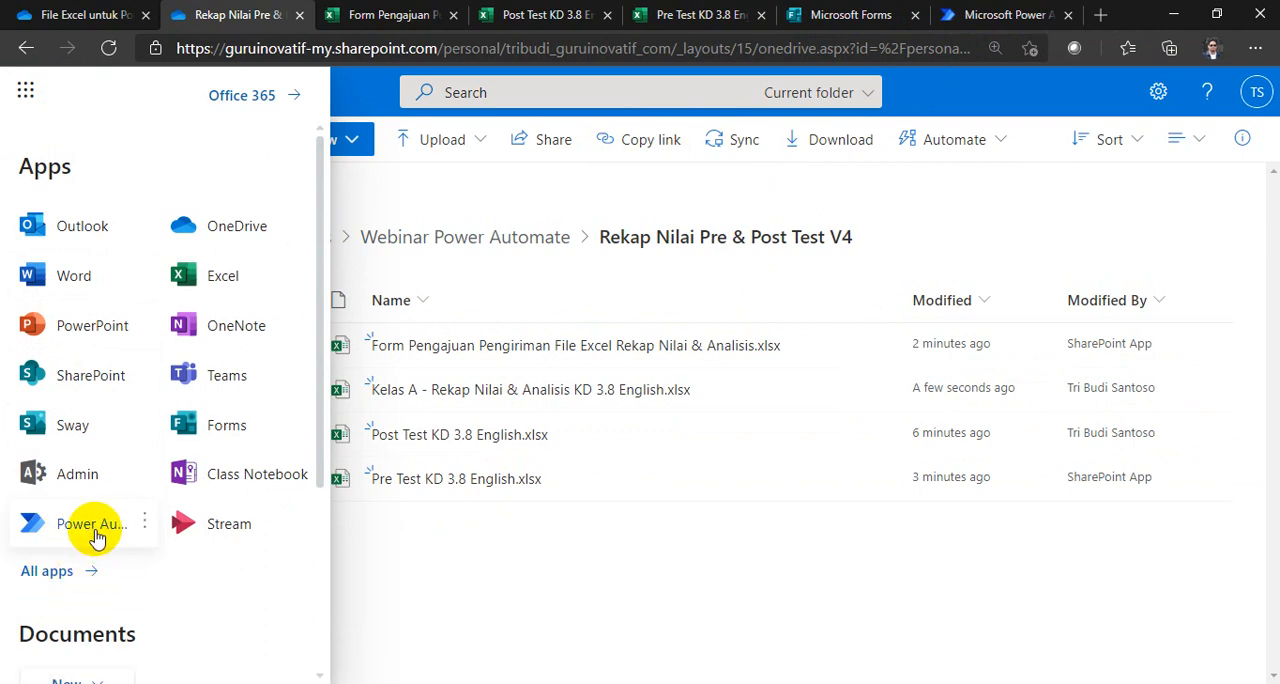
pyautogui.click(571, 543)
pyautogui.click(968, 14)
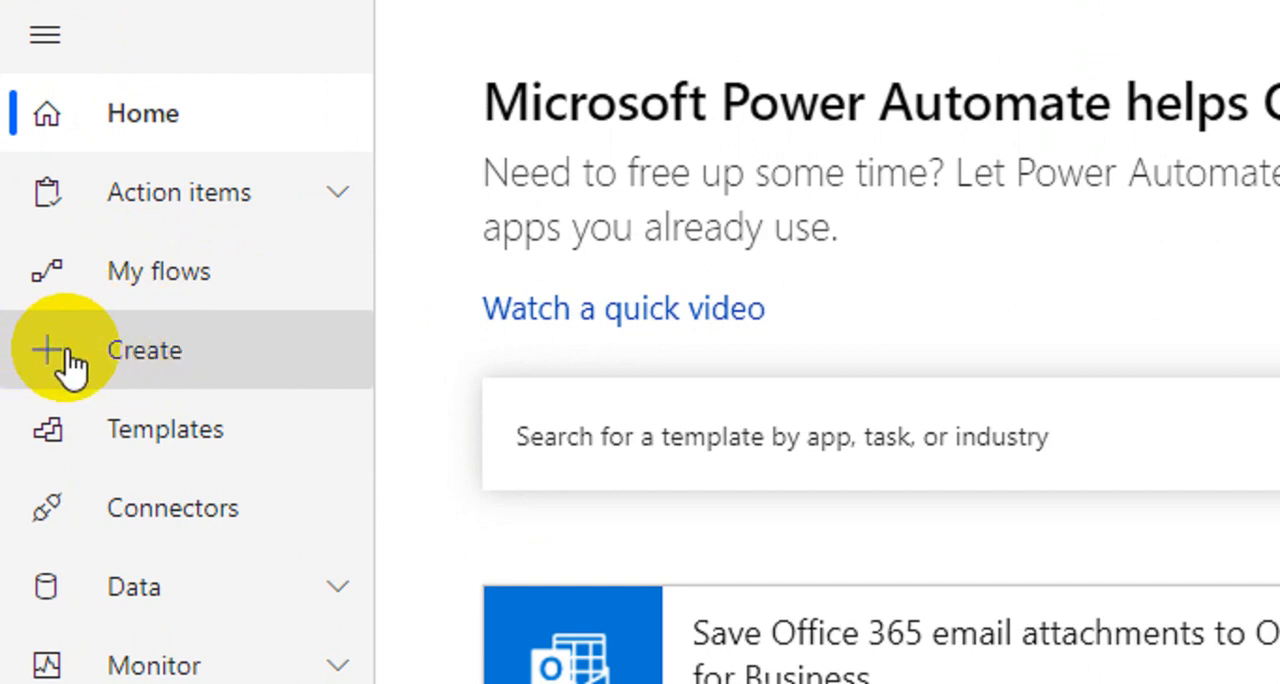
pyautogui.click(140, 369)
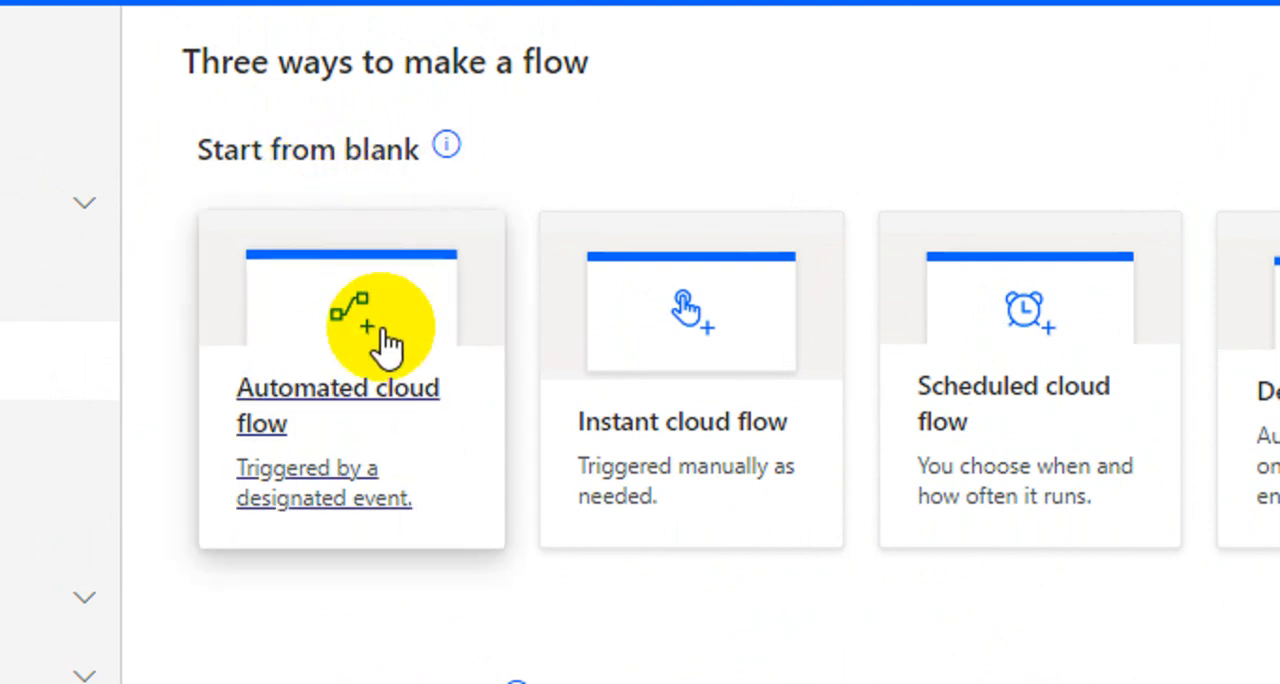
pyautogui.click(366, 405)
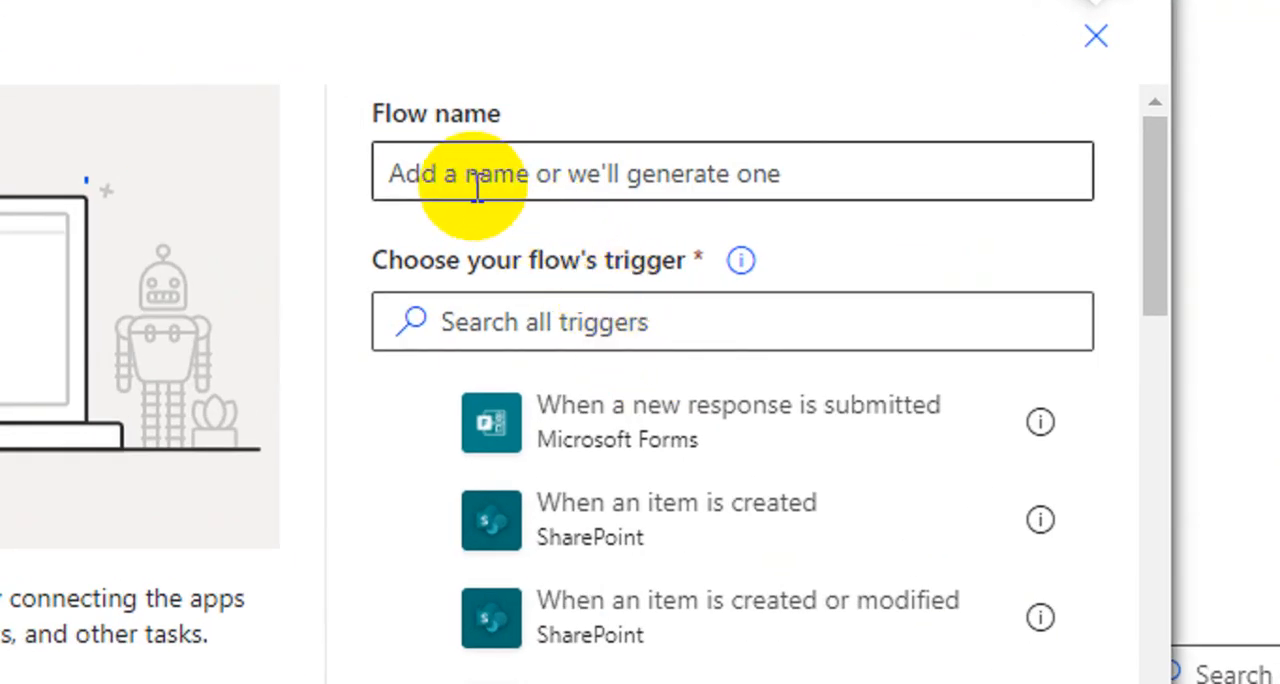
# Step: Create the flow "Automasi Rekap Nilai & Analisis Pre/Post Test" with the Microsoft Forms trigger "When a new response is submitted"
pyautogui.click(466, 176)
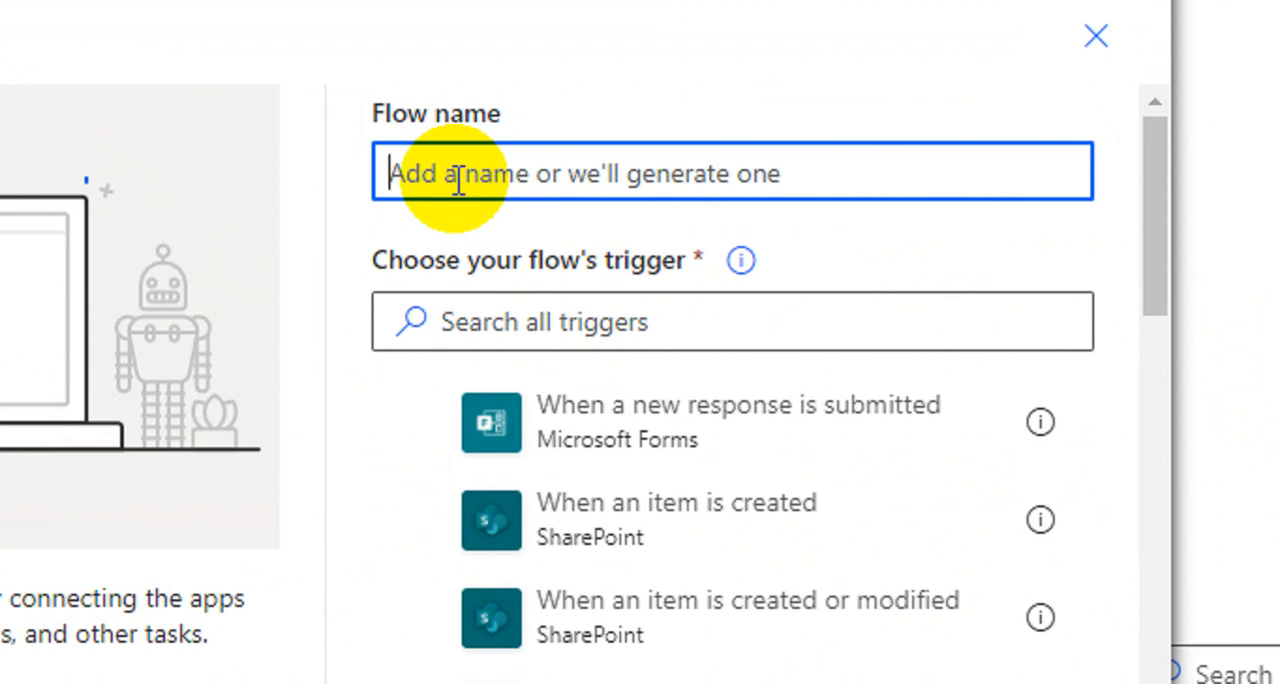
pyautogui.write('Aut')
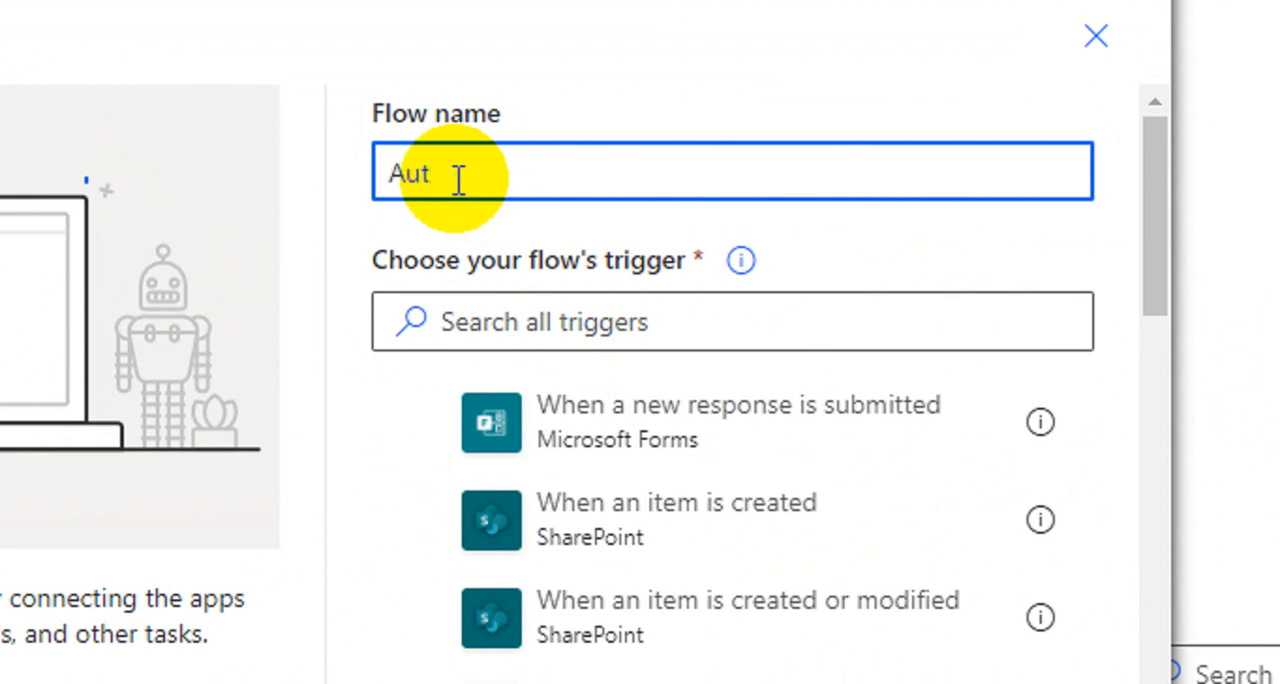
pyautogui.write('omasi Rekap')
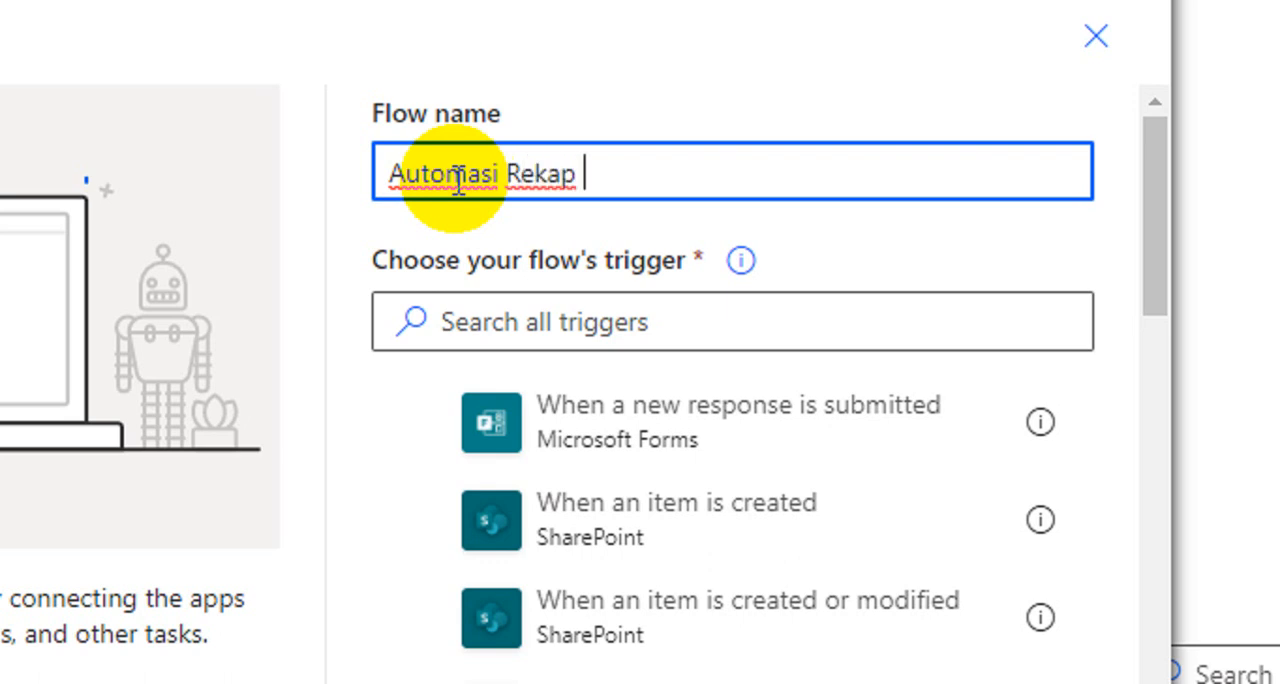
pyautogui.write(' Nilai')
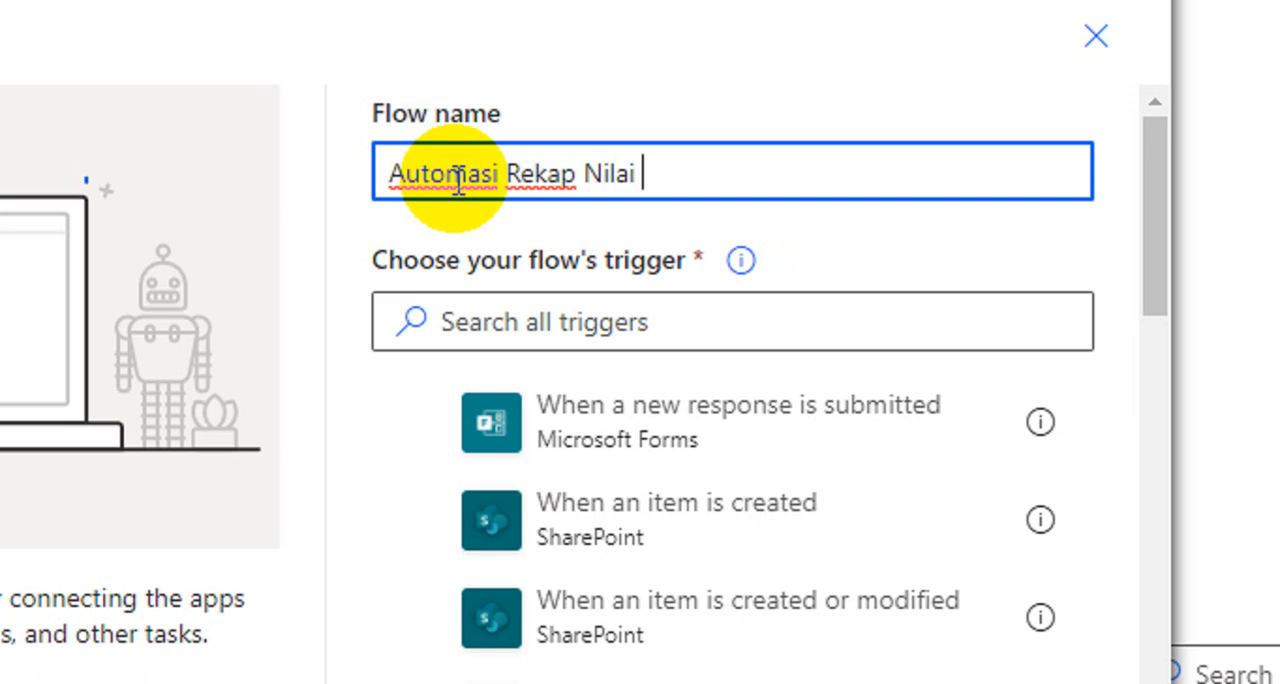
pyautogui.write(' & Analisis Pre/Post Test')
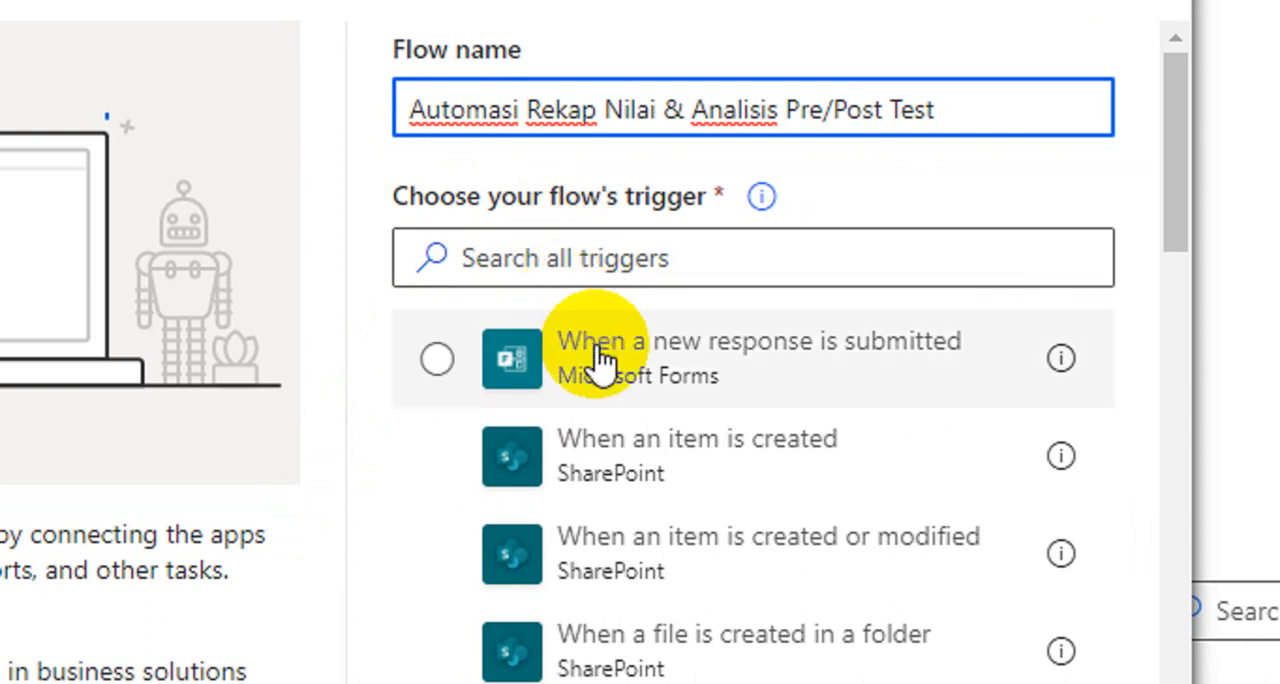
pyautogui.click(645, 392)
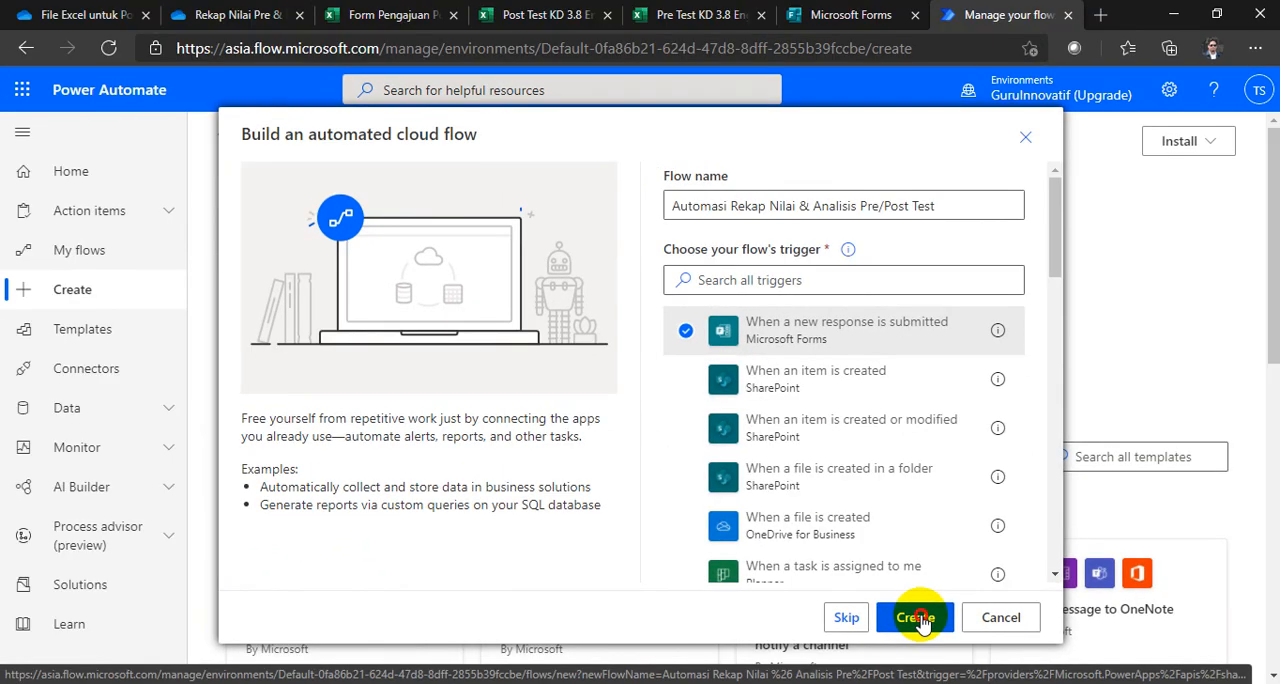
pyautogui.click(918, 620)
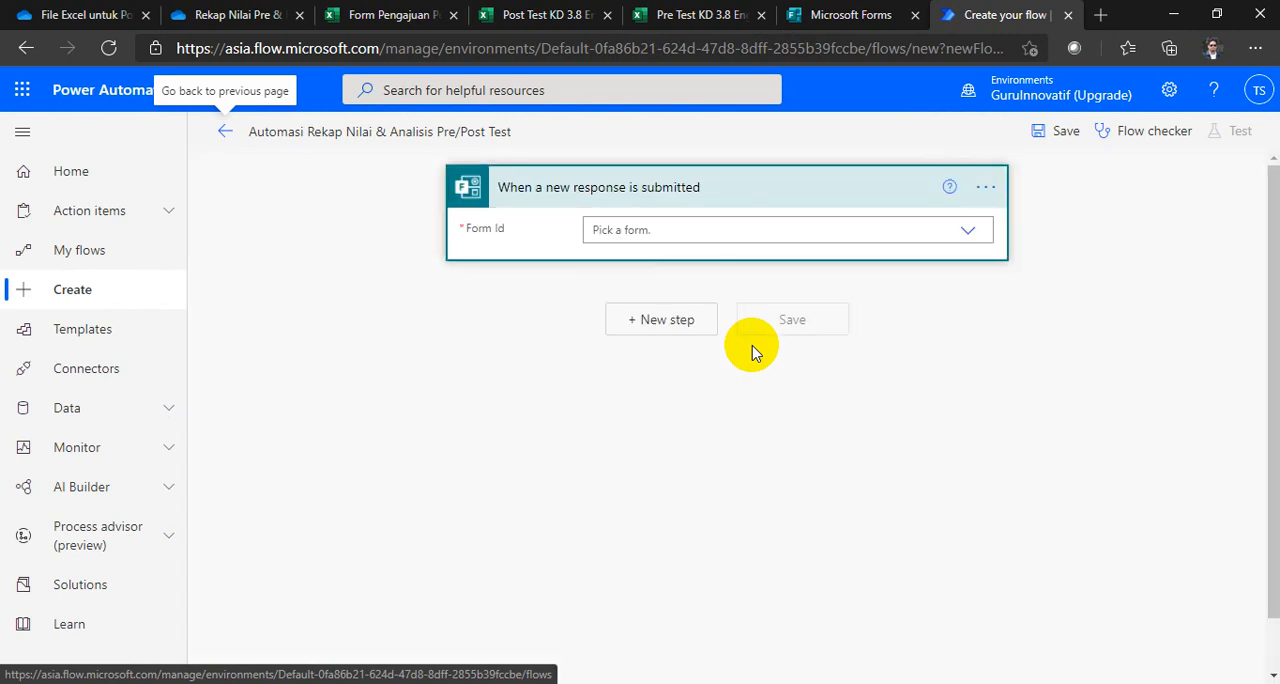
# Step: Collapse the side navigation and look through the trigger's Form Id choices for the Excel recap file request form
pyautogui.click(22, 133)
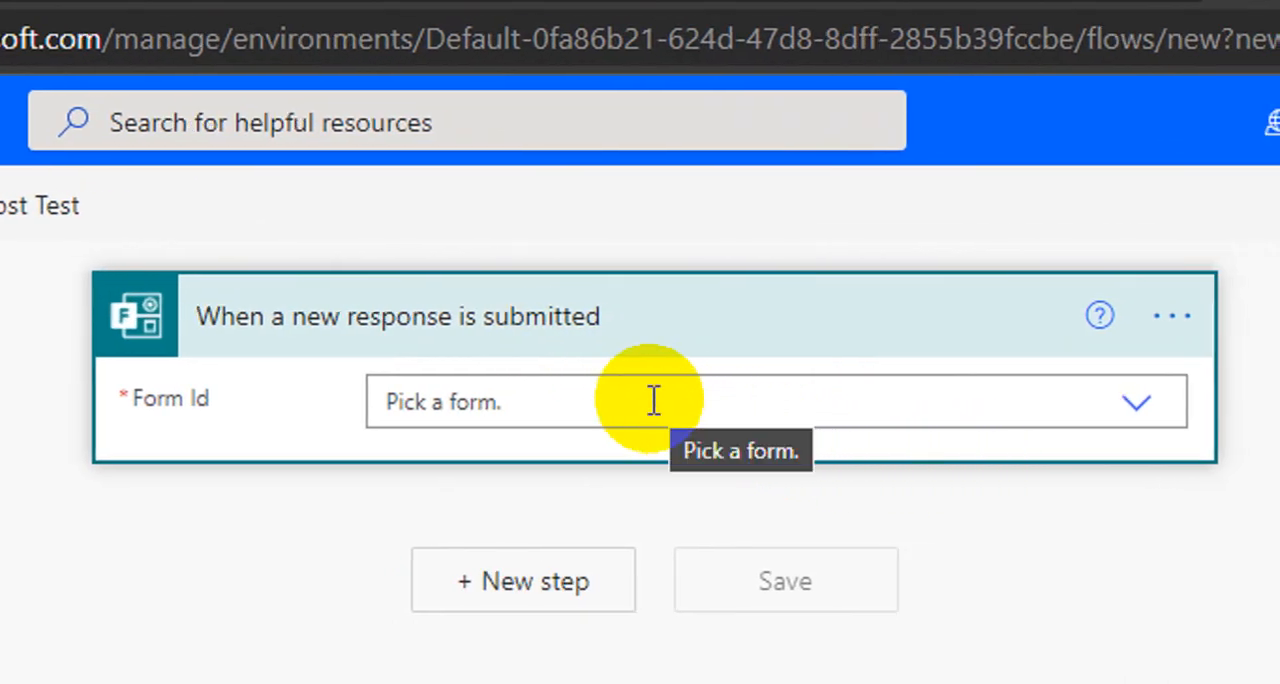
pyautogui.click(603, 404)
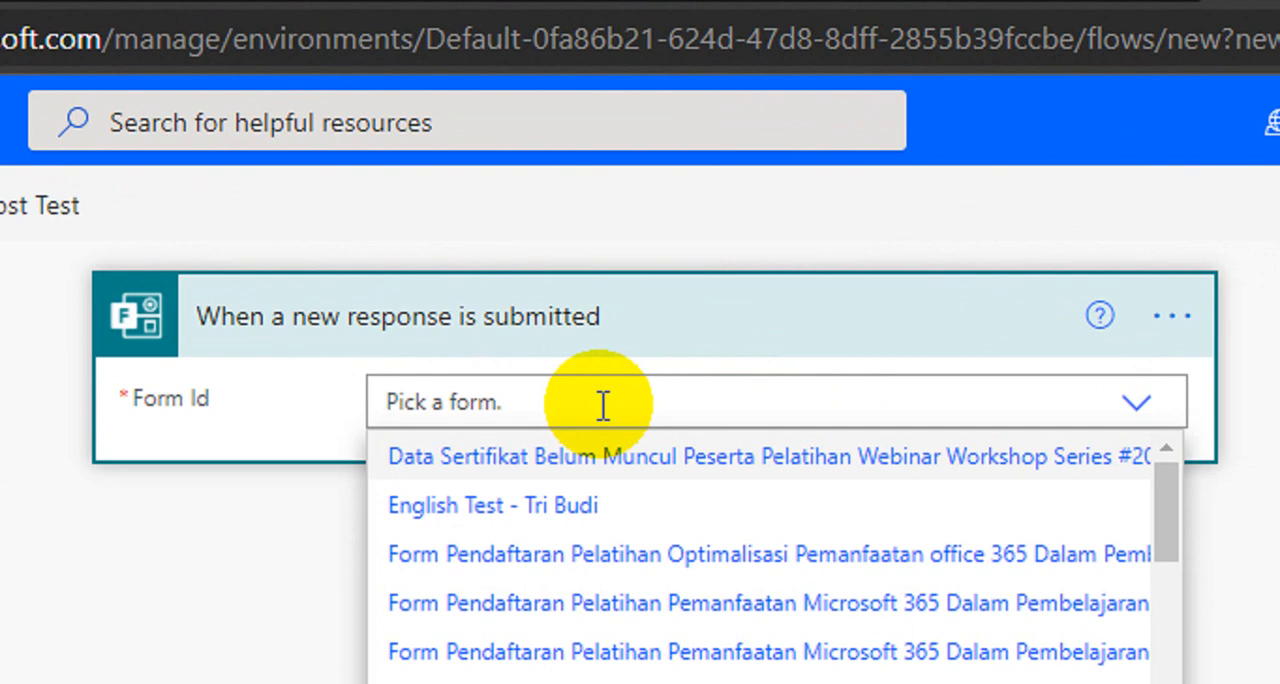
pyautogui.scroll(-3, 606, 466)
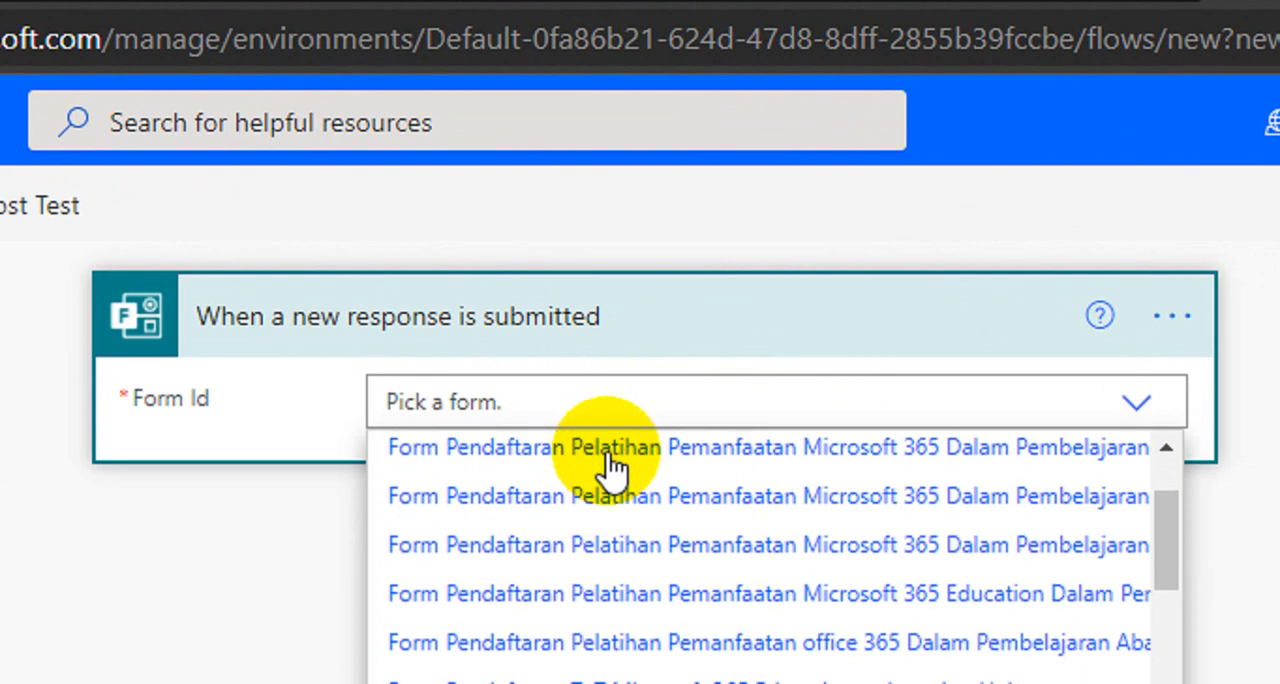
pyautogui.scroll(-1, 612, 455)
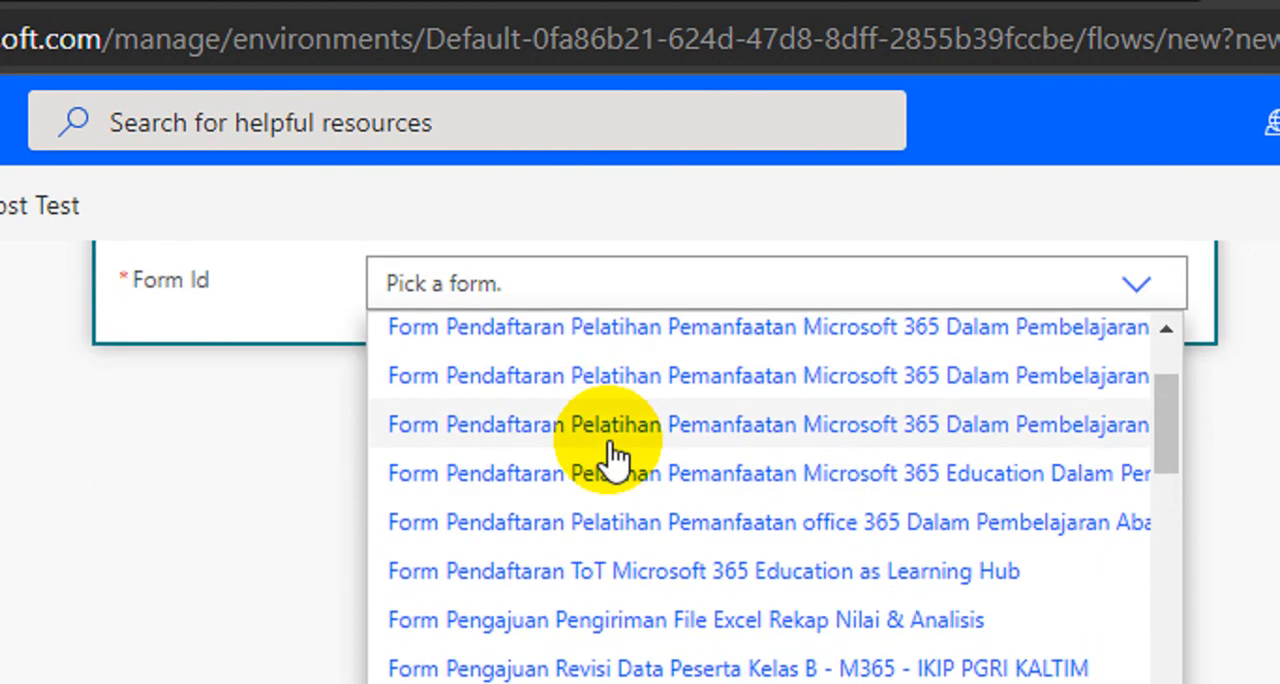
pyautogui.scroll(1, 612, 455)
pyautogui.scroll(-5, 600, 460)
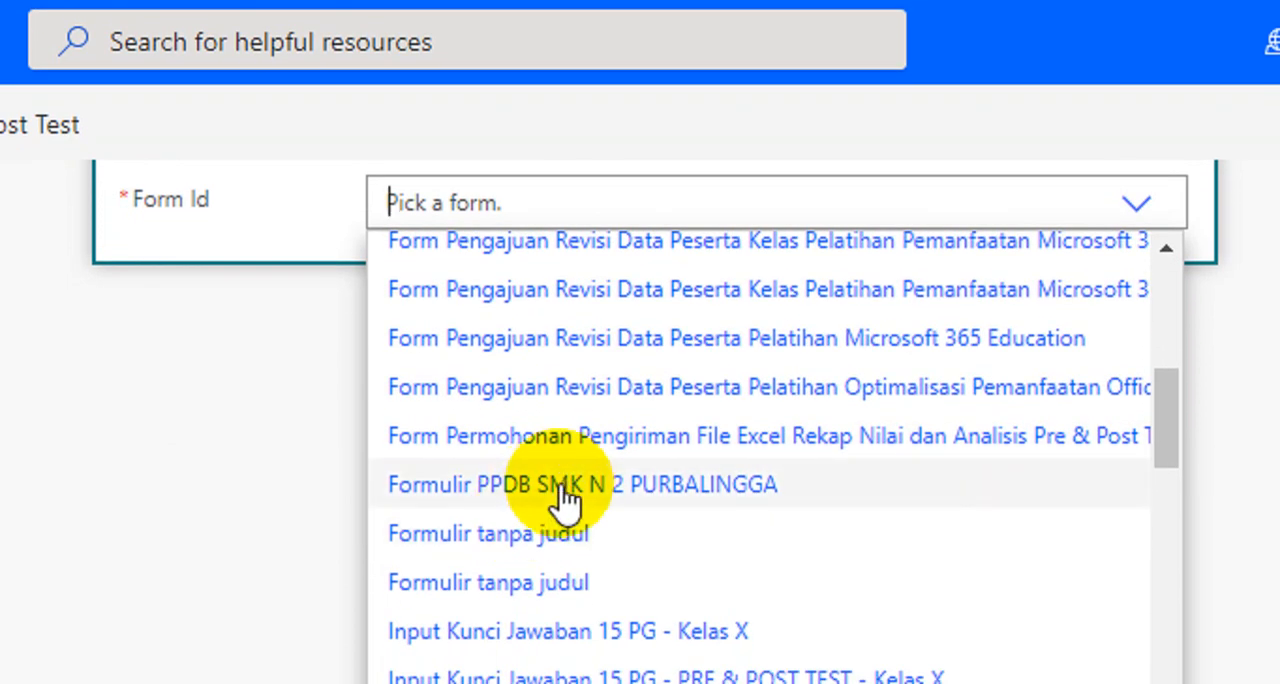
pyautogui.scroll(-2, 569, 491)
pyautogui.scroll(2, 568, 490)
pyautogui.scroll(1, 568, 490)
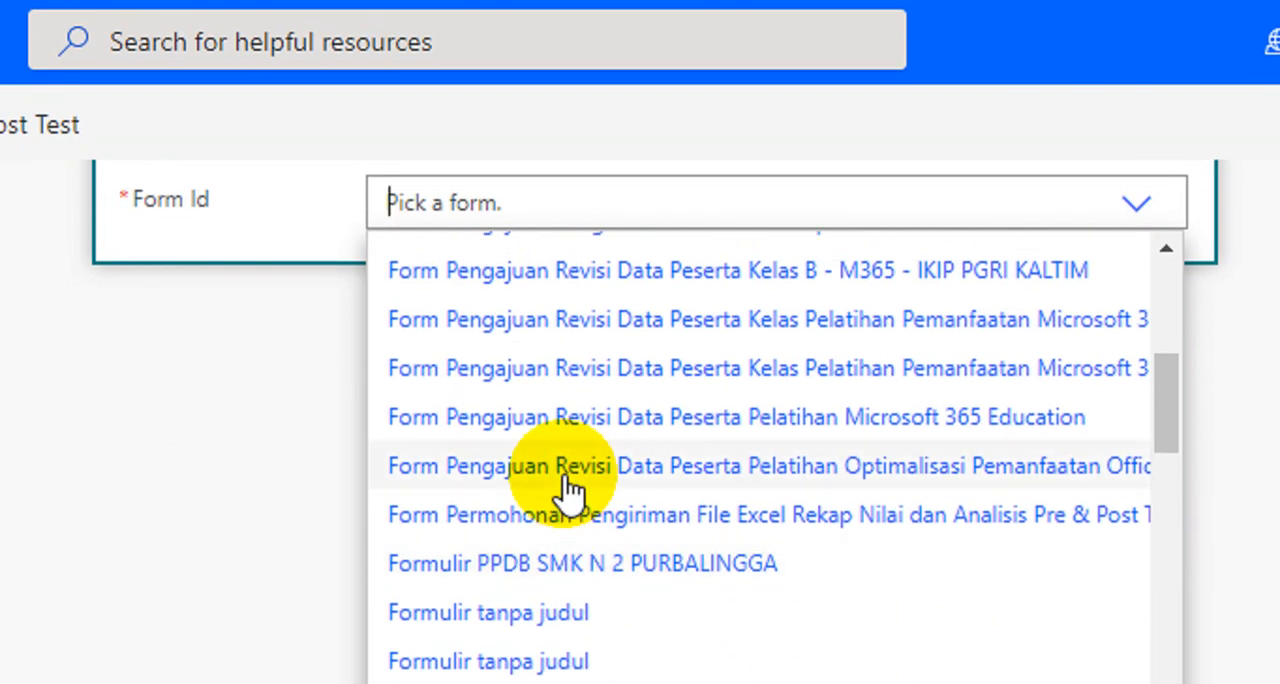
pyautogui.scroll(3, 568, 490)
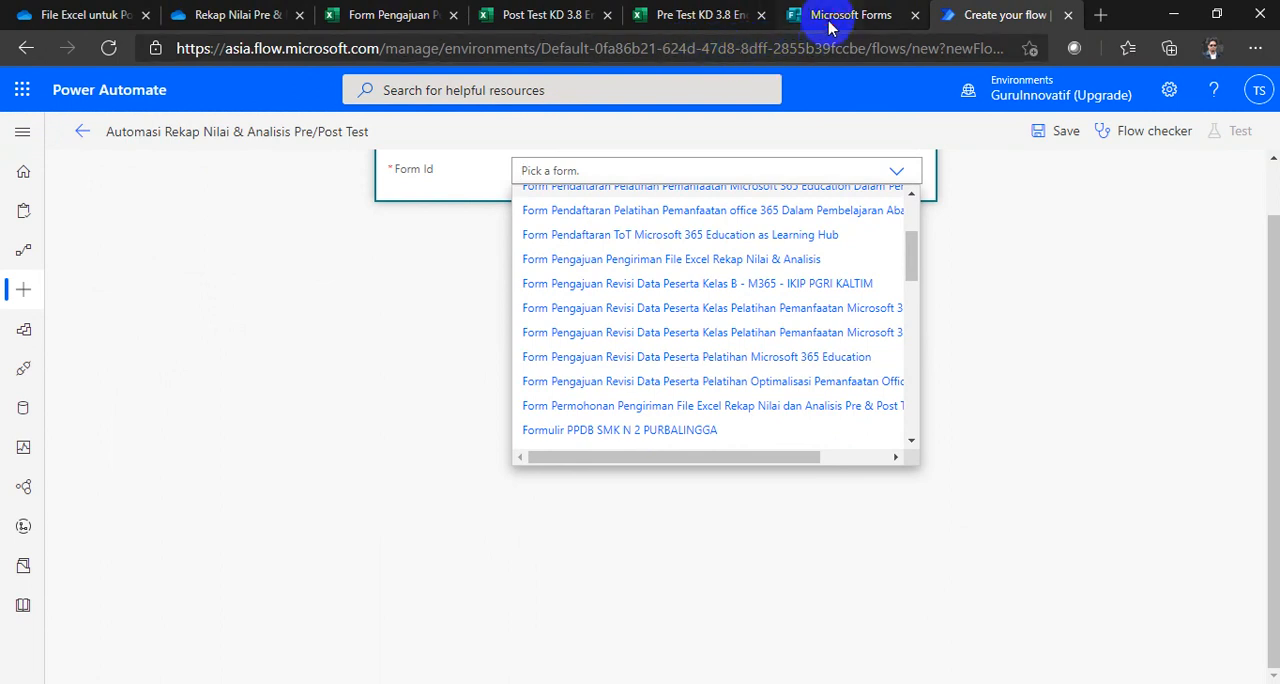
# Step: Switch to Microsoft Forms, refresh the form list and open "Form Pengajuan Pengiriman File Excel Rekap Nilai & Analisis" to check its title
pyautogui.click(893, 16)
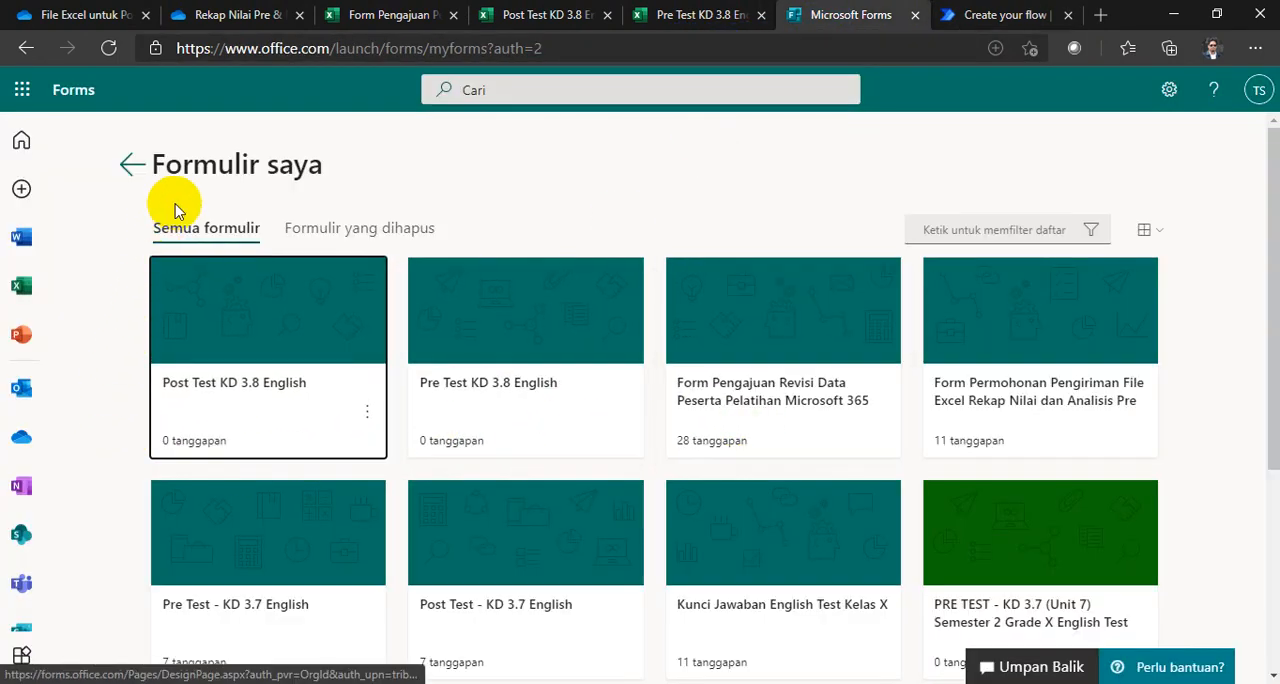
pyautogui.click(350, 15)
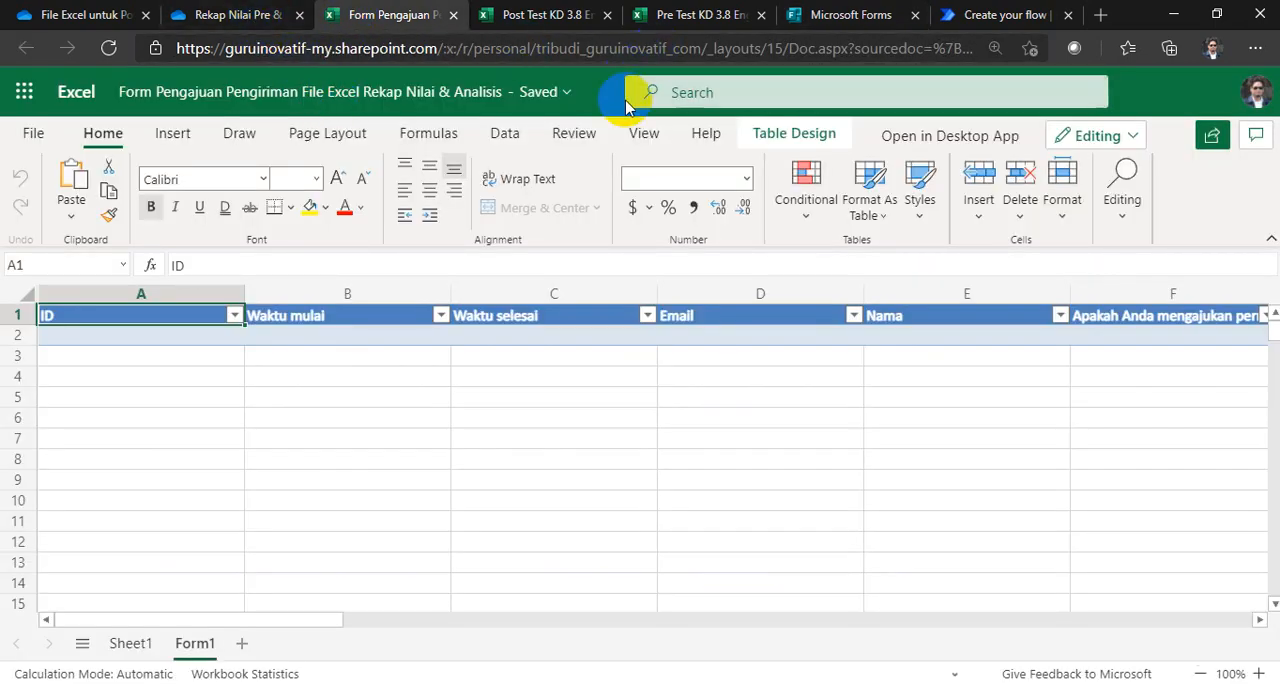
pyautogui.click(830, 18)
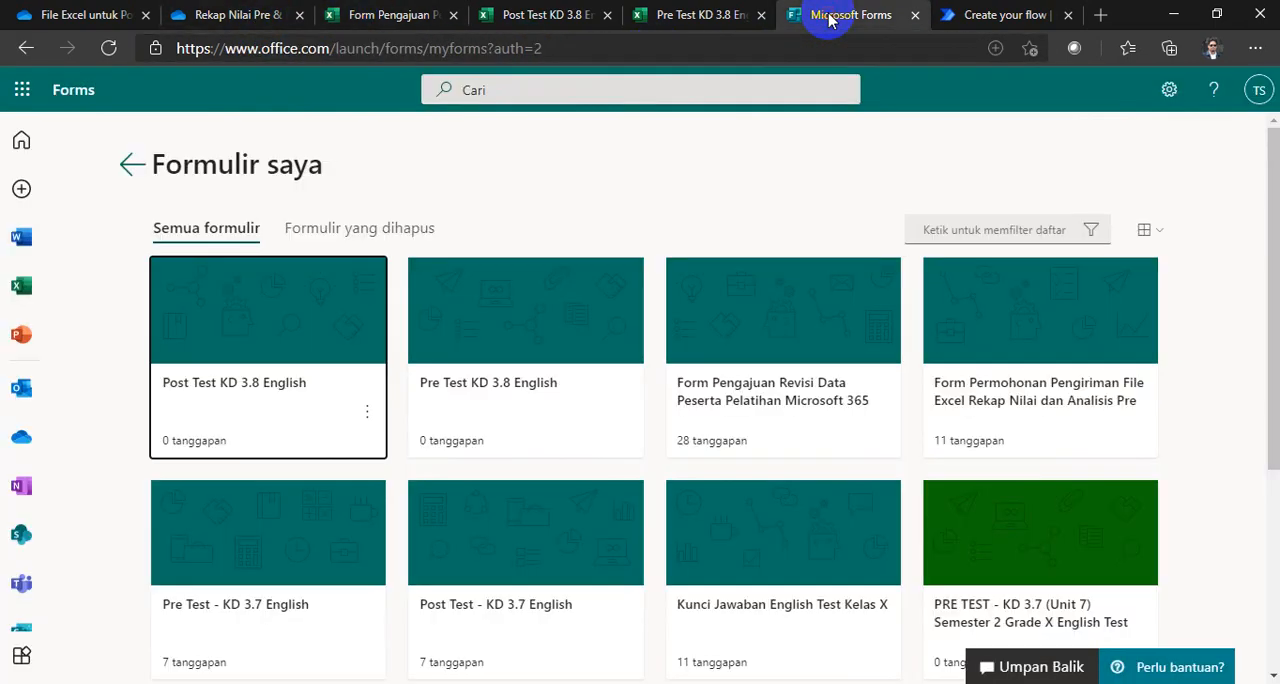
pyautogui.scroll(-3, 531, 420)
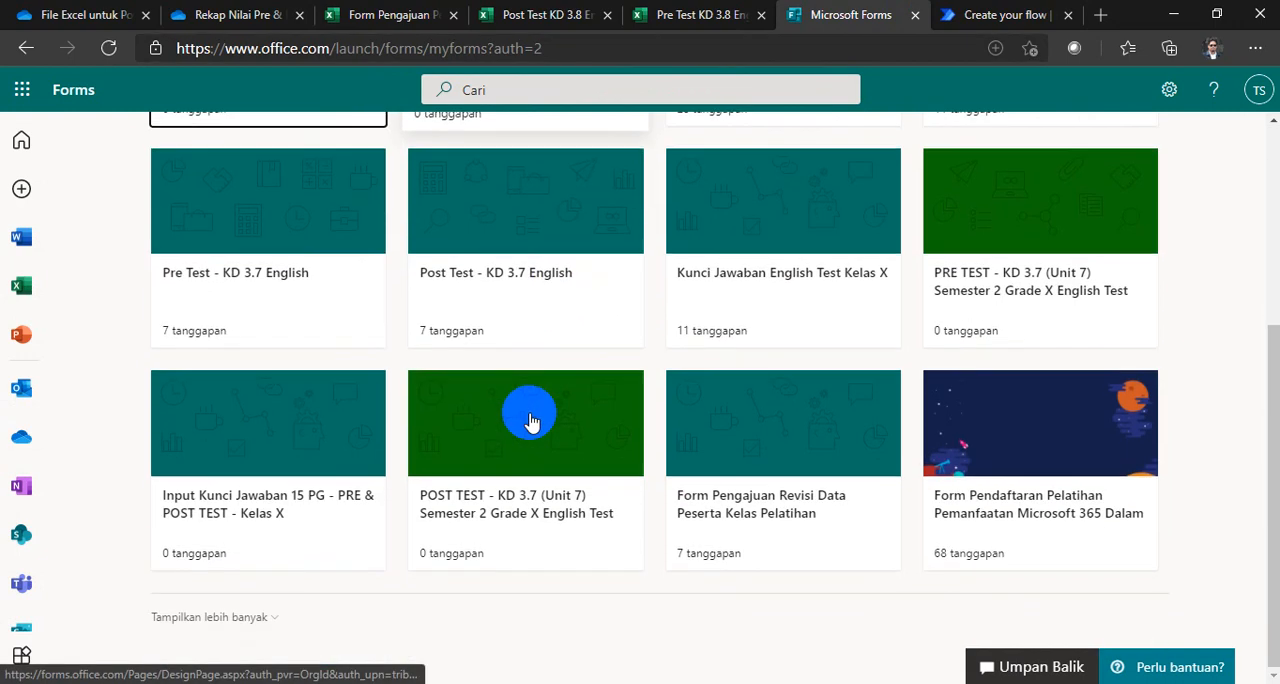
pyautogui.scroll(3, 531, 420)
pyautogui.click(108, 48)
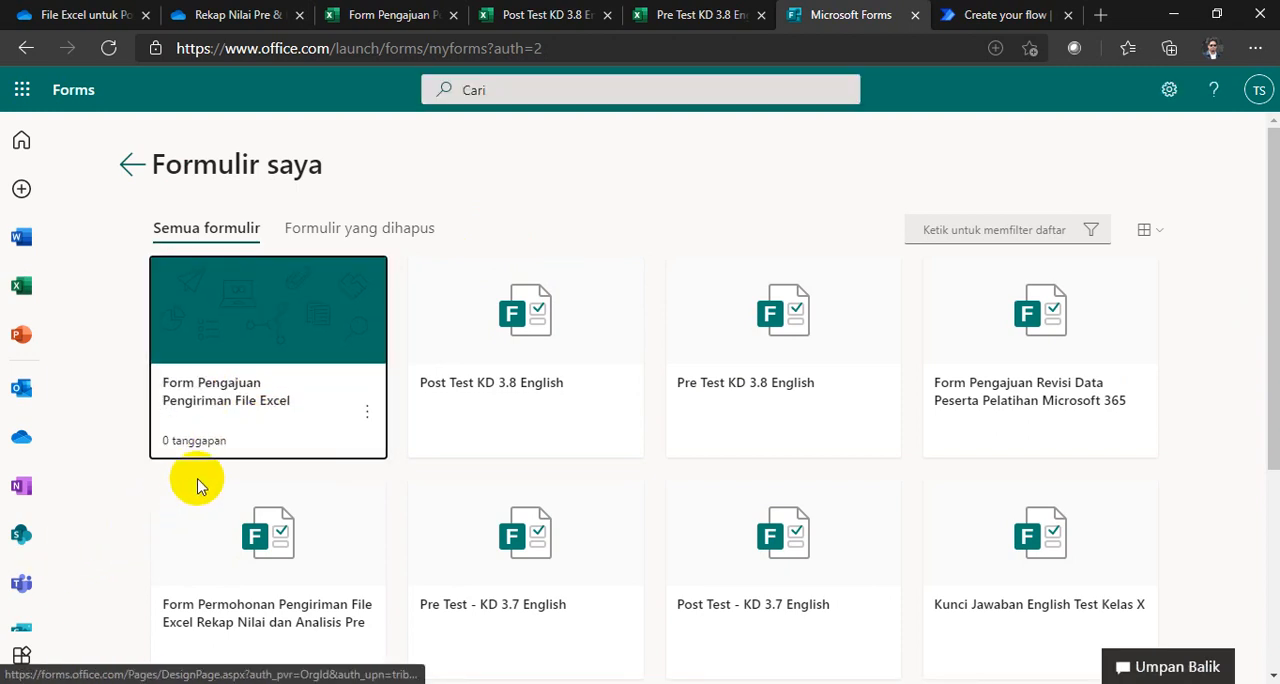
pyautogui.click(237, 408)
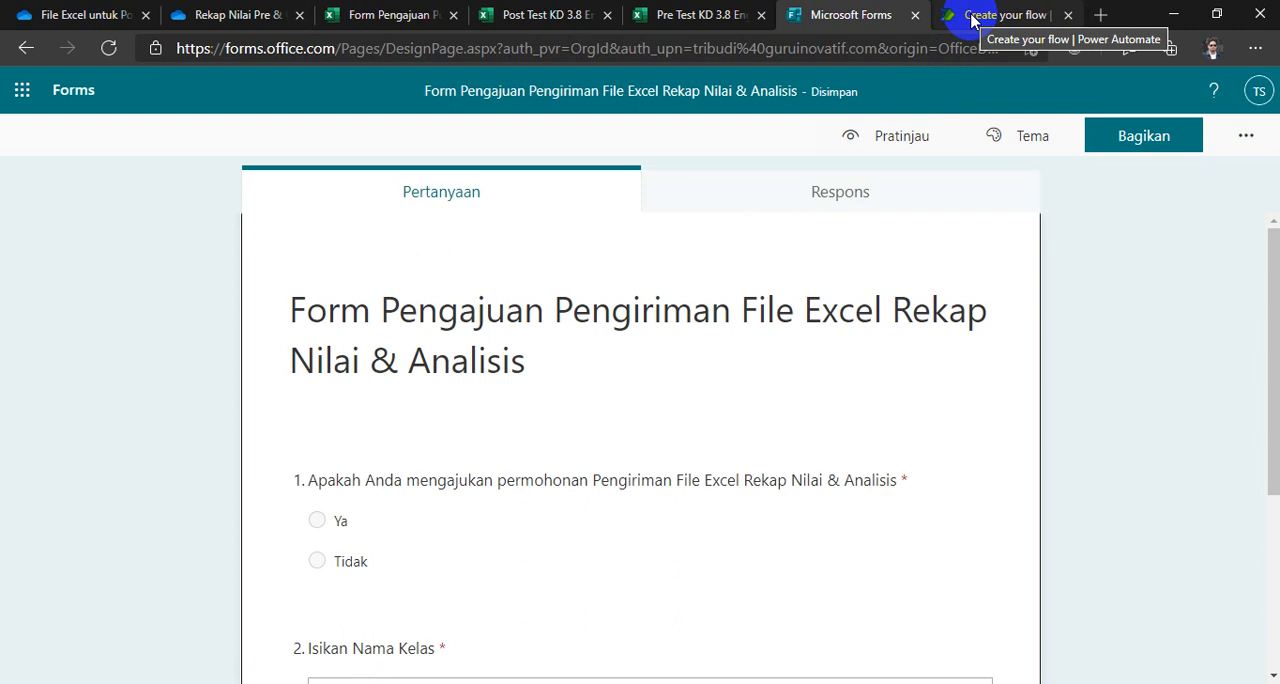
# Step: Set the Power Automate trigger's Form Id to "Form Pengajuan Pengiriman File Excel Rekap Nilai & Analisis" and review that form's questions in Microsoft Forms
pyautogui.click(972, 20)
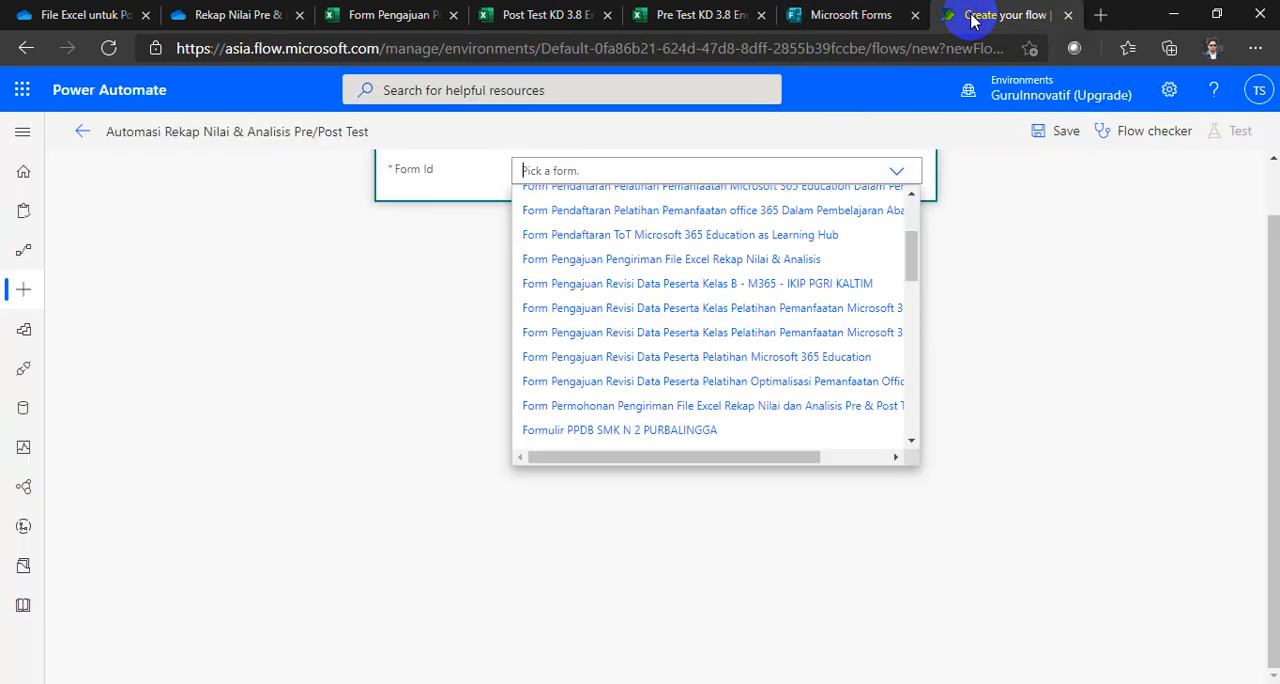
pyautogui.click(593, 262)
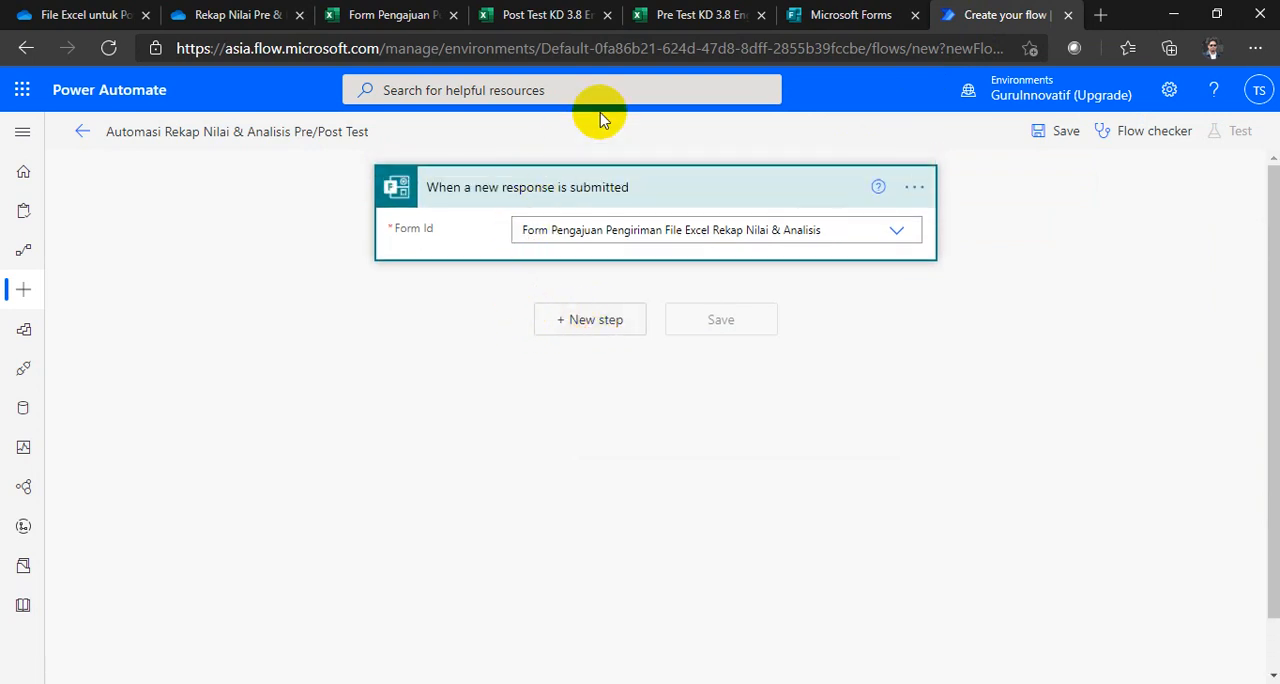
pyautogui.click(834, 22)
pyautogui.scroll(-3, 508, 420)
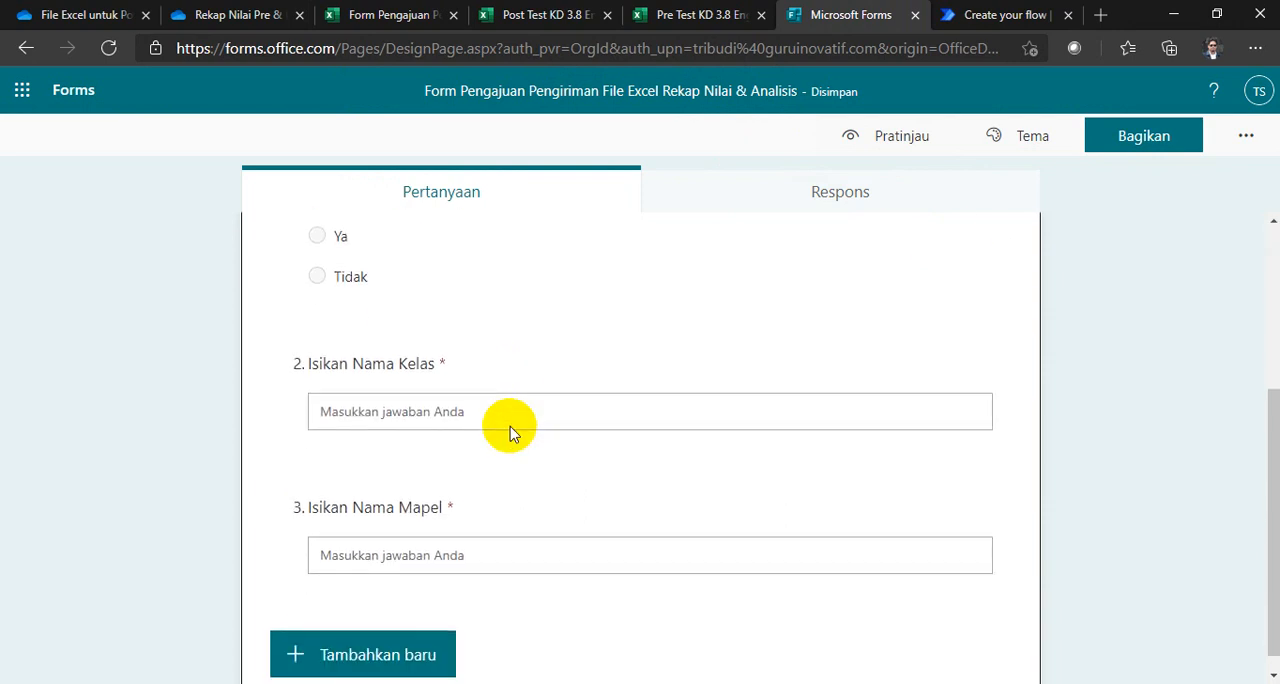
pyautogui.scroll(3, 508, 430)
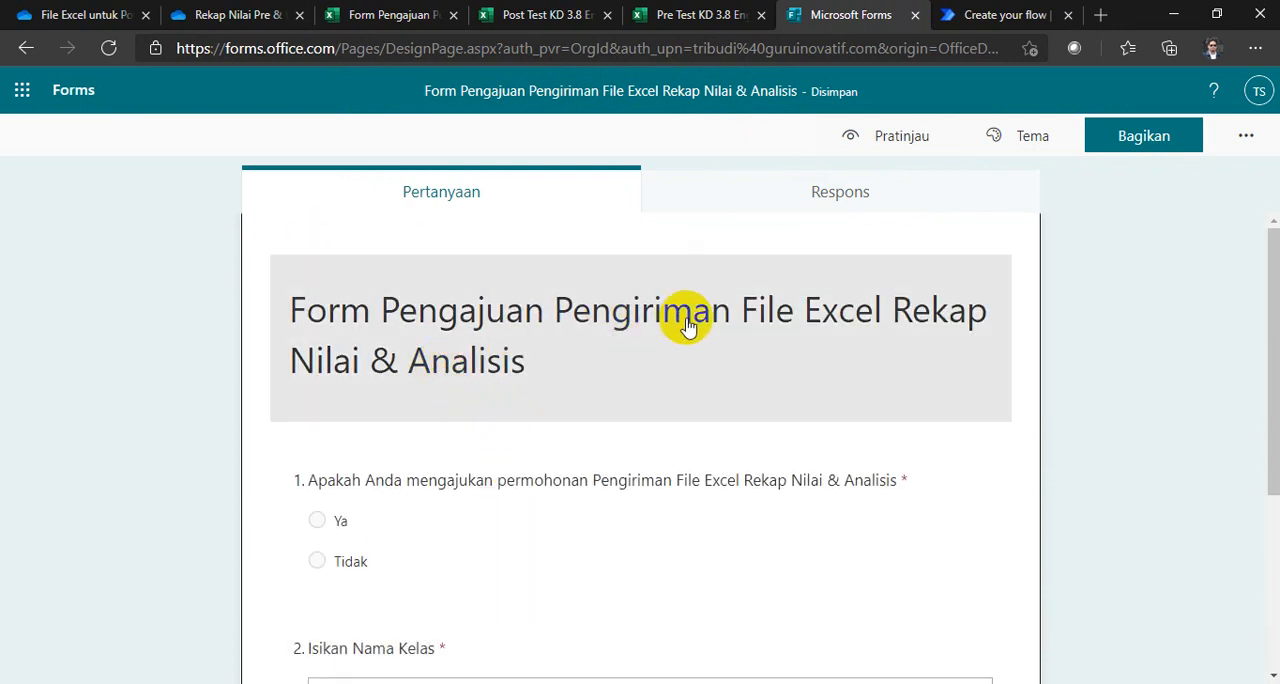
# Step: Return to Power Automate and add the Excel Online (Business) action "List rows present in a table" after the trigger
pyautogui.click(985, 28)
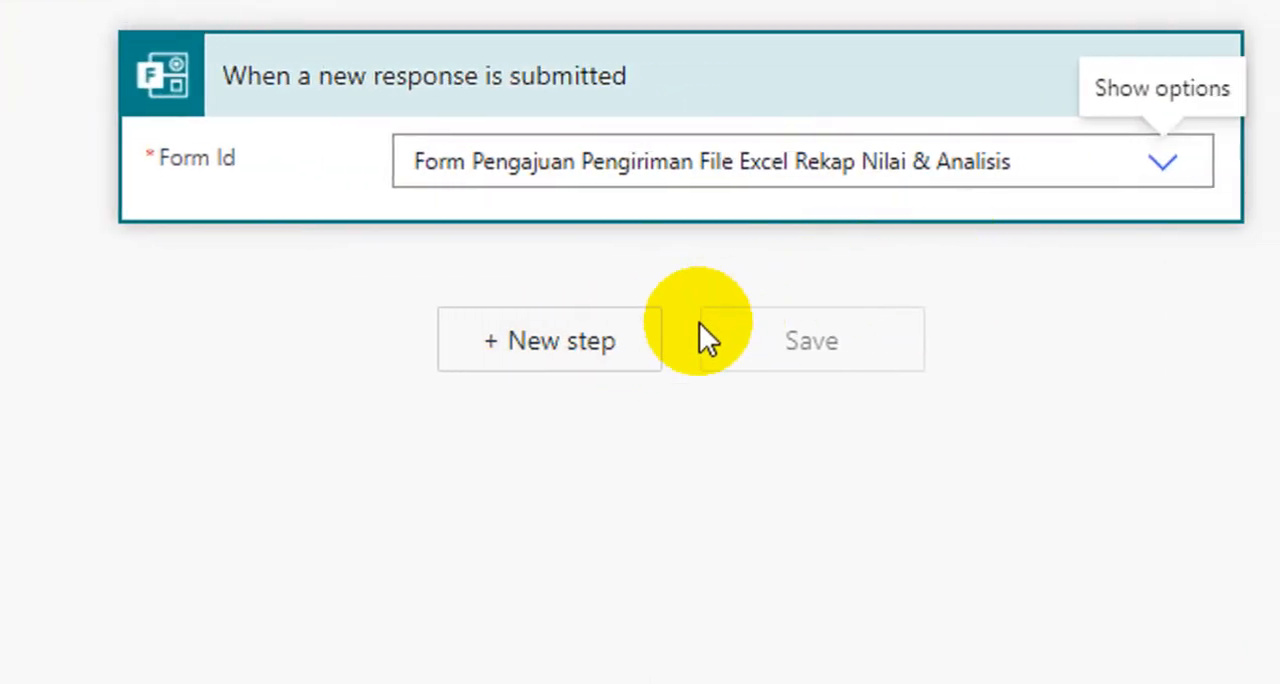
pyautogui.click(635, 342)
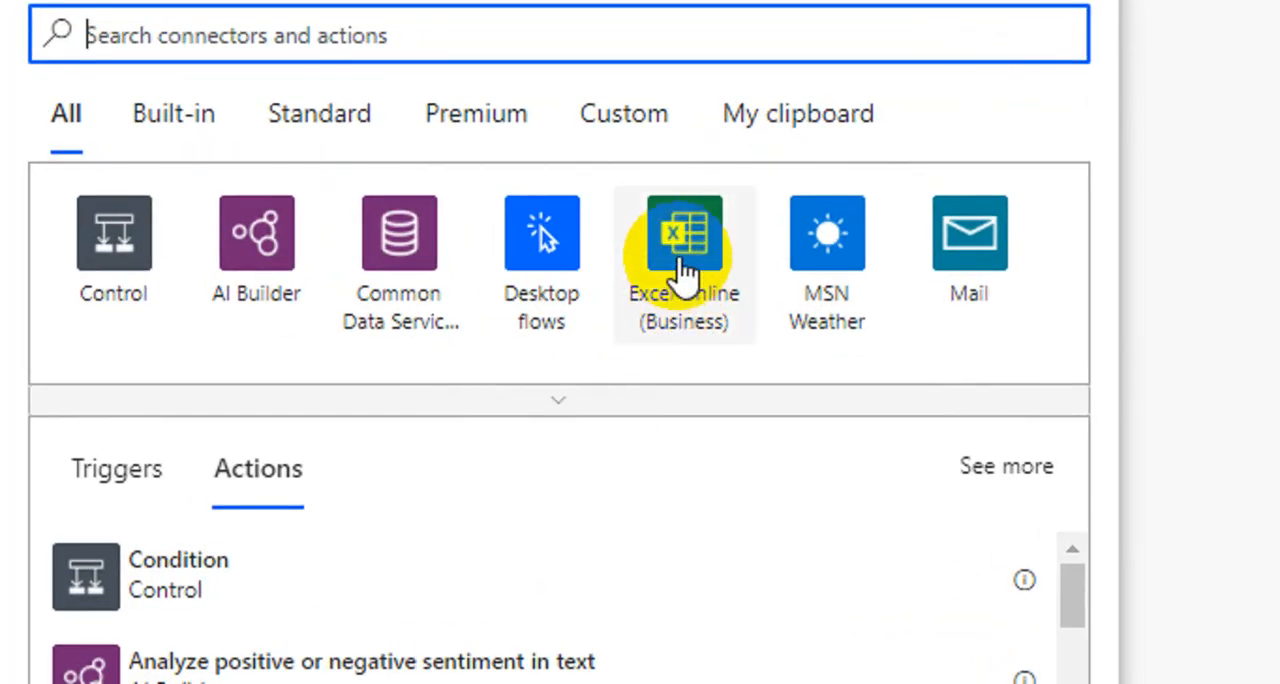
pyautogui.click(678, 256)
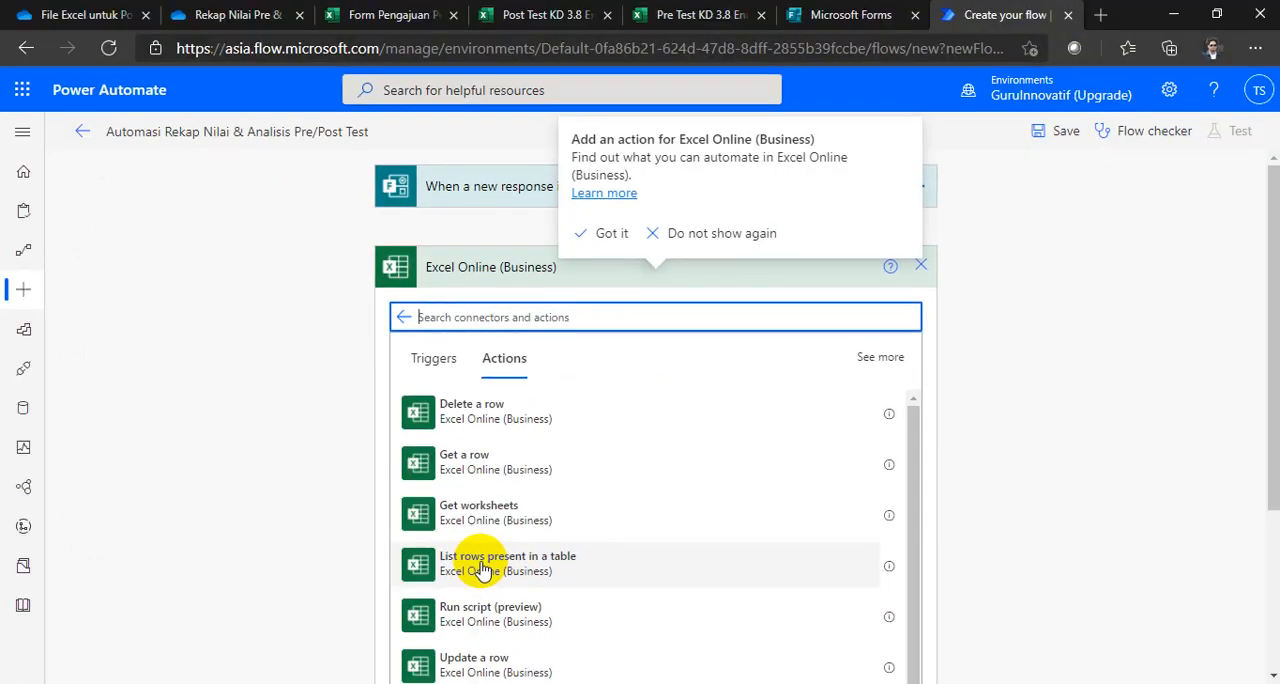
pyautogui.click(483, 568)
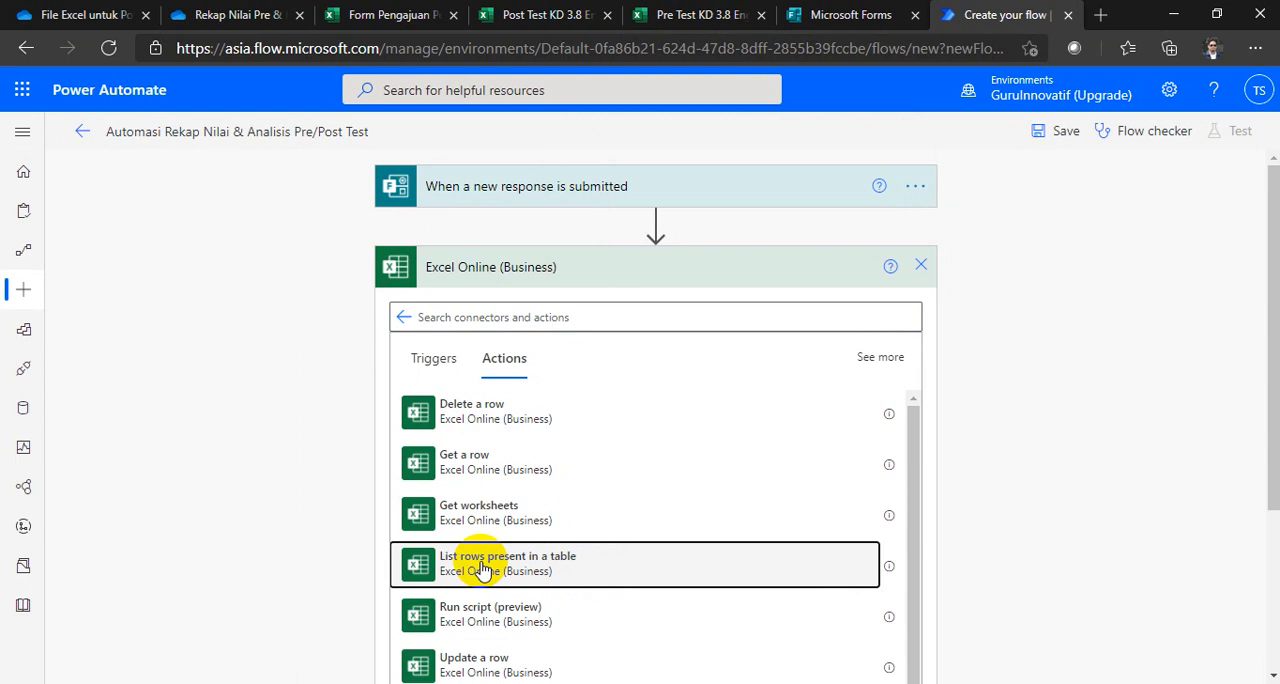
pyautogui.click(483, 568)
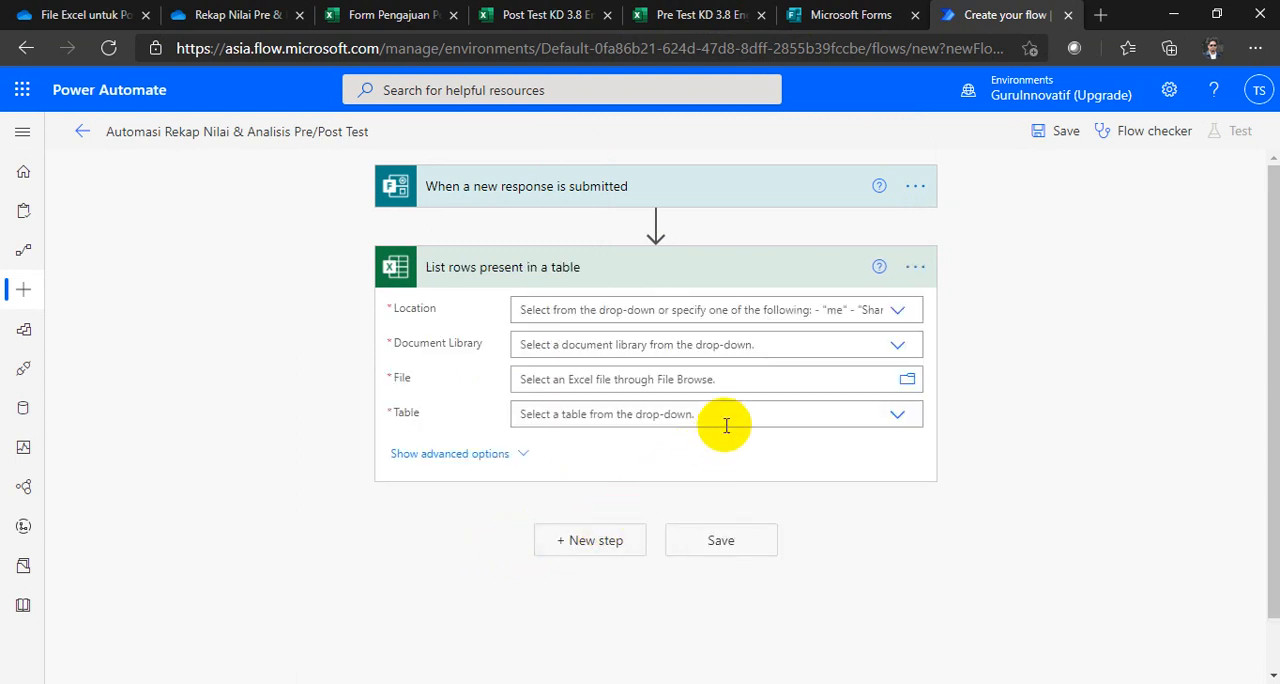
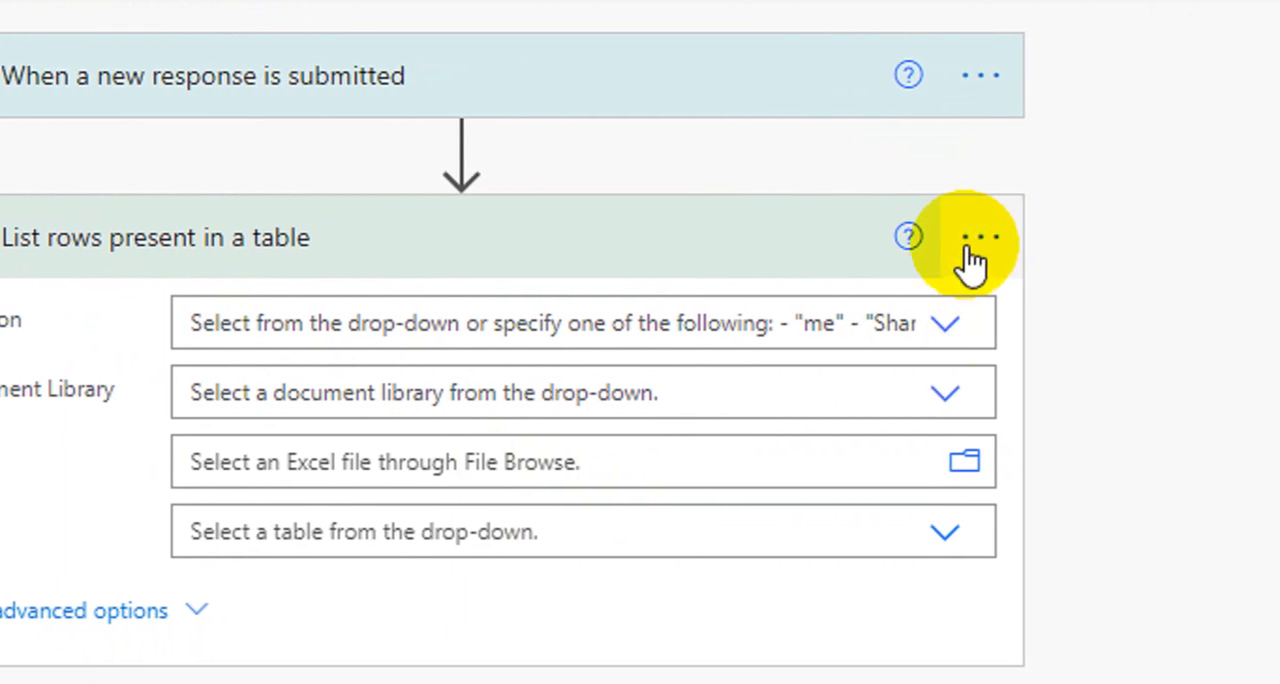
# Step: Rename the Excel action to "List rows present in a table Kunci Jawaban" and set its Location to OneDrive for Business
pyautogui.click(968, 245)
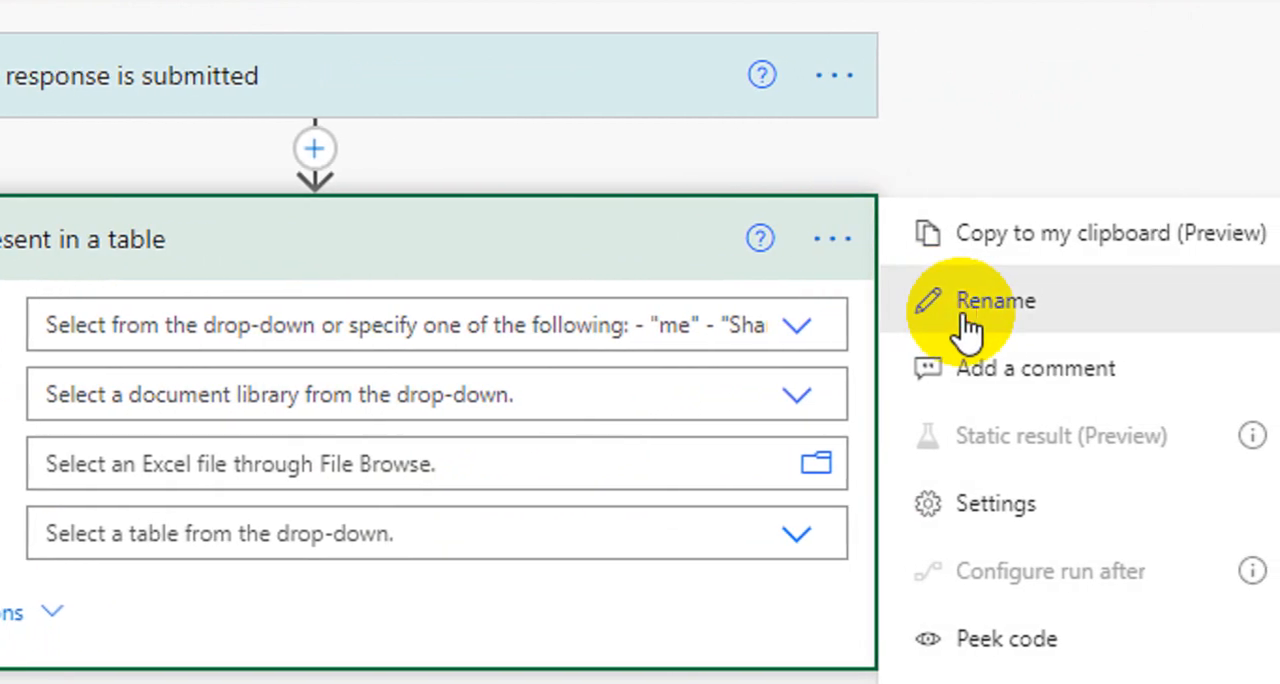
pyautogui.click(1104, 302)
pyautogui.click(187, 241)
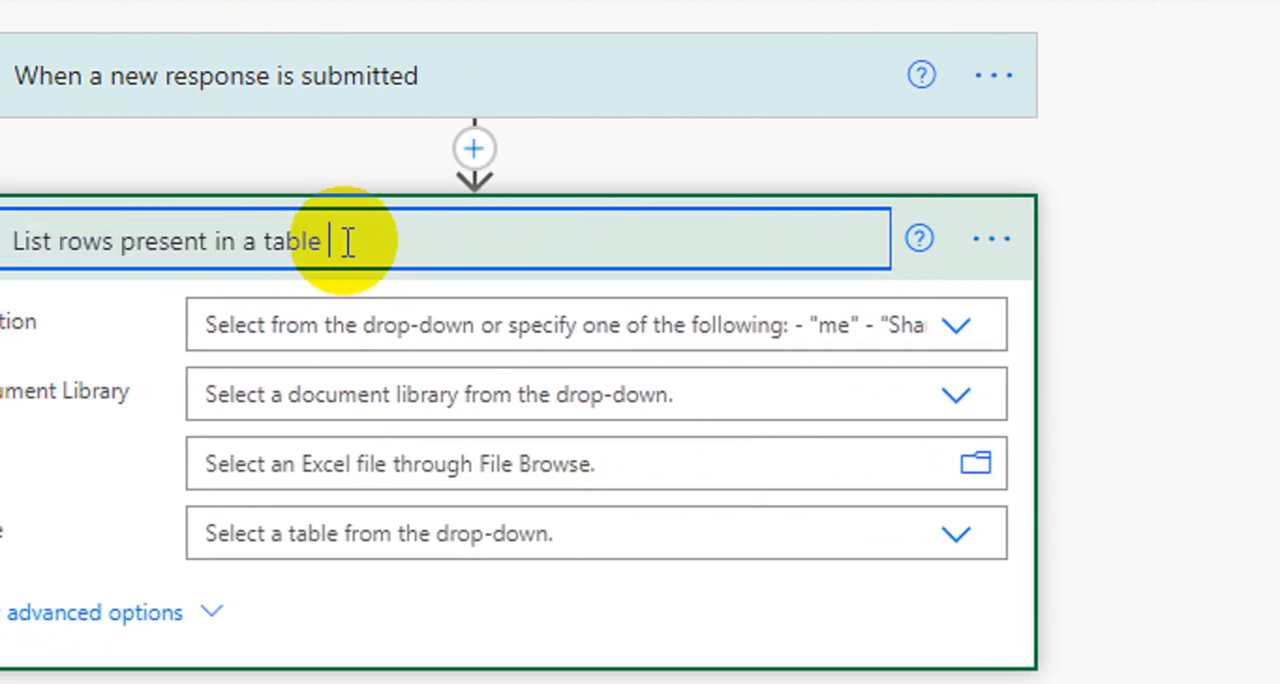
pyautogui.write('Kunci Jawaban')
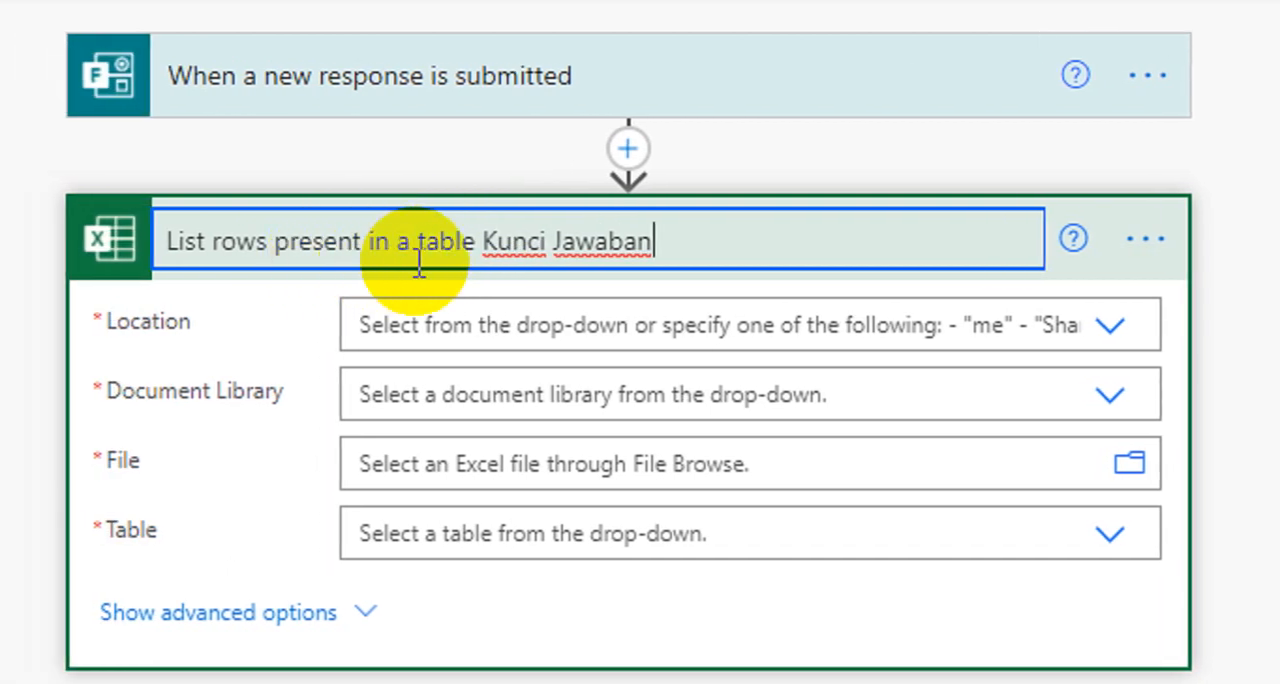
pyautogui.click(335, 283)
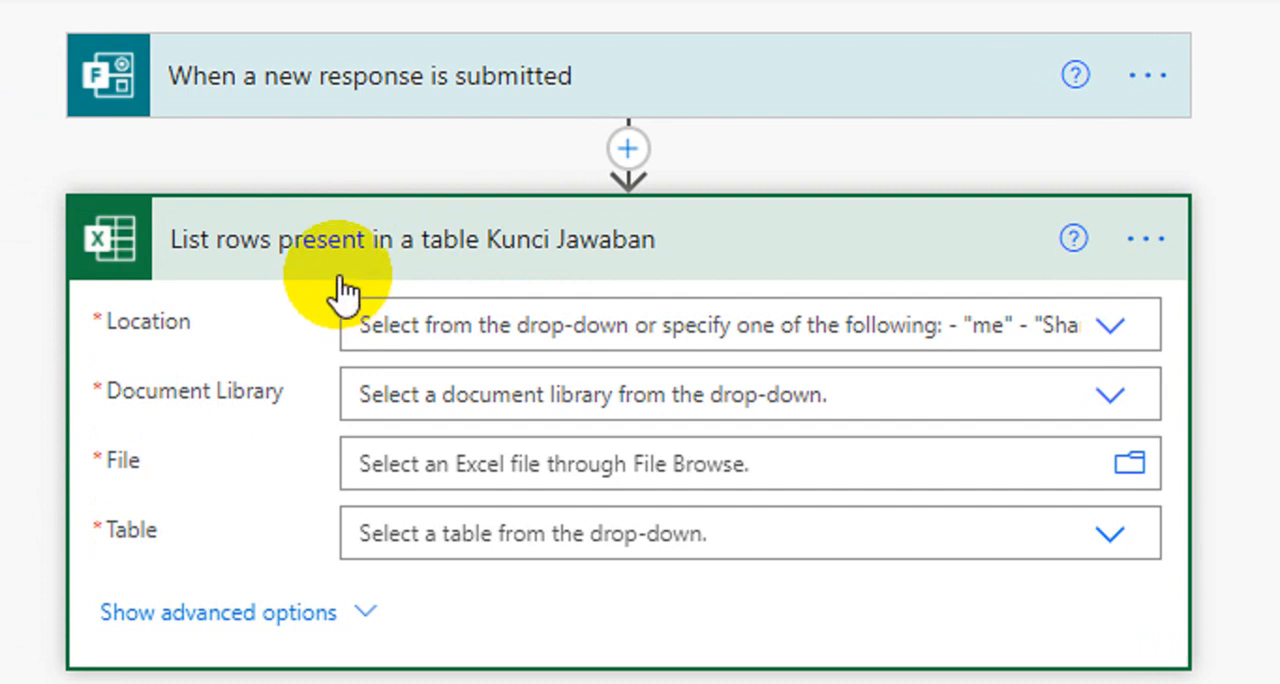
pyautogui.click(538, 325)
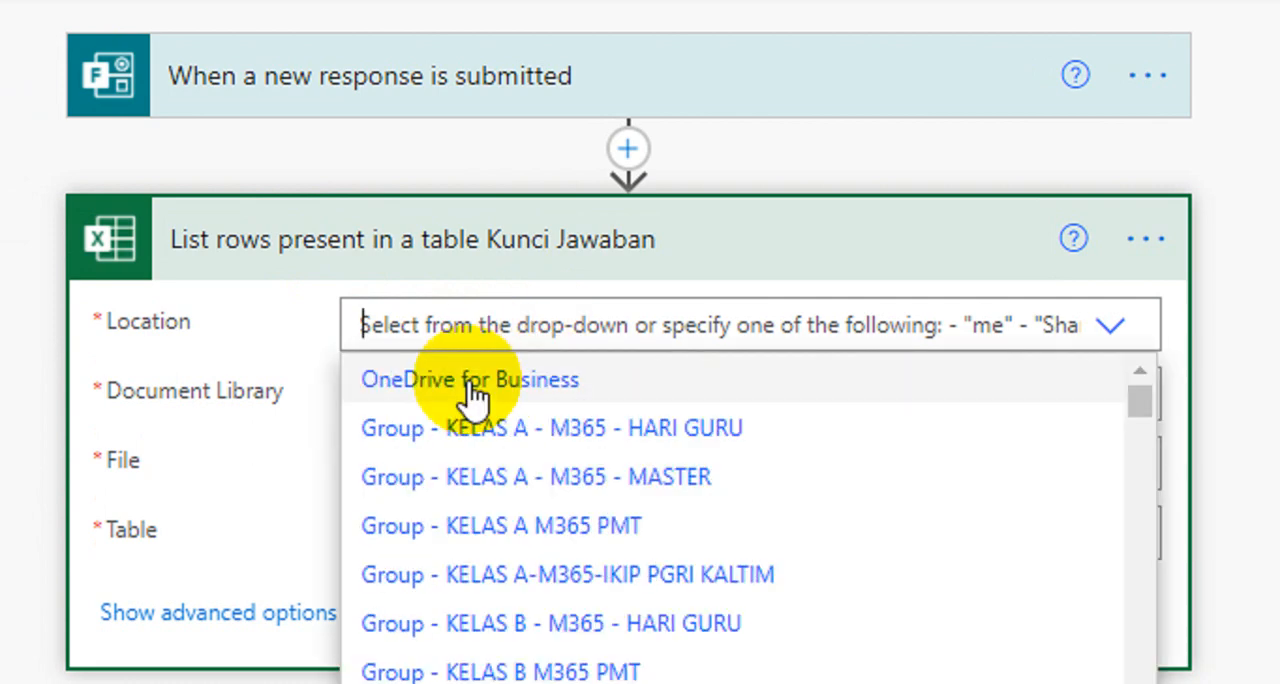
pyautogui.click(471, 392)
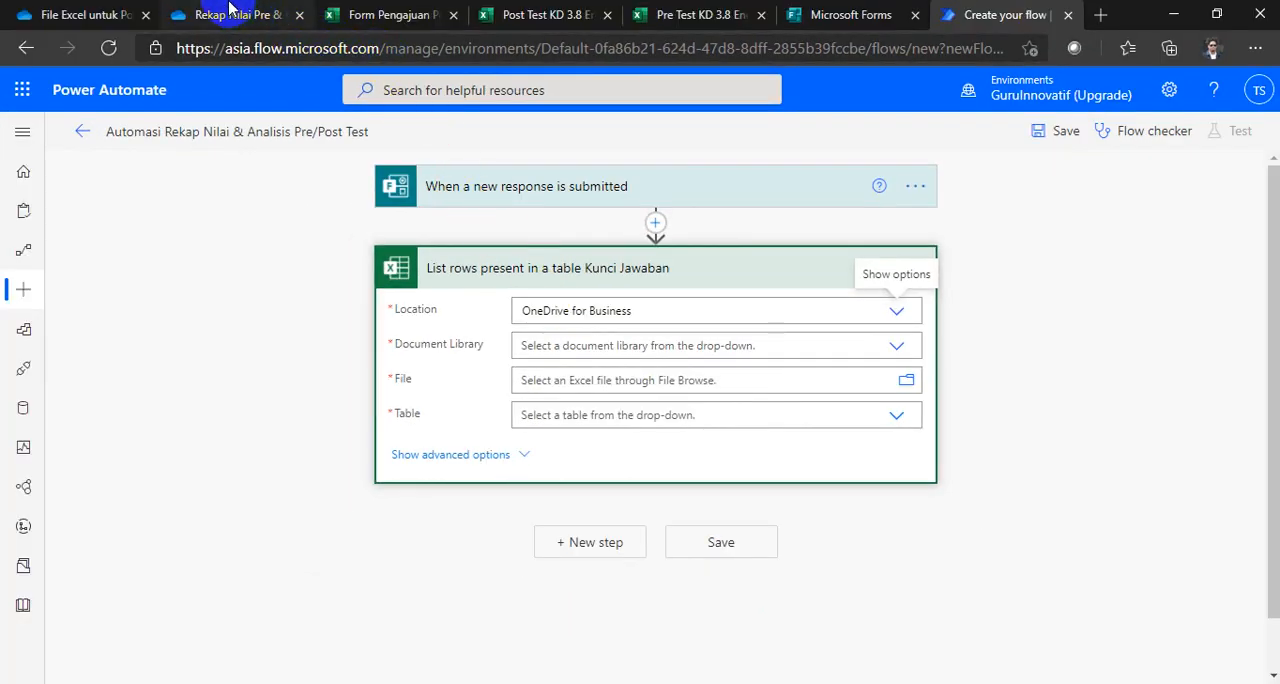
# Step: Check the recap folder in OneDrive, then switch to PowerPoint and add the bullet "Input Kunci Jawaban" below "Soal Post Test"
pyautogui.click(230, 12)
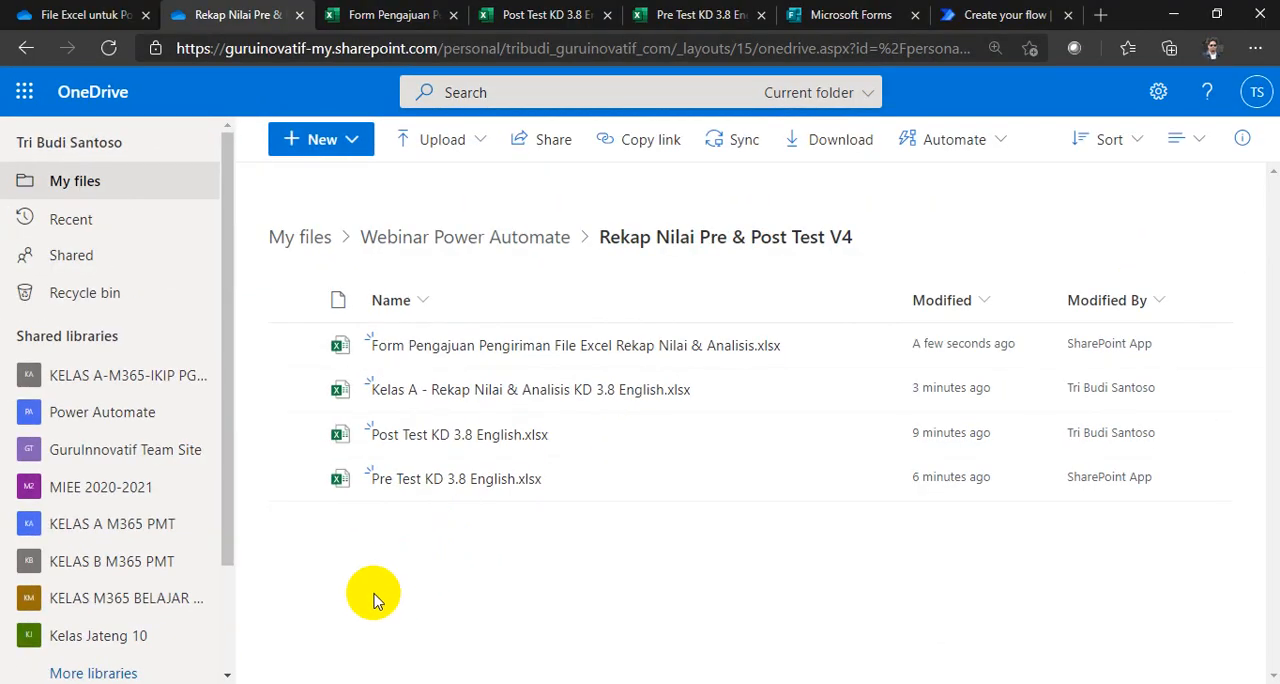
pyautogui.click(235, 683)
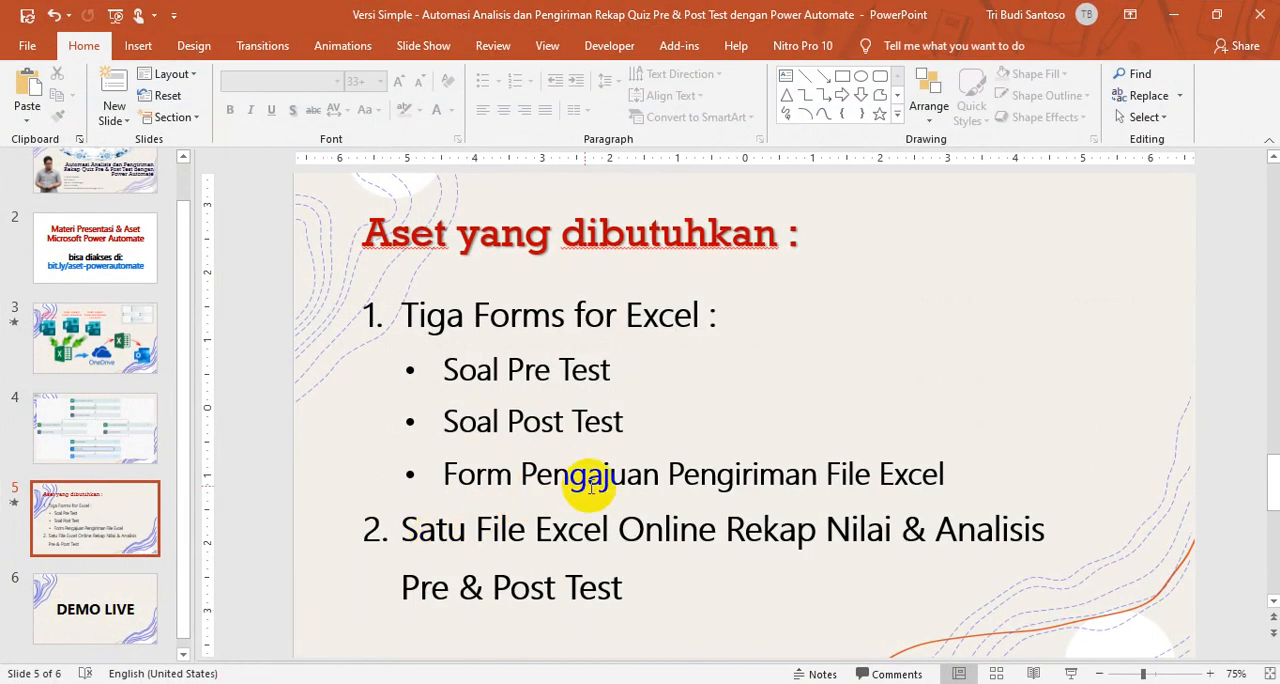
pyautogui.click(651, 423)
pyautogui.press('Return')
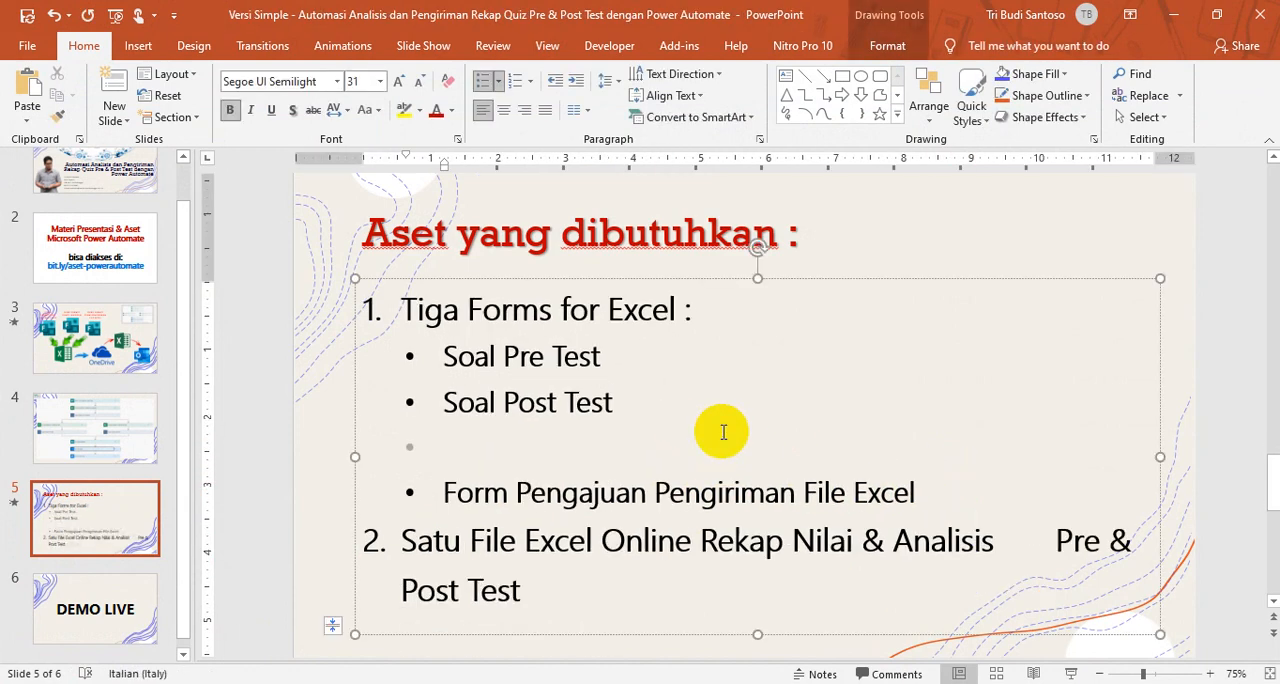
pyautogui.write('Input')
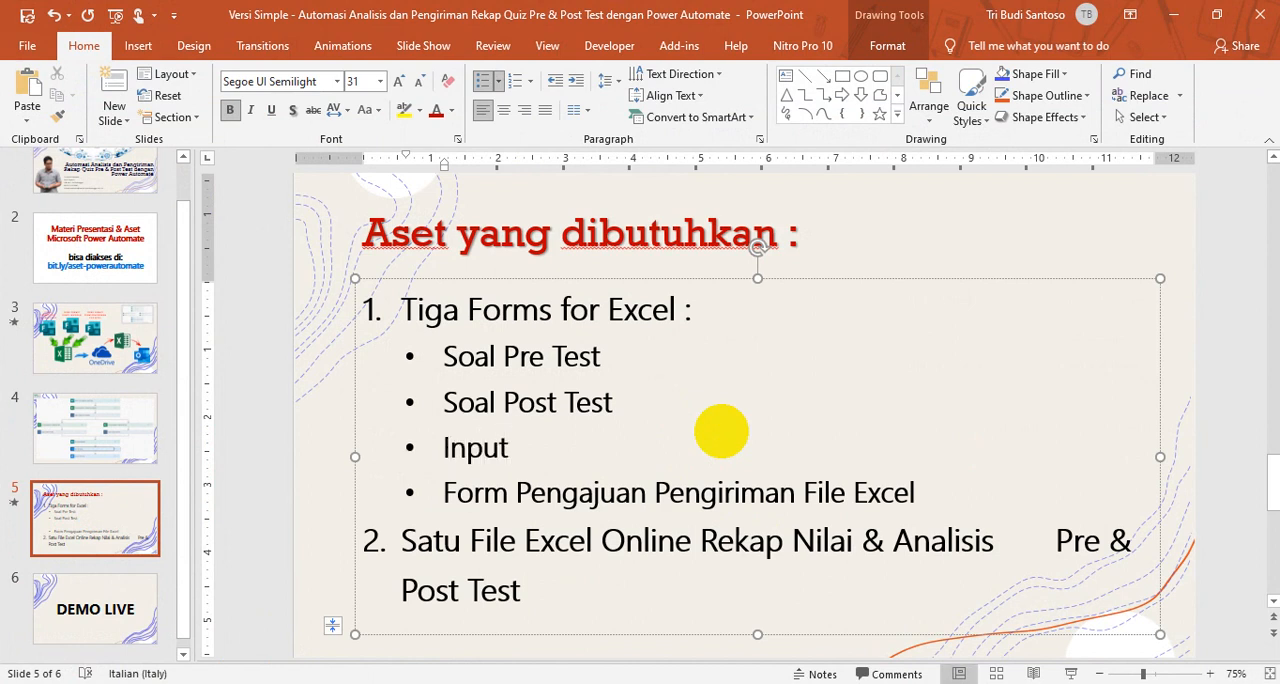
pyautogui.write(' Kunci J')
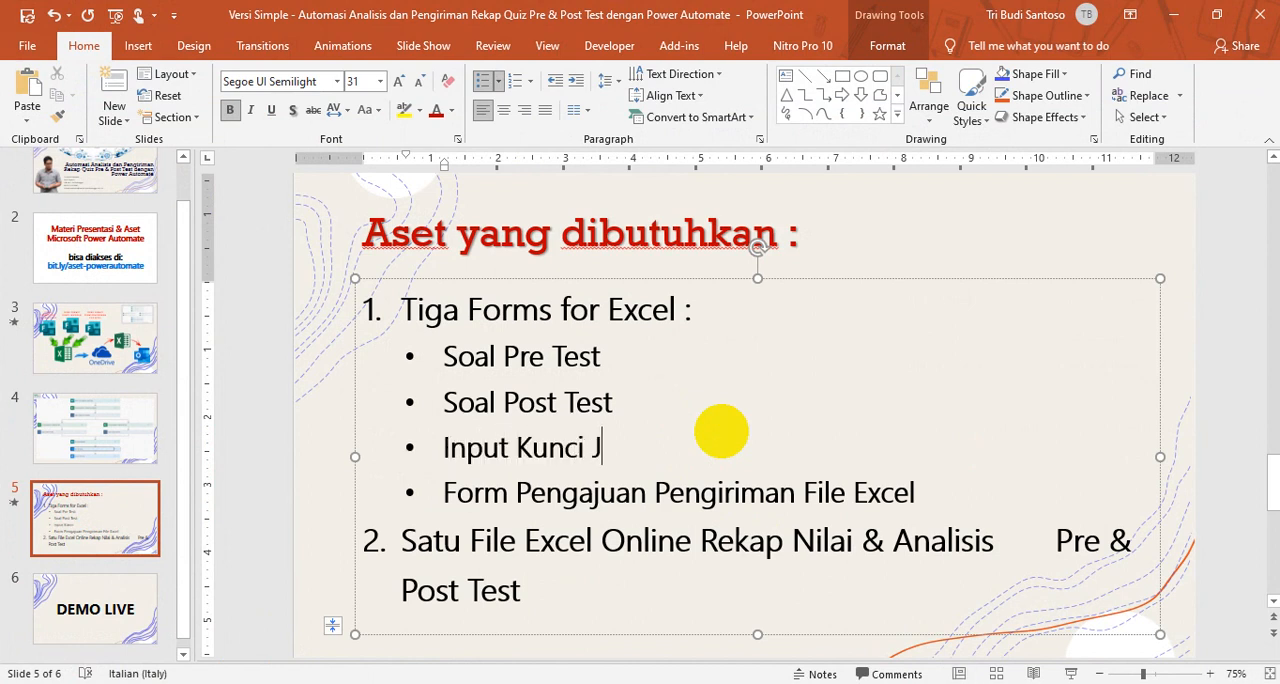
pyautogui.write('awaban')
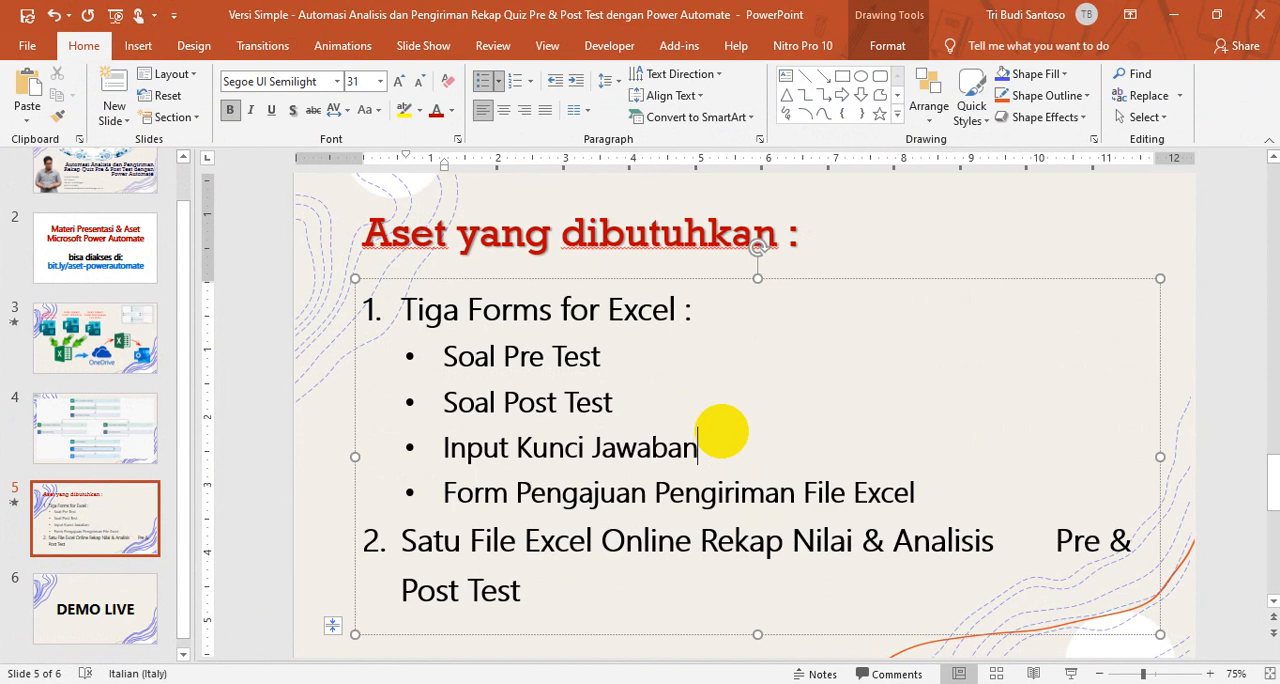
pyautogui.press('Escape')
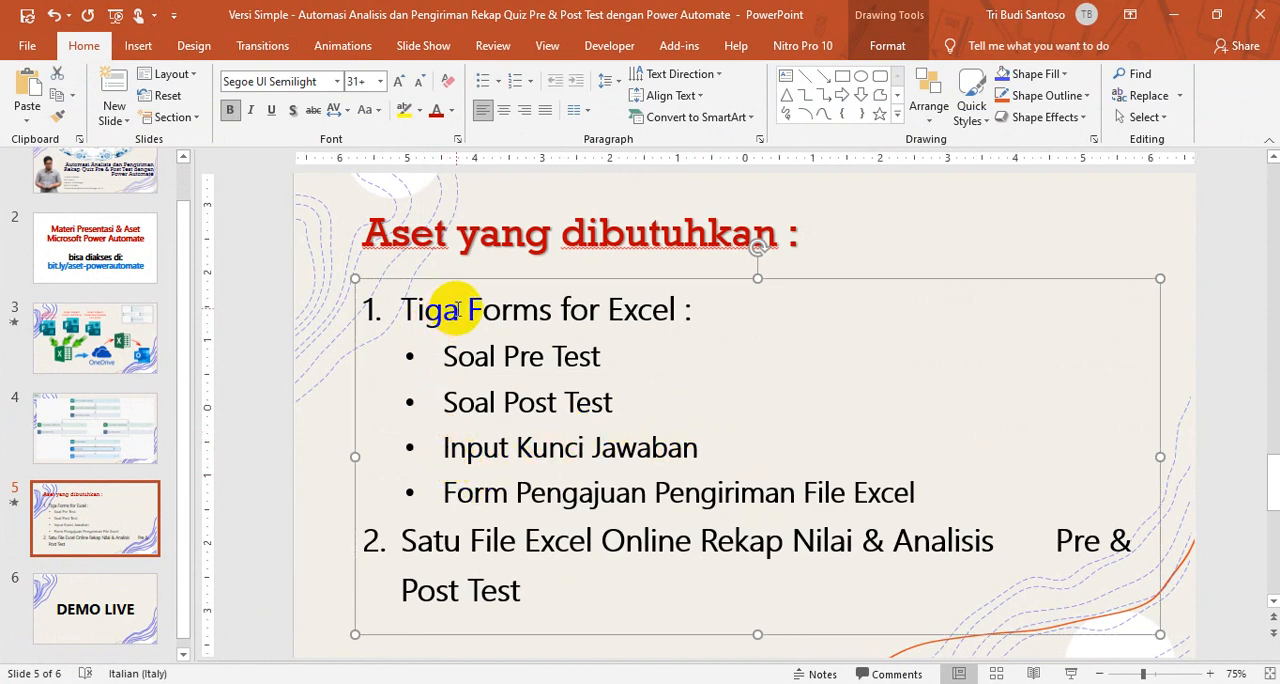
# Step: Change the word "Tiga" to "Empat" in the slide's first numbered item about Forms for Excel
pyautogui.doubleClick(425, 310)
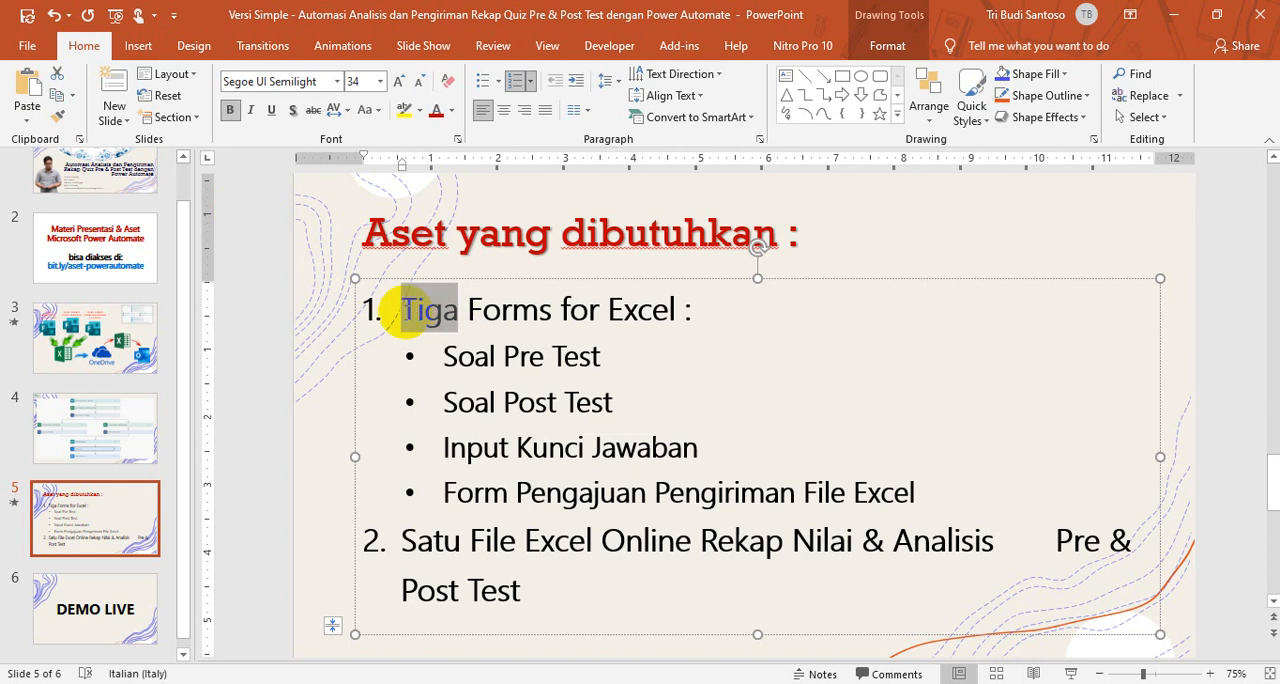
pyautogui.write('empat')
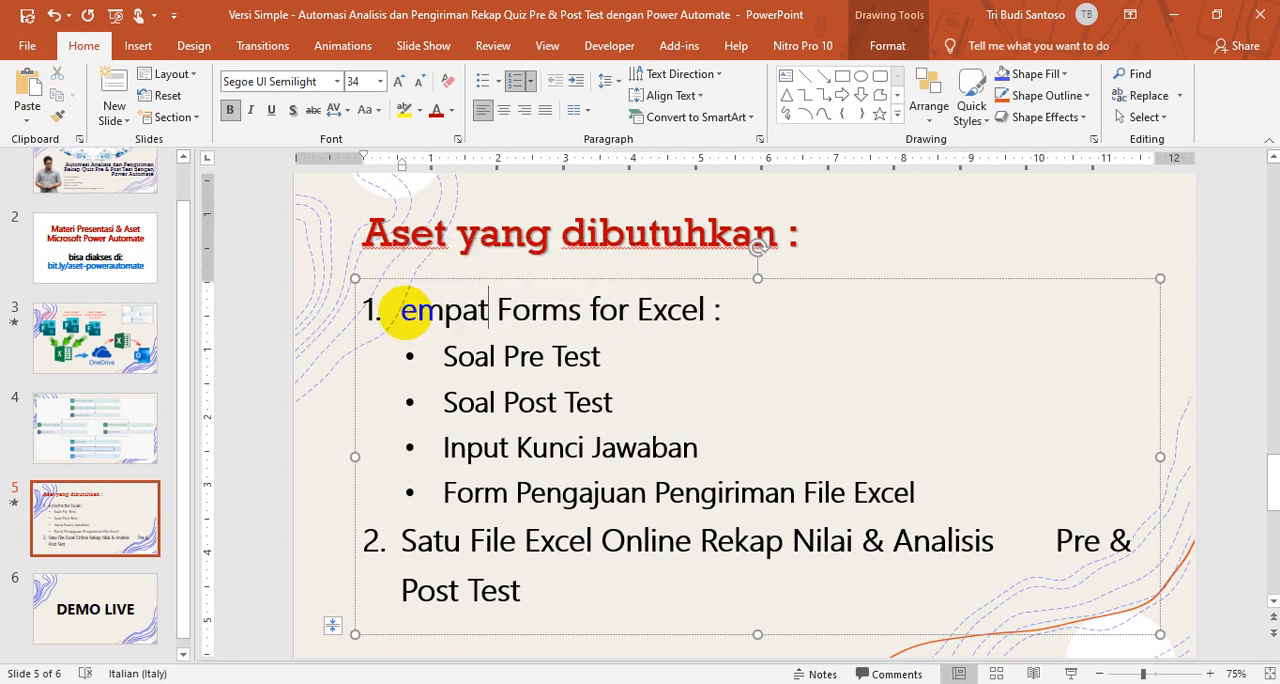
pyautogui.click(402, 310)
pyautogui.press('Delete')
pyautogui.write('E')
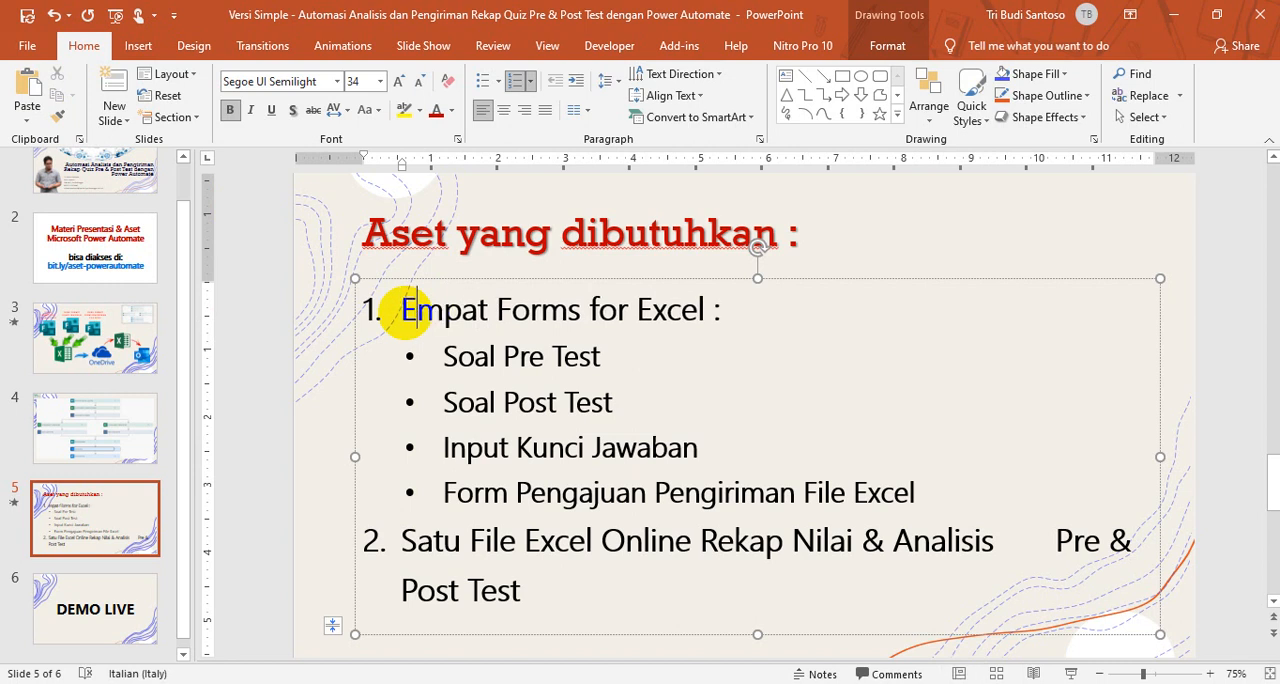
pyautogui.click(264, 303)
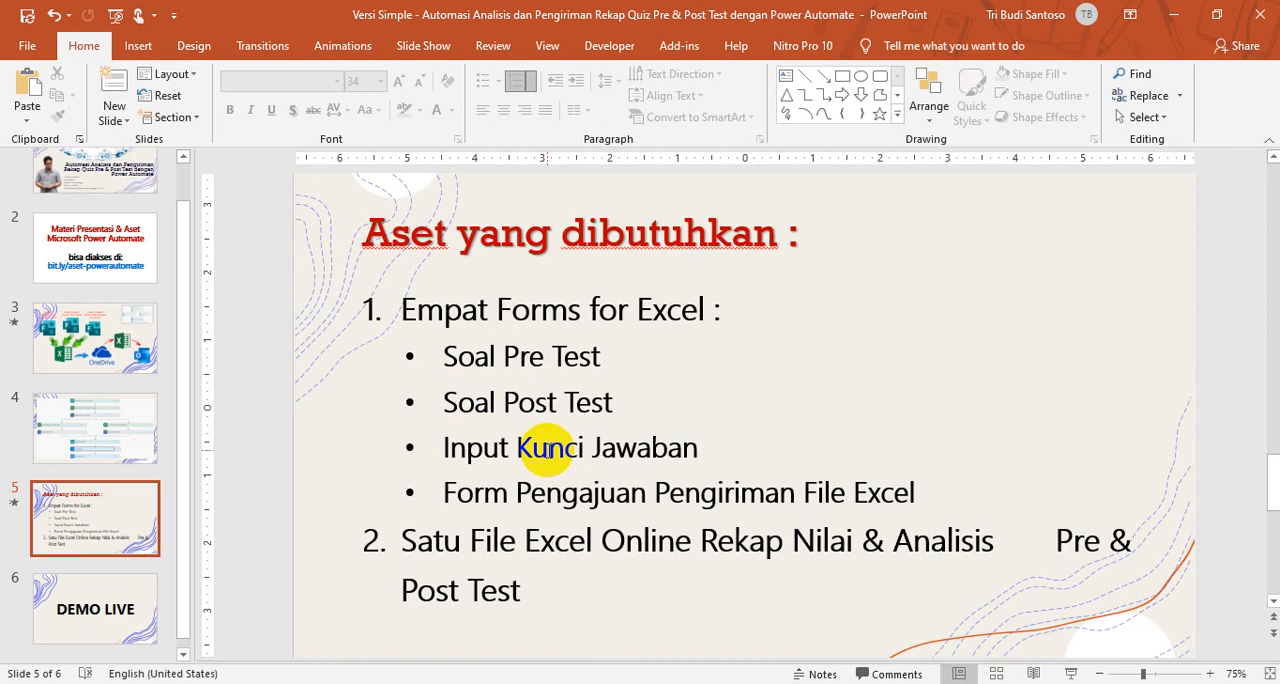
# Step: Switch back to OneDrive and create a Forms for Excel file named "Input Kunci Jawaban Pre & Post Test English" in the recap folder
pyautogui.hotkey('alt', 'Tab')
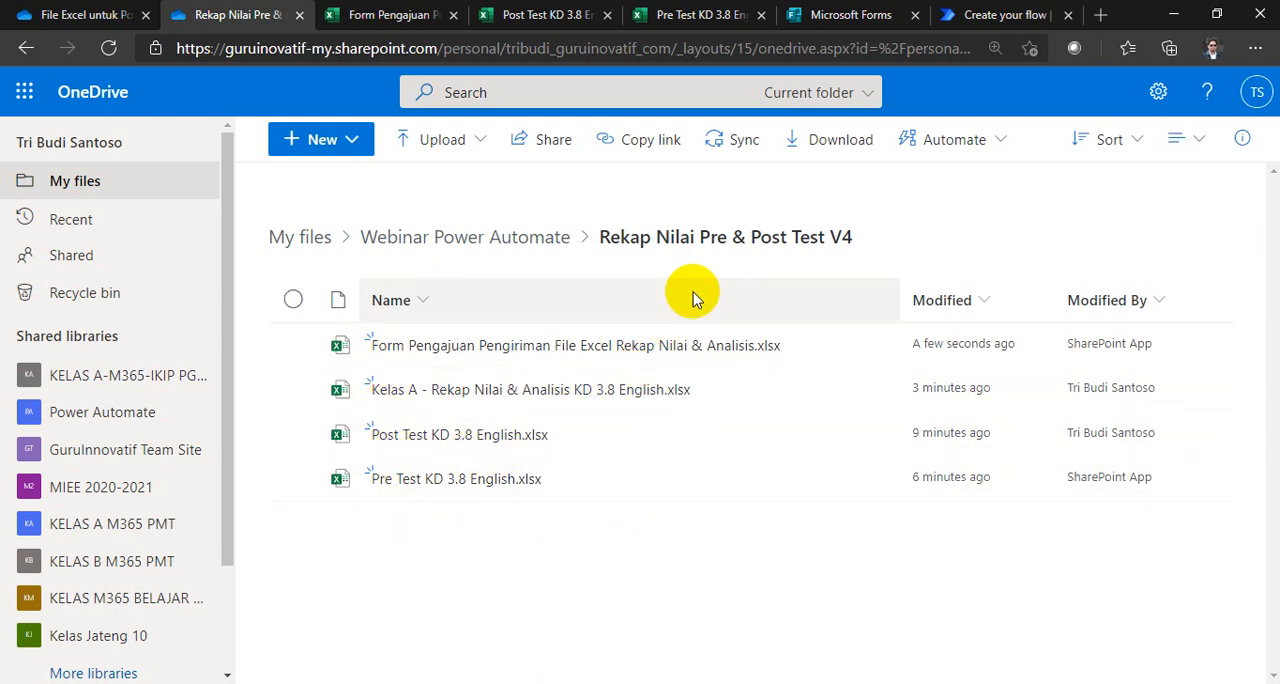
pyautogui.click(360, 140)
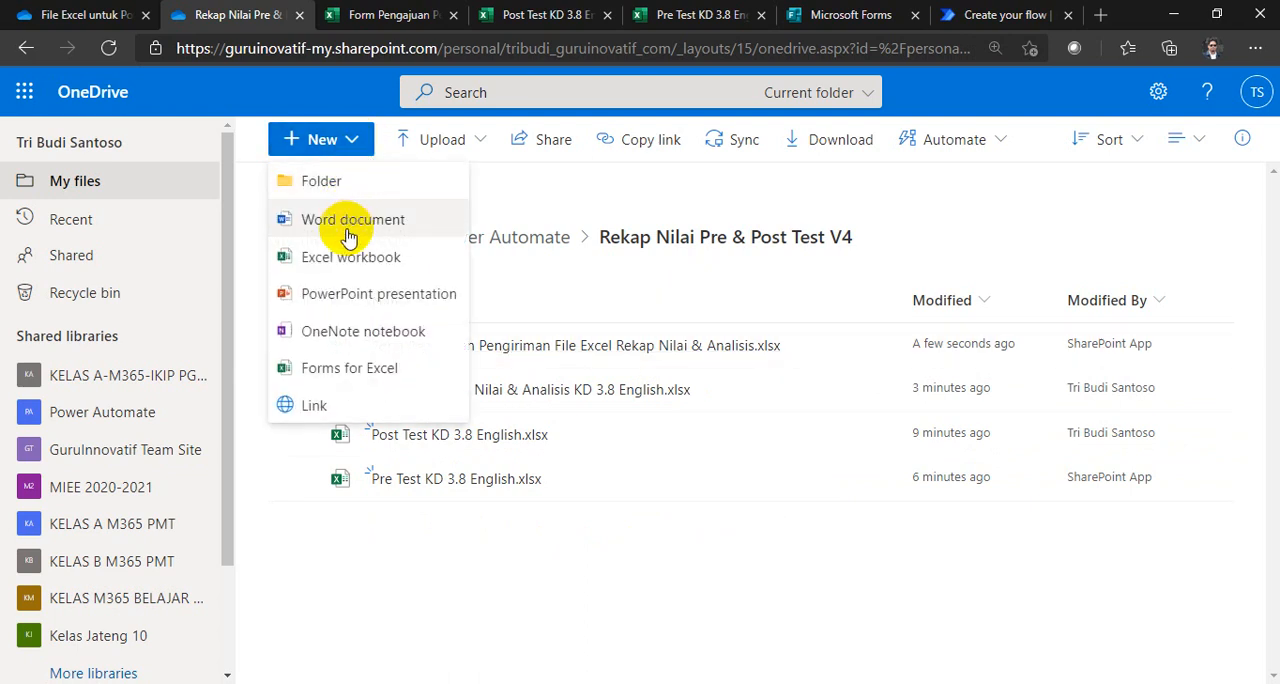
pyautogui.click(335, 368)
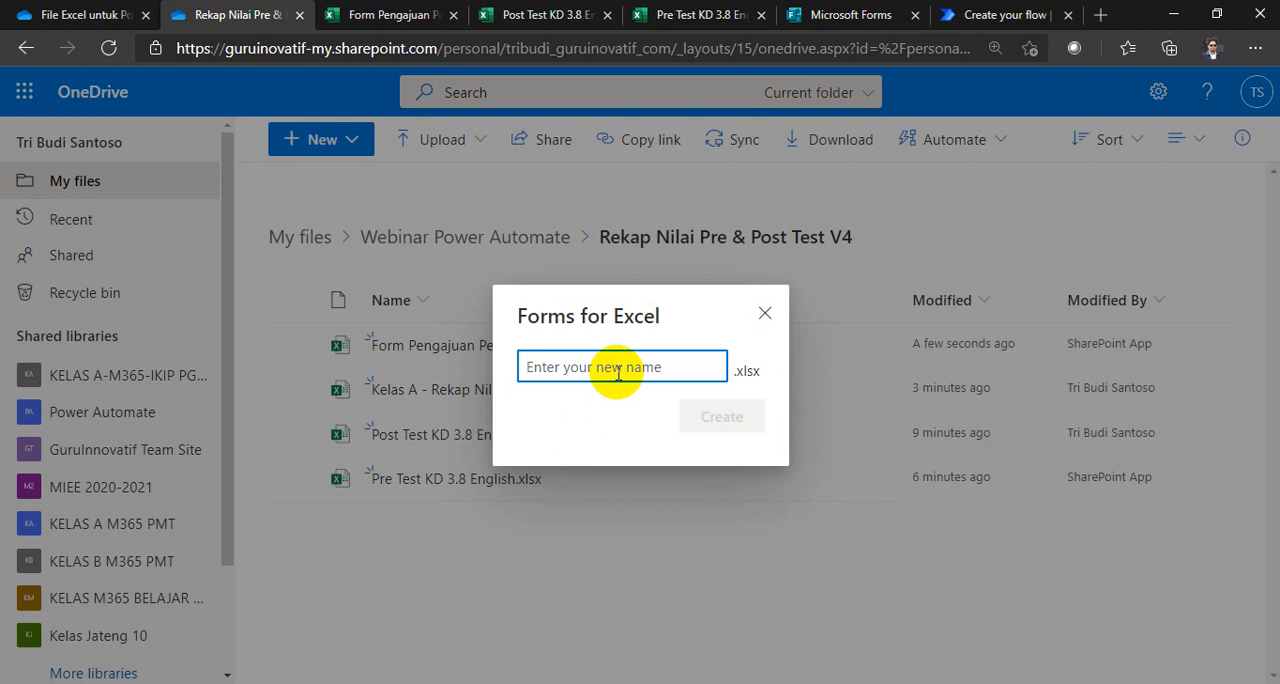
pyautogui.write('Input Kunci Jawaban Pre')
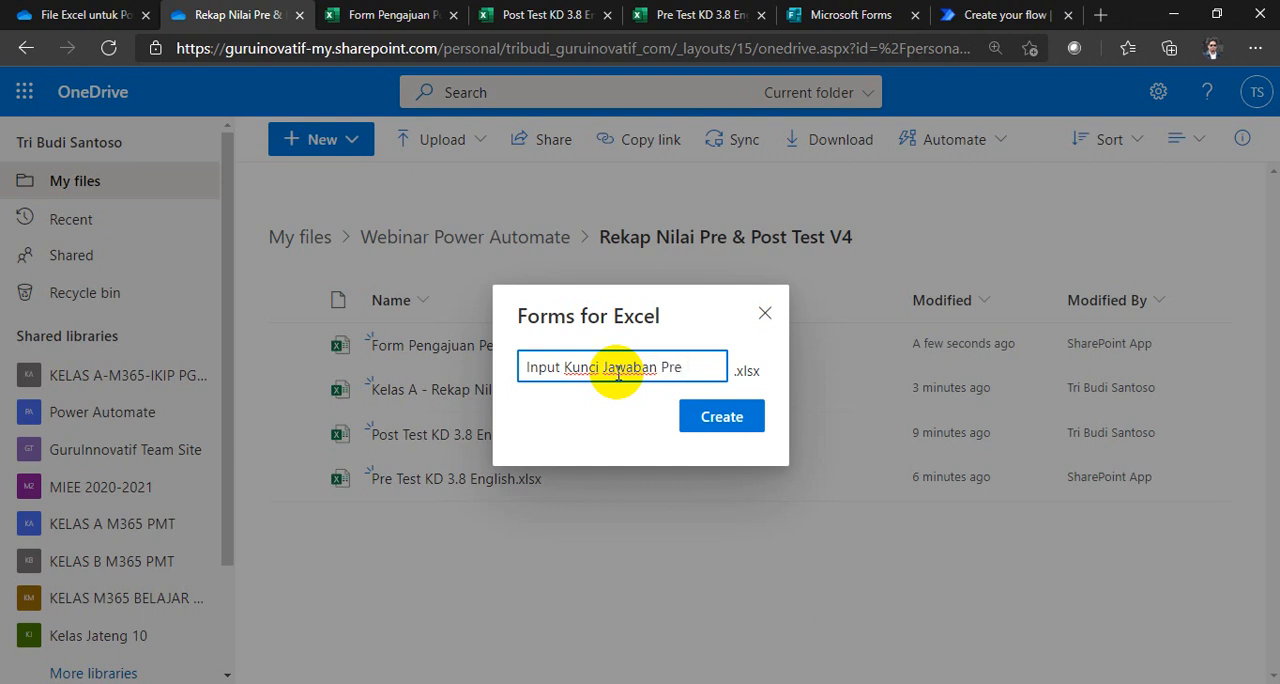
pyautogui.write('/')
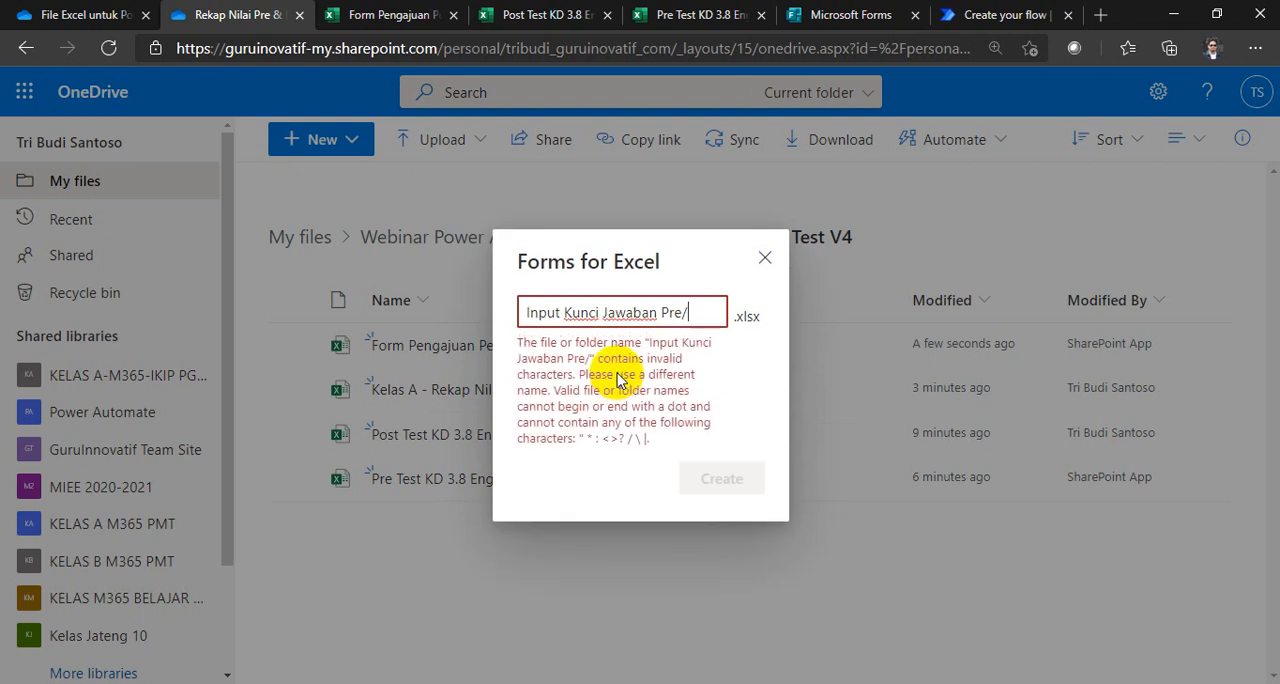
pyautogui.press('BackSpace')
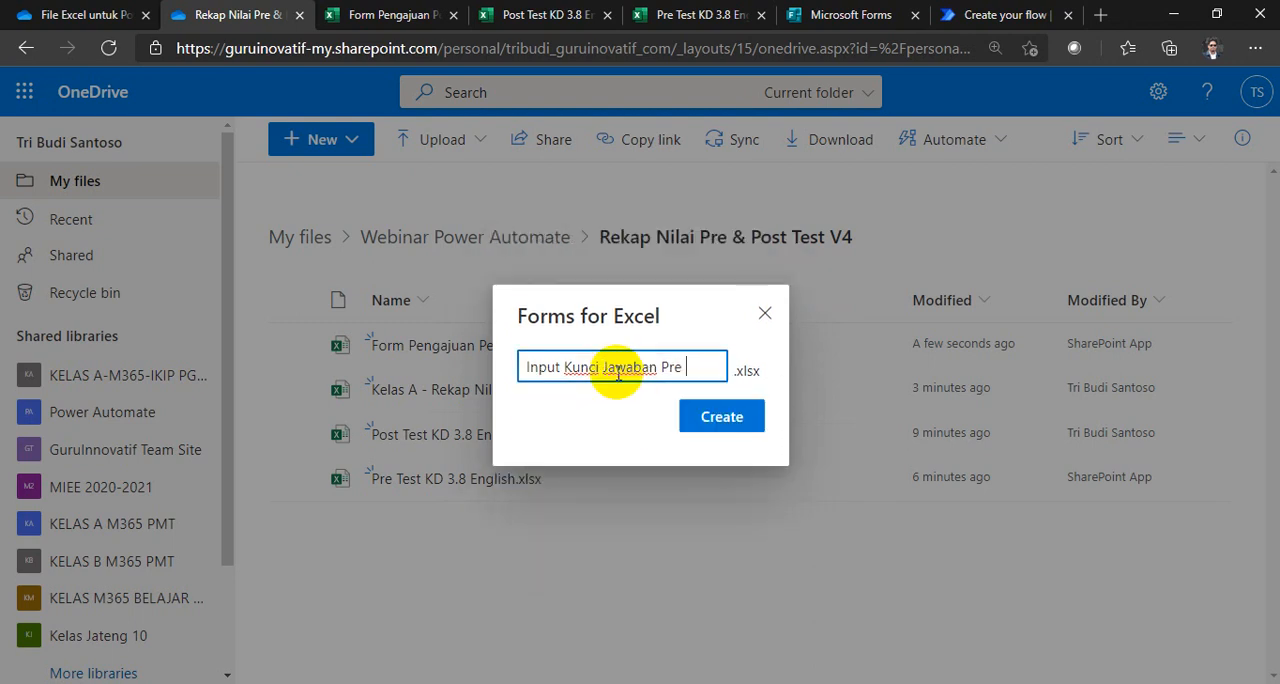
pyautogui.write('& Post Test')
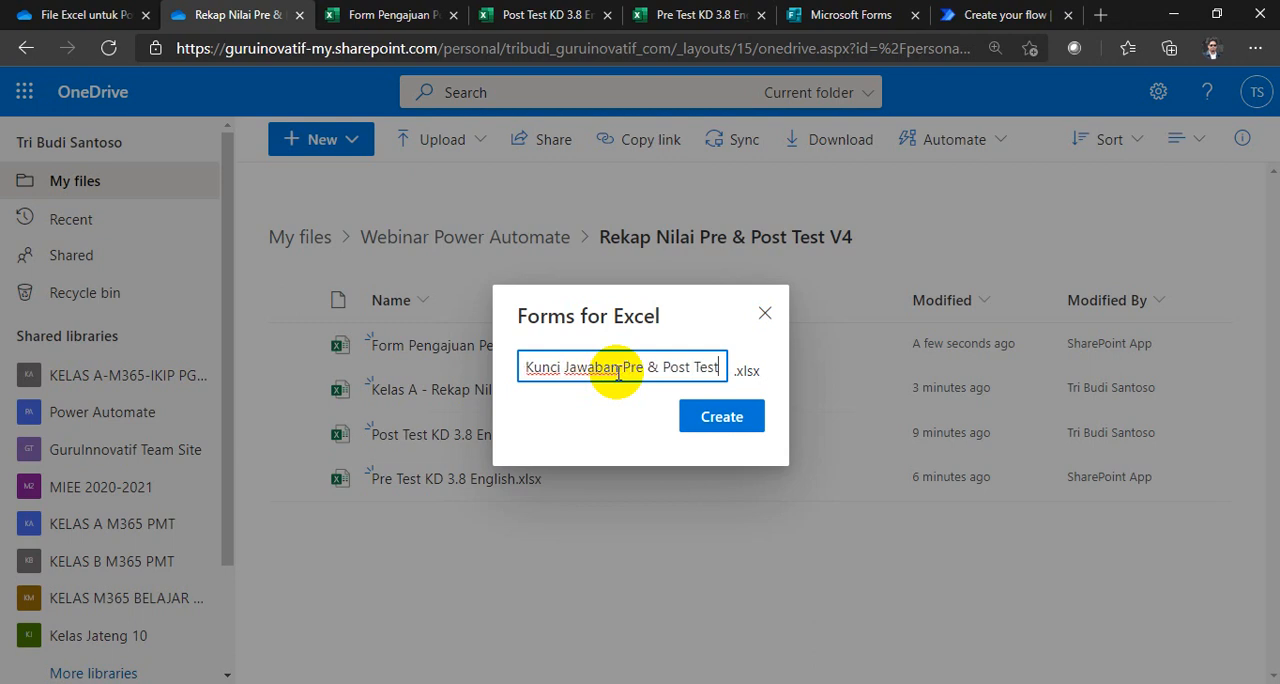
pyautogui.write(' KD')
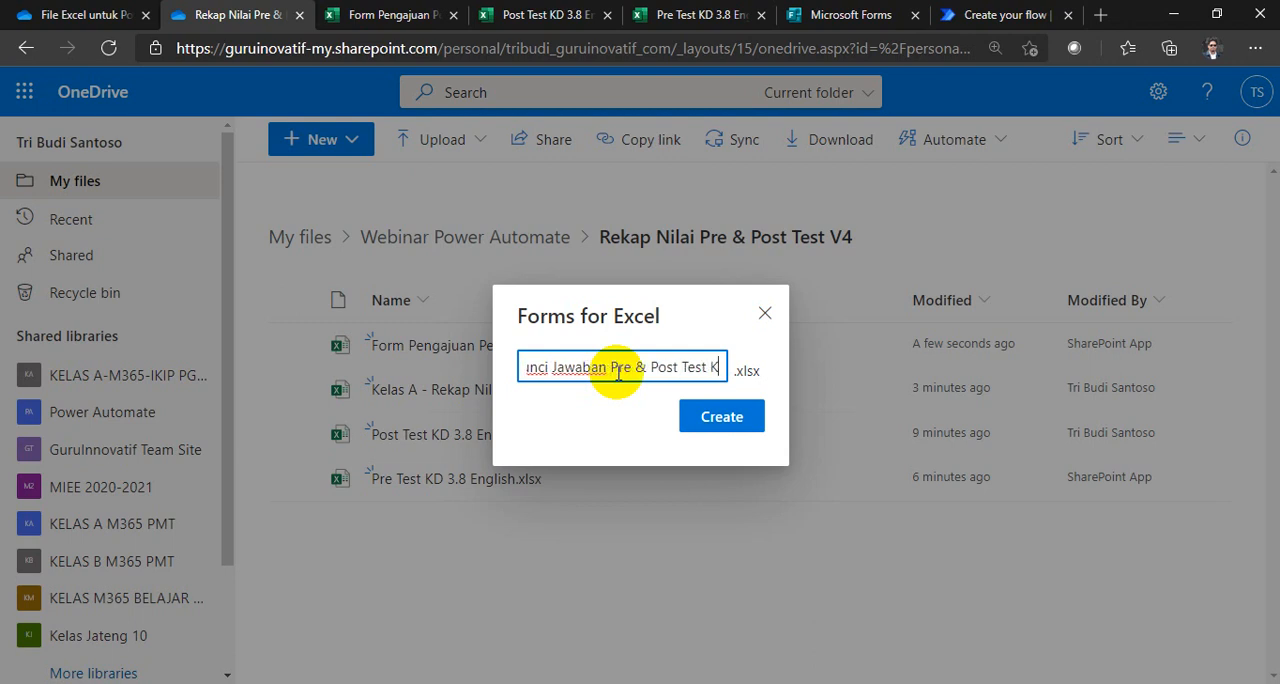
pyautogui.press('BackSpace')
pyautogui.press('BackSpace')
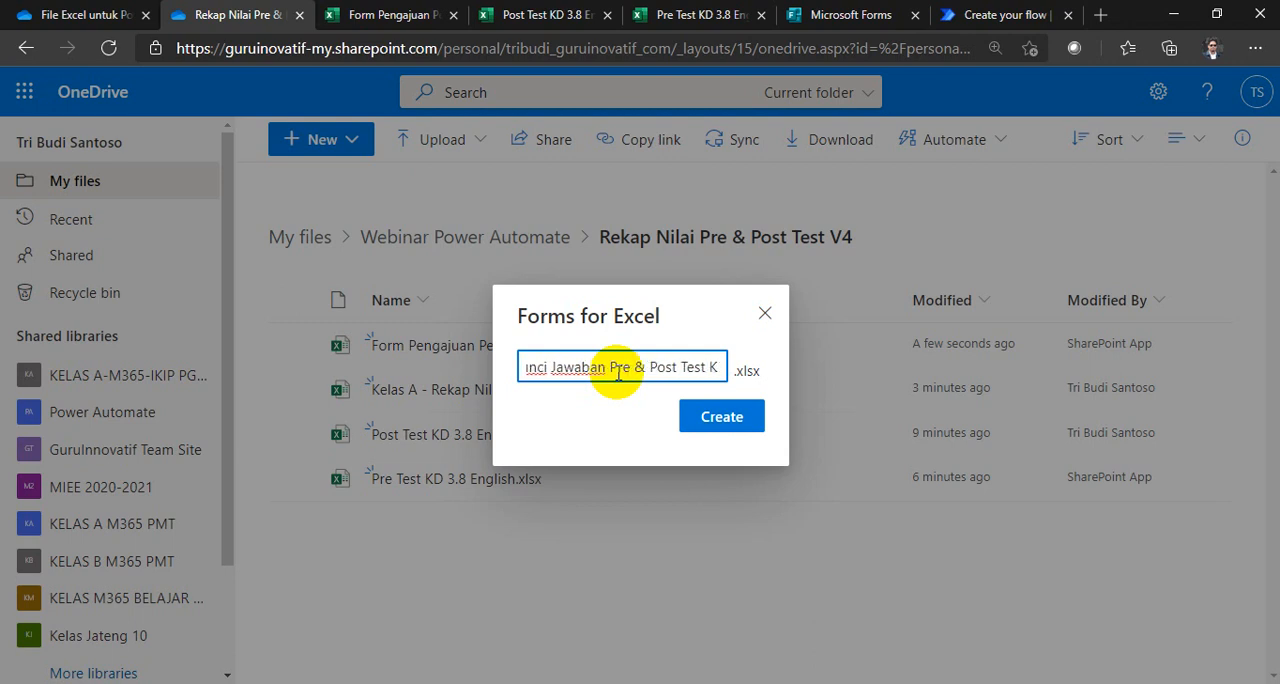
pyautogui.write('Enggli')
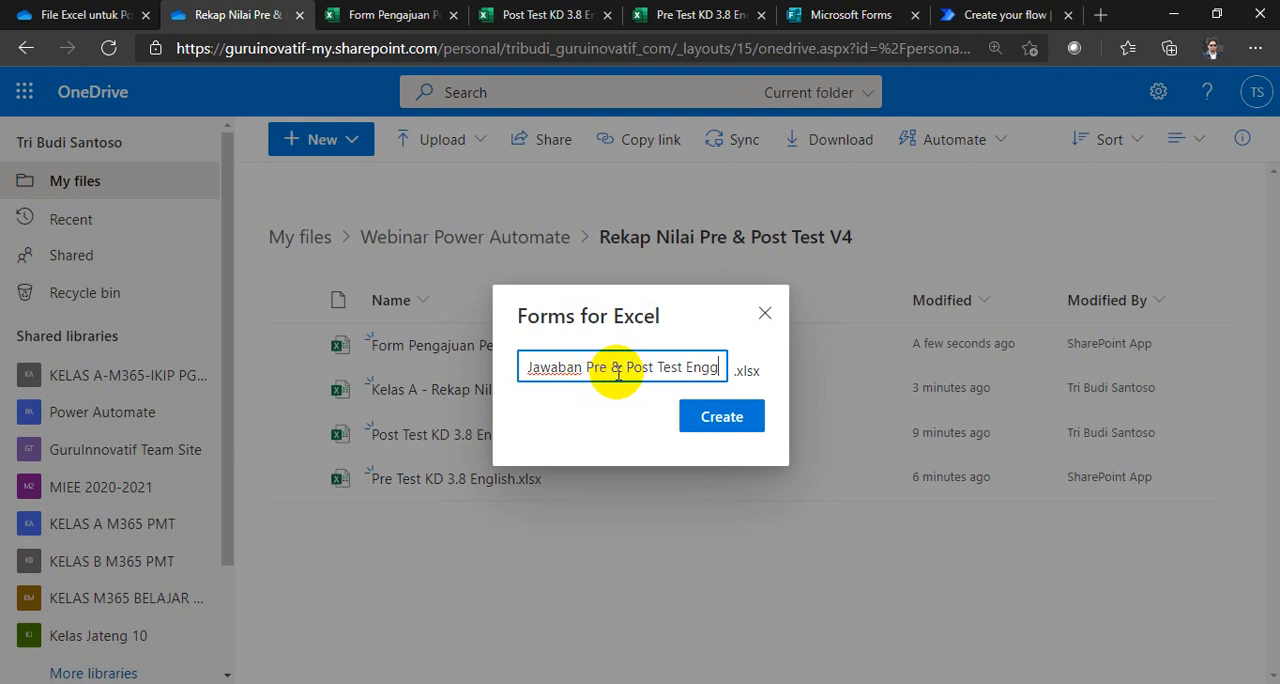
pyautogui.press('BackSpace')
pyautogui.press('BackSpace')
pyautogui.press('BackSpace')
pyautogui.write('lish')
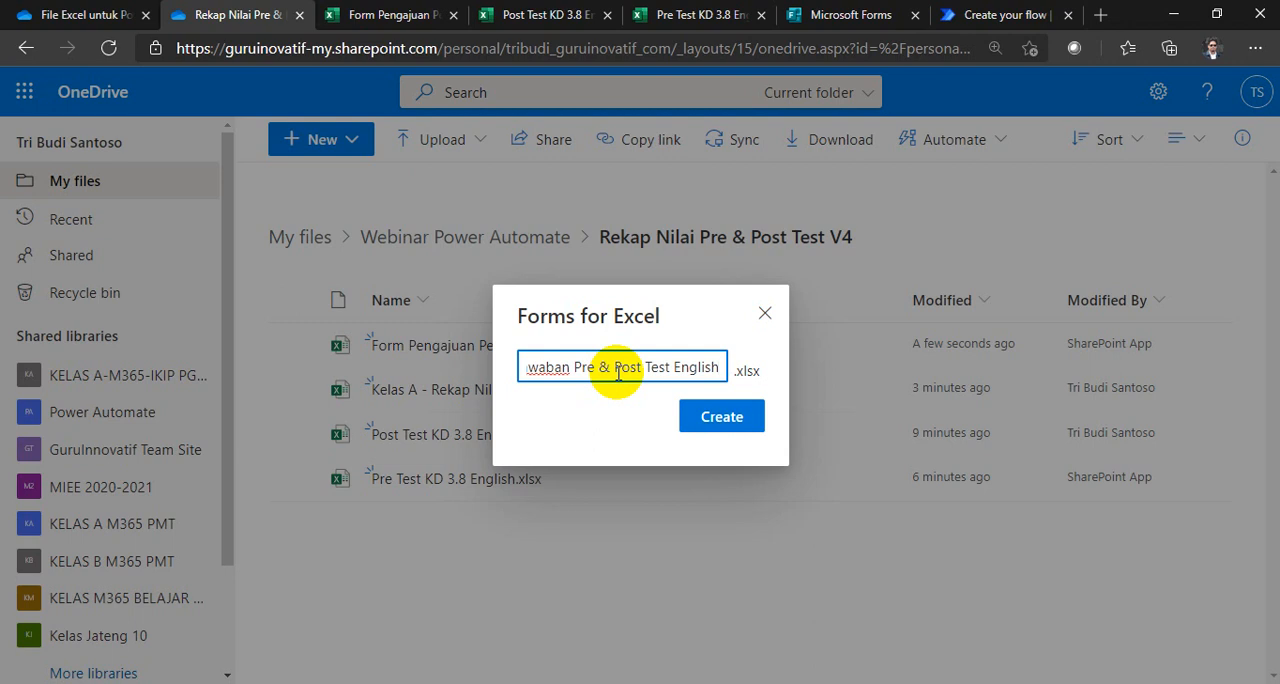
pyautogui.click(697, 421)
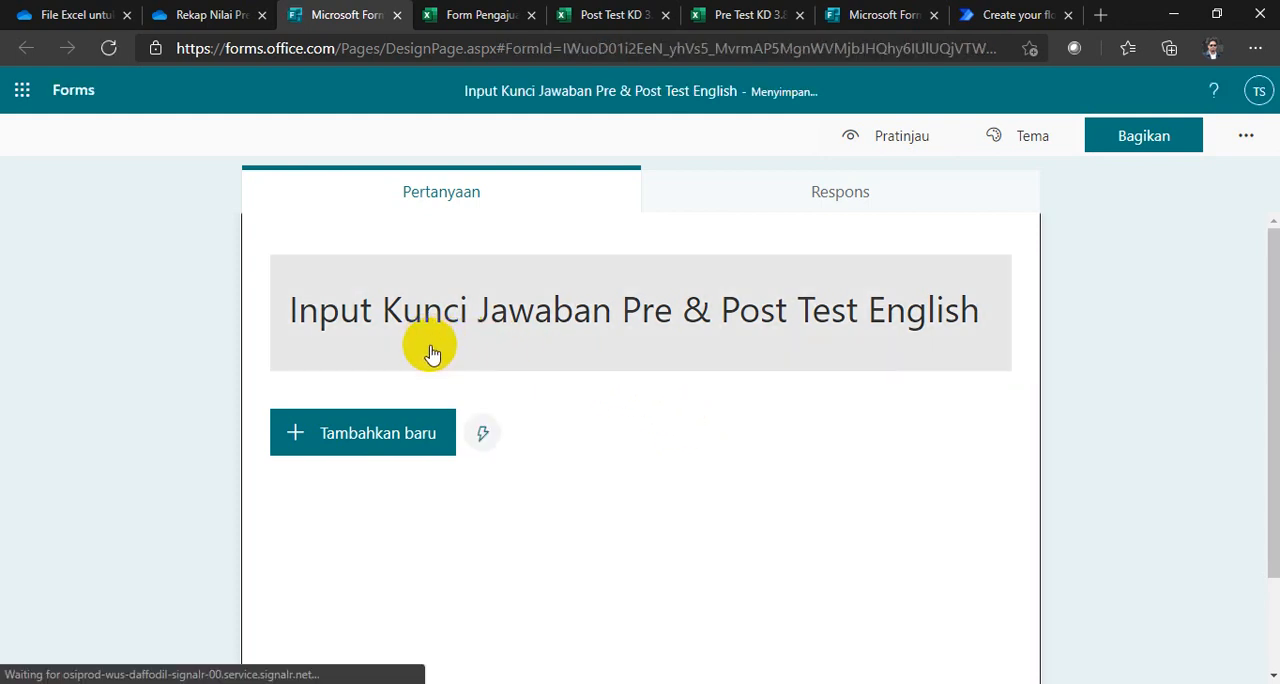
# Step: Add a required choice question to the form, with A and B as its first two options
pyautogui.click(380, 435)
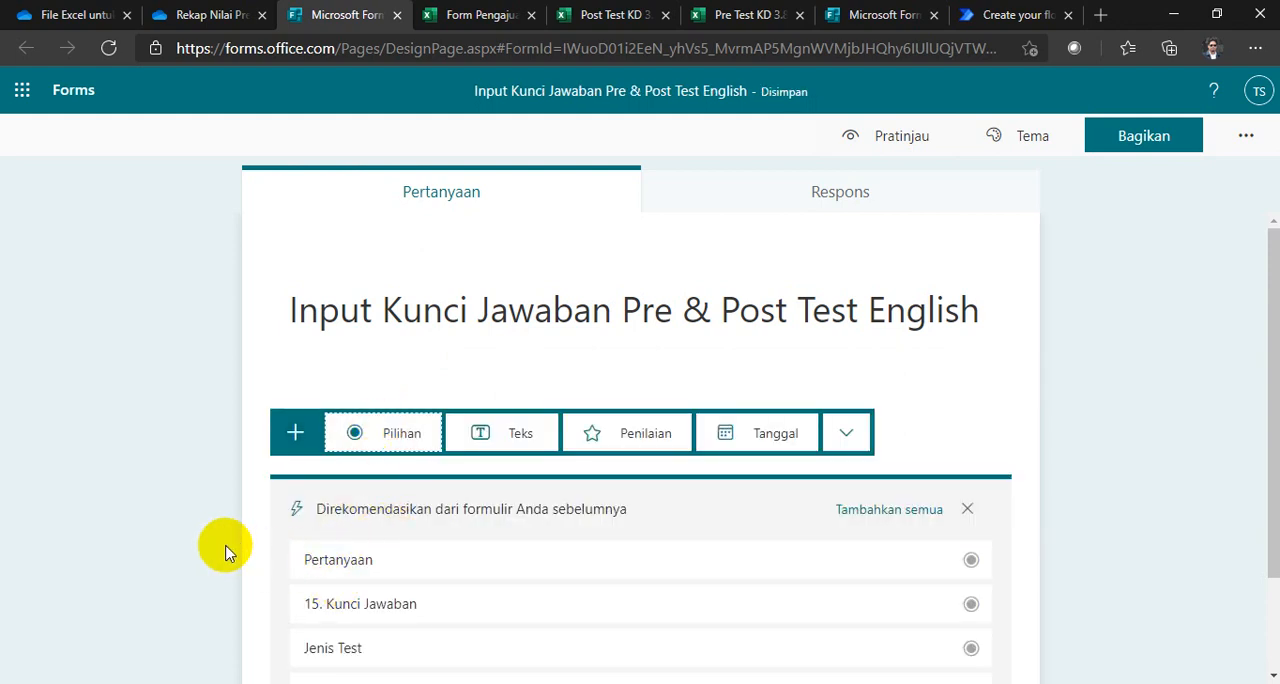
pyautogui.scroll(-2, 216, 542)
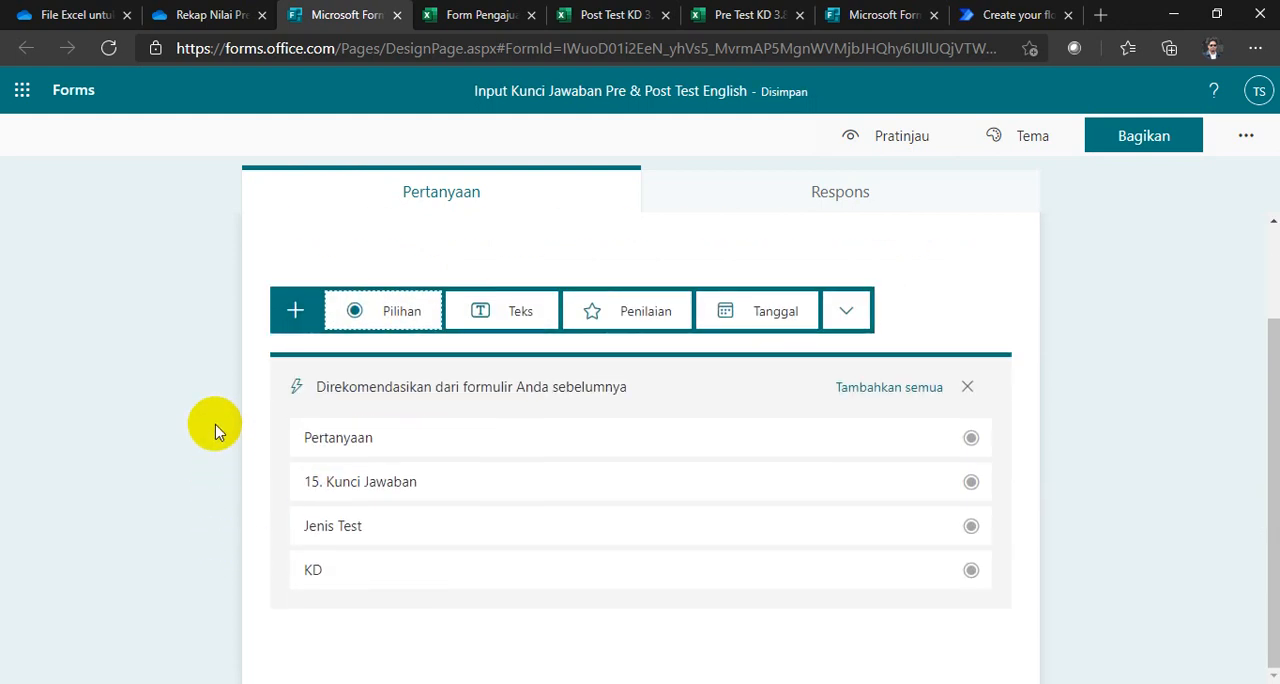
pyautogui.click(215, 427)
pyautogui.click(340, 325)
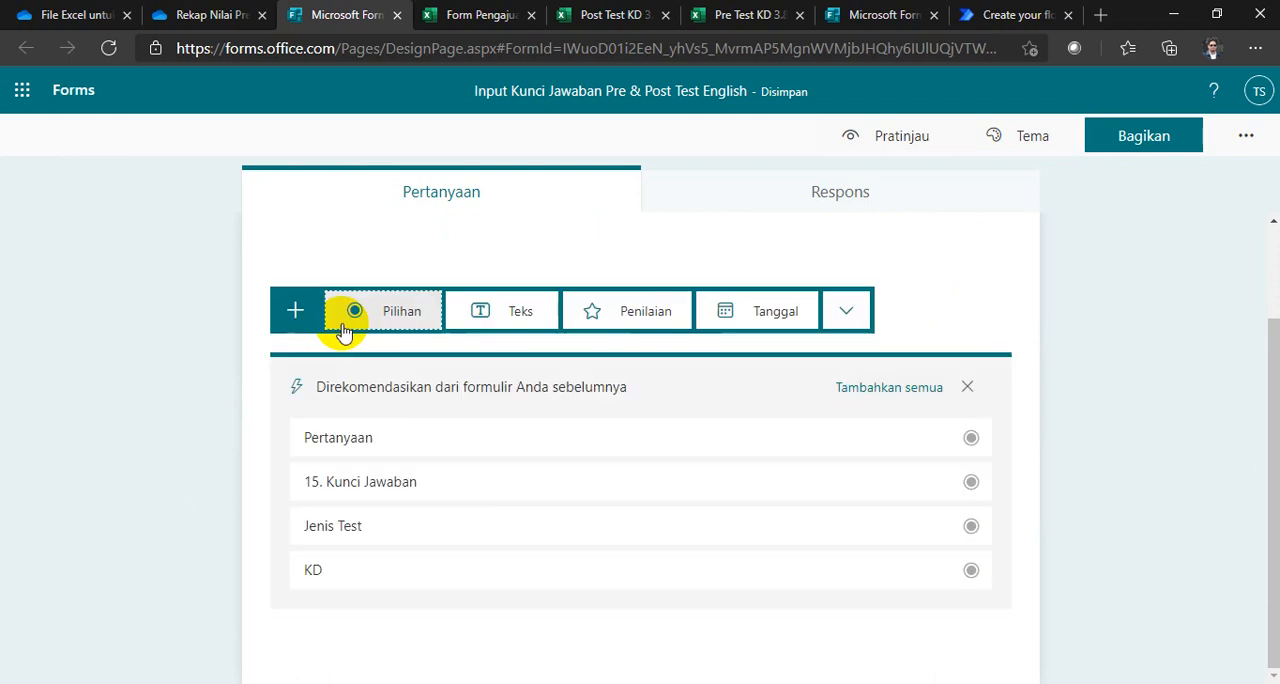
pyautogui.click(385, 310)
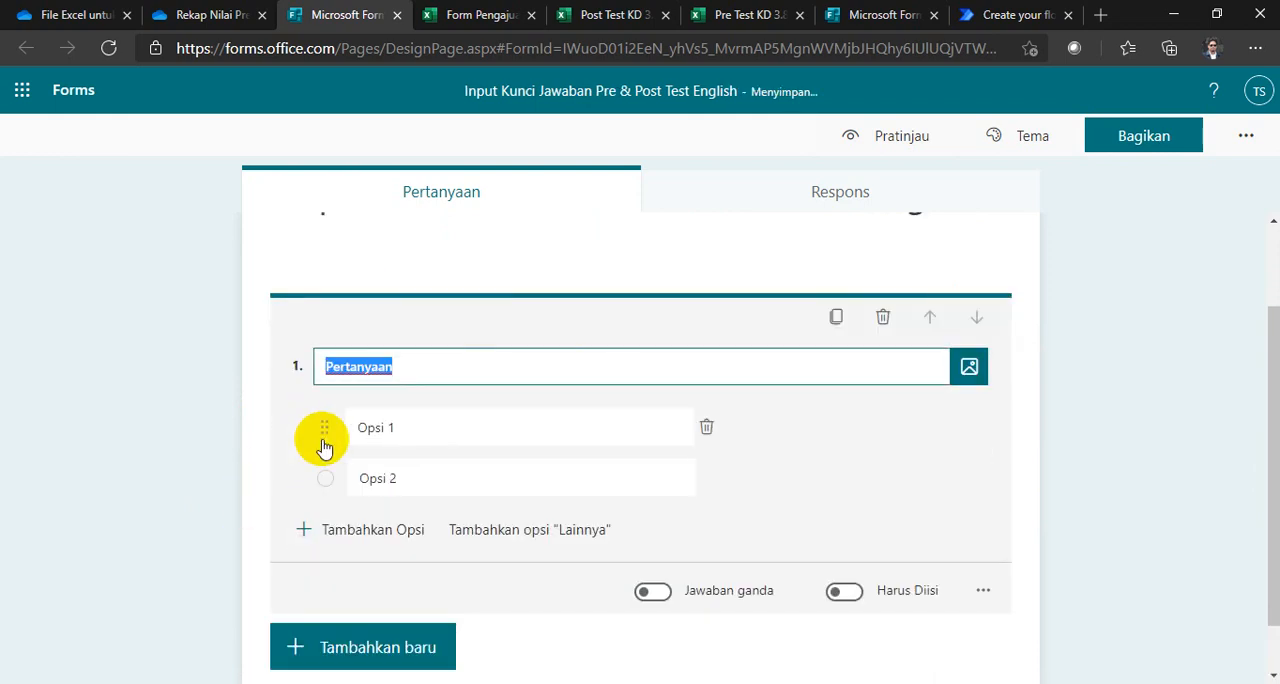
pyautogui.click(443, 429)
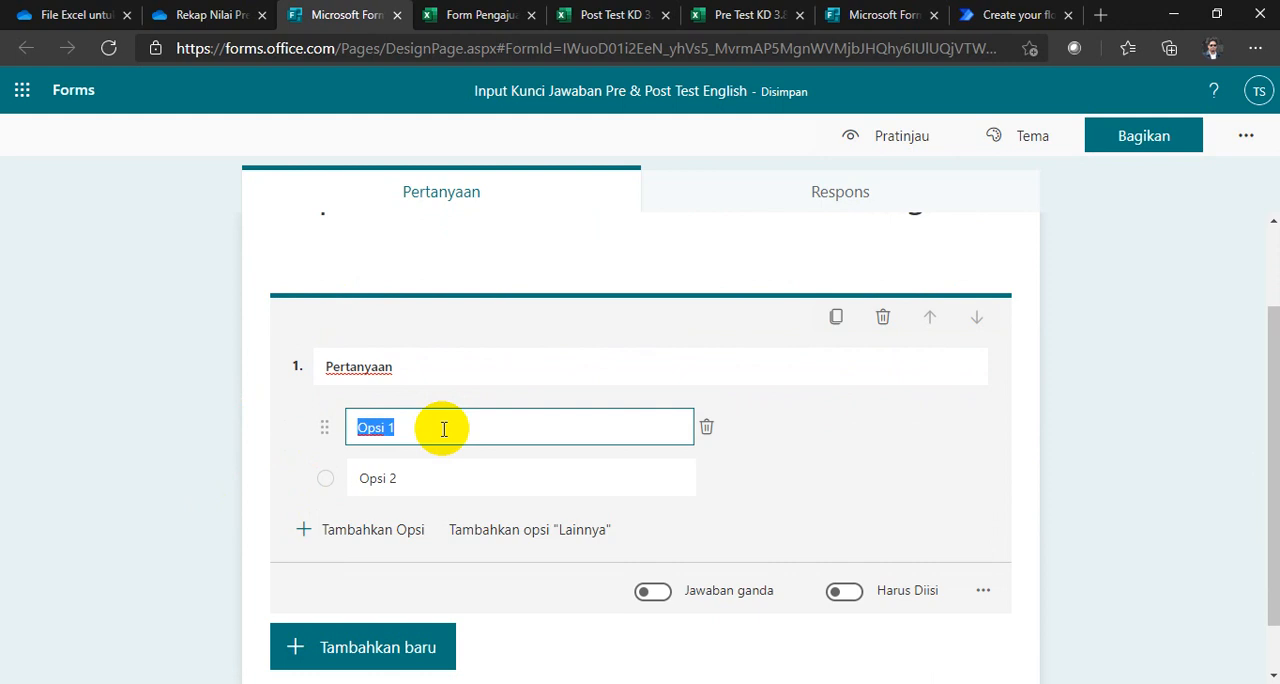
pyautogui.write('A')
pyautogui.click(430, 473)
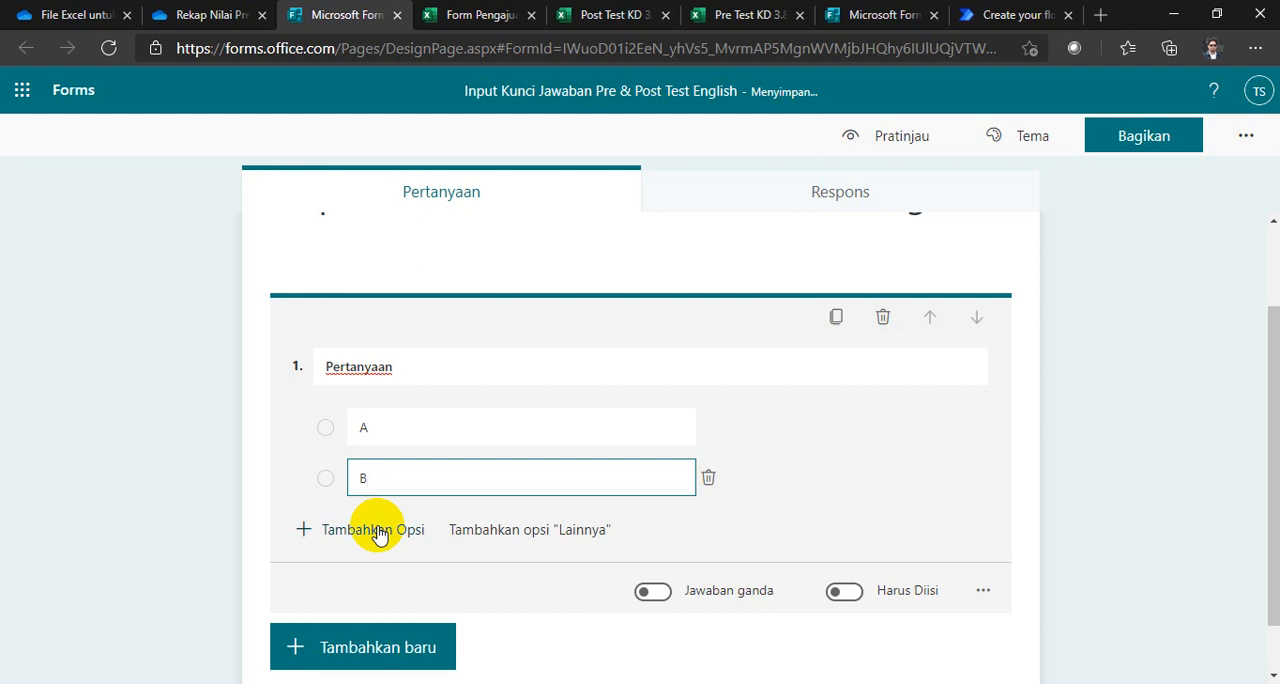
pyautogui.click(845, 591)
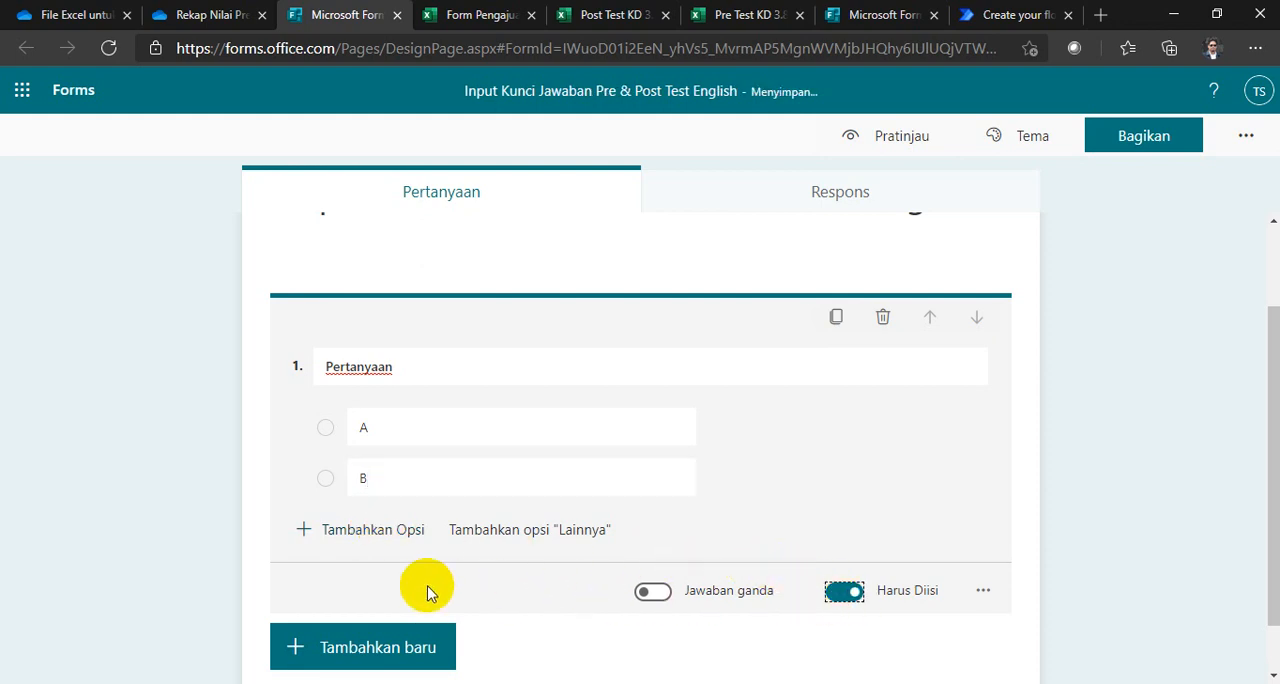
# Step: Add the options C, D and E to question 1
pyautogui.click(355, 538)
pyautogui.write('C')
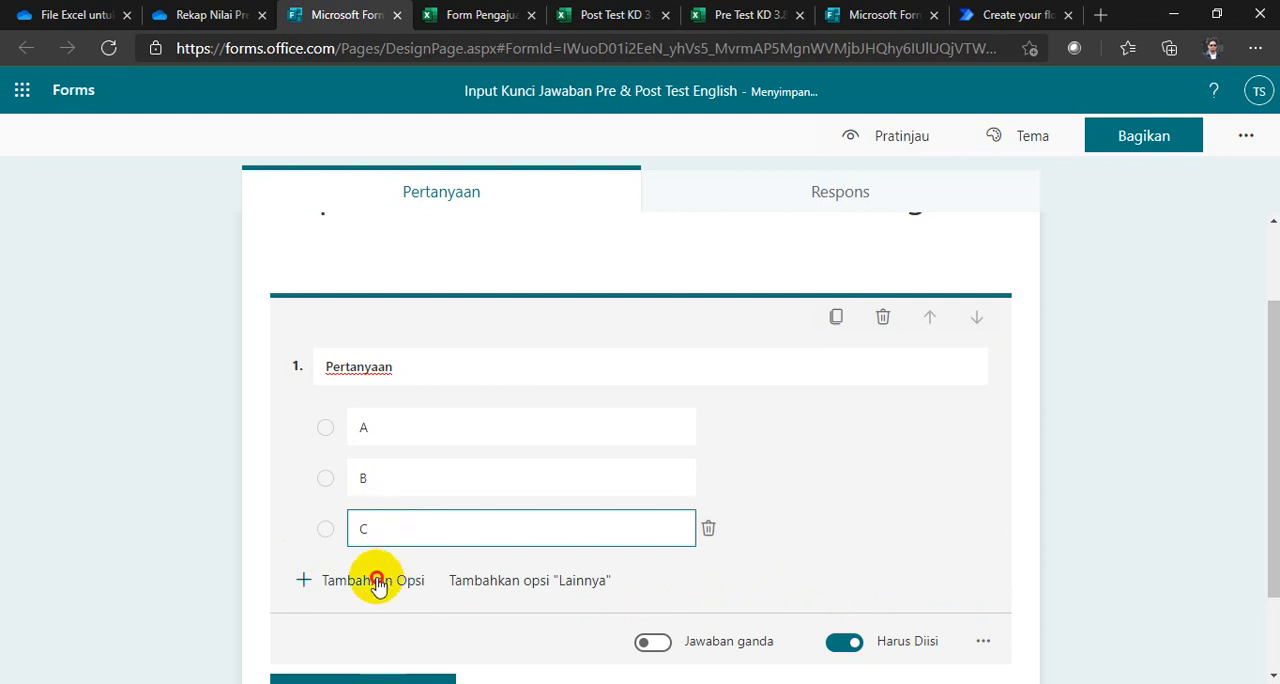
pyautogui.click(372, 580)
pyautogui.write('D')
pyautogui.scroll(-1, 457, 551)
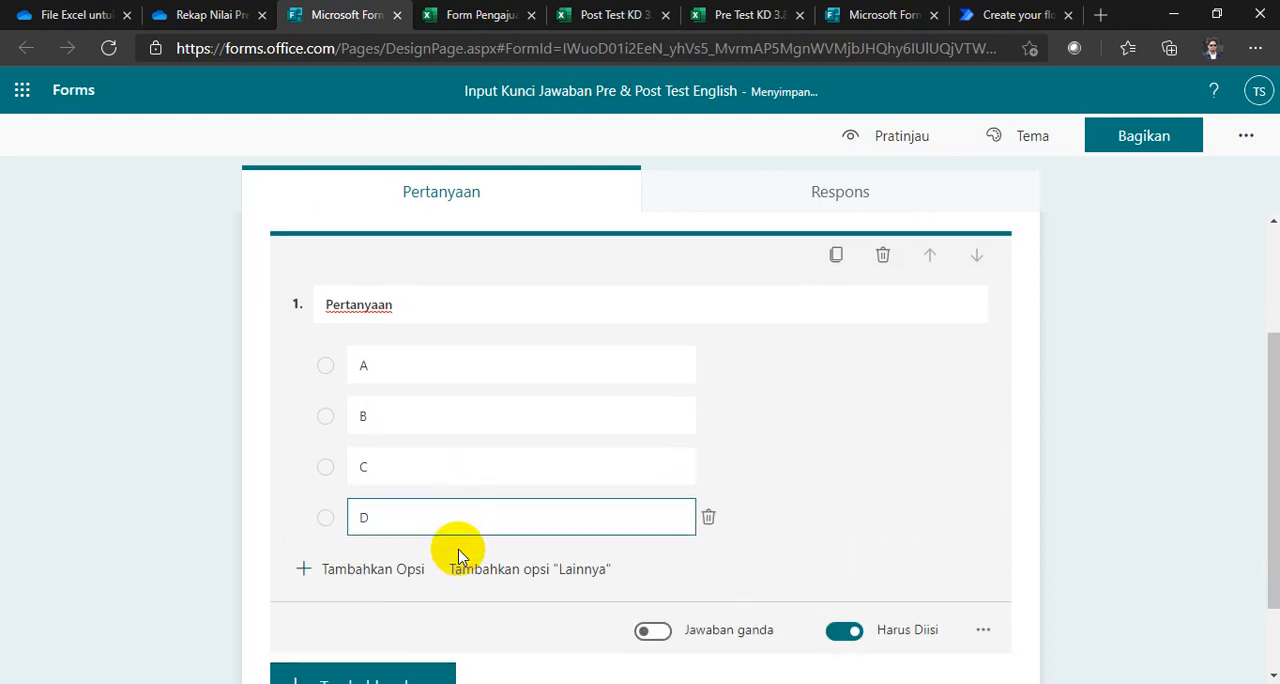
pyautogui.click(372, 566)
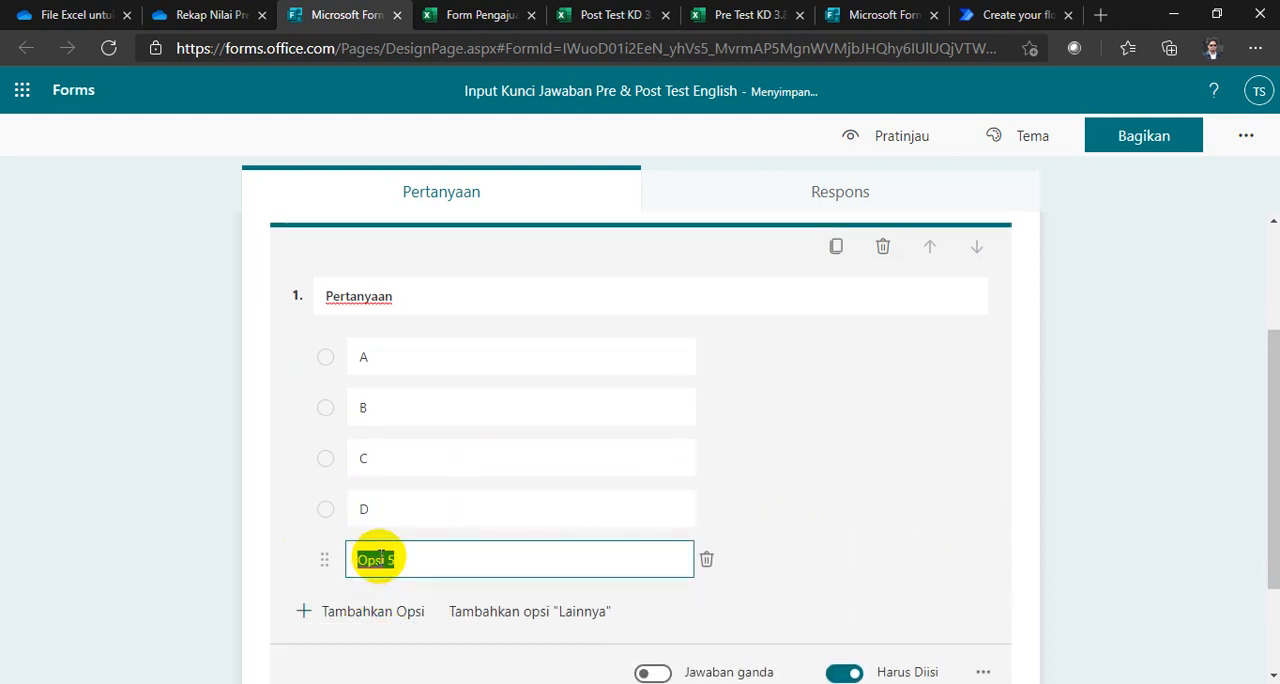
pyautogui.write('E')
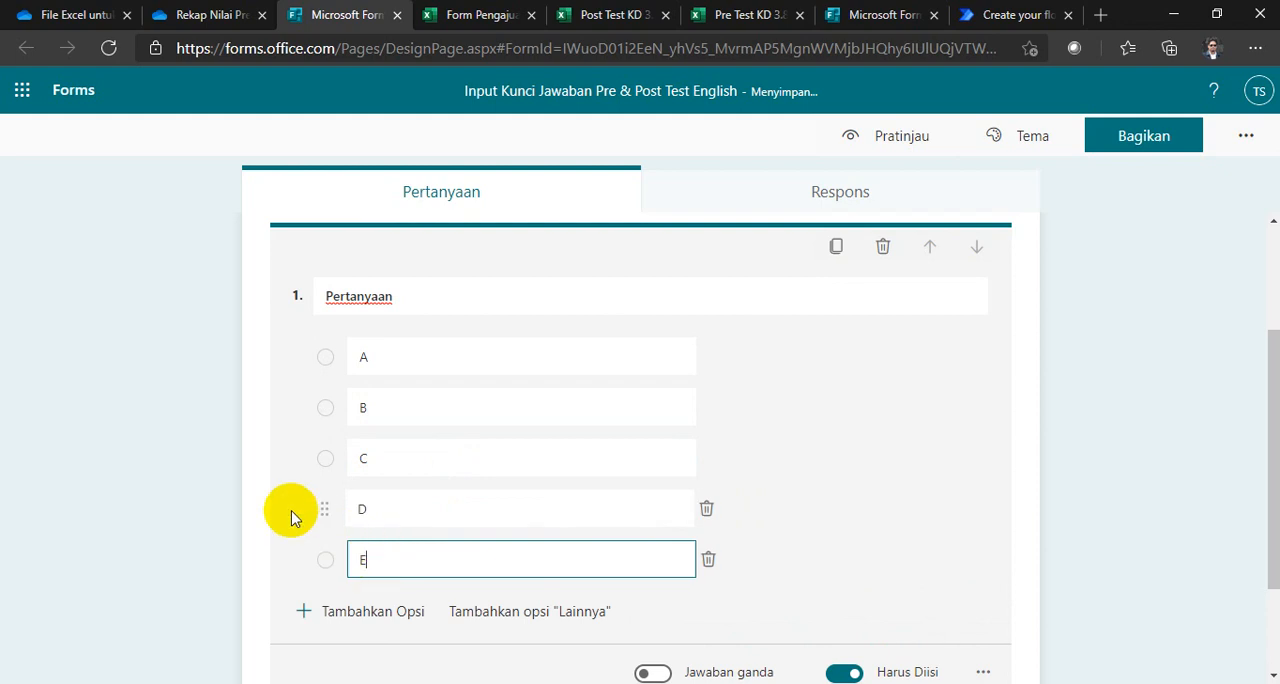
pyautogui.click(171, 380)
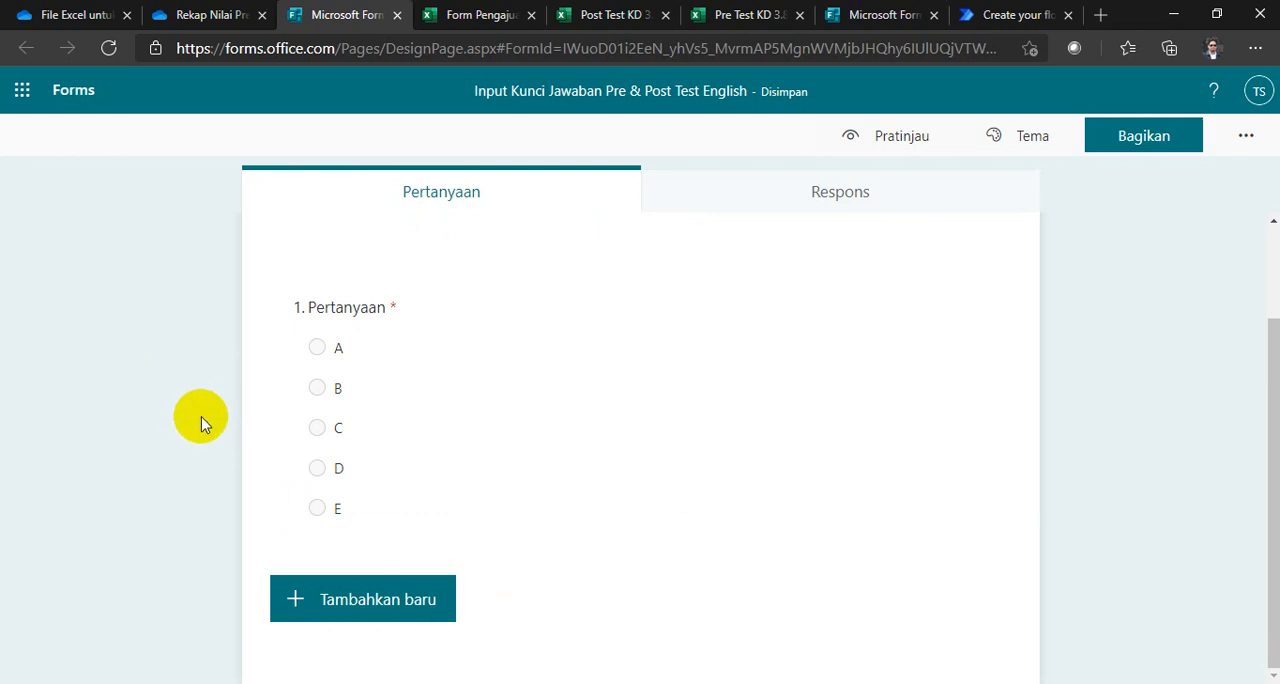
# Step: Duplicate the A–E choice question until the form has 15 questions
pyautogui.scroll(2, 414, 445)
pyautogui.scroll(-2, 414, 445)
pyautogui.click(463, 413)
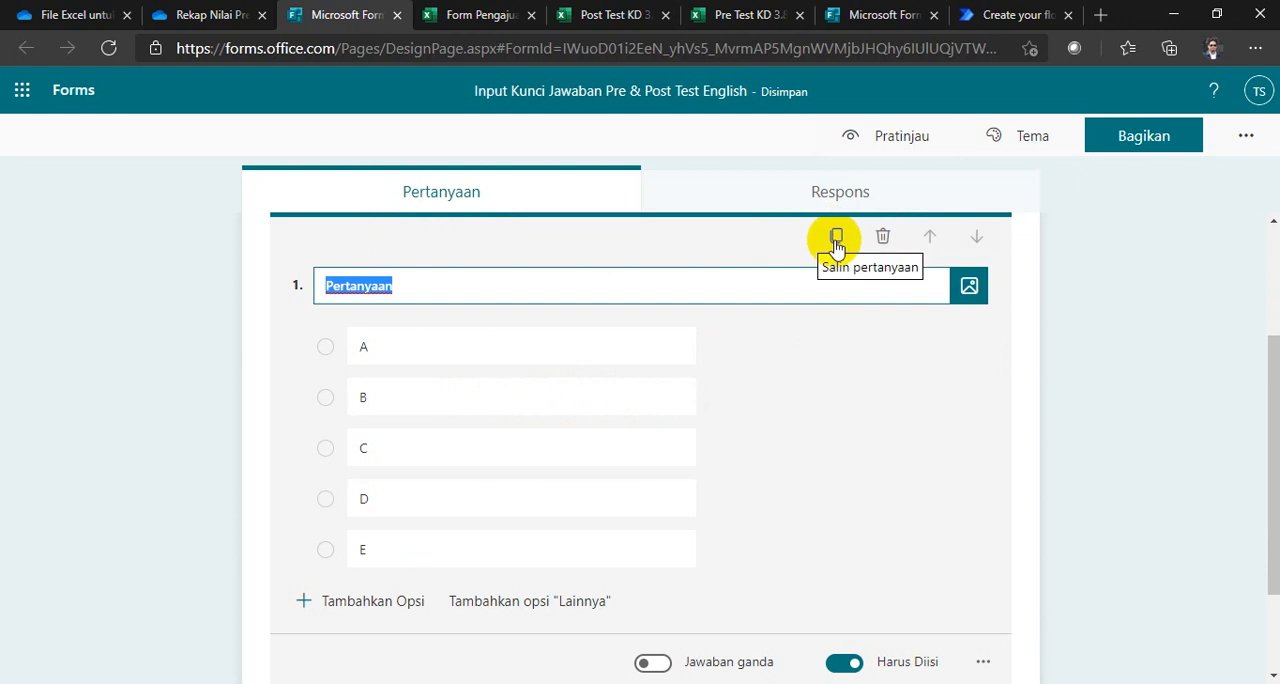
pyautogui.click(836, 238)
pyautogui.click(836, 244)
pyautogui.click(836, 244)
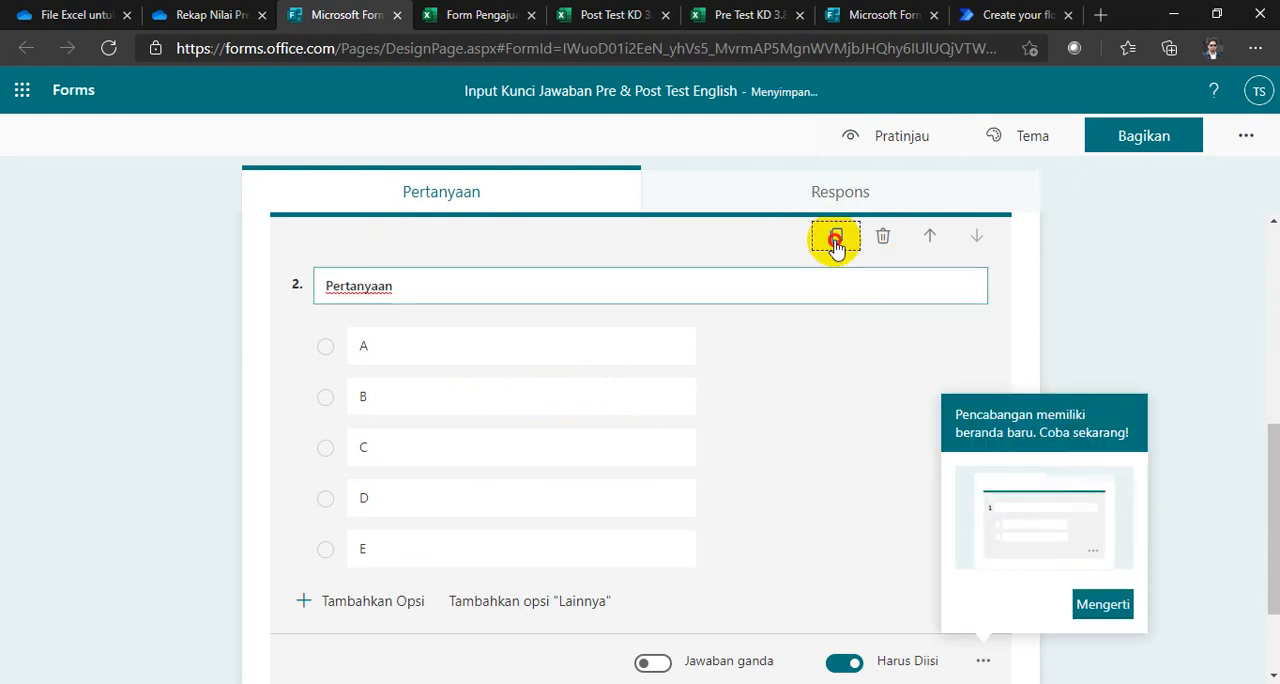
pyautogui.click(836, 244)
pyautogui.click(836, 244)
pyautogui.click(836, 244)
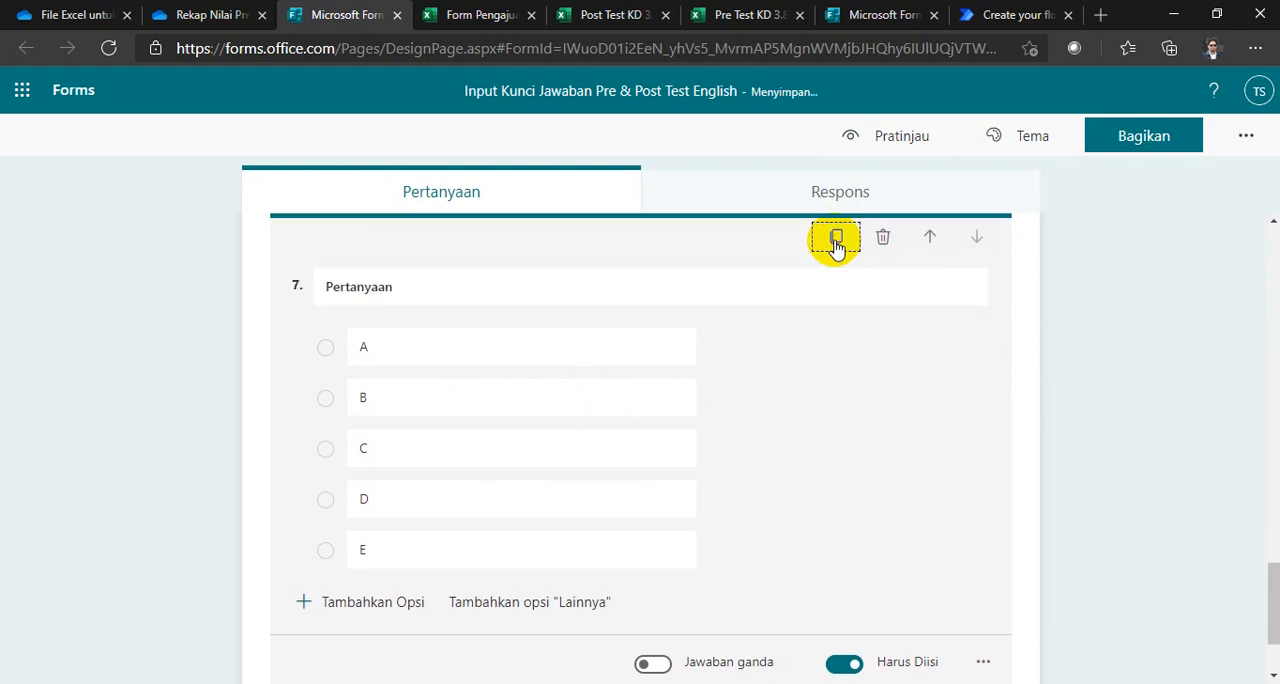
pyautogui.click(836, 244)
pyautogui.click(836, 244)
pyautogui.click(836, 244)
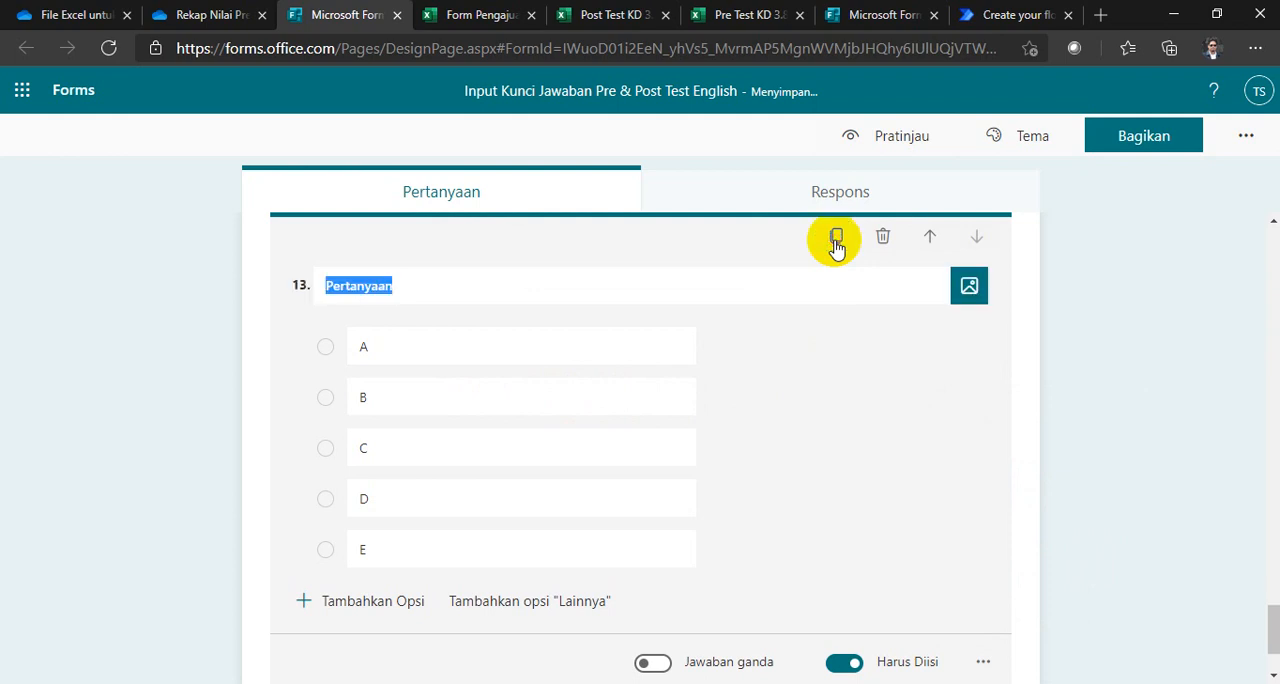
pyautogui.click(836, 244)
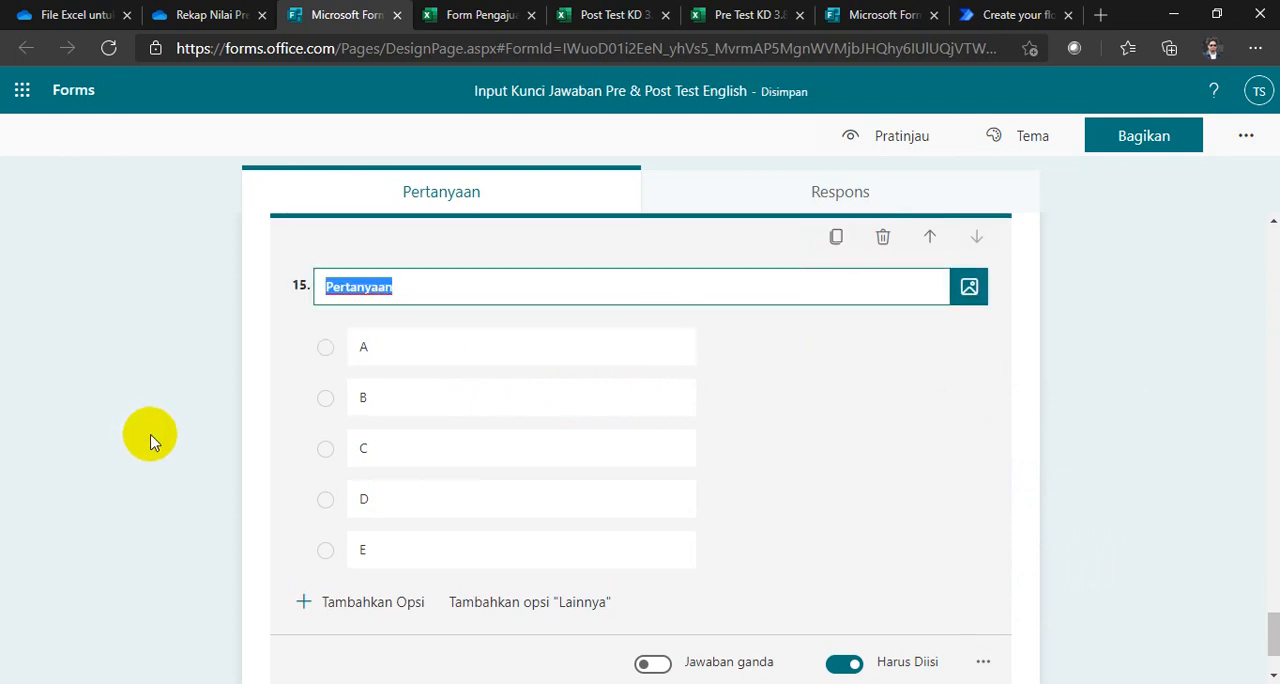
pyautogui.scroll(-2, 152, 440)
pyautogui.click(154, 437)
# Step: Add a choice question 16 titled "KD" below question 15
pyautogui.scroll(4, 171, 473)
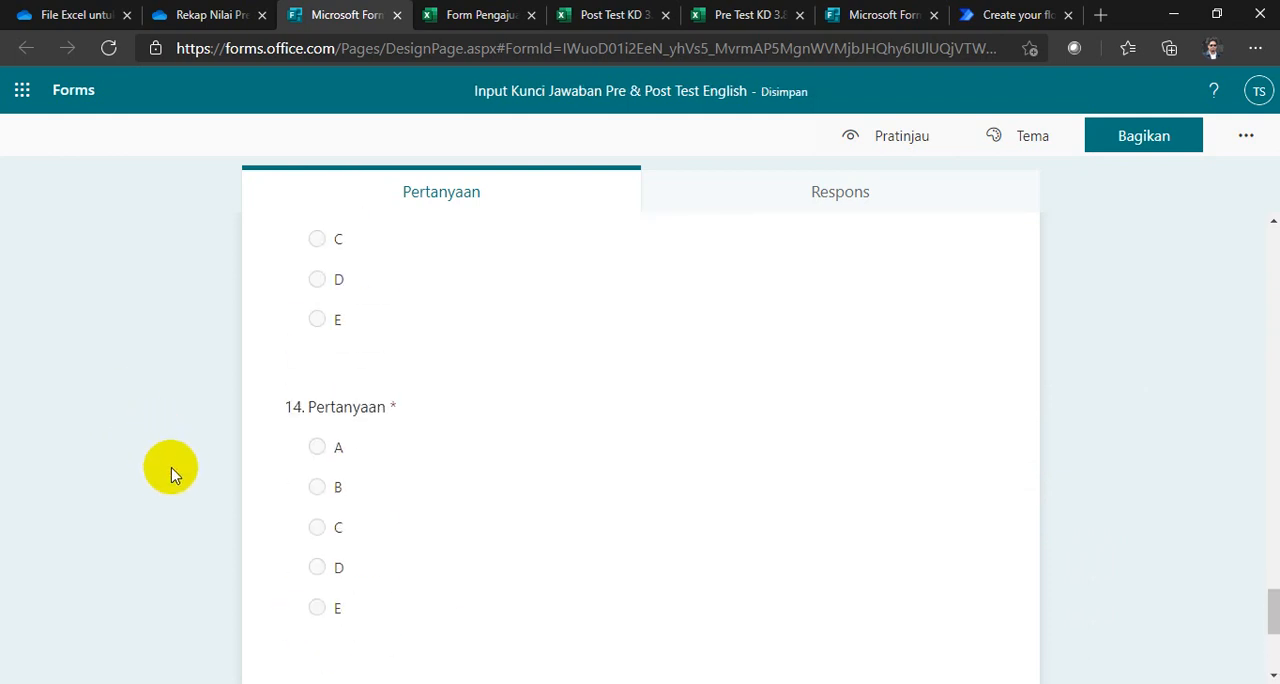
pyautogui.scroll(-3, 171, 472)
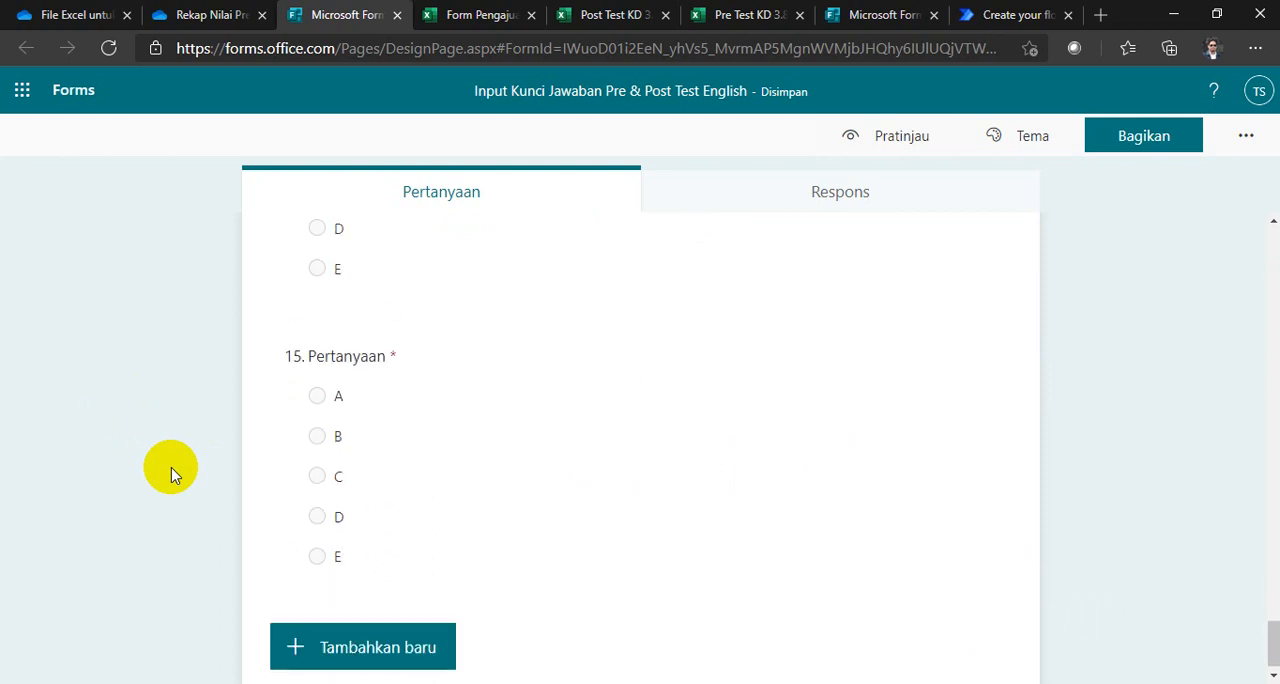
pyautogui.click(372, 646)
pyautogui.click(380, 640)
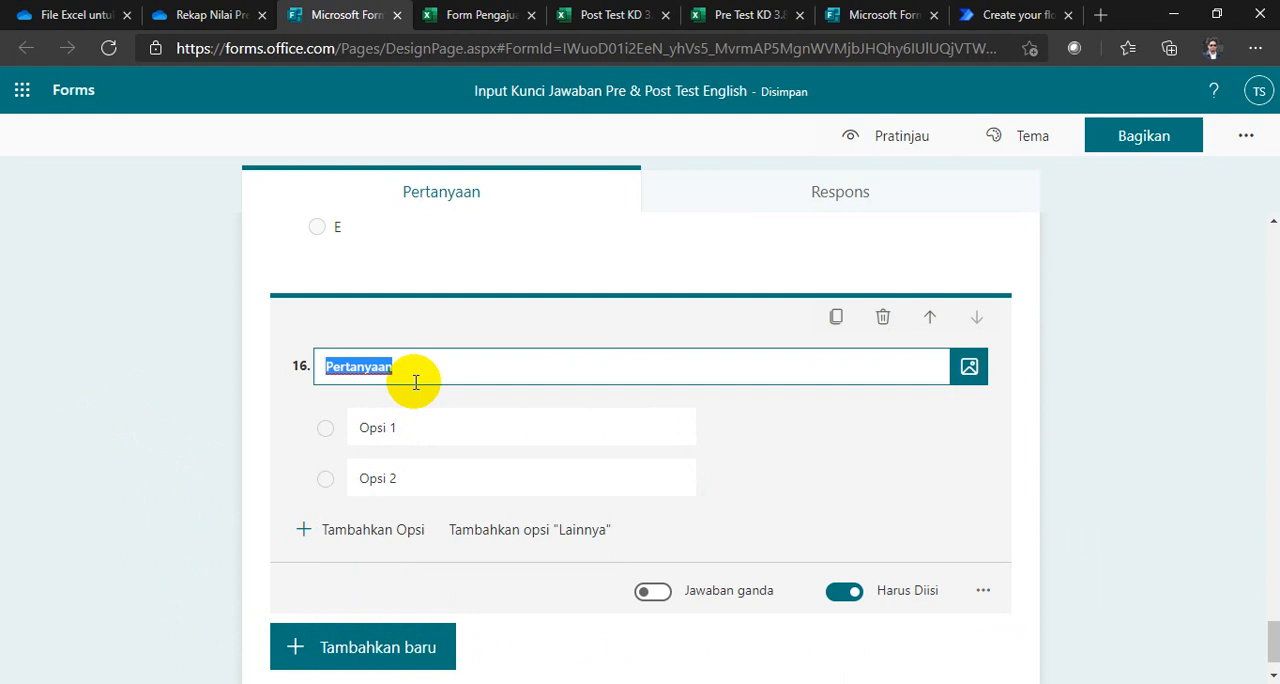
pyautogui.write('k')
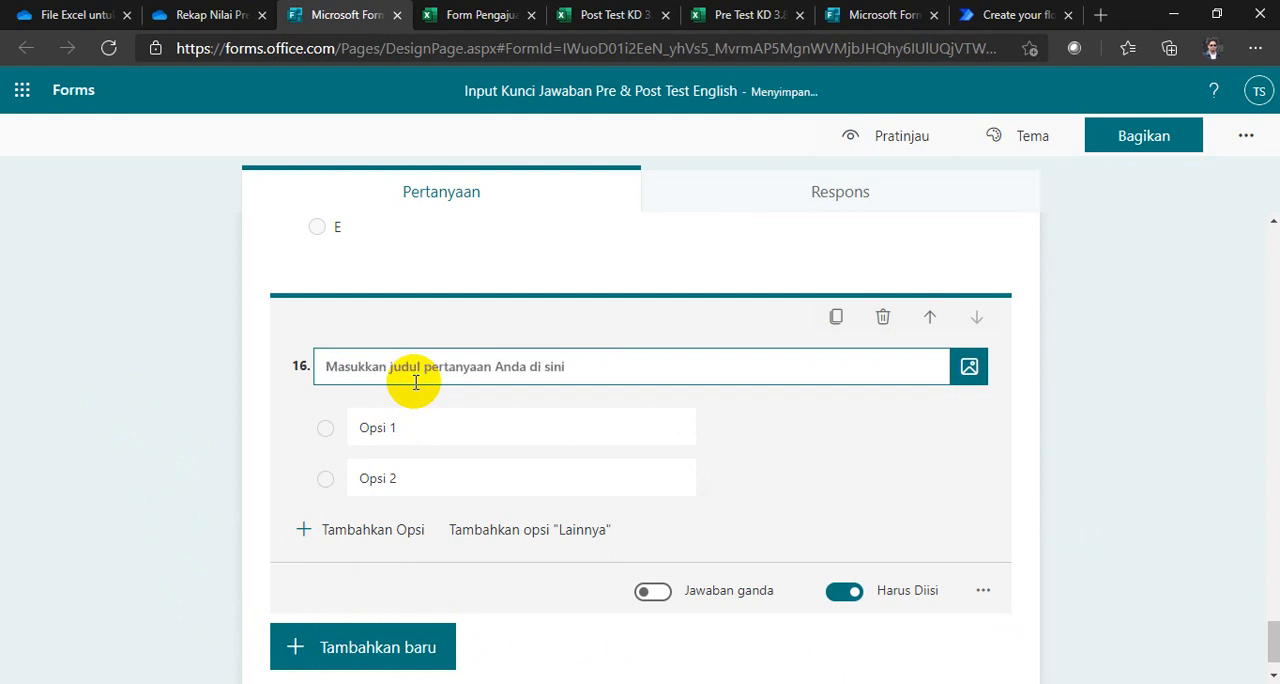
pyautogui.write('KD')
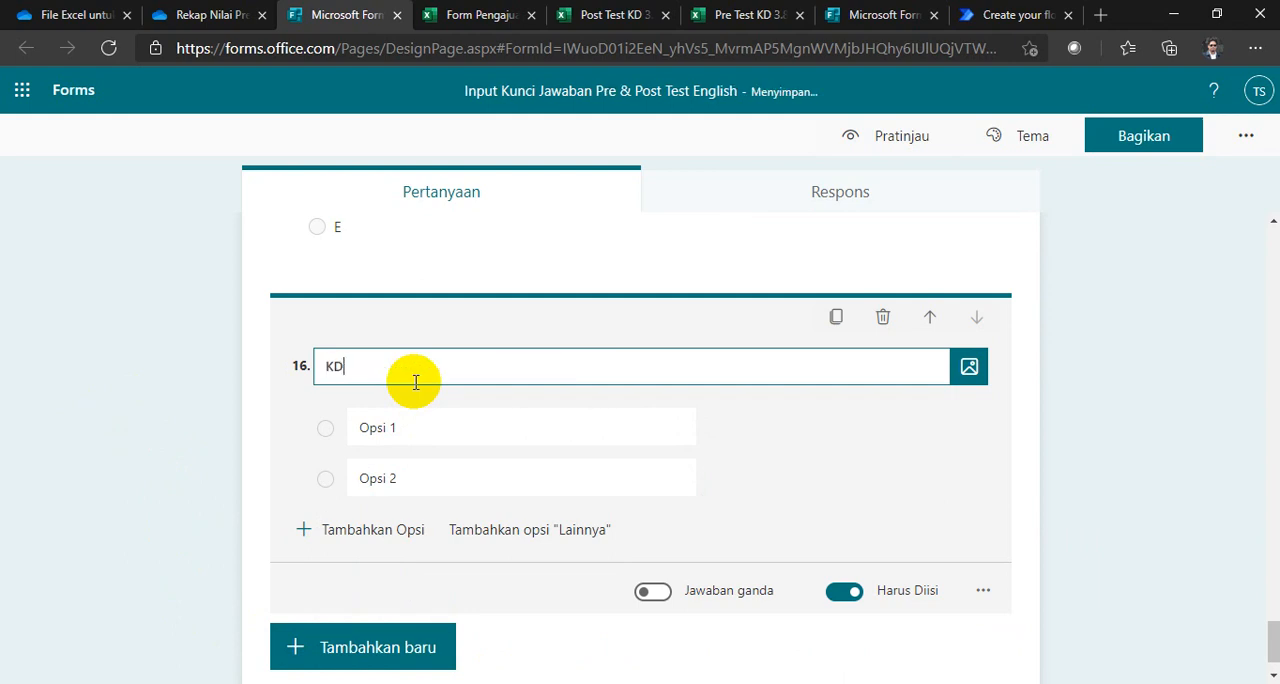
pyautogui.click(427, 434)
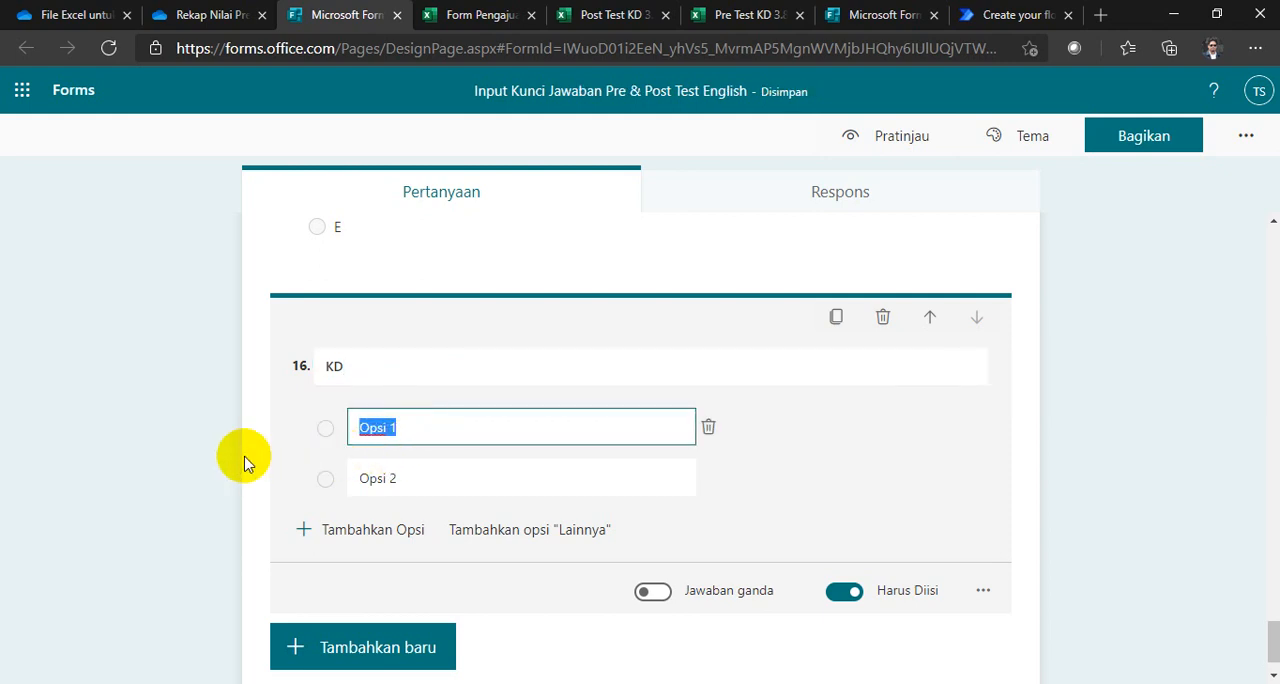
pyautogui.click(137, 480)
# Step: Switch to the Excel desktop app and create a blank workbook
pyautogui.press('super')
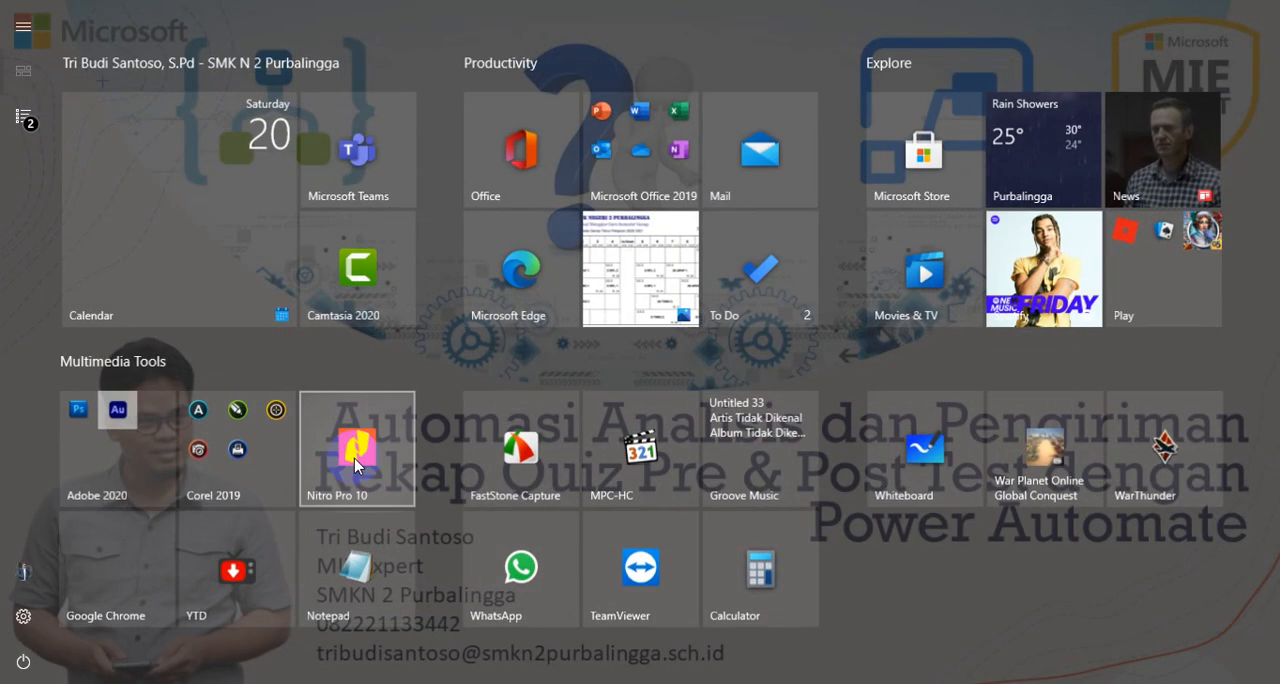
pyautogui.click(640, 160)
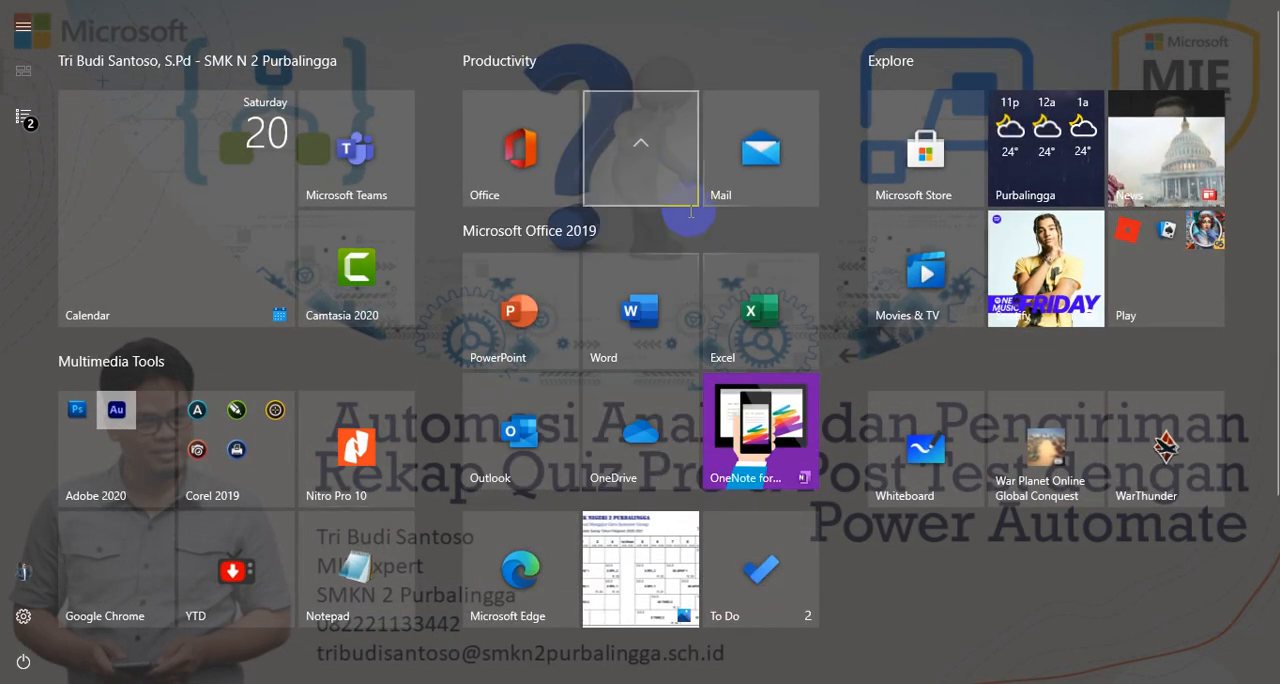
pyautogui.press('Escape')
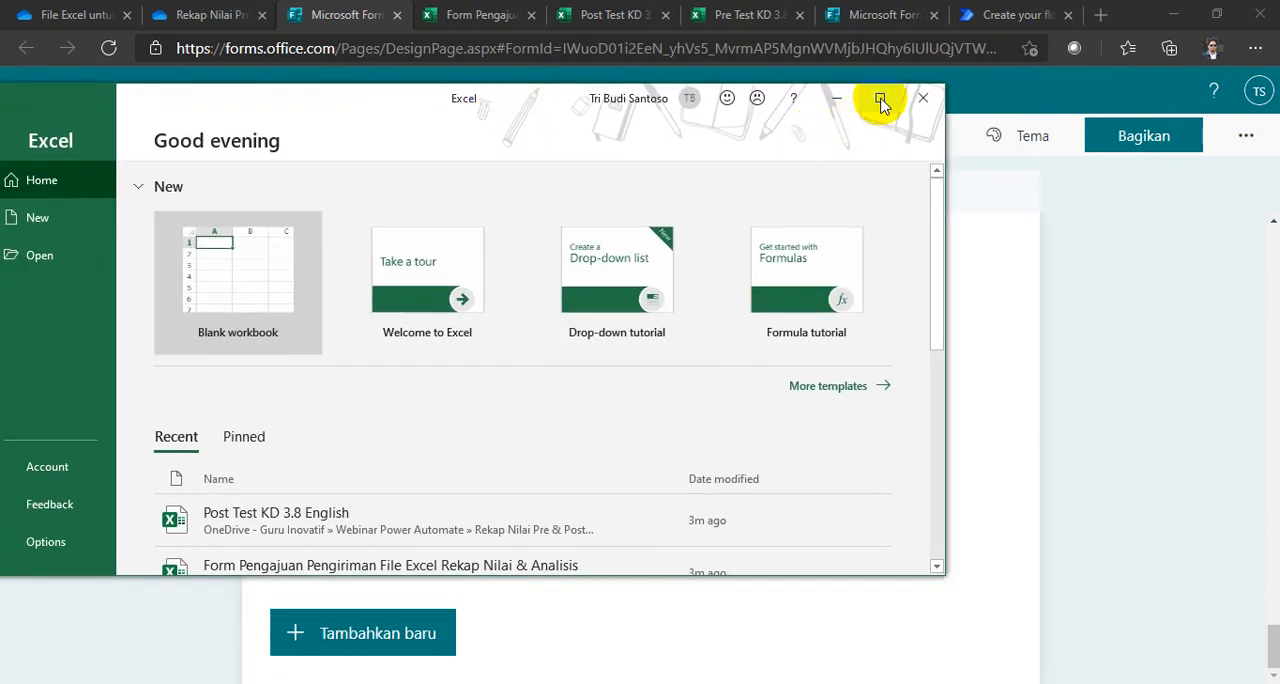
pyautogui.click(883, 96)
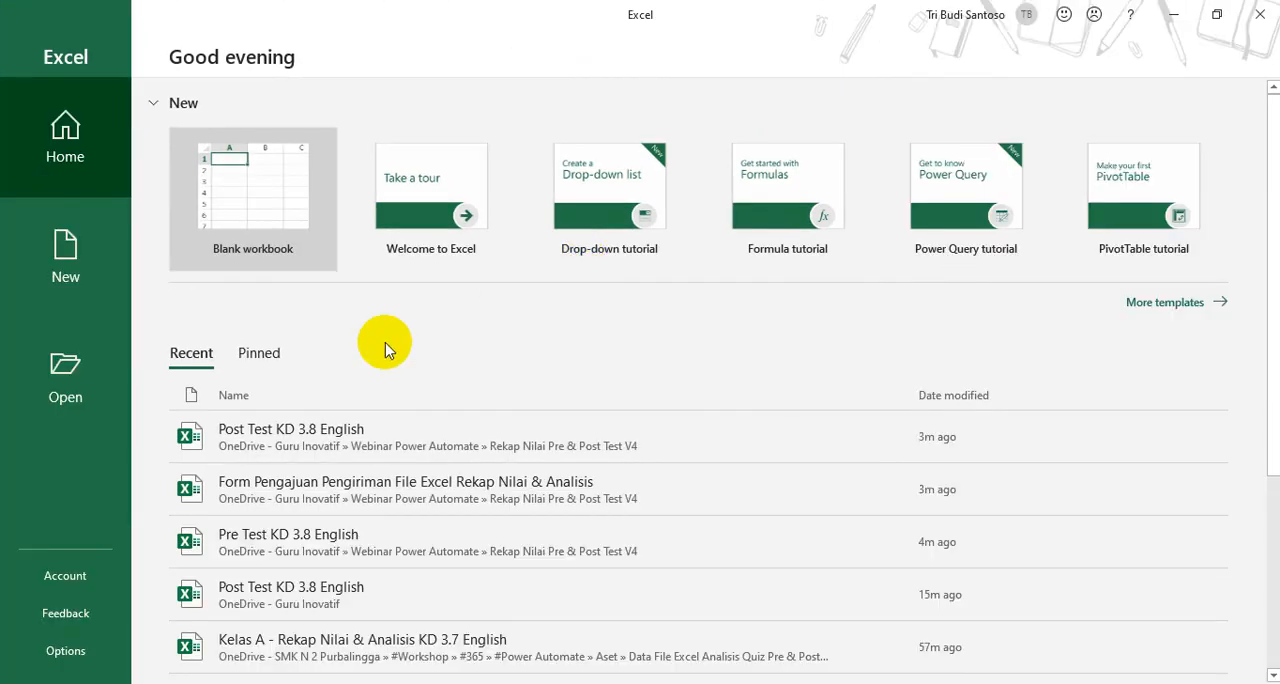
pyautogui.click(251, 206)
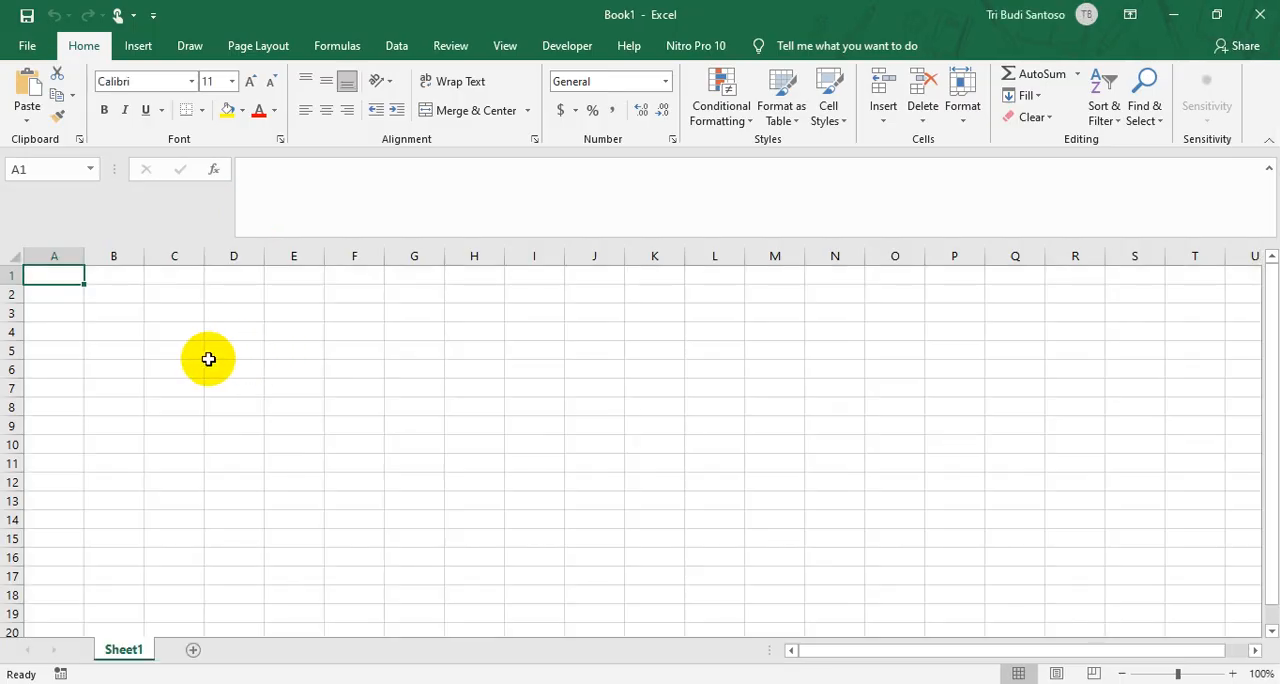
# Step: Enter 3.1 in A1 and 3.2 in A2, and fill the series down to 3.9 in A9
pyautogui.write('3.1')
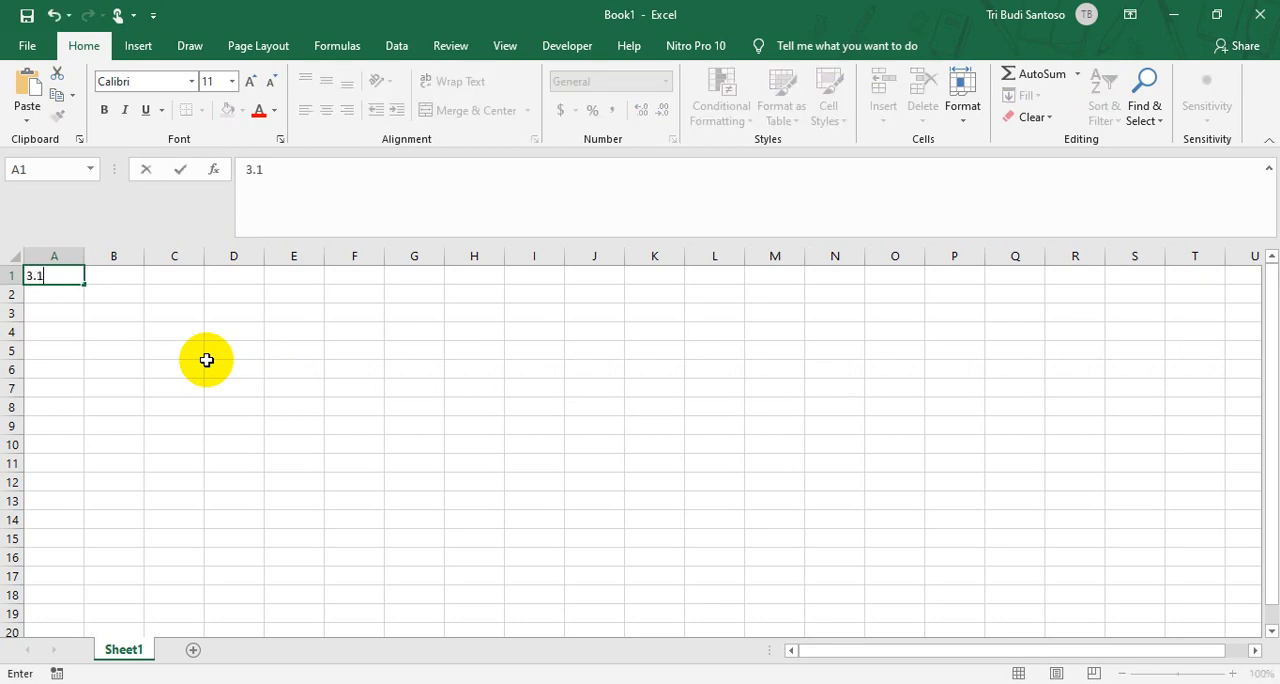
pyautogui.press('Return')
pyautogui.write('3')
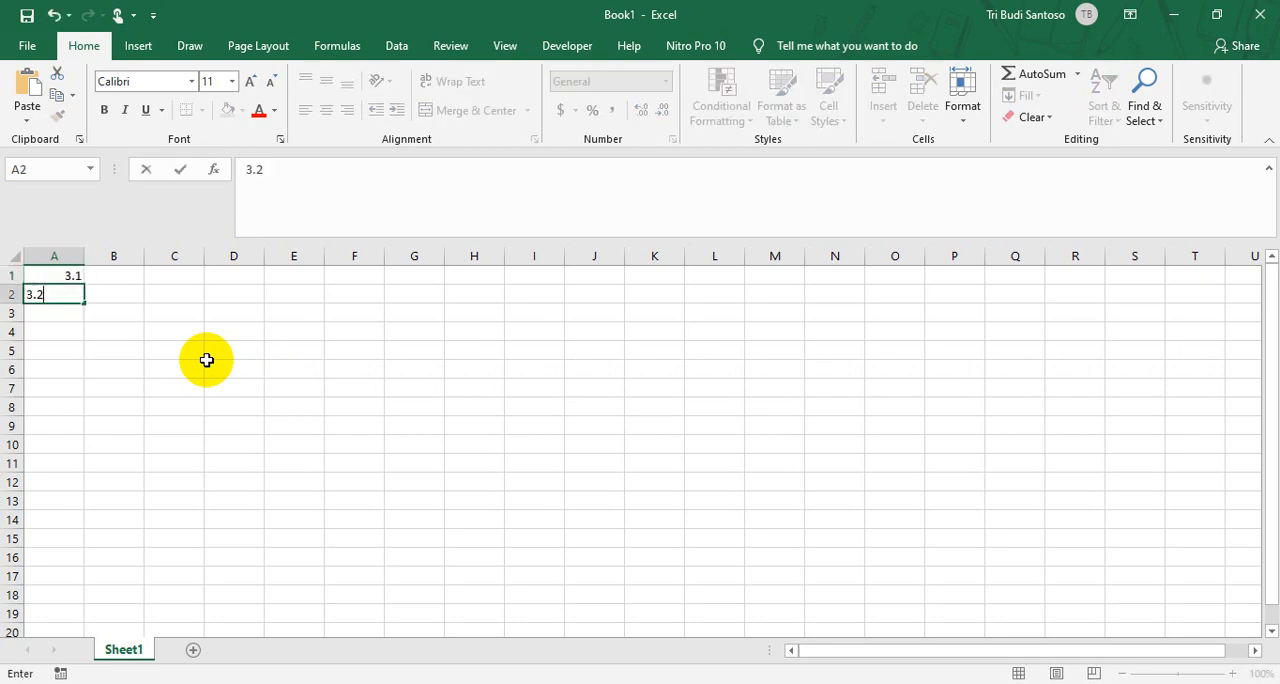
pyautogui.write('.2')
pyautogui.press('Return')
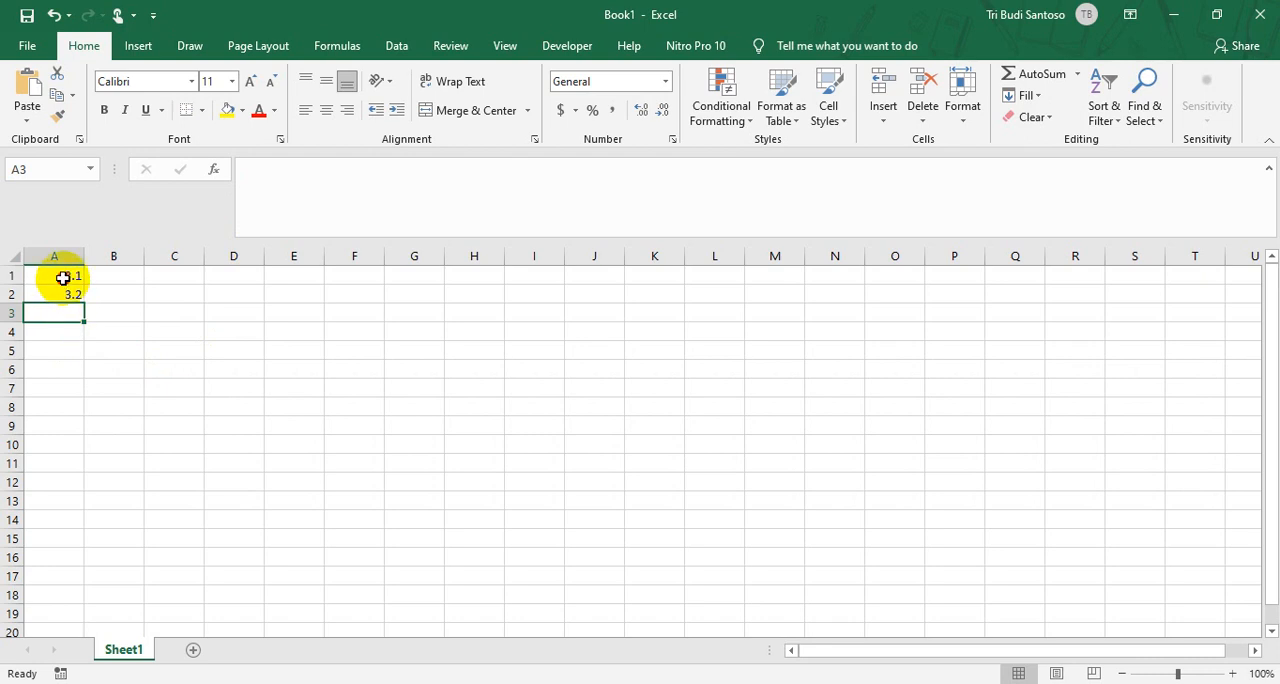
pyautogui.moveTo(63, 277); pyautogui.dragTo(88, 445)
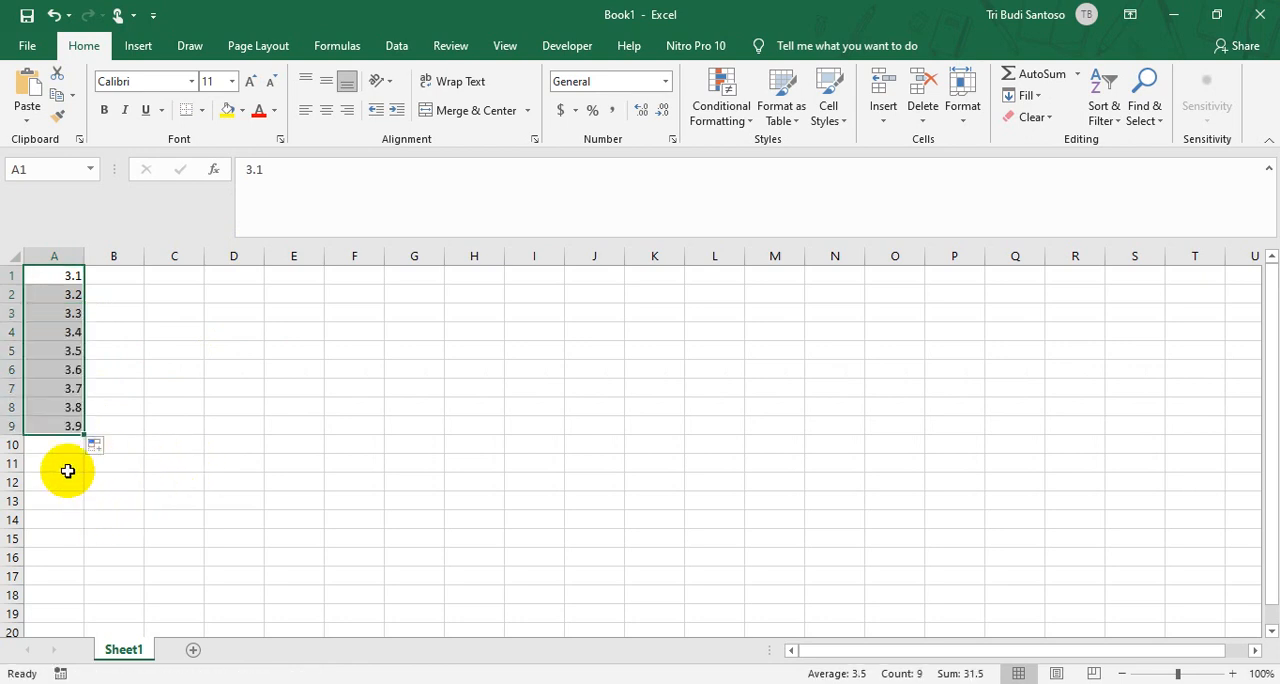
# Step: Copy the 3.1–3.9 series from Excel and paste it as the KD question's options in the form, removing the placeholder options
pyautogui.hotkey('ctrl', 'c')
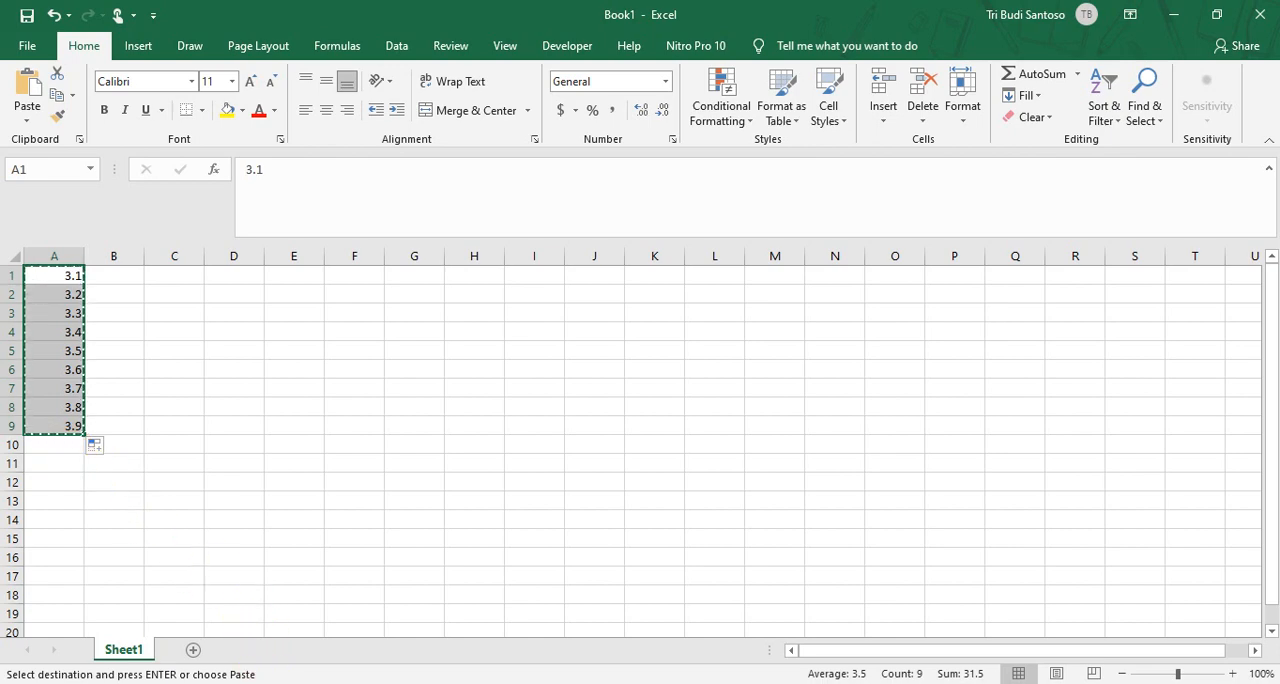
pyautogui.click(303, 609)
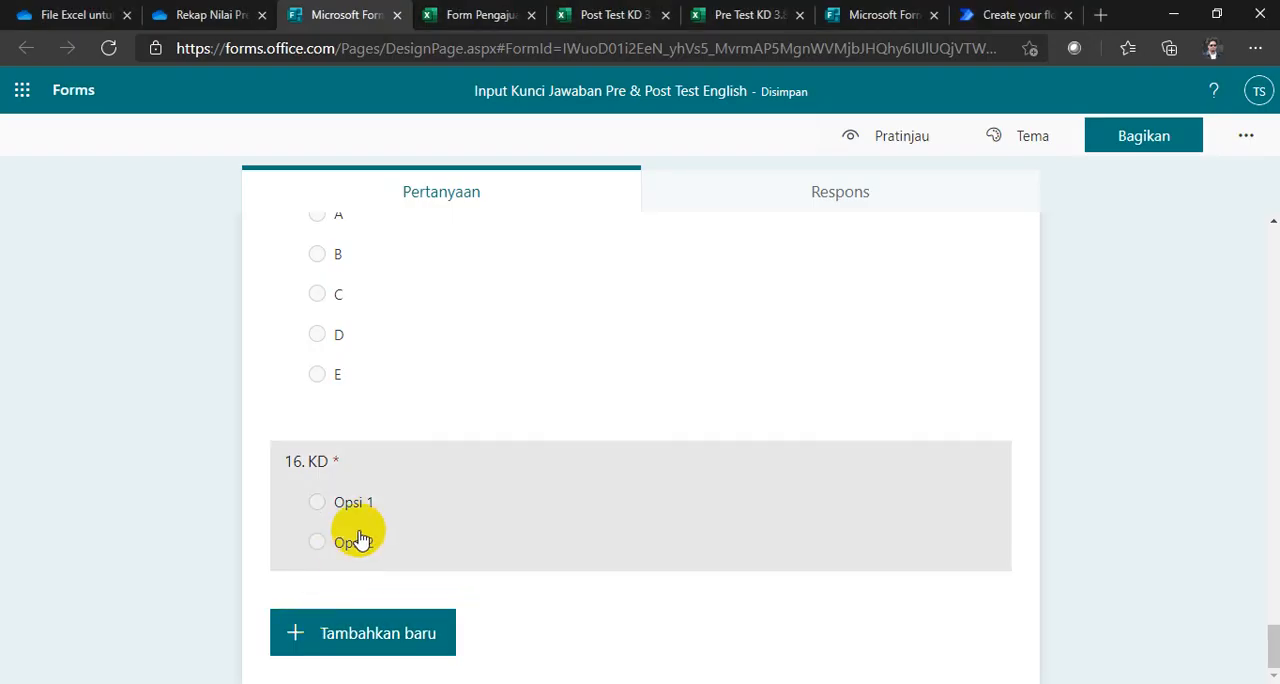
pyautogui.click(363, 511)
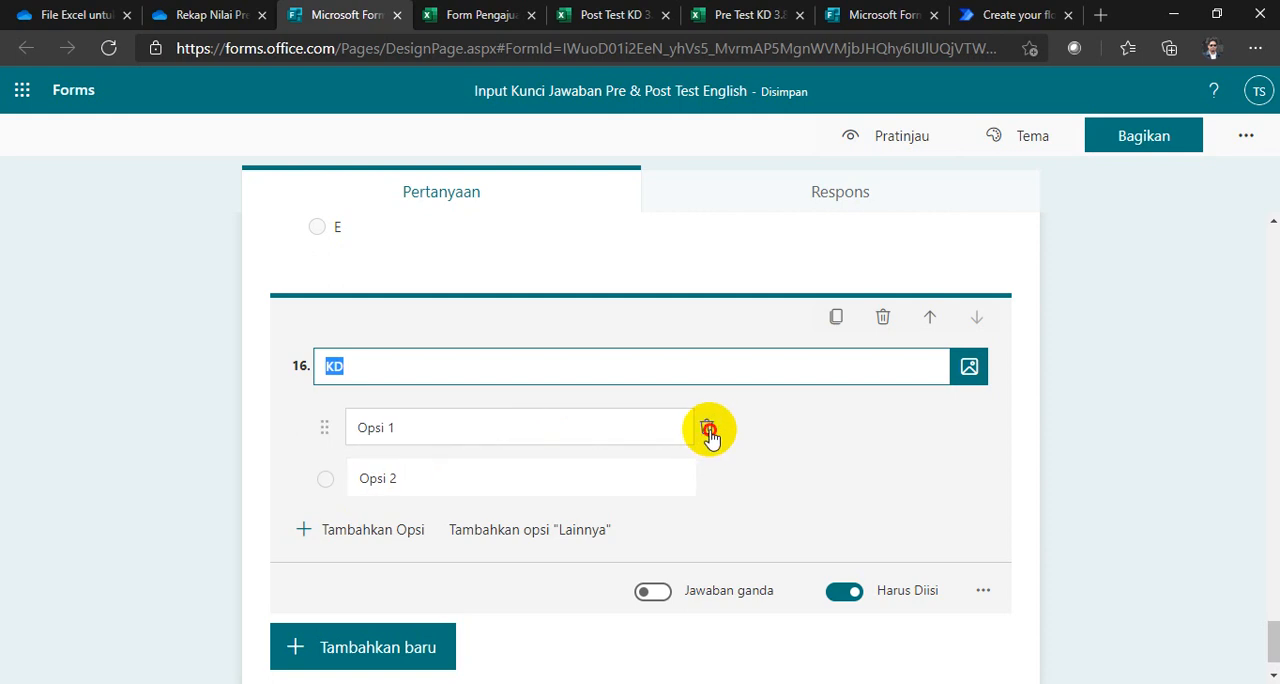
pyautogui.click(709, 426)
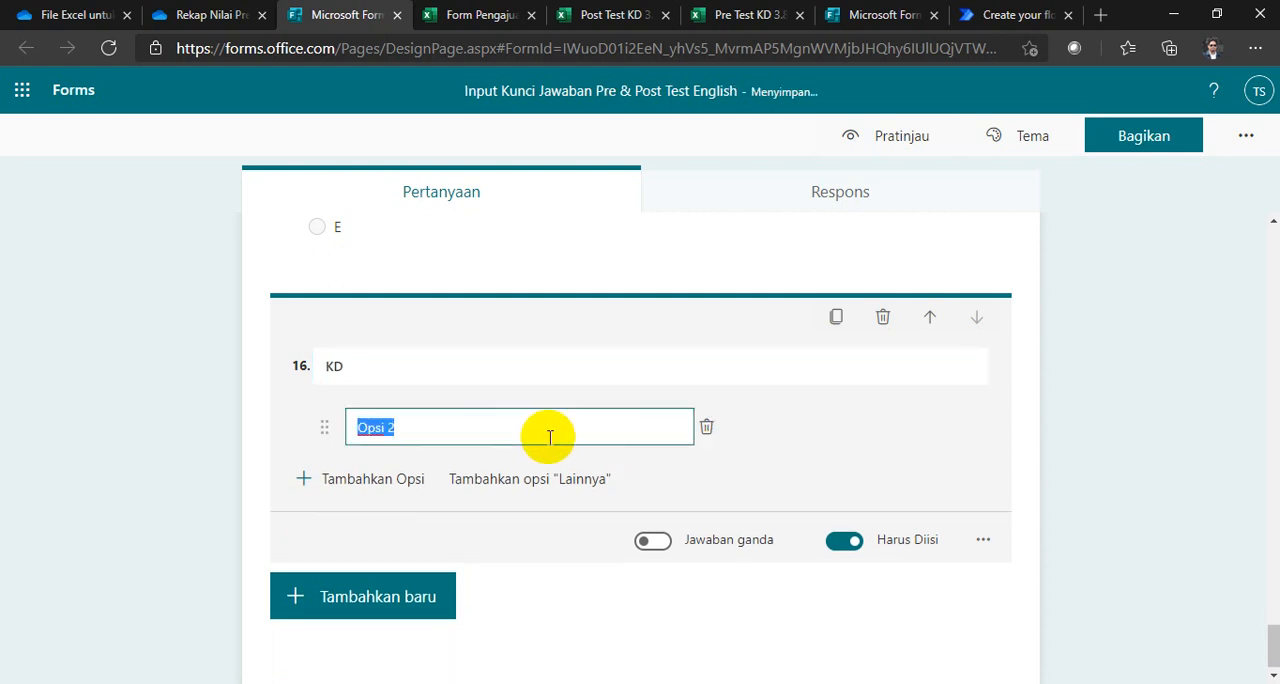
pyautogui.hotkey('ctrl', 'v')
pyautogui.scroll(-4, 509, 466)
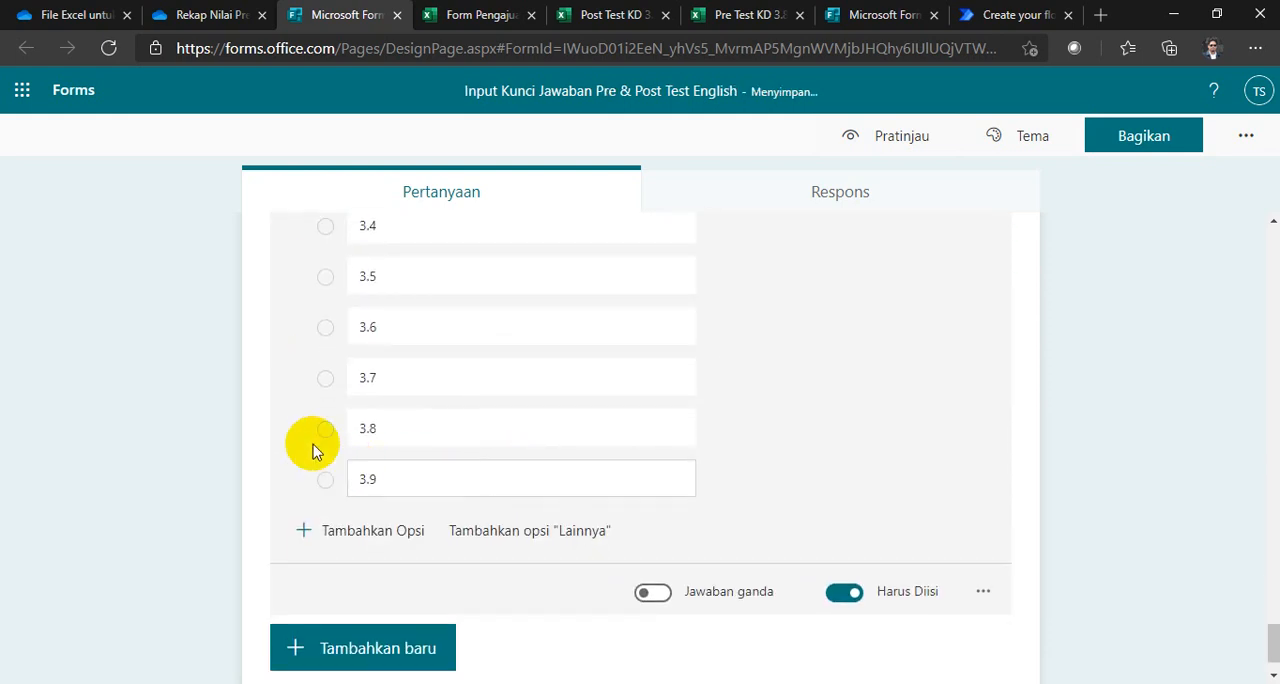
pyautogui.click(229, 373)
pyautogui.scroll(2, 220, 429)
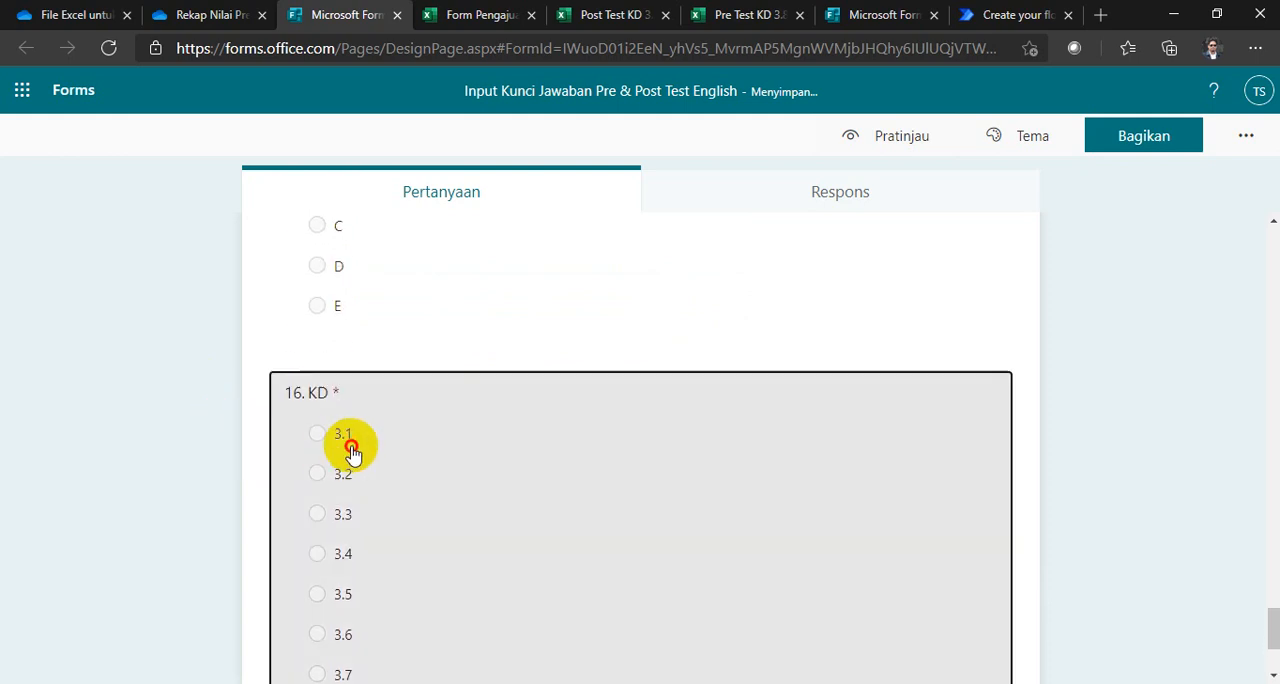
# Step: Change the KD question's answer choices into a drop-down list
pyautogui.click(352, 452)
pyautogui.scroll(-3, 700, 440)
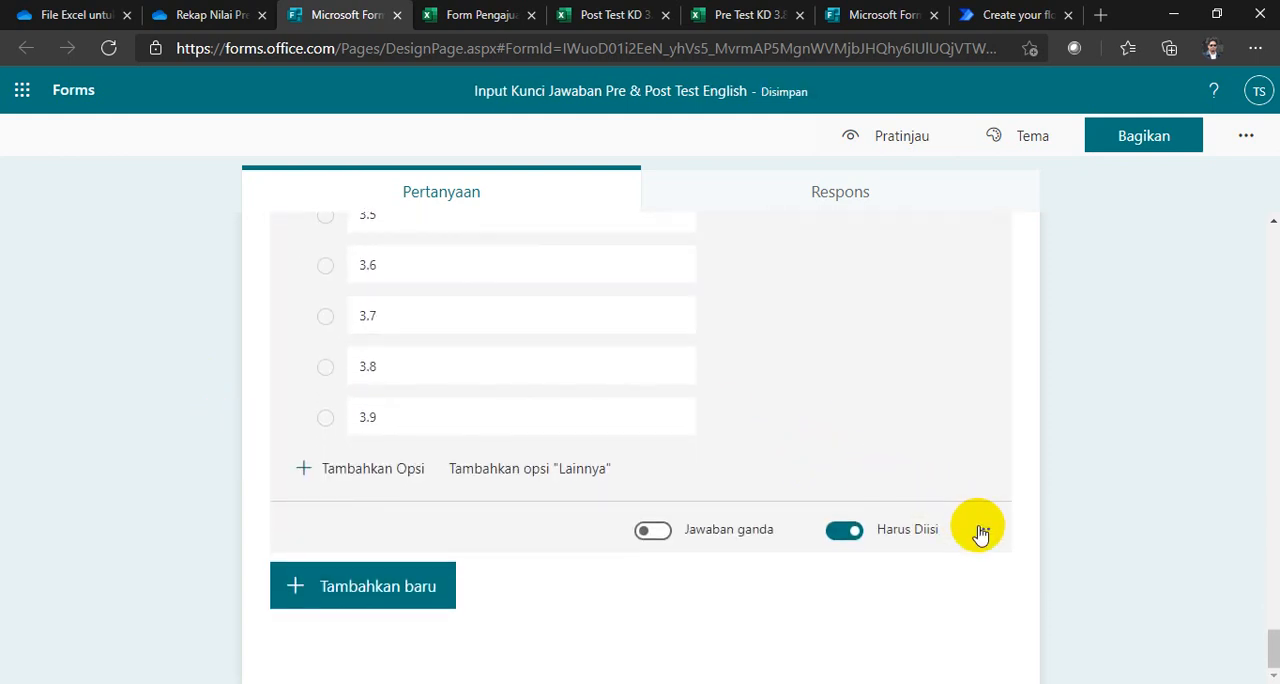
pyautogui.click(981, 533)
pyautogui.click(1017, 587)
pyautogui.click(144, 356)
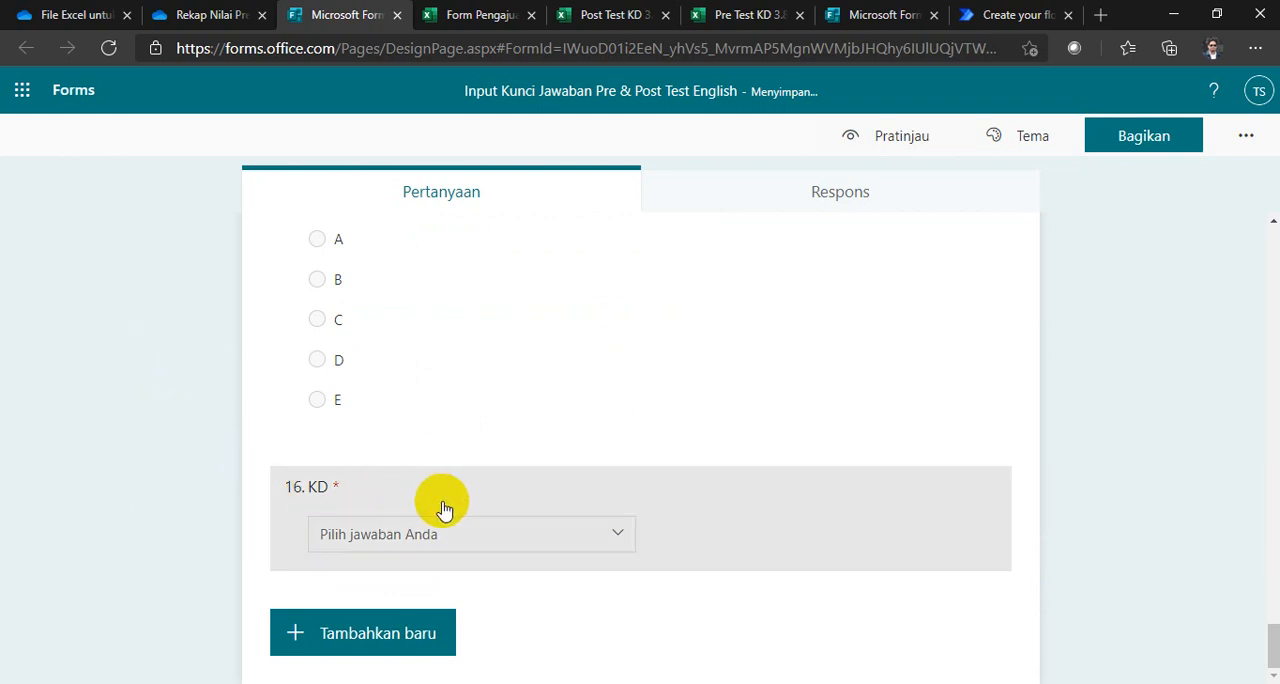
pyautogui.click(443, 502)
pyautogui.click(175, 371)
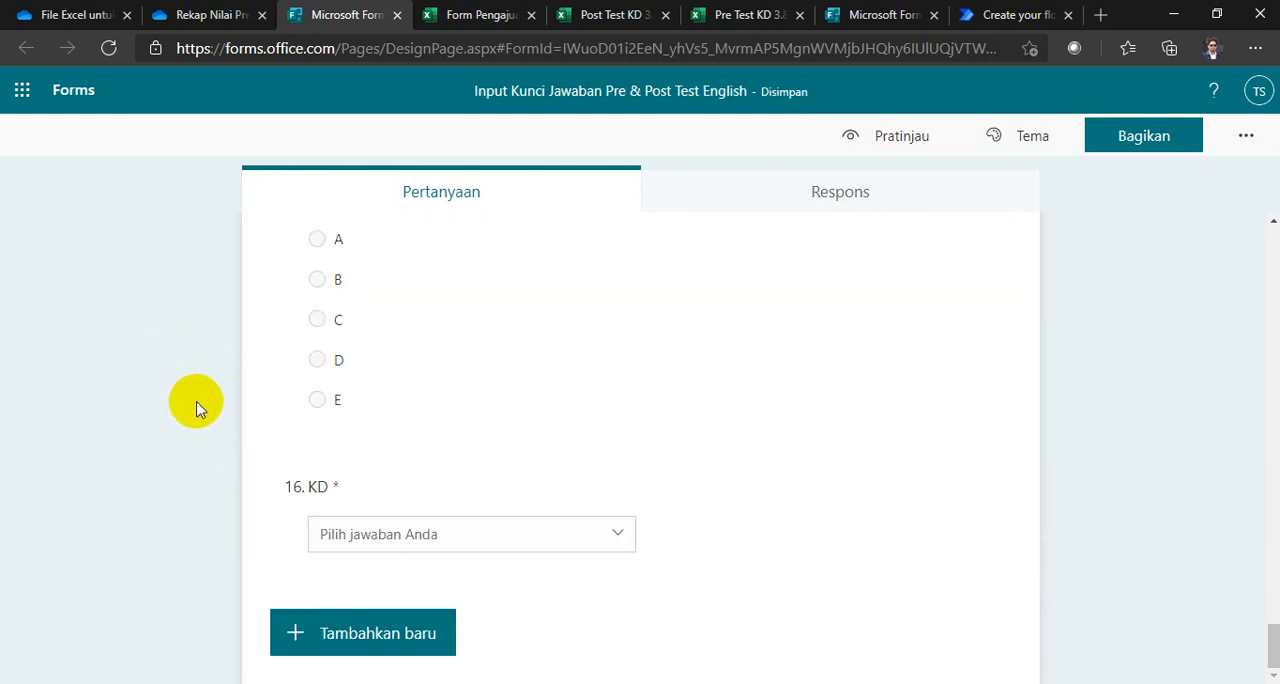
# Step: Add a choice question 17 titled "Jenis Test" with the options "Pre Test" and "Post Test"
pyautogui.click(314, 630)
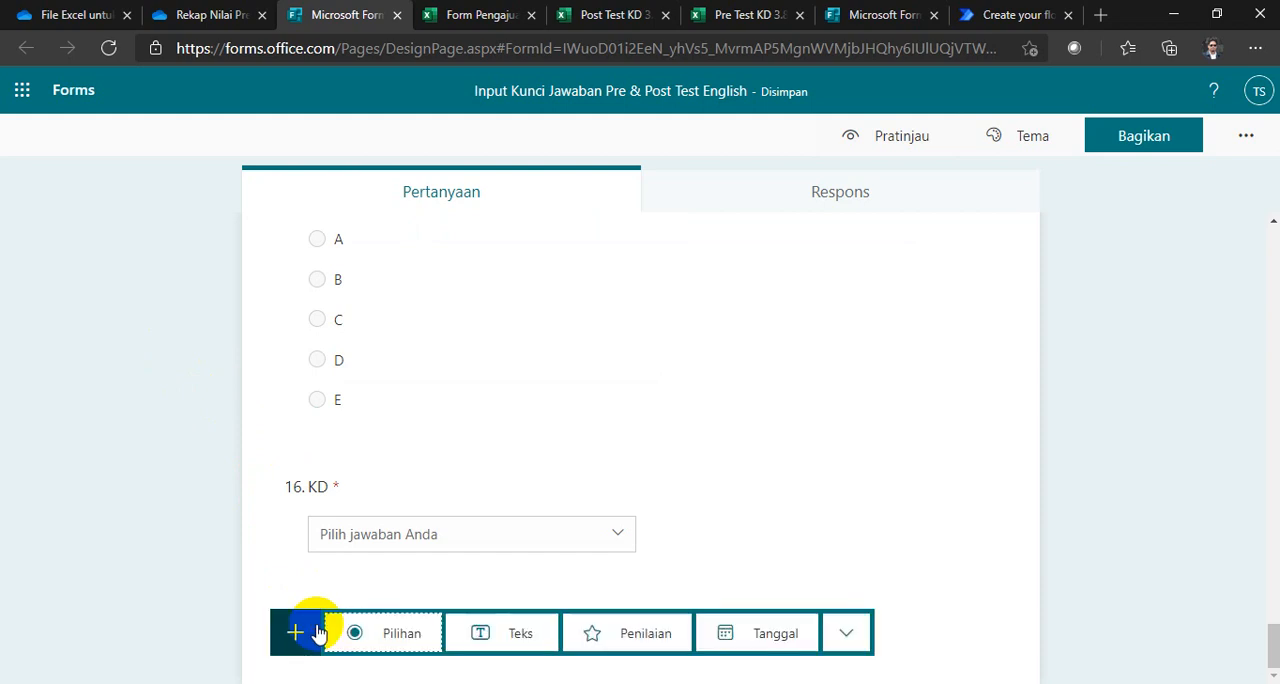
pyautogui.click(390, 636)
pyautogui.write('j')
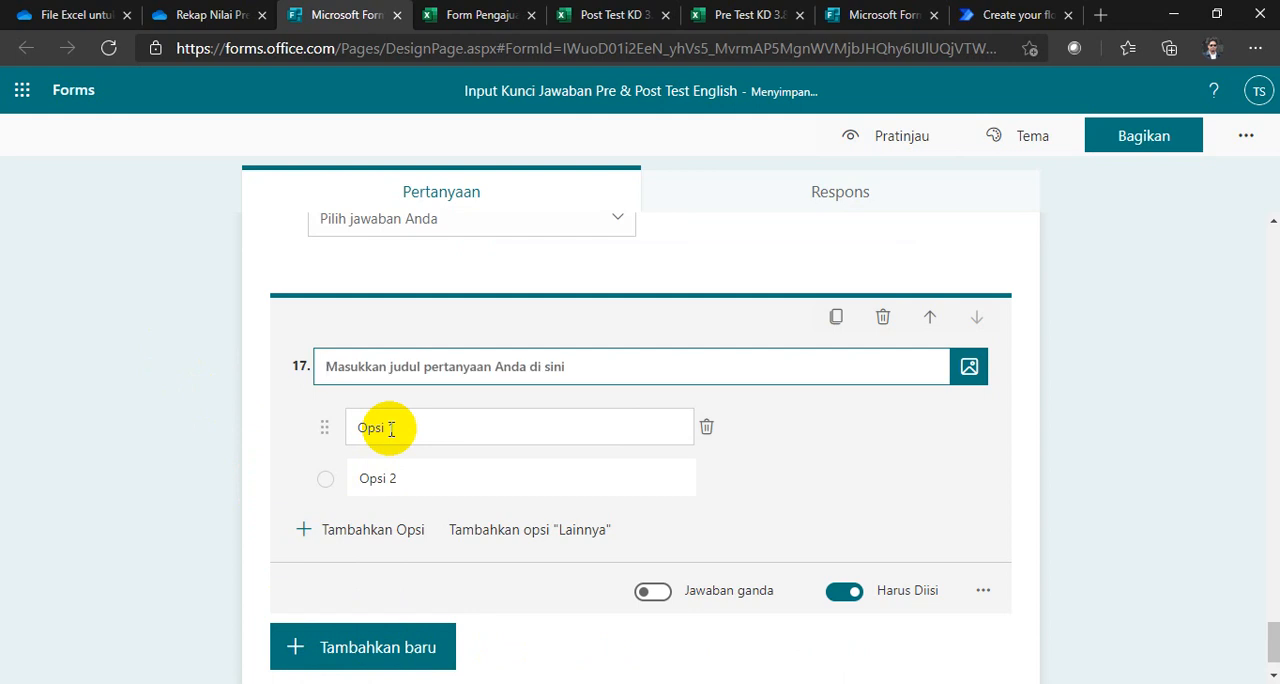
pyautogui.write('Jenis Test')
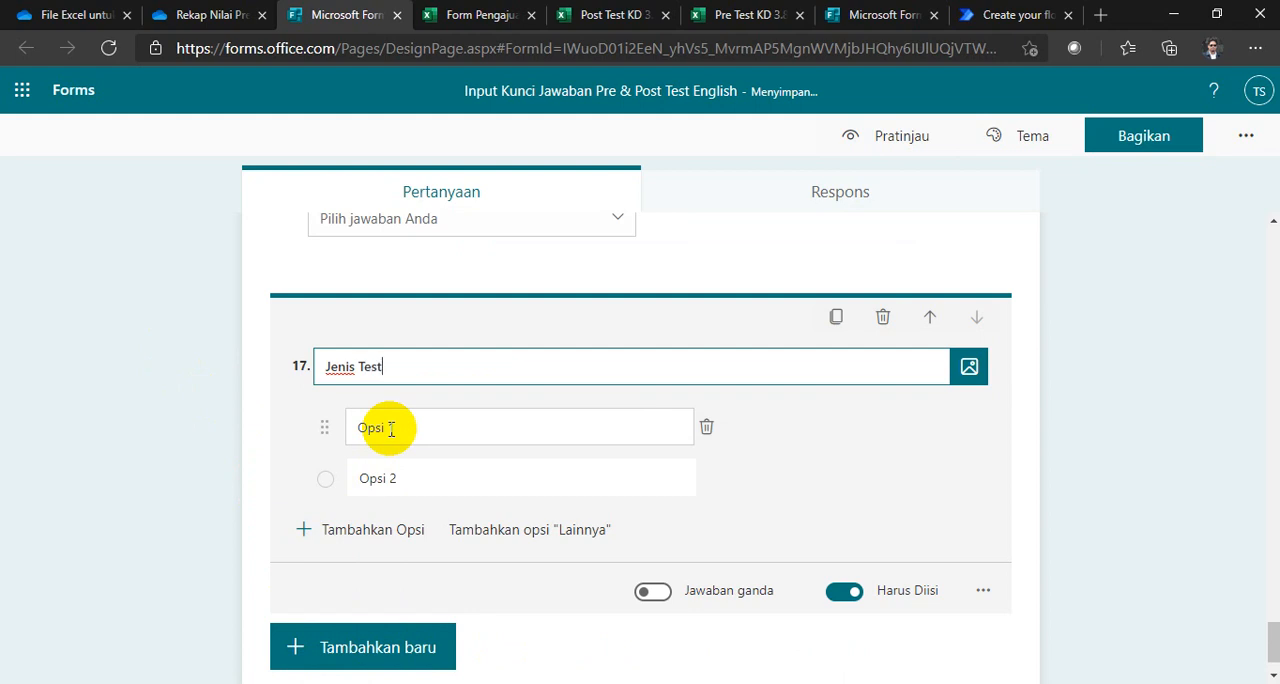
pyautogui.click(390, 429)
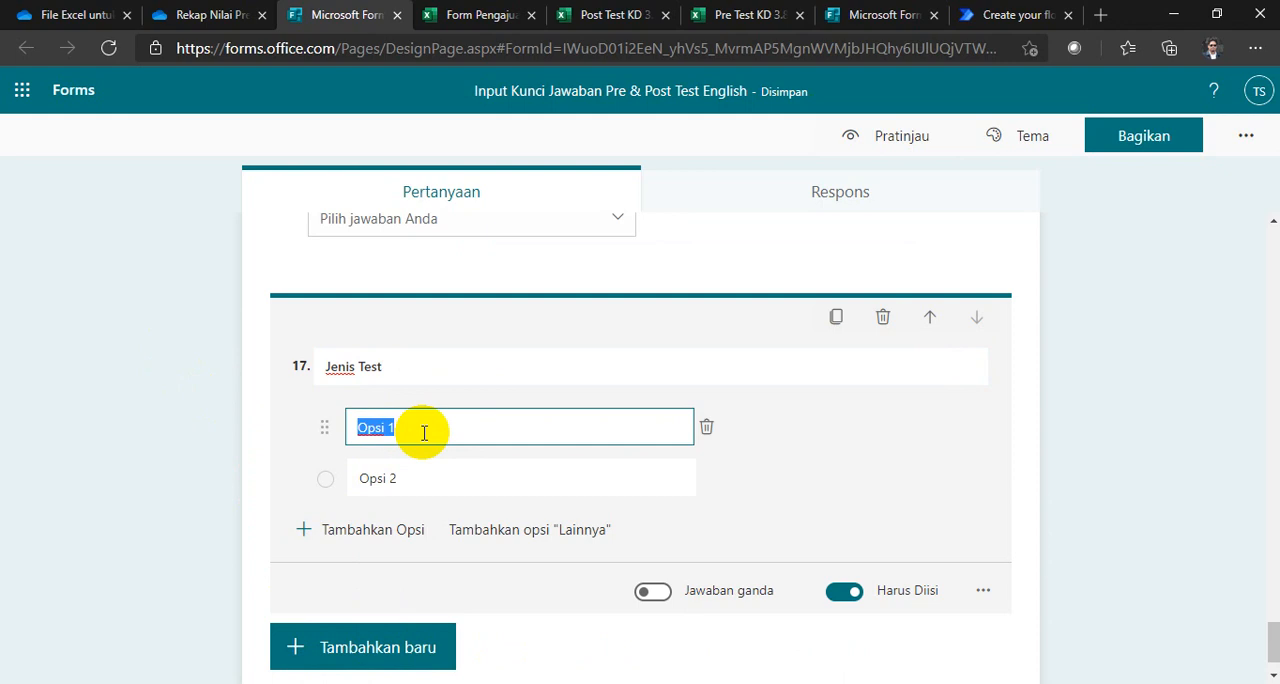
pyautogui.write('Pre Test')
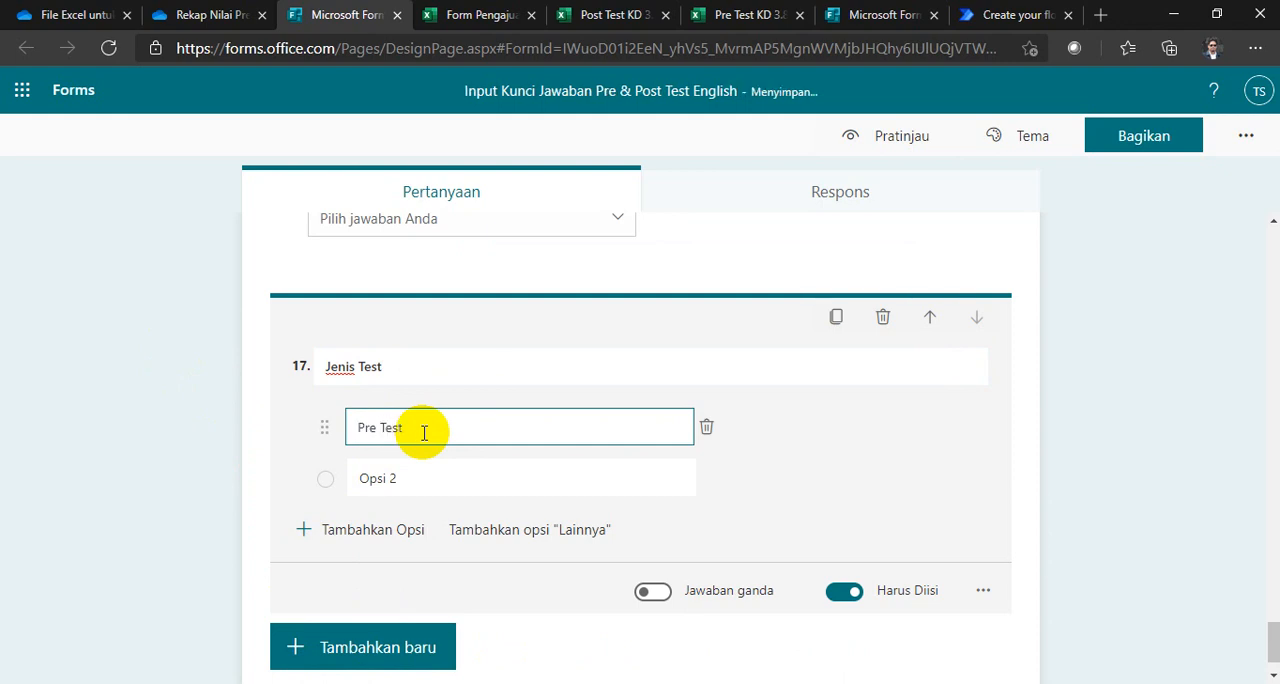
pyautogui.click(424, 477)
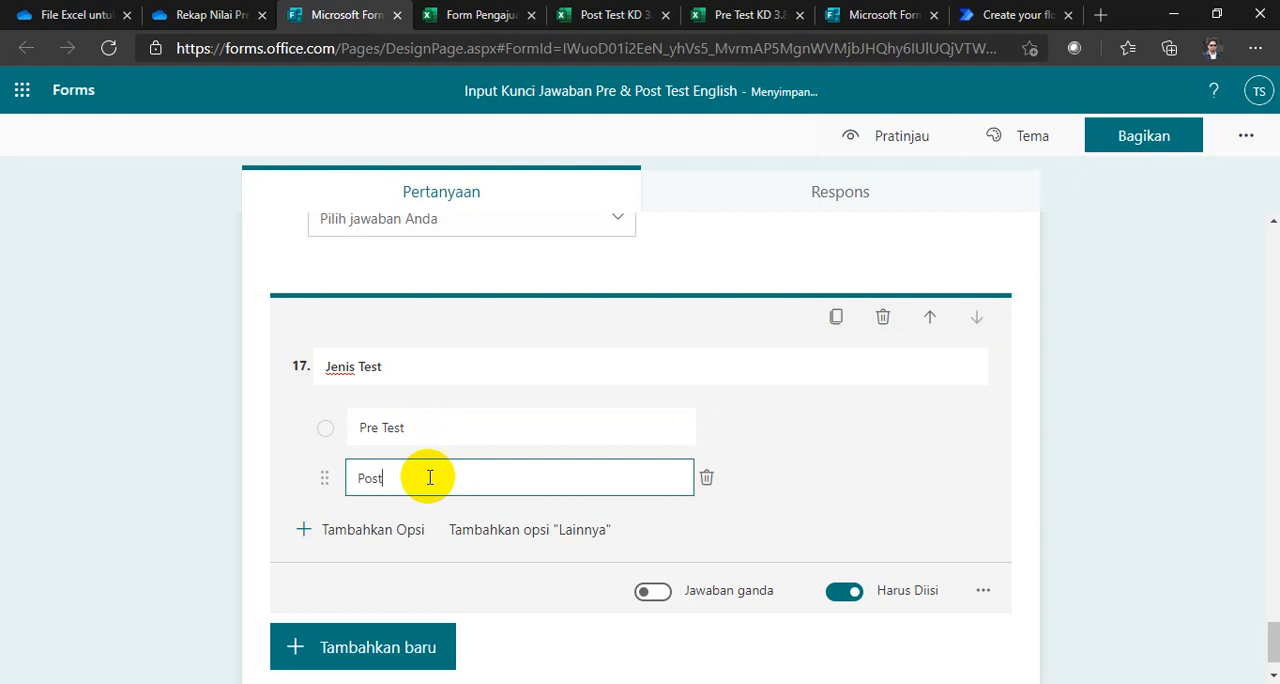
pyautogui.click(214, 414)
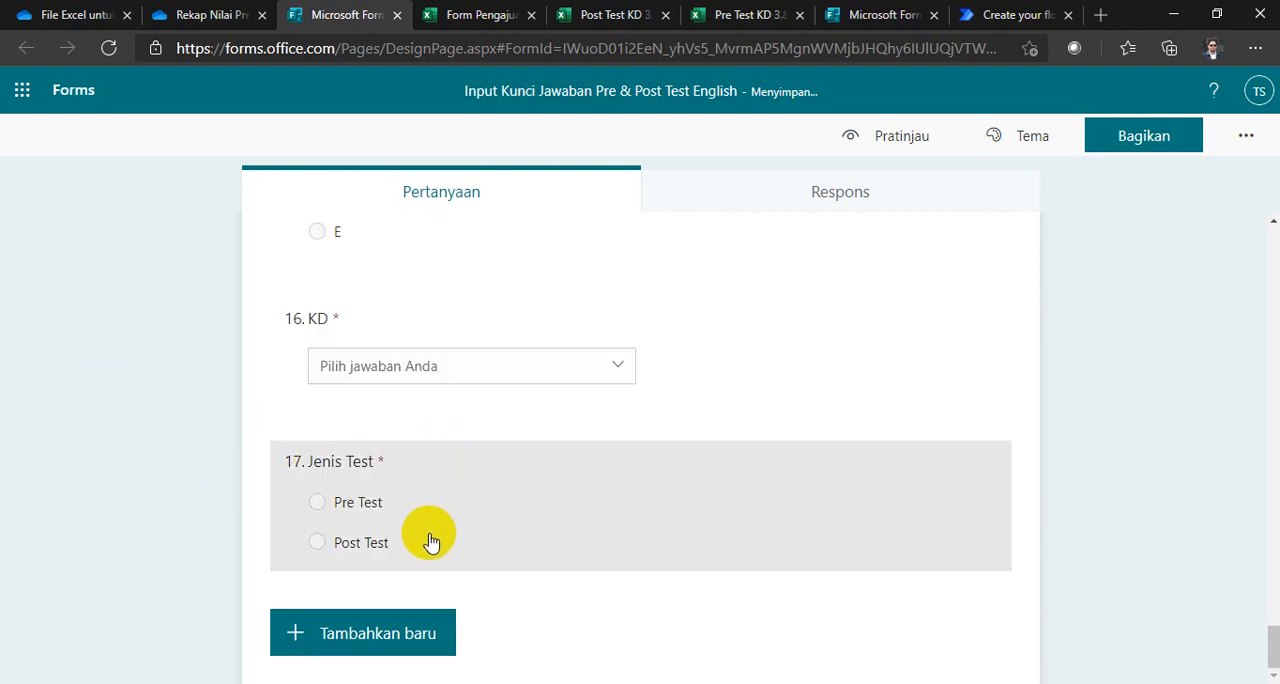
# Step: Review the form's questions, open its responses in Excel for the web, and display the Form1 sheet
pyautogui.scroll(3, 135, 367)
pyautogui.scroll(2, 135, 367)
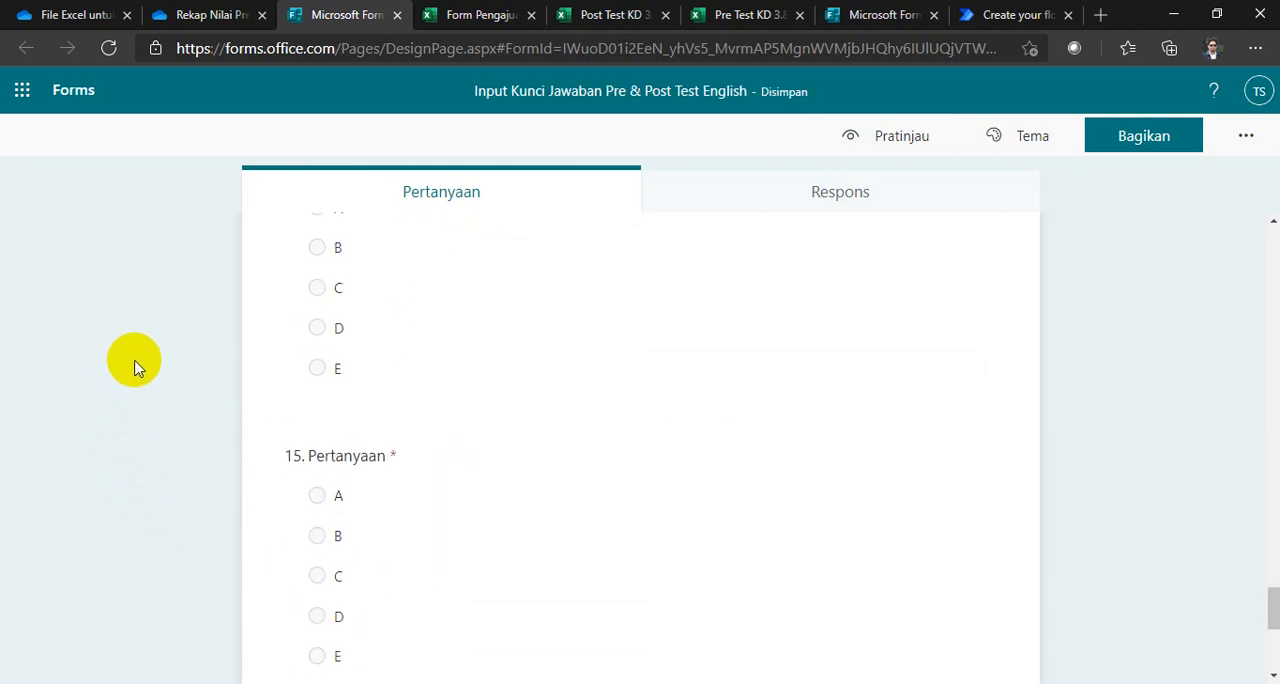
pyautogui.scroll(-4, 194, 446)
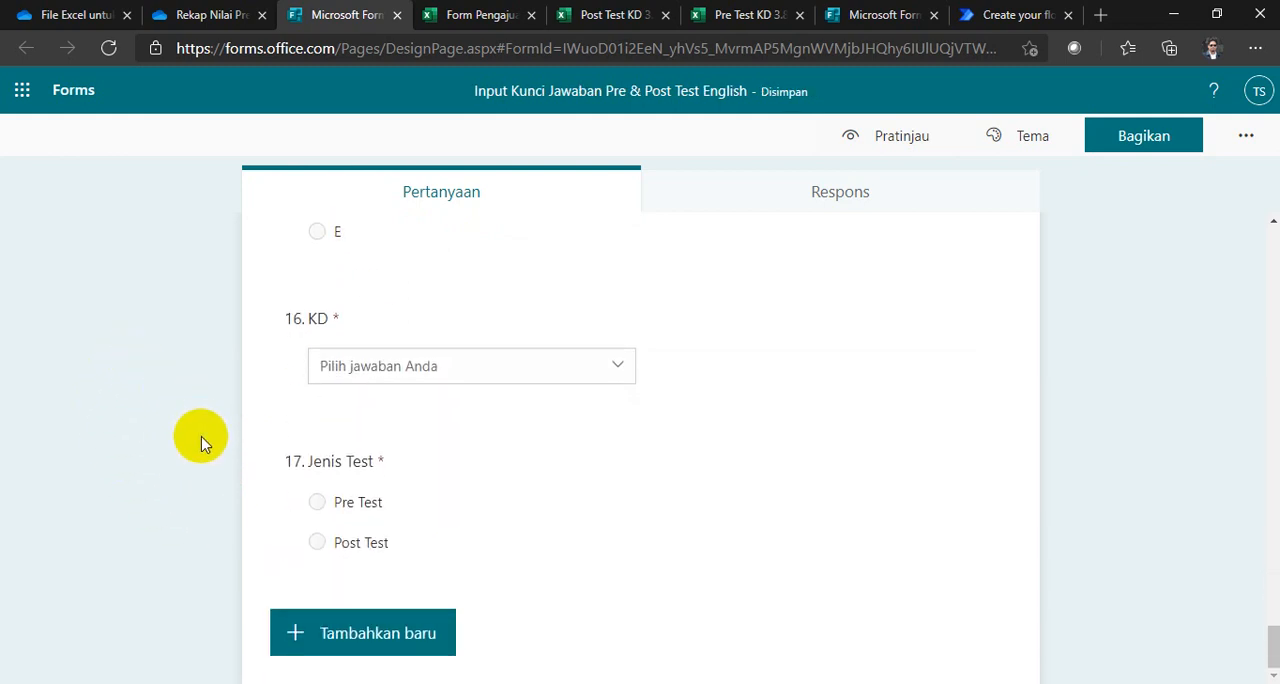
pyautogui.scroll(20, 200, 443)
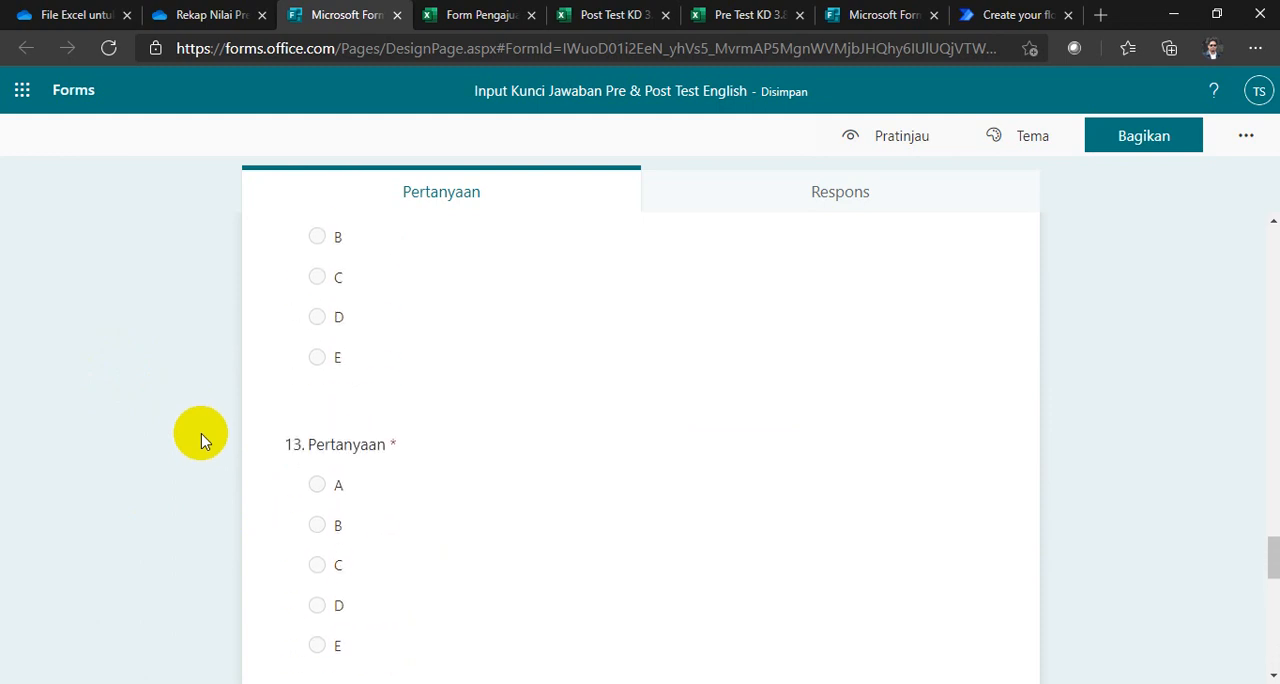
pyautogui.scroll(3, 202, 436)
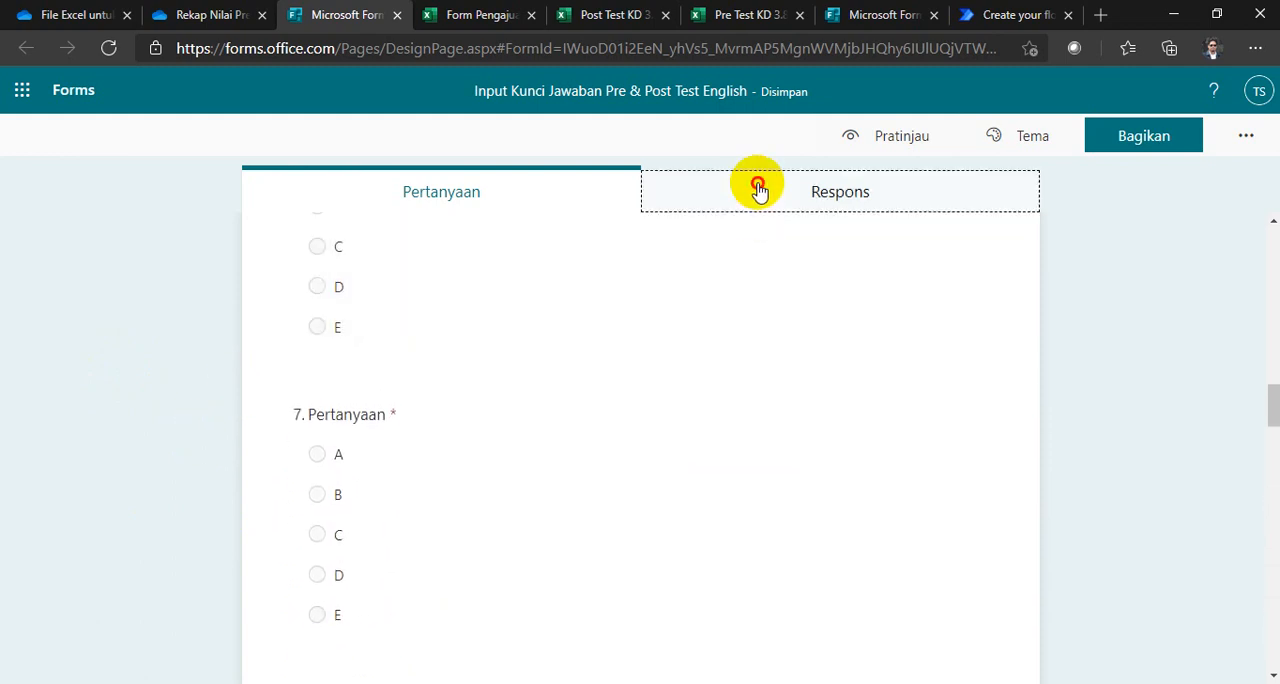
pyautogui.click(757, 188)
pyautogui.click(927, 490)
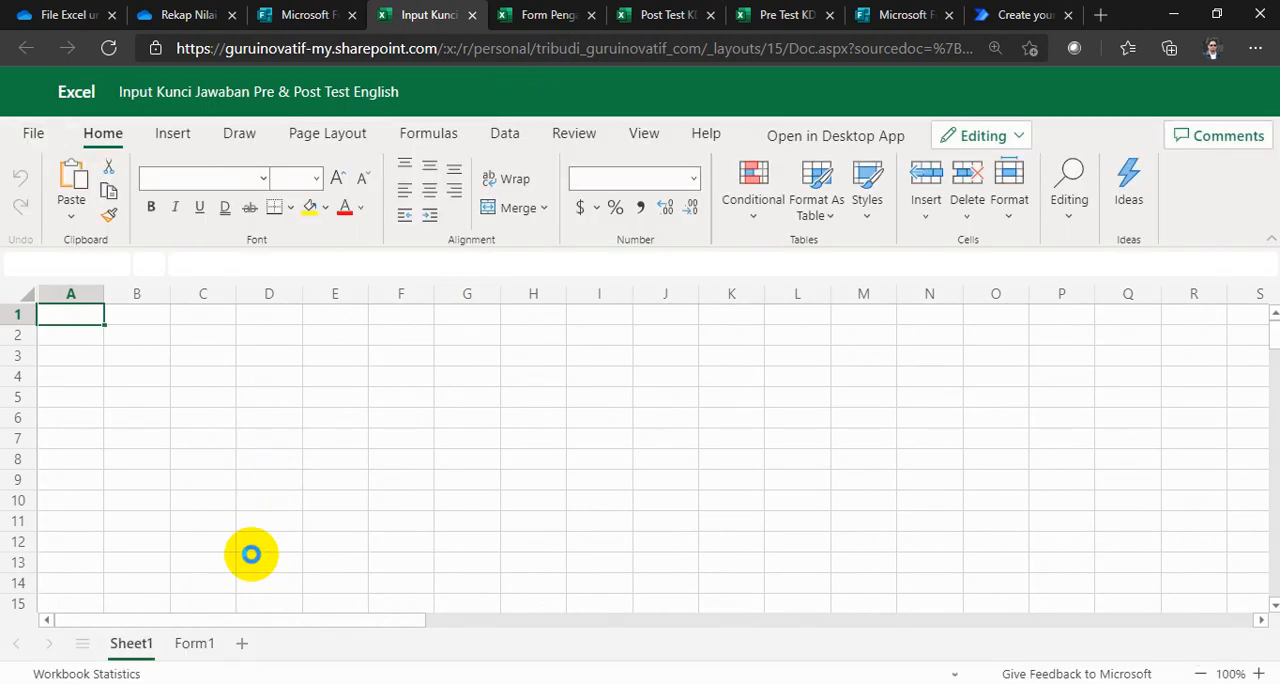
pyautogui.click(197, 640)
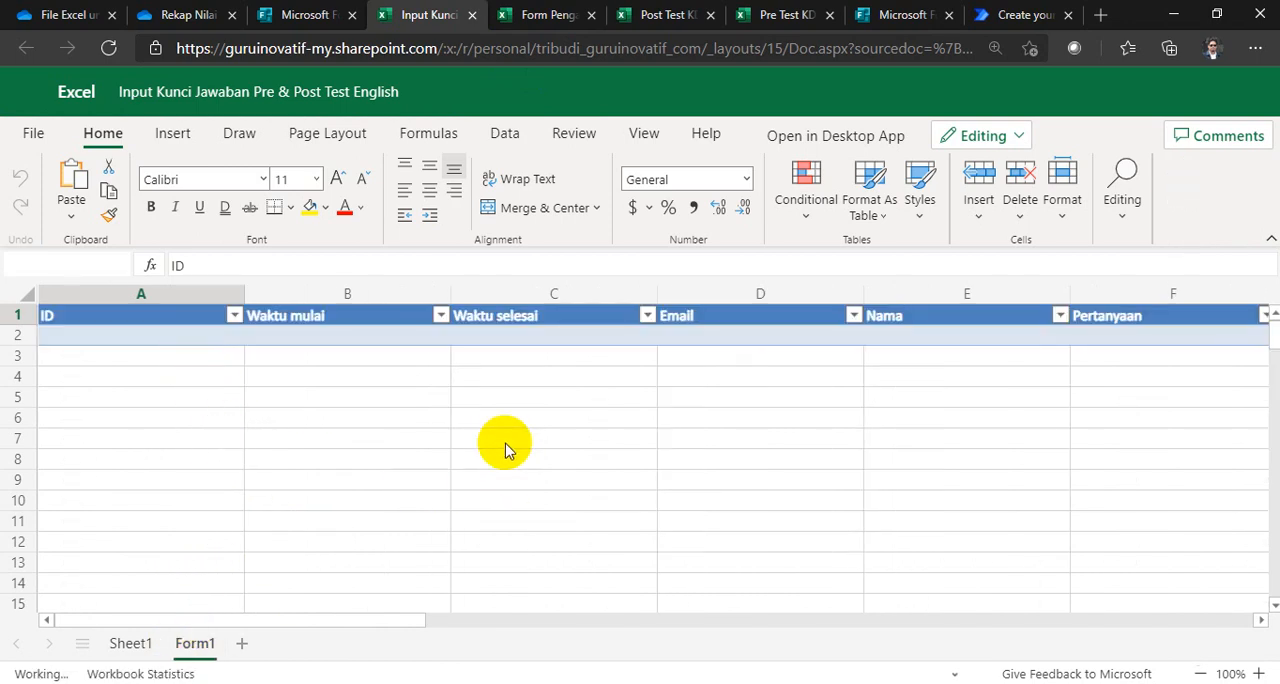
# Step: Switch to OneDrive, reload it and open the Rekap Nilai Pre & Post Test V4 folder inside Webinar Power Automate
pyautogui.click(180, 14)
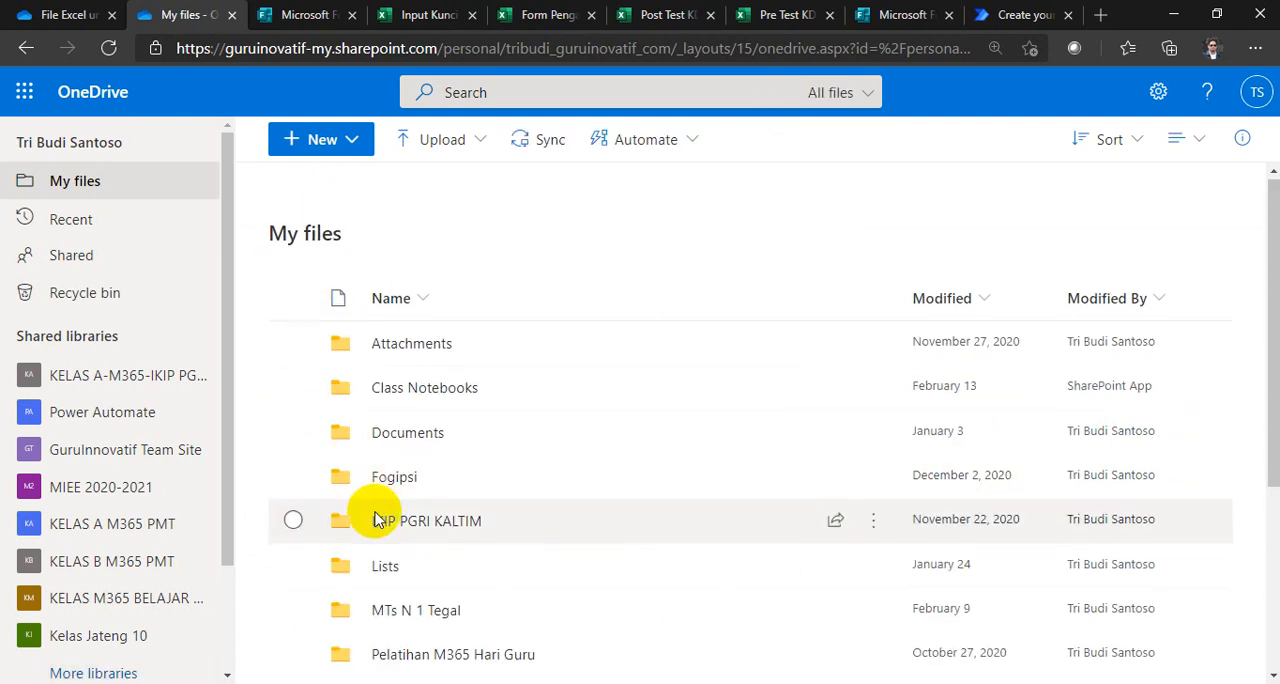
pyautogui.scroll(-3, 372, 507)
pyautogui.click(97, 52)
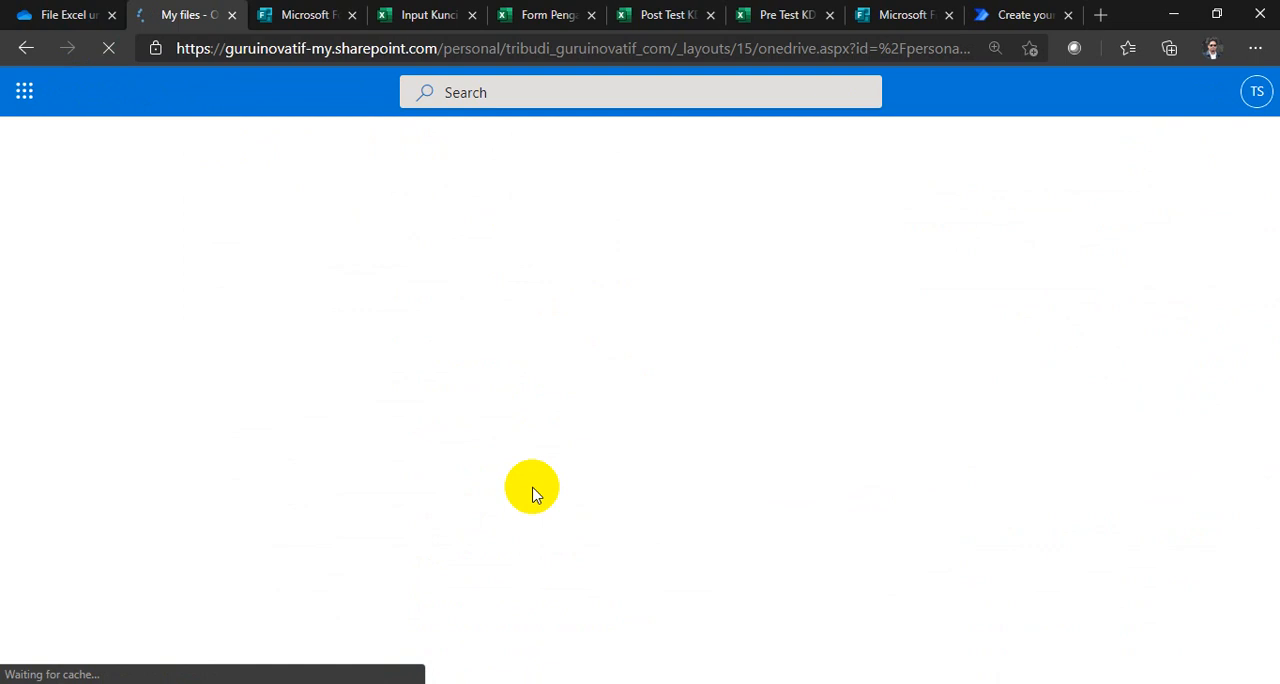
pyautogui.scroll(-3, 478, 535)
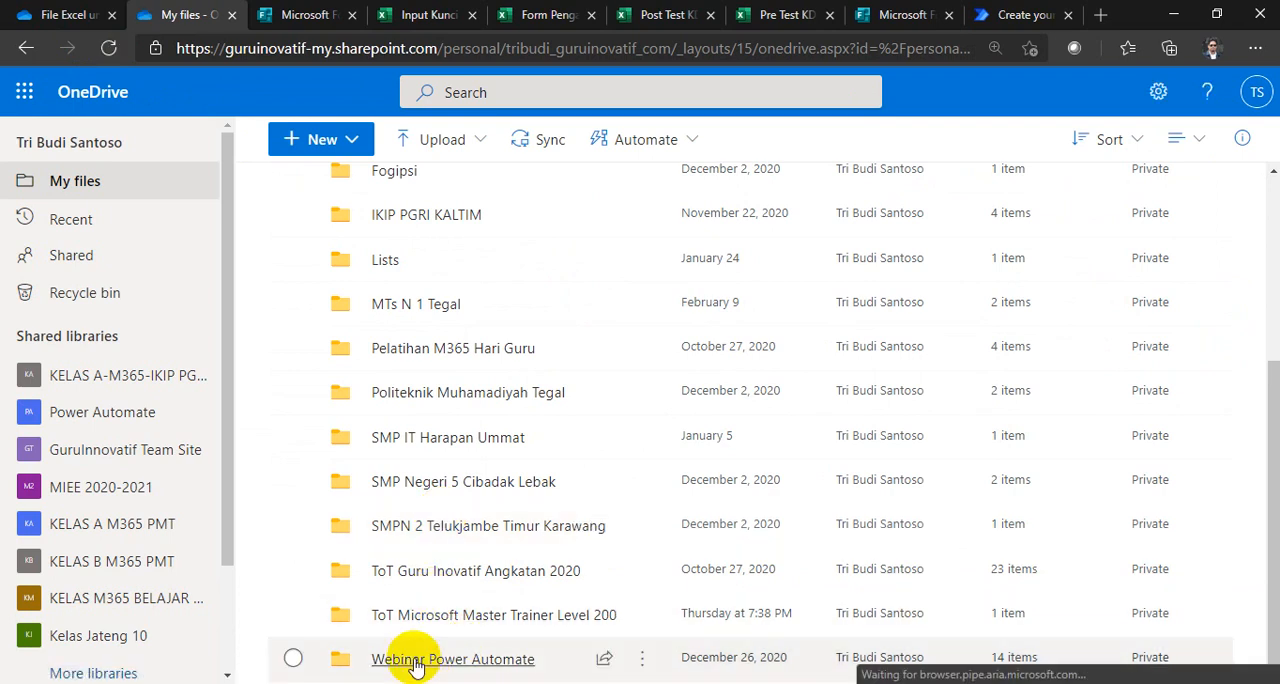
pyautogui.click(432, 657)
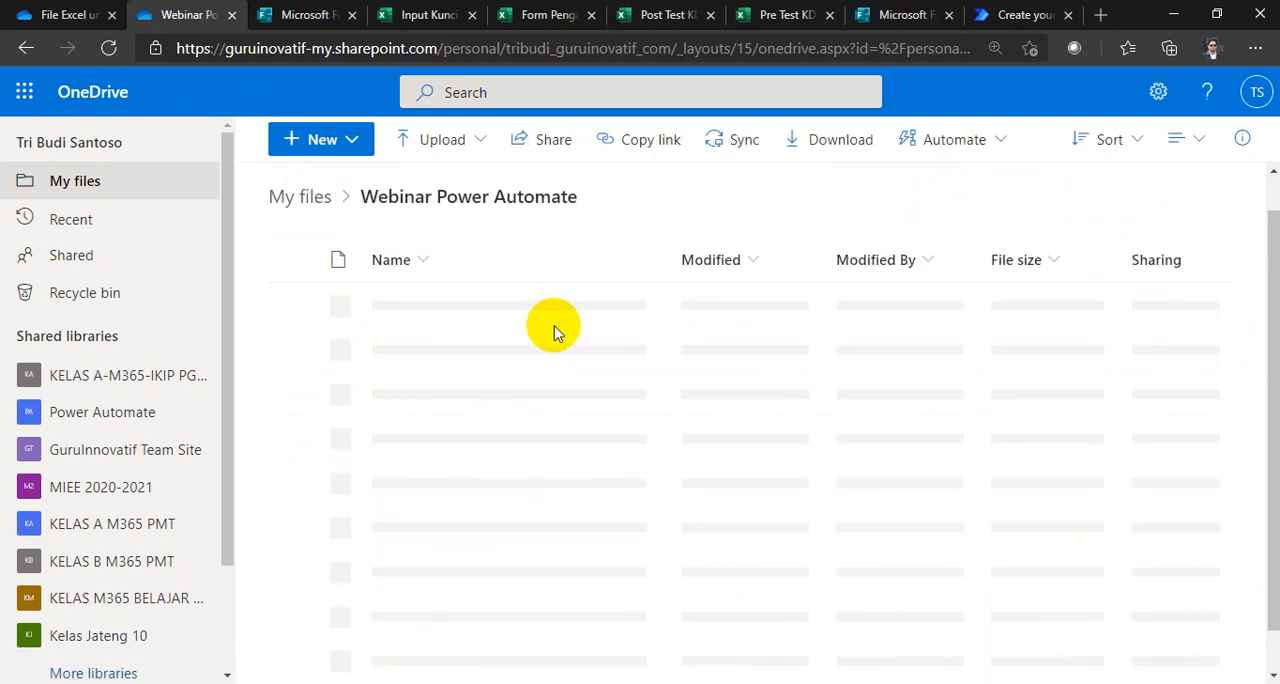
pyautogui.scroll(-3, 556, 333)
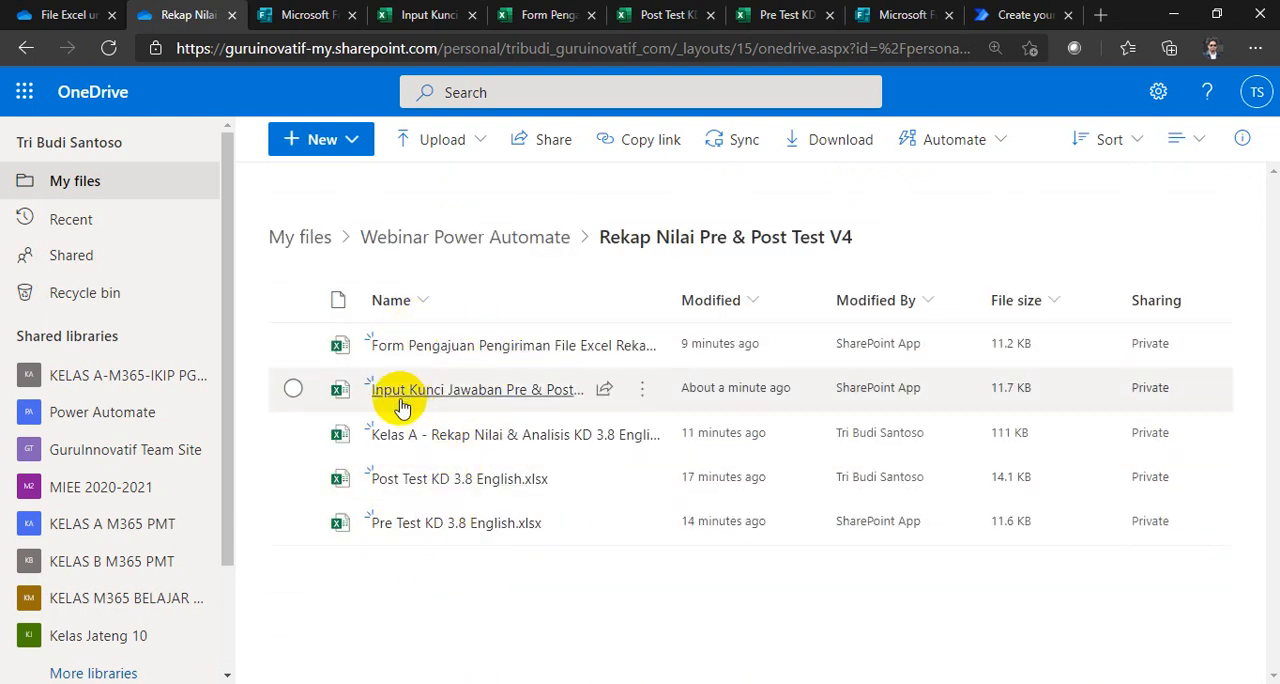
# Step: Widen the file list's Name column and compare the files with the required-assets slide in PowerPoint
pyautogui.moveTo(666, 301); pyautogui.dragTo(819, 293)
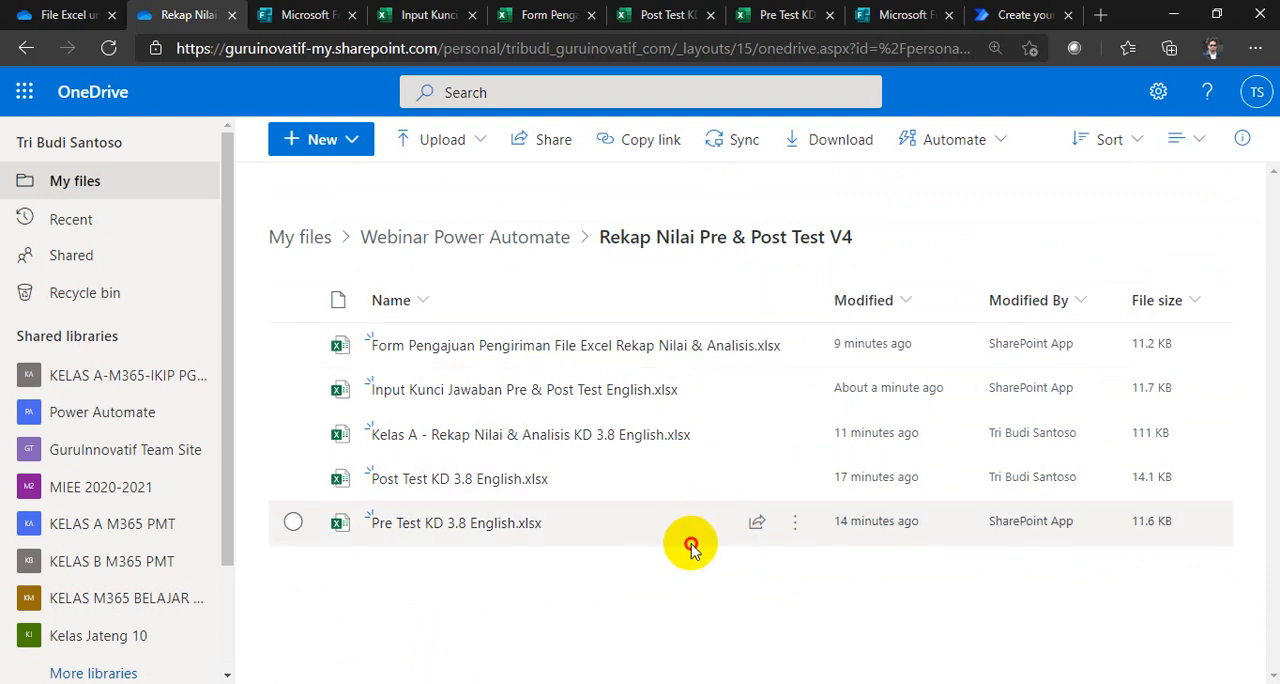
pyautogui.click(619, 532)
pyautogui.click(292, 524)
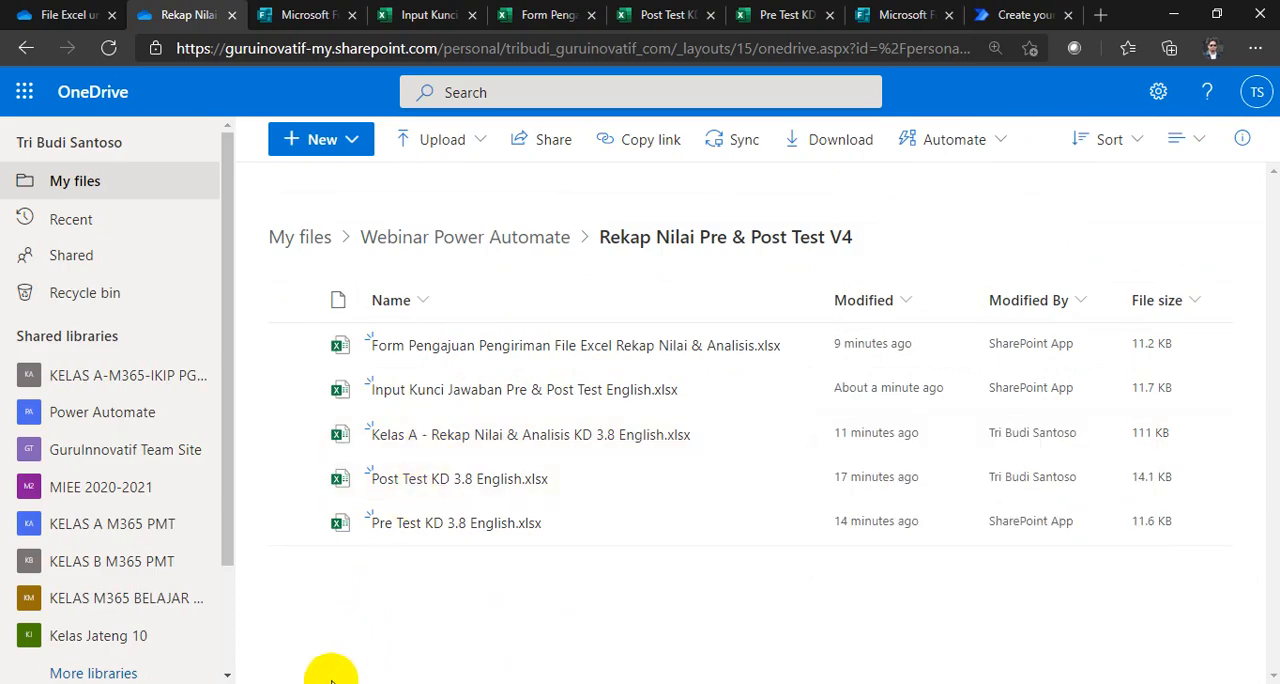
pyautogui.hotkey('alt', 'Tab')
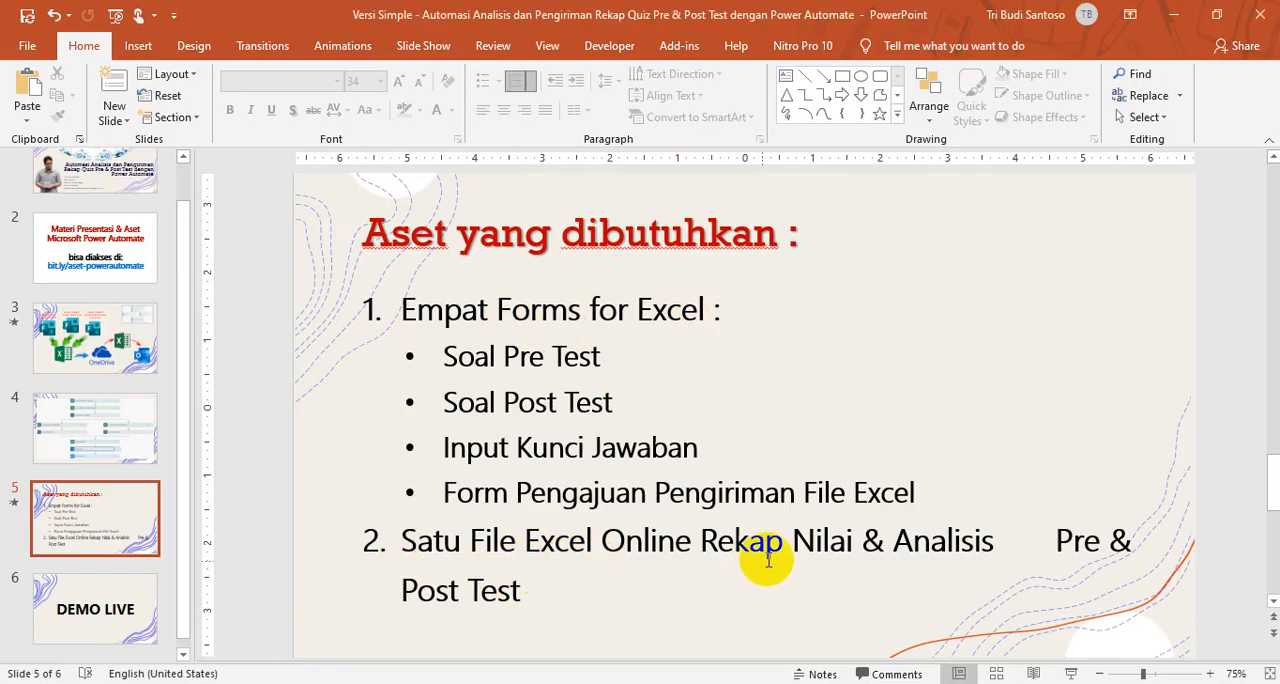
pyautogui.click(1175, 17)
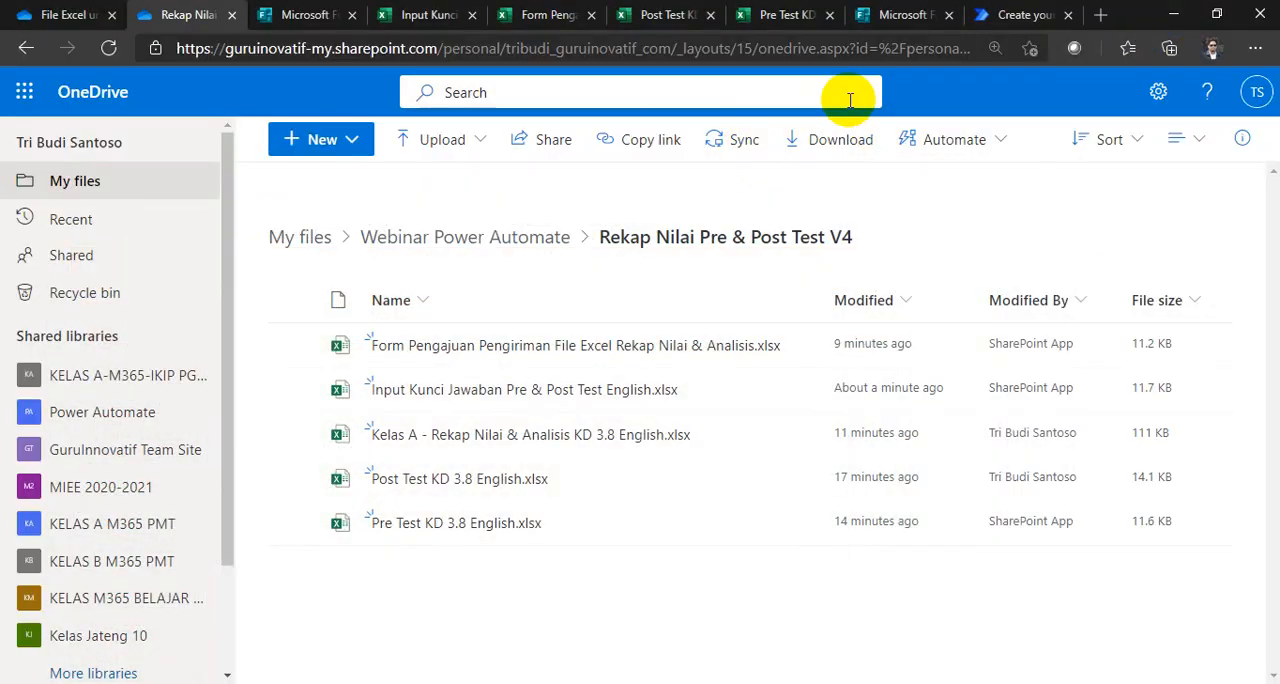
# Step: Switch to Power Automate and set the Kunci Jawaban list-rows action's location to OneDrive for Business and its document library to OneDrive
pyautogui.click(997, 18)
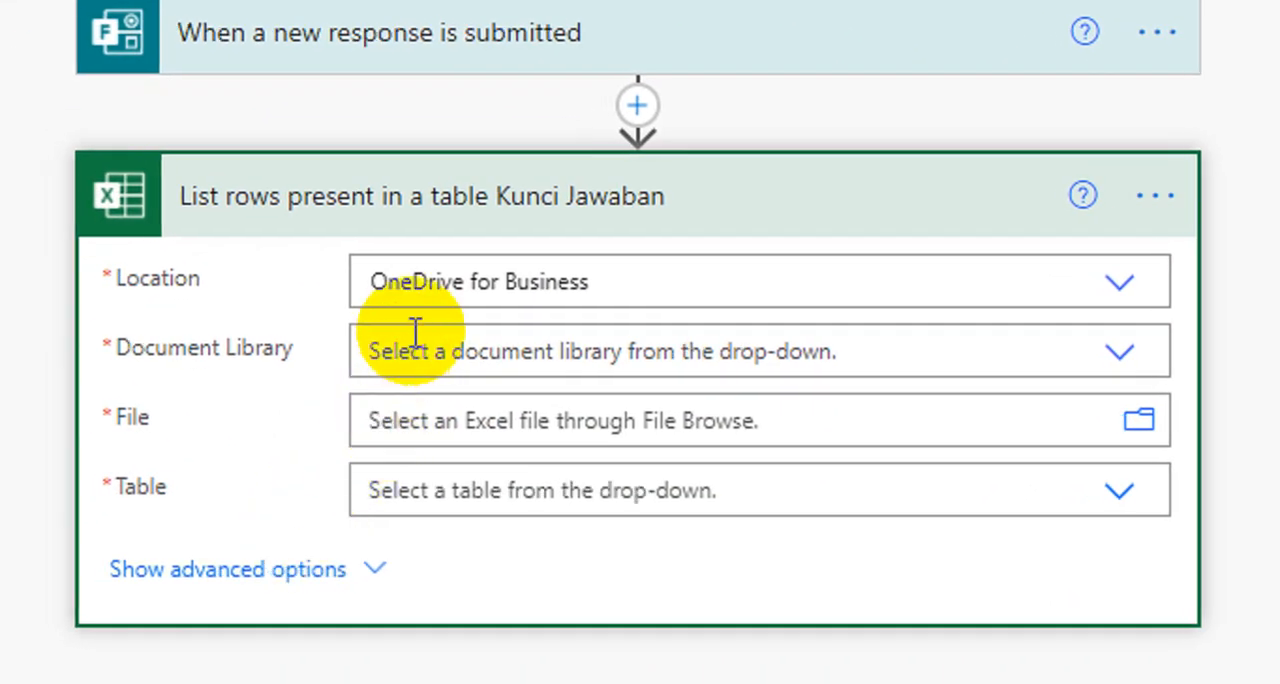
pyautogui.click(621, 280)
pyautogui.click(594, 336)
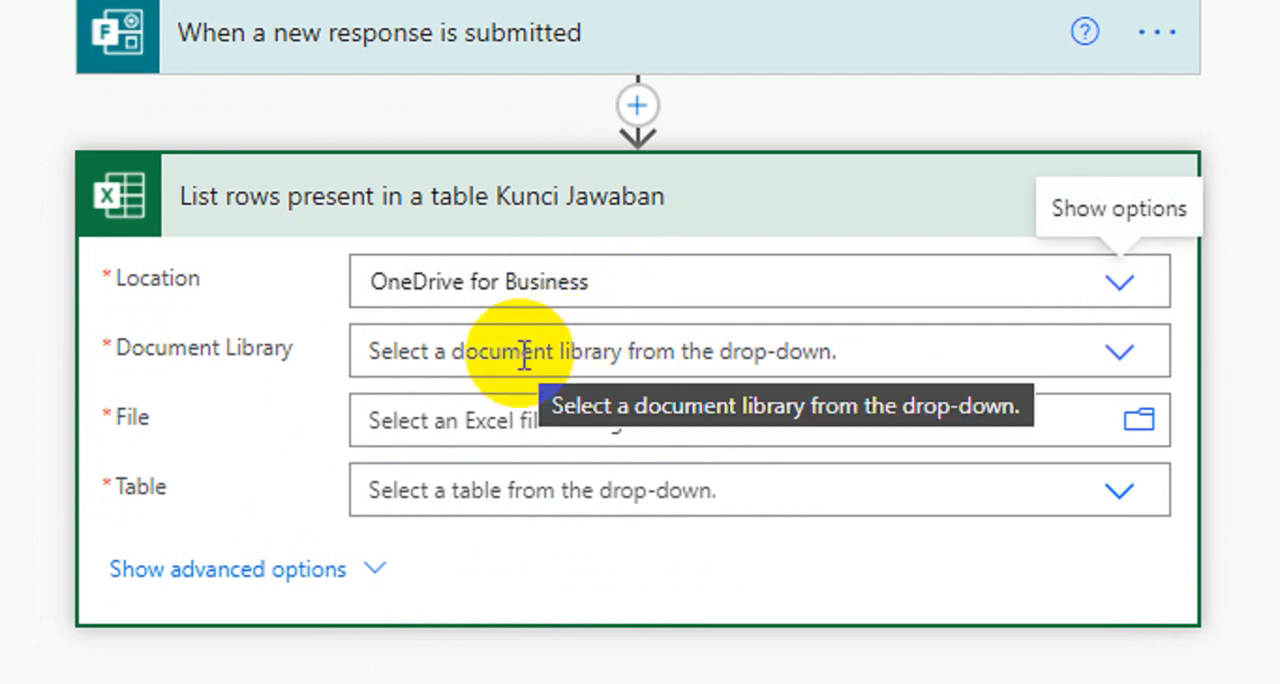
pyautogui.click(562, 350)
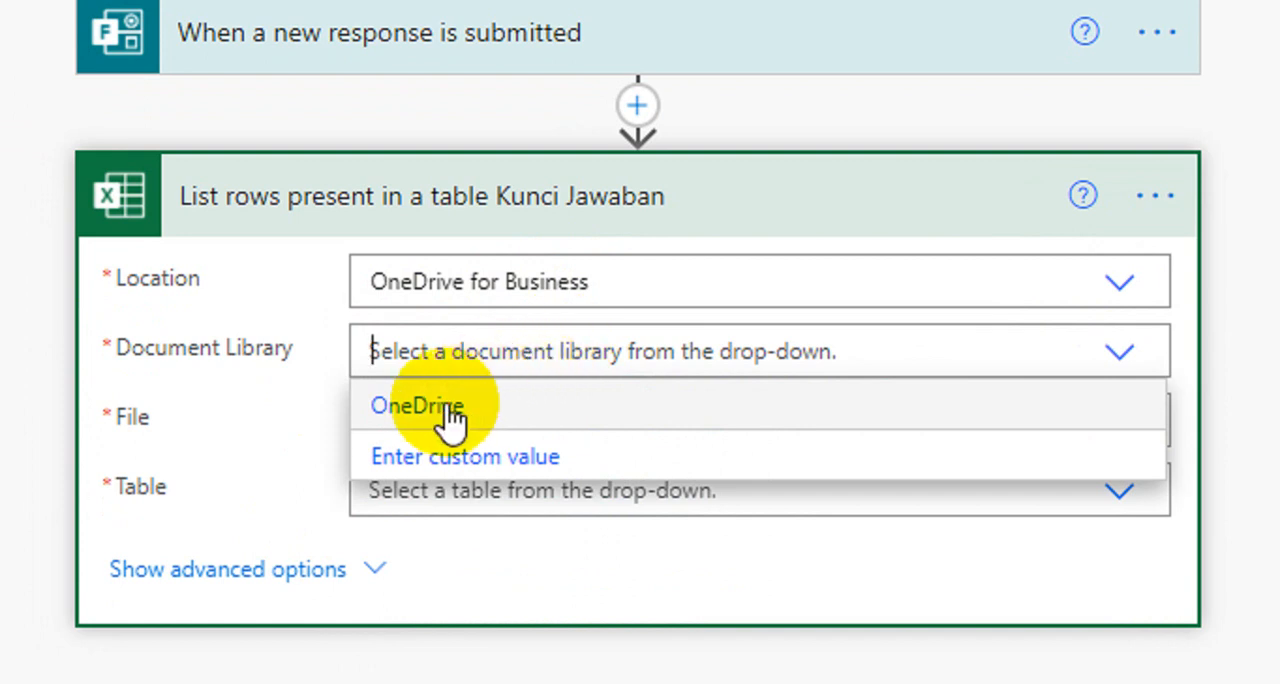
pyautogui.click(450, 418)
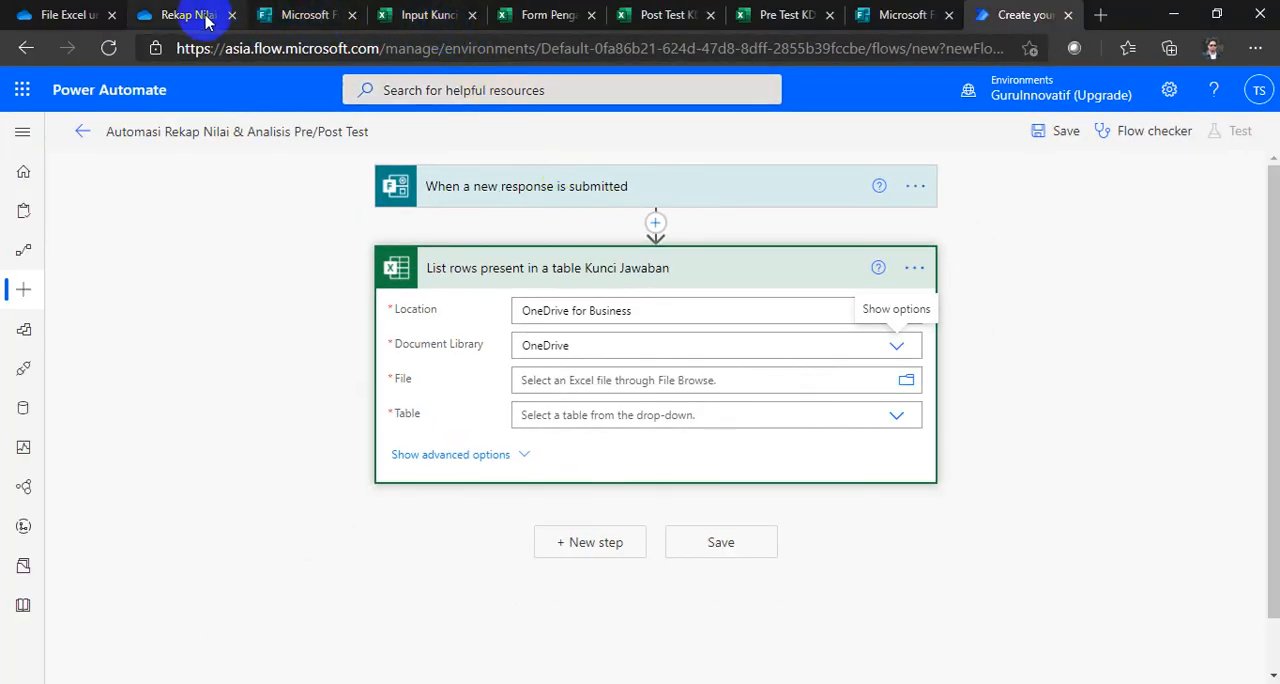
# Step: Check the answer-key workbook's name in the OneDrive folder Rekap Nilai Pre & Post Test V4, and return to Power Automate
pyautogui.click(207, 18)
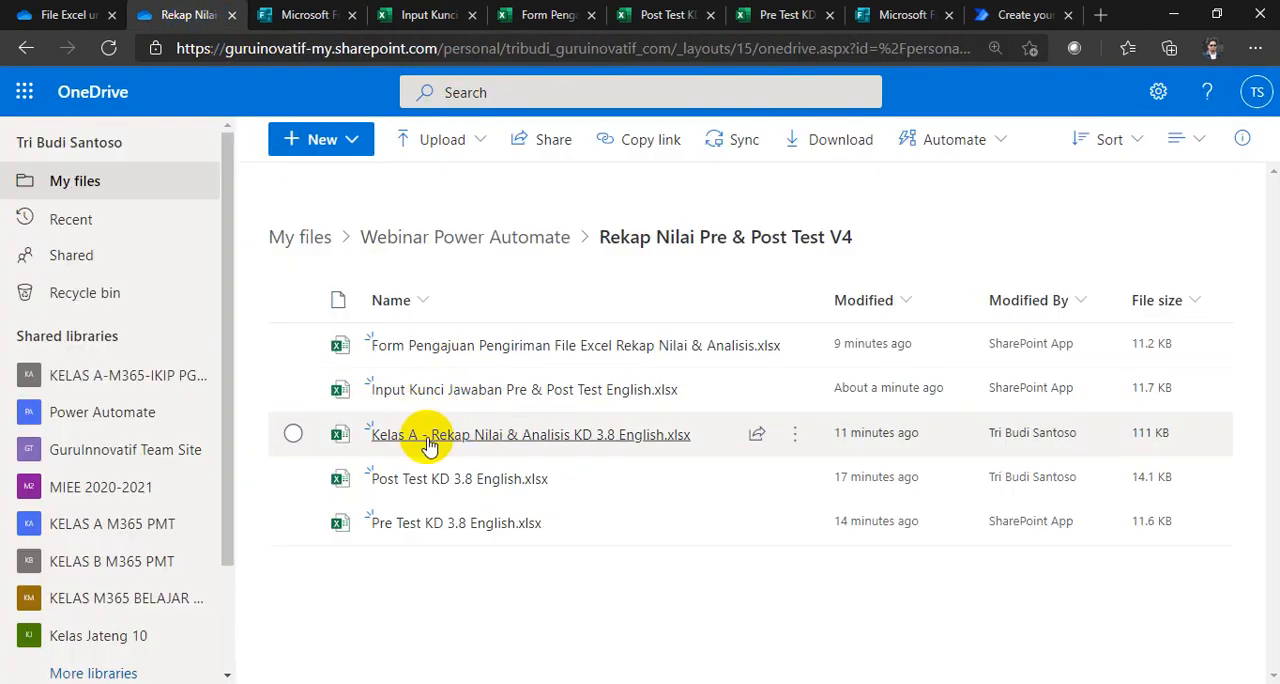
pyautogui.moveTo(429, 395)
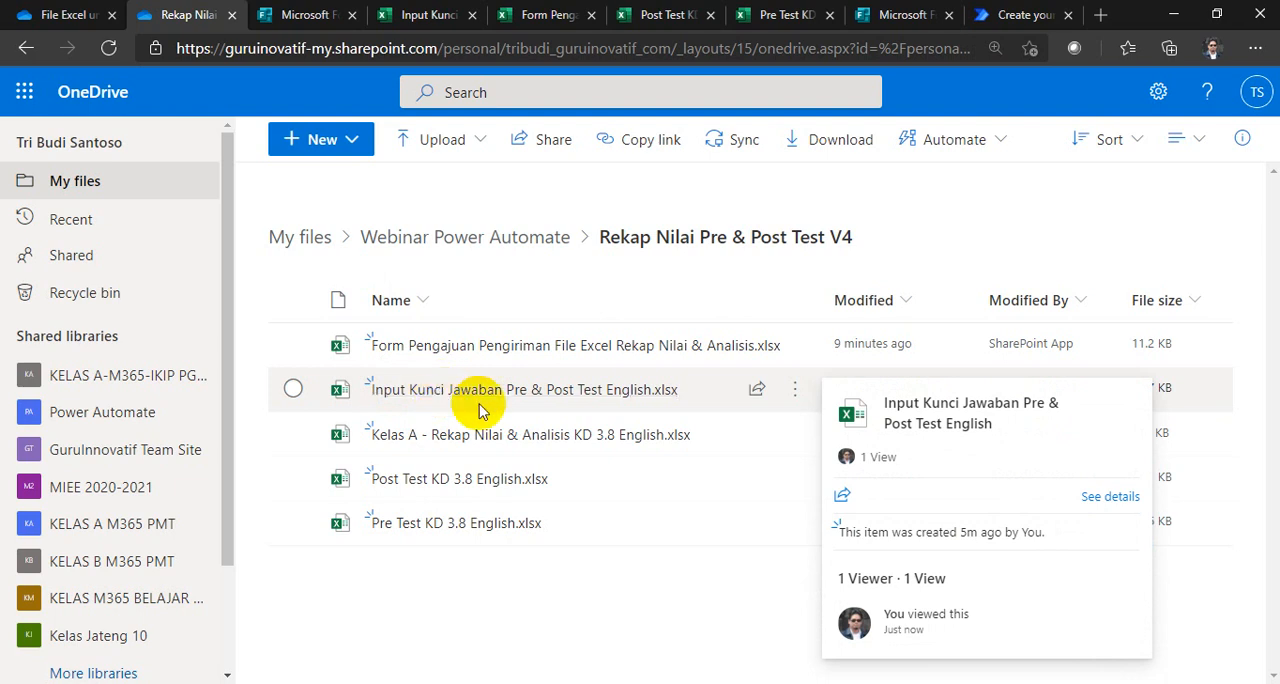
pyautogui.click(1008, 14)
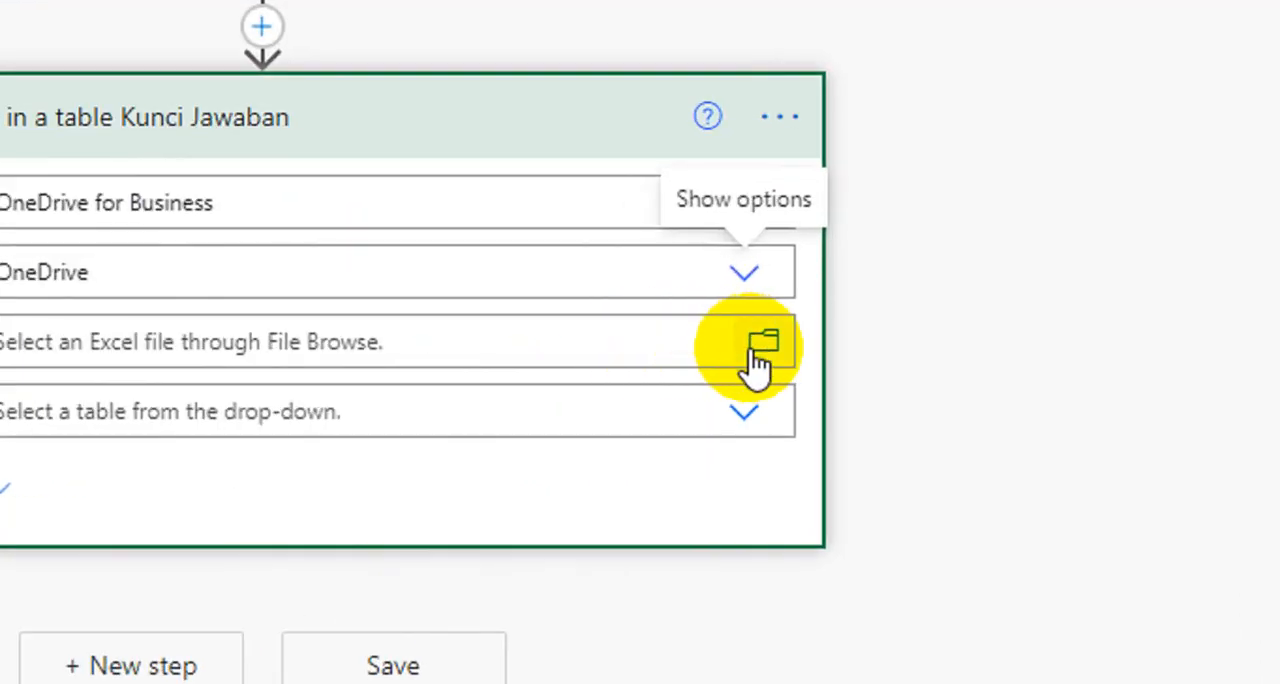
# Step: Set the Kunci Jawaban list-rows action's file to Input Kunci Jawaban Pre & Post Test English.xlsx from Webinar Power Automate/Rekap Nilai Pre & Post Test V4
pyautogui.click(764, 346)
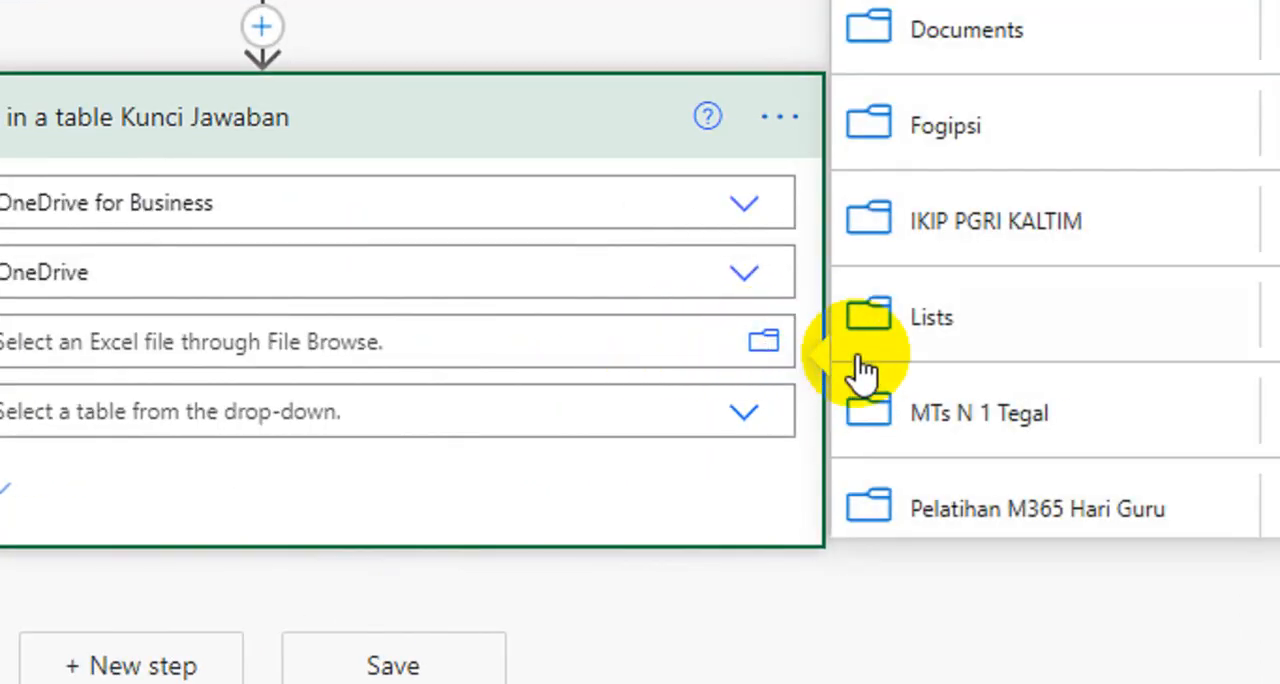
pyautogui.scroll(-5, 1015, 338)
pyautogui.scroll(-3, 965, 338)
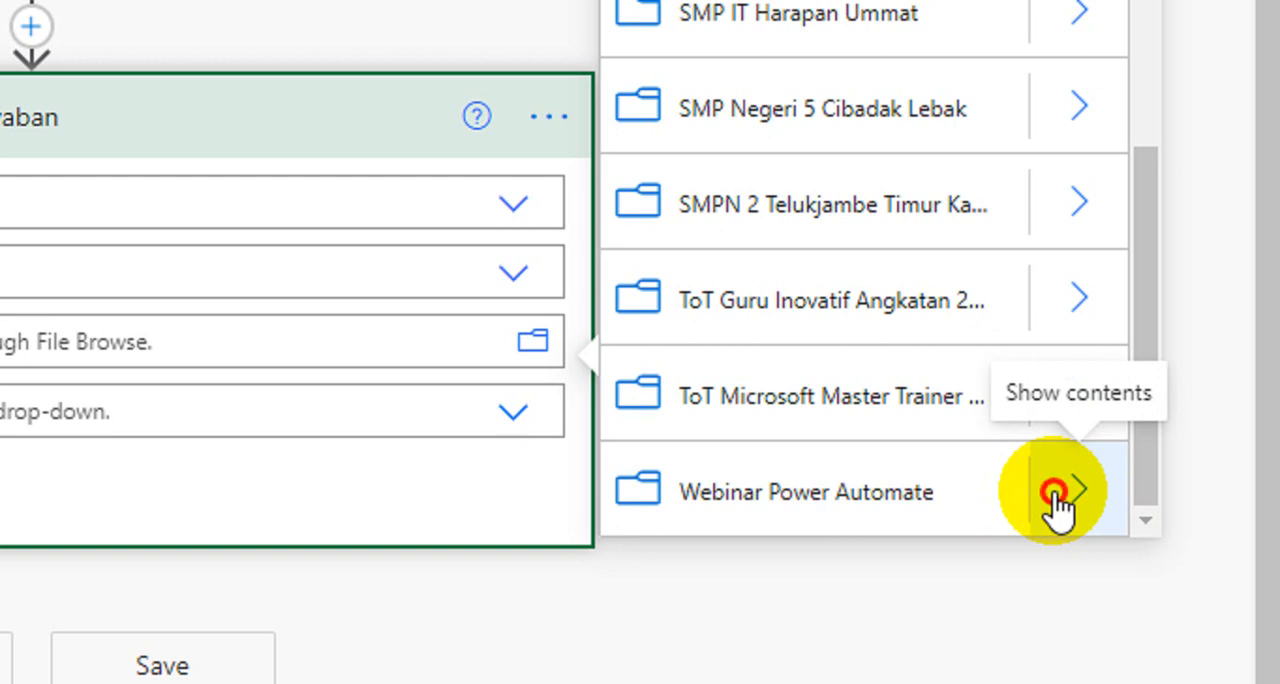
pyautogui.click(1054, 492)
pyautogui.scroll(-5, 910, 430)
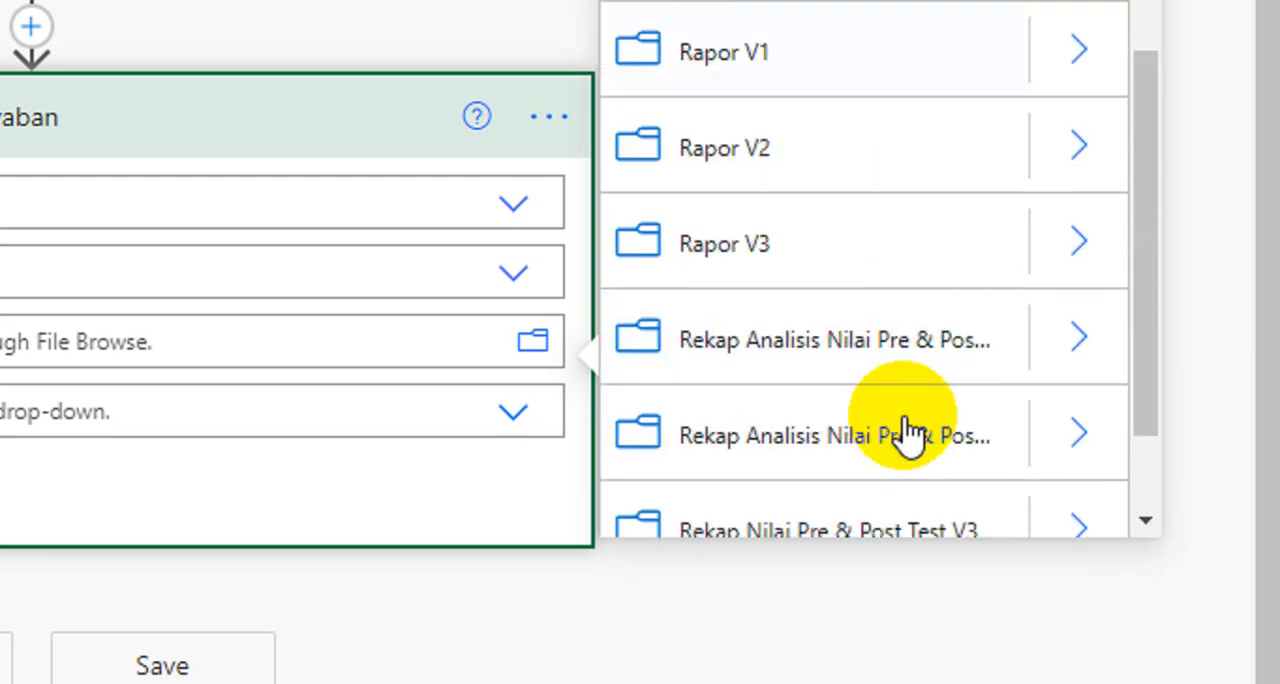
pyautogui.scroll(-2, 910, 430)
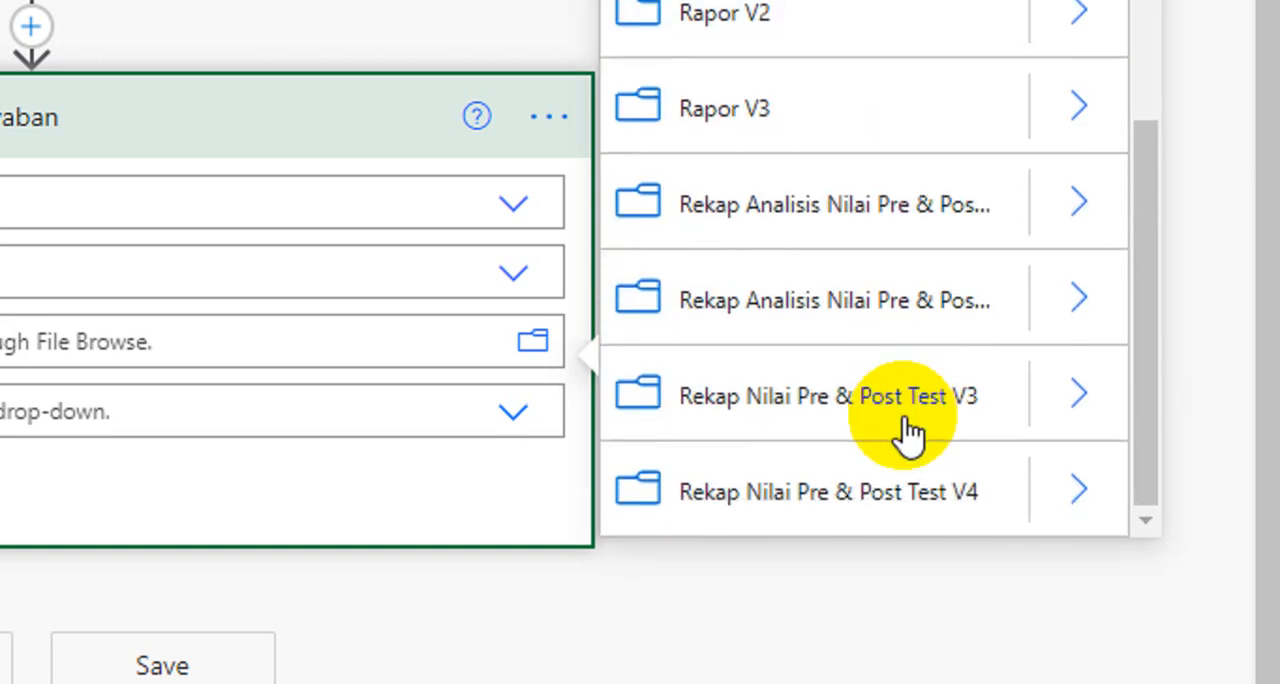
pyautogui.click(1063, 493)
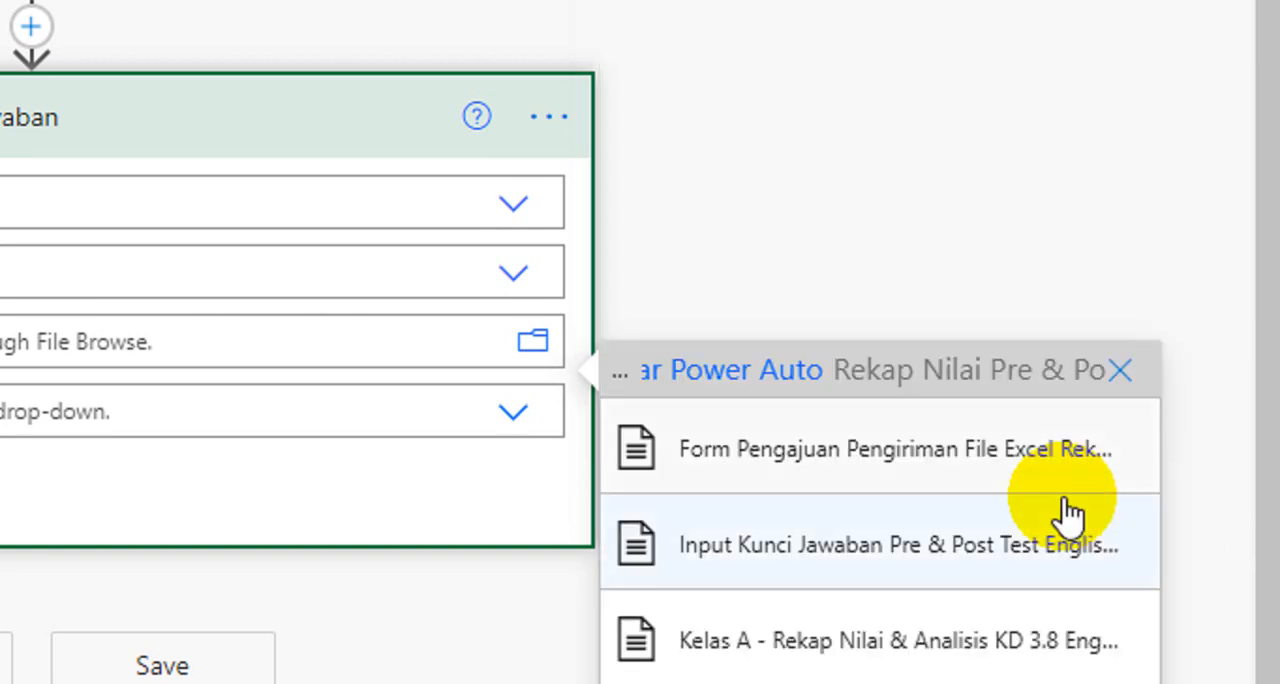
pyautogui.scroll(-2, 974, 529)
pyautogui.scroll(-3, 835, 545)
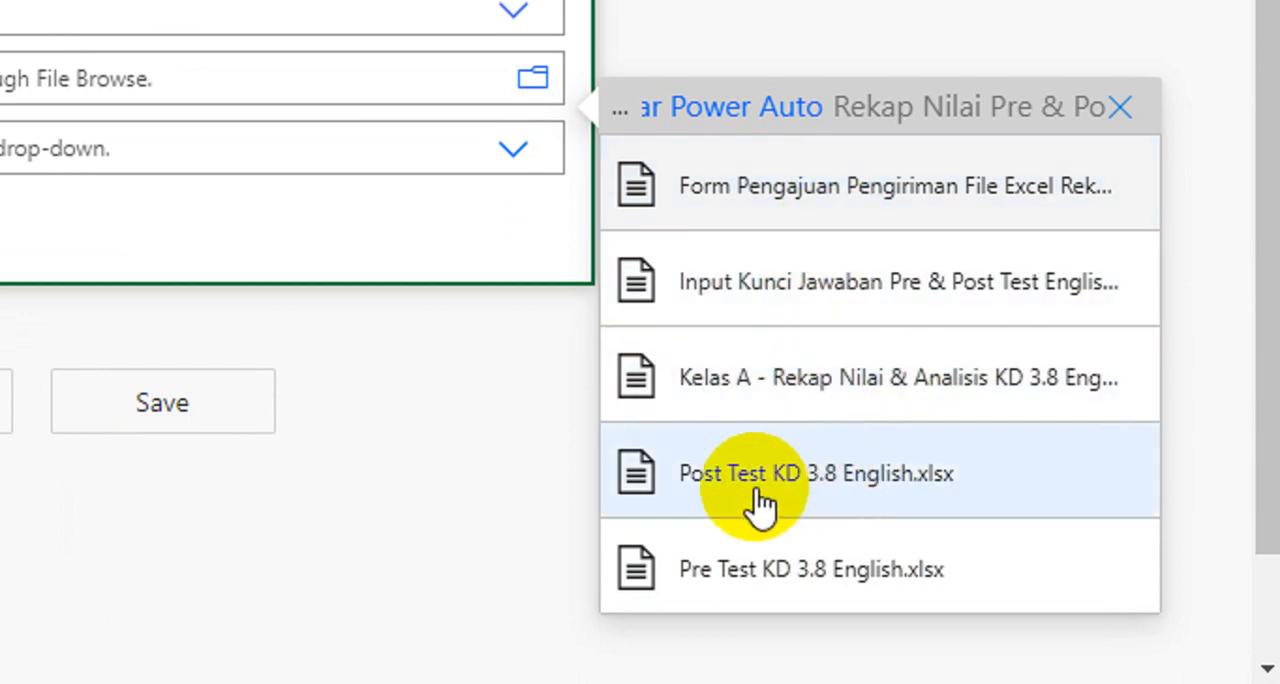
pyautogui.click(775, 288)
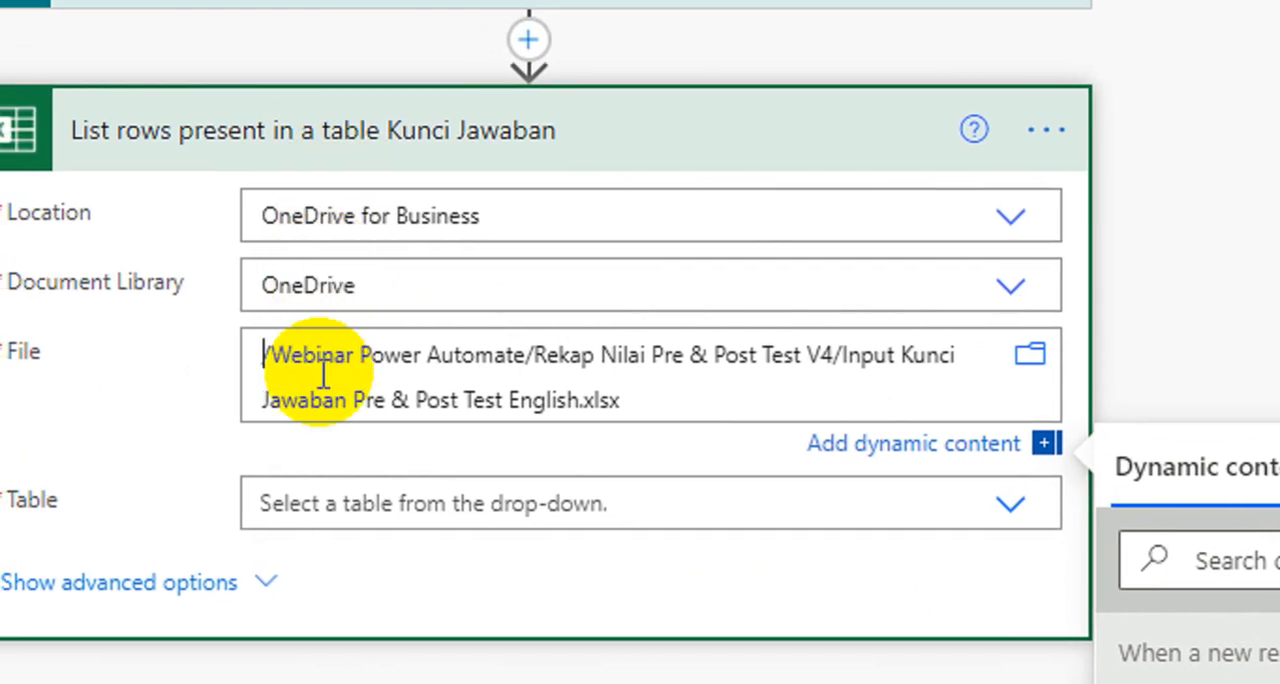
# Step: Choose Table1 as the Kunci Jawaban list-rows action's table and collapse the action
pyautogui.click(389, 502)
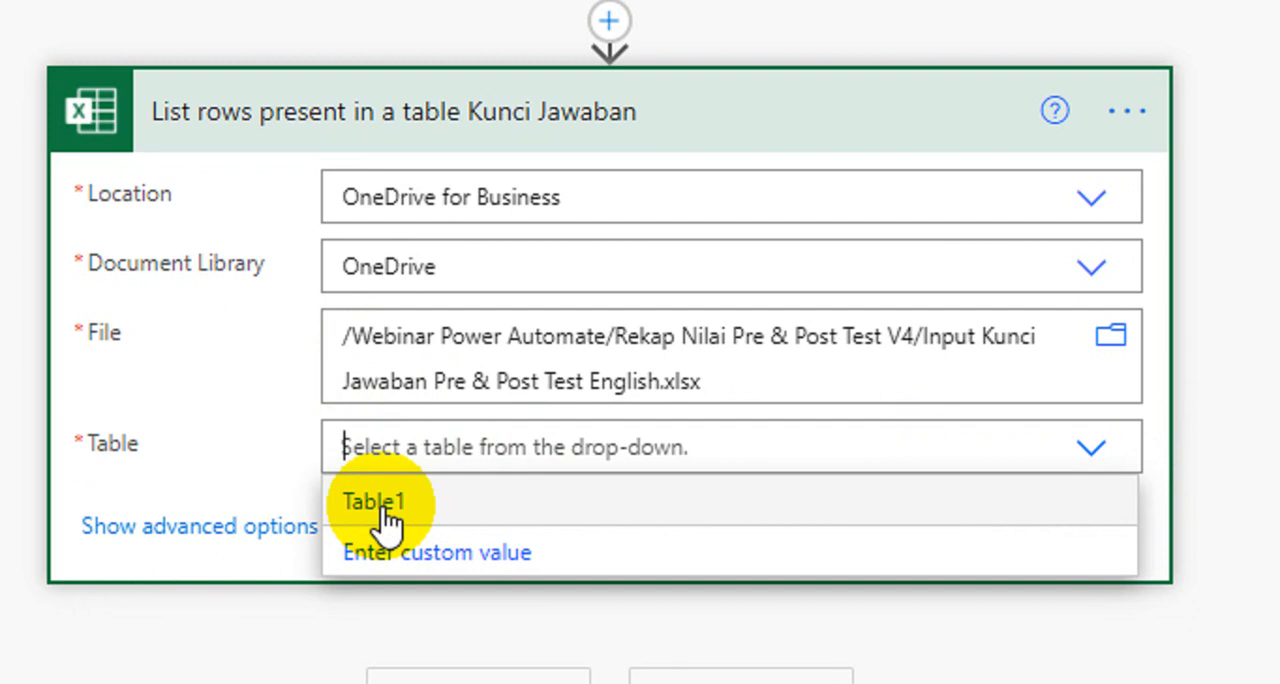
pyautogui.click(382, 507)
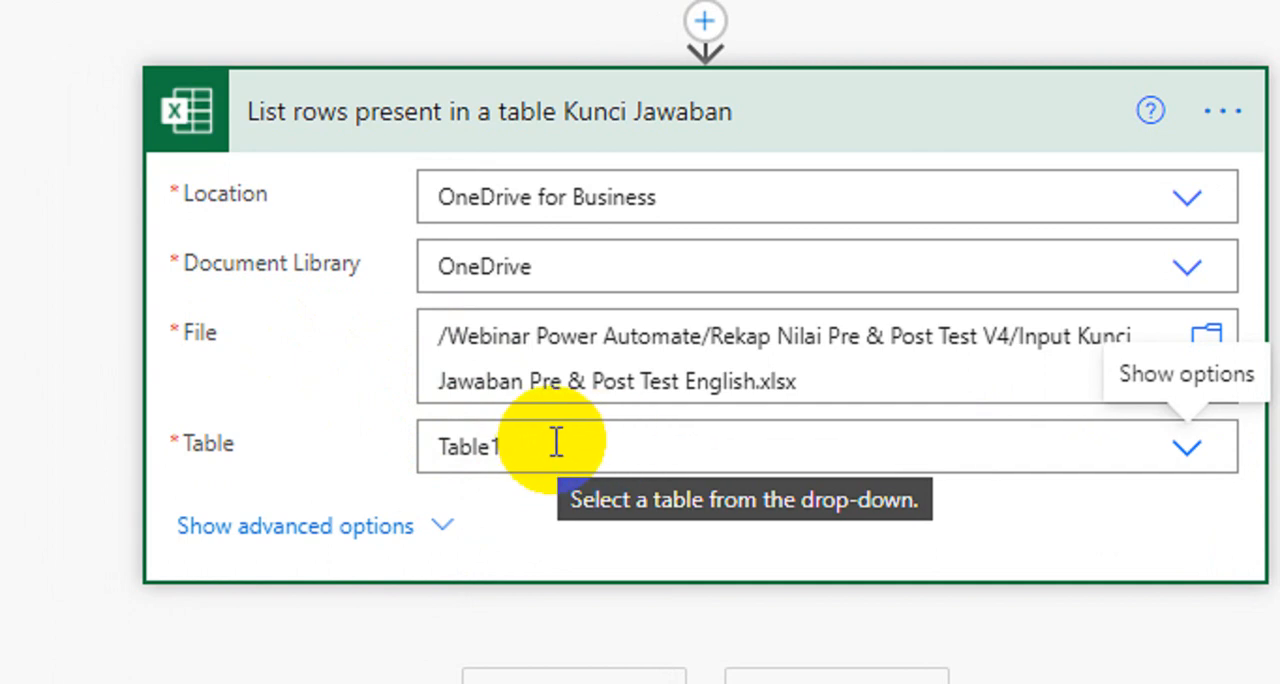
pyautogui.scroll(1, 586, 194)
pyautogui.click(578, 172)
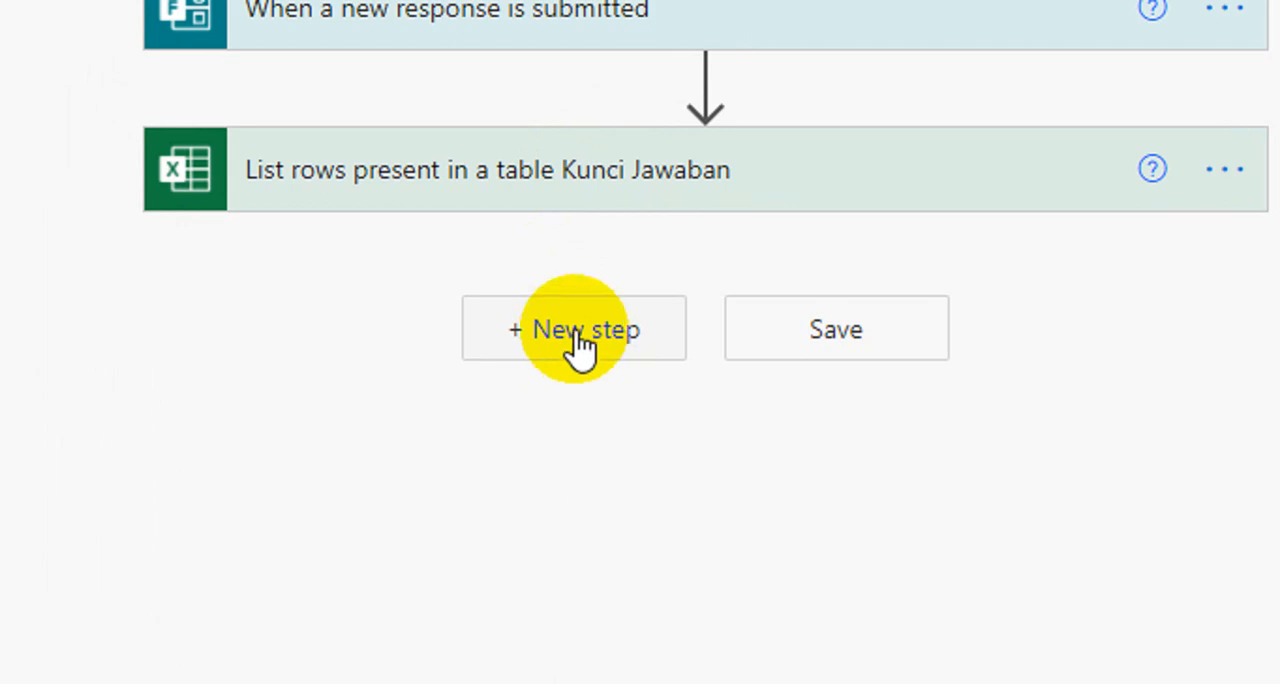
# Step: Add an Excel Online (Business) "Add a row into a table" action after the Kunci Jawaban list-rows action
pyautogui.click(616, 338)
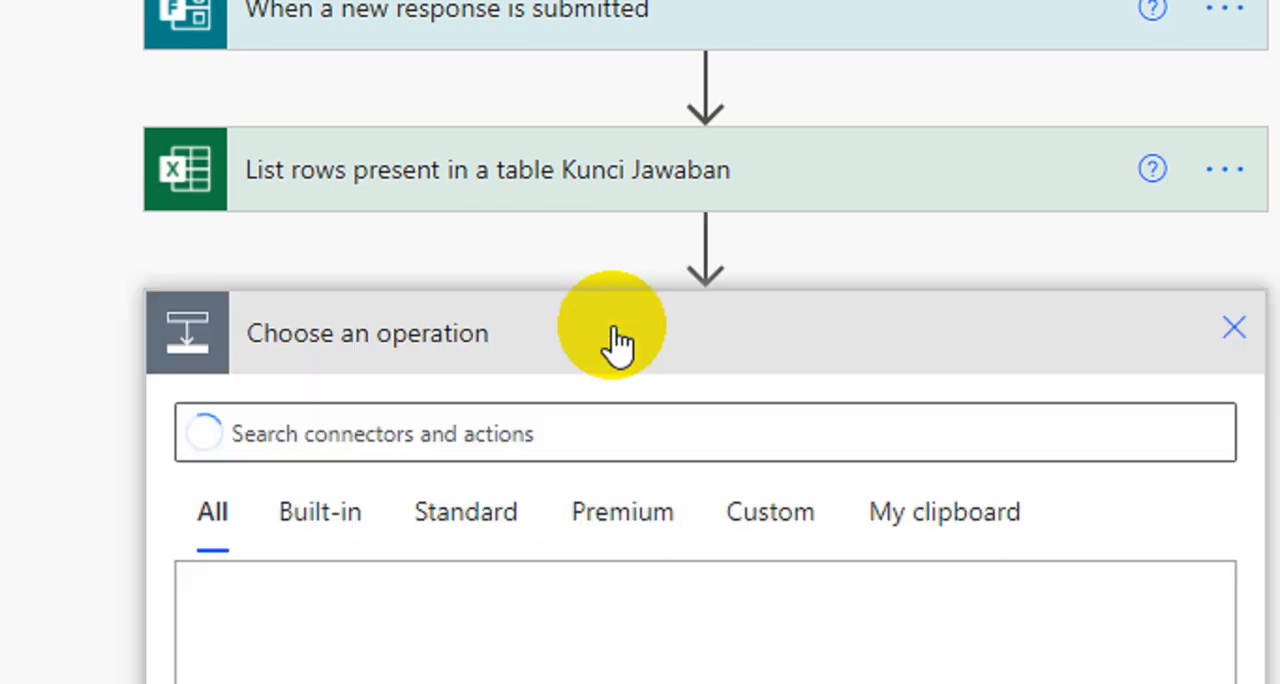
pyautogui.scroll(-2, 600, 500)
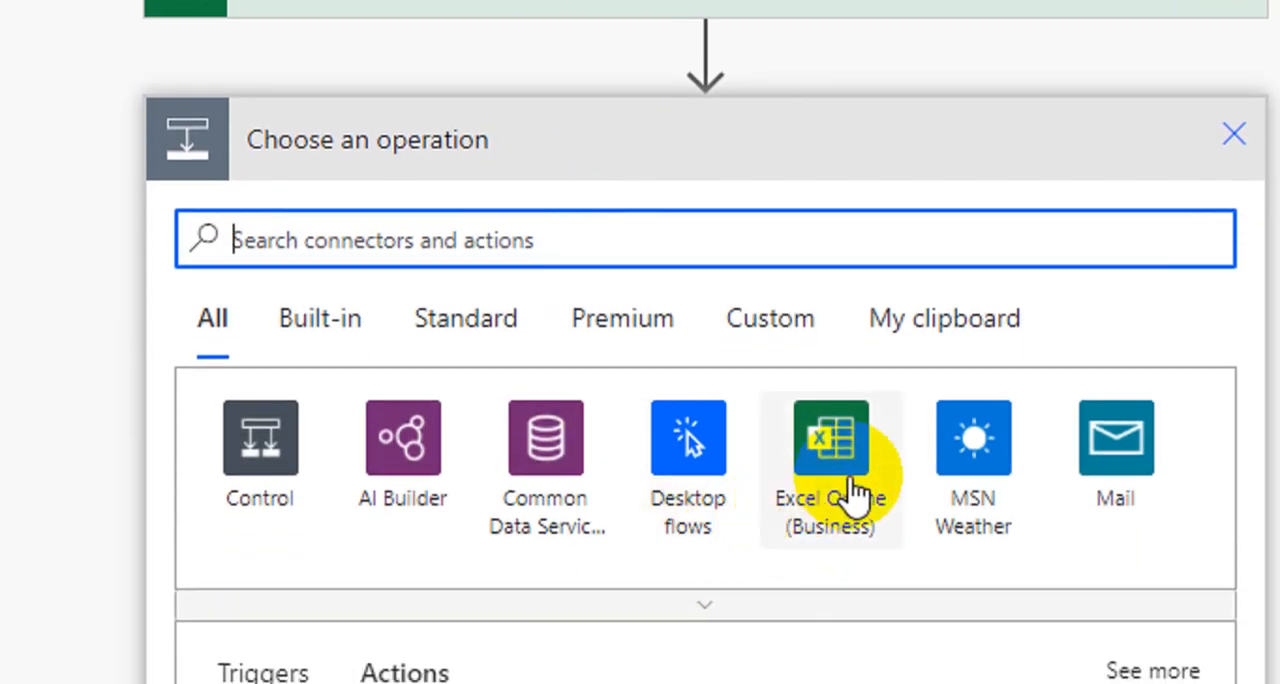
pyautogui.click(850, 505)
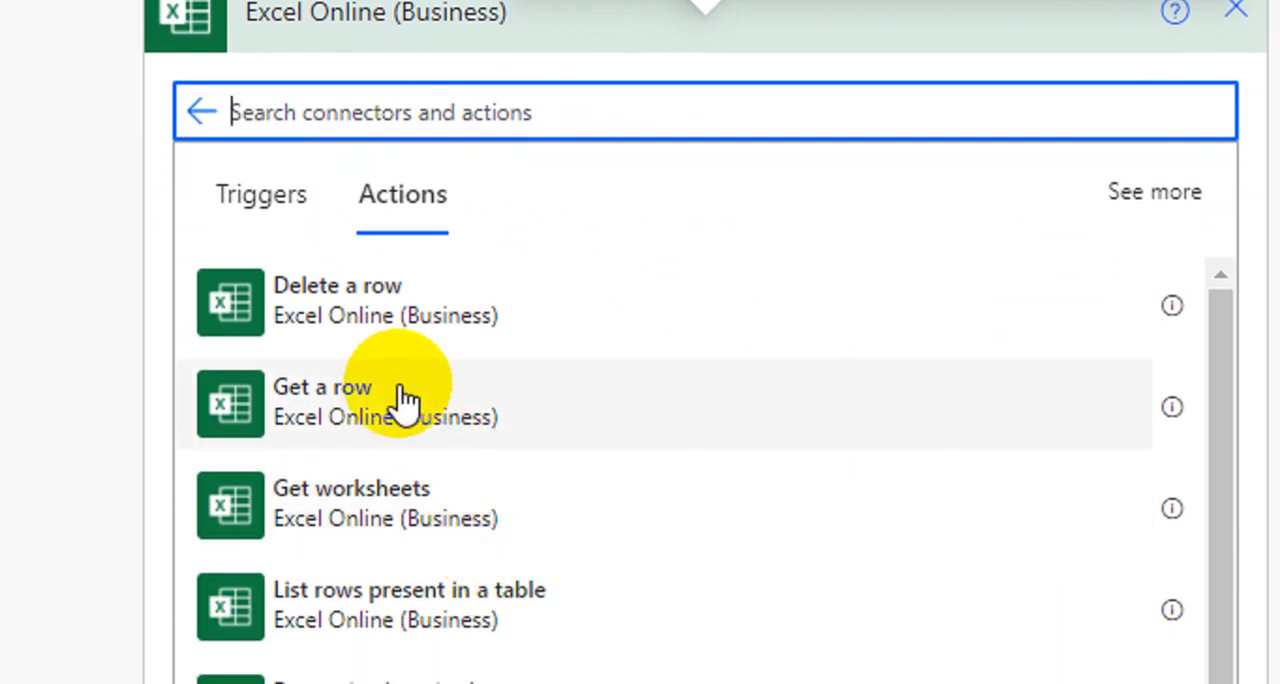
pyautogui.scroll(-3, 400, 400)
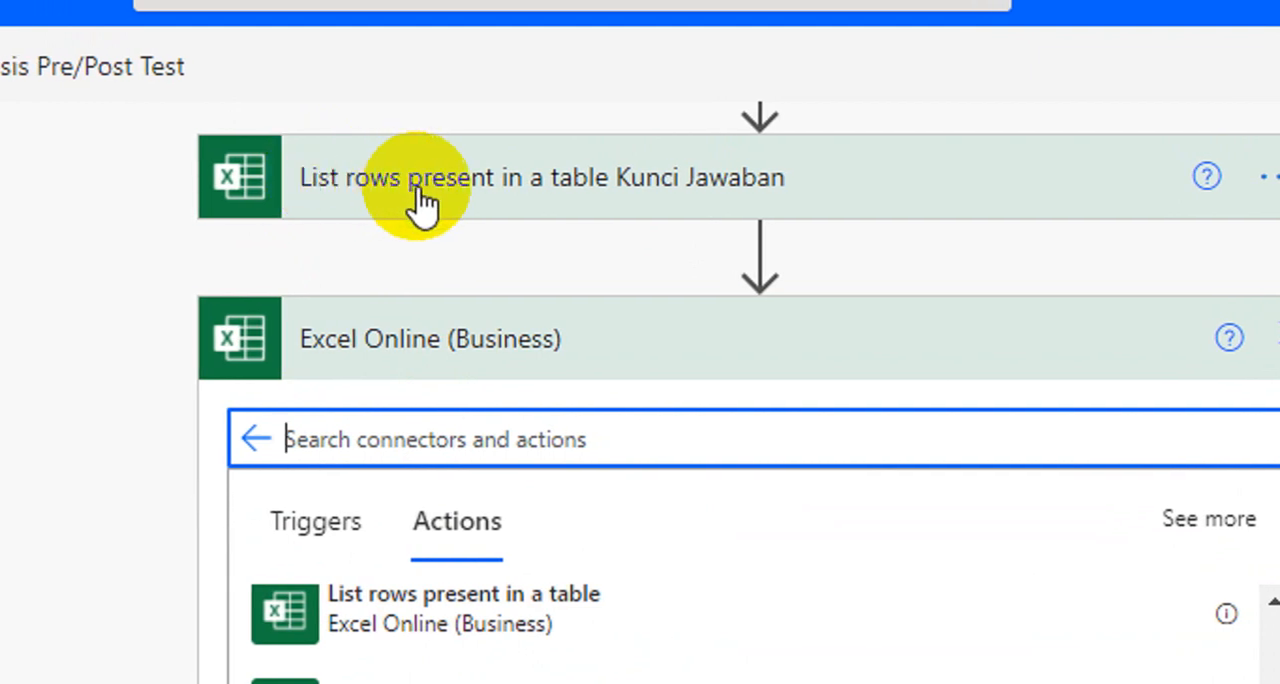
pyautogui.click(420, 195)
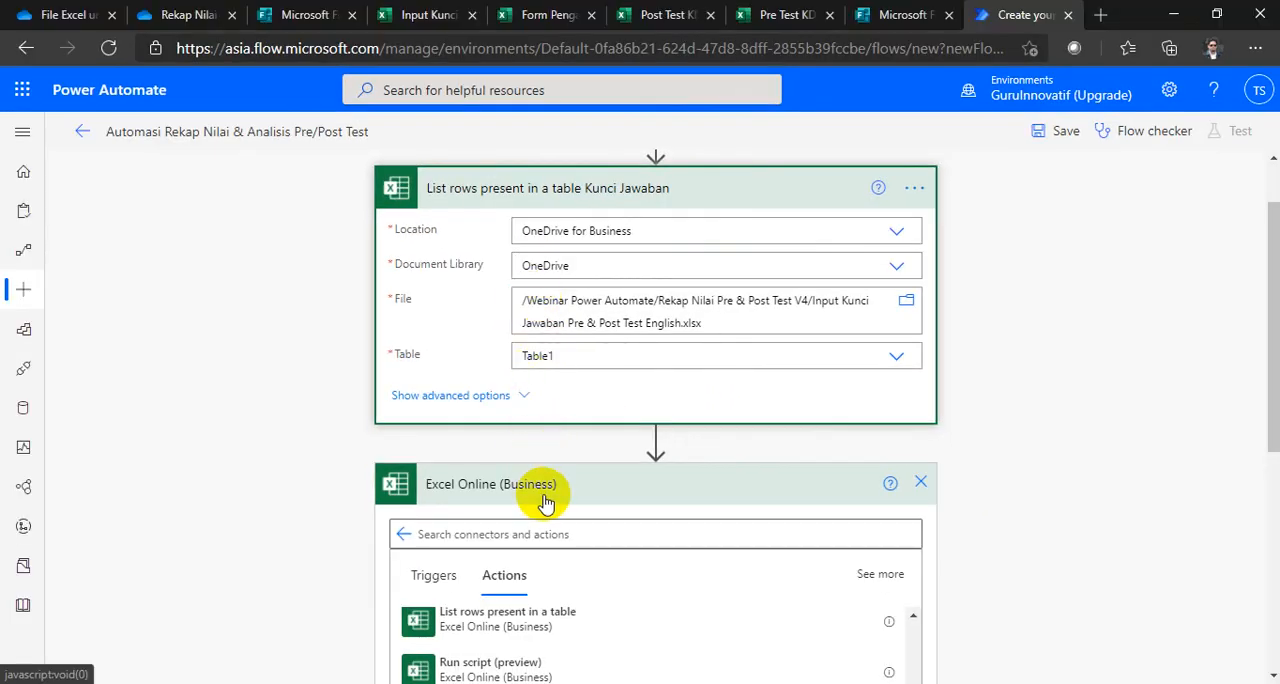
pyautogui.scroll(-3, 509, 494)
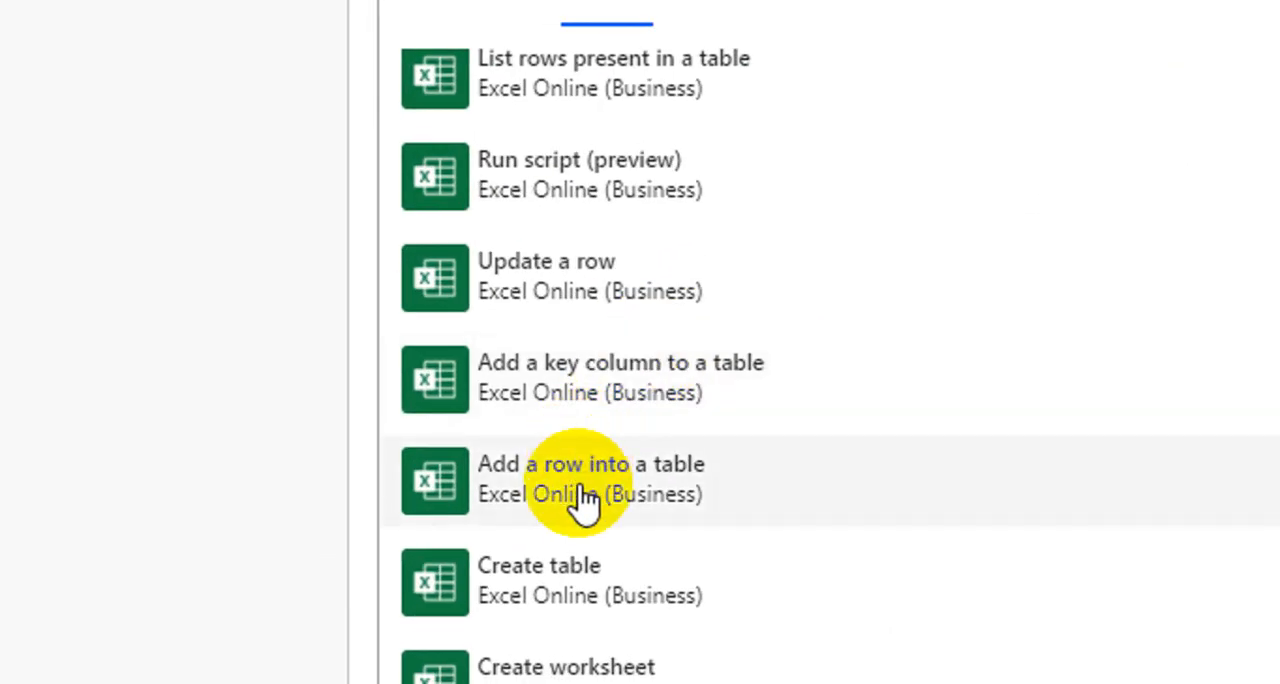
pyautogui.click(580, 490)
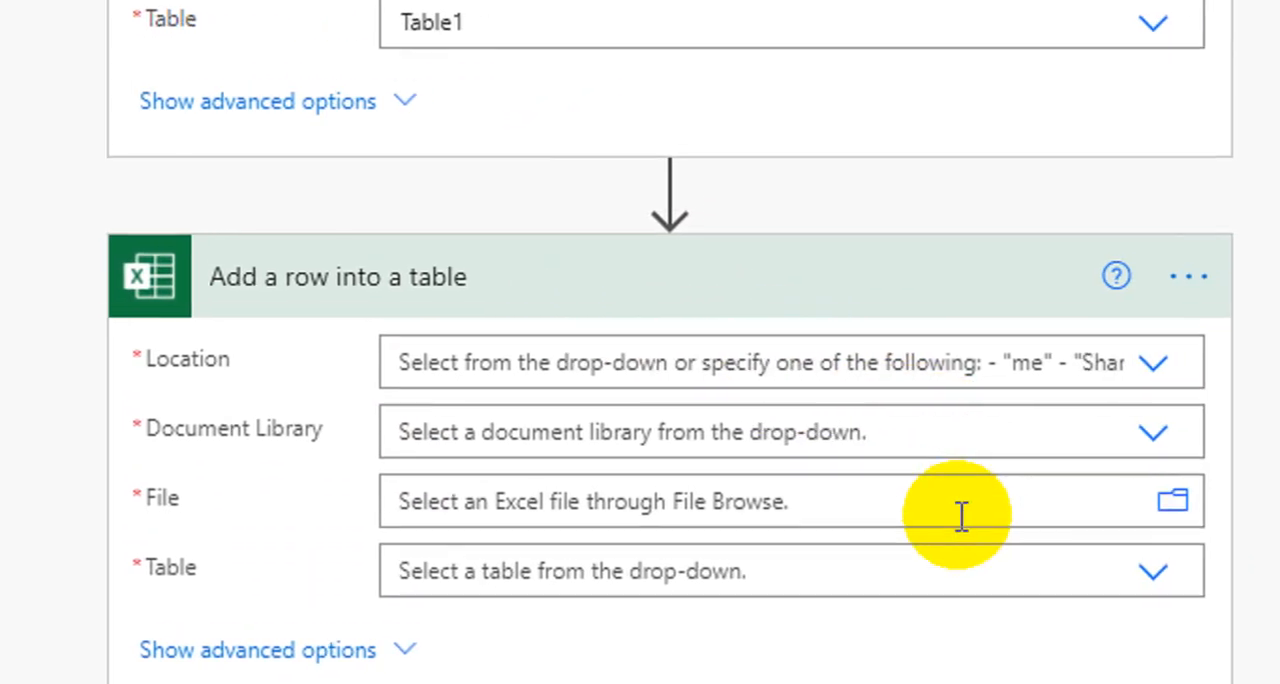
# Step: Set the add-row action's location to OneDrive for Business and its document library to OneDrive
pyautogui.scroll(-1, 960, 515)
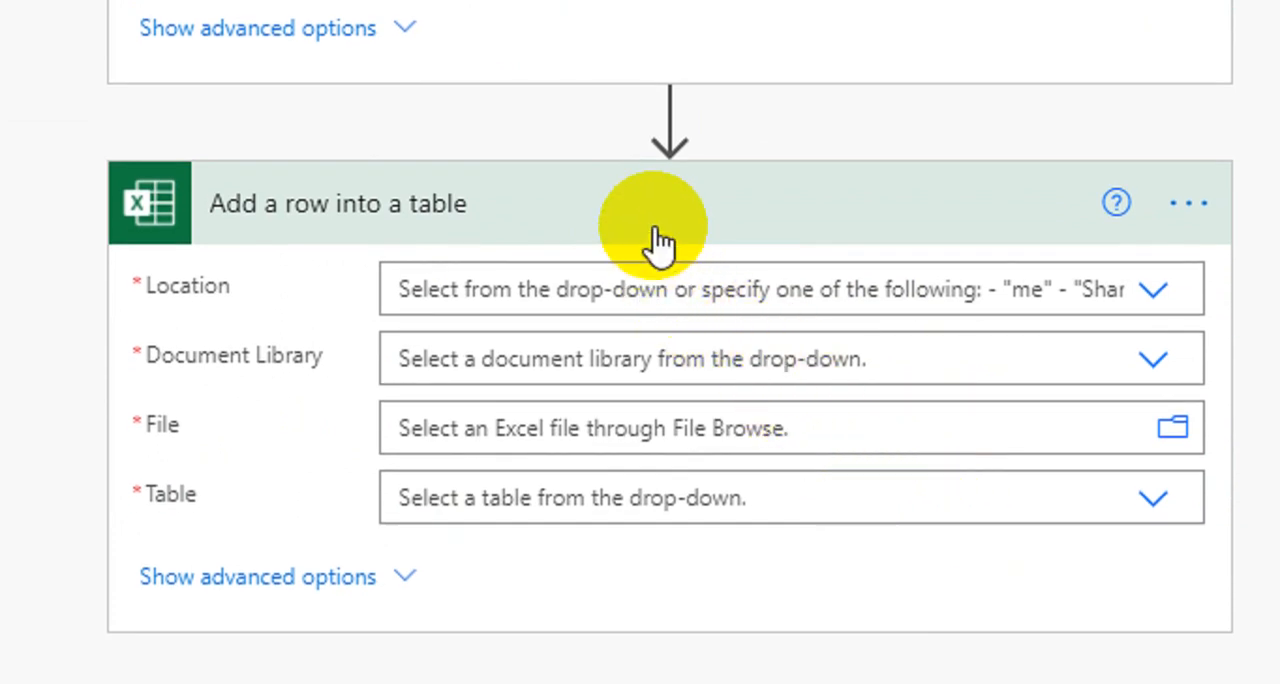
pyautogui.scroll(7, 655, 243)
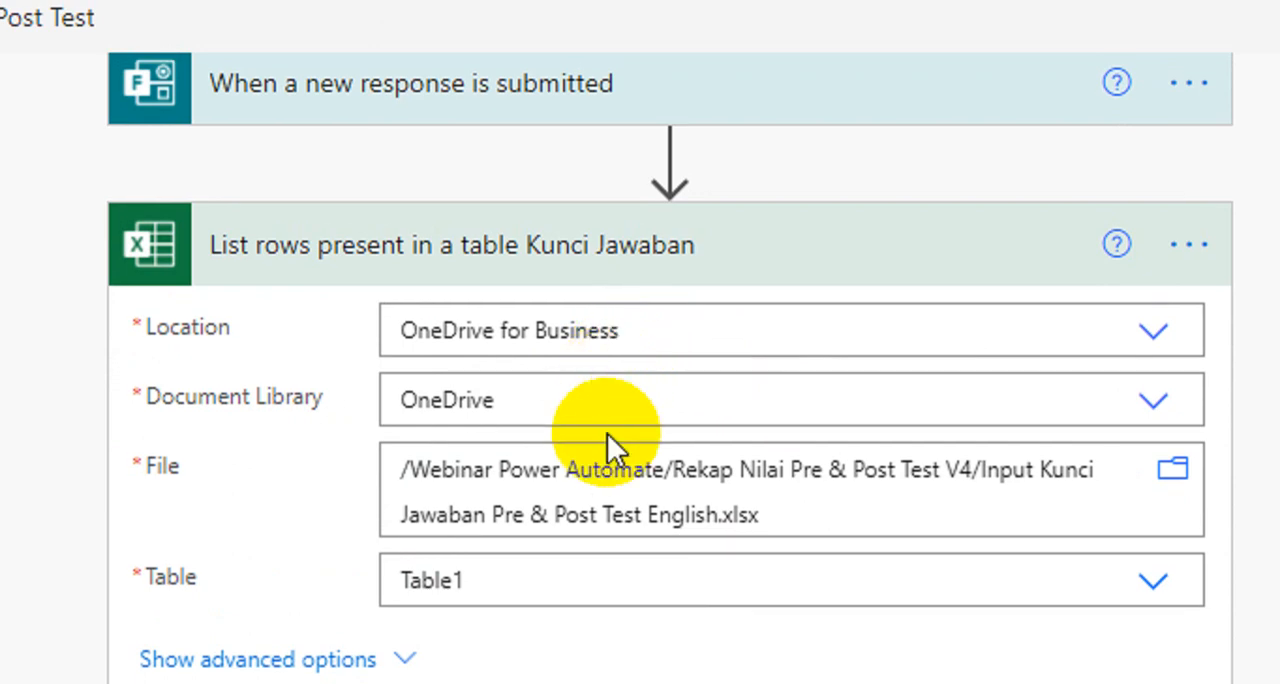
pyautogui.scroll(-5, 620, 500)
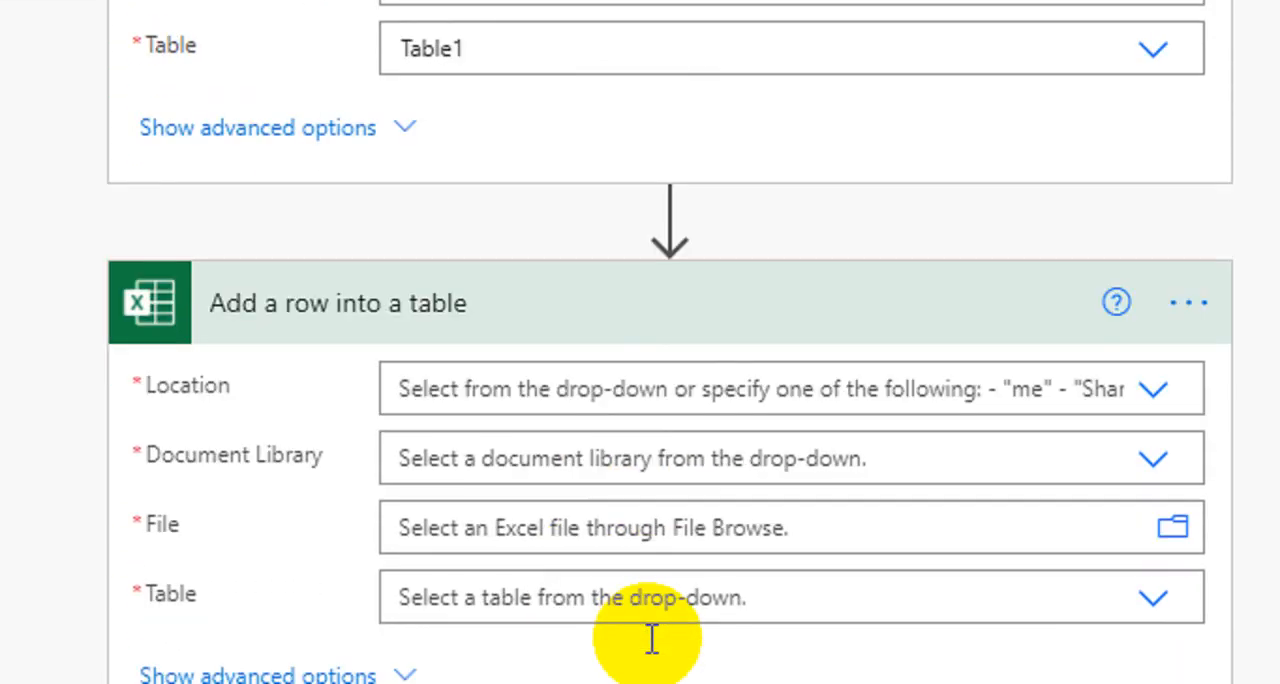
pyautogui.scroll(-1, 651, 638)
pyautogui.click(557, 320)
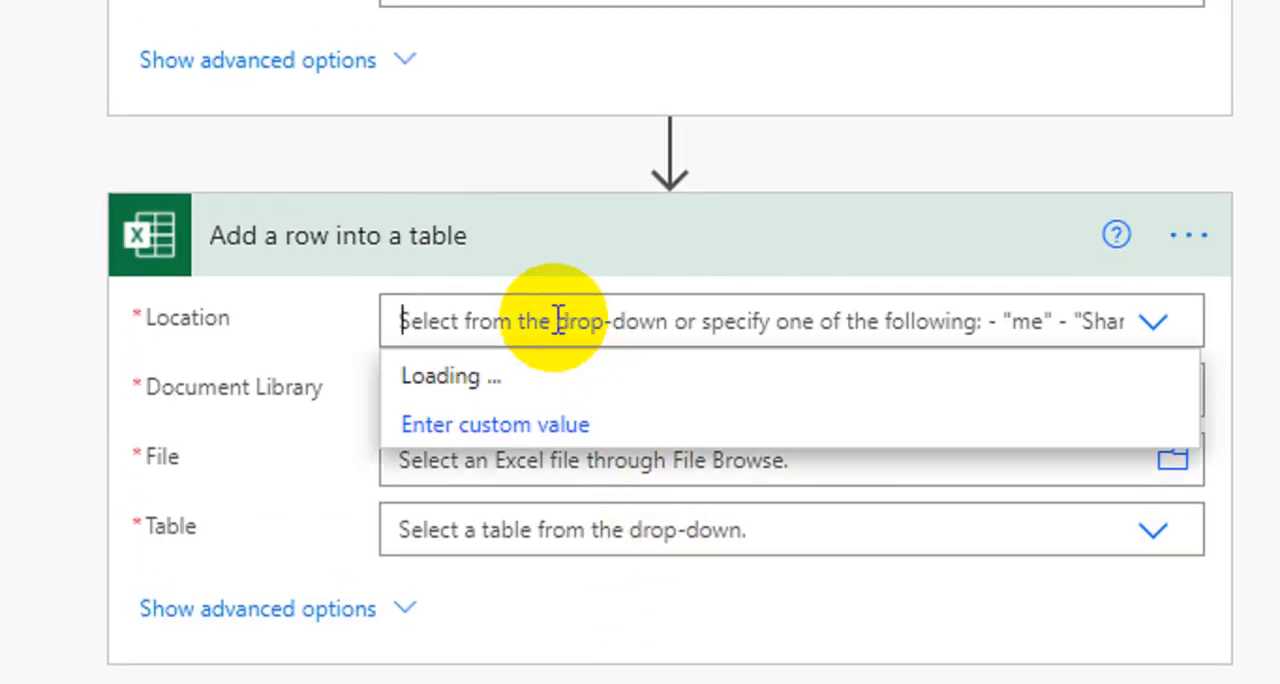
pyautogui.click(553, 378)
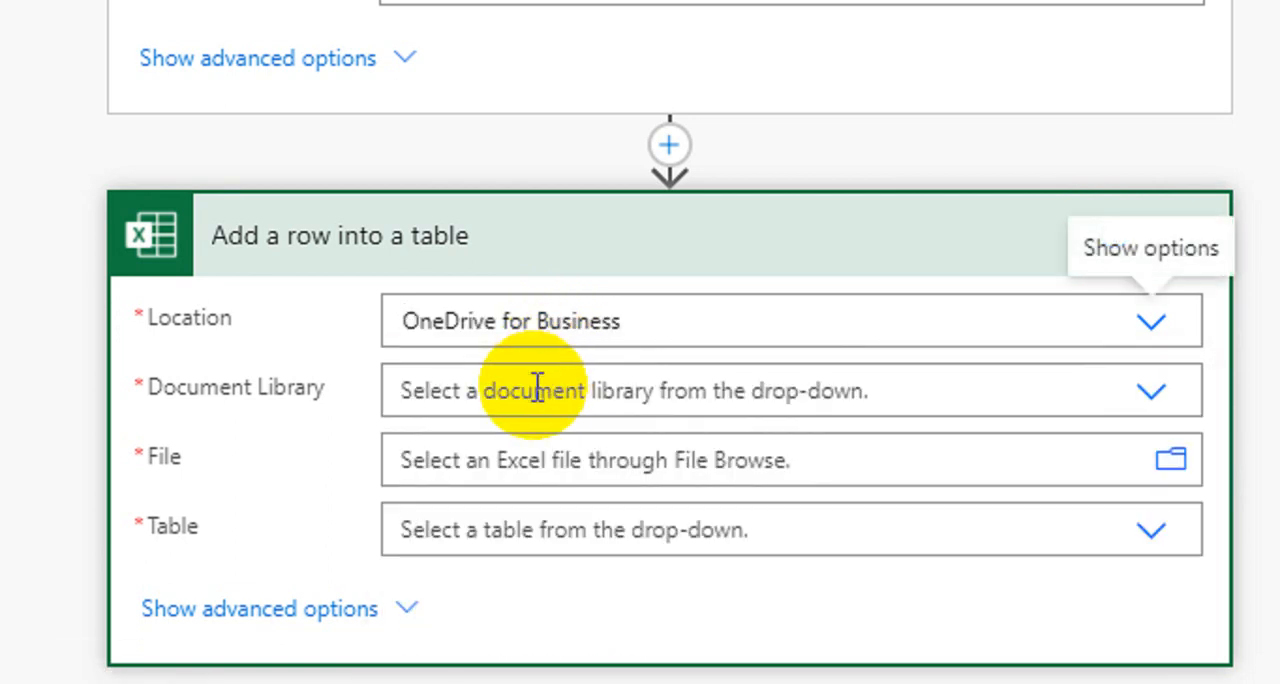
pyautogui.click(537, 386)
pyautogui.click(535, 443)
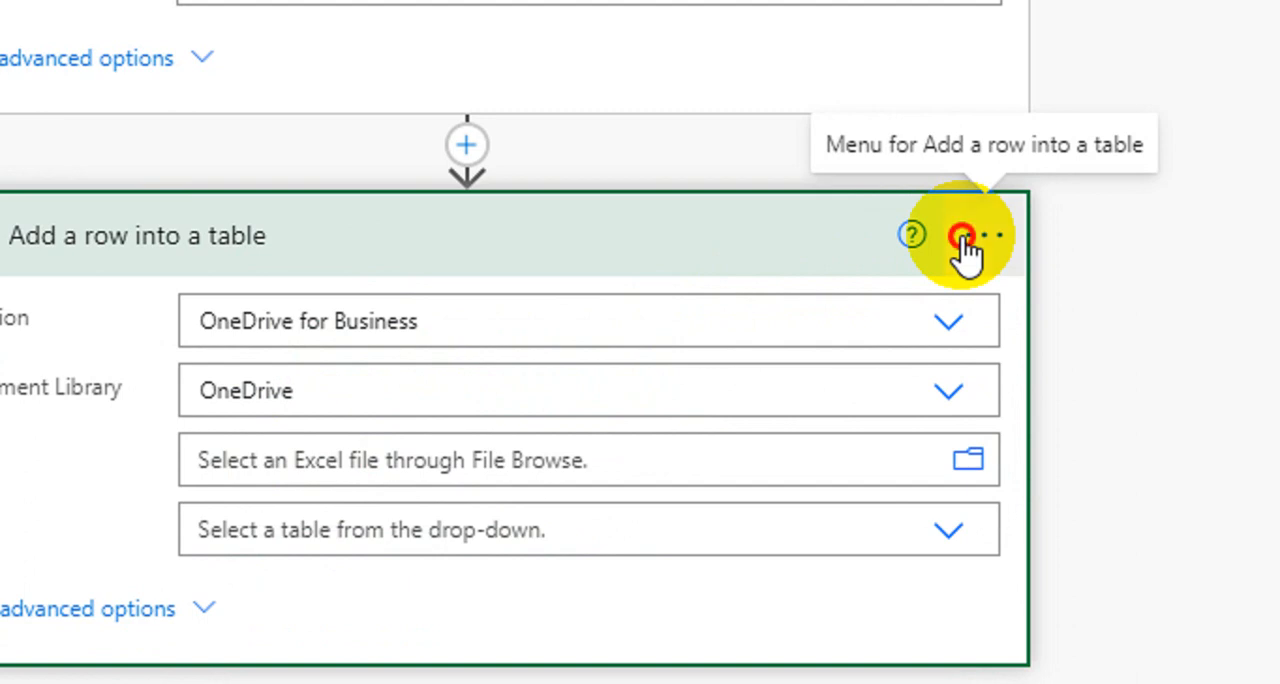
# Step: Rename the add-row action as "Add a row into a table Kunci Jawaban"
pyautogui.click(962, 237)
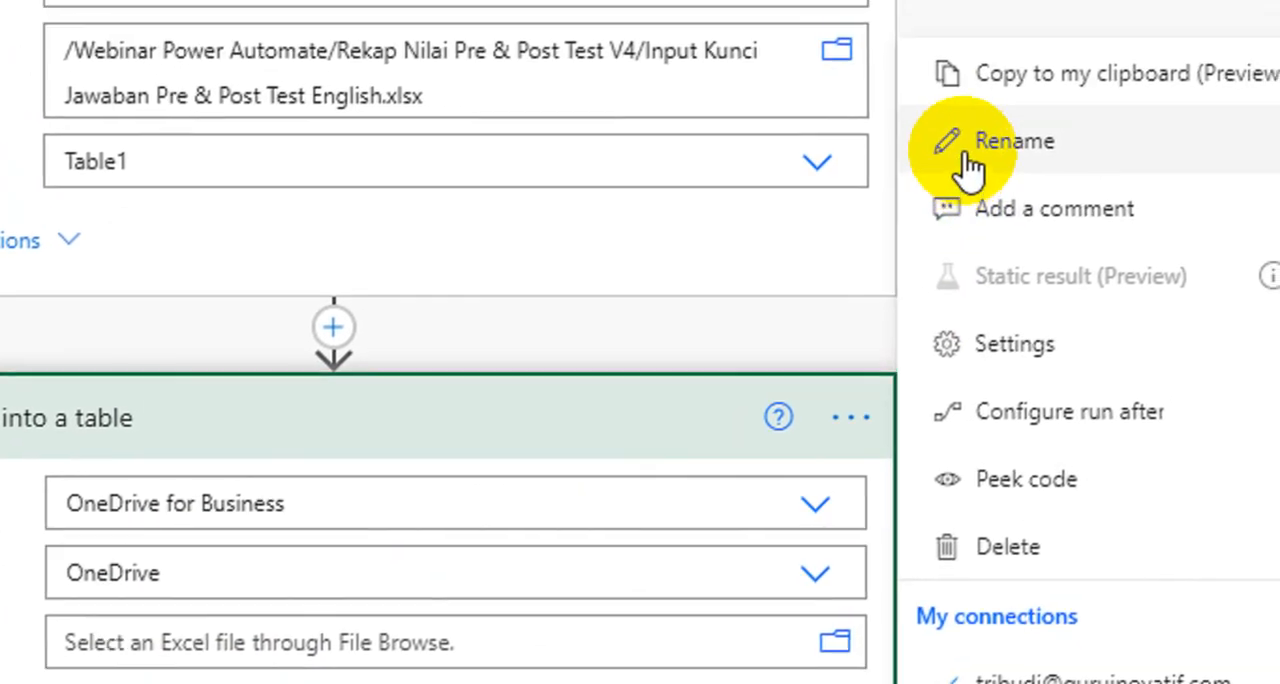
pyautogui.click(1011, 140)
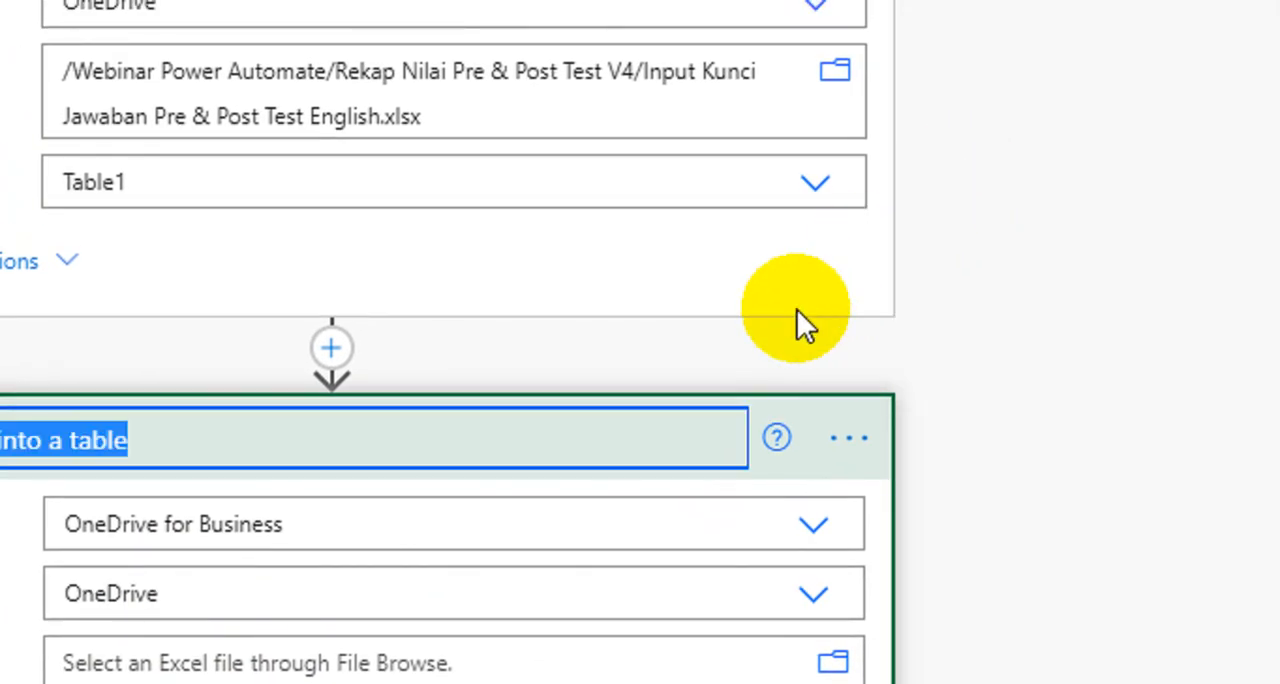
pyautogui.click(297, 452)
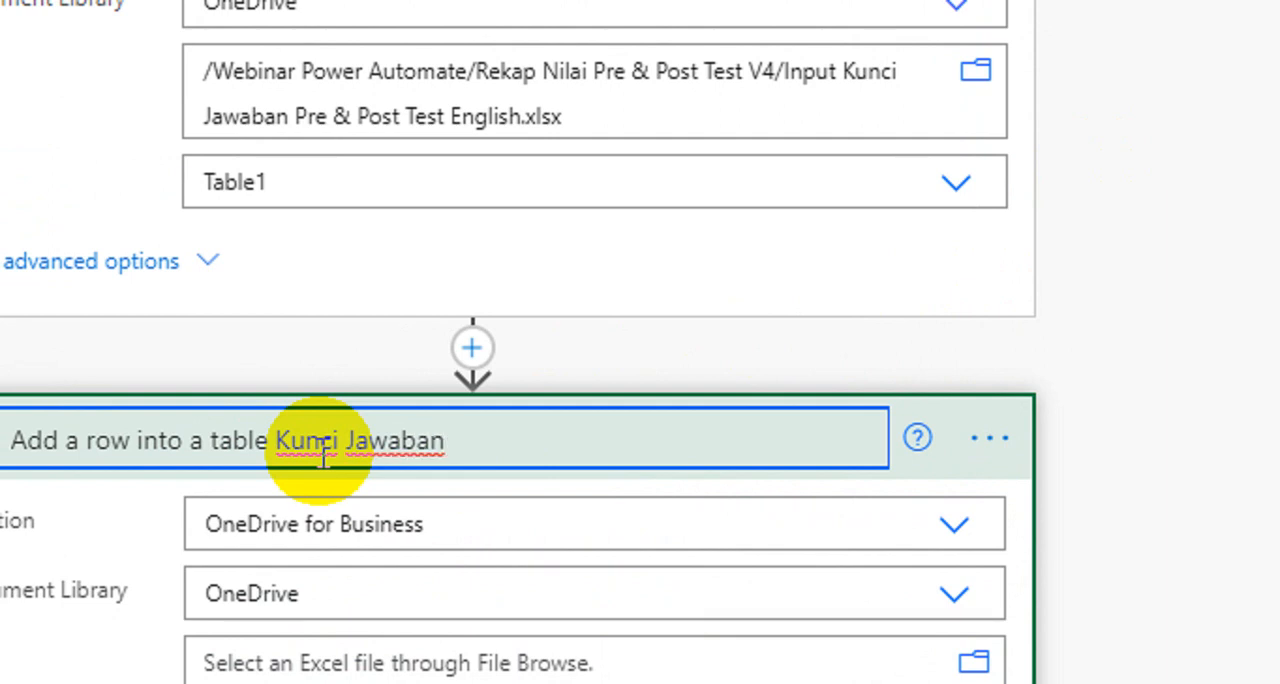
pyautogui.press('Return')
# Step: Set the add-row action's file to Kelas A - Rekap Nilai & Analisis KD 3.8 English.xlsx from Webinar Power Automate/Rekap Nilai Pre & Post Test V4
pyautogui.scroll(-2, 334, 523)
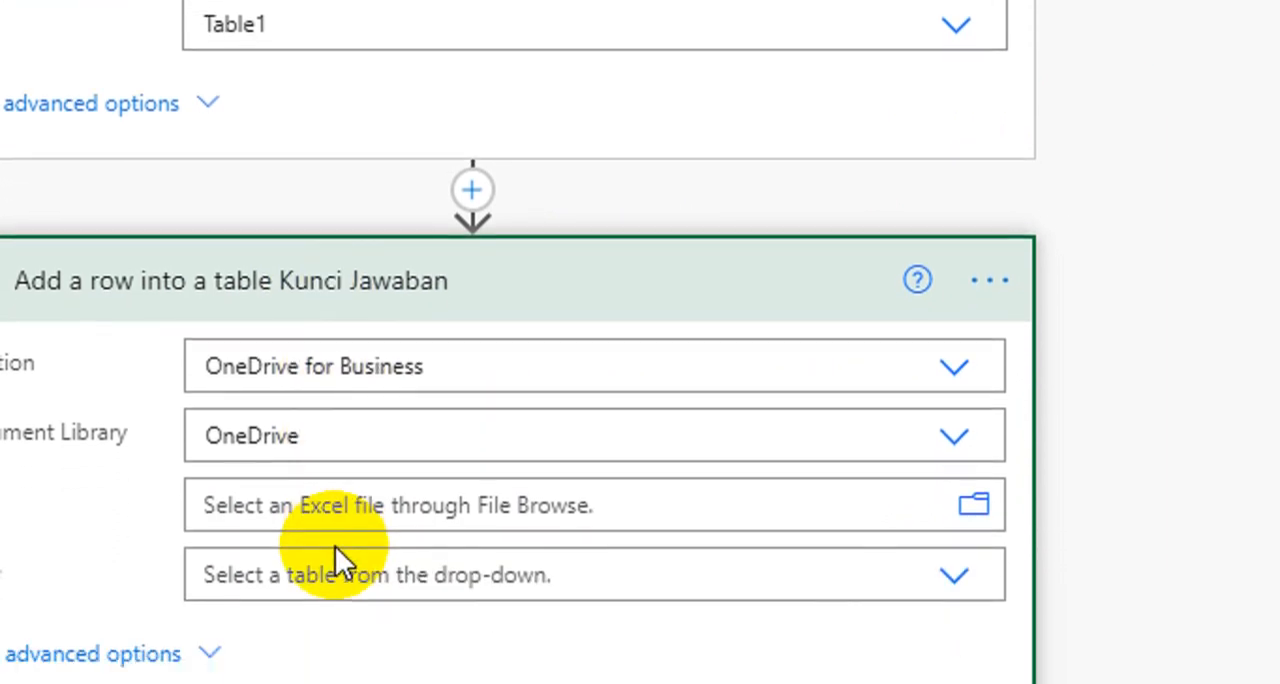
pyautogui.click(973, 485)
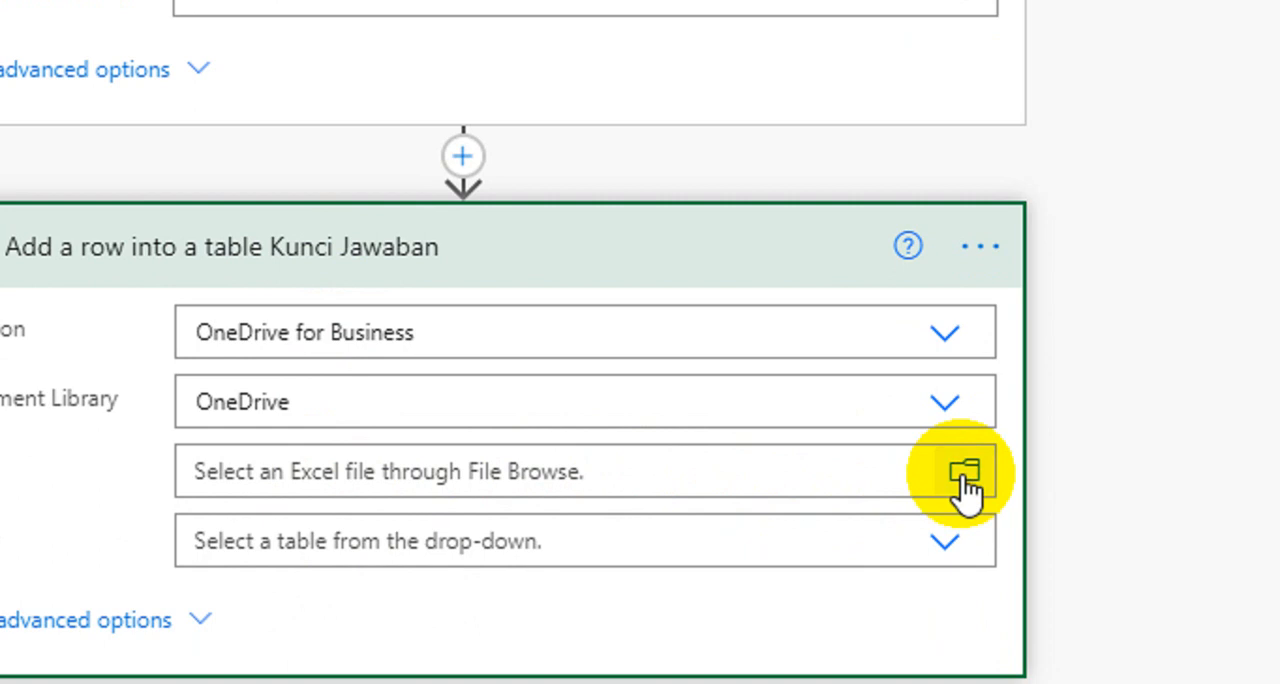
pyautogui.scroll(-6, 966, 349)
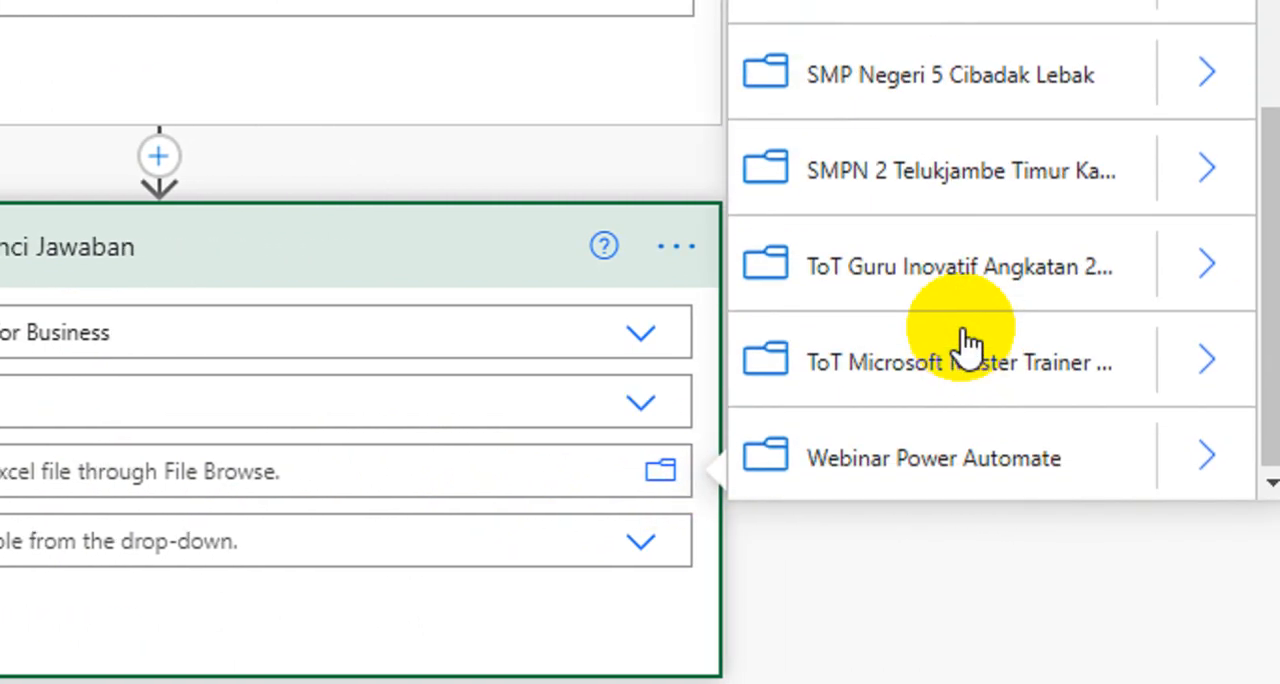
pyautogui.click(1195, 462)
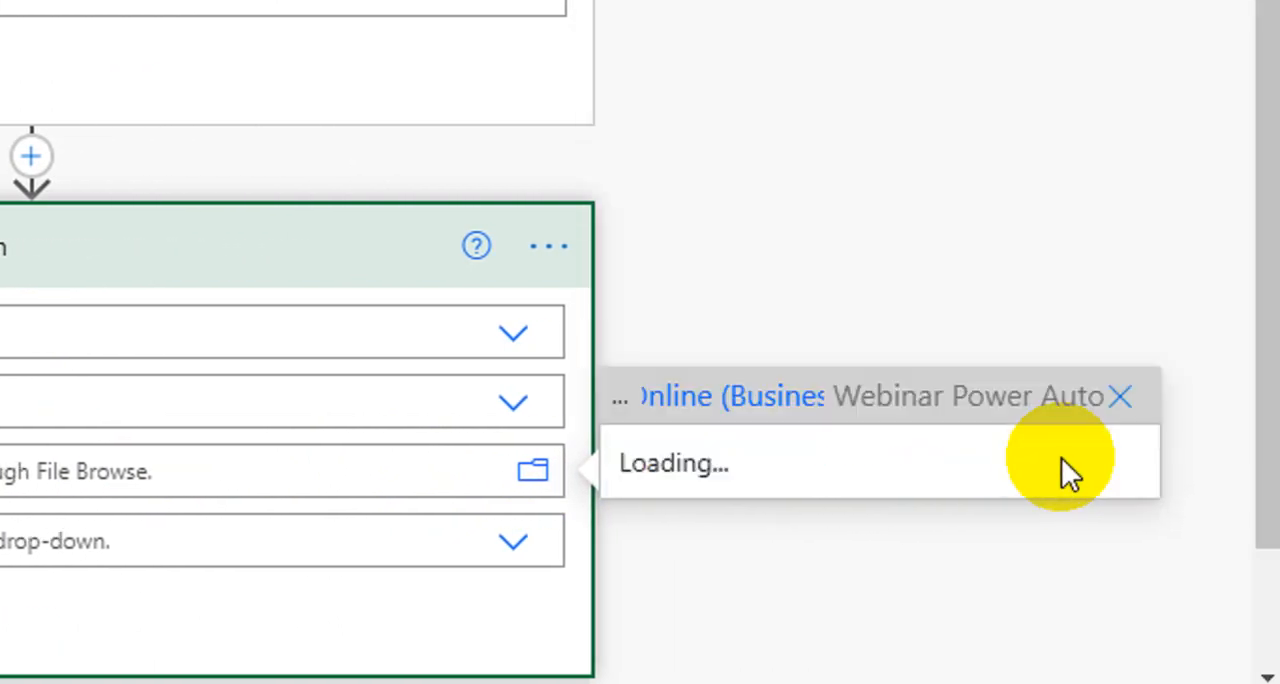
pyautogui.scroll(-5, 1014, 450)
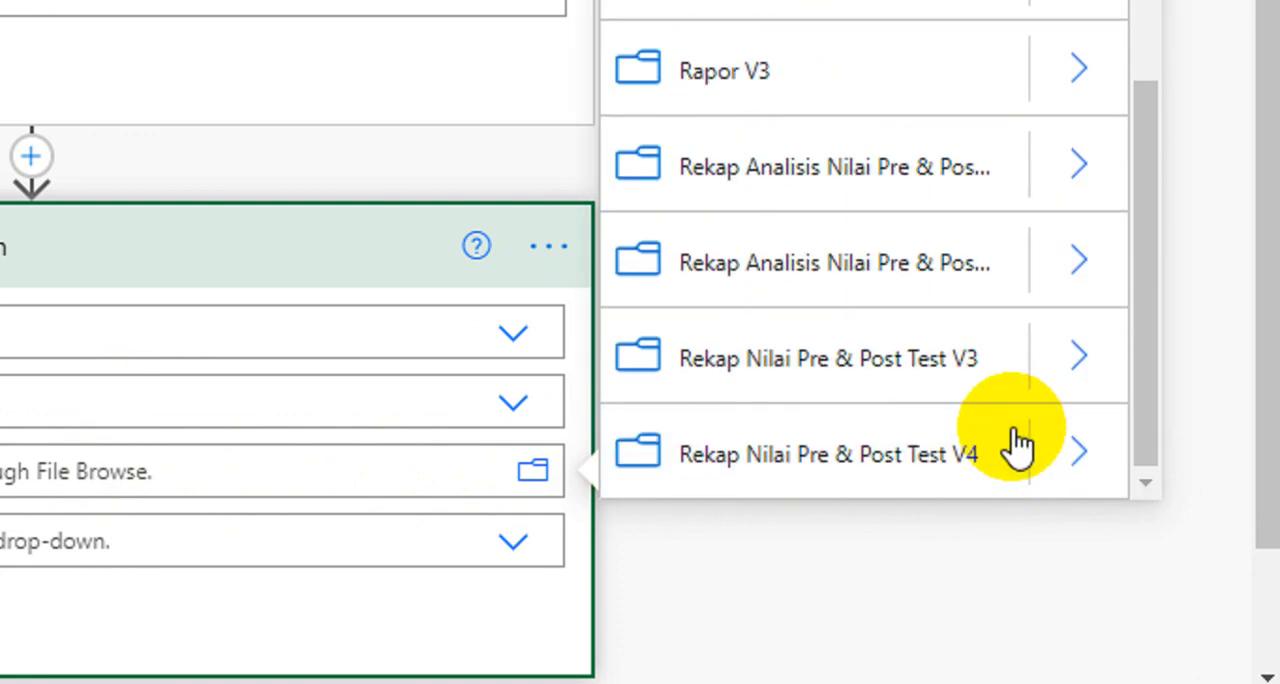
pyautogui.click(1045, 462)
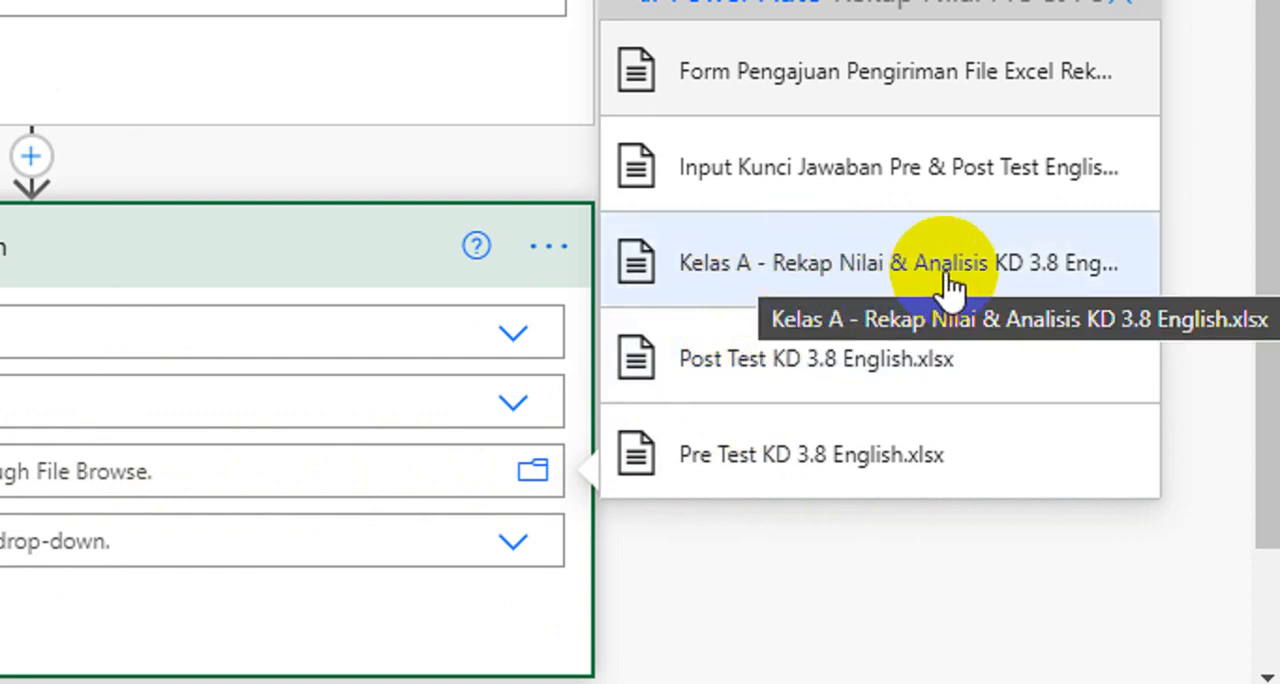
pyautogui.click(830, 278)
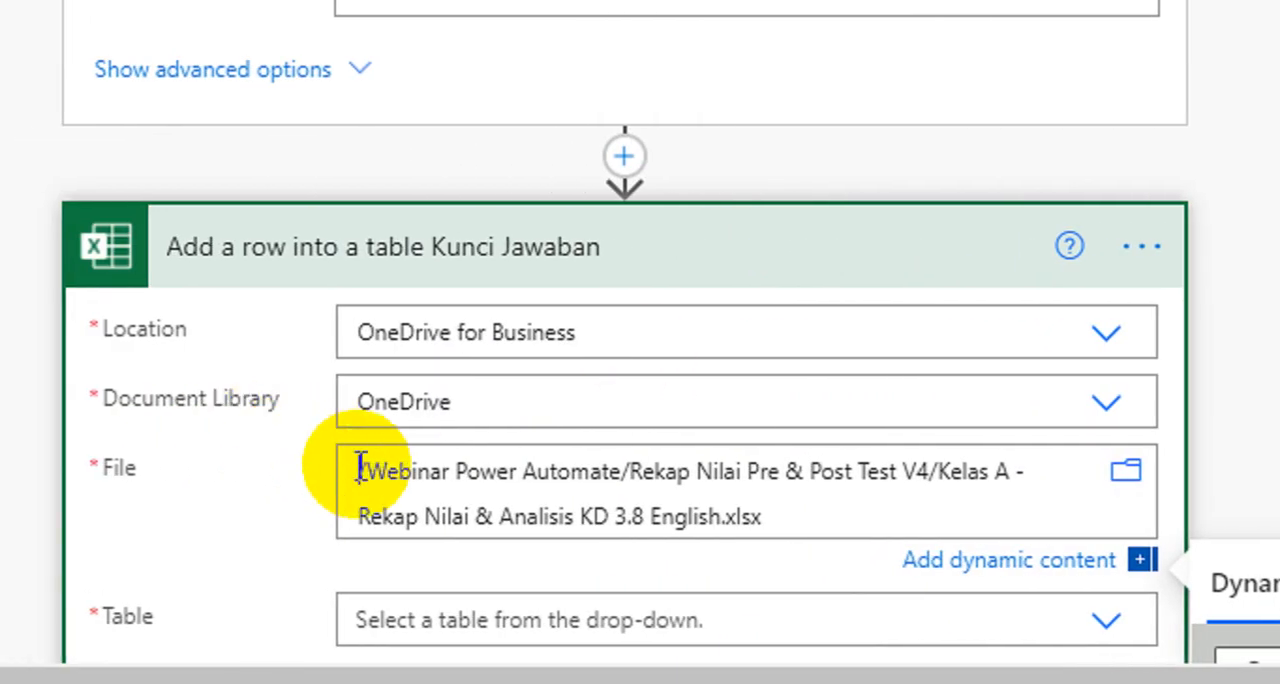
pyautogui.scroll(-3, 361, 467)
pyautogui.scroll(2, 382, 106)
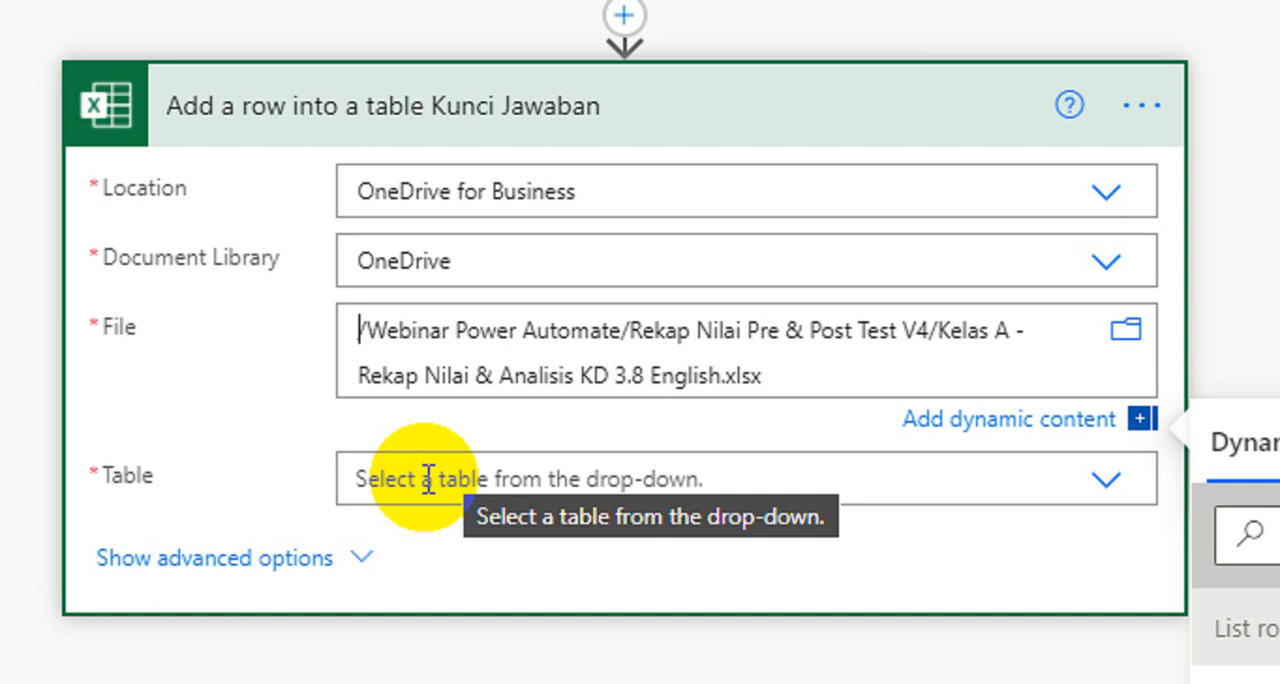
# Step: Set the table of the Kunci Jawaban add-row action to Table3
pyautogui.click(429, 472)
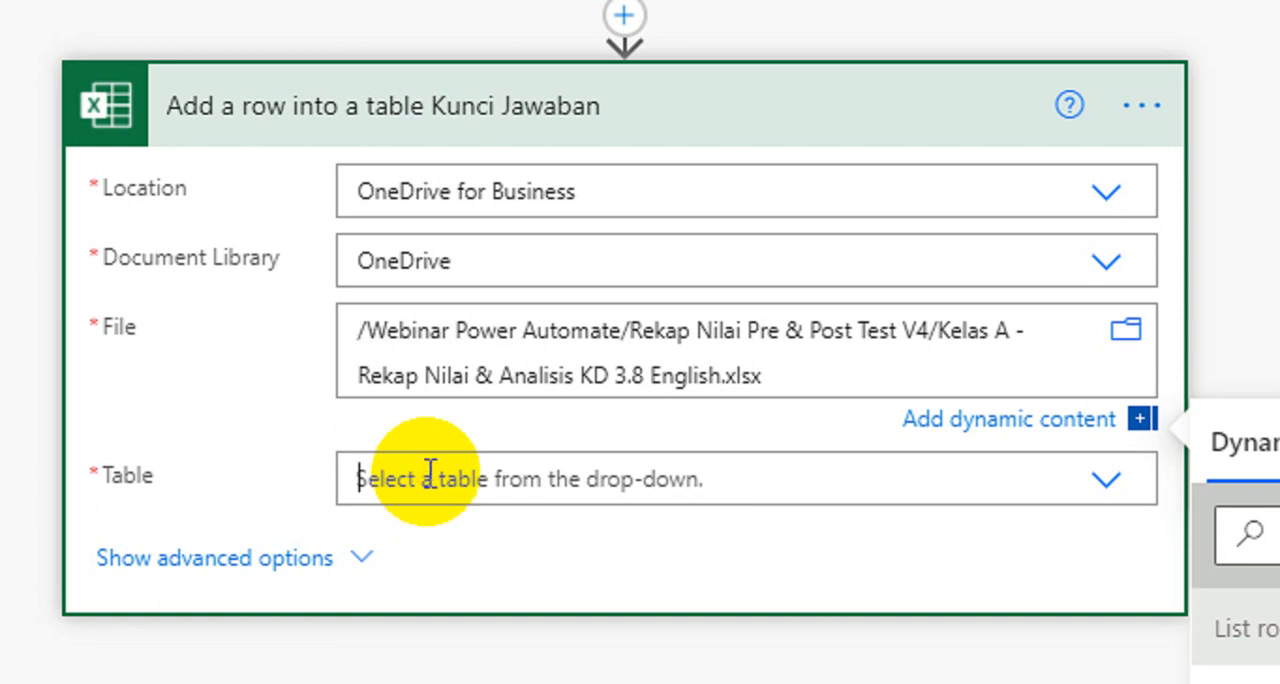
pyautogui.scroll(3, 429, 474)
pyautogui.scroll(-1, 805, 563)
pyautogui.scroll(-2, 805, 563)
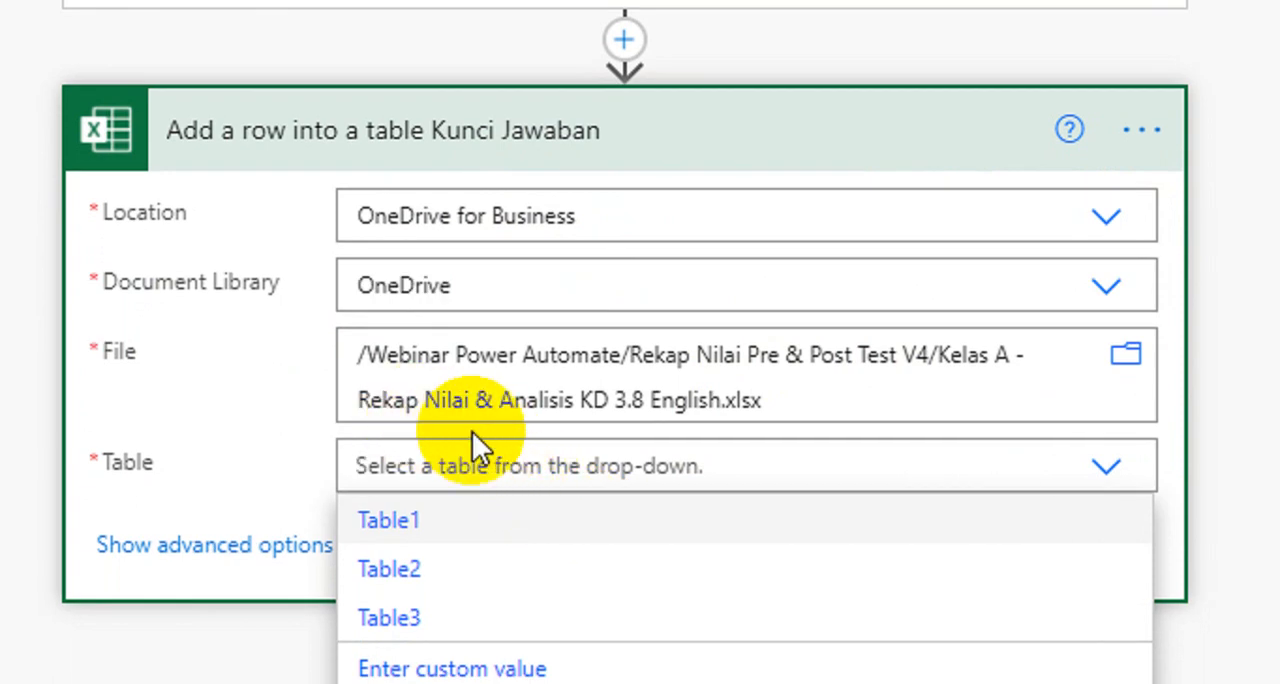
pyautogui.scroll(-1, 480, 520)
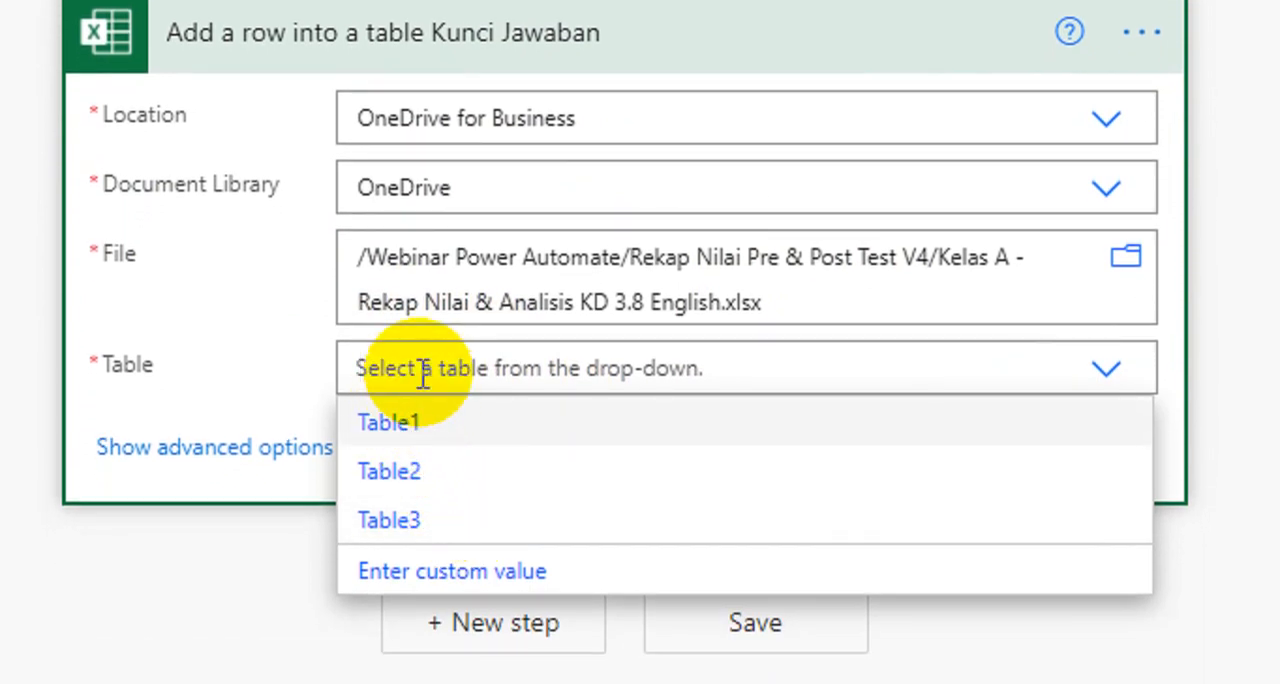
pyautogui.scroll(1, 455, 160)
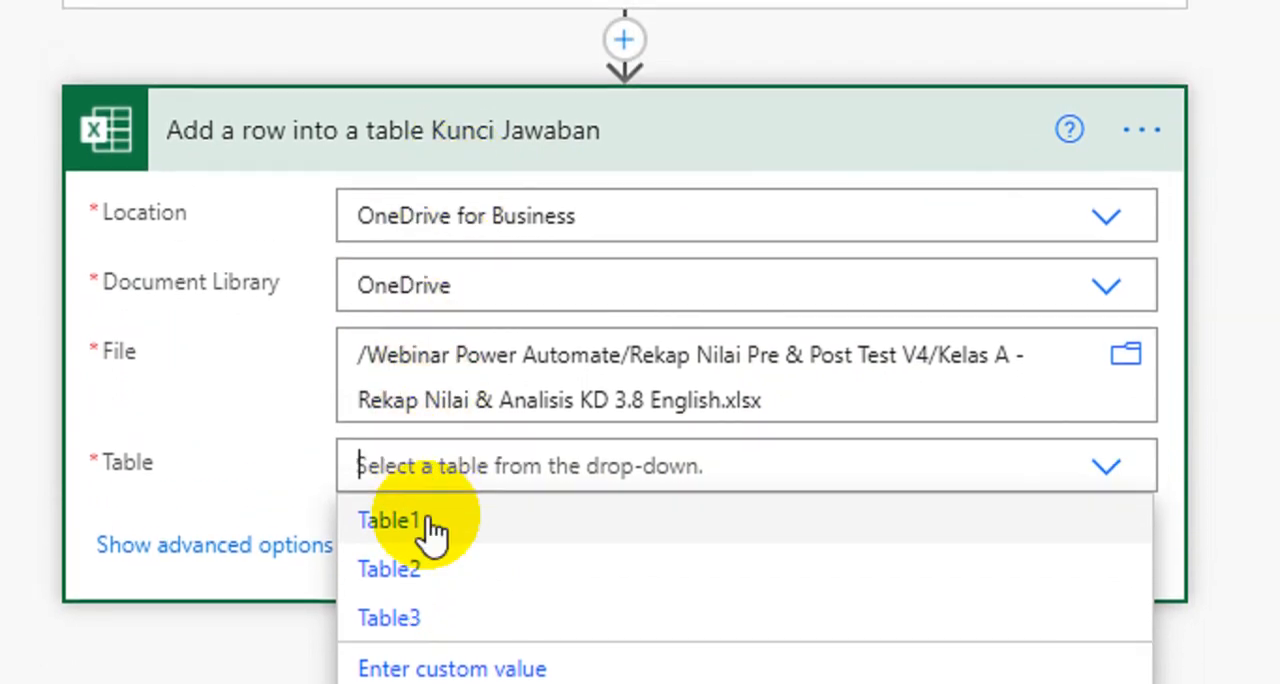
pyautogui.scroll(-1, 430, 530)
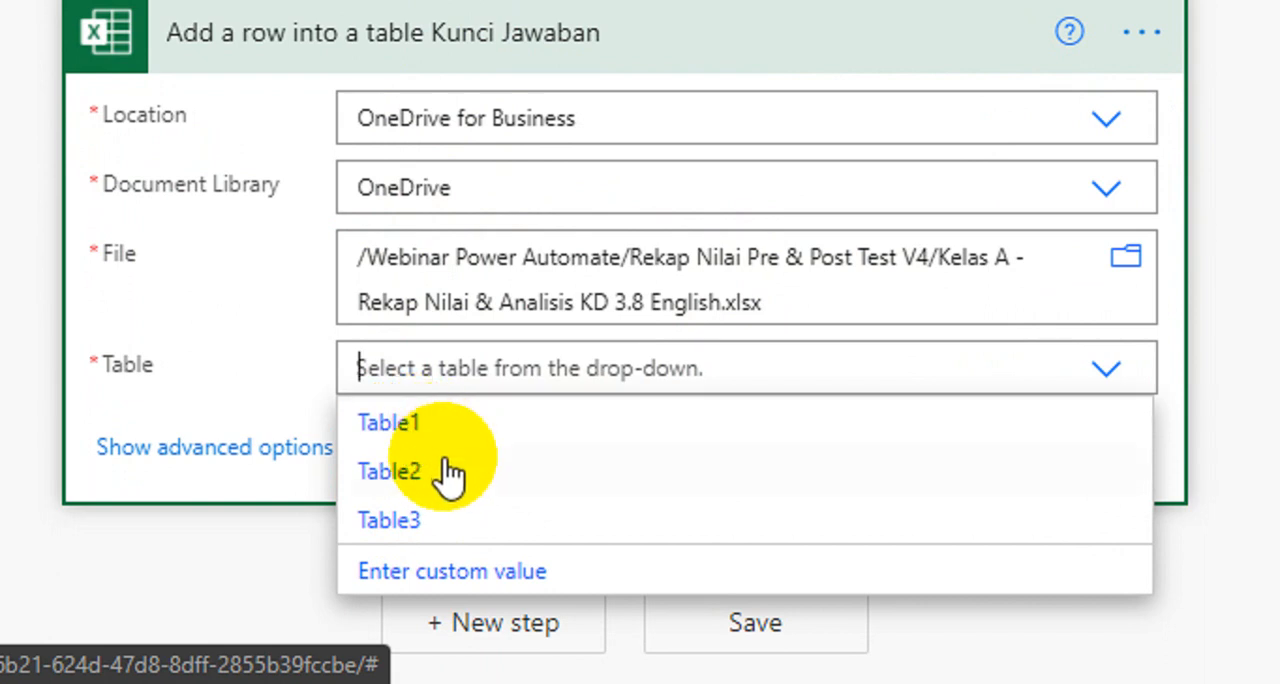
pyautogui.click(420, 537)
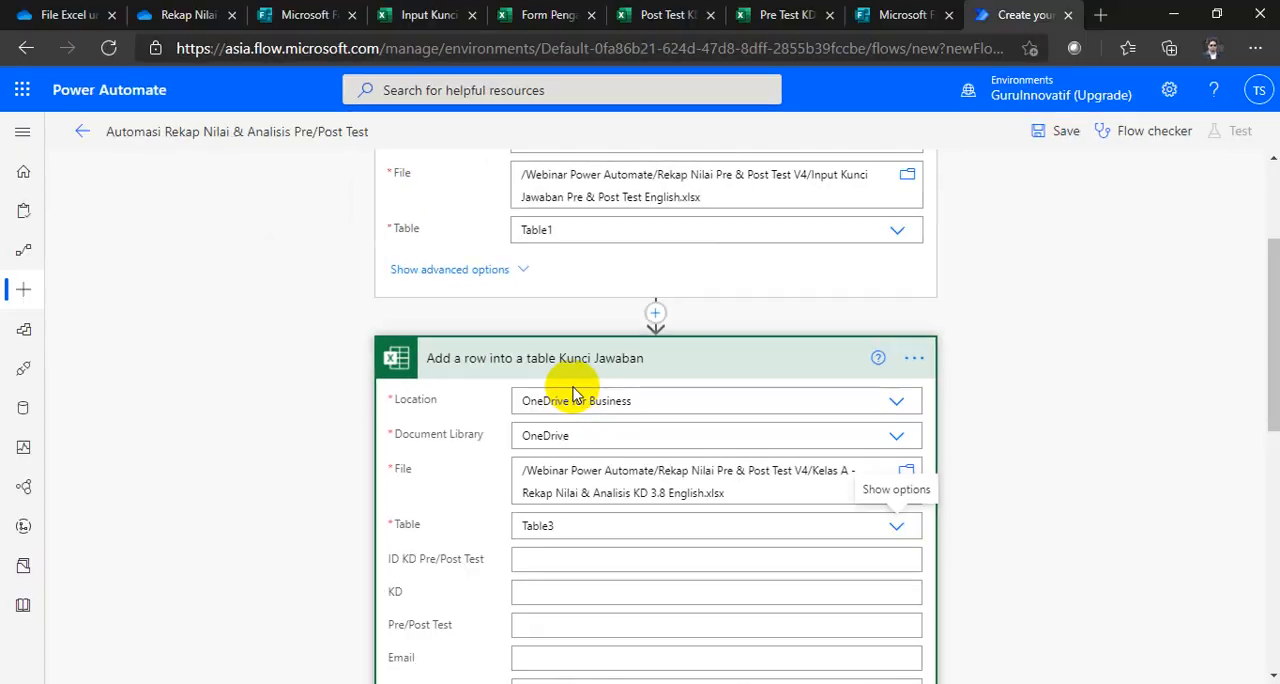
# Step: Examine the column fields offered for Table3 in the add-row action, from ID KD Pre/Post Test down to Pertanyaan15
pyautogui.scroll(-3, 460, 200)
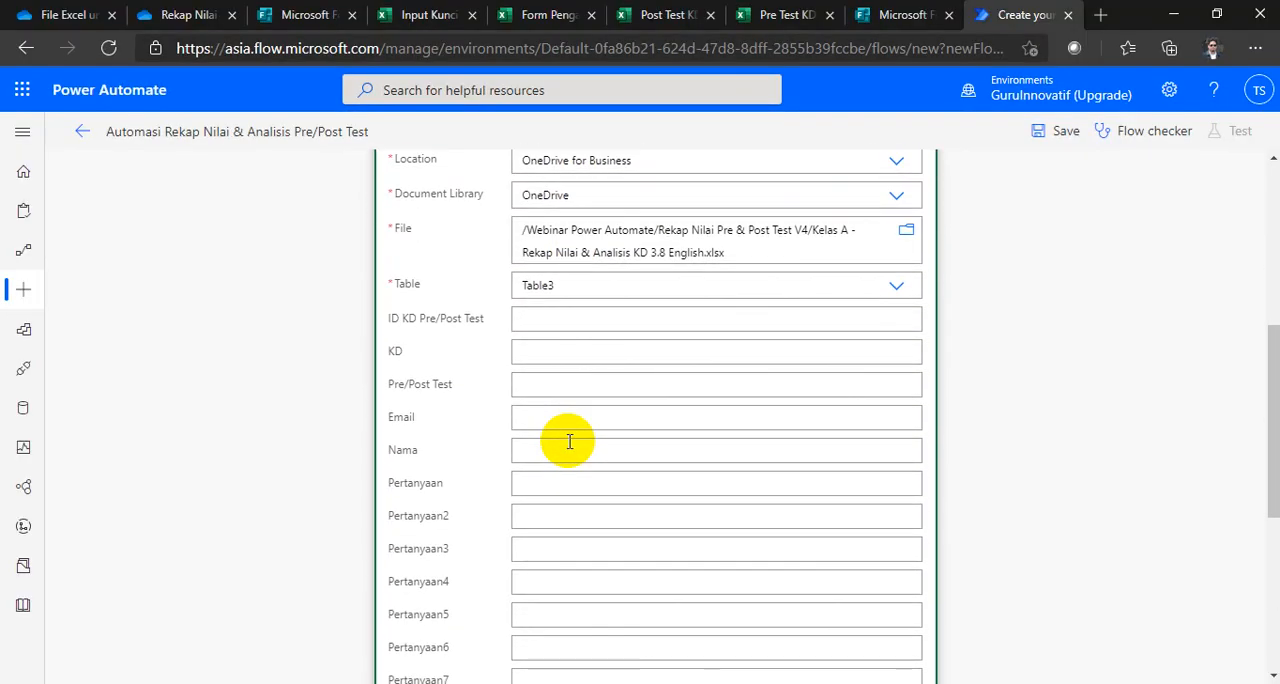
pyautogui.scroll(-5, 551, 375)
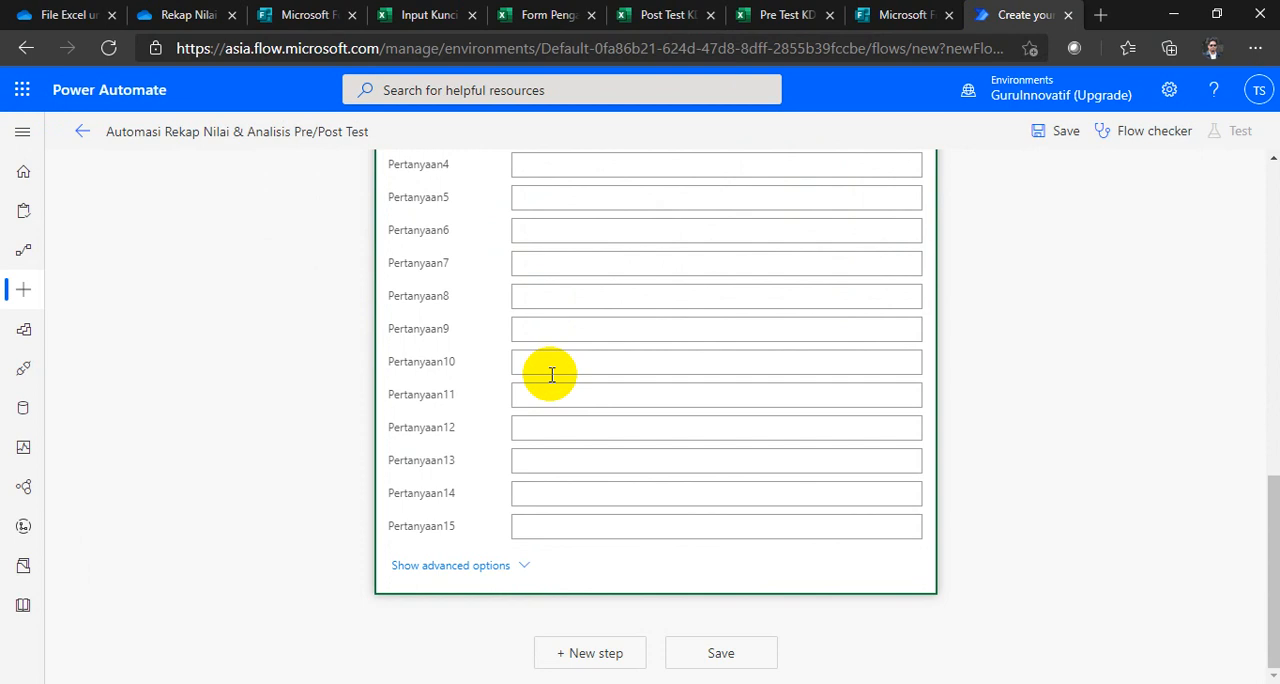
pyautogui.scroll(5, 551, 375)
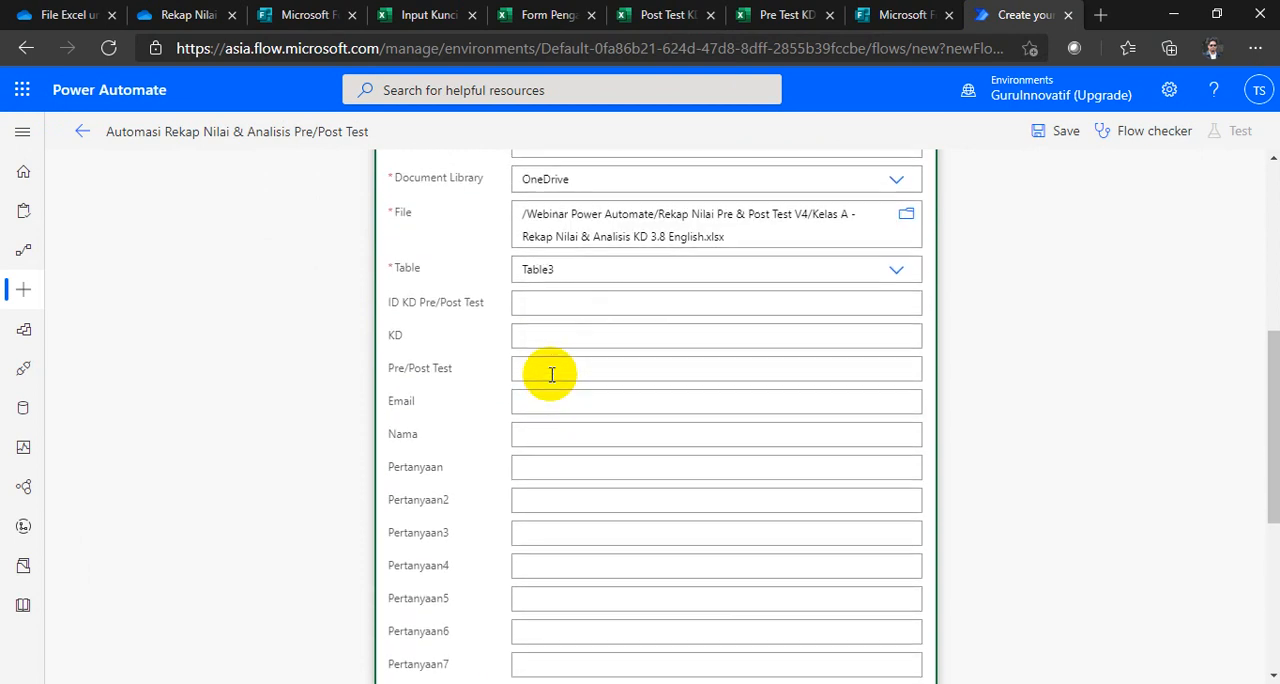
pyautogui.scroll(1, 551, 375)
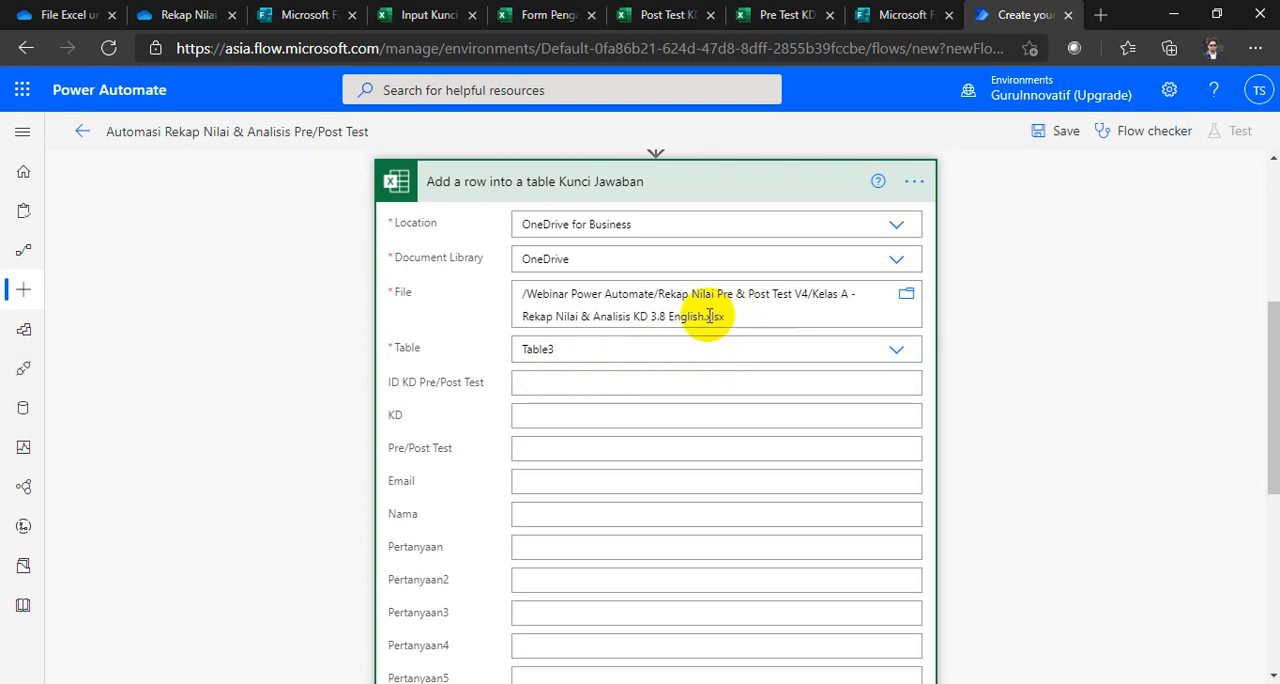
pyautogui.scroll(-4, 563, 432)
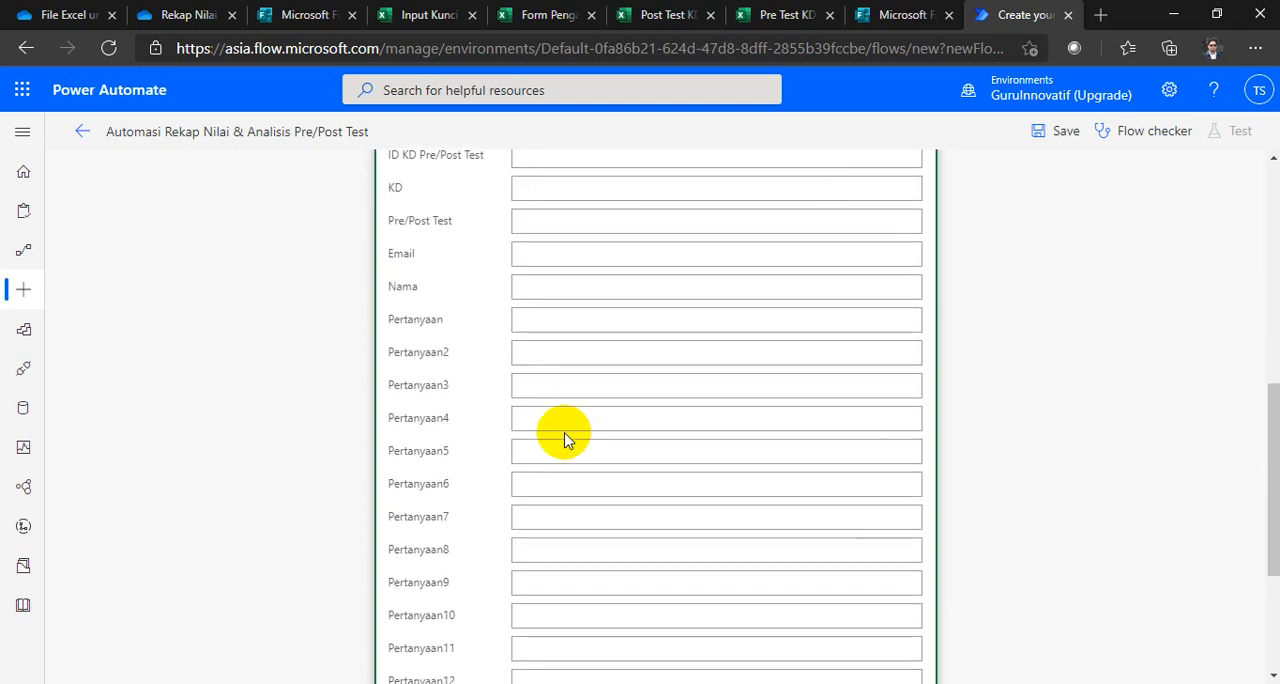
pyautogui.scroll(4, 565, 432)
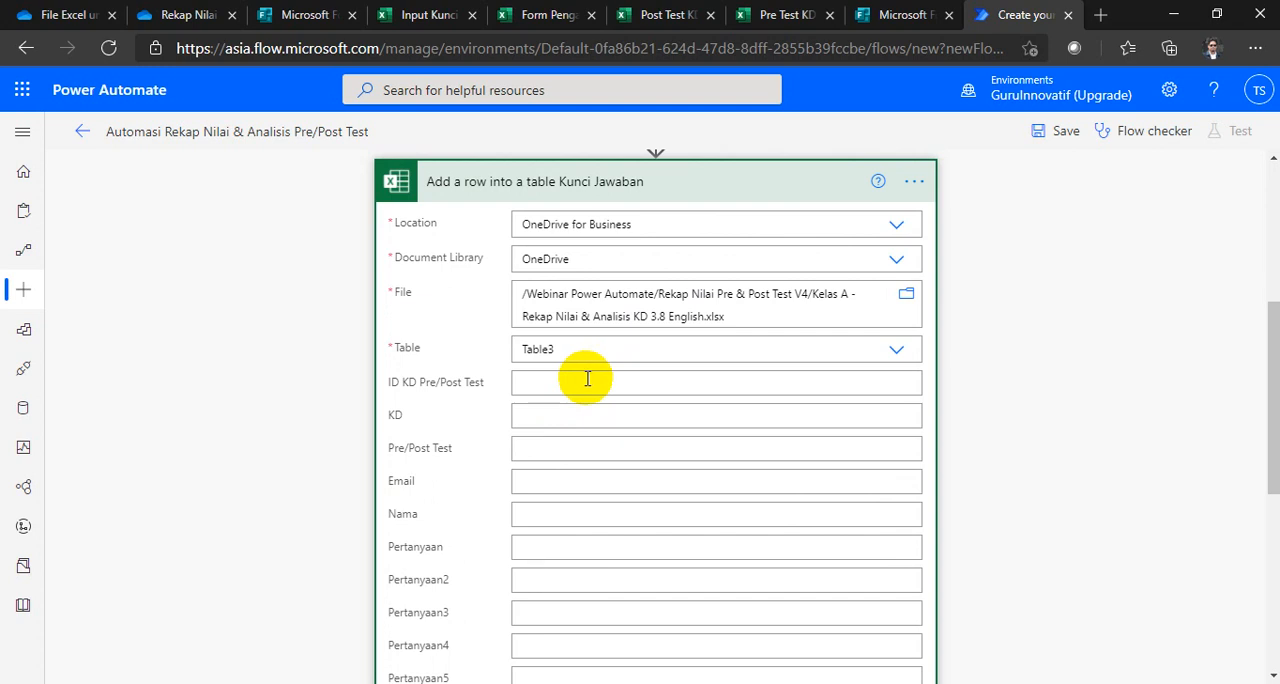
pyautogui.scroll(2, 591, 389)
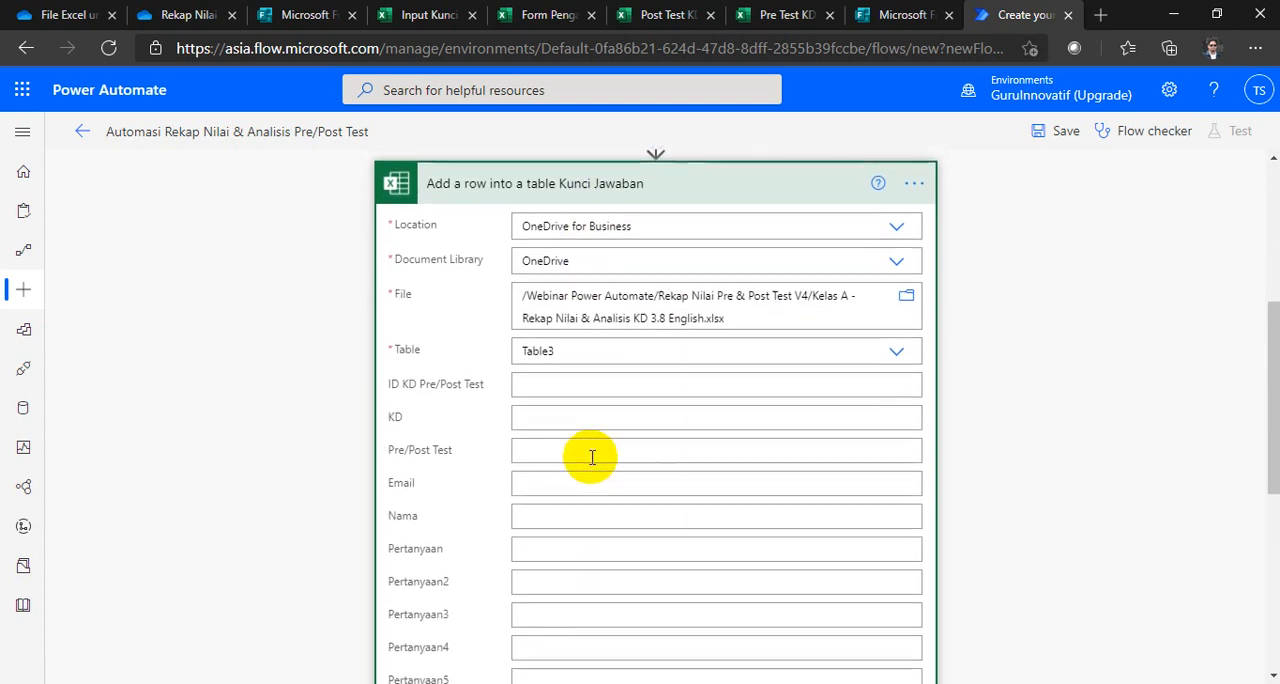
pyautogui.scroll(-2, 591, 457)
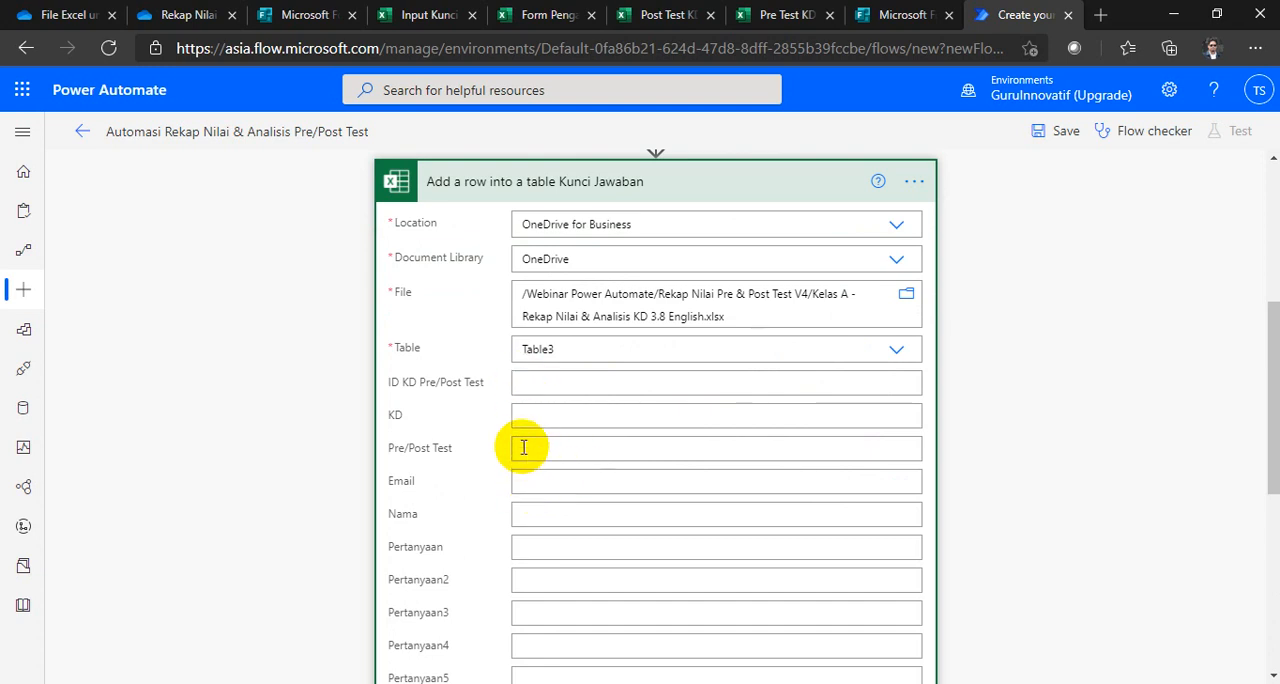
pyautogui.scroll(-4, 525, 445)
pyautogui.scroll(-1, 539, 455)
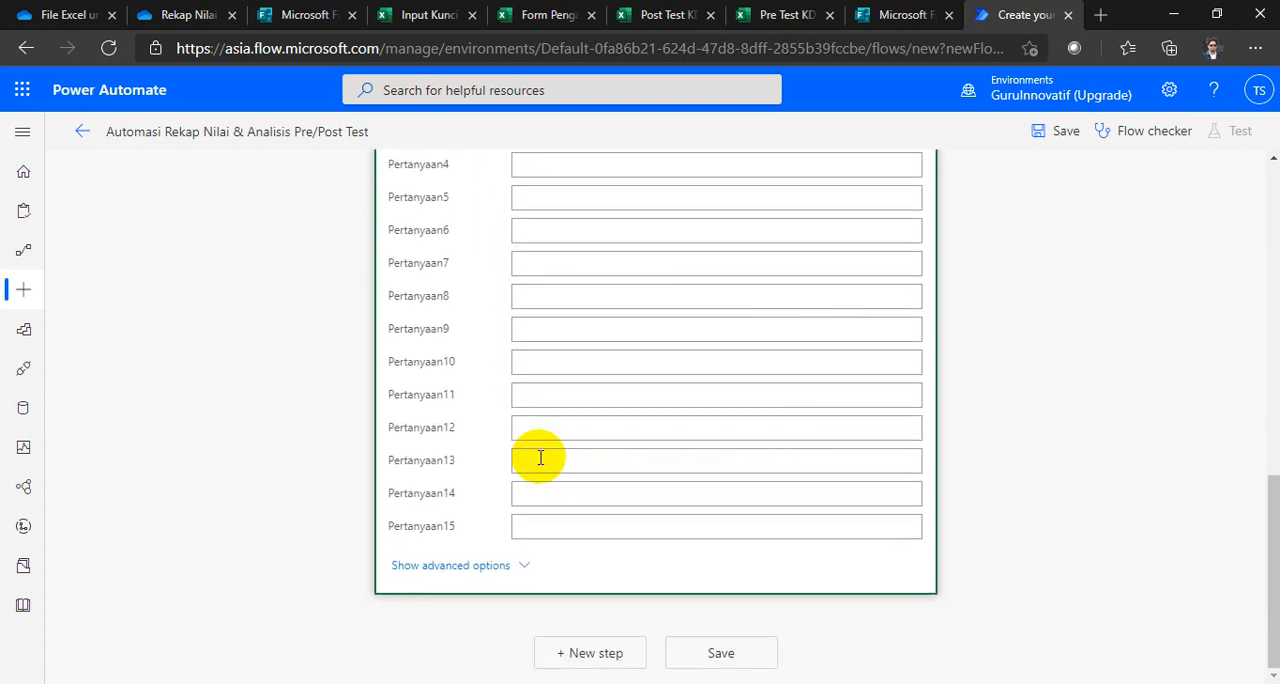
pyautogui.scroll(6, 540, 454)
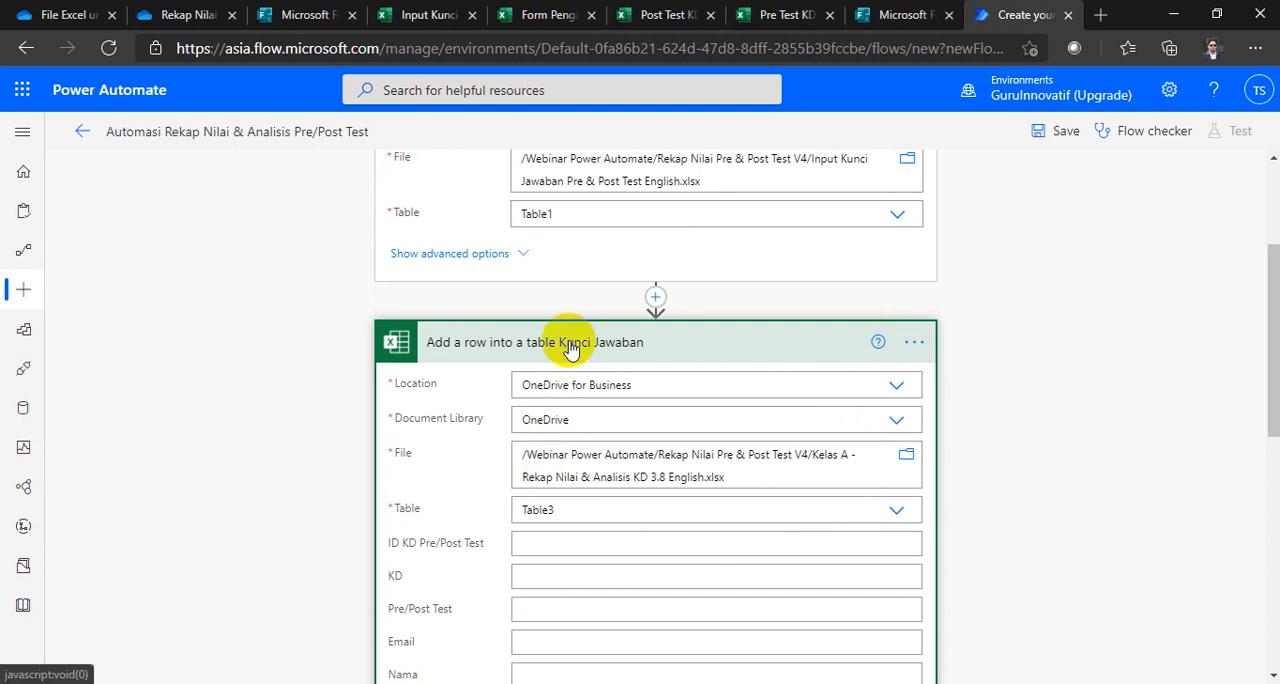
pyautogui.click(571, 345)
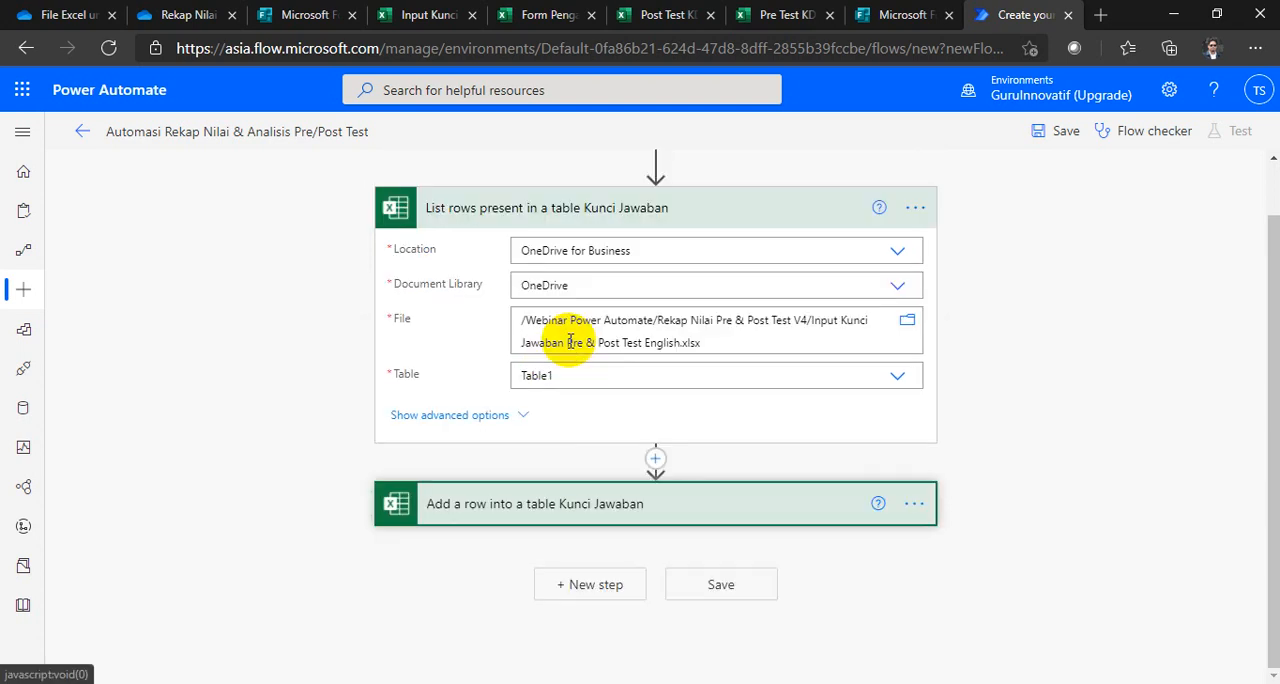
pyautogui.click(586, 503)
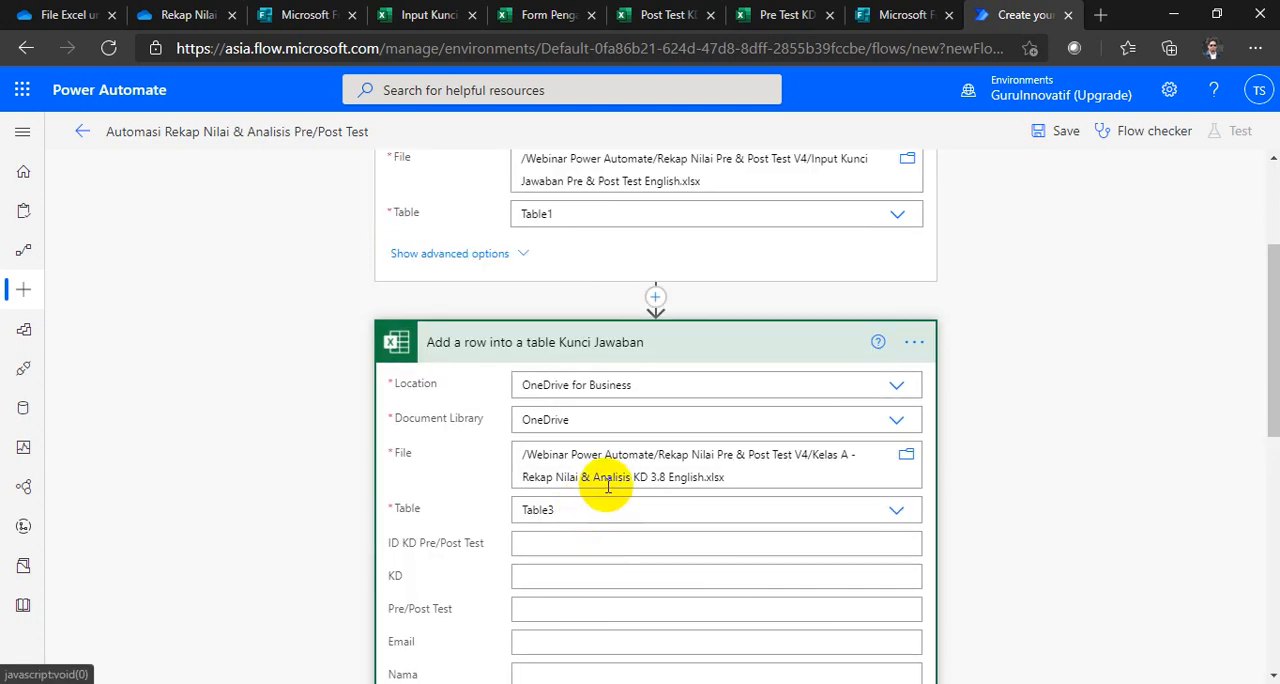
# Step: Fill the add-row action's KD field with the KD dynamic value from the Kunci Jawaban list-rows action
pyautogui.click(547, 576)
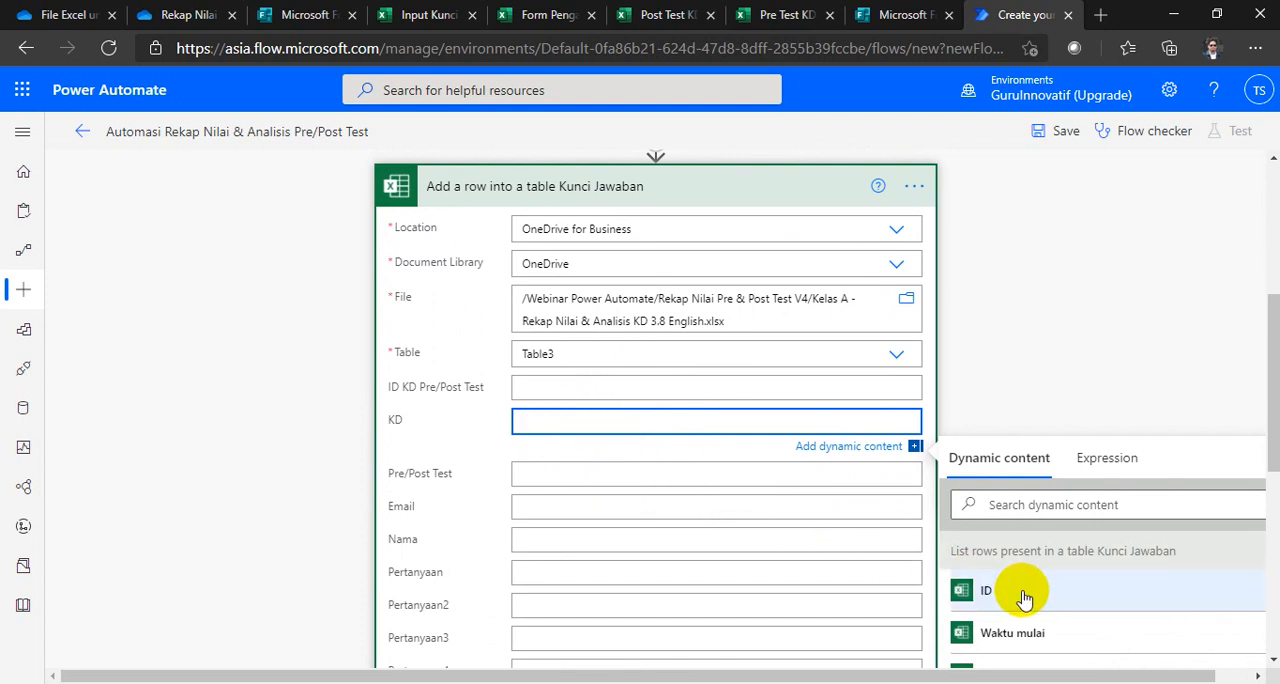
pyautogui.scroll(-3, 1025, 597)
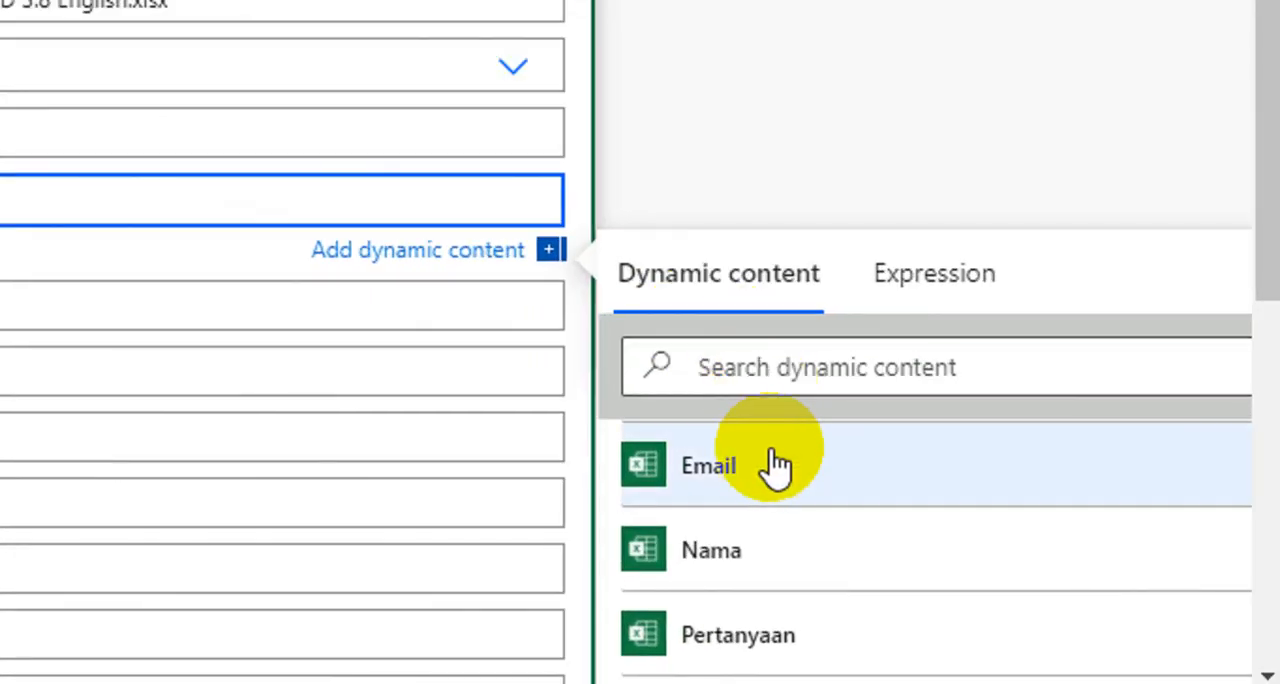
pyautogui.scroll(-2, 1028, 559)
pyautogui.scroll(-5, 775, 530)
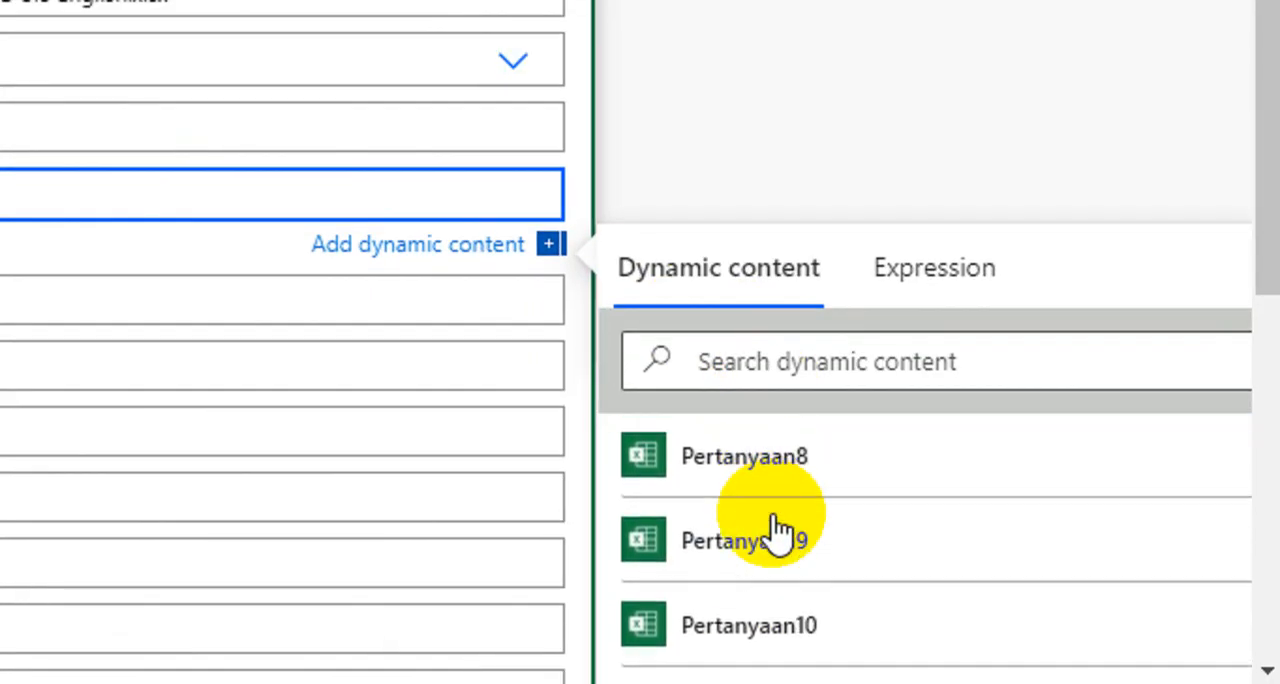
pyautogui.scroll(-4, 768, 525)
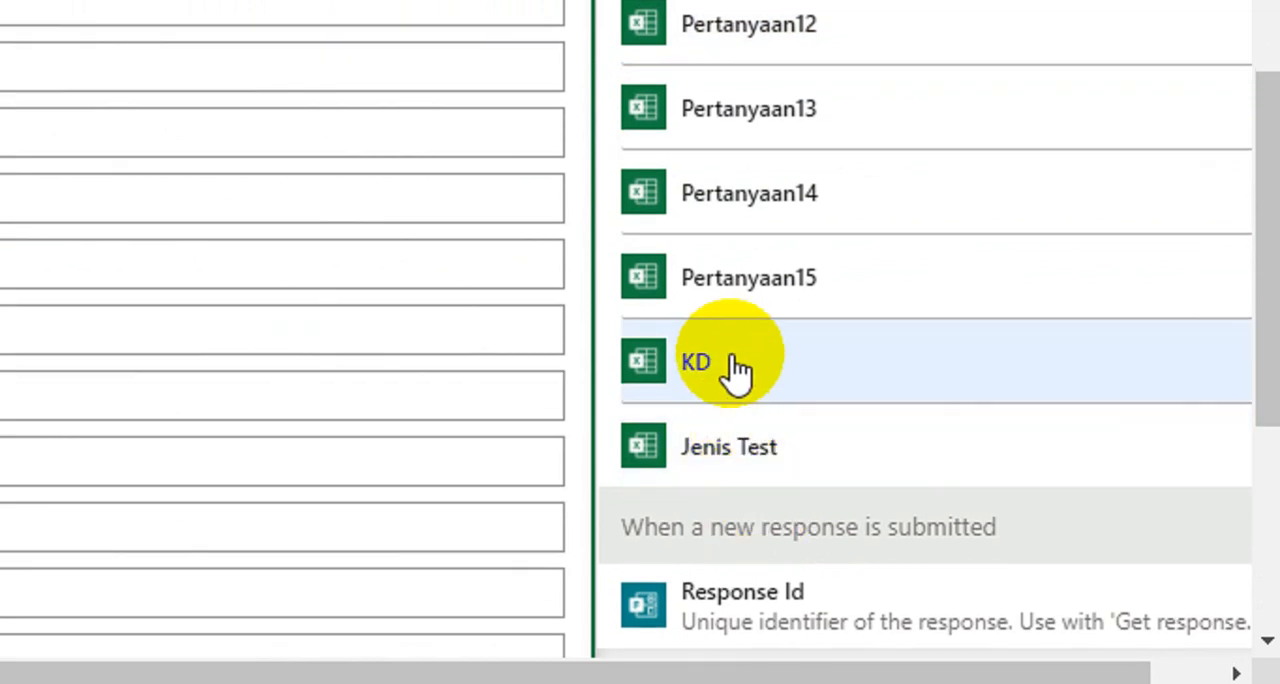
pyautogui.click(735, 368)
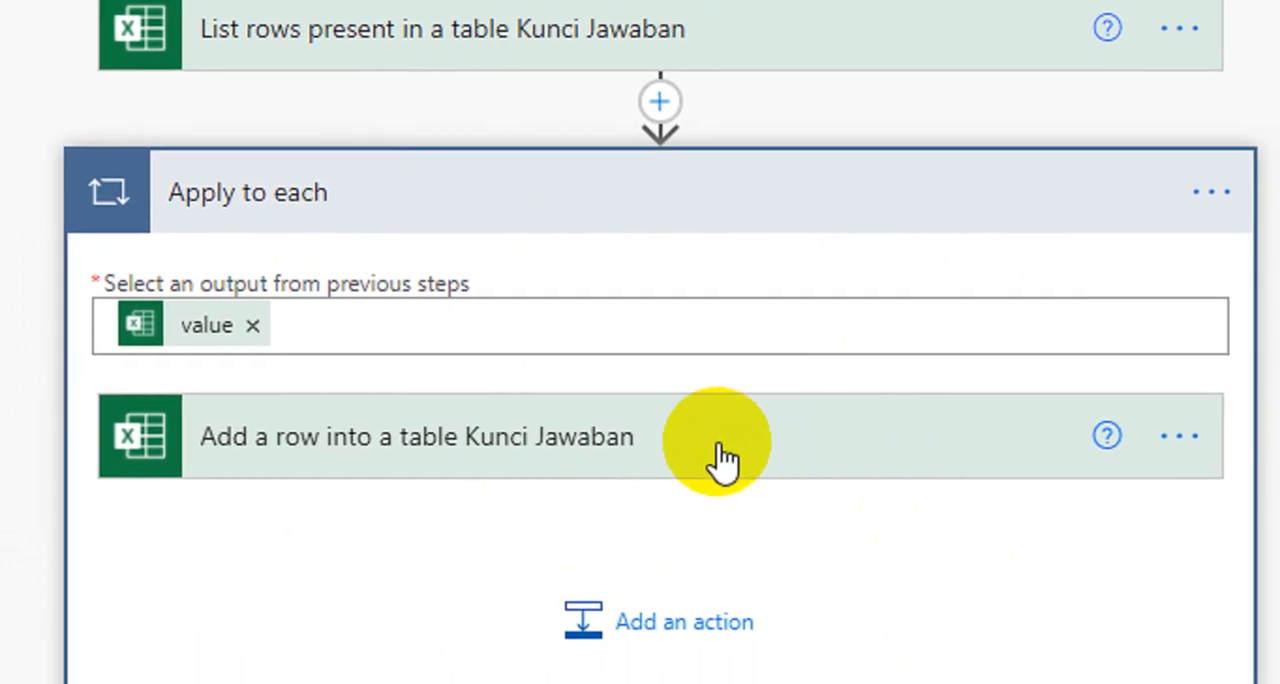
# Step: Examine the add-row action inside the Apply to each loop, including its KD field and the remaining empty column fields
pyautogui.click(621, 447)
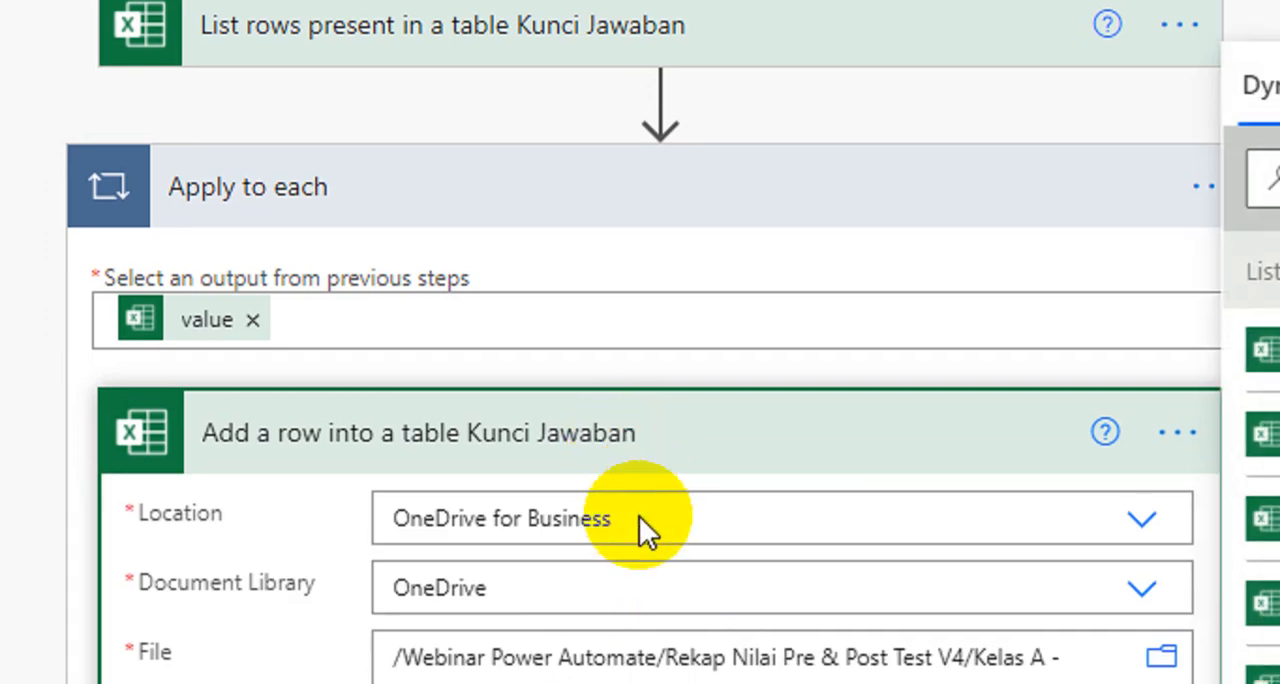
pyautogui.scroll(-5, 680, 530)
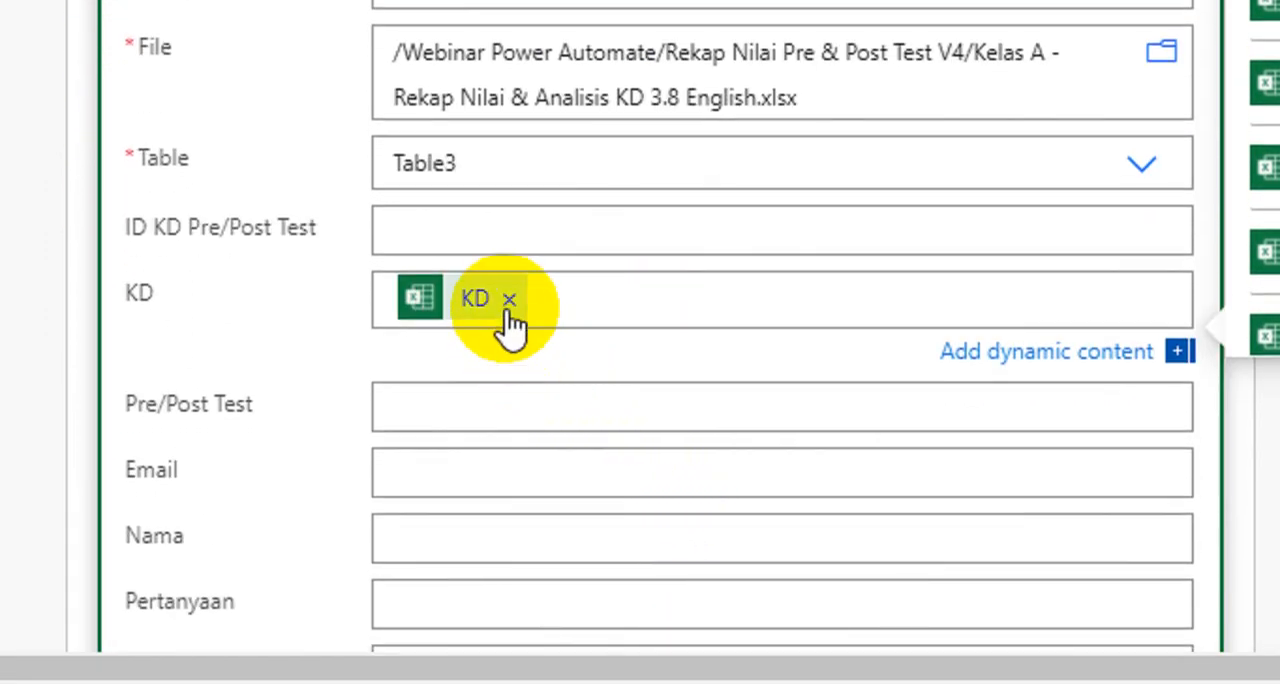
pyautogui.scroll(-3, 519, 322)
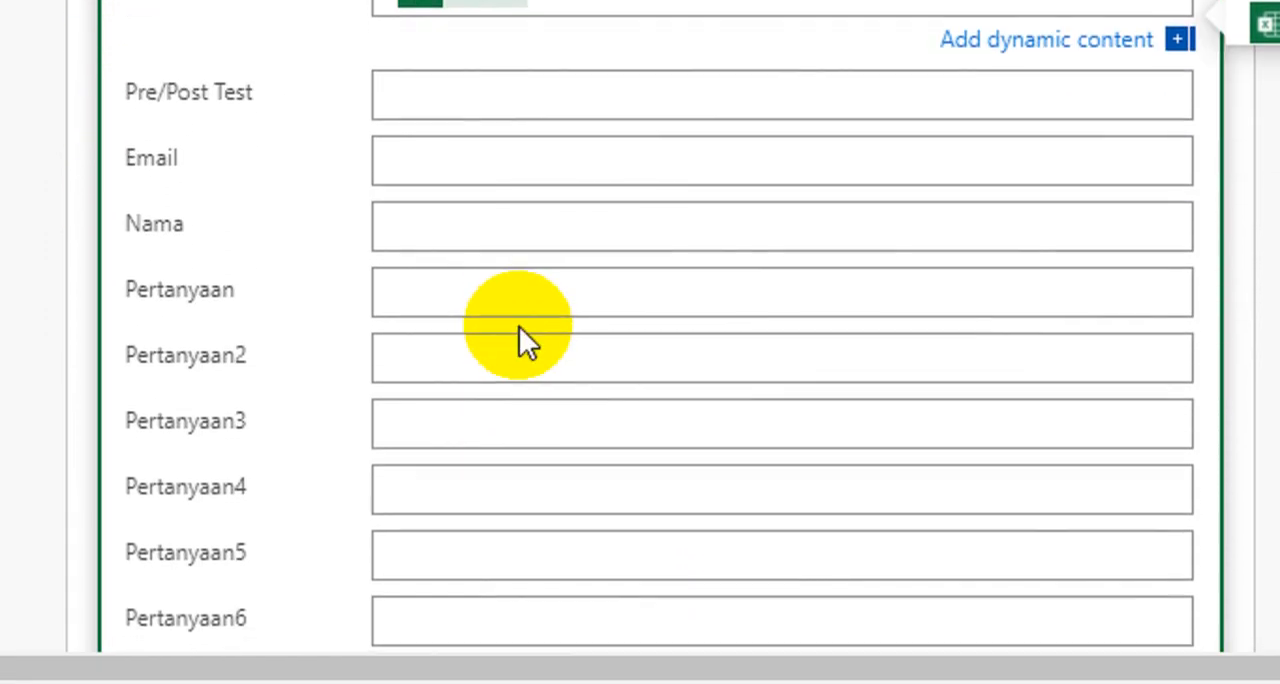
pyautogui.scroll(2, 520, 300)
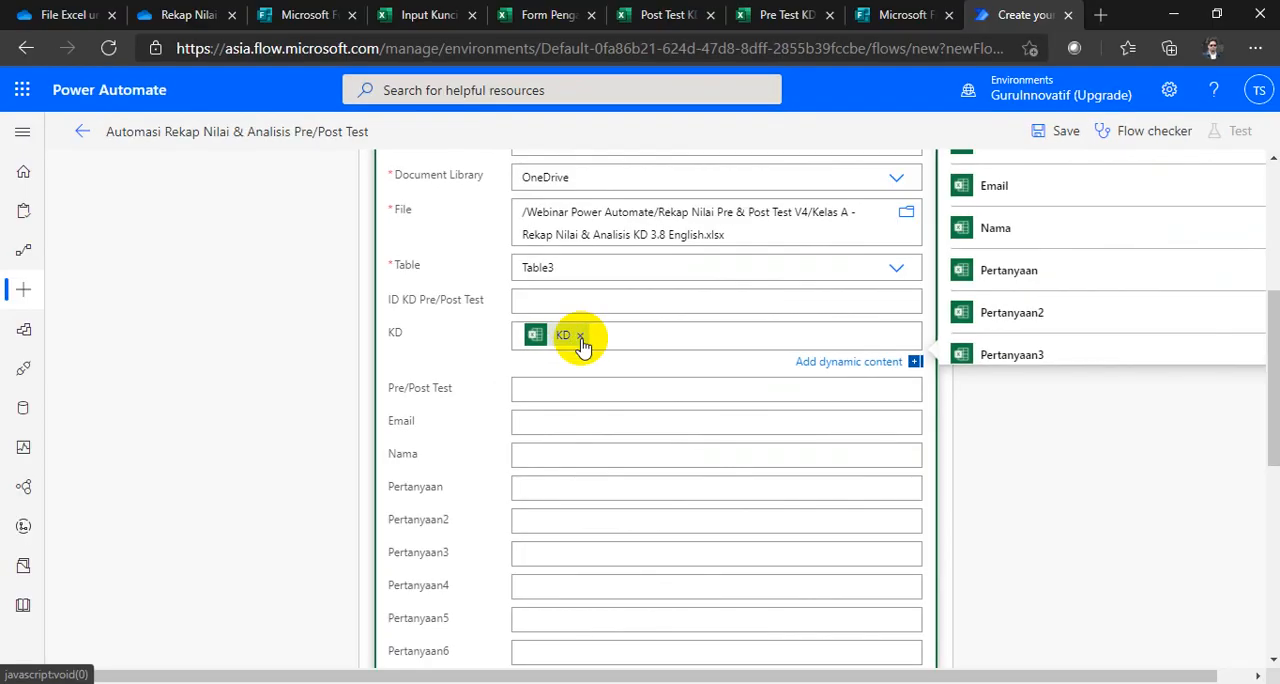
pyautogui.scroll(3, 565, 246)
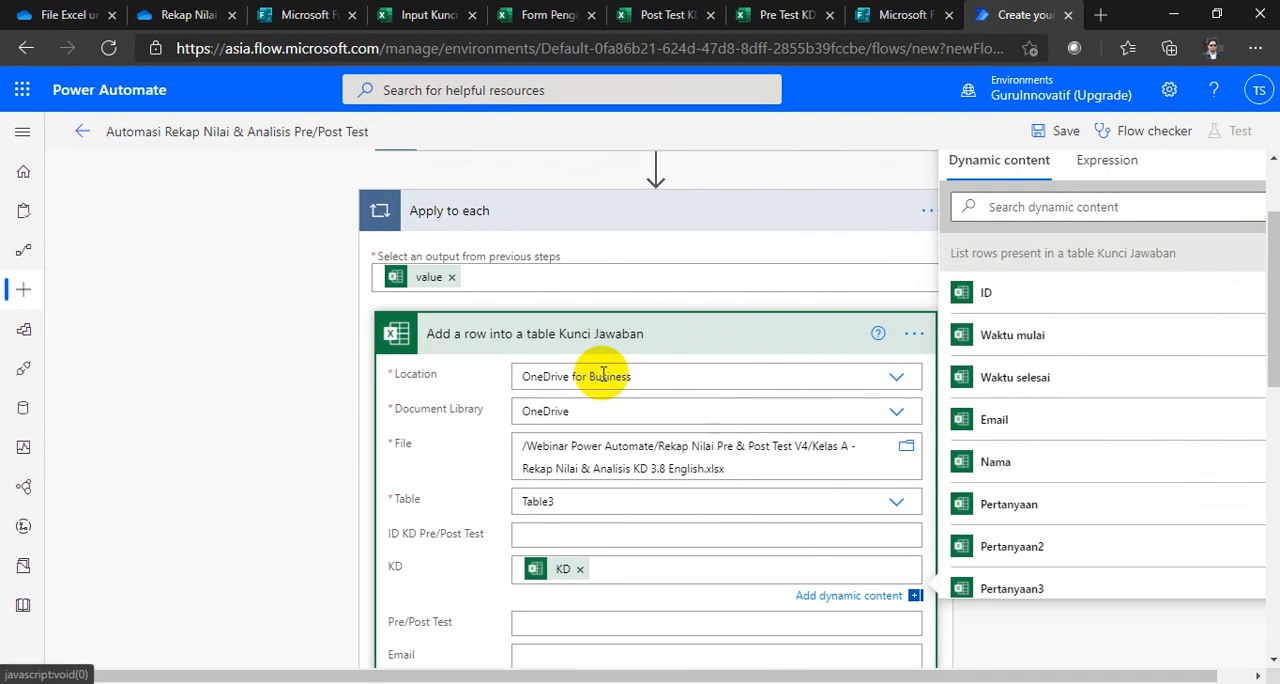
pyautogui.click(614, 341)
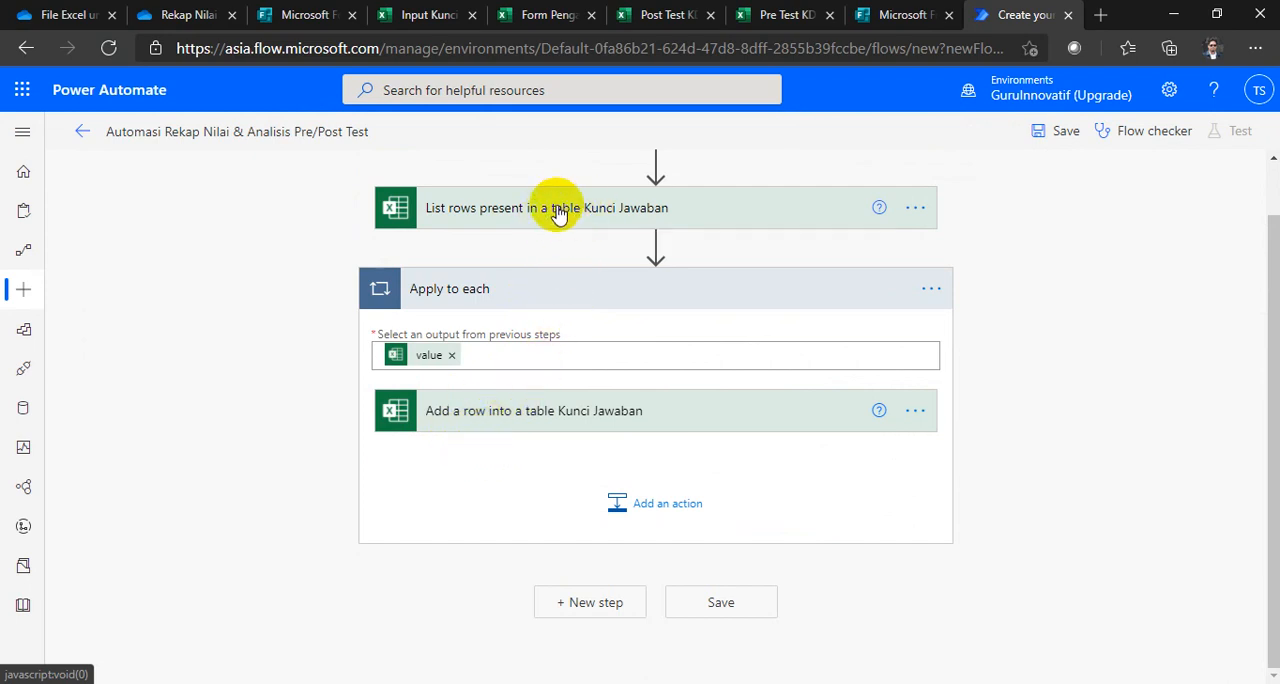
pyautogui.click(565, 417)
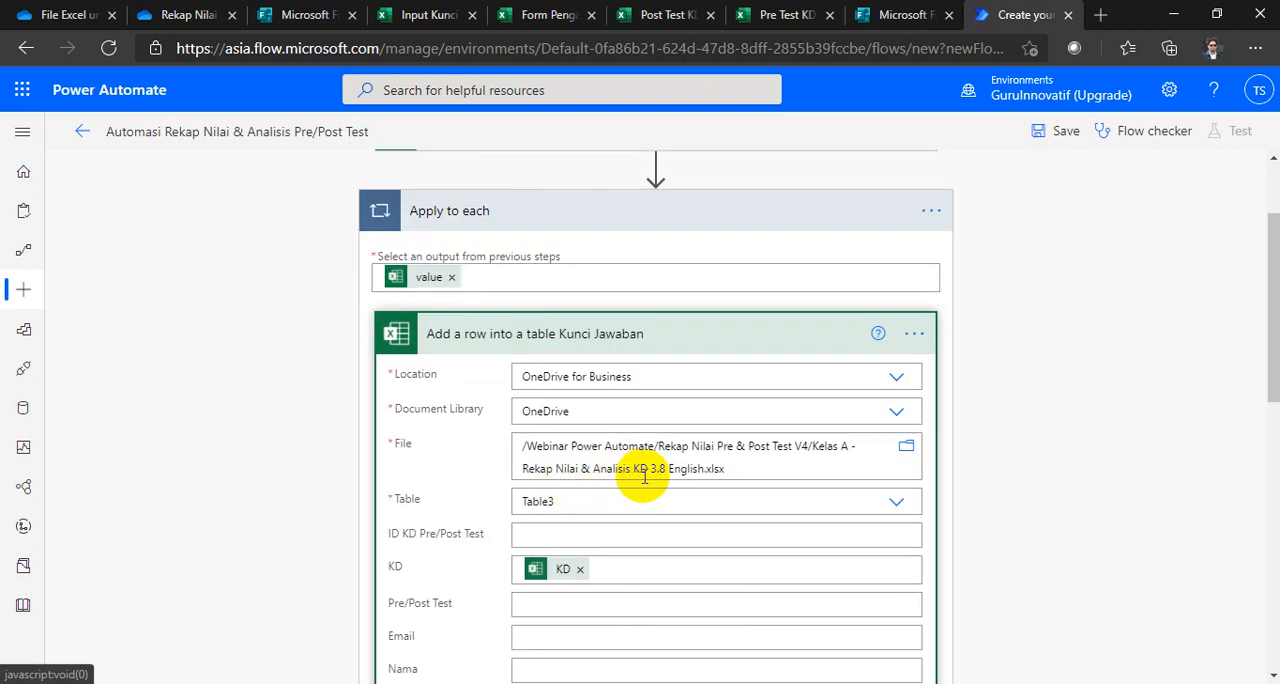
pyautogui.click(607, 343)
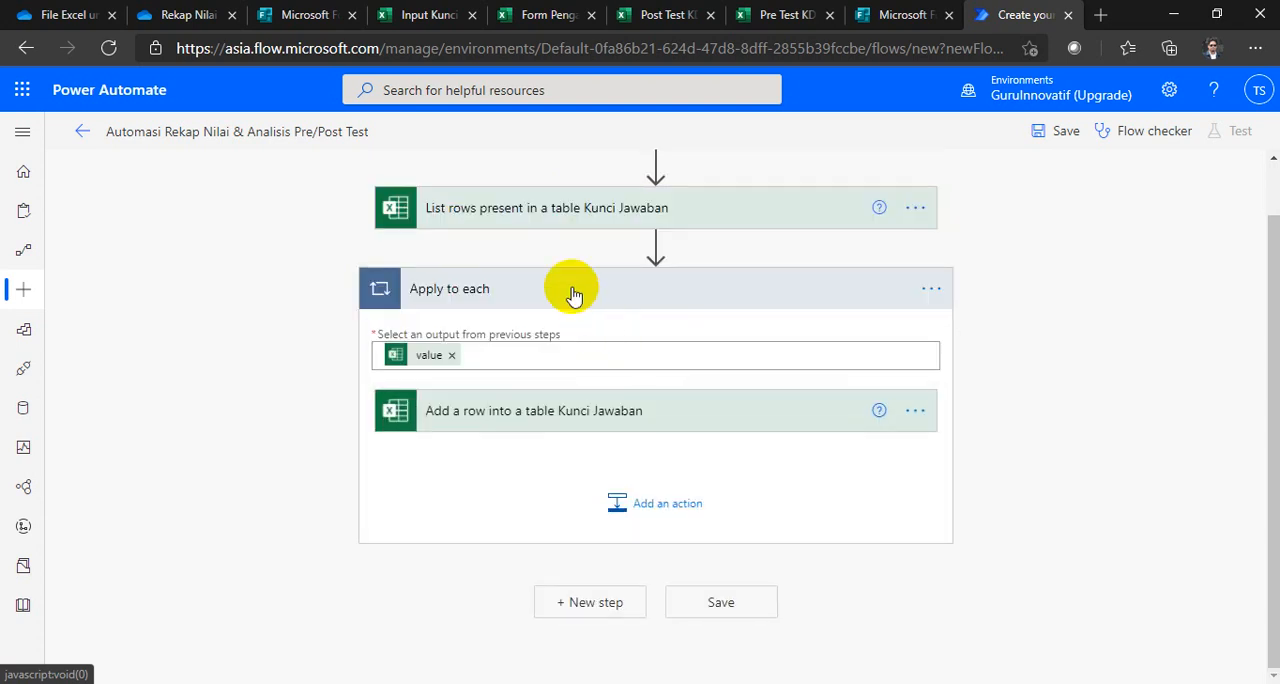
# Step: Collapse the Apply to each loop and rename it as "Apply to each Kunci Jawaban"
pyautogui.click(540, 288)
pyautogui.scroll(1, 643, 408)
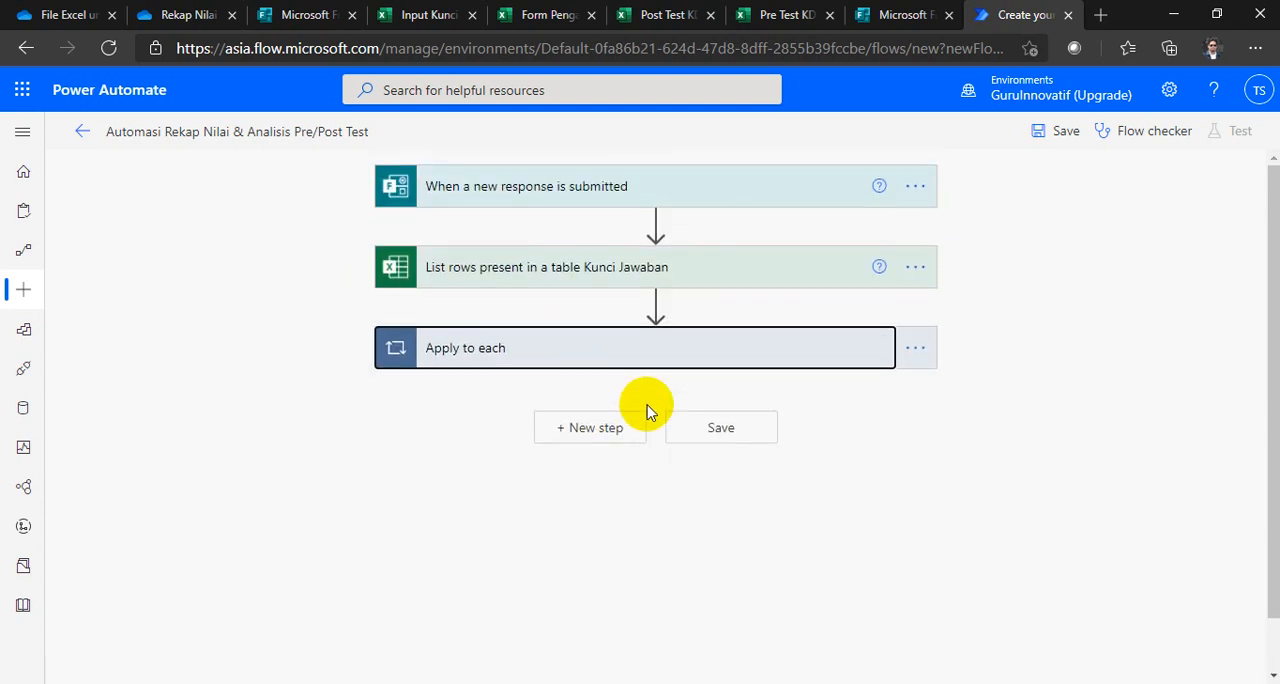
pyautogui.click(915, 347)
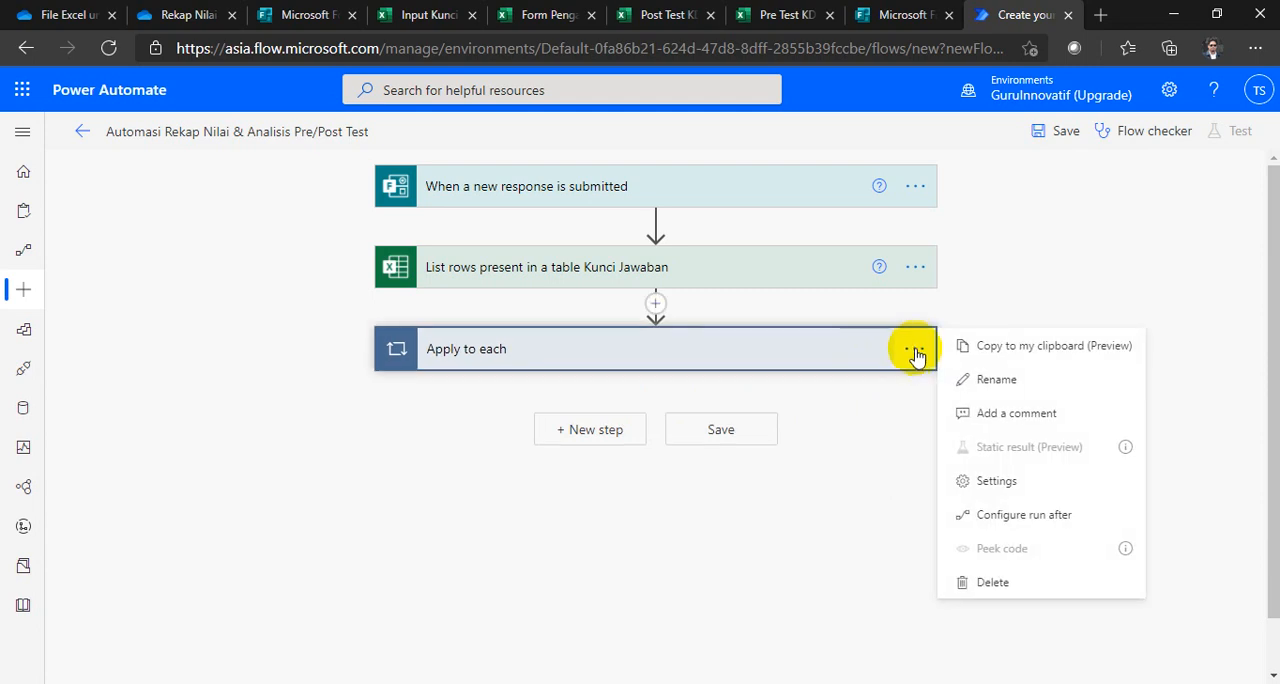
pyautogui.click(986, 381)
pyautogui.click(611, 349)
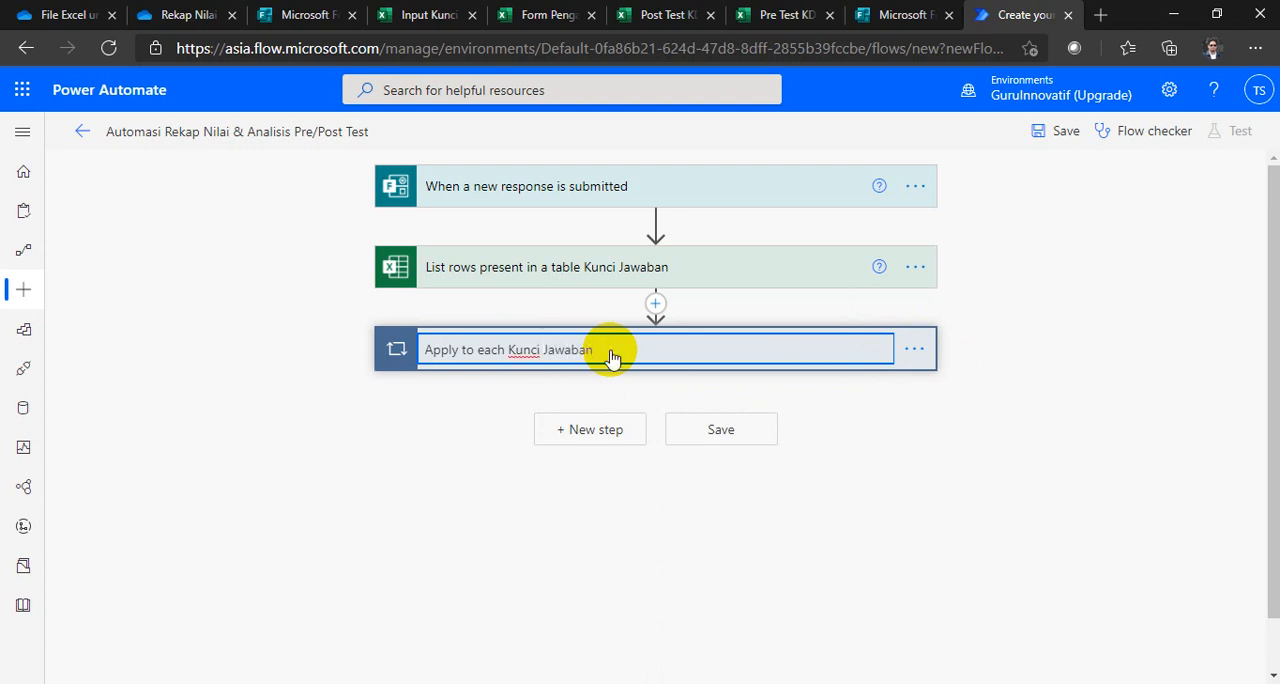
pyautogui.press('Return')
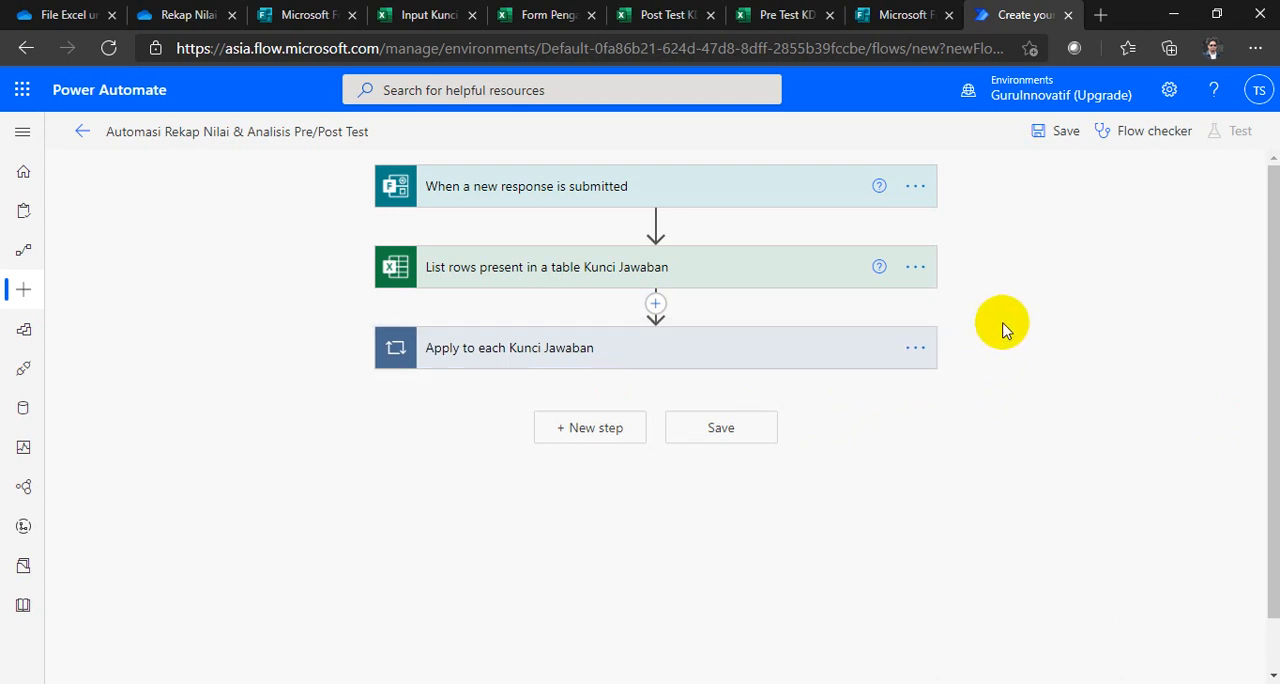
# Step: Copy the Kunci Jawaban list-rows action and the "Apply to each Kunci Jawaban" loop to the flow clipboard
pyautogui.click(915, 268)
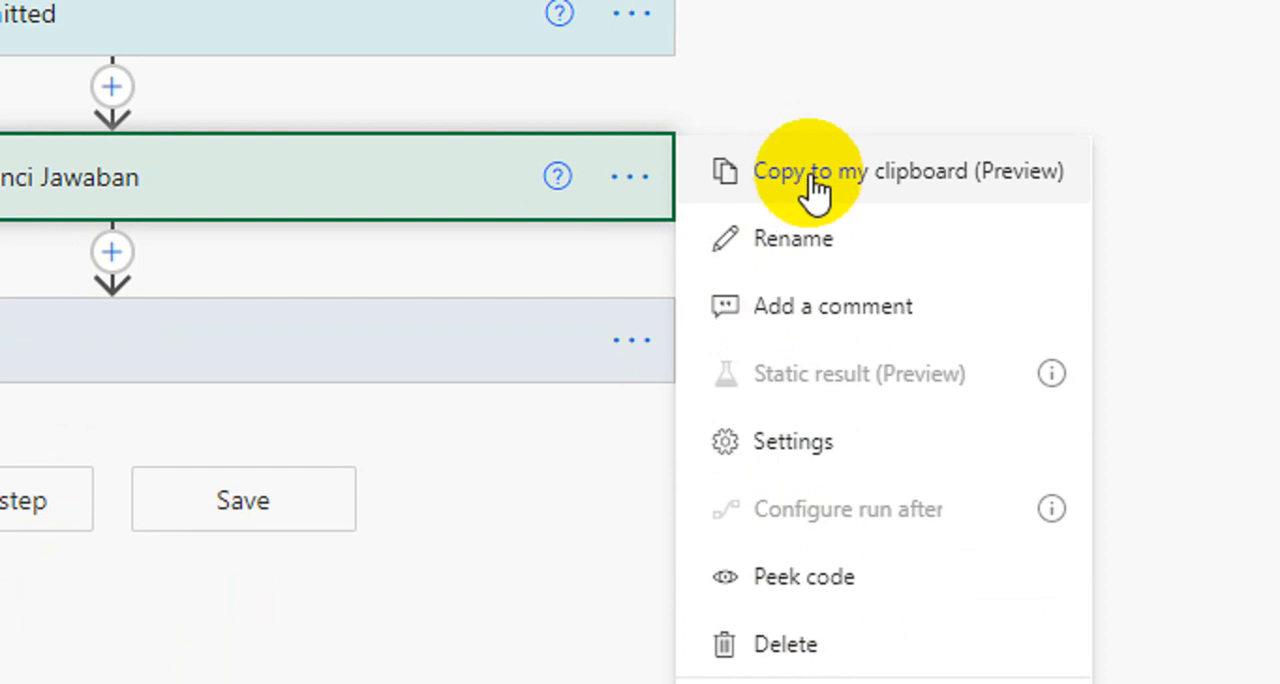
pyautogui.click(815, 190)
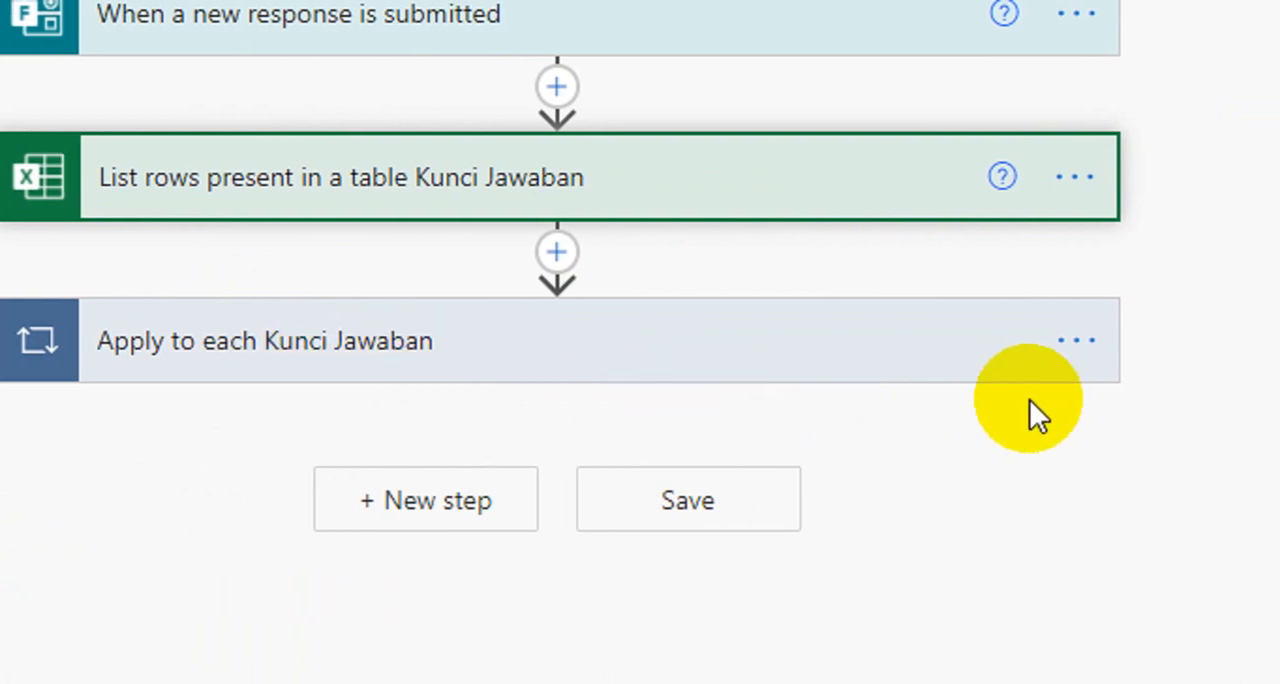
pyautogui.click(962, 348)
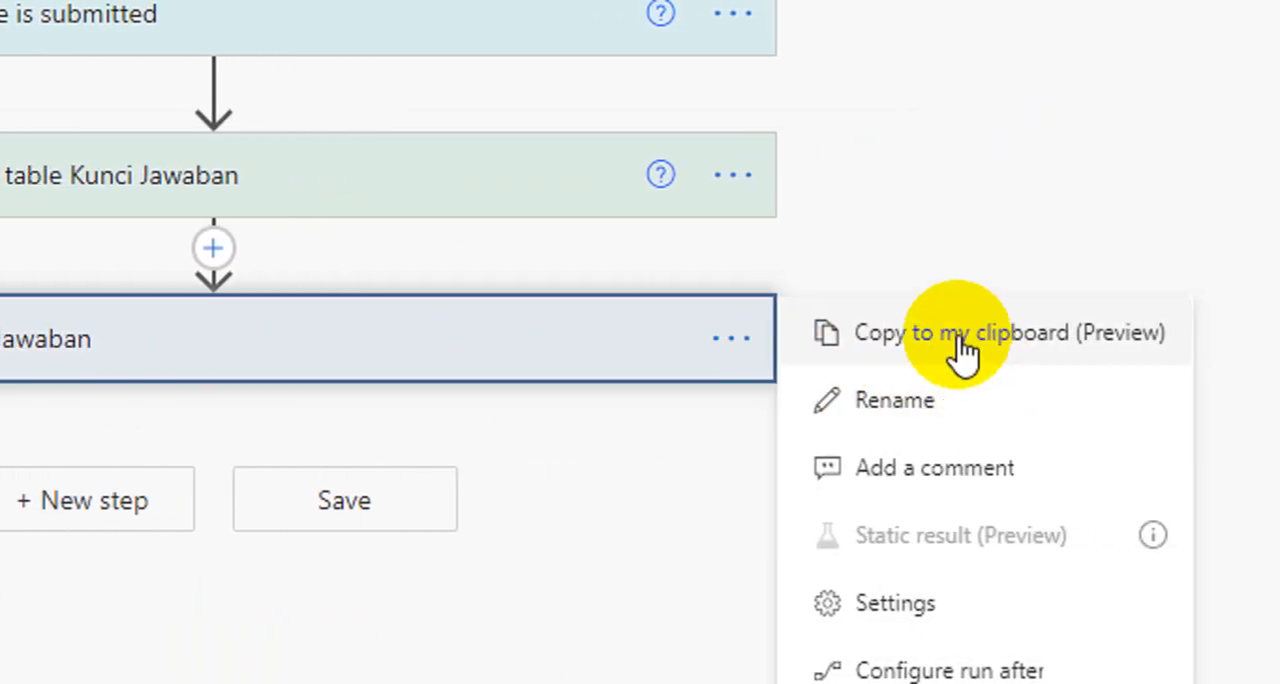
pyautogui.click(962, 347)
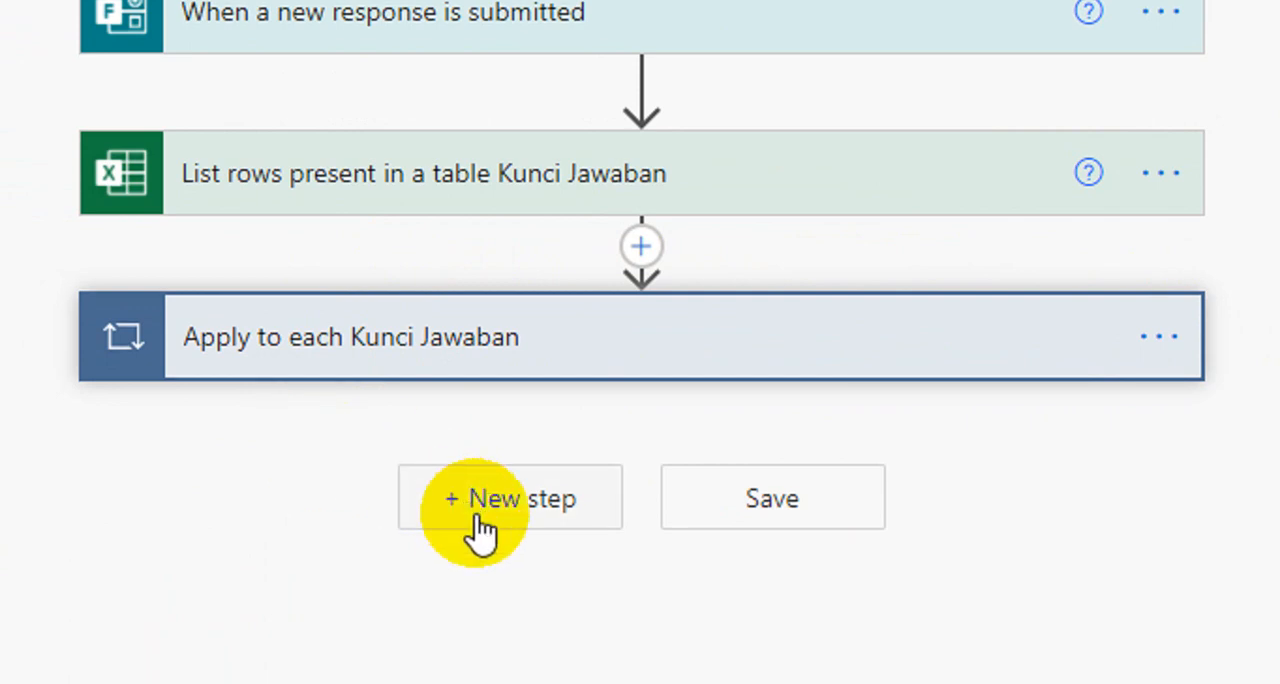
# Step: Add the copied Kunci Jawaban list-rows action as a new step after the Apply to each Kunci Jawaban loop
pyautogui.click(508, 518)
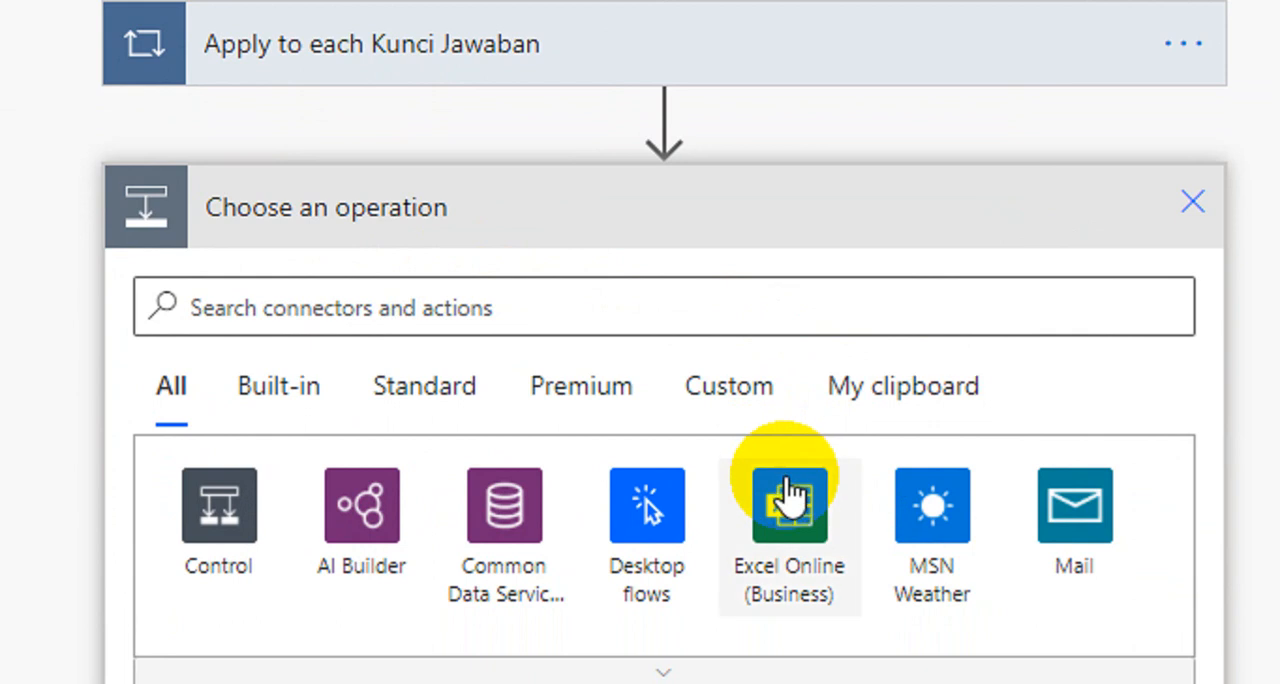
pyautogui.click(868, 390)
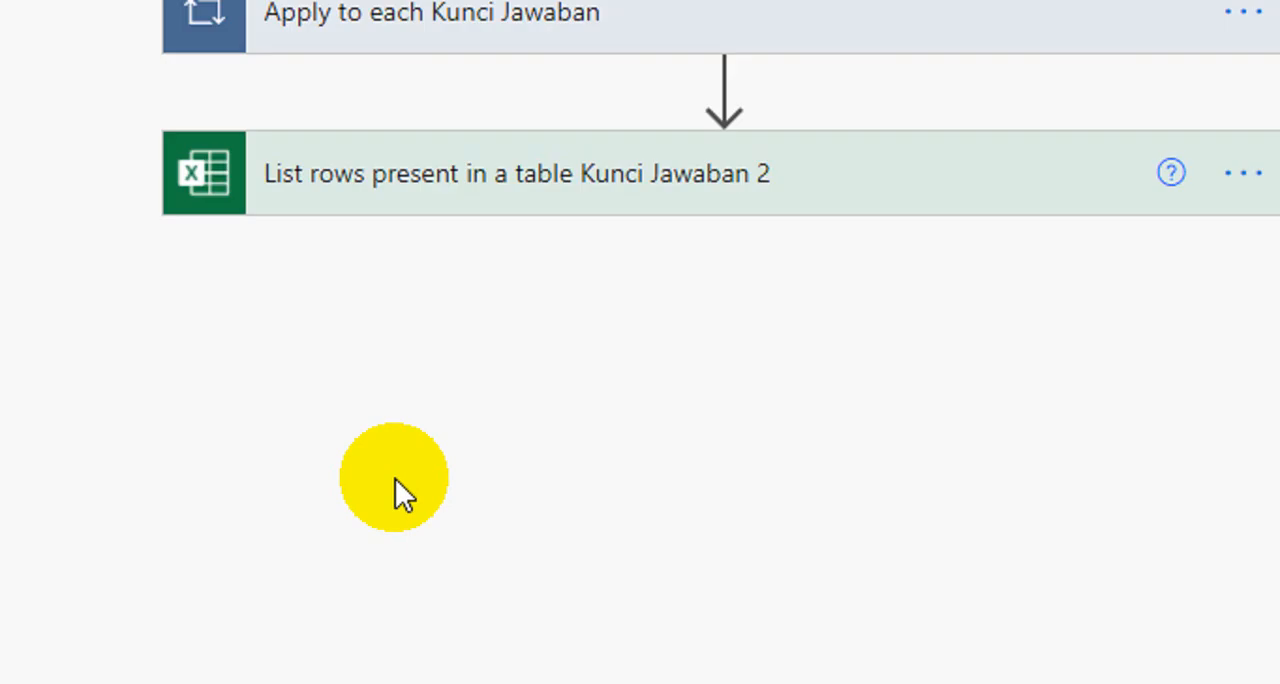
pyautogui.scroll(3, 471, 90)
pyautogui.scroll(2, 478, 150)
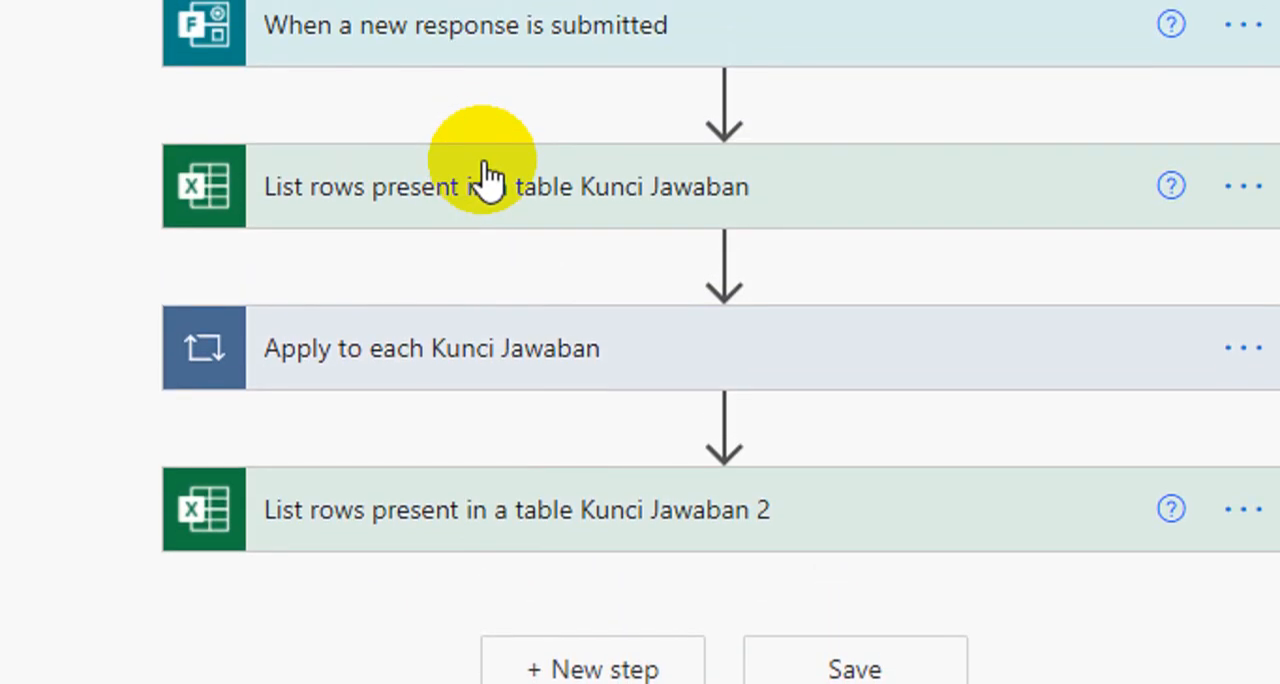
pyautogui.moveTo(716, 458)
pyautogui.scroll(-1, 690, 500)
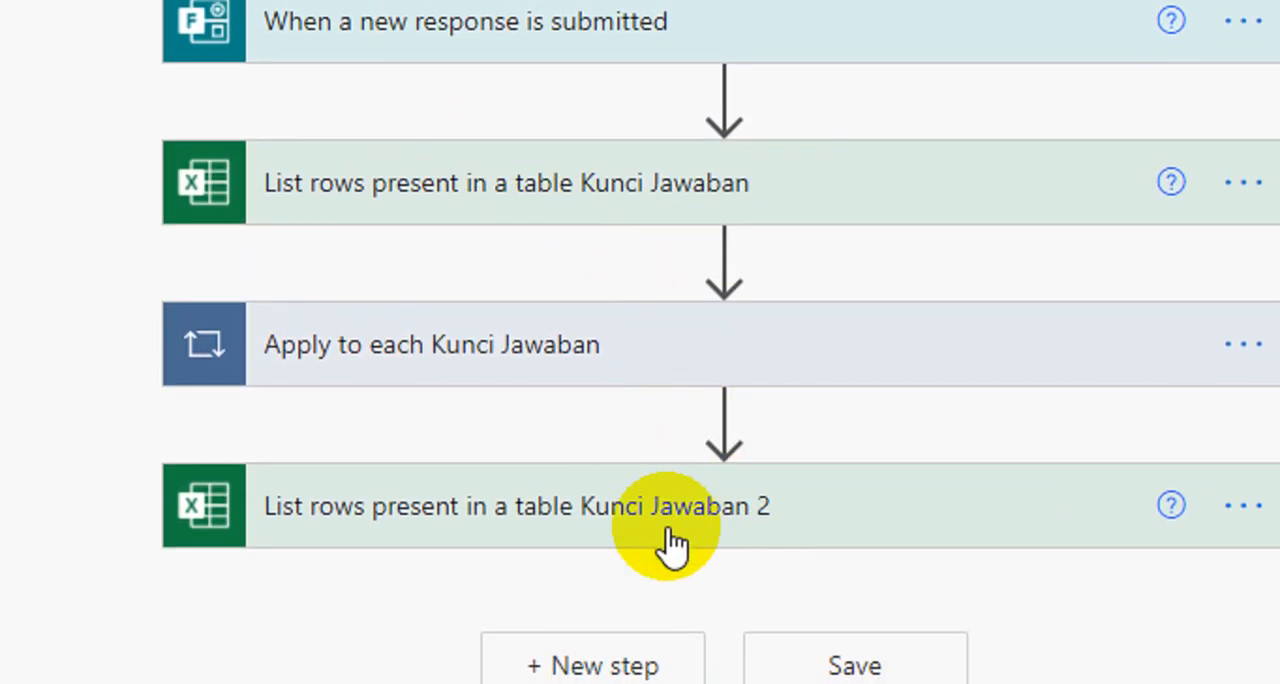
pyautogui.moveTo(770, 235)
pyautogui.scroll(1, 767, 238)
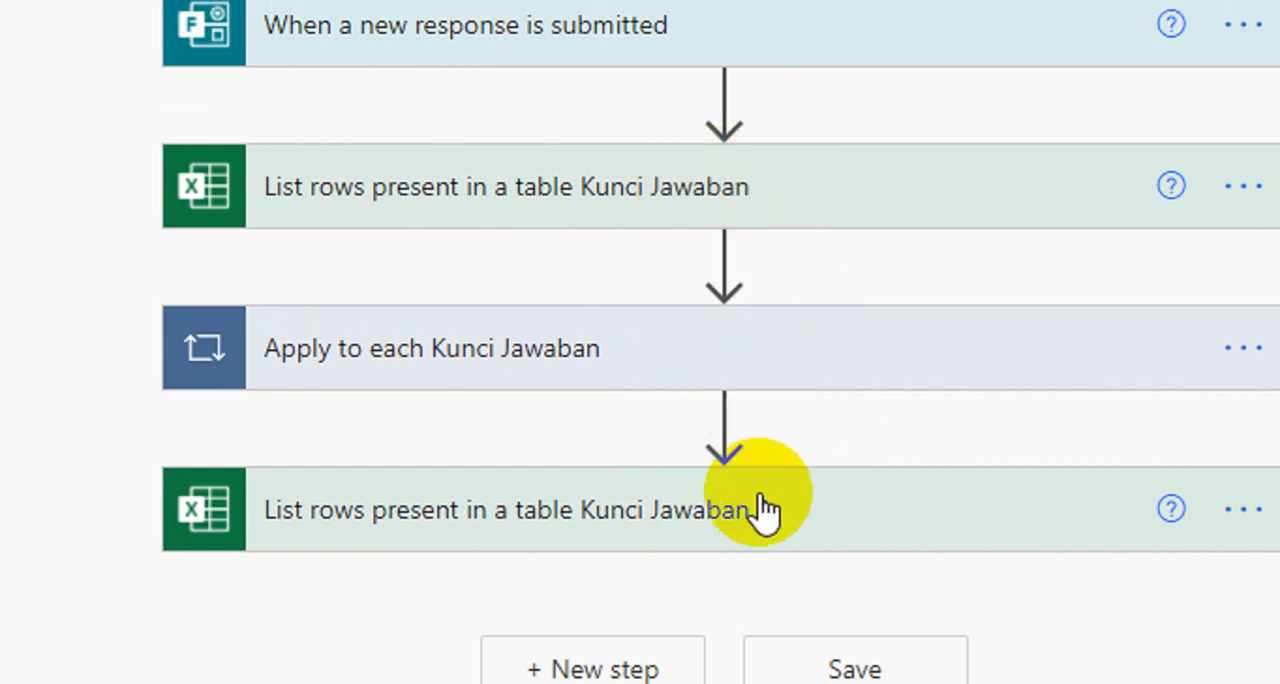
# Step: Rename the duplicated list-rows action as "List rows present in a table Pre Test"
pyautogui.click(1243, 509)
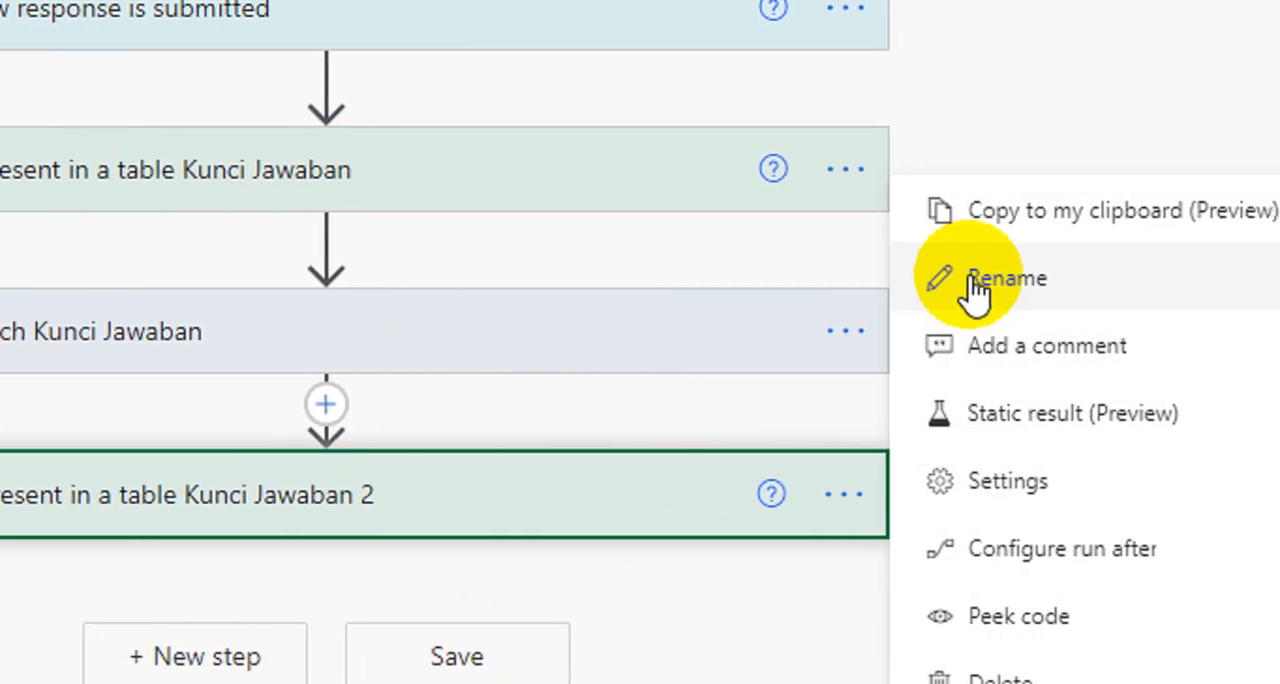
pyautogui.click(1077, 283)
pyautogui.click(522, 500)
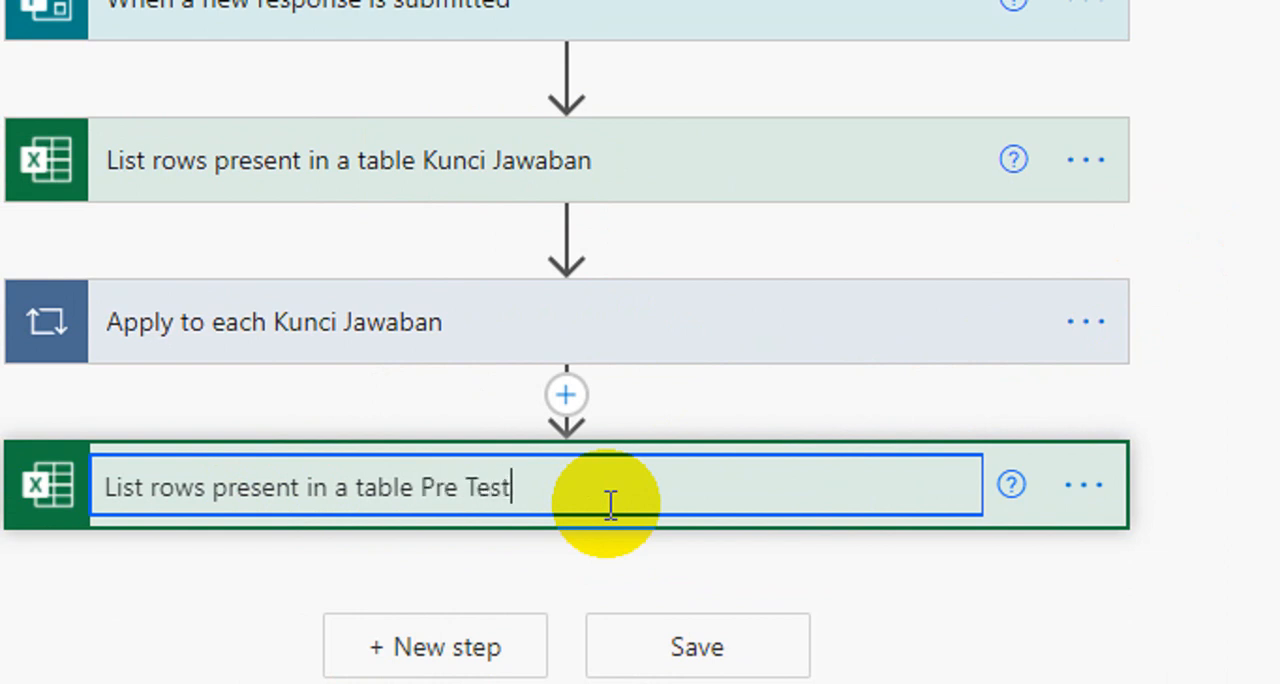
pyautogui.press('Return')
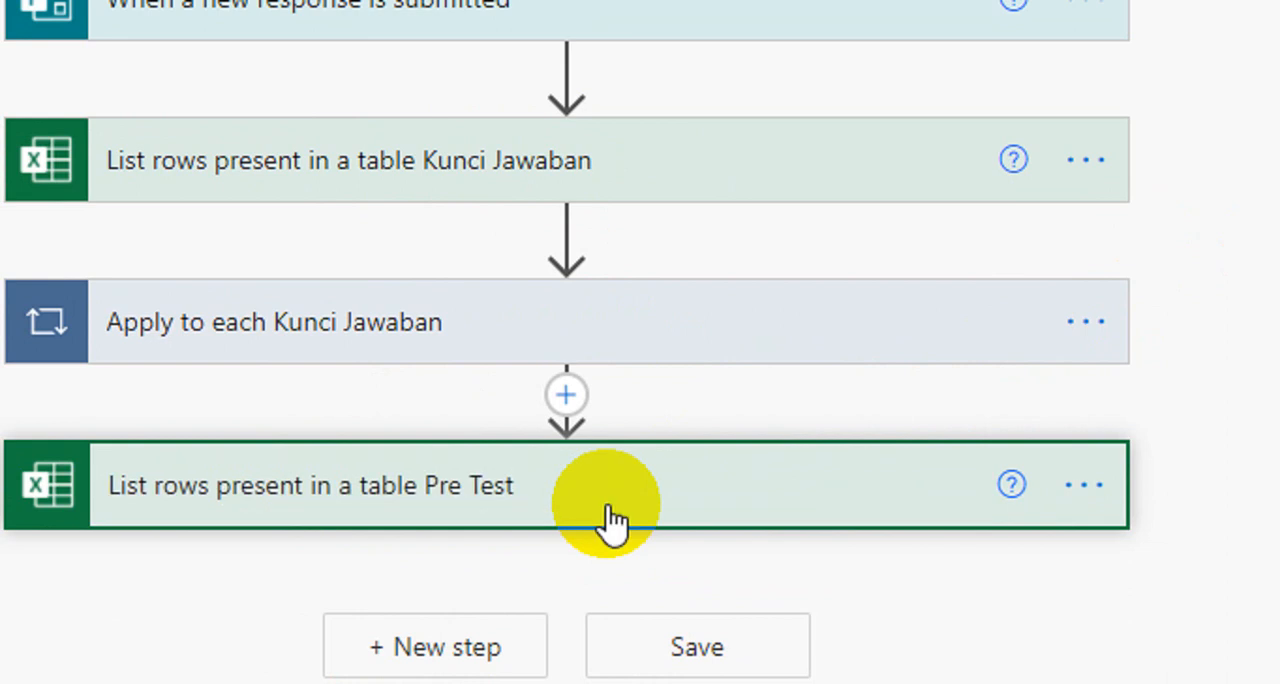
# Step: Set the Pre Test list-rows file to "Pre Test KD 3.8 English.xlsx" in Webinar Power Automate/Rekap Nilai Pre & Post Test V4
pyautogui.click(548, 500)
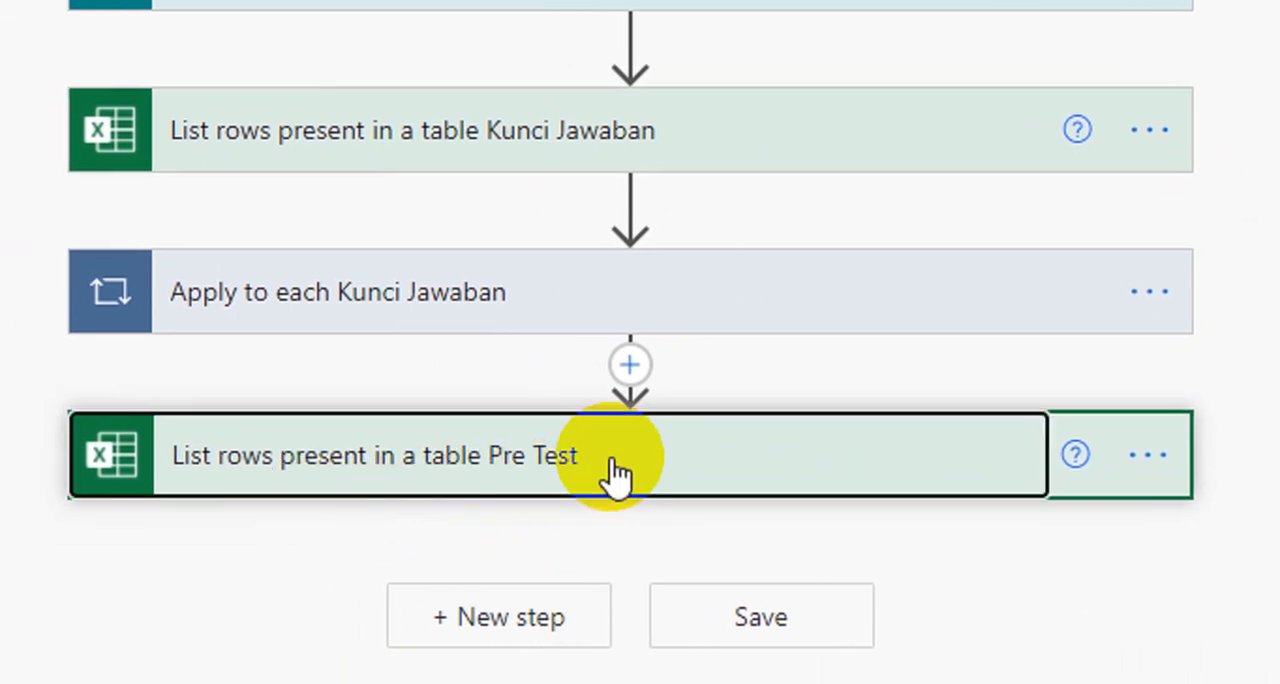
pyautogui.click(612, 470)
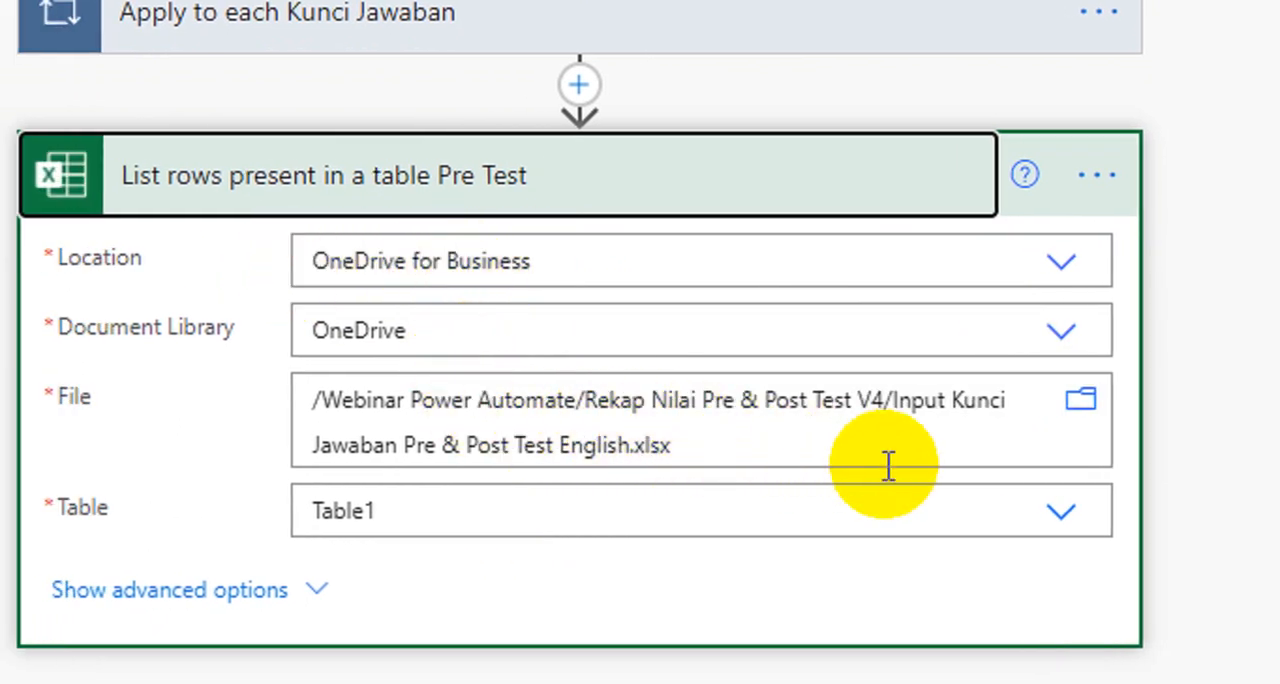
pyautogui.click(965, 408)
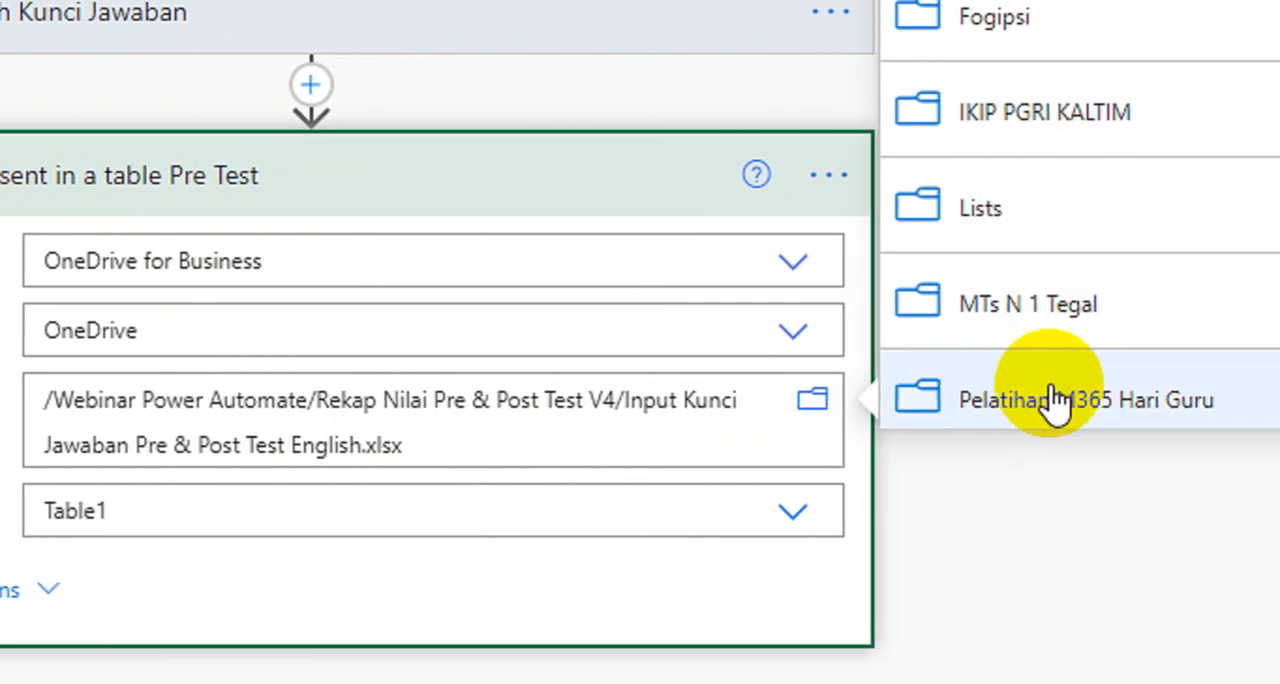
pyautogui.scroll(-2, 1261, 115)
pyautogui.scroll(-4, 965, 185)
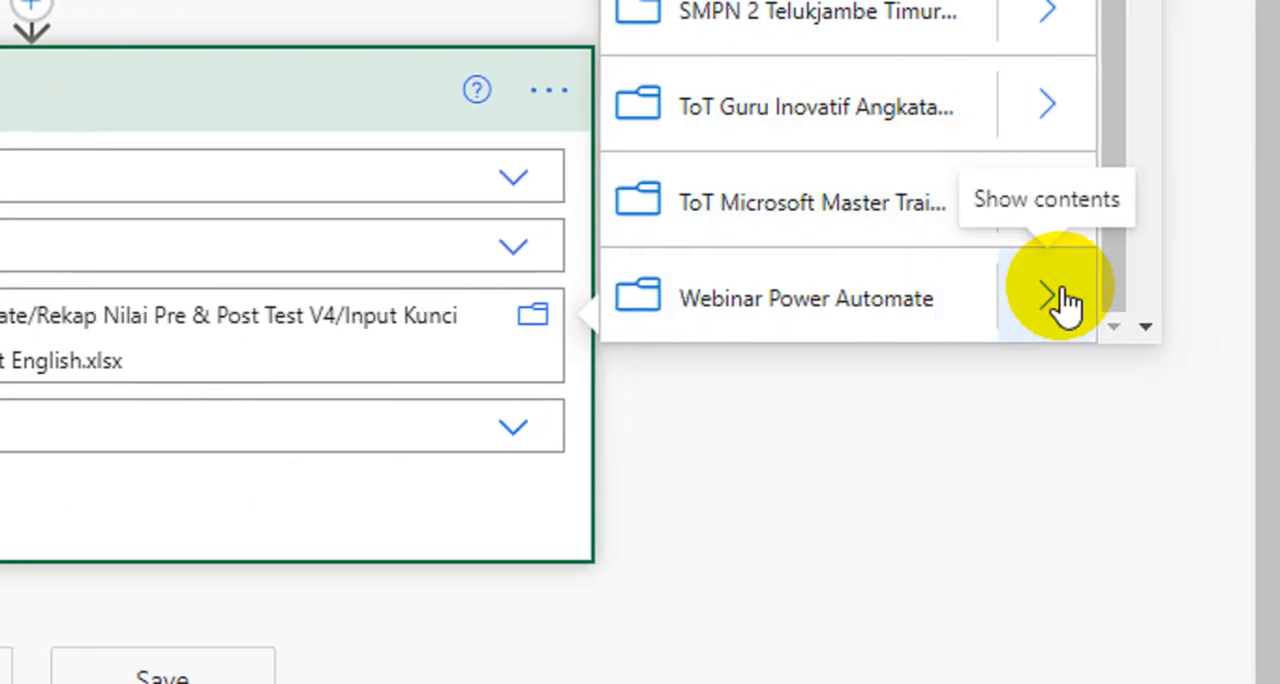
pyautogui.click(1055, 295)
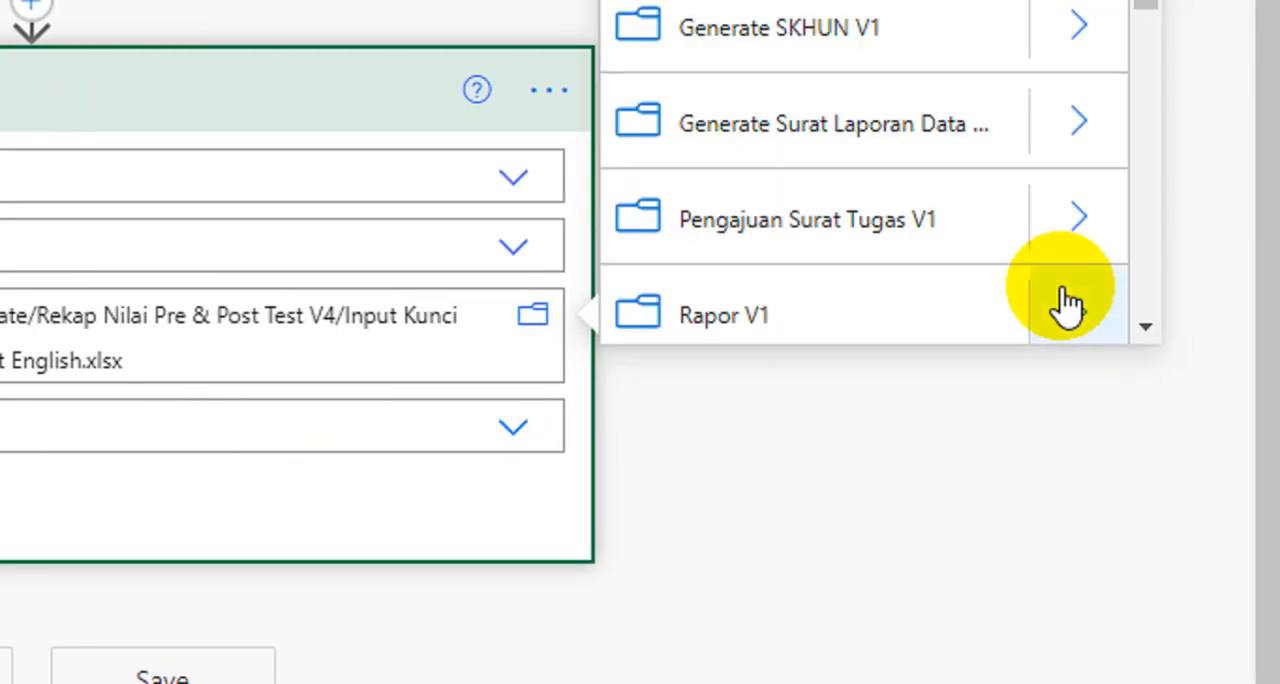
pyautogui.scroll(-3, 900, 220)
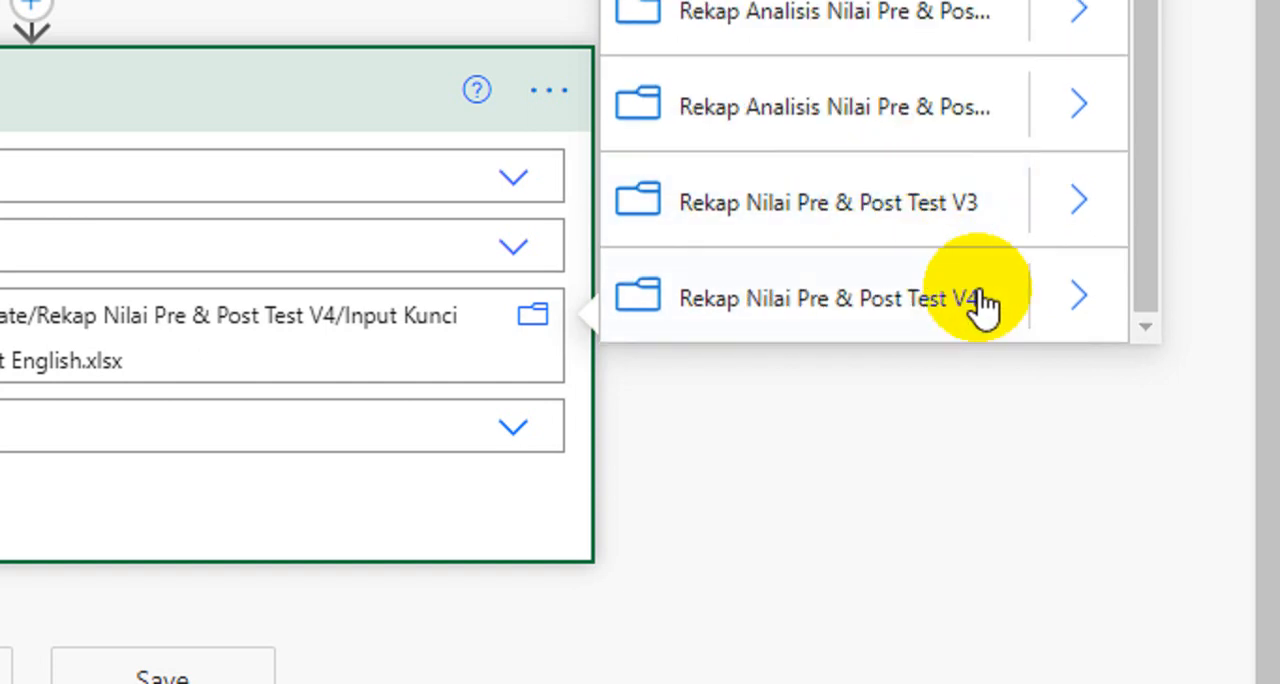
pyautogui.click(1050, 298)
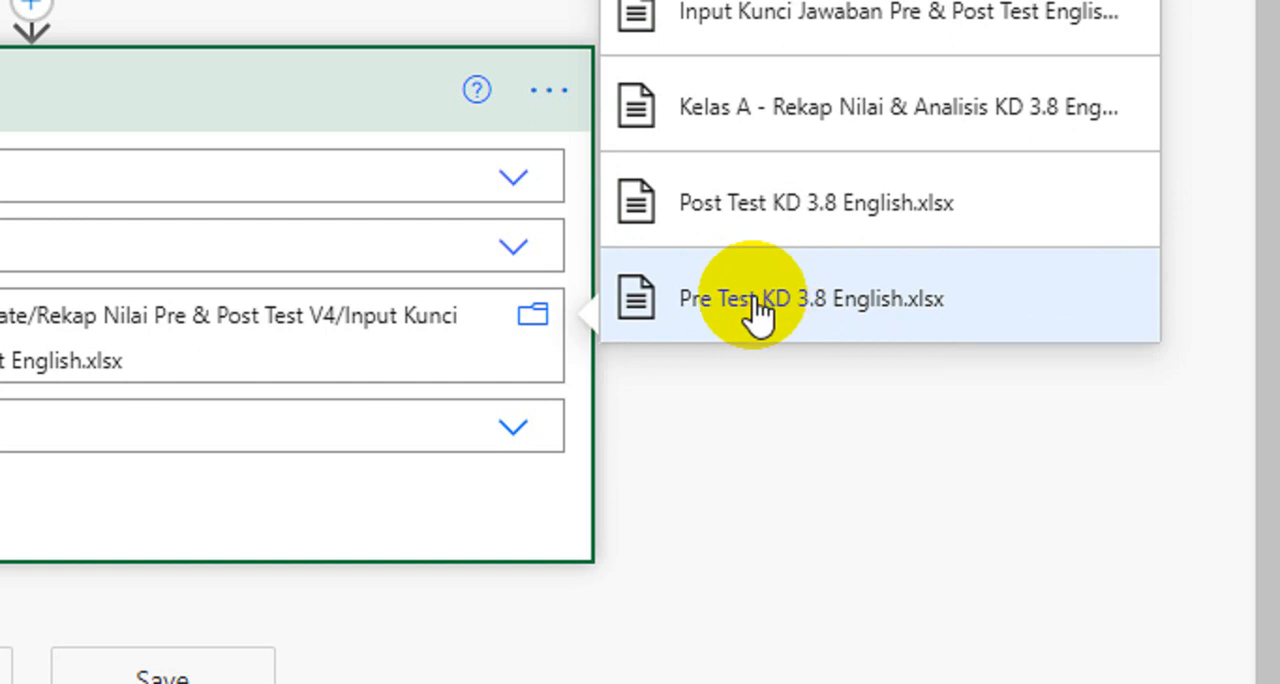
pyautogui.click(757, 308)
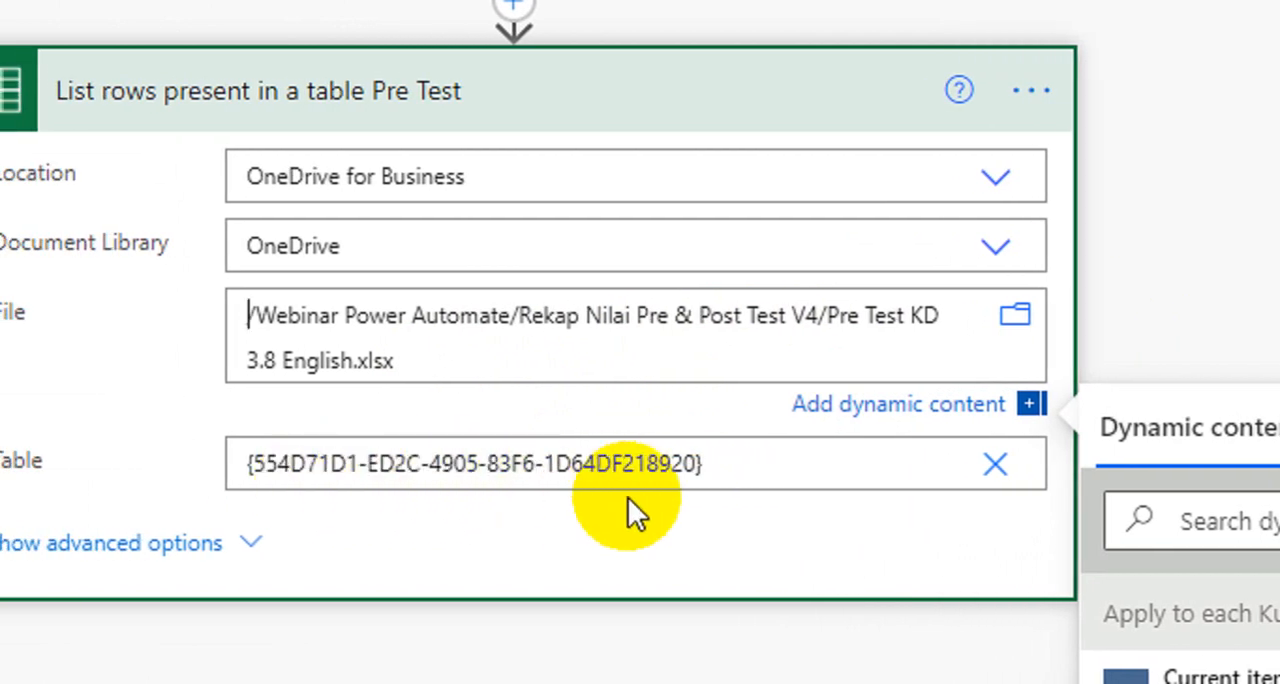
# Step: Select Table1 as the table of the Pre Test list-rows action and collapse the action
pyautogui.click(968, 466)
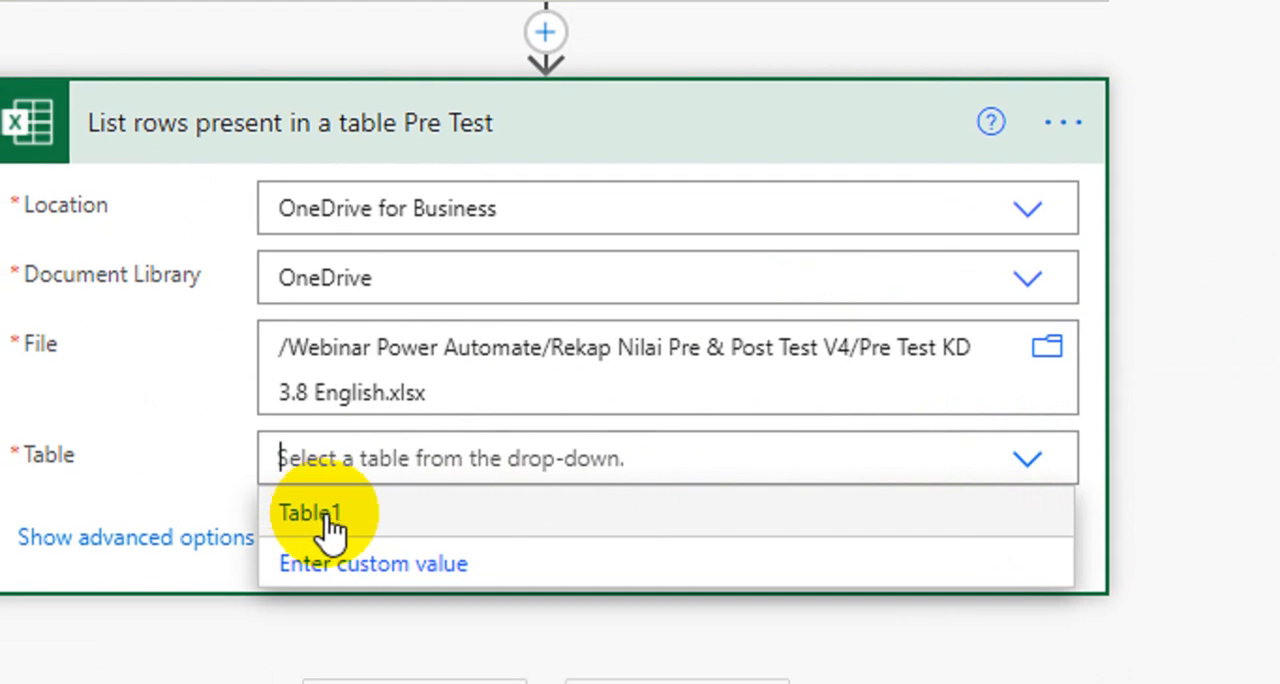
pyautogui.click(328, 532)
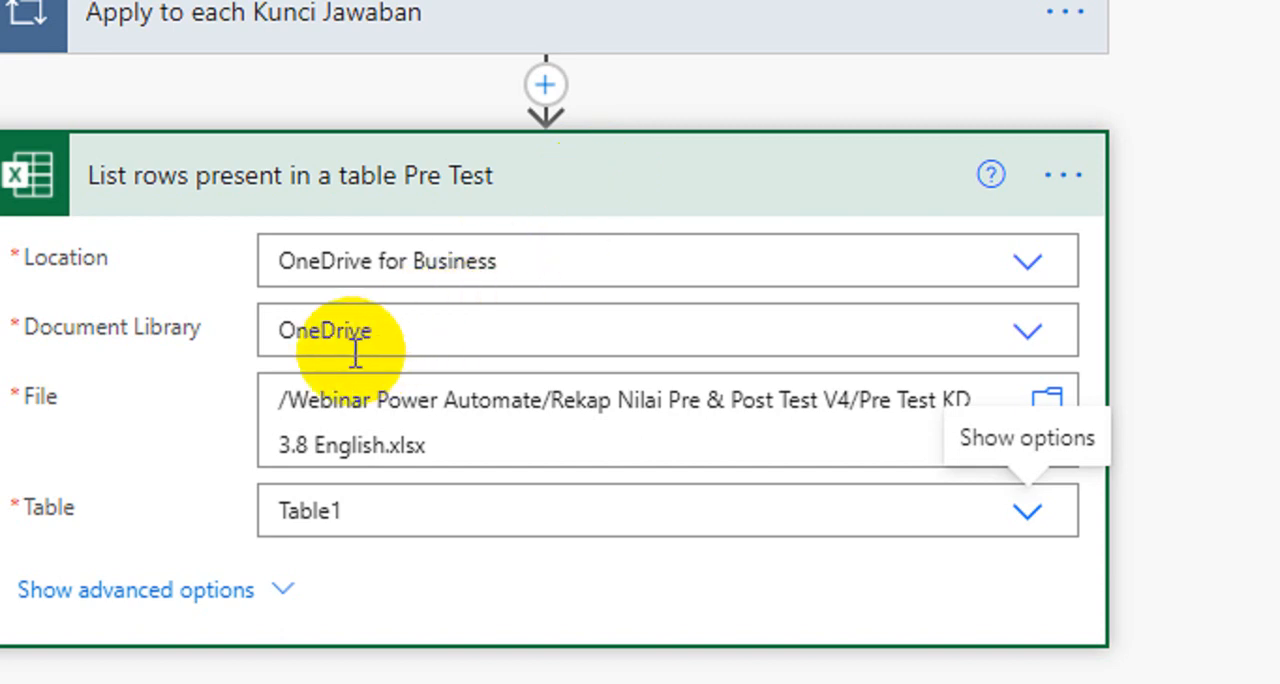
pyautogui.click(322, 180)
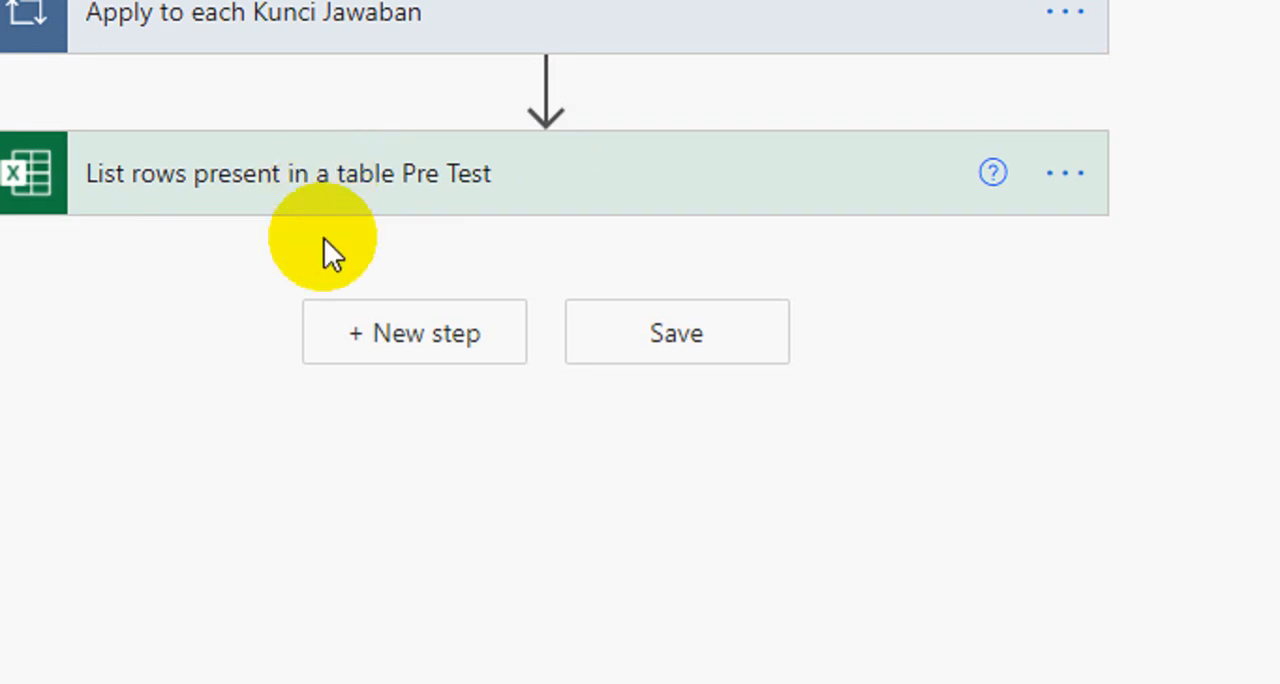
# Step: Add the copied "Apply to each Kunci Jawaban" loop as a new step after the Pre Test list-rows action
pyautogui.click(467, 345)
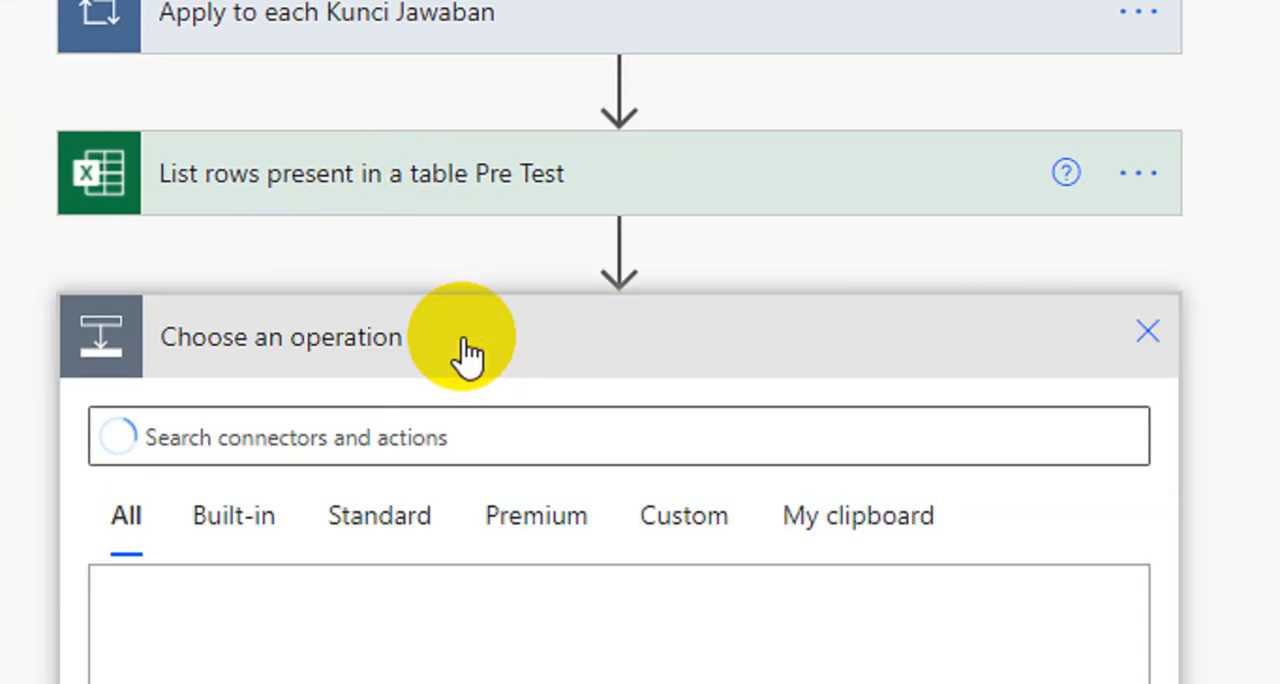
pyautogui.click(811, 517)
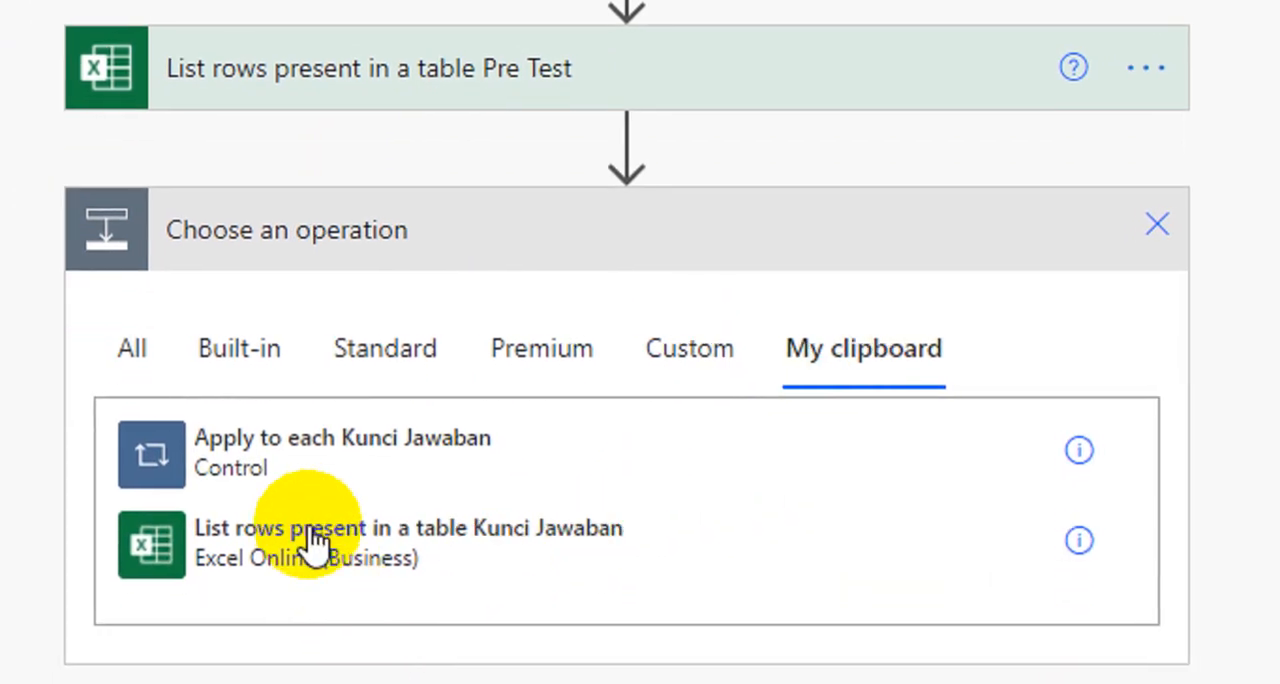
pyautogui.click(362, 462)
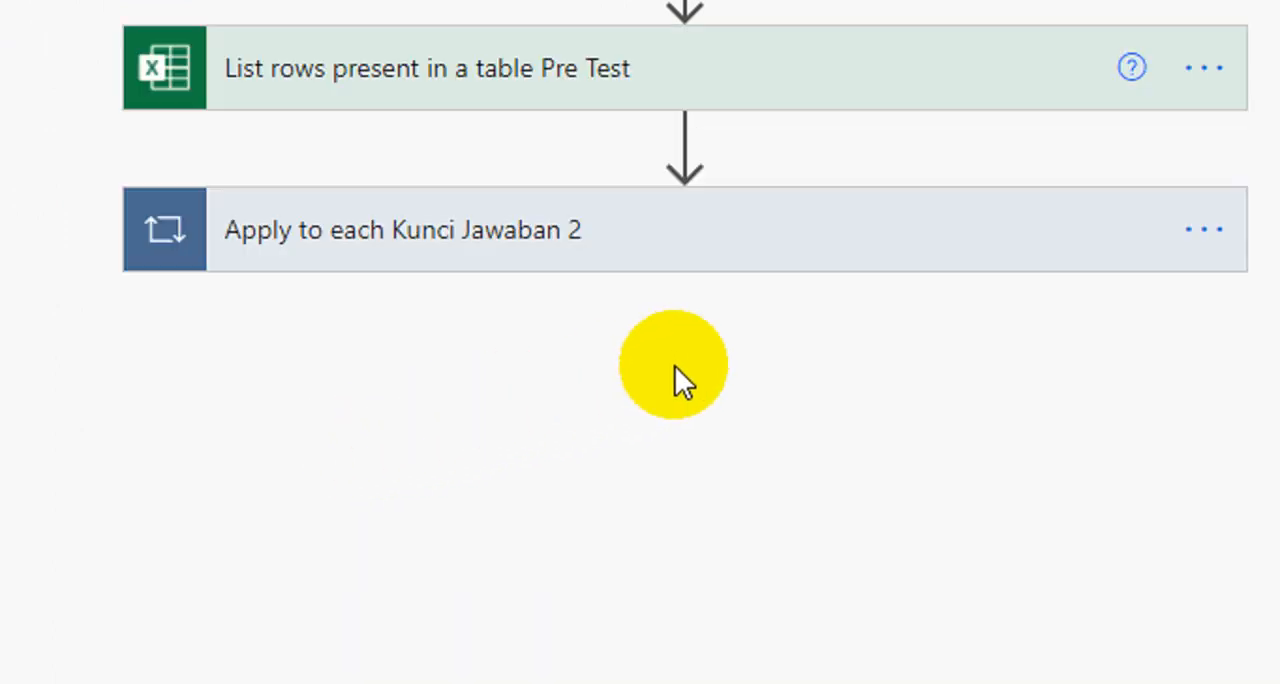
# Step: Rename the duplicated loop as "Apply to each Pre Test"
pyautogui.click(1014, 258)
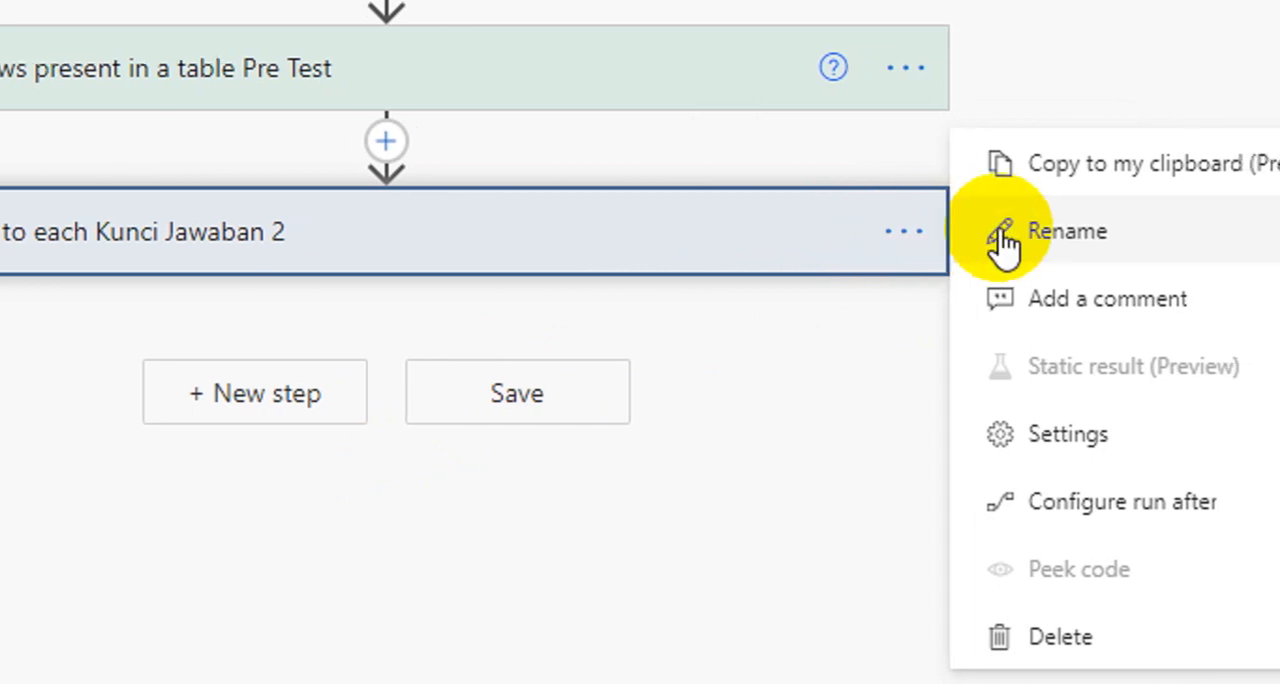
pyautogui.click(1122, 229)
pyautogui.click(314, 240)
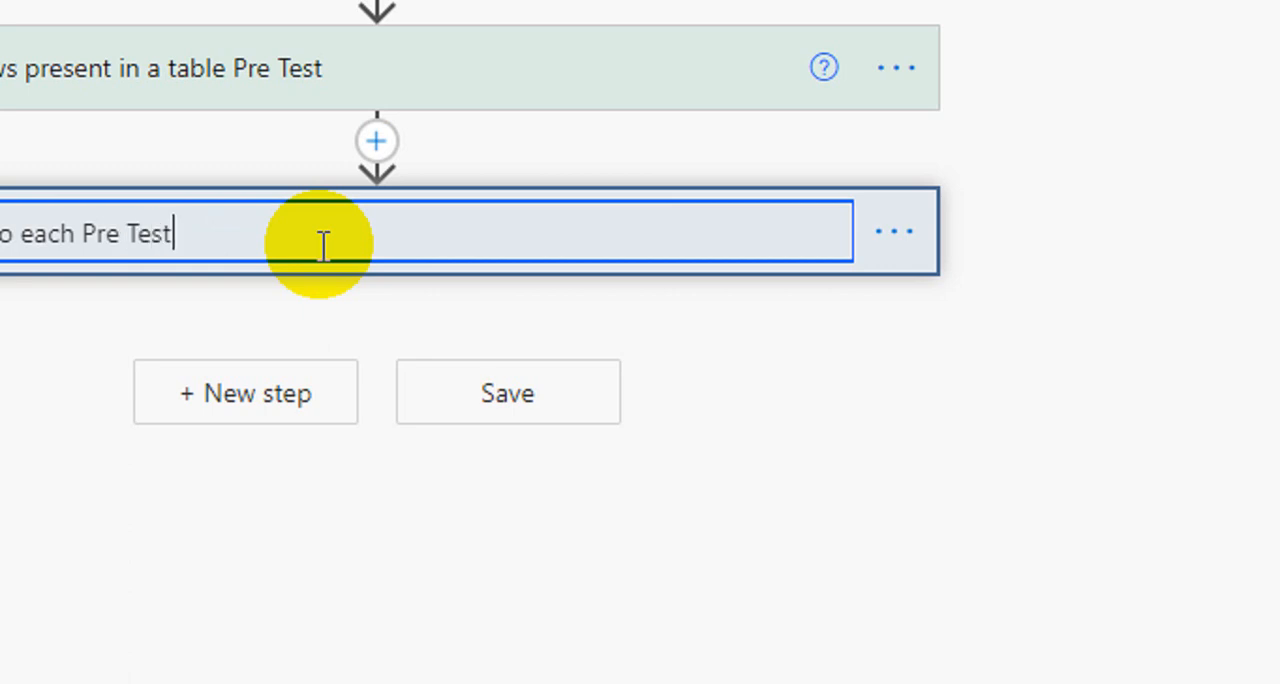
pyautogui.press('Return')
# Step: Expand the Apply to each Pre Test loop and rename its inner action as "Add a row into a table Pre Test"
pyautogui.click(325, 255)
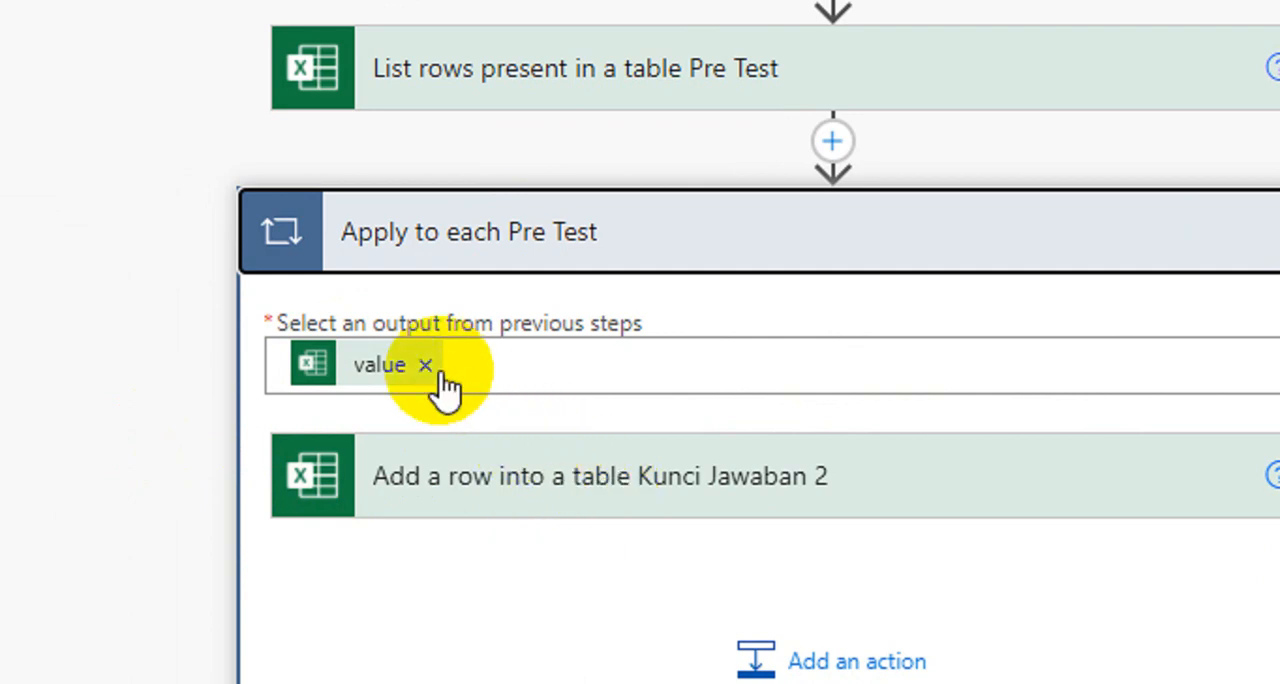
pyautogui.click(597, 500)
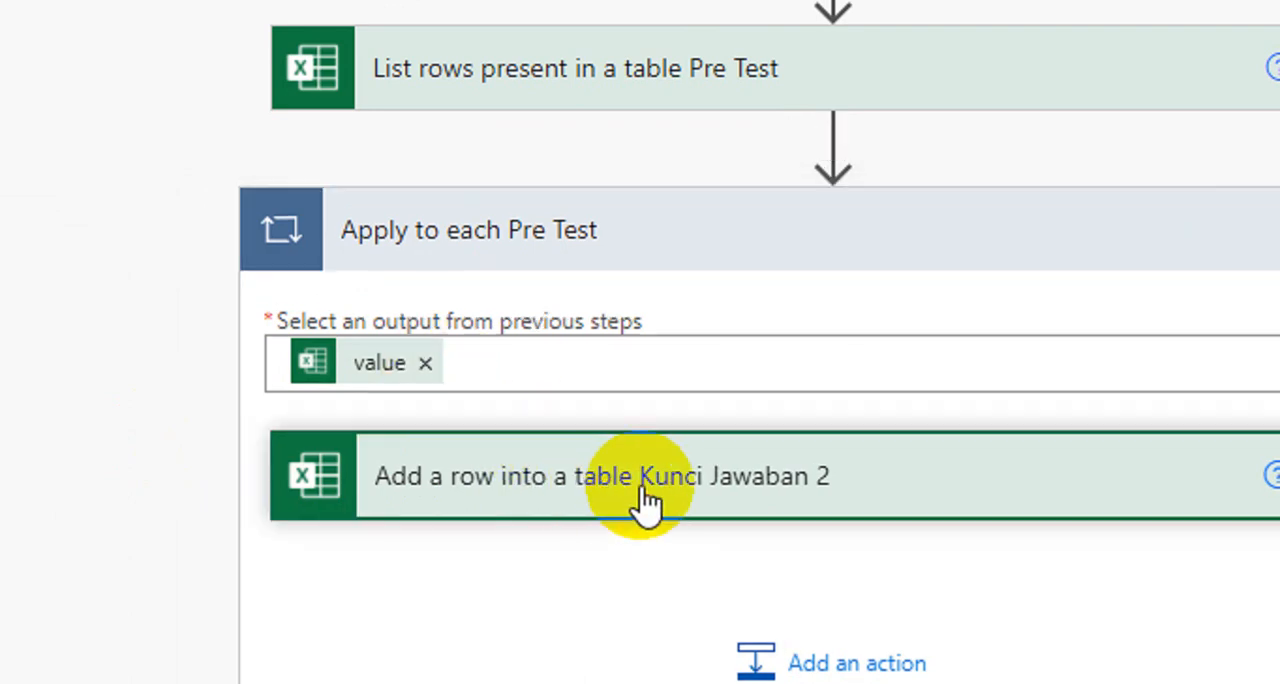
pyautogui.scroll(-3, 917, 430)
pyautogui.scroll(-1, 917, 414)
pyautogui.scroll(1, 985, 145)
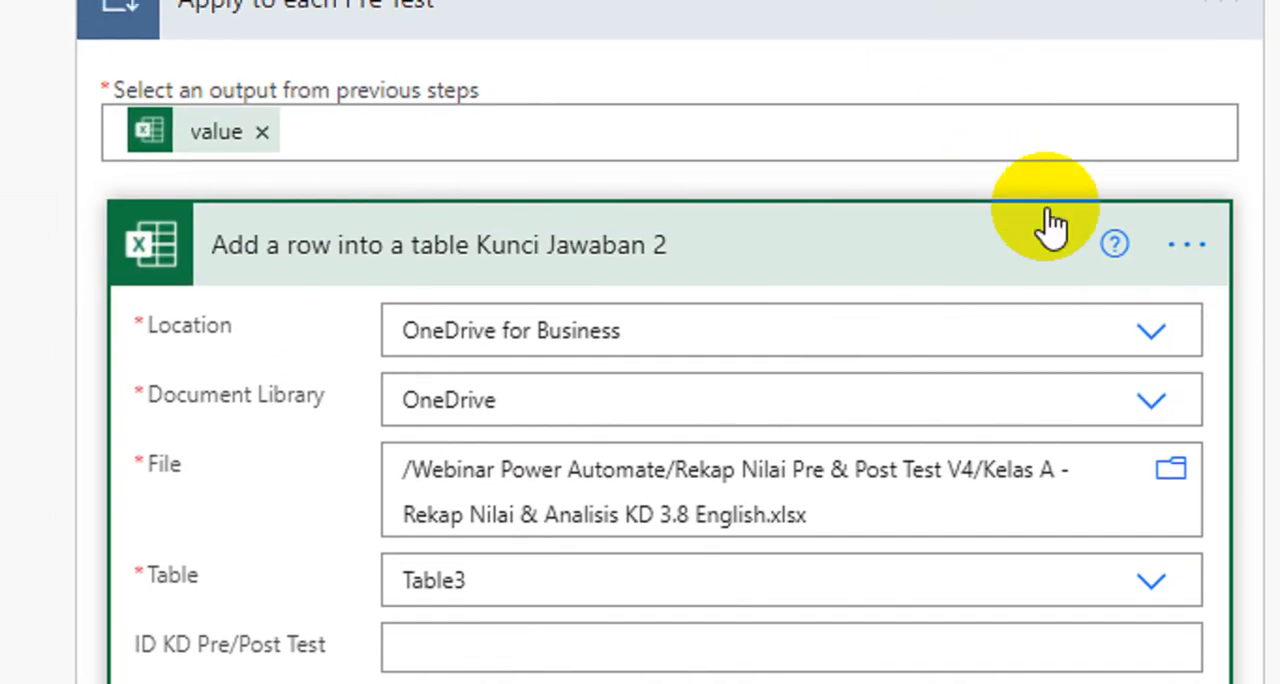
pyautogui.click(968, 252)
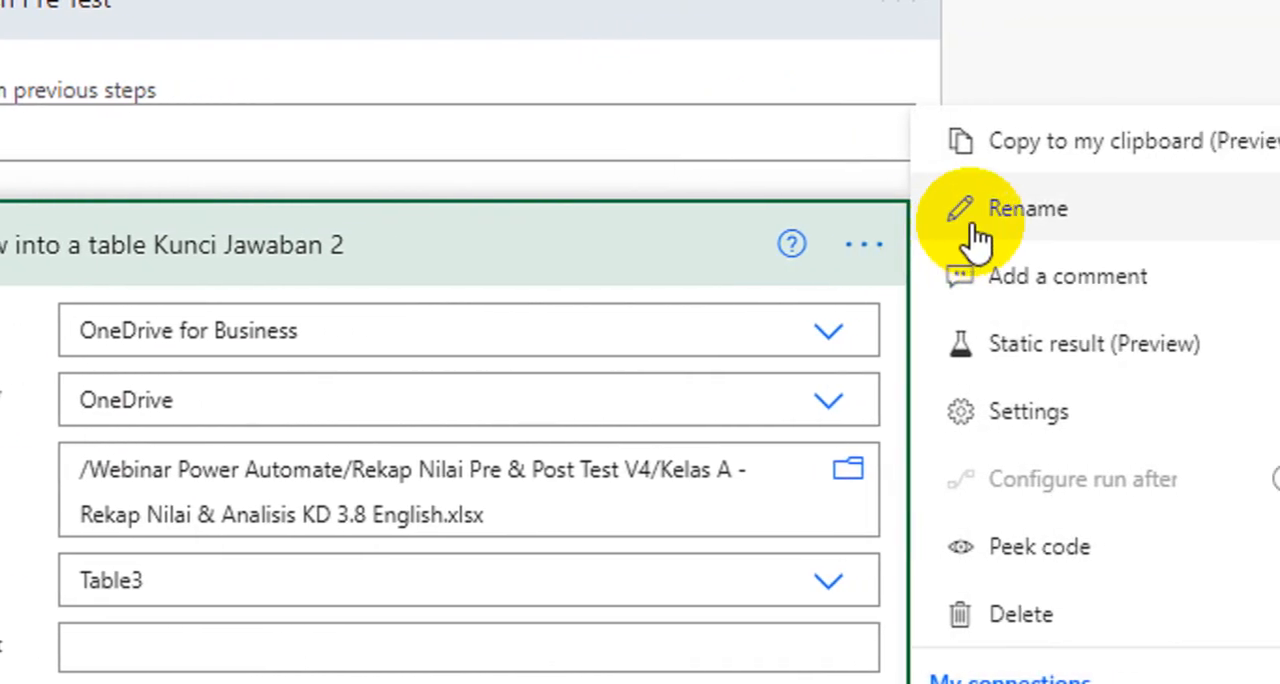
pyautogui.click(1085, 210)
pyautogui.click(507, 258)
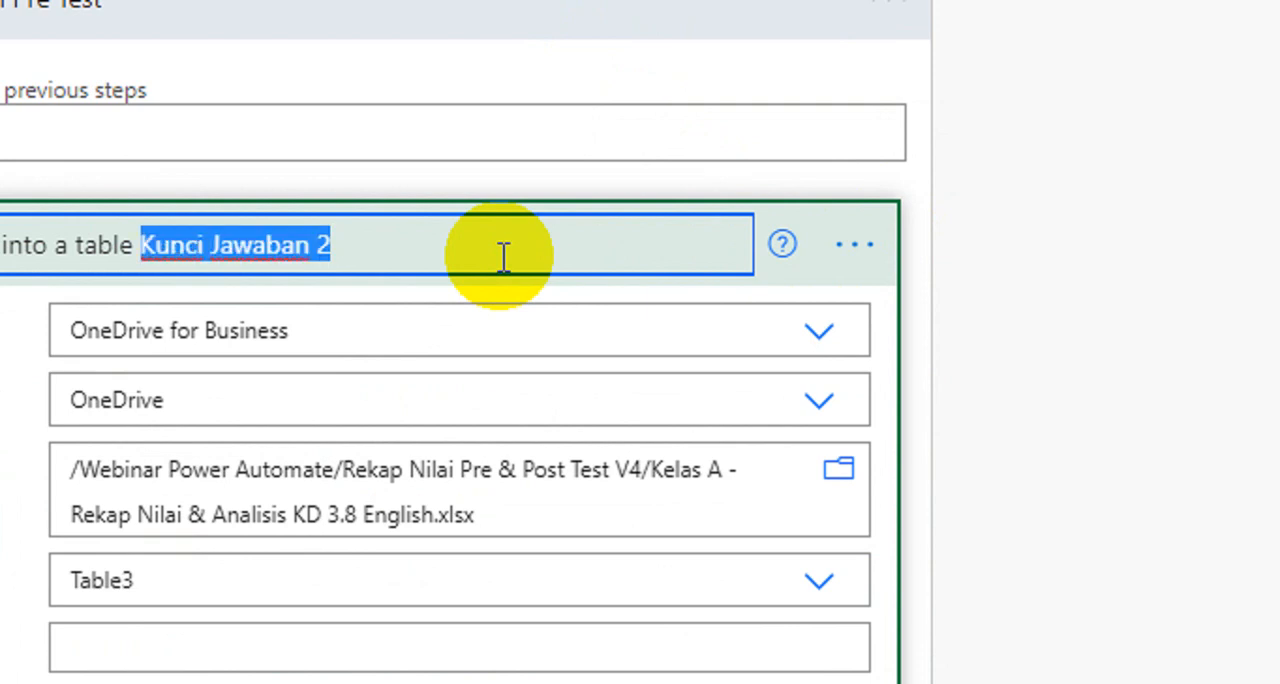
pyautogui.write('Pre')
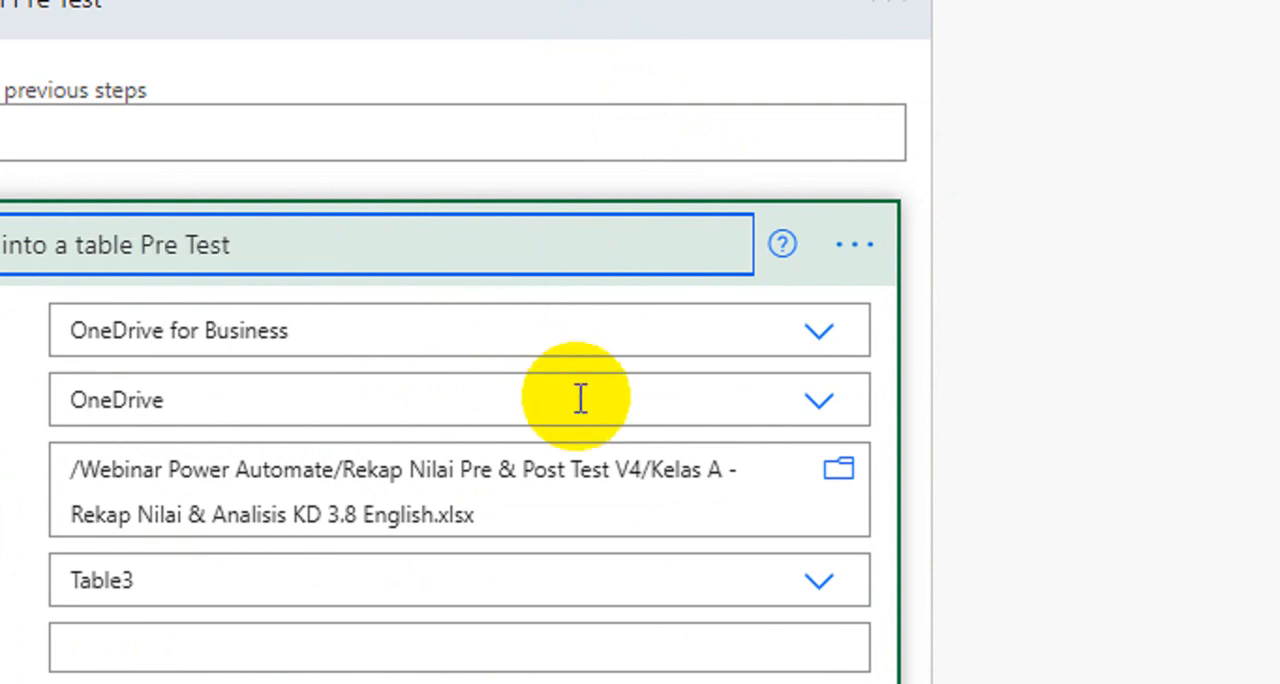
# Step: Remove the KD dynamic value from the KD field of the Pre Test add-row action
pyautogui.scroll(-2, 680, 530)
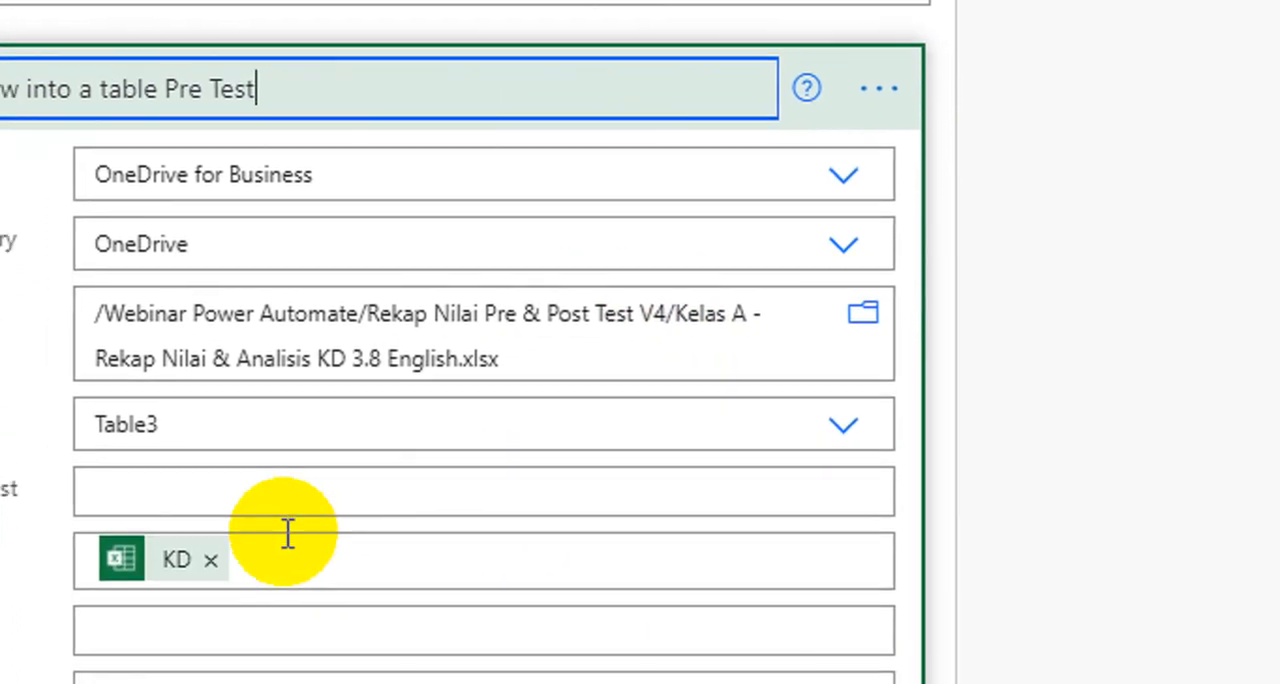
pyautogui.click(323, 518)
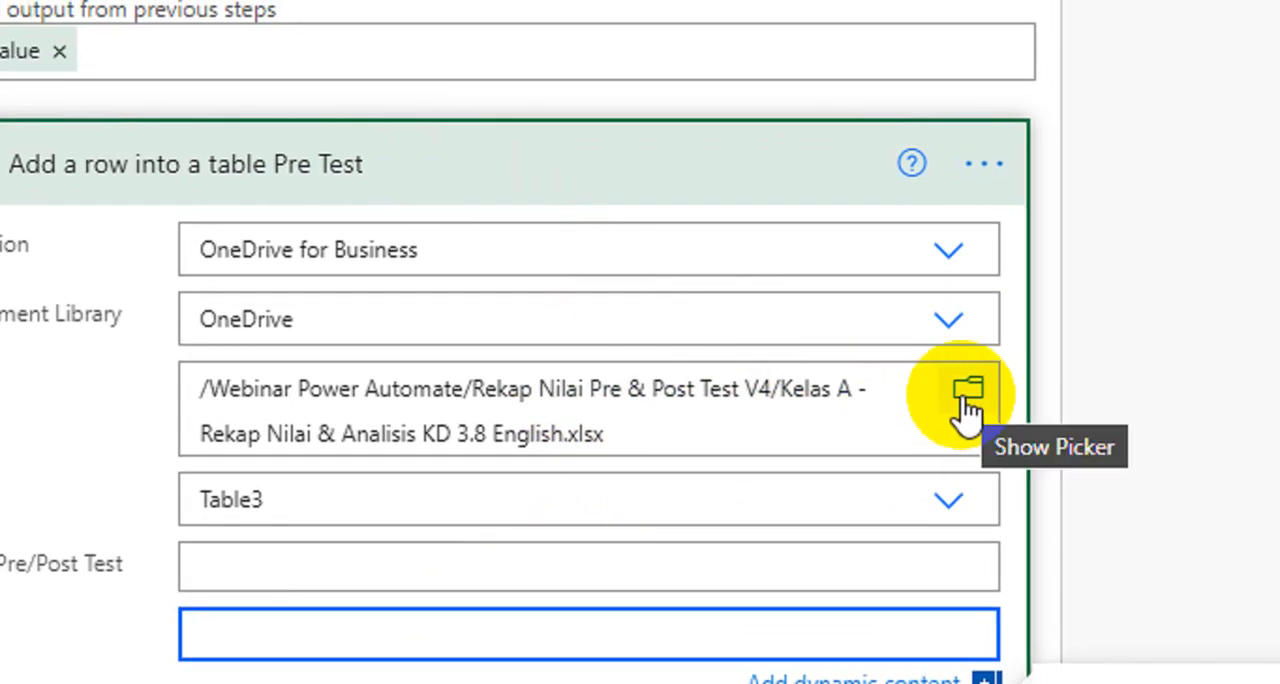
# Step: Set the target table of the Pre Test add-row action to Table1 in the Kelas A workbook
pyautogui.click(964, 396)
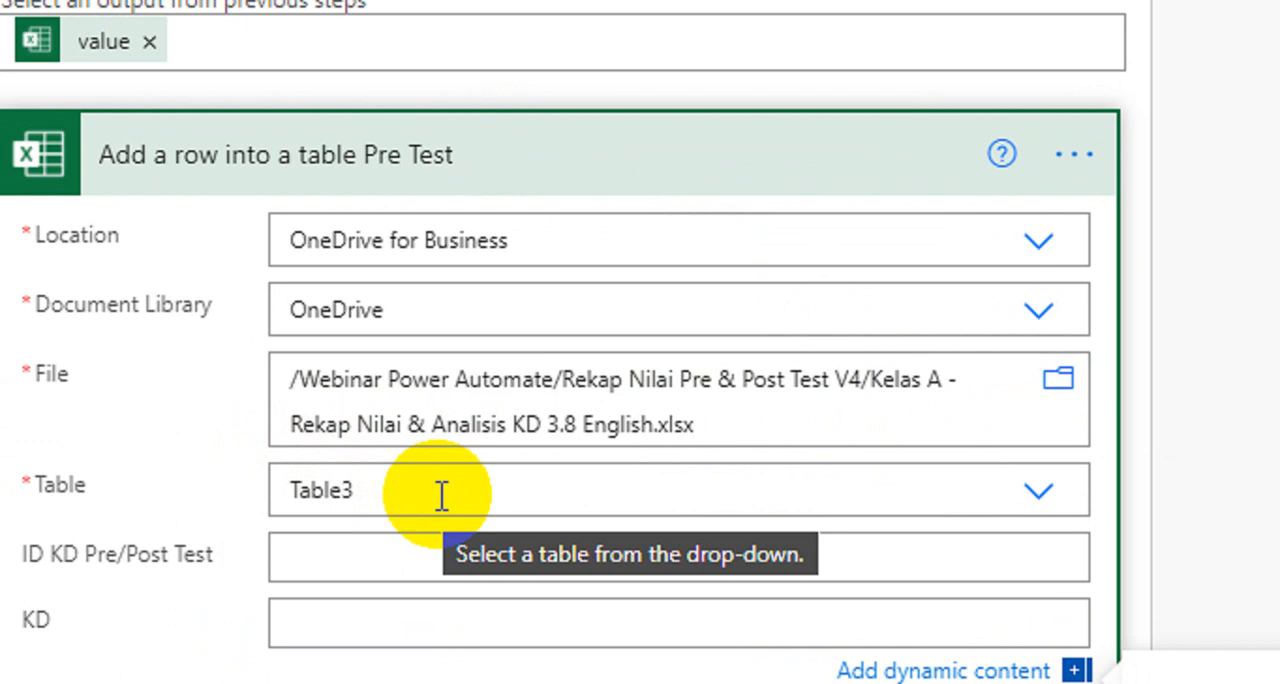
pyautogui.click(491, 498)
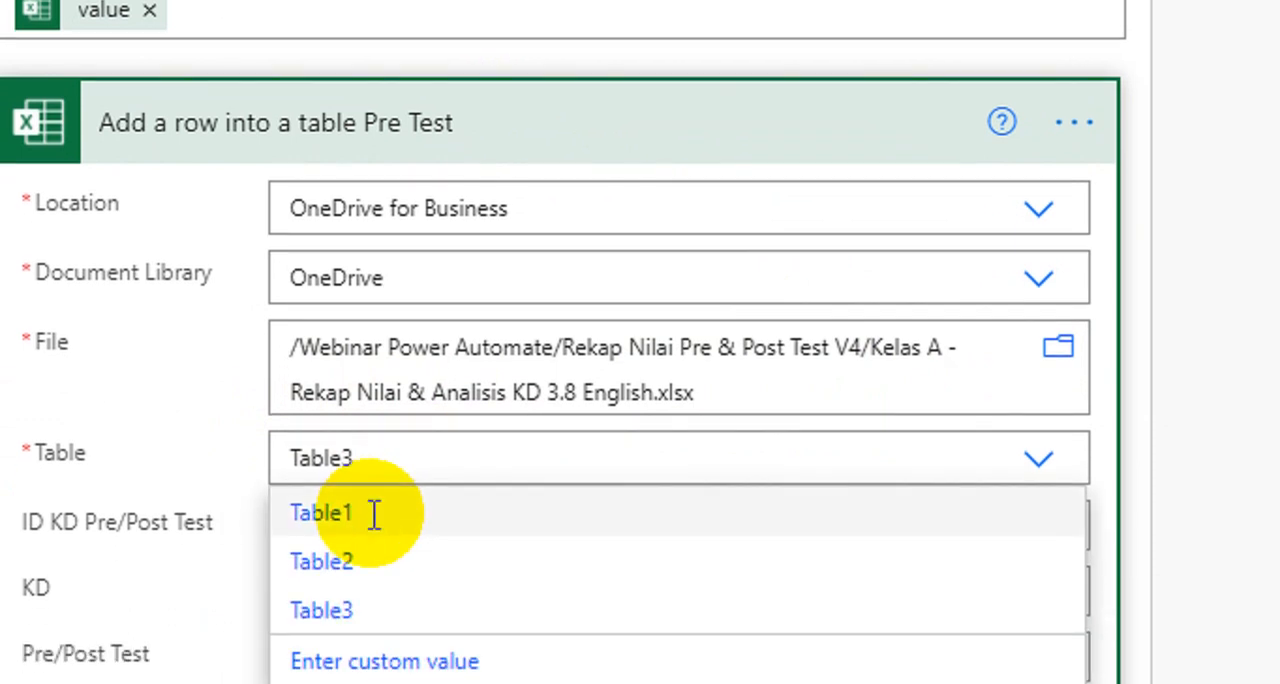
pyautogui.click(373, 514)
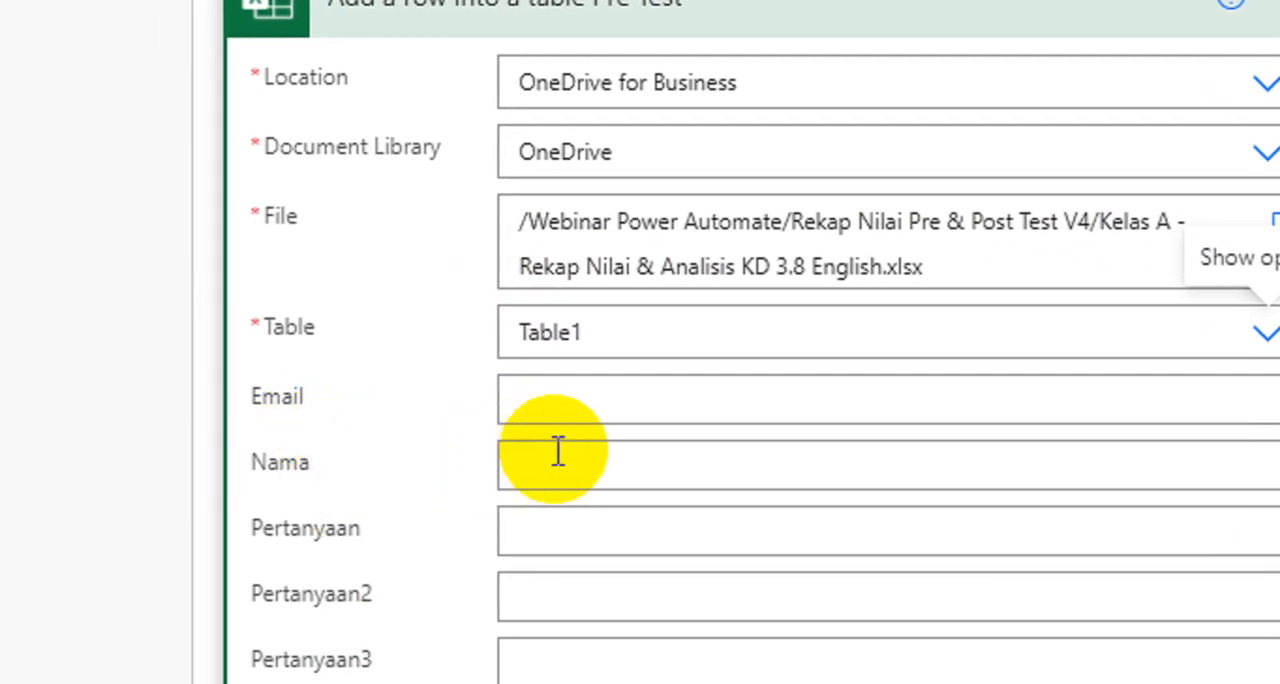
# Step: Replace the Apply to each Pre Test loop's input with the value list from List rows present in a table Pre Test, and collapse the loop
pyautogui.scroll(3, 580, 500)
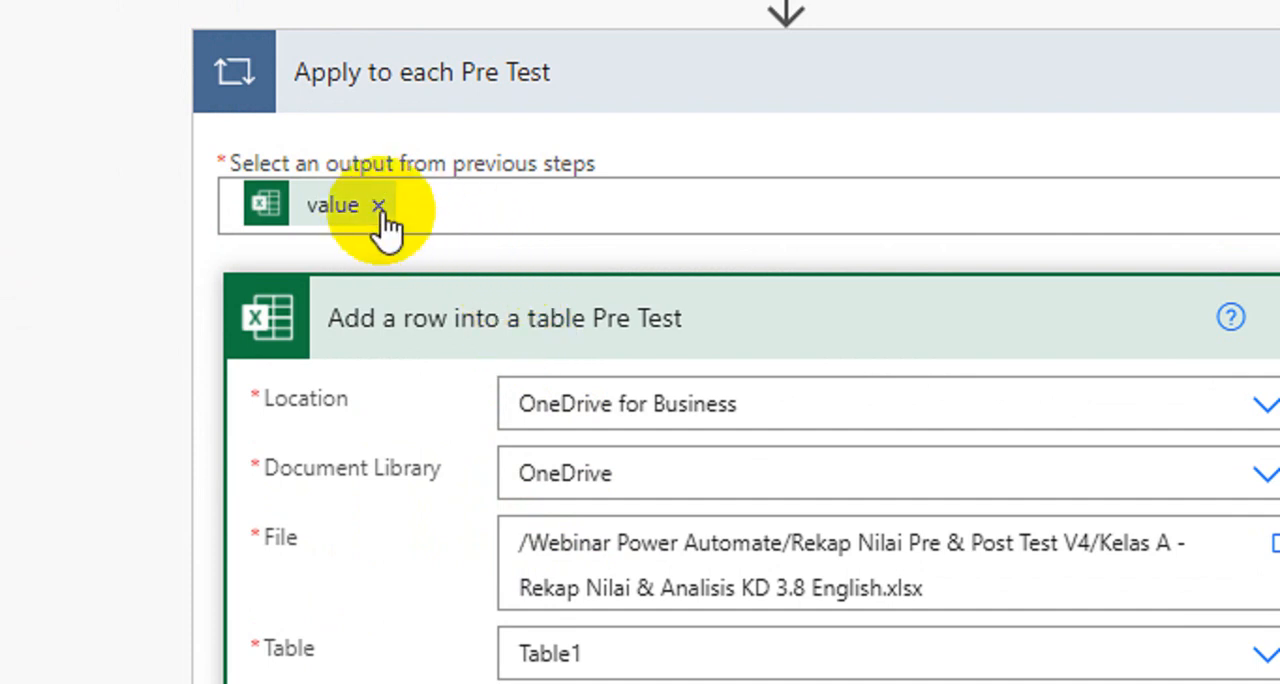
pyautogui.scroll(4, 477, 77)
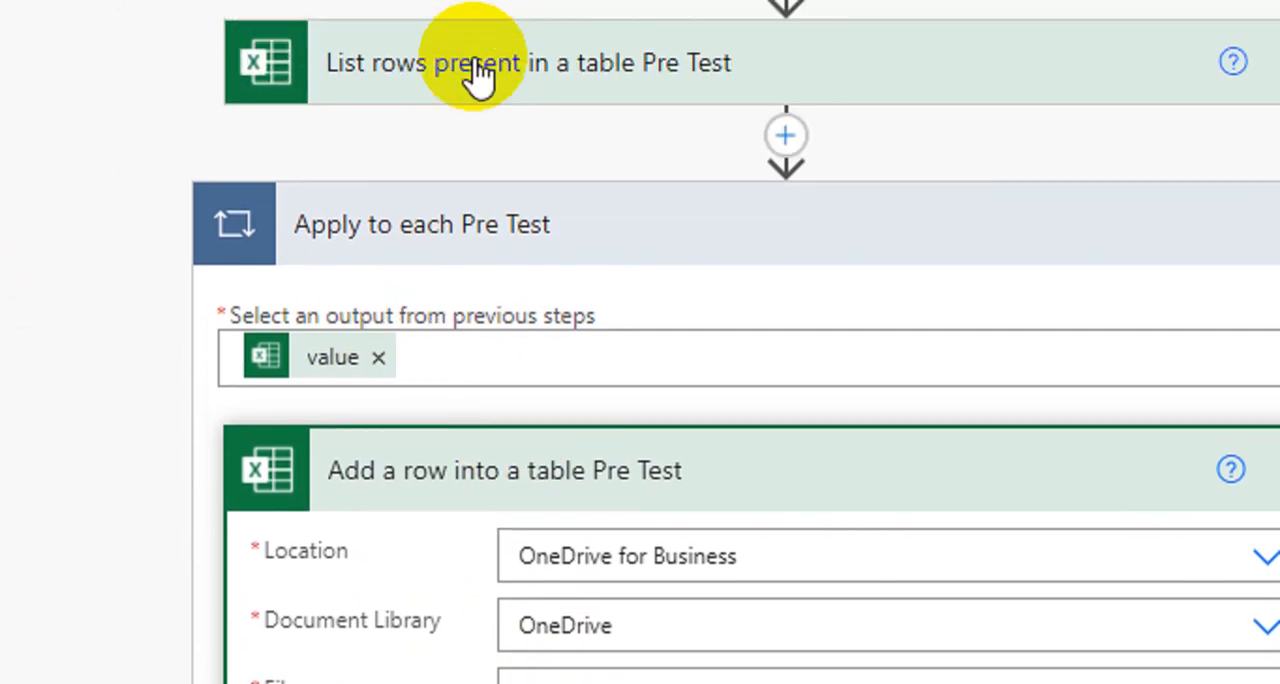
pyautogui.scroll(-1, 404, 532)
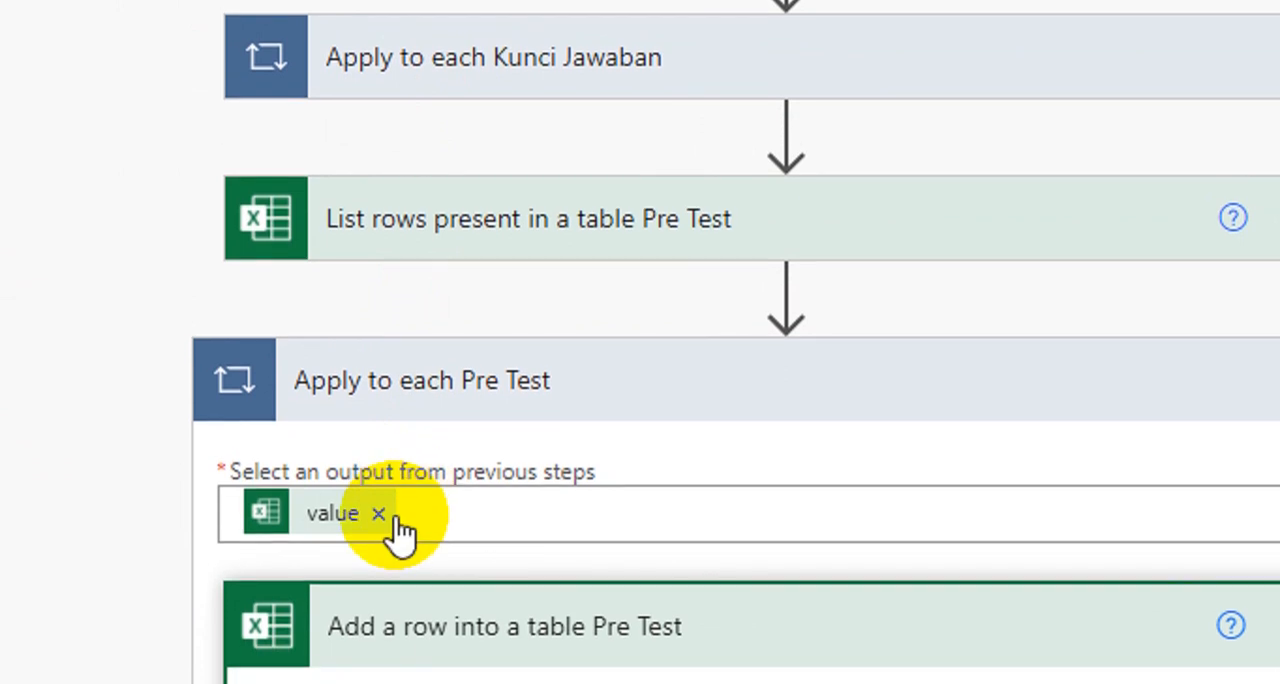
pyautogui.scroll(1, 466, 150)
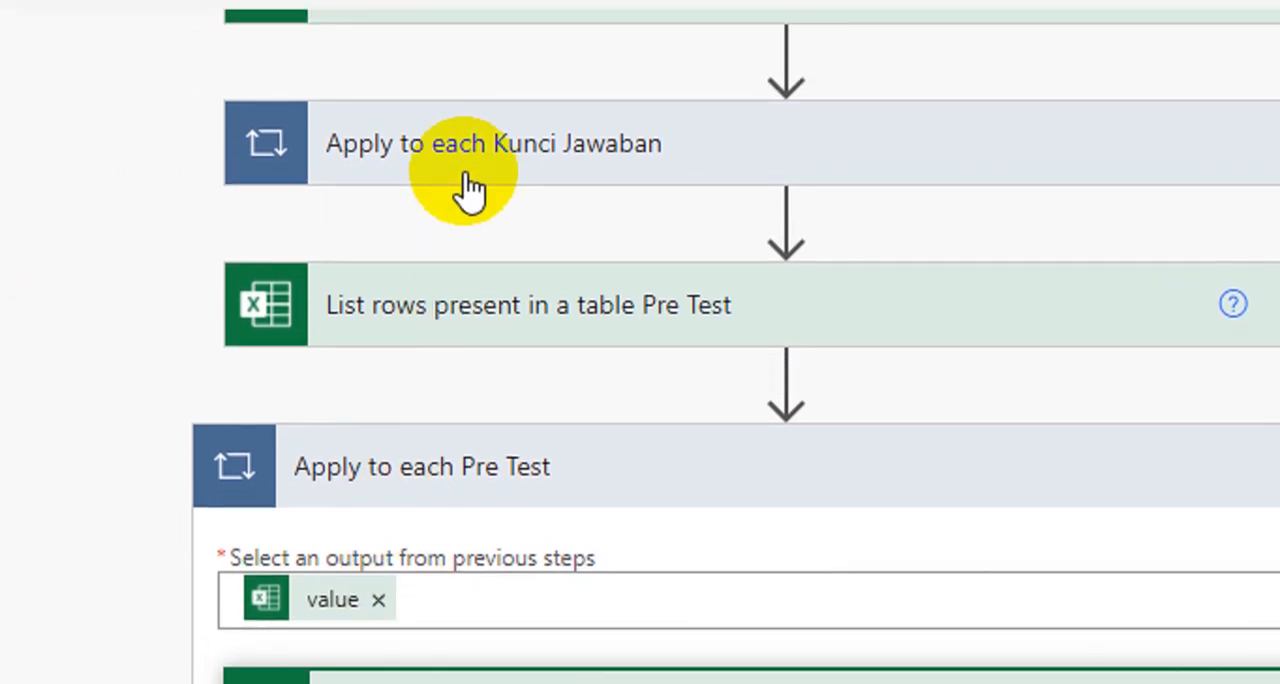
pyautogui.scroll(-2, 449, 517)
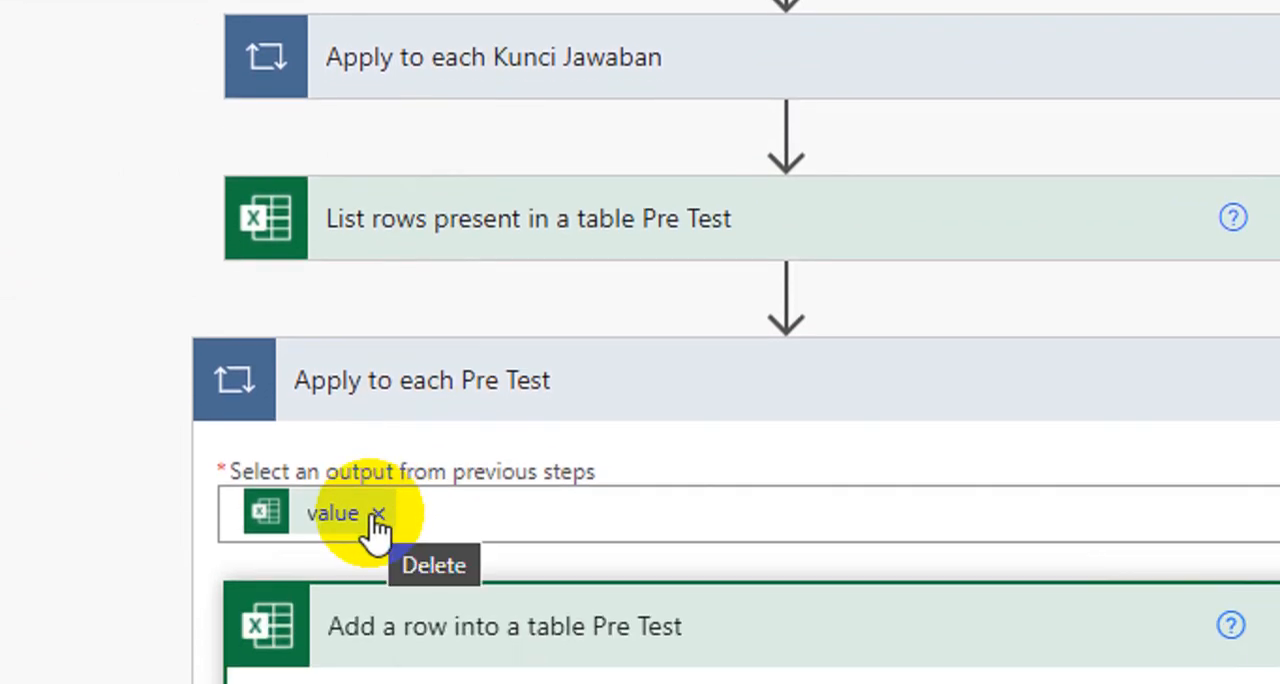
pyautogui.click(378, 514)
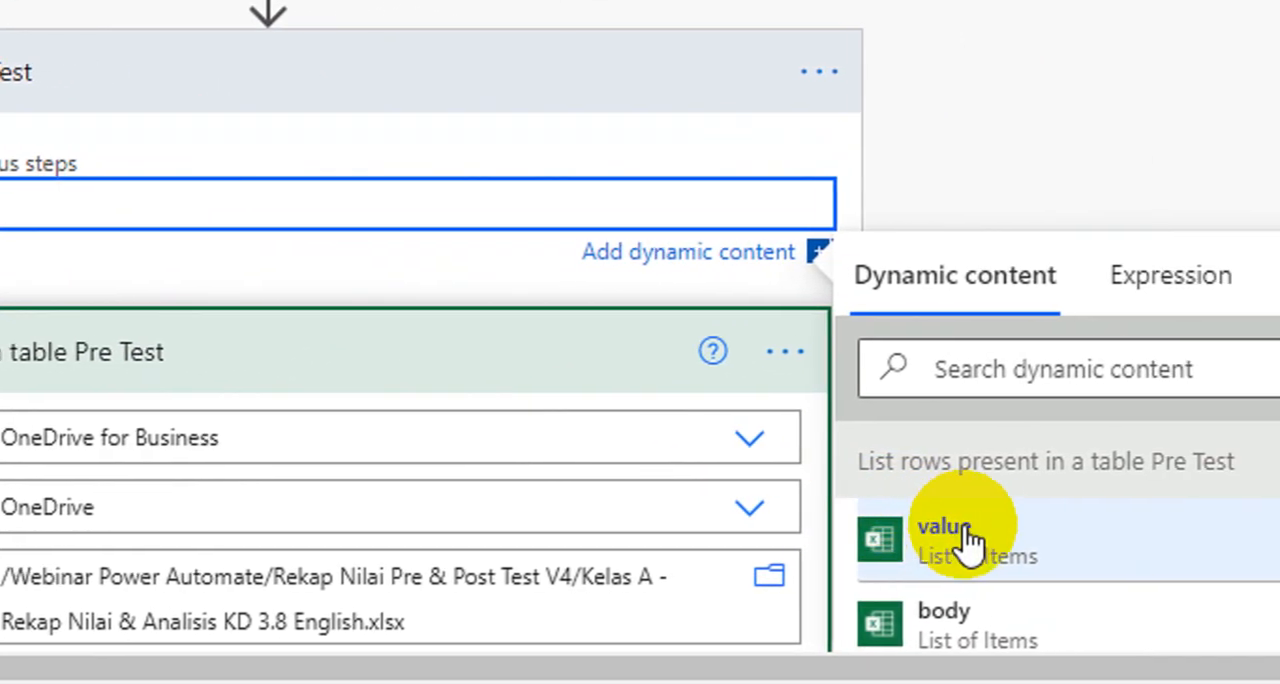
pyautogui.scroll(-1, 948, 560)
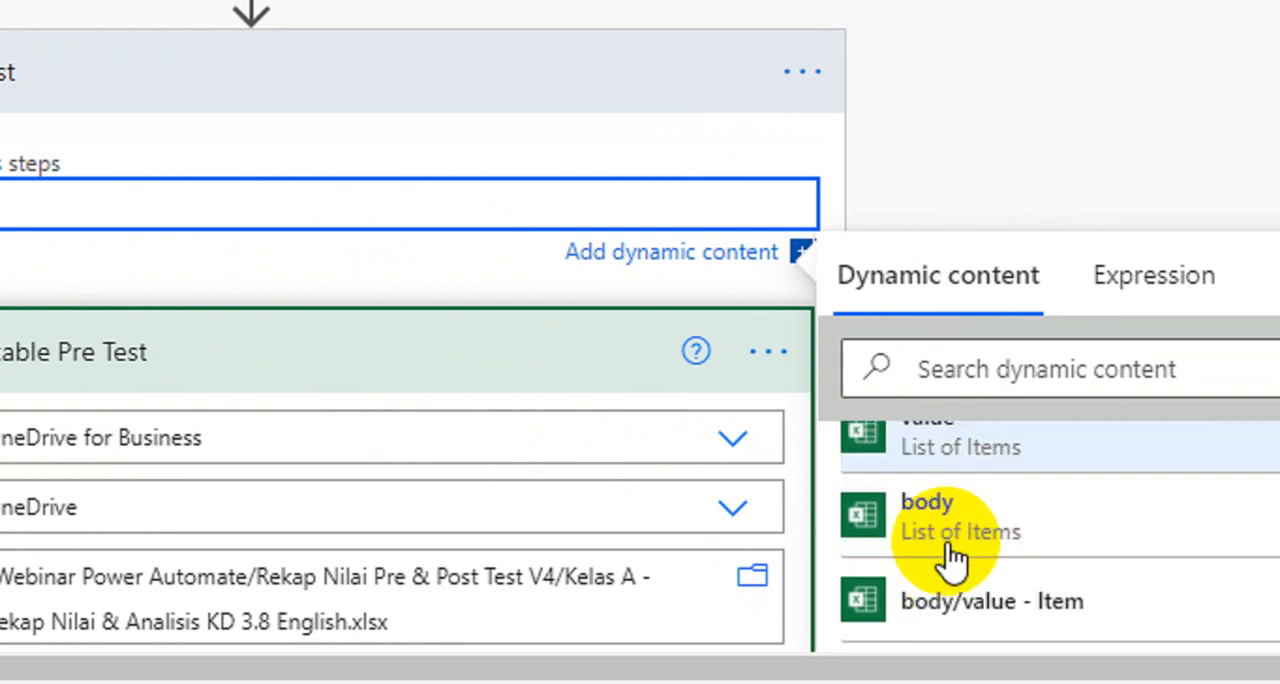
pyautogui.scroll(1, 948, 560)
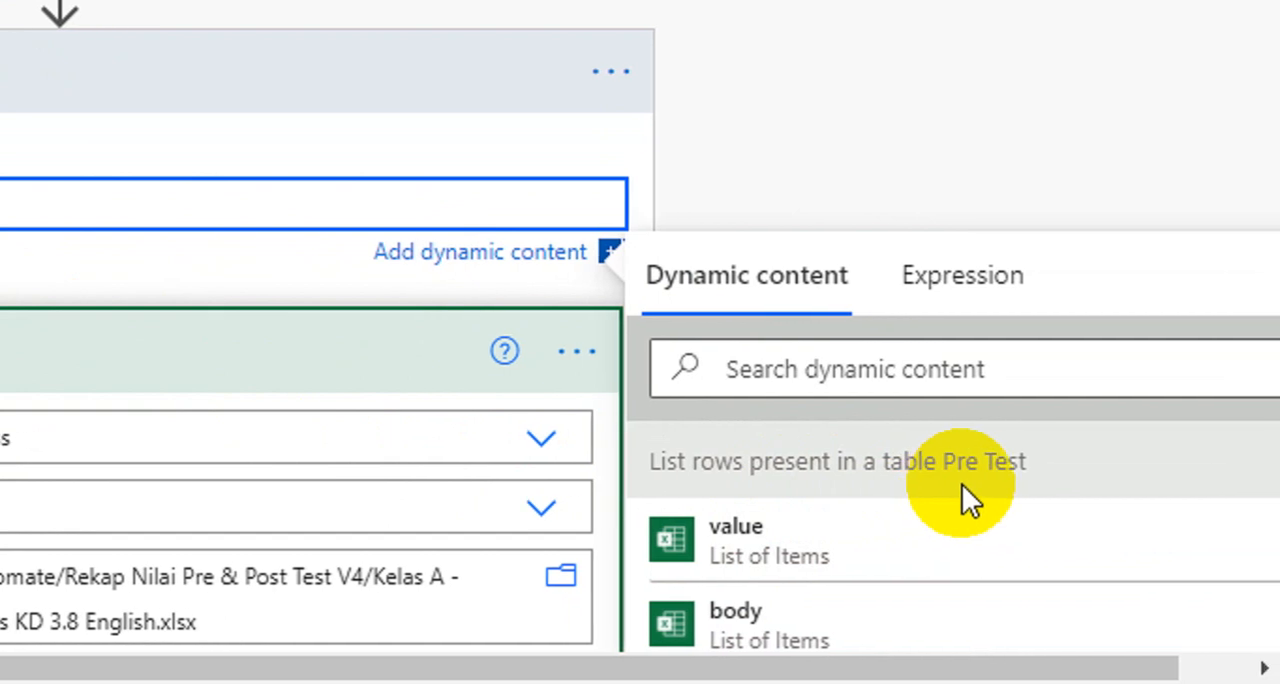
pyautogui.click(758, 535)
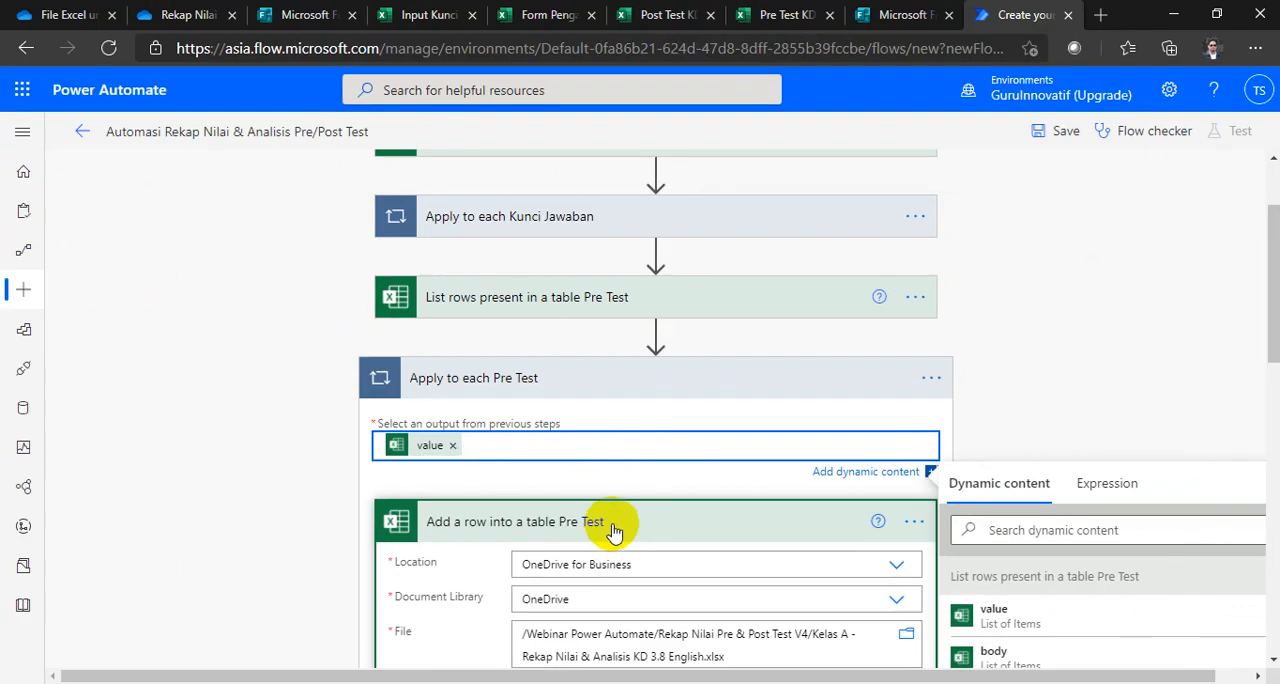
pyautogui.click(636, 462)
pyautogui.click(560, 385)
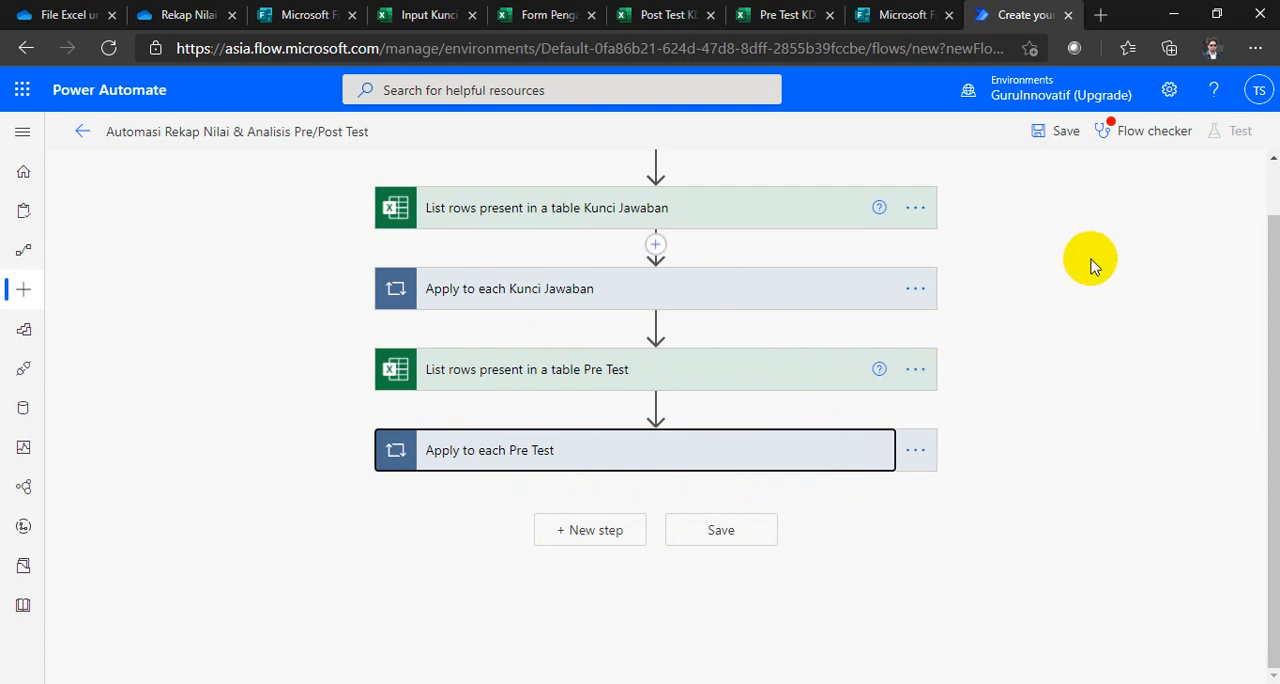
# Step: Inspect the Pre Test add-row action's fields and check the flow for errors with Flow checker
pyautogui.click(645, 460)
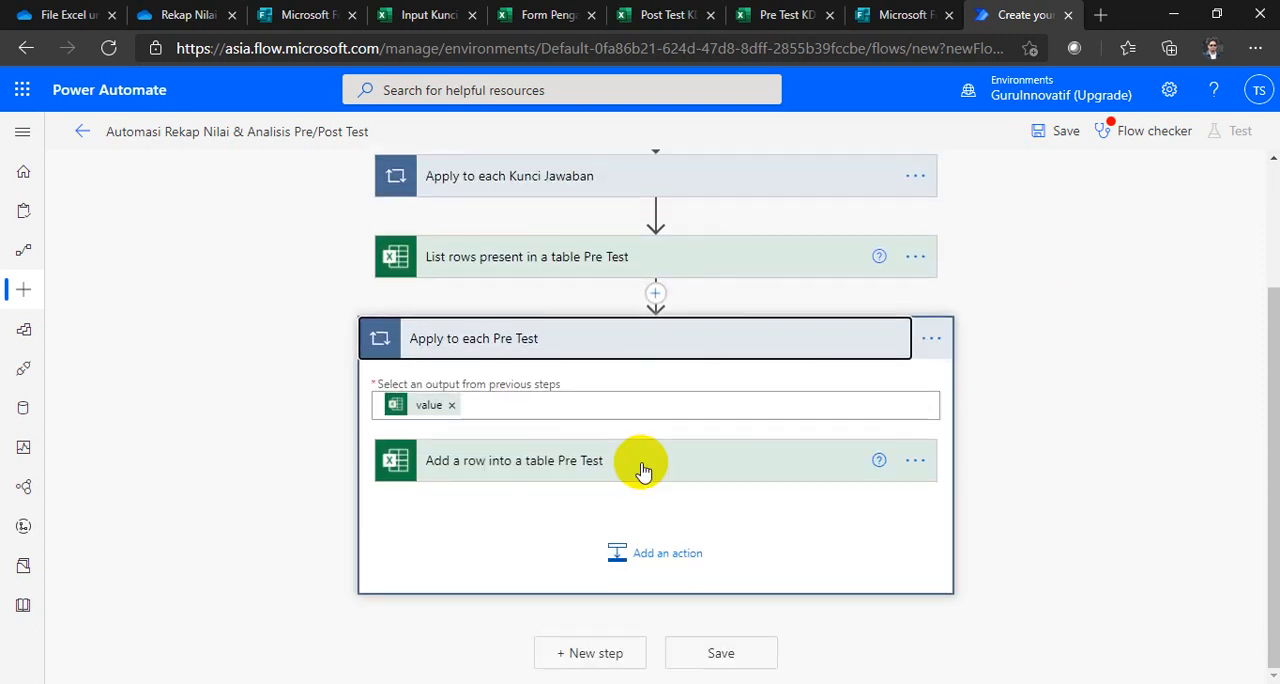
pyautogui.click(640, 467)
pyautogui.scroll(-3, 608, 569)
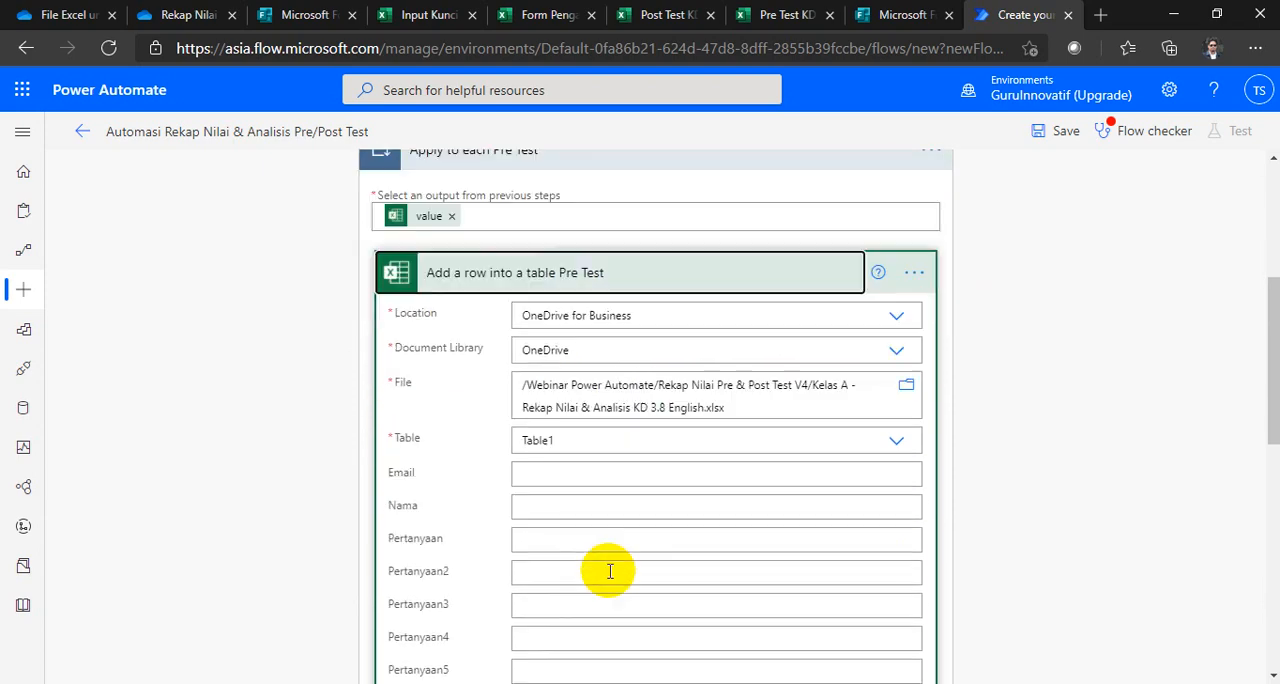
pyautogui.scroll(3, 594, 575)
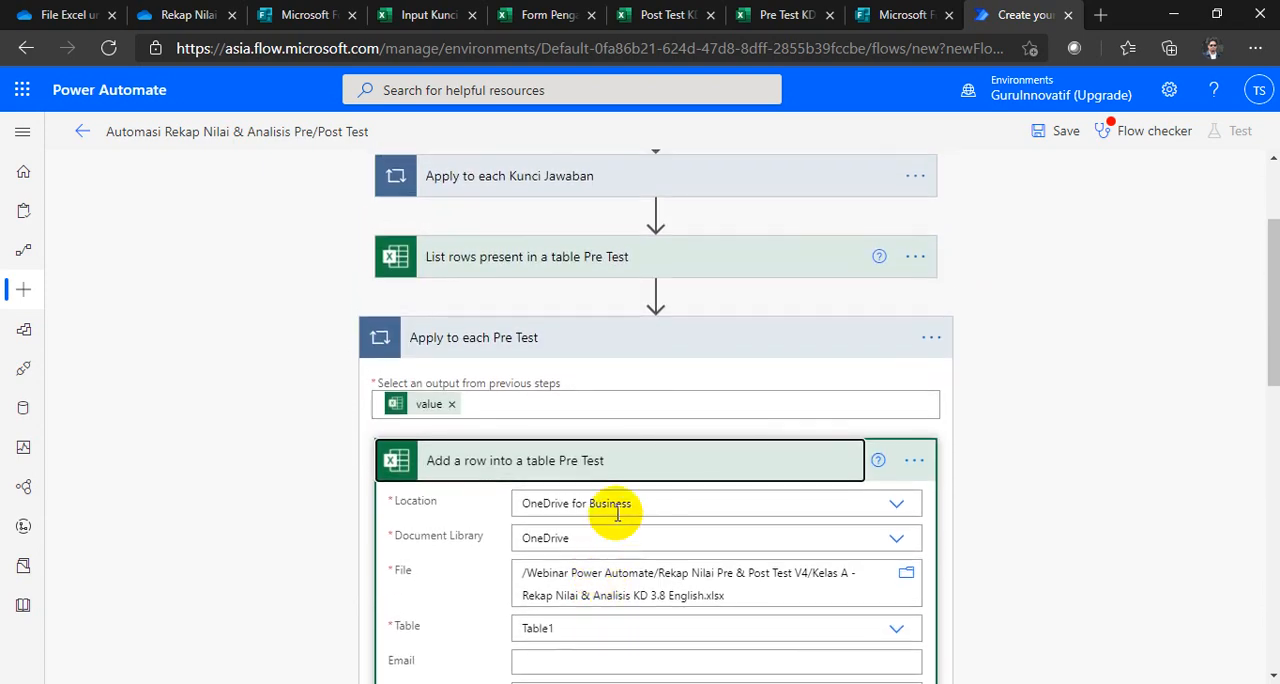
pyautogui.click(626, 337)
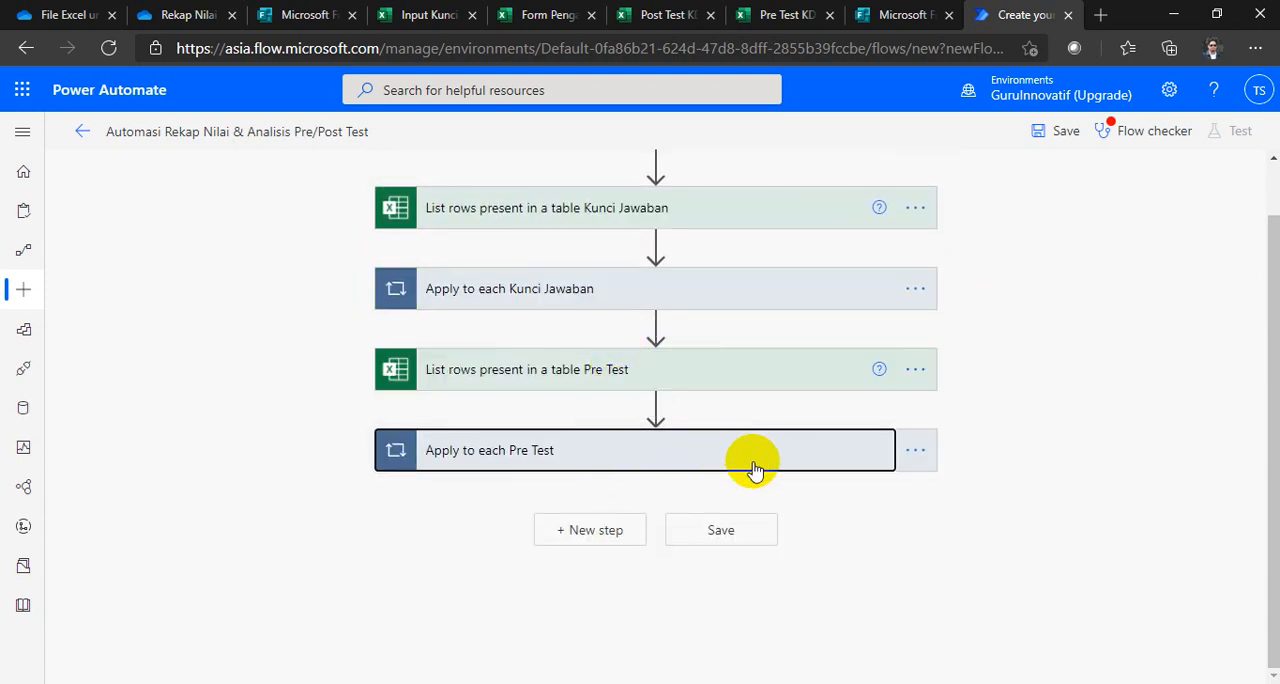
pyautogui.click(1113, 137)
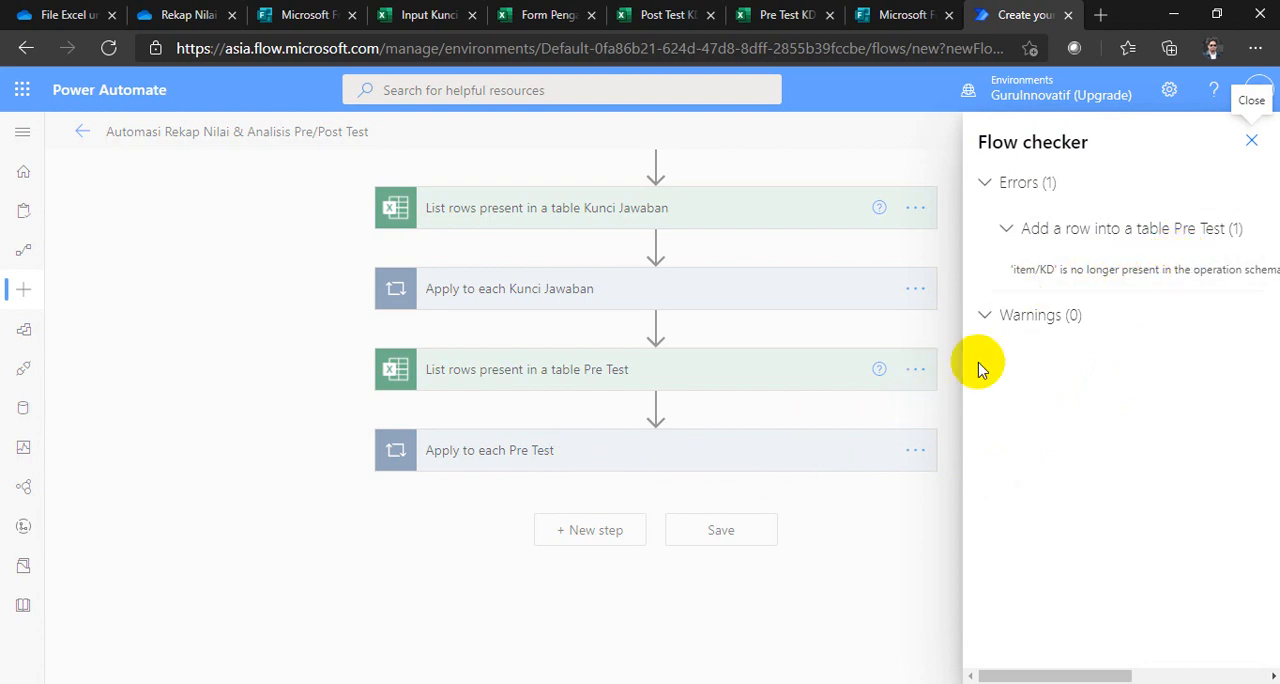
pyautogui.click(1251, 140)
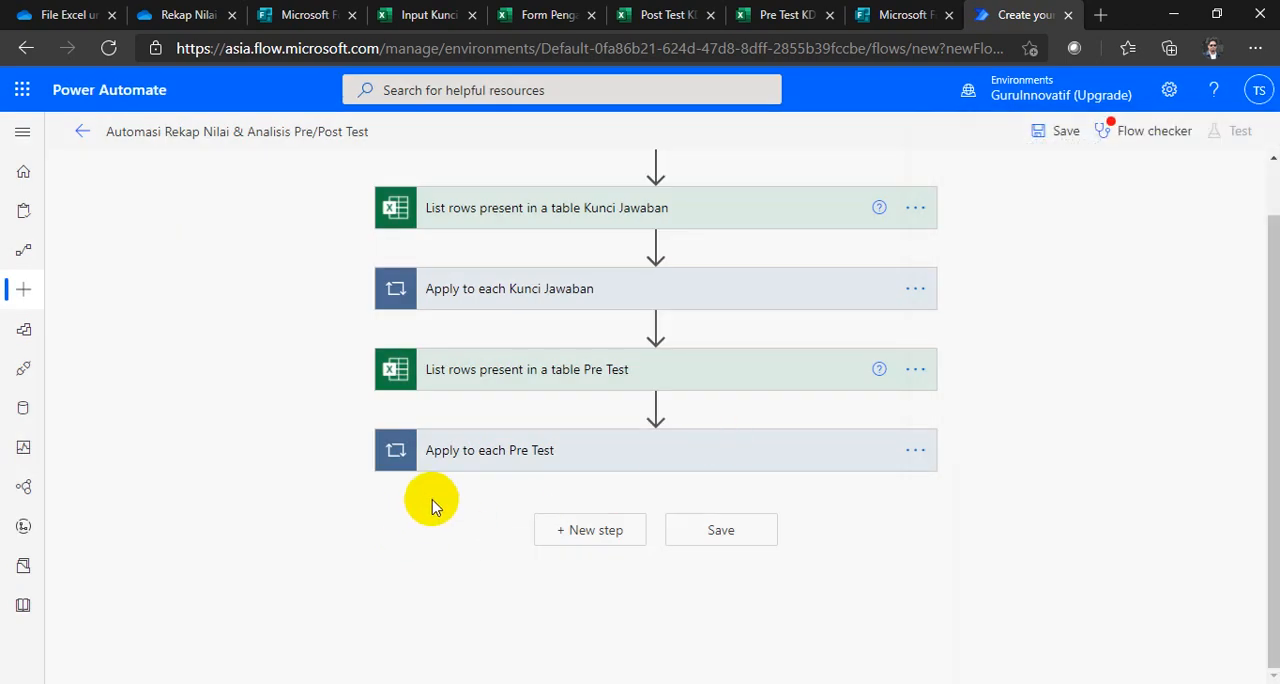
# Step: Remove the KD dynamic value from the item/KD field of the Pre Test add-row action and save the flow
pyautogui.click(521, 462)
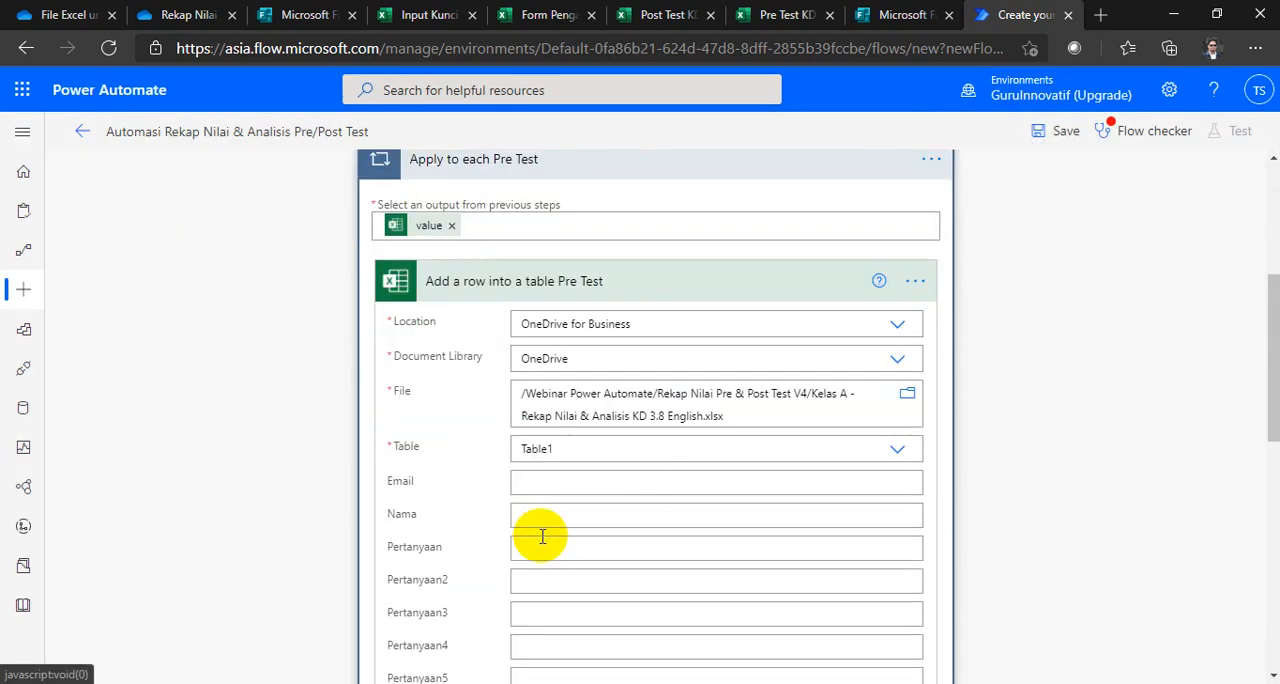
pyautogui.scroll(-7, 542, 537)
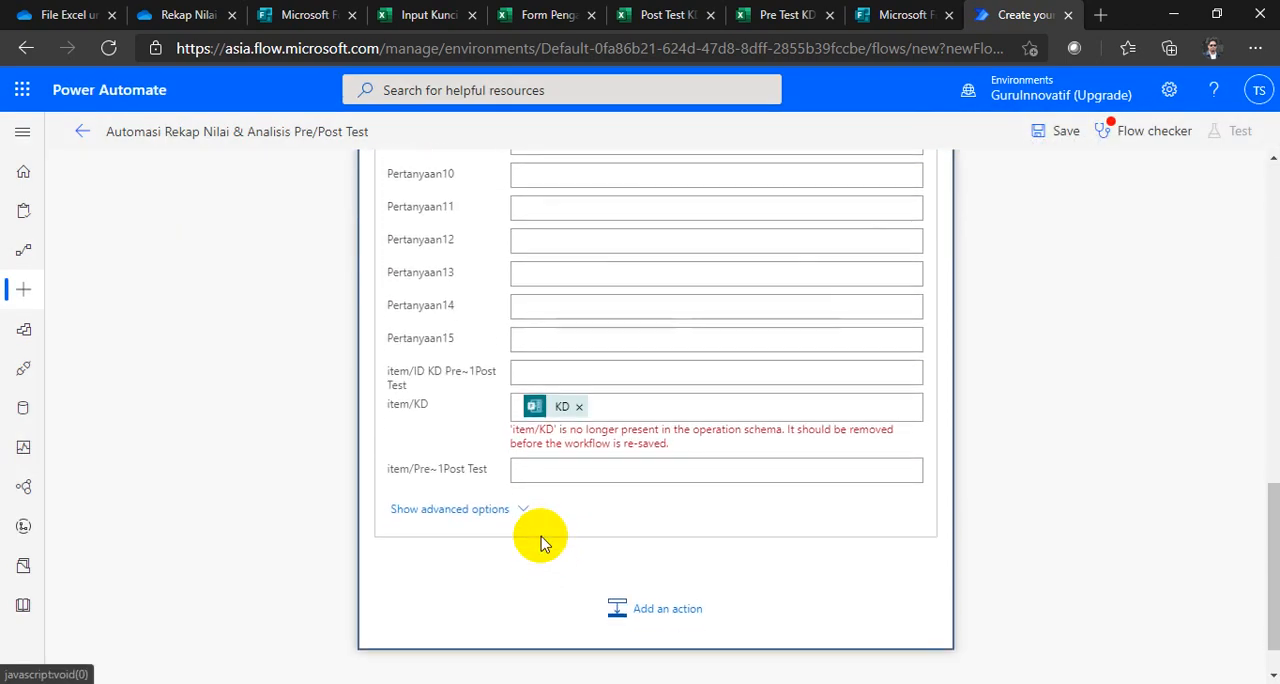
pyautogui.click(579, 408)
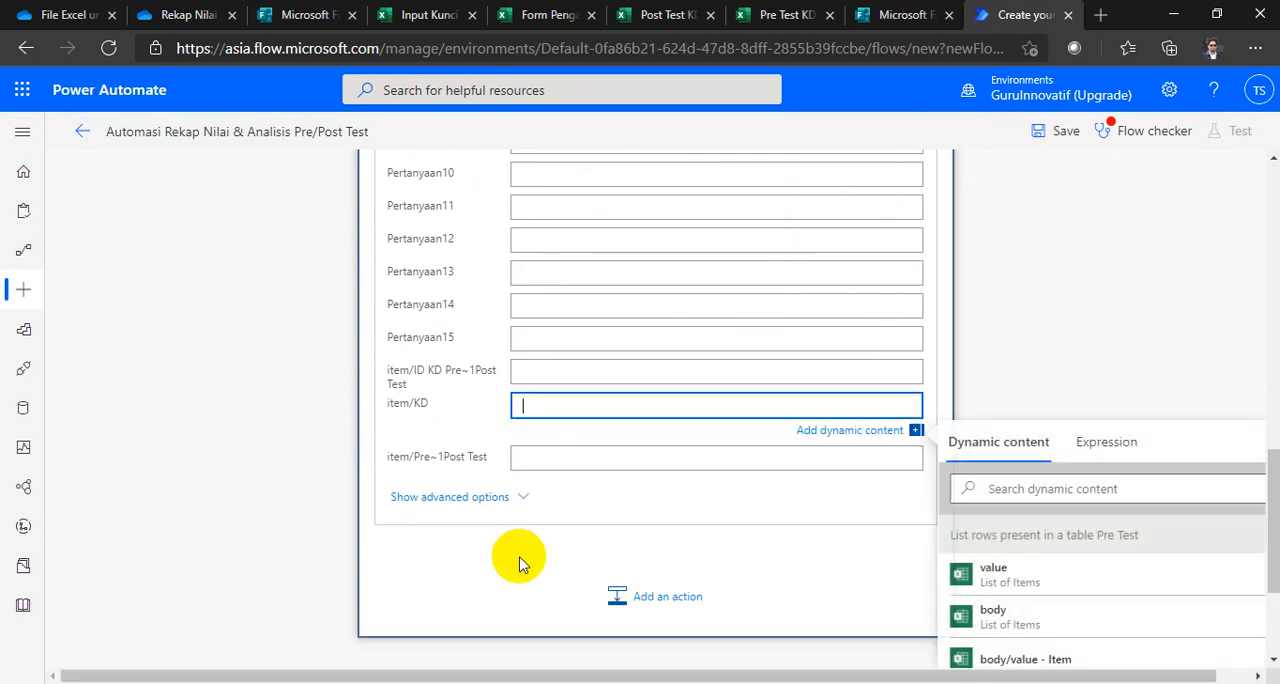
pyautogui.click(514, 481)
pyautogui.scroll(9, 514, 481)
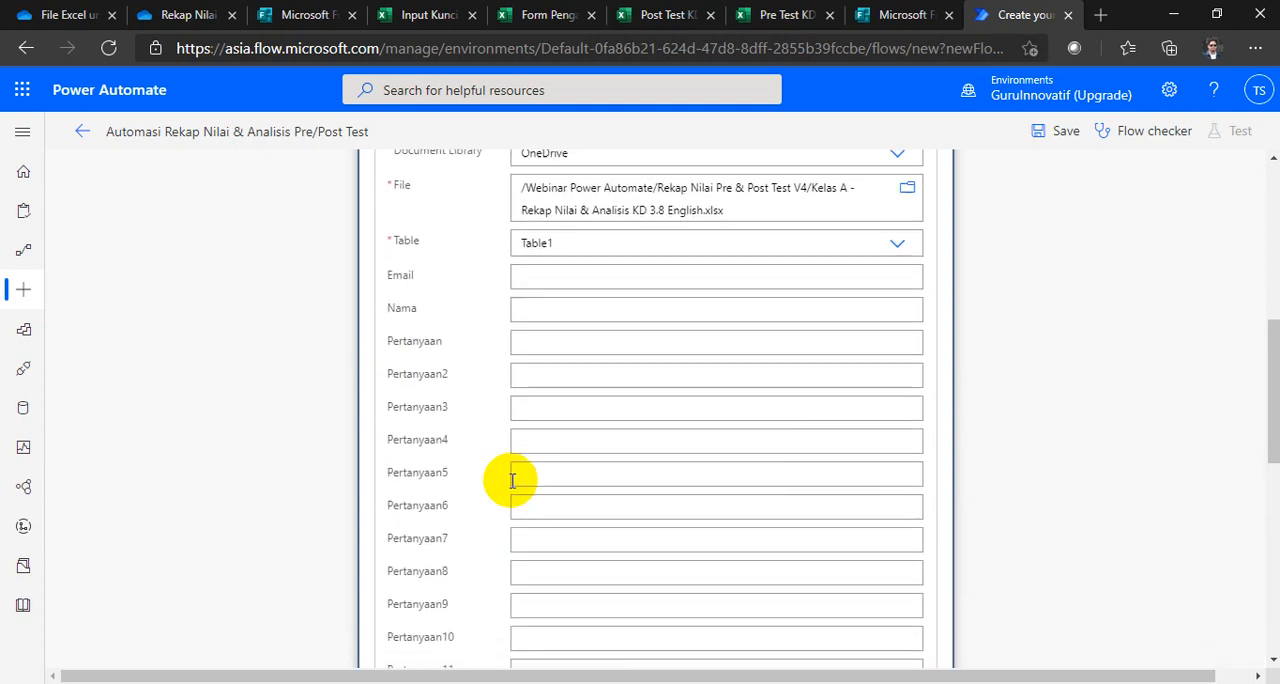
pyautogui.click(614, 422)
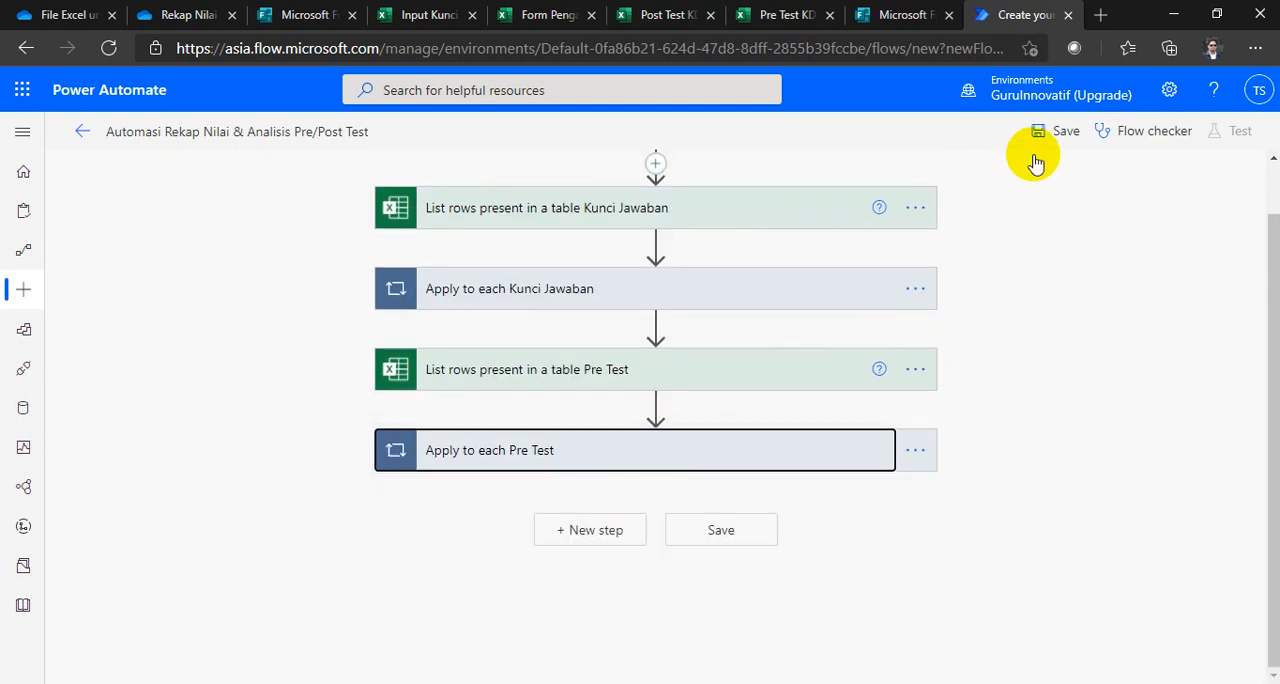
pyautogui.click(1055, 138)
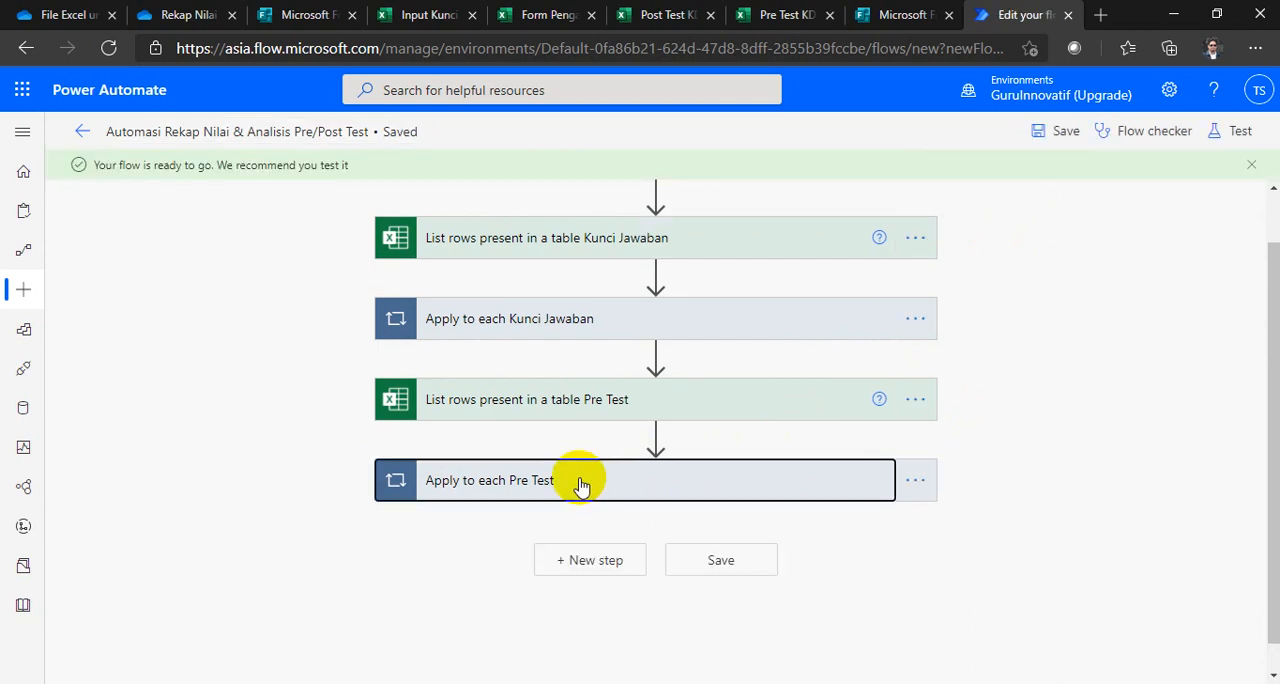
# Step: Review the leftover item fields in the Pre Test add-row action, collapse the loop, and reload the flow page
pyautogui.click(581, 487)
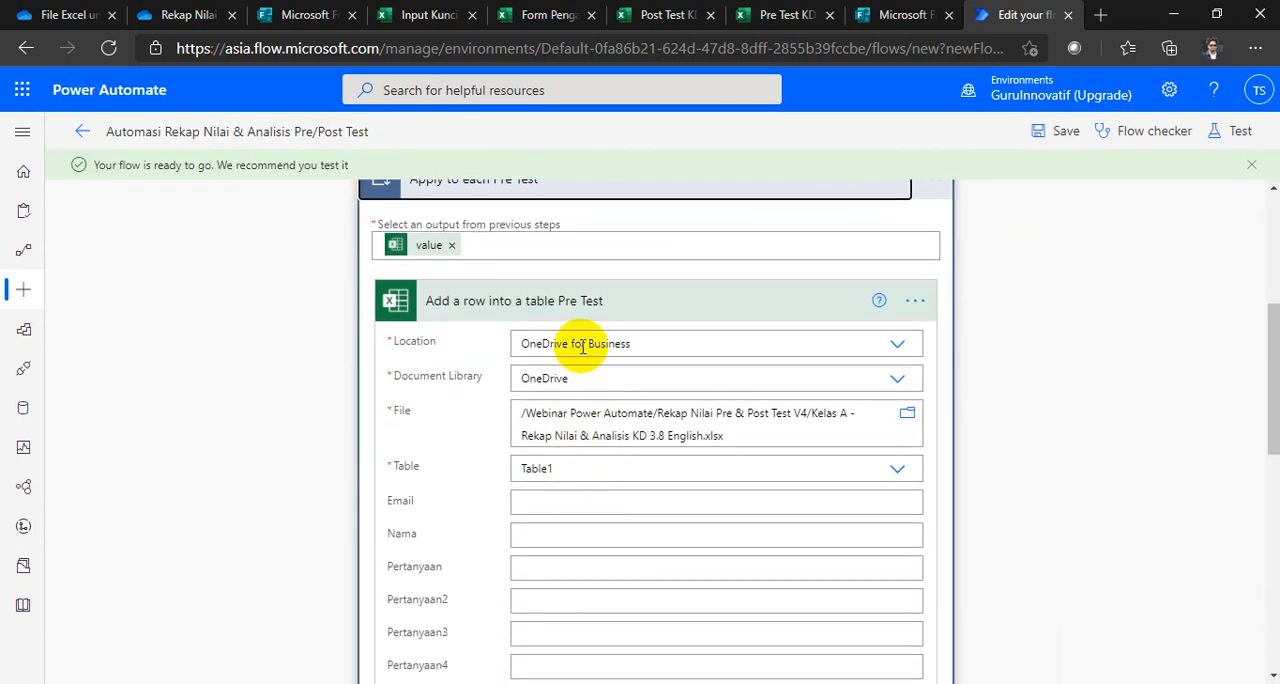
pyautogui.scroll(-5, 580, 455)
pyautogui.scroll(-2, 478, 496)
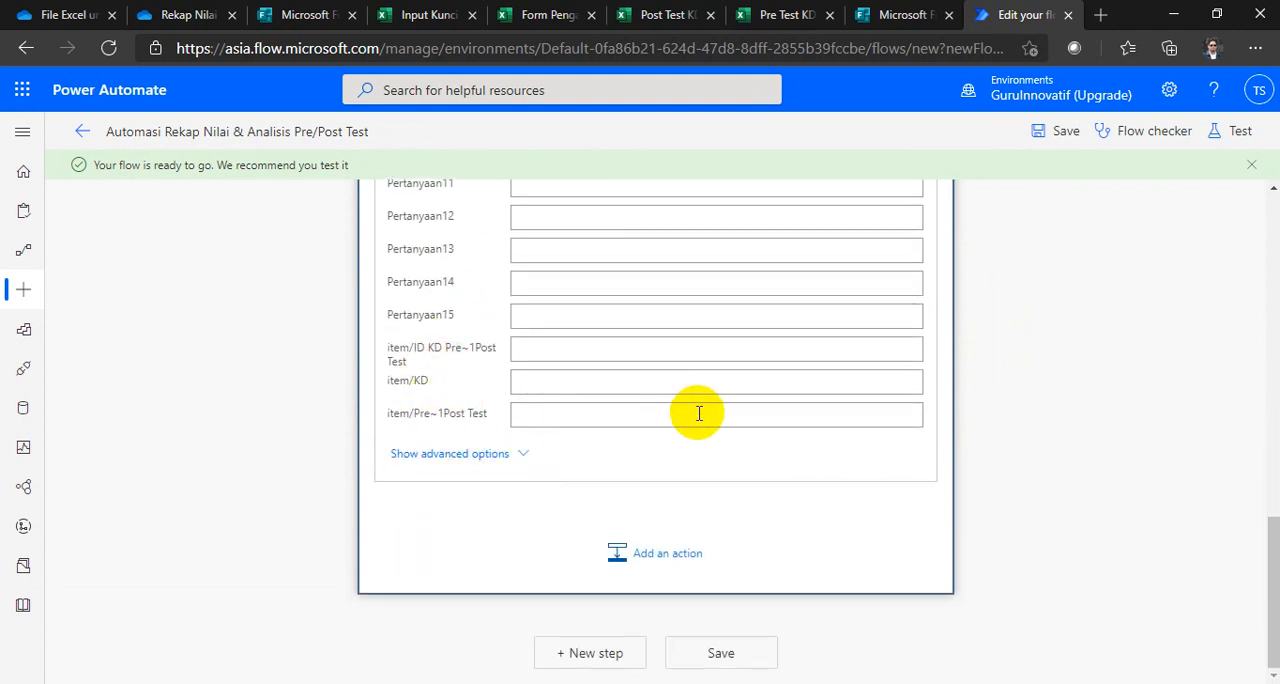
pyautogui.scroll(4, 803, 437)
pyautogui.scroll(6, 803, 440)
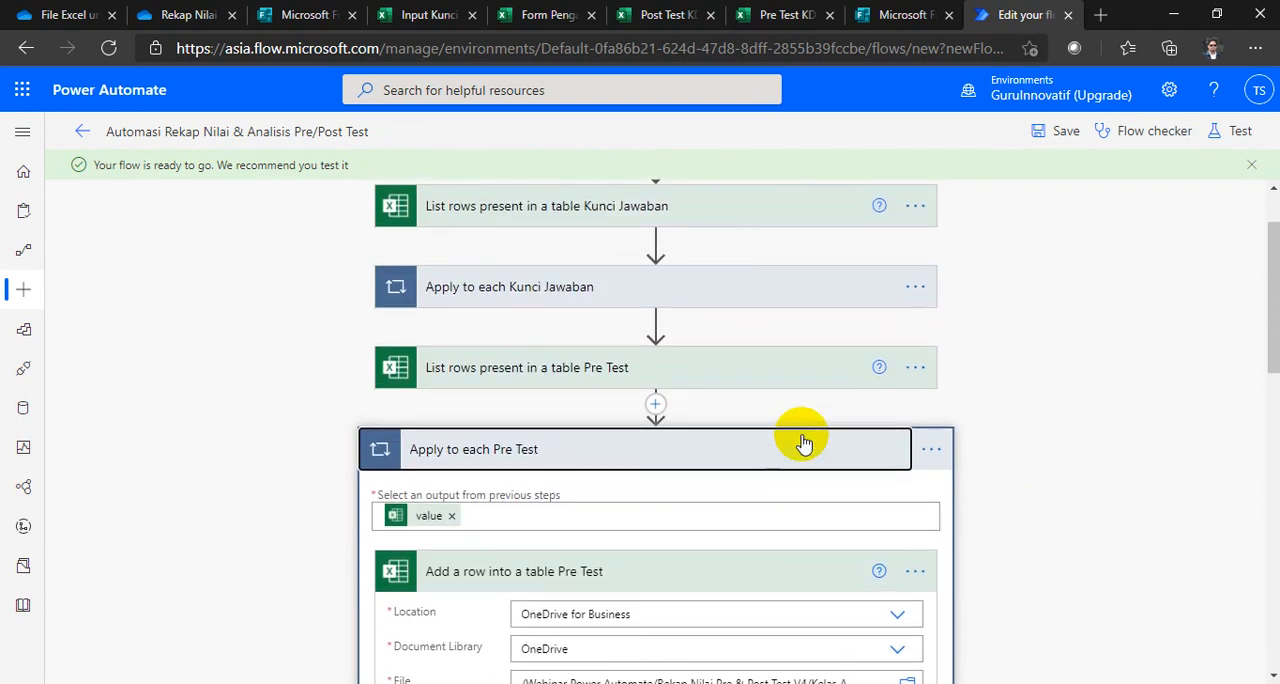
pyautogui.click(745, 445)
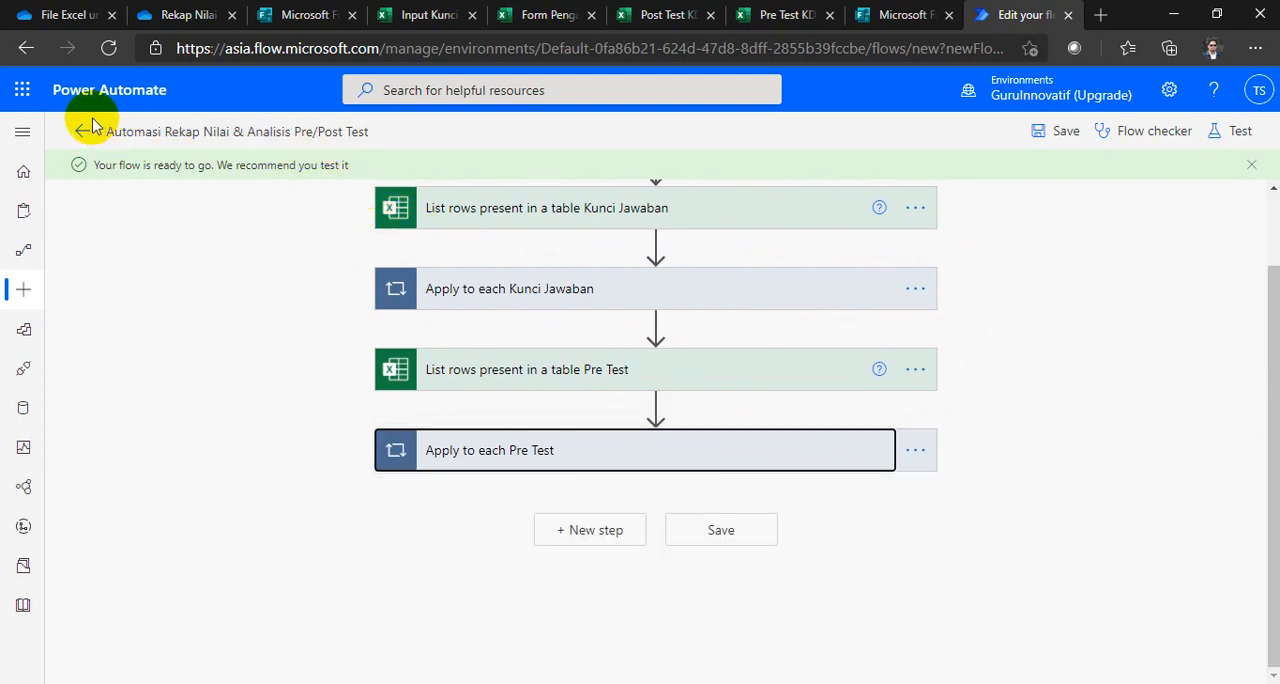
pyautogui.click(112, 49)
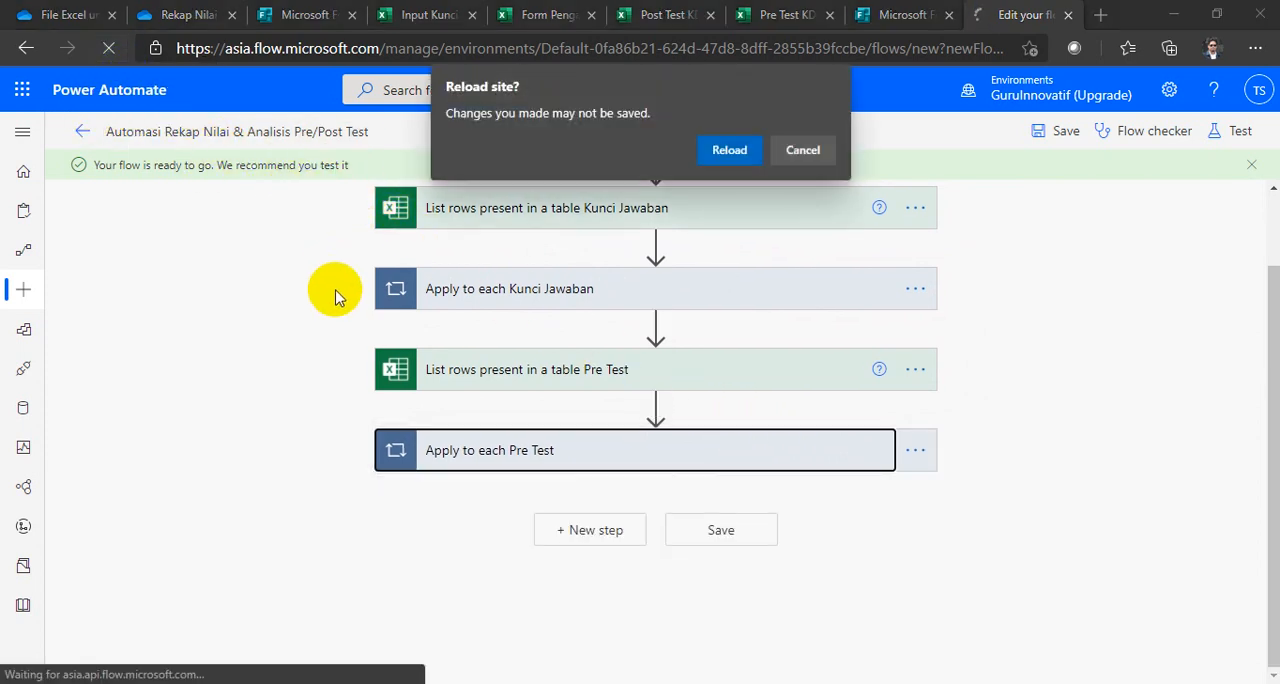
pyautogui.click(713, 156)
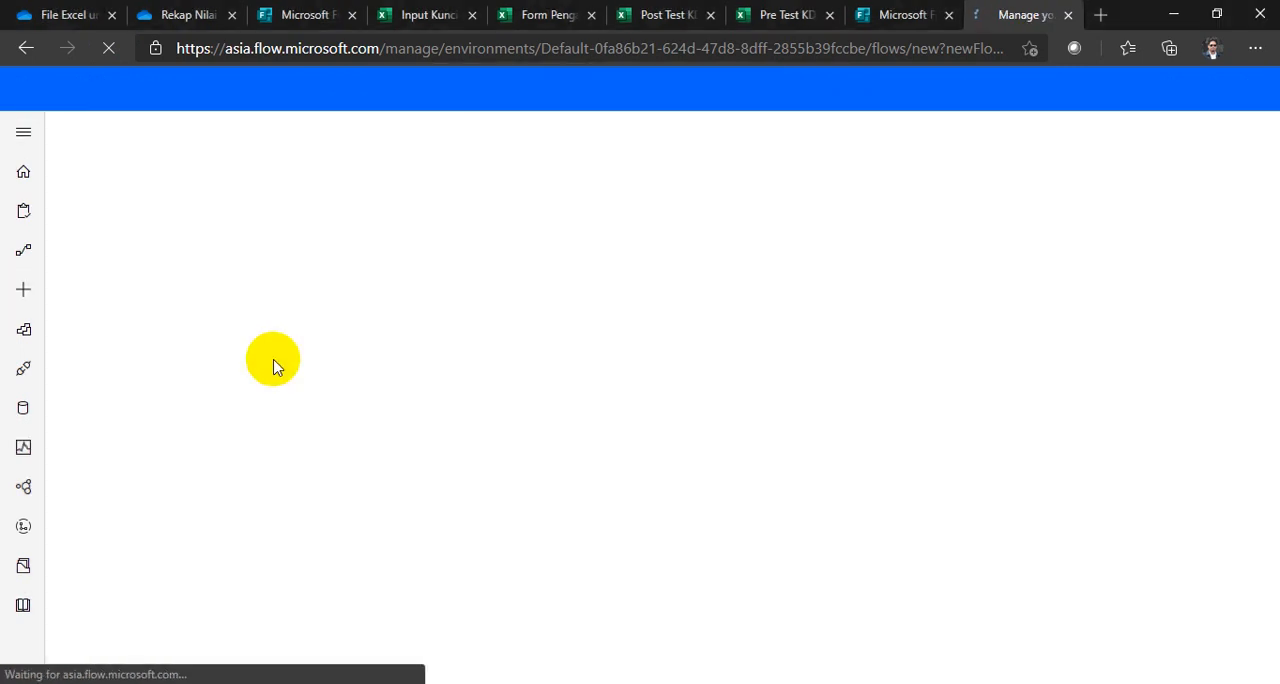
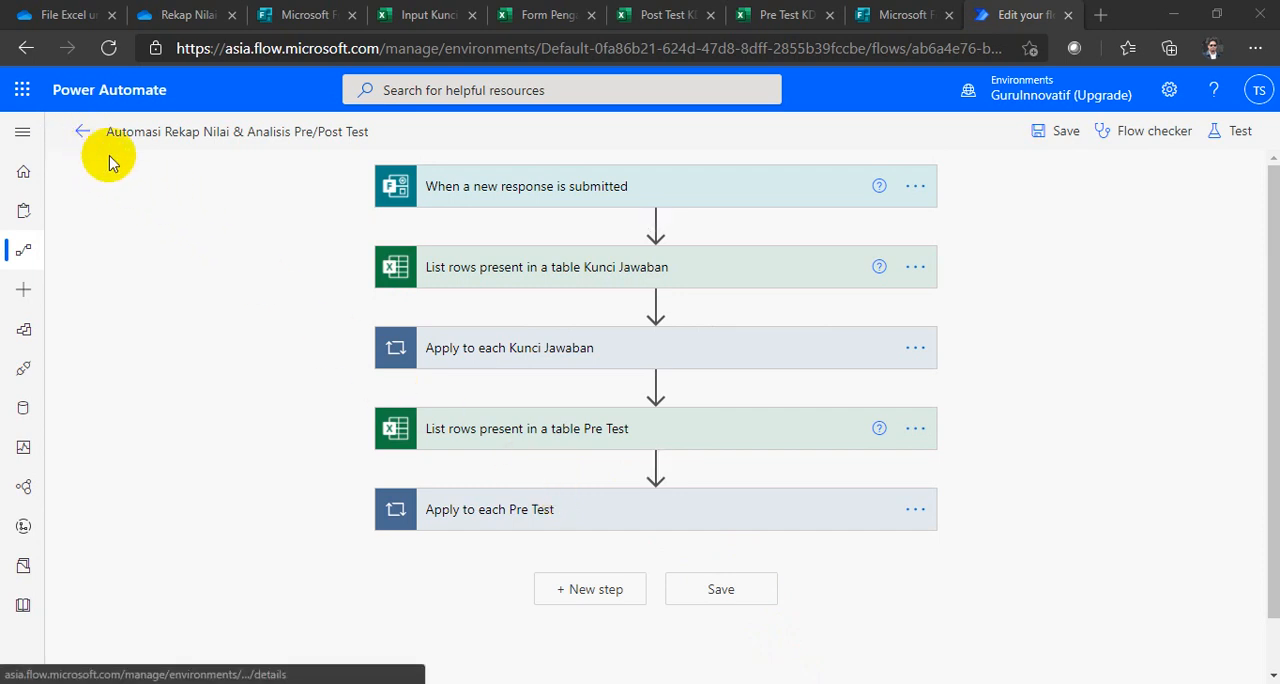
# Step: Inspect the emptied fields of the Pre Test add-row action inside the Apply to each Pre Test loop, and collapse the loop
pyautogui.click(574, 518)
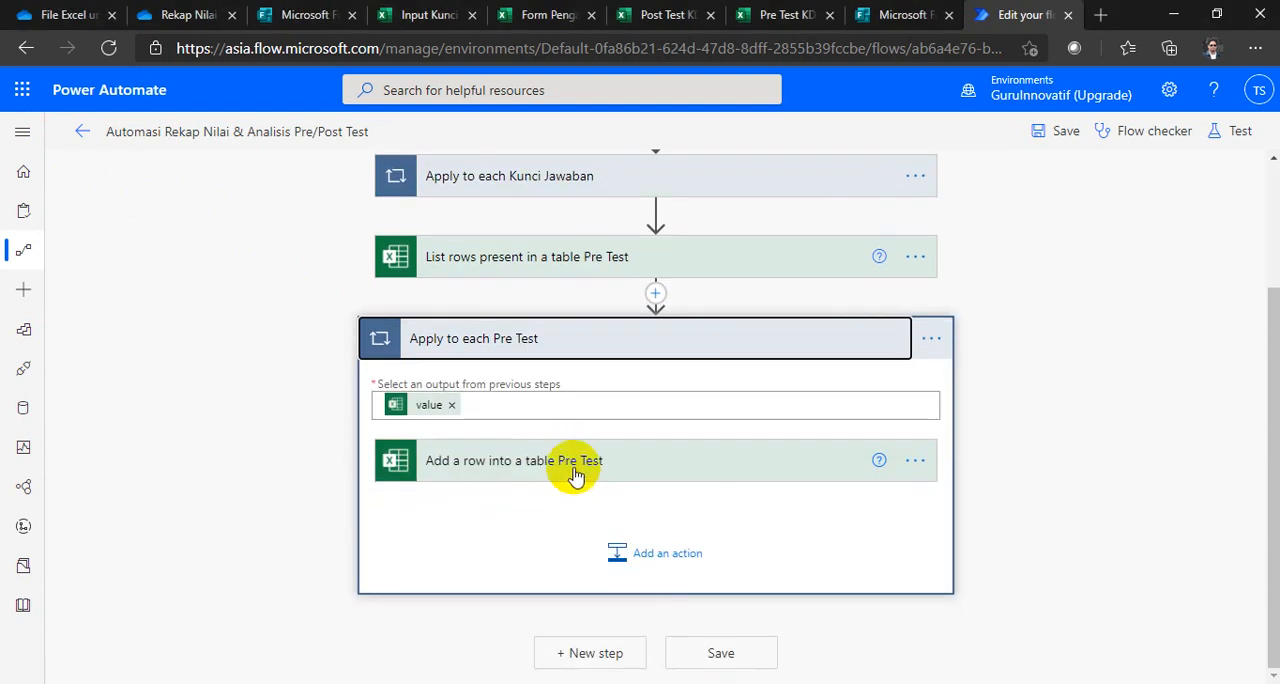
pyautogui.click(573, 462)
pyautogui.scroll(-6, 651, 463)
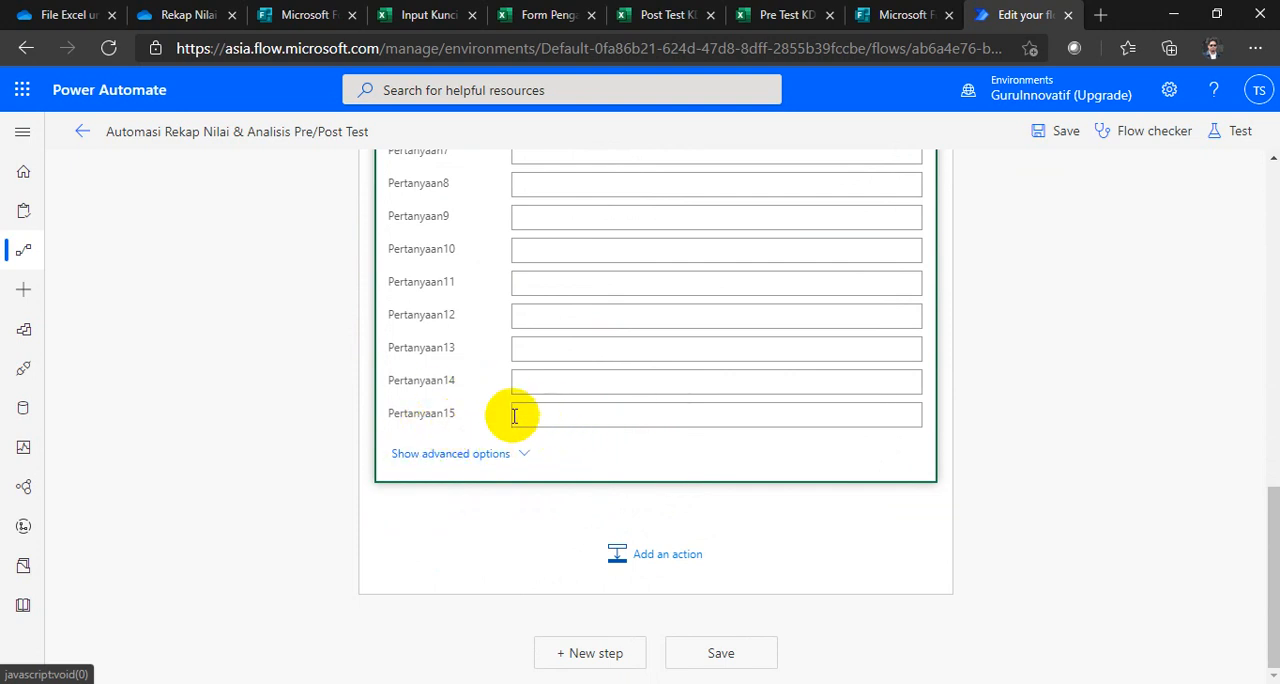
pyautogui.scroll(5, 477, 449)
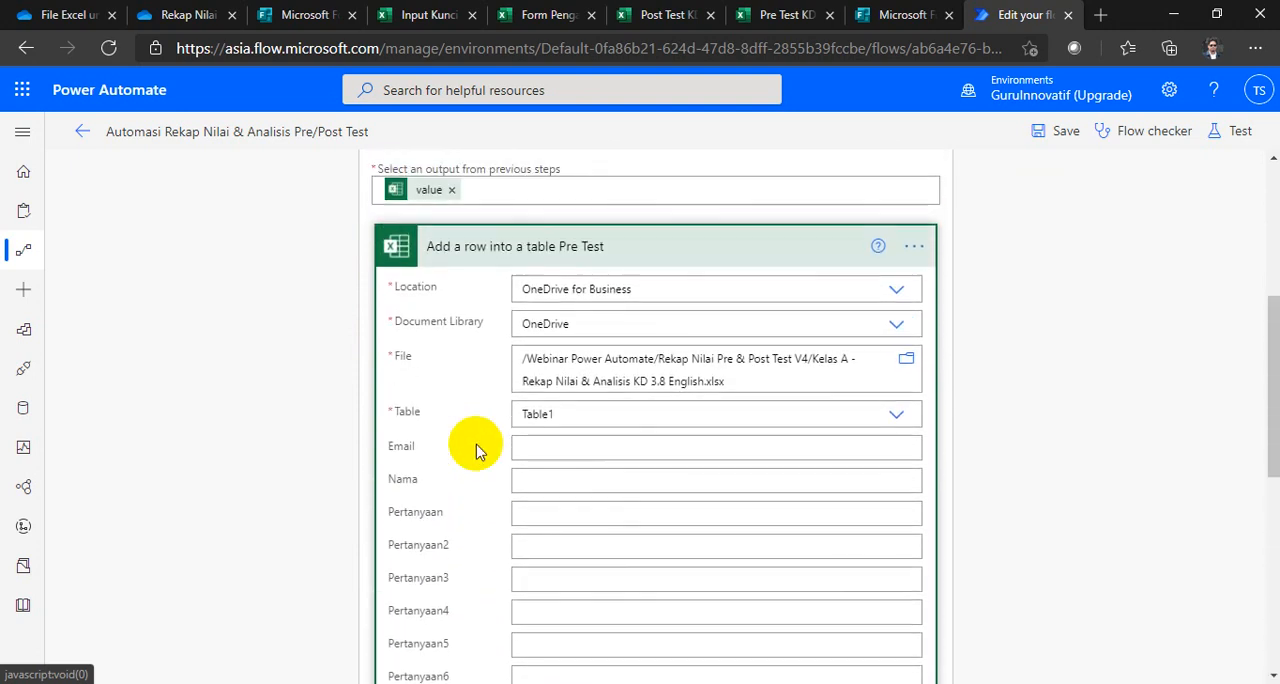
pyautogui.scroll(2, 477, 449)
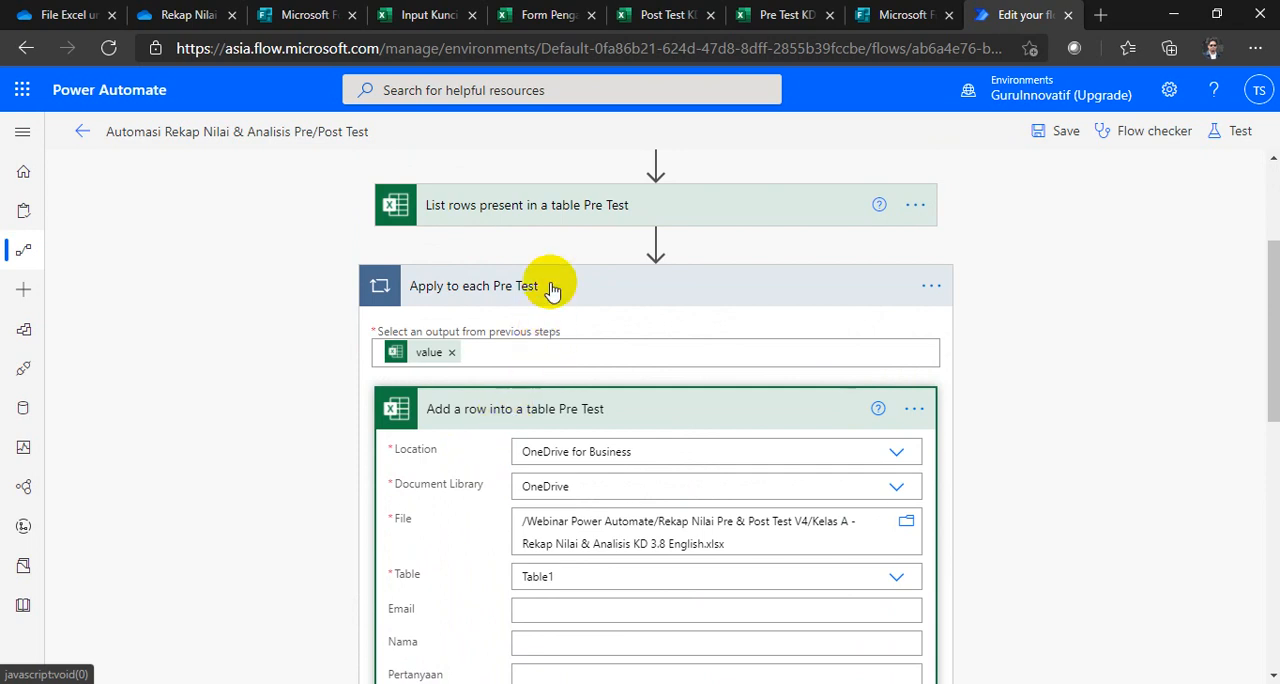
pyautogui.scroll(-5, 572, 524)
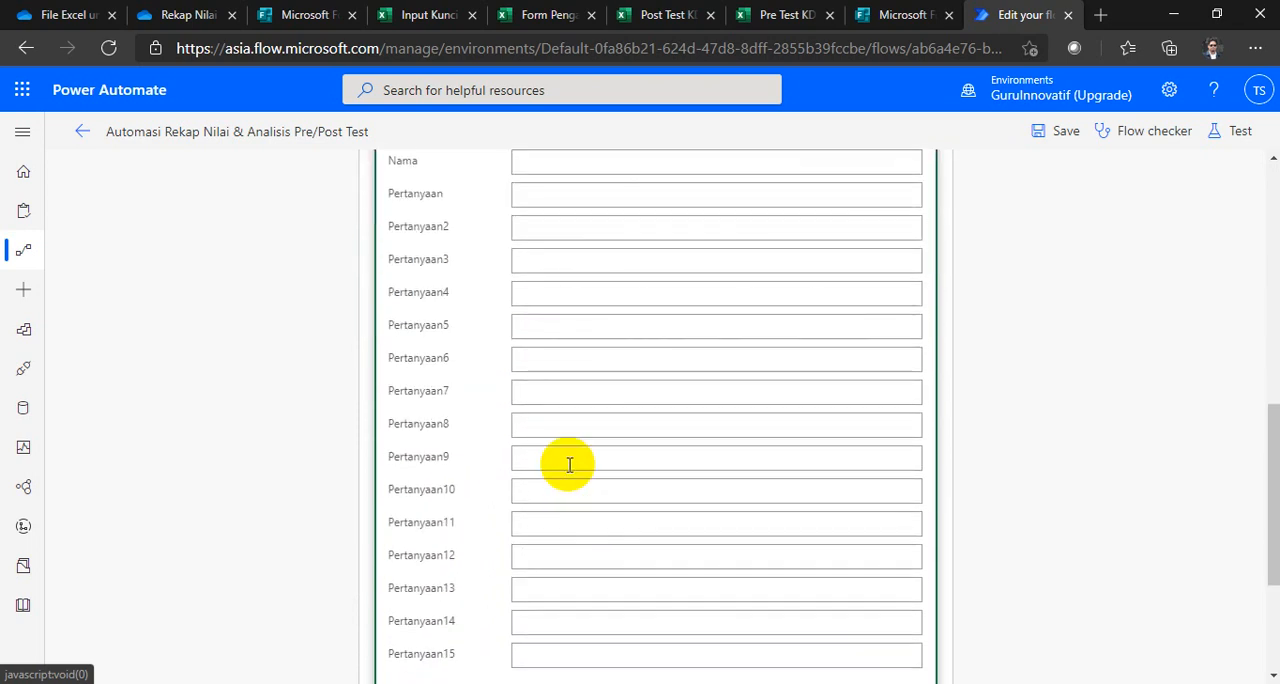
pyautogui.scroll(5, 571, 463)
pyautogui.click(540, 287)
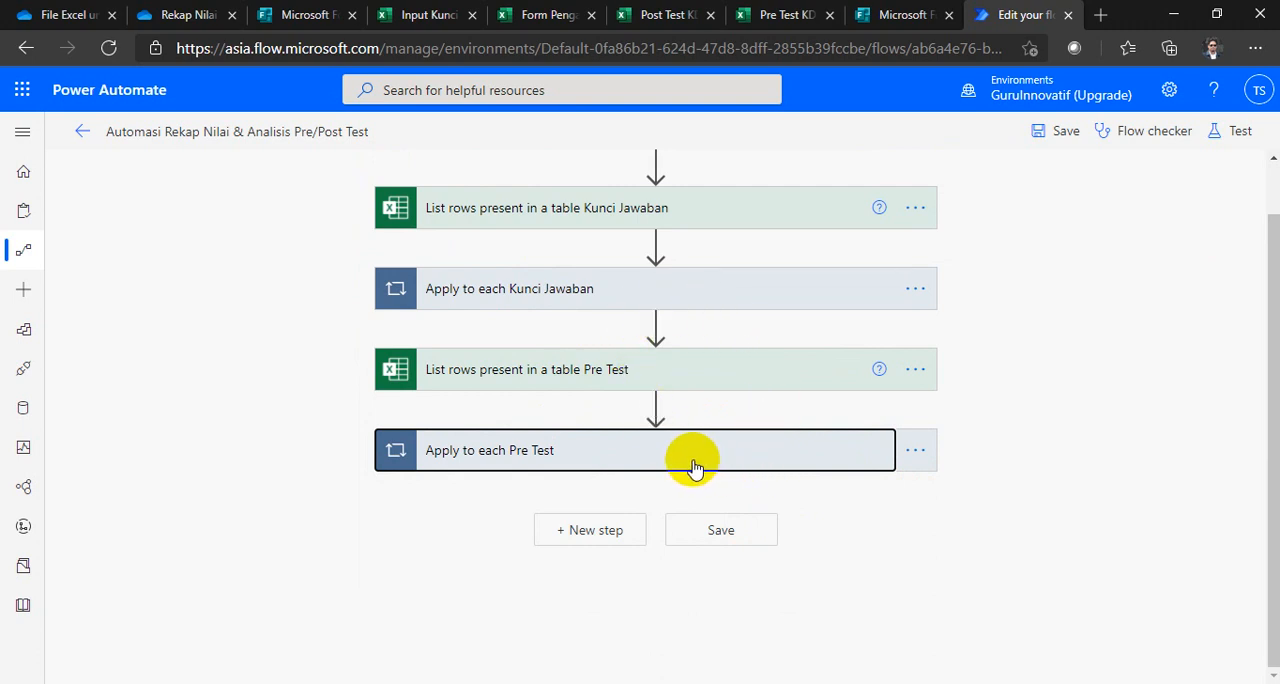
# Step: Copy the List rows present in a table Pre Test action and the Apply to each Pre Test loop to the flow clipboard
pyautogui.click(920, 372)
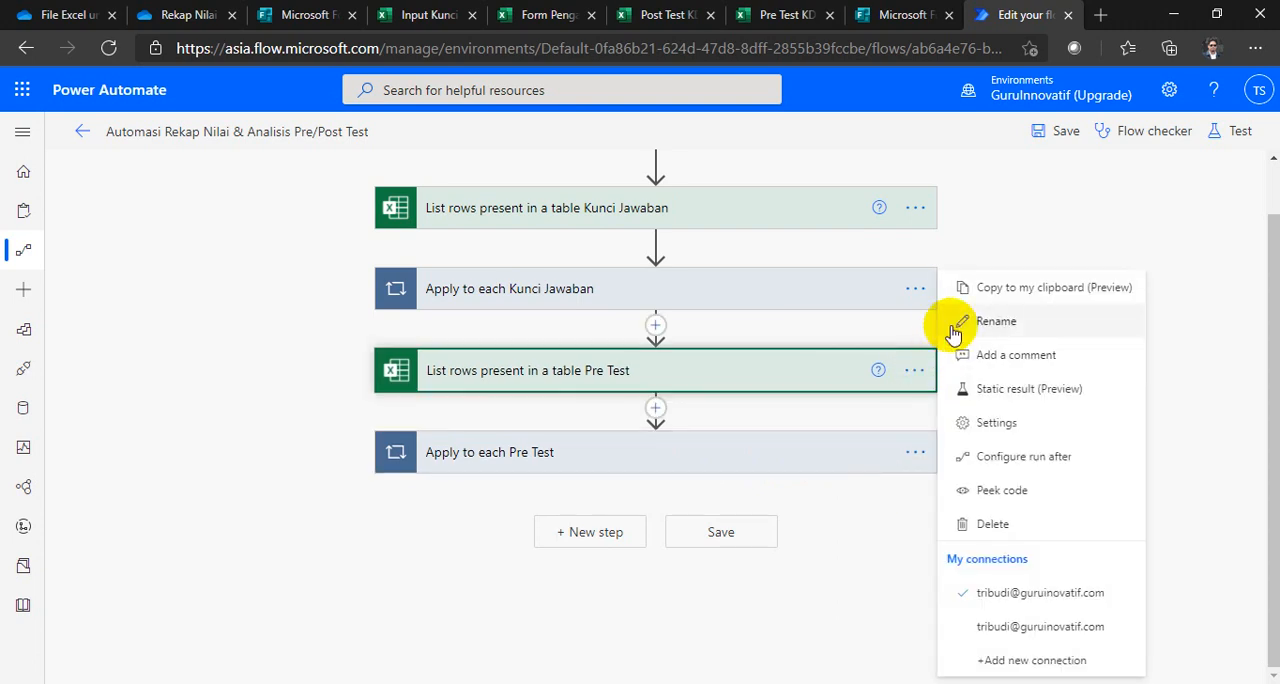
pyautogui.click(980, 290)
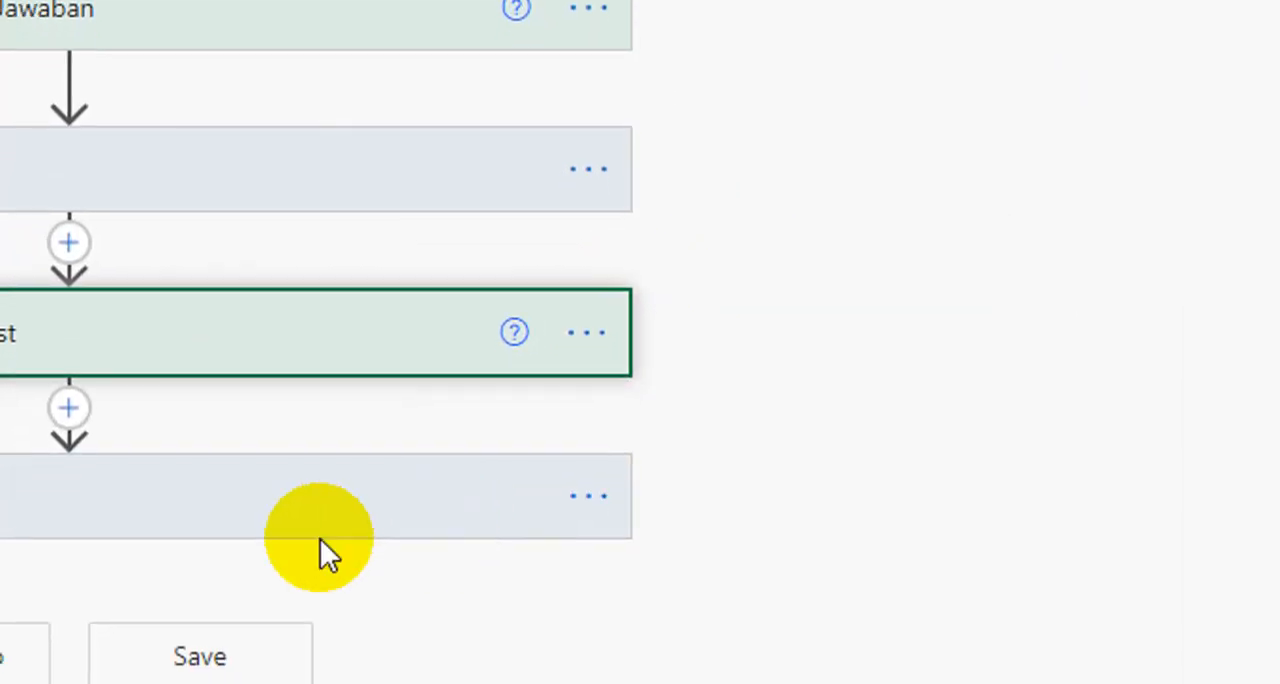
pyautogui.click(936, 470)
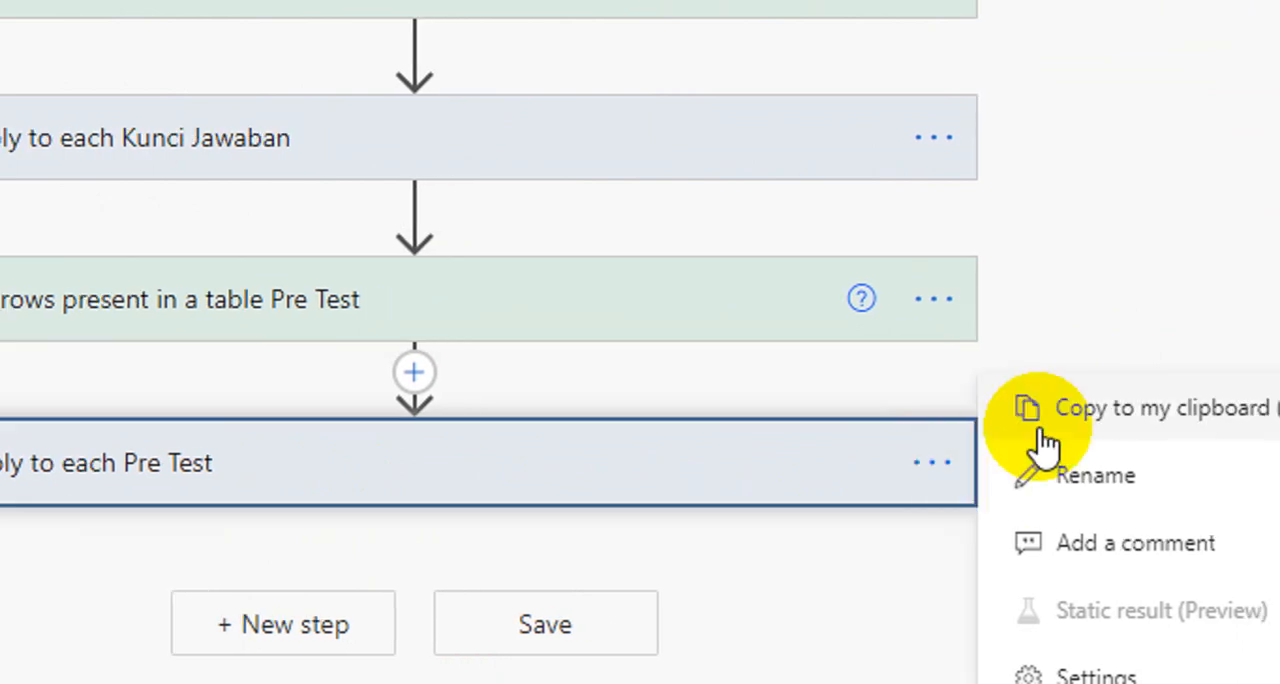
pyautogui.click(1045, 420)
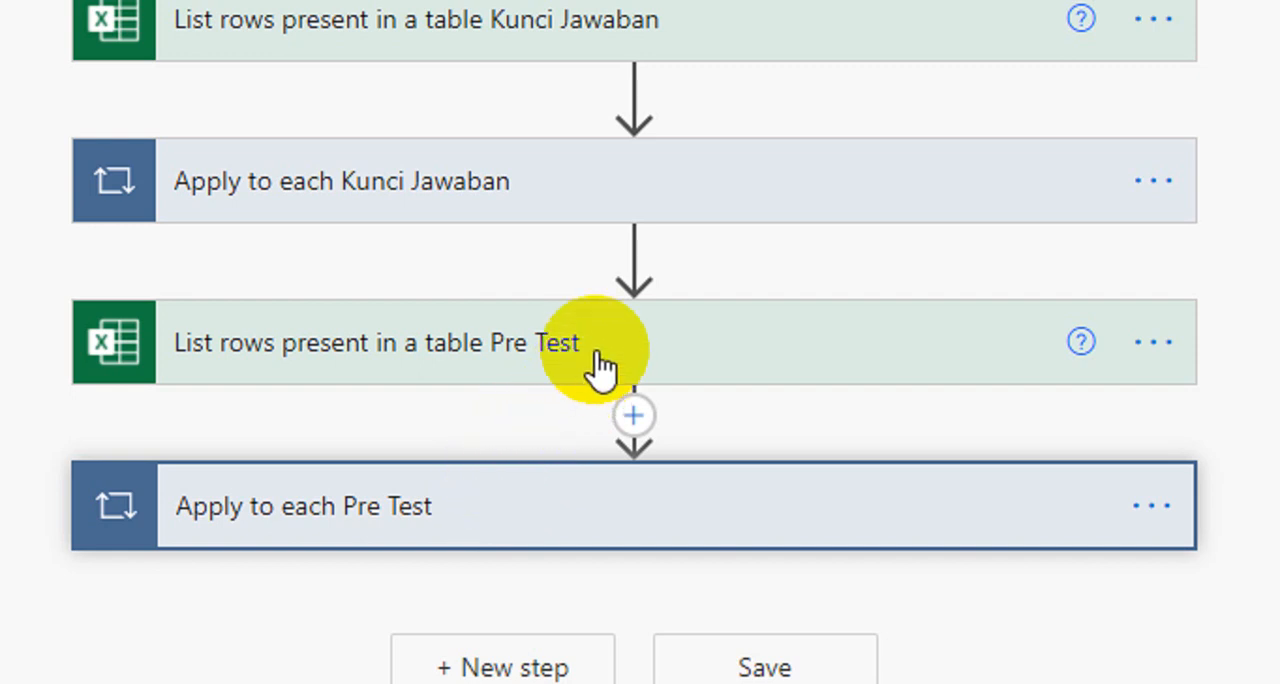
# Step: Add a parallel branch between Apply to each Kunci Jawaban and List rows present in a table Pre Test
pyautogui.moveTo(625, 270)
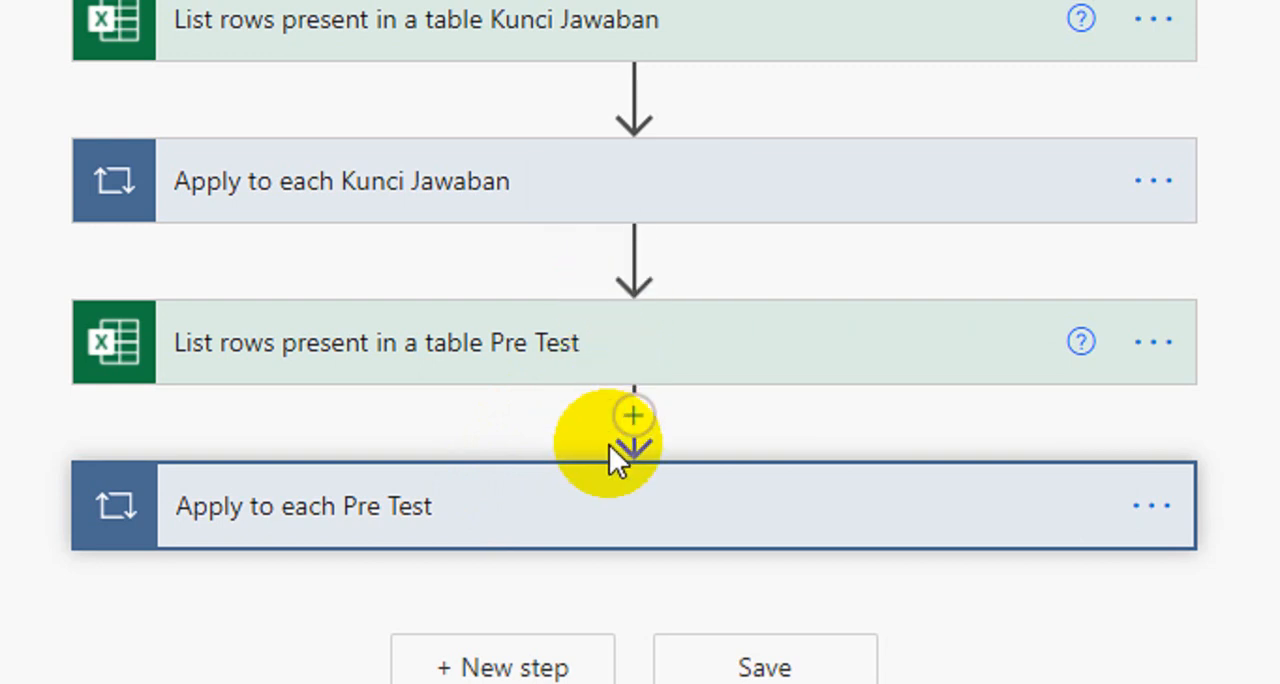
pyautogui.scroll(-3, 629, 595)
pyautogui.scroll(2, 623, 106)
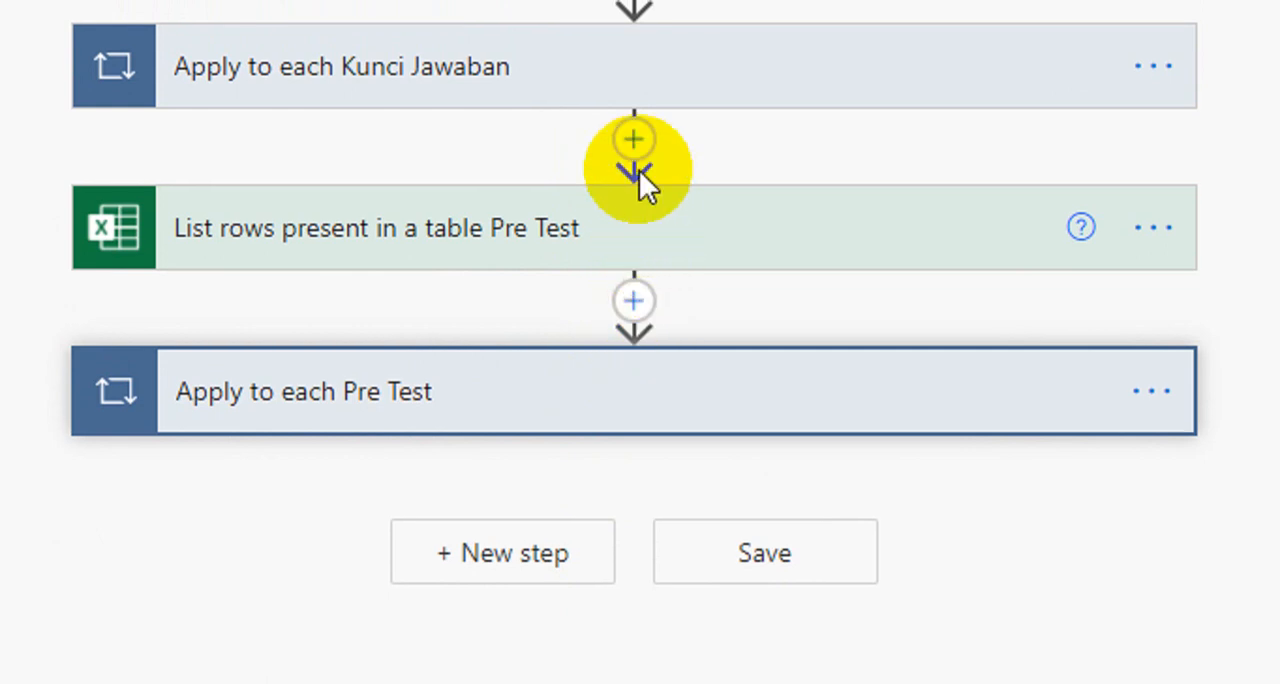
pyautogui.scroll(1, 643, 180)
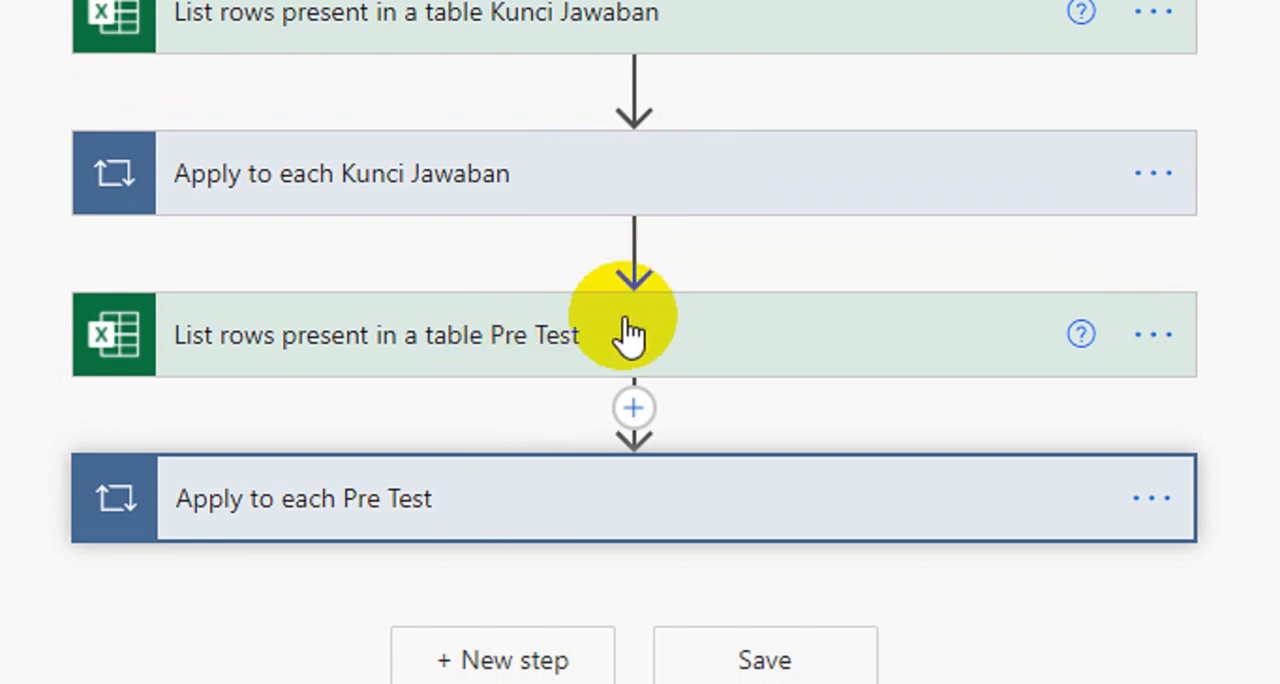
pyautogui.click(633, 247)
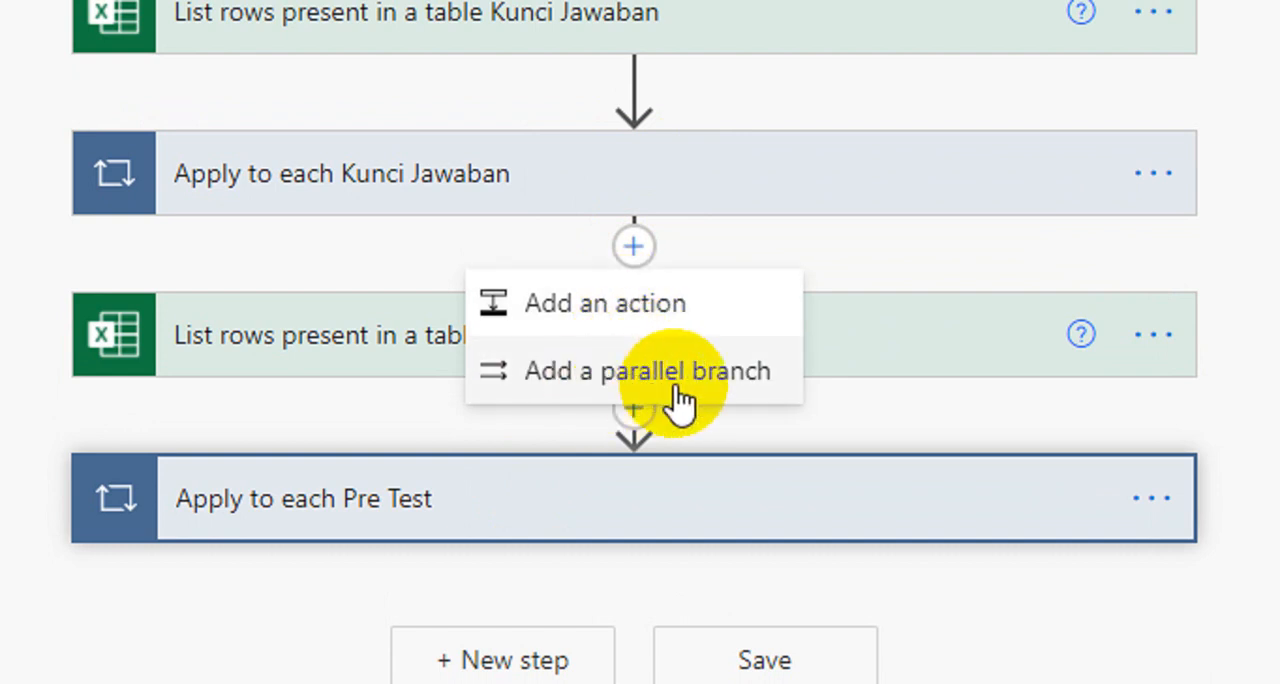
pyautogui.click(727, 390)
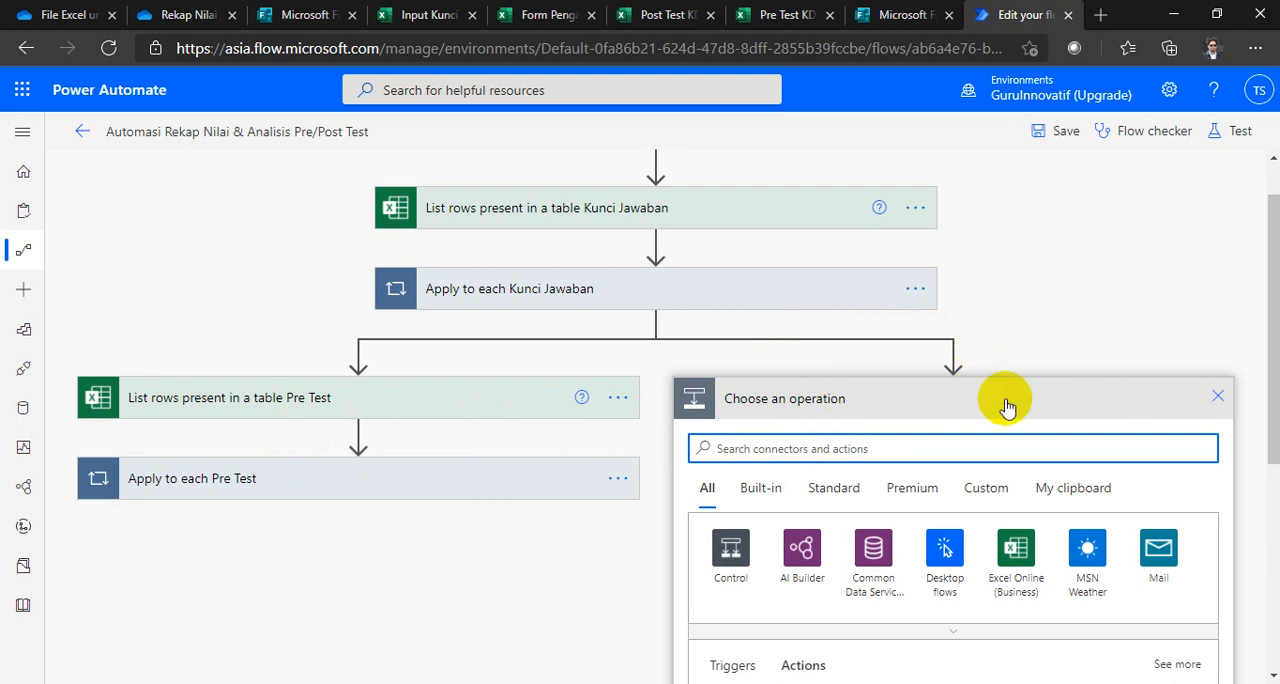
# Step: Insert the copied List rows present in a table Pre Test action into the new parallel branch
pyautogui.click(1034, 447)
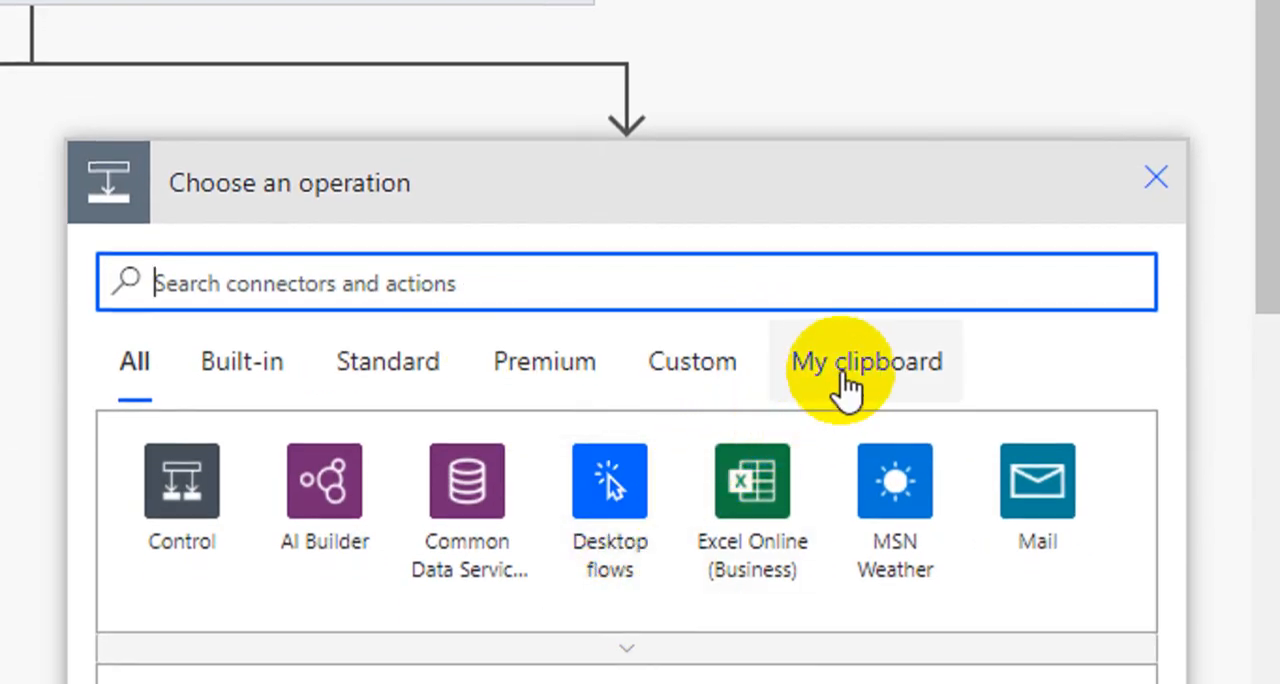
pyautogui.click(846, 382)
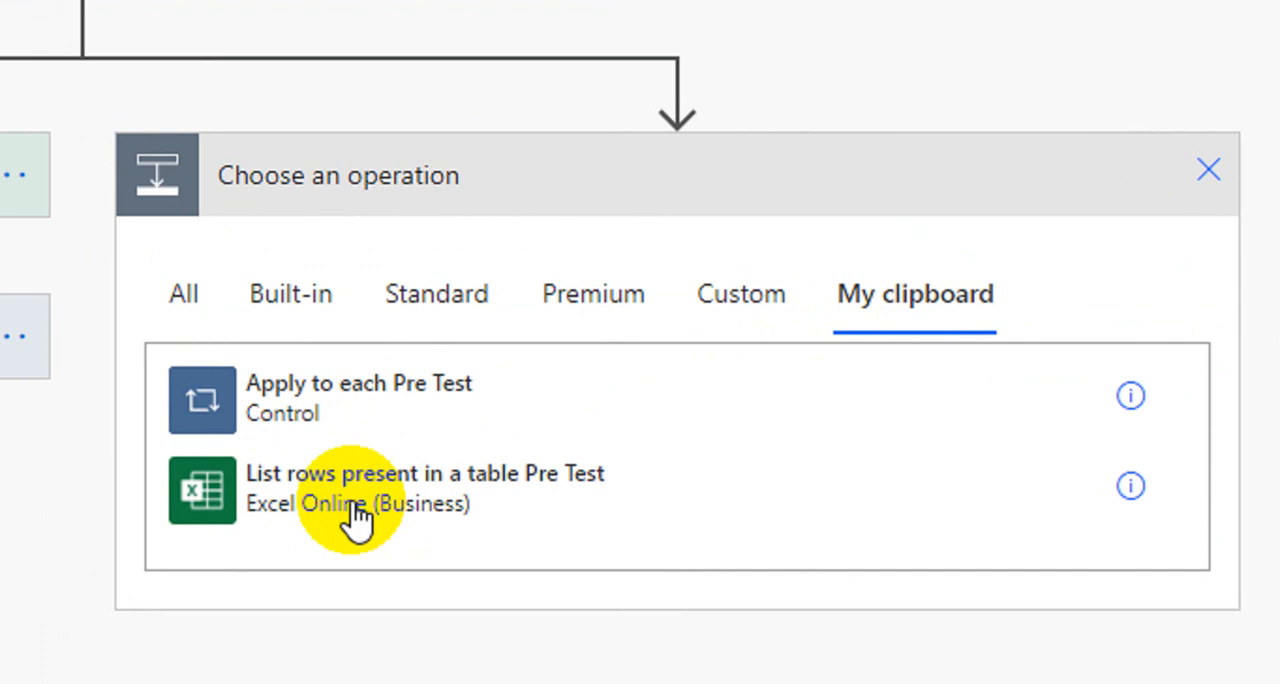
pyautogui.click(438, 495)
# Step: Rename the pasted list-rows action as List rows present in a table Post Test
pyautogui.click(1143, 185)
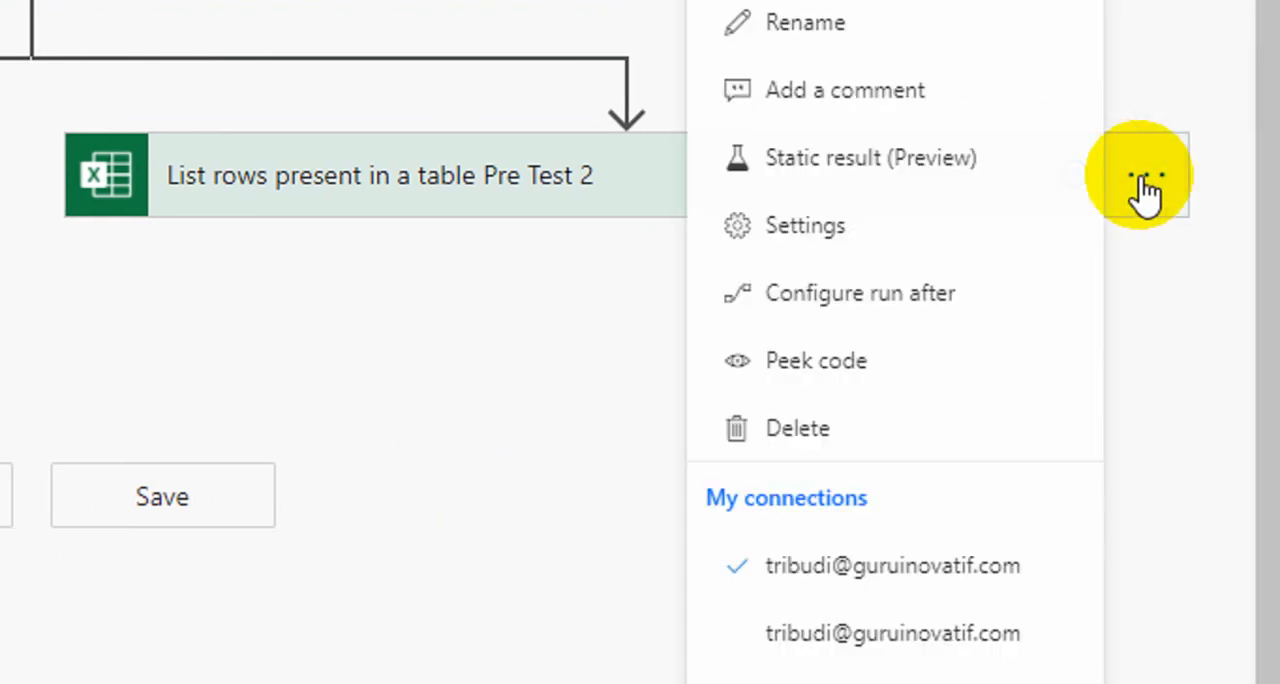
pyautogui.scroll(3, 943, 143)
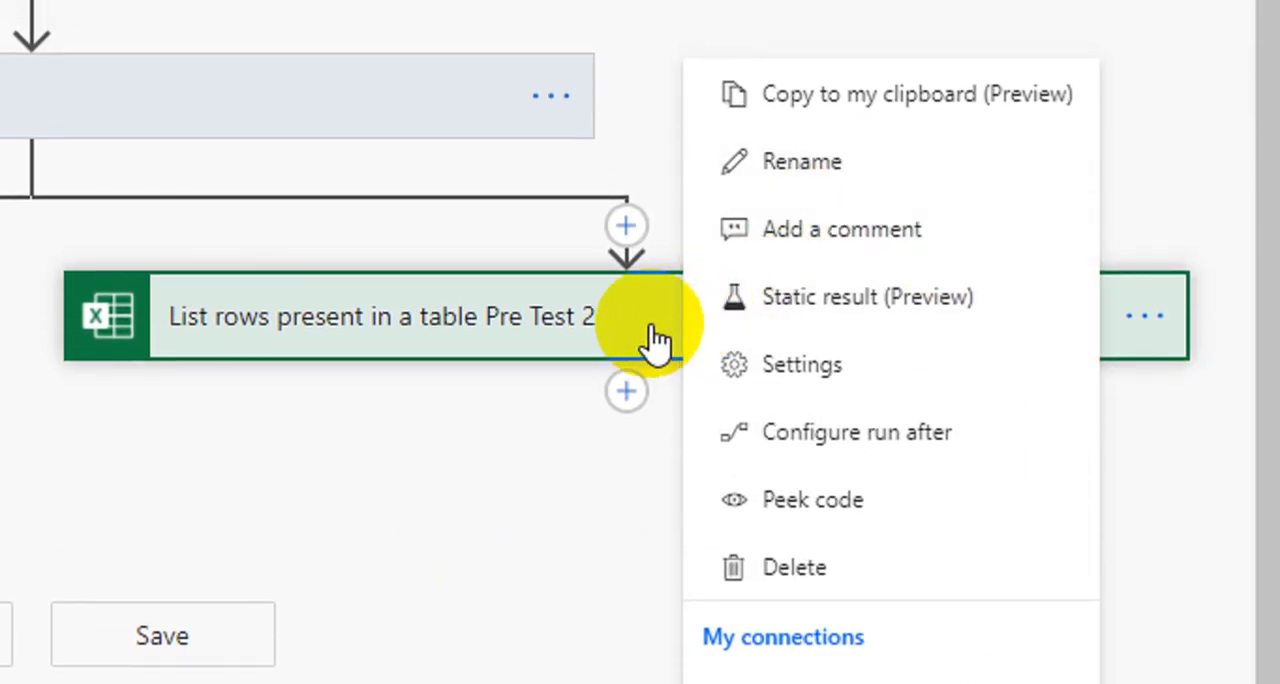
pyautogui.click(776, 168)
pyautogui.click(610, 320)
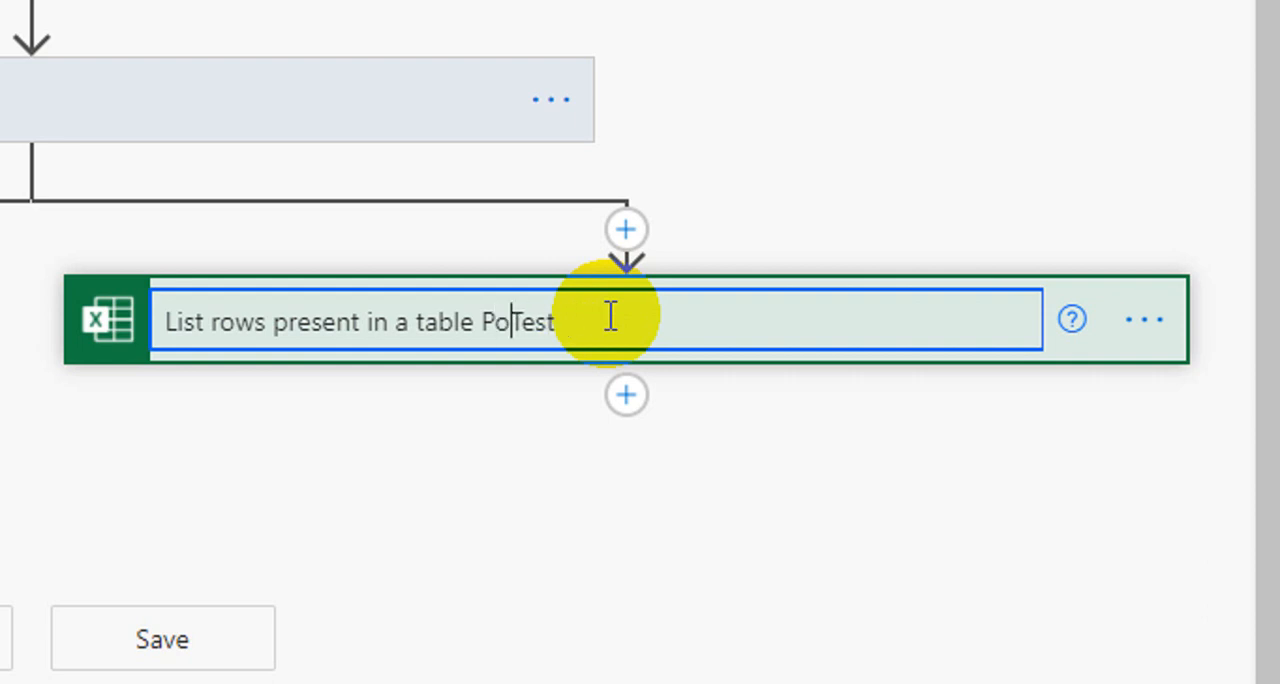
pyautogui.press('Return')
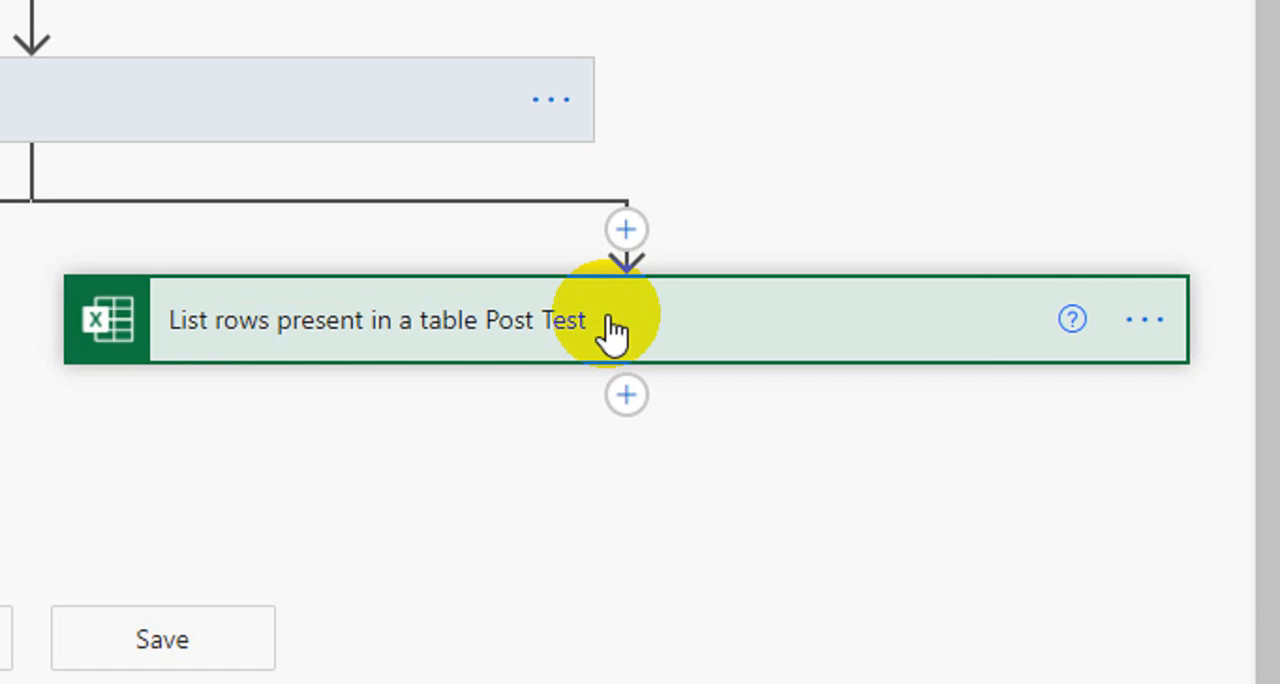
# Step: Set the Post Test list-rows action's file to Post Test KD 3.8 English.xlsx from Webinar Power Automate/Rekap Nilai Pre & Post Test V4
pyautogui.click(610, 330)
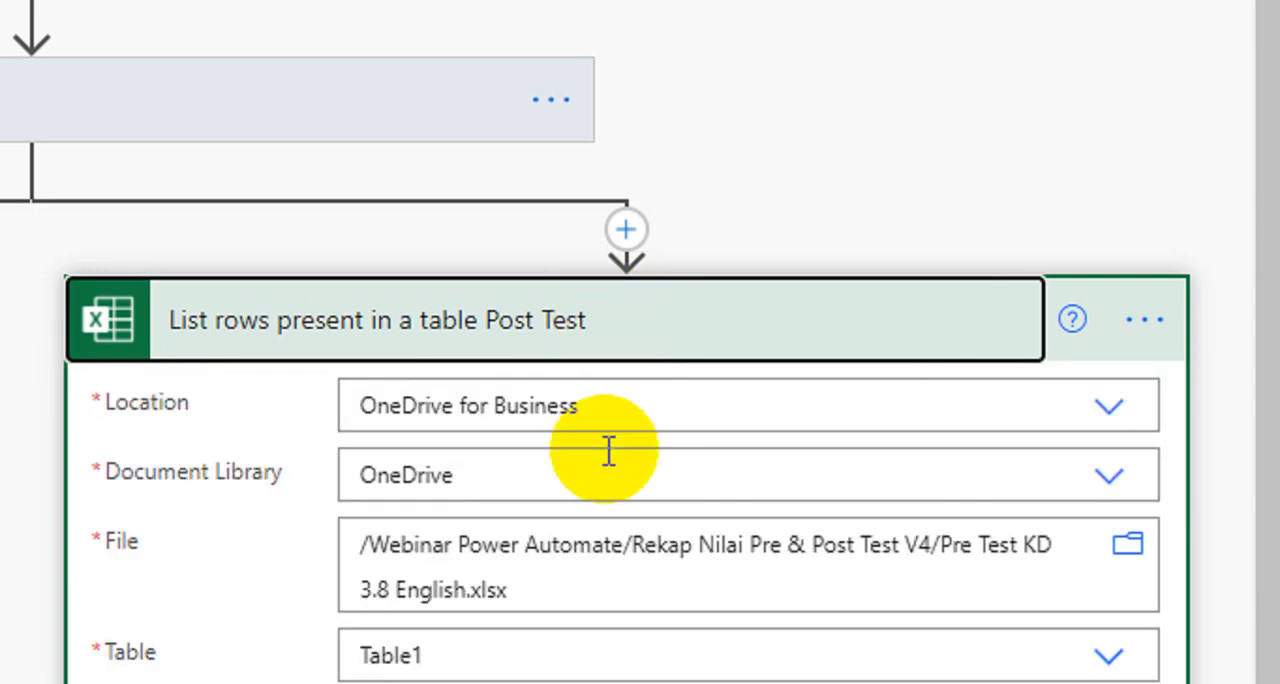
pyautogui.scroll(-1, 505, 545)
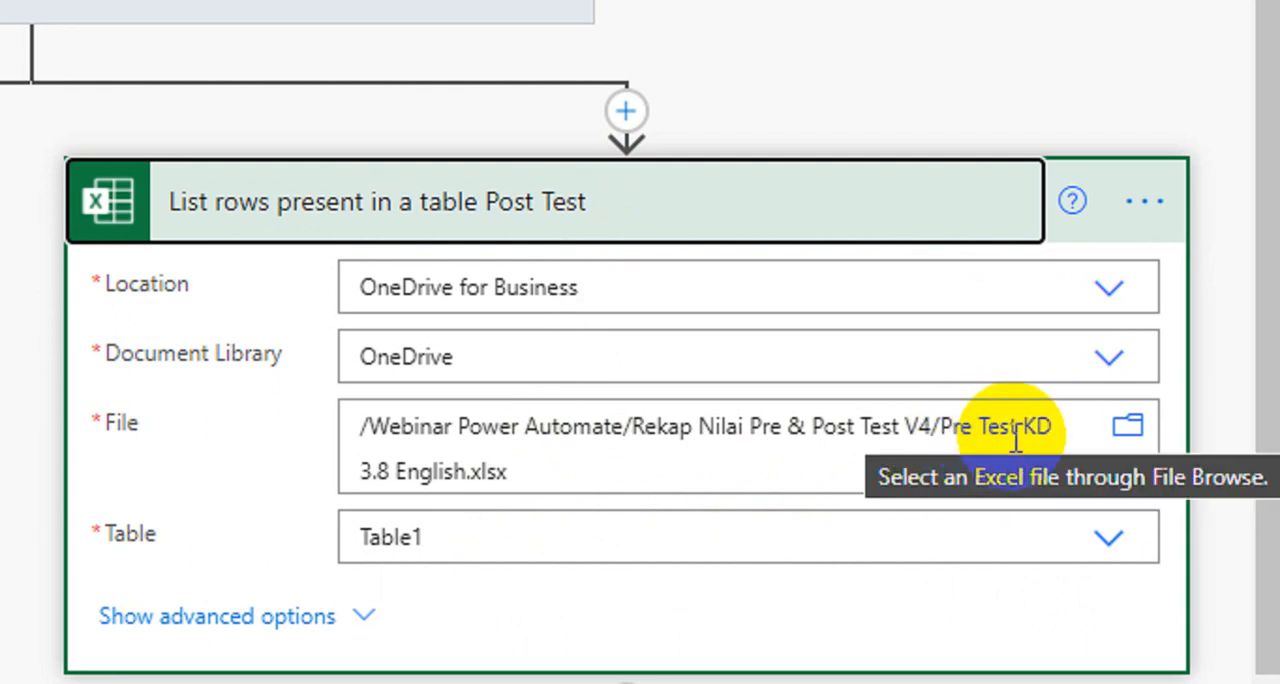
pyautogui.click(1122, 440)
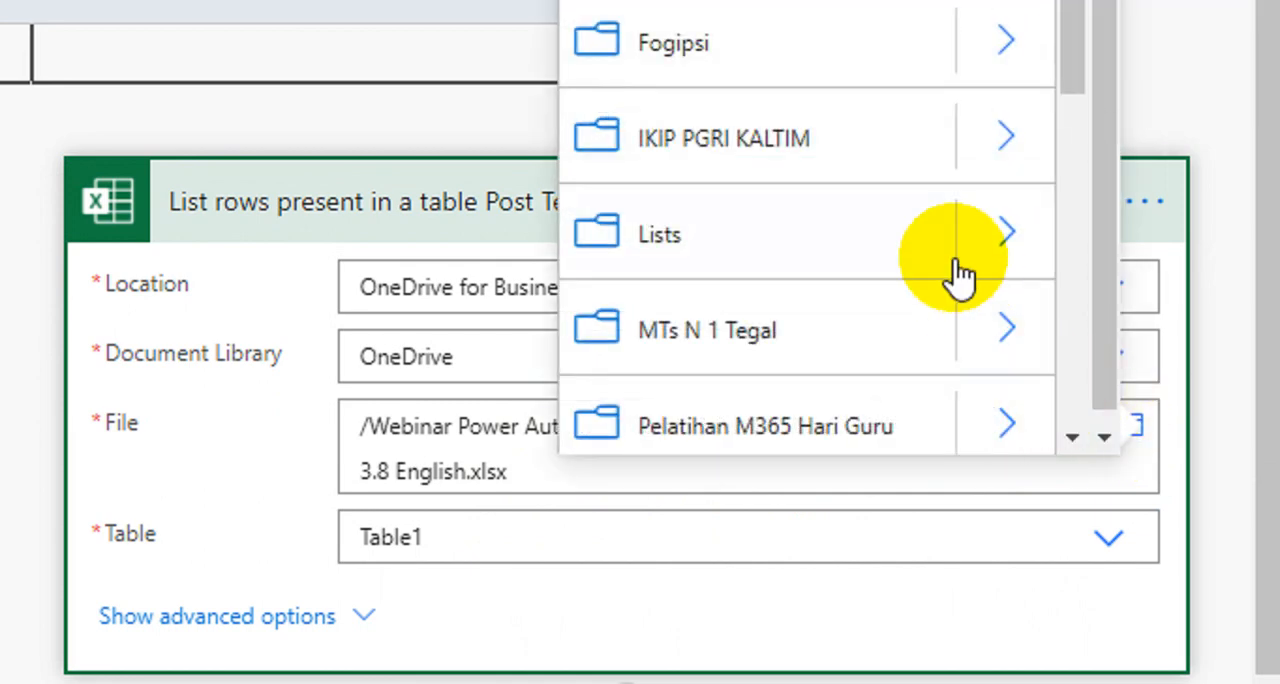
pyautogui.scroll(-5, 940, 275)
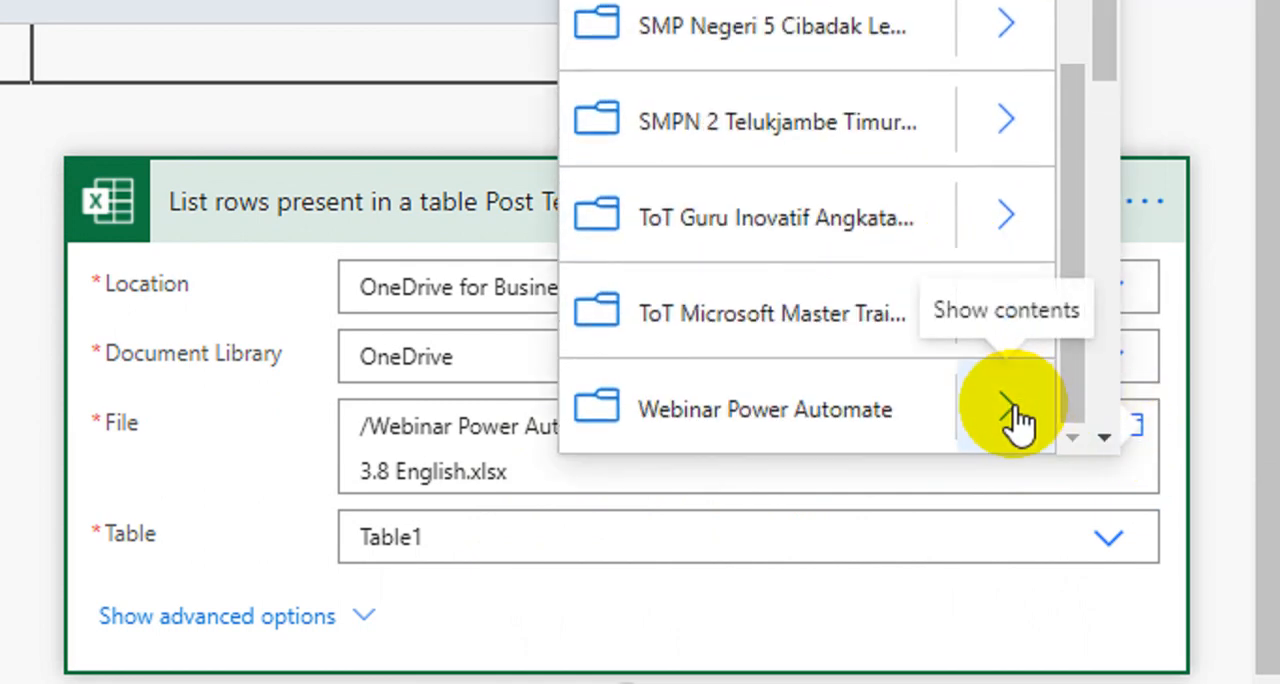
pyautogui.click(1015, 406)
pyautogui.scroll(-5, 1014, 352)
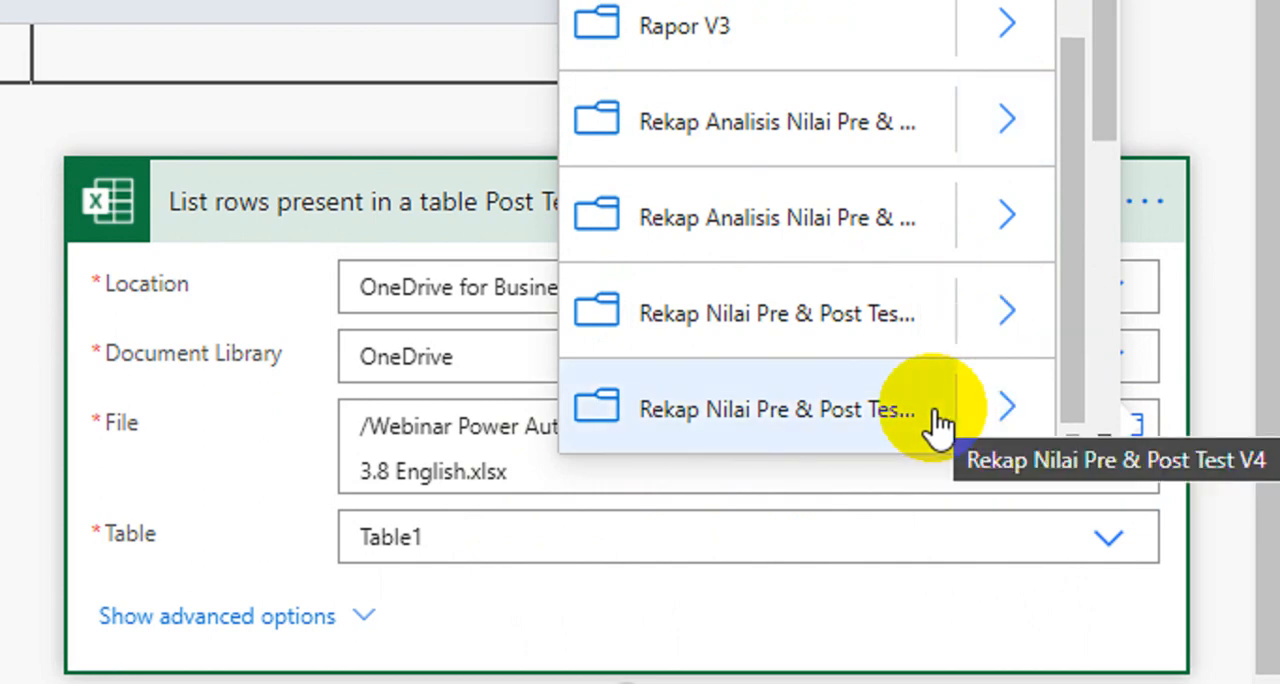
pyautogui.click(997, 415)
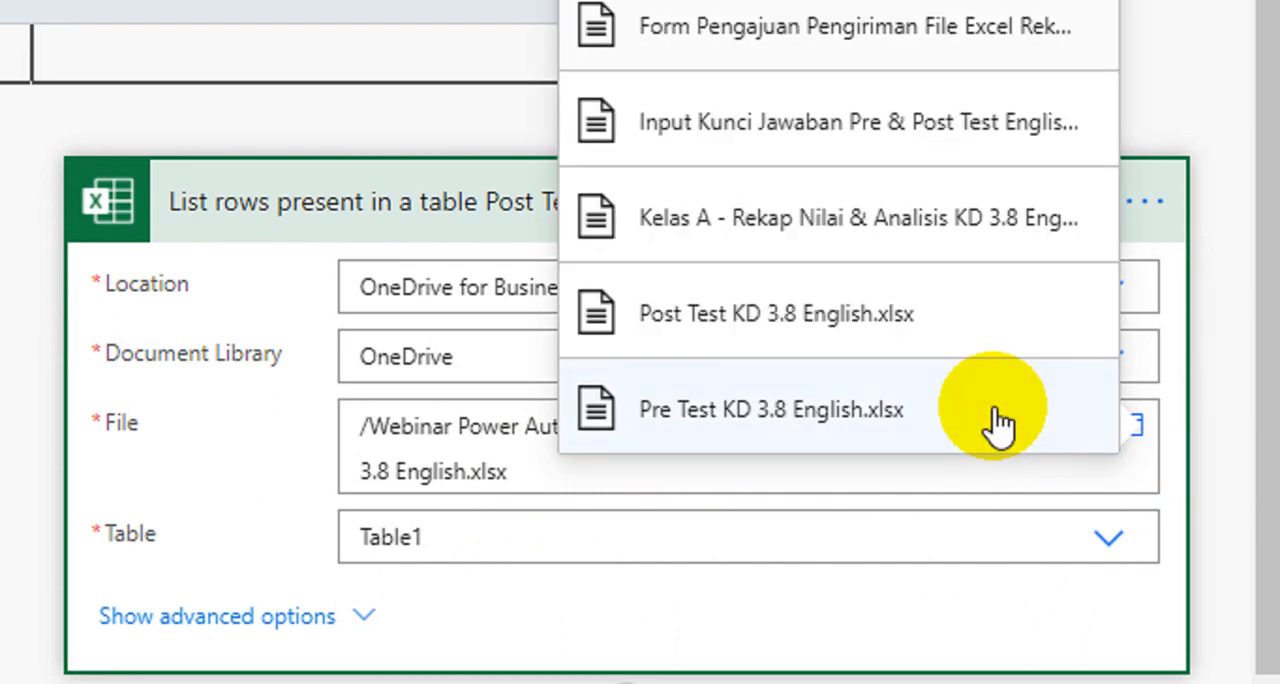
pyautogui.click(736, 322)
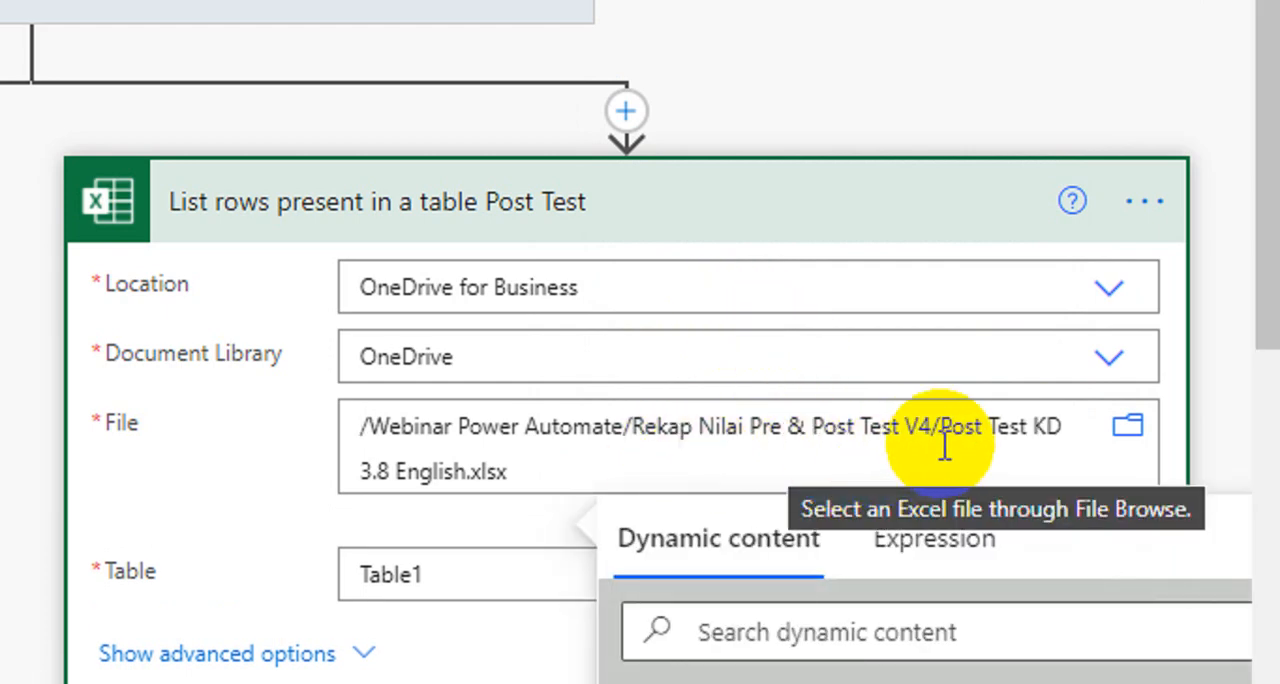
# Step: Replace the Post Test list-rows action's table with Table1 and collapse the action
pyautogui.scroll(-5, 720, 455)
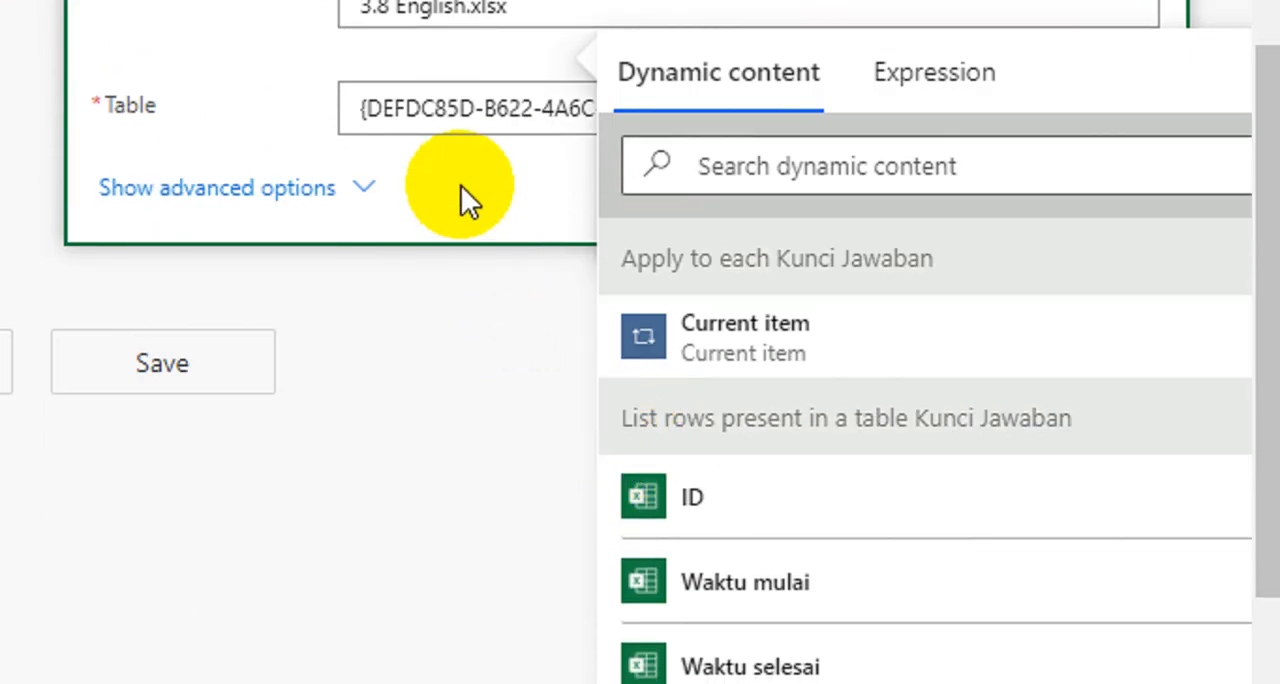
pyautogui.scroll(1, 400, 180)
pyautogui.click(314, 155)
pyautogui.scroll(4, 380, 200)
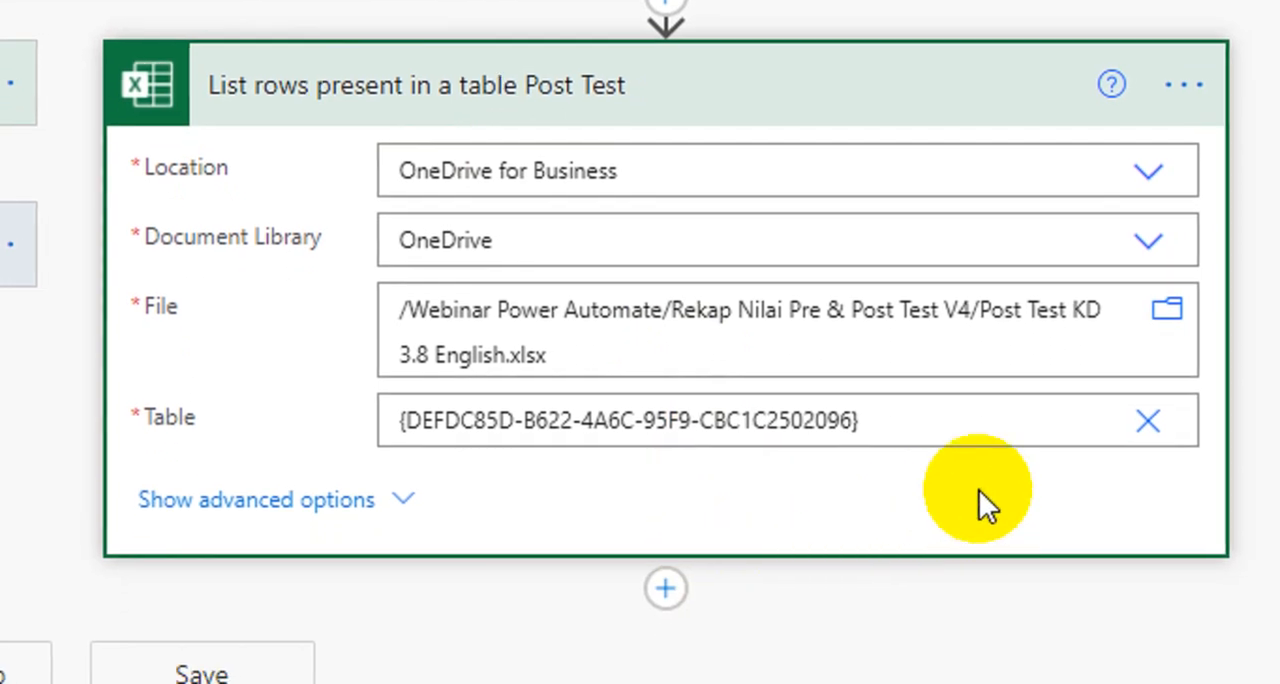
pyautogui.click(1106, 420)
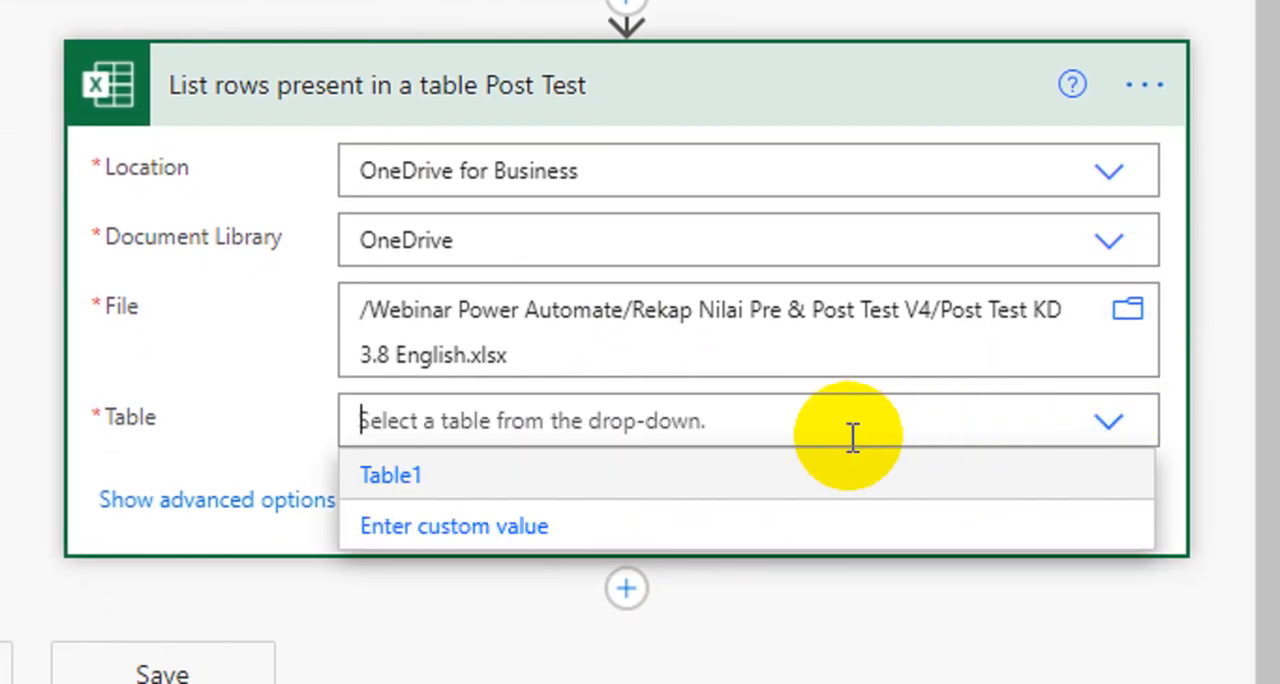
pyautogui.click(400, 478)
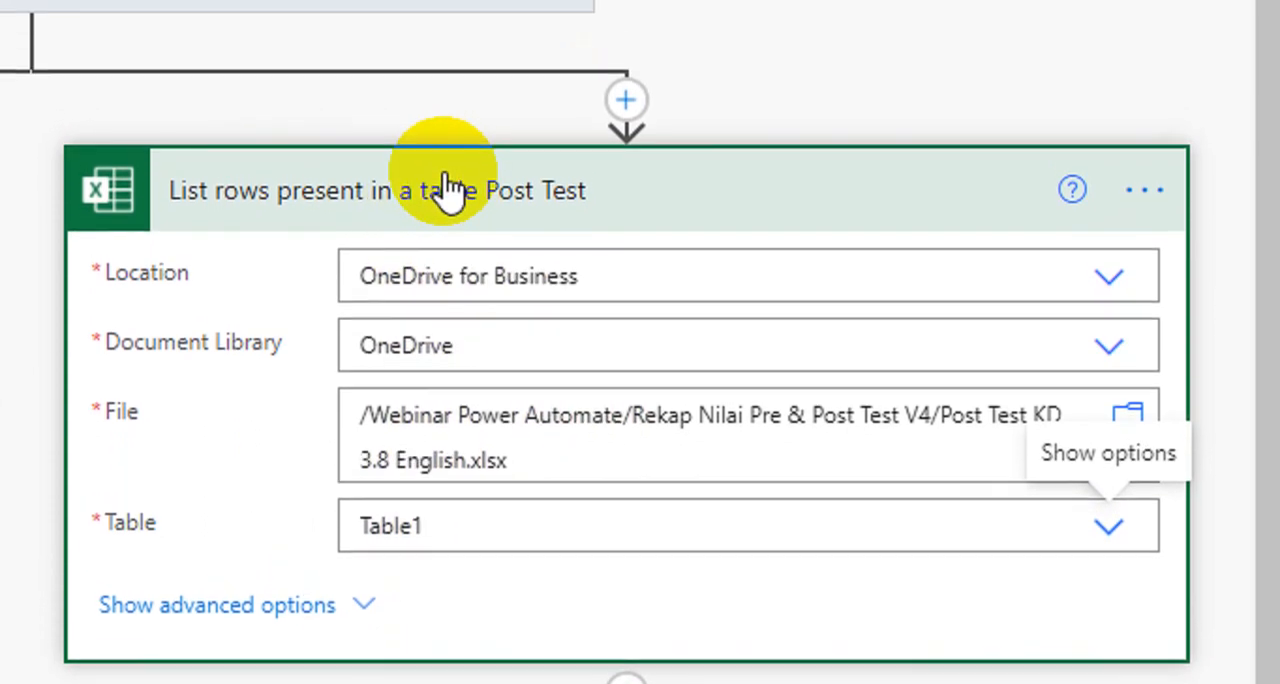
pyautogui.click(445, 180)
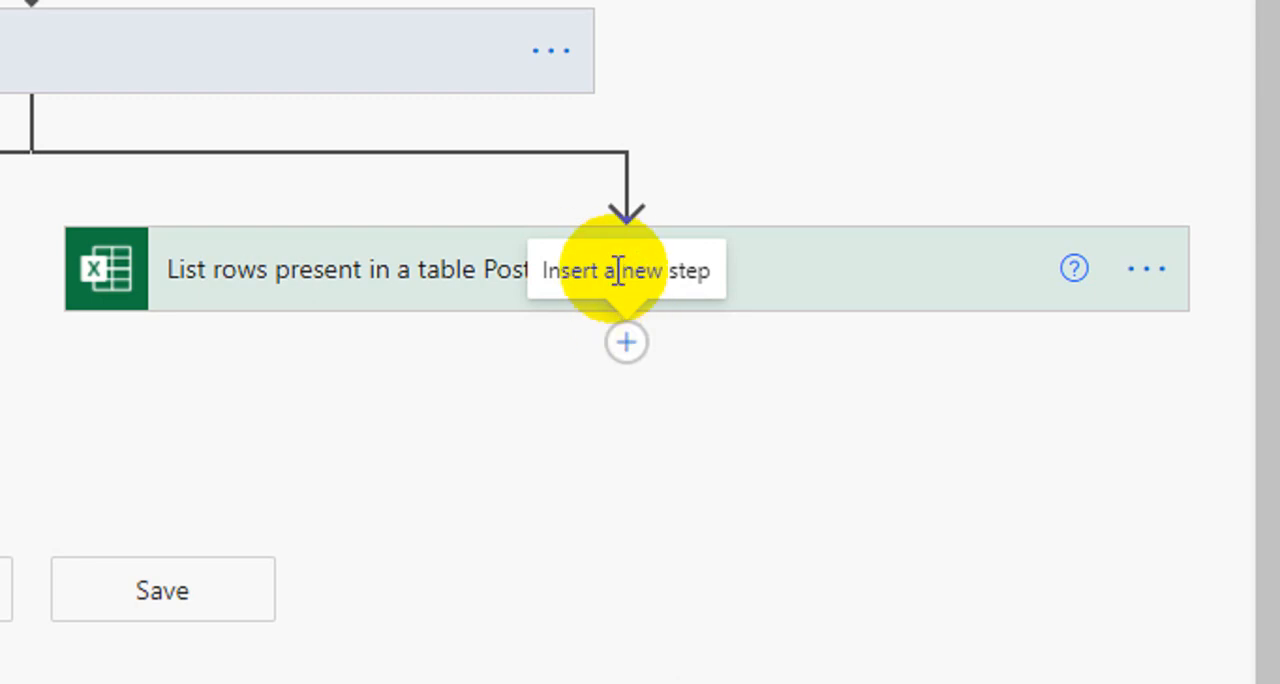
# Step: Insert the copied Apply to each Pre Test action below the List rows present in a table Post Test action
pyautogui.click(640, 346)
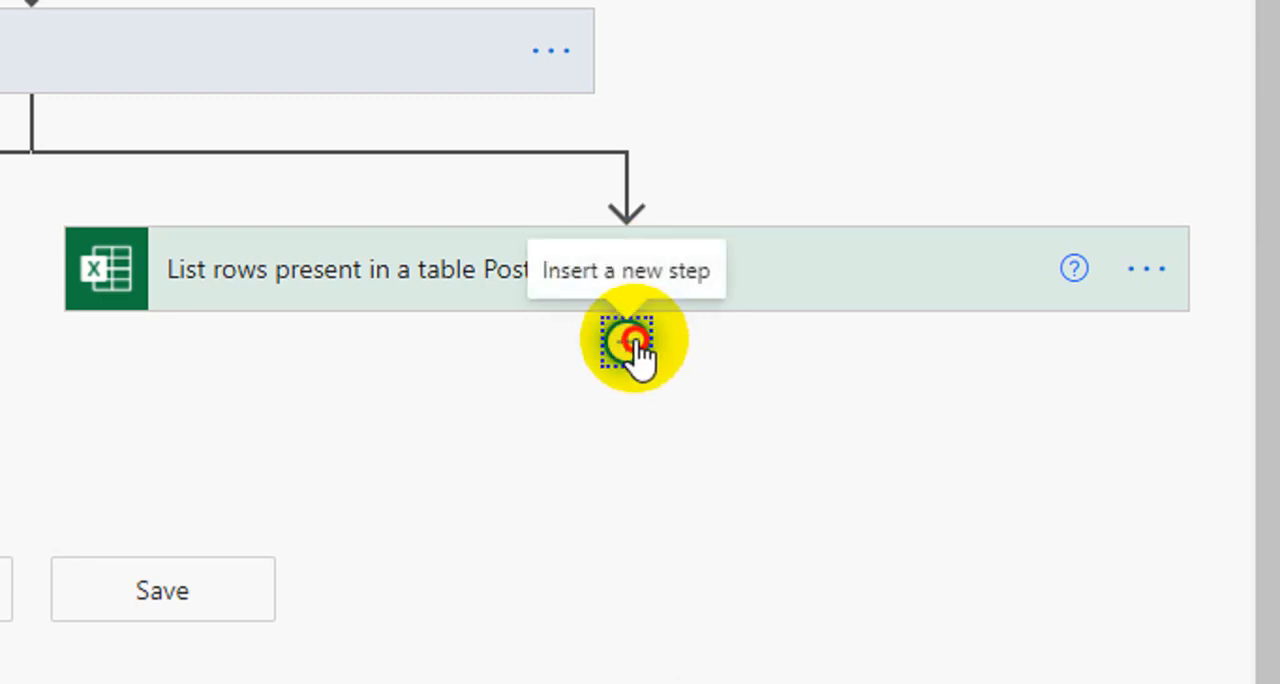
pyautogui.click(565, 418)
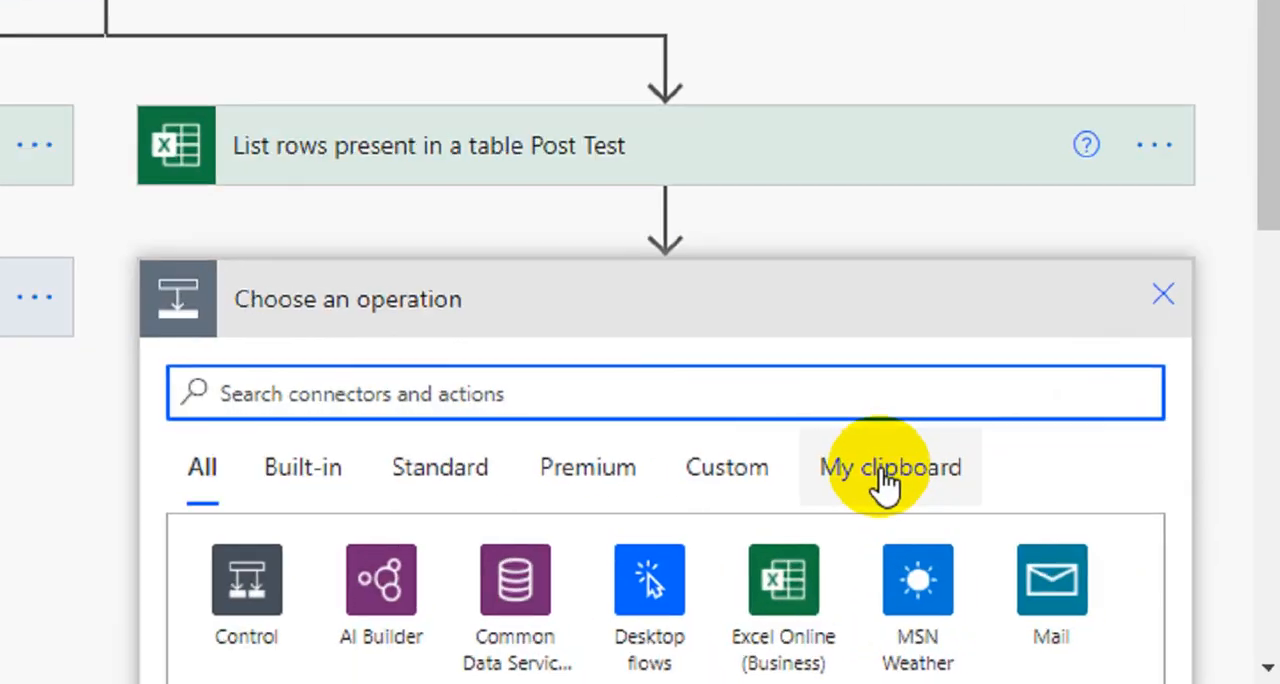
pyautogui.click(1069, 572)
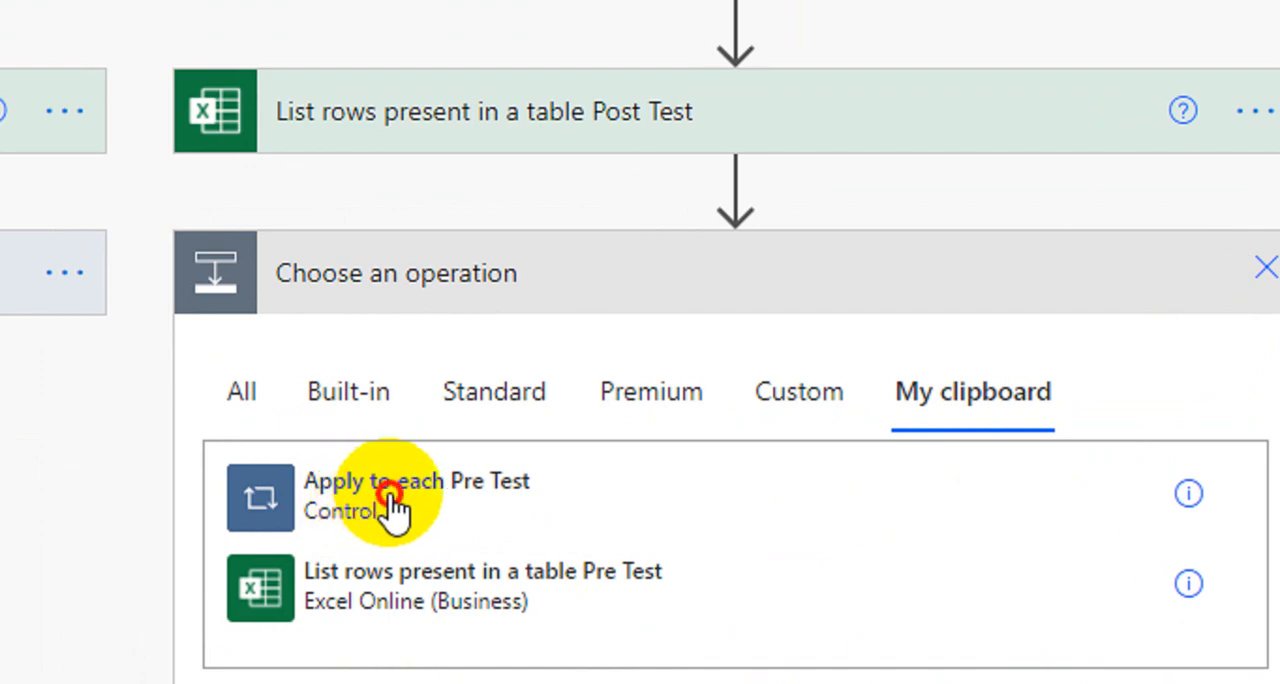
pyautogui.click(395, 510)
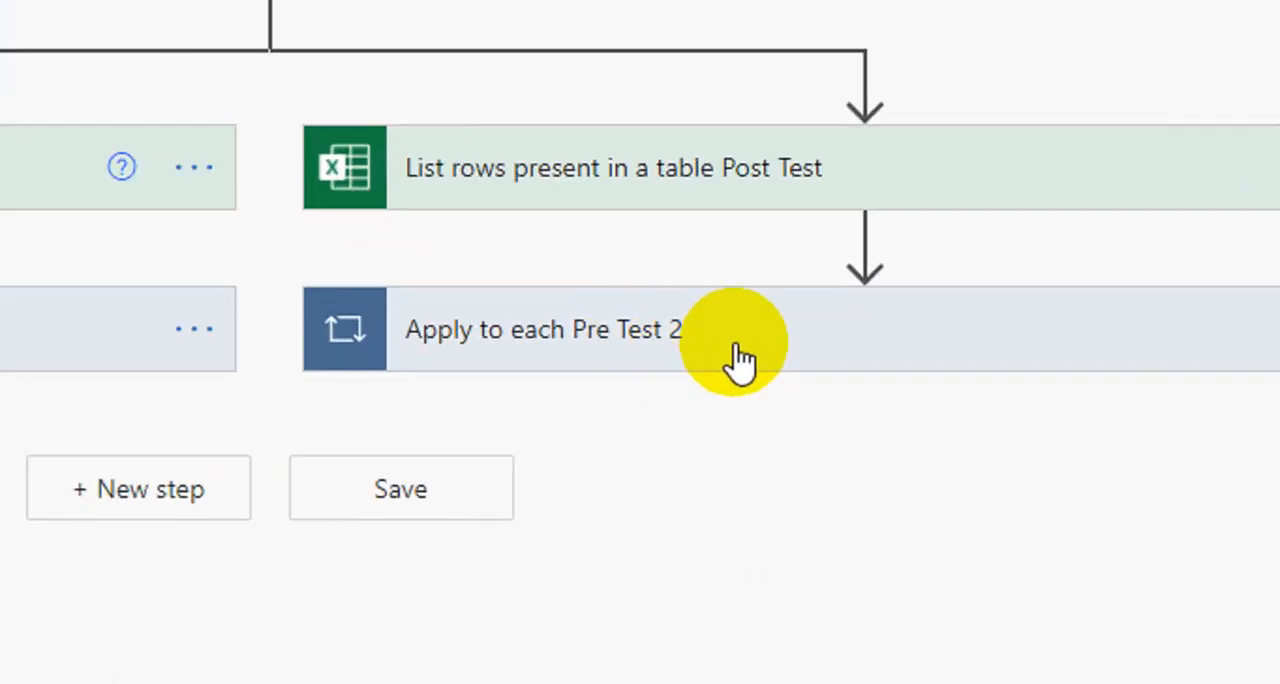
# Step: Rename the pasted loop as Apply to each Post Test
pyautogui.click(1140, 340)
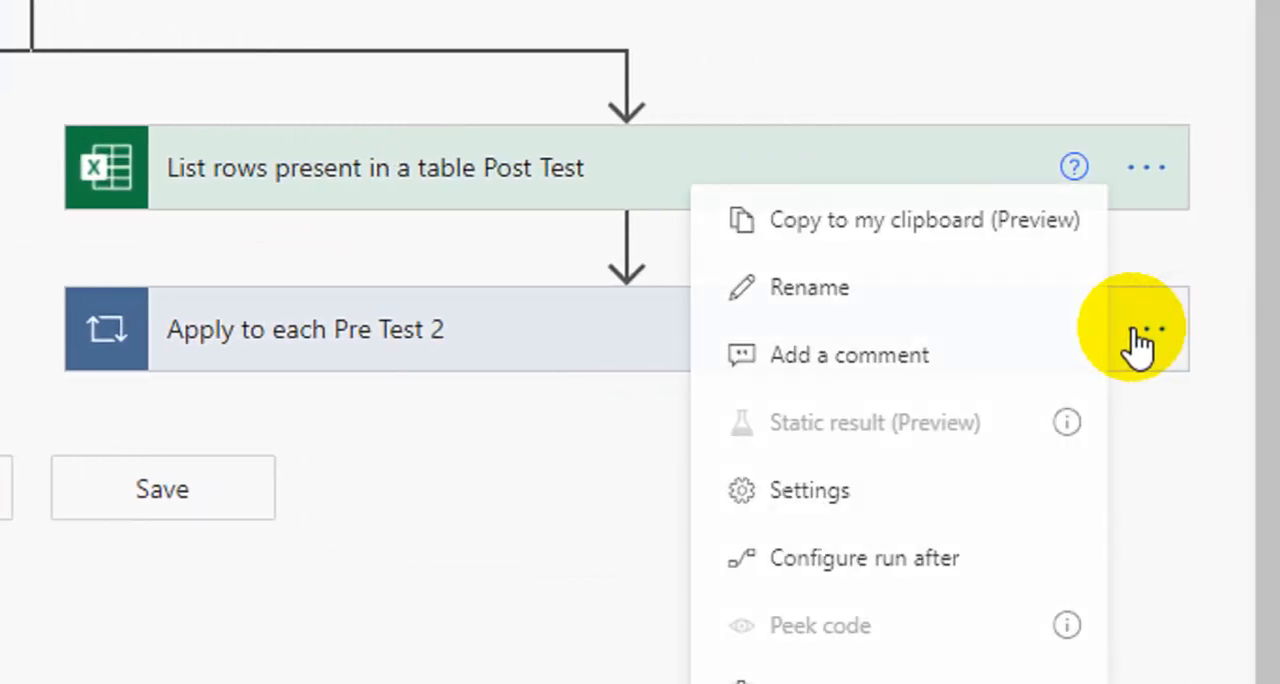
pyautogui.click(913, 288)
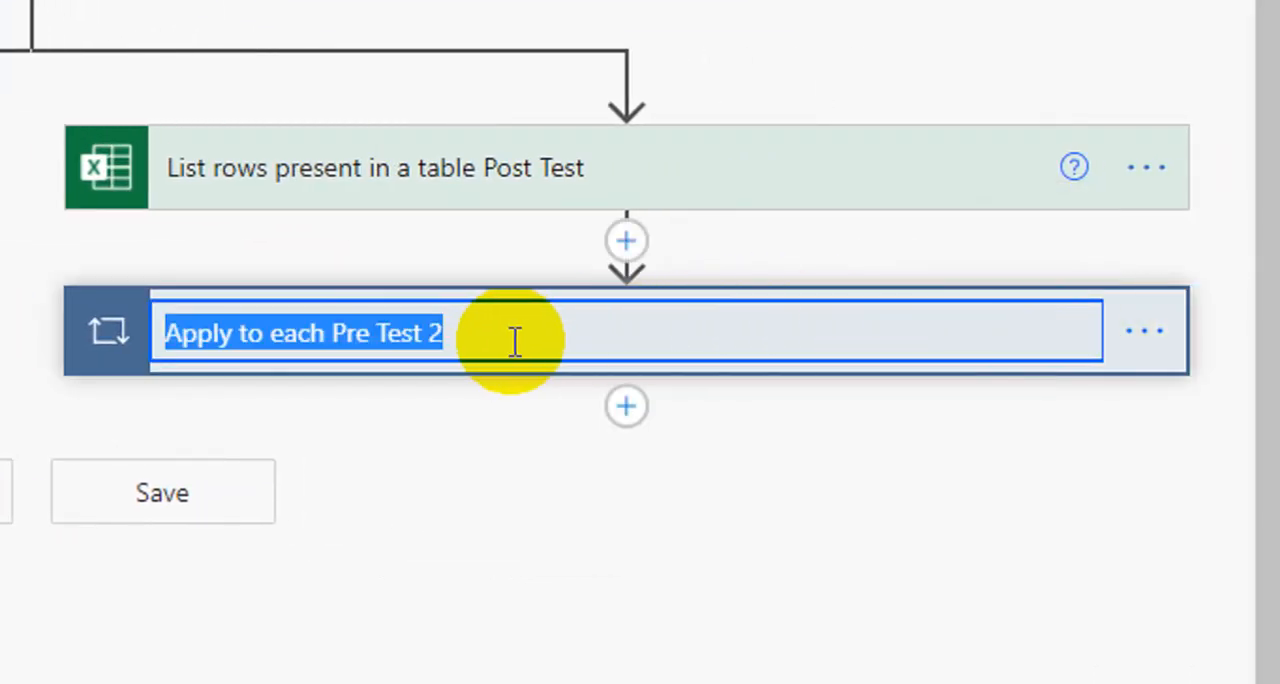
pyautogui.click(509, 342)
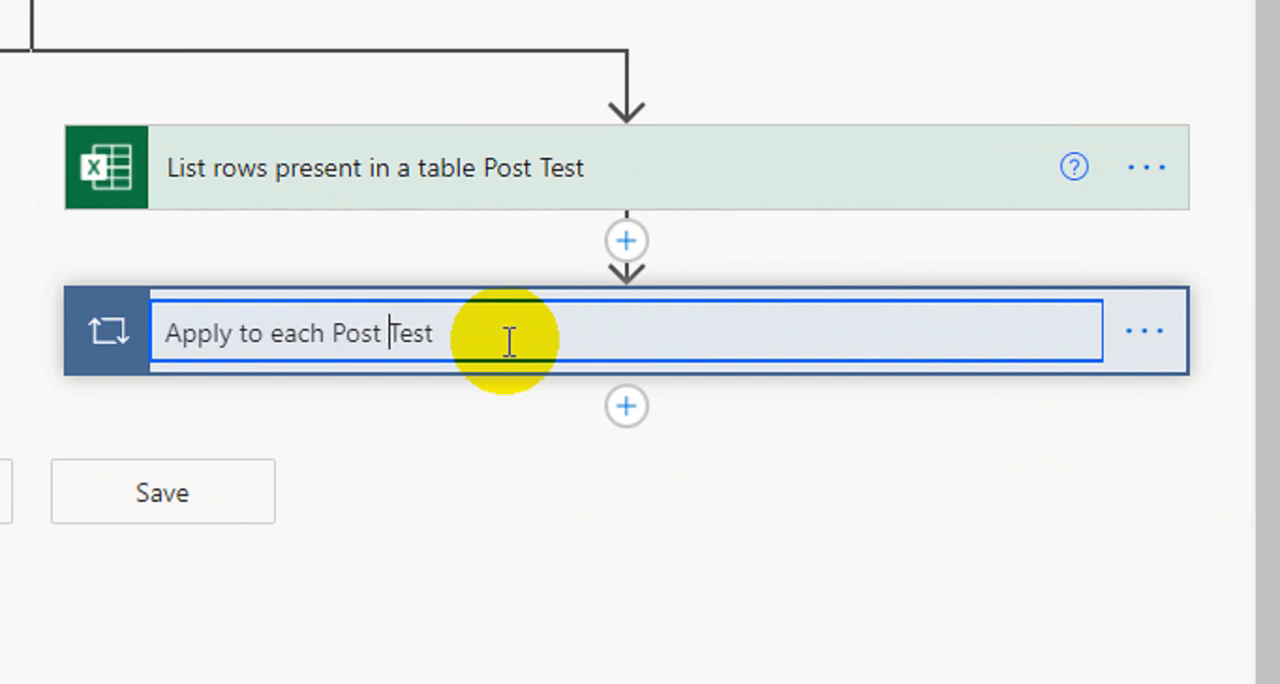
pyautogui.press('Return')
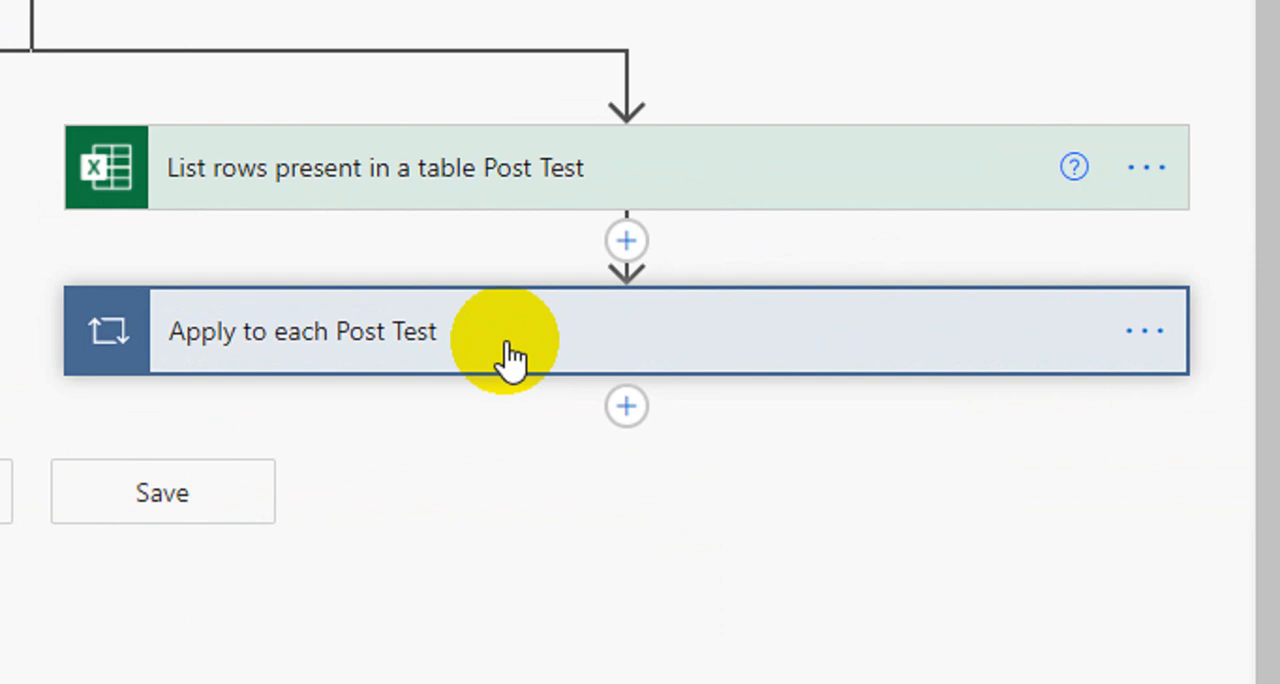
# Step: Expand the Apply to each Post Test loop and rename its inner action as Add a row into a table Post Test
pyautogui.click(510, 358)
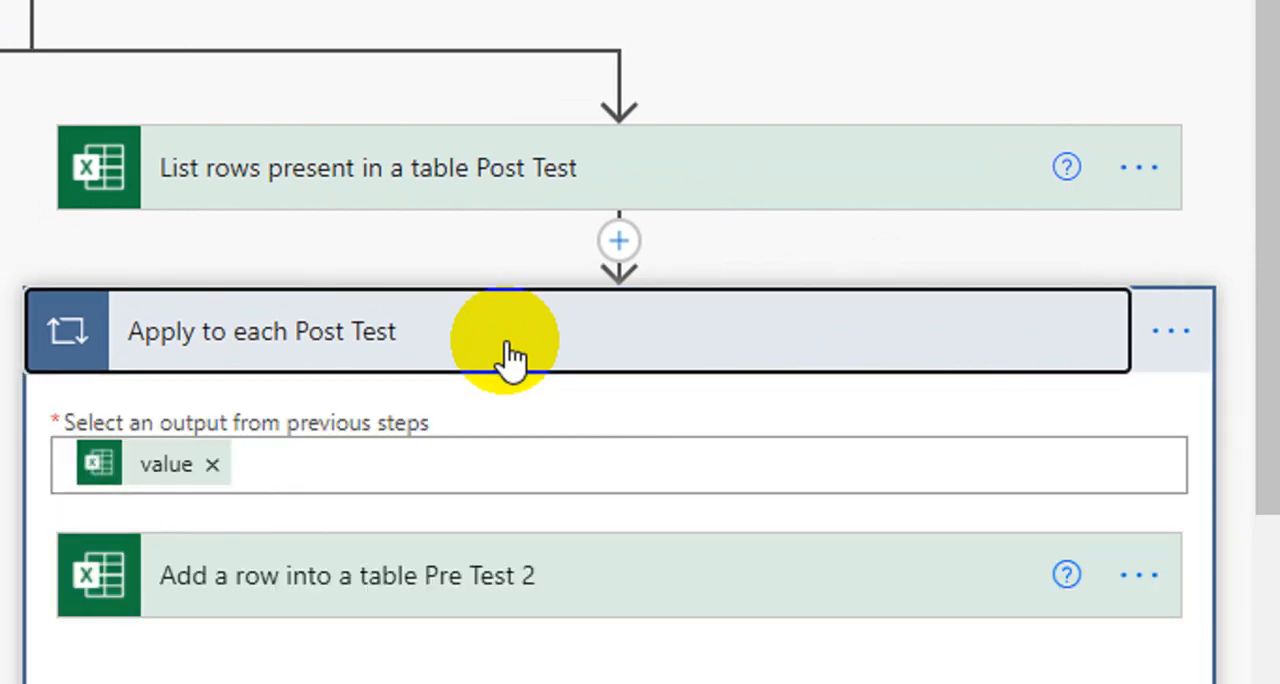
pyautogui.scroll(-4, 370, 510)
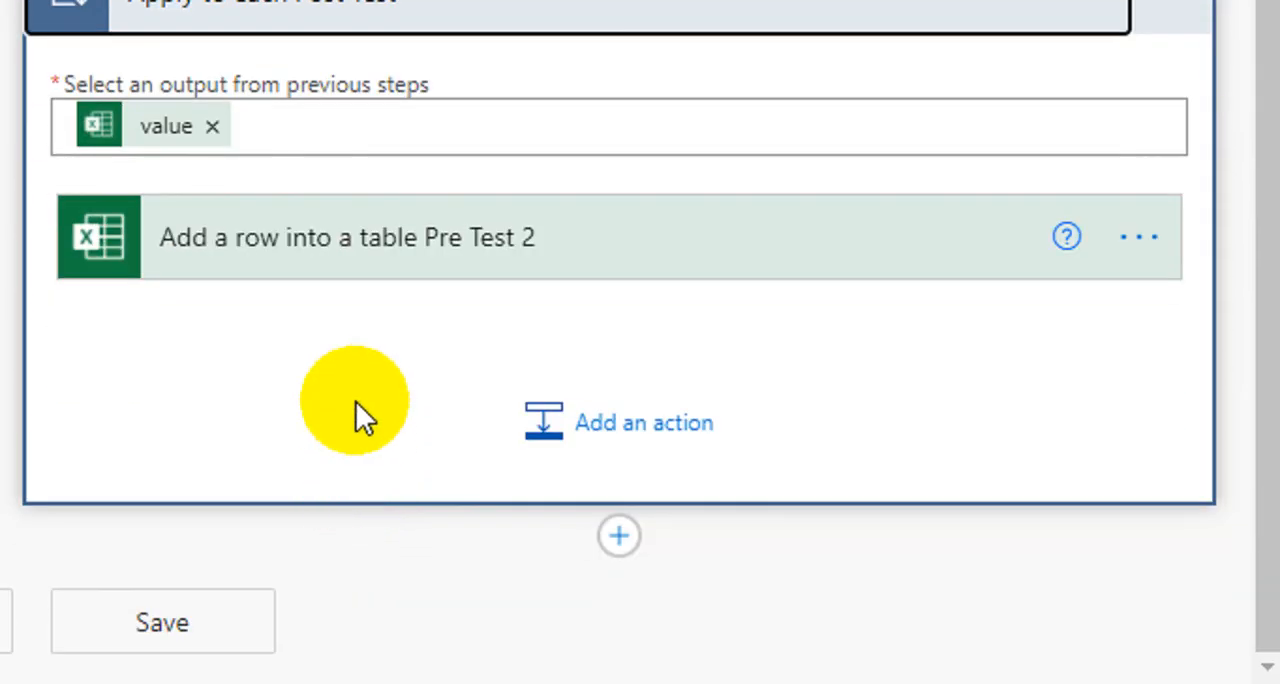
pyautogui.click(1129, 246)
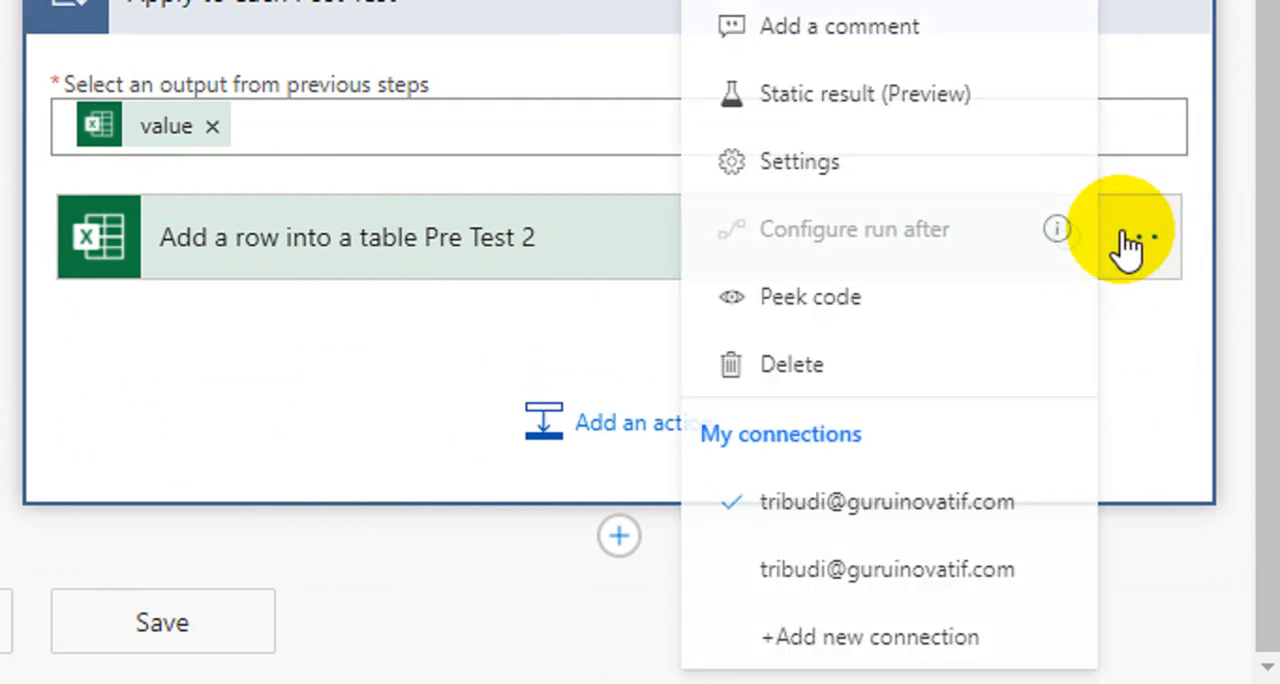
pyautogui.scroll(2, 850, 150)
pyautogui.click(812, 130)
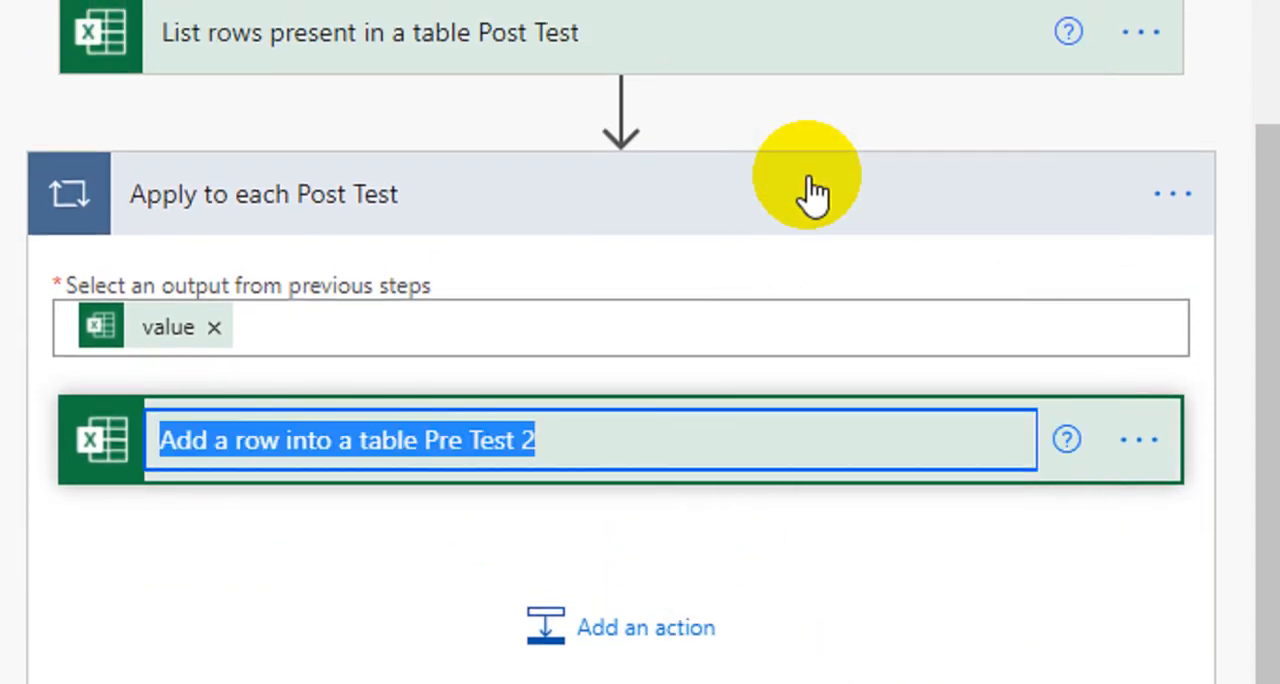
pyautogui.click(620, 438)
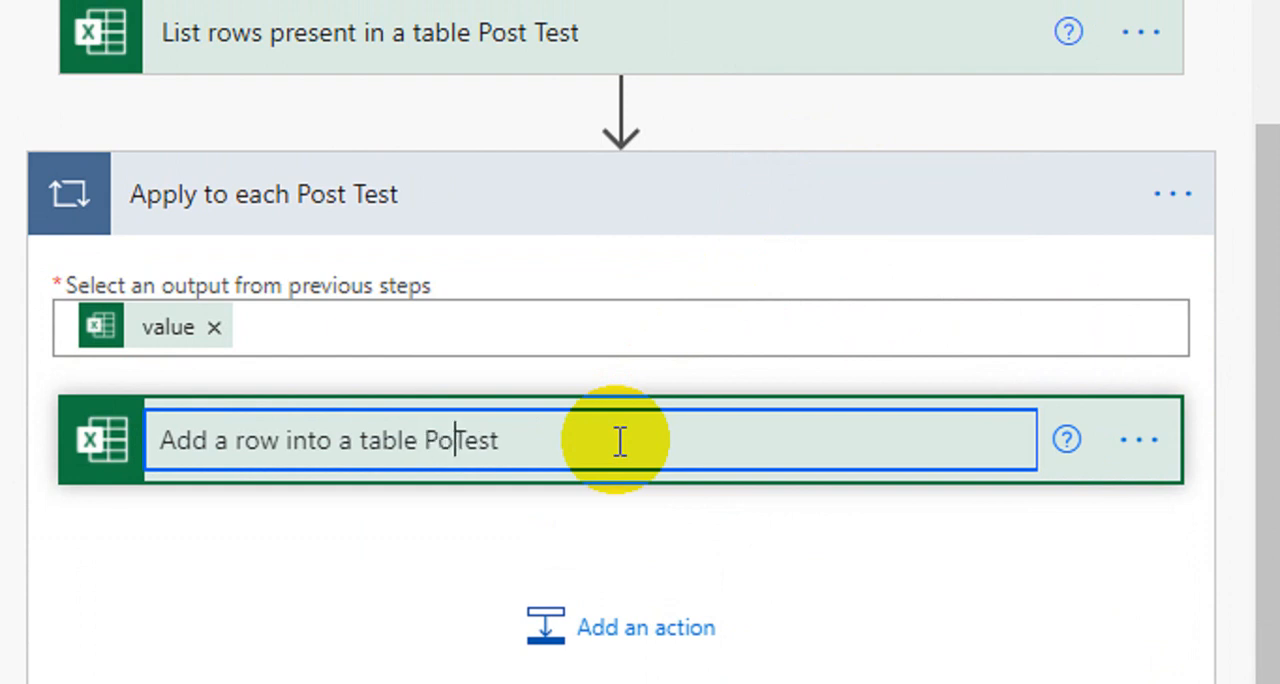
pyautogui.press('Return')
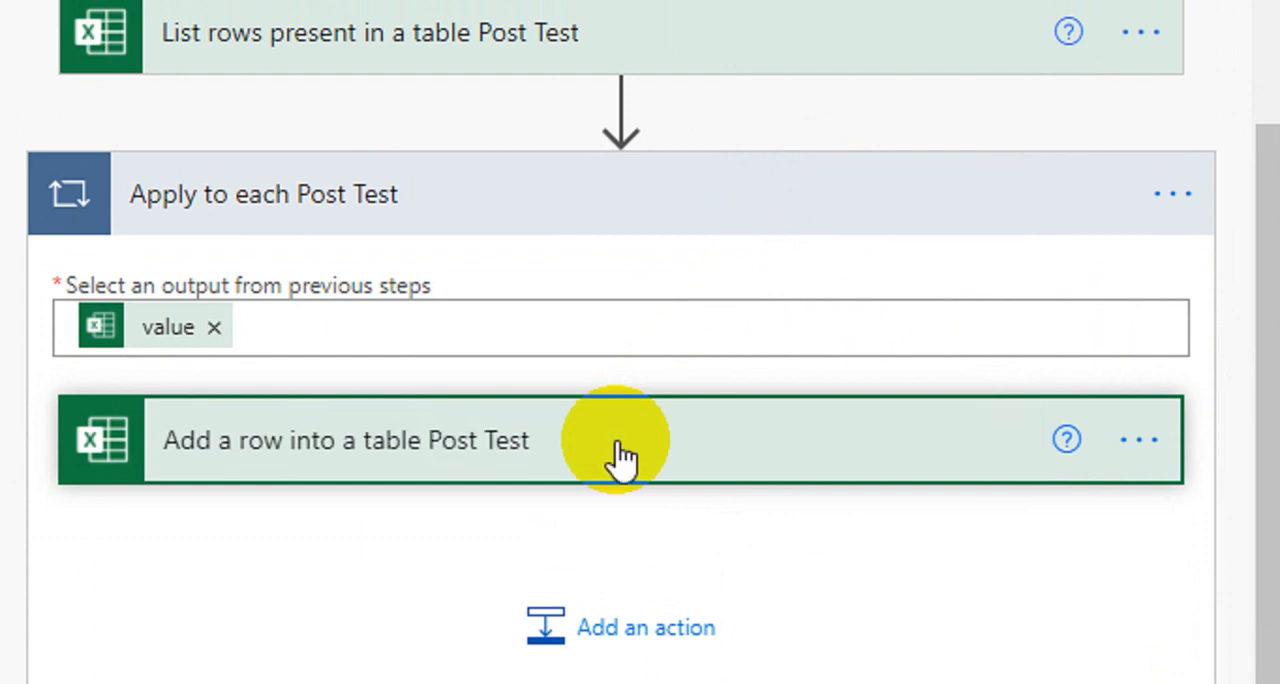
# Step: Set the table of the Add a row into a table Post Test action to Table2
pyautogui.click(345, 465)
pyautogui.scroll(-4, 576, 480)
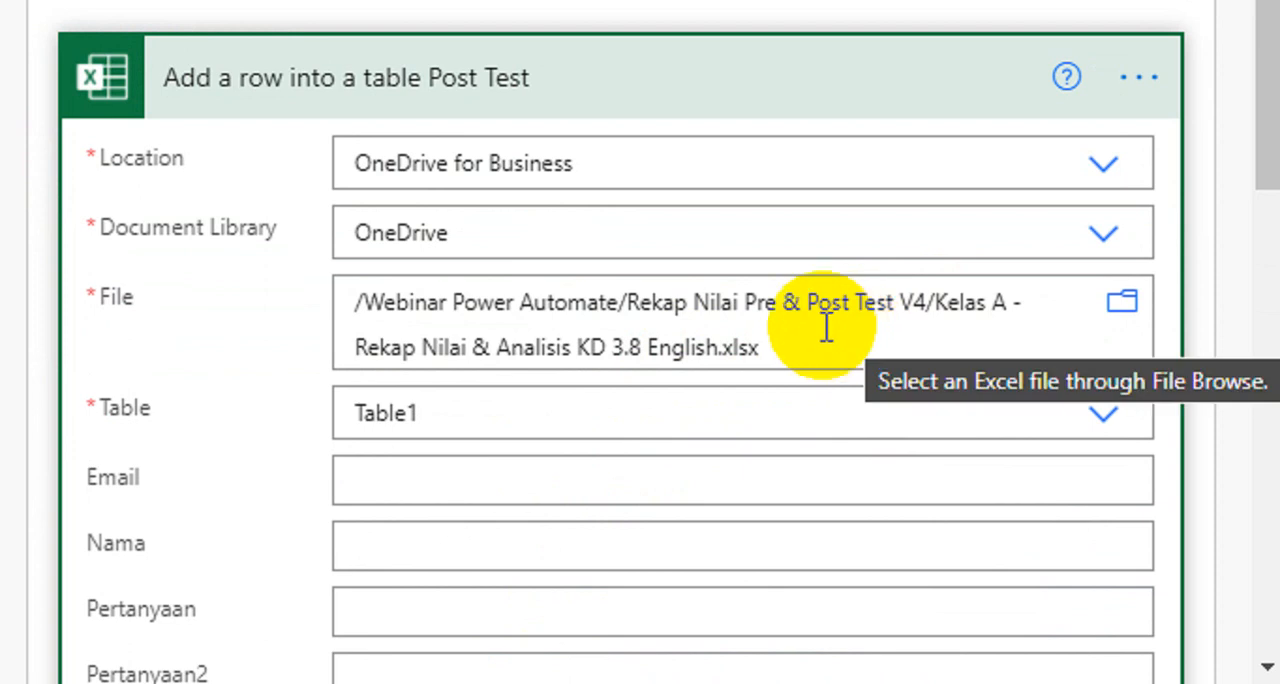
pyautogui.click(468, 416)
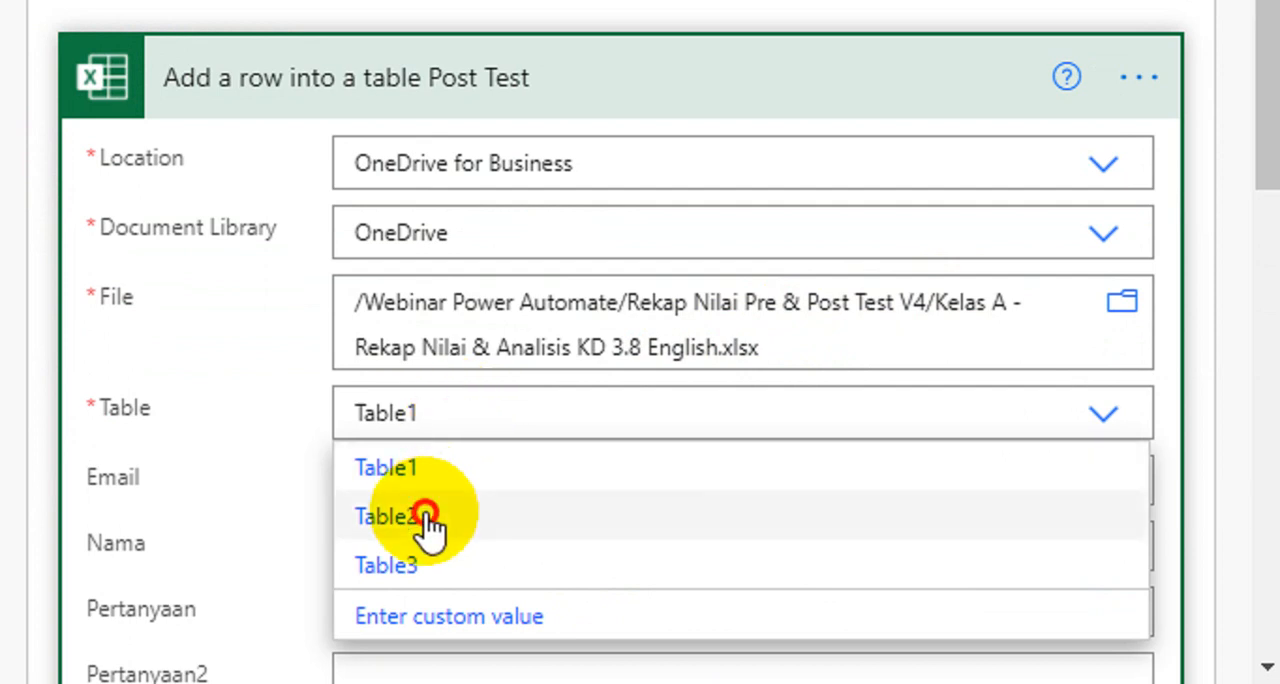
pyautogui.click(430, 527)
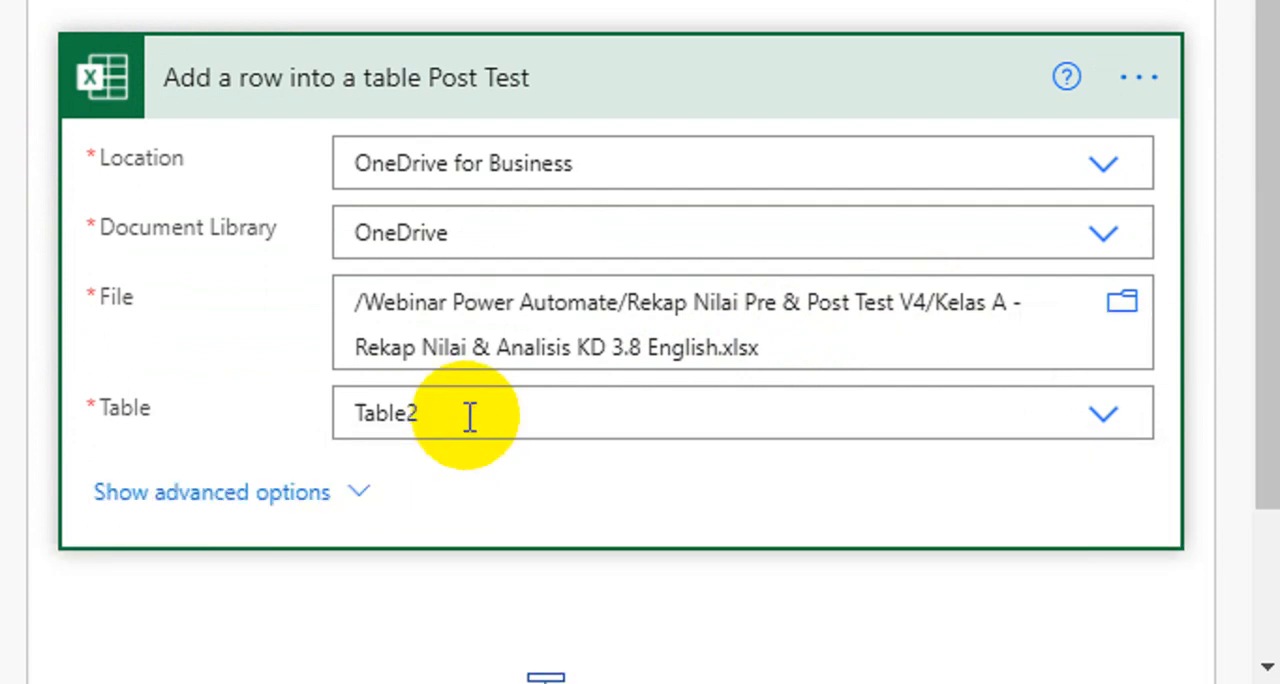
pyautogui.click(470, 416)
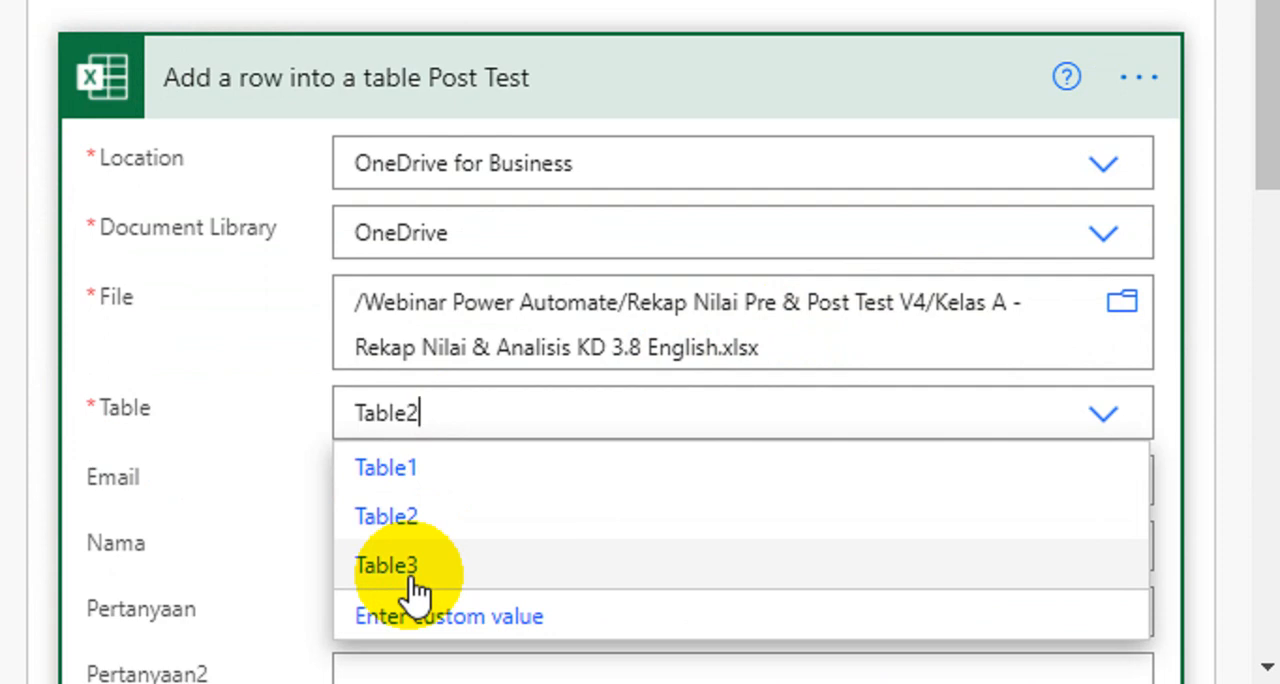
pyautogui.click(265, 345)
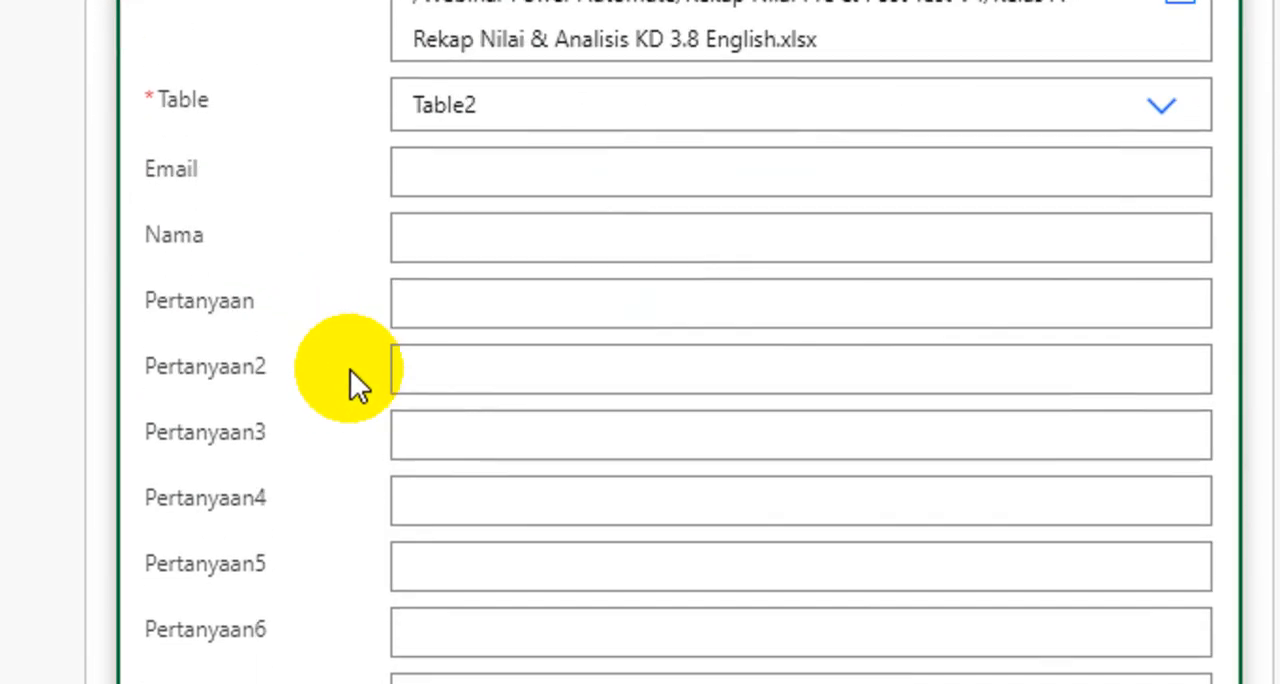
pyautogui.scroll(-3, 350, 369)
pyautogui.scroll(7, 350, 369)
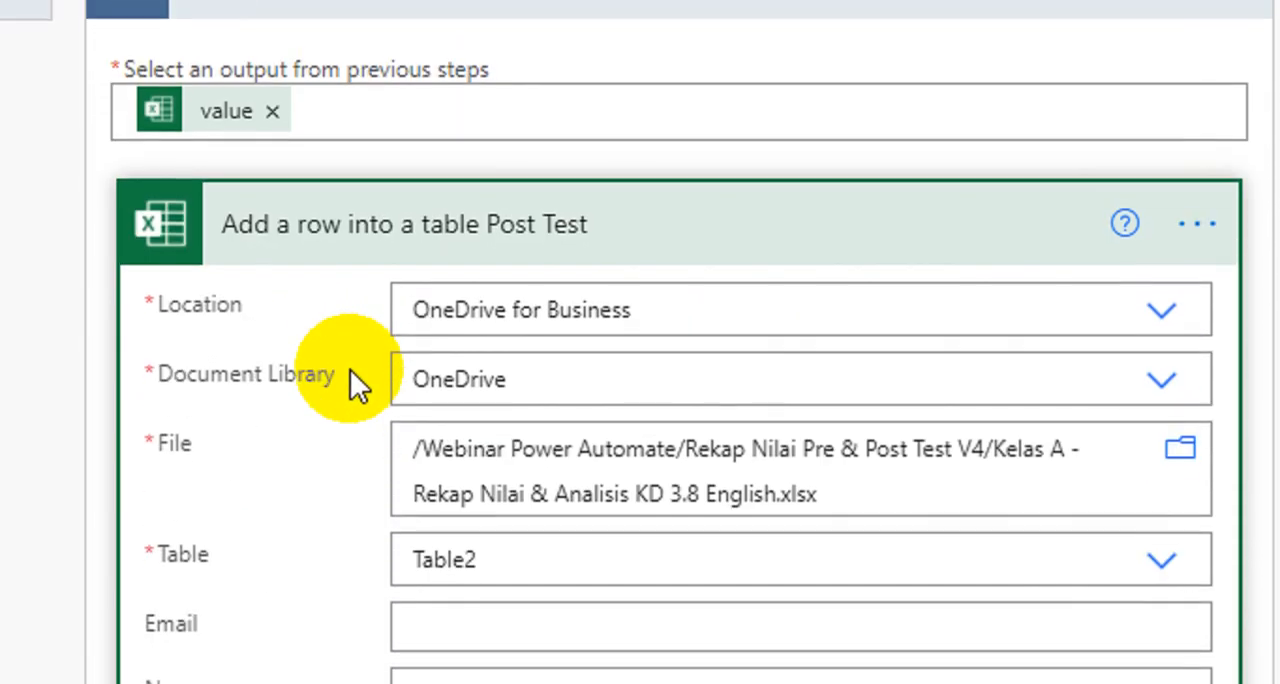
# Step: Replace the Apply to each Post Test loop's input with value from List rows present in a table Post Test and collapse the loop
pyautogui.scroll(3, 428, 271)
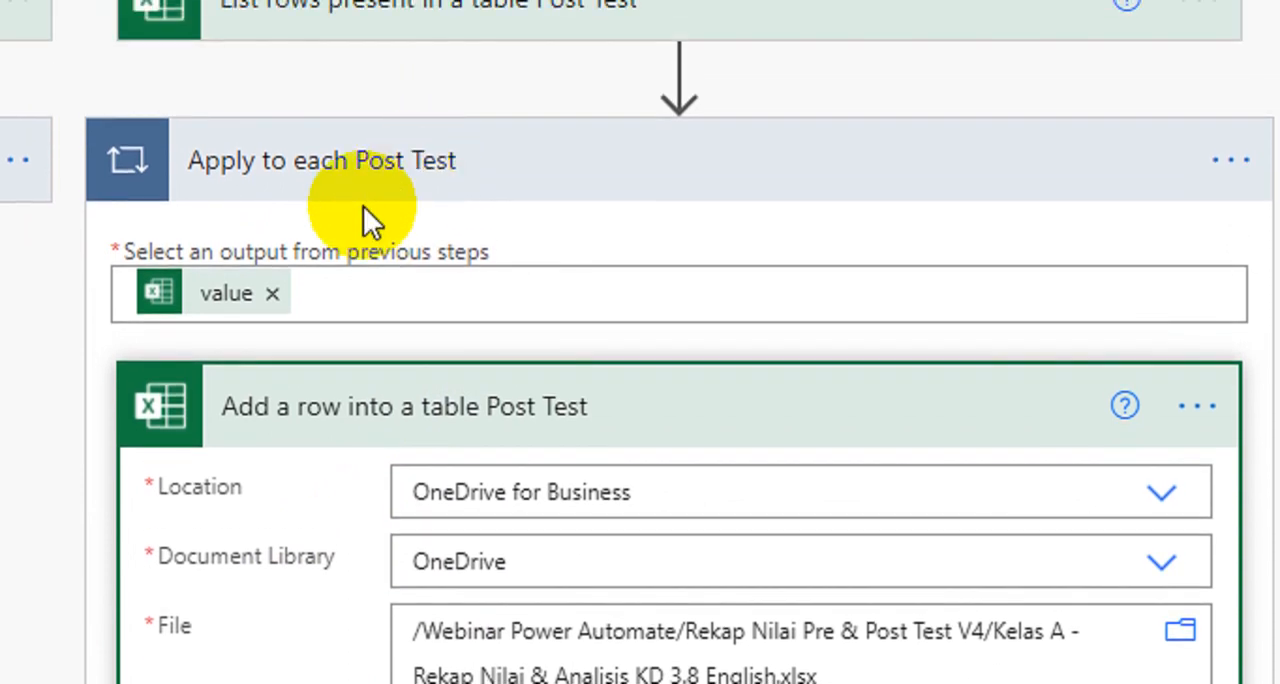
pyautogui.click(272, 293)
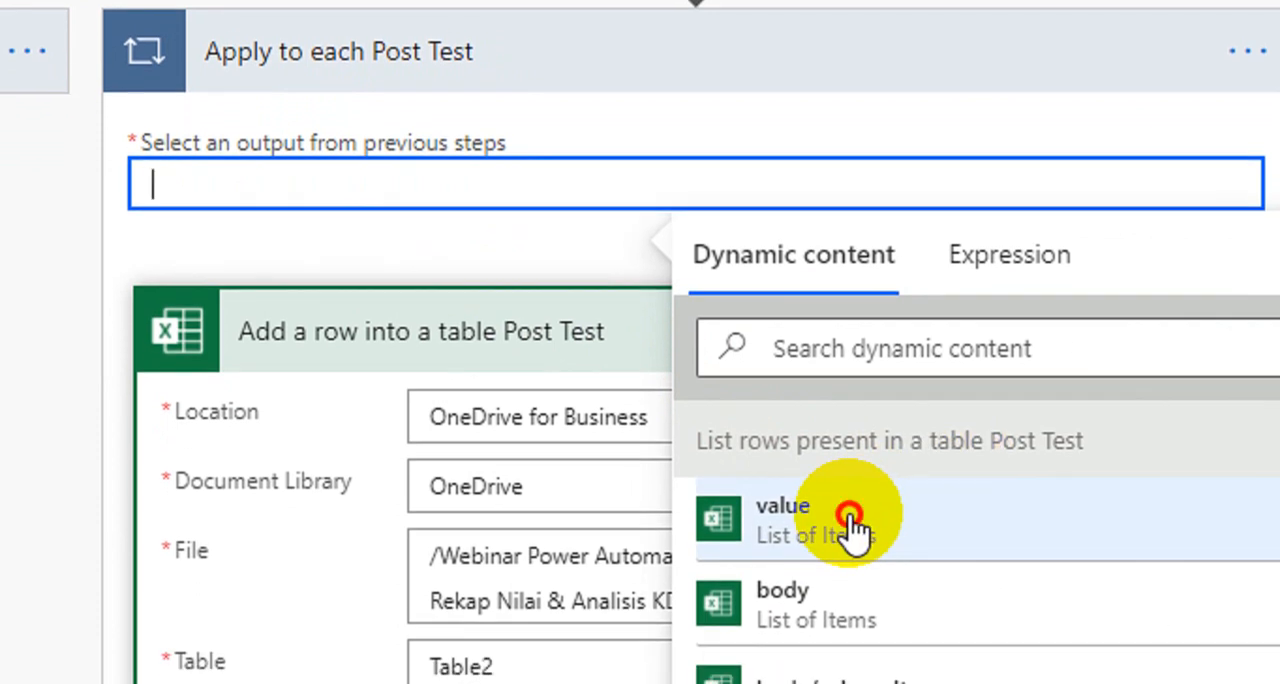
pyautogui.click(850, 516)
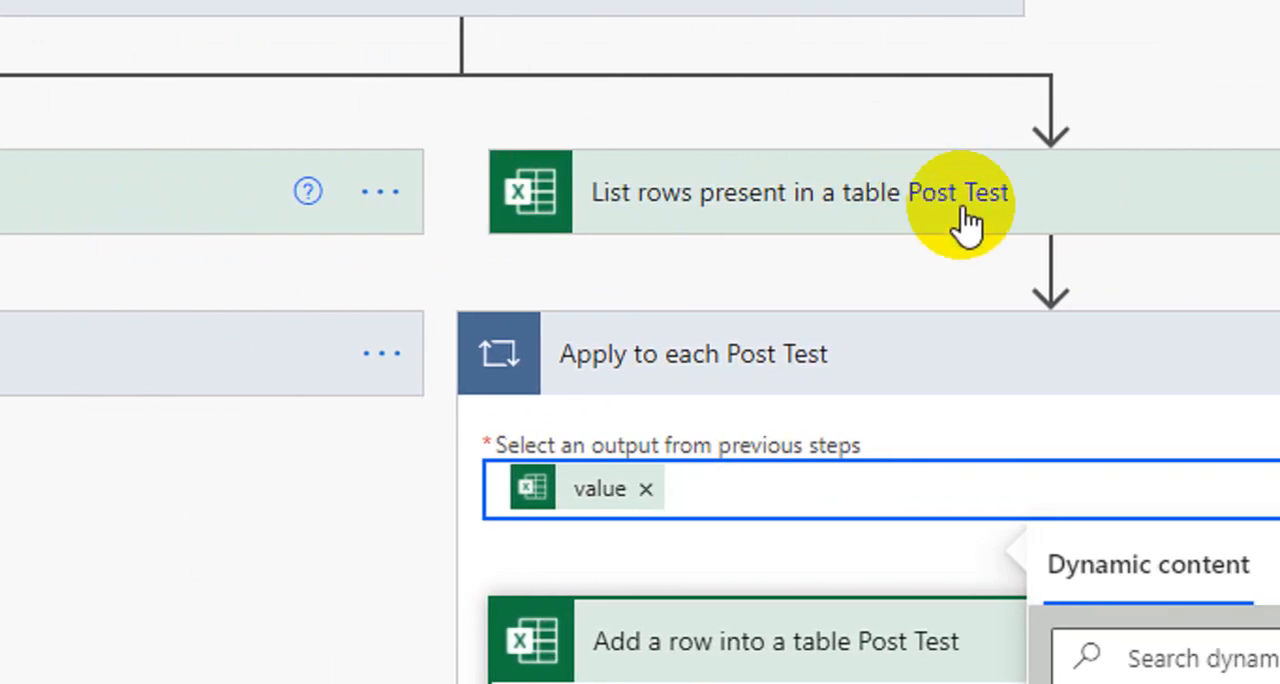
pyautogui.click(921, 352)
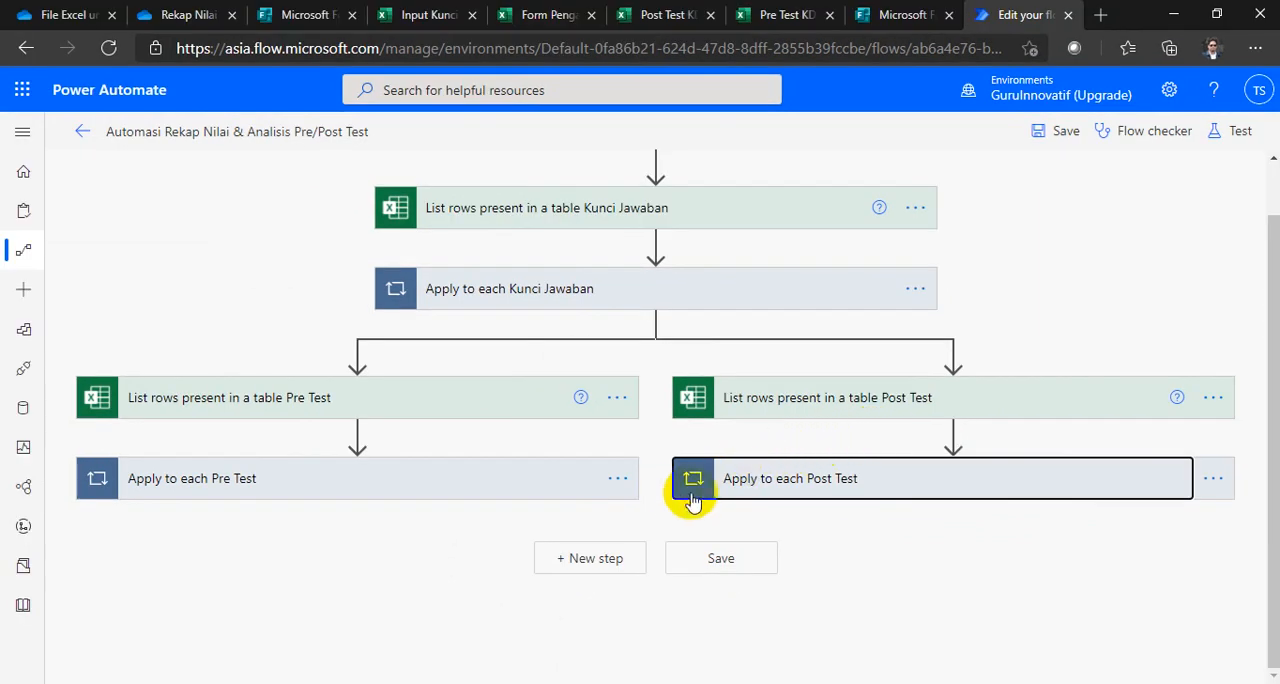
# Step: Review the flow's structure, from the Kunci Jawaban list-rows and loop actions to the parallel Pre Test and Post Test branches
pyautogui.scroll(1, 918, 620)
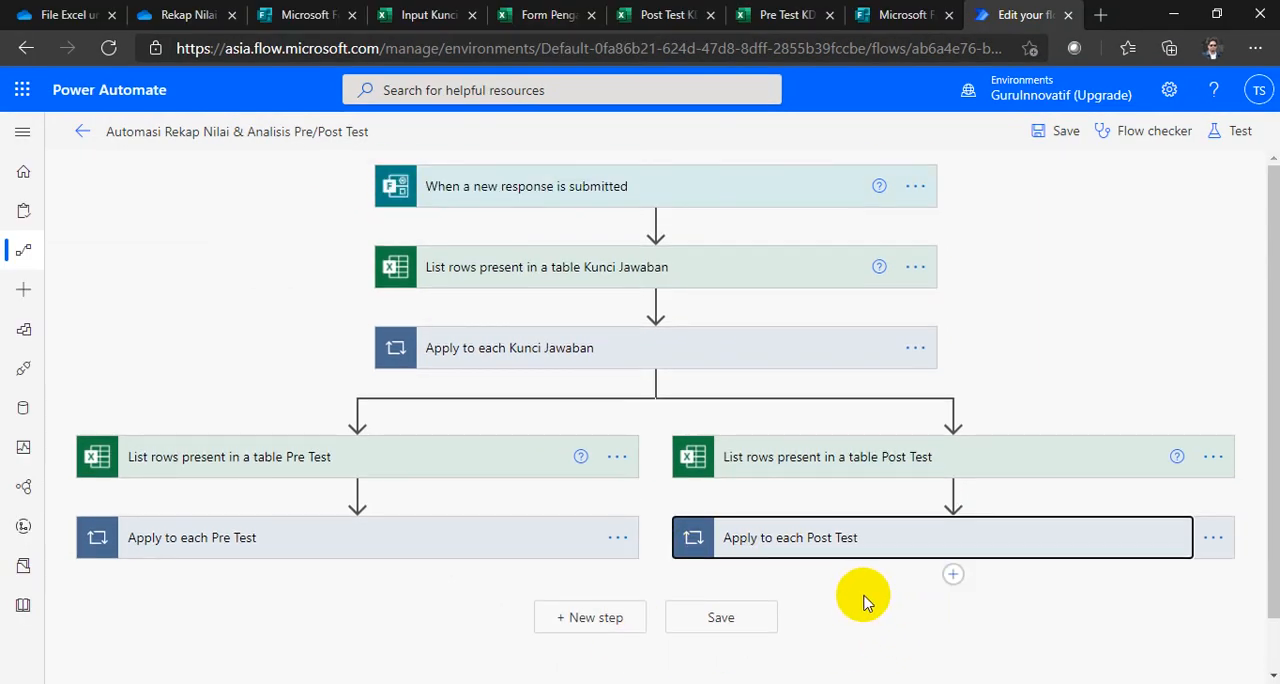
pyautogui.moveTo(333, 221)
pyautogui.mouseDown()
pyautogui.moveTo(663, 367)
pyautogui.moveTo(985, 383)
pyautogui.moveTo(966, 383)
pyautogui.mouseUp()
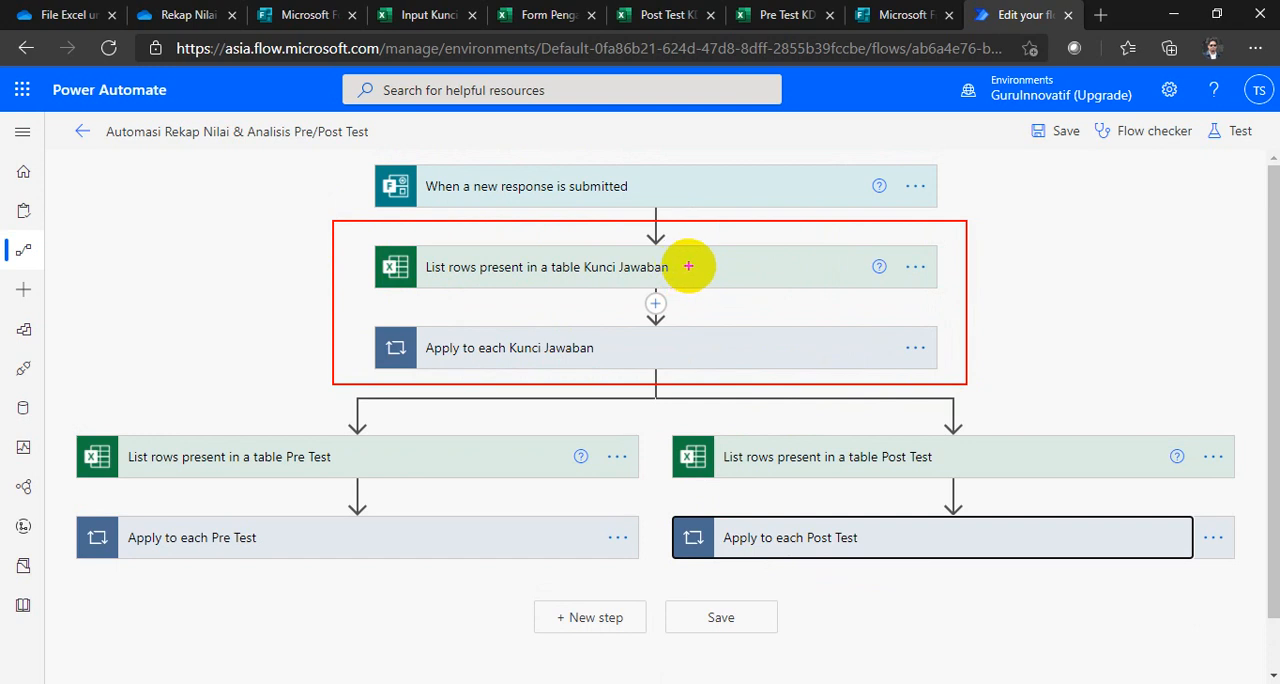
pyautogui.moveTo(683, 267); pyautogui.dragTo(750, 268)
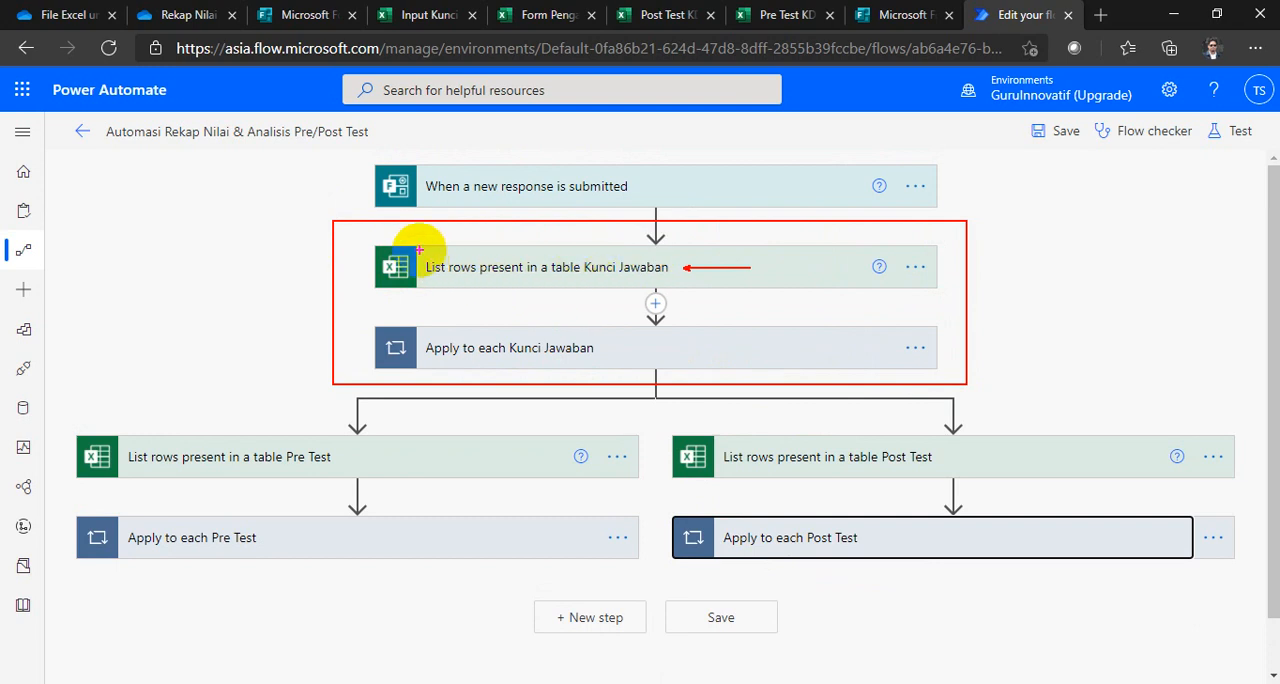
pyautogui.moveTo(419, 248); pyautogui.dragTo(534, 290)
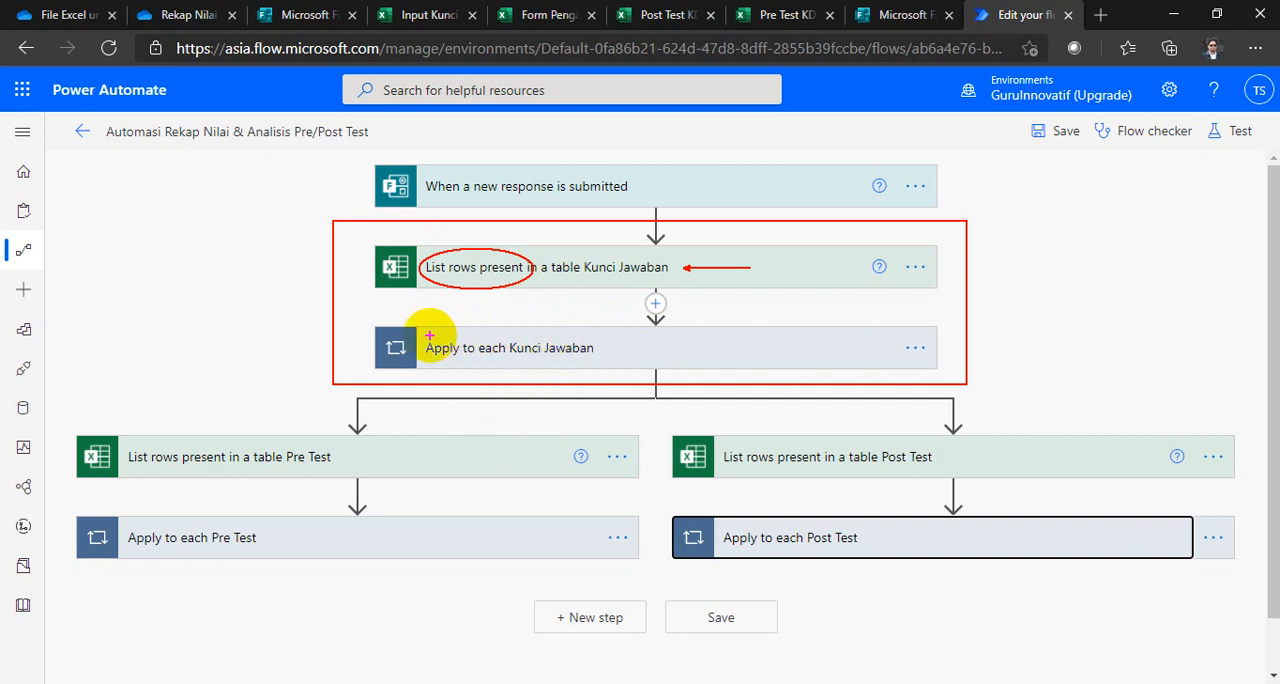
pyautogui.moveTo(412, 330); pyautogui.dragTo(600, 380)
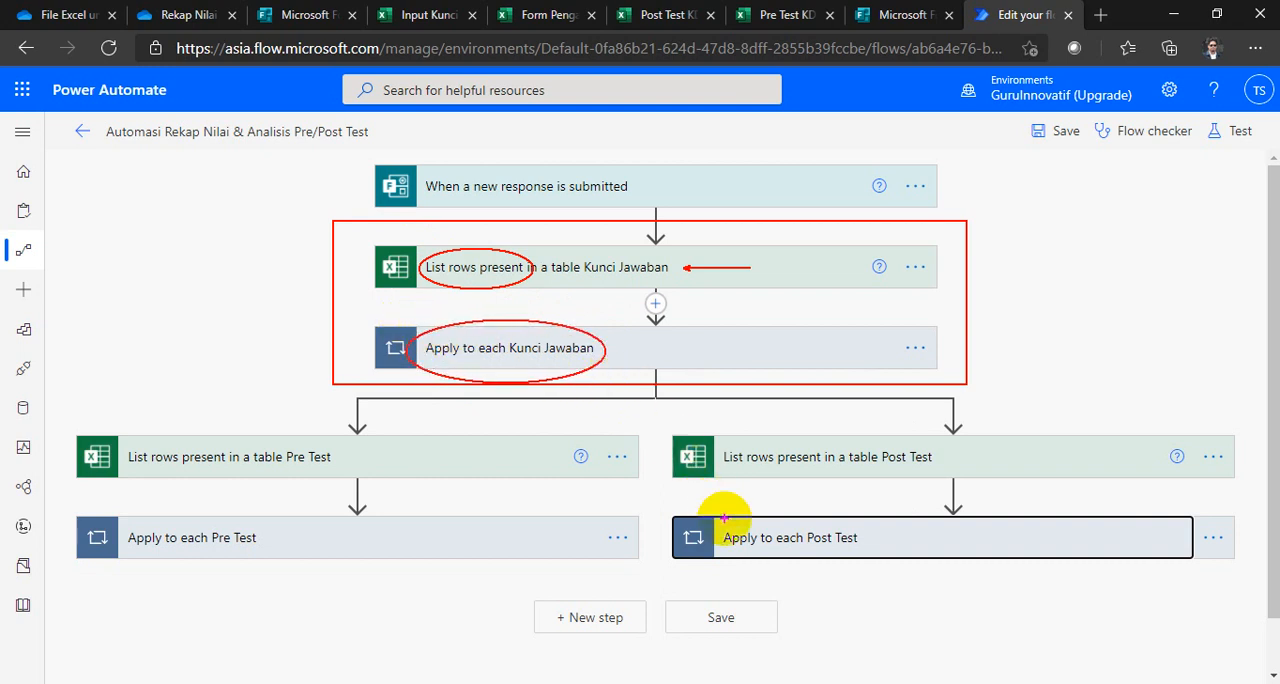
pyautogui.moveTo(43, 400)
pyautogui.mouseDown()
pyautogui.moveTo(520, 562)
pyautogui.moveTo(635, 578)
pyautogui.mouseUp()
pyautogui.moveTo(659, 397)
pyautogui.mouseDown()
pyautogui.moveTo(1236, 592)
pyautogui.moveTo(1250, 579)
pyautogui.mouseUp()
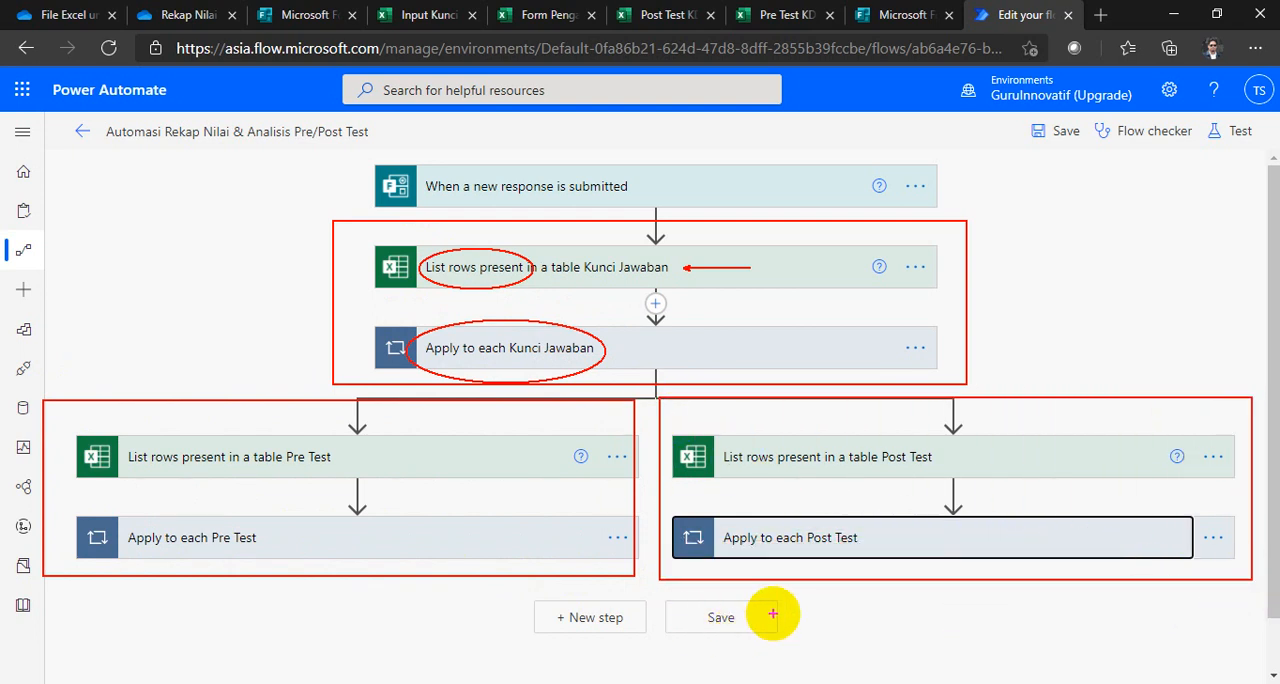
pyautogui.press('Escape')
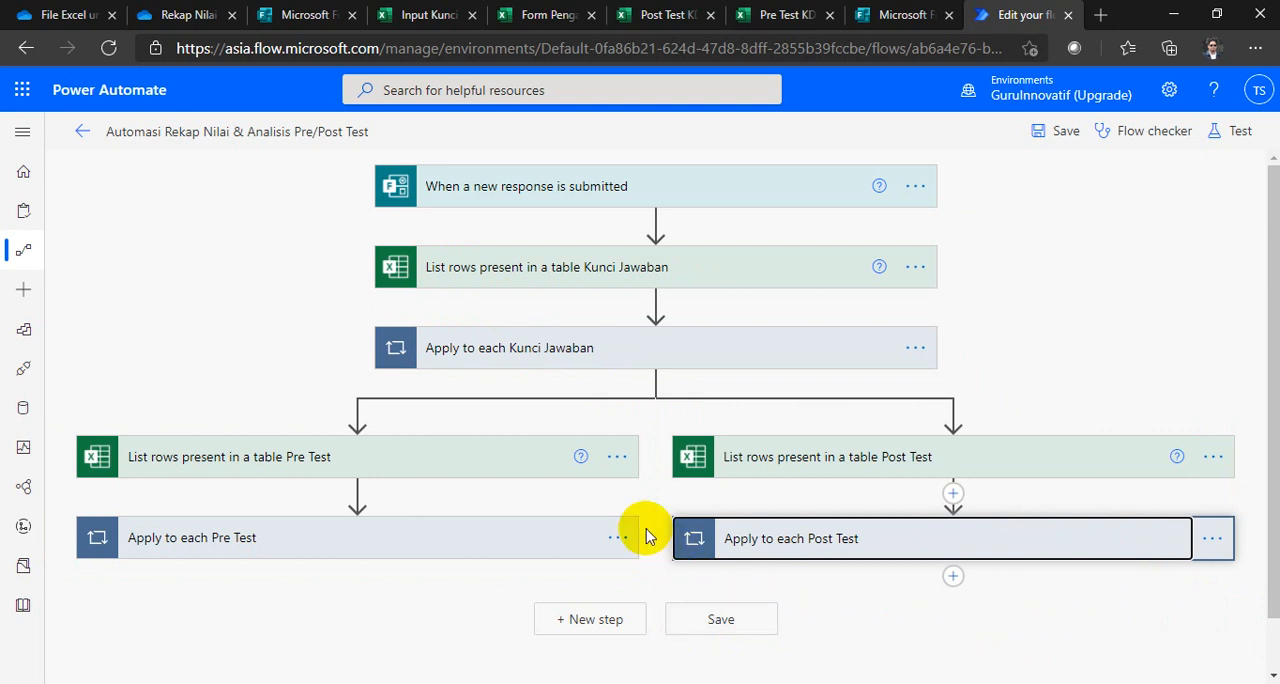
pyautogui.scroll(-1, 630, 520)
pyautogui.scroll(1, 630, 520)
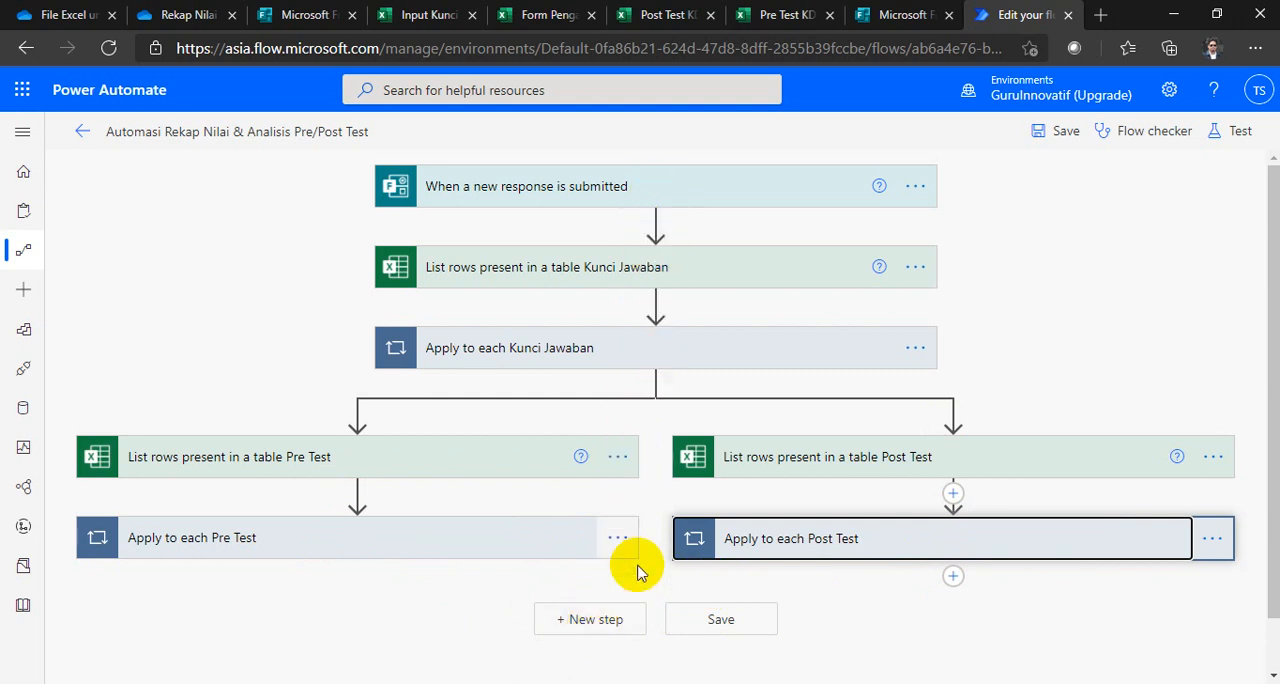
# Step: Add a Microsoft Forms Get response details action after the Pre Test and Post Test branches merge
pyautogui.click(595, 625)
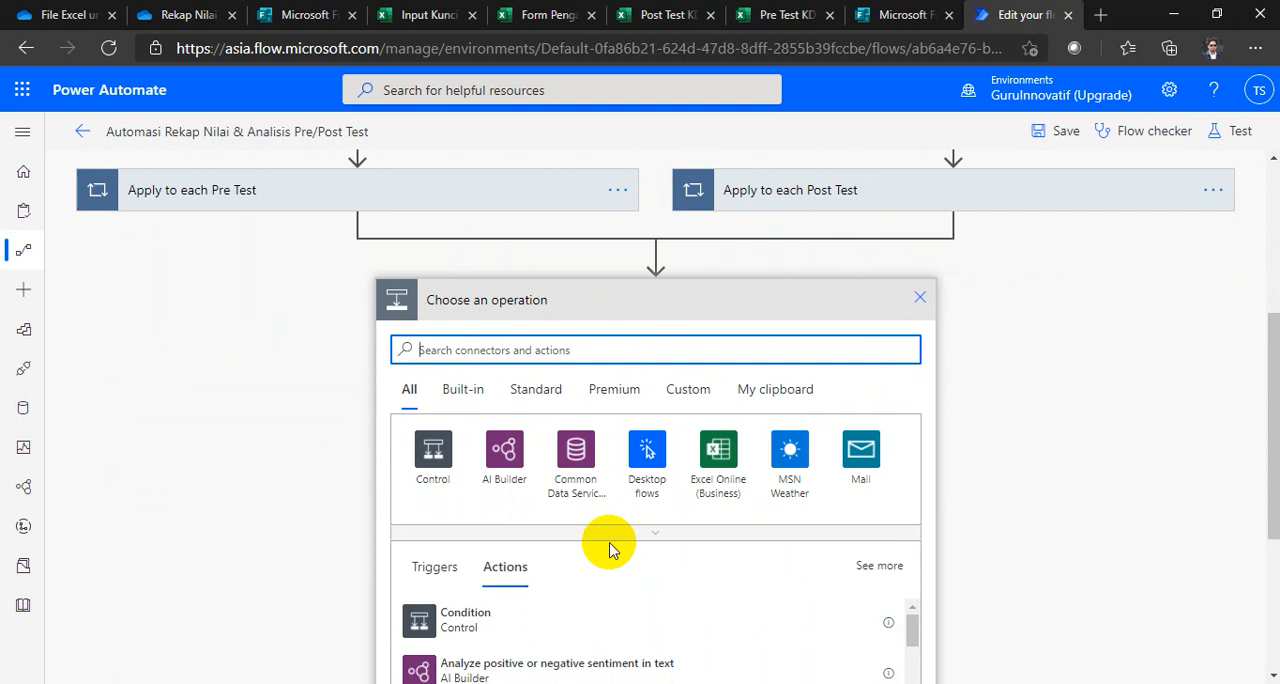
pyautogui.scroll(1, 611, 538)
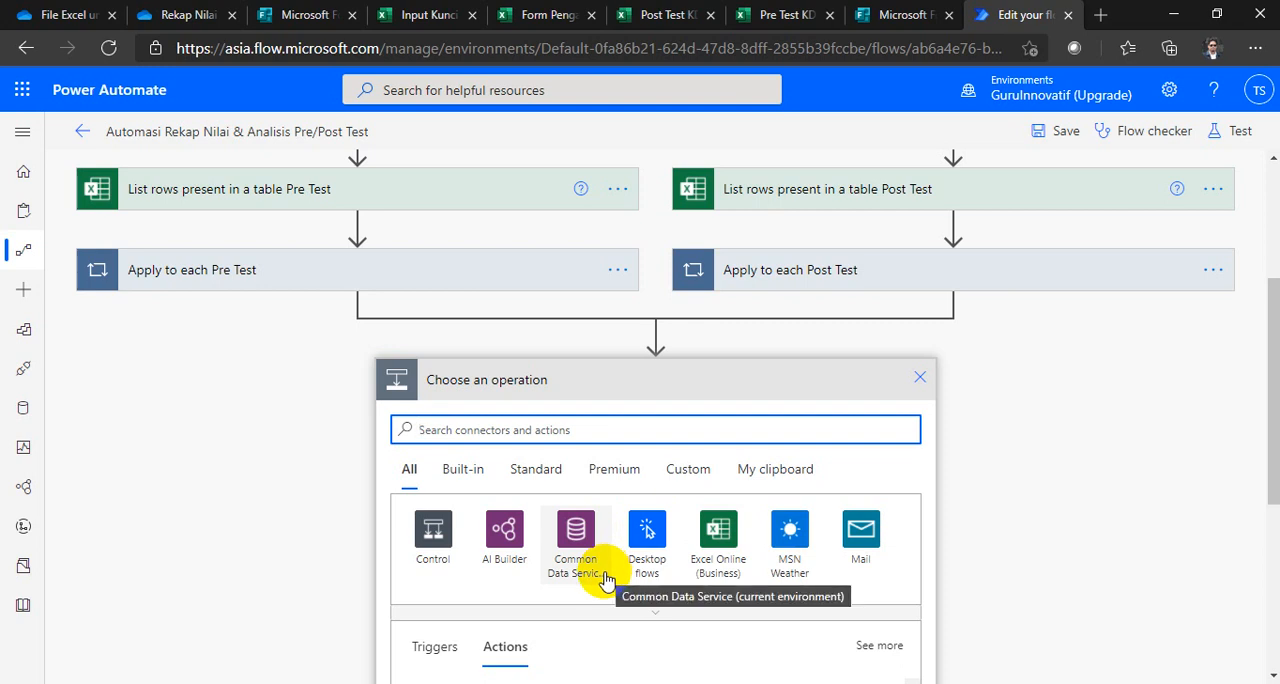
pyautogui.scroll(3, 606, 575)
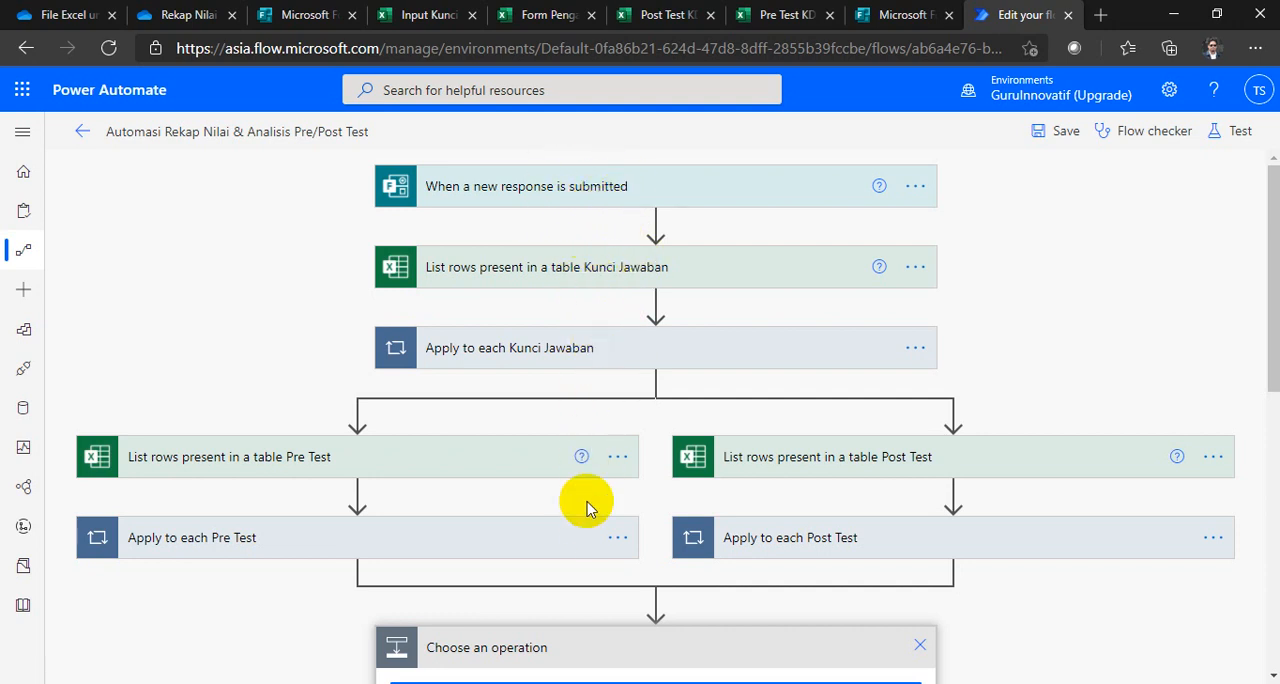
pyautogui.scroll(-2, 586, 506)
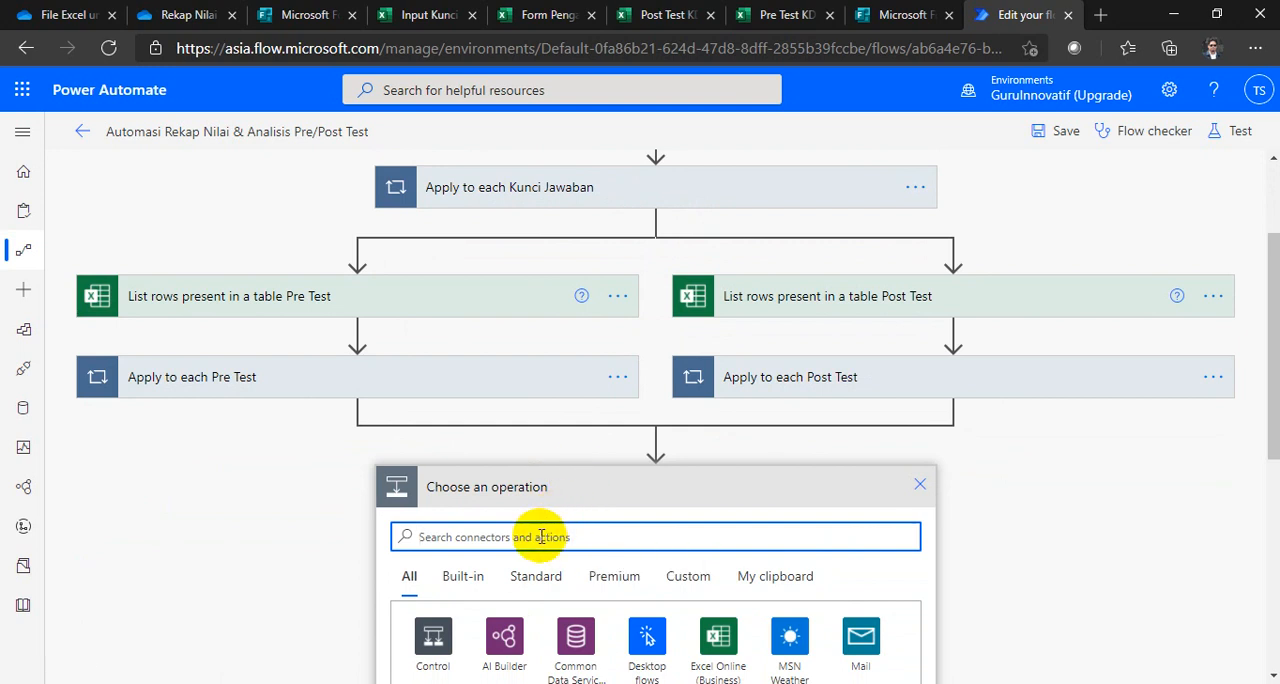
pyautogui.write('forms')
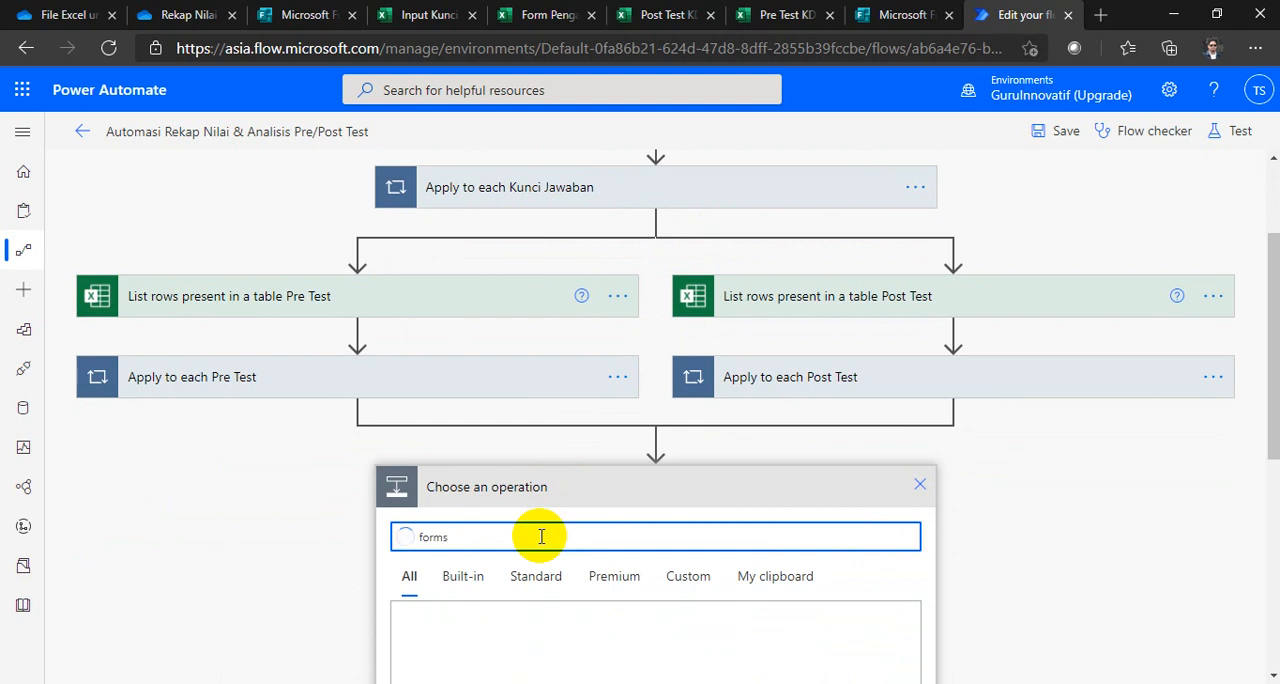
pyautogui.scroll(-2, 530, 528)
pyautogui.click(506, 500)
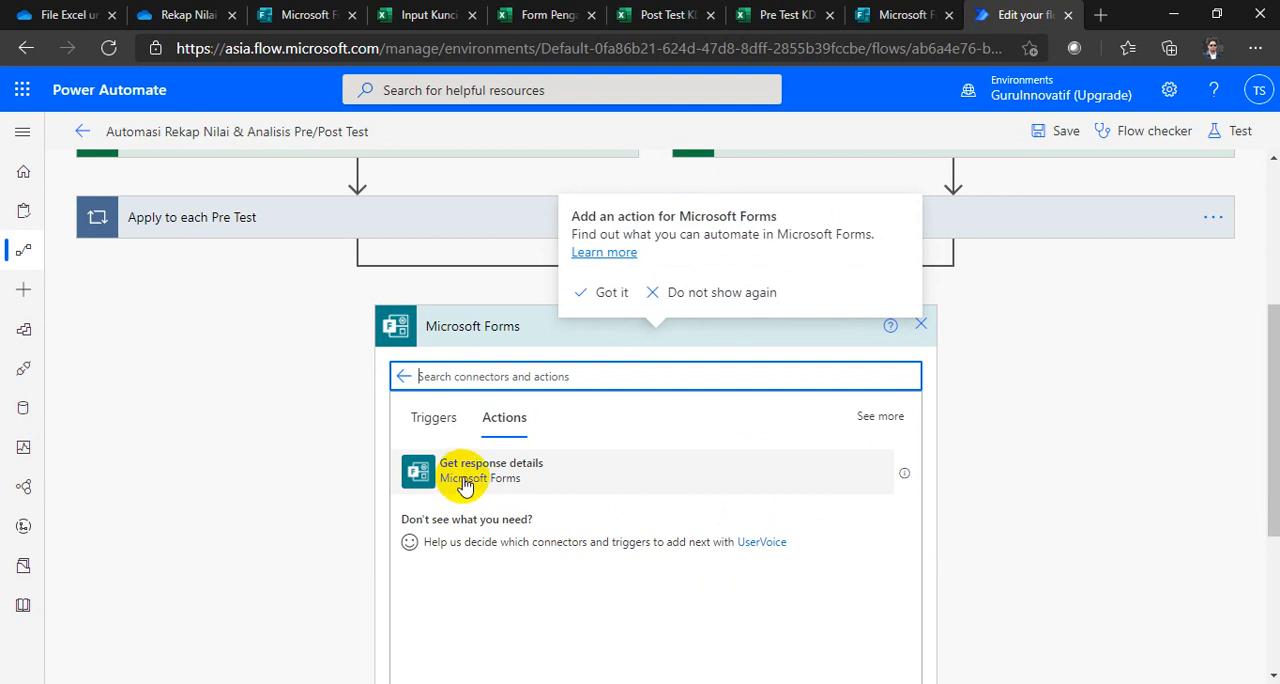
pyautogui.click(463, 484)
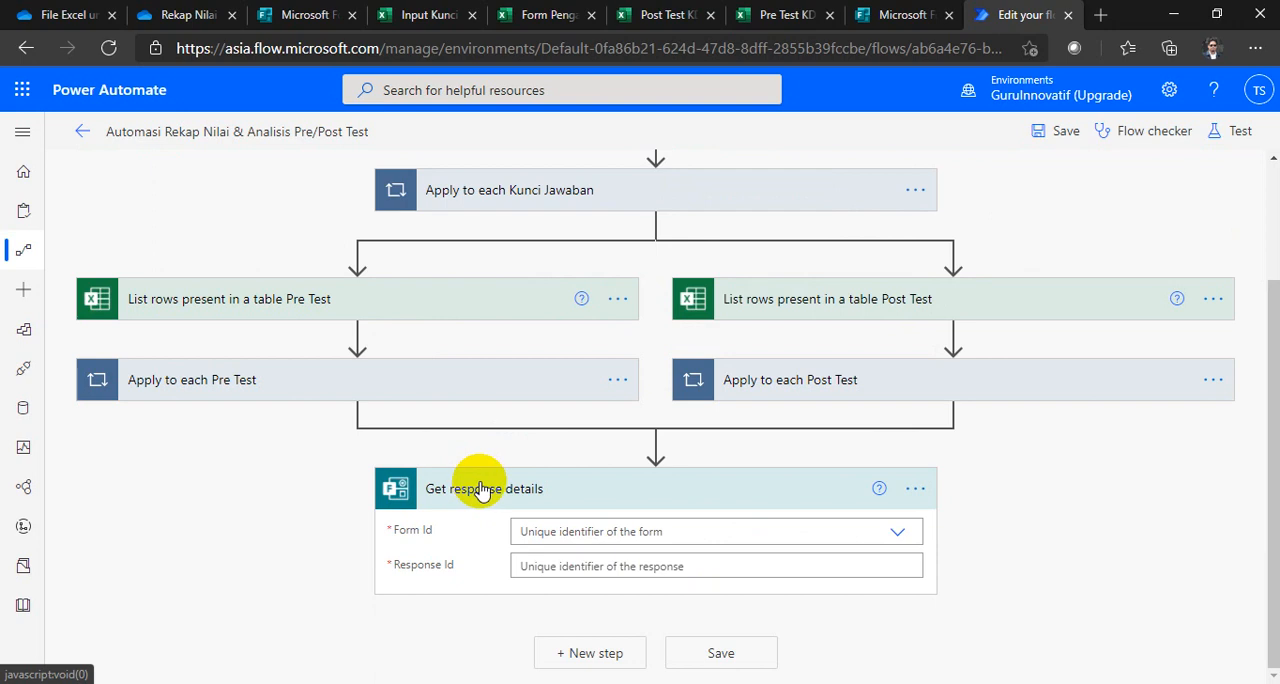
# Step: Check the name of the file-request form in its Excel workbook and the OneDrive folder, and return to the Power Automate flow
pyautogui.click(524, 18)
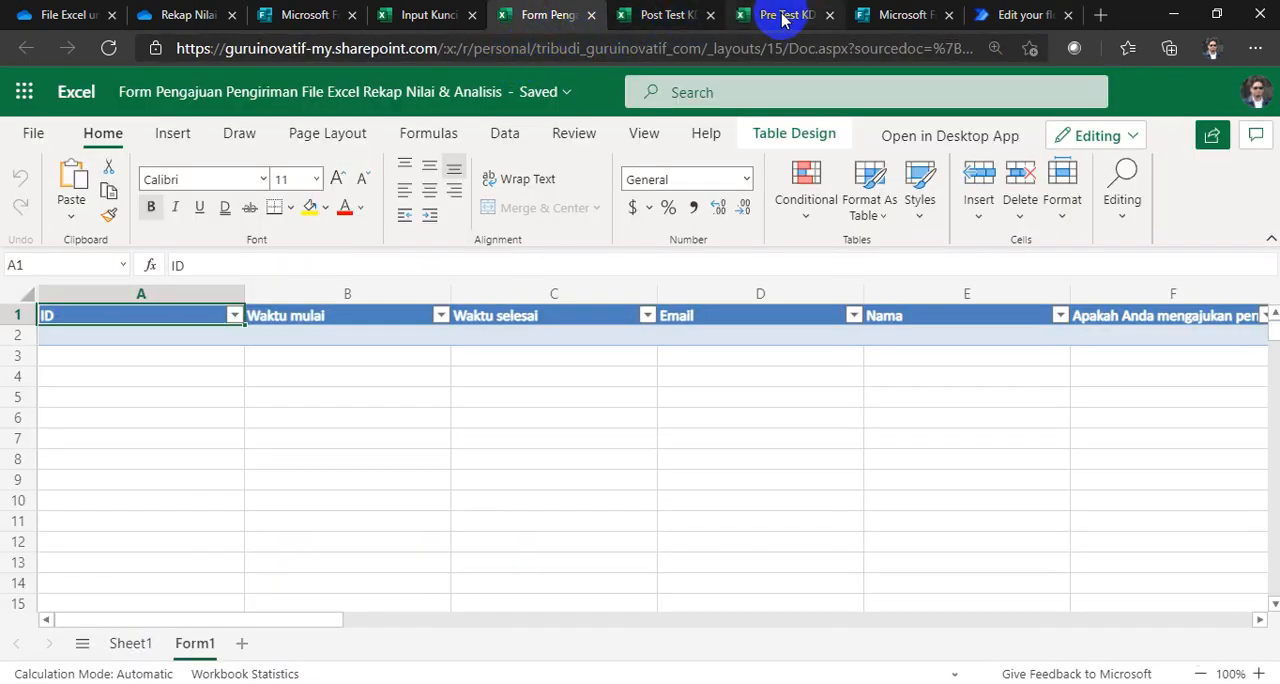
pyautogui.click(286, 17)
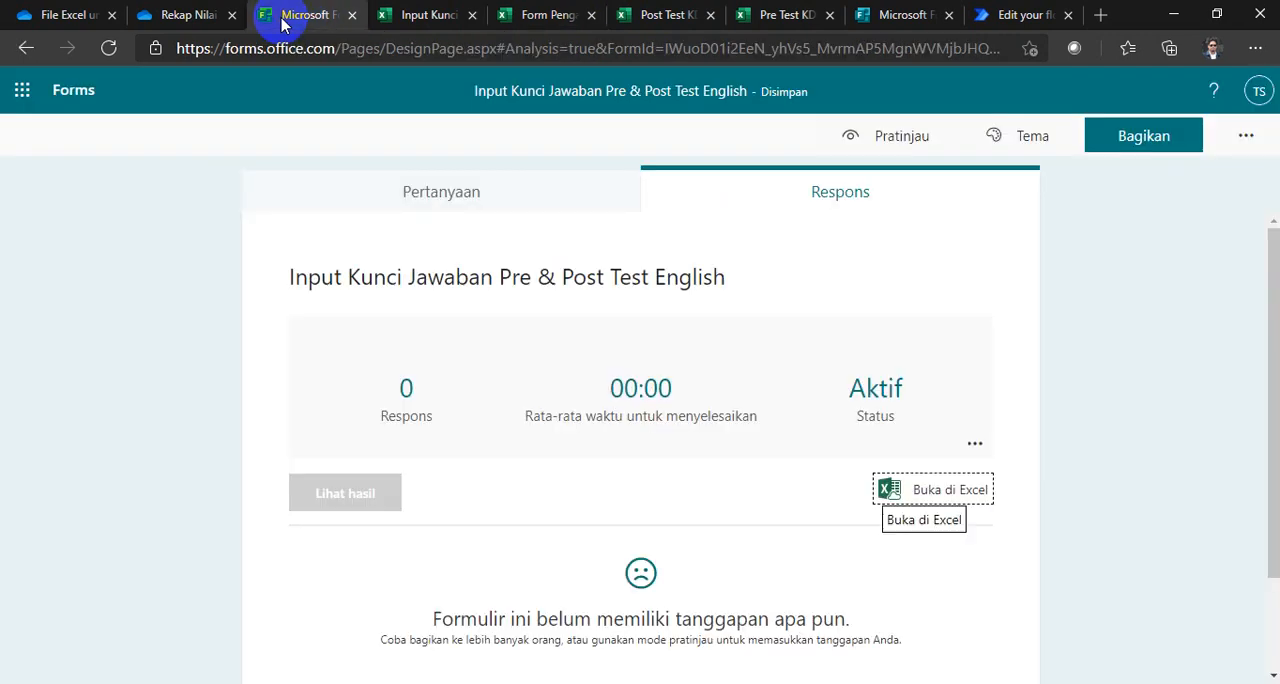
pyautogui.click(58, 100)
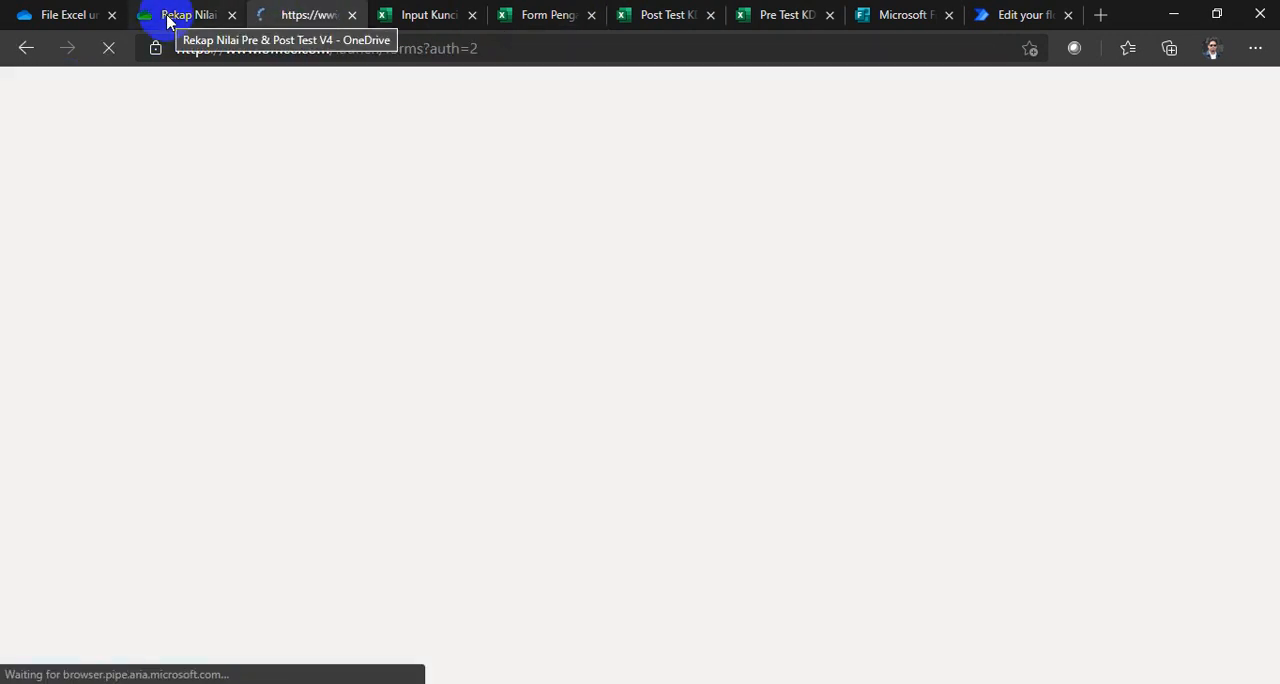
pyautogui.click(167, 18)
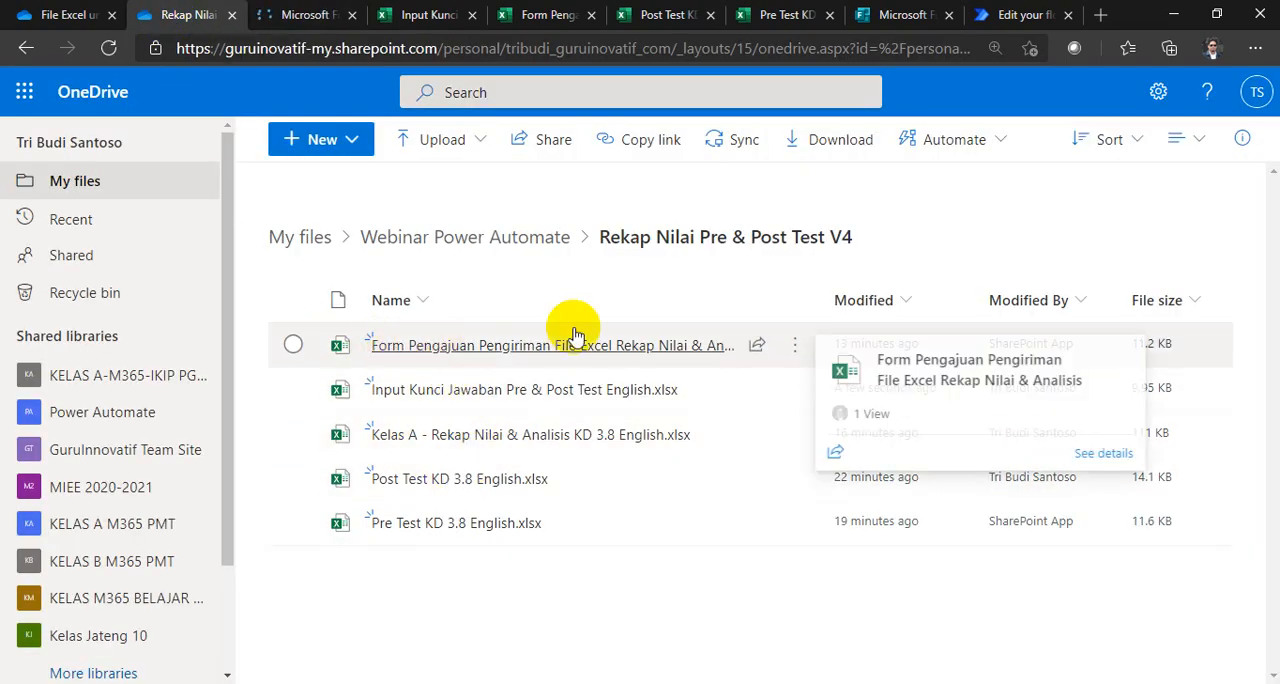
pyautogui.click(1020, 15)
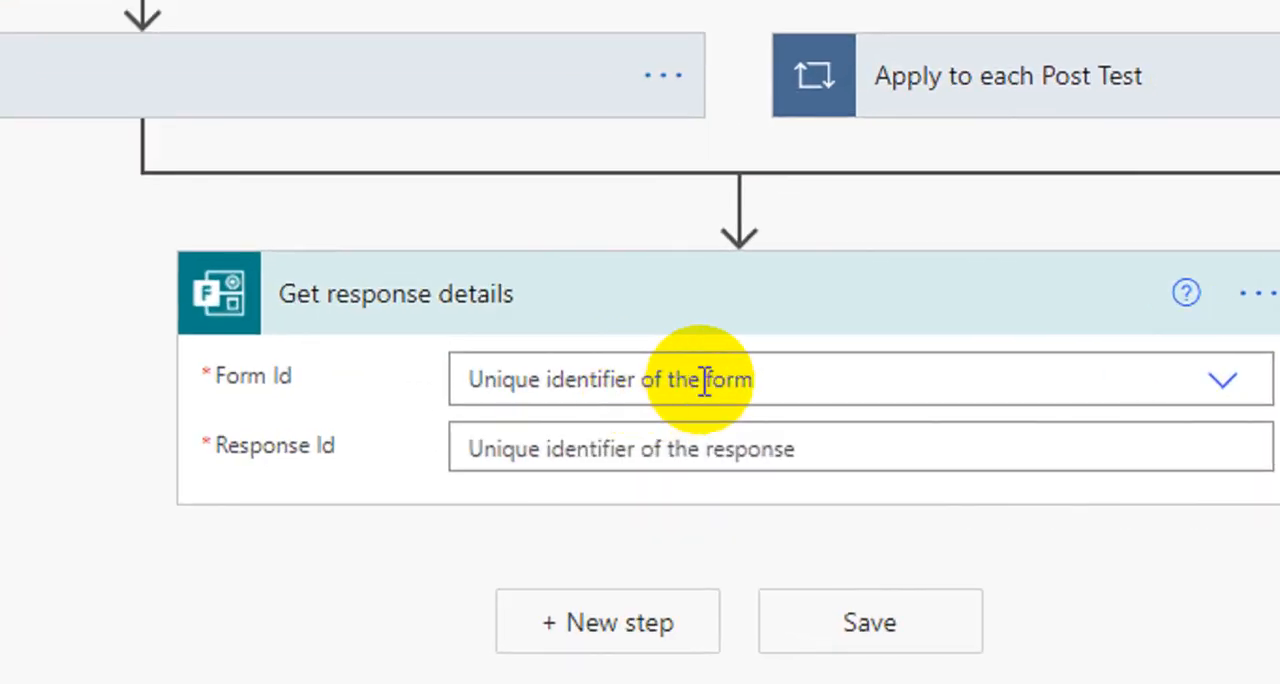
# Step: Set the Form Id of Get response details to Form Pengajuan Pengiriman File Excel Rekap Nilai & Analisis
pyautogui.click(705, 381)
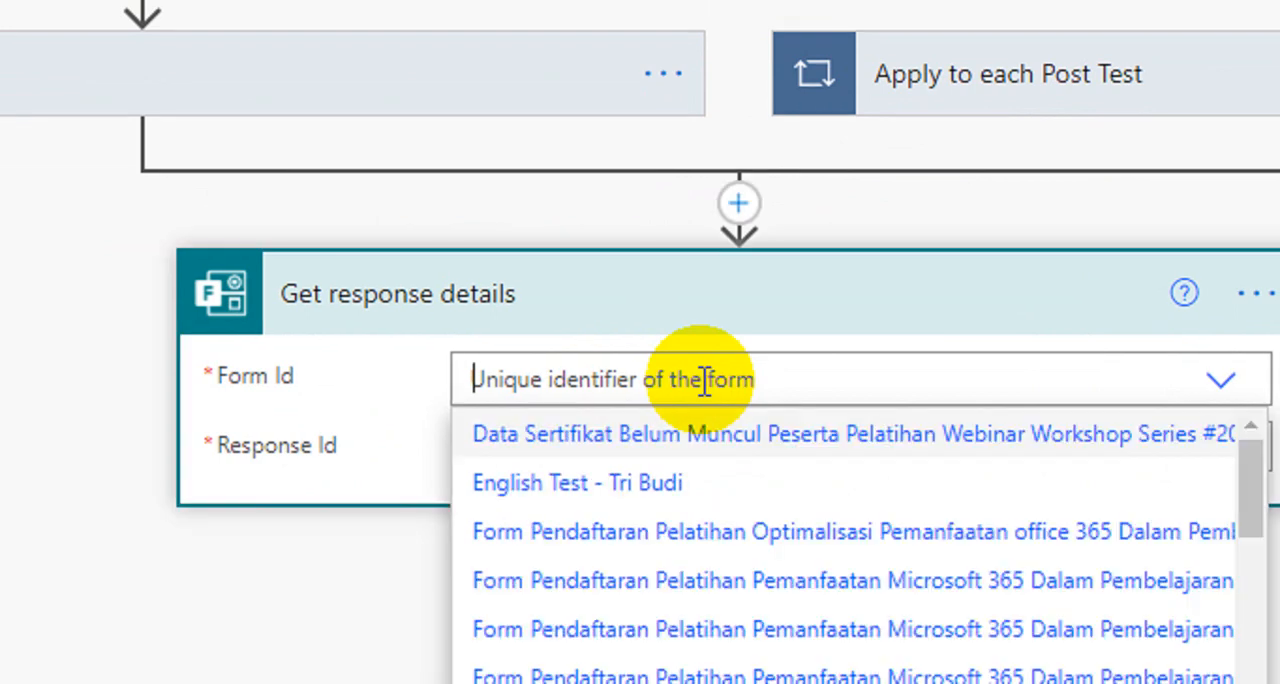
pyautogui.scroll(-1, 714, 430)
pyautogui.scroll(-3, 978, 510)
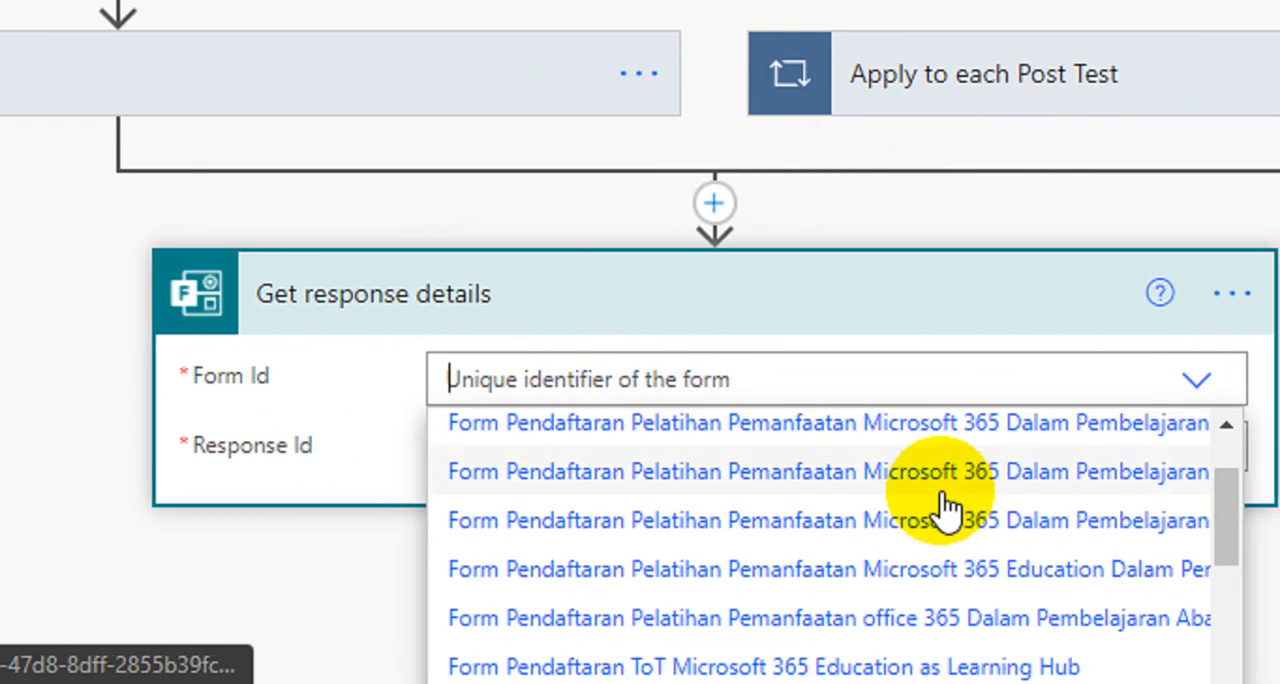
pyautogui.scroll(-1, 825, 548)
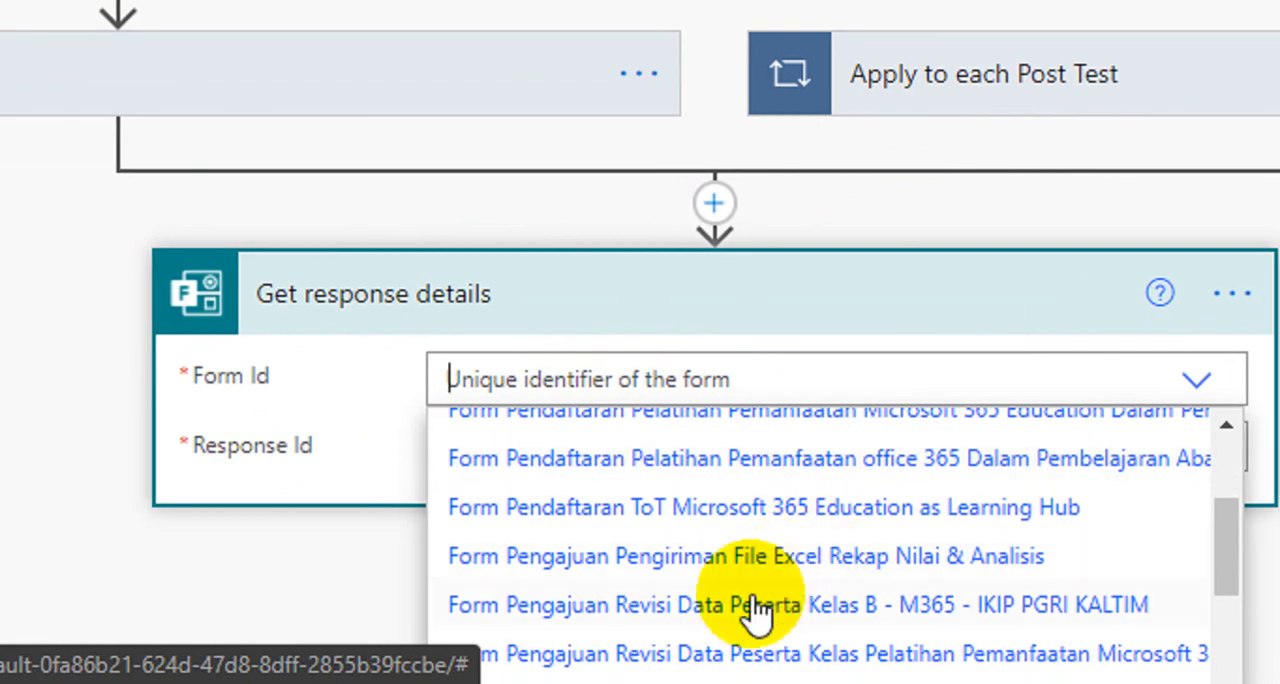
pyautogui.click(640, 562)
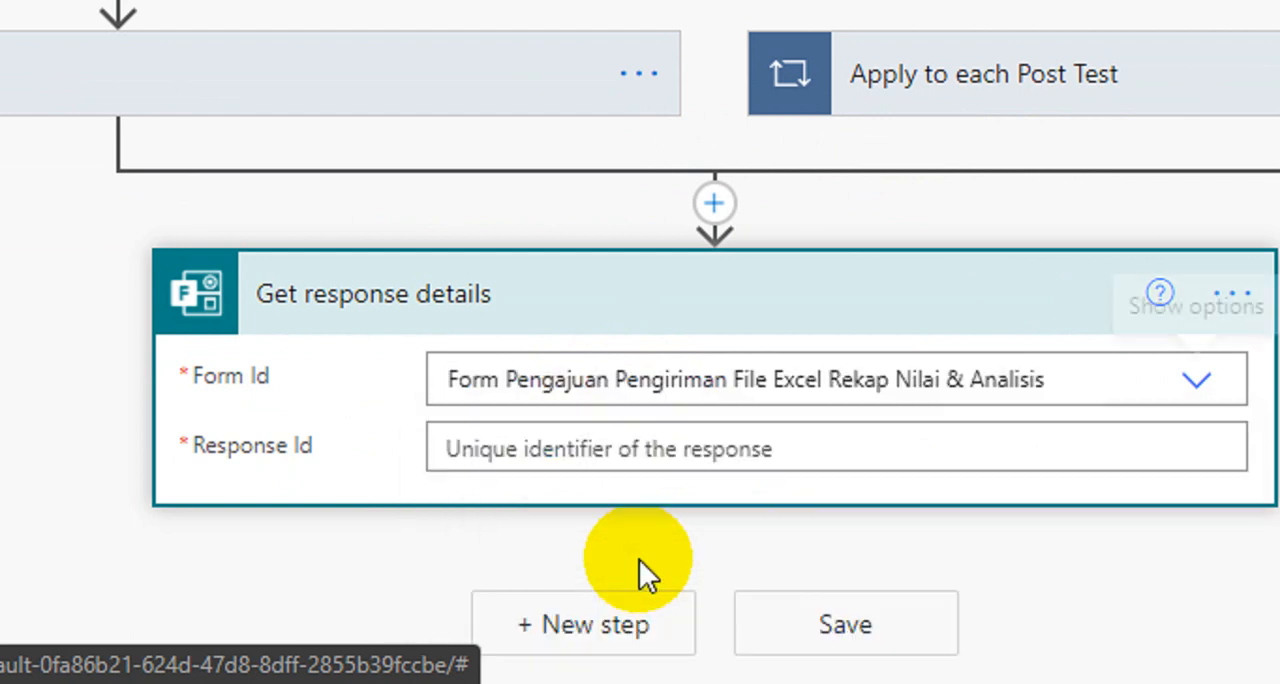
# Step: Fill the Response Id of Get response details with the Response Id dynamic content and collapse the action
pyautogui.click(636, 450)
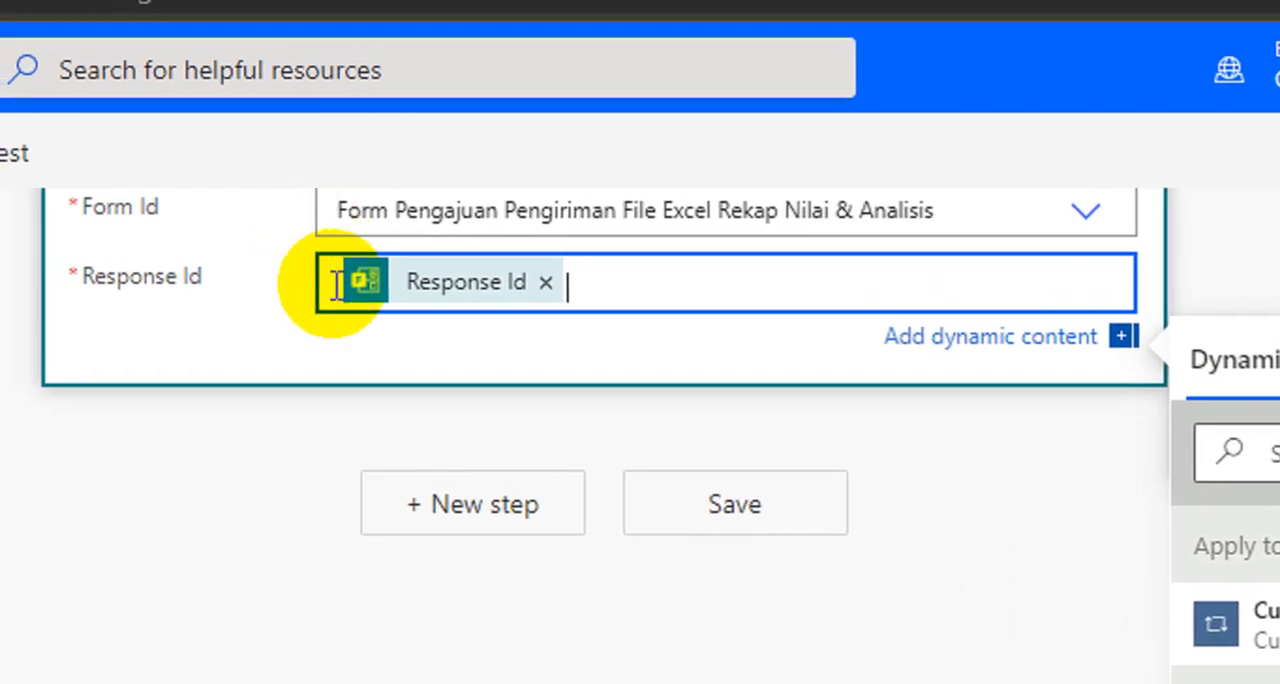
pyautogui.scroll(1, 438, 582)
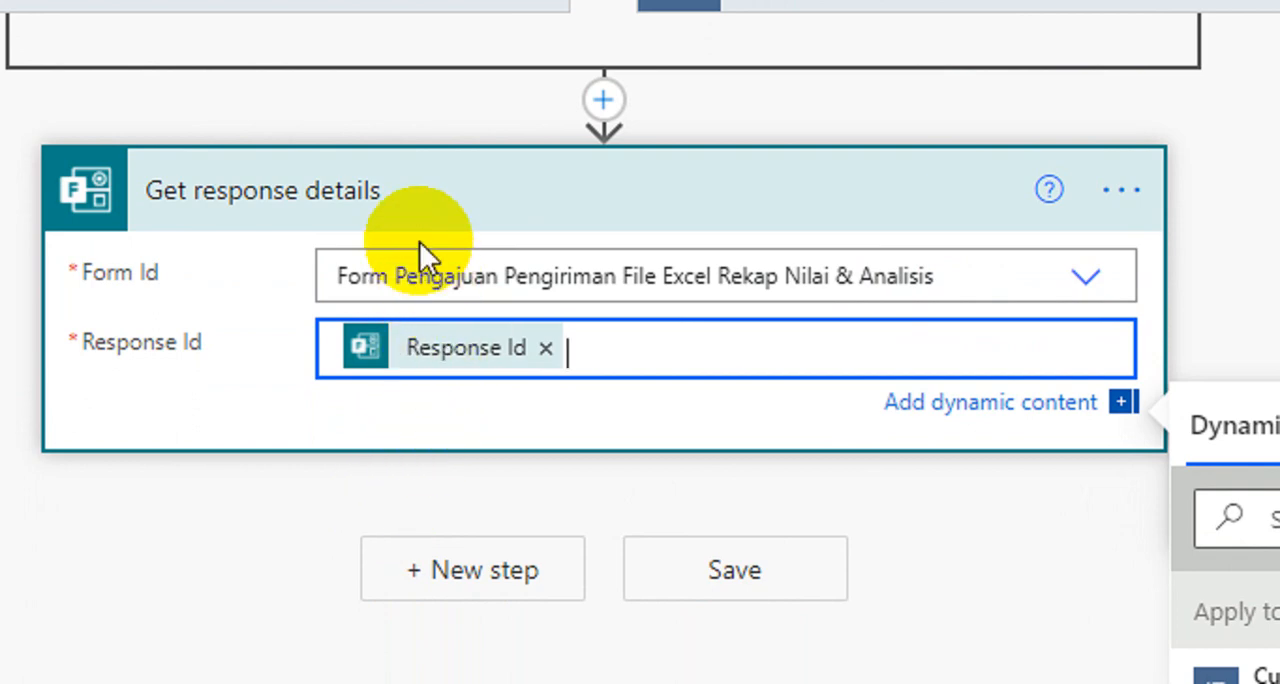
pyautogui.click(414, 206)
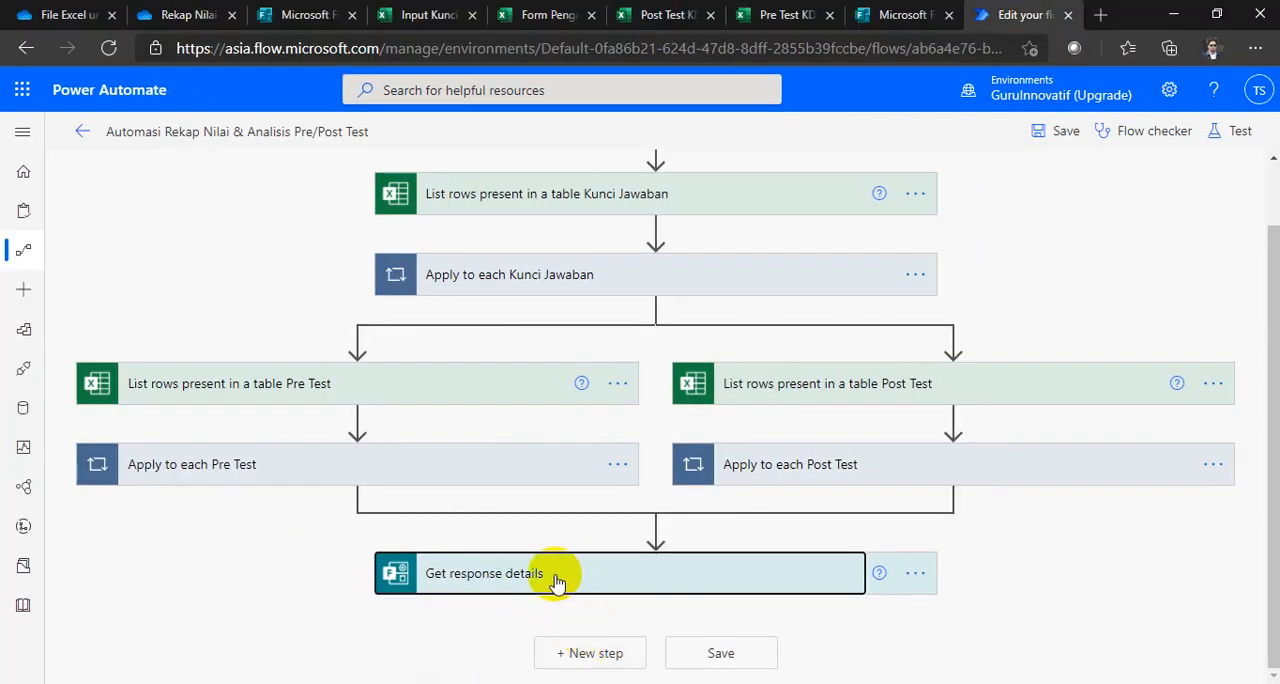
# Step: Add a OneDrive for Business Get file content action below Get response details
pyautogui.click(575, 655)
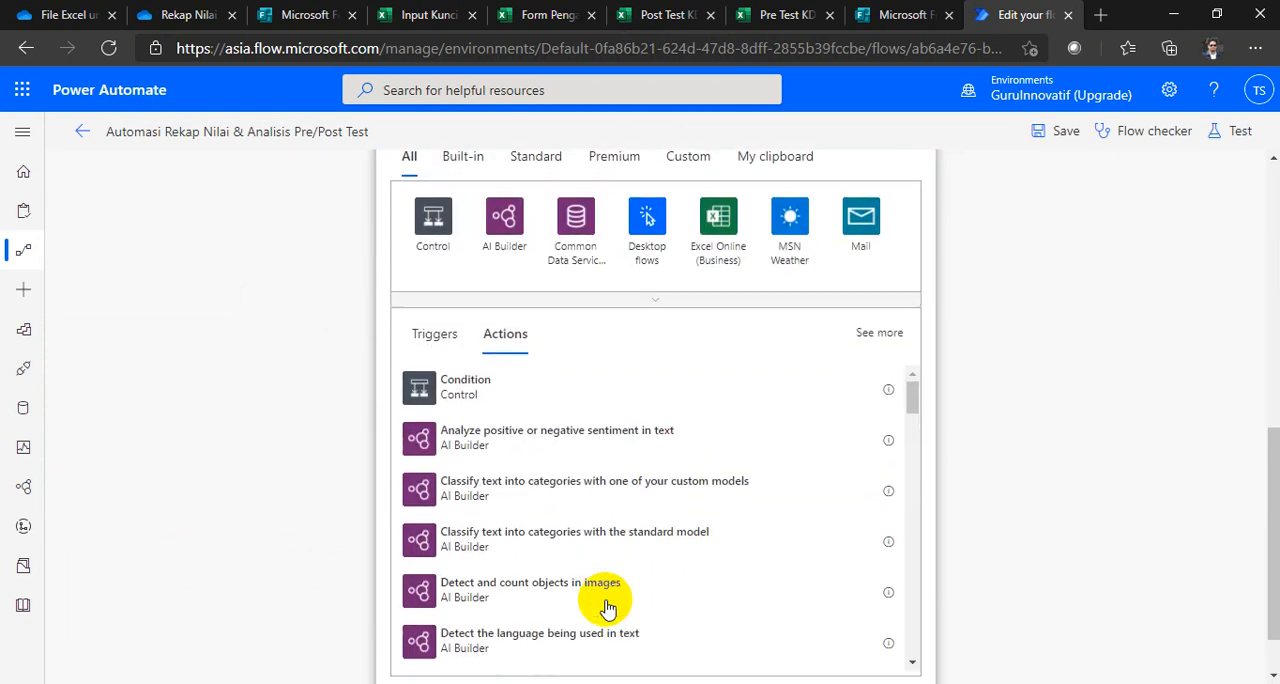
pyautogui.scroll(3, 585, 486)
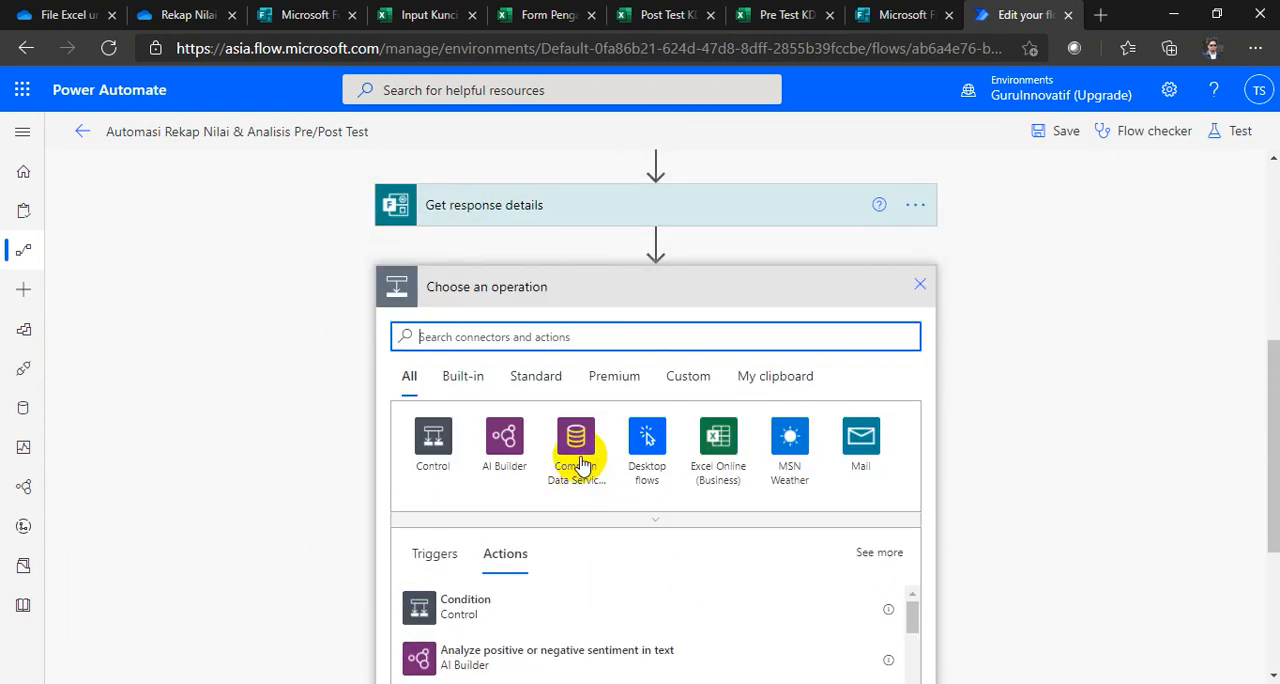
pyautogui.click(540, 378)
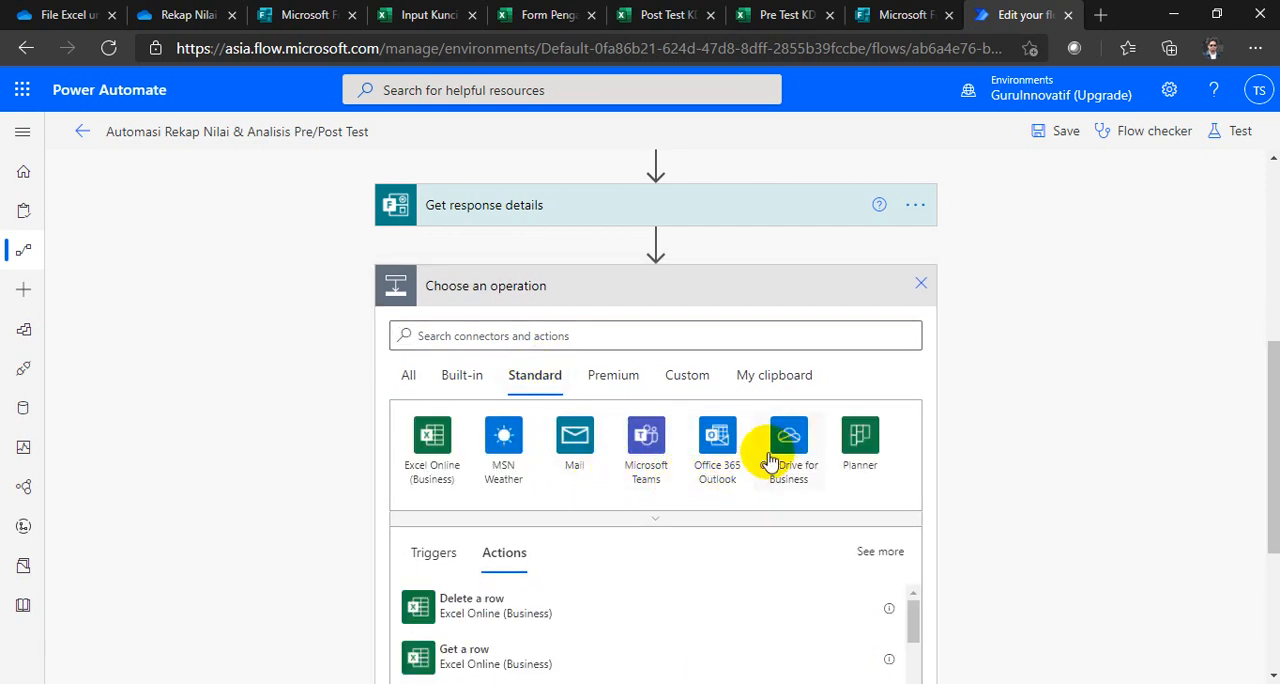
pyautogui.click(779, 450)
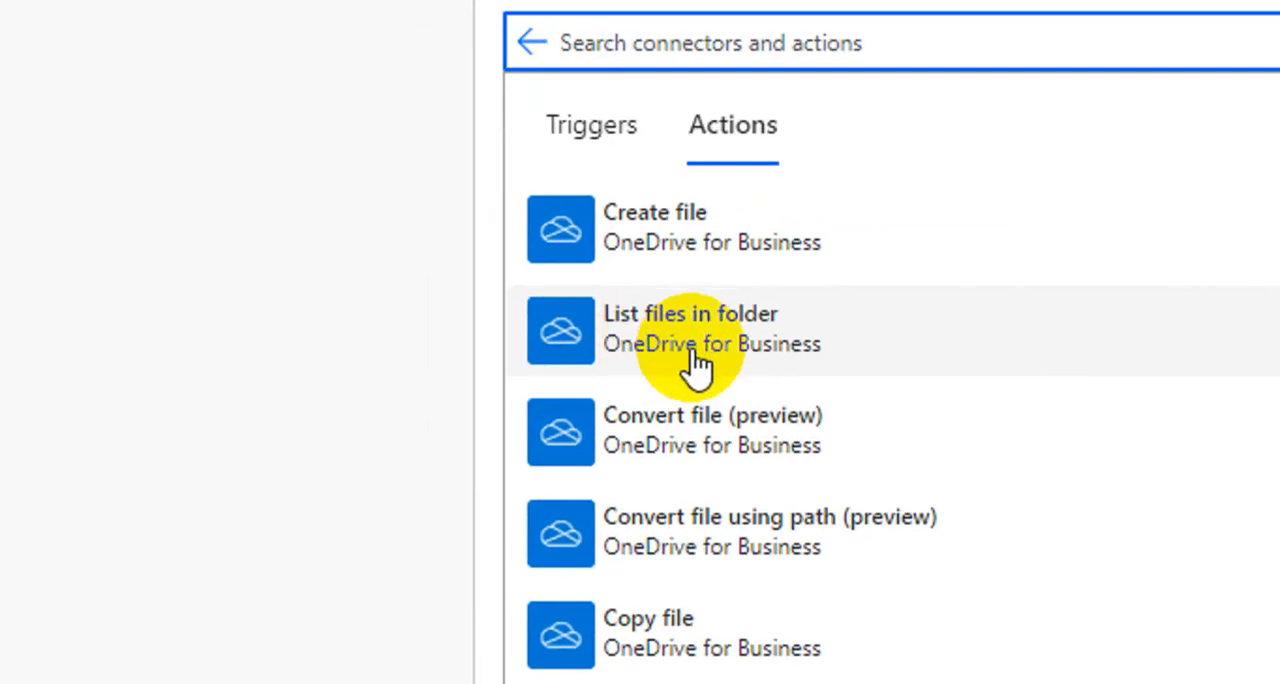
pyautogui.scroll(-1, 486, 497)
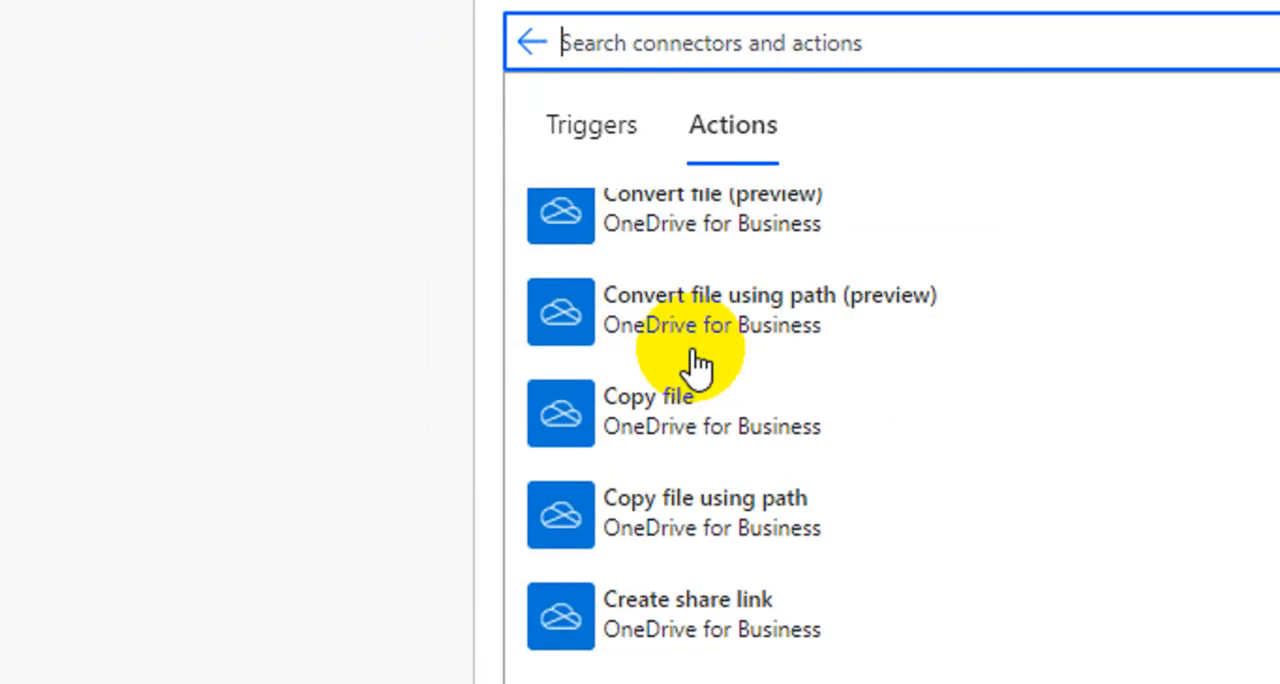
pyautogui.scroll(-5, 693, 352)
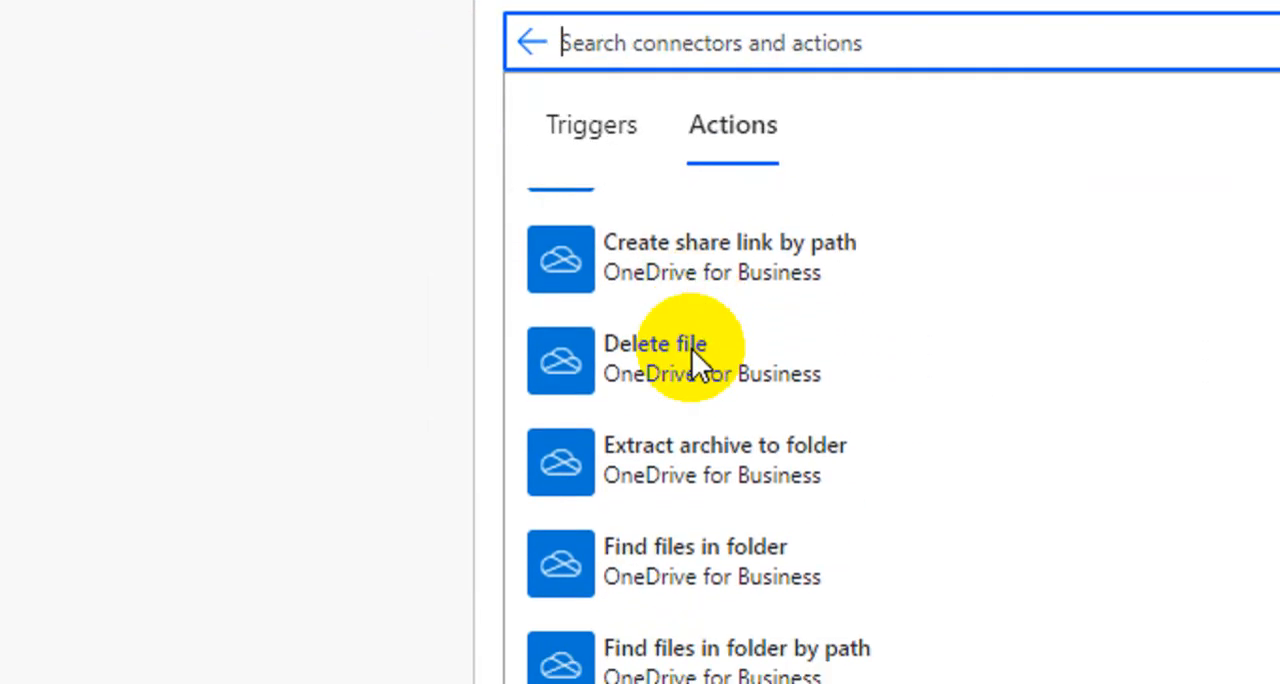
pyautogui.scroll(-1, 695, 360)
pyautogui.scroll(-3, 700, 375)
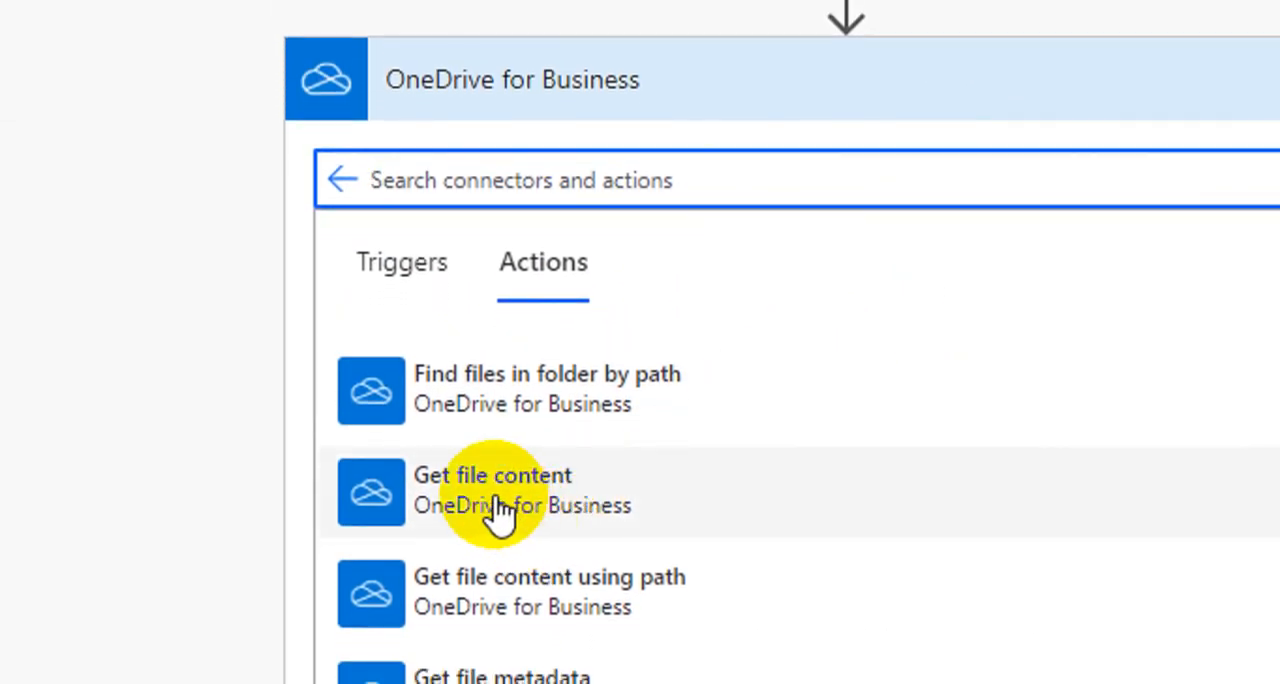
pyautogui.click(497, 512)
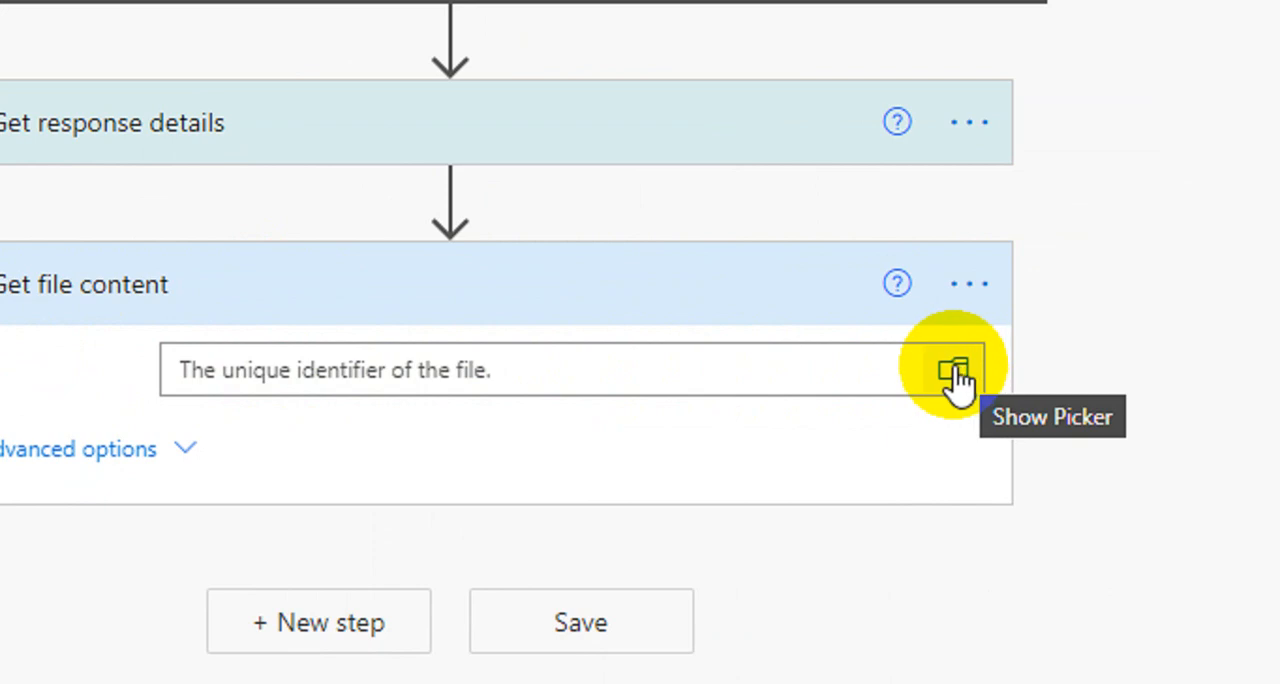
# Step: Set the Get file content file to /Webinar Power Automate/Rekap Nilai Pre & Post Test V4/Kelas A - Rekap Nilai & Analisis KD 3.8 English.xlsx and collapse the action
pyautogui.click(955, 378)
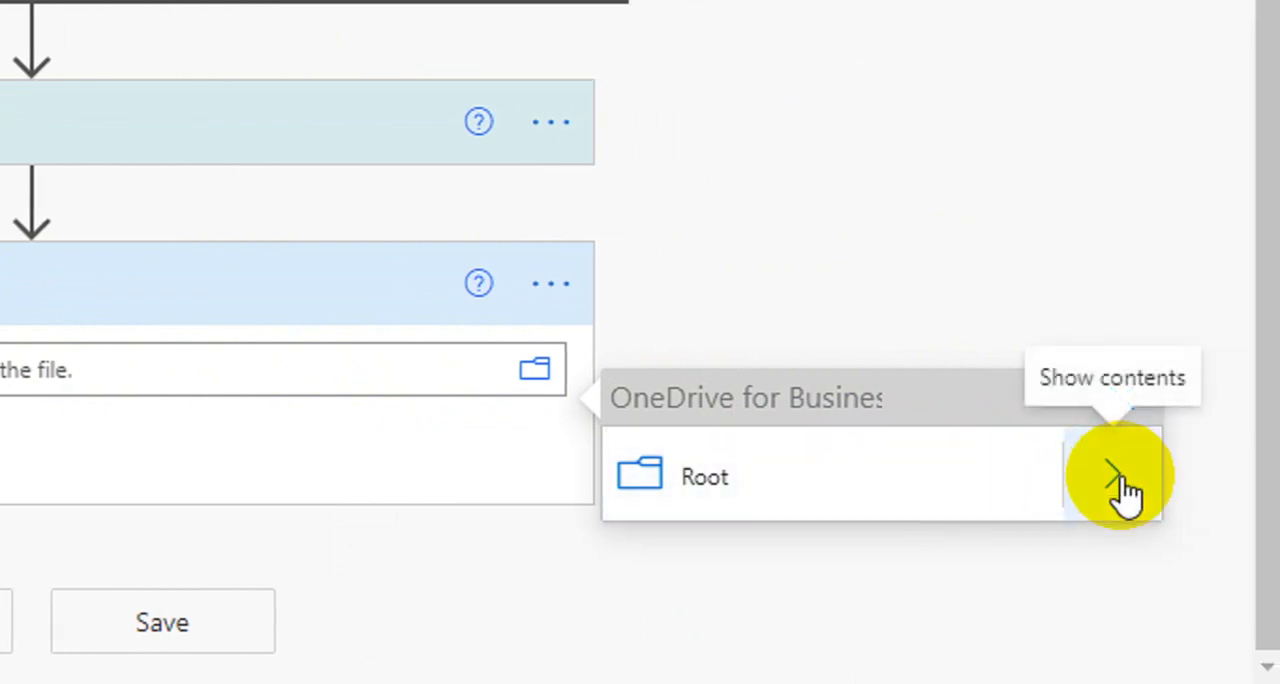
pyautogui.click(1117, 478)
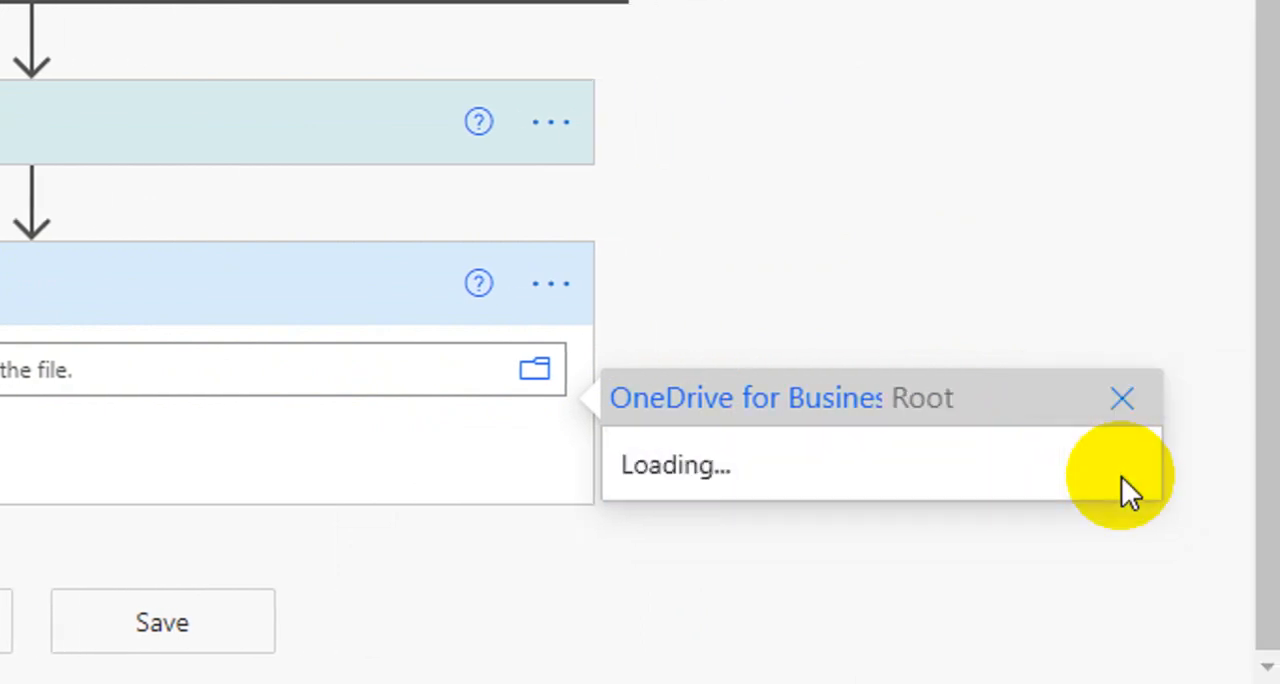
pyautogui.scroll(-5, 957, 205)
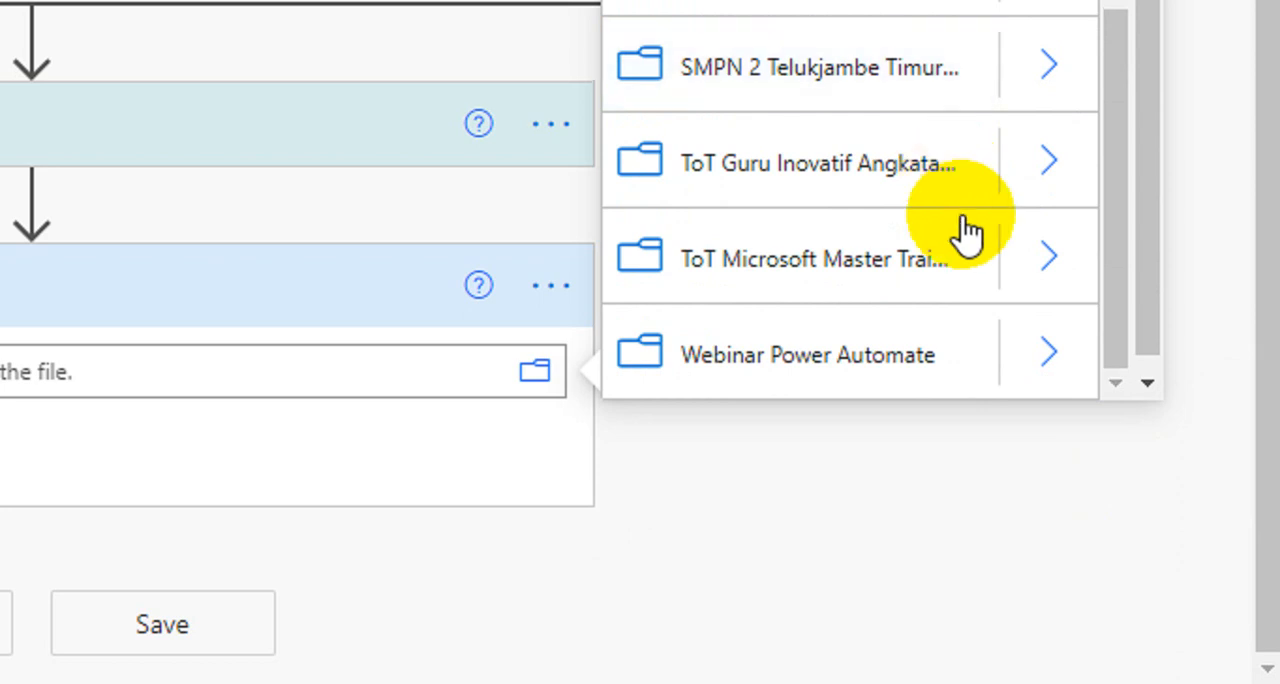
pyautogui.click(1040, 355)
pyautogui.scroll(-10, 966, 294)
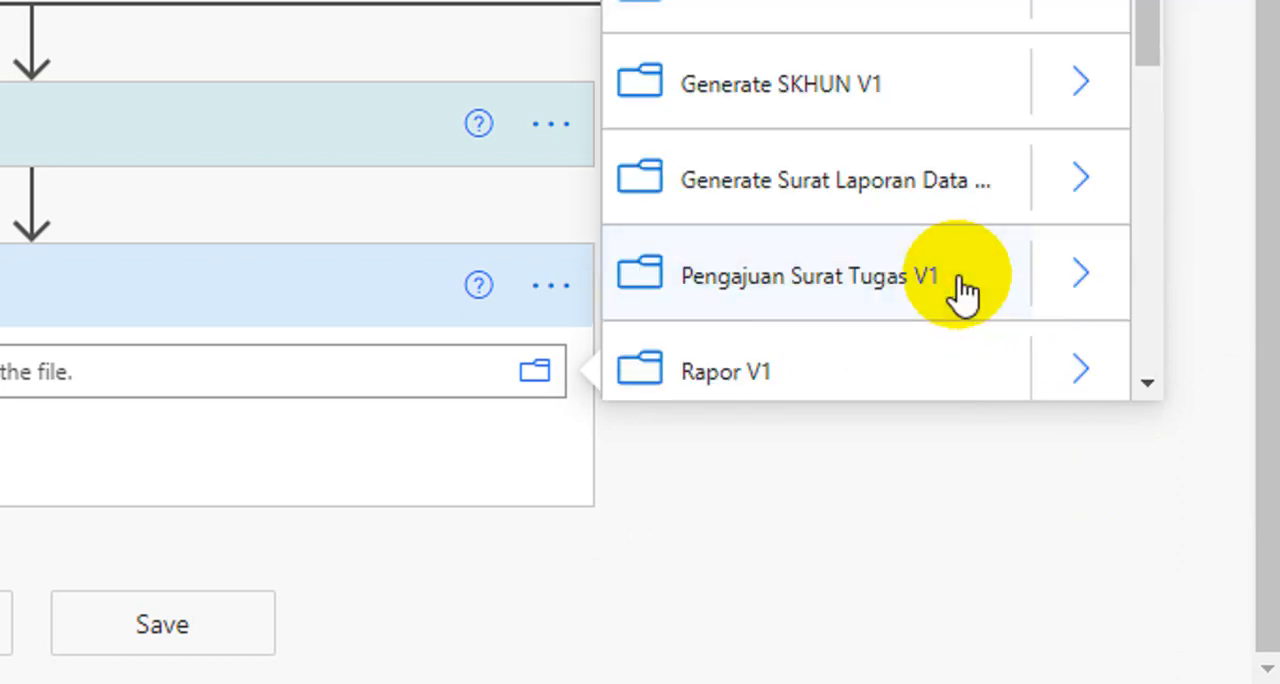
pyautogui.click(1063, 365)
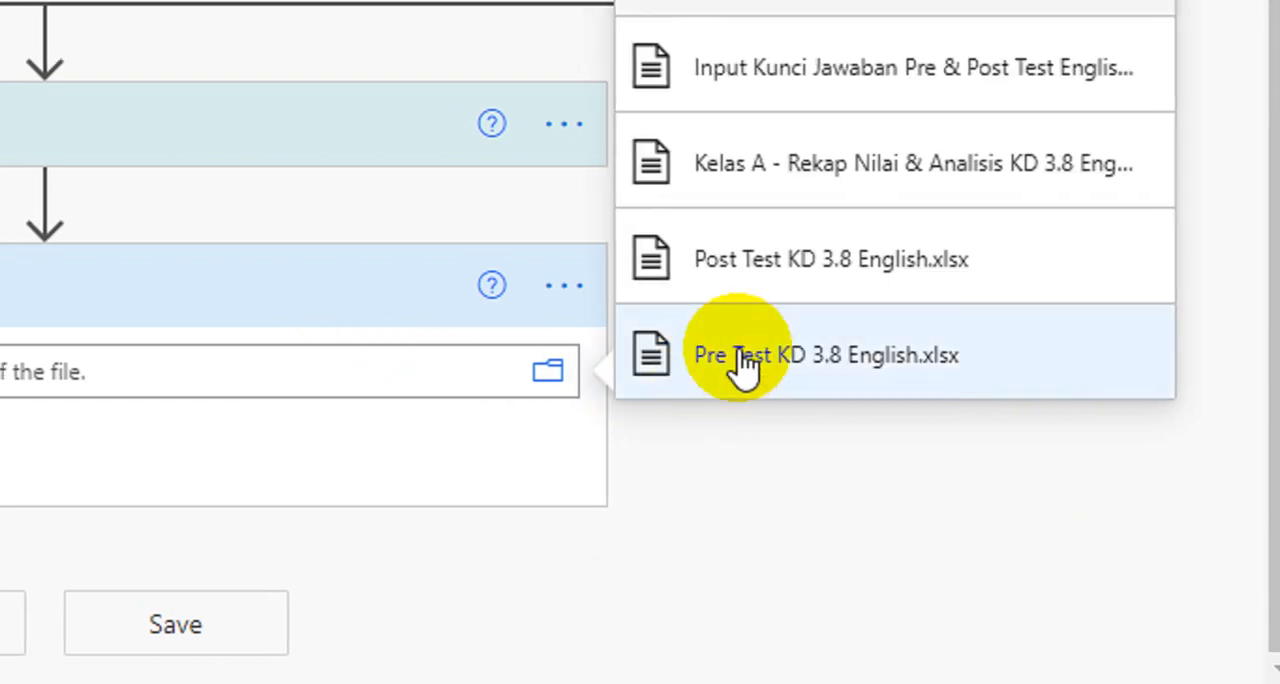
pyautogui.scroll(3, 786, 150)
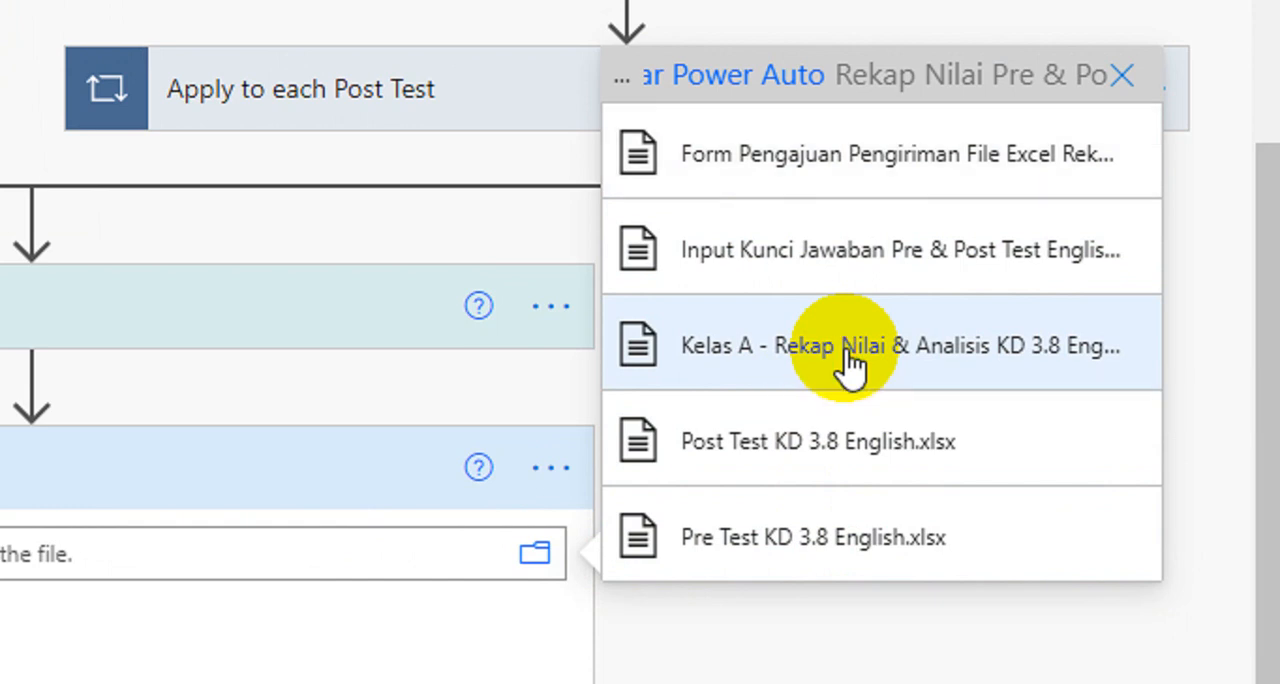
pyautogui.click(847, 355)
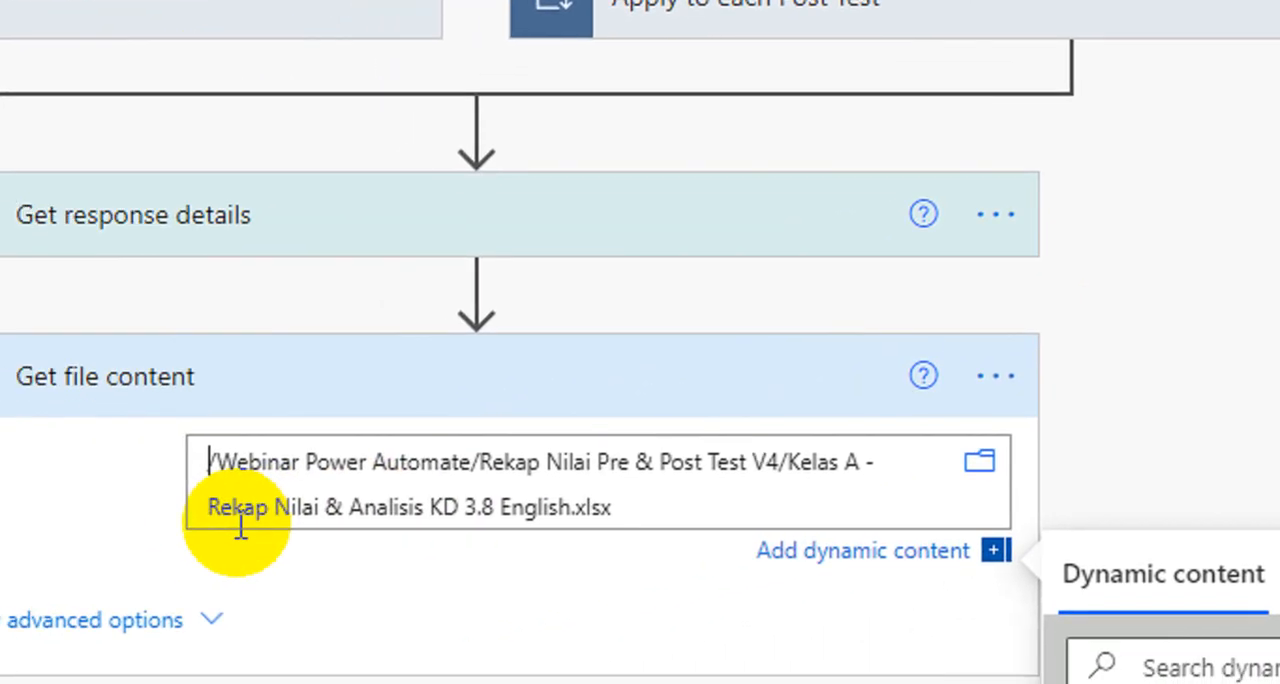
pyautogui.click(323, 389)
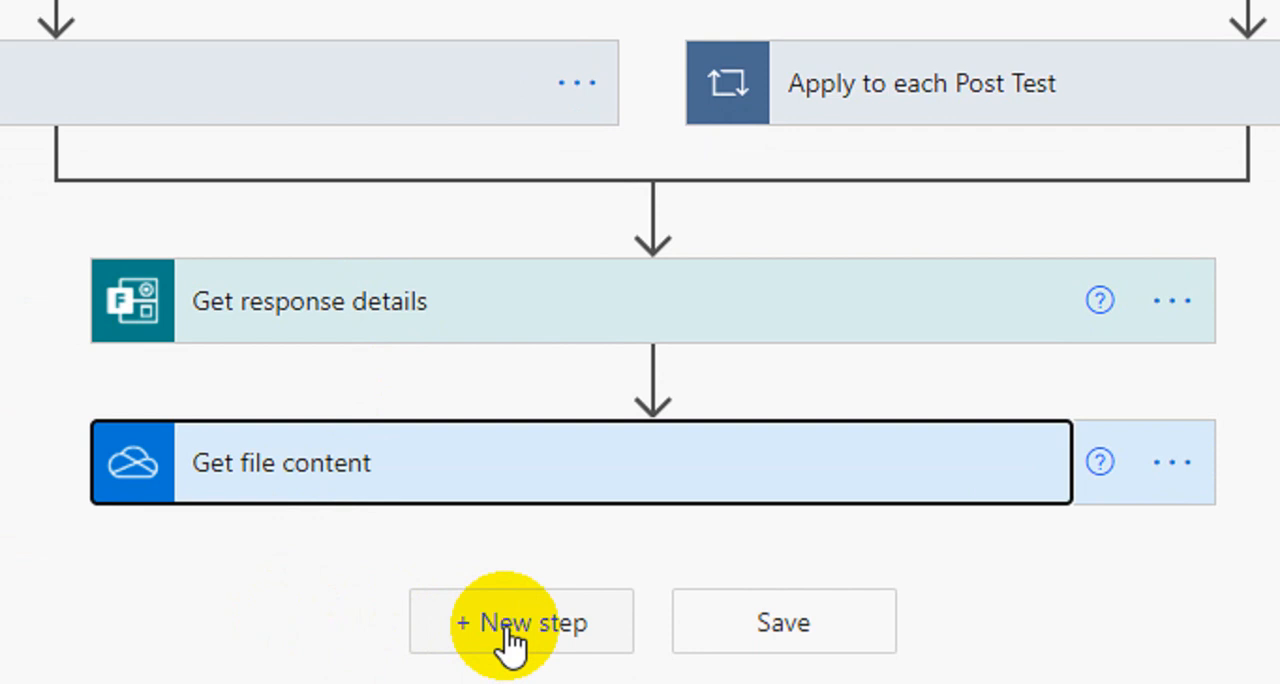
# Step: Add an Office 365 Outlook Send an email (V2) action below Get file content
pyautogui.click(509, 640)
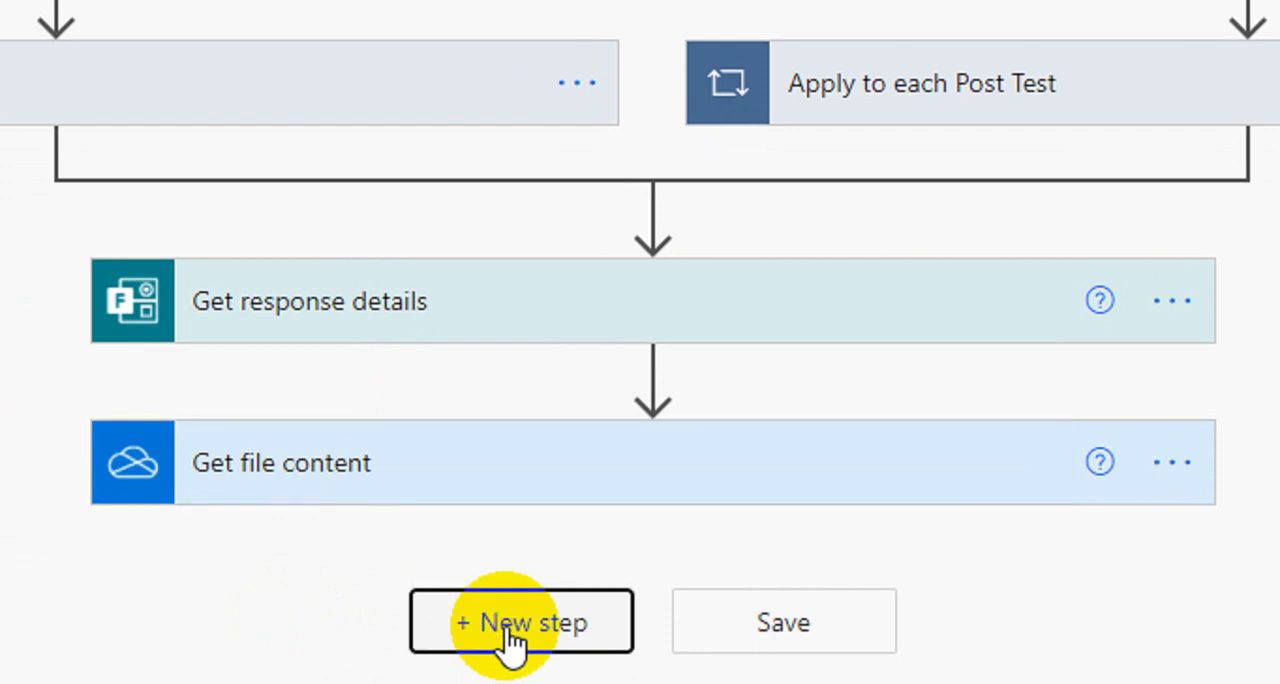
pyautogui.scroll(-3, 520, 597)
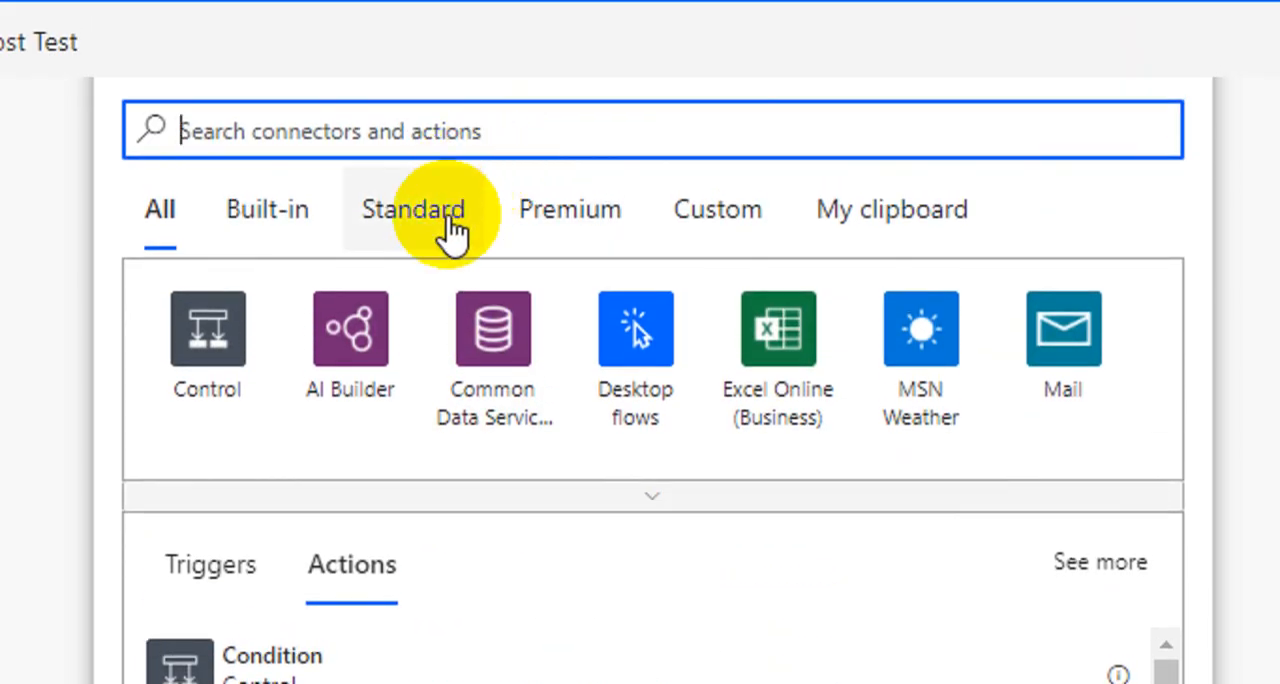
pyautogui.click(450, 228)
pyautogui.scroll(2, 443, 355)
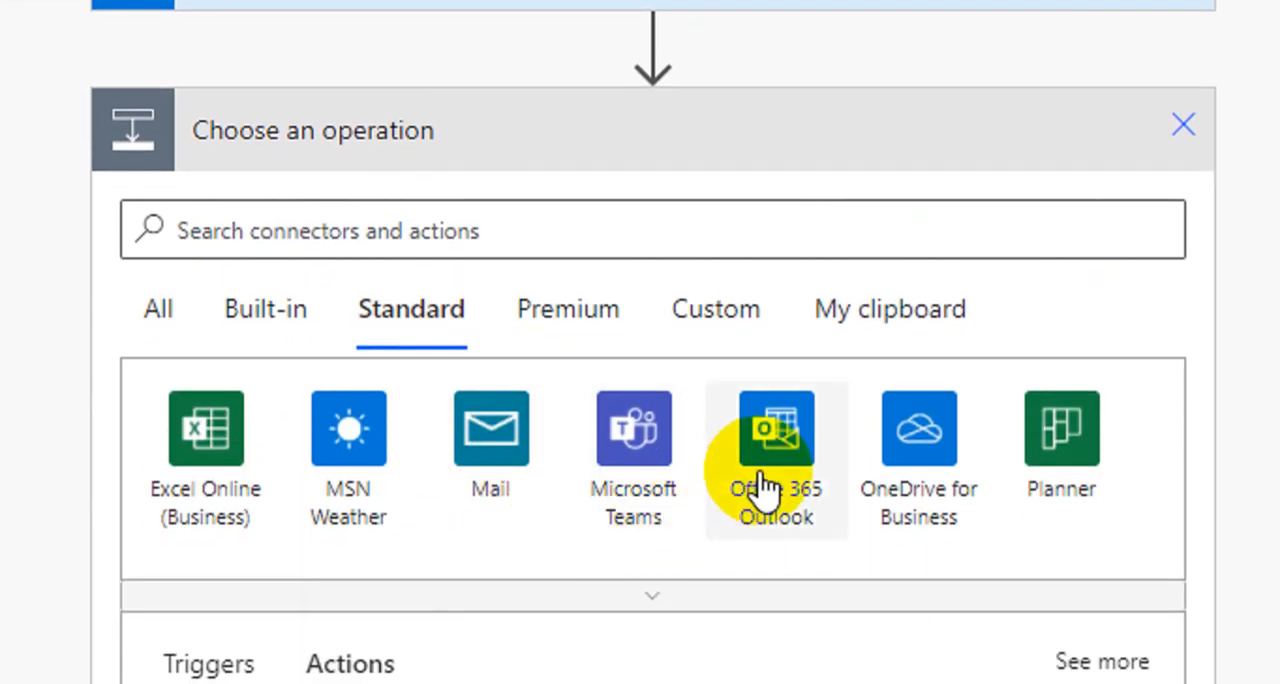
pyautogui.click(762, 480)
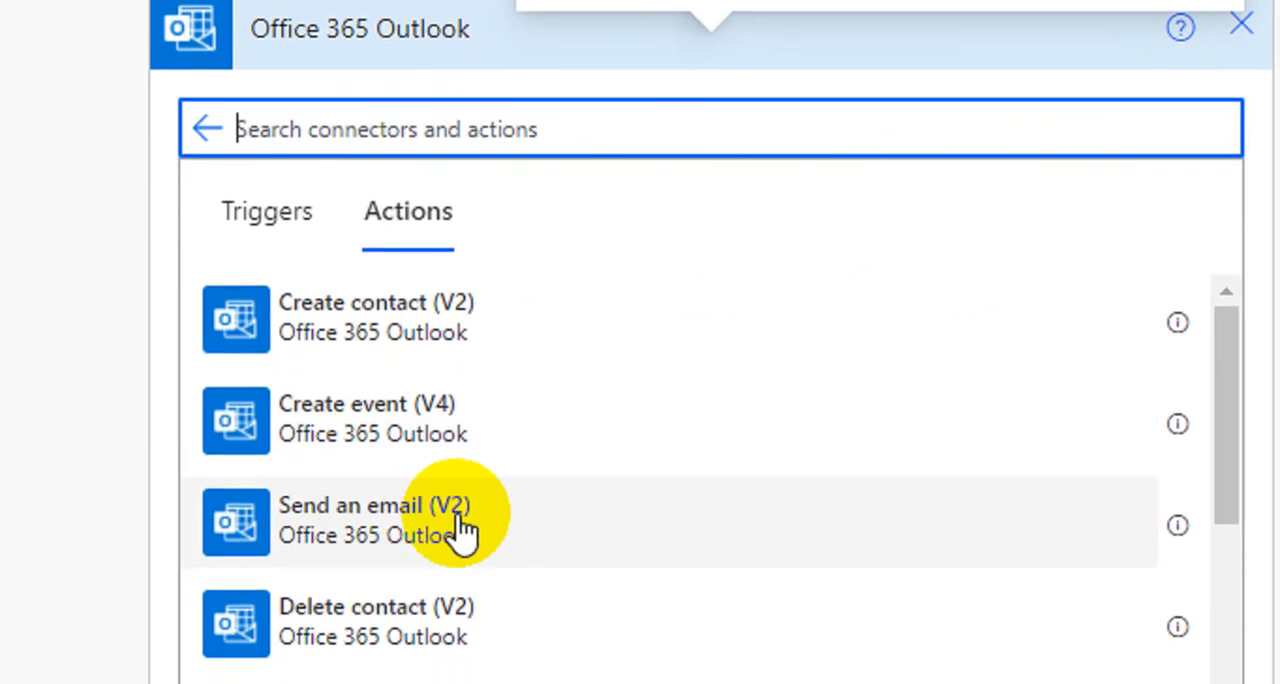
pyautogui.click(450, 522)
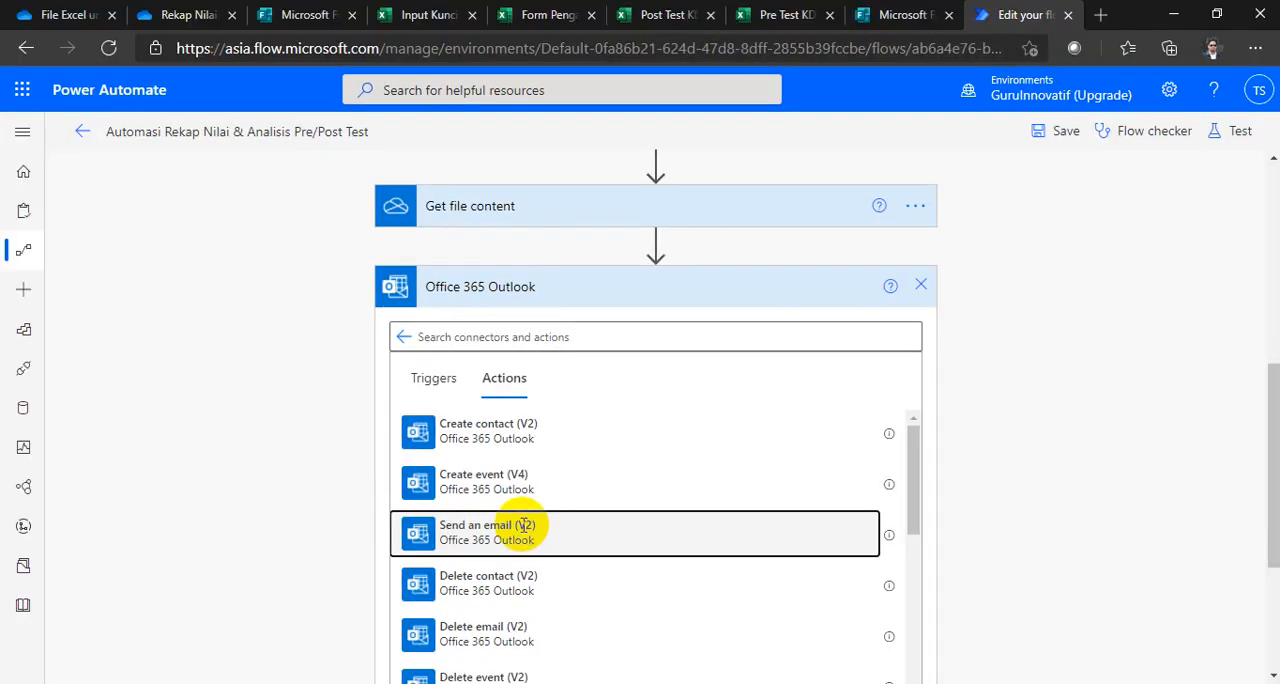
pyautogui.click(522, 524)
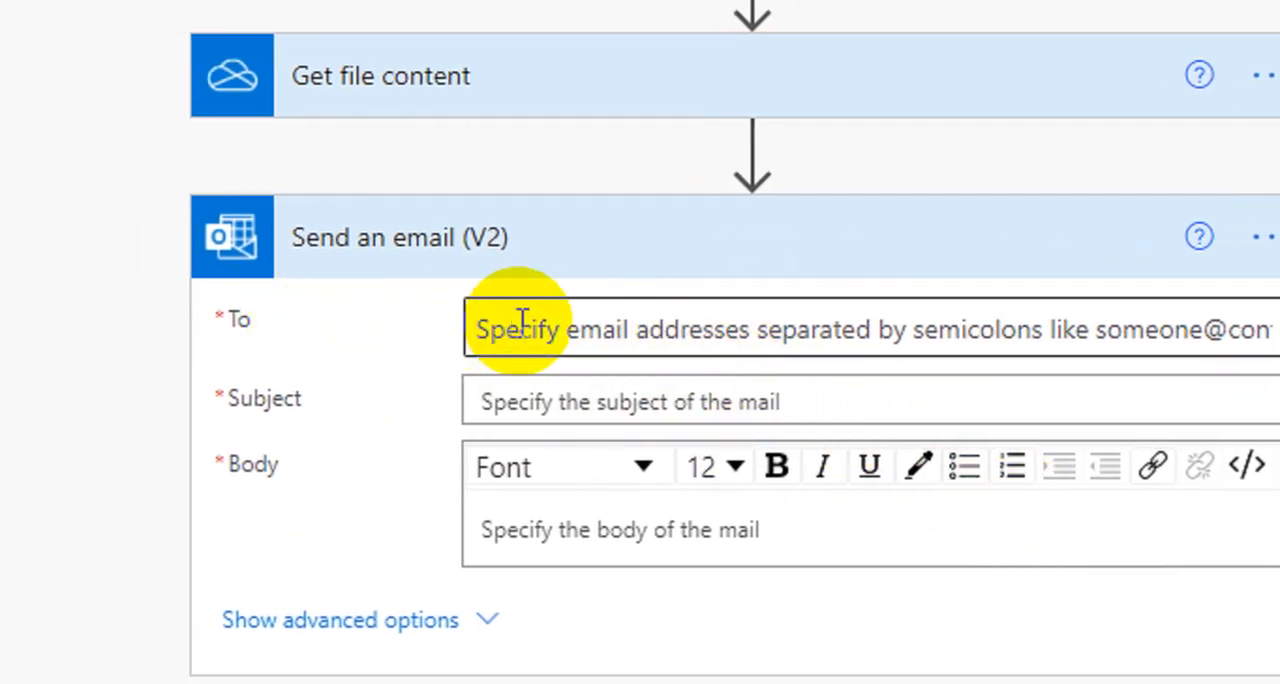
# Step: Set the recipient of Send an email (V2) to the Responders' Email dynamic content from Get response details
pyautogui.click(800, 327)
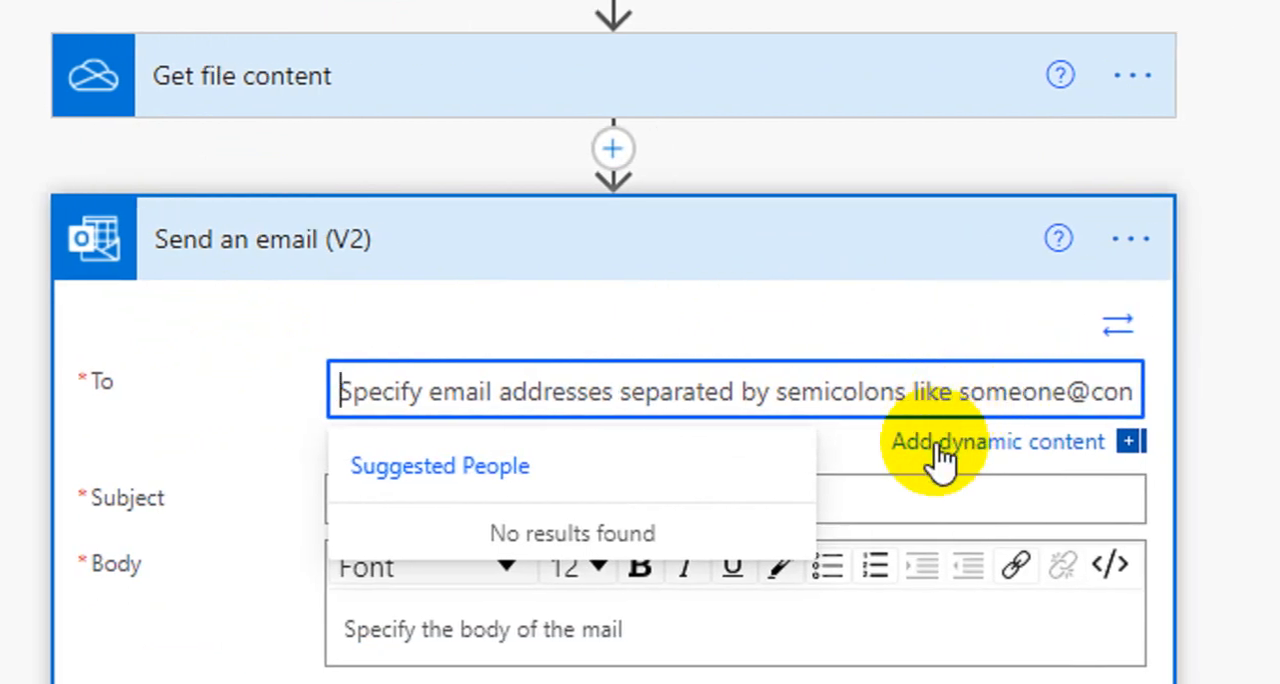
pyautogui.click(938, 460)
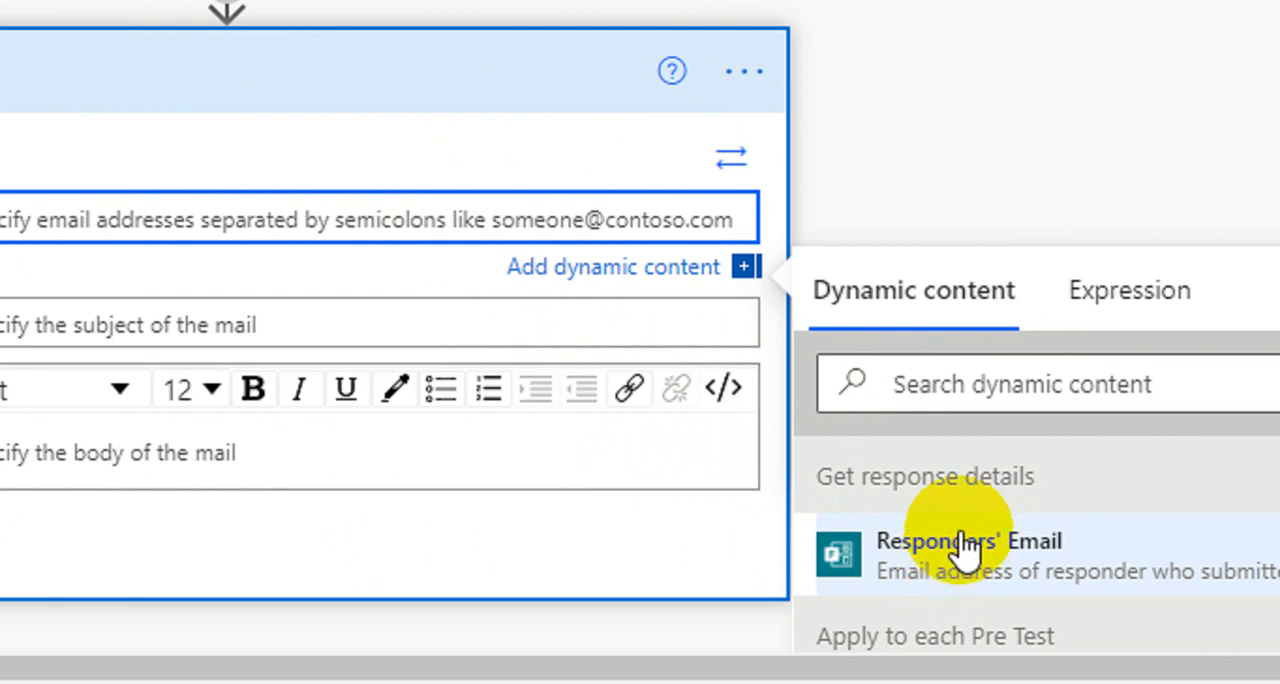
pyautogui.scroll(-5, 958, 565)
pyautogui.scroll(3, 965, 545)
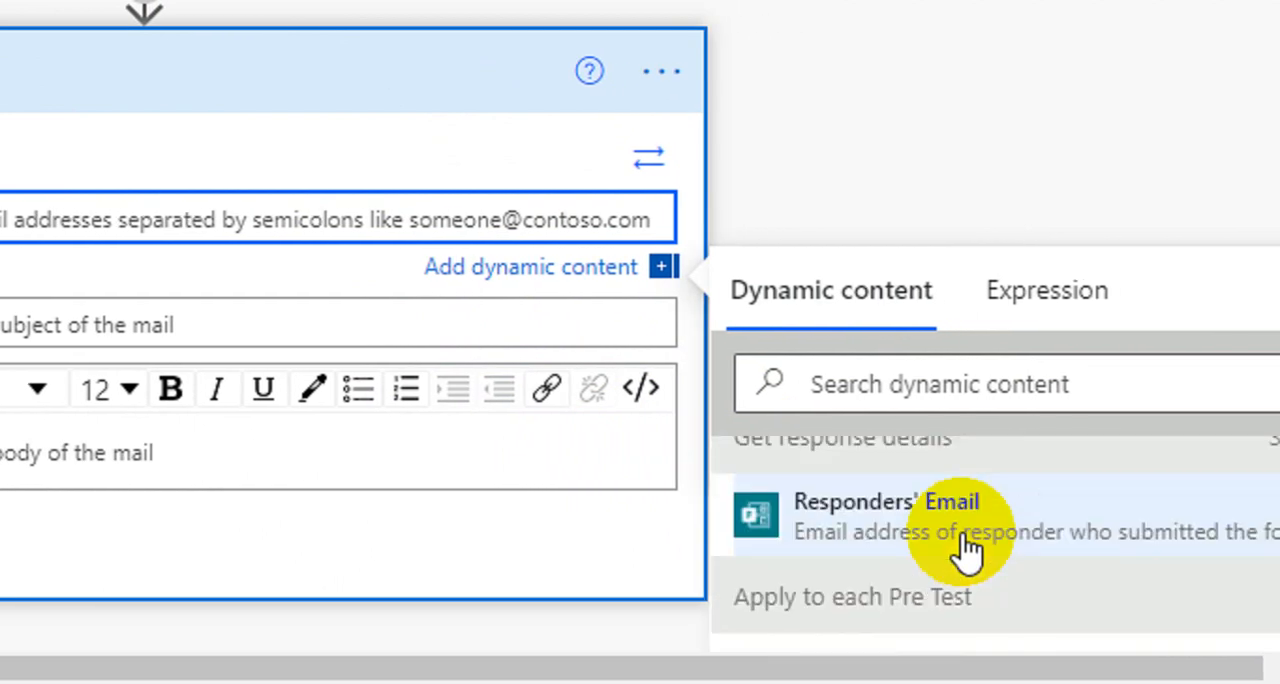
pyautogui.click(838, 548)
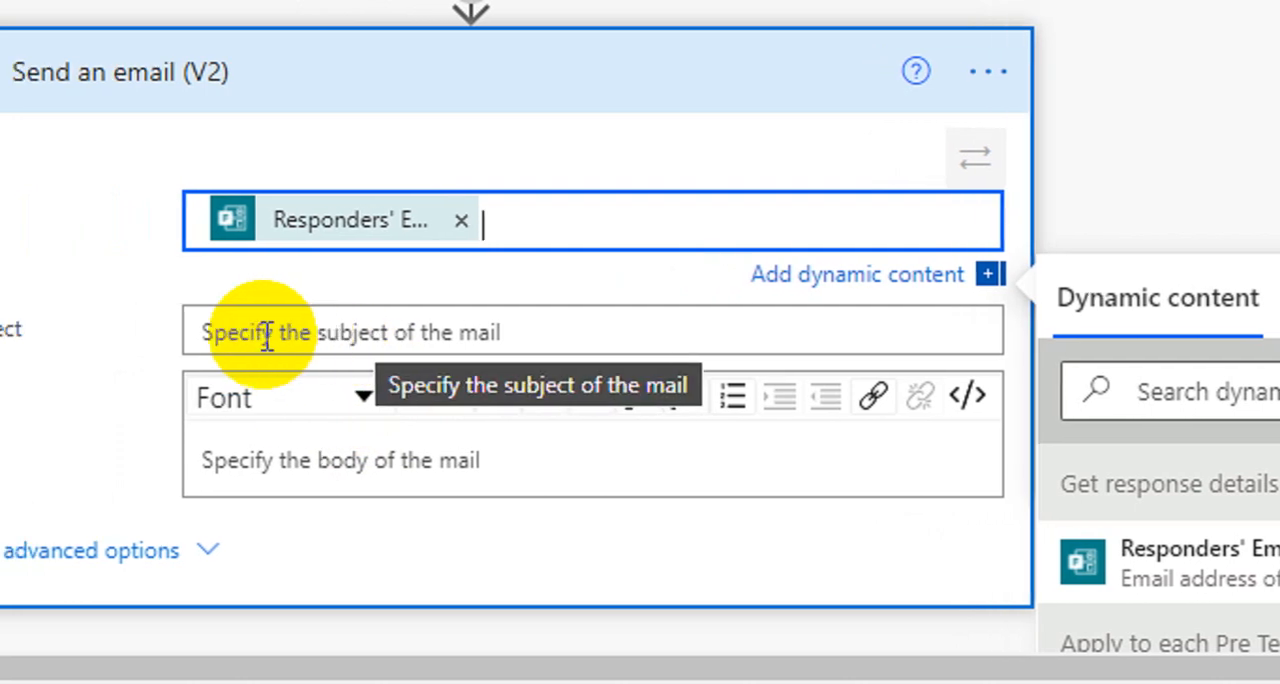
# Step: Set the email subject to "Rekap Nilai & Analisis Pre & Post Test Kelas" followed by the Isikan Nama Kelas dynamic content
pyautogui.click(228, 335)
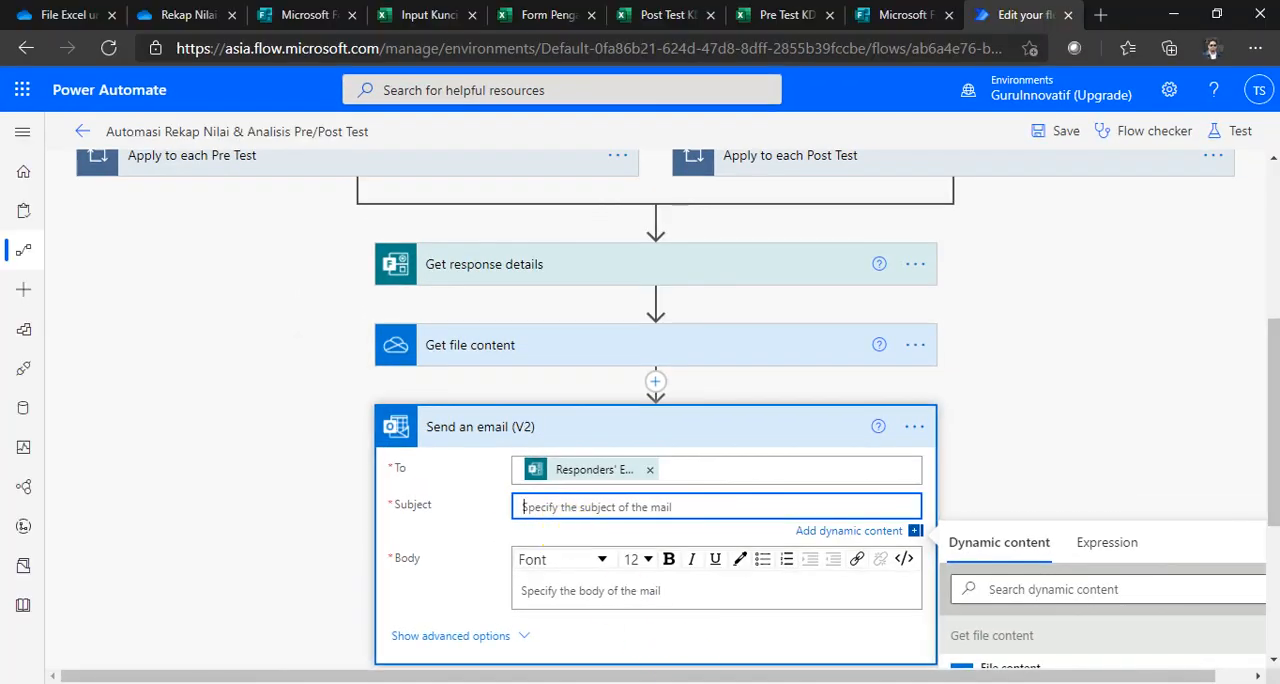
pyautogui.click(553, 507)
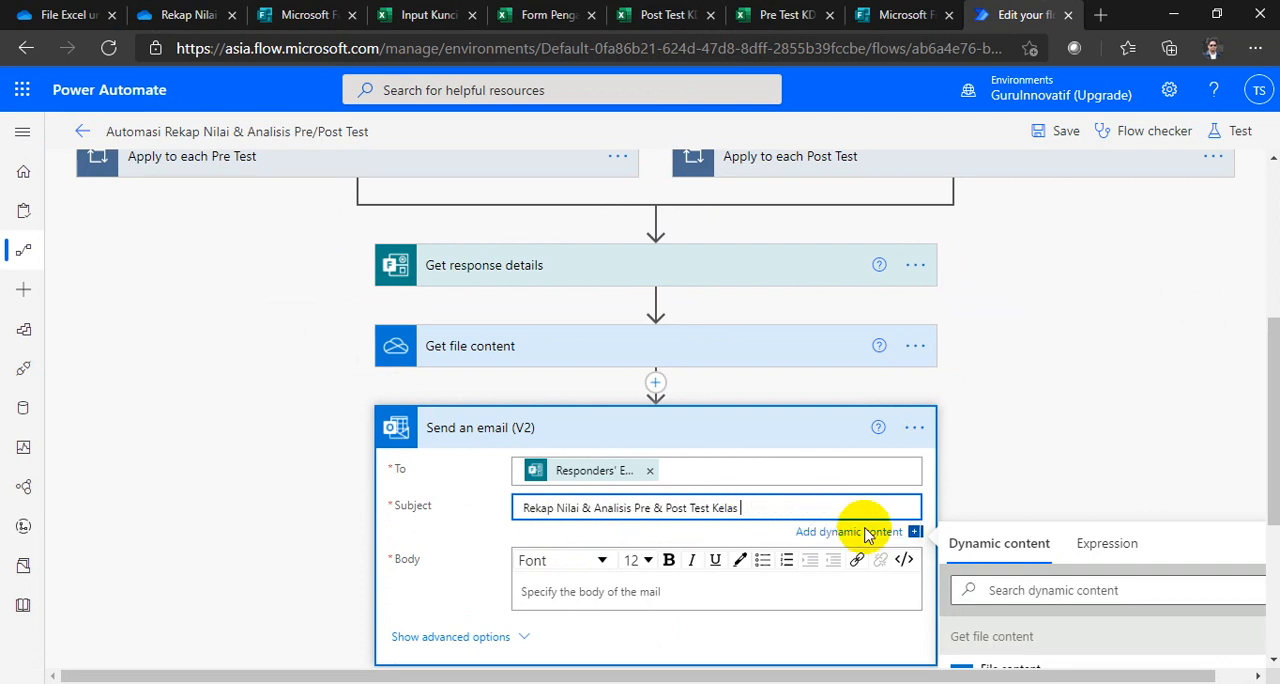
pyautogui.scroll(-1, 1022, 596)
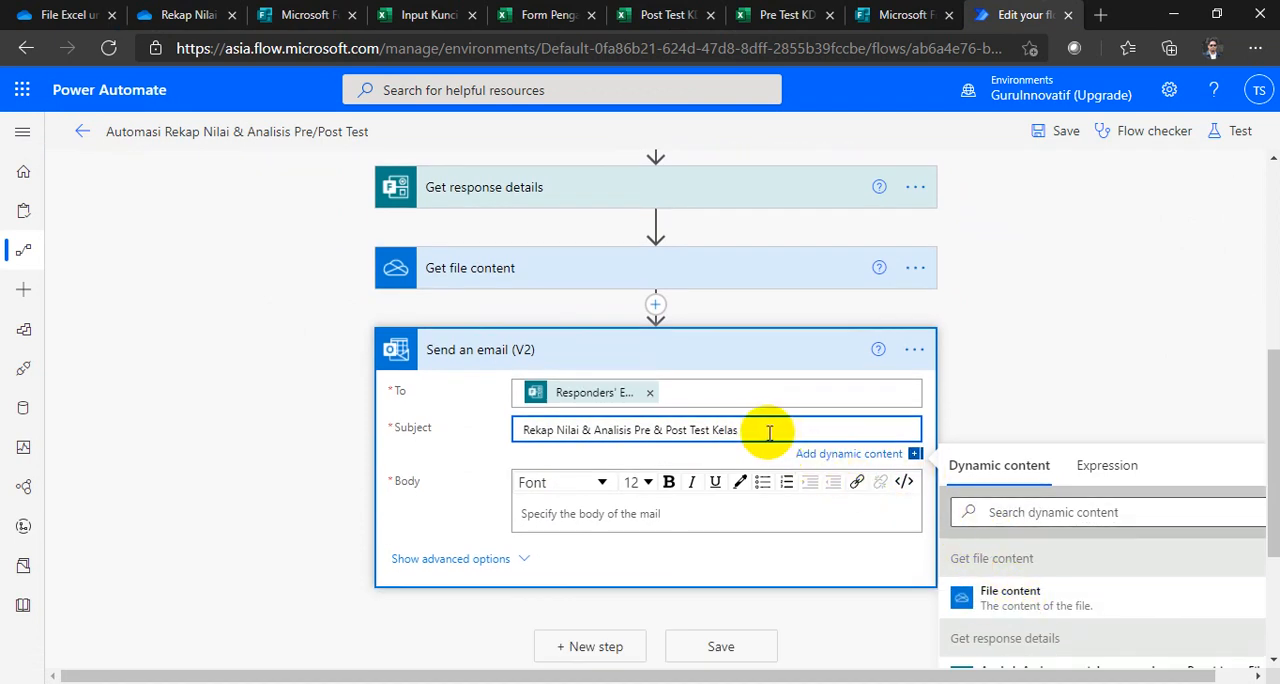
pyautogui.scroll(-1, 1053, 571)
pyautogui.scroll(-1, 1053, 571)
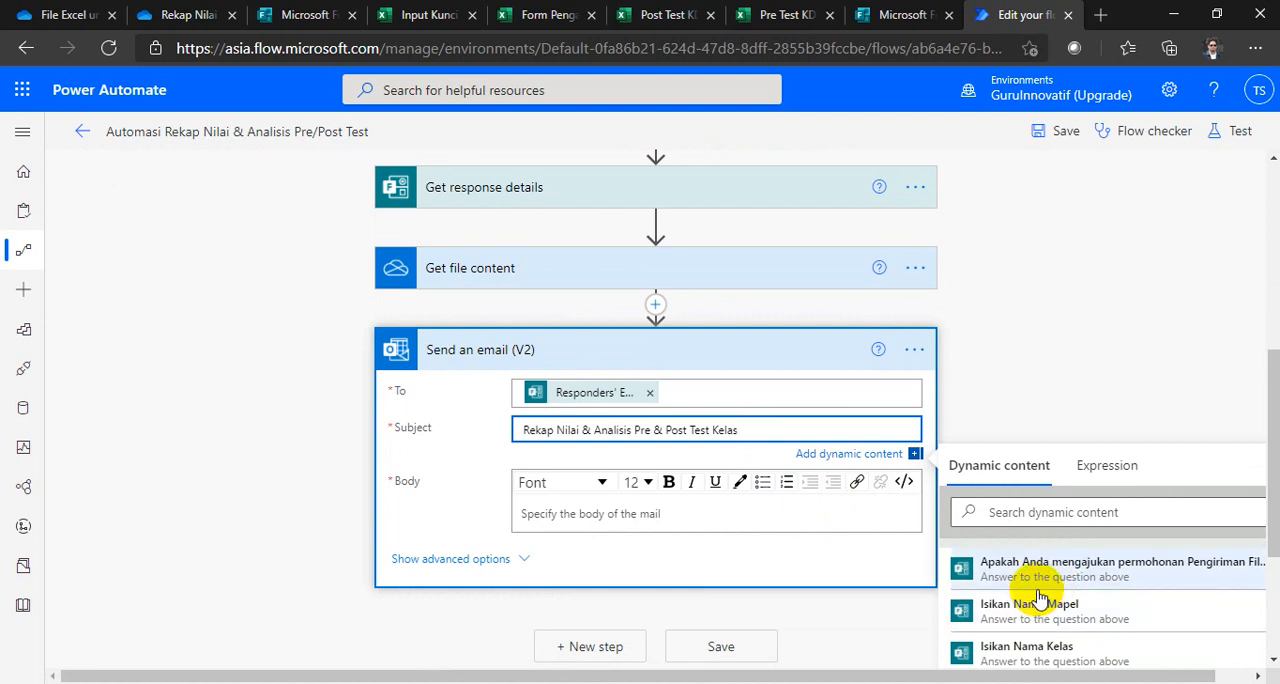
pyautogui.click(1030, 650)
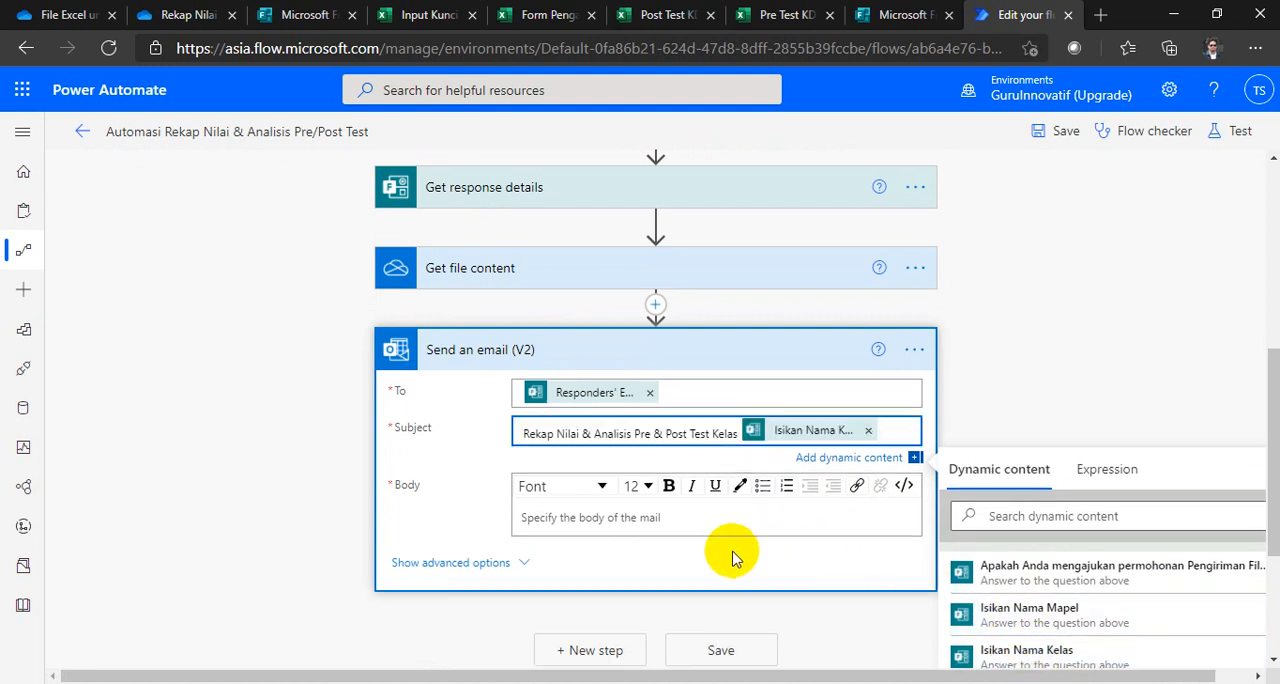
# Step: Write "Rekap Nilai & Analisis Pre & Post Test" in the email body, with a line "Kelas :" followed by the Isikan Nama Kelas dynamic content
pyautogui.click(619, 522)
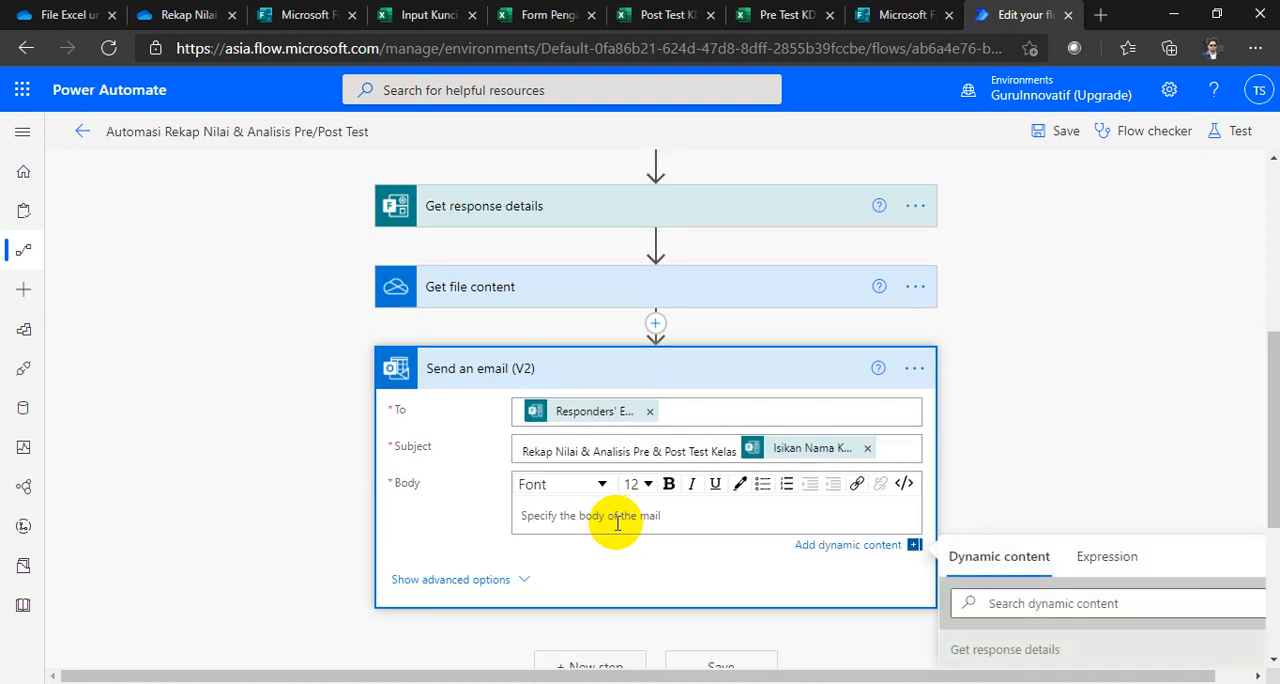
pyautogui.write('Rekap Nilai & Analisis Pre & Post Test Kelas')
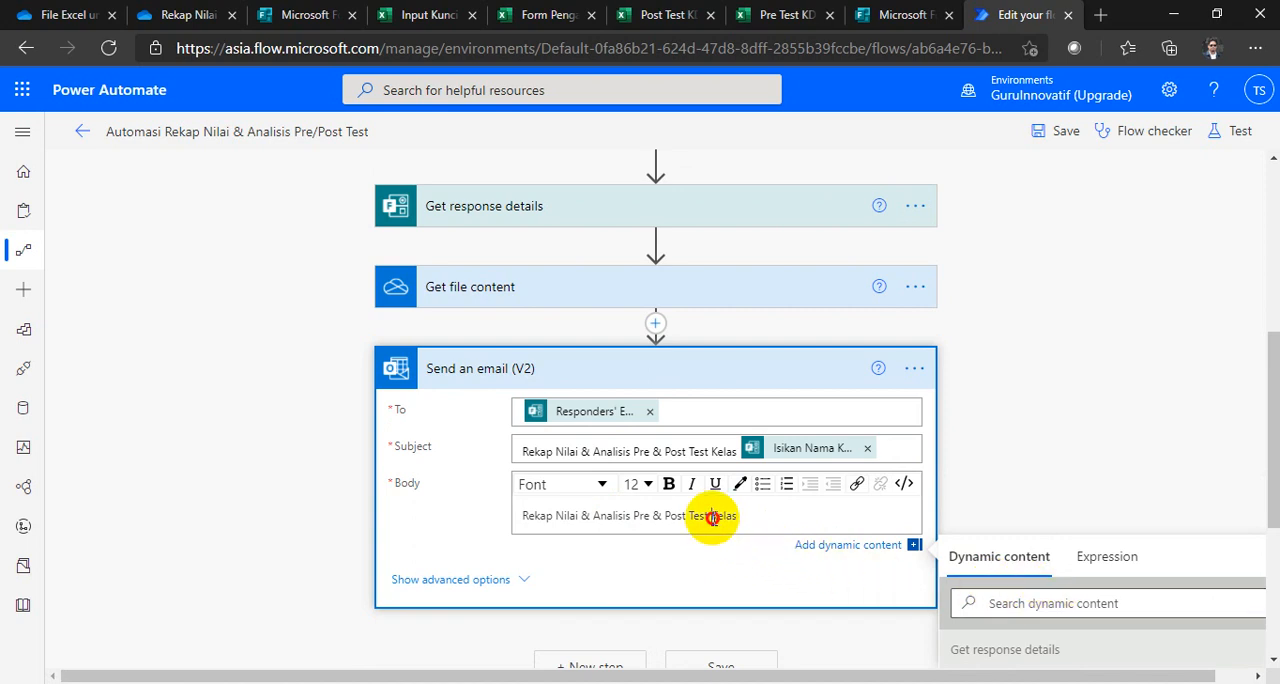
pyautogui.press('Return')
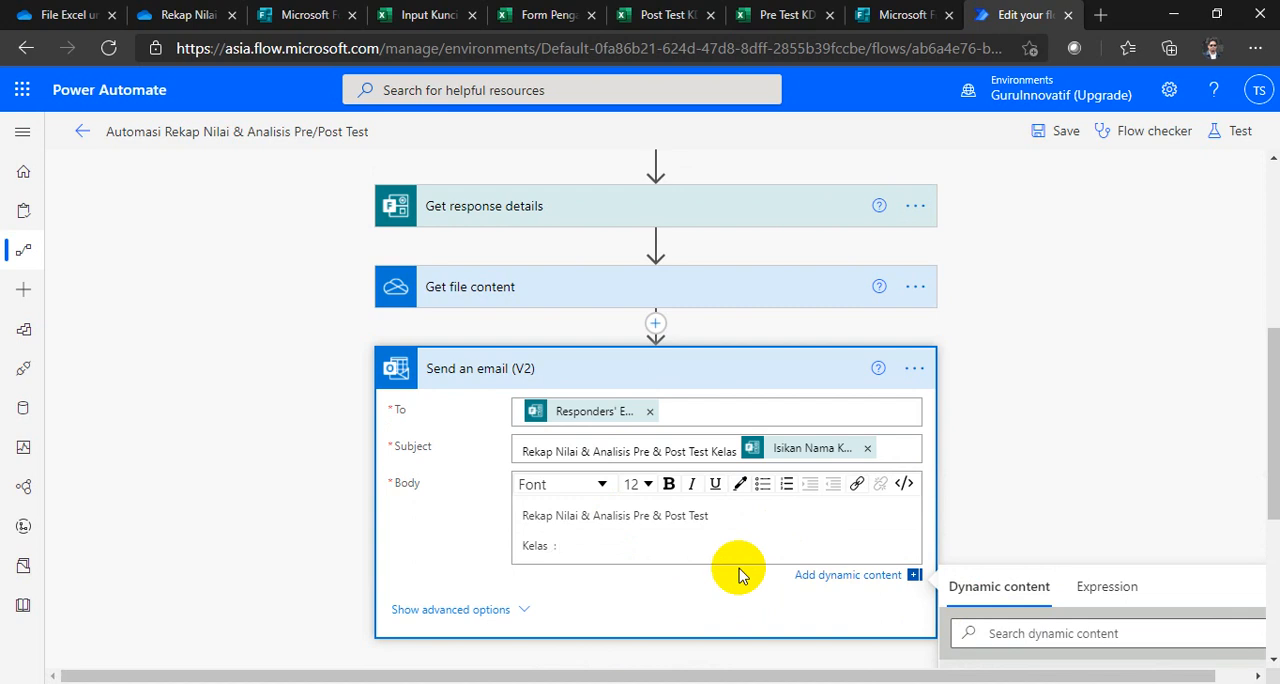
pyautogui.scroll(-2, 1000, 560)
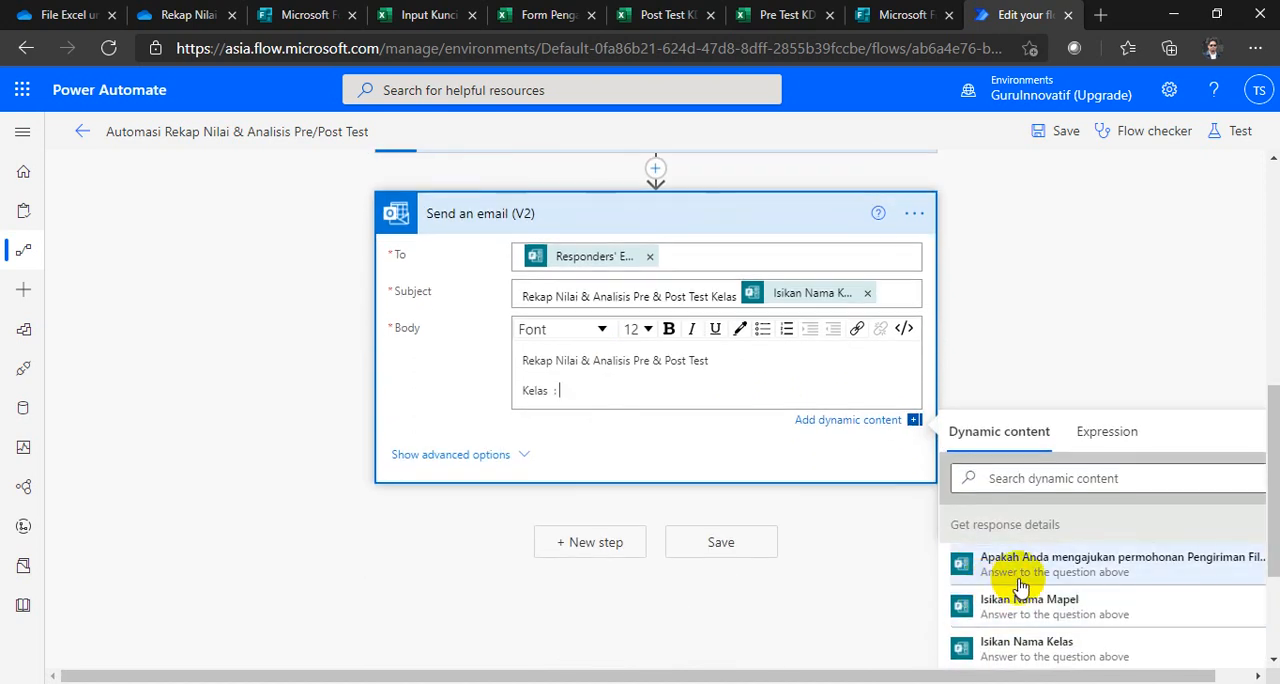
pyautogui.click(1043, 641)
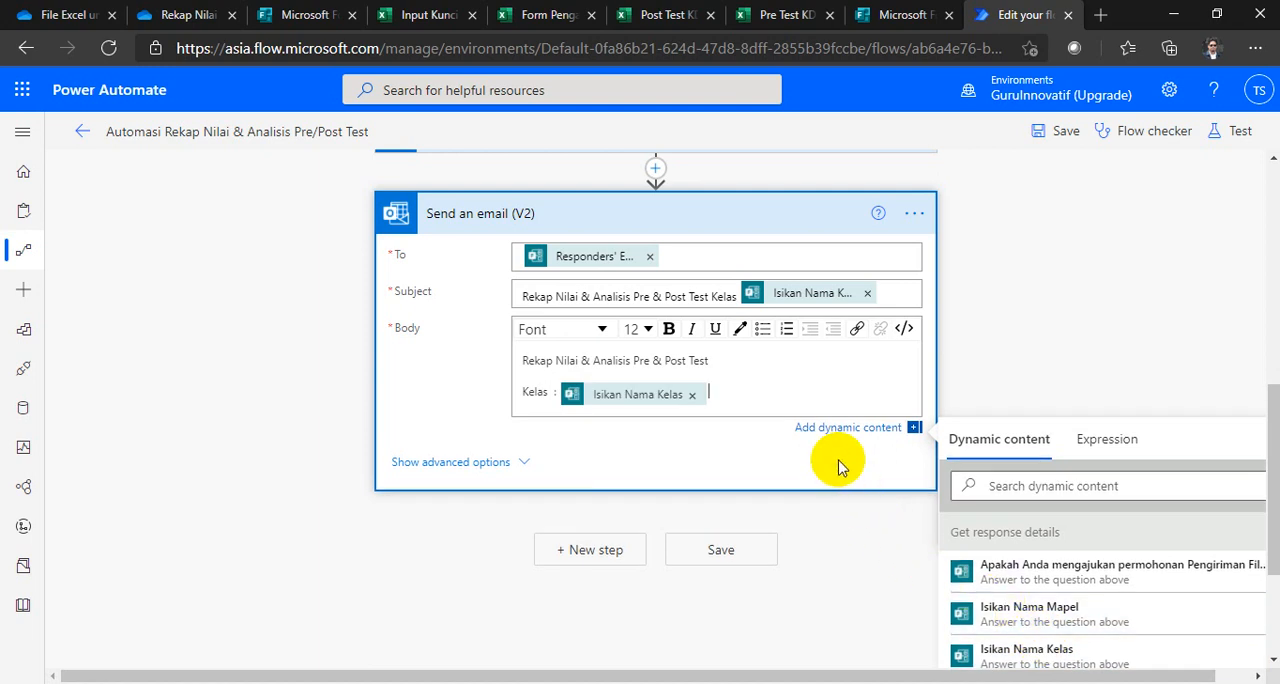
# Step: Add a body line "Nama Mapel :" followed by the Isikan Nama Mapel dynamic content
pyautogui.press('Return')
pyautogui.write('Nama ')
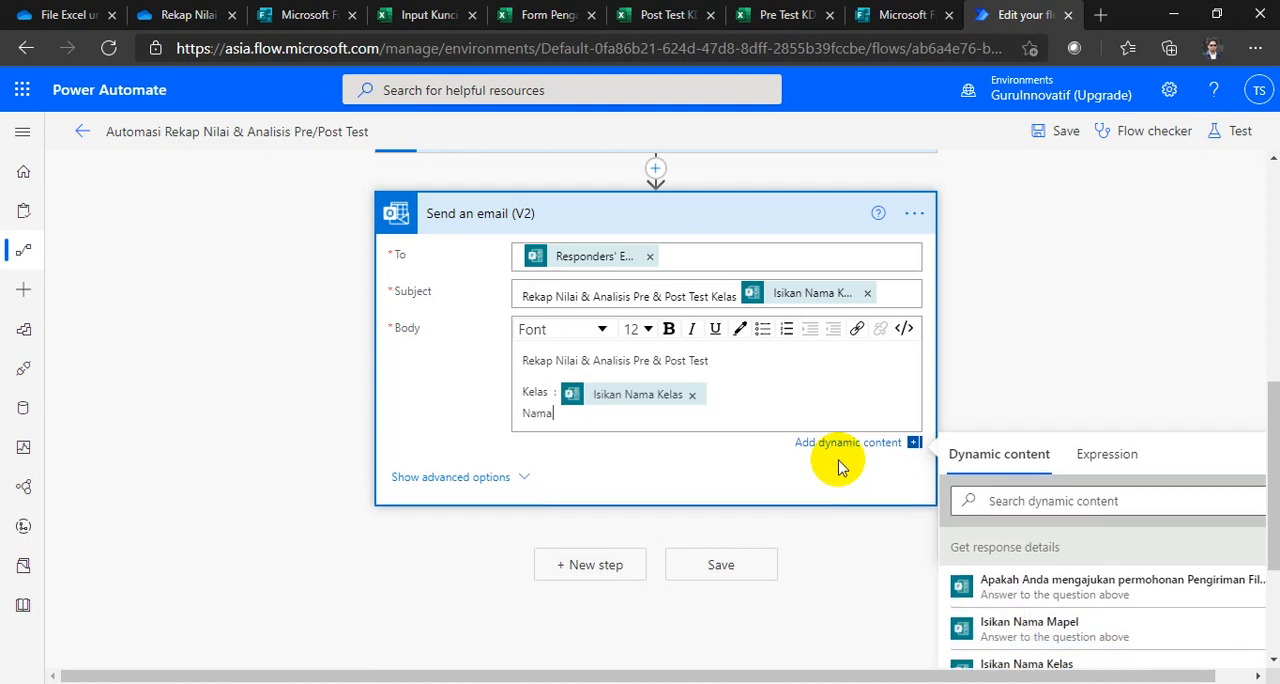
pyautogui.write('Mapel :')
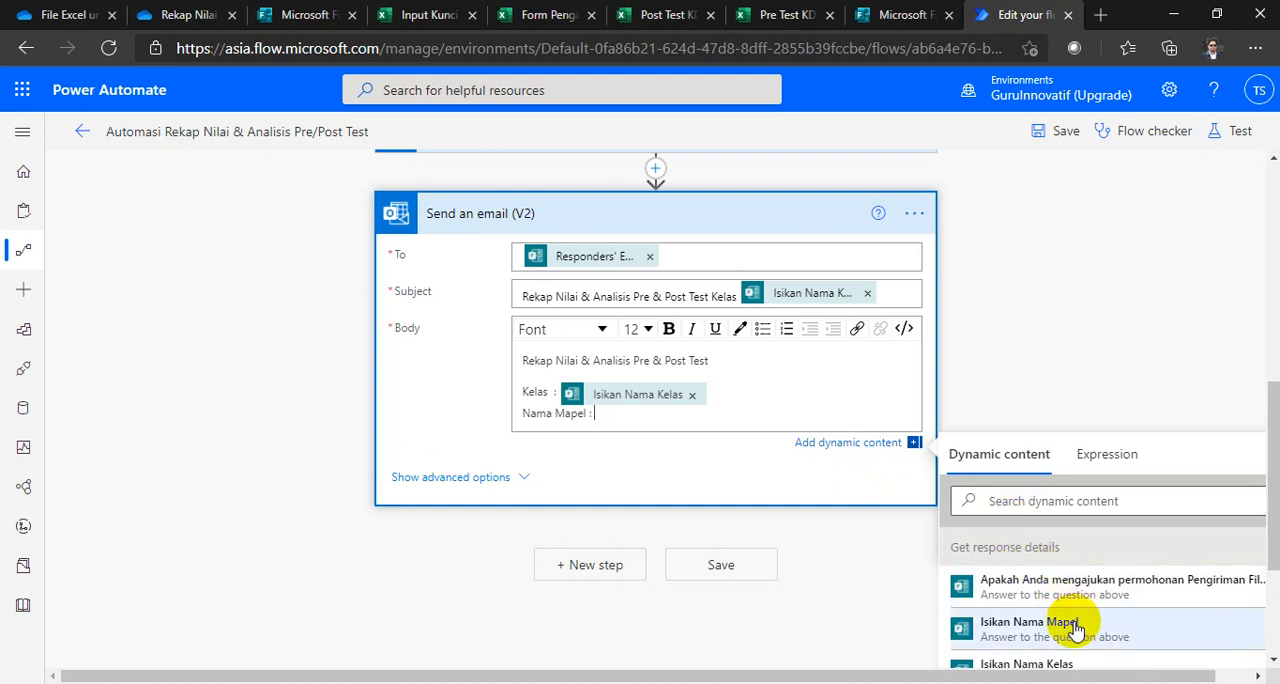
pyautogui.click(1030, 624)
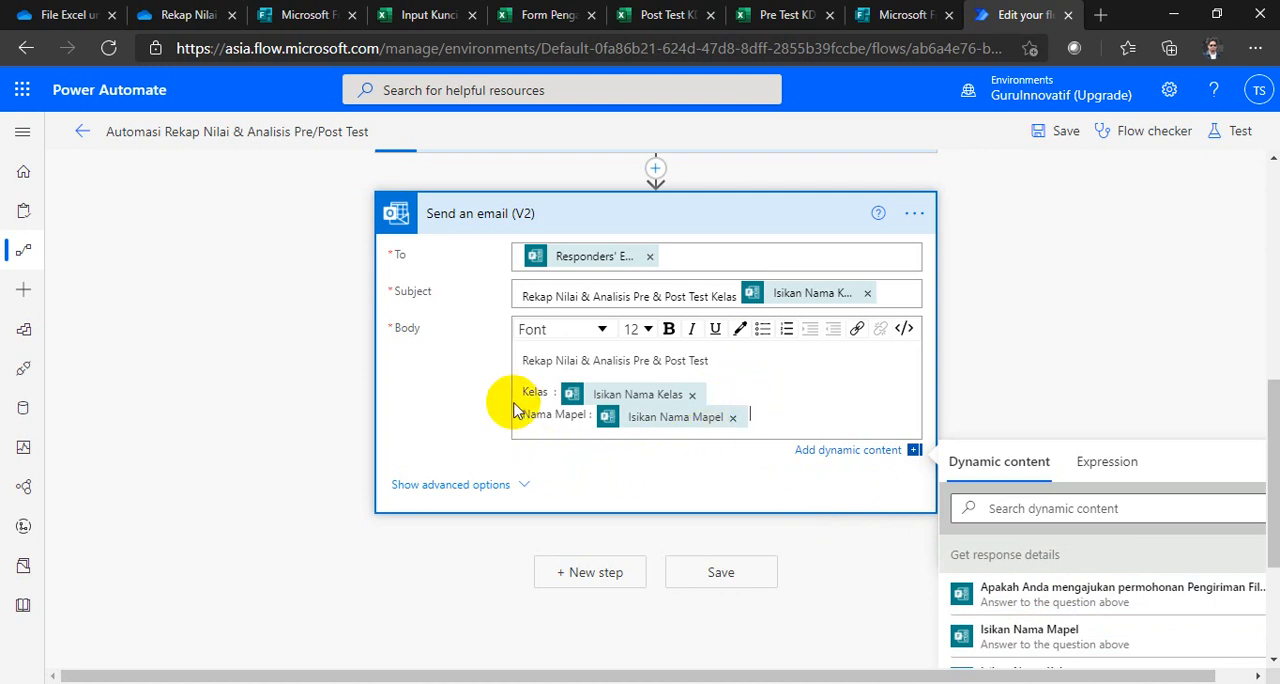
# Step: Show the email's advanced options and name the attachment "Rekap Nilai & Analisis Pre & Post Test Kelas" plus the Isikan Nama Kelas dynamic content
pyautogui.click(452, 488)
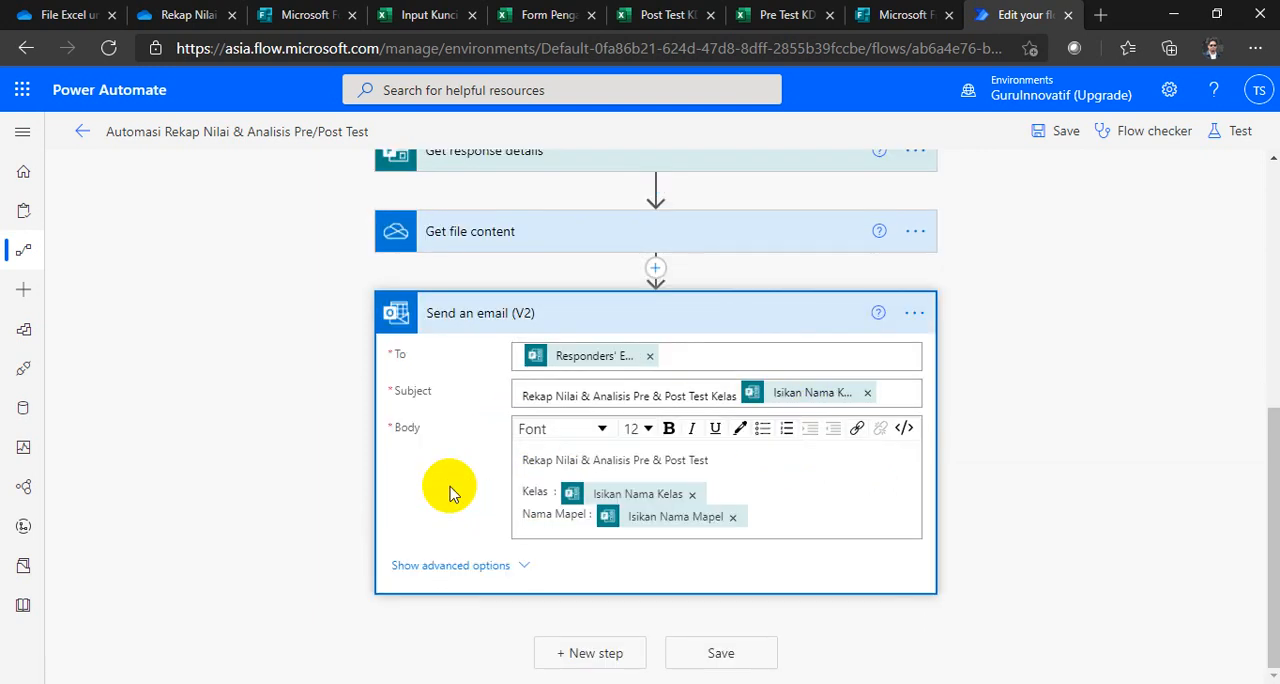
pyautogui.scroll(-2, 450, 495)
pyautogui.scroll(-1, 473, 513)
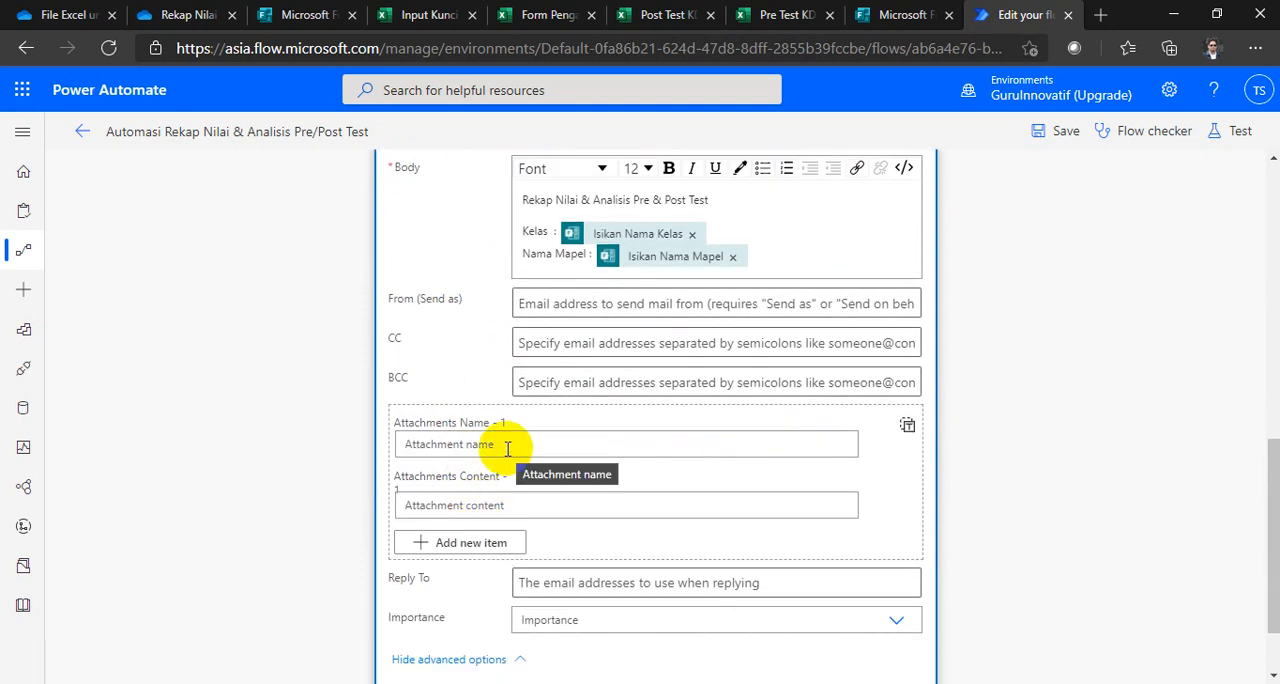
pyautogui.click(507, 447)
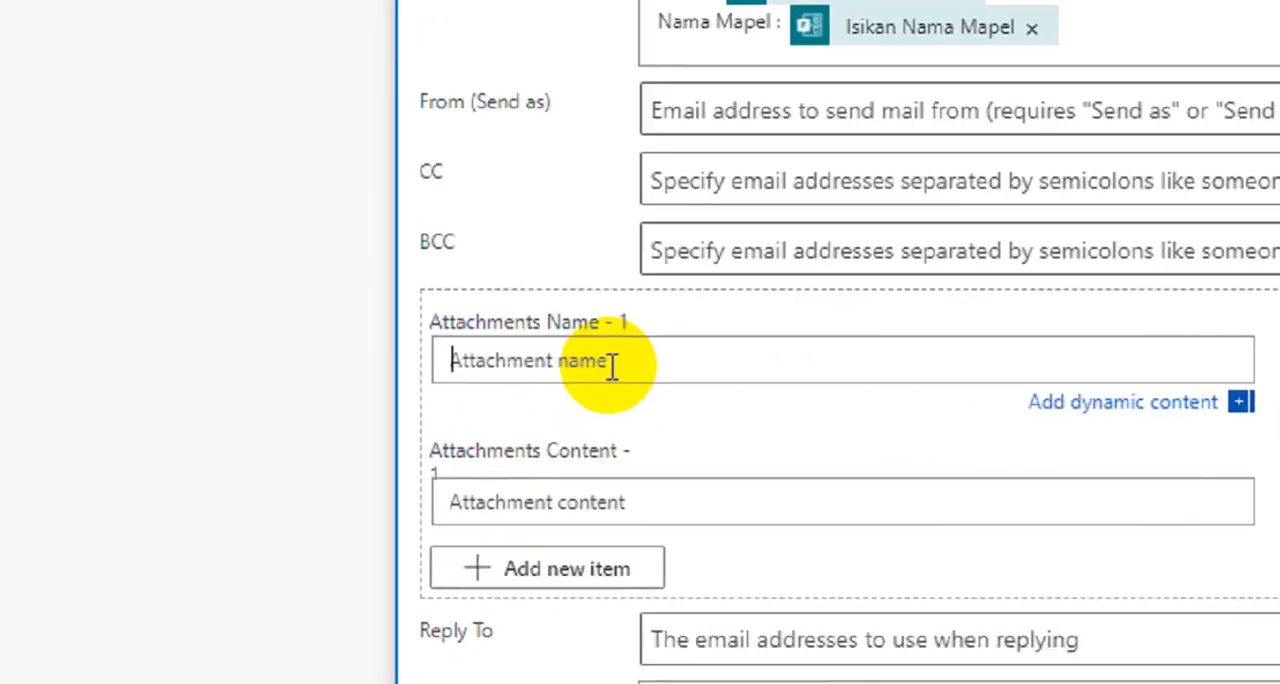
pyautogui.write('Rekap Nilai & Analisis Pre & Post Test Kelas')
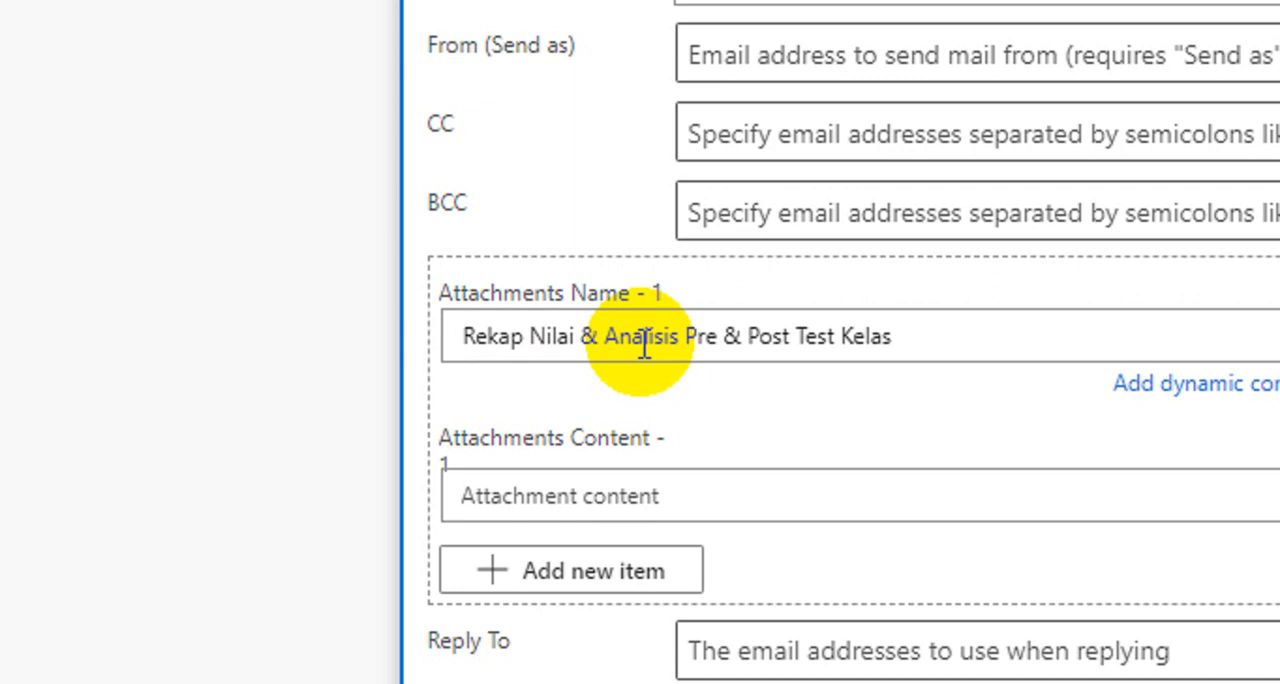
pyautogui.click(914, 337)
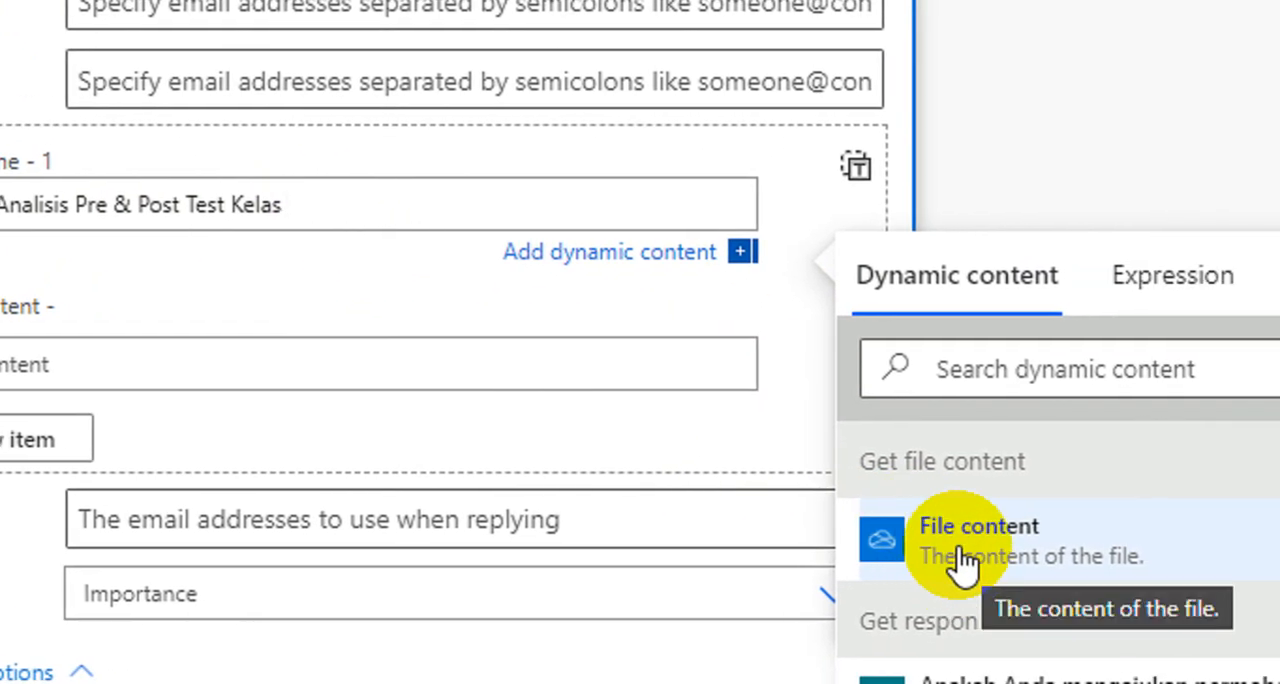
pyautogui.scroll(-5, 962, 562)
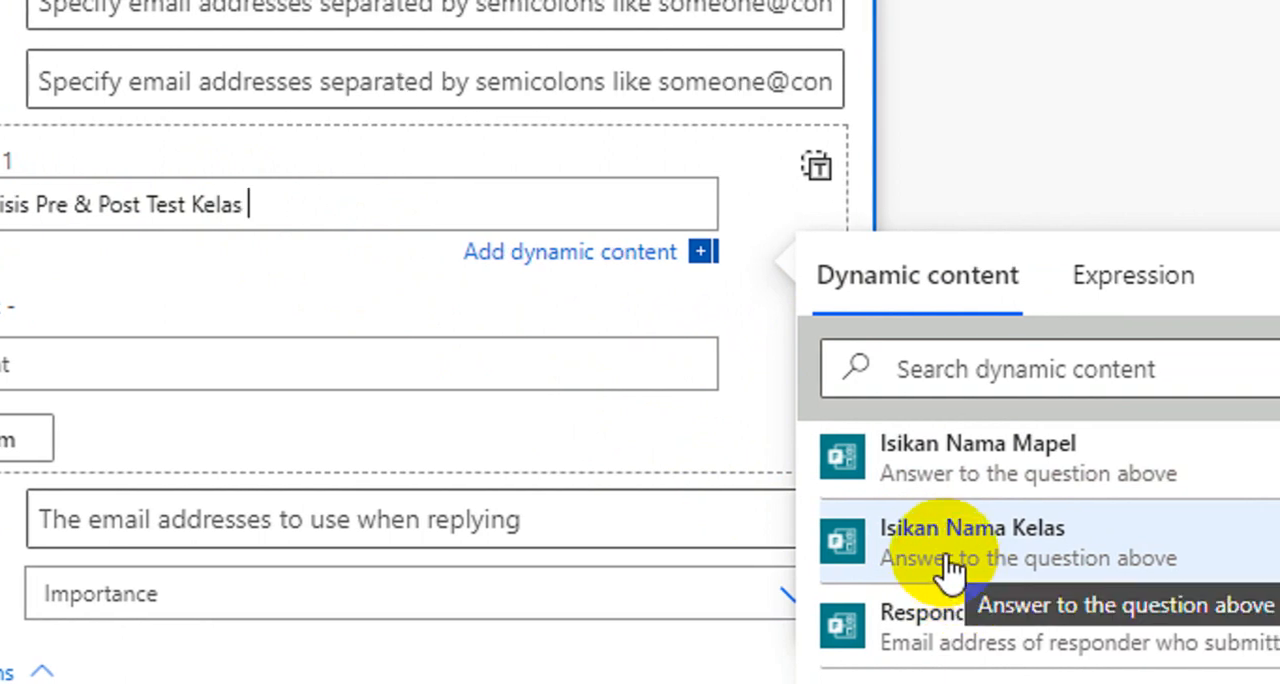
pyautogui.click(866, 563)
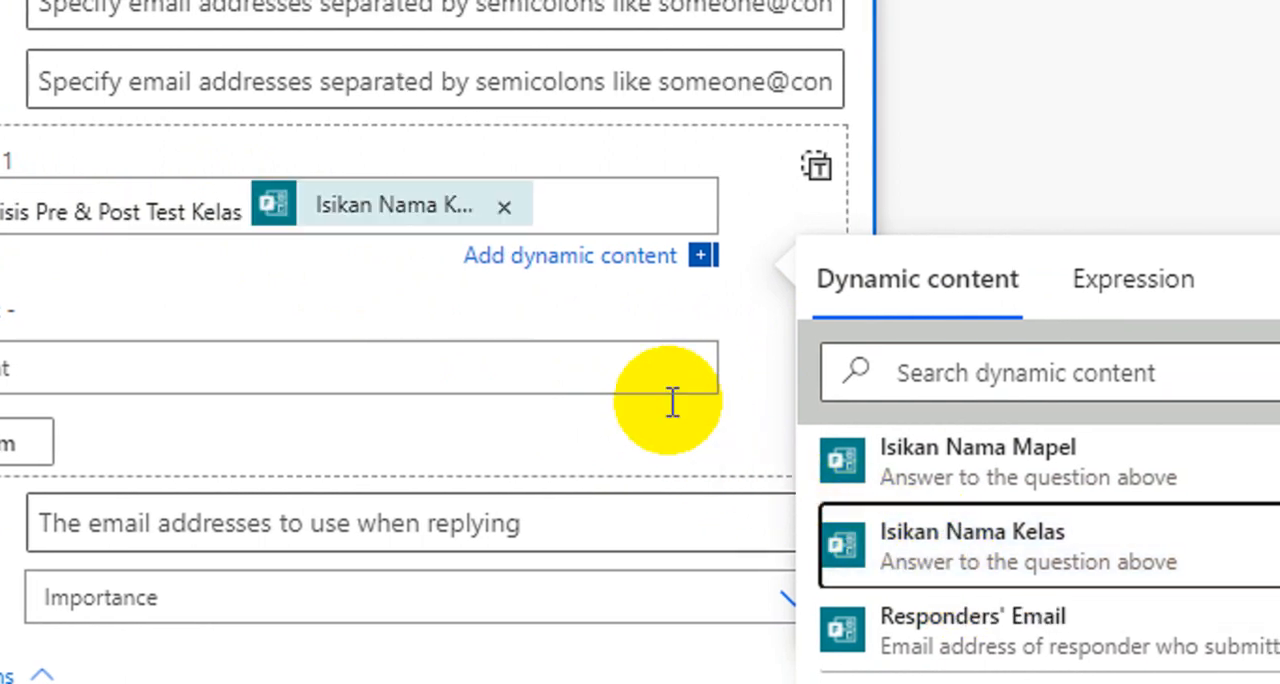
# Step: Append .xlsx to the attachment name and set the attachment content to the File content dynamic content from Get file content
pyautogui.click(552, 206)
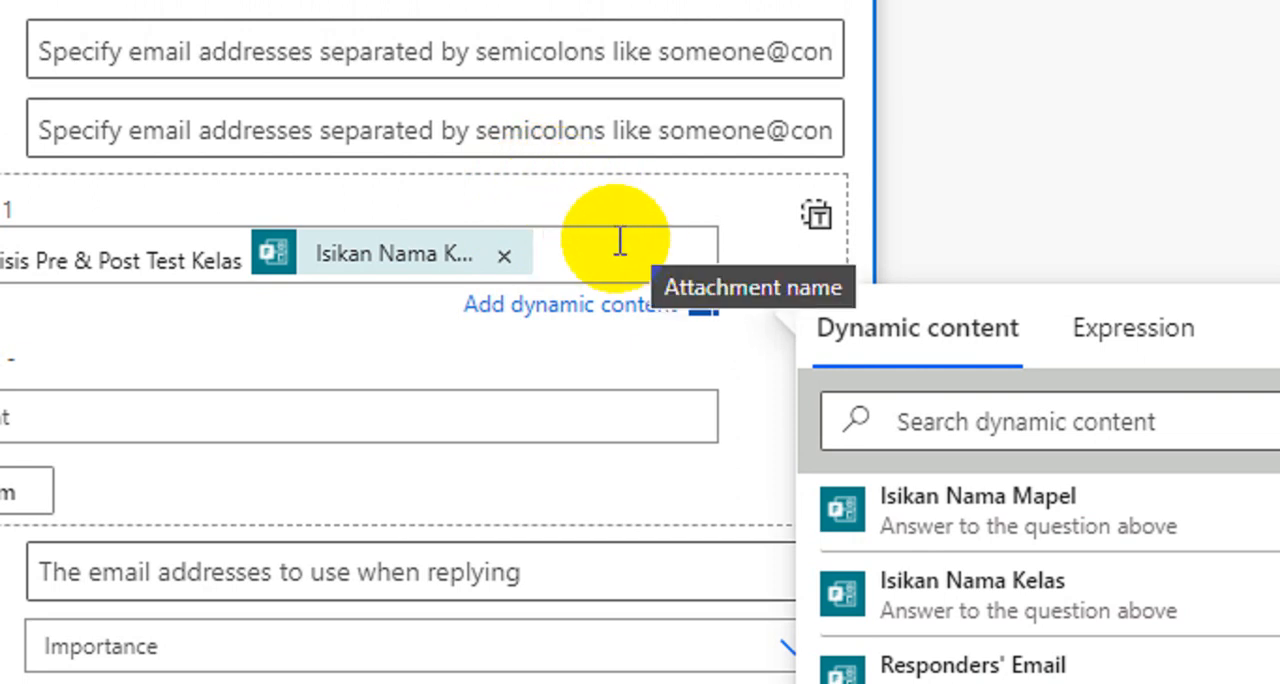
pyautogui.write('.x')
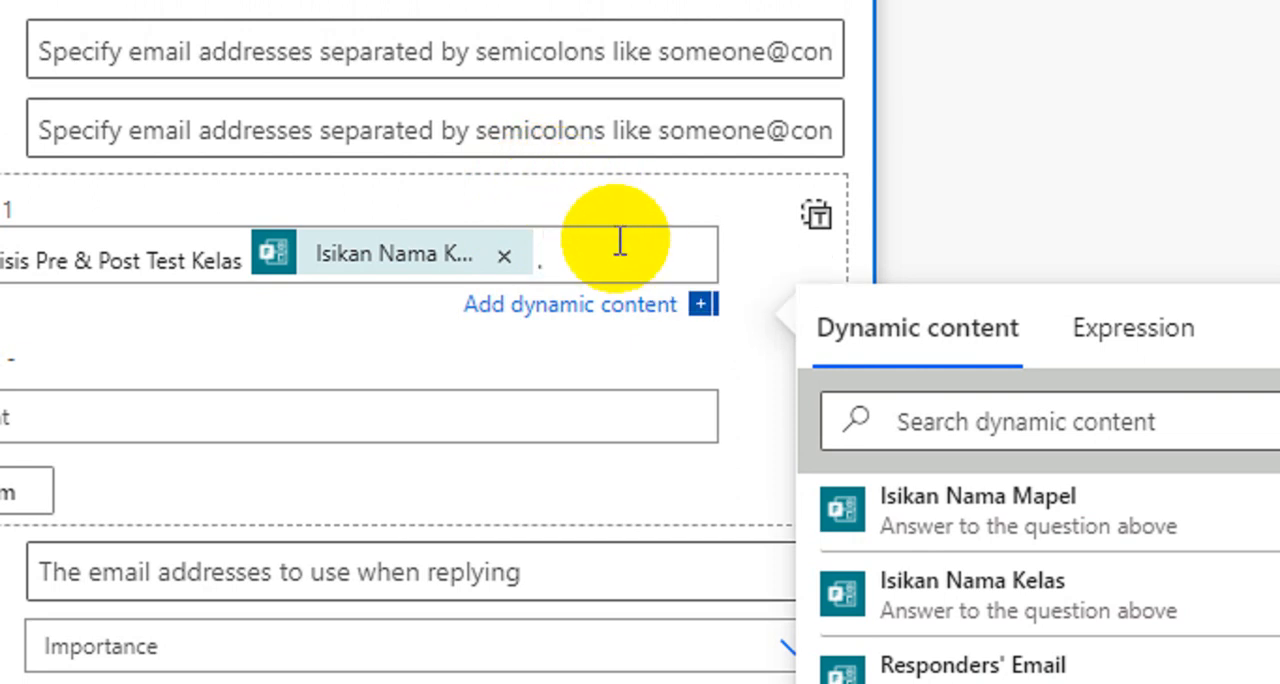
pyautogui.write('lsx')
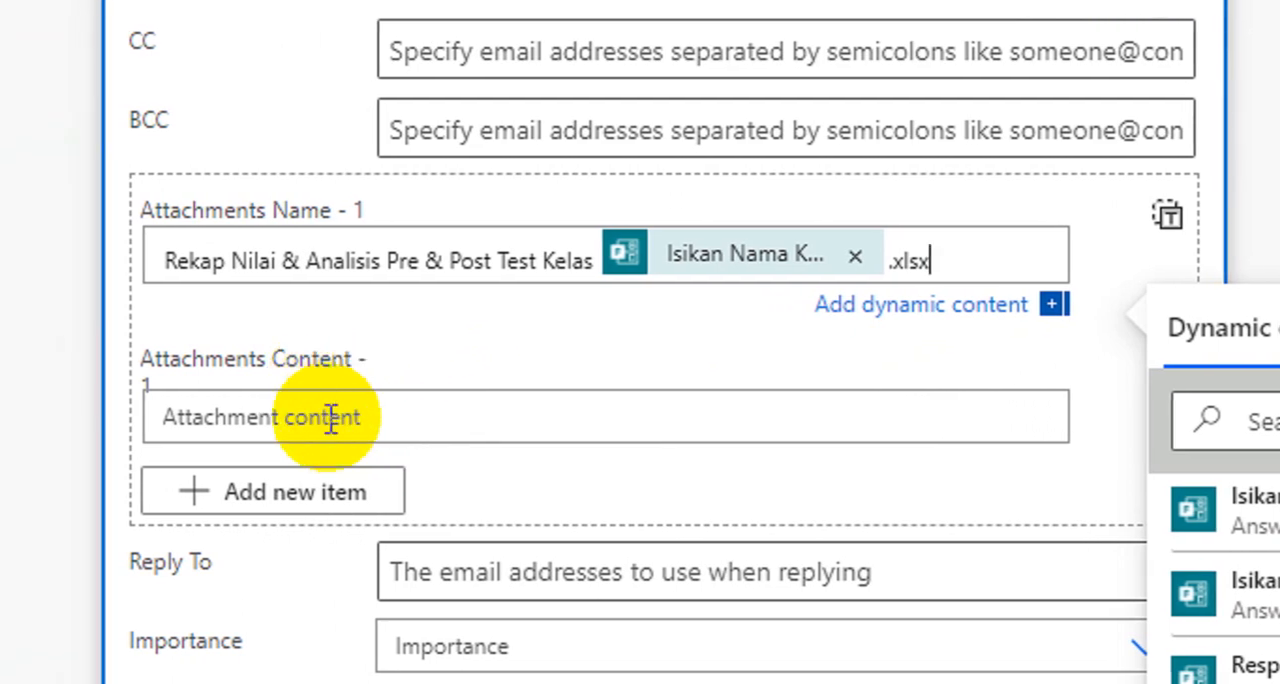
pyautogui.click(332, 418)
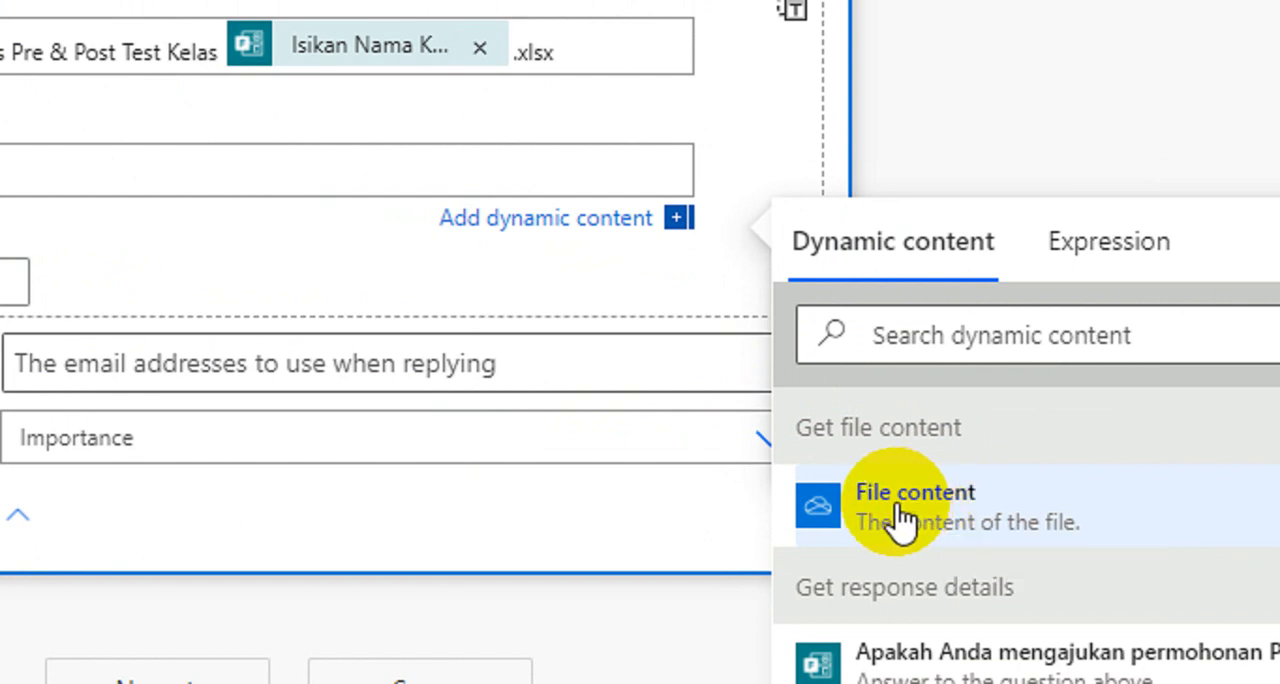
pyautogui.click(900, 517)
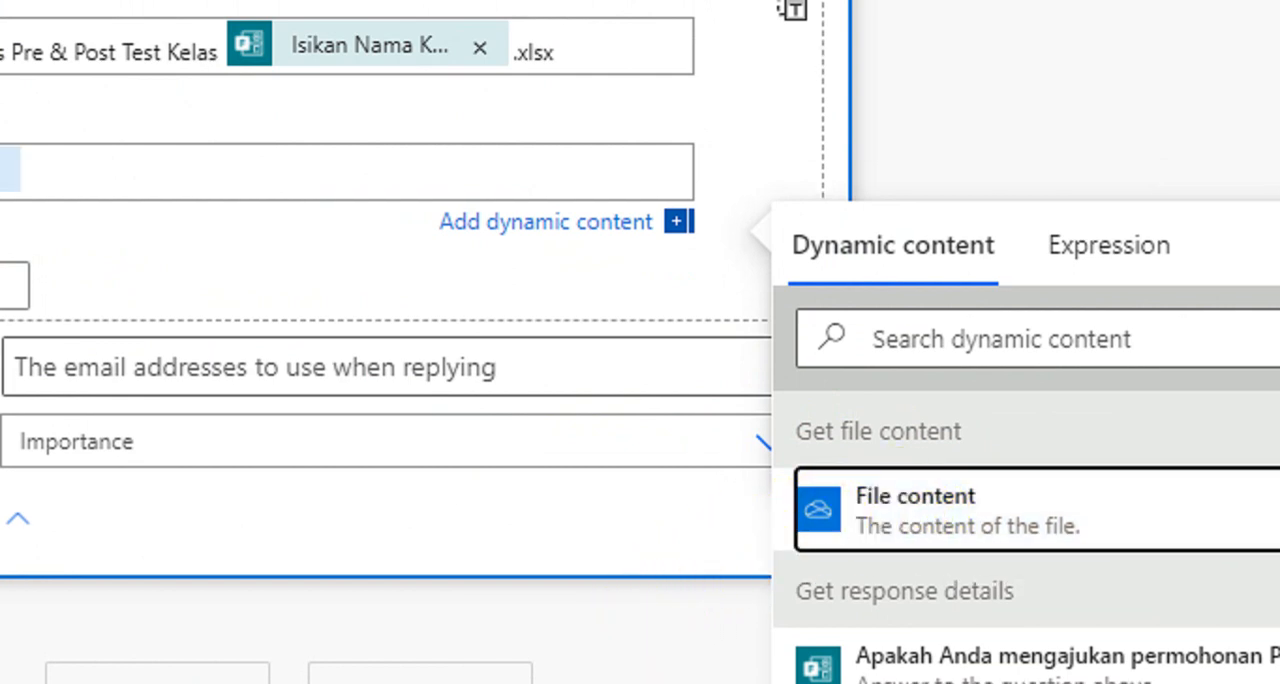
# Step: Remove the duplicate File content dynamic content from the email's attachment content so only one remains
pyautogui.click(896, 535)
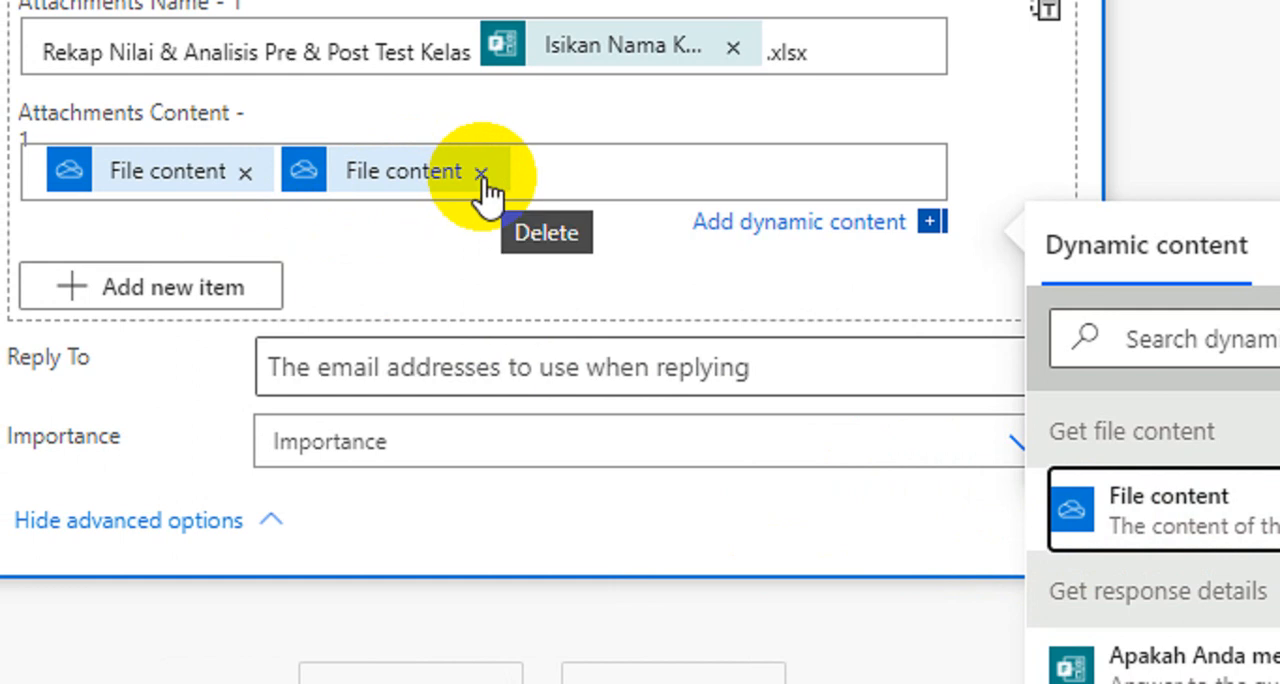
pyautogui.click(481, 172)
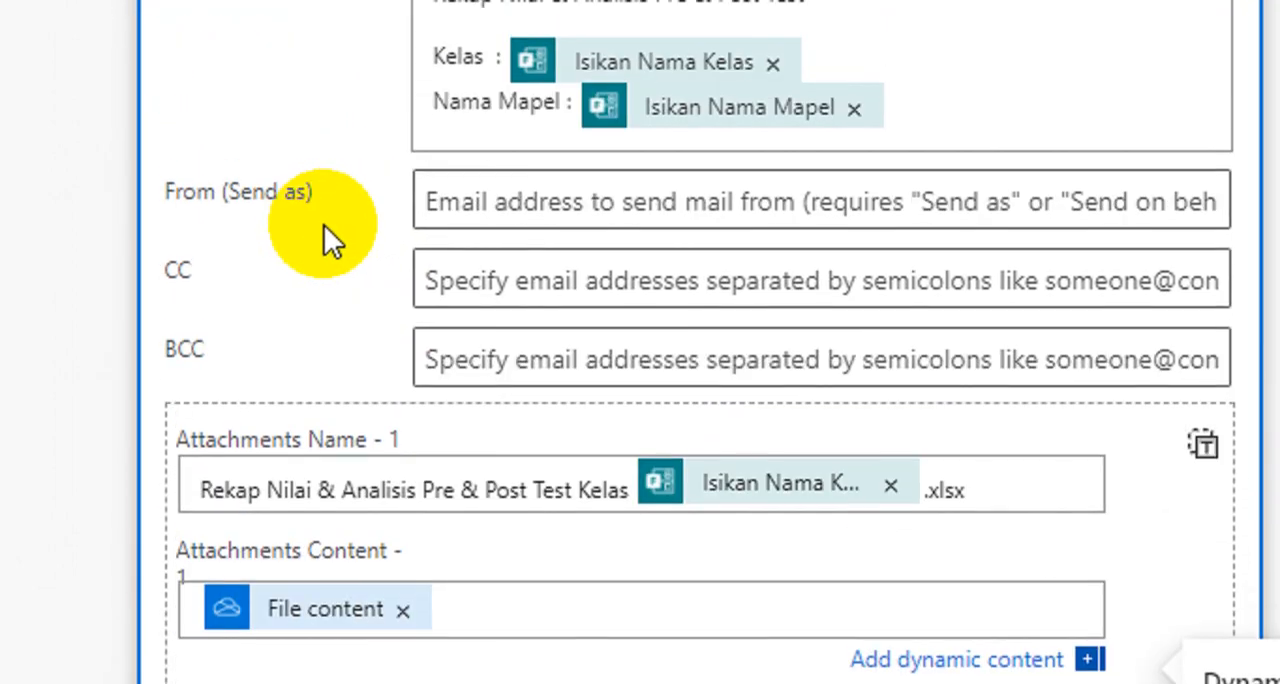
pyautogui.scroll(3, 326, 228)
pyautogui.scroll(1, 363, 172)
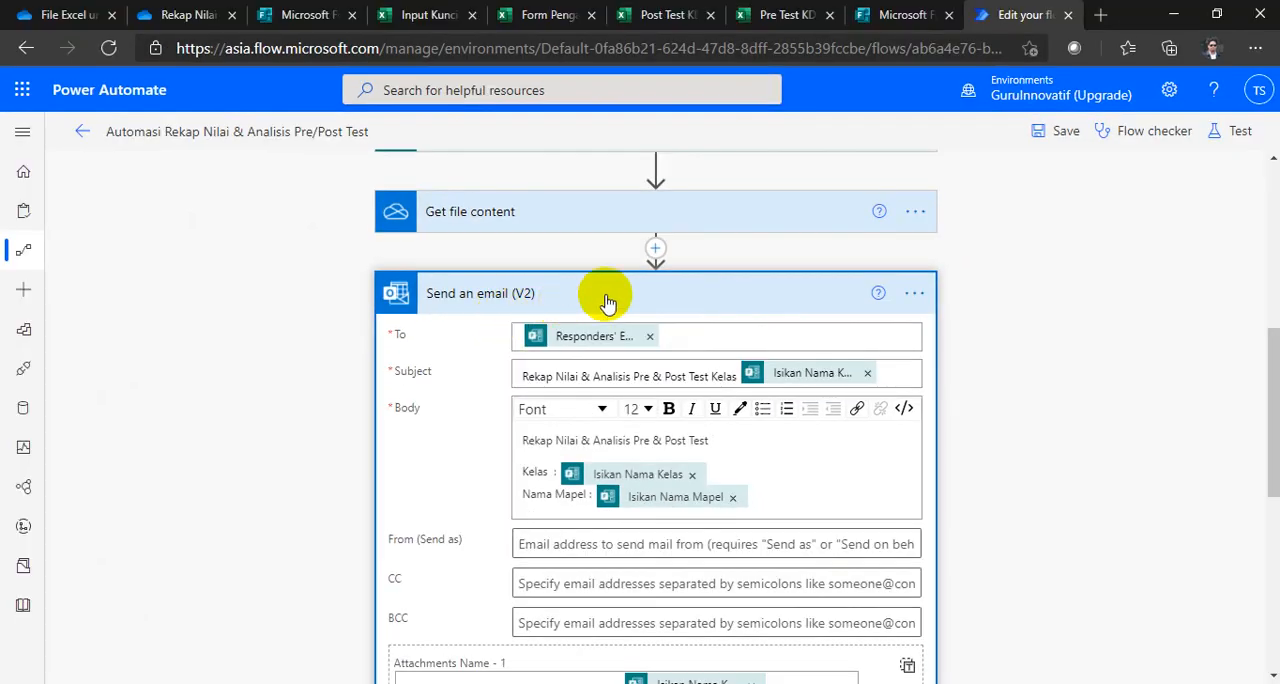
# Step: Collapse the Send an email (V2) action and save the flow
pyautogui.click(607, 302)
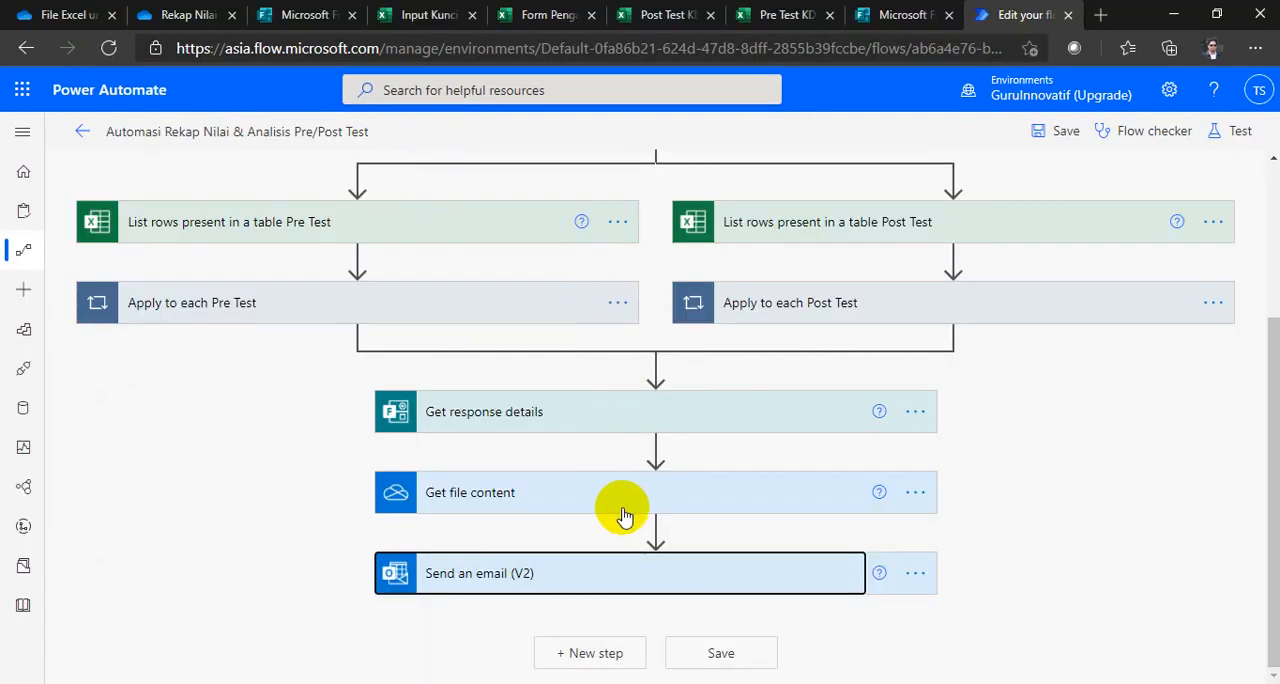
pyautogui.scroll(1, 623, 505)
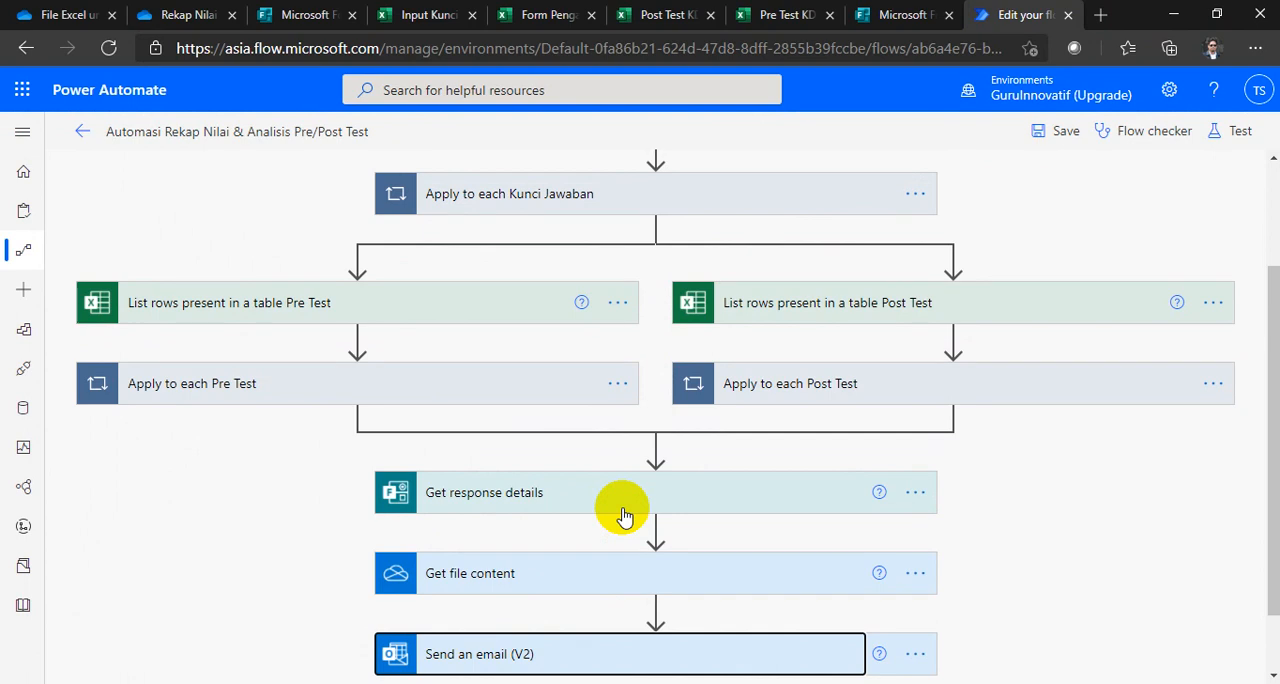
pyautogui.scroll(2, 622, 512)
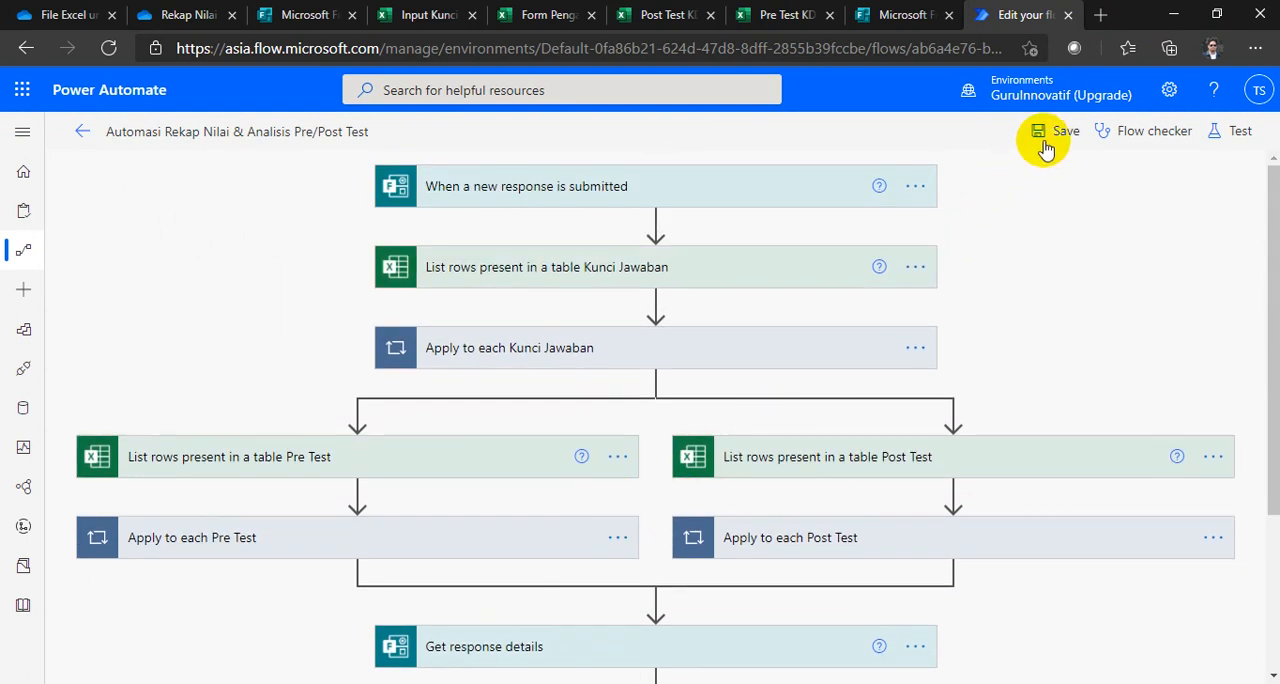
pyautogui.click(1043, 143)
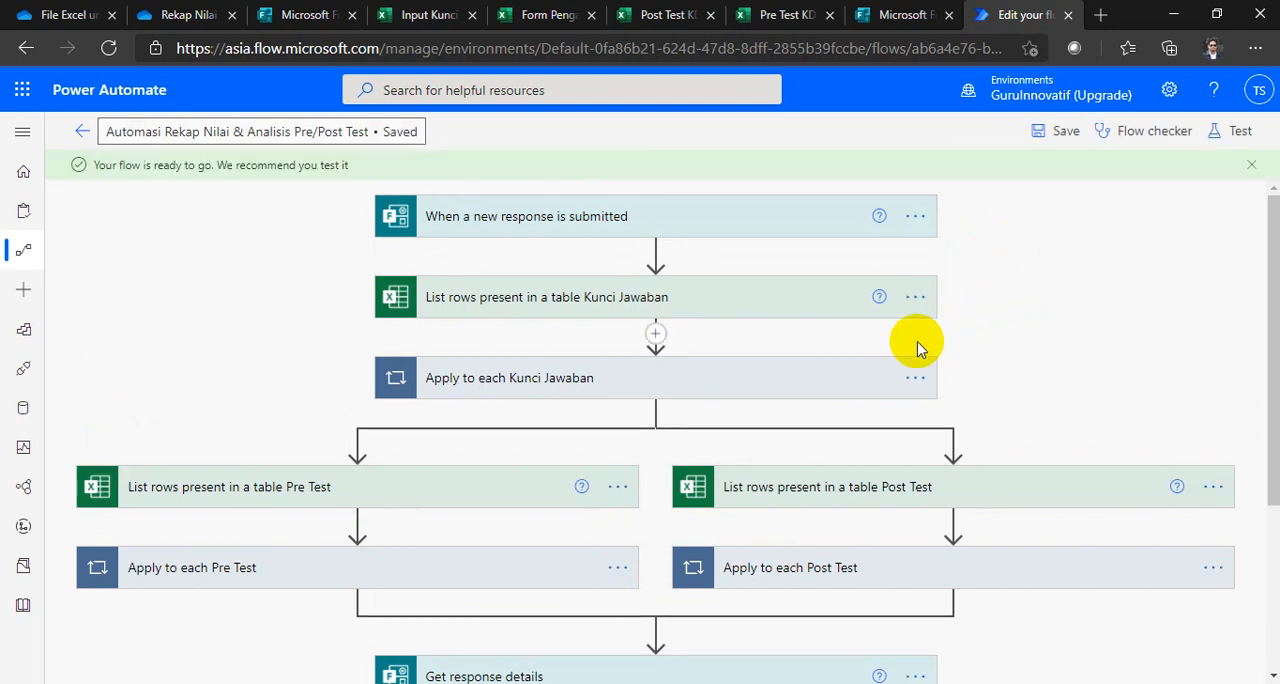
pyautogui.scroll(-2, 493, 450)
pyautogui.scroll(2, 493, 450)
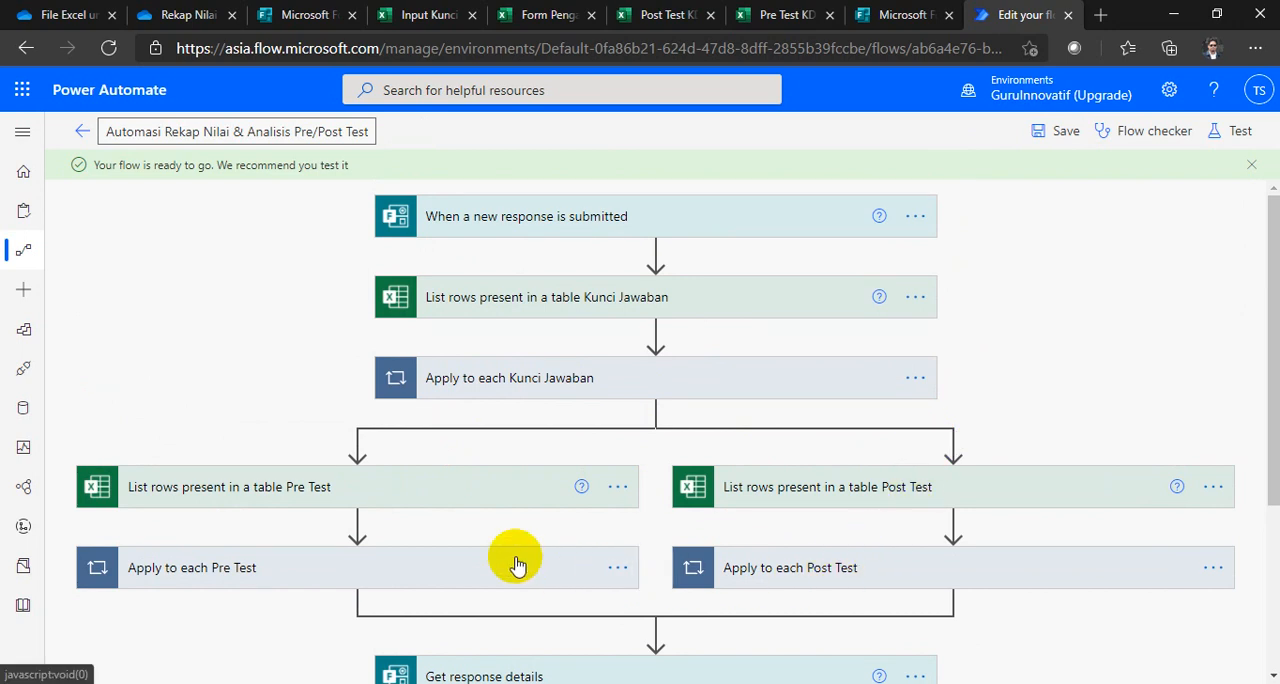
# Step: Expand the Apply to each Kunci Jawaban loop and open its Add a row into a table Kunci Jawaban action
pyautogui.scroll(-1, 532, 420)
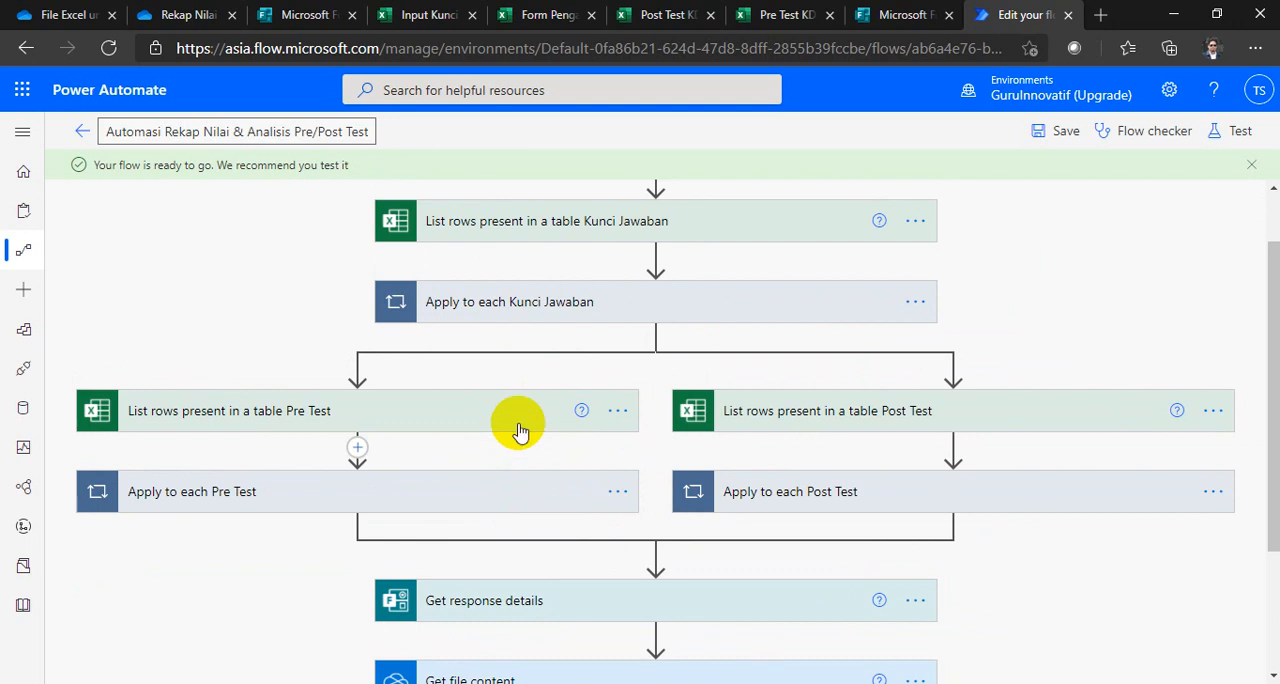
pyautogui.click(607, 310)
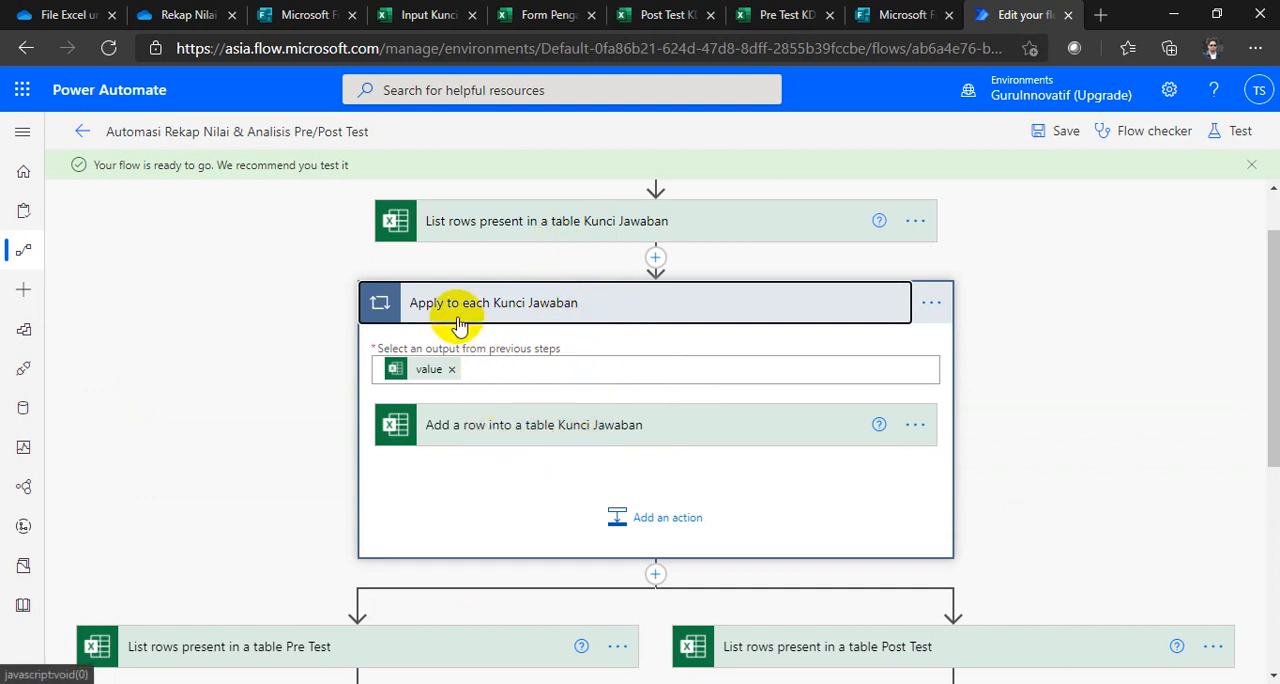
pyautogui.click(492, 439)
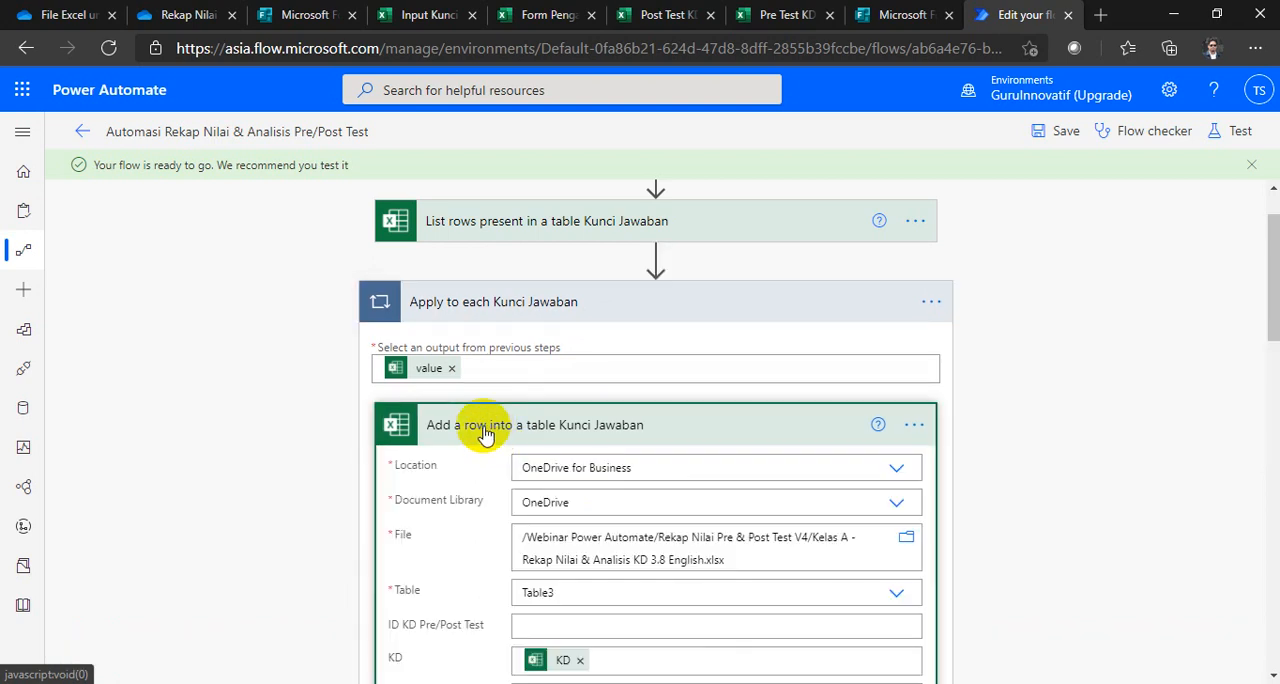
pyautogui.scroll(-3, 571, 489)
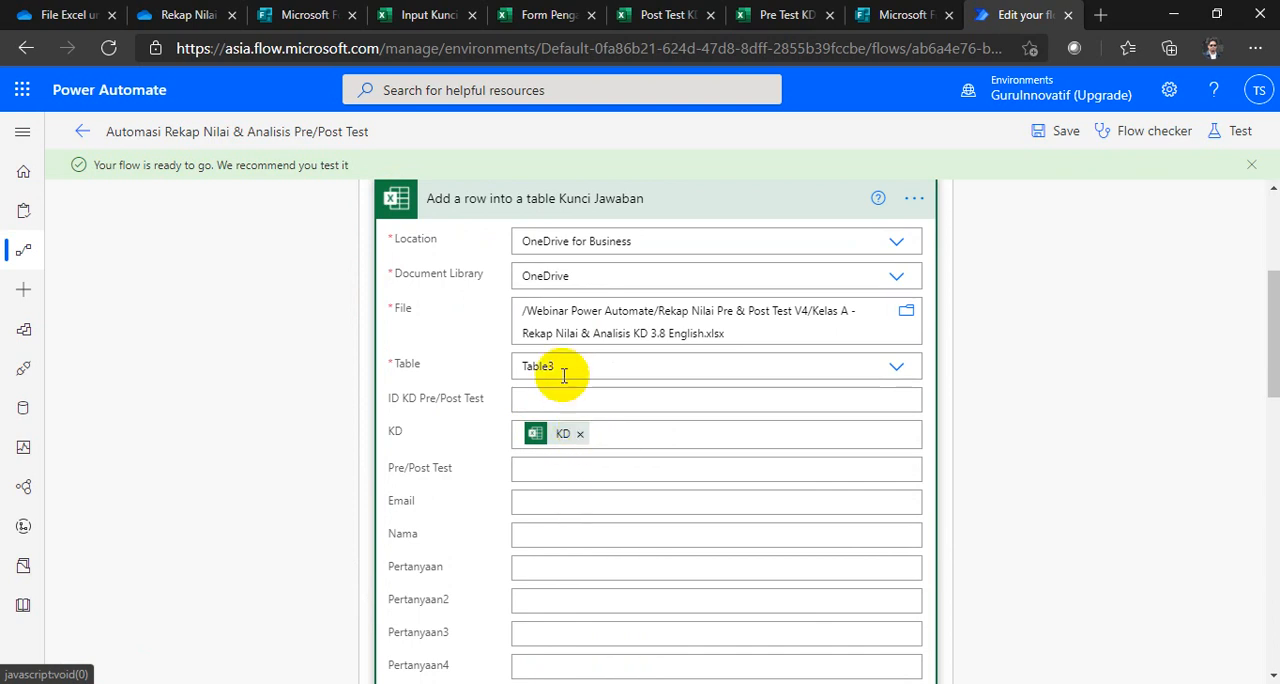
pyautogui.scroll(2, 563, 371)
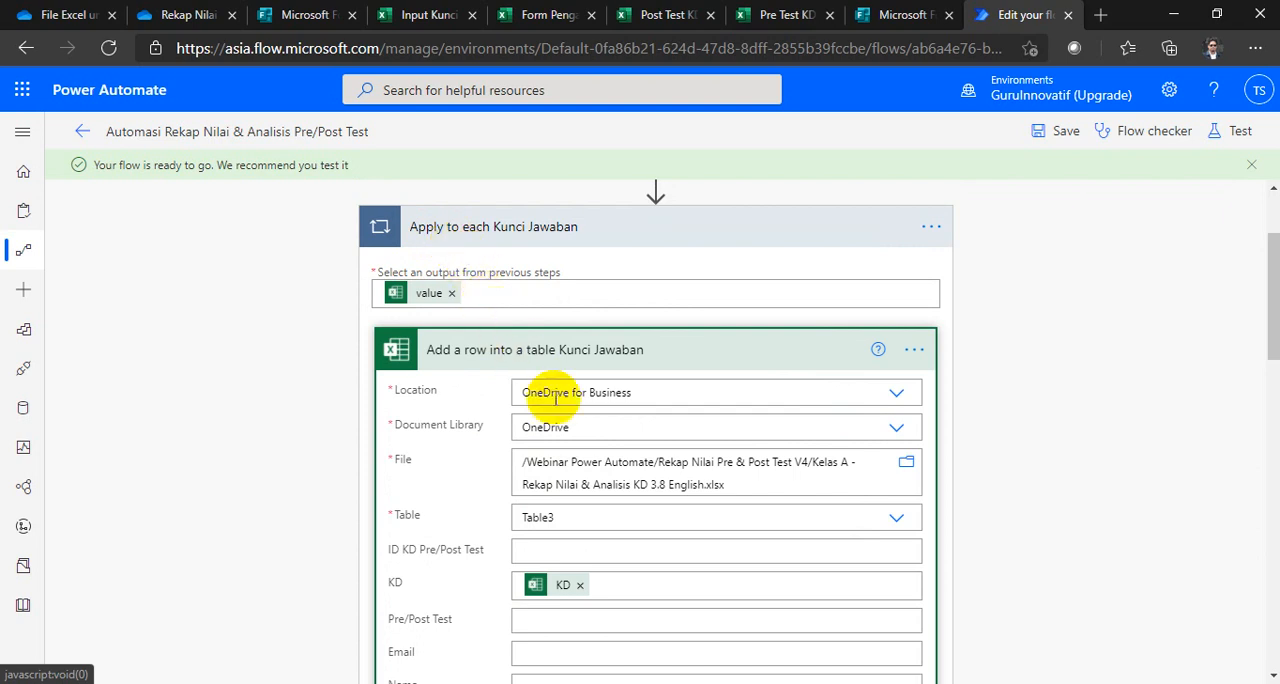
pyautogui.scroll(-2, 586, 466)
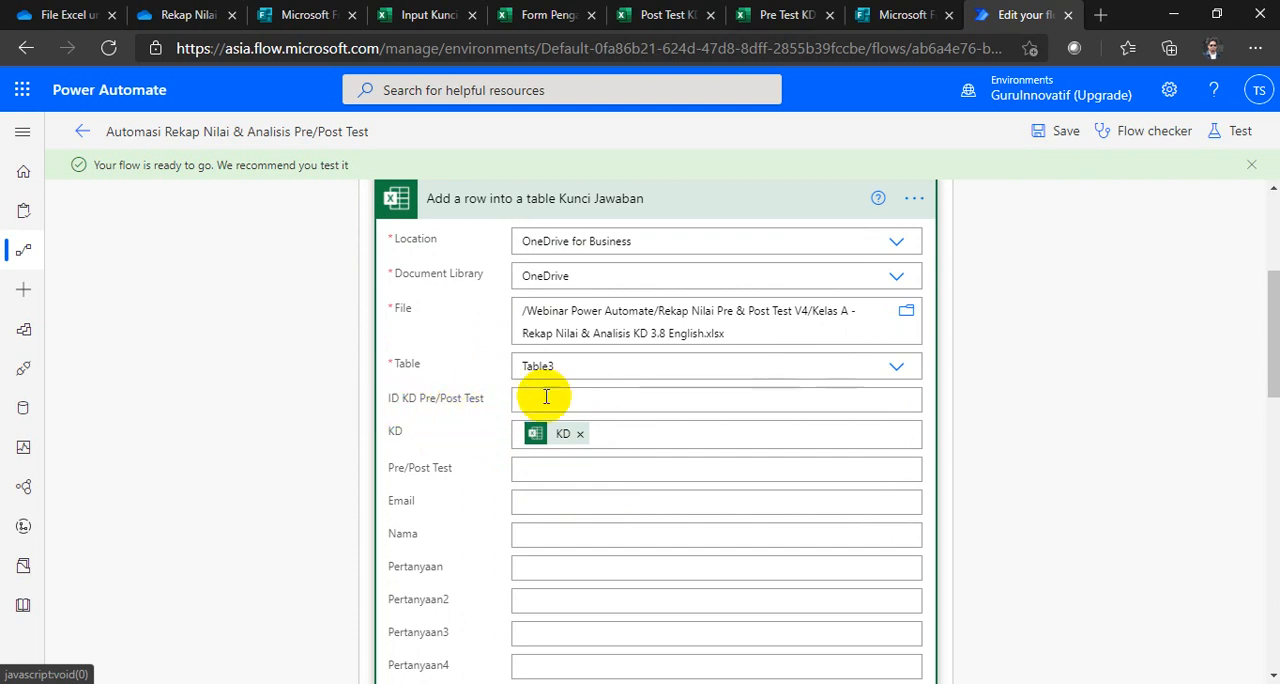
# Step: Set the Pre/Post Test field of the Kunci Jawaban row to the Jenis Test dynamic content
pyautogui.click(537, 471)
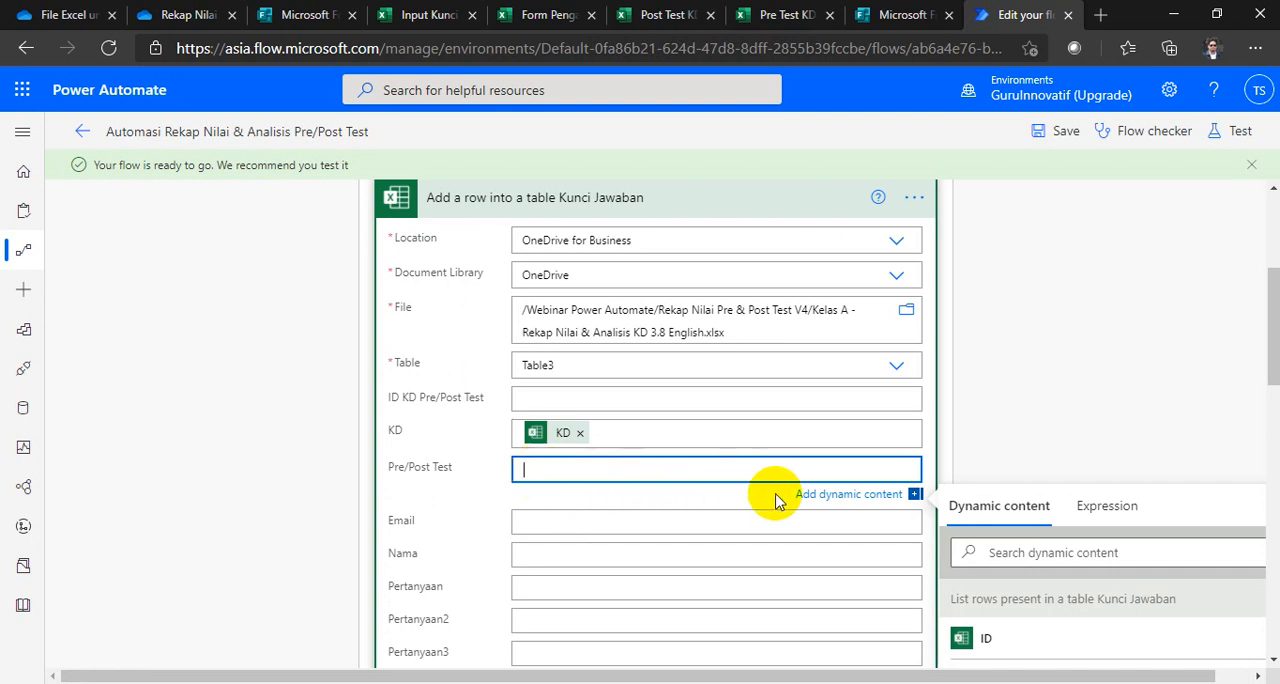
pyautogui.scroll(-5, 1017, 610)
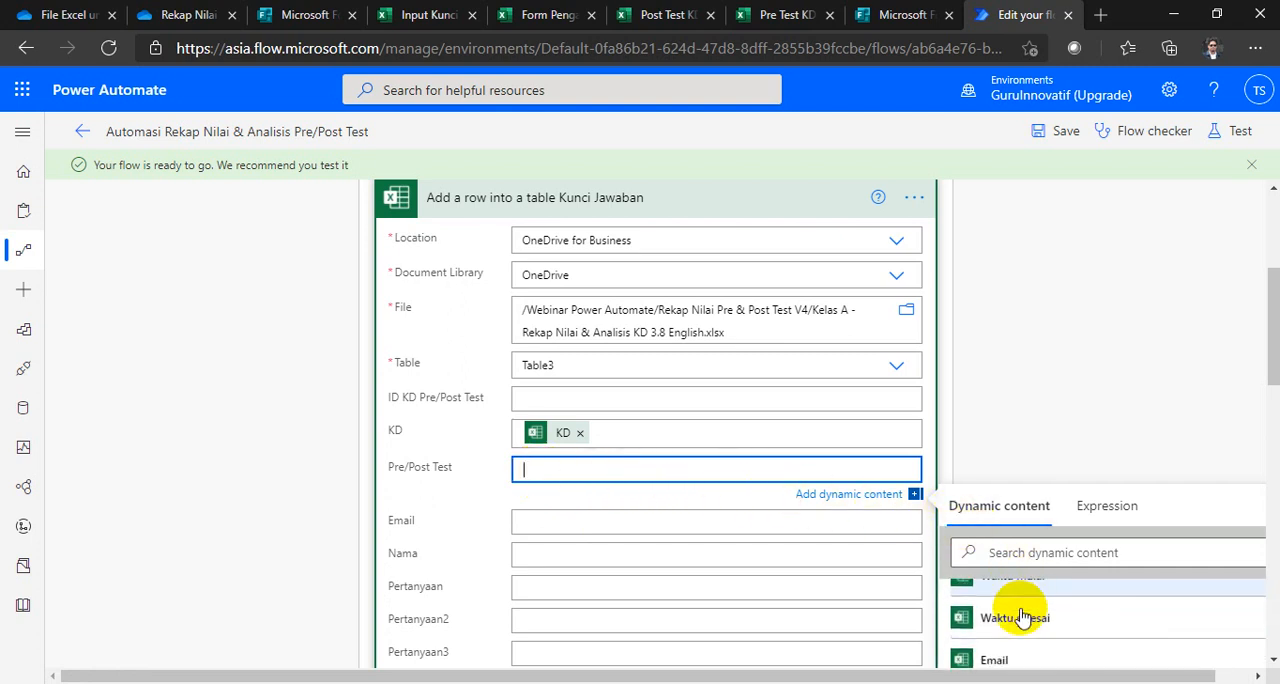
pyautogui.scroll(-5, 1022, 638)
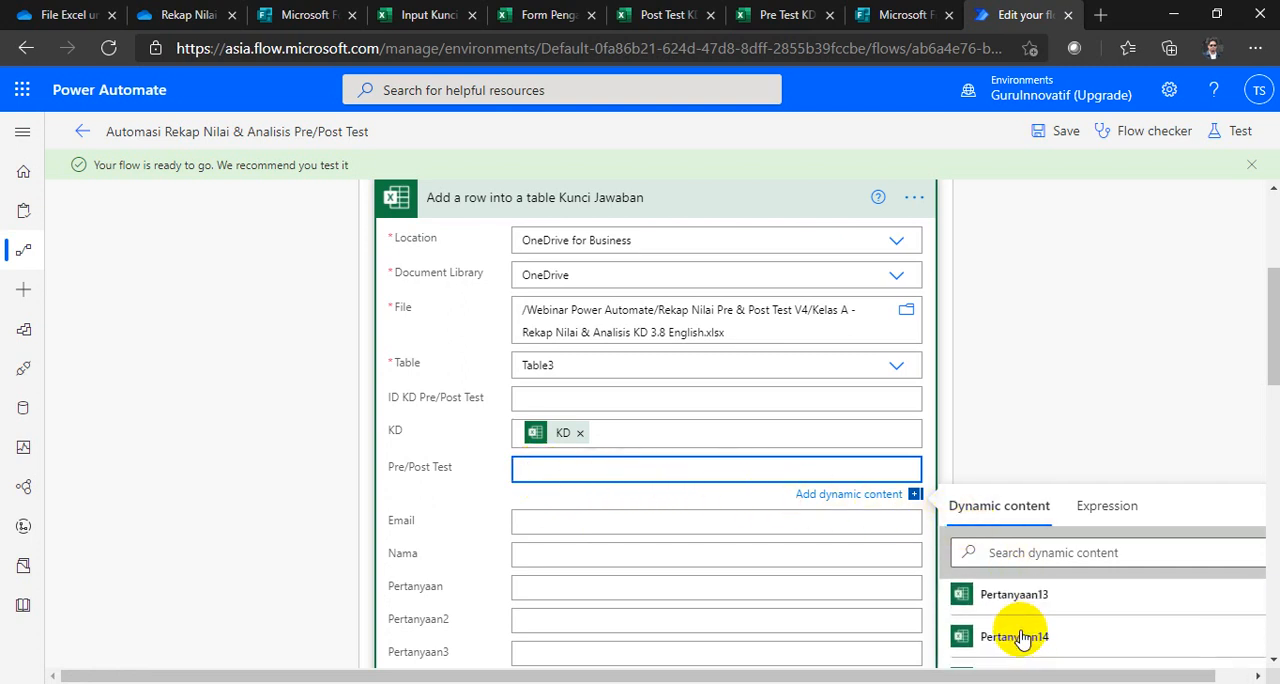
pyautogui.scroll(-3, 1015, 630)
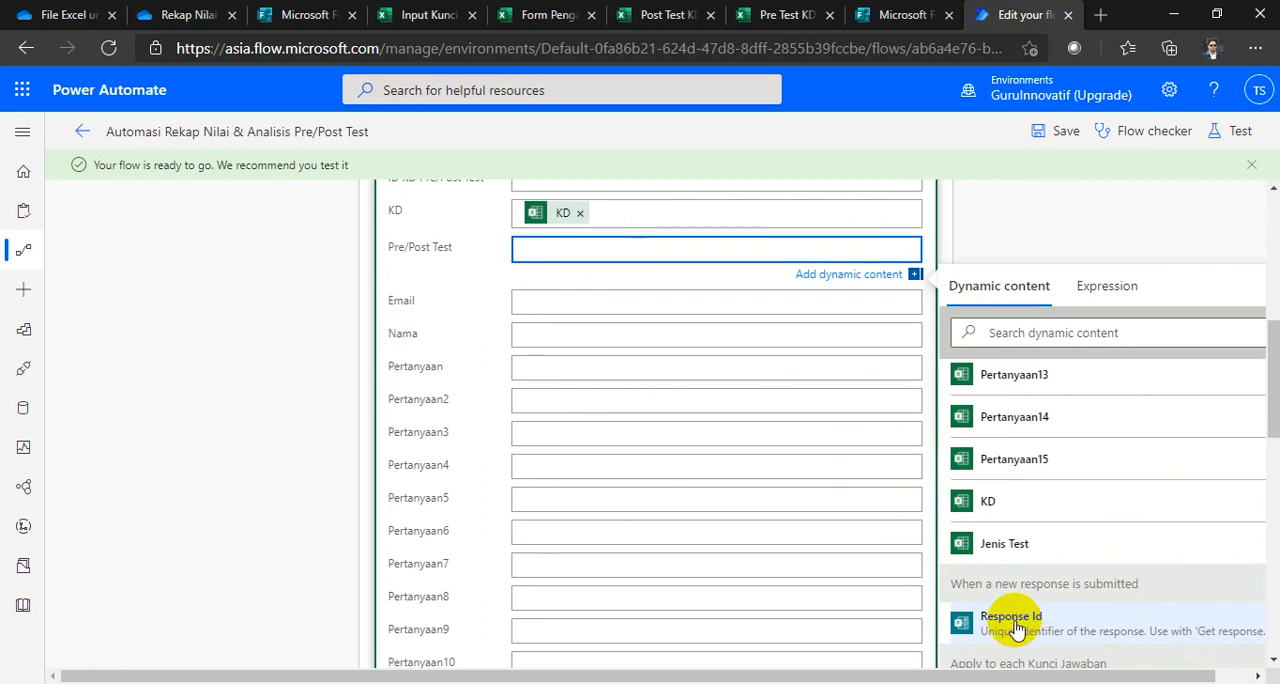
pyautogui.click(1006, 546)
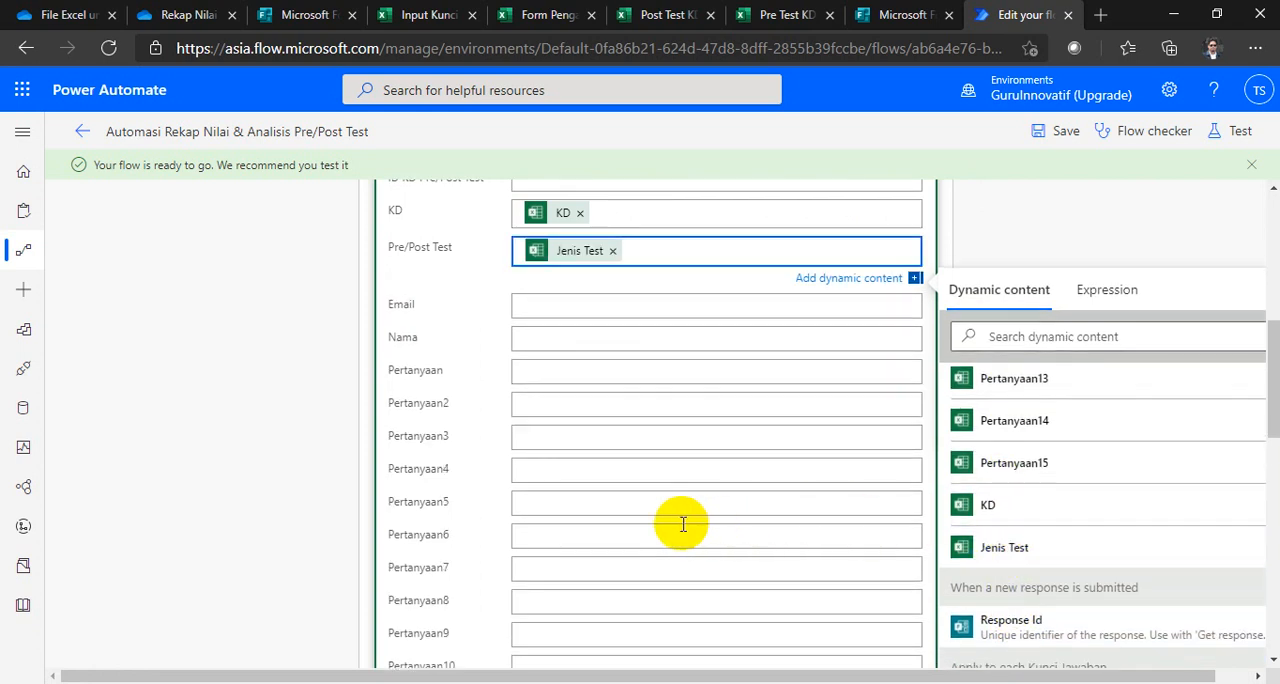
# Step: Examine the dynamic content offered by List rows present in a table Kunci Jawaban against the row's empty fields
pyautogui.scroll(5, 1055, 510)
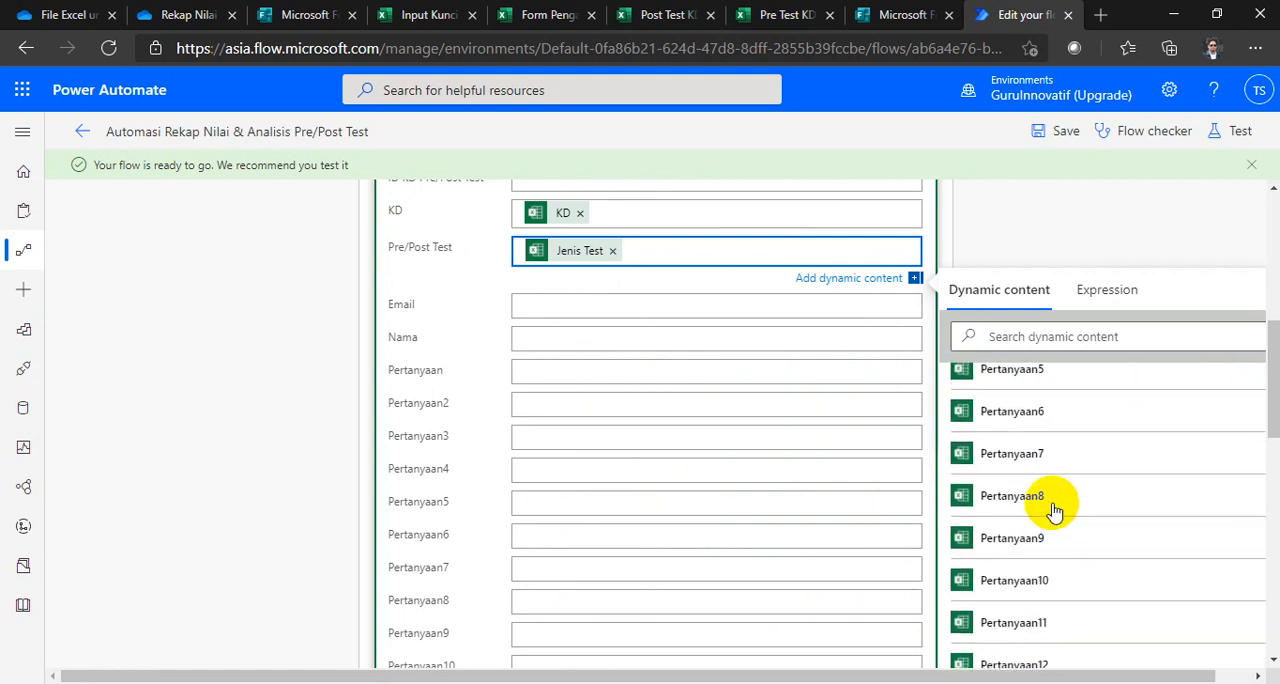
pyautogui.scroll(4, 1055, 510)
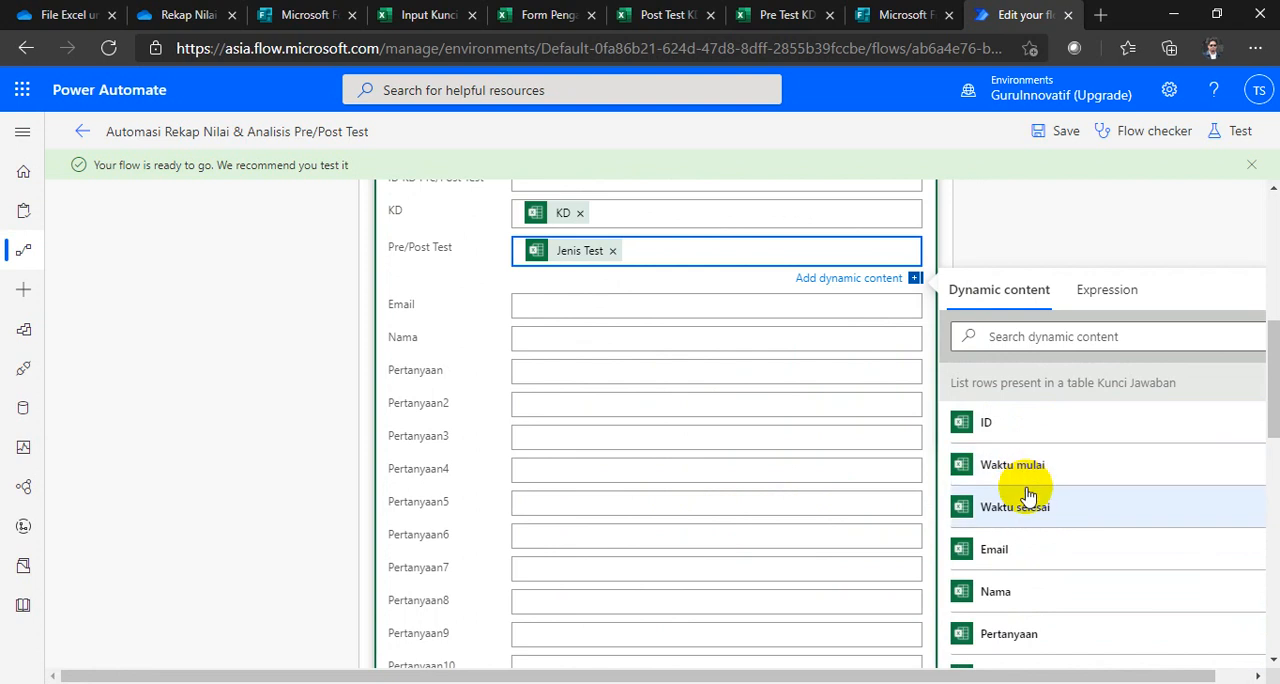
pyautogui.scroll(-1, 1028, 491)
pyautogui.scroll(-3, 990, 470)
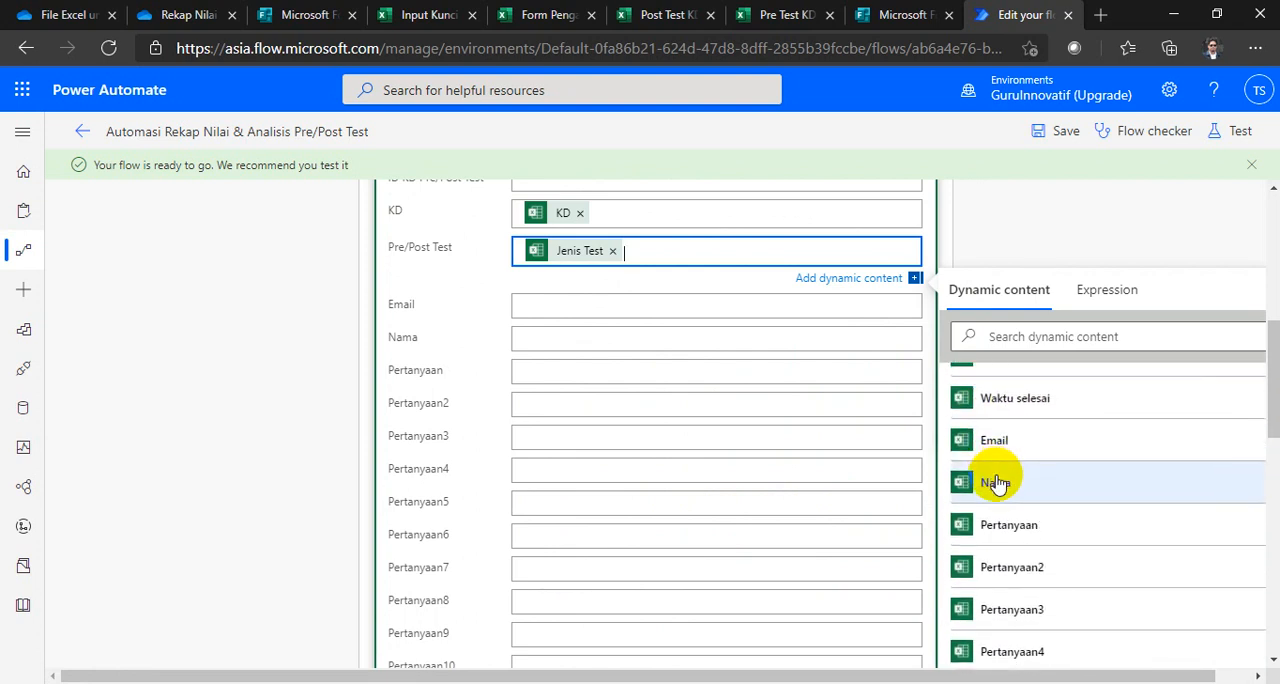
pyautogui.scroll(-5, 998, 483)
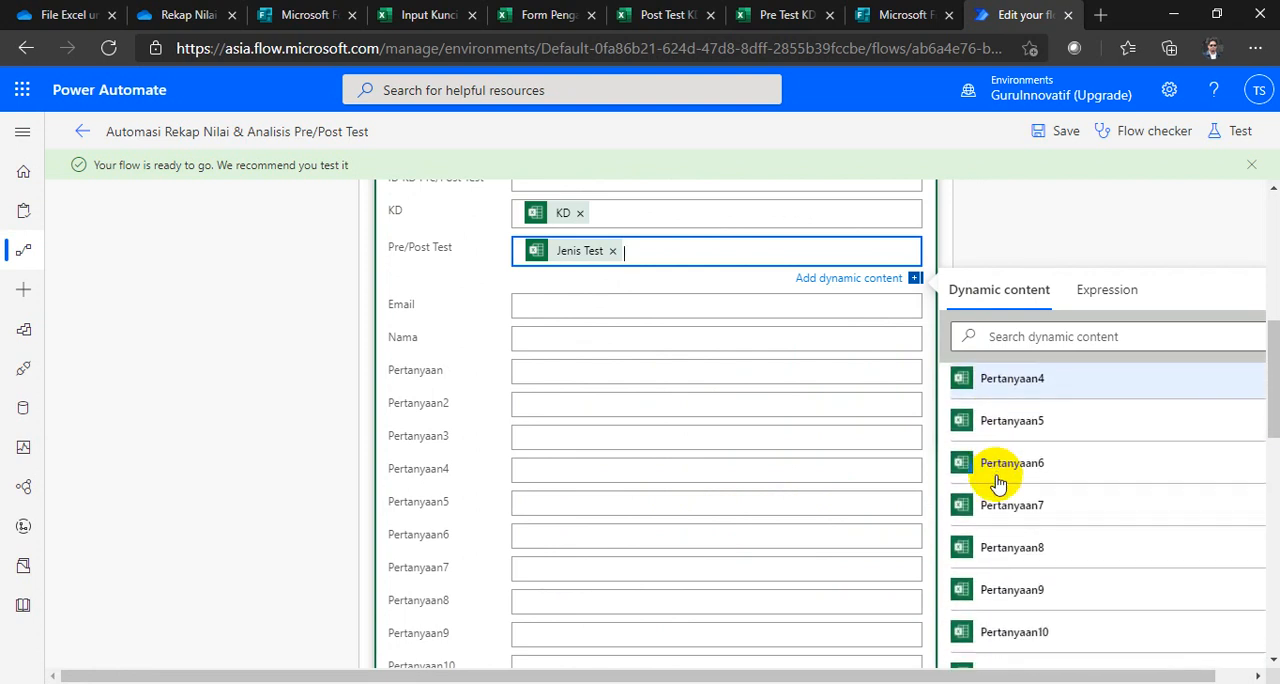
pyautogui.scroll(6, 998, 483)
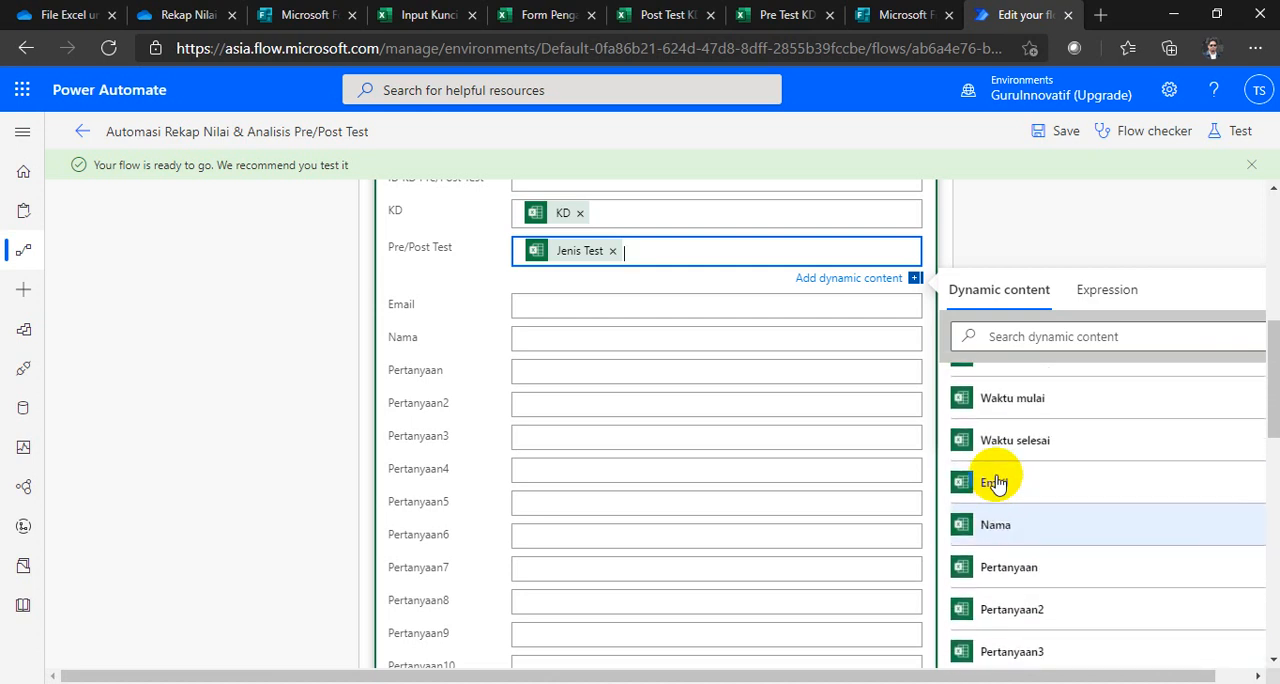
pyautogui.scroll(1, 995, 483)
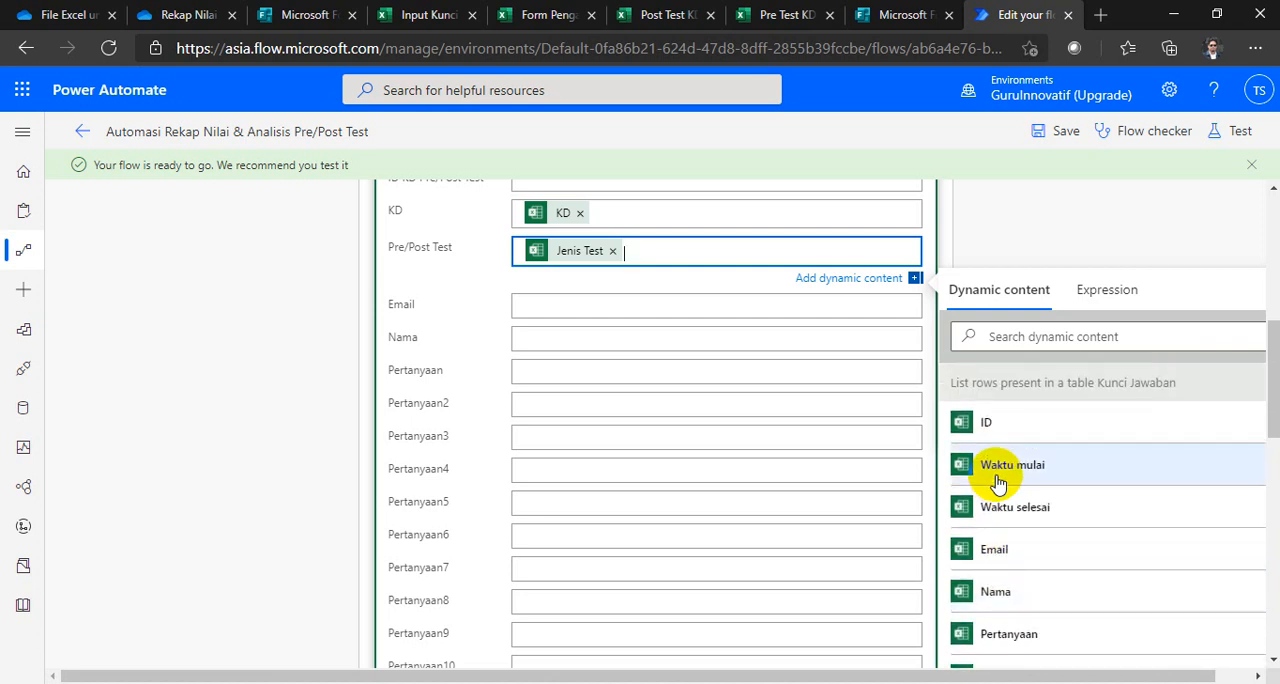
pyautogui.scroll(-11, 995, 462)
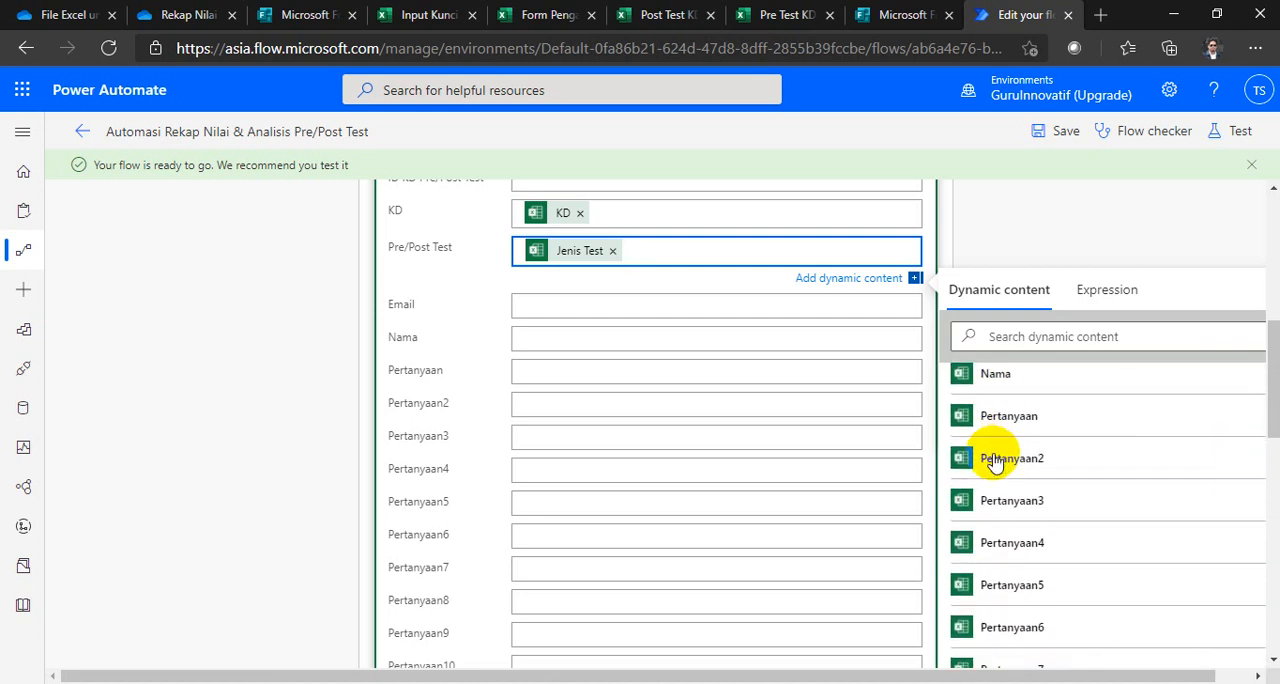
pyautogui.scroll(10, 995, 462)
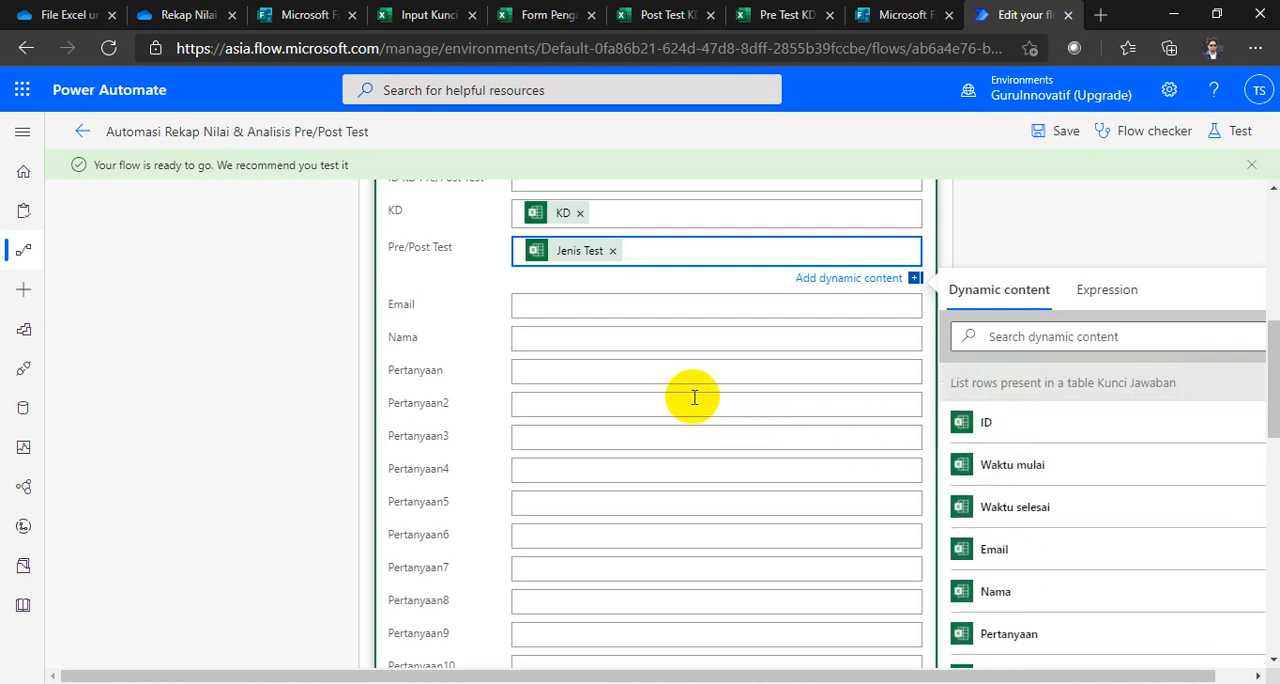
pyautogui.scroll(1, 694, 394)
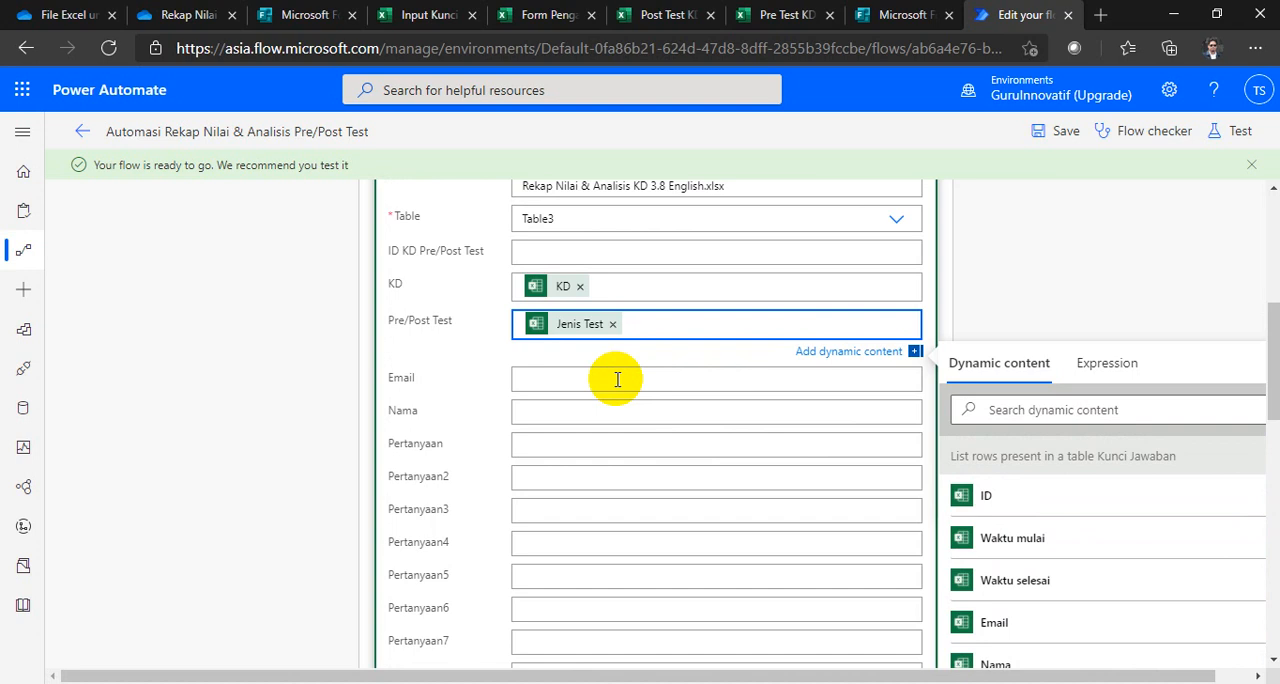
pyautogui.scroll(-5, 1045, 505)
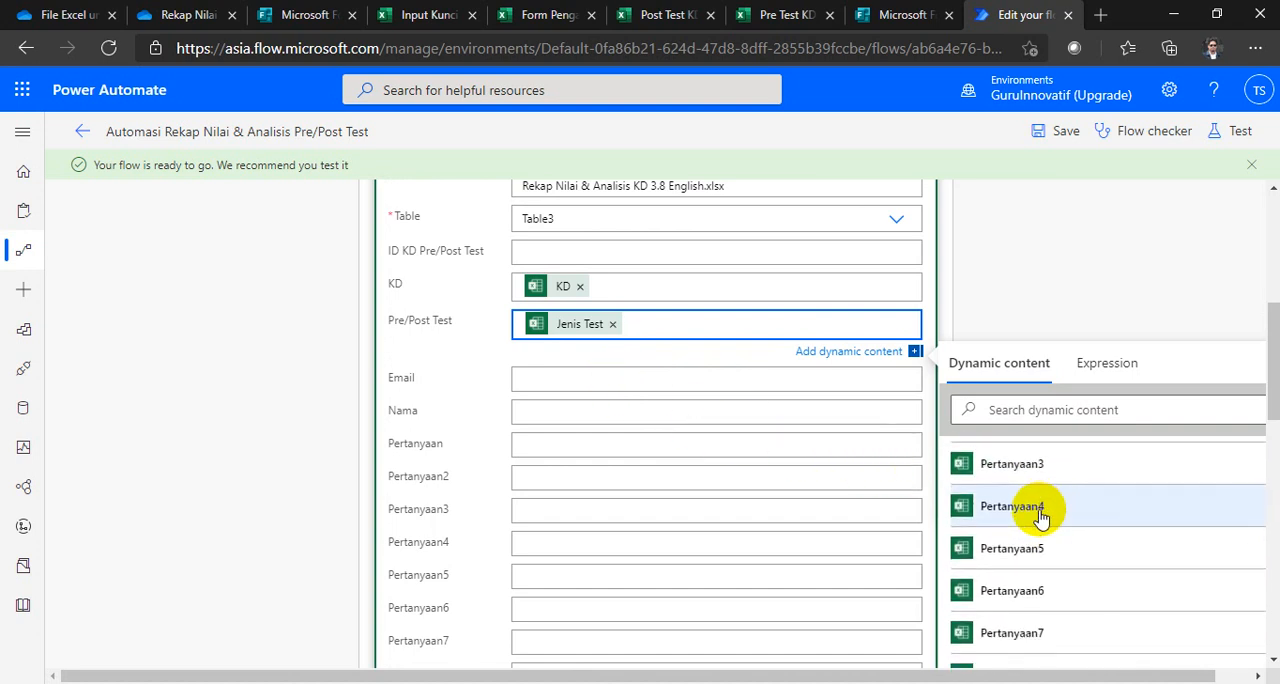
pyautogui.scroll(-5, 1040, 515)
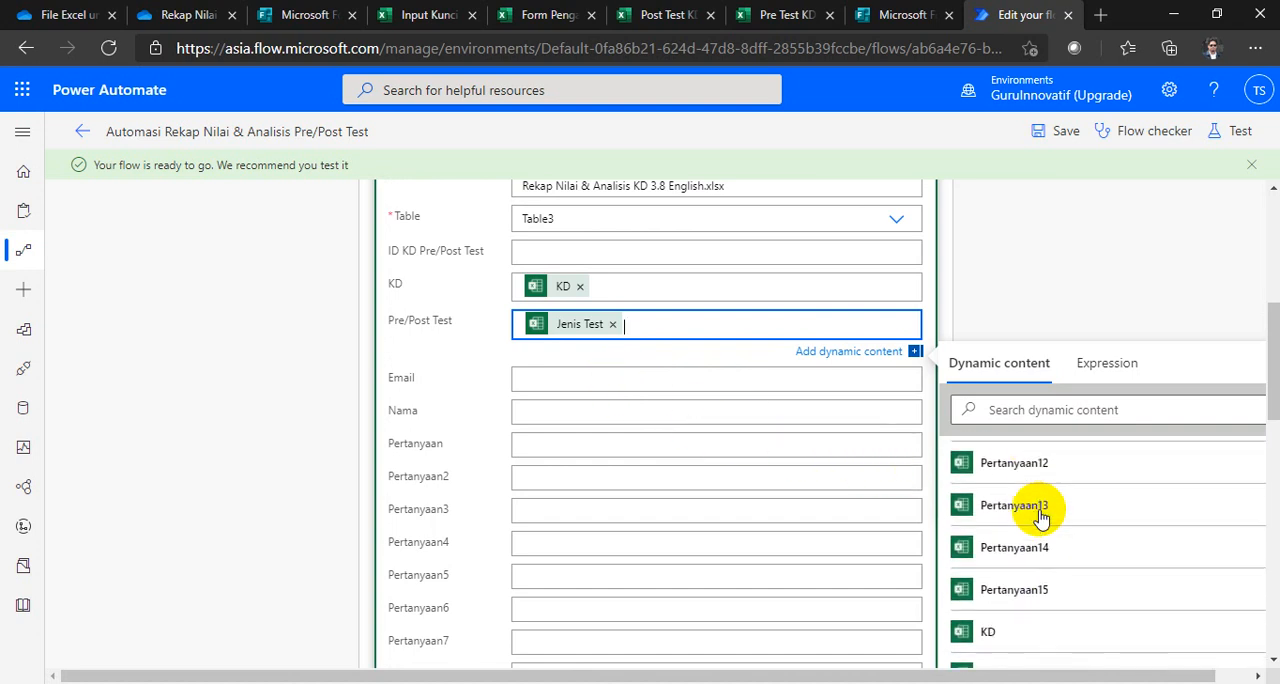
pyautogui.scroll(4, 1040, 515)
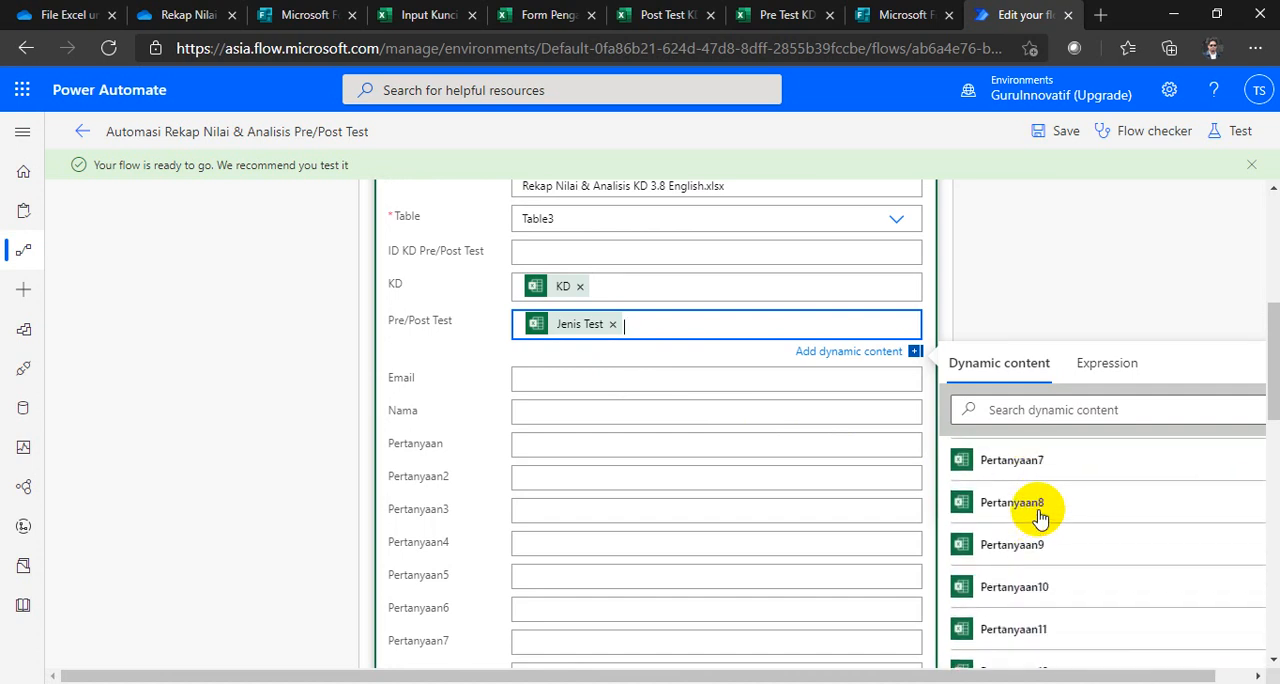
pyautogui.scroll(5, 1040, 515)
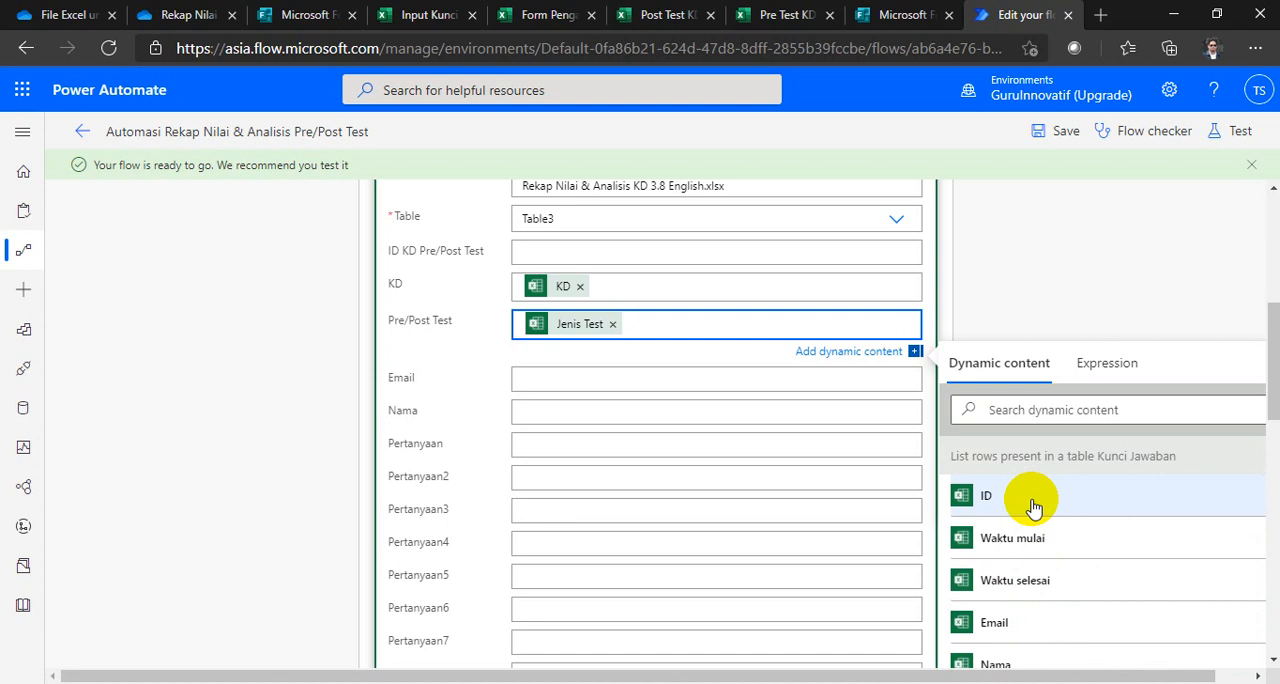
pyautogui.scroll(1, 766, 475)
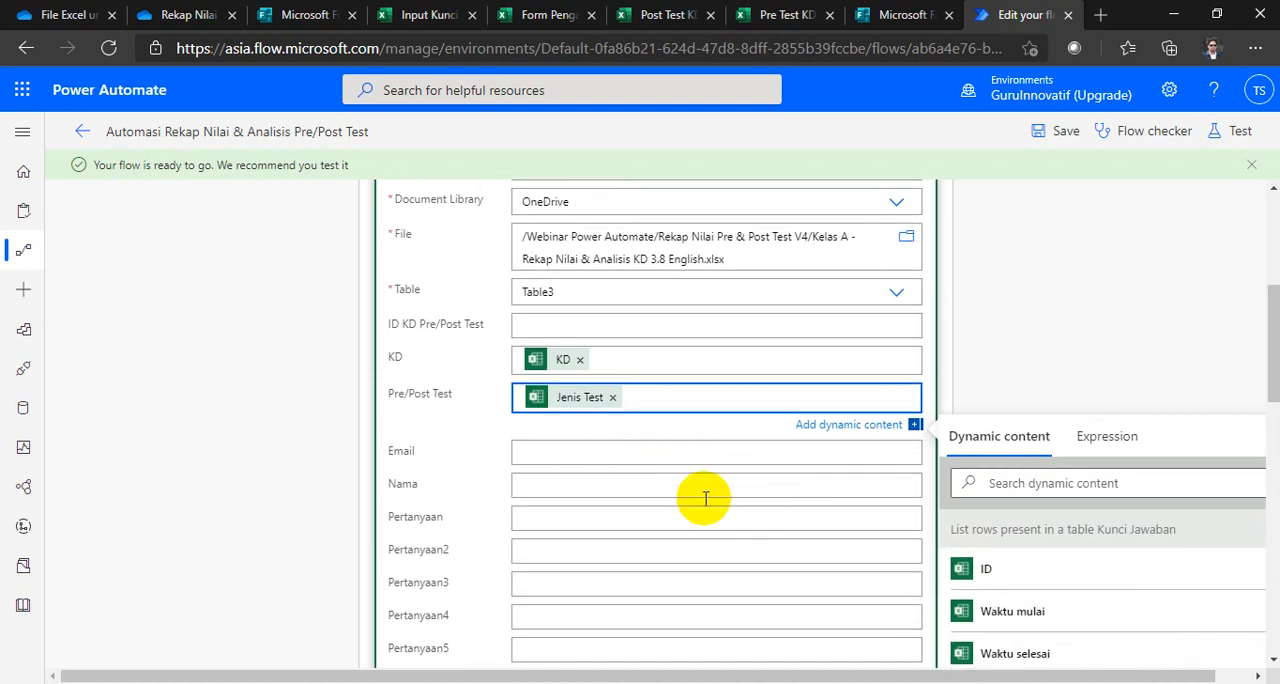
# Step: Set the Kunci Jawaban row's Email and Nama fields to the Email and Nama dynamic content from the answer-key table
pyautogui.click(565, 452)
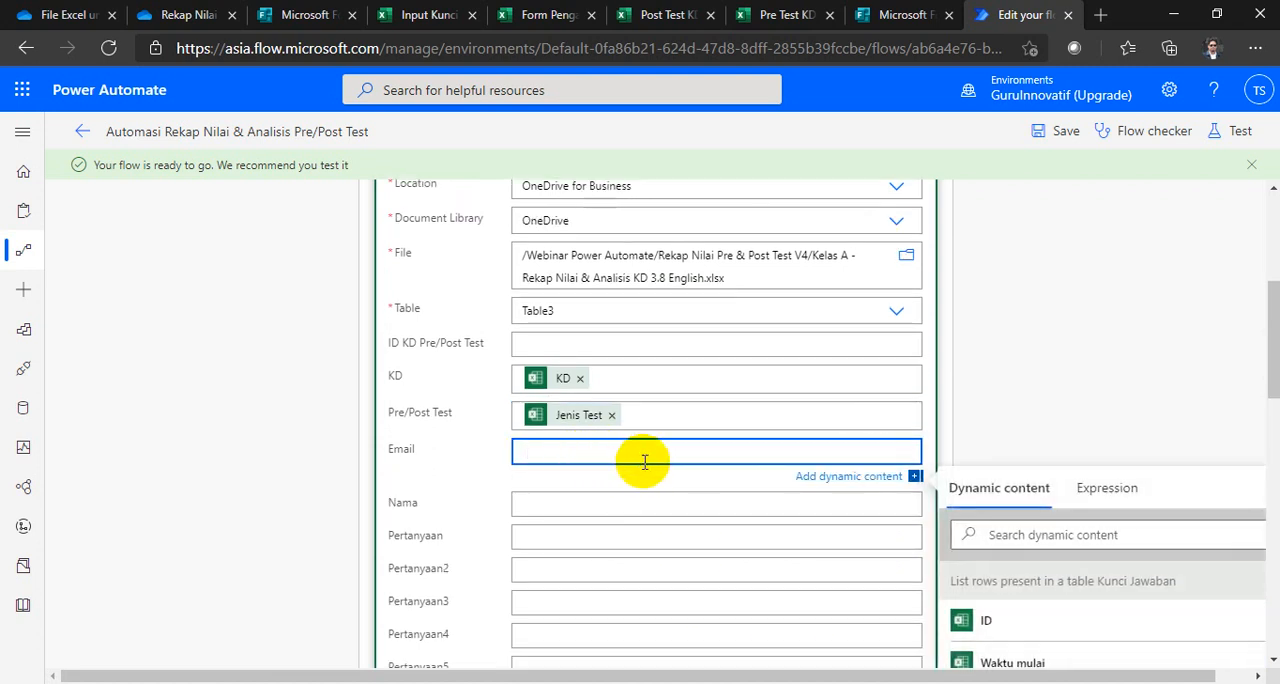
pyautogui.scroll(-4, 1045, 600)
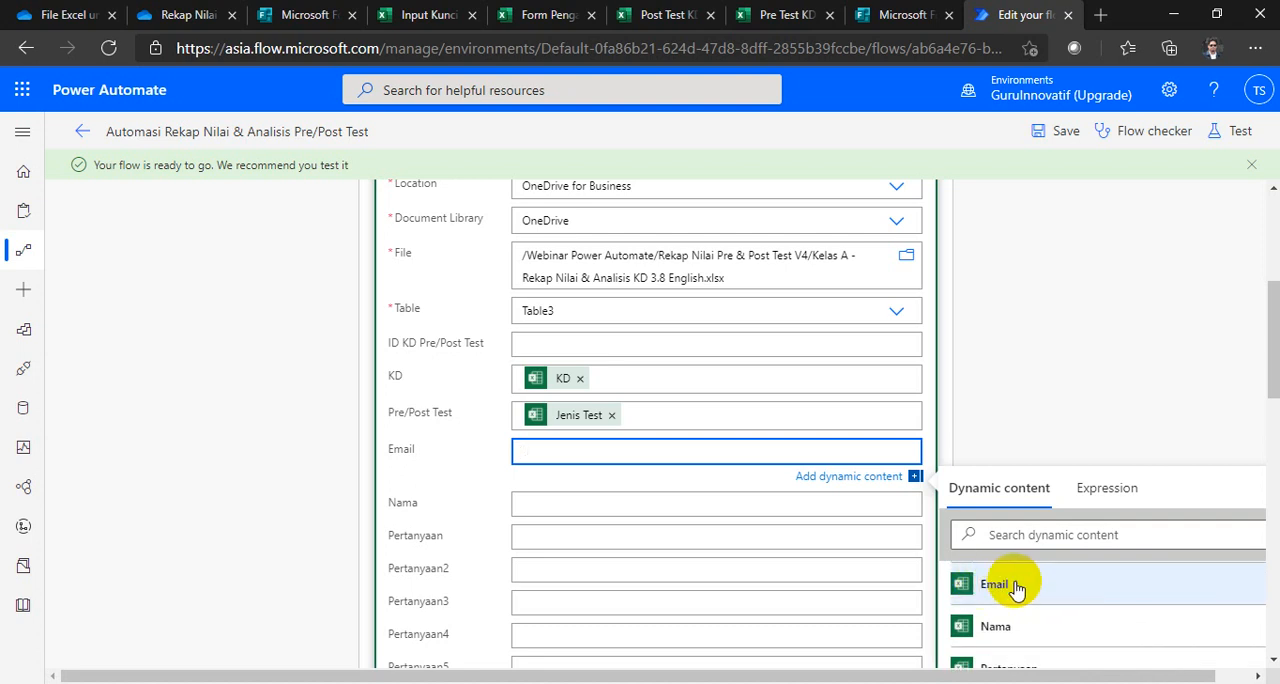
pyautogui.click(1016, 588)
pyautogui.click(563, 508)
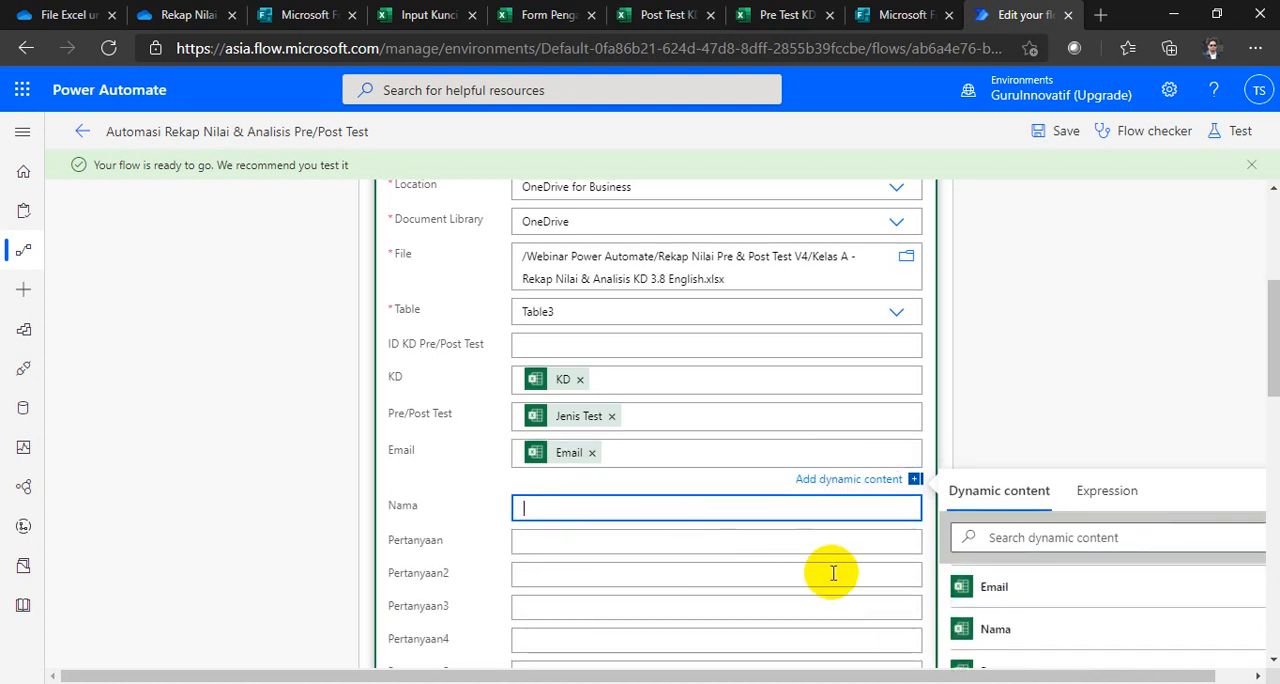
pyautogui.scroll(-5, 1014, 600)
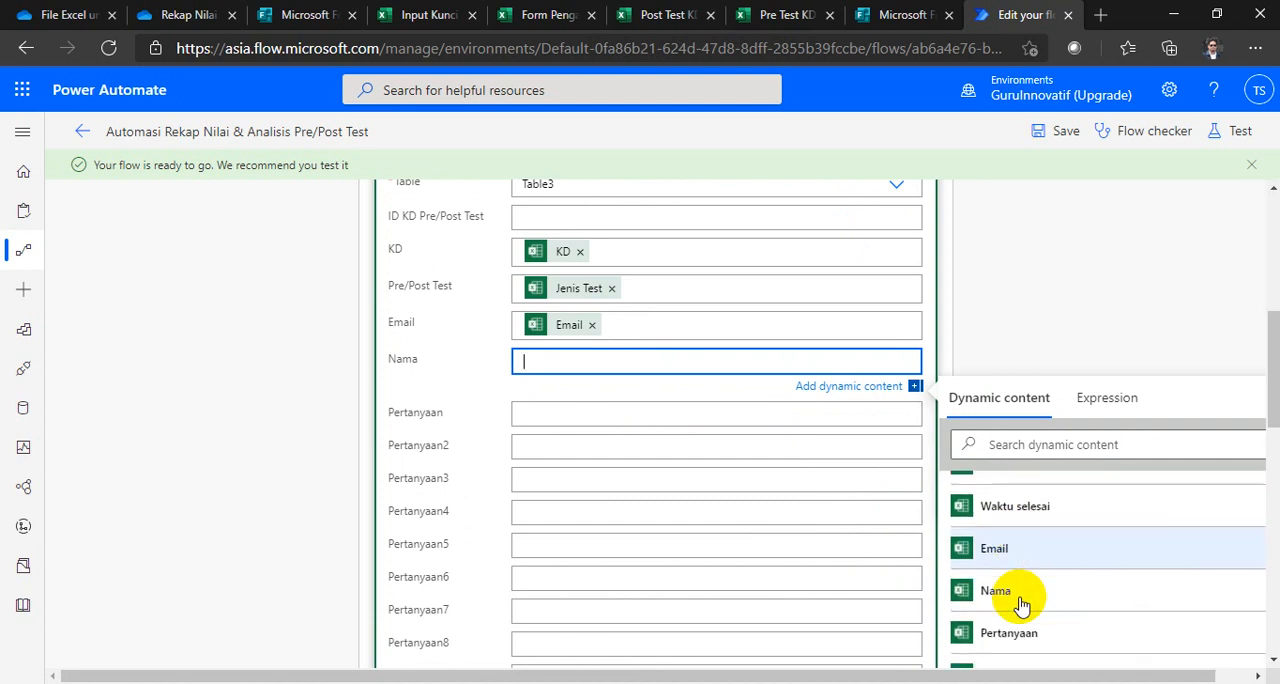
pyautogui.click(1016, 592)
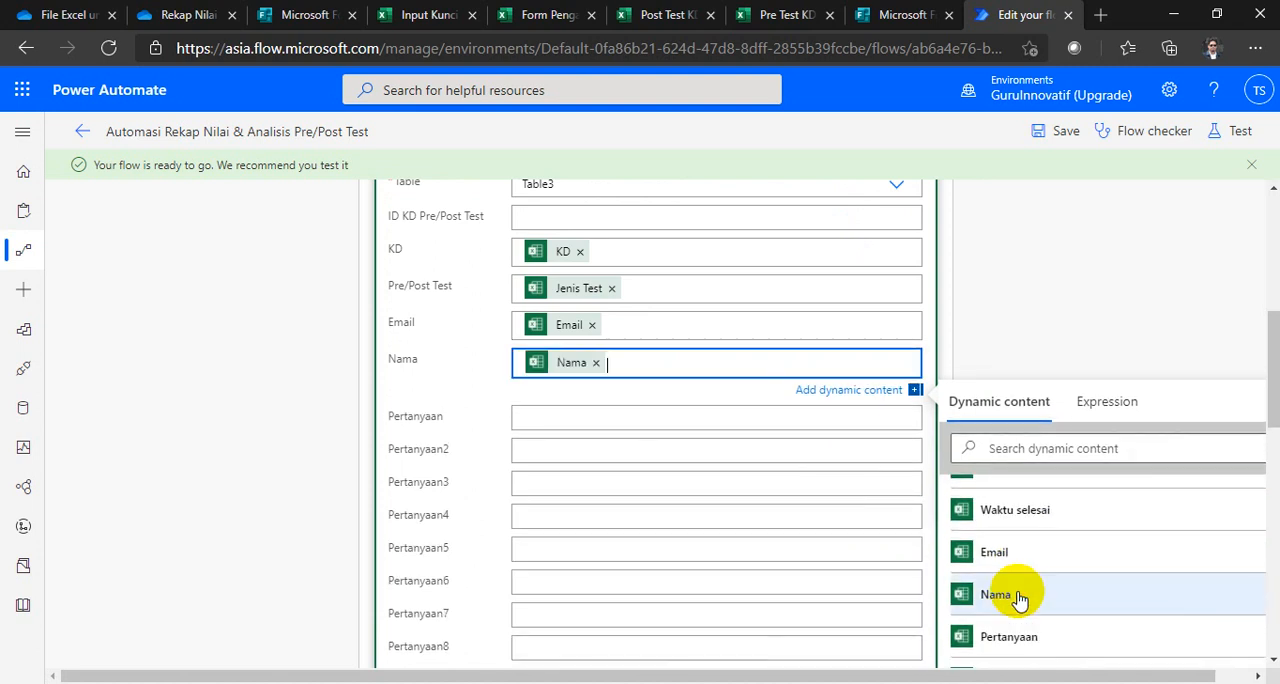
# Step: Fill the Kunci Jawaban row's Pertanyaan and Pertanyaan2 fields with the dynamic content of the same names
pyautogui.click(554, 417)
pyautogui.scroll(-3, 1049, 584)
pyautogui.scroll(1, 1048, 583)
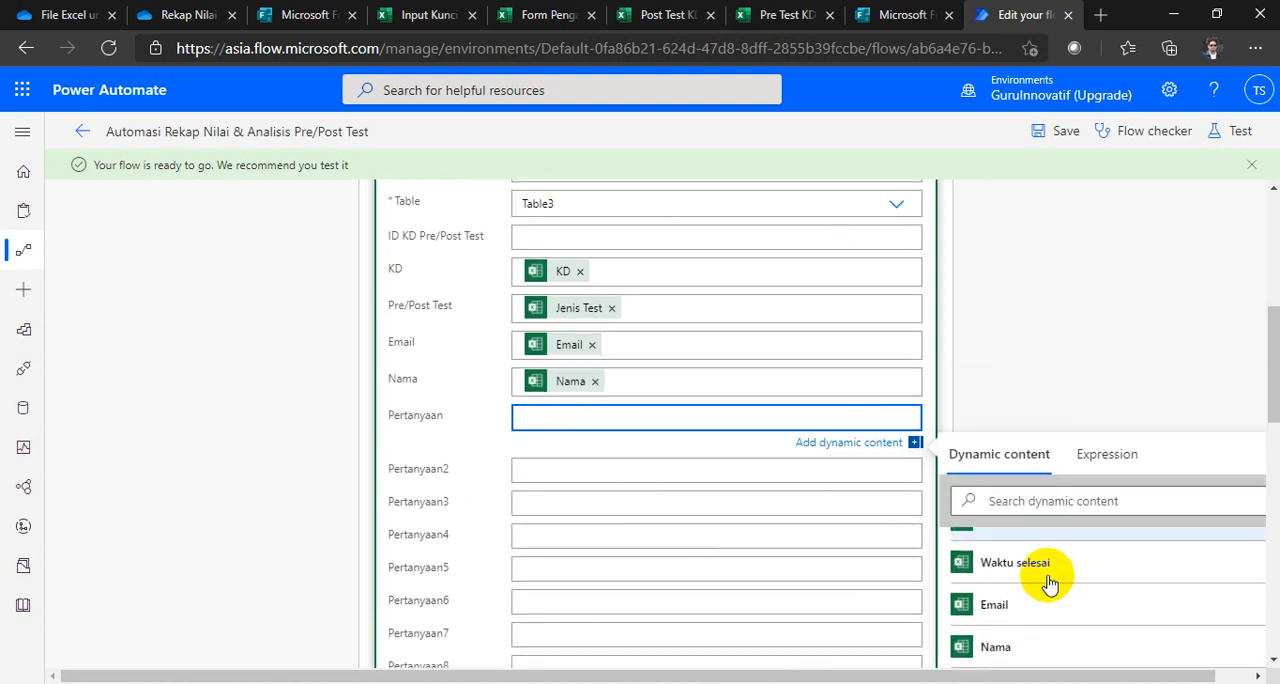
pyautogui.scroll(-2, 1049, 584)
pyautogui.click(1008, 585)
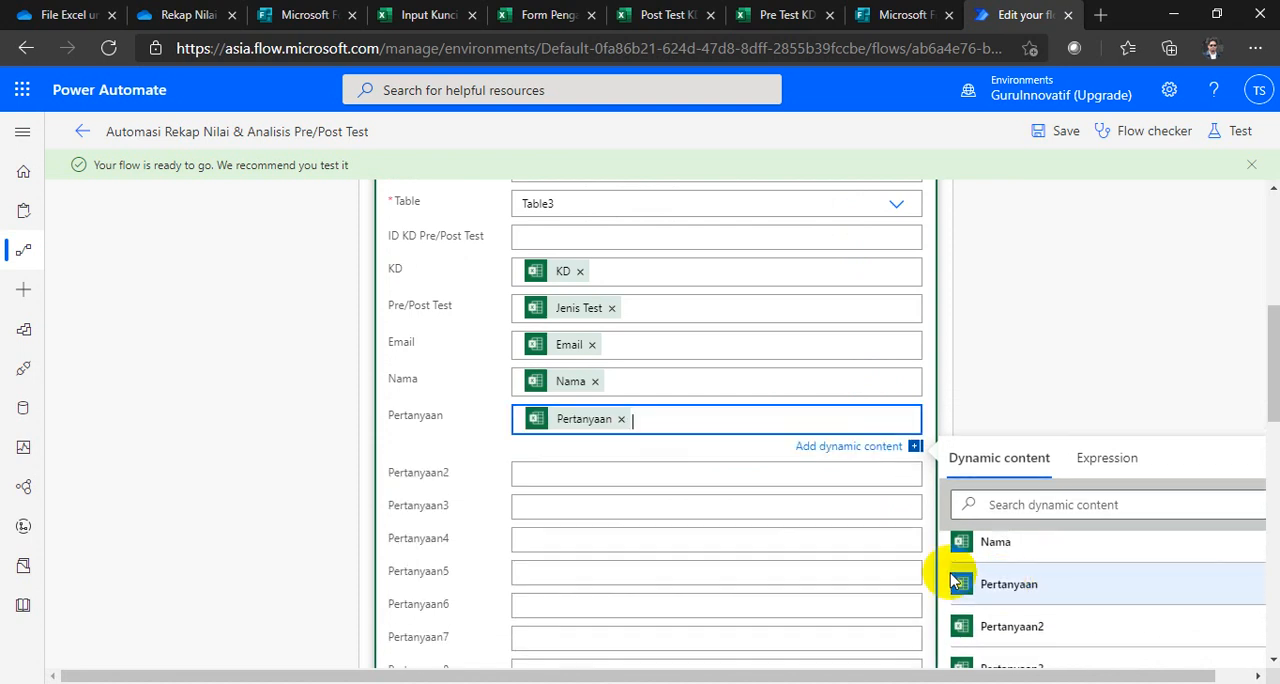
pyautogui.click(530, 474)
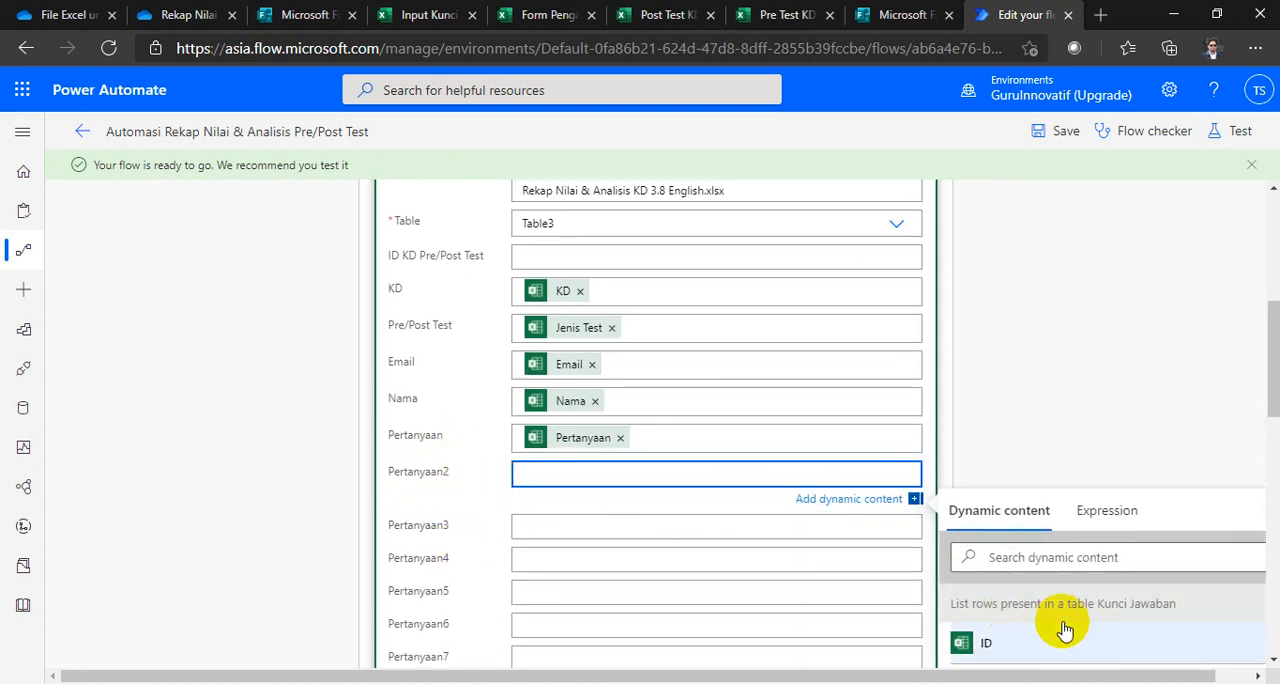
pyautogui.scroll(-5, 1063, 626)
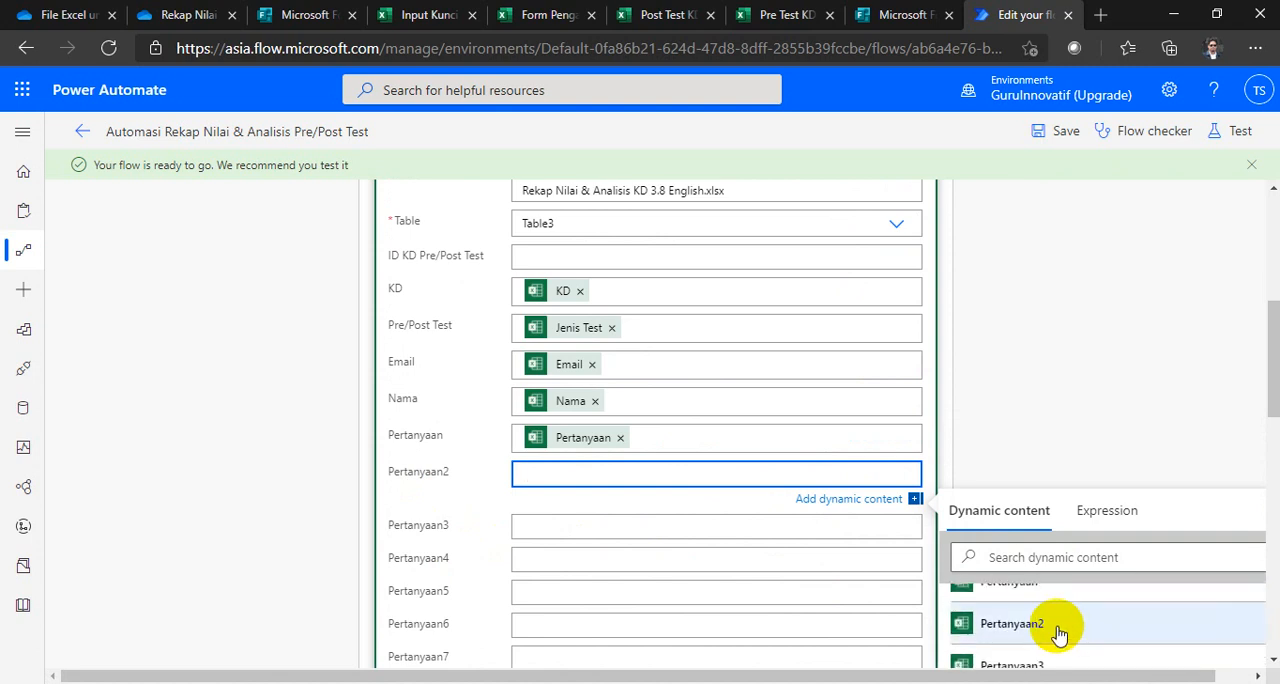
pyautogui.click(1059, 630)
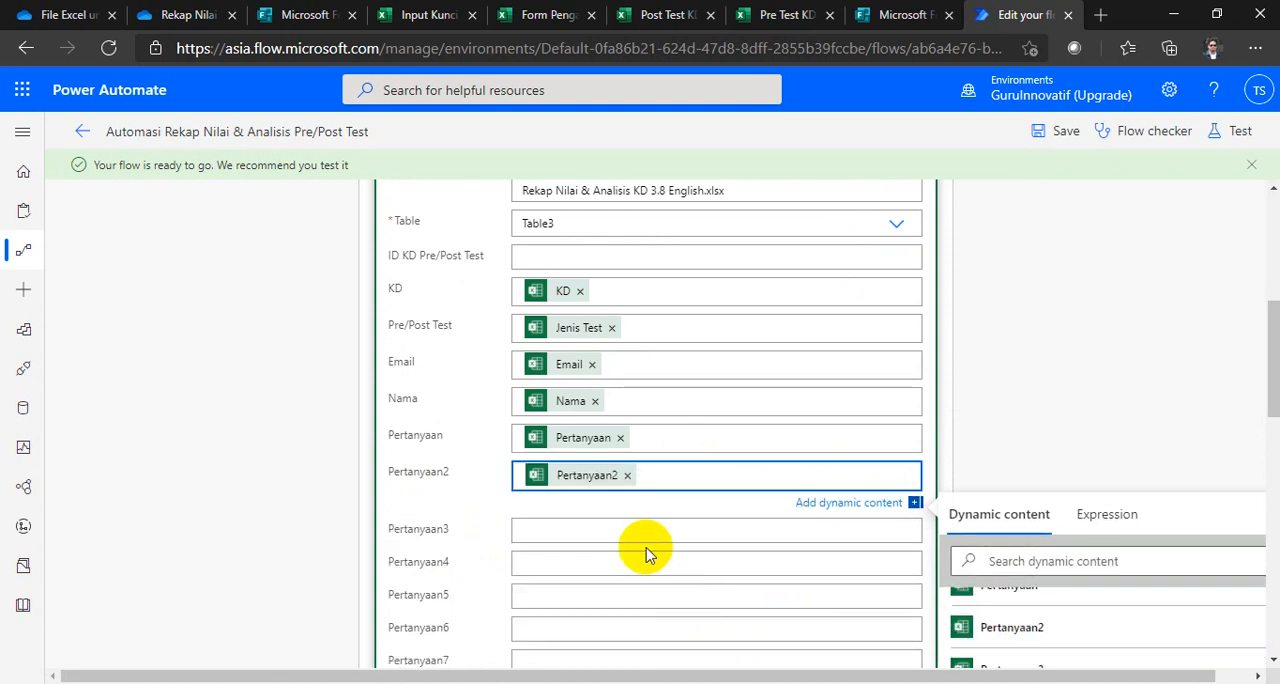
# Step: Review the Kunci Jawaban row's field mappings through Pertanyaan15 and collapse the Apply to each Kunci Jawaban loop
pyautogui.scroll(-1, 645, 553)
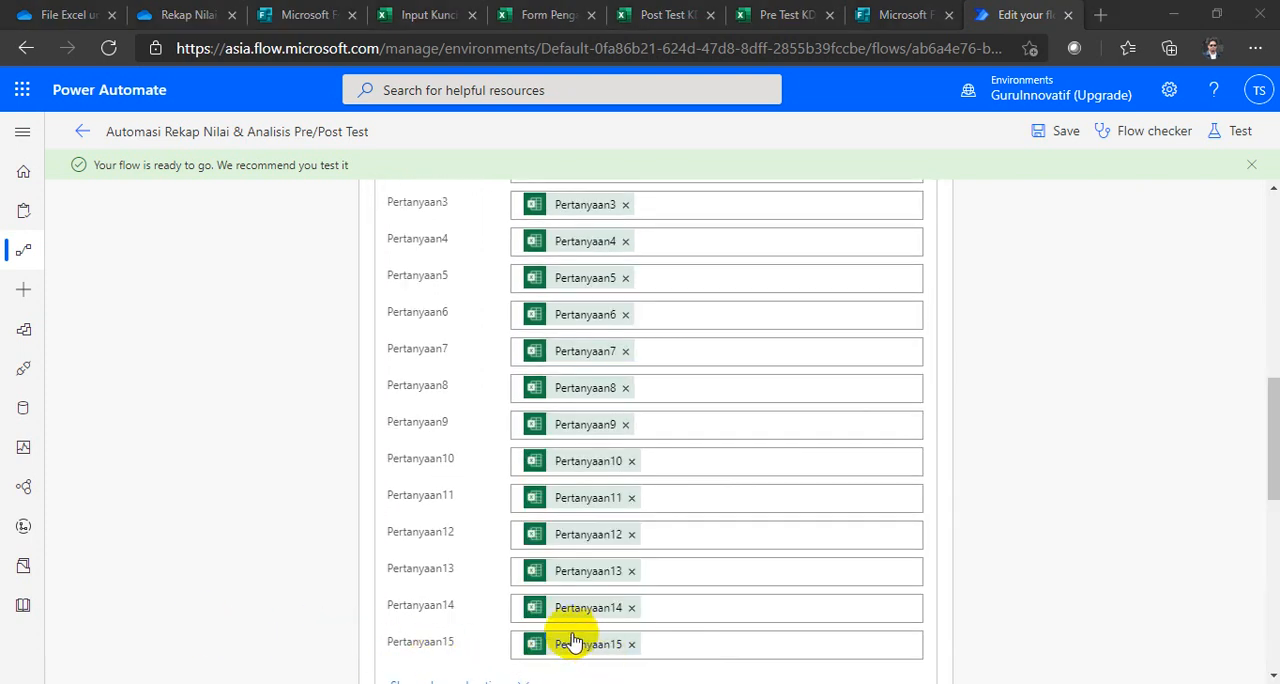
pyautogui.scroll(3, 575, 640)
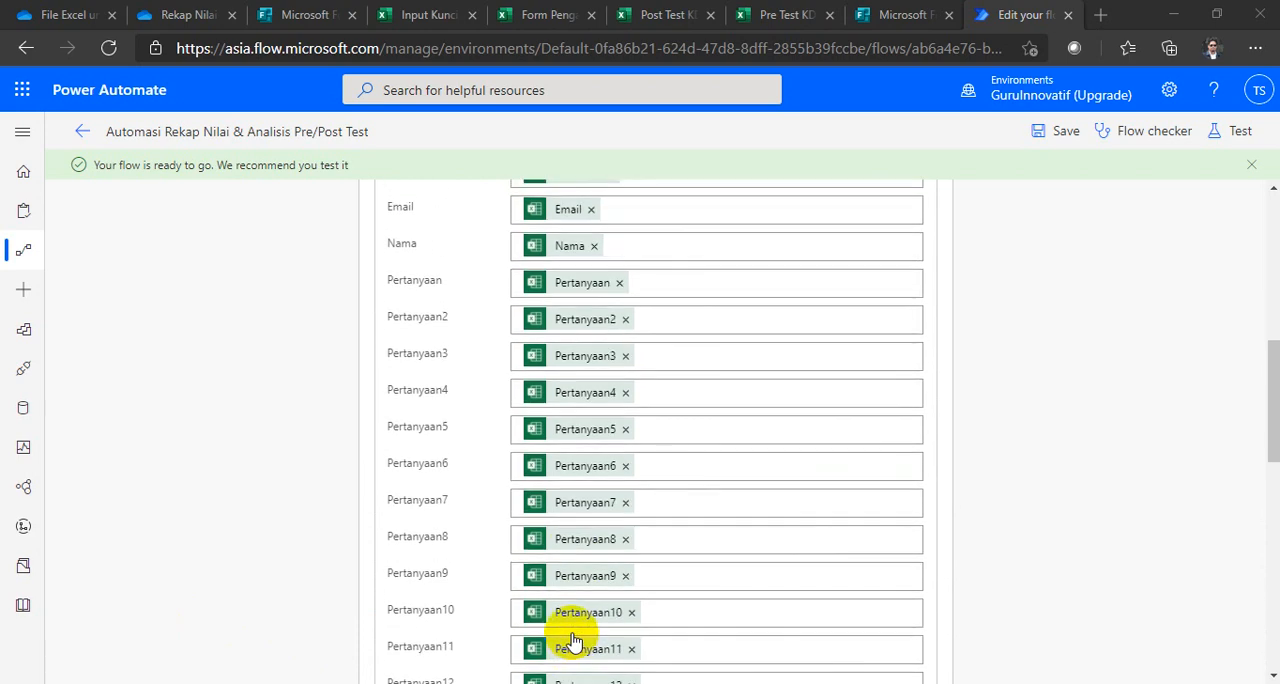
pyautogui.scroll(3, 575, 640)
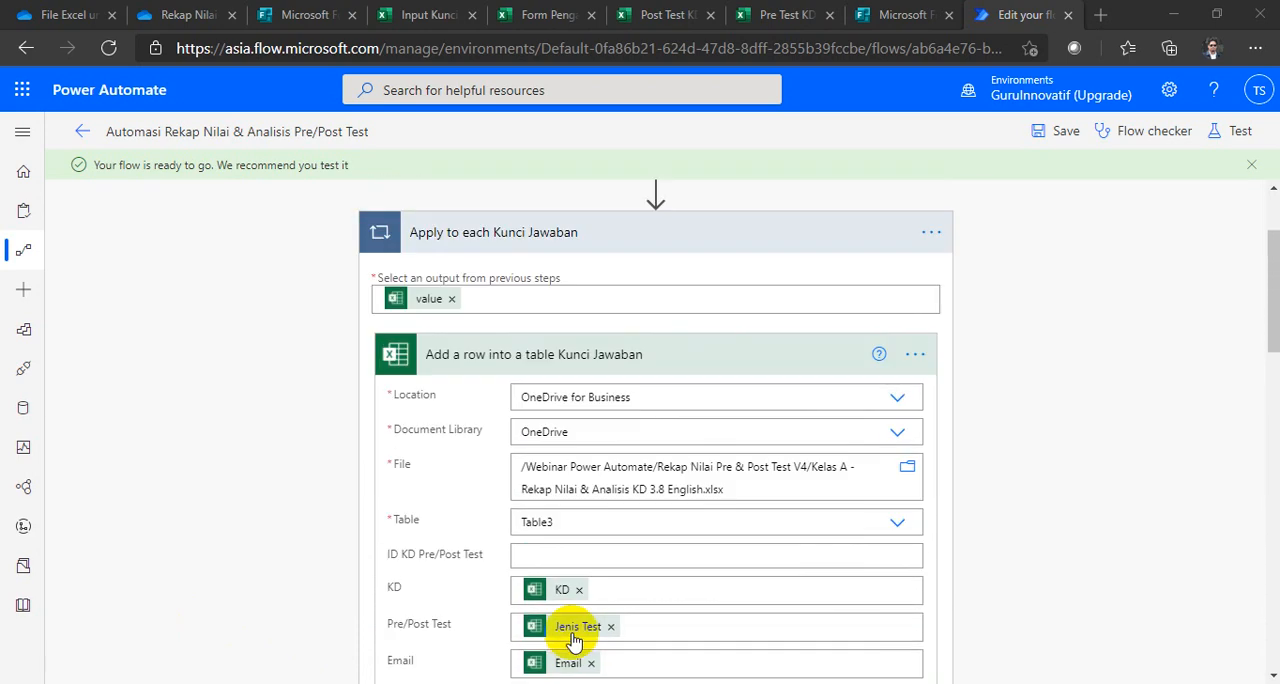
pyautogui.scroll(-7, 575, 640)
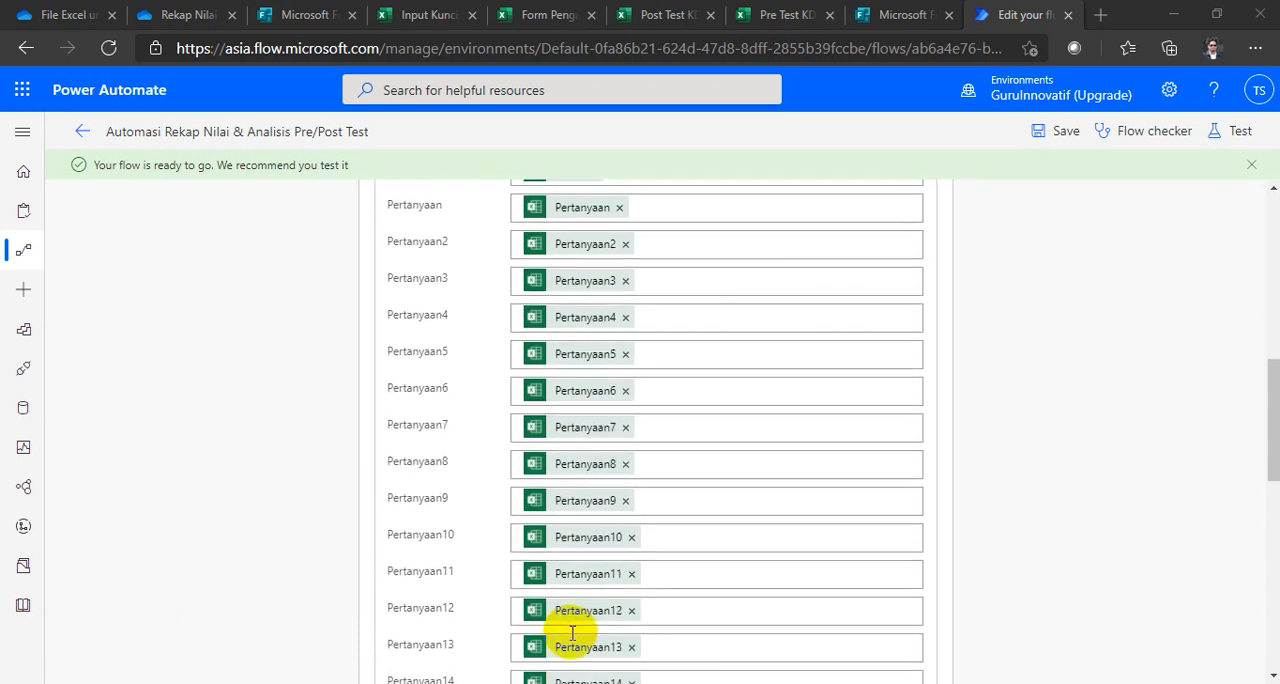
pyautogui.scroll(10, 572, 632)
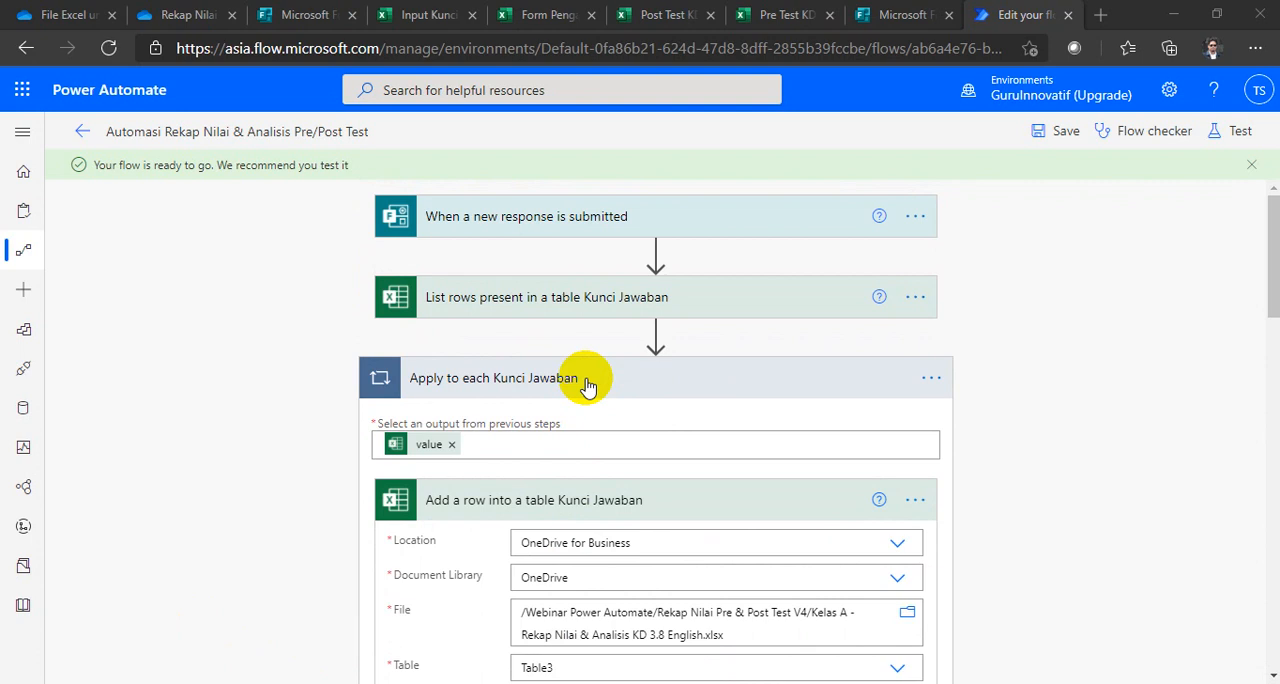
pyautogui.click(586, 385)
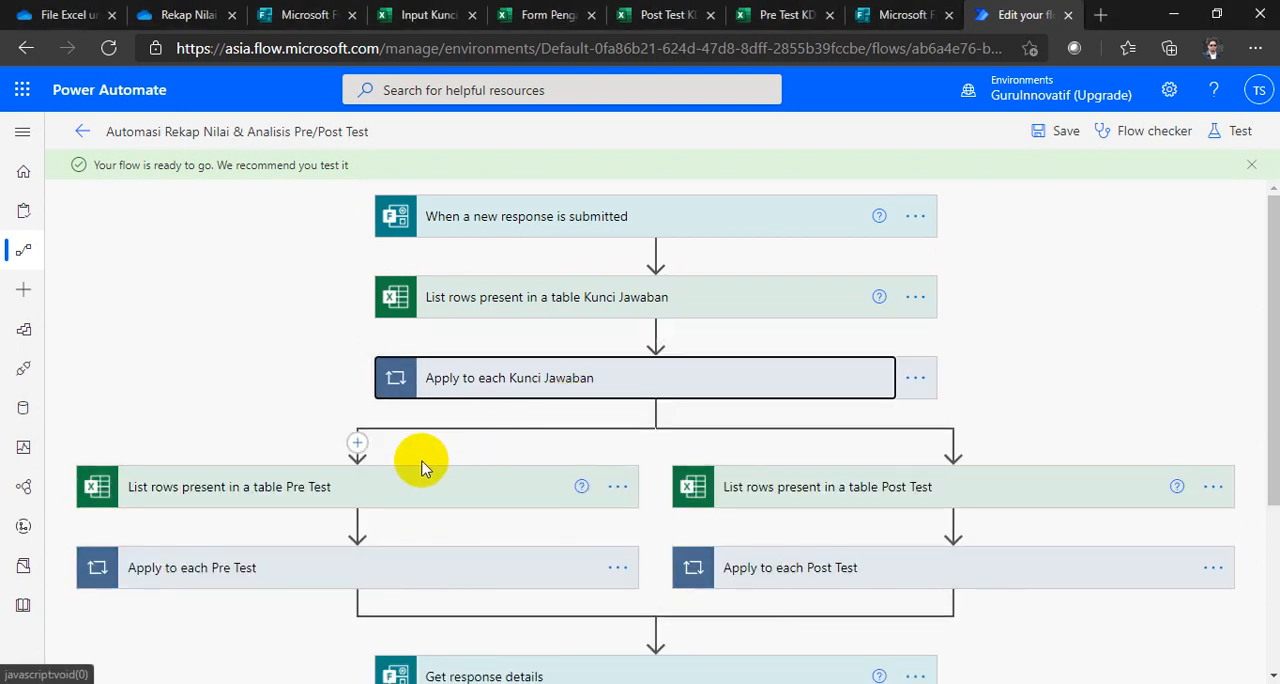
# Step: Check the file and table settings of the List rows present in a table Pre Test action, leaving it collapsed
pyautogui.scroll(-1, 305, 440)
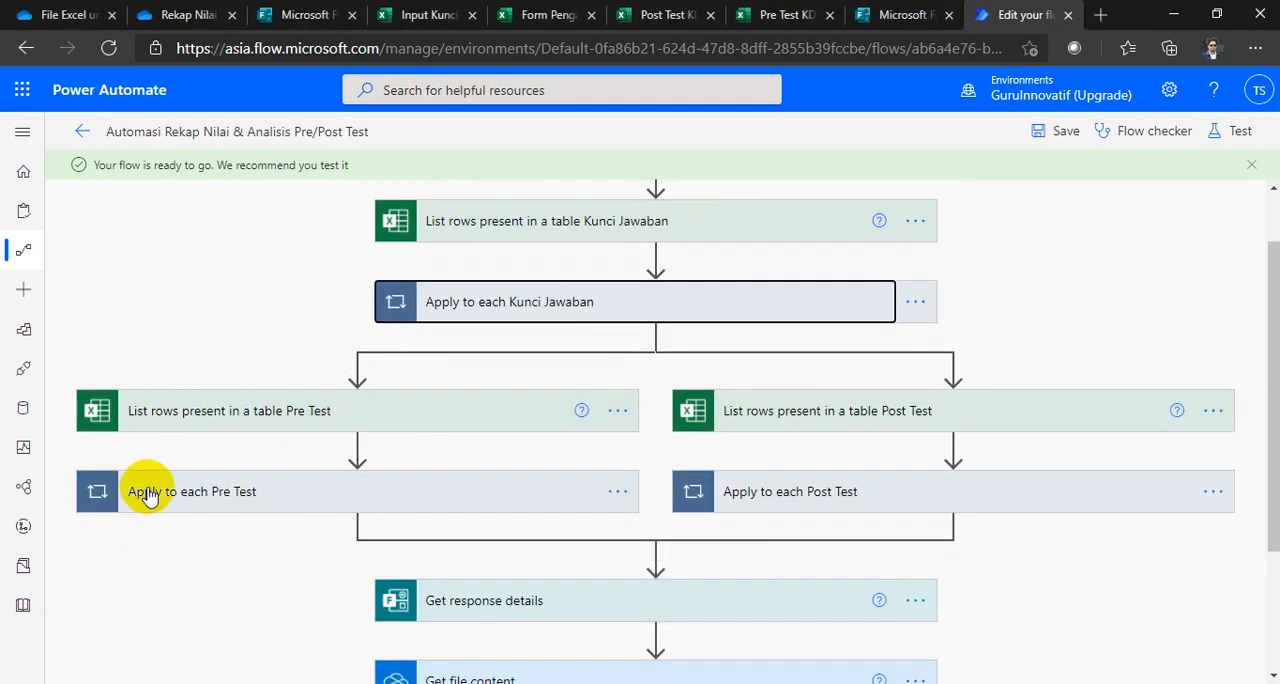
pyautogui.click(285, 408)
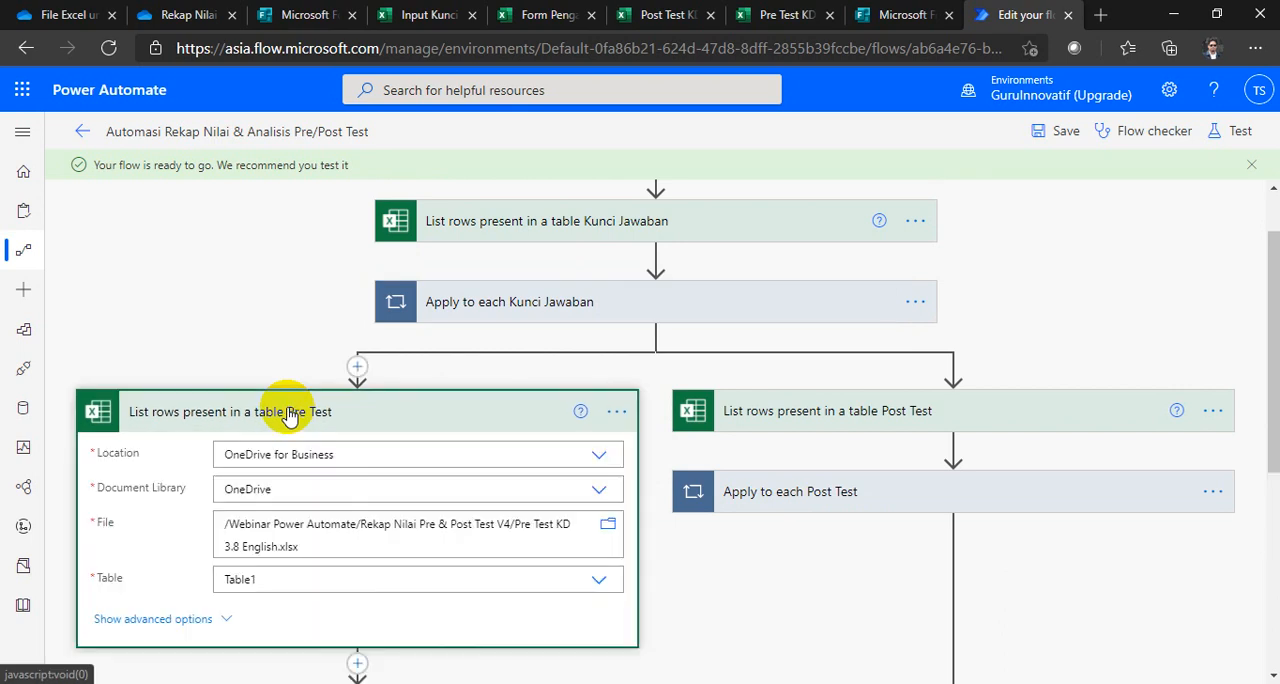
pyautogui.click(288, 413)
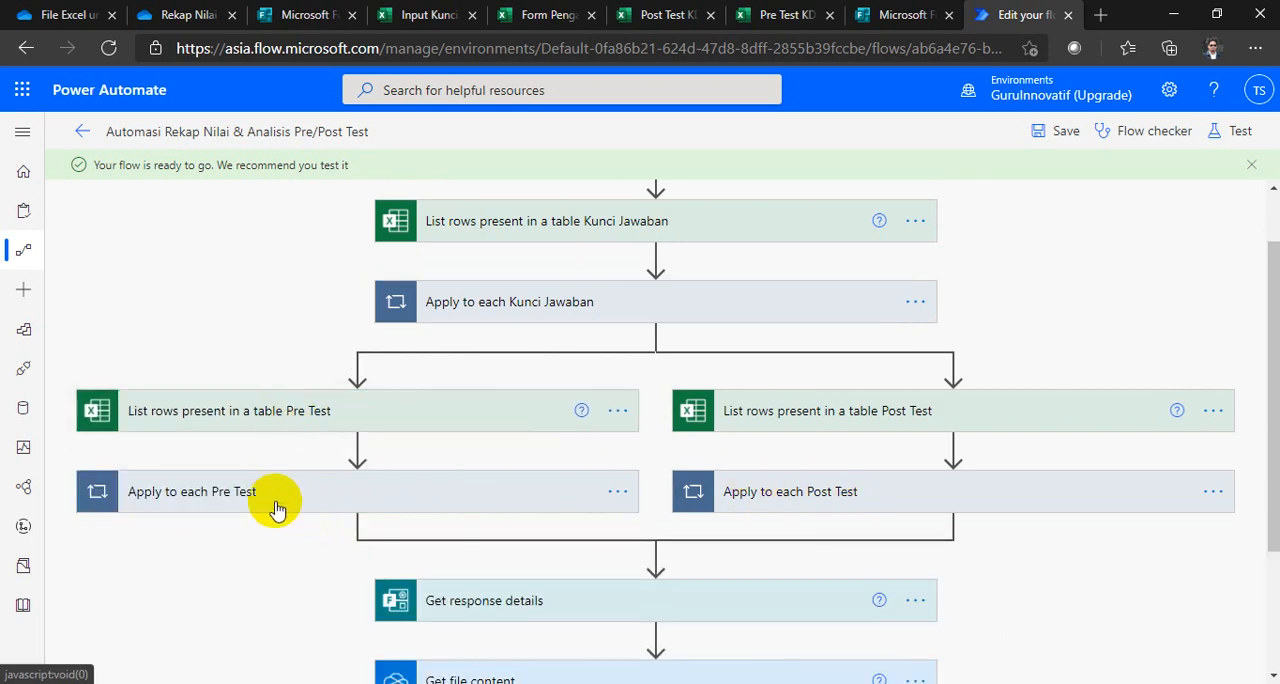
# Step: Expand the Apply to each Pre Test loop and open its Add a row into a table Pre Test action to inspect the fields
pyautogui.click(260, 505)
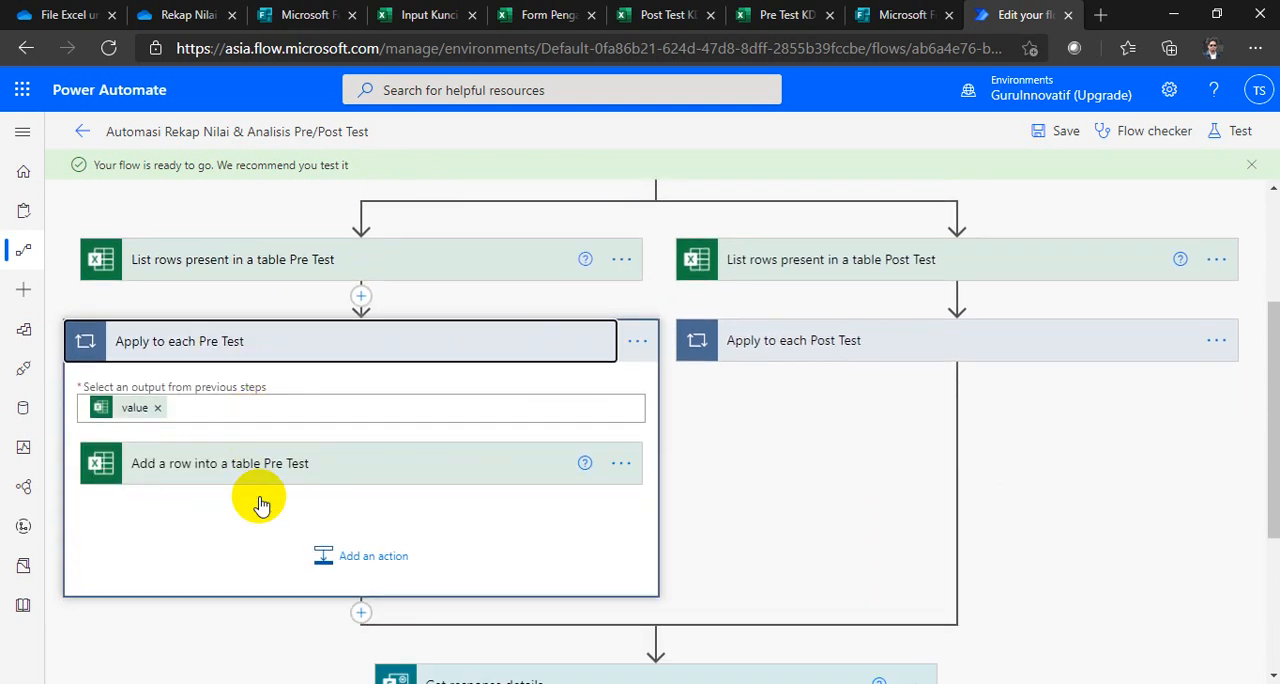
pyautogui.click(166, 466)
pyautogui.scroll(-3, 237, 463)
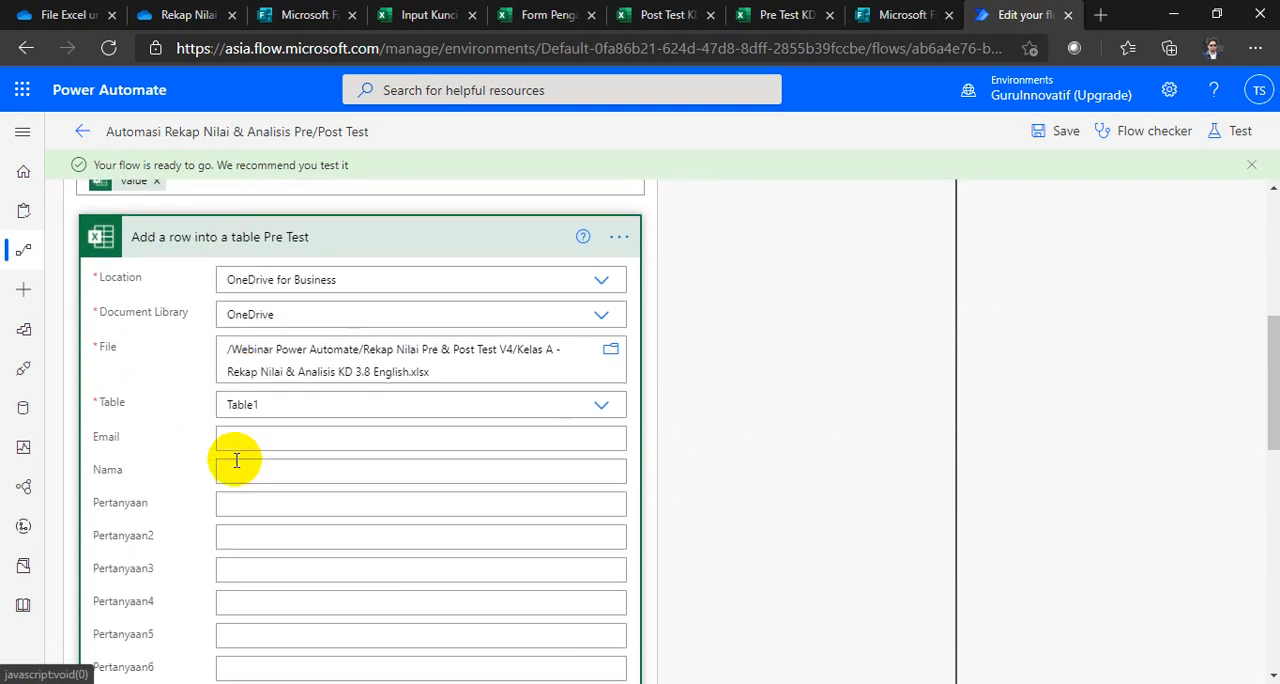
pyautogui.scroll(-6, 235, 415)
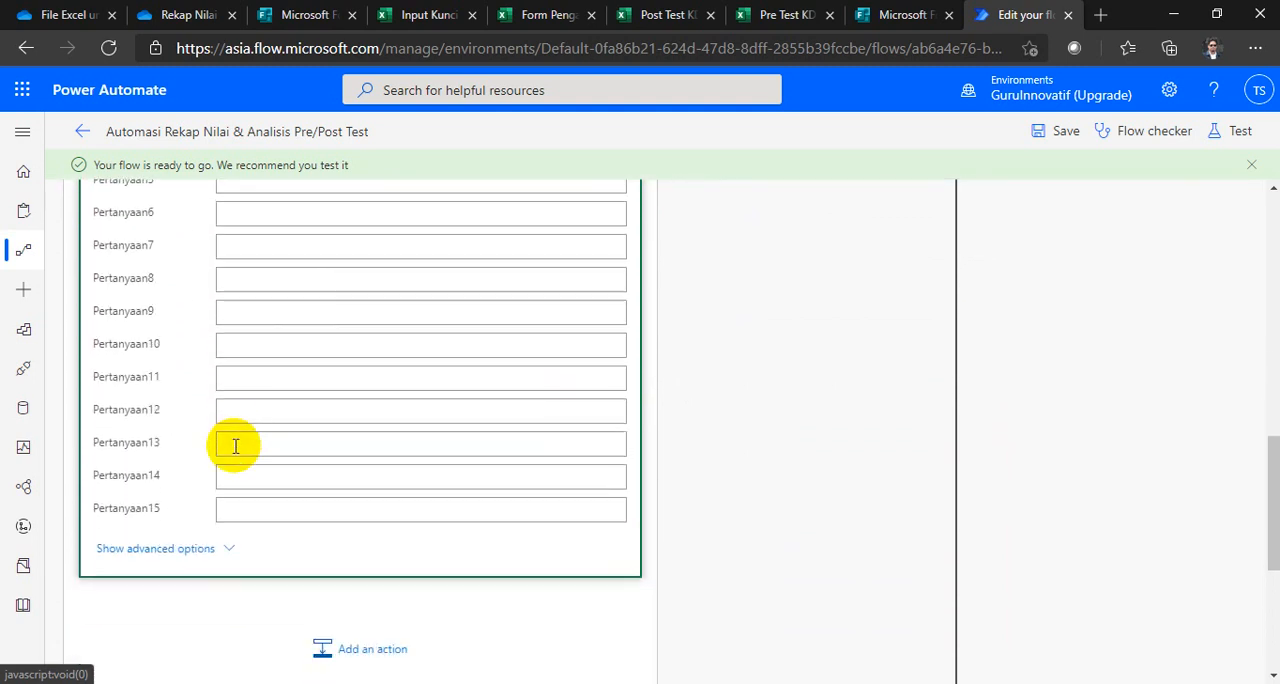
pyautogui.scroll(6, 235, 473)
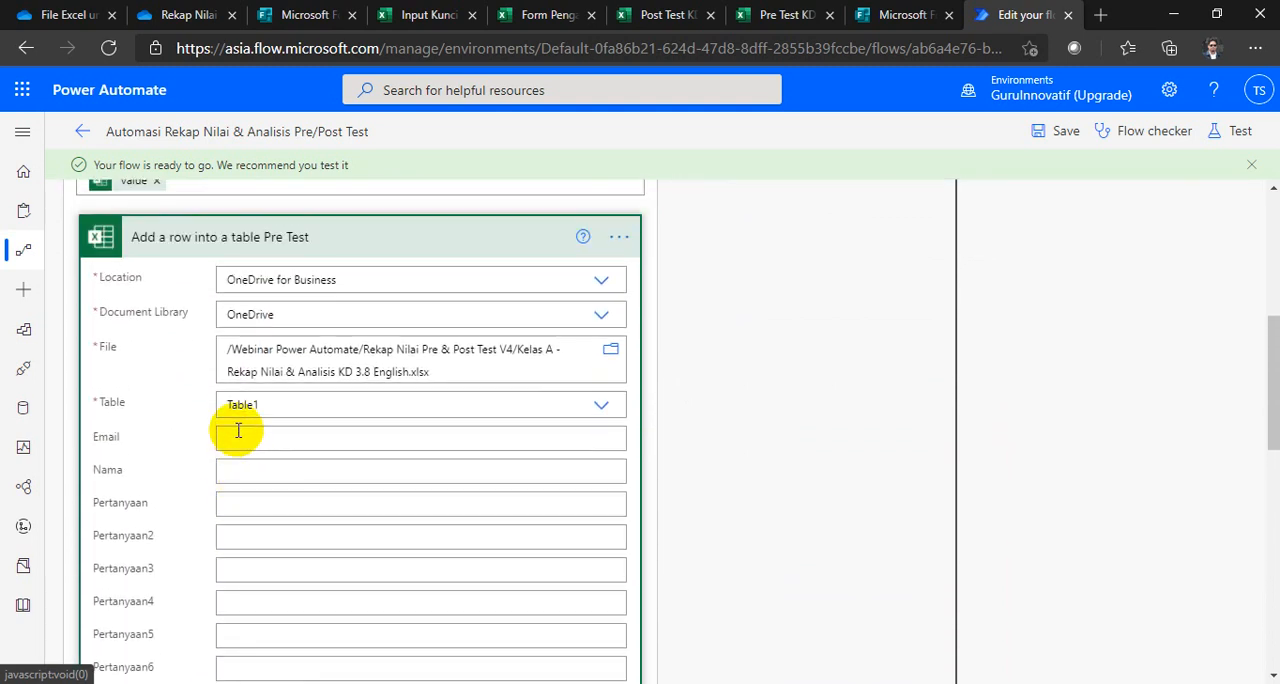
# Step: Set the Pre Test row's Email and Nama fields to the matching dynamic content from List rows present in a table Pre Test
pyautogui.click(237, 434)
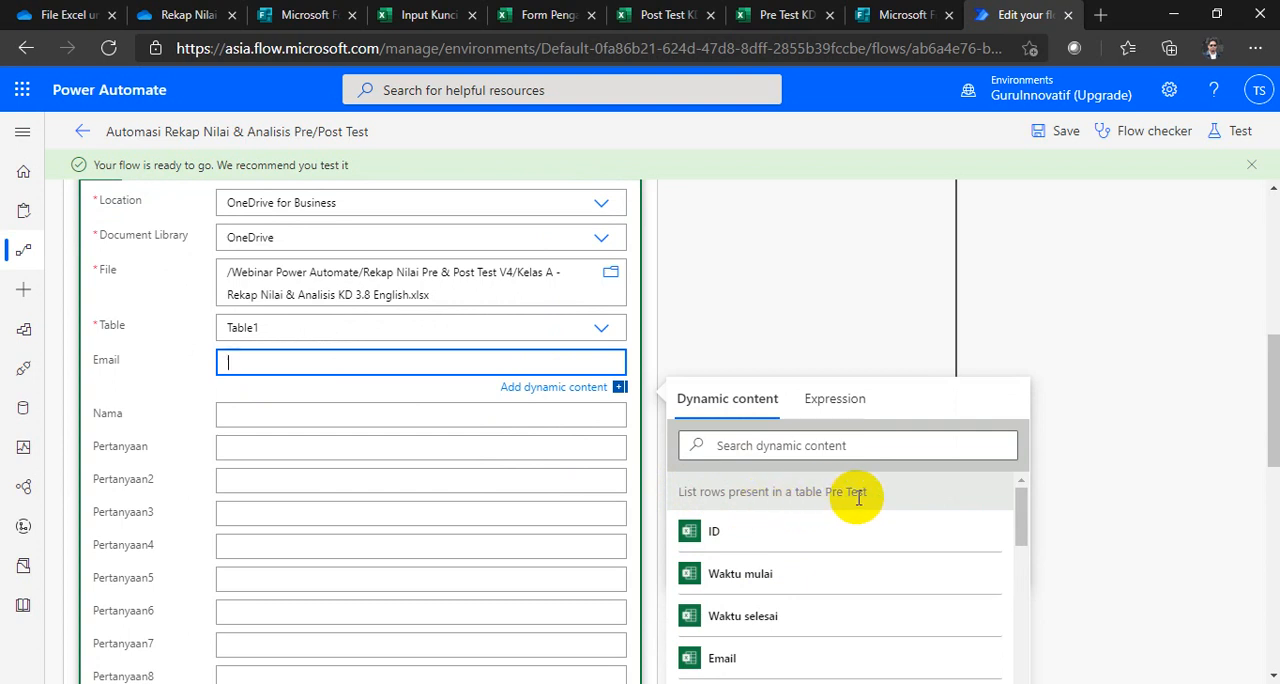
pyautogui.scroll(1, 858, 497)
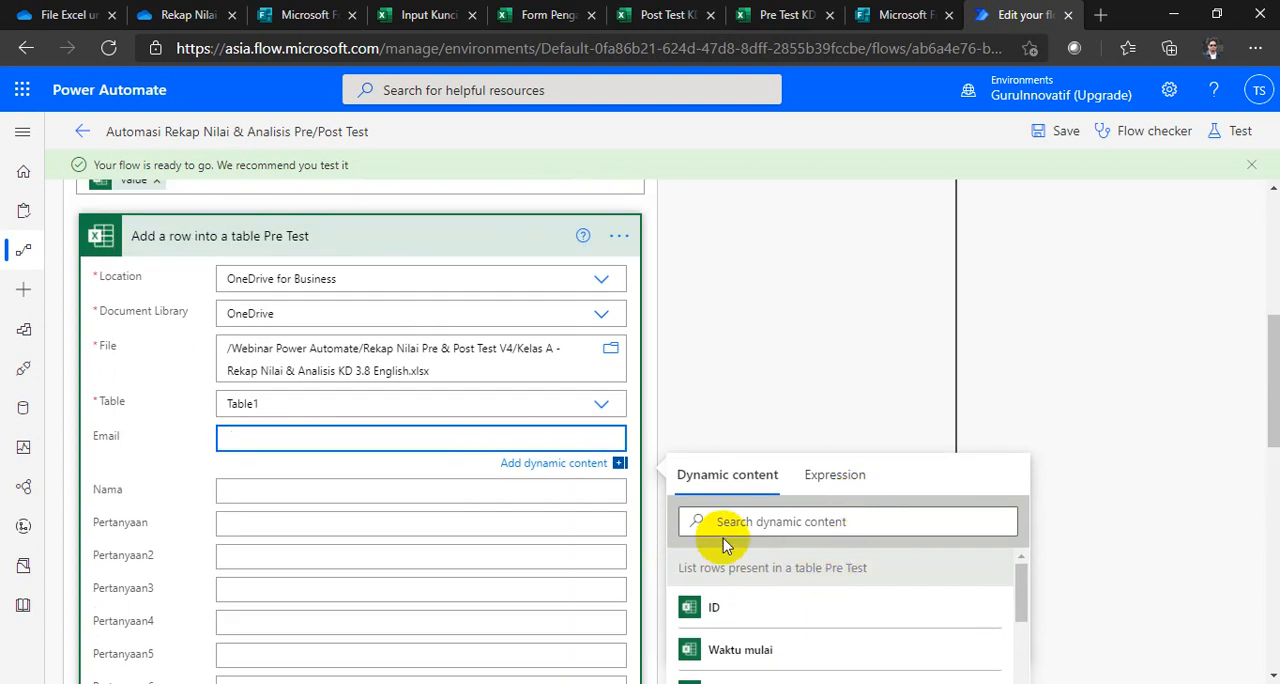
pyautogui.scroll(3, 393, 381)
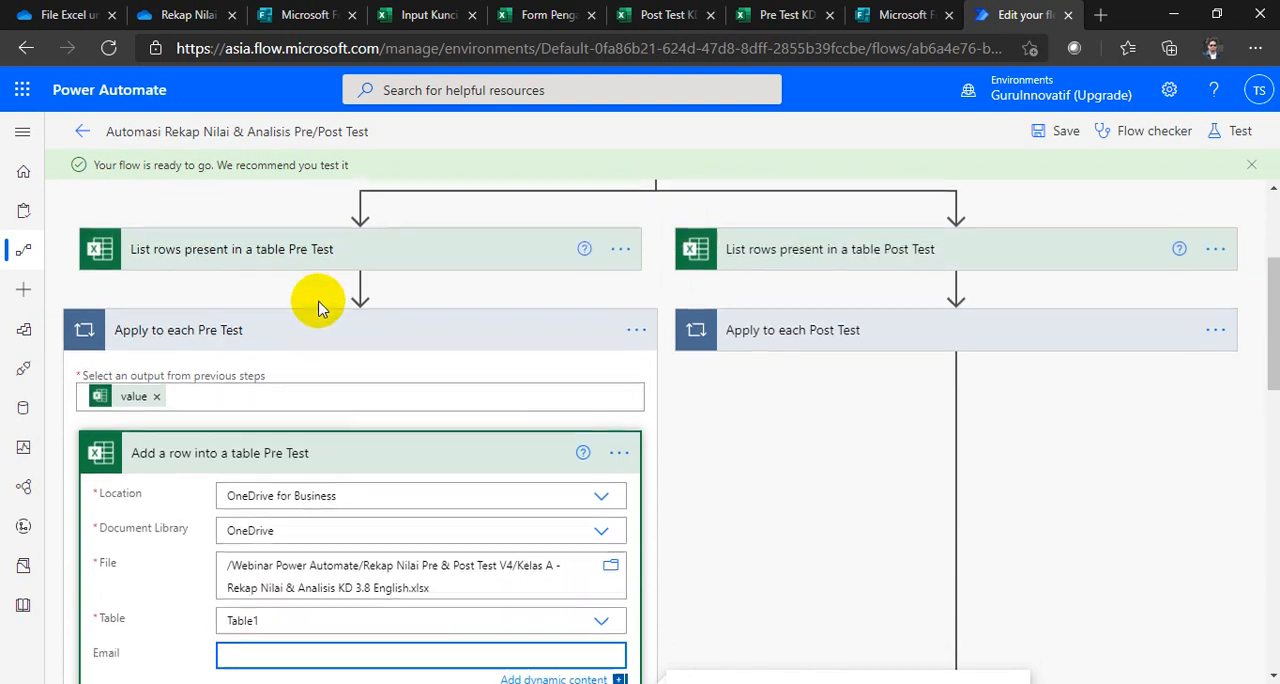
pyautogui.scroll(-4, 591, 480)
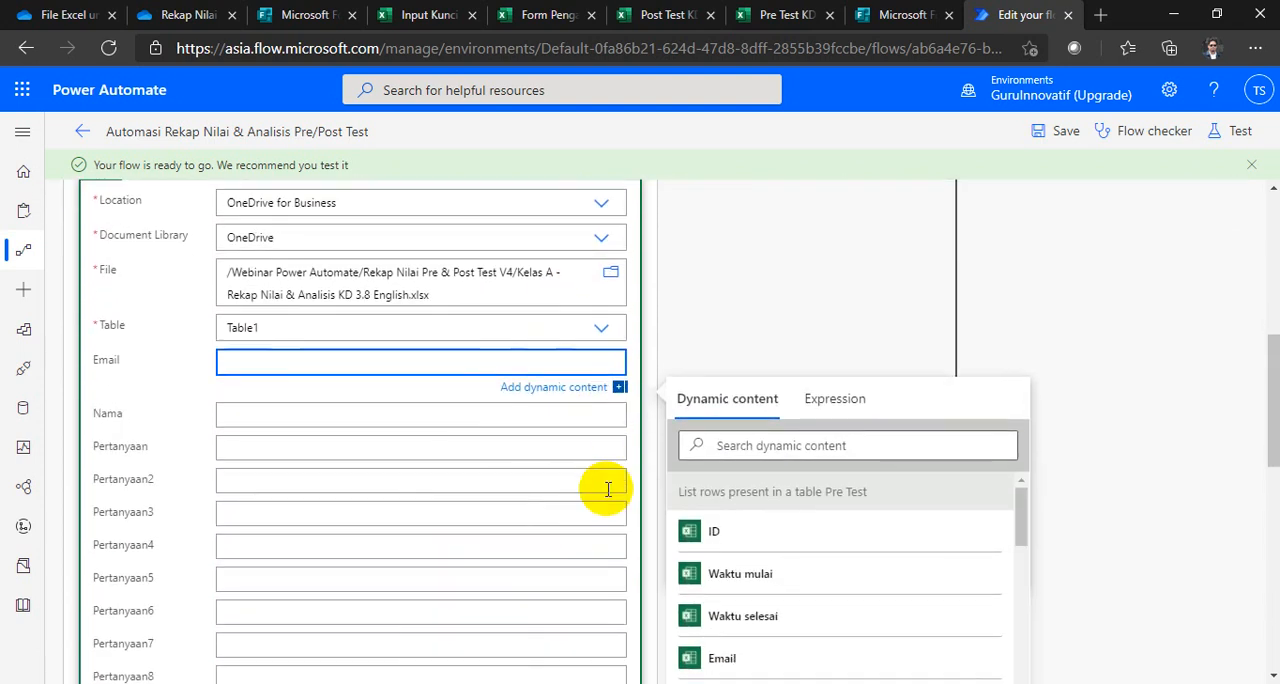
pyautogui.scroll(-5, 763, 580)
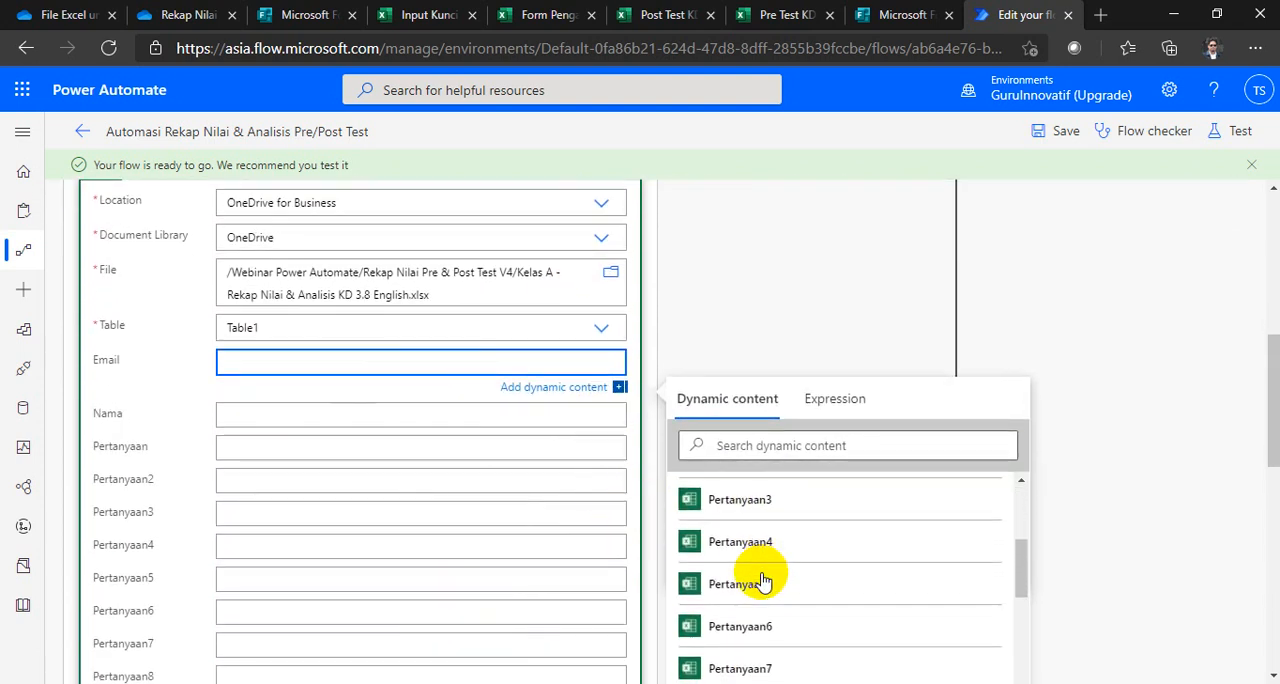
pyautogui.scroll(5, 763, 580)
pyautogui.scroll(-1, 763, 580)
pyautogui.scroll(1, 751, 560)
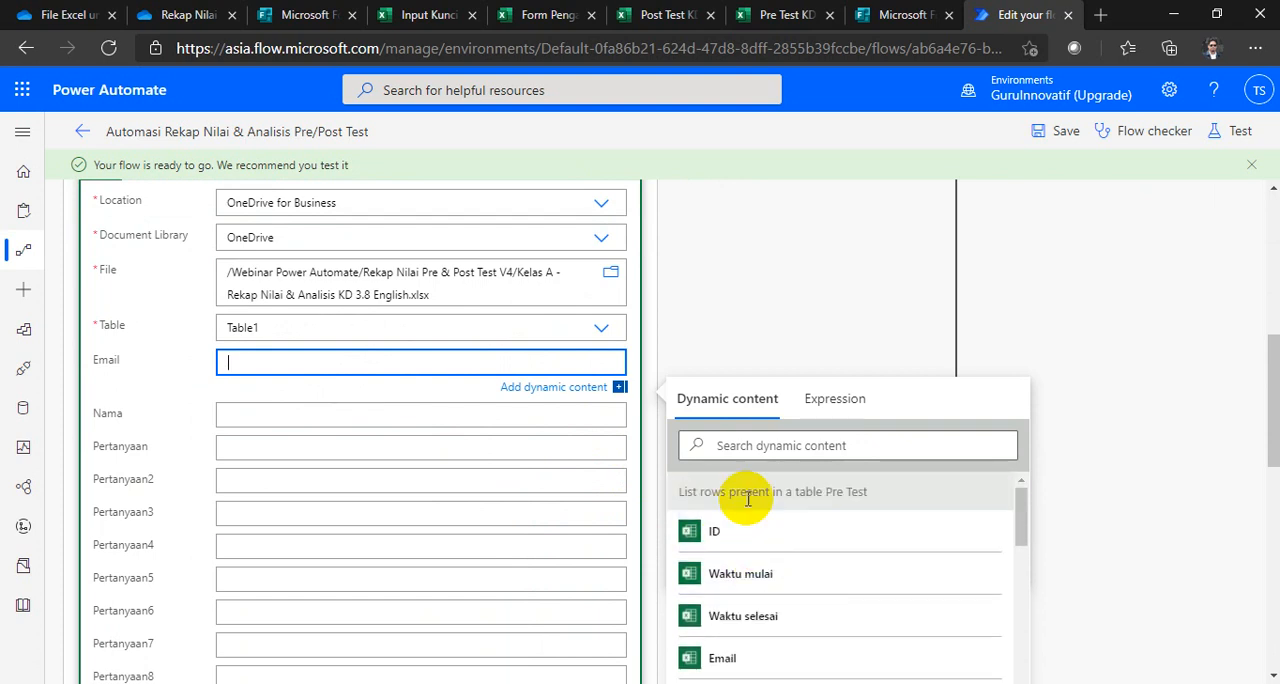
pyautogui.click(743, 656)
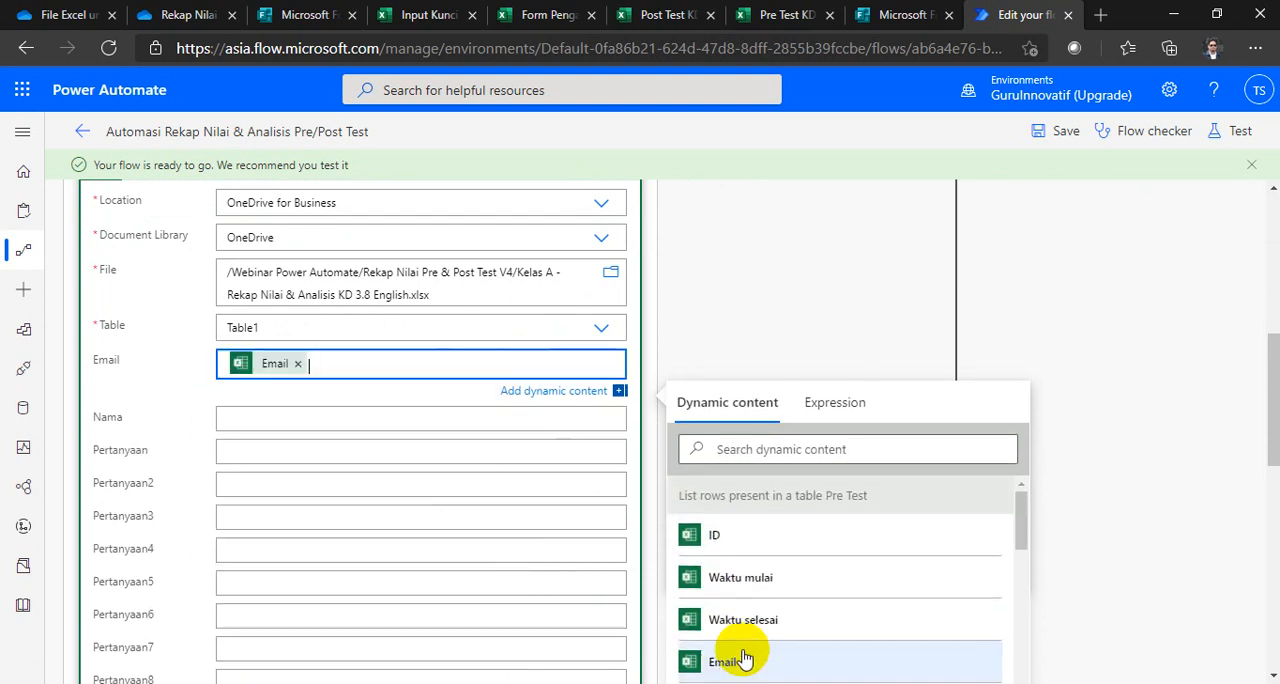
pyautogui.click(271, 420)
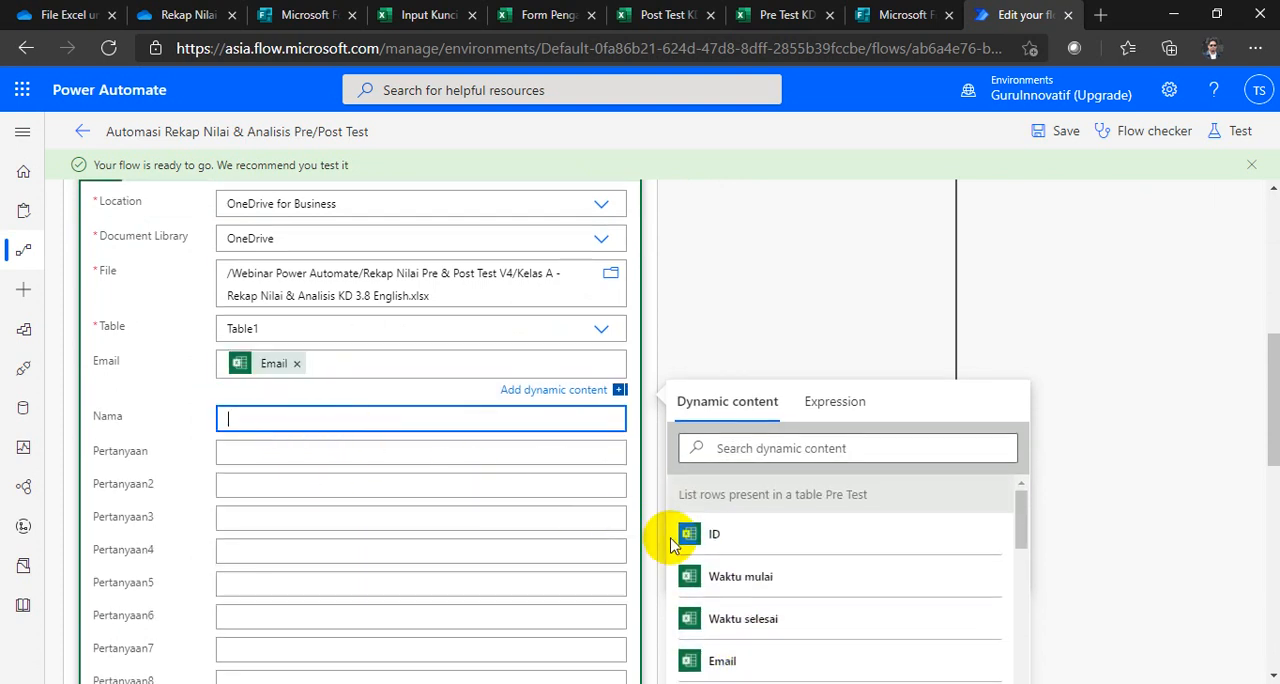
pyautogui.scroll(-1, 720, 572)
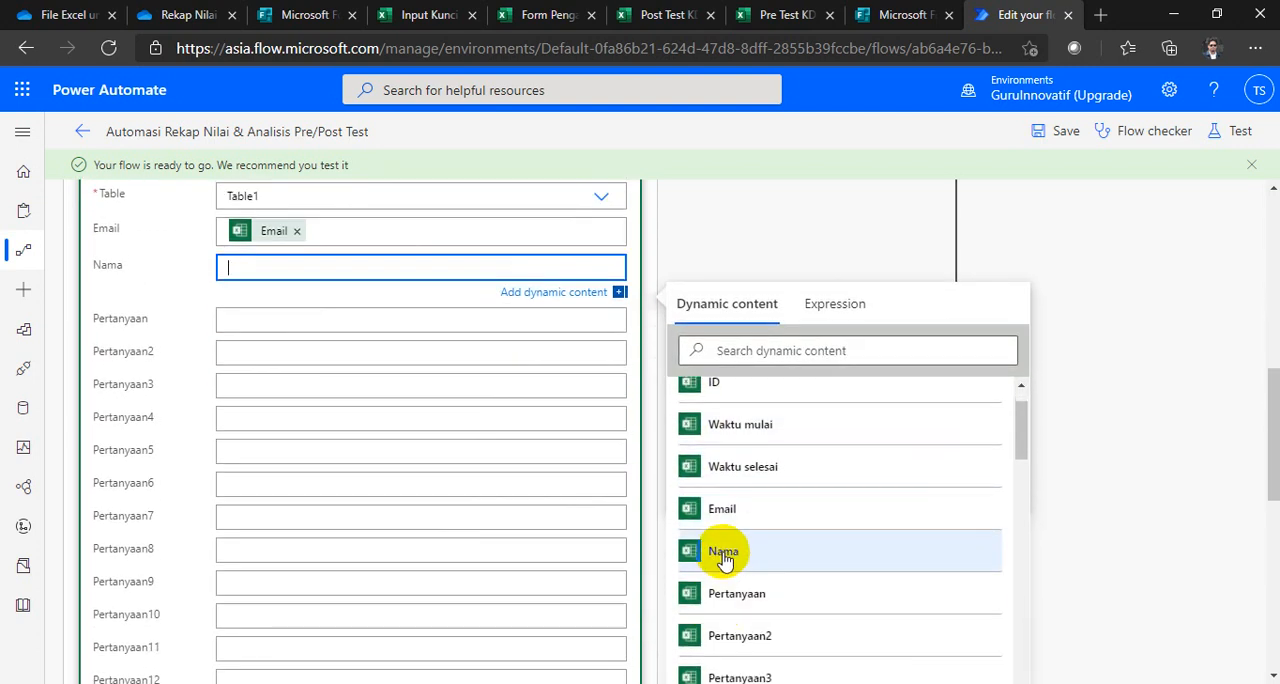
pyautogui.click(723, 556)
# Step: Review the Pre Test row's field mappings from Pertanyaan15 back up to Email
pyautogui.scroll(2, 476, 497)
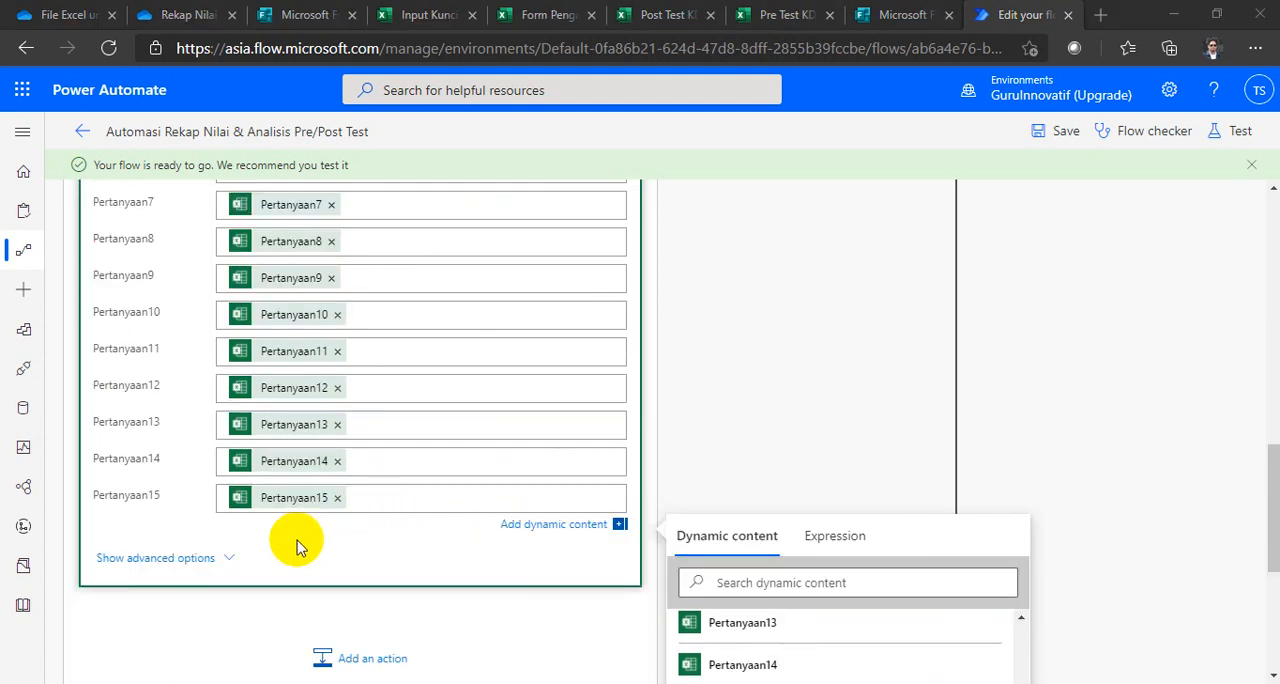
pyautogui.scroll(1, 297, 540)
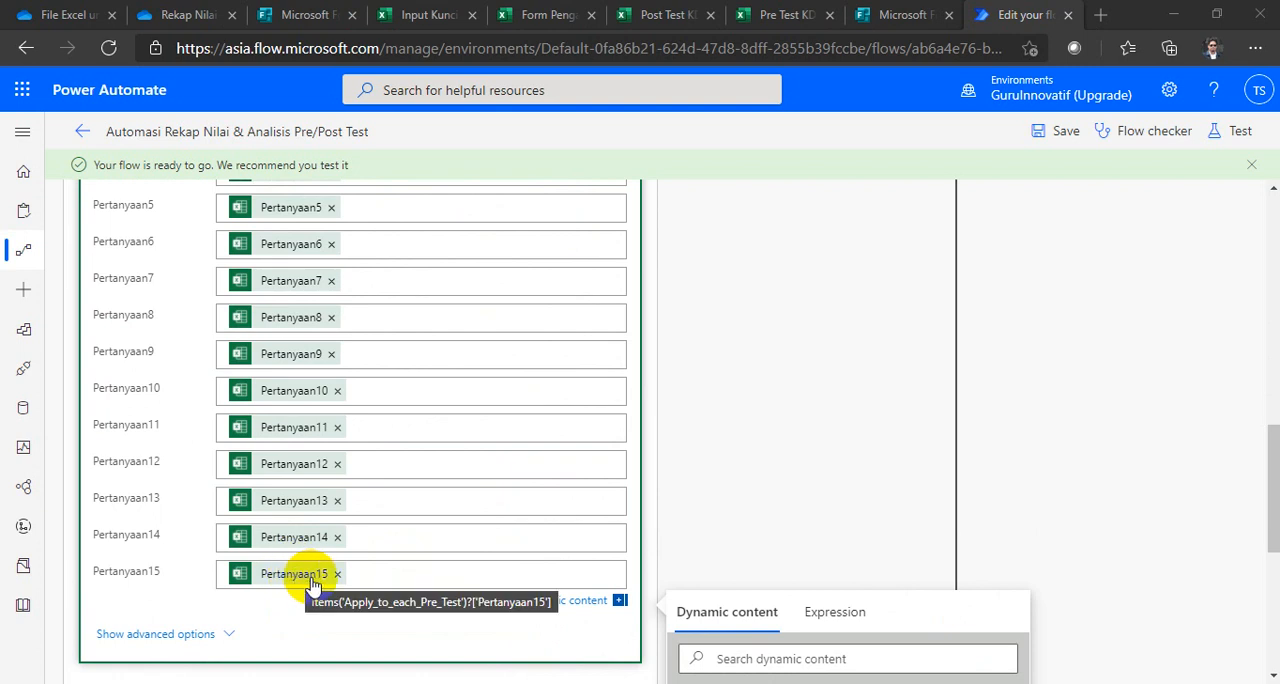
pyautogui.scroll(1, 313, 585)
pyautogui.scroll(2, 313, 585)
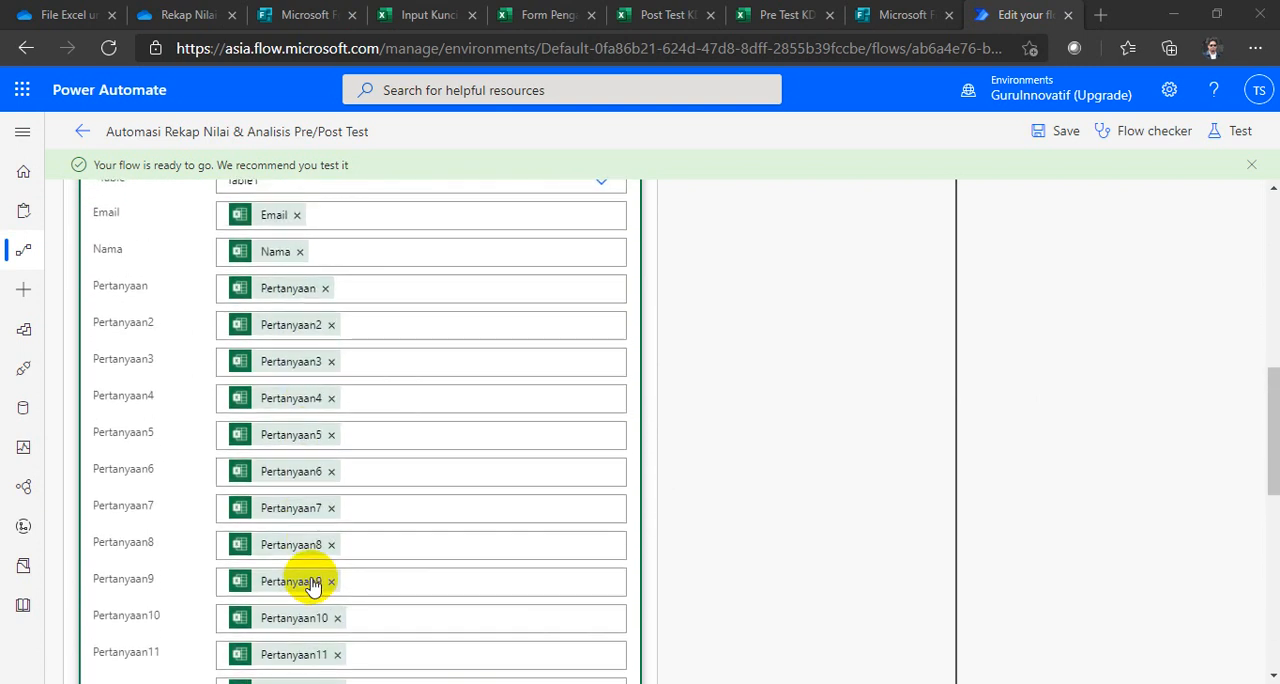
# Step: Collapse the Add a row into a table Pre Test action and its Apply to each Pre Test loop, and save the flow
pyautogui.scroll(4, 314, 457)
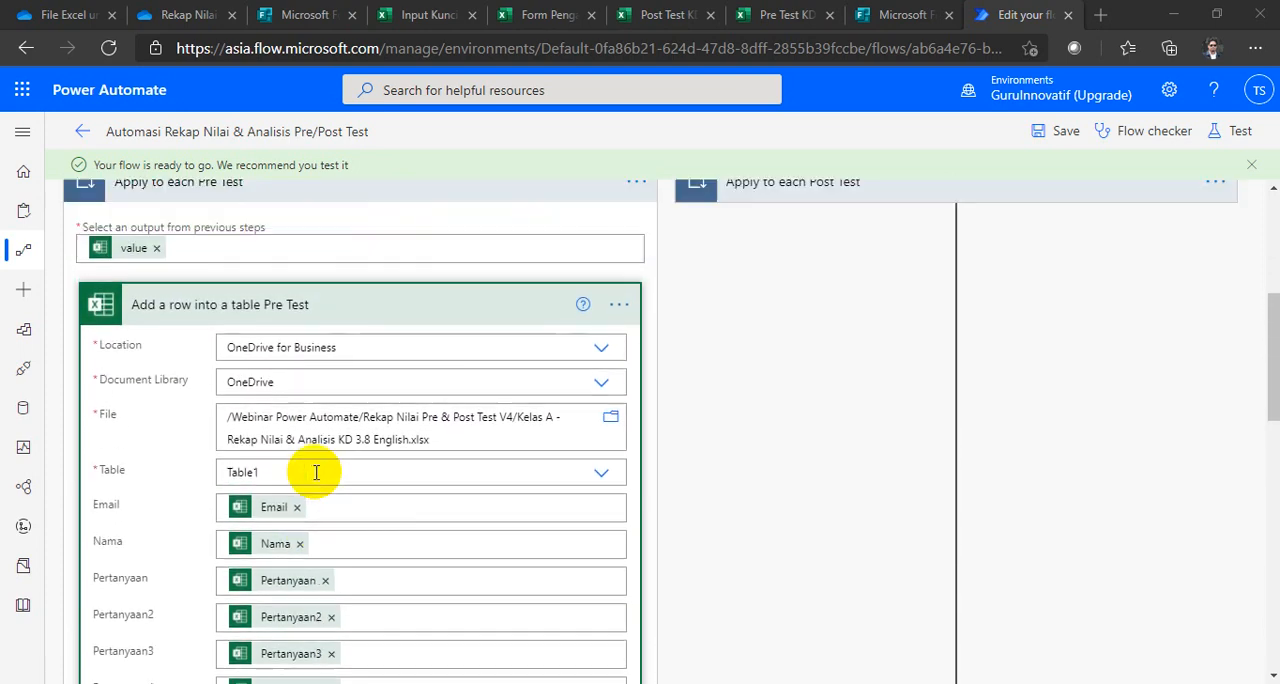
pyautogui.scroll(2, 316, 472)
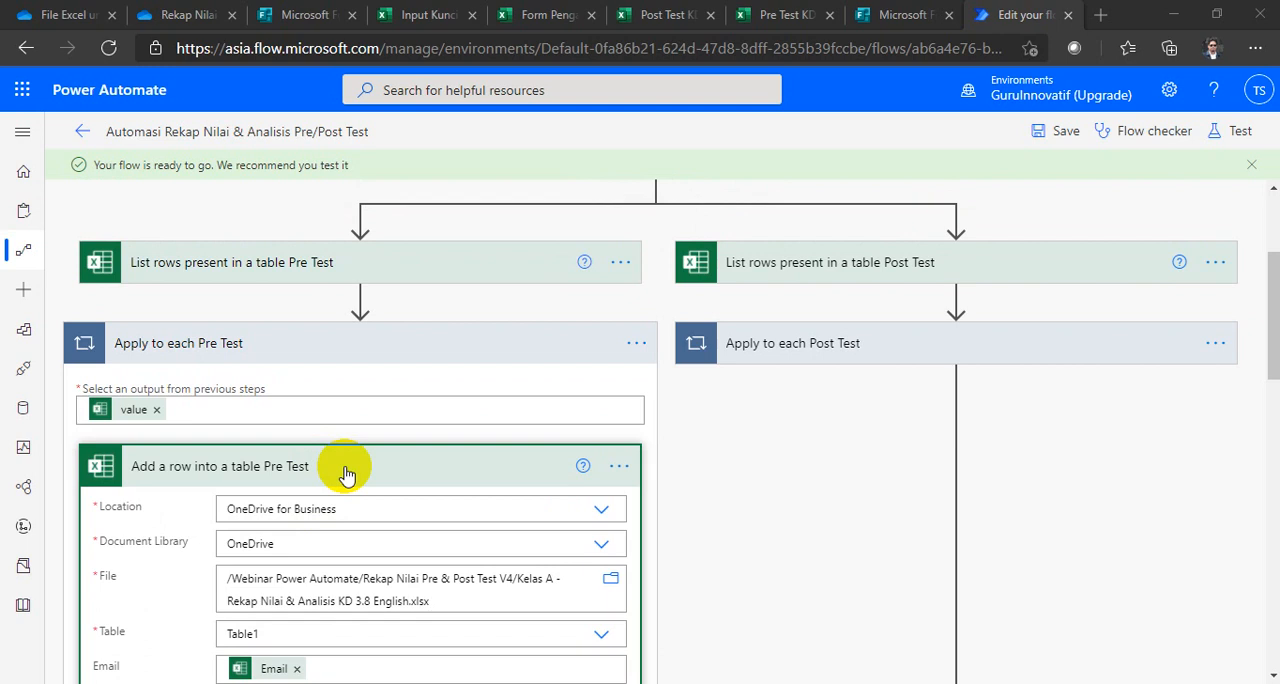
pyautogui.click(345, 472)
pyautogui.click(340, 350)
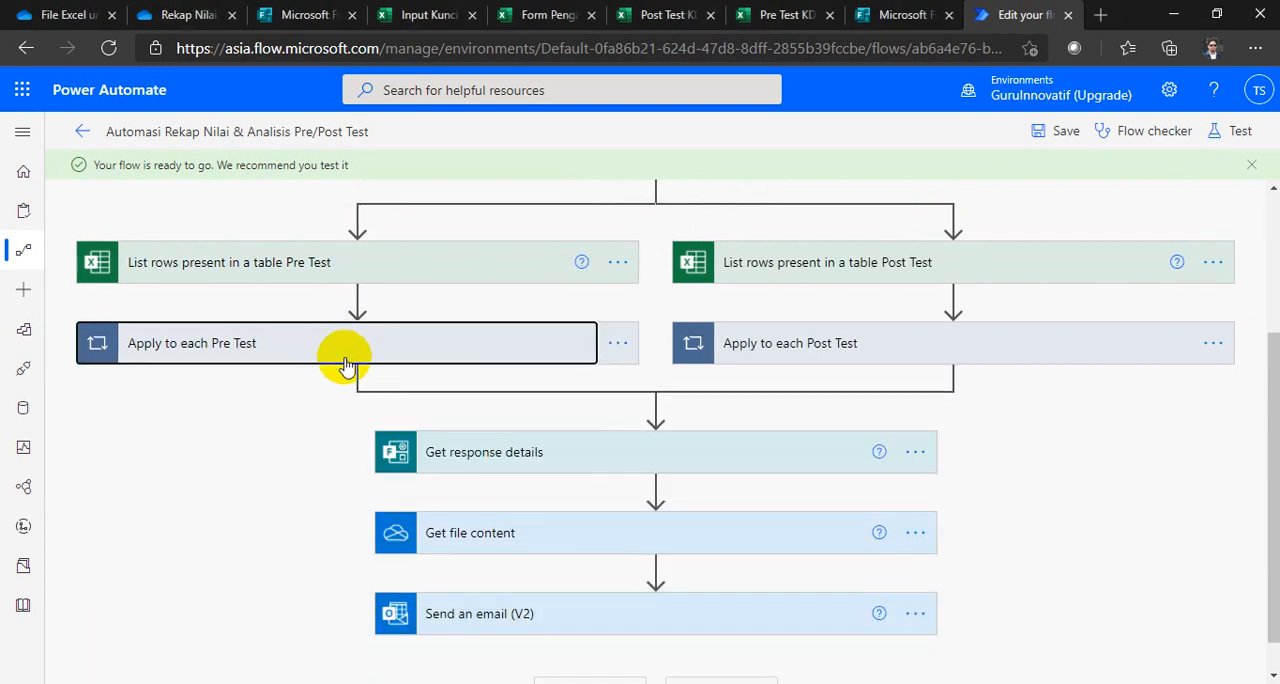
pyautogui.scroll(1, 380, 390)
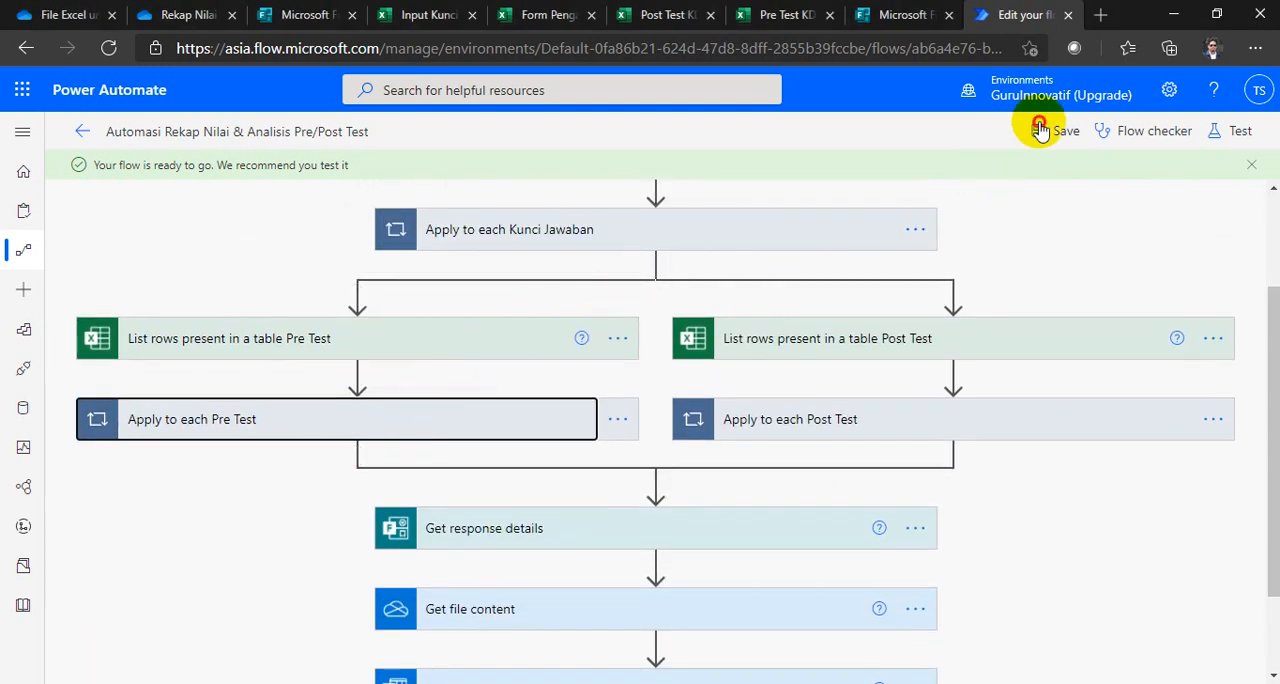
pyautogui.click(1040, 130)
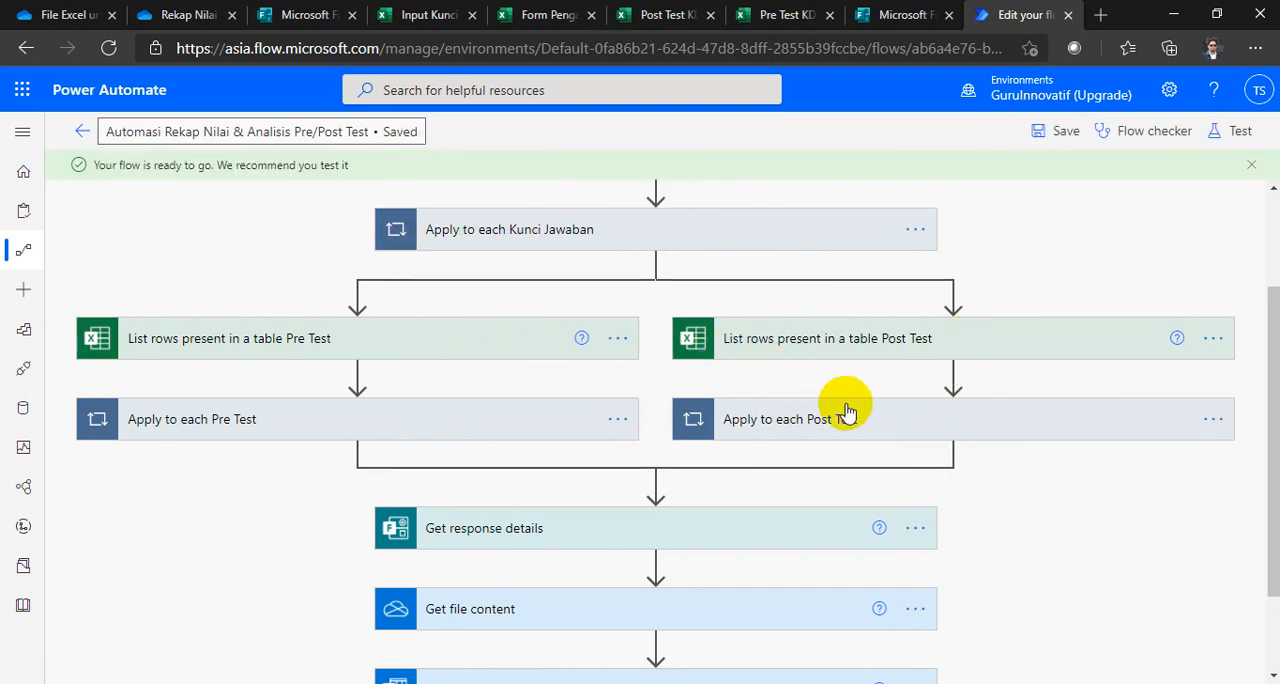
# Step: Expand the Apply to each Post Test loop and its Add a row into a table Post Test action, and inspect the fields from Email to Pertanyaan15
pyautogui.click(866, 420)
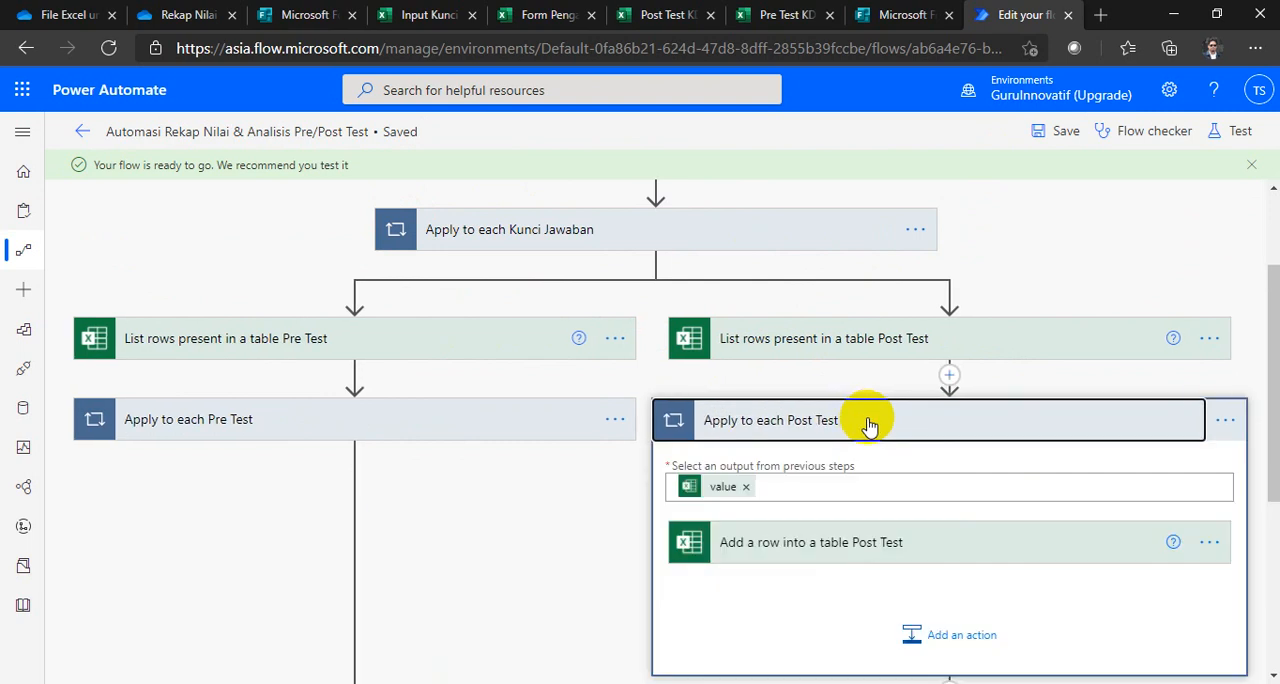
pyautogui.scroll(-2, 992, 450)
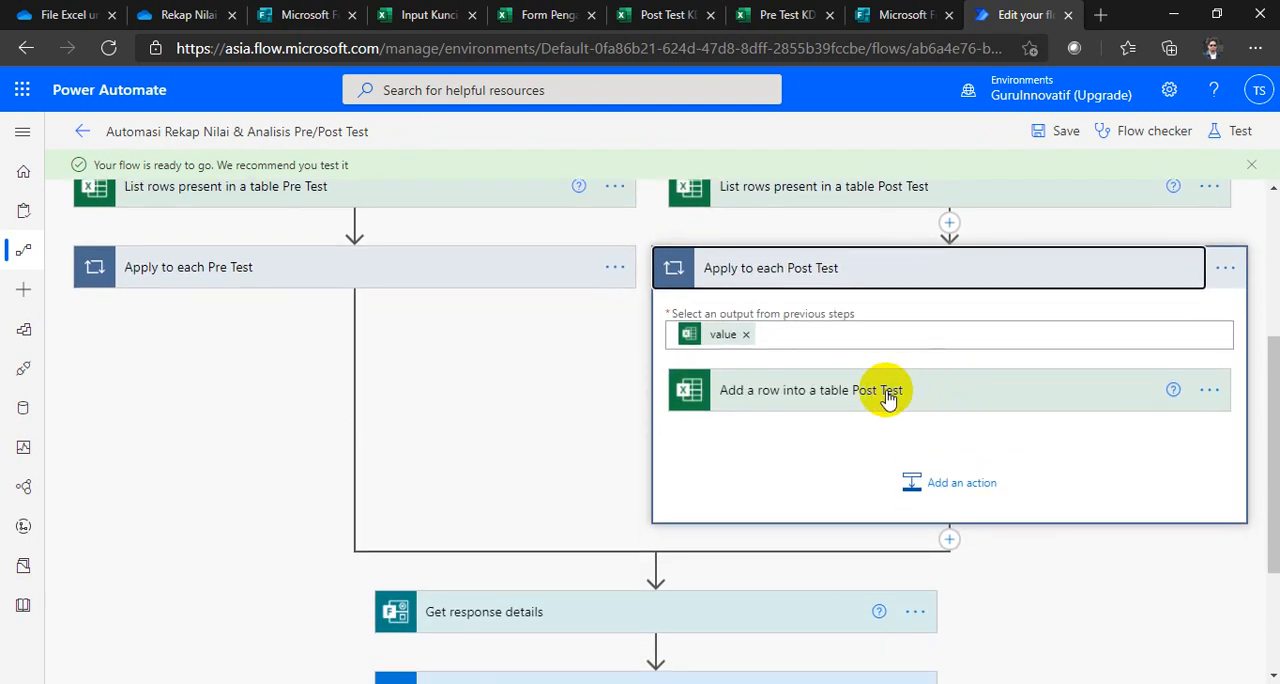
pyautogui.click(931, 398)
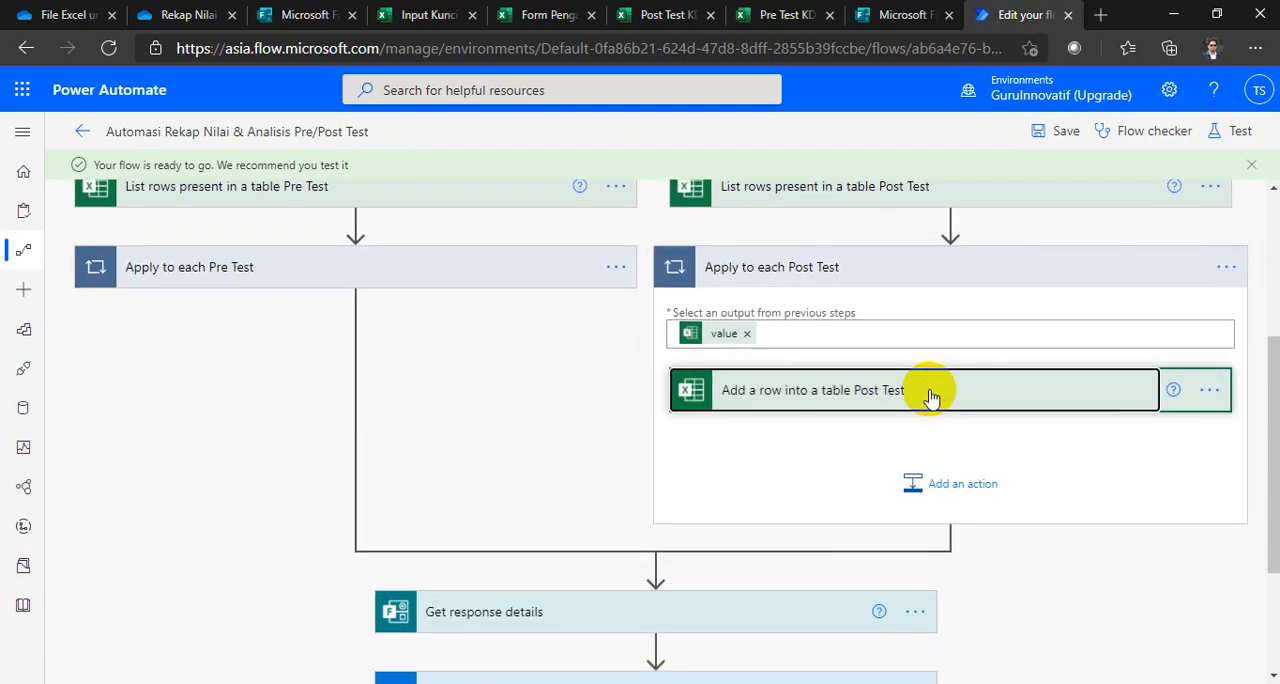
pyautogui.scroll(-2, 914, 400)
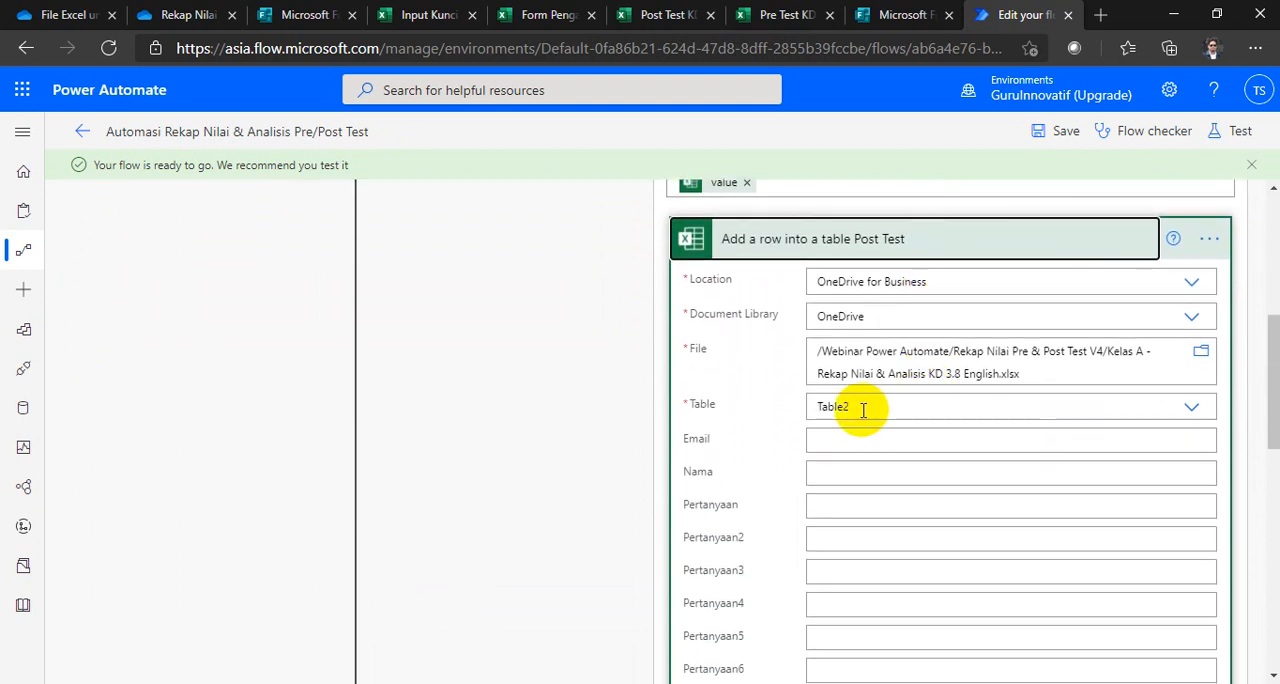
pyautogui.scroll(-2, 863, 410)
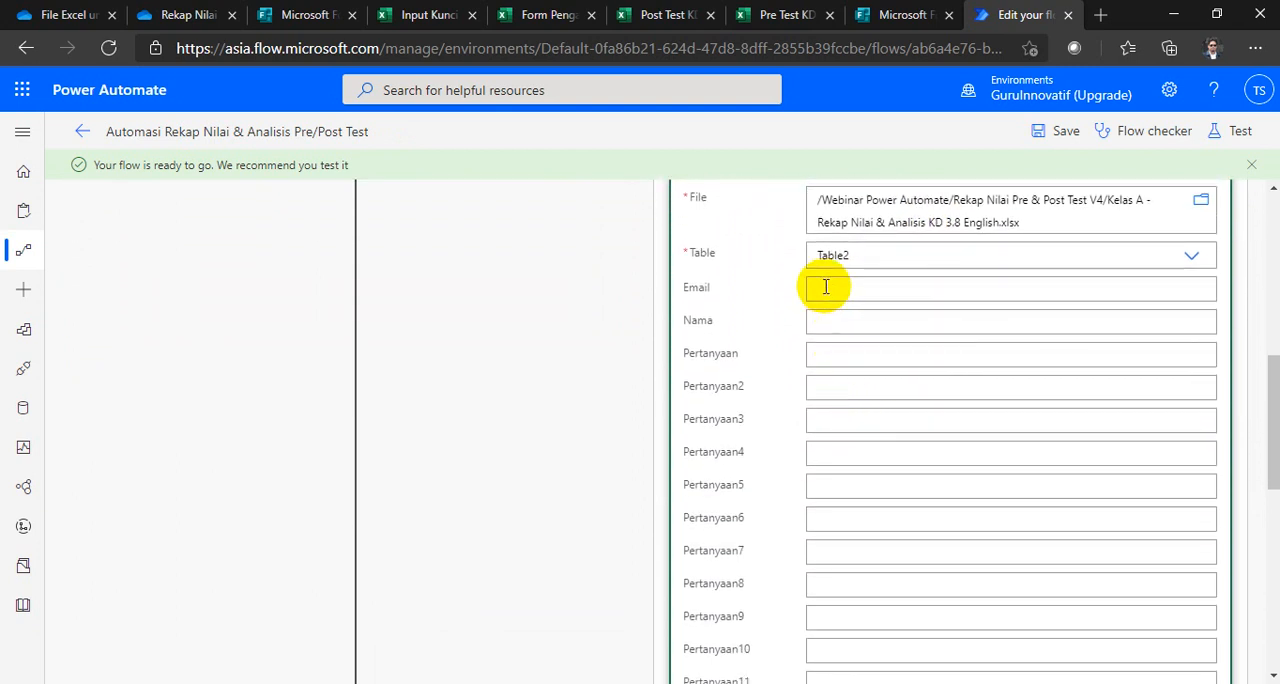
pyautogui.scroll(-4, 830, 312)
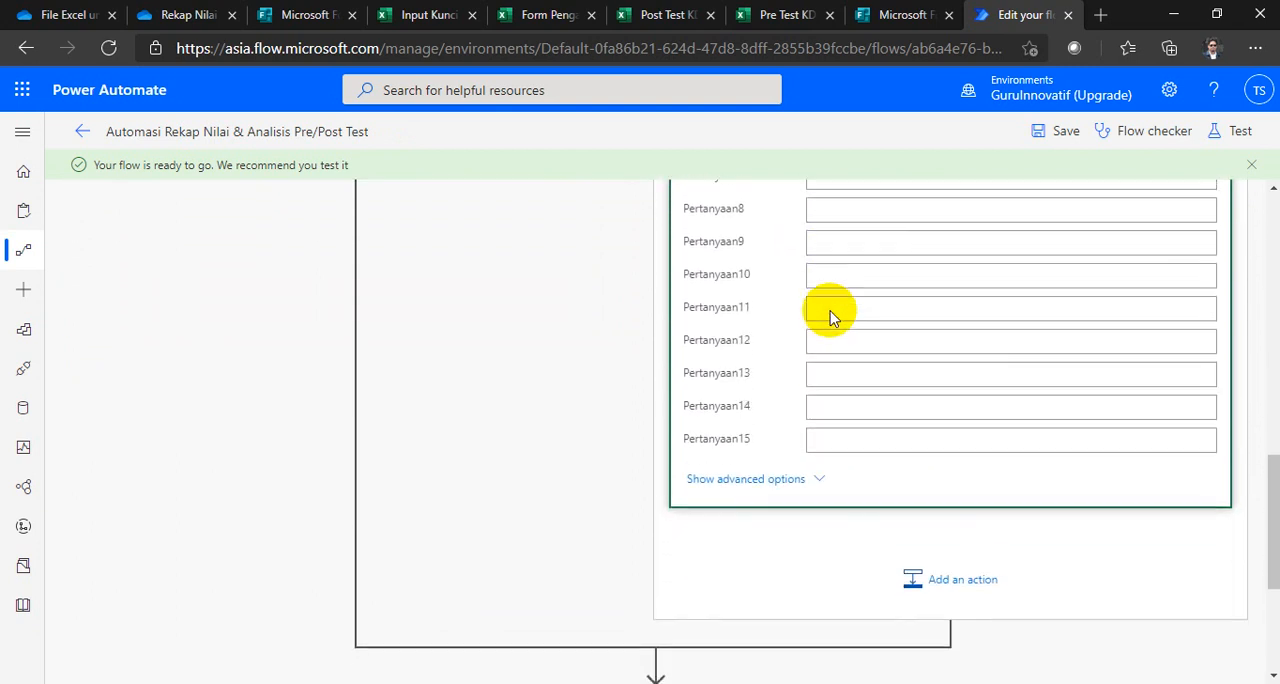
pyautogui.scroll(3, 830, 311)
pyautogui.scroll(1, 830, 311)
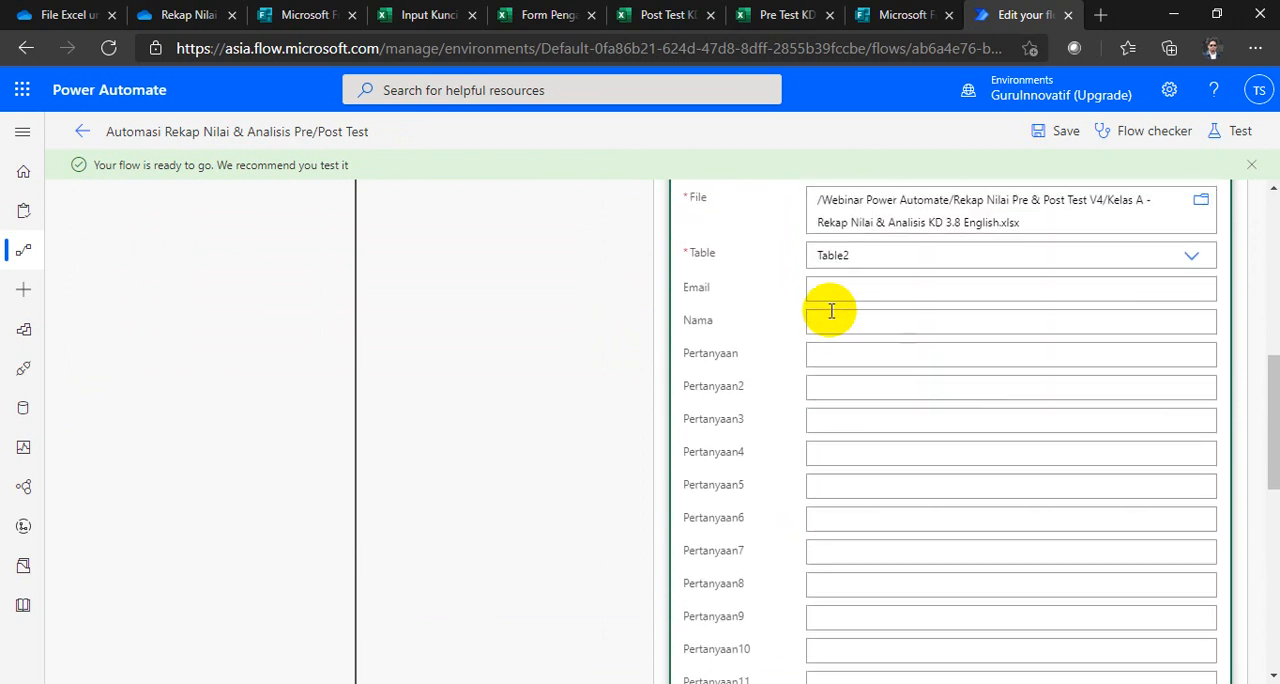
pyautogui.scroll(-4, 833, 340)
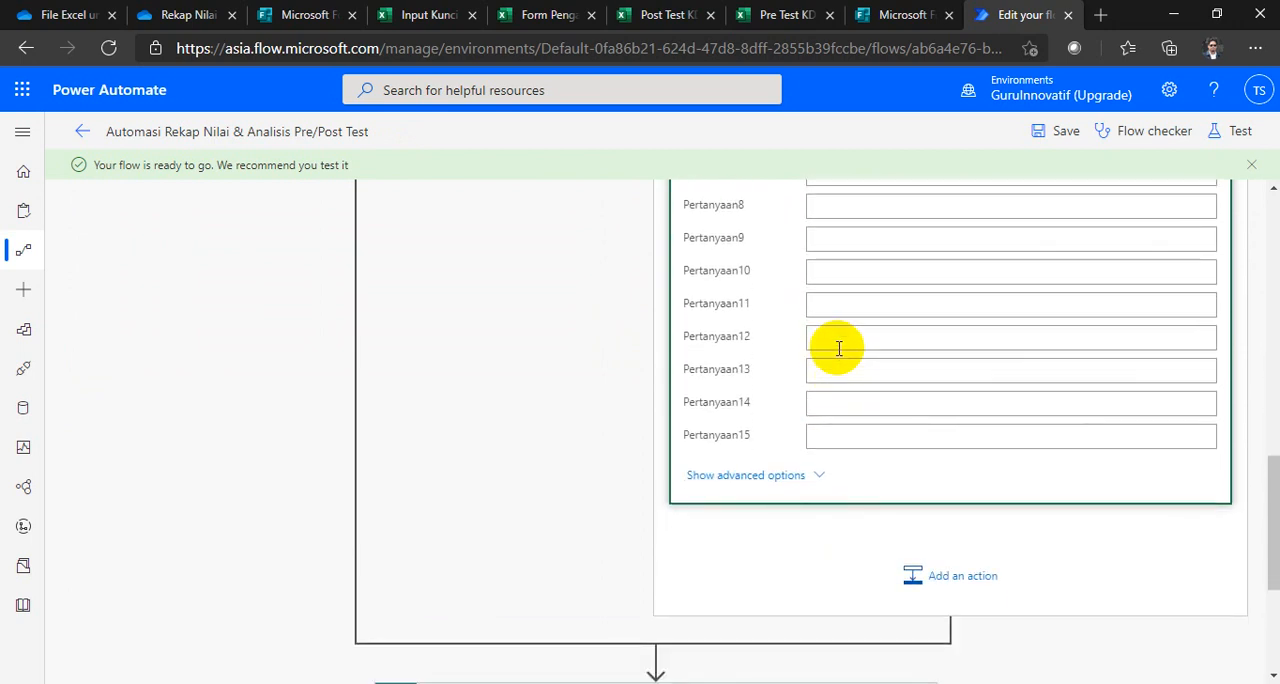
pyautogui.scroll(3, 836, 346)
pyautogui.scroll(2, 838, 347)
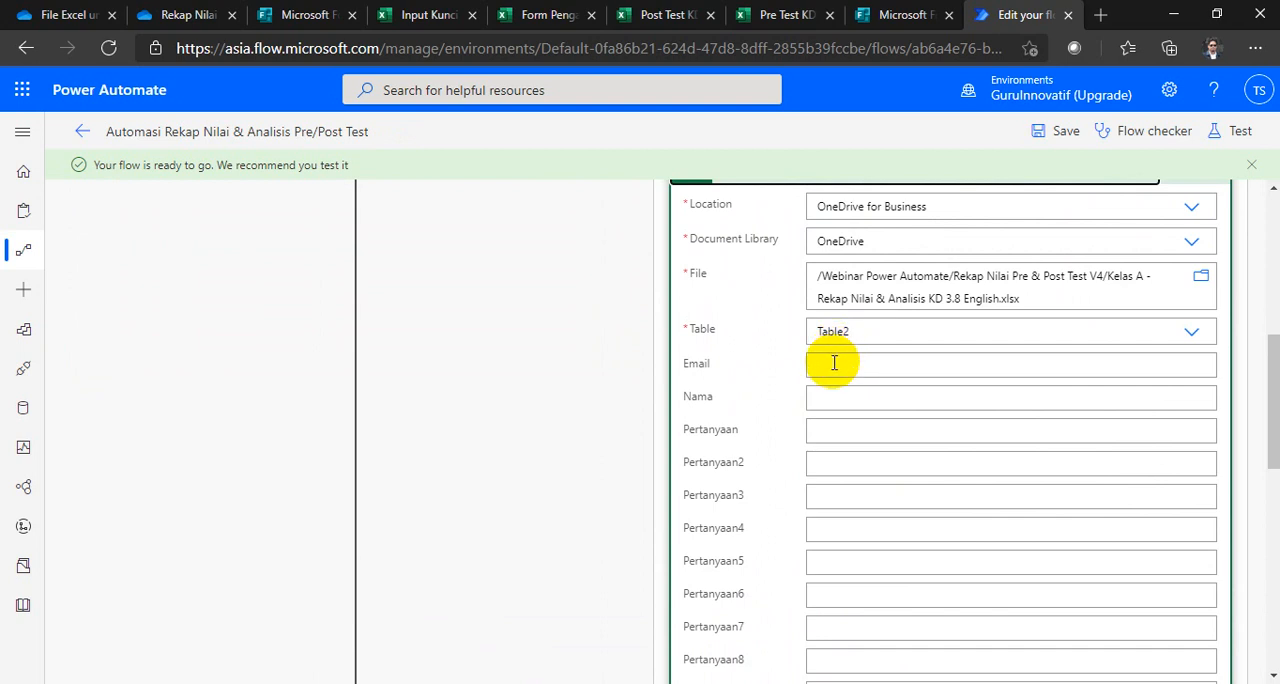
# Step: Set the Post Test row's Email, Nama and Pertanyaan fields to the matching dynamic content from List rows present in a table Post Test
pyautogui.click(830, 367)
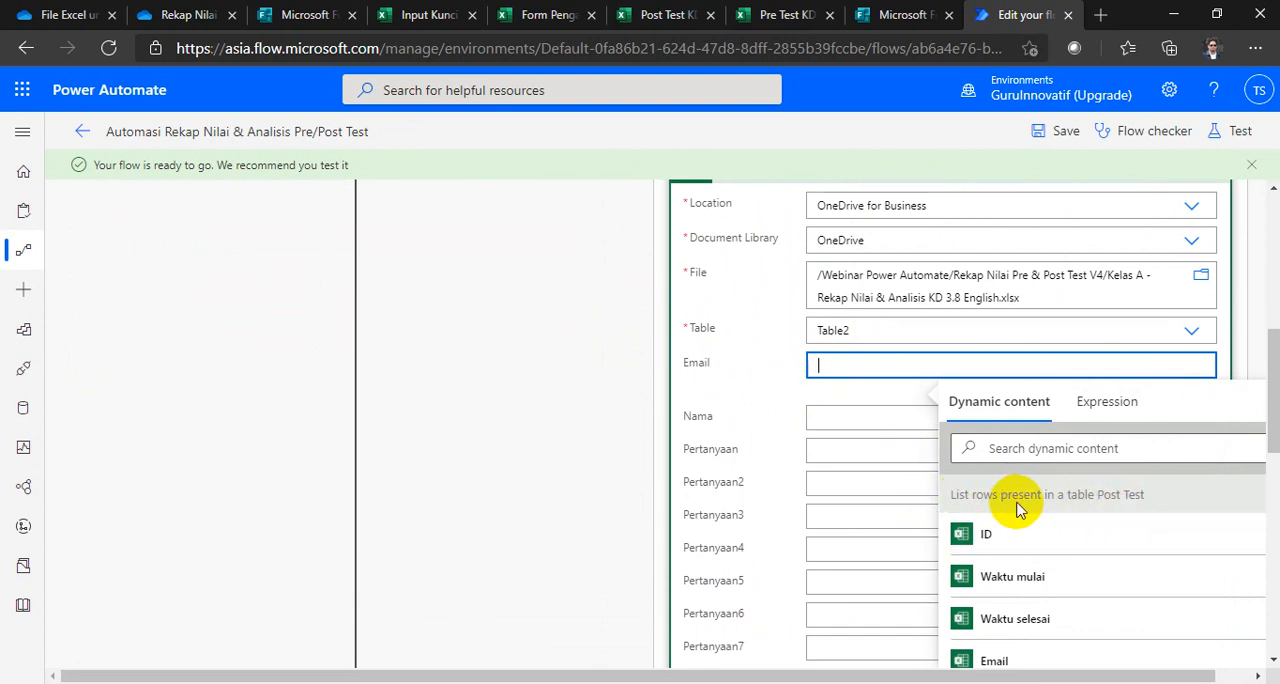
pyautogui.scroll(3, 1140, 508)
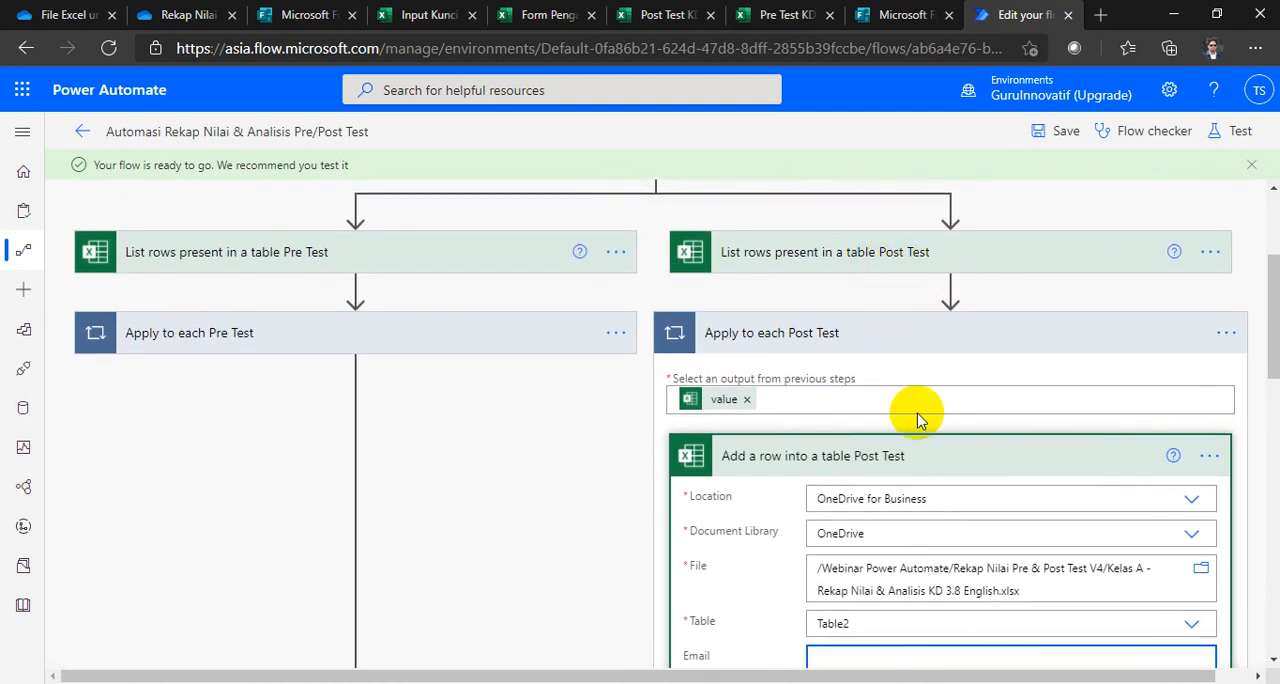
pyautogui.scroll(-4, 918, 425)
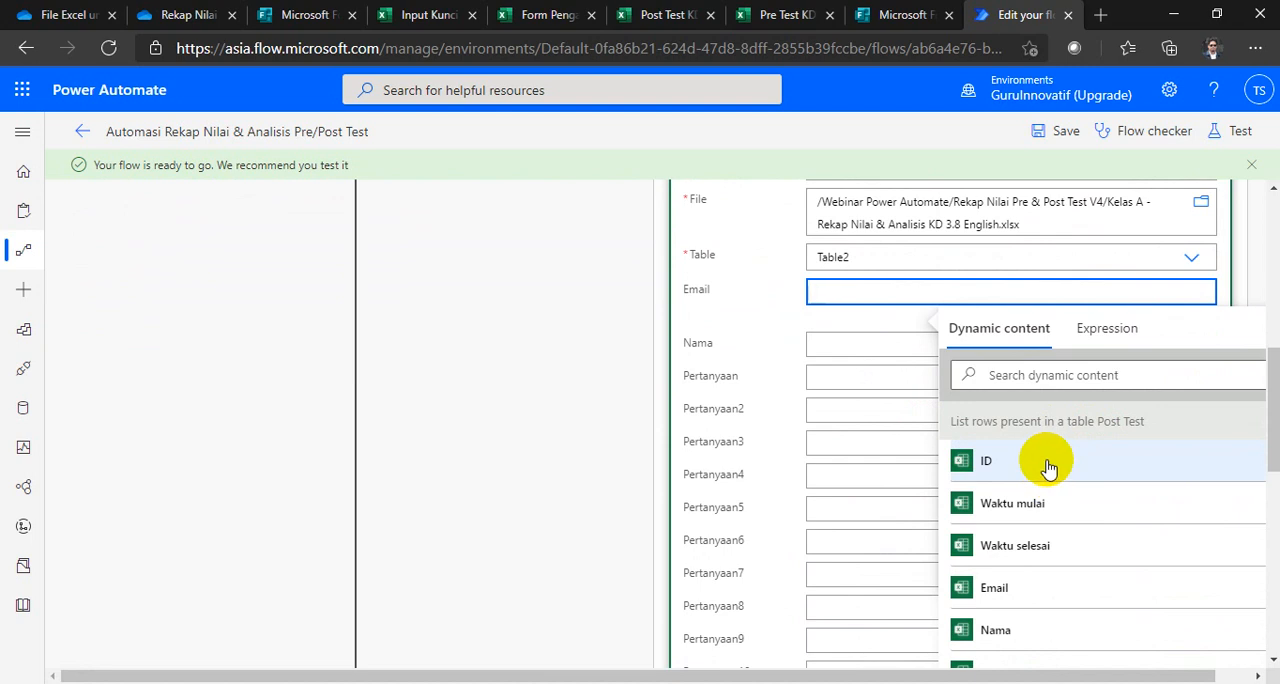
pyautogui.click(1036, 592)
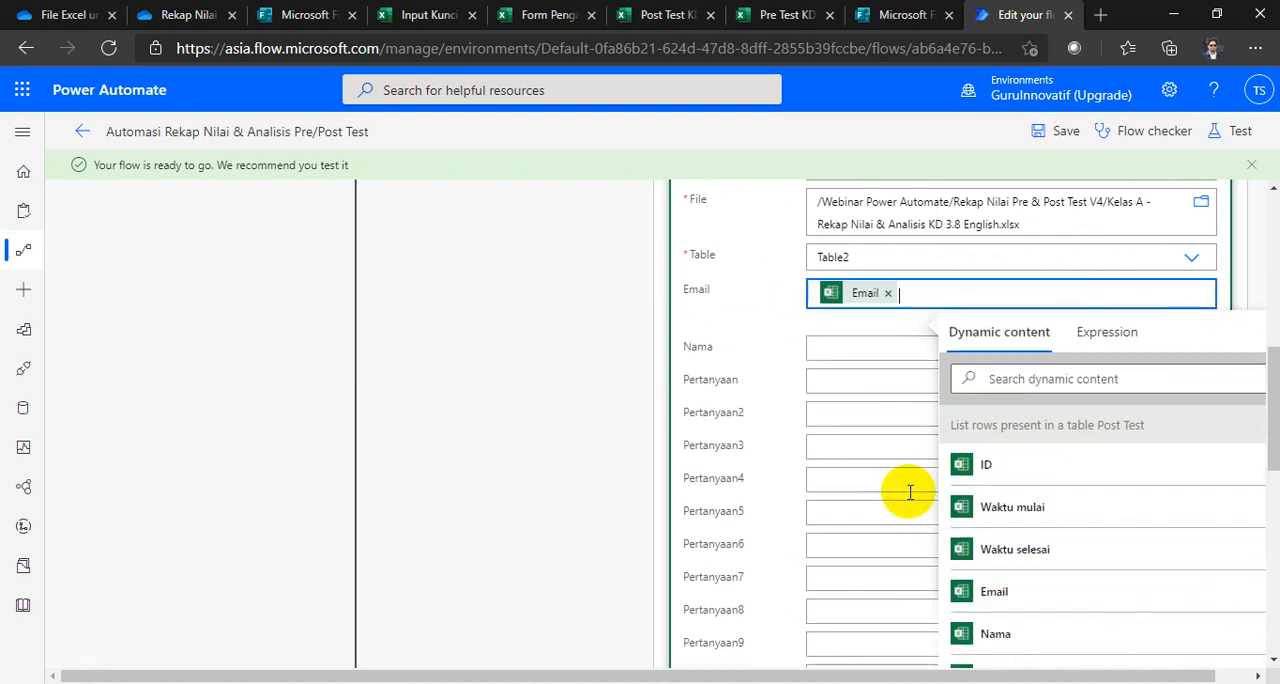
pyautogui.click(831, 345)
pyautogui.scroll(-3, 1006, 560)
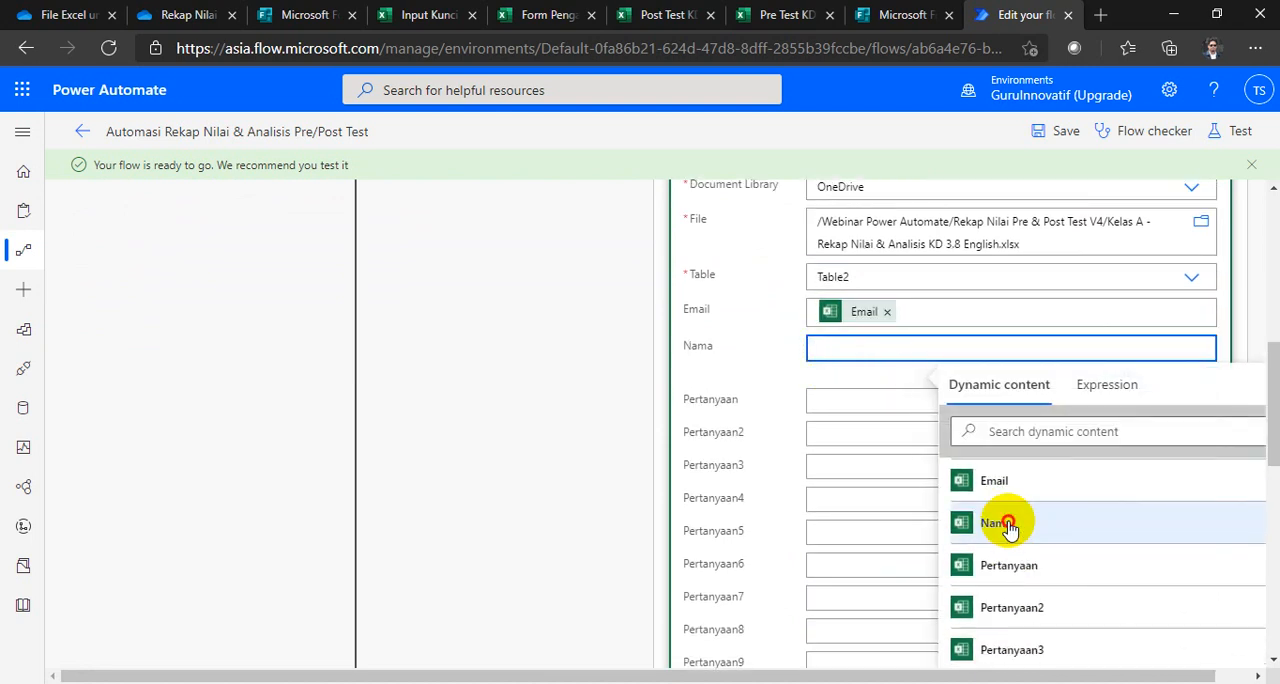
pyautogui.click(1004, 523)
pyautogui.click(835, 405)
pyautogui.scroll(-3, 1012, 557)
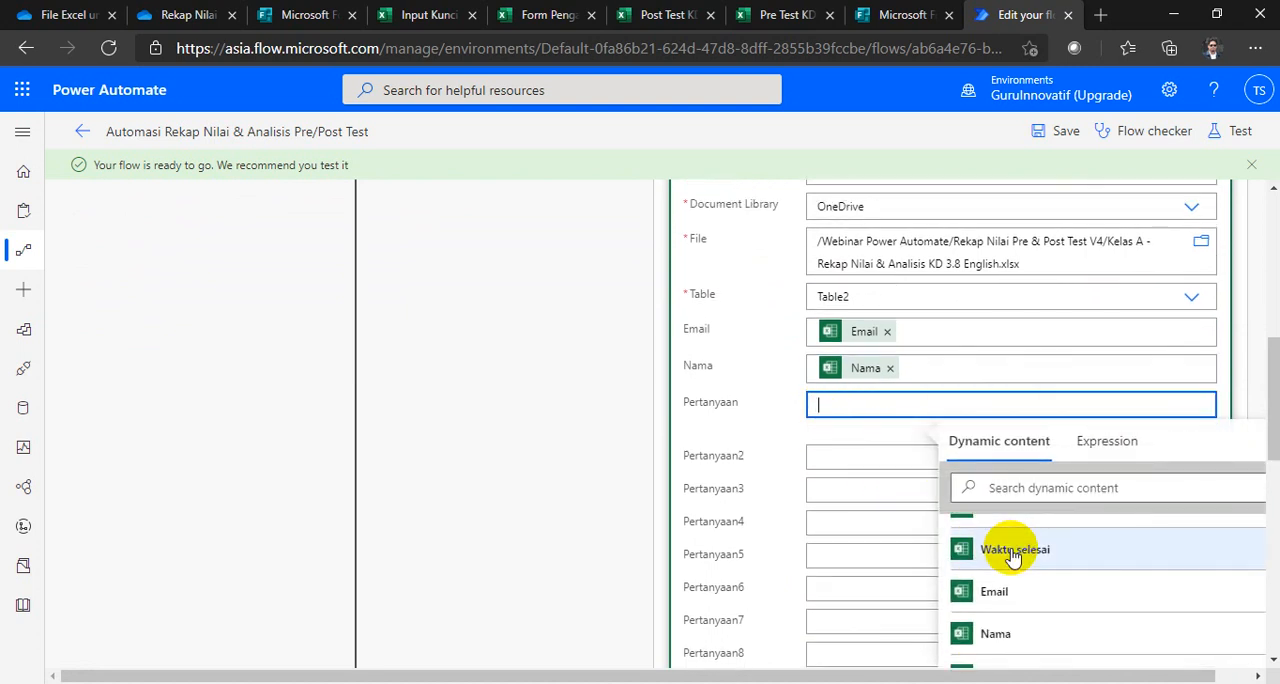
pyautogui.scroll(-2, 1008, 560)
pyautogui.click(1010, 567)
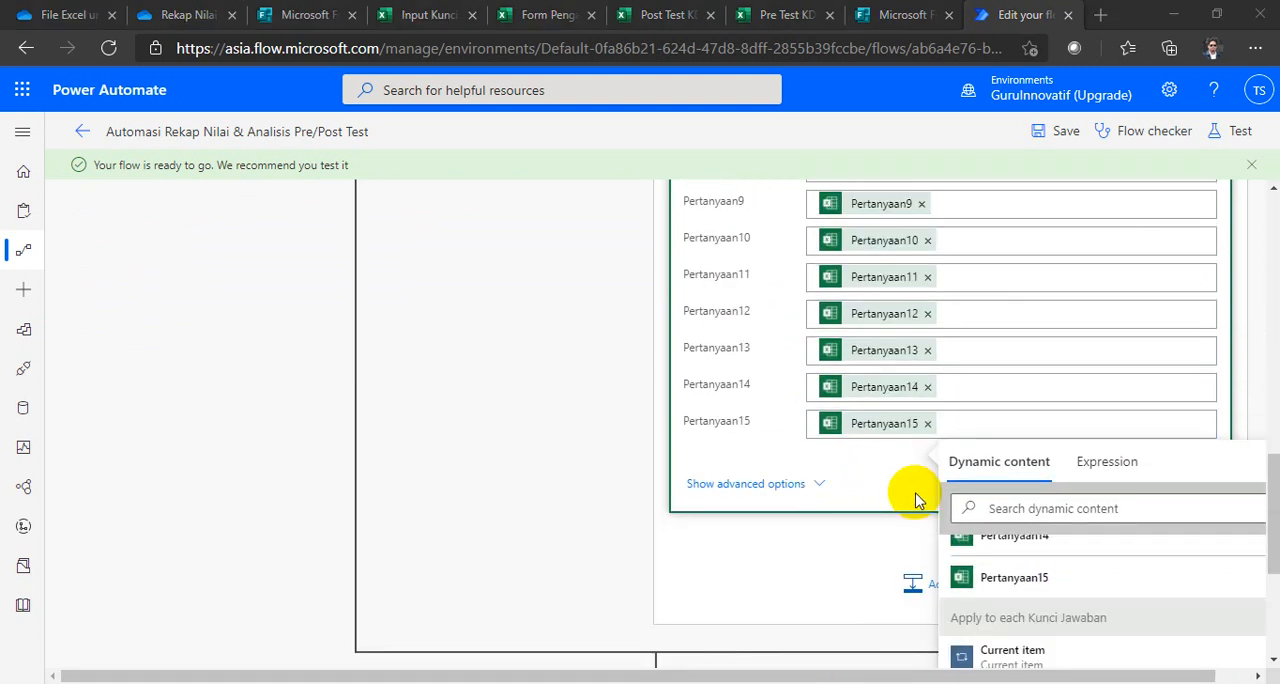
# Step: Review the Post Test row's mappings from Pertanyaan15 upward, and collapse the Apply to each Post Test loop
pyautogui.scroll(3, 921, 500)
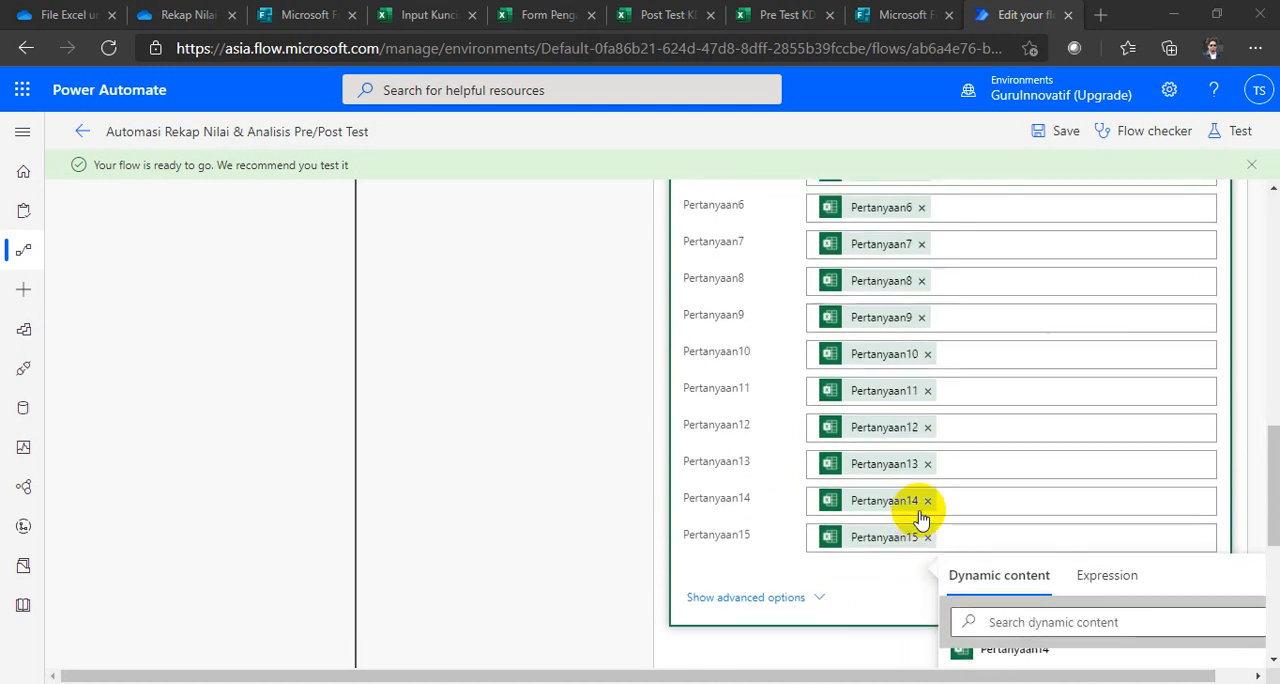
pyautogui.scroll(10, 919, 588)
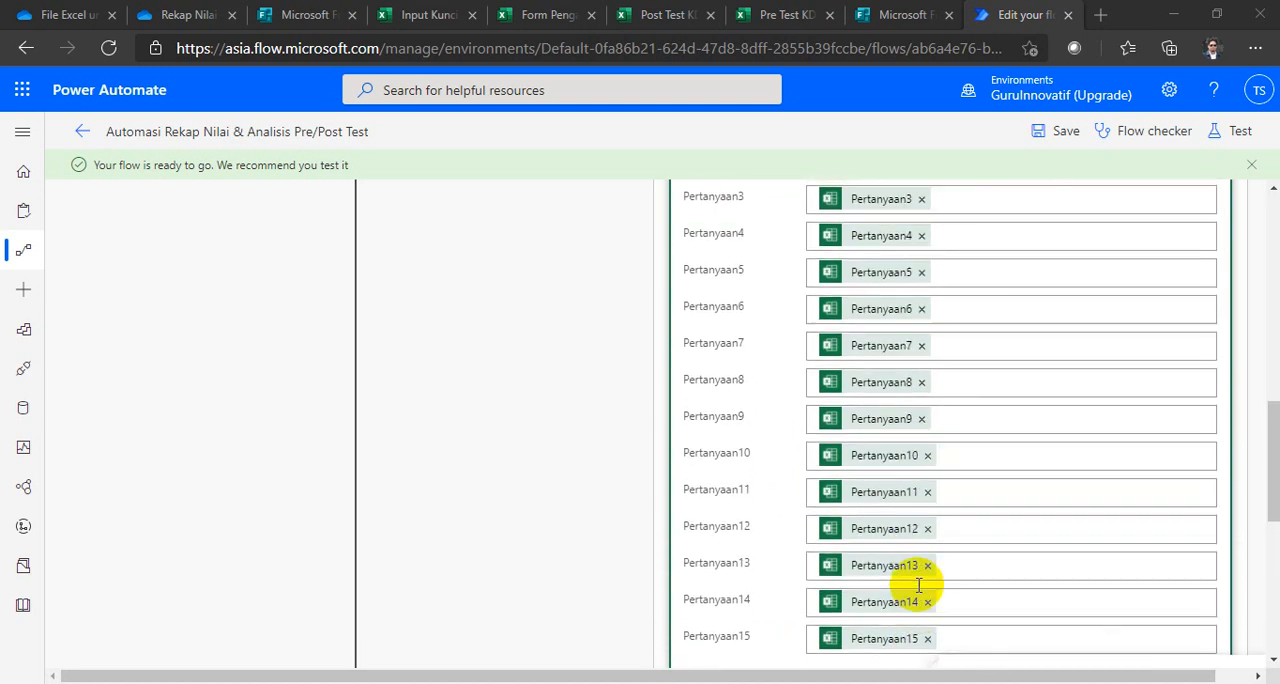
pyautogui.scroll(3, 918, 585)
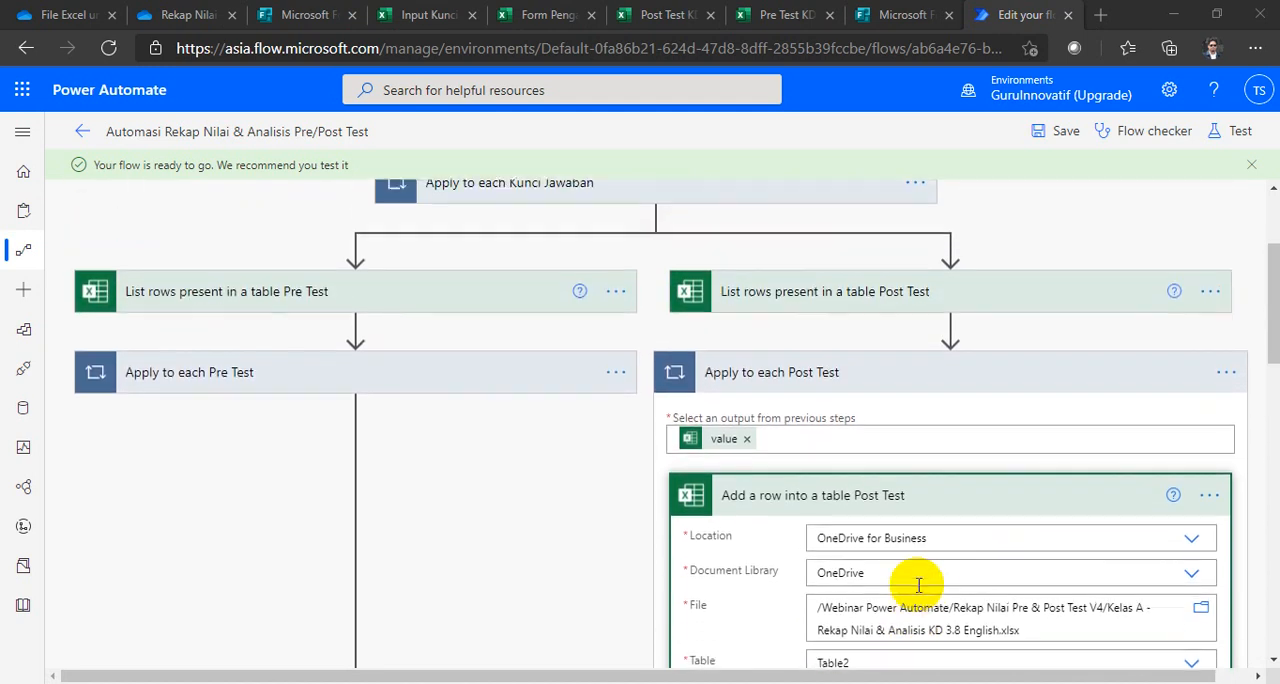
pyautogui.click(866, 512)
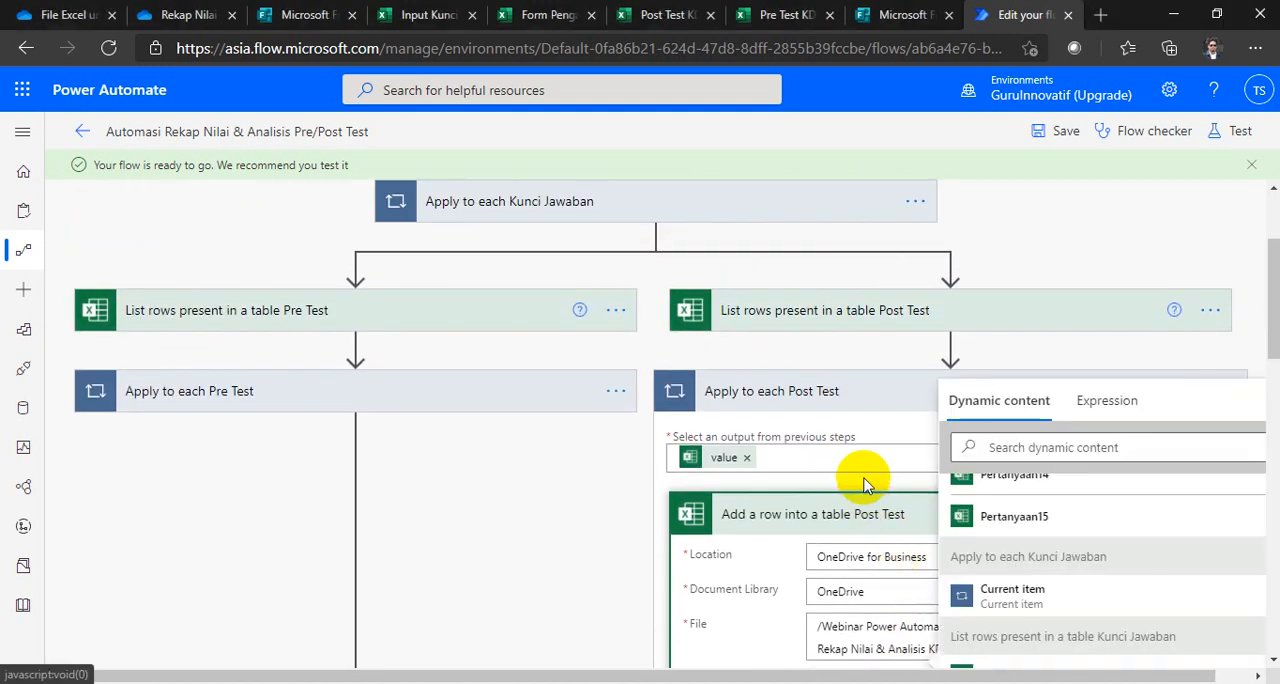
pyautogui.click(840, 398)
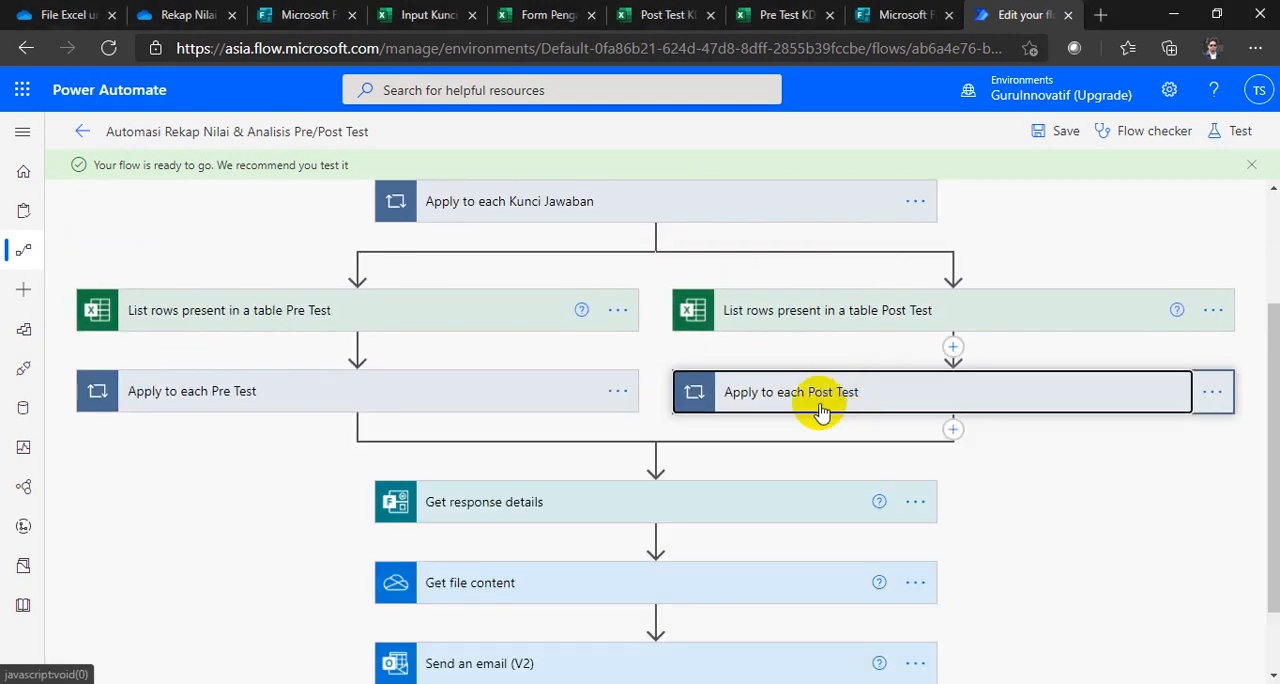
# Step: Check the Add a row into a table Kunci Jawaban settings inside the Apply to each Kunci Jawaban loop, leaving the loop collapsed
pyautogui.scroll(1, 636, 463)
pyautogui.scroll(1, 636, 463)
pyautogui.scroll(-3, 636, 463)
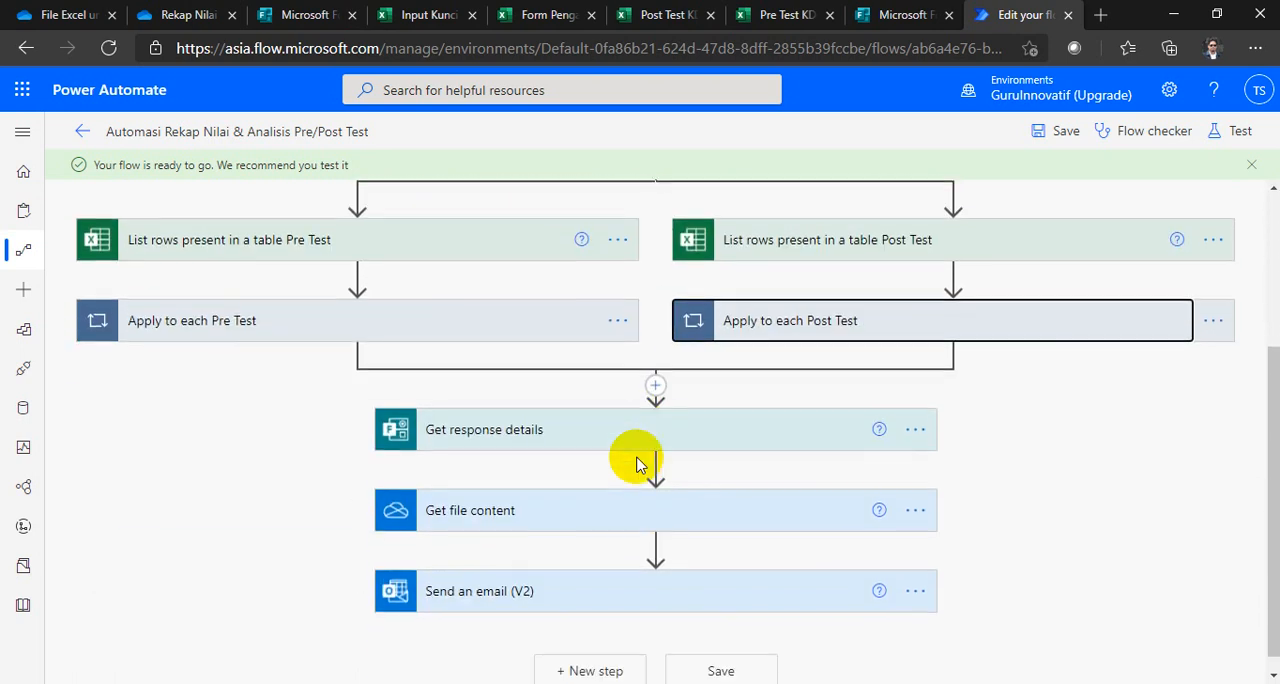
pyautogui.scroll(1, 636, 463)
pyautogui.scroll(3, 636, 463)
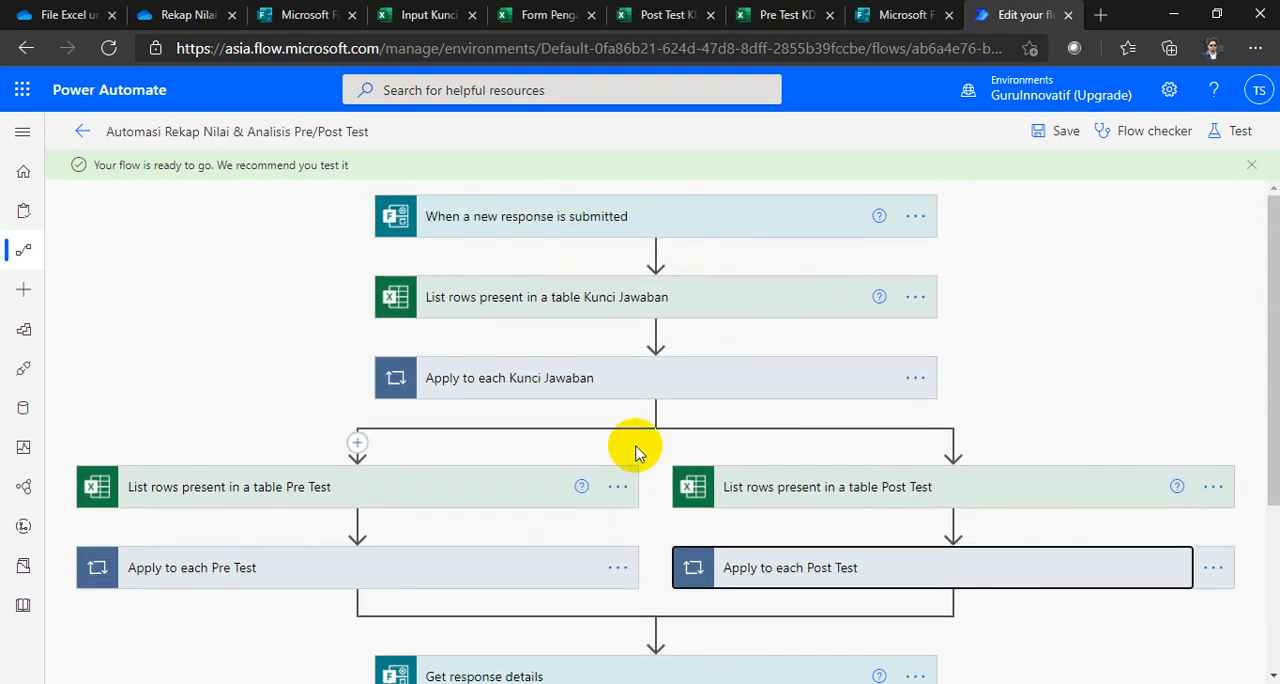
pyautogui.click(563, 383)
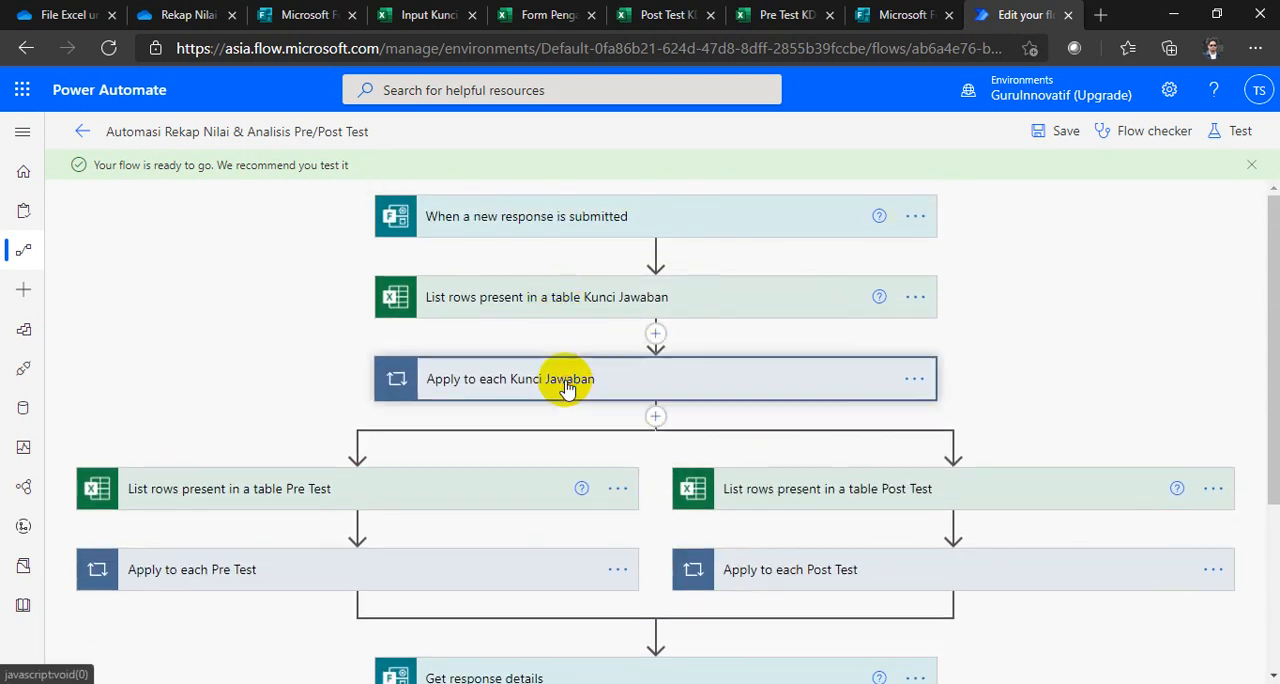
pyautogui.scroll(-2, 703, 385)
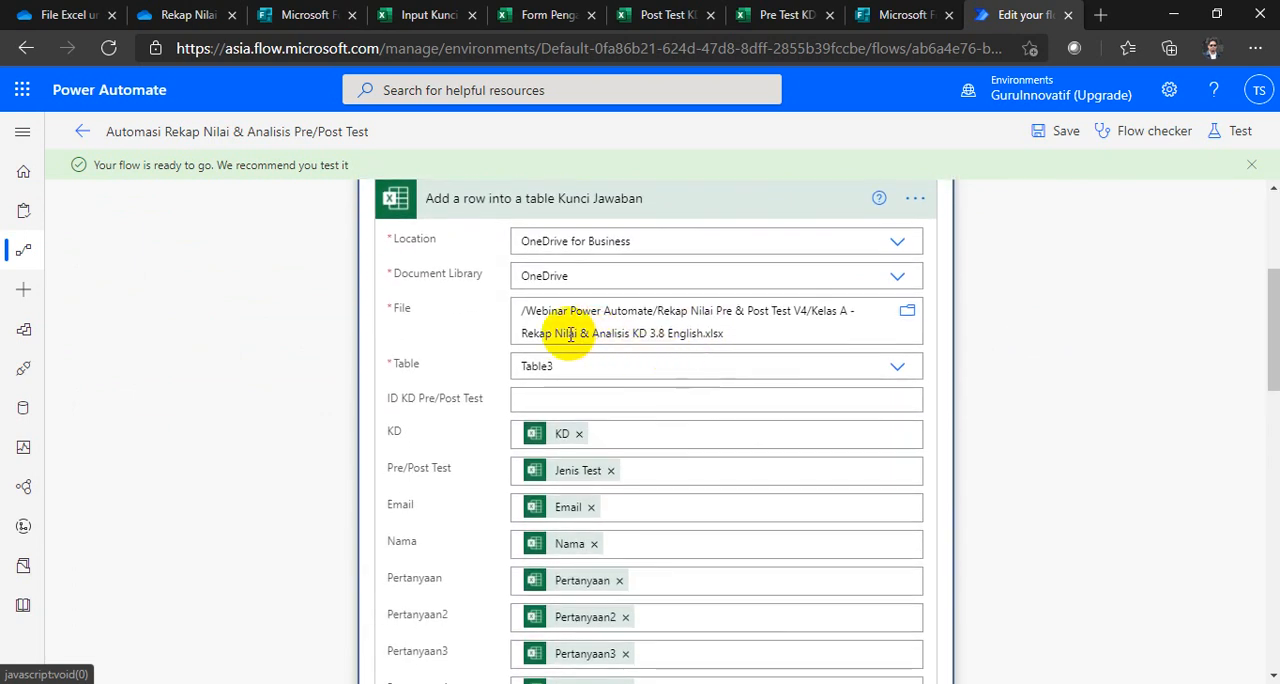
pyautogui.scroll(1, 561, 370)
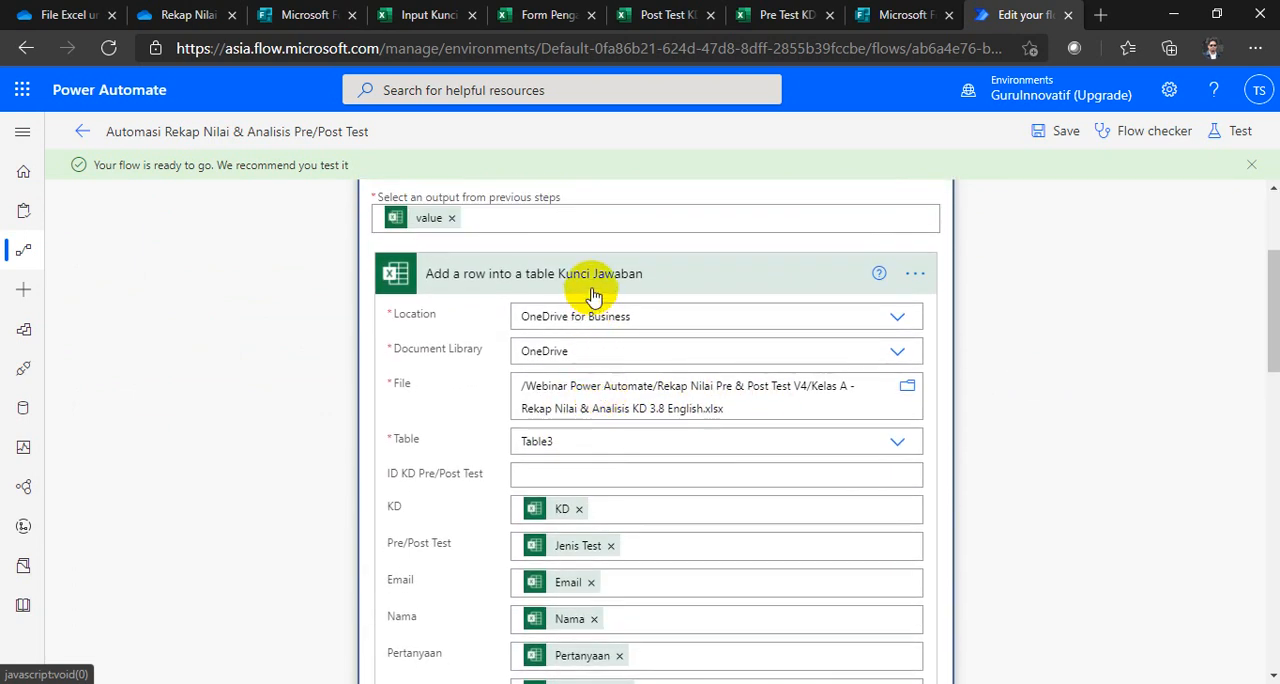
pyautogui.scroll(2, 594, 451)
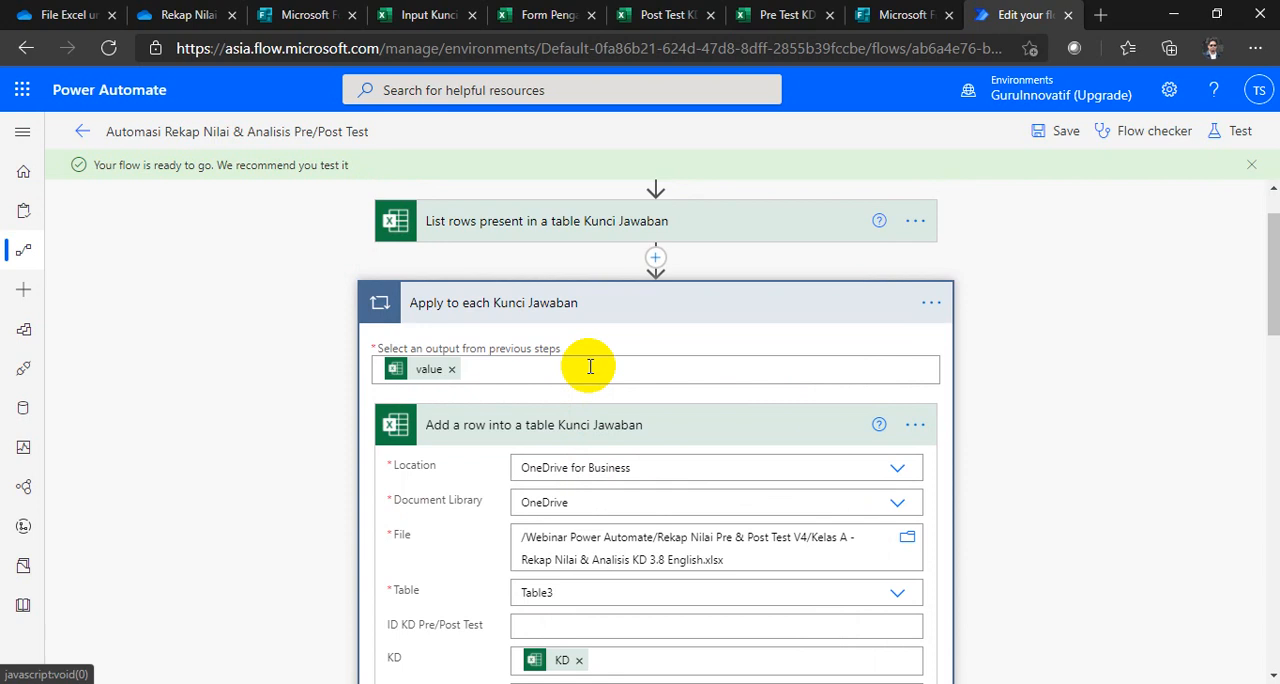
pyautogui.click(565, 327)
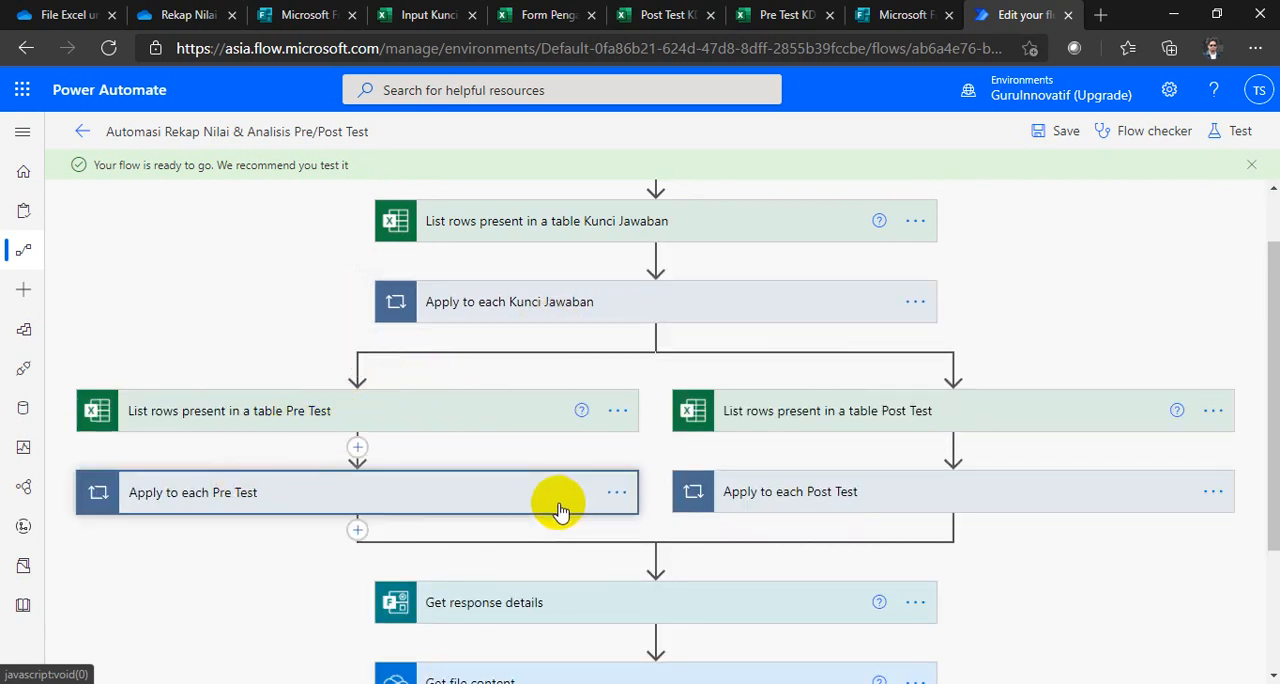
# Step: Recheck the file, table and field mappings of the Add a row into a table Pre Test action, leaving the Apply to each Pre Test loop collapsed
pyautogui.click(557, 508)
pyautogui.click(320, 398)
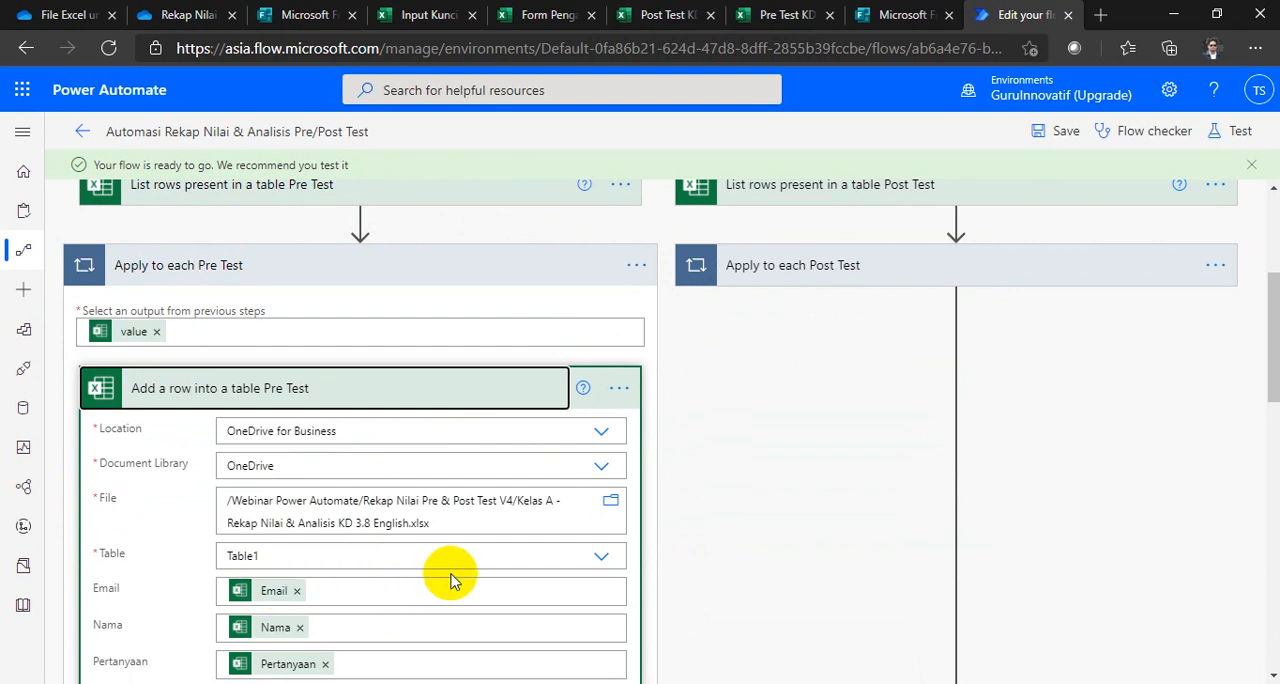
pyautogui.scroll(2, 450, 580)
pyautogui.click(371, 420)
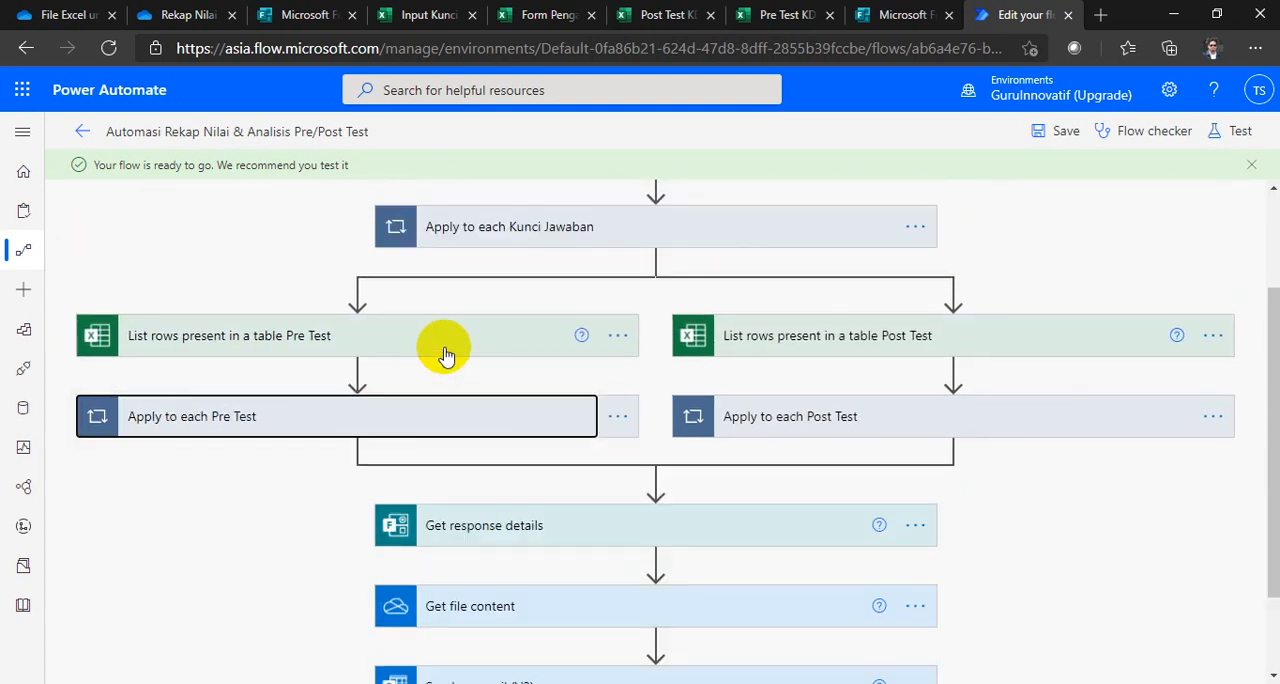
# Step: Check the file and table settings of the List rows present in a table Pre Test and Post Test actions
pyautogui.click(445, 352)
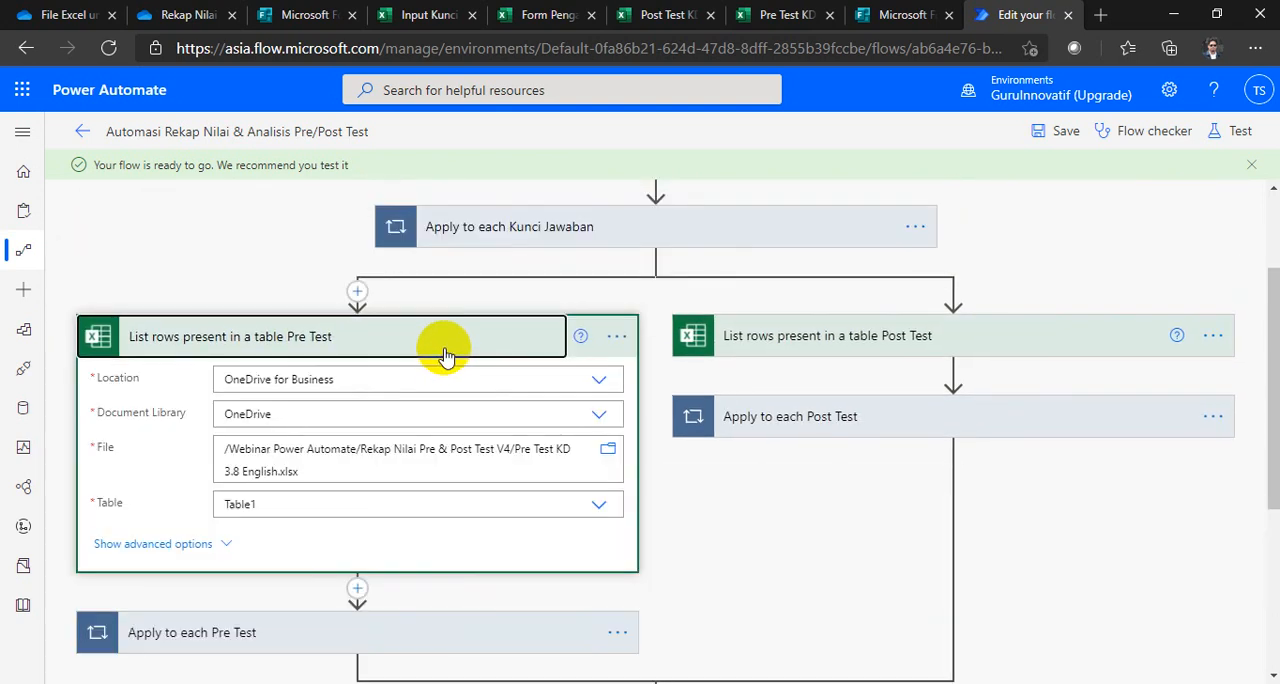
pyautogui.click(445, 352)
pyautogui.click(1012, 340)
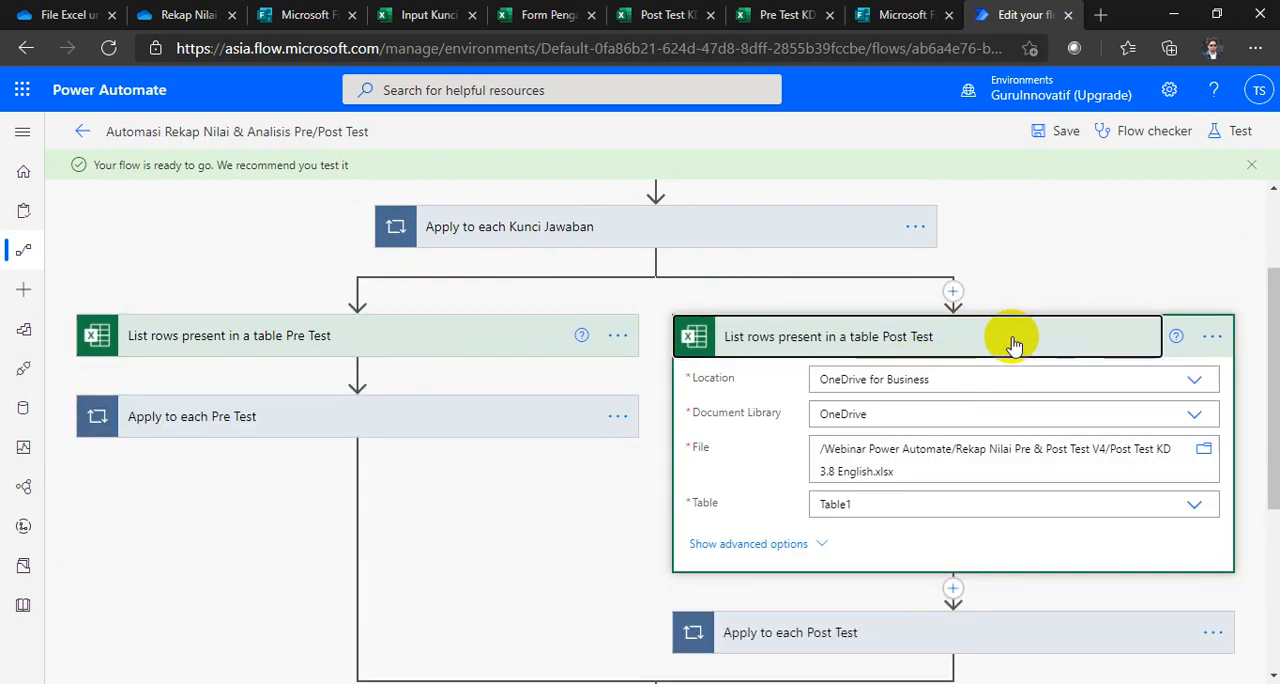
pyautogui.click(1012, 340)
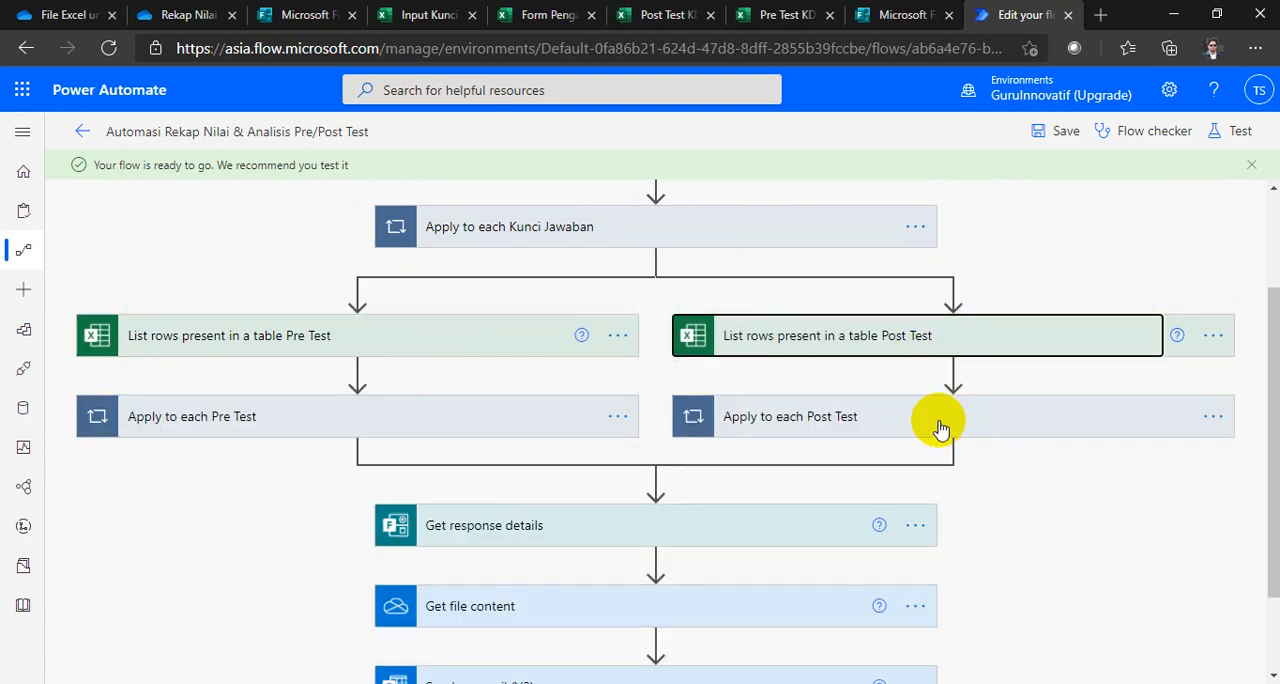
# Step: Recheck the file, table and field mappings of the Add a row into a table Post Test action, leaving the Apply to each Post Test loop collapsed
pyautogui.click(940, 416)
pyautogui.click(945, 537)
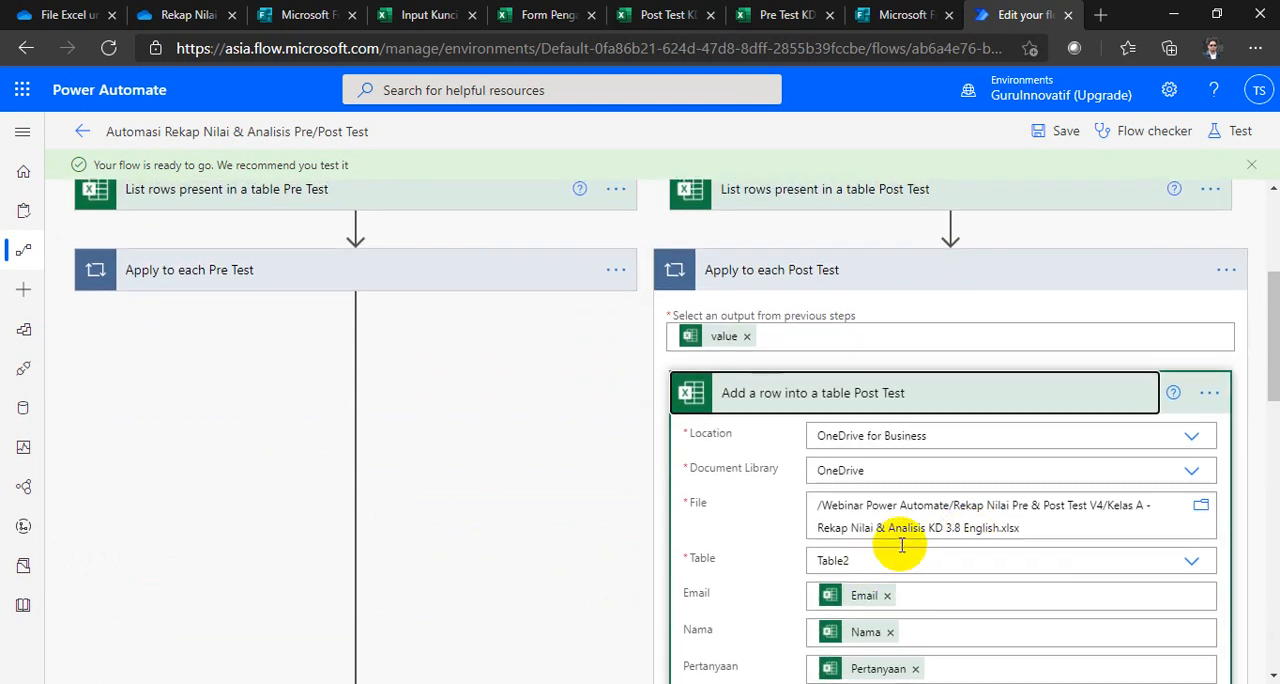
pyautogui.scroll(2, 860, 480)
pyautogui.click(820, 410)
pyautogui.click(806, 339)
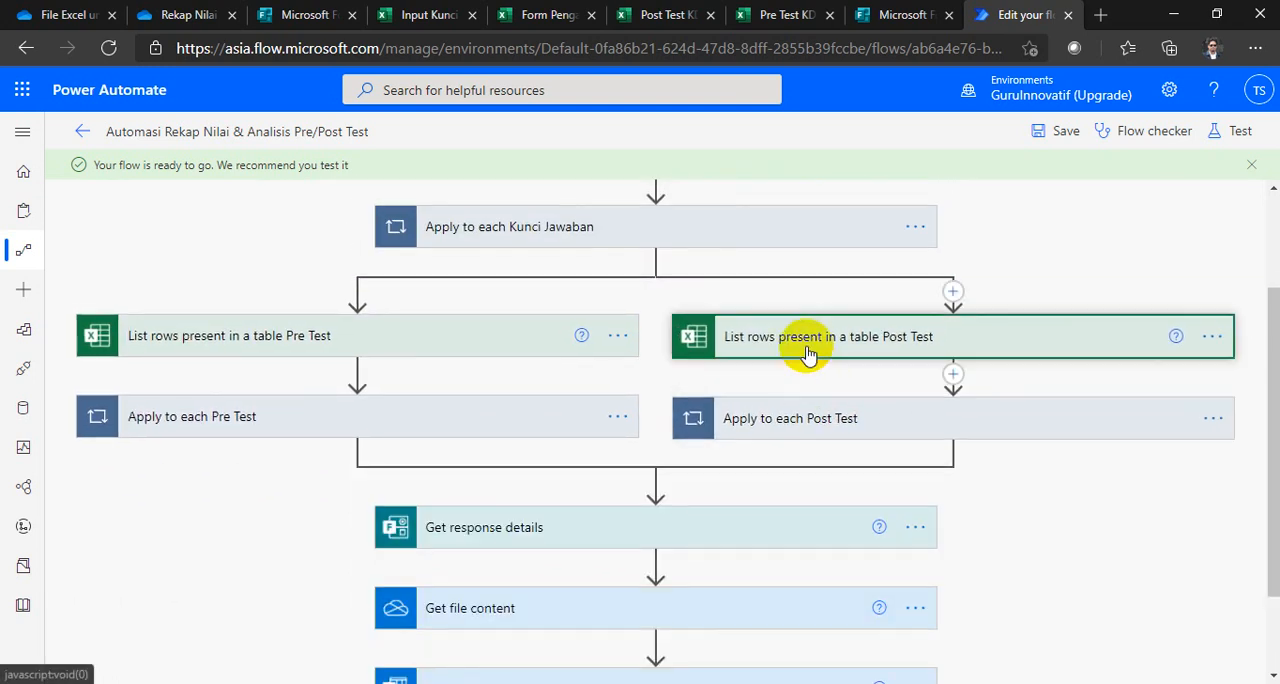
pyautogui.click(780, 337)
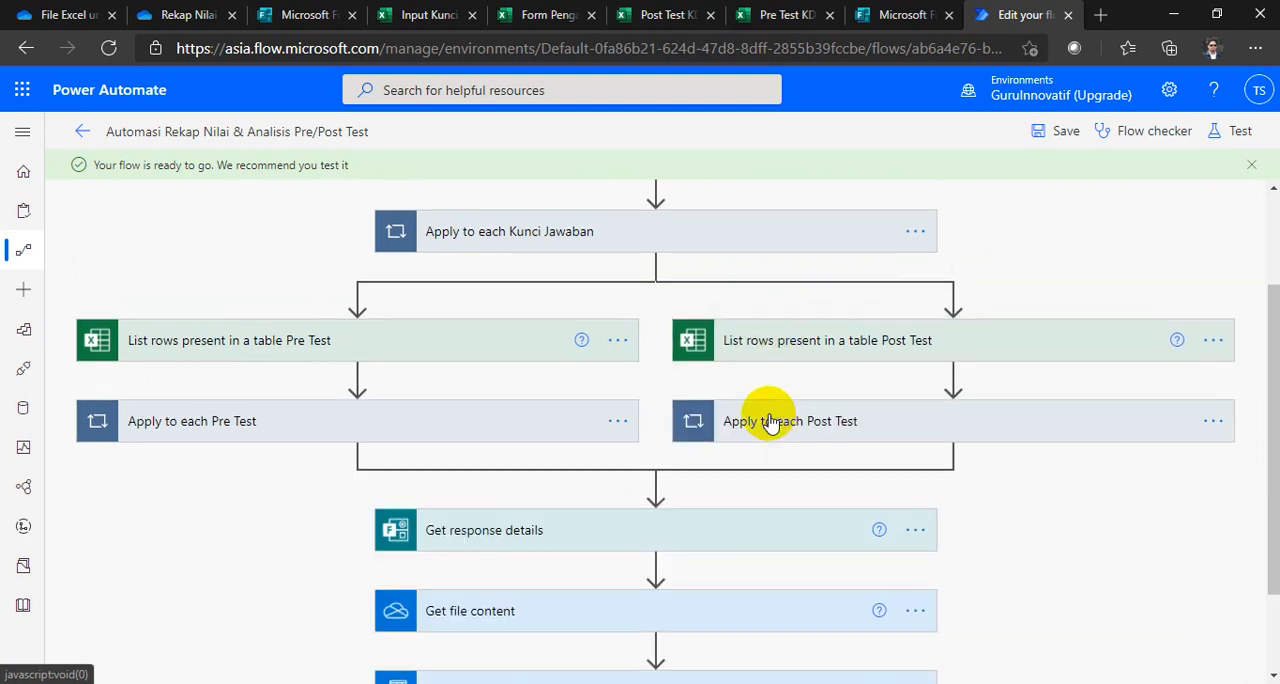
# Step: Save the flow and review its whole sequence from the form trigger to the Send an email (V2) action
pyautogui.scroll(2, 766, 418)
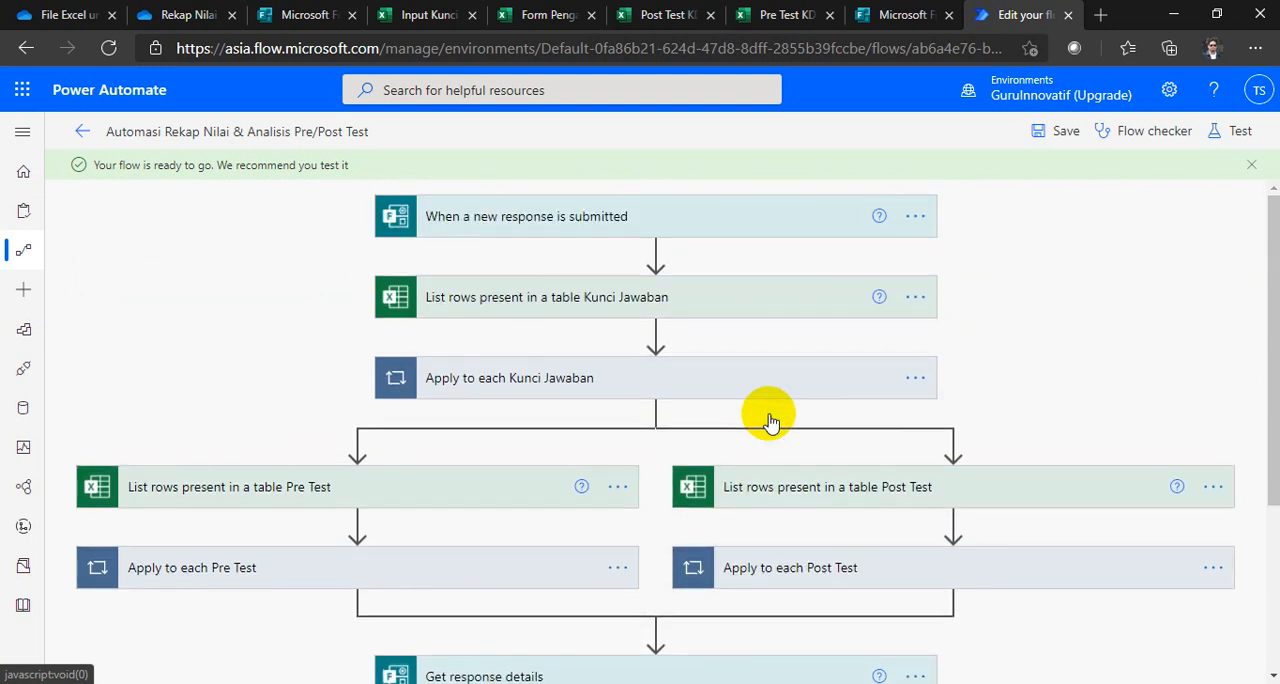
pyautogui.click(1053, 138)
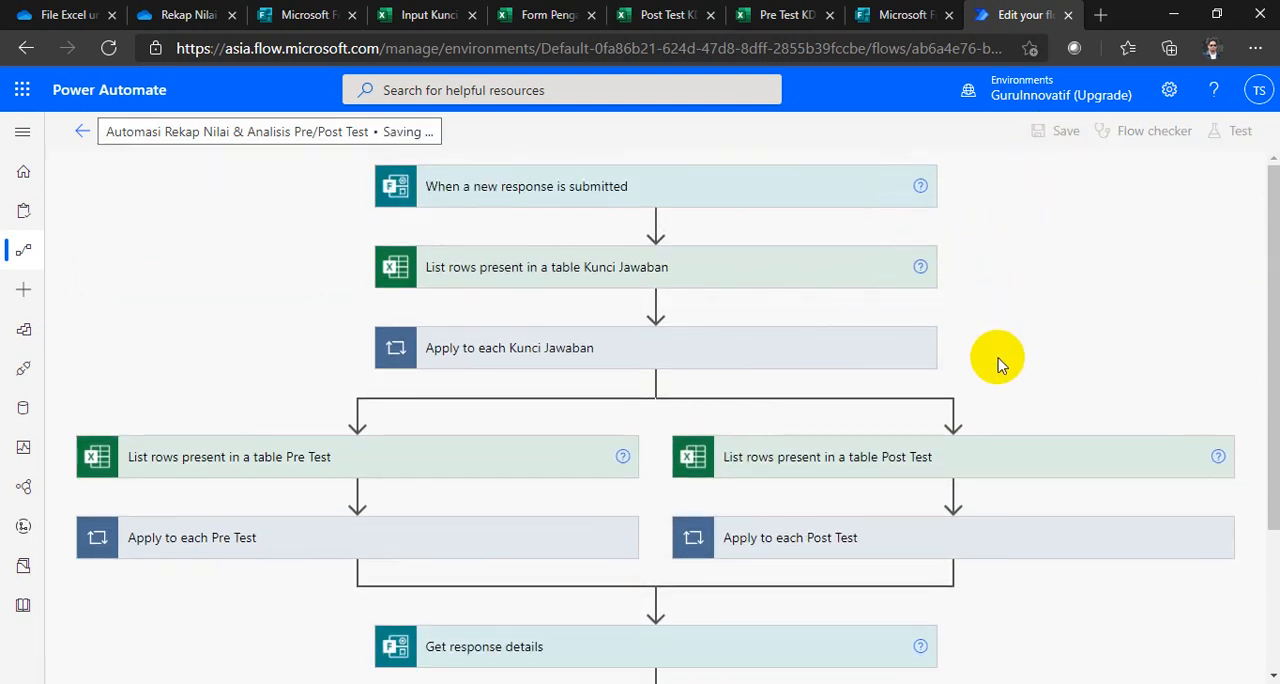
pyautogui.hotkey('ctrl', '-')
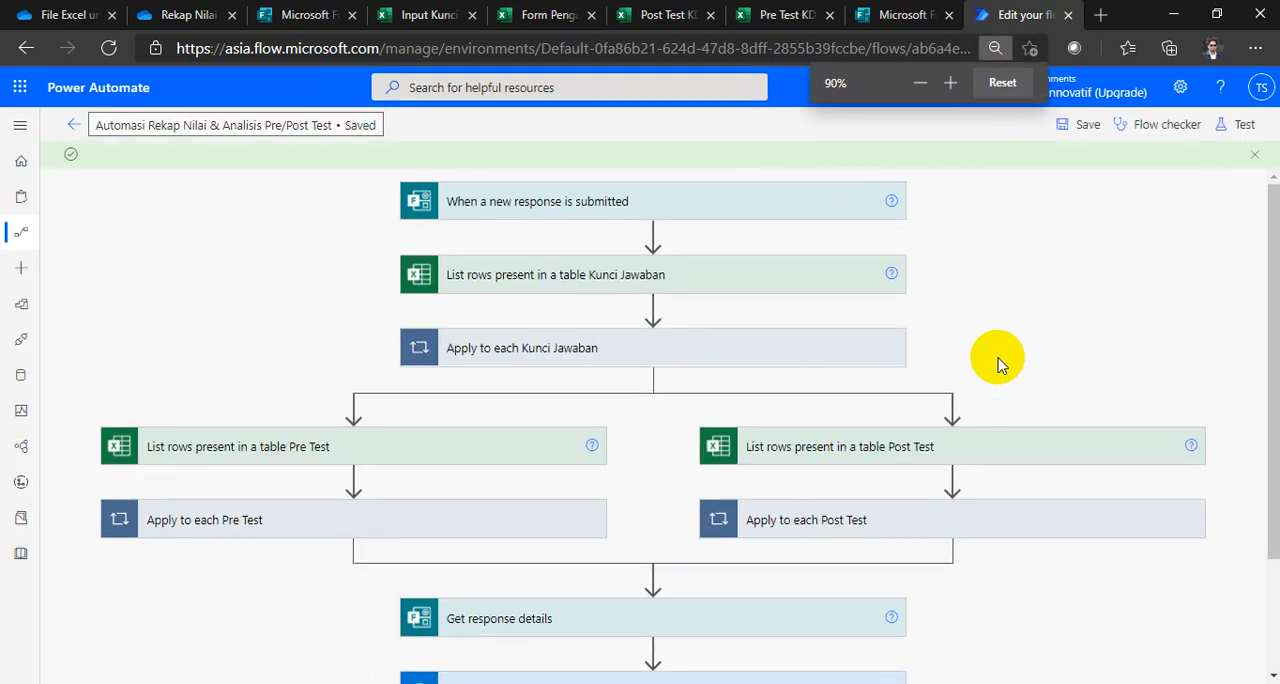
pyautogui.hotkey('ctrl', '-')
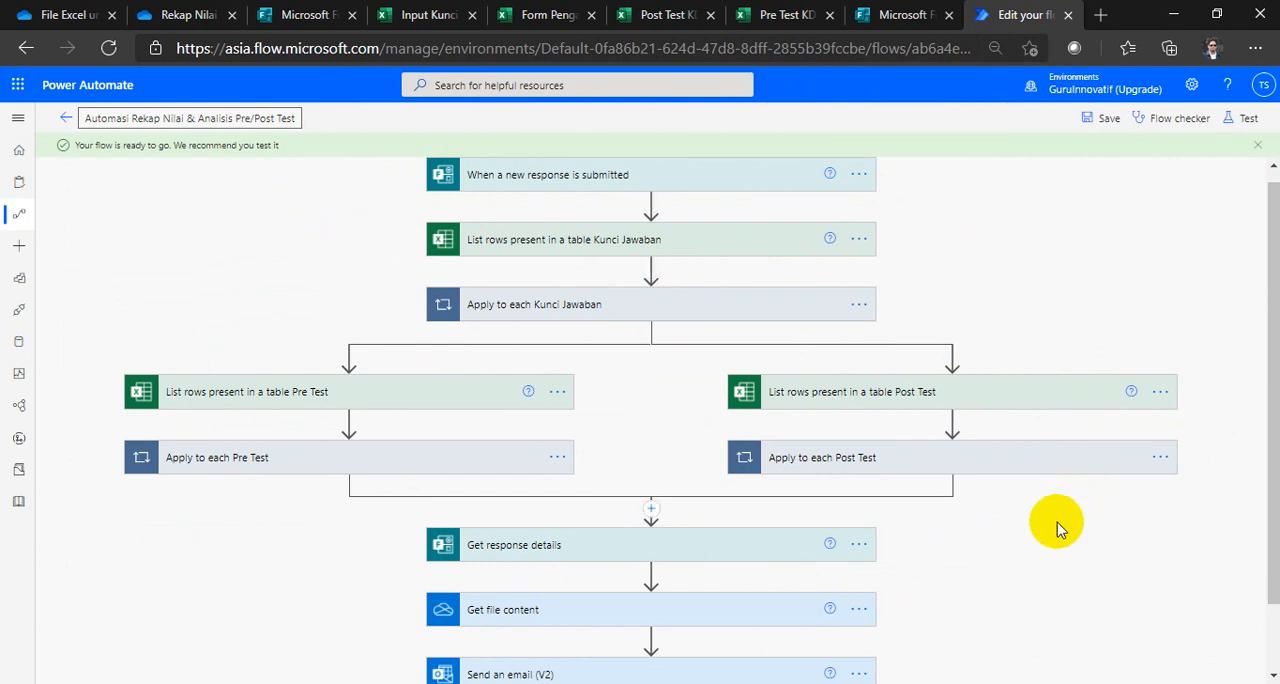
pyautogui.scroll(-1, 1060, 530)
pyautogui.scroll(1, 1060, 530)
# Step: Switch to Excel and look through the Input Kunci Jawaban, Form Pengajuan, Post Test and Pre Test response workbooks
pyautogui.click(400, 16)
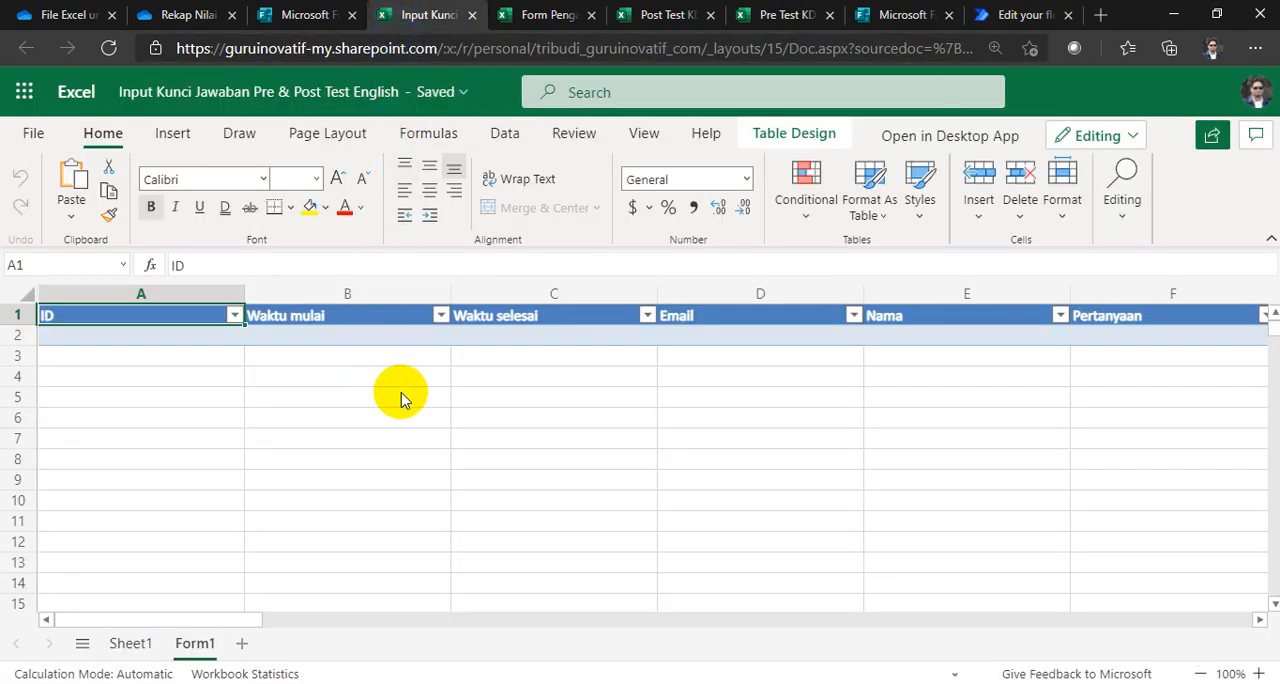
pyautogui.click(518, 15)
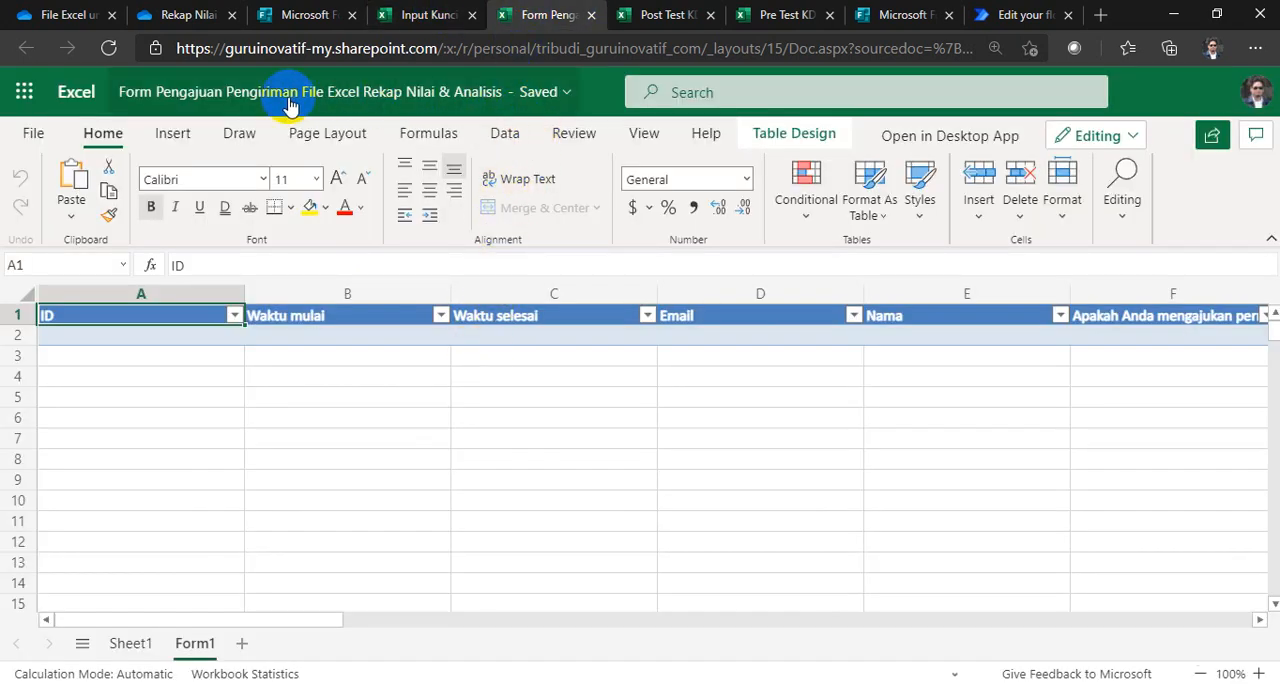
pyautogui.click(594, 48)
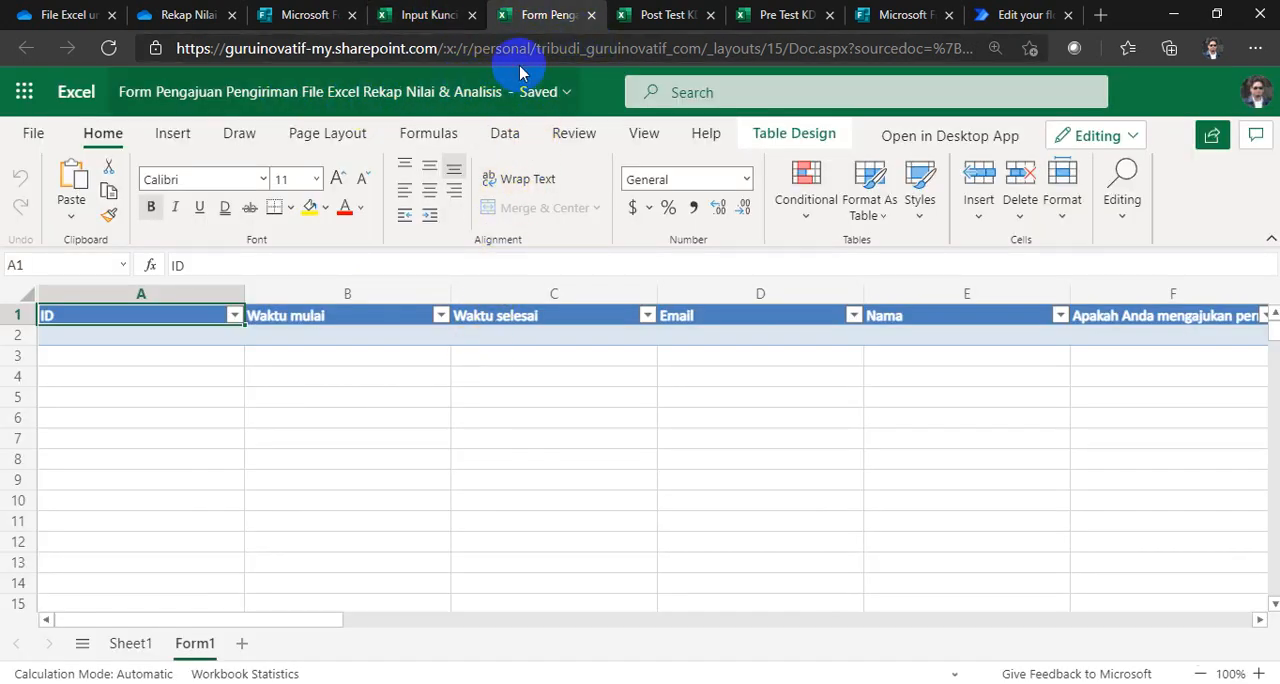
pyautogui.click(652, 18)
pyautogui.click(775, 16)
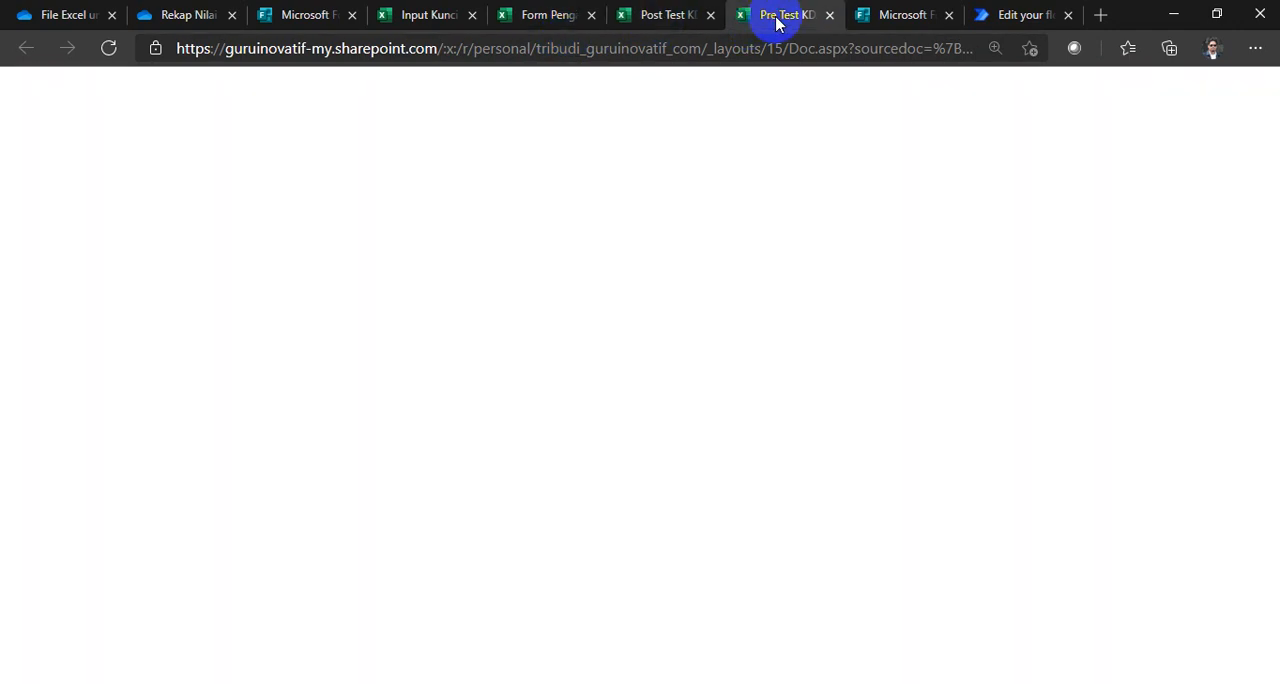
# Step: Close the Pre Test KD 3.8 English, Post Test and Form Pengajuan response workbooks
pyautogui.click(831, 16)
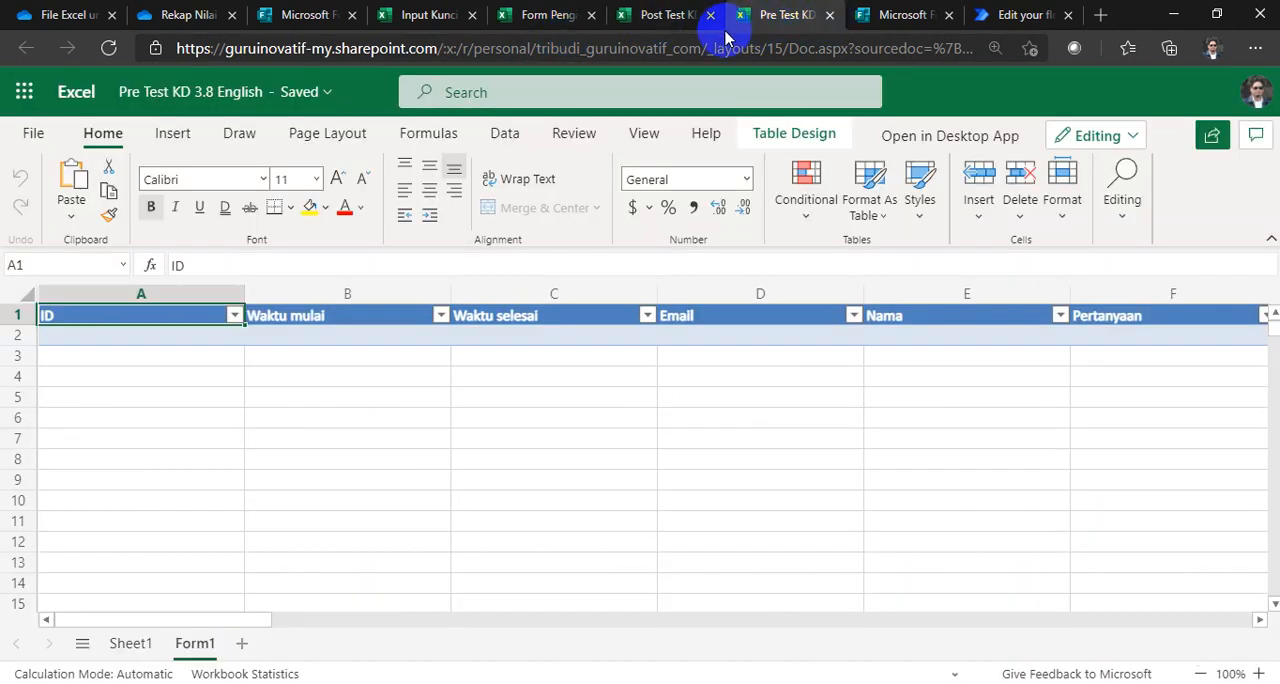
pyautogui.click(711, 16)
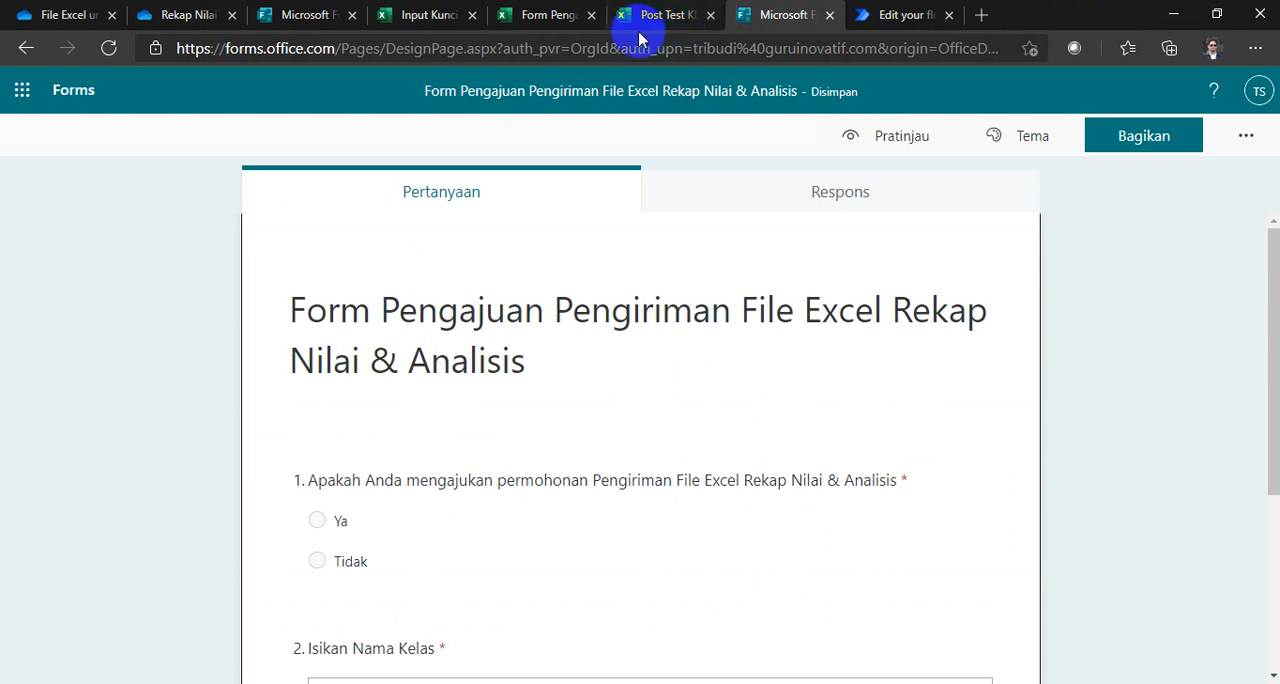
pyautogui.click(591, 16)
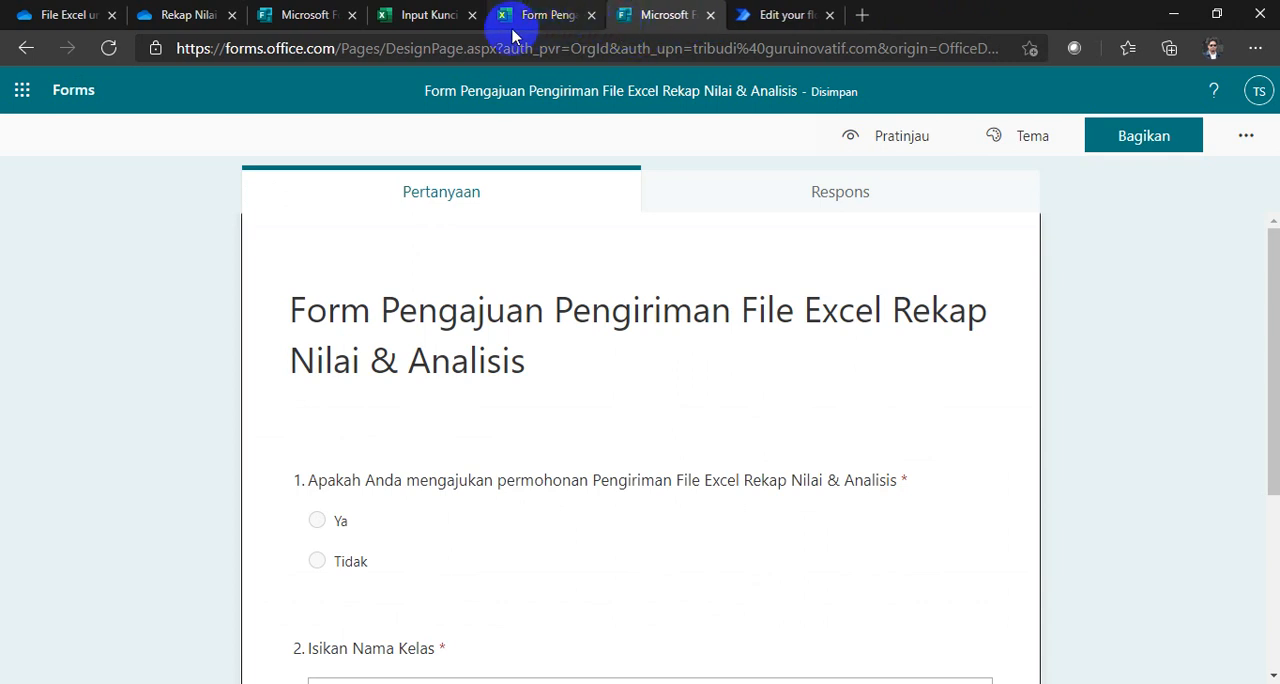
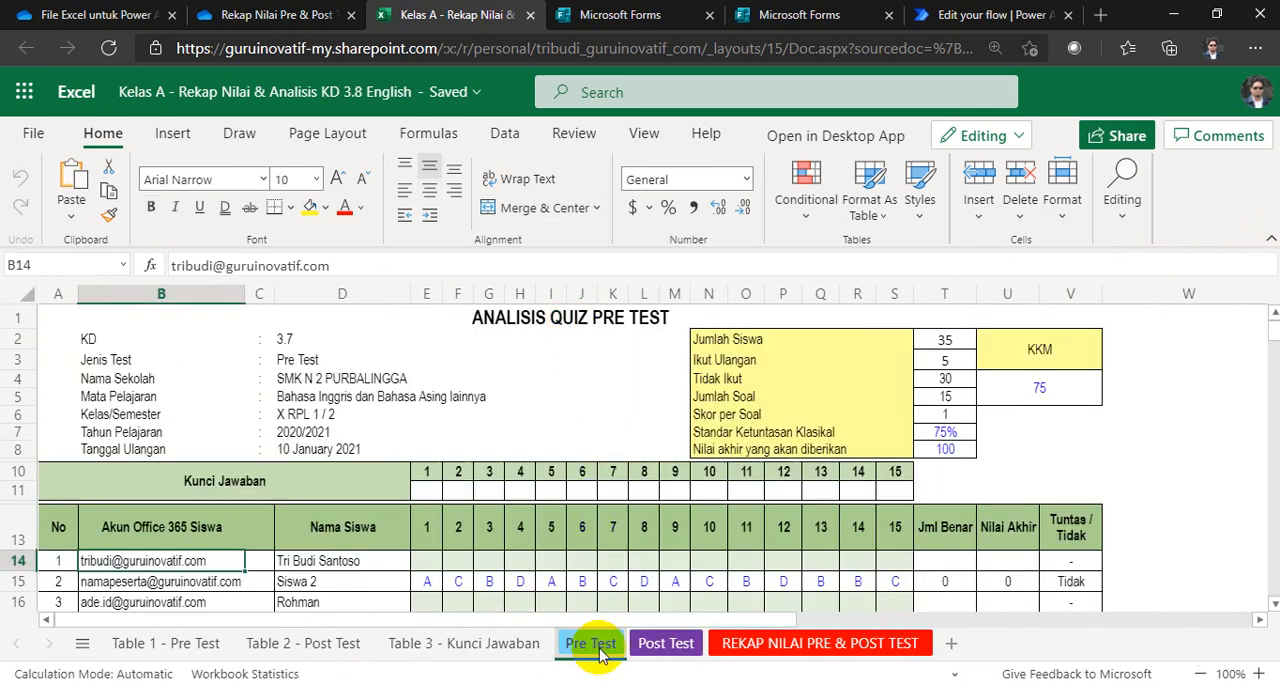
# Step: Compare the Post Test and Pre Test analysis sheets and check the KD and Jenis Test cells on the Pre Test sheet
pyautogui.click(668, 645)
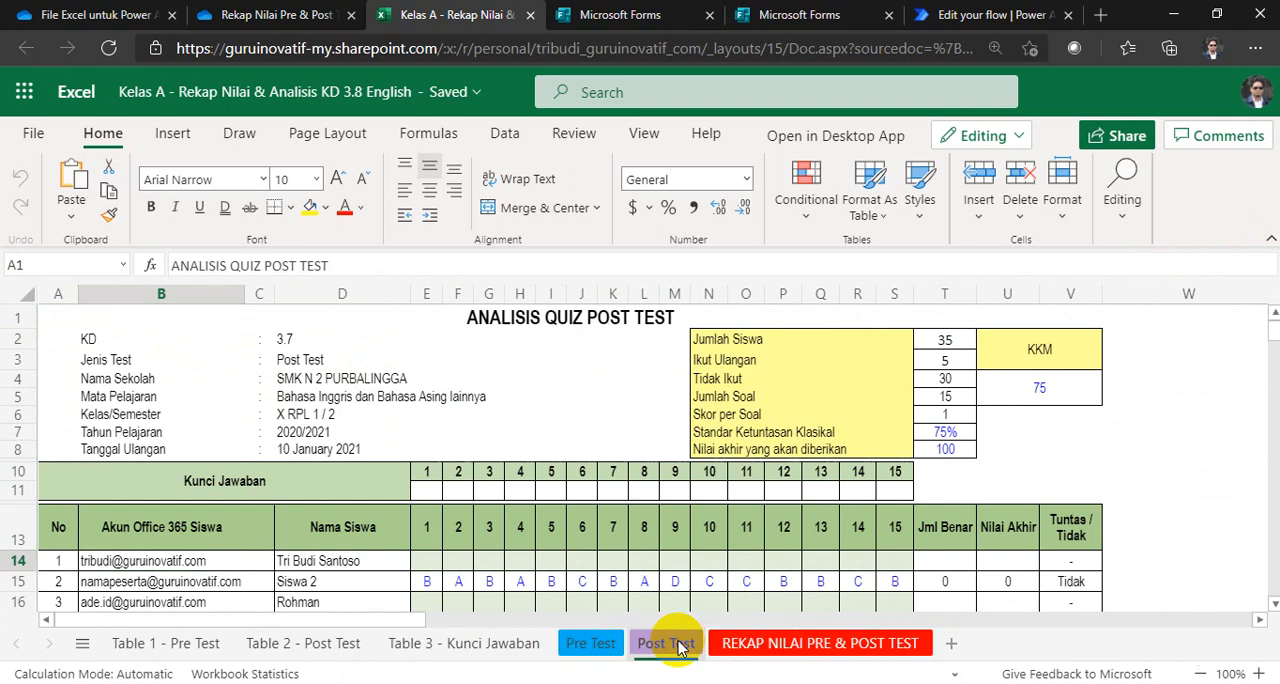
pyautogui.click(588, 645)
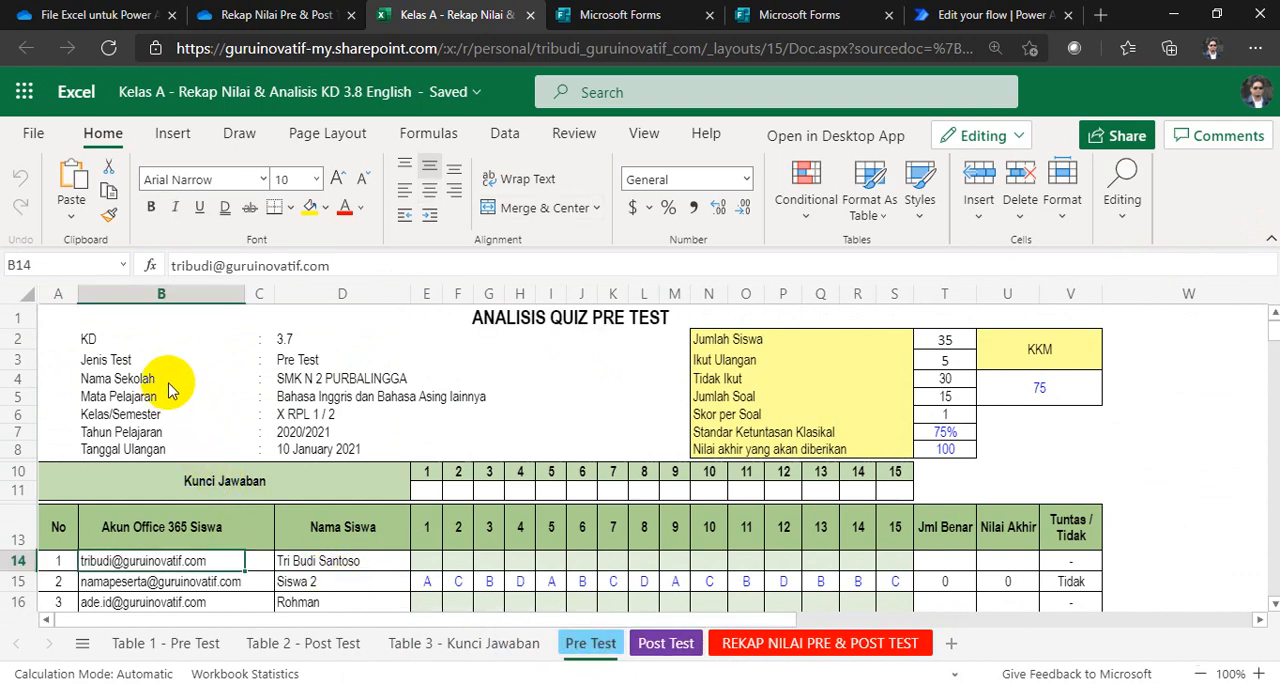
pyautogui.click(282, 341)
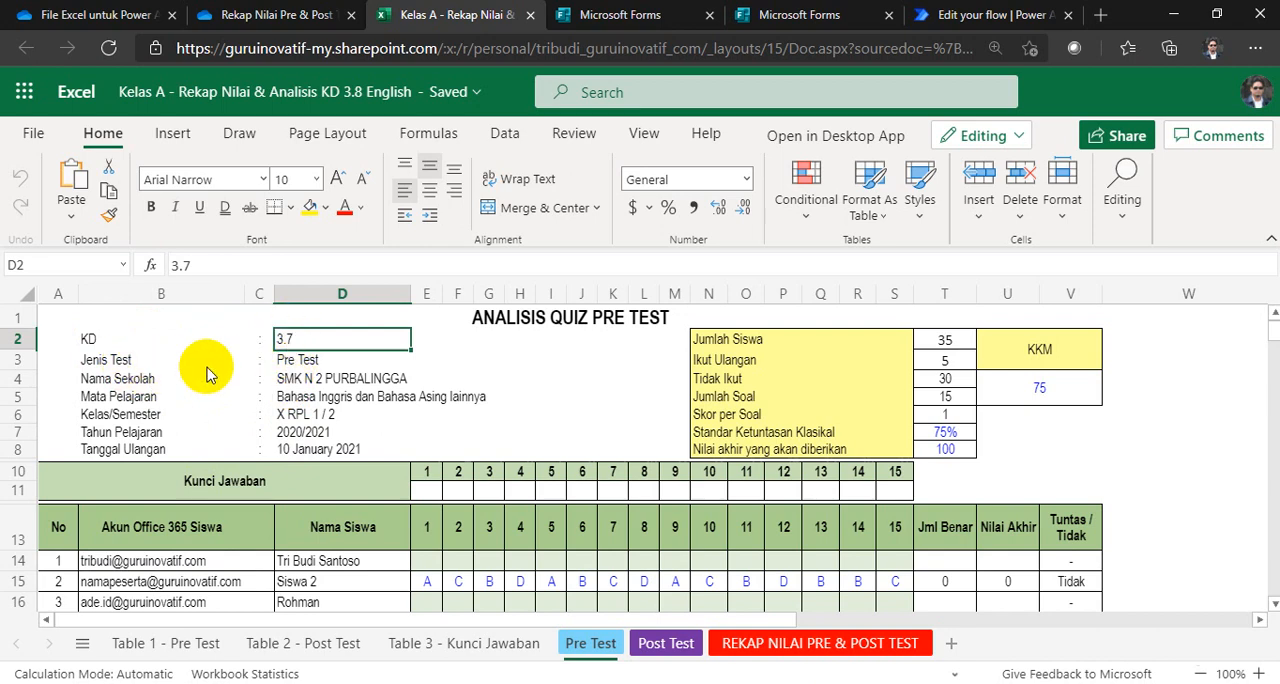
pyautogui.click(285, 366)
pyautogui.click(287, 340)
pyautogui.click(291, 366)
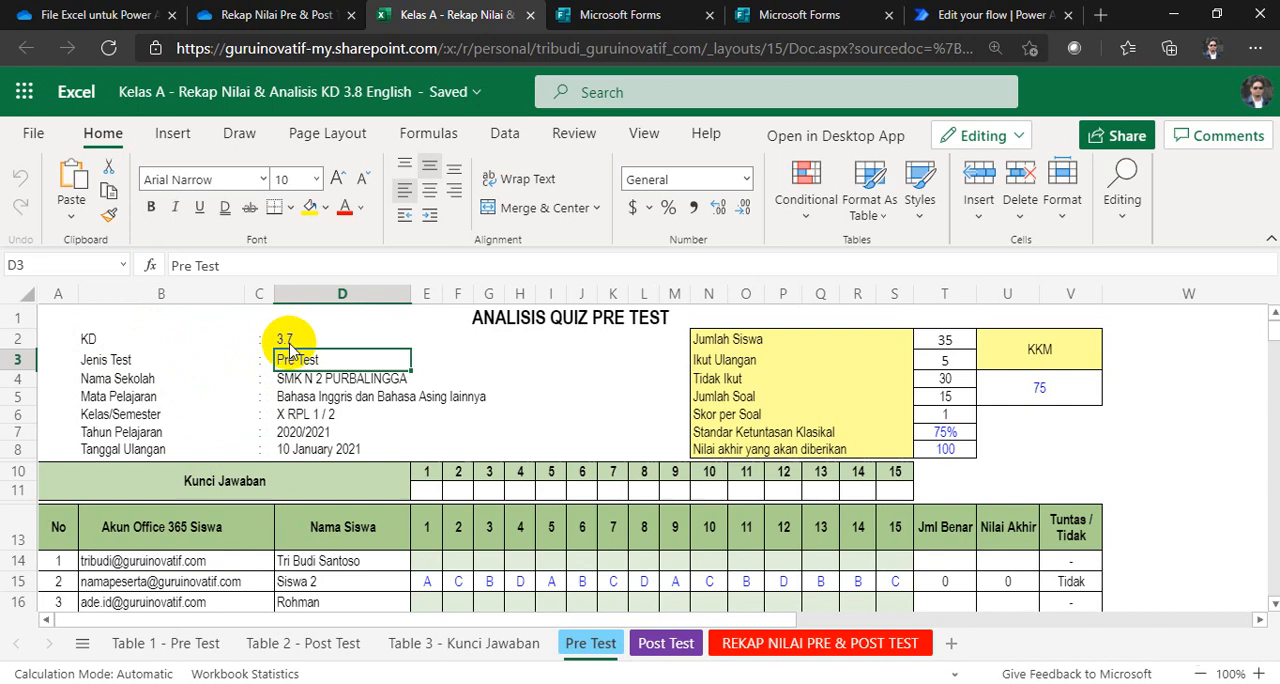
# Step: Inspect the lookup formulas of the first Kunci Jawaban cell and the first student's first answer, plus the account cell they depend on
pyautogui.click(429, 491)
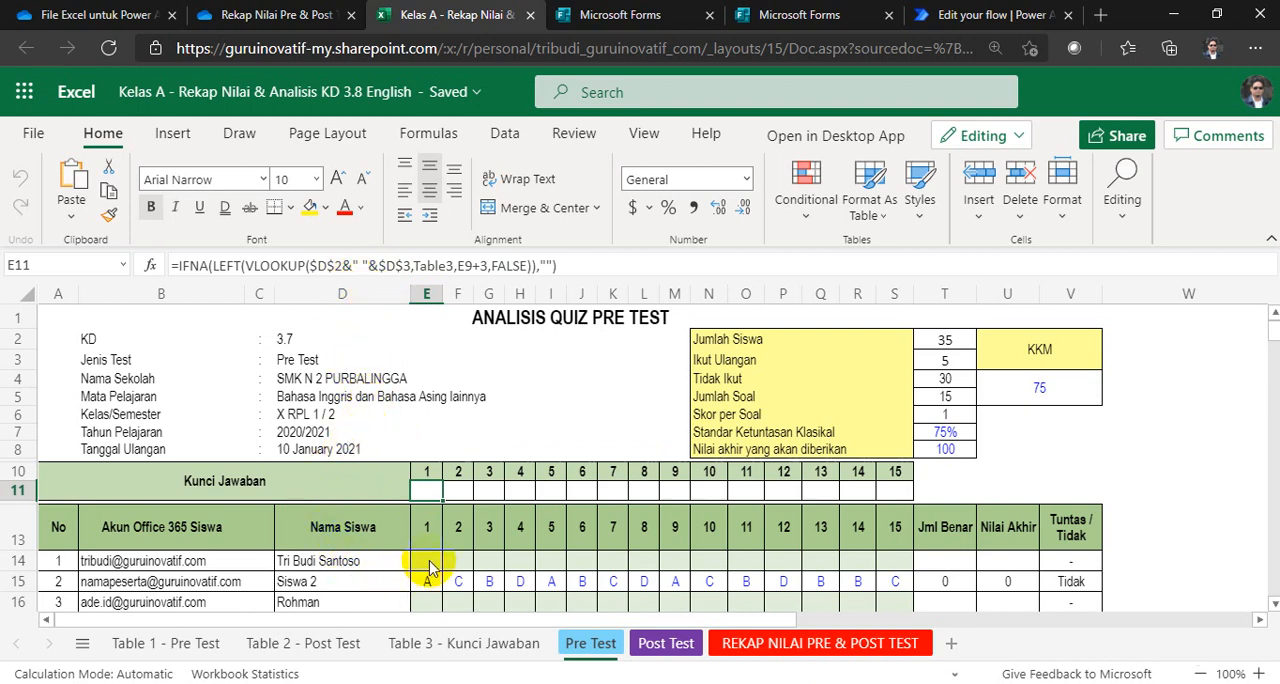
pyautogui.click(430, 561)
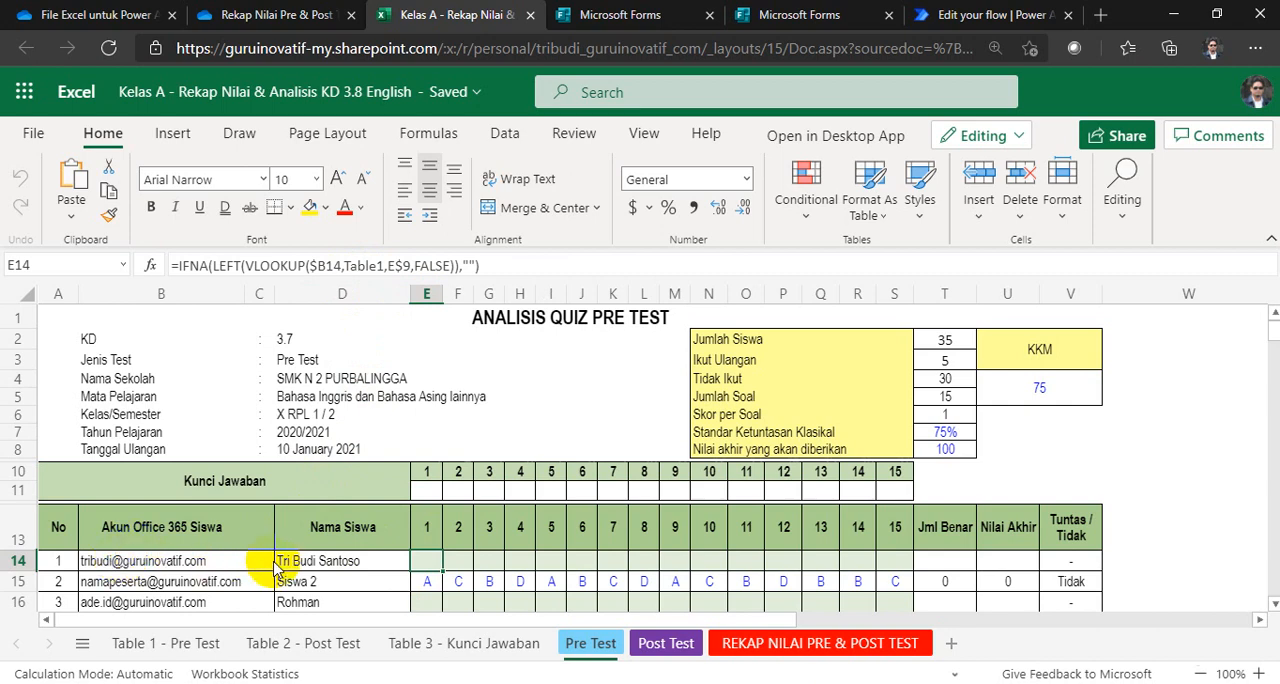
pyautogui.click(100, 563)
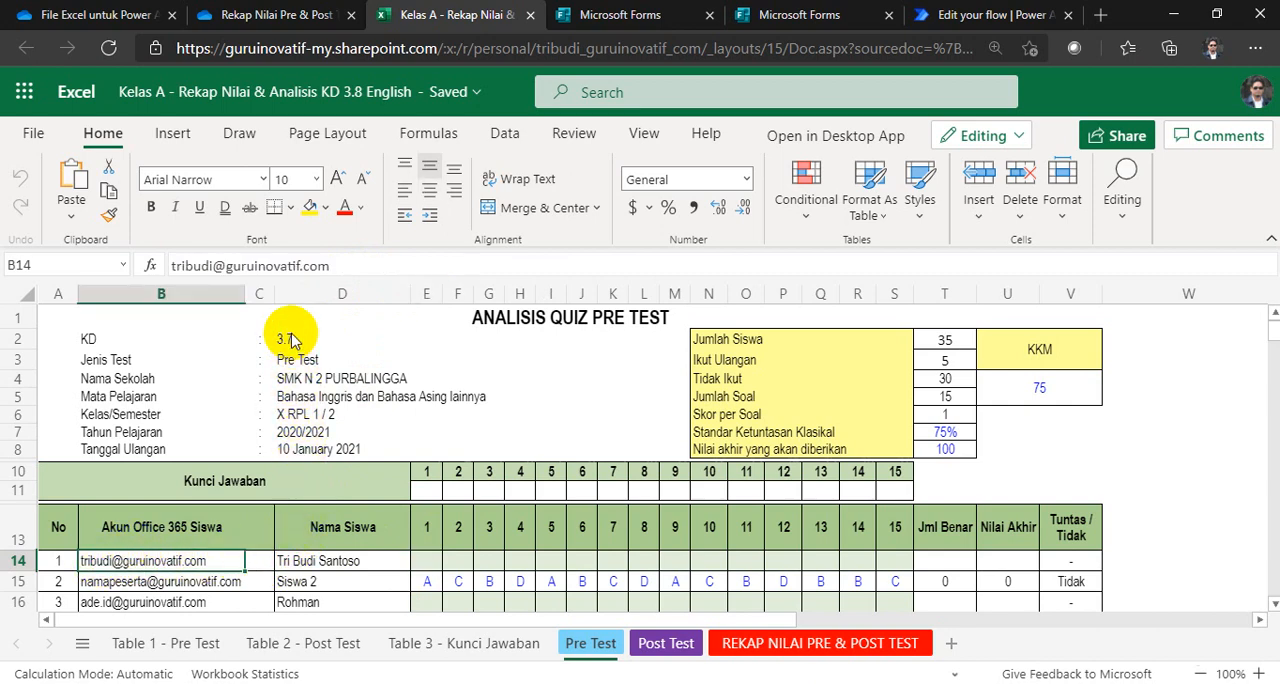
# Step: Examine the student account and name list on the Pre Test sheet together with its answer rows
pyautogui.scroll(-2, 290, 412)
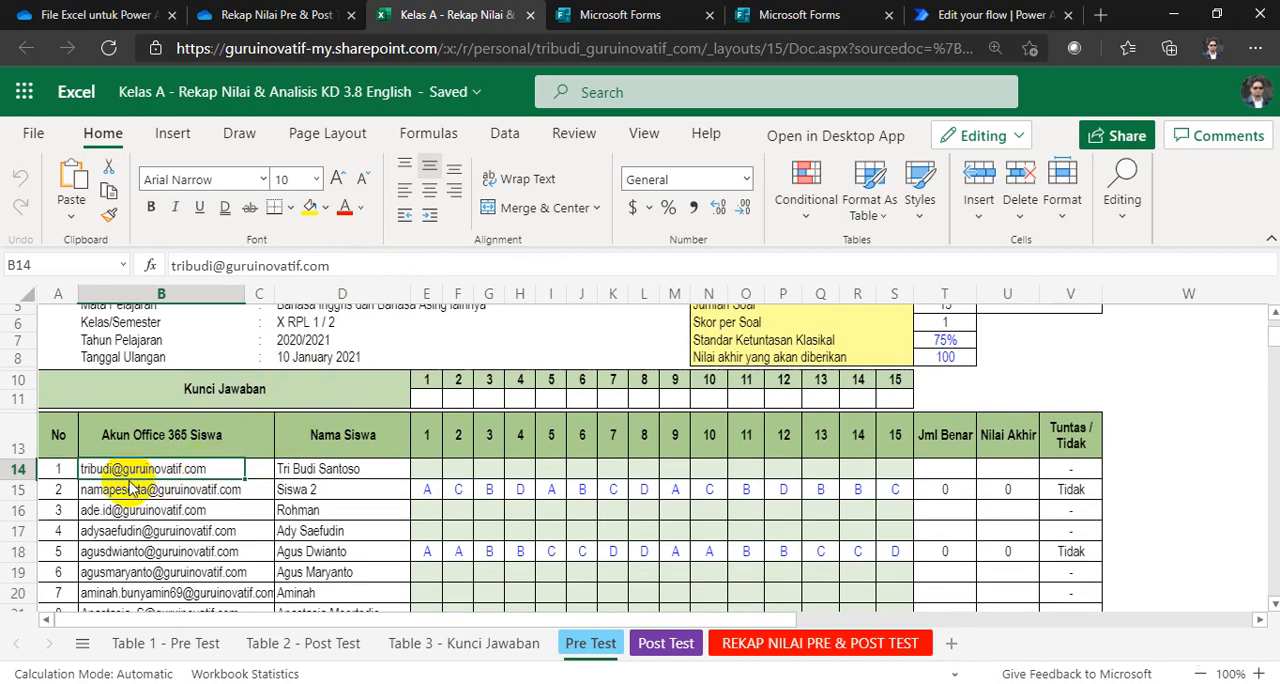
pyautogui.scroll(-1, 148, 474)
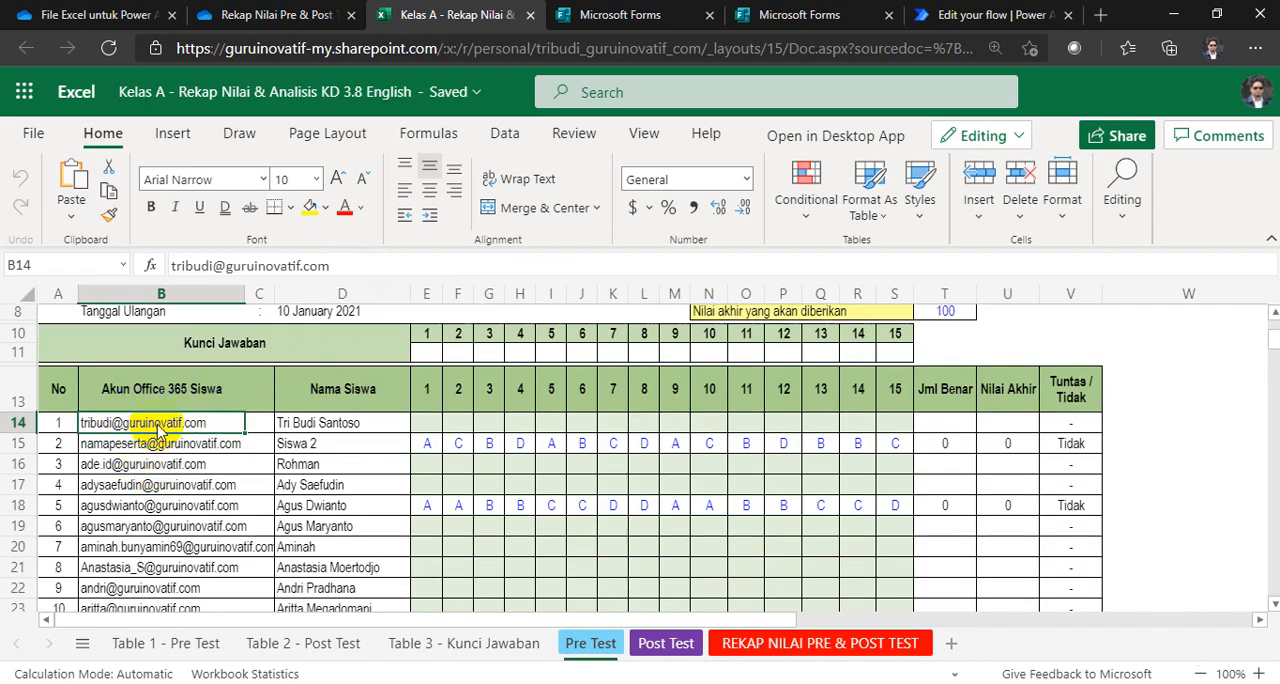
pyautogui.scroll(-6, 160, 428)
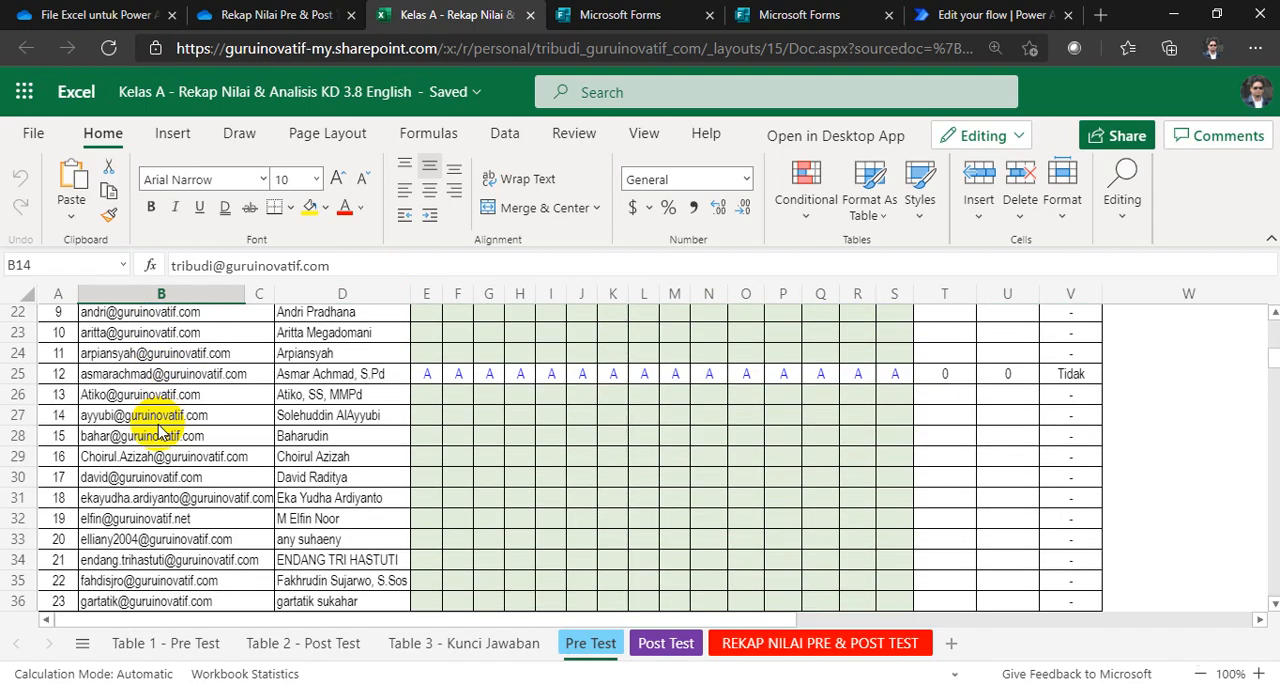
pyautogui.scroll(4, 160, 432)
pyautogui.scroll(2, 160, 432)
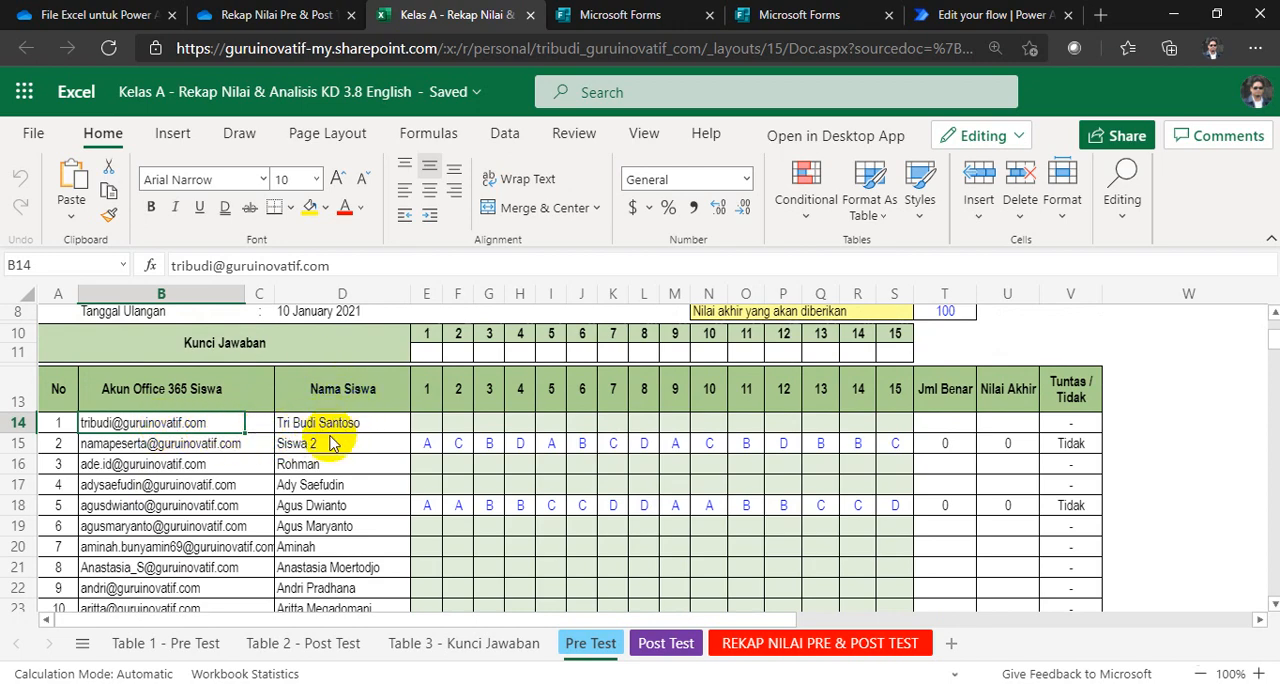
pyautogui.scroll(-2, 333, 443)
pyautogui.scroll(3, 331, 443)
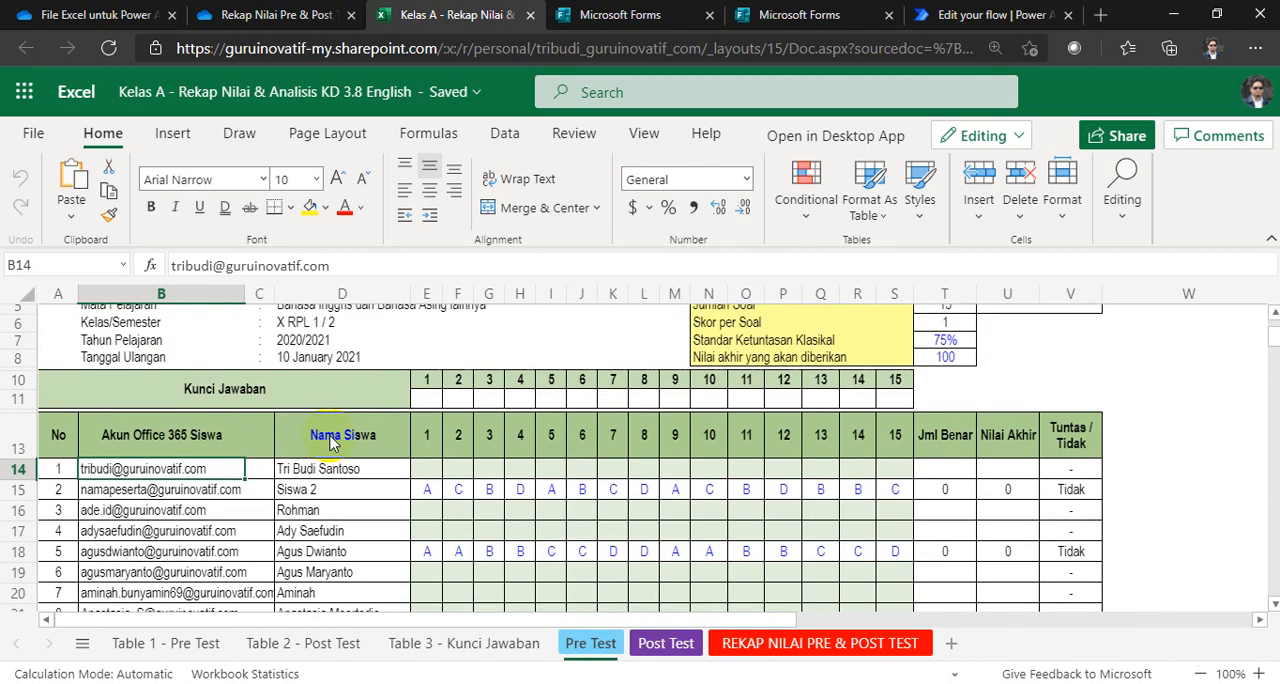
pyautogui.scroll(1, 331, 443)
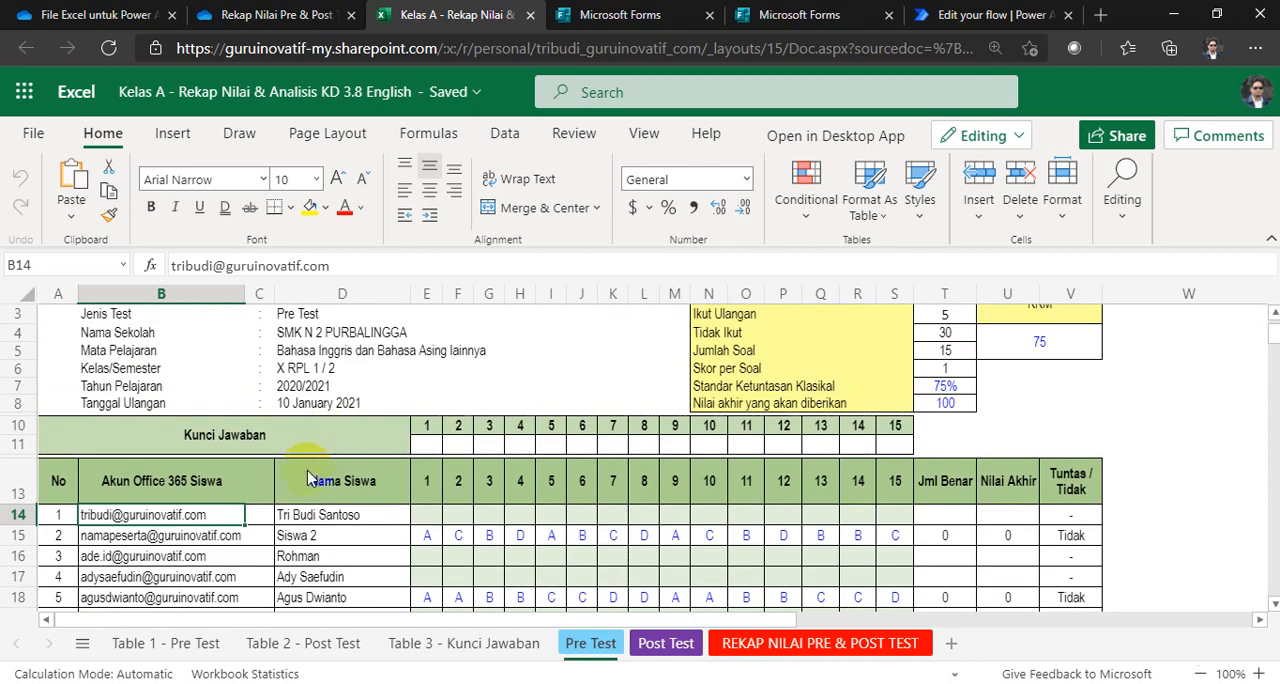
pyautogui.scroll(-1, 310, 478)
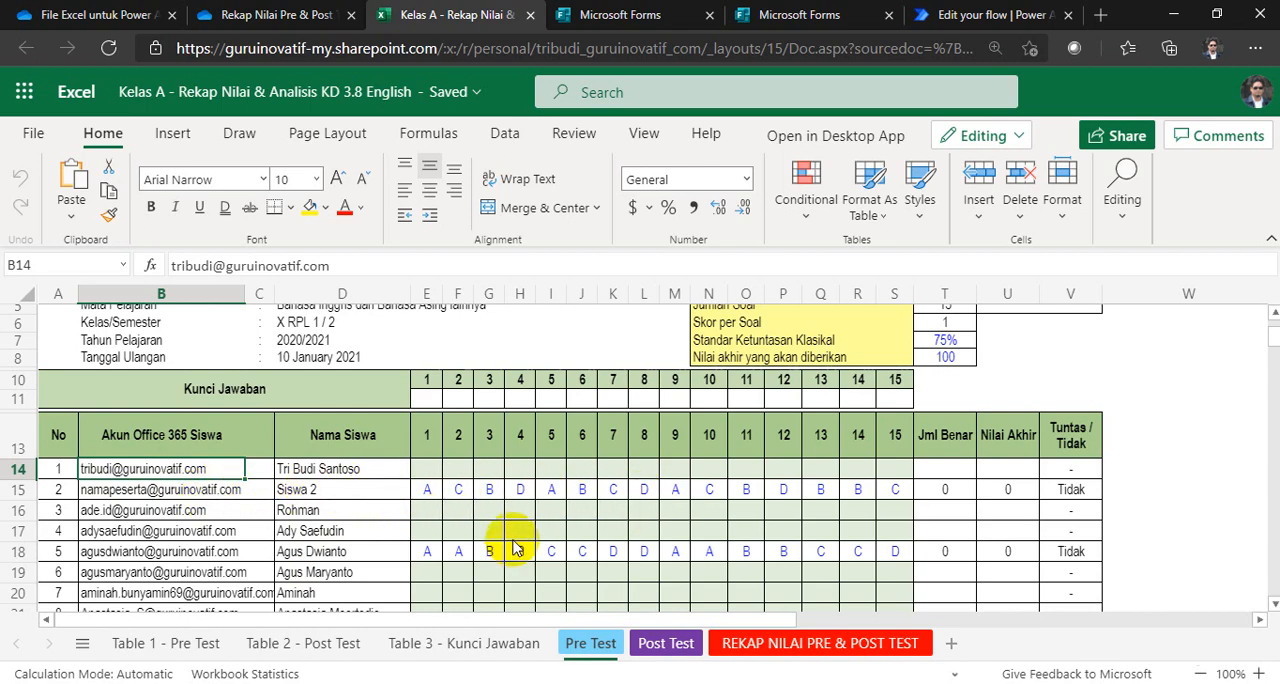
pyautogui.scroll(-5, 512, 545)
pyautogui.scroll(5, 508, 537)
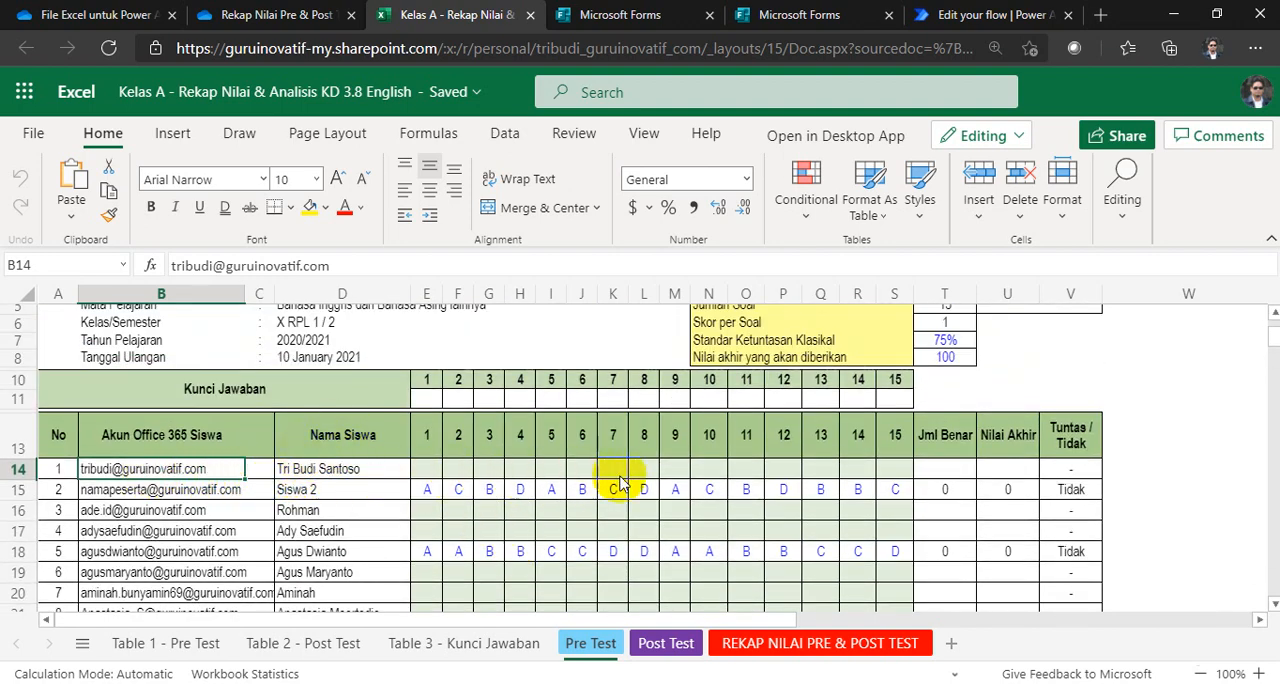
# Step: Look through the Post Test, Pre Test, Table 3 - Kunci Jawaban, Table 2 - Post Test and Table 1 - Pre Test sheets
pyautogui.click(662, 643)
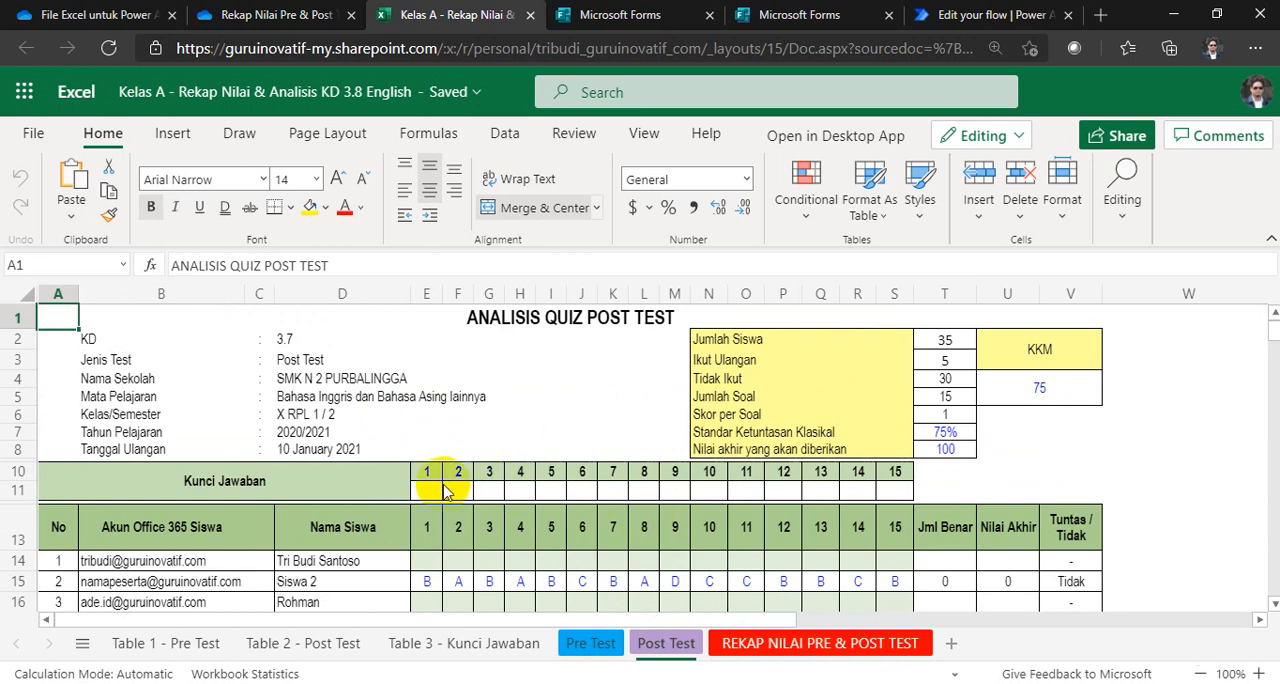
pyautogui.click(588, 642)
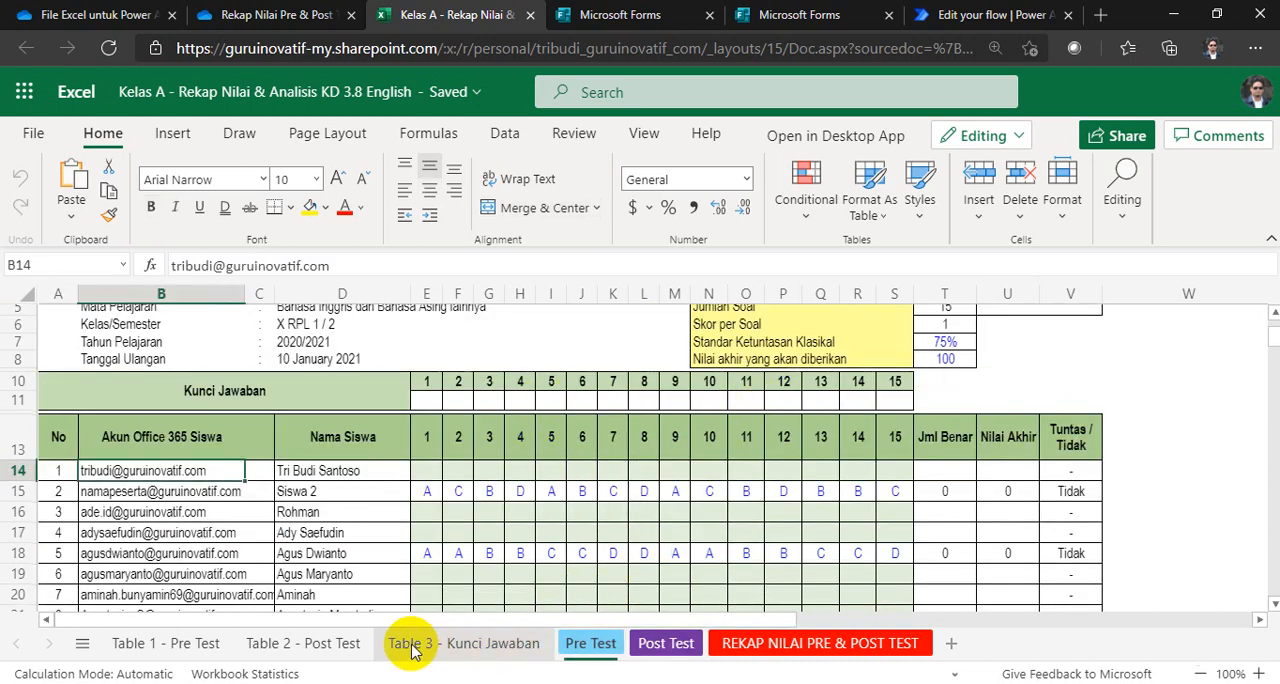
pyautogui.click(448, 648)
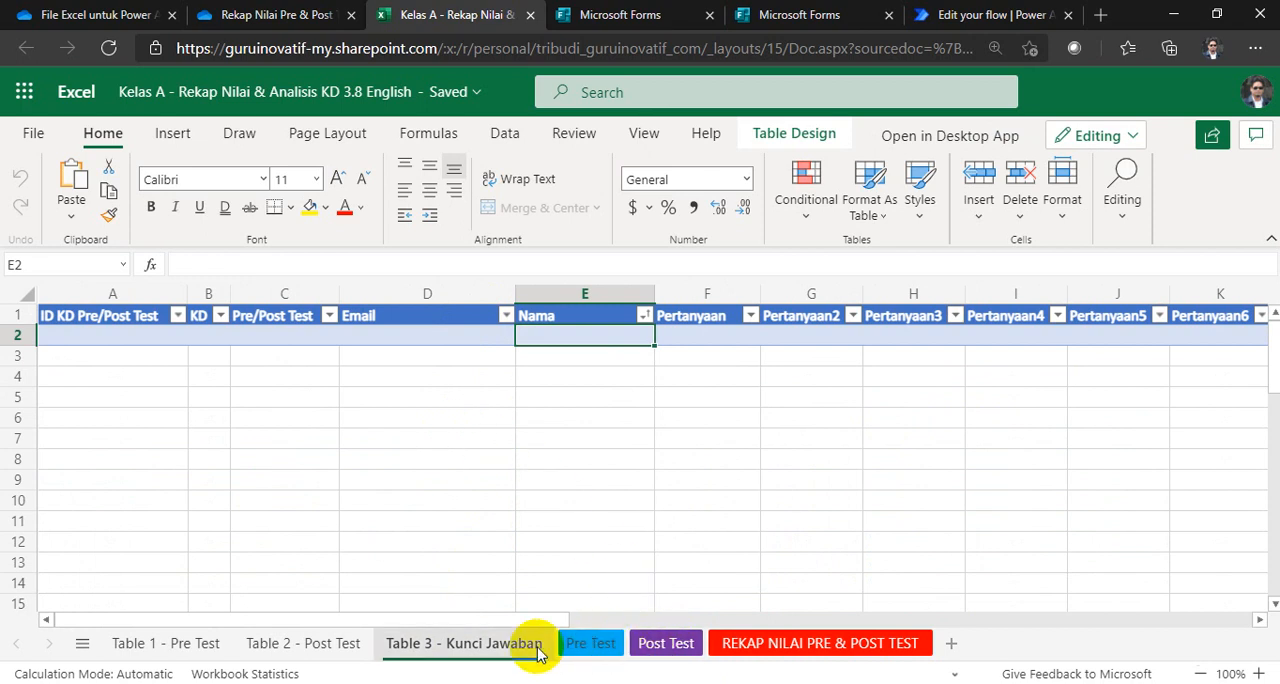
pyautogui.click(310, 645)
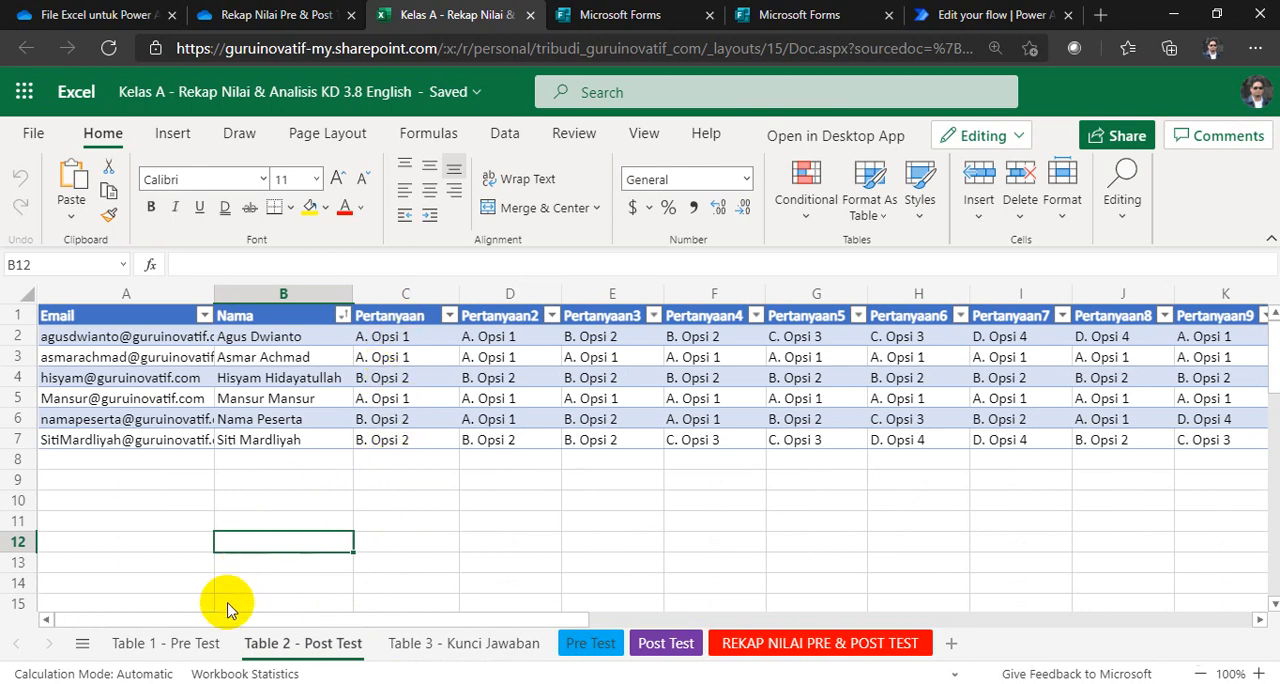
pyautogui.click(178, 648)
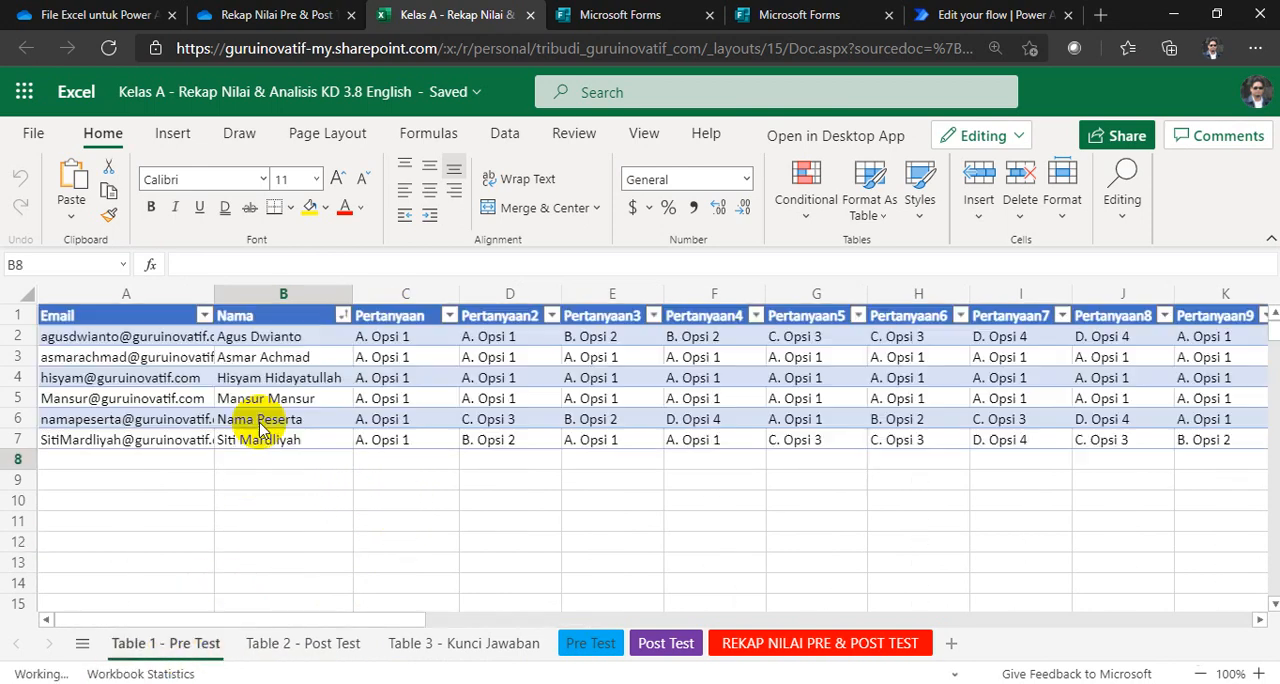
# Step: Review the Pre Test sheet's rows and inspect the ID KD Pre/Post Test formula in cell A2 of Table 3 - Kunci Jawaban
pyautogui.click(588, 643)
pyautogui.scroll(-12, 590, 508)
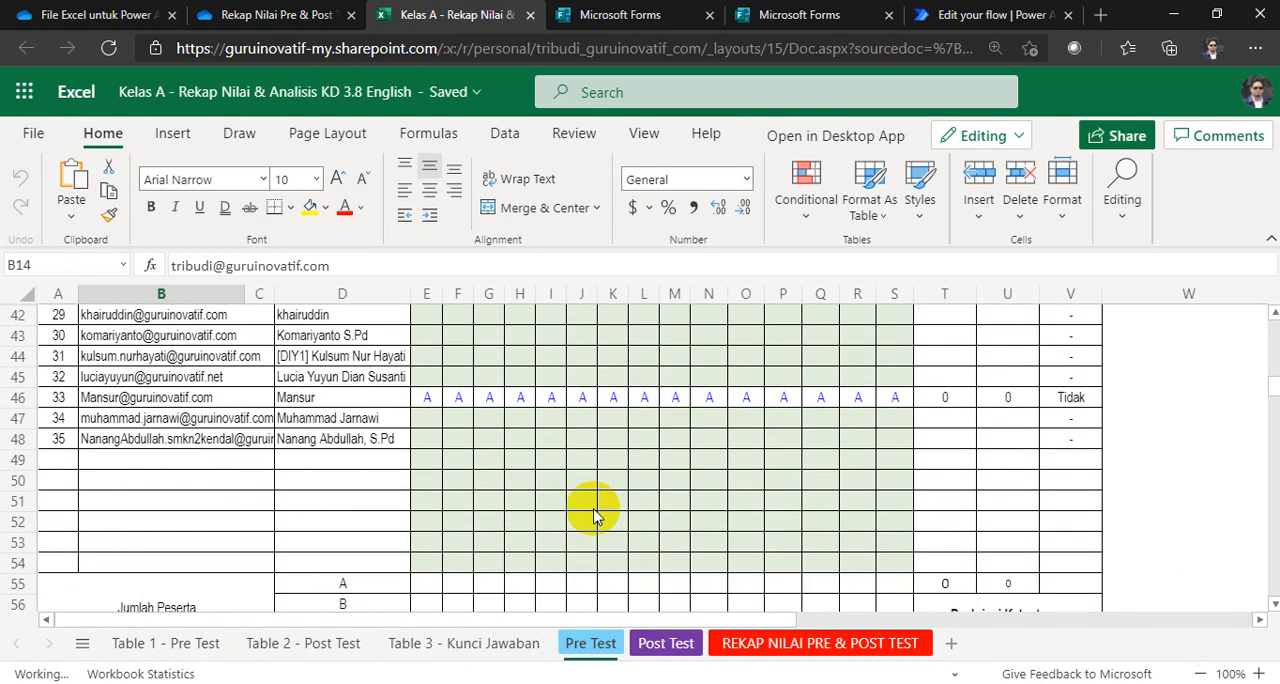
pyautogui.scroll(13, 593, 515)
pyautogui.scroll(1, 595, 515)
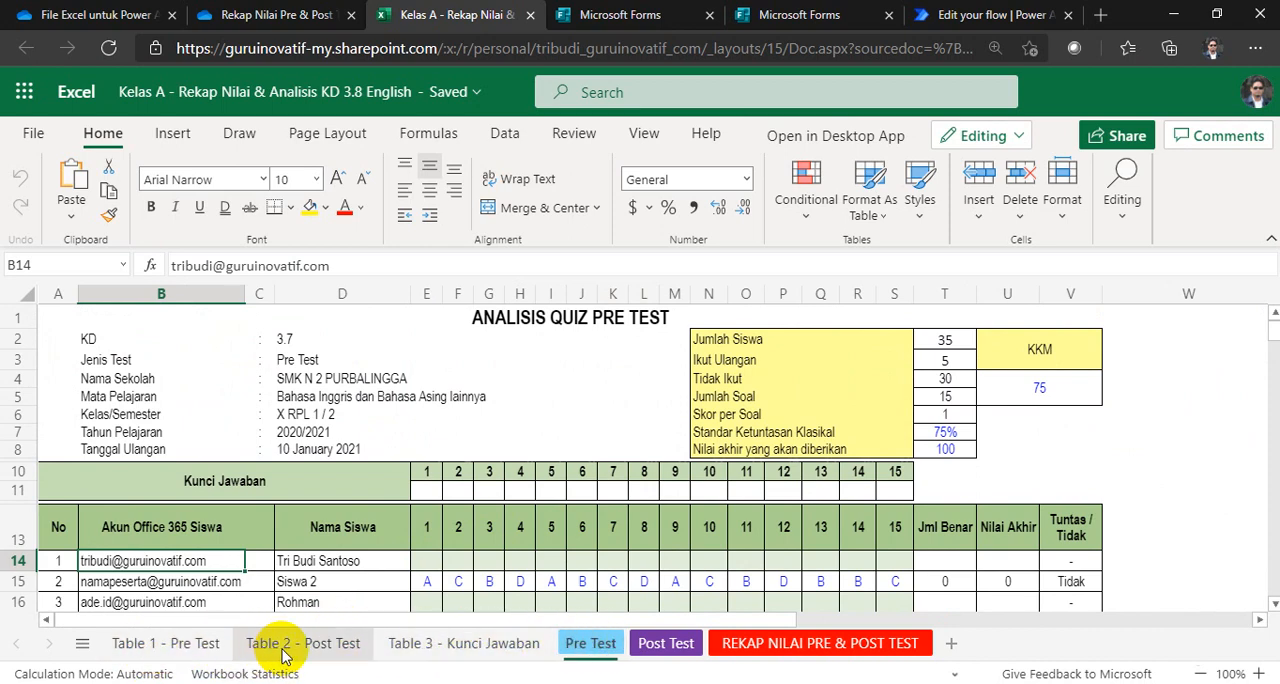
pyautogui.click(445, 650)
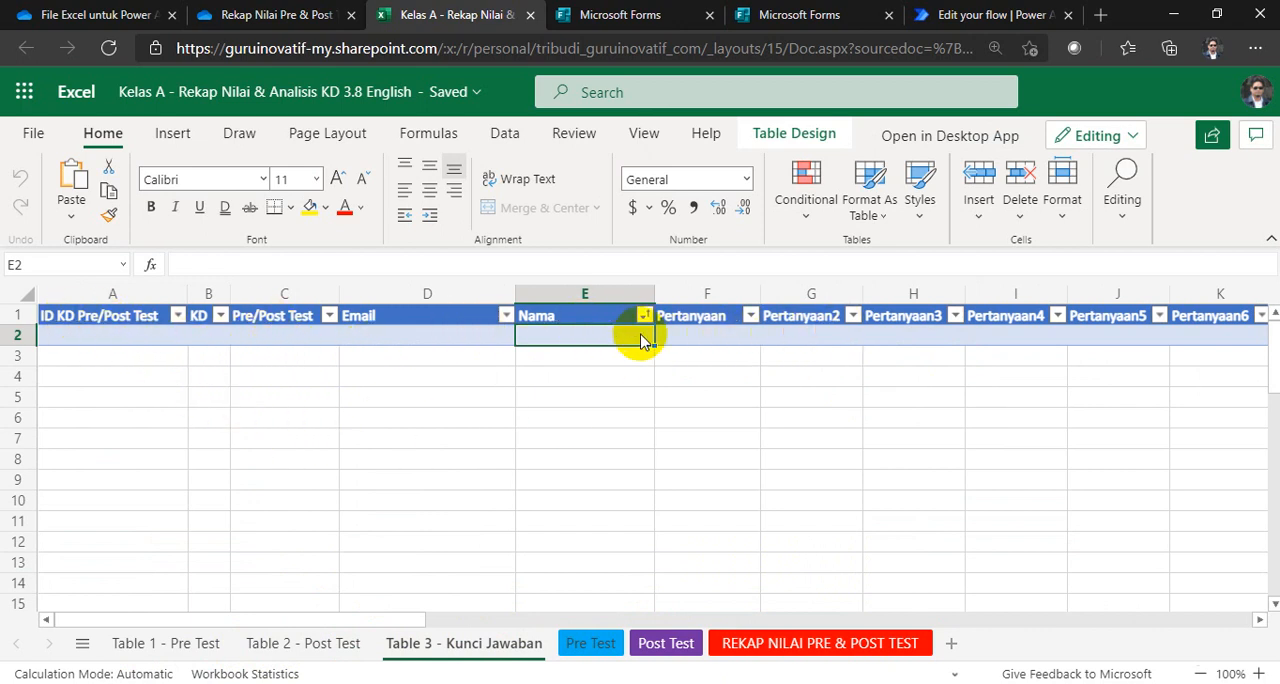
pyautogui.click(125, 337)
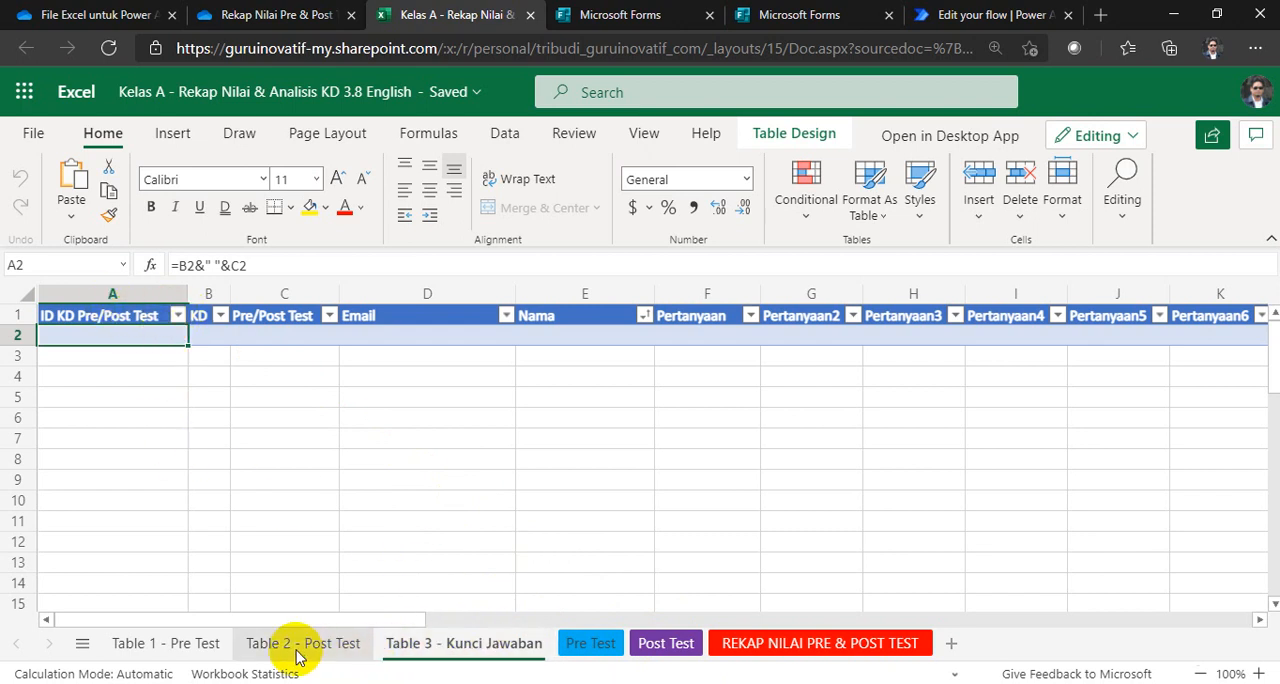
# Step: Hide the Table 1 - Pre Test, Table 2 - Post Test and Table 3 - Kunci Jawaban sheets
pyautogui.click(180, 645)
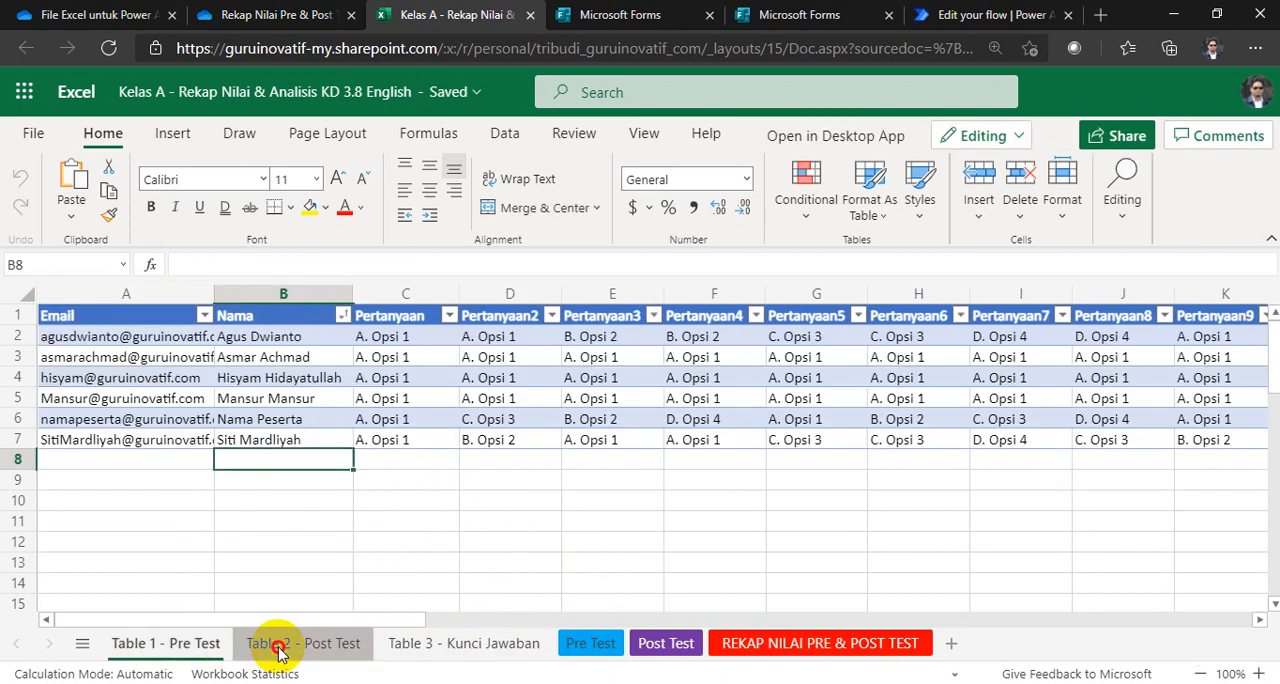
pyautogui.click(272, 645)
pyautogui.click(210, 650)
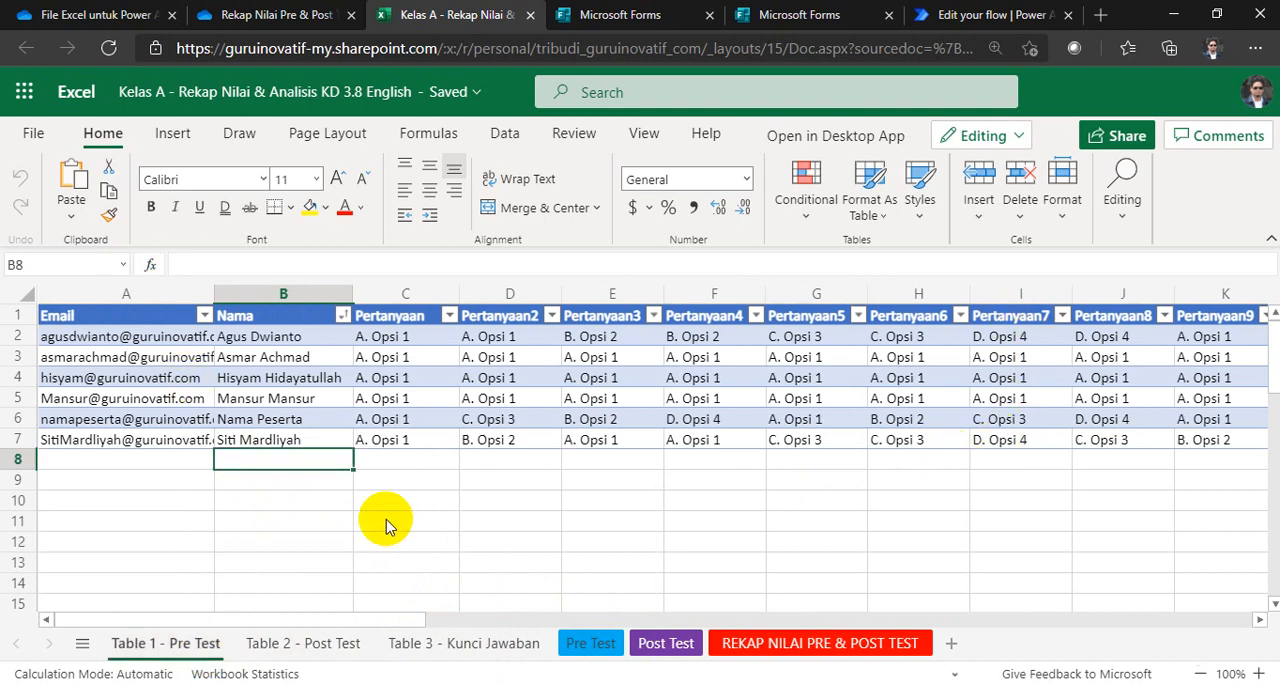
pyautogui.rightClick(182, 648)
pyautogui.click(214, 590)
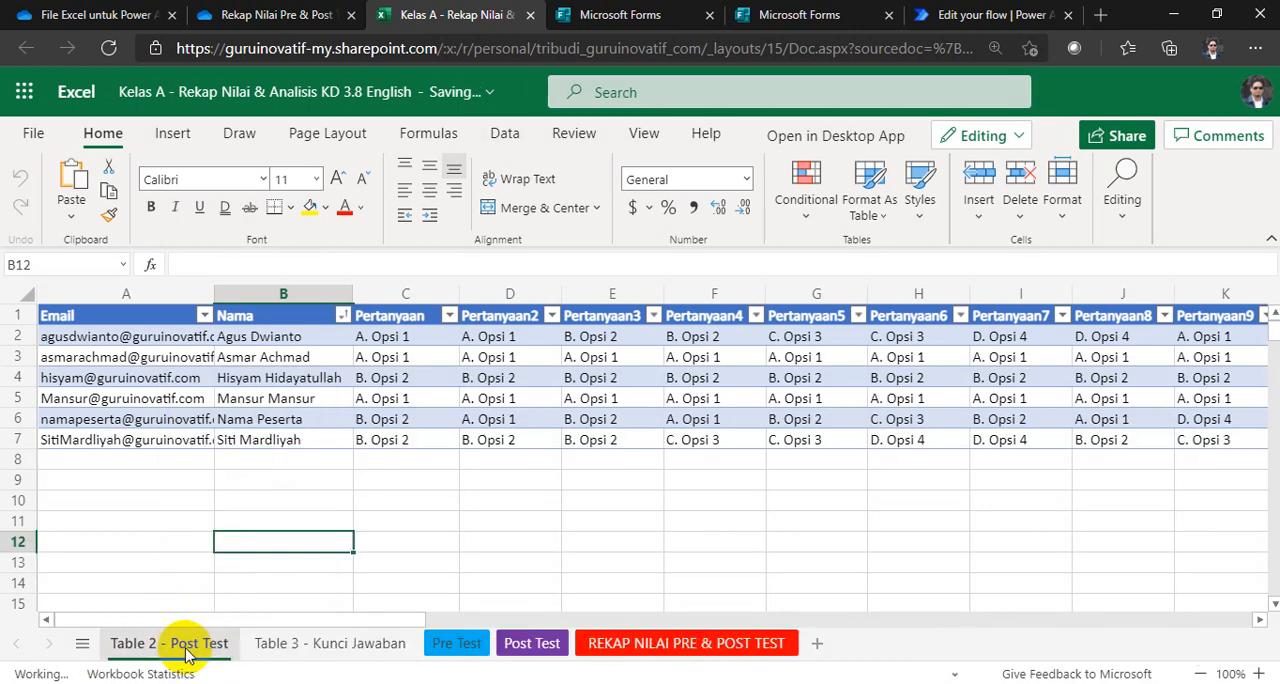
pyautogui.rightClick(165, 645)
pyautogui.click(197, 598)
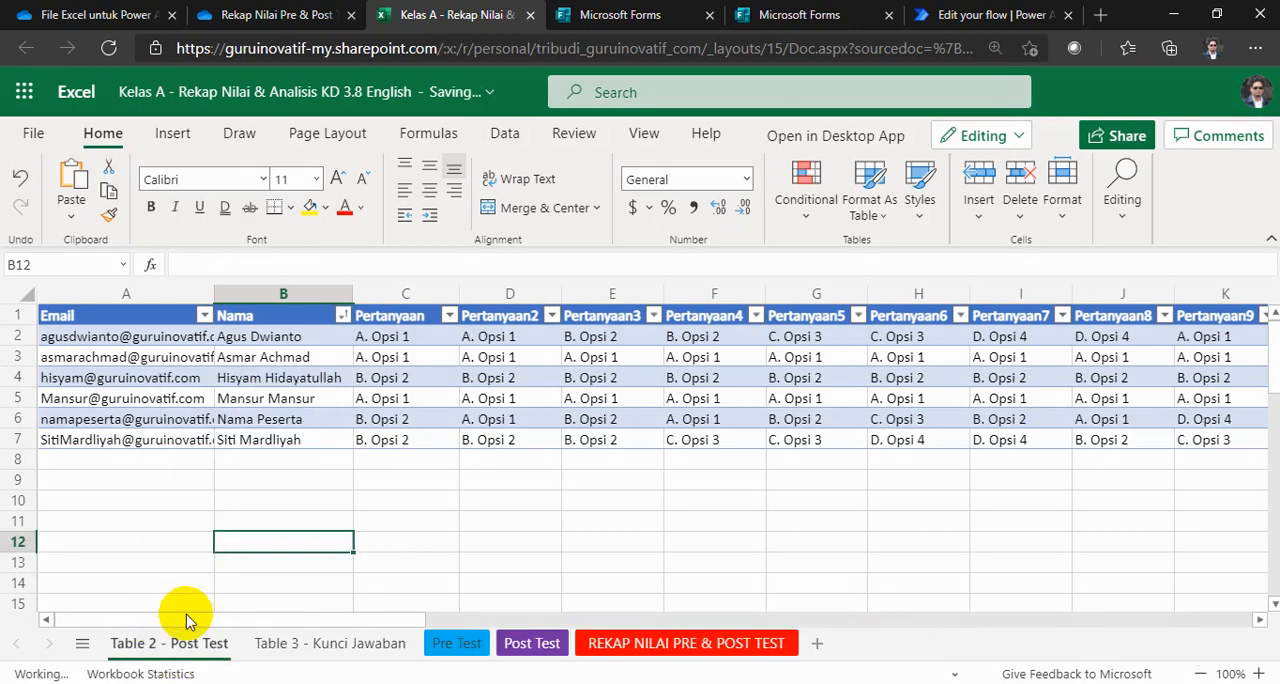
pyautogui.rightClick(150, 644)
pyautogui.click(181, 592)
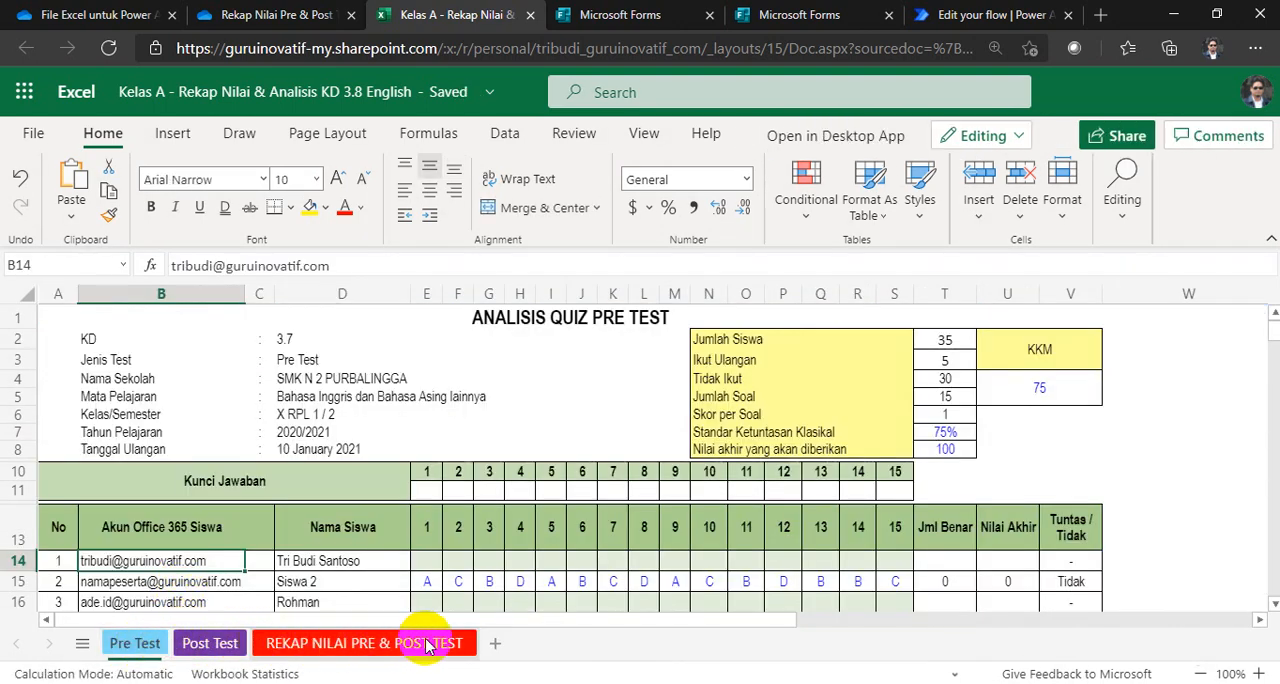
# Step: Check the list of hidden sheets available to unhide, leaving them all hidden
pyautogui.rightClick(121, 651)
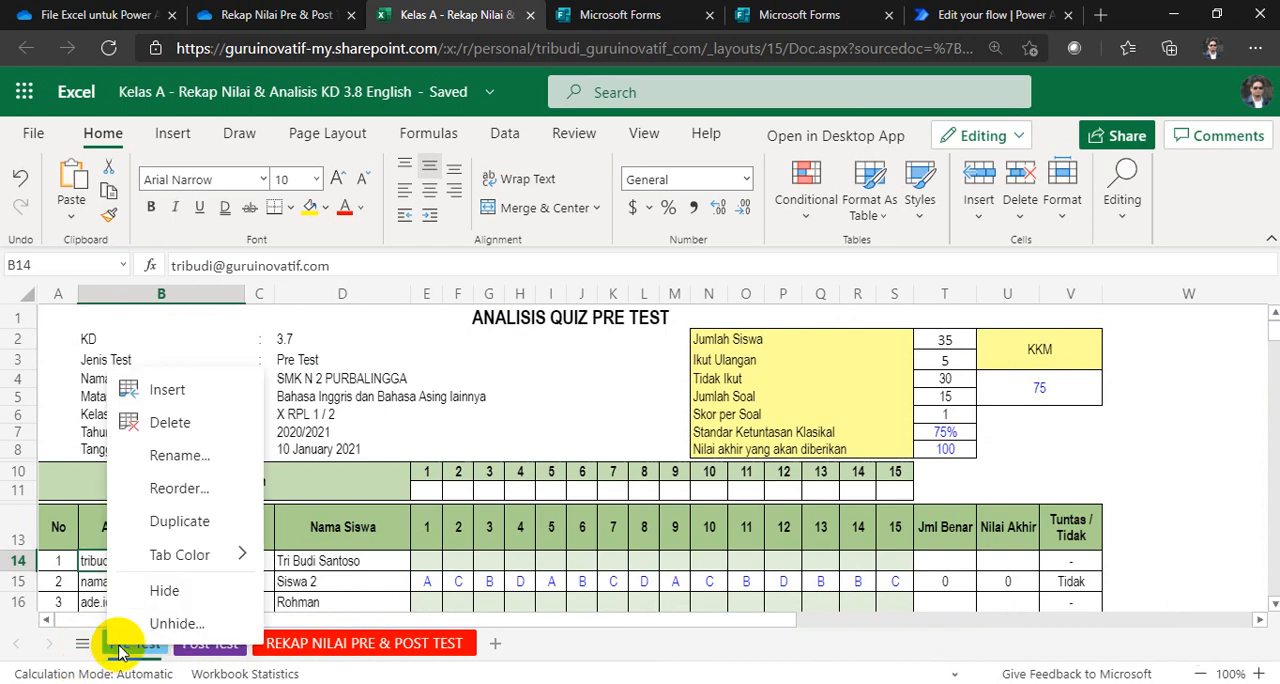
pyautogui.click(163, 621)
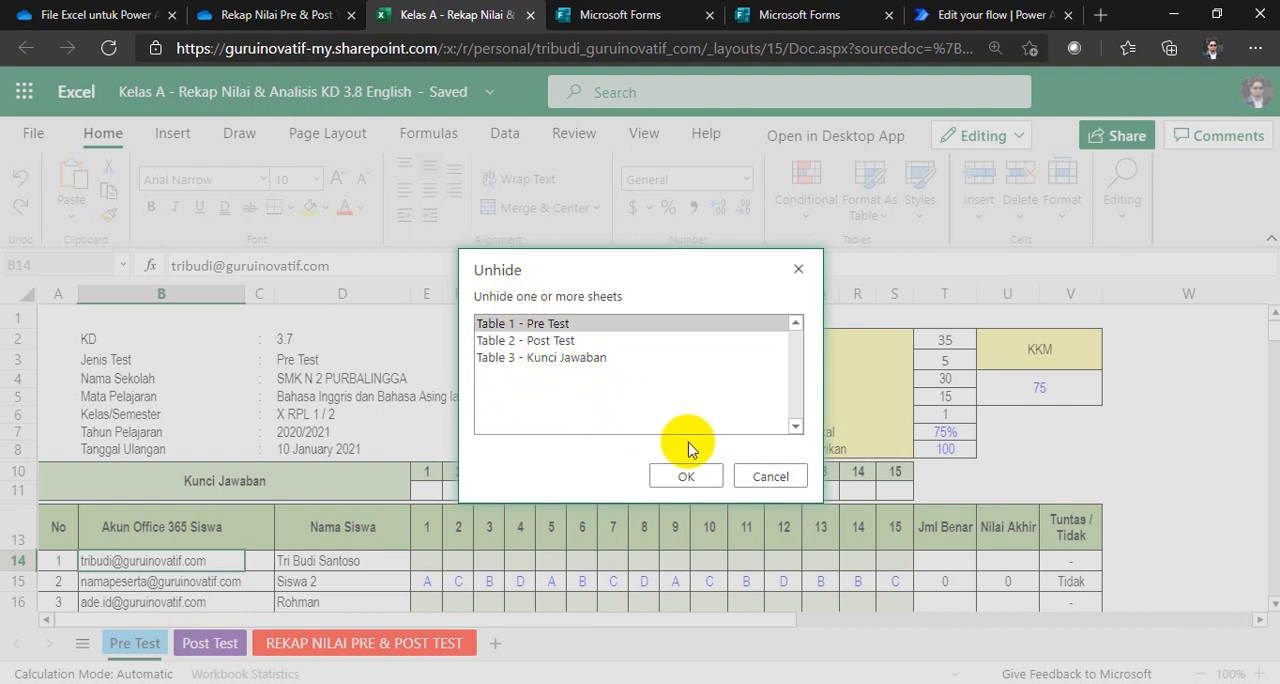
pyautogui.click(747, 484)
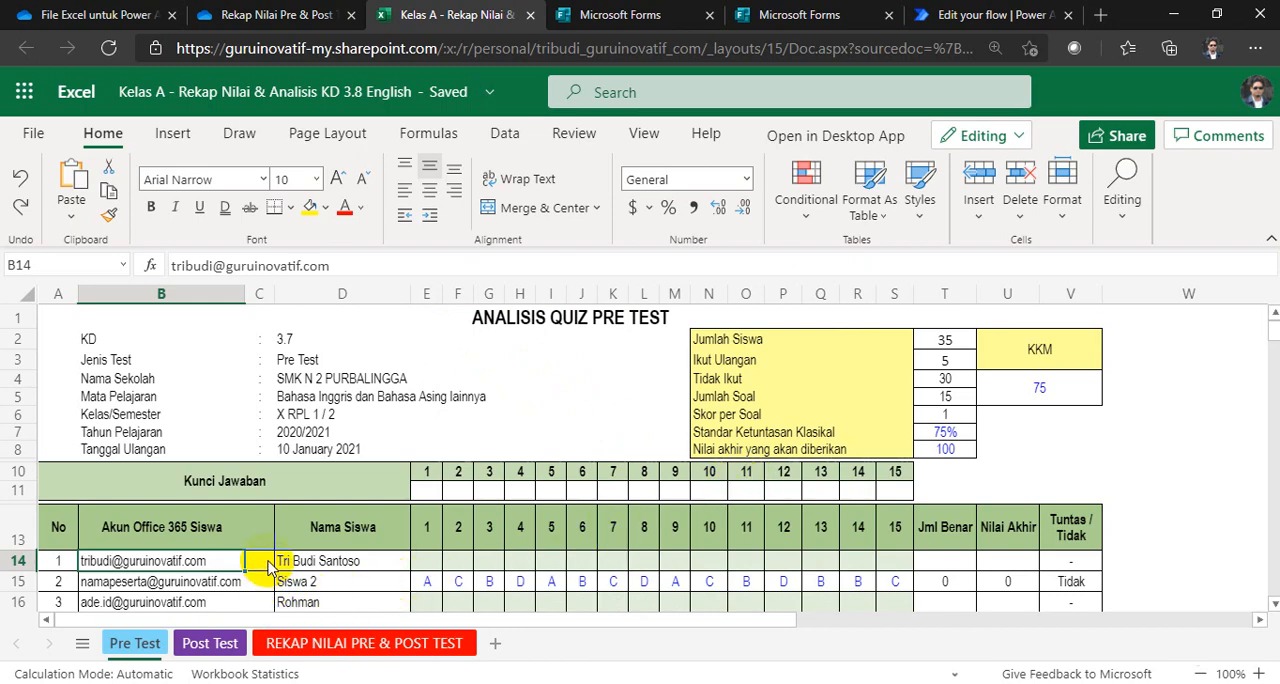
# Step: Look over the student rows on the Pre Test sheet and view the Post Test sheet
pyautogui.scroll(-3, 437, 507)
pyautogui.scroll(1, 437, 507)
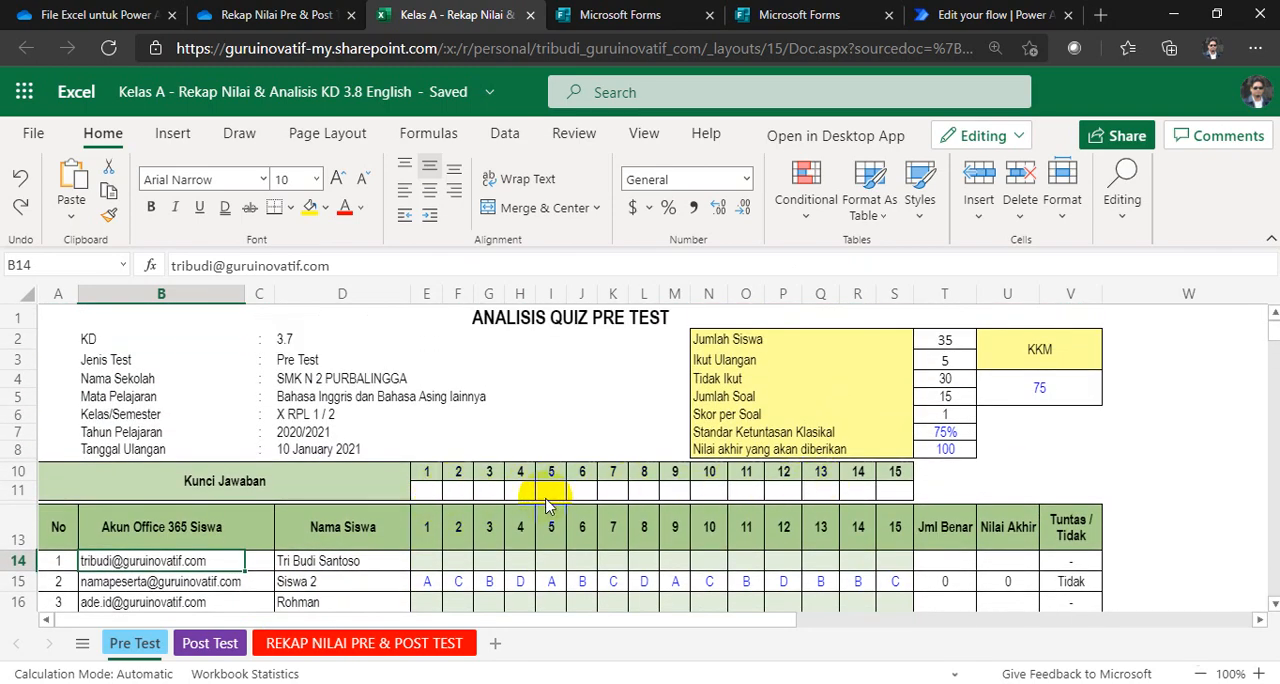
pyautogui.scroll(-1, 548, 507)
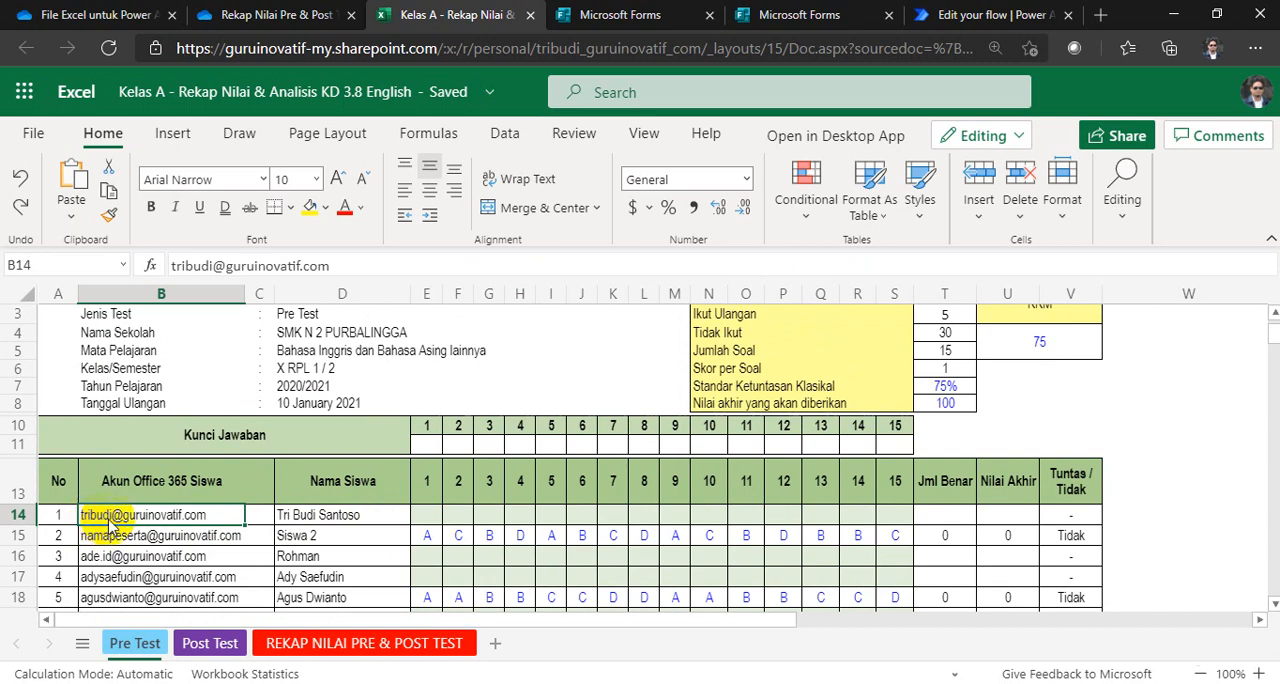
pyautogui.click(205, 643)
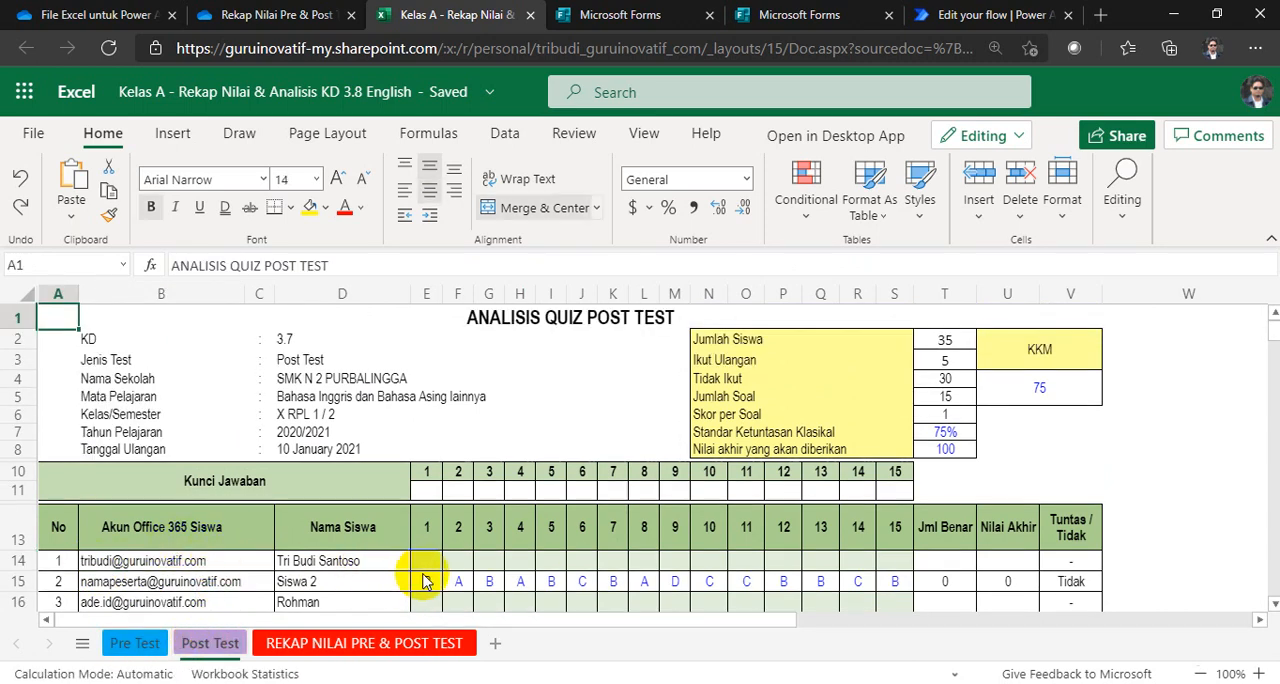
# Step: Look over the Automasi Rekap Nilai & Analisis Pre/Post Test flow and the Excel file request form, and return to the Forms list
pyautogui.click(952, 15)
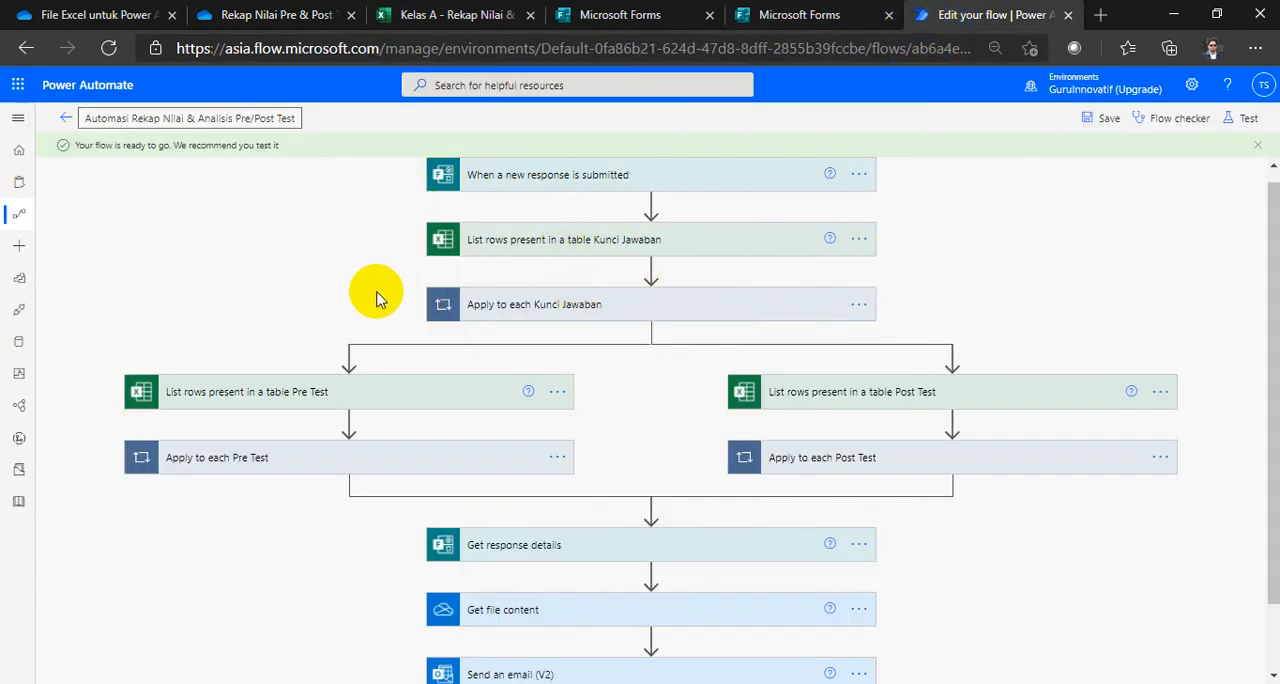
pyautogui.click(770, 18)
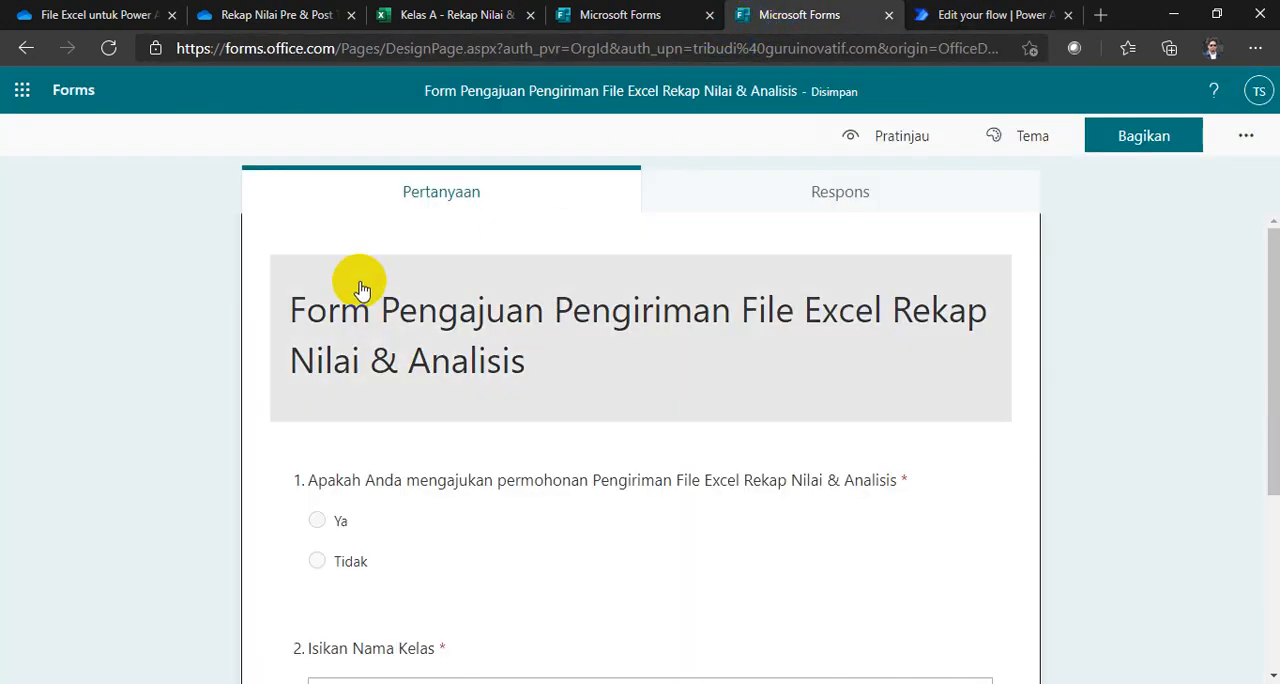
pyautogui.click(612, 20)
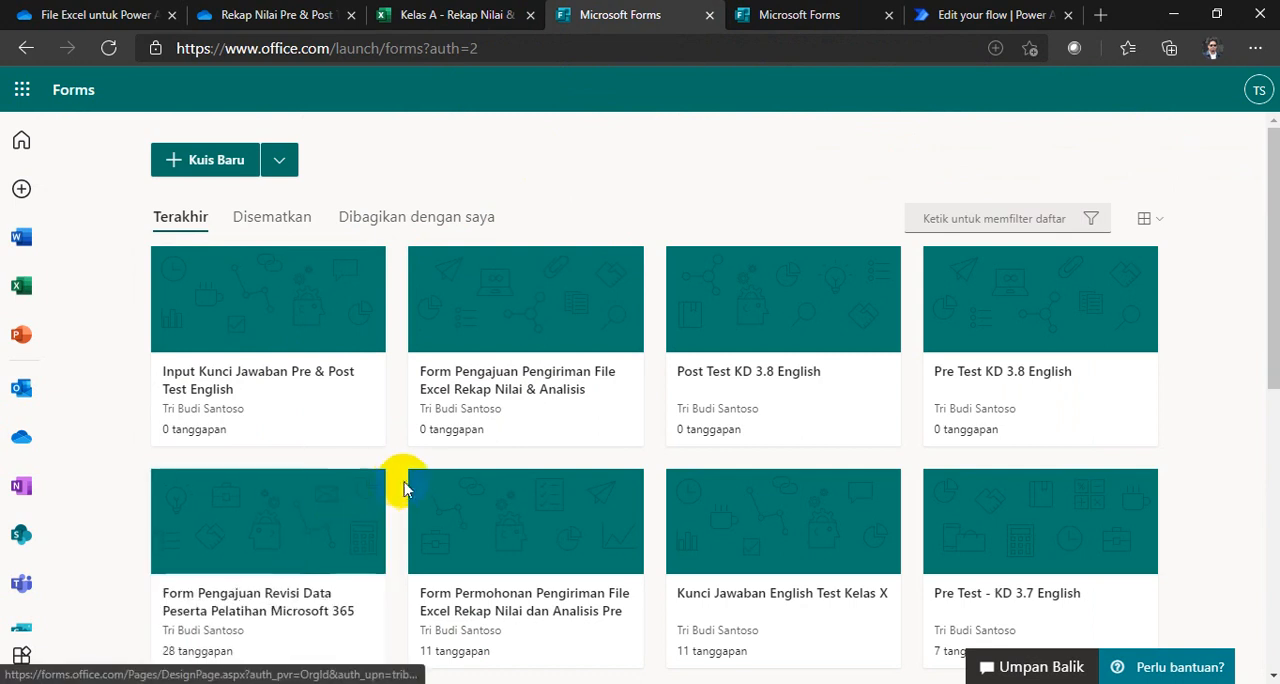
# Step: Open the Input Kunci Jawaban Pre & Post Test English form in its own browser tab, keeping the Forms list open
pyautogui.click(311, 405)
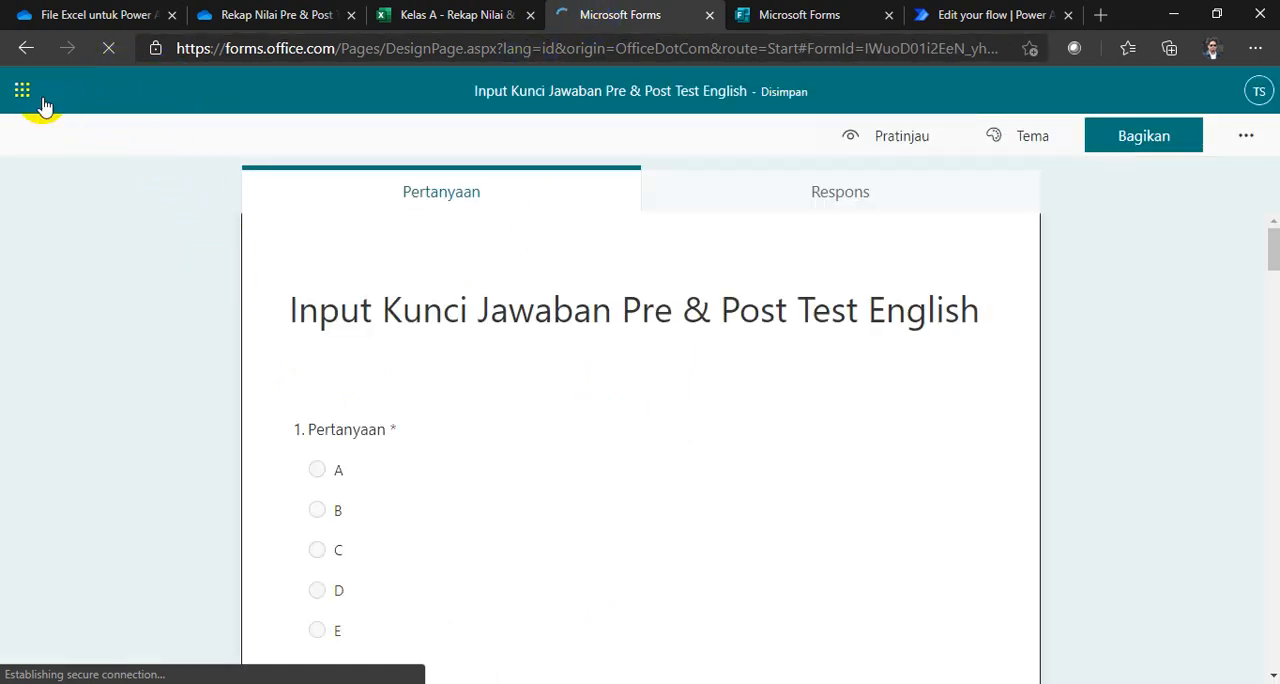
pyautogui.click(78, 100)
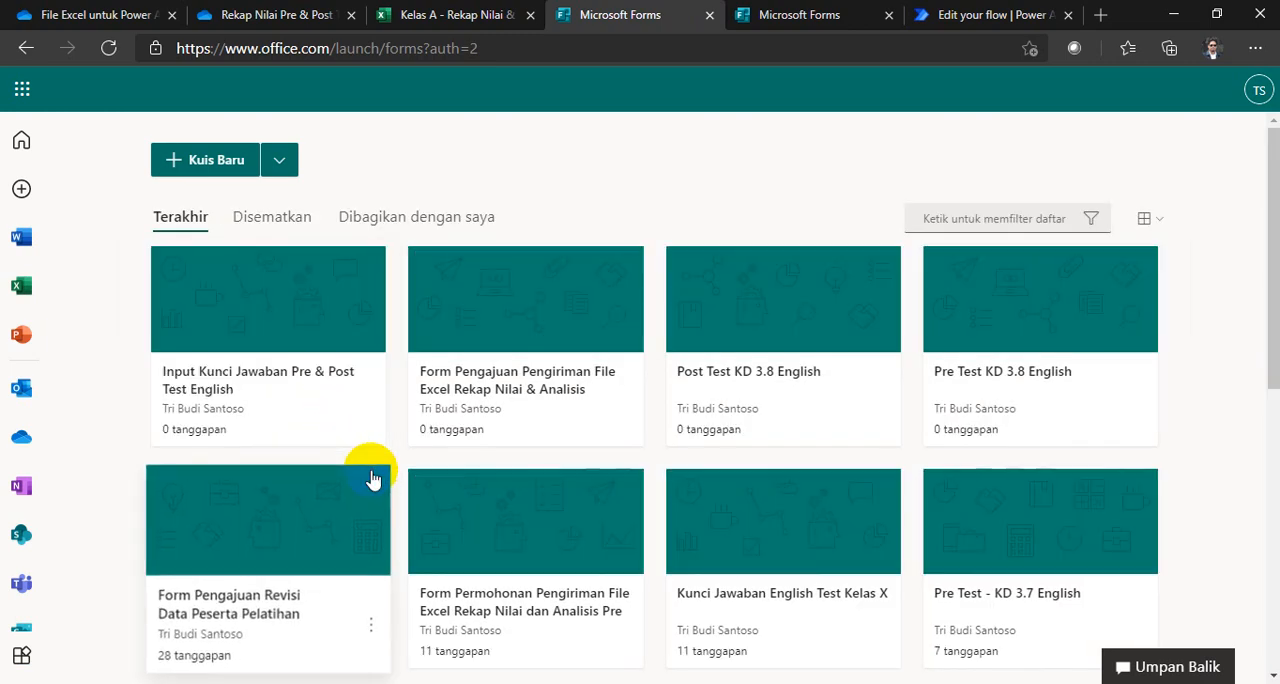
pyautogui.rightClick(278, 390)
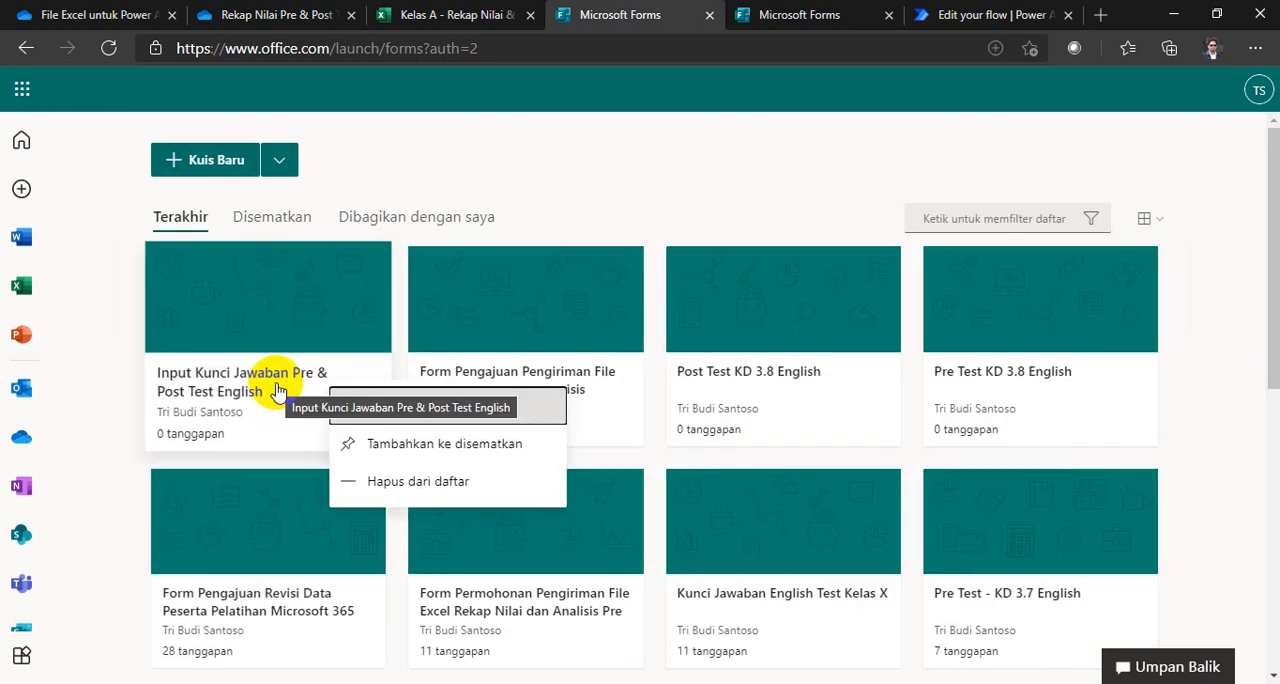
pyautogui.click(400, 408)
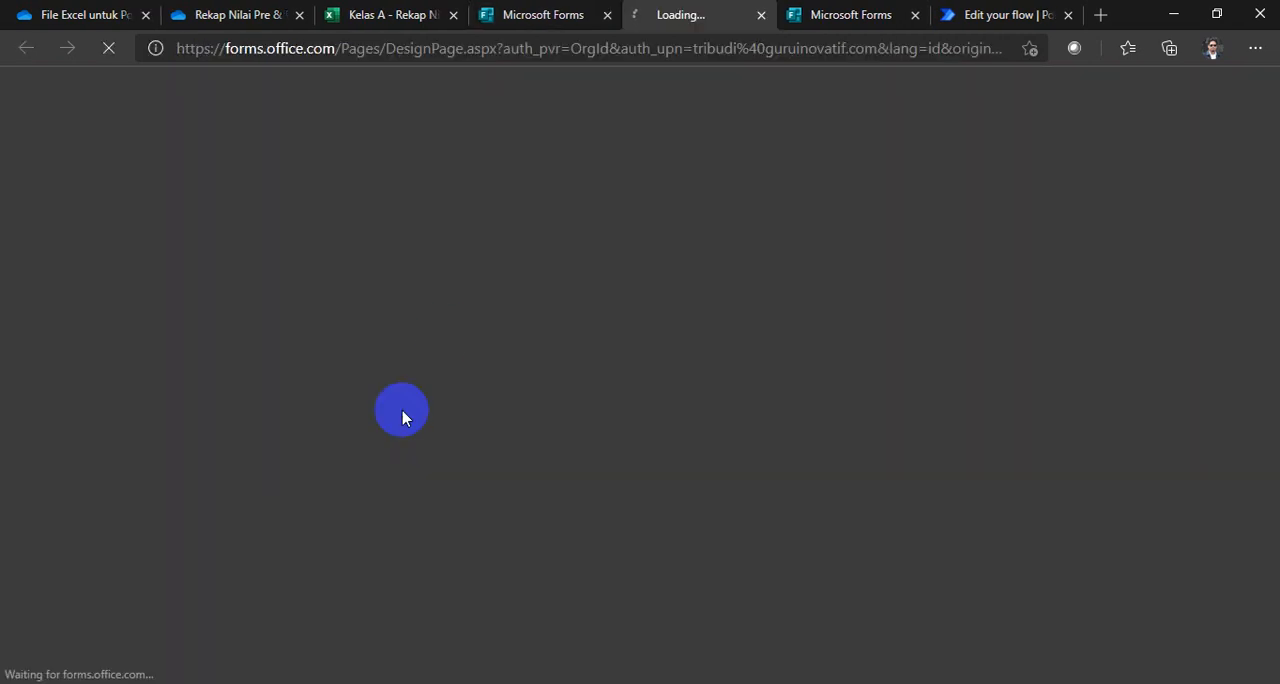
# Step: Open the Post Test KD 3.8 English and Pre Test KD 3.8 English forms, each in a separate browser tab
pyautogui.click(537, 20)
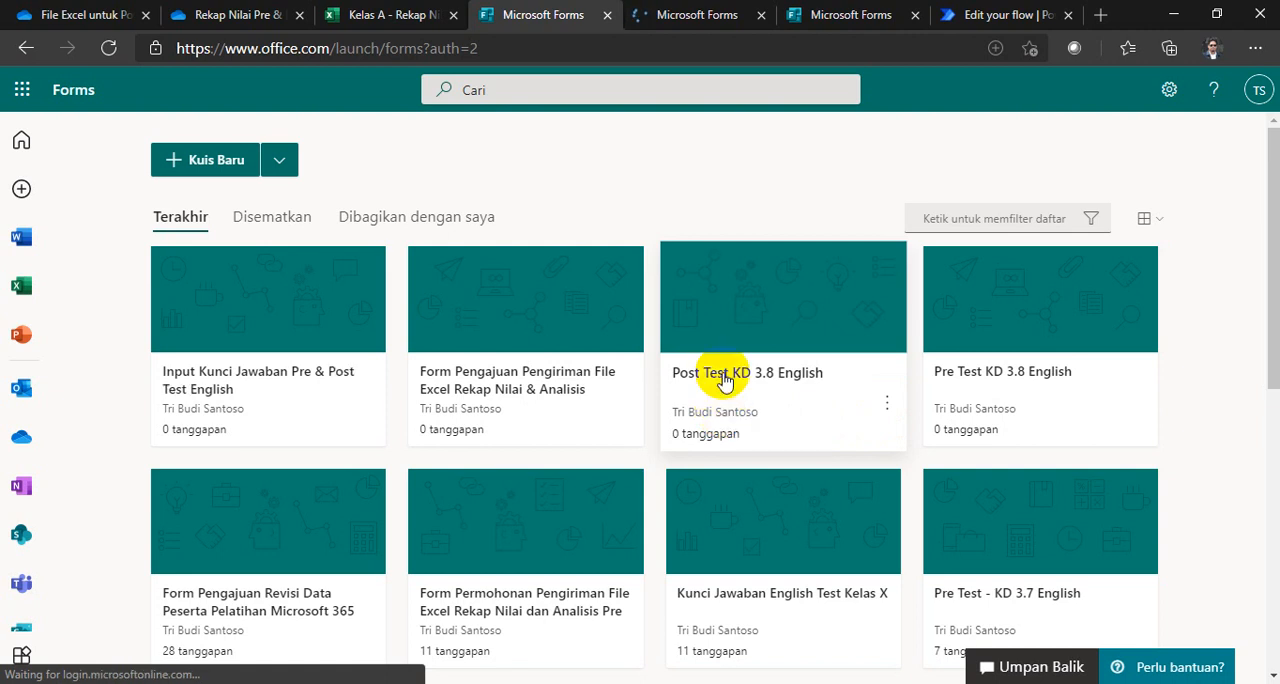
pyautogui.rightClick(724, 380)
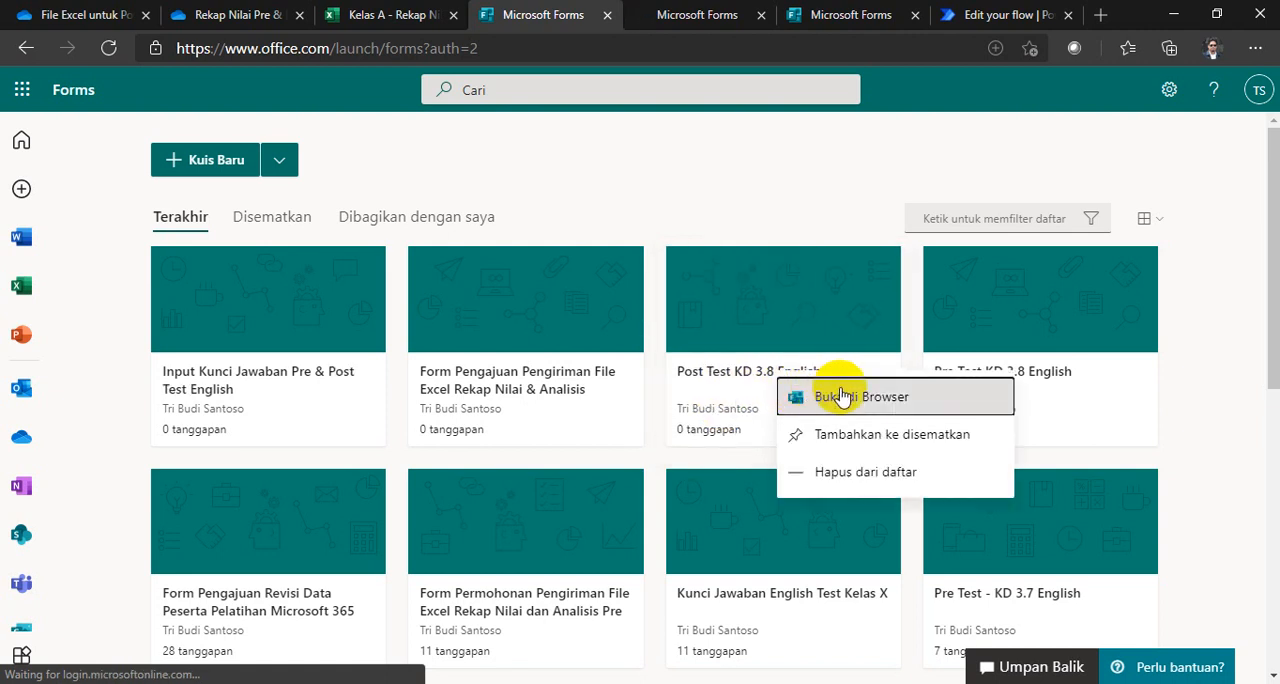
pyautogui.click(842, 396)
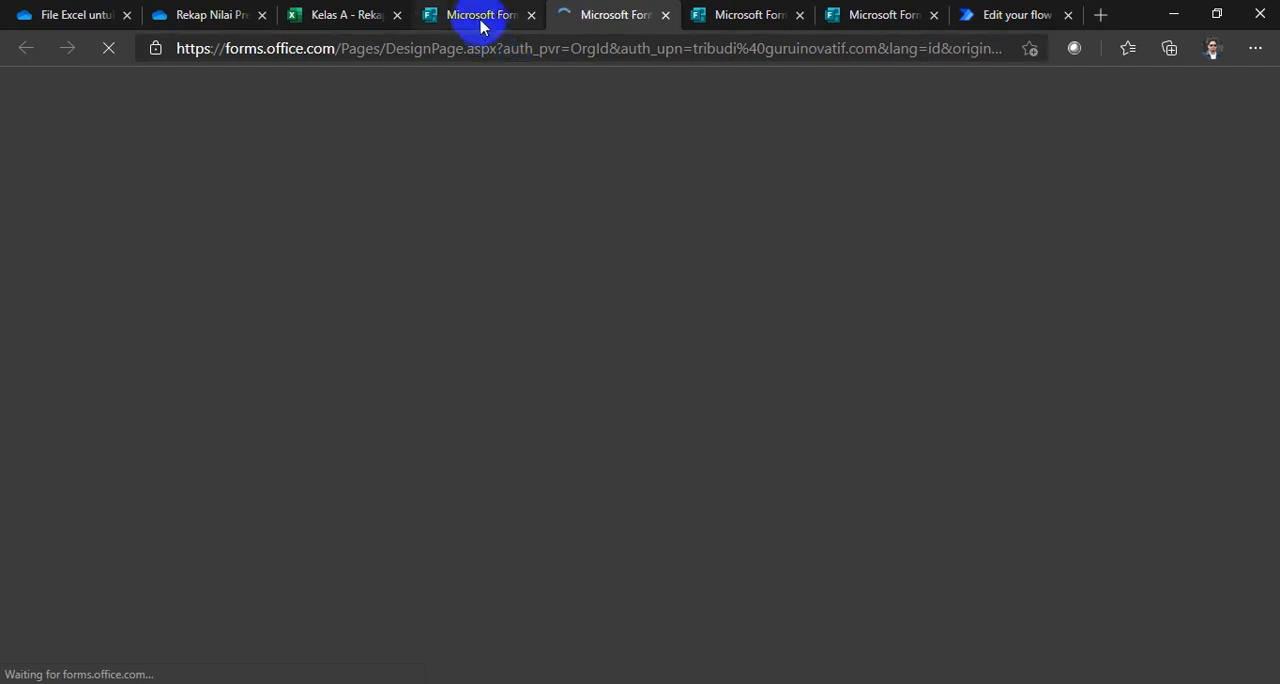
pyautogui.click(480, 24)
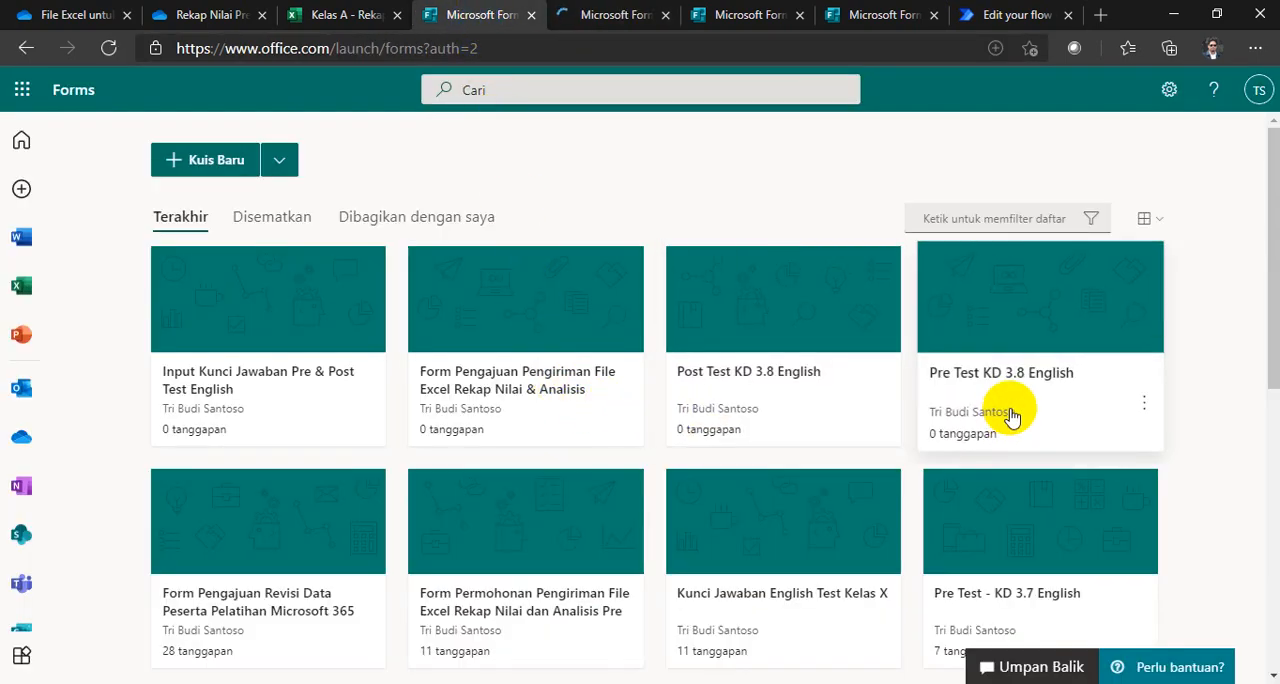
pyautogui.rightClick(1006, 343)
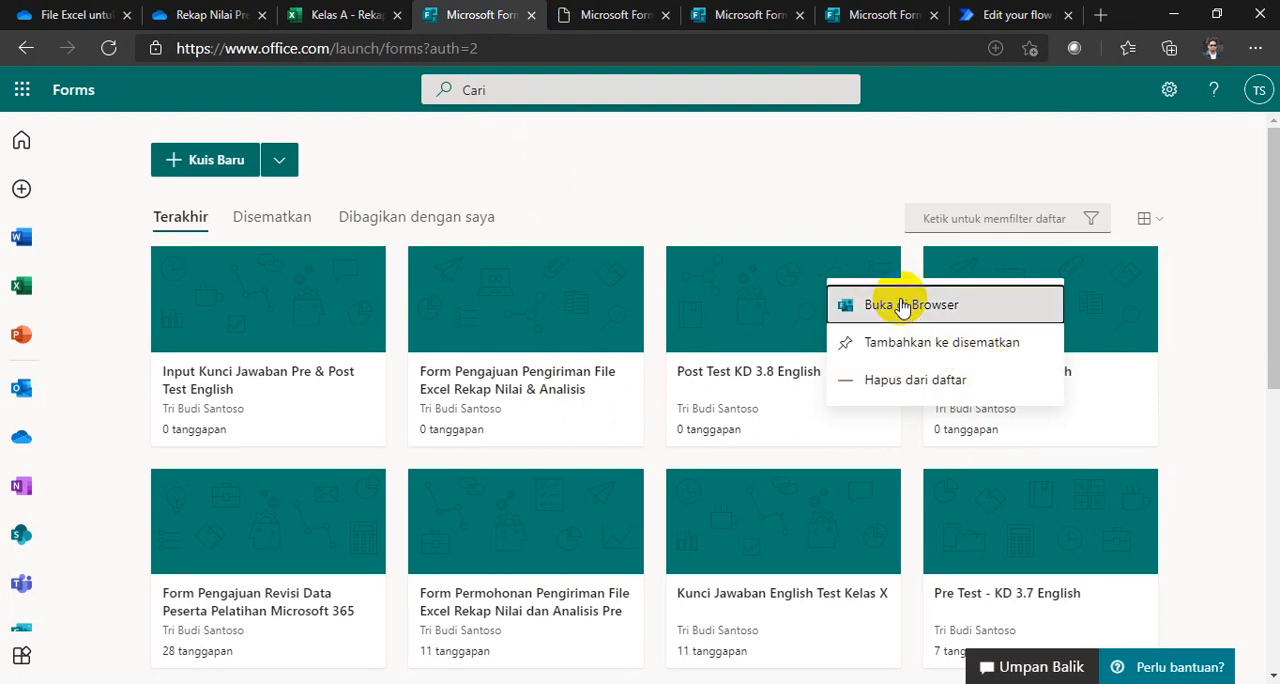
pyautogui.click(900, 303)
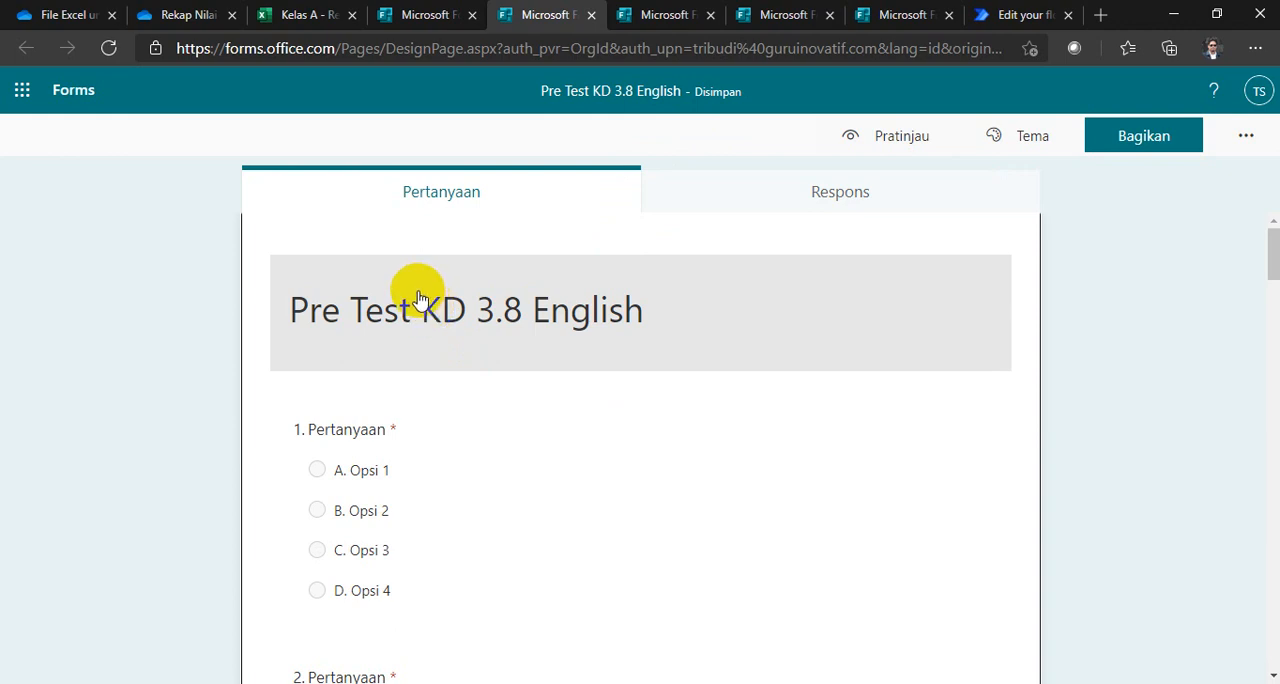
# Step: Review the opened Post Test, answer key and file request forms alongside the Power Automate flow
pyautogui.click(660, 14)
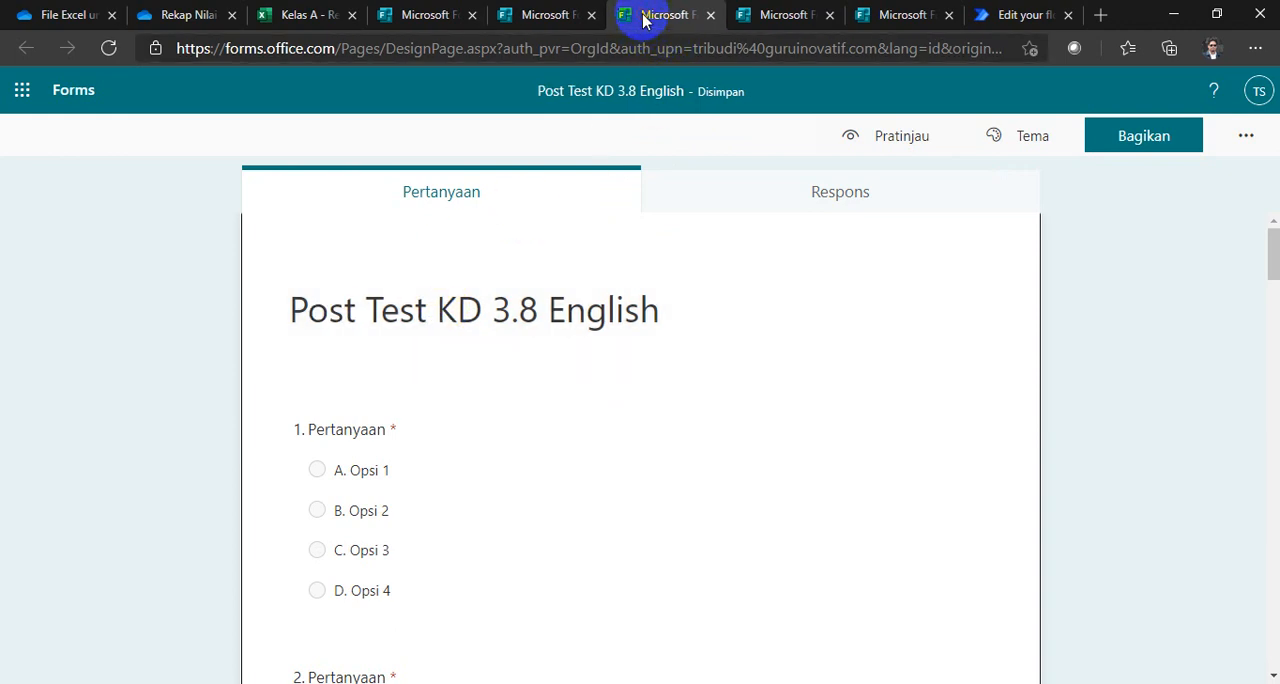
pyautogui.click(785, 15)
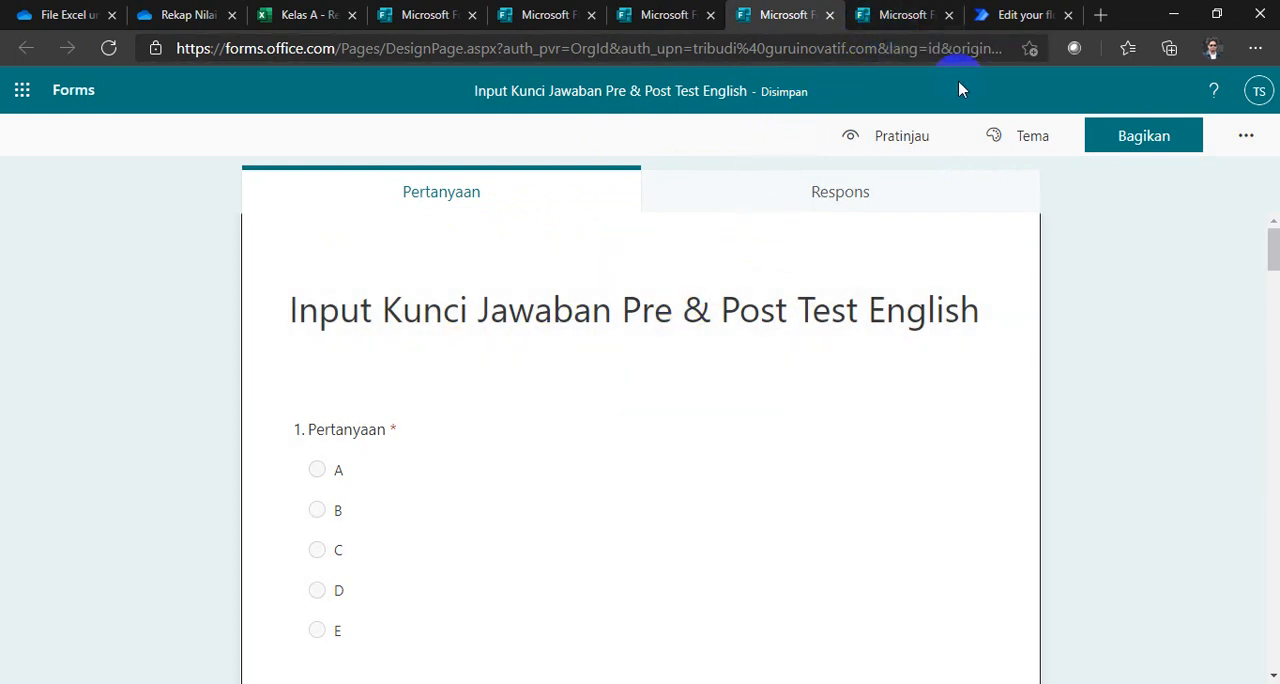
pyautogui.click(1003, 18)
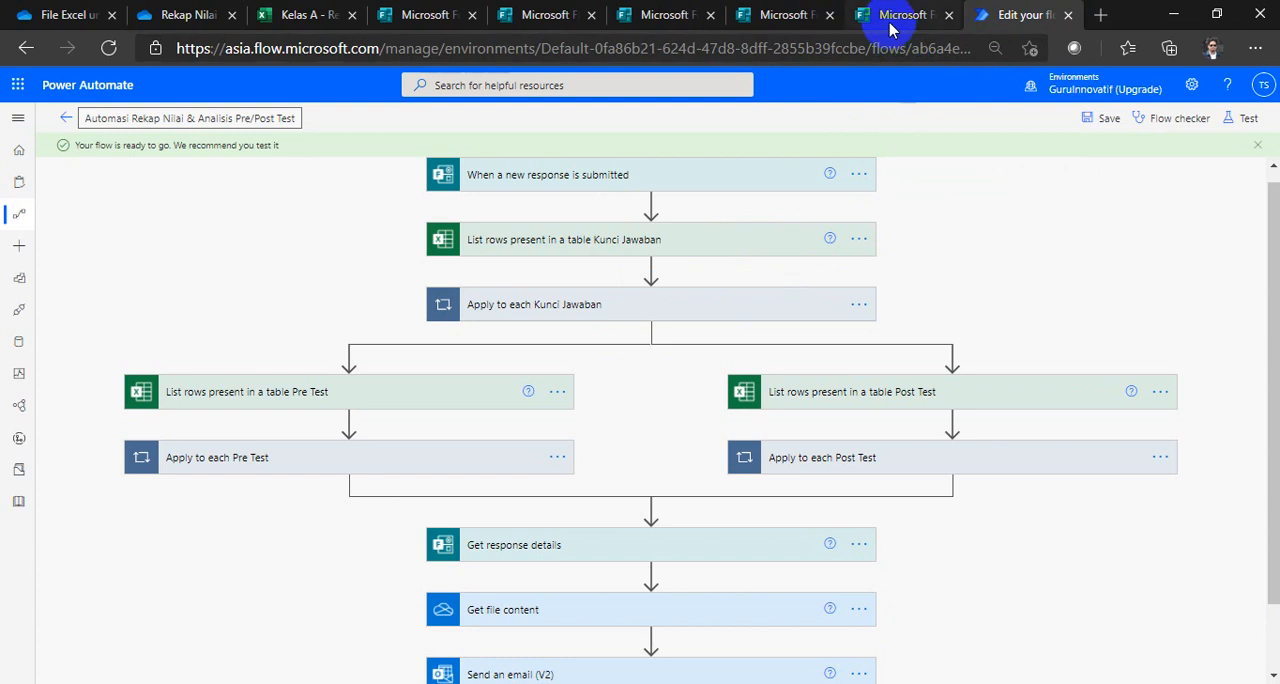
pyautogui.click(891, 22)
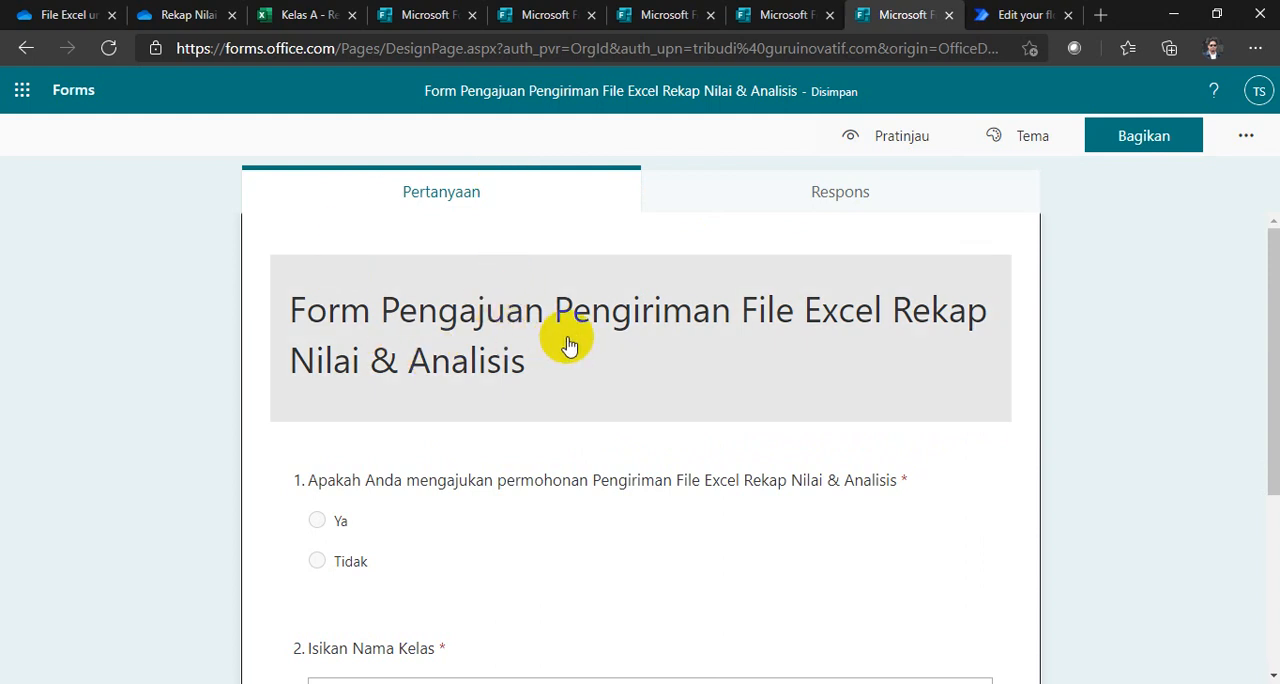
pyautogui.click(1002, 18)
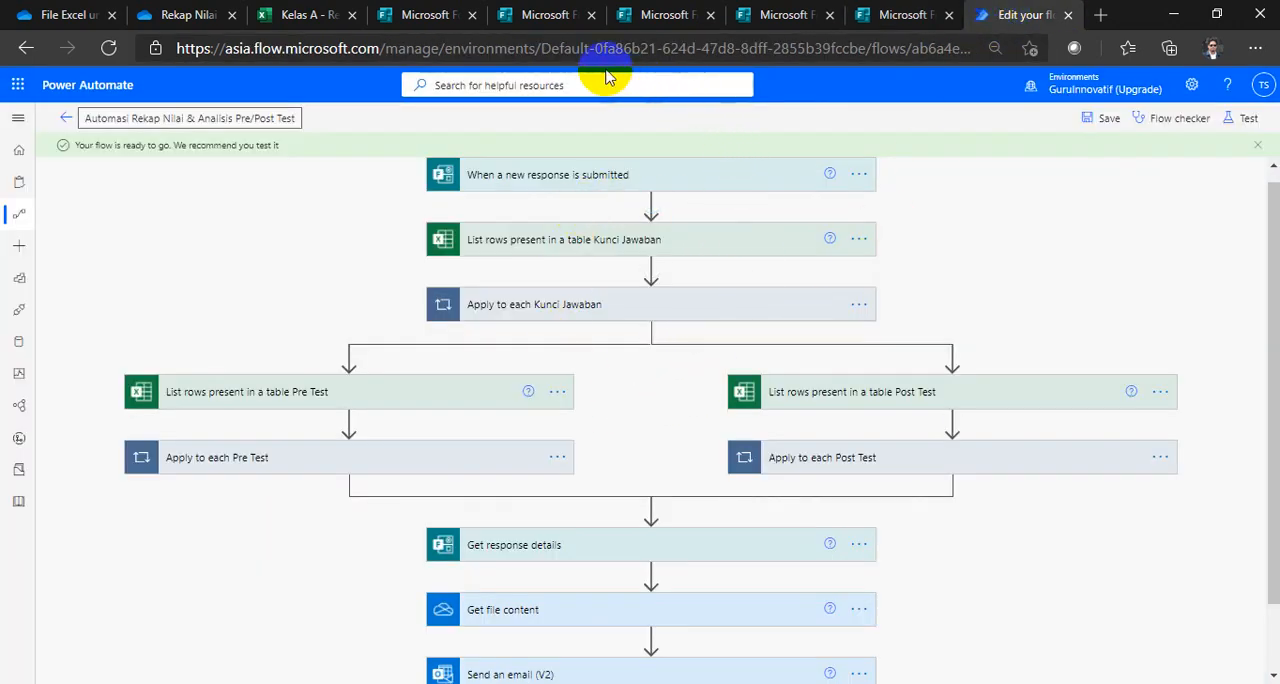
# Step: Go through the Pre Test, Post Test, answer key and file request forms in order, ending at the Power Automate flow
pyautogui.click(528, 22)
pyautogui.click(647, 20)
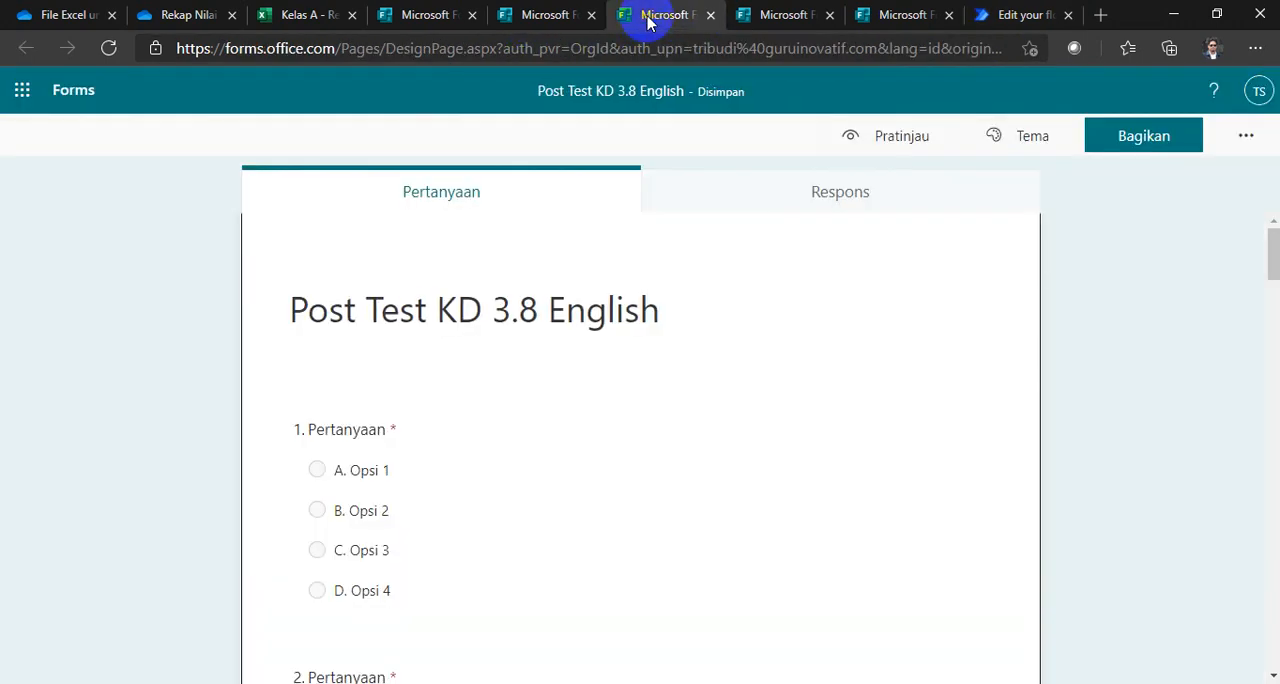
pyautogui.click(762, 16)
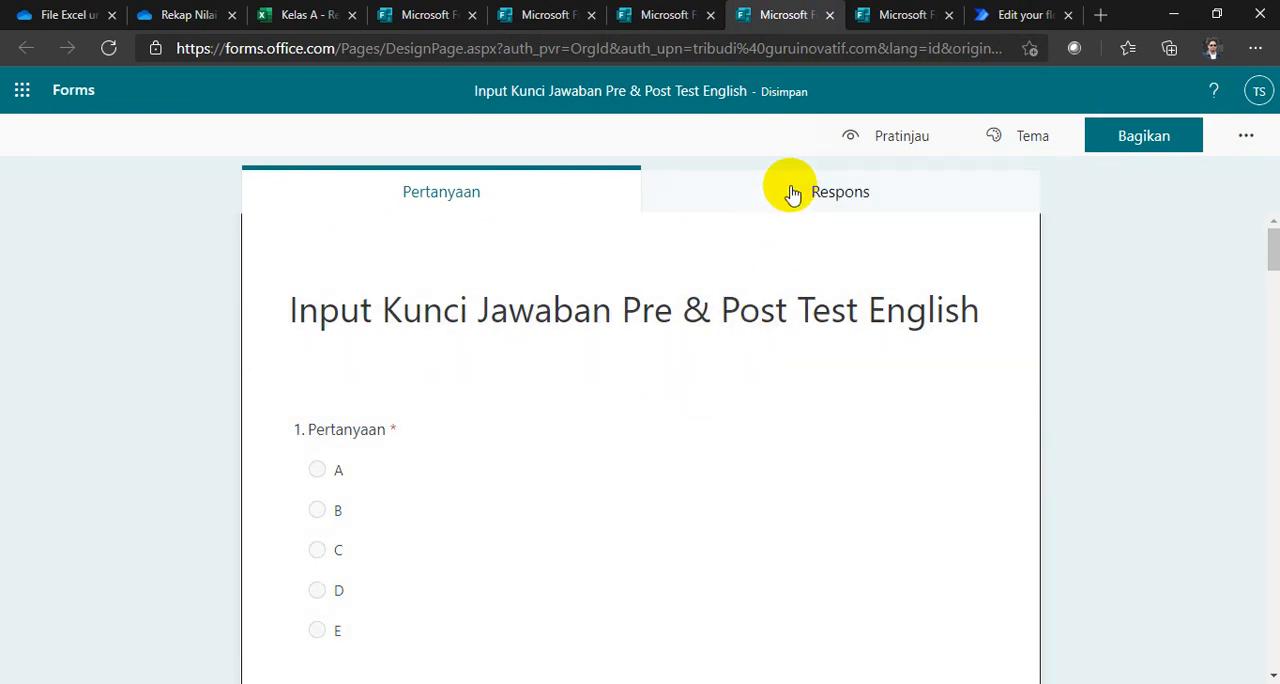
pyautogui.click(889, 22)
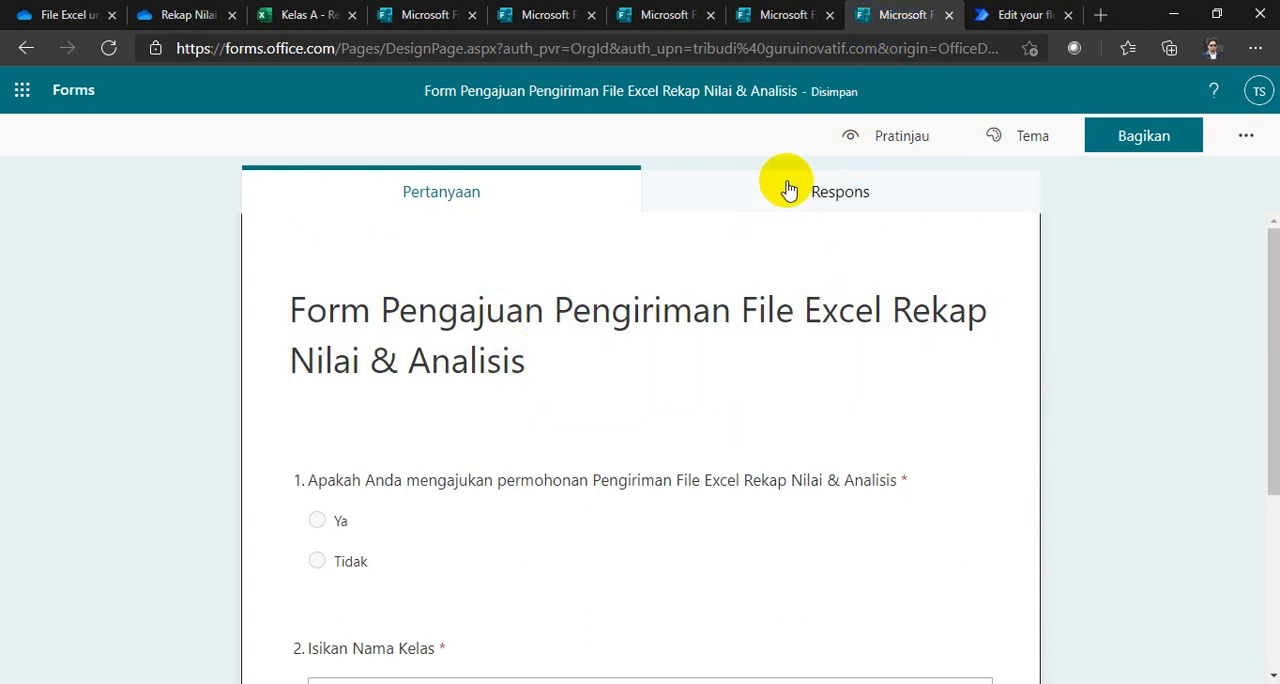
pyautogui.click(535, 14)
pyautogui.click(660, 14)
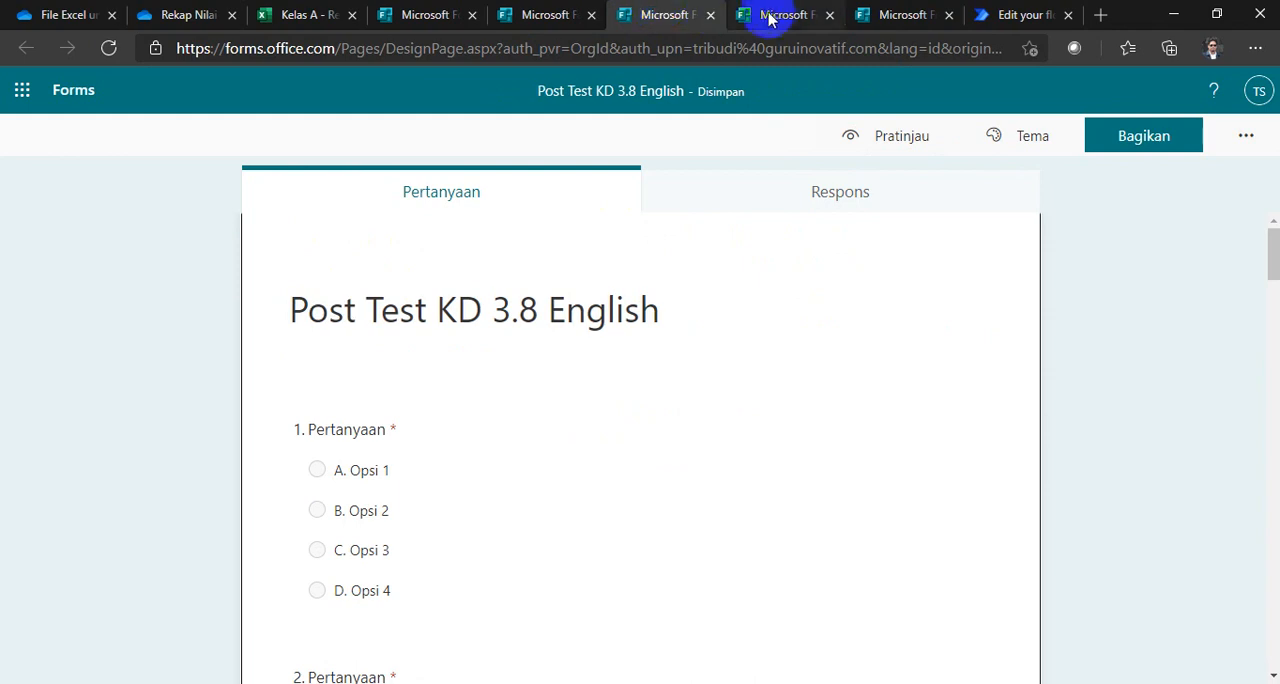
pyautogui.click(766, 15)
pyautogui.click(543, 15)
pyautogui.click(626, 20)
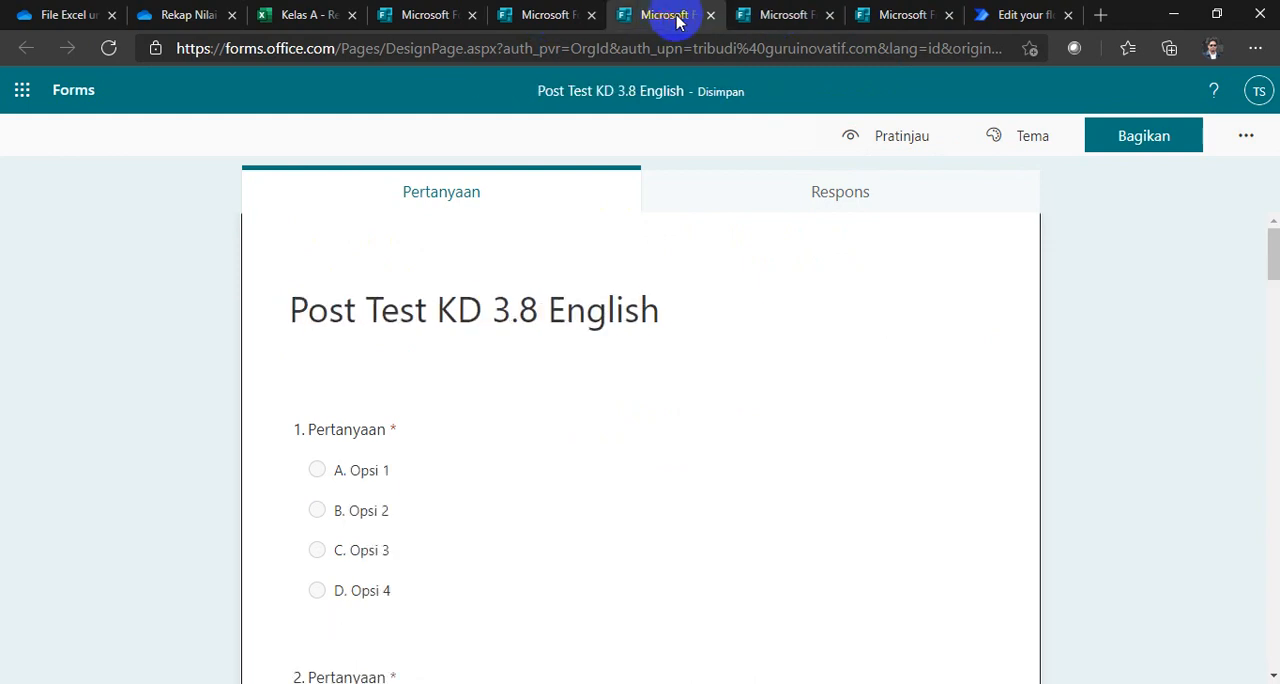
pyautogui.click(752, 18)
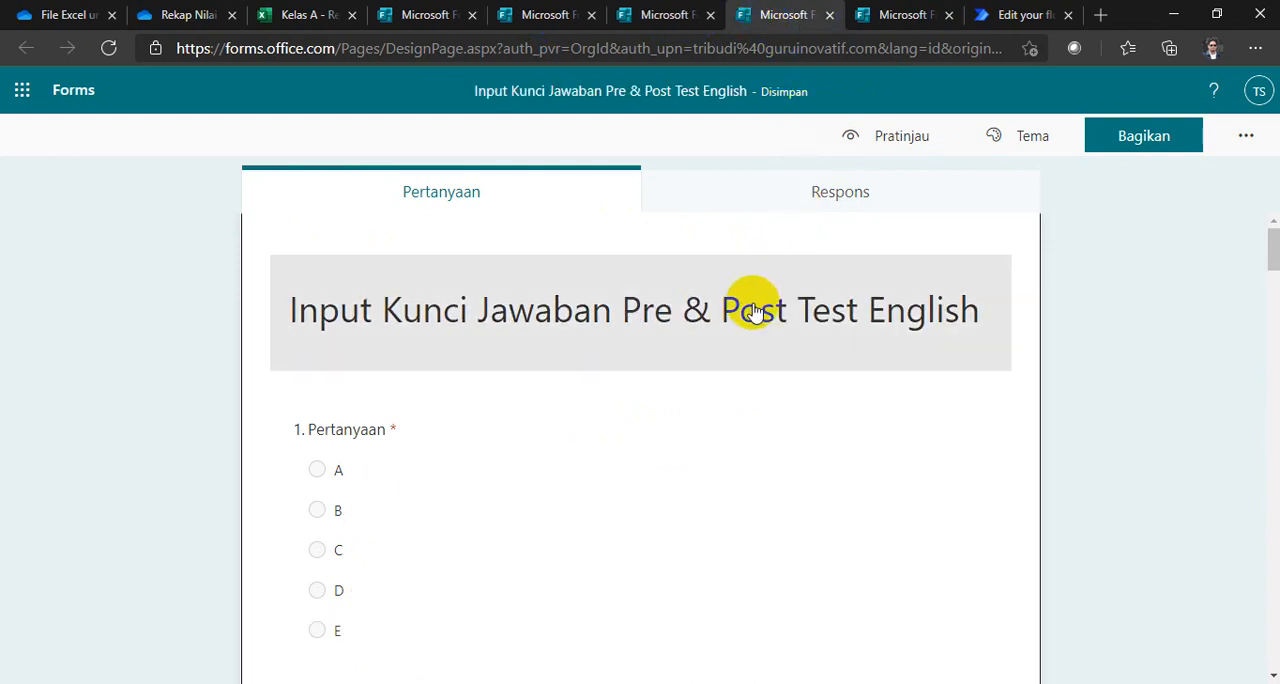
pyautogui.click(1005, 14)
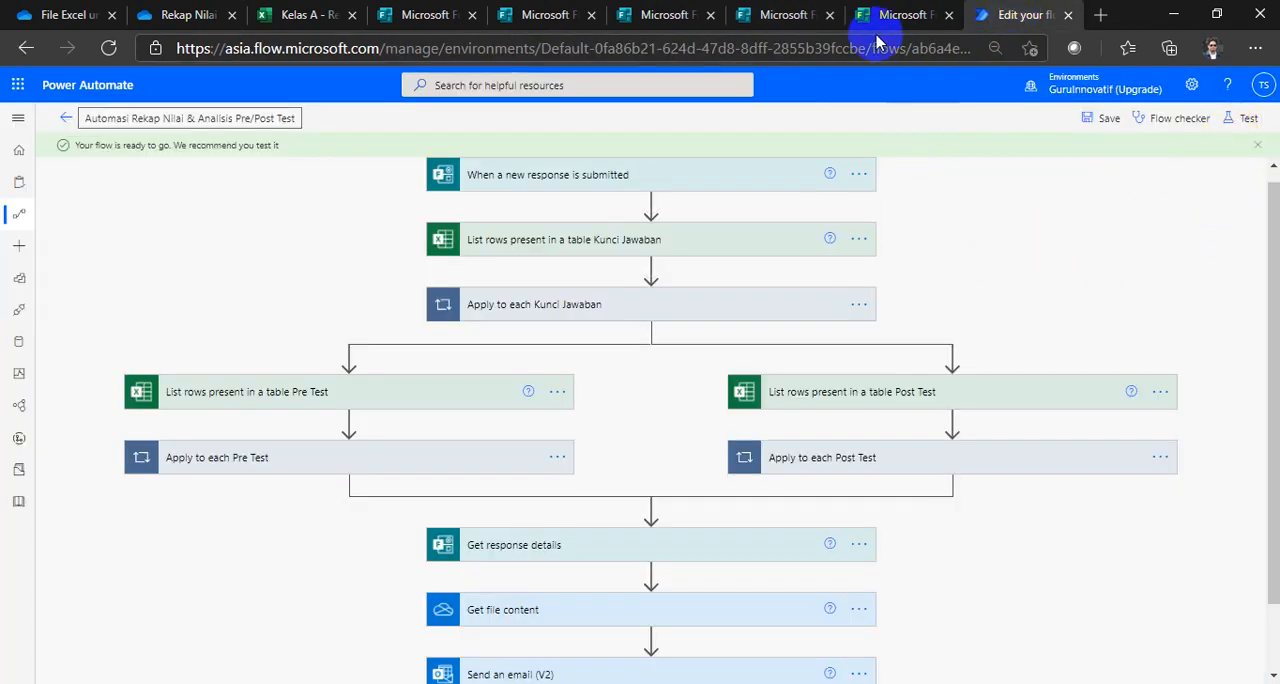
# Step: Preview the Pre Test KD 3.8 English form and answer questions 1 to 4 with B, A, C and C
pyautogui.click(543, 18)
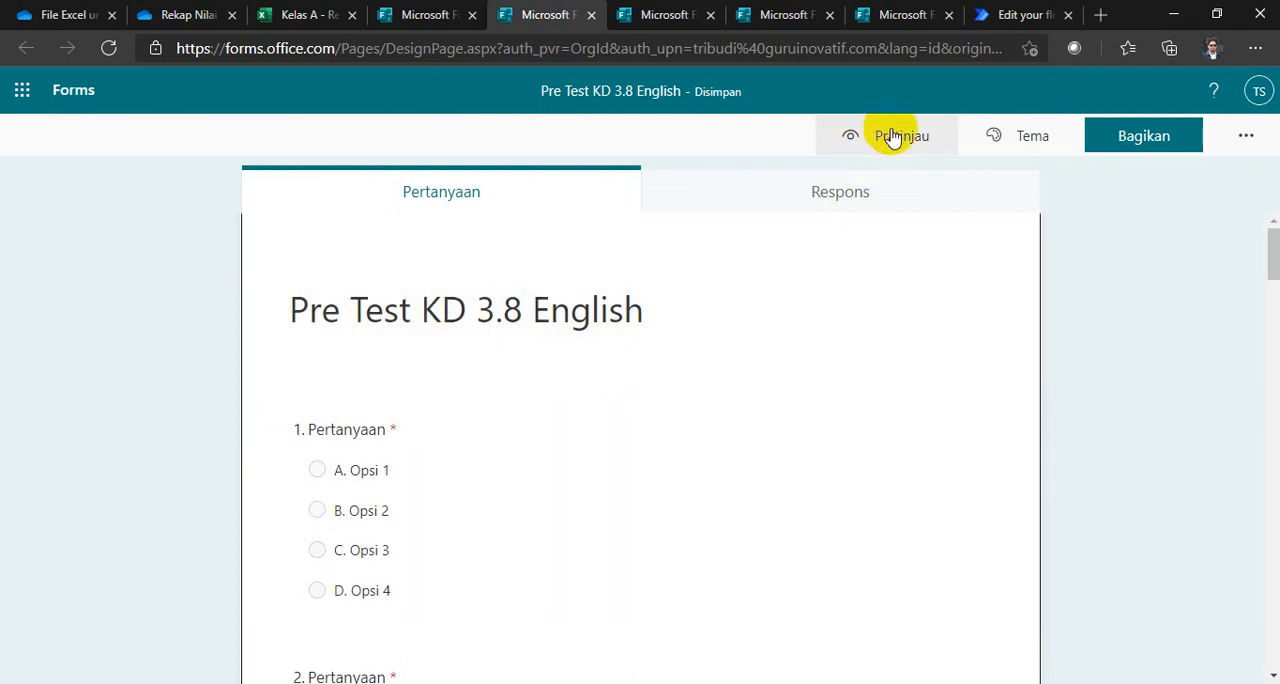
pyautogui.click(891, 140)
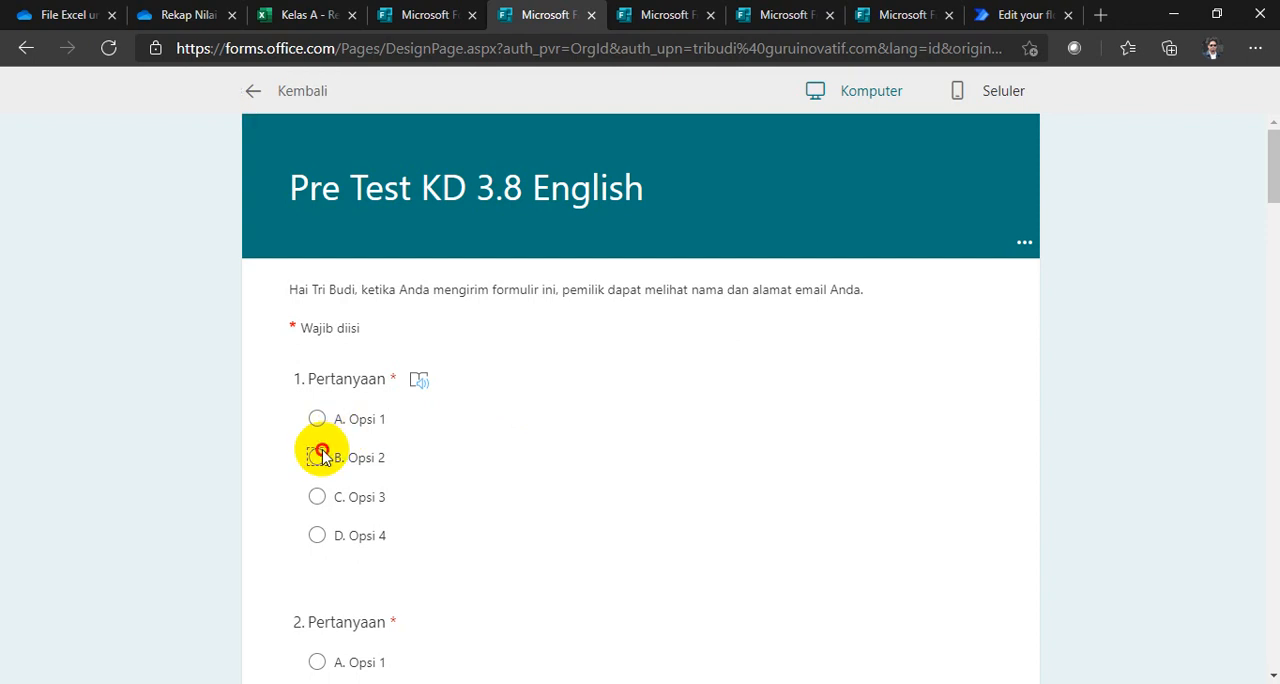
pyautogui.click(322, 457)
pyautogui.scroll(-3, 340, 470)
pyautogui.click(318, 408)
pyautogui.scroll(-3, 330, 480)
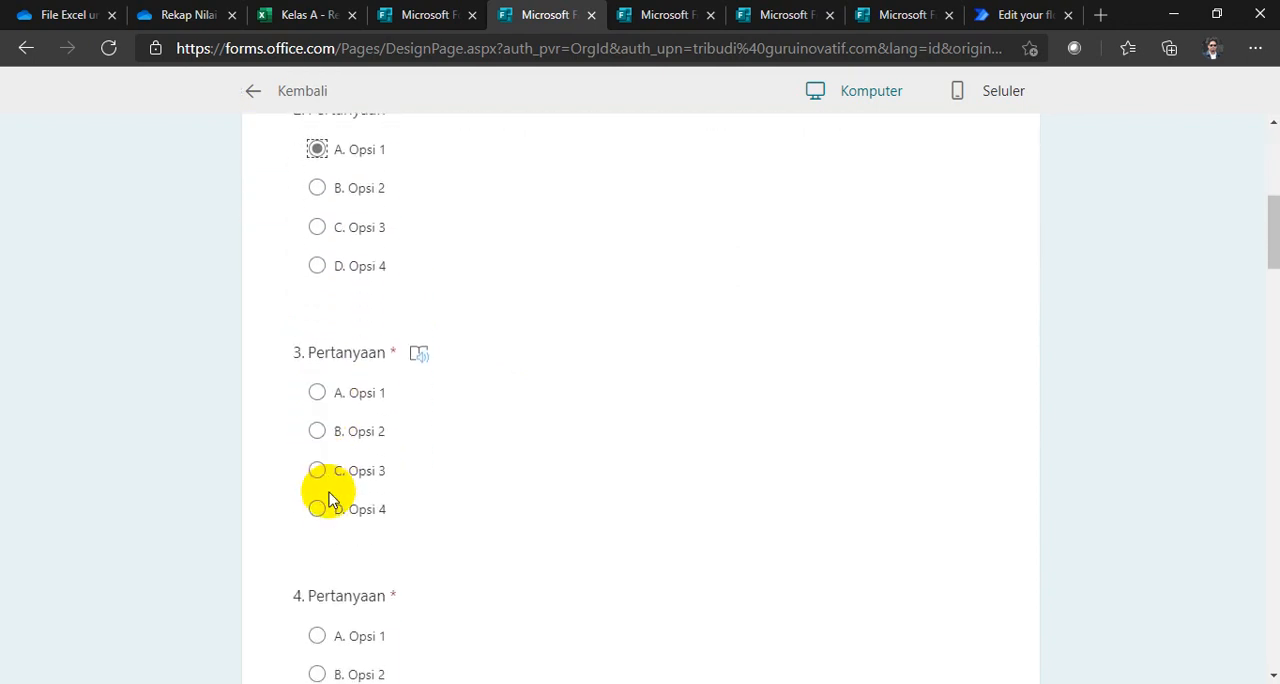
pyautogui.click(317, 472)
pyautogui.scroll(-3, 317, 478)
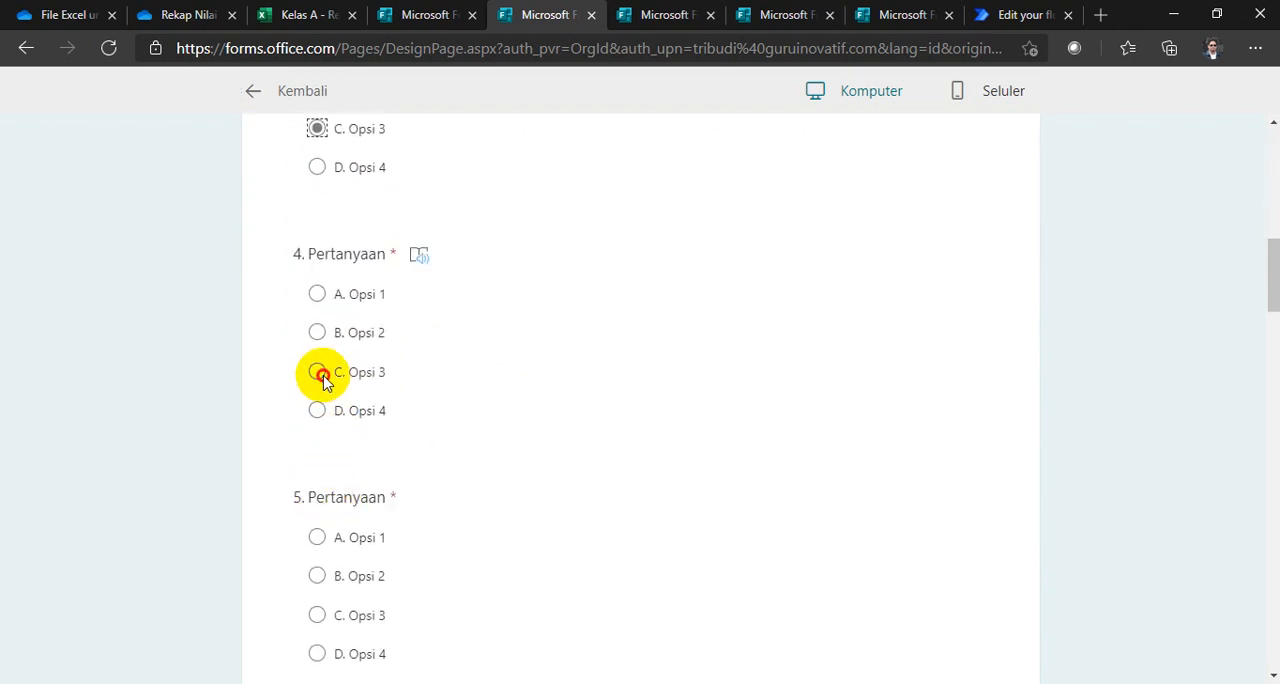
pyautogui.click(318, 372)
# Step: Change the Pre Test answers to A for questions 1 and 3 and B for question 4
pyautogui.scroll(-1, 317, 470)
pyautogui.scroll(-2, 317, 430)
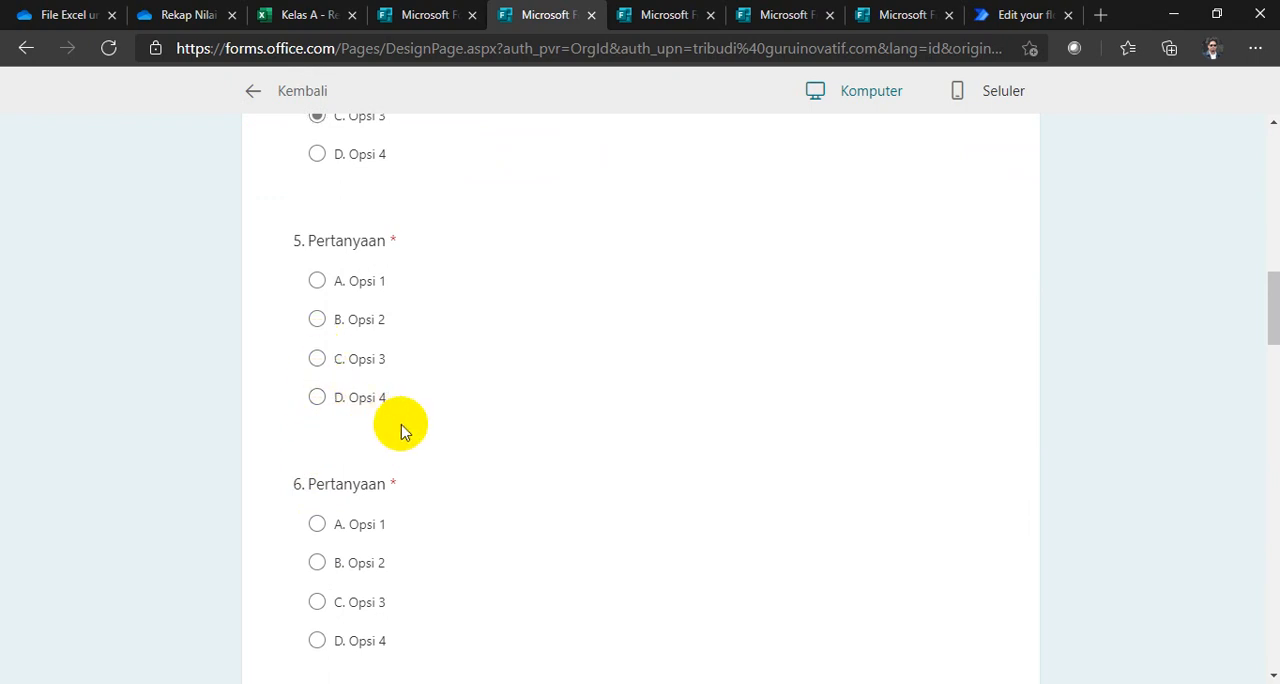
pyautogui.scroll(5, 402, 429)
pyautogui.scroll(8, 403, 429)
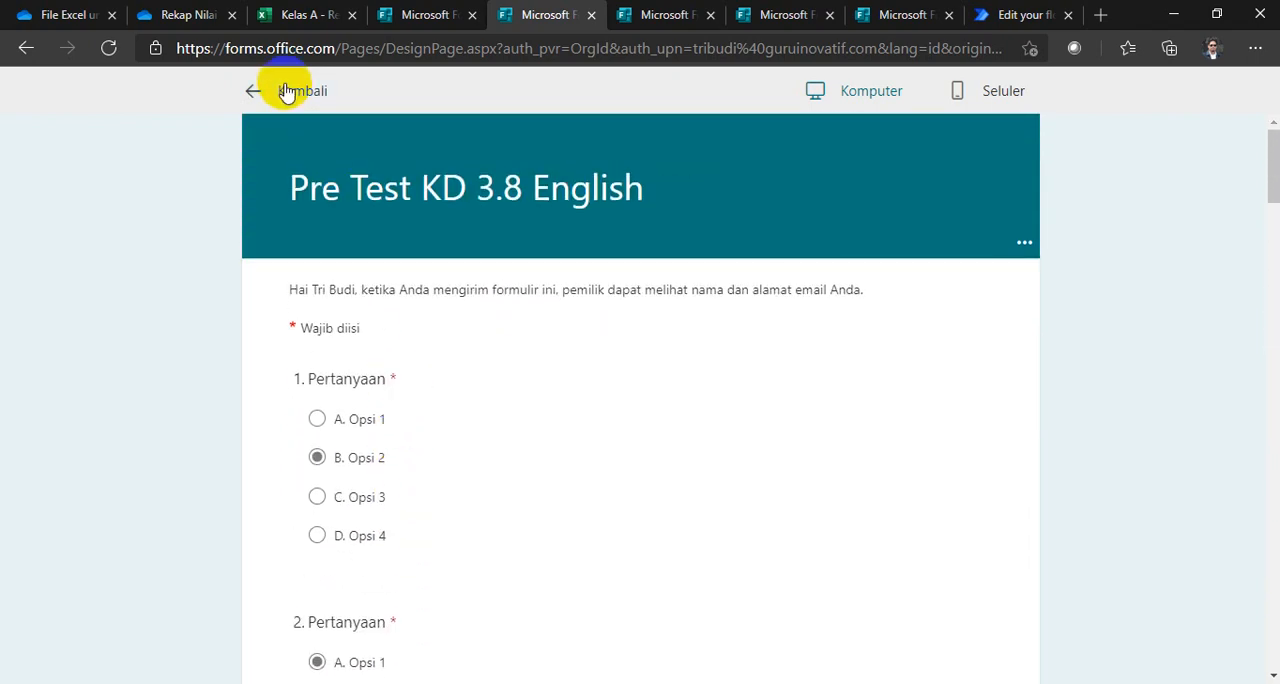
pyautogui.scroll(-1, 323, 440)
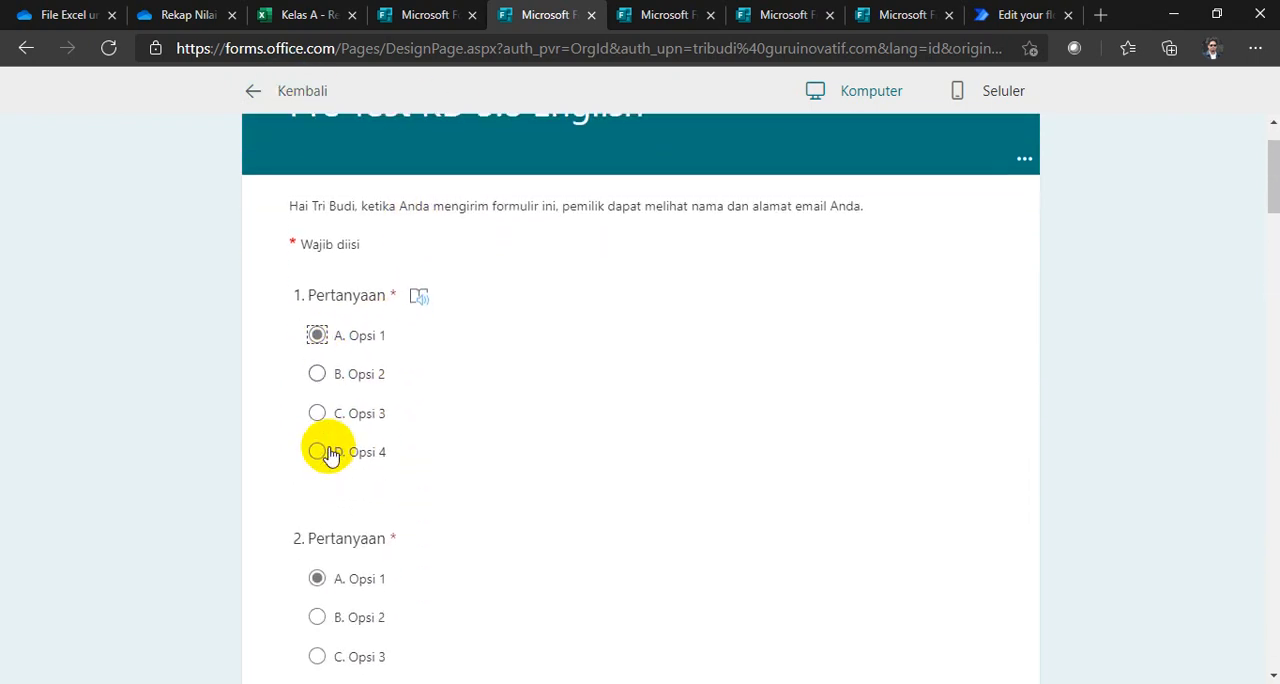
pyautogui.scroll(-3, 323, 572)
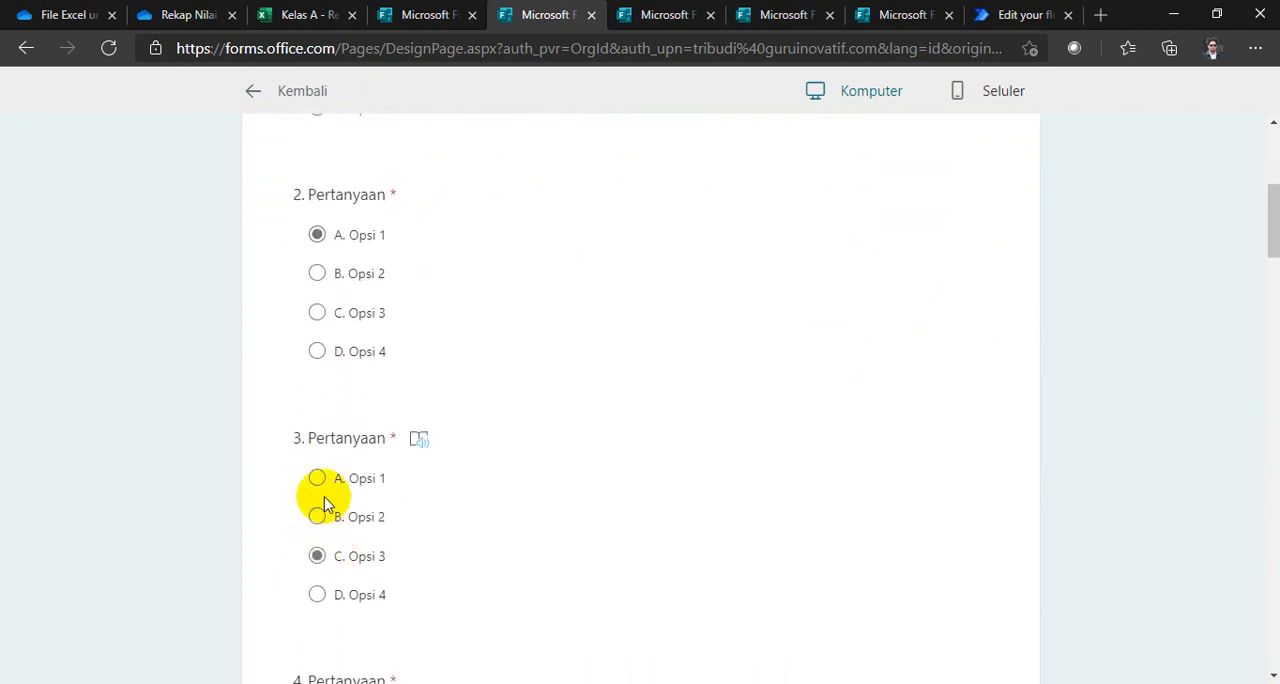
pyautogui.scroll(3, 420, 414)
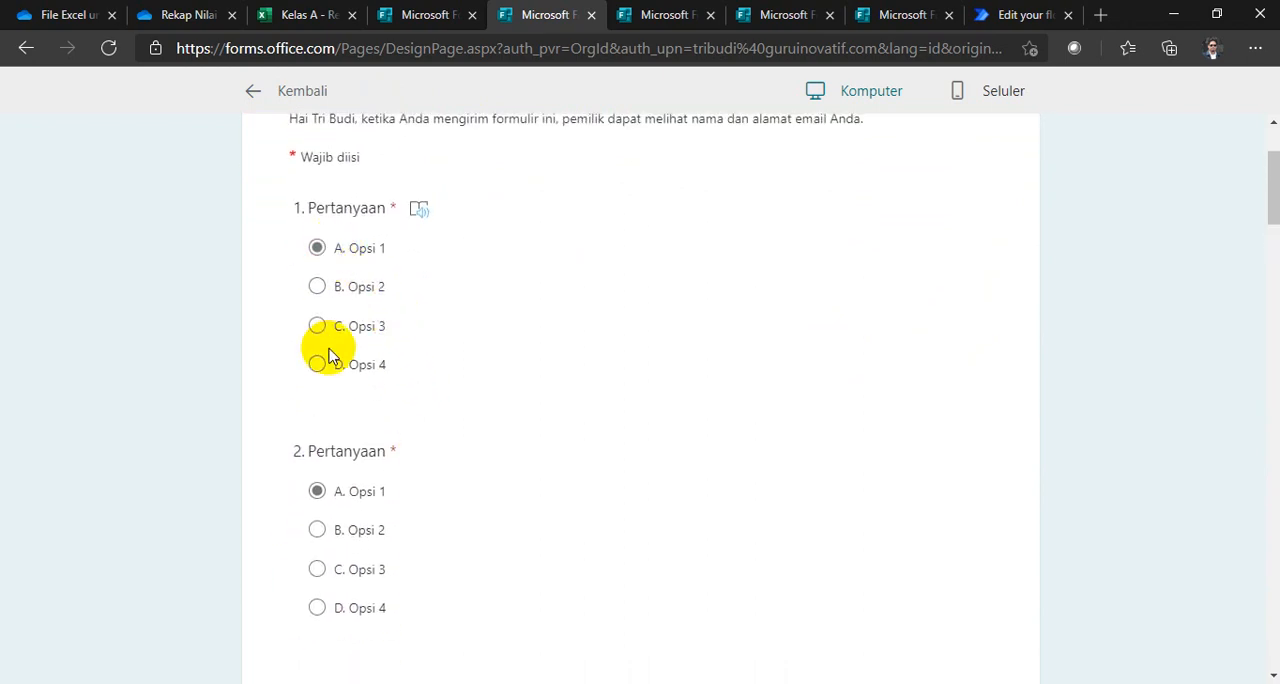
pyautogui.scroll(-2, 323, 351)
pyautogui.scroll(-4, 323, 527)
pyautogui.click(318, 472)
pyautogui.scroll(-1, 329, 429)
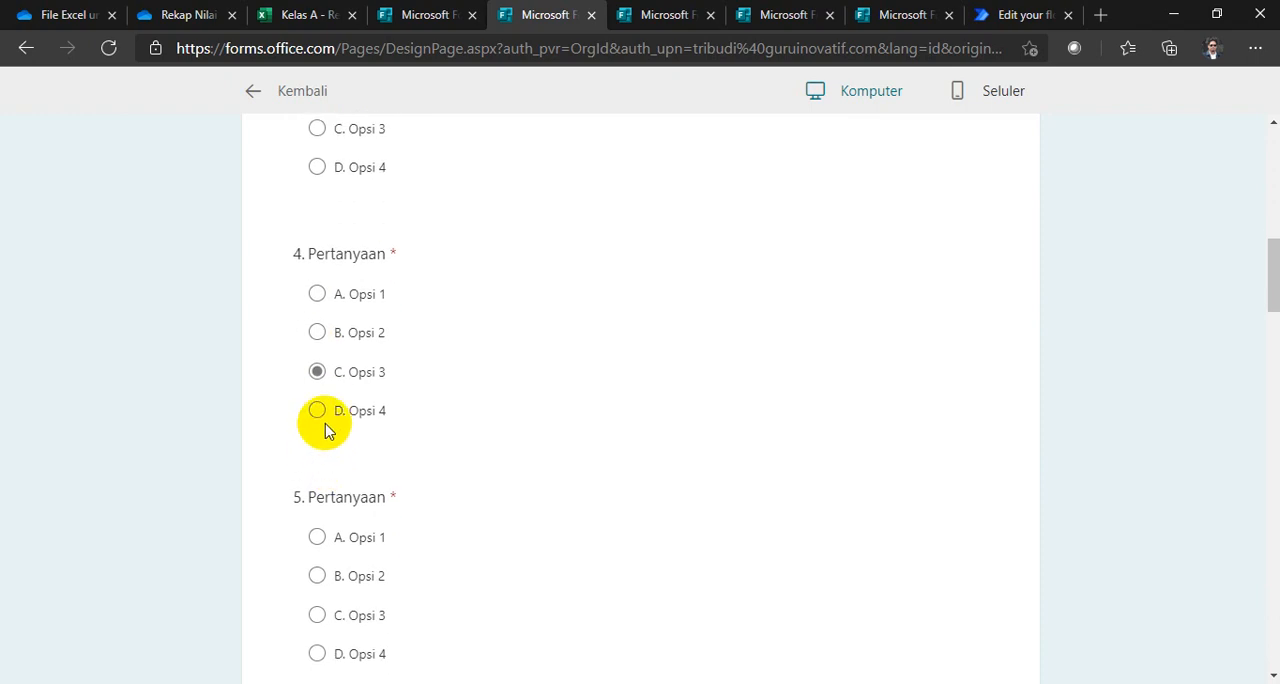
pyautogui.scroll(-2, 323, 486)
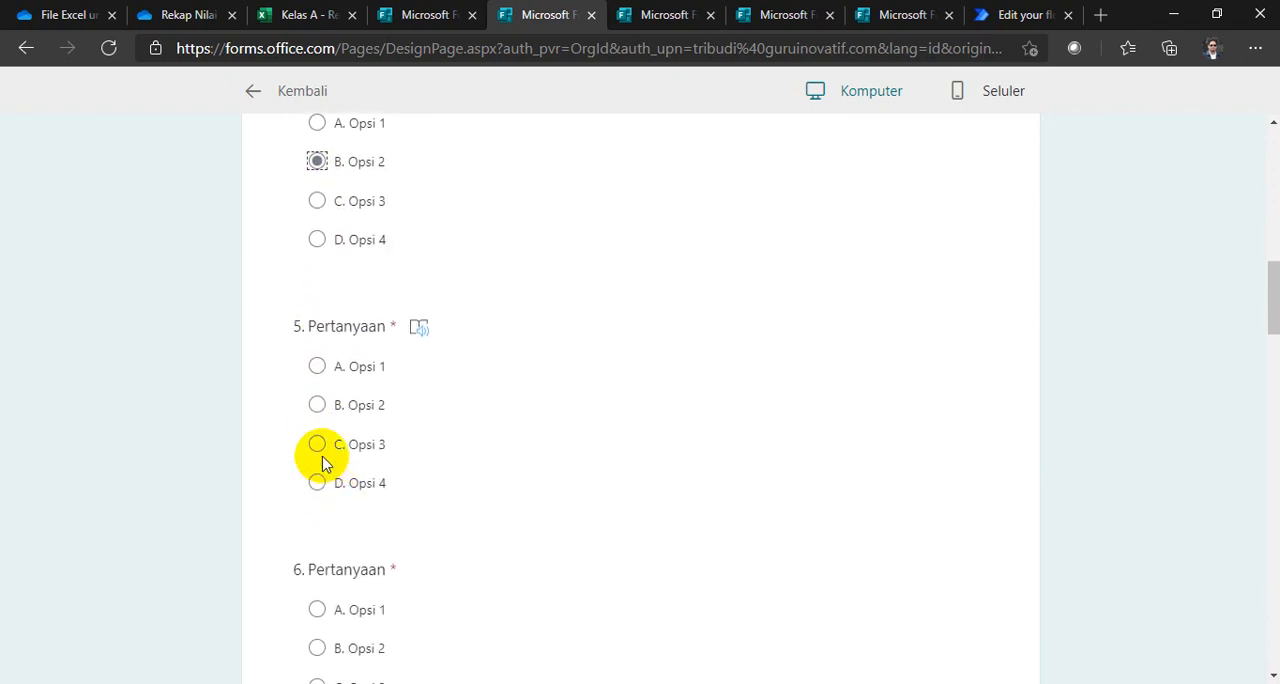
# Step: Answer questions 5 to 10 of the Pre Test KD 3.8 English form with B. Opsi 2
pyautogui.click(316, 403)
pyautogui.scroll(-2, 340, 470)
pyautogui.click(317, 478)
pyautogui.scroll(-3, 335, 515)
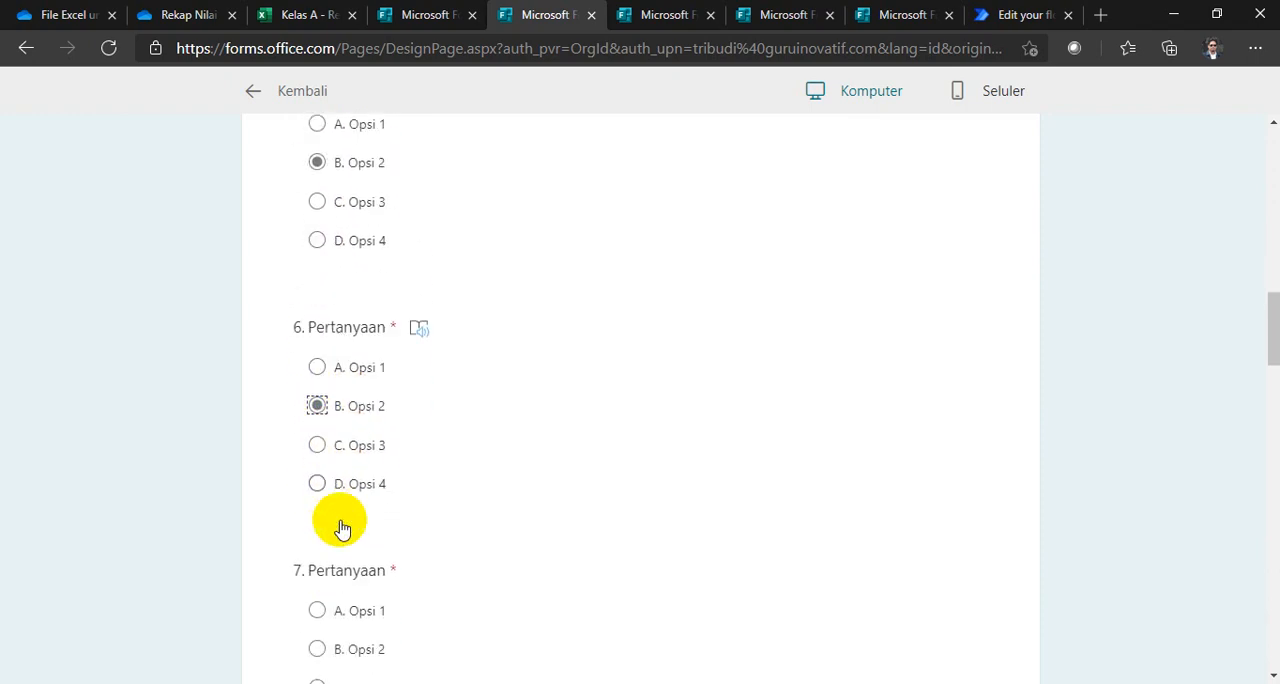
pyautogui.scroll(-2, 350, 545)
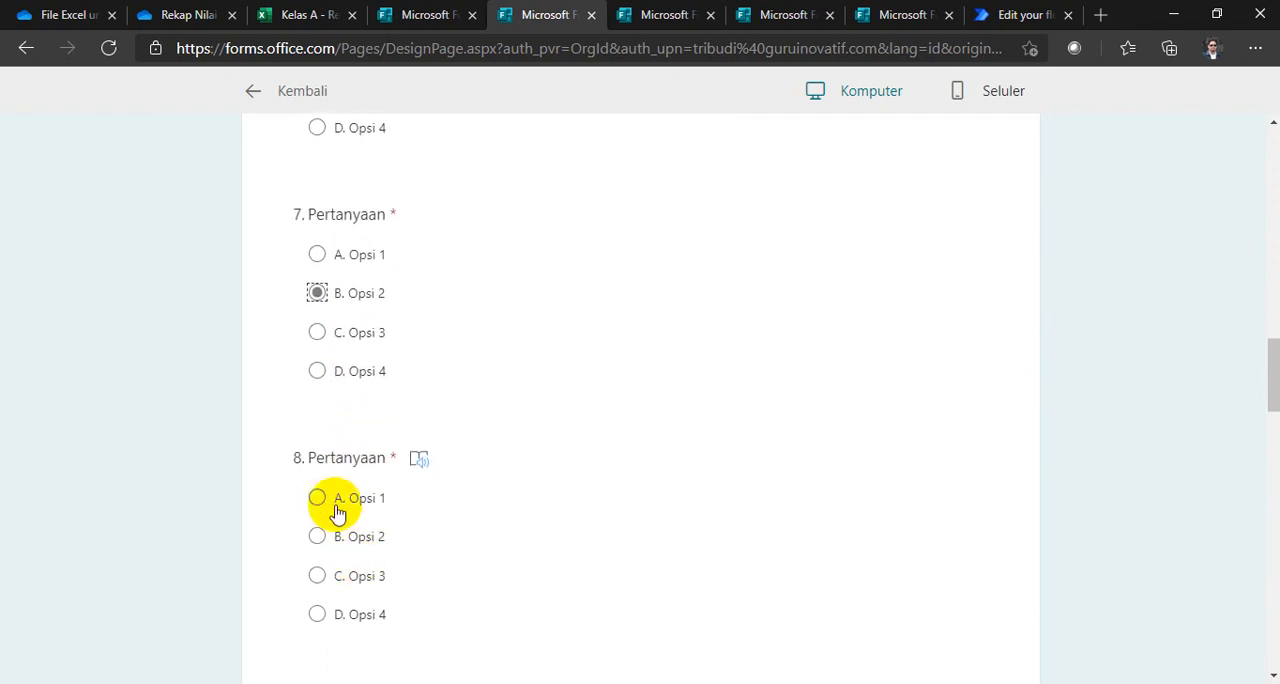
pyautogui.click(320, 540)
pyautogui.scroll(-2, 322, 513)
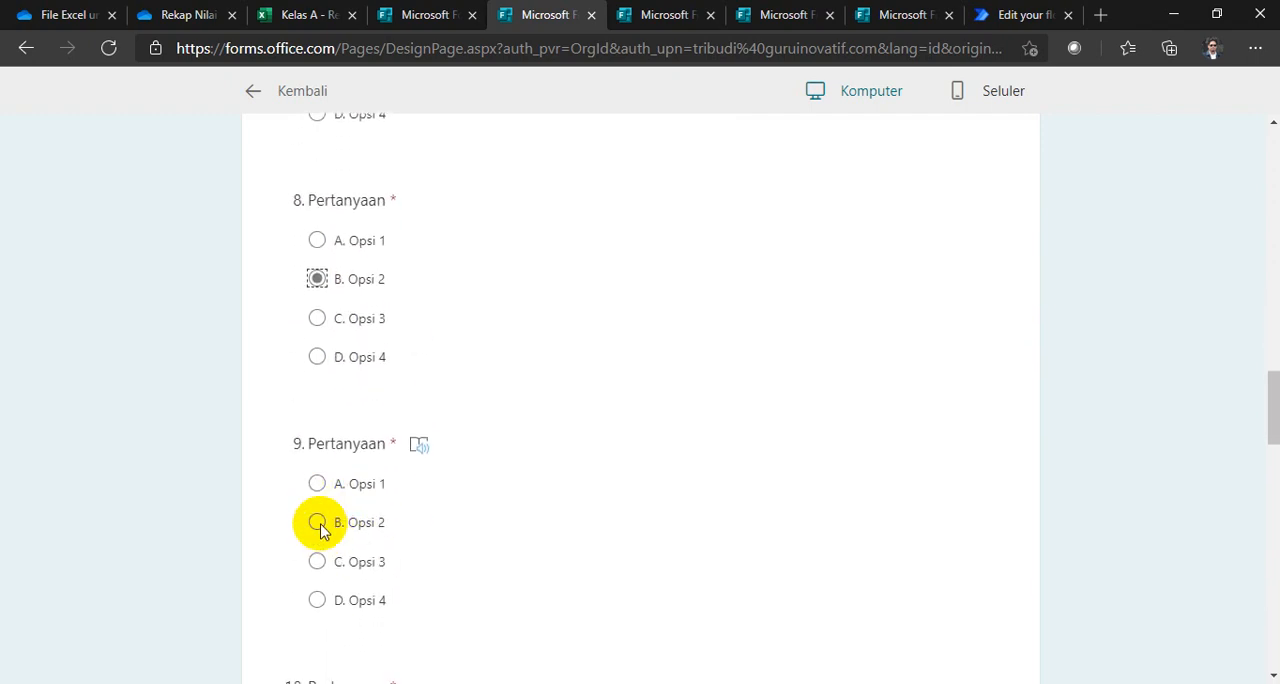
pyautogui.scroll(-2, 350, 530)
pyautogui.click(318, 510)
pyautogui.scroll(-2, 330, 520)
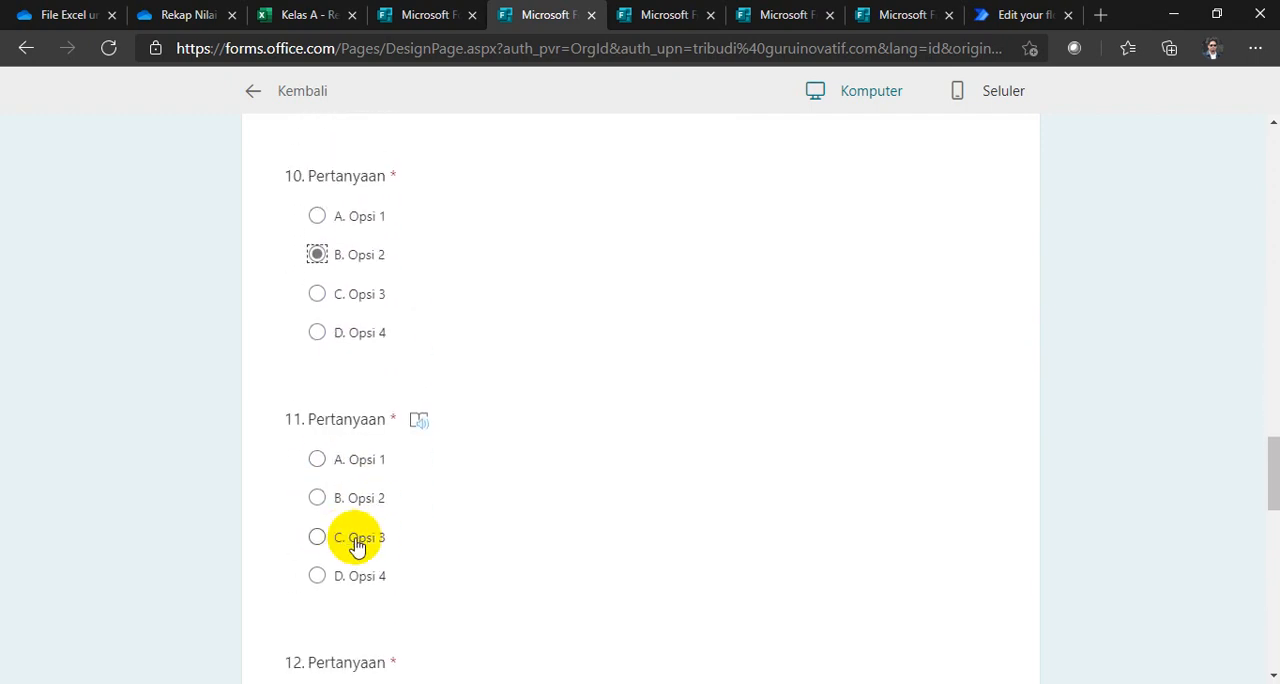
# Step: Answer questions 11 to 15 of the Pre Test KD 3.8 English form with C. Opsi 3
pyautogui.click(322, 545)
pyautogui.scroll(-4, 345, 550)
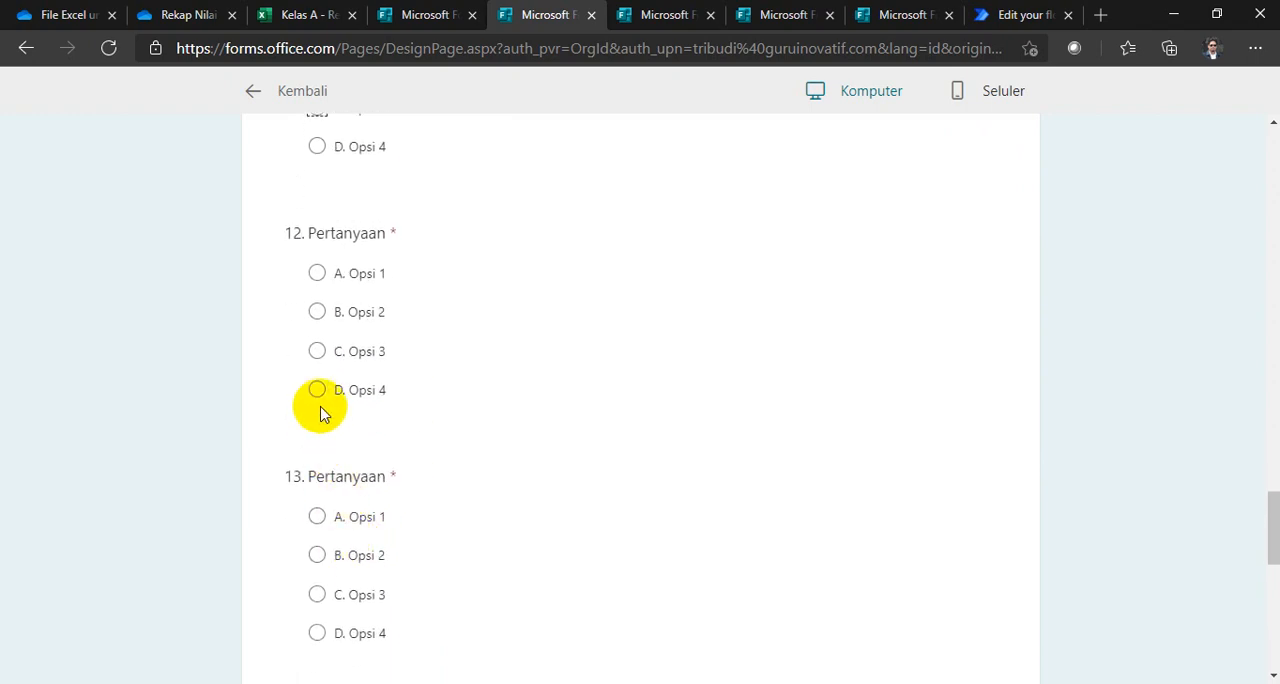
pyautogui.click(316, 349)
pyautogui.scroll(-2, 334, 465)
pyautogui.scroll(-1, 328, 445)
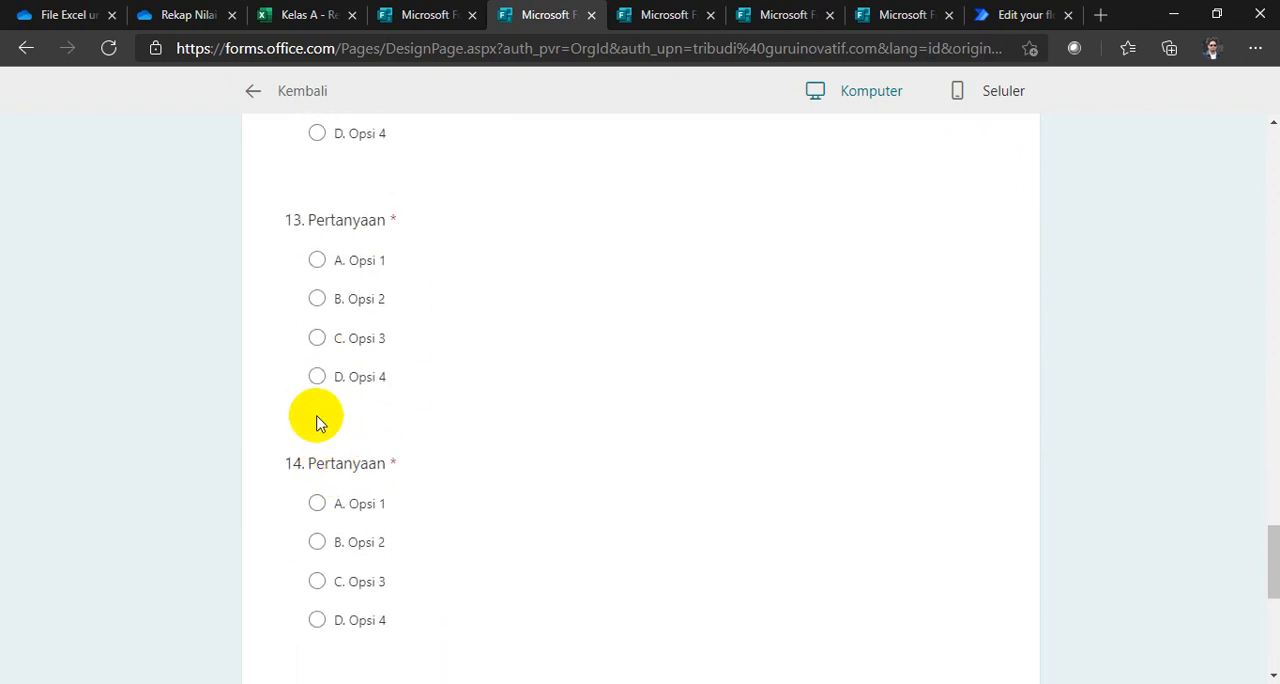
pyautogui.click(316, 336)
pyautogui.scroll(-2, 327, 510)
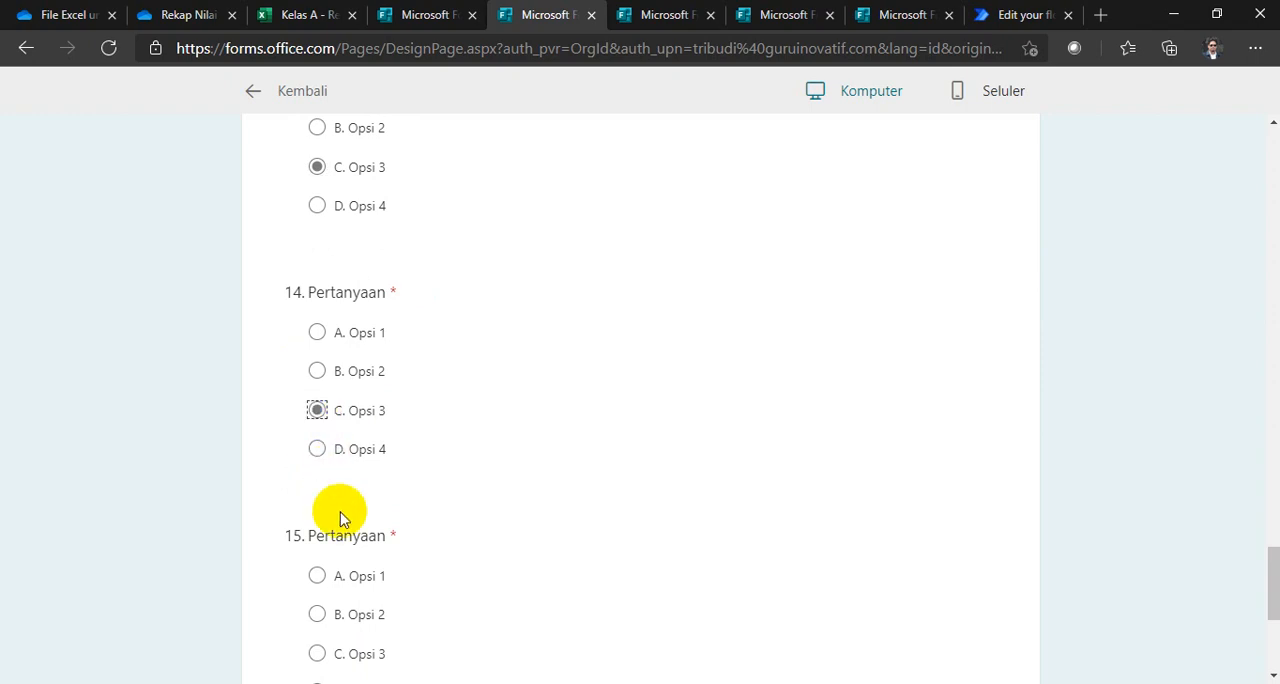
pyautogui.scroll(-2, 340, 518)
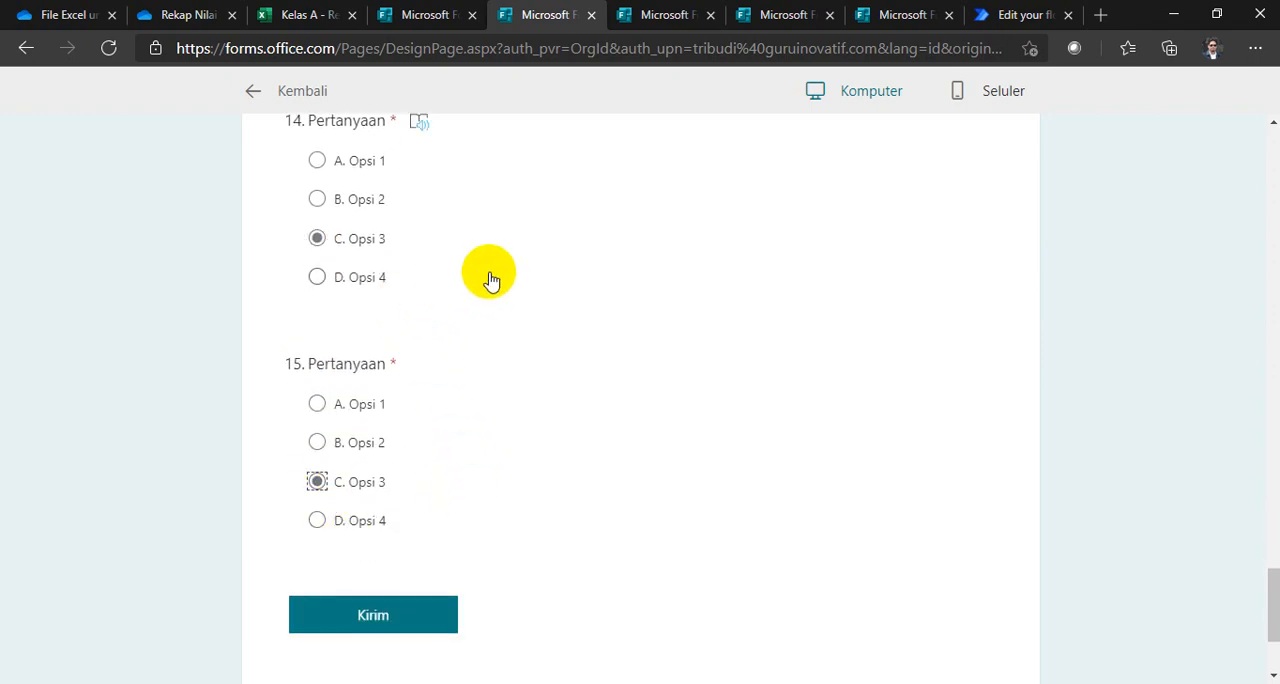
# Step: Check the Kelas A recap workbook and the completed Pre Test answers, and submit the Pre Test KD 3.8 English form
pyautogui.click(297, 18)
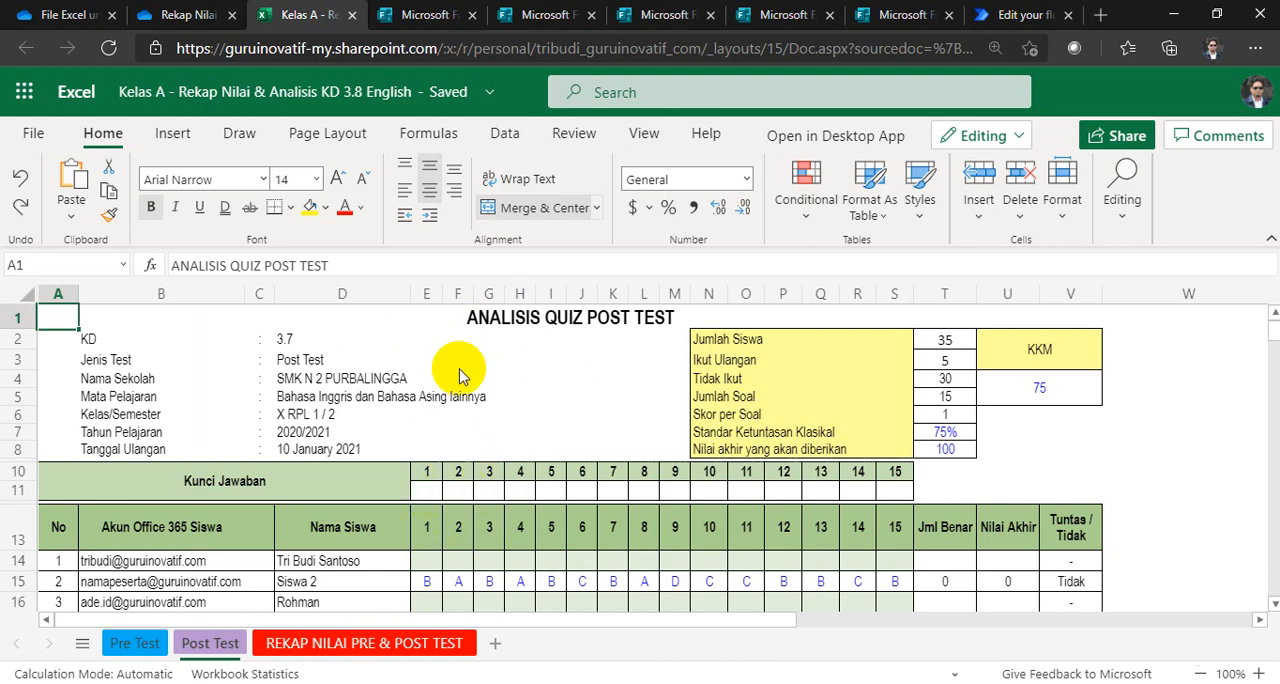
pyautogui.click(530, 24)
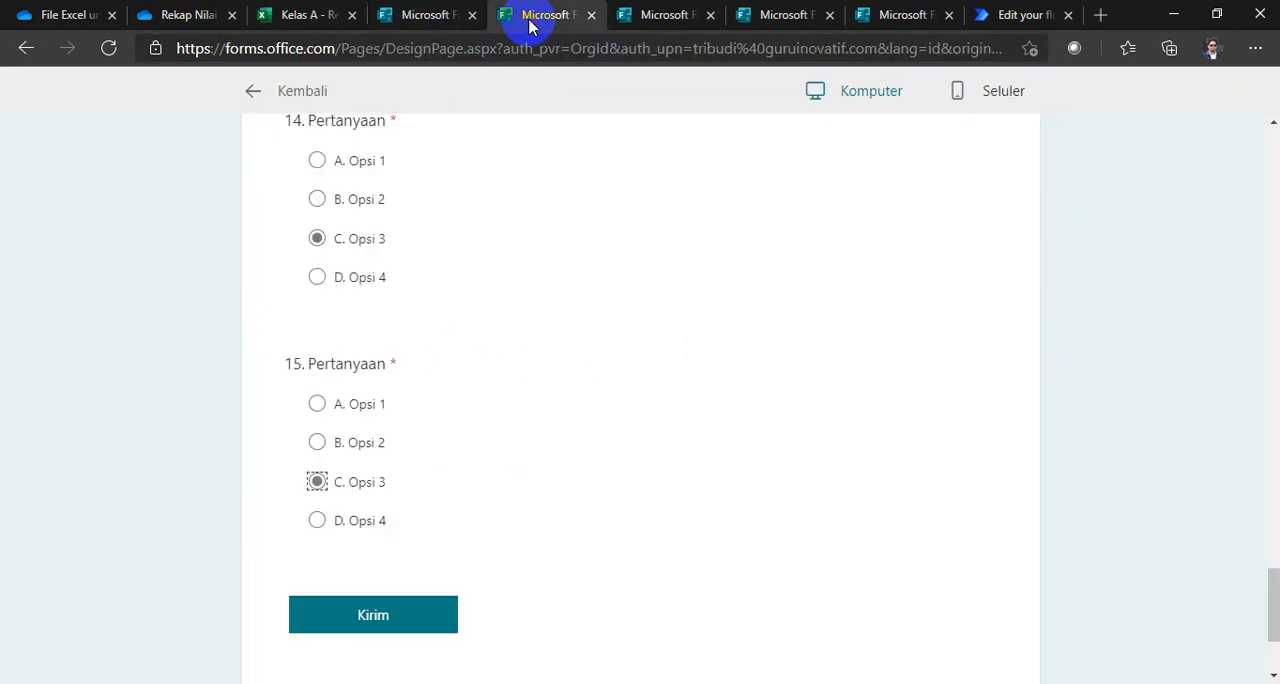
pyautogui.scroll(15, 455, 450)
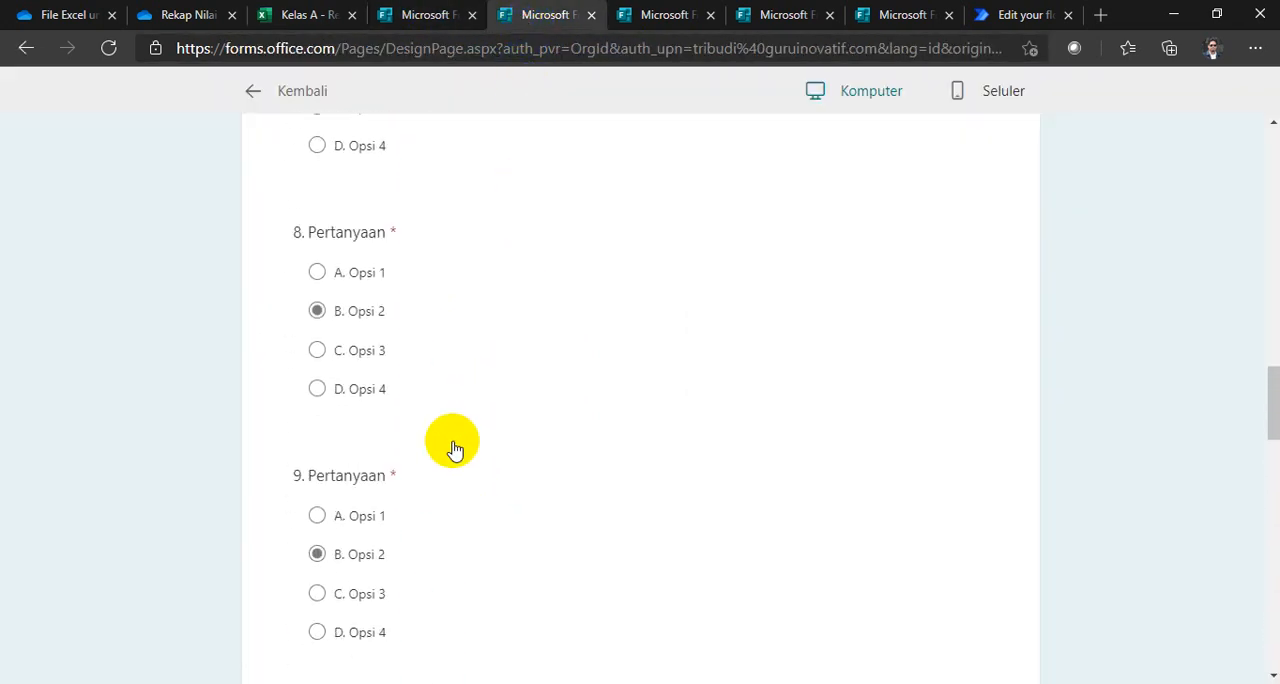
pyautogui.scroll(20, 455, 450)
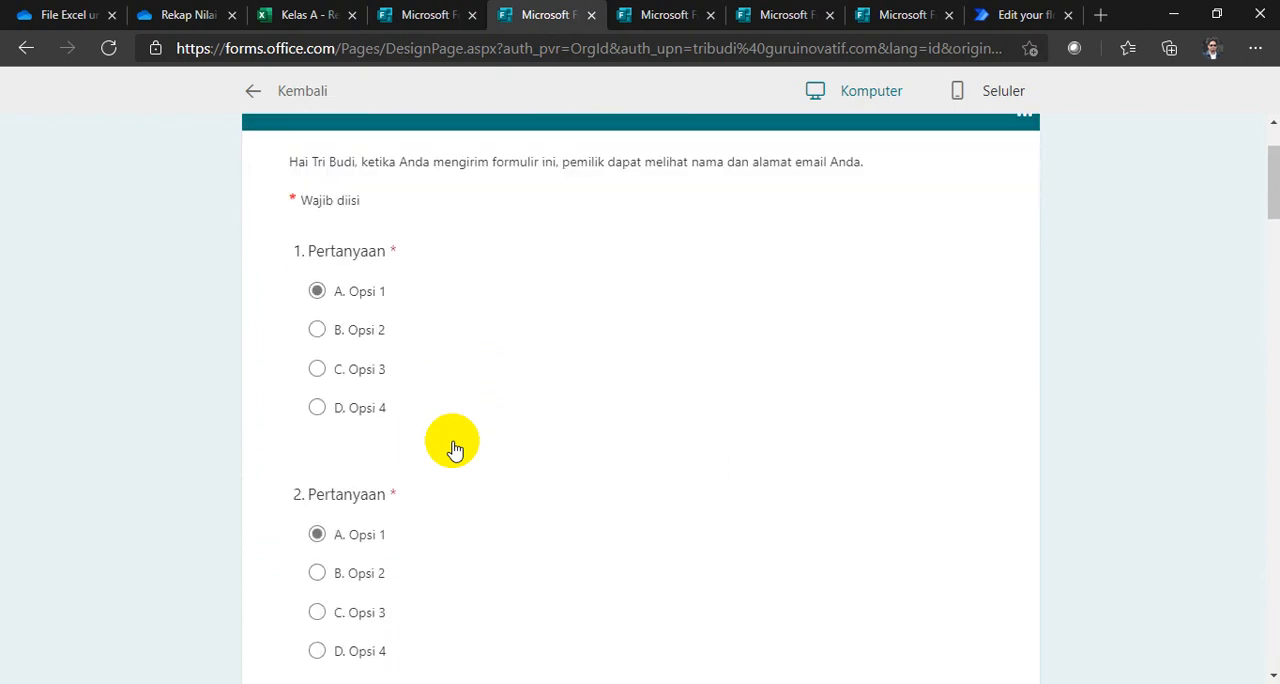
pyautogui.scroll(-20, 453, 449)
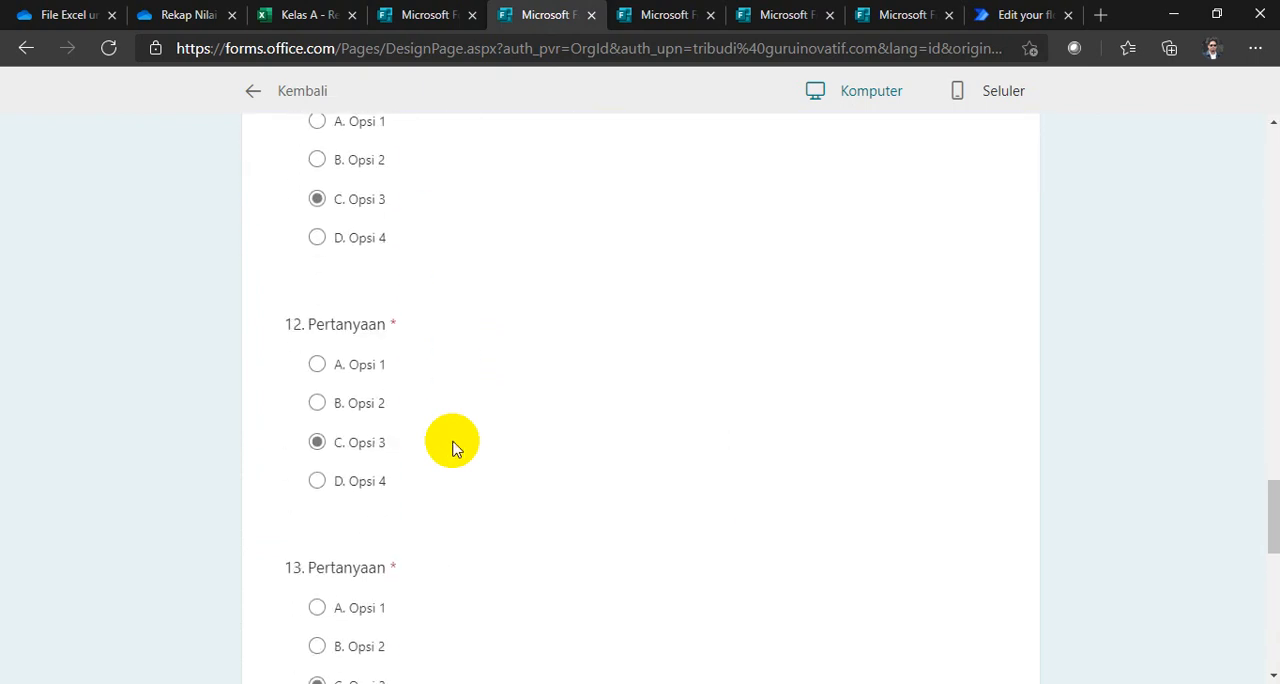
pyautogui.scroll(-8, 452, 447)
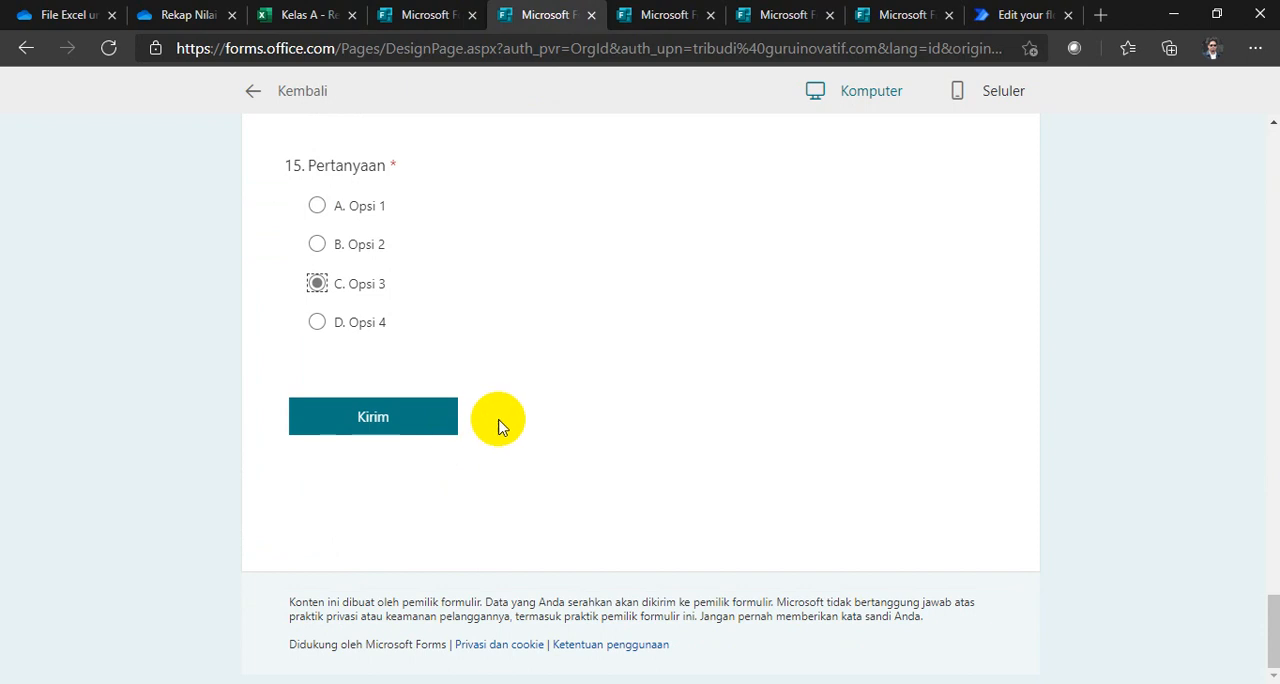
pyautogui.click(397, 418)
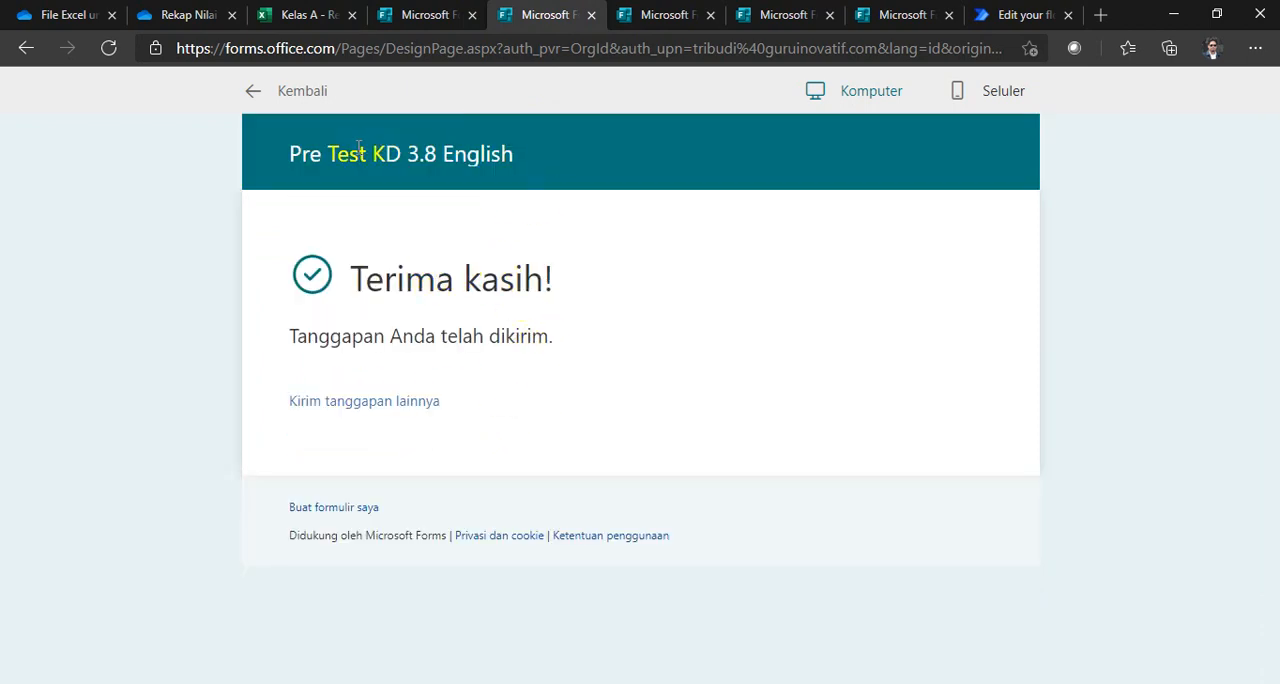
# Step: Preview the Post Test KD 3.8 English form and answer questions 1 to 3 with B. Opsi 2
pyautogui.click(663, 15)
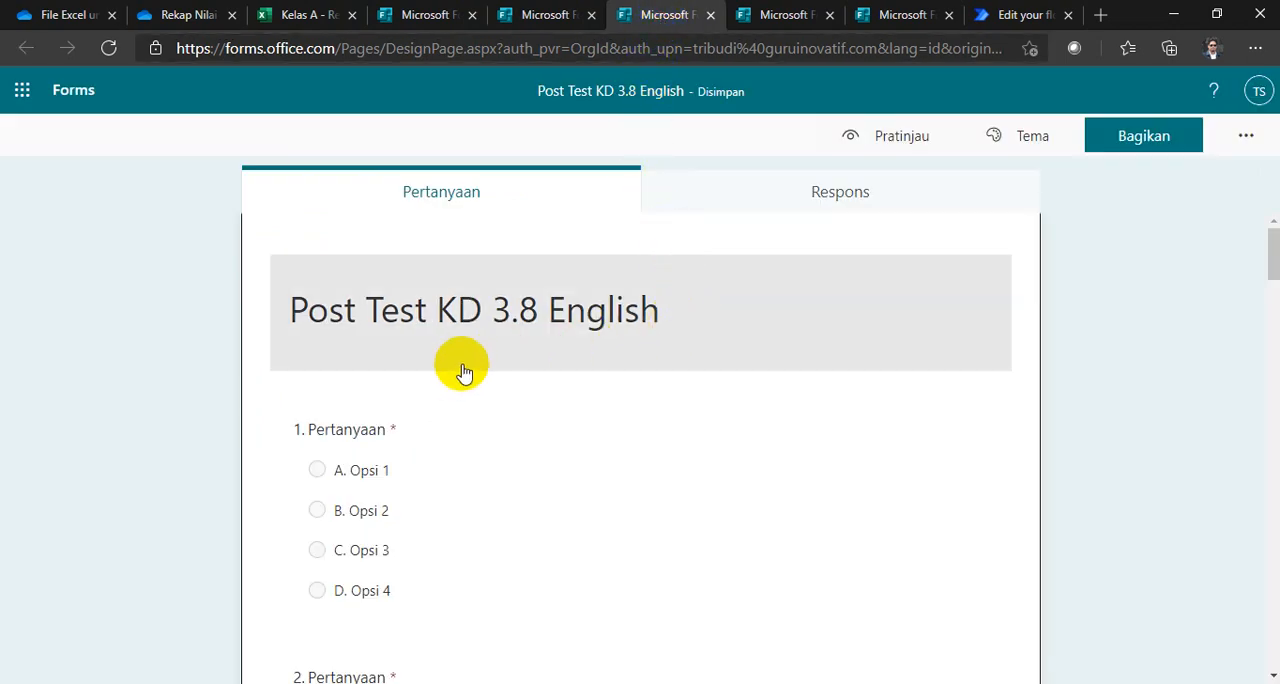
pyautogui.click(829, 148)
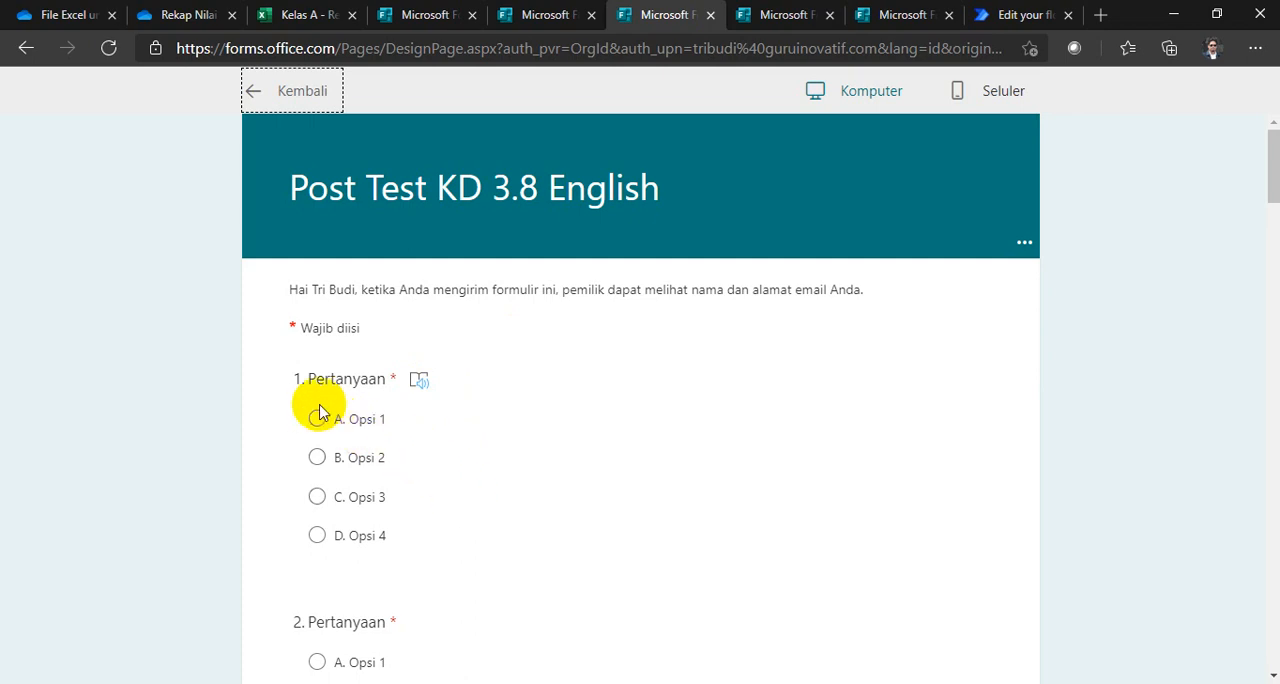
pyautogui.scroll(-1, 342, 500)
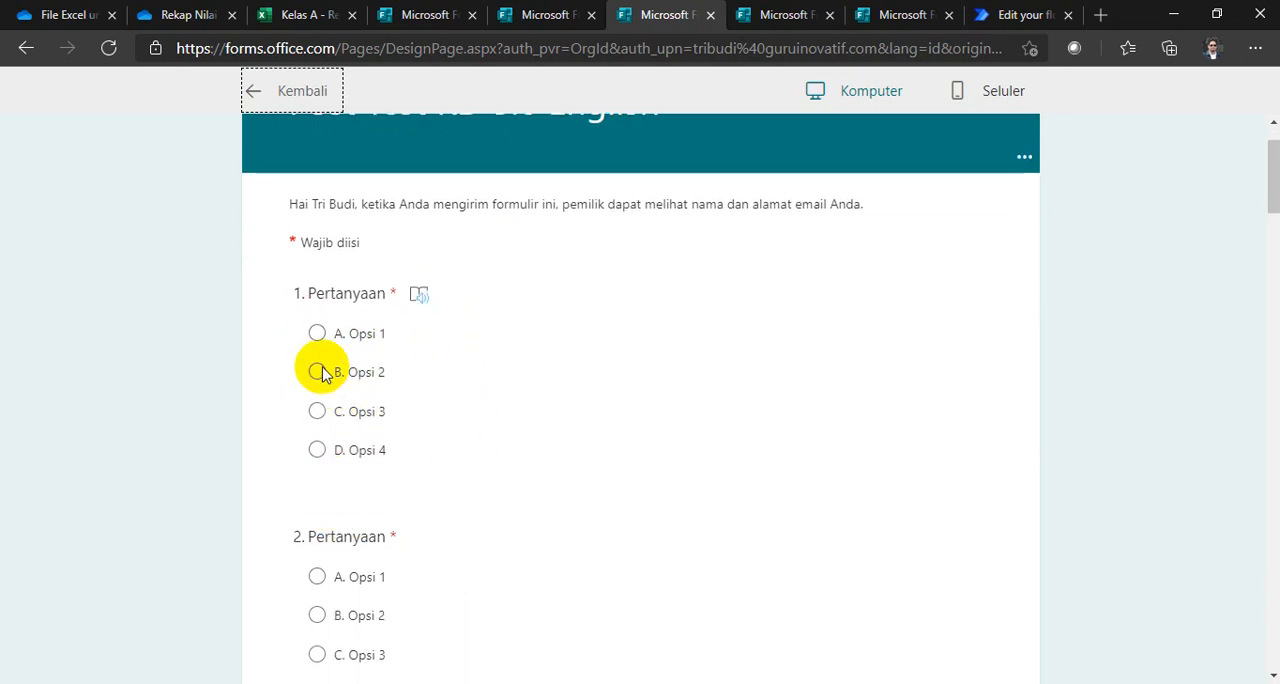
pyautogui.scroll(-1, 333, 530)
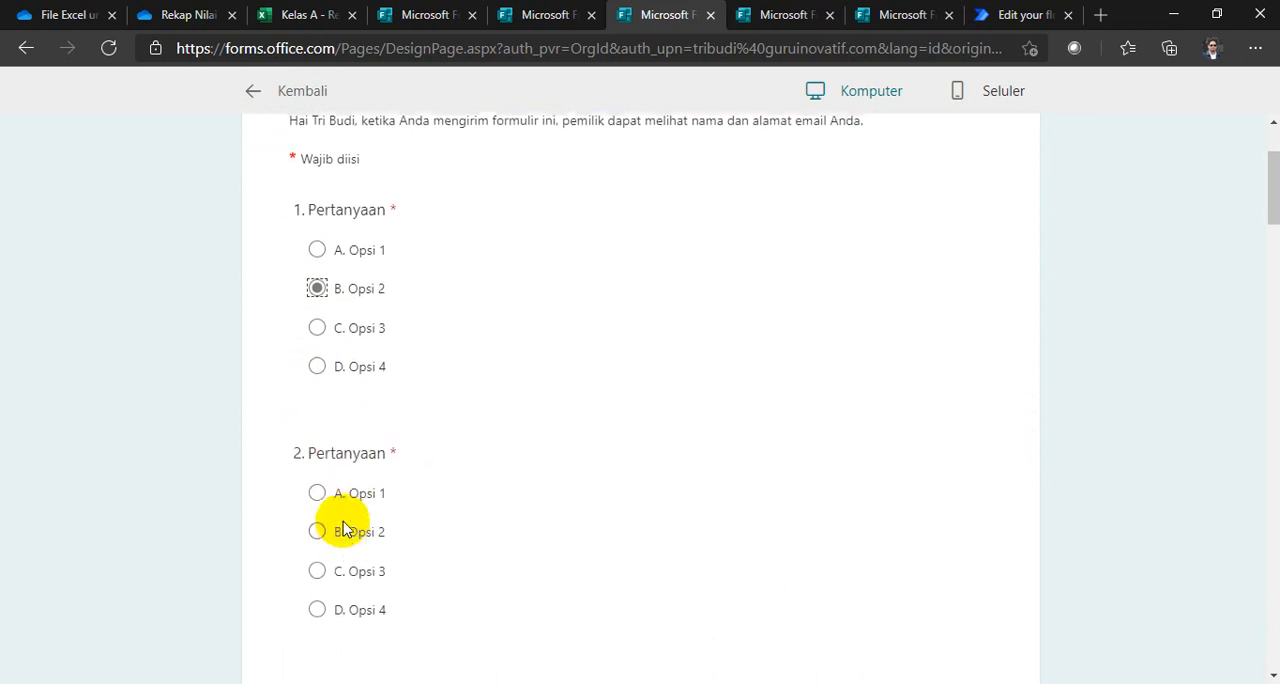
pyautogui.scroll(-2, 425, 532)
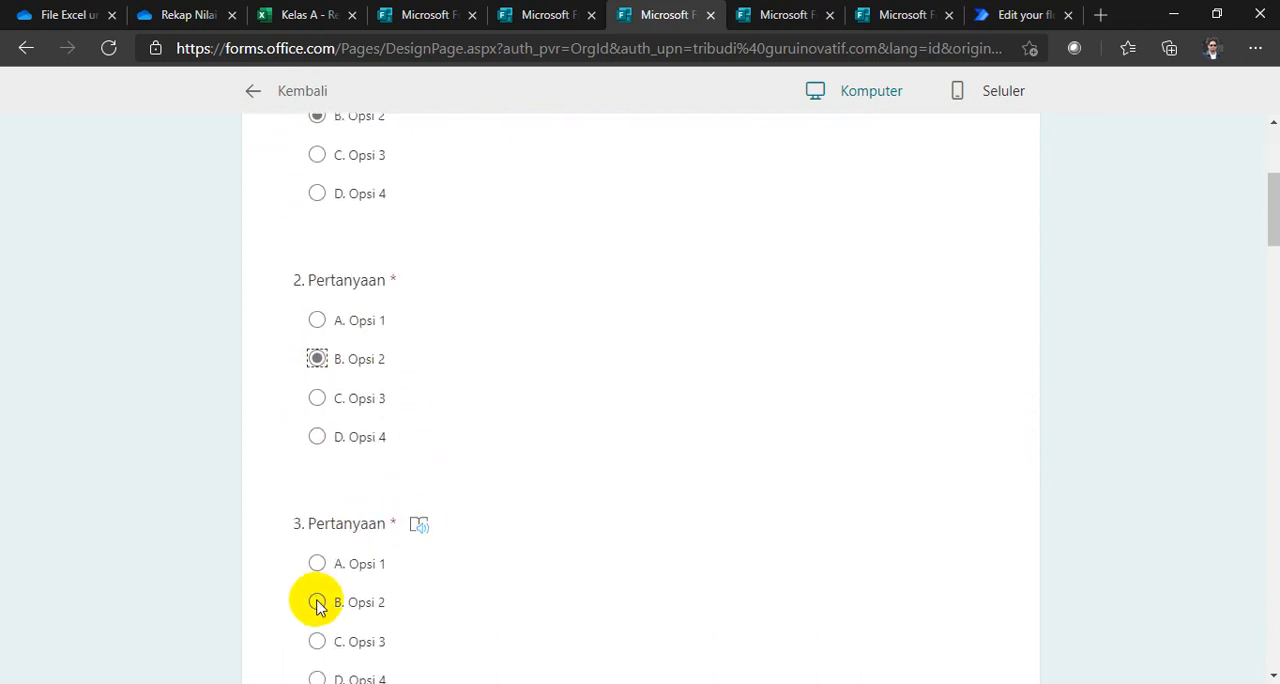
pyautogui.scroll(4, 512, 498)
pyautogui.scroll(-4, 514, 497)
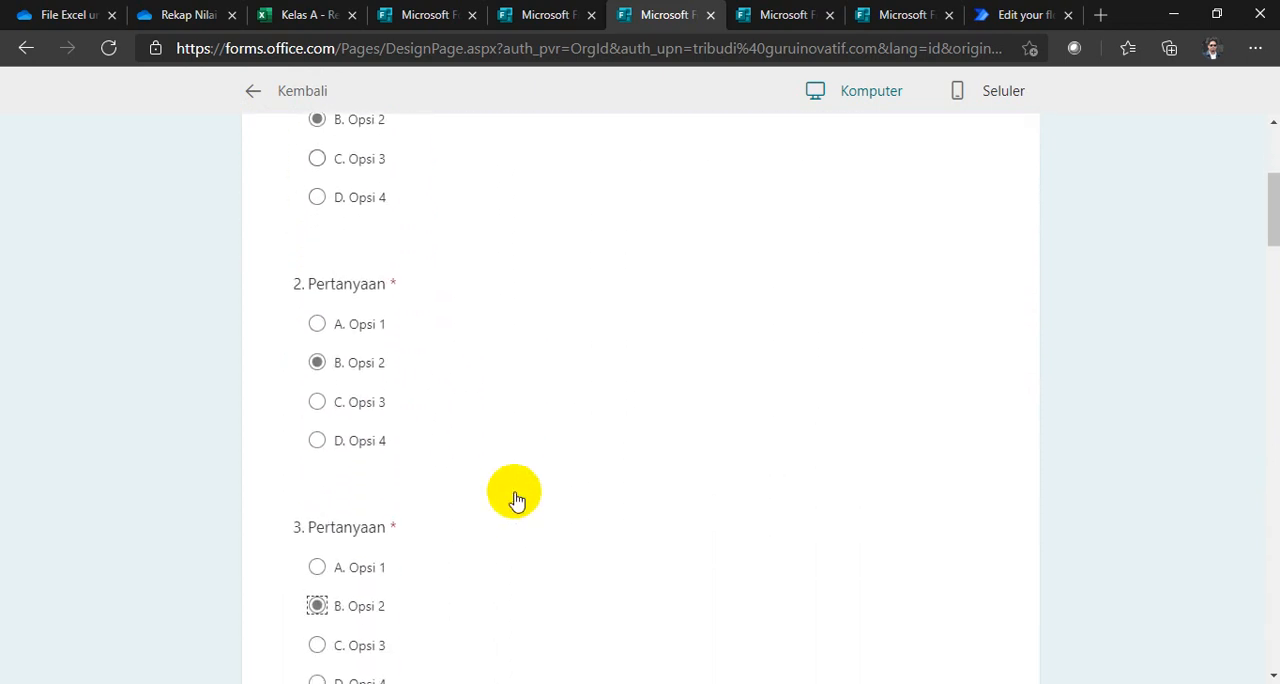
# Step: Answer questions 4 to 10 of the Post Test KD 3.8 English form with C. Opsi 3
pyautogui.scroll(-4, 514, 497)
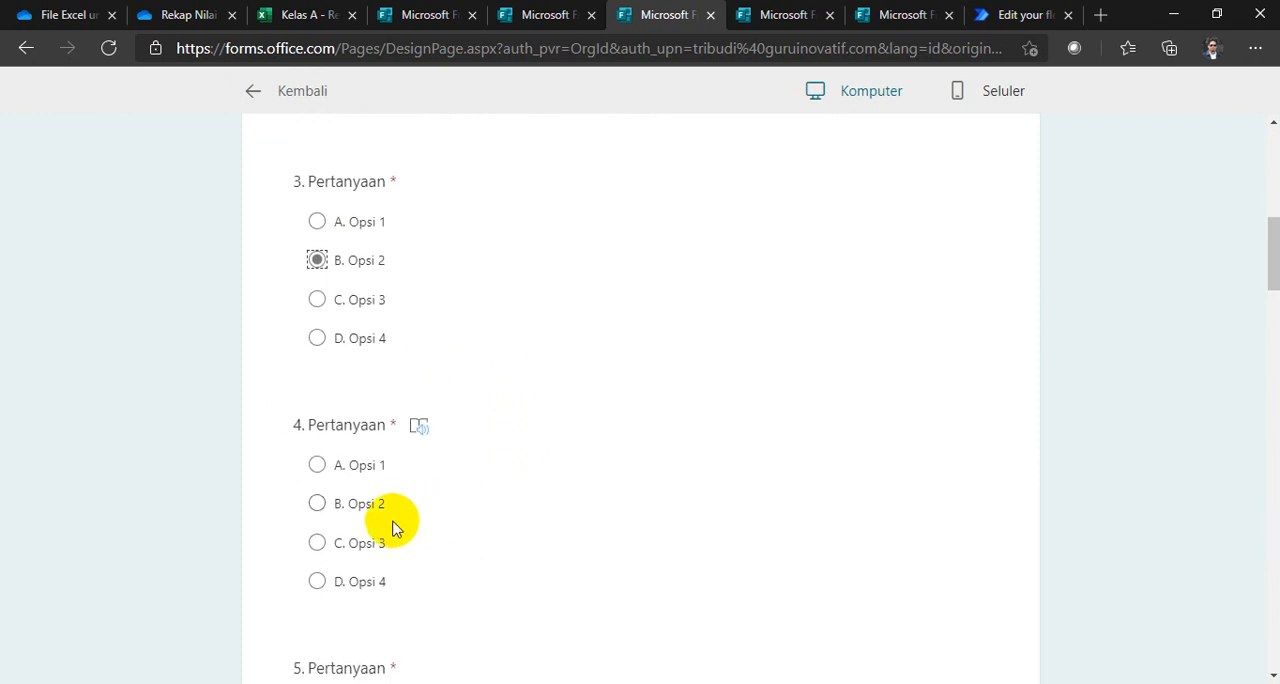
pyautogui.scroll(-2, 351, 546)
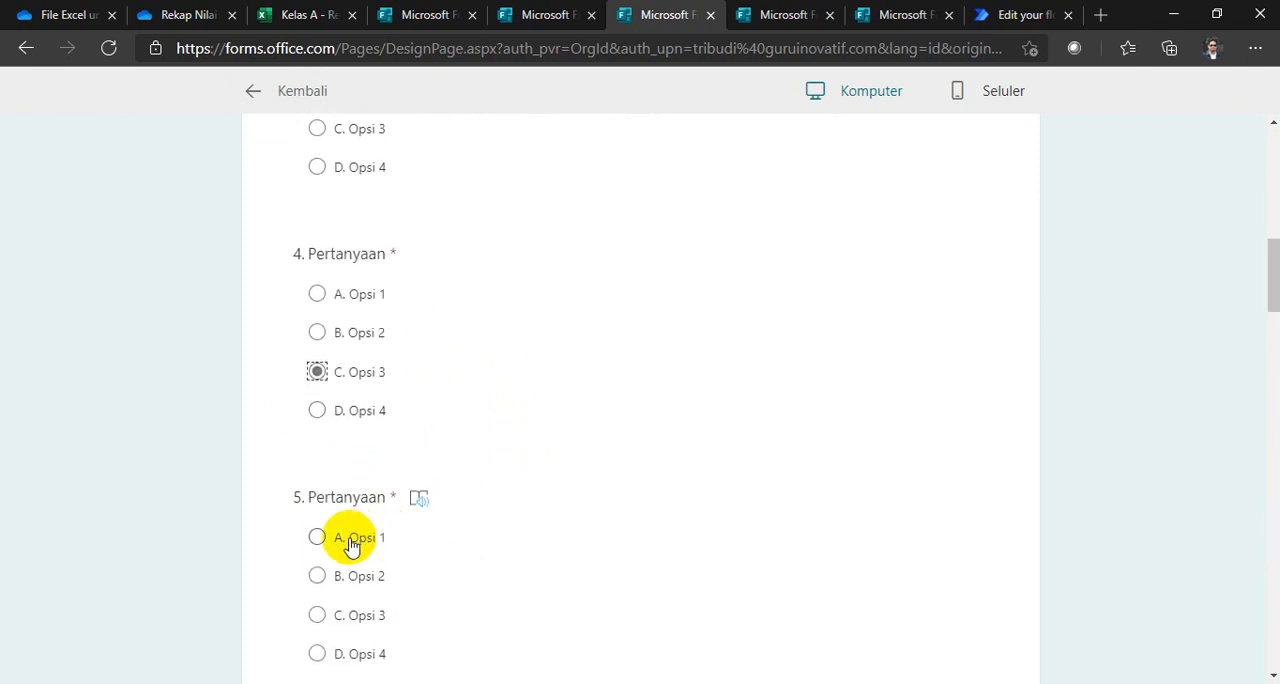
pyautogui.scroll(-4, 317, 617)
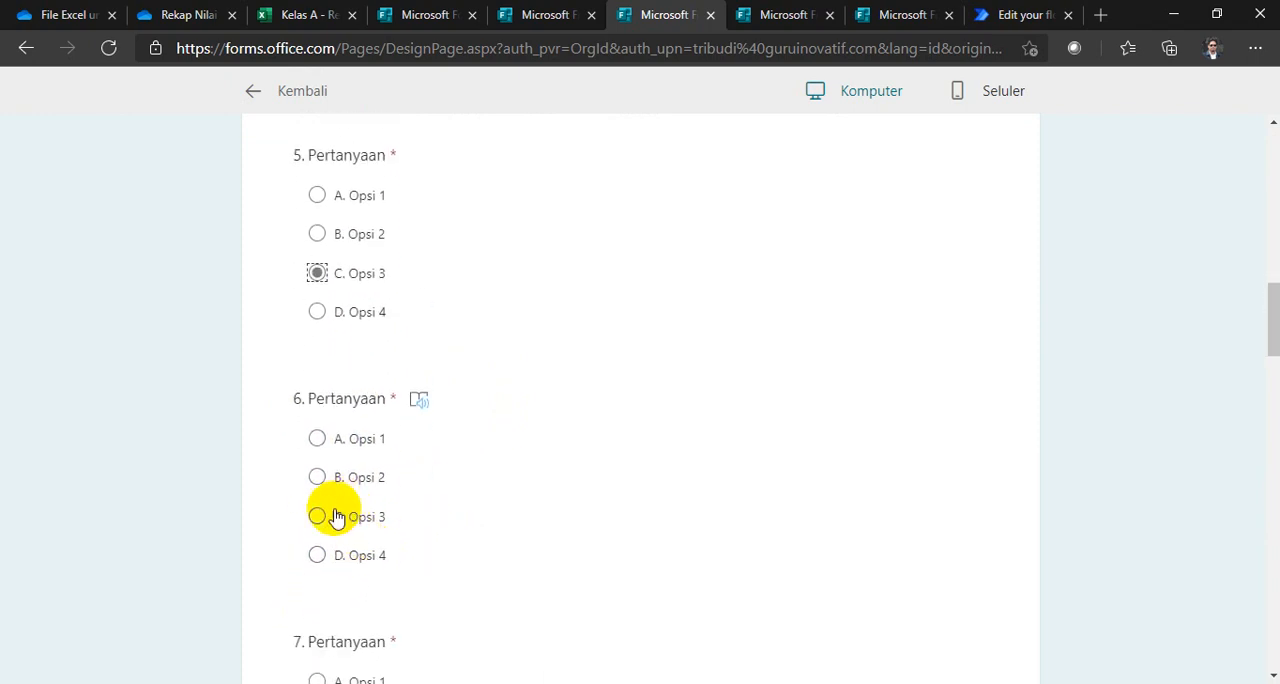
pyautogui.scroll(-2, 350, 541)
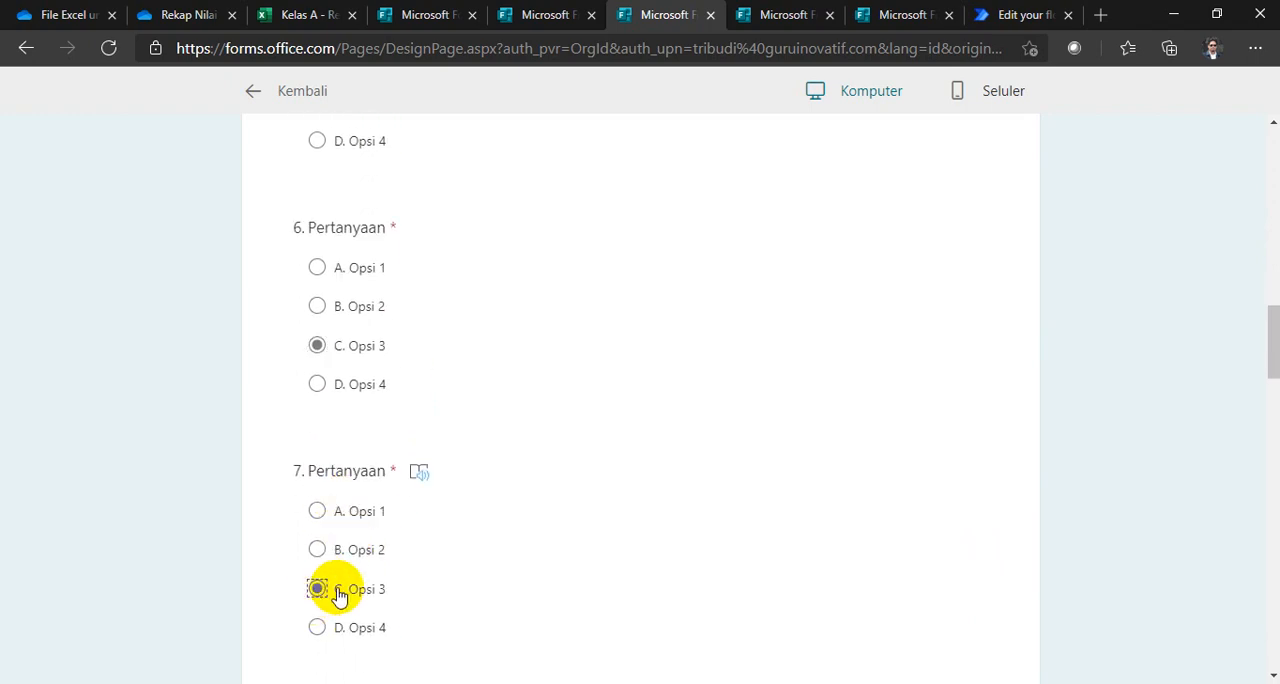
pyautogui.scroll(-3, 340, 596)
pyautogui.scroll(-4, 366, 589)
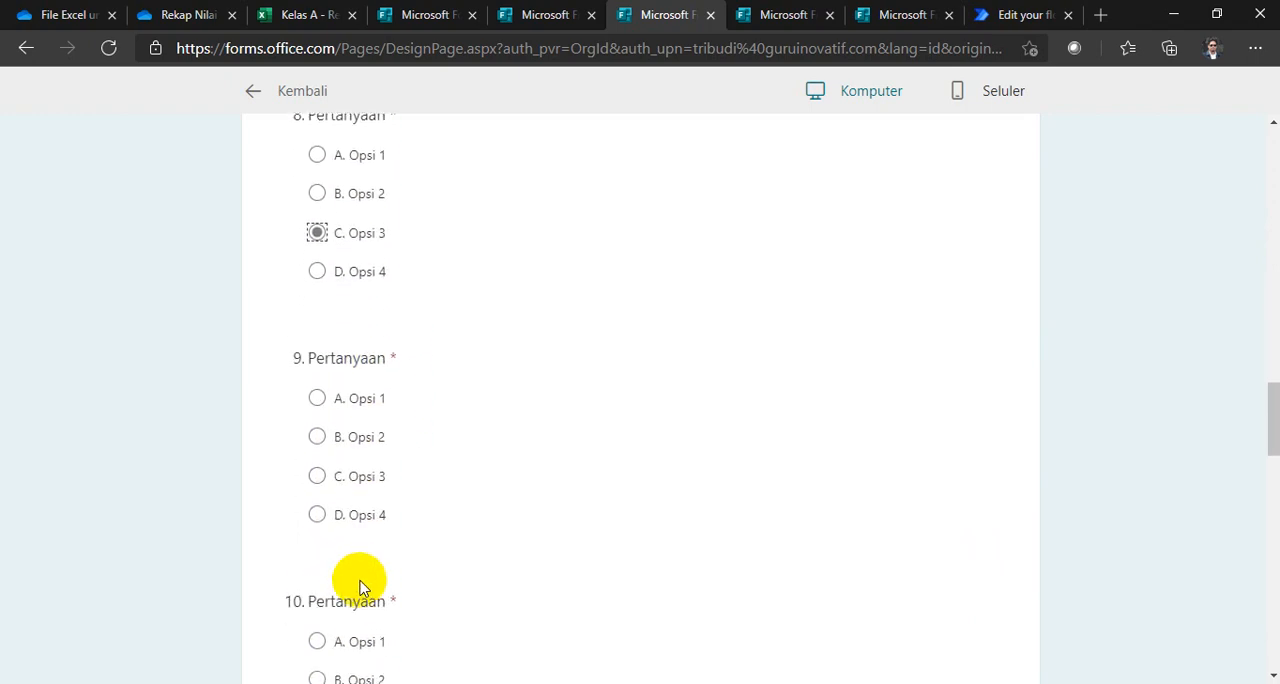
pyautogui.scroll(-3, 337, 498)
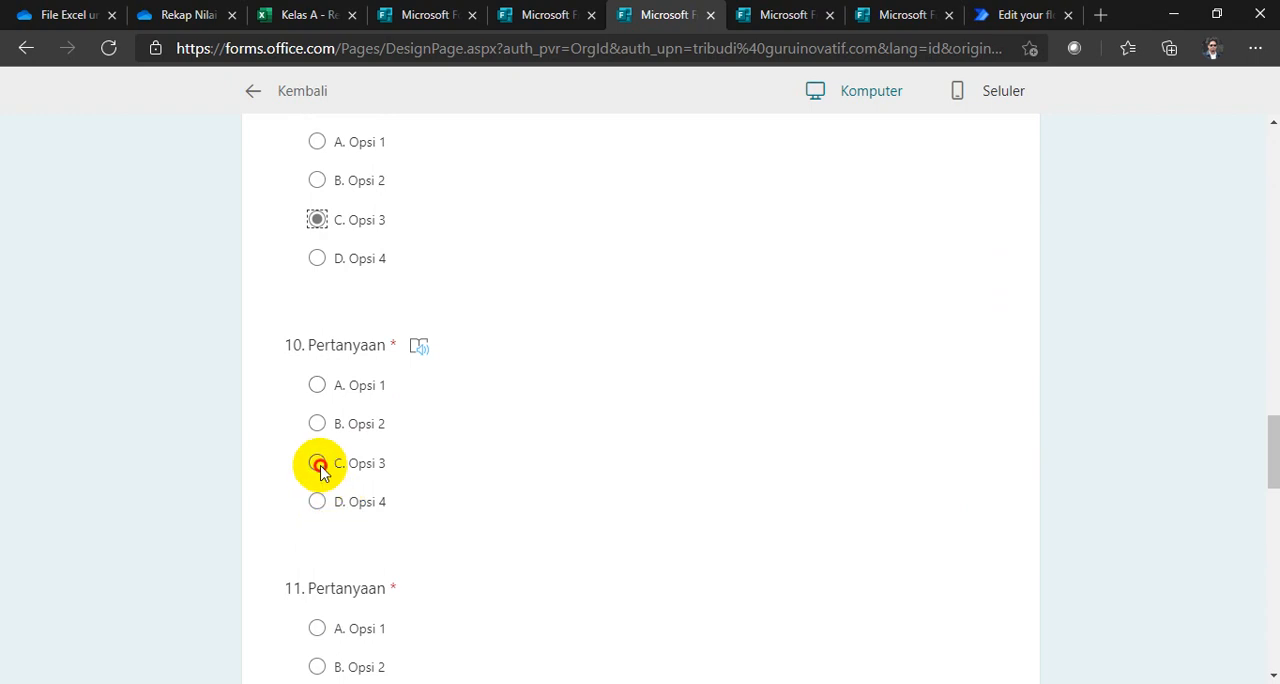
pyautogui.click(318, 464)
# Step: Answer questions 11 to 15 of the Post Test KD 3.8 English form with D. Opsi 4 and submit the form
pyautogui.scroll(-3, 337, 518)
pyautogui.click(318, 488)
pyautogui.scroll(-3, 320, 490)
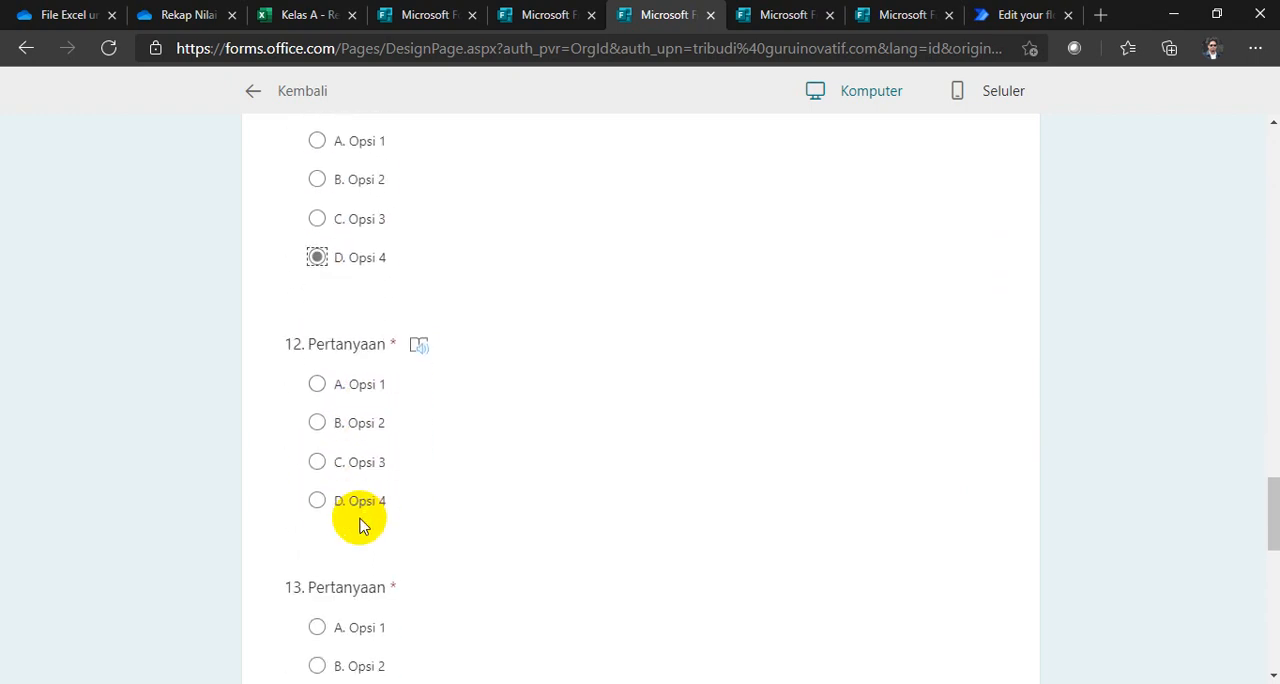
pyautogui.scroll(-3, 337, 515)
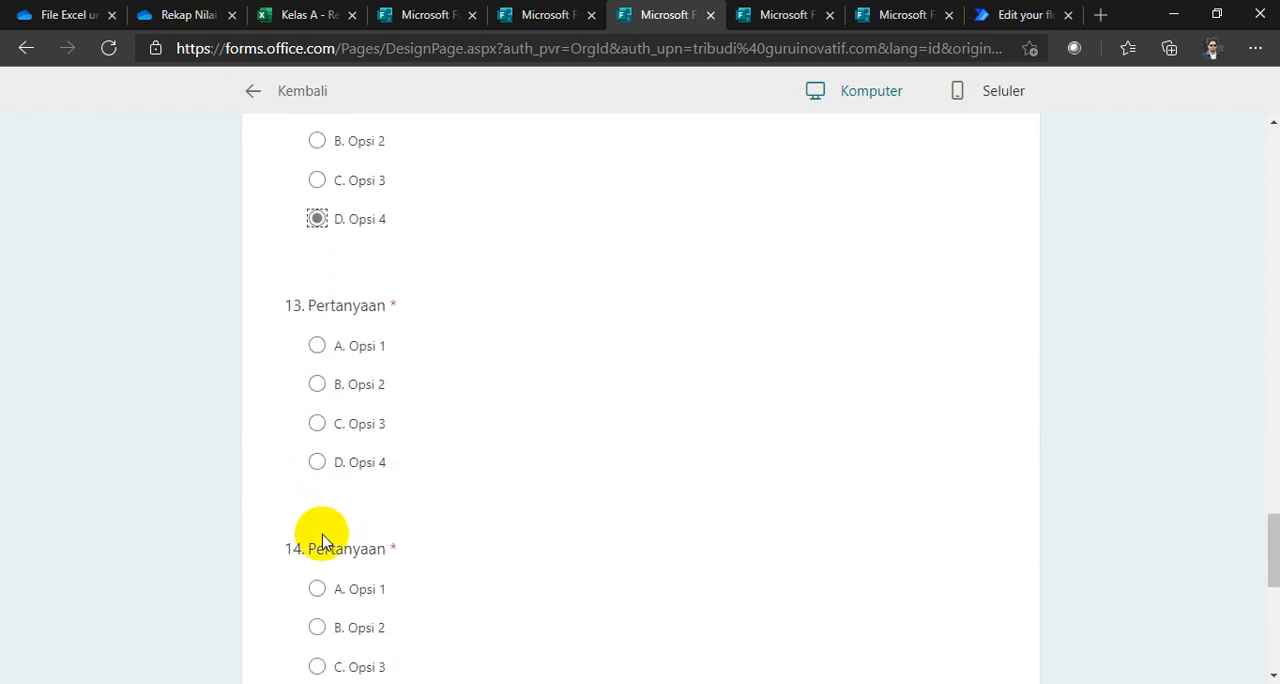
pyautogui.click(318, 464)
pyautogui.scroll(-3, 330, 510)
pyautogui.click(317, 450)
pyautogui.scroll(-3, 331, 512)
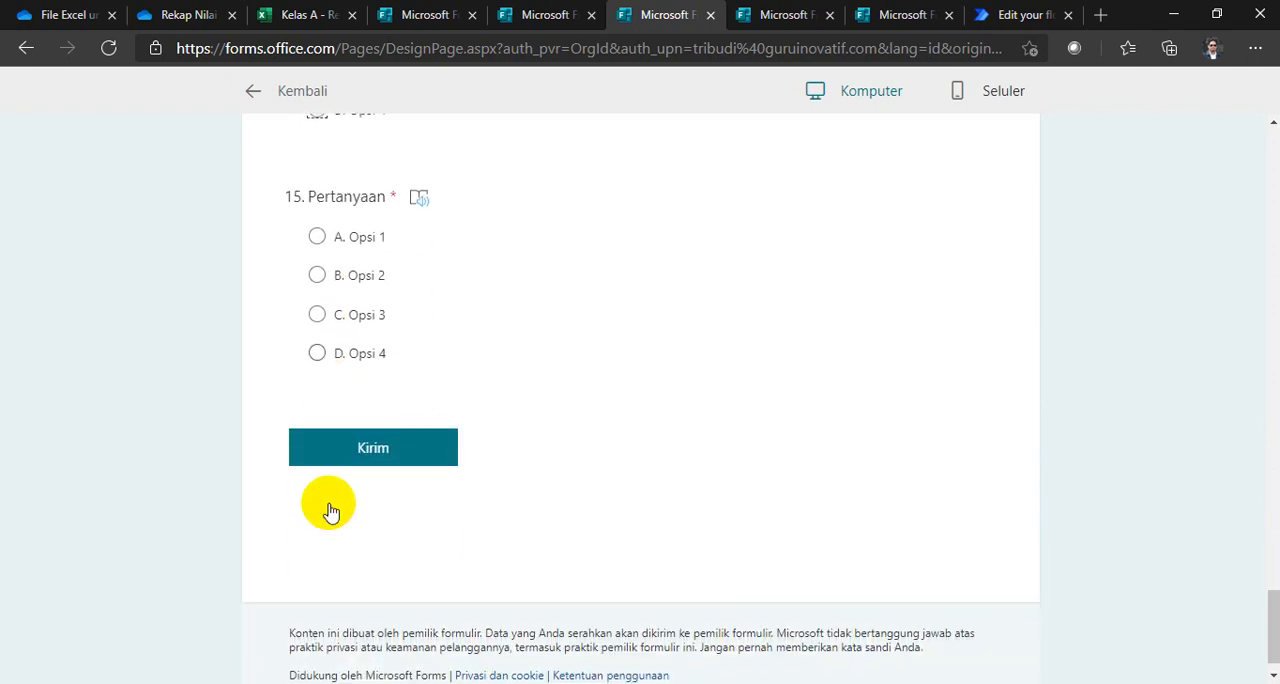
pyautogui.click(318, 352)
pyautogui.click(404, 446)
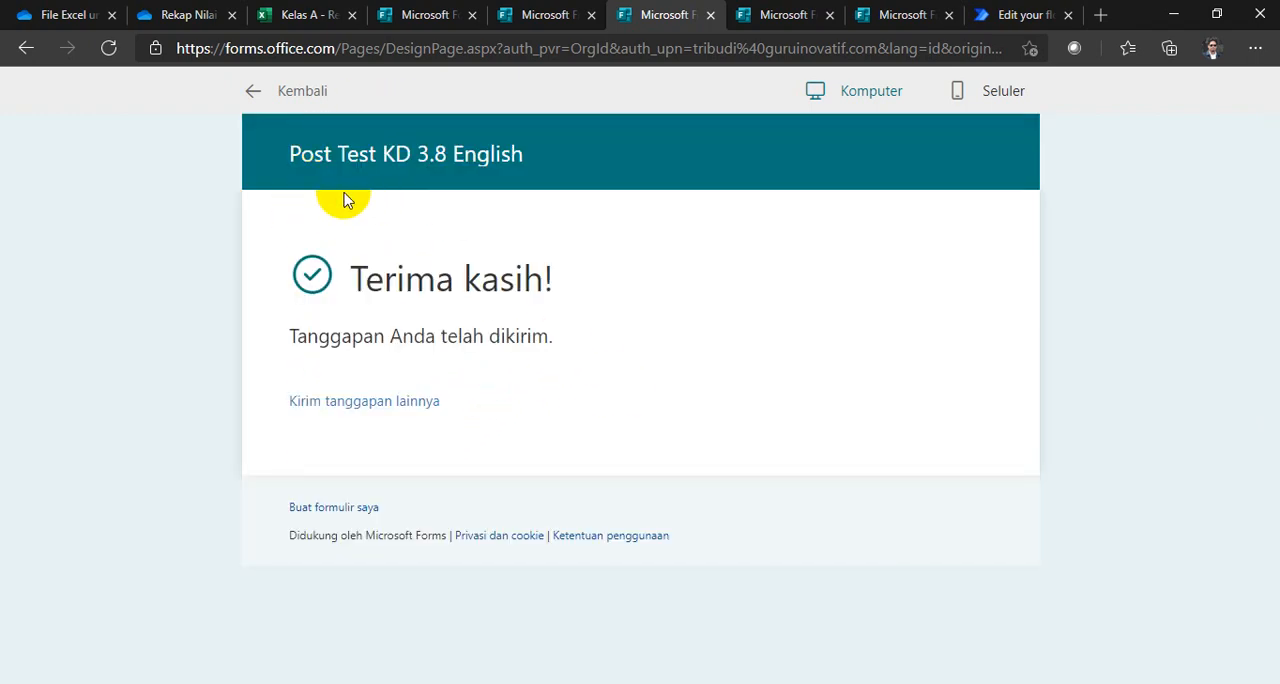
# Step: Preview the Input Kunci Jawaban Pre & Post Test English form and set the key for questions 1 to 3 to A
pyautogui.click(768, 14)
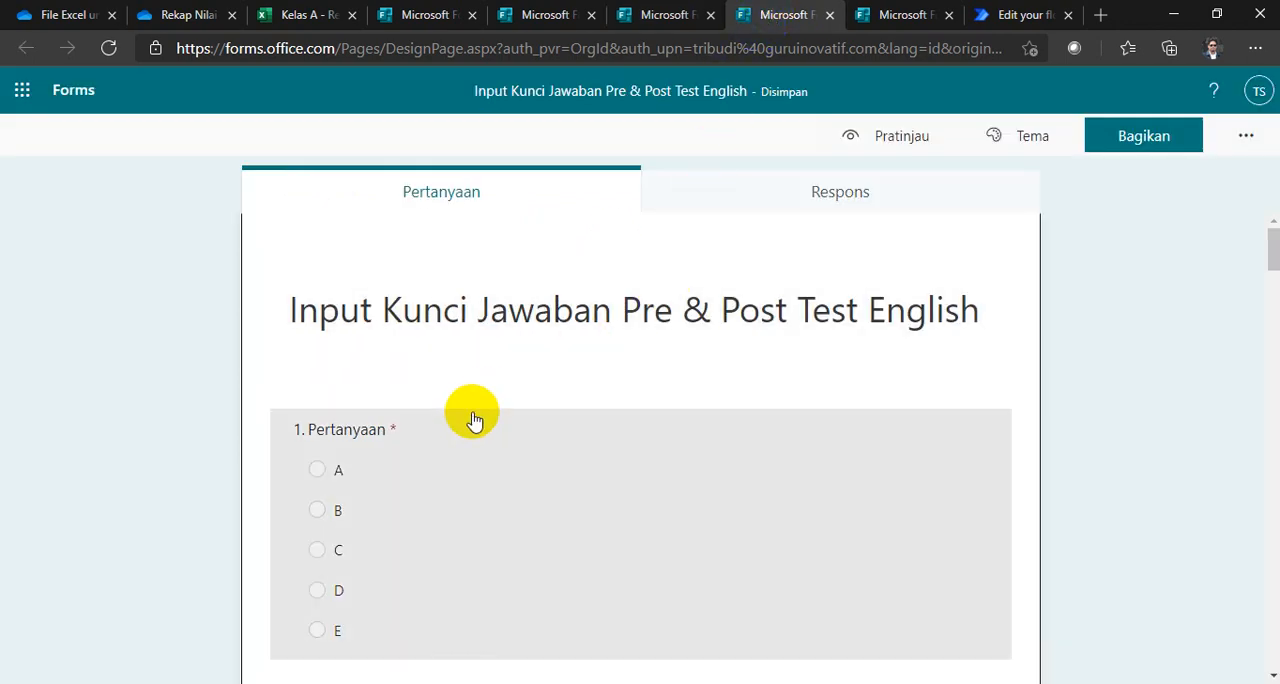
pyautogui.scroll(-2, 510, 440)
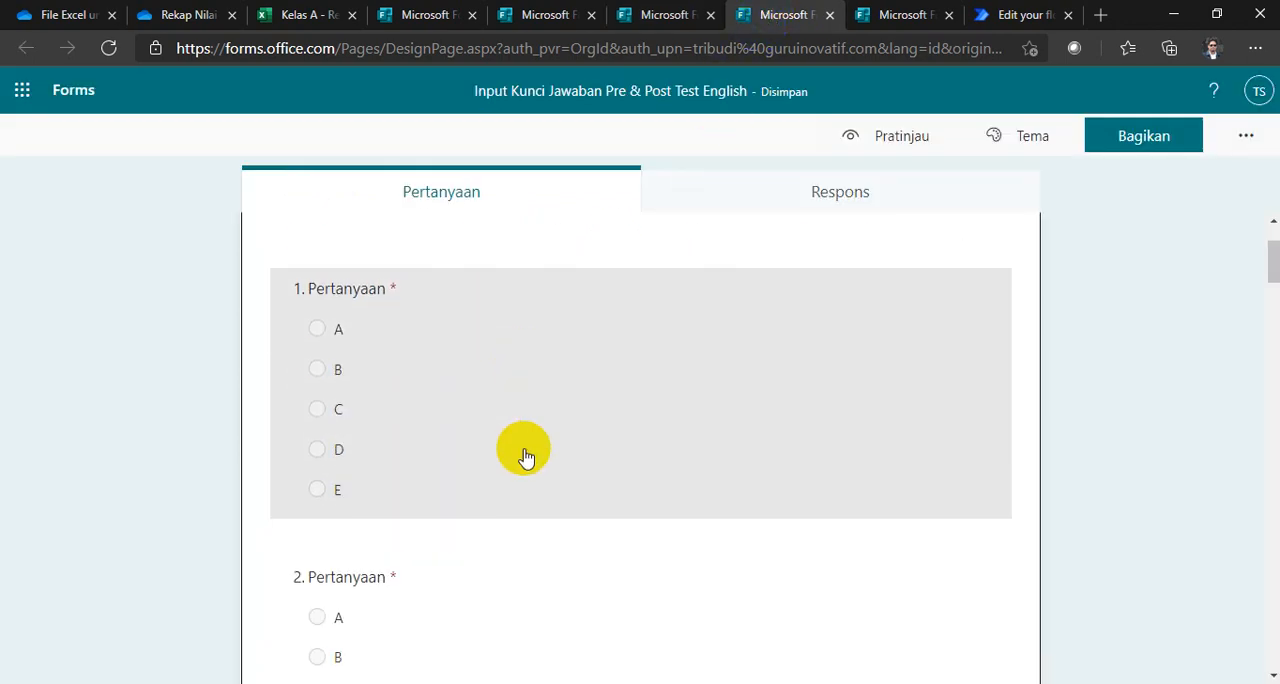
pyautogui.scroll(1, 522, 452)
pyautogui.scroll(-1, 517, 451)
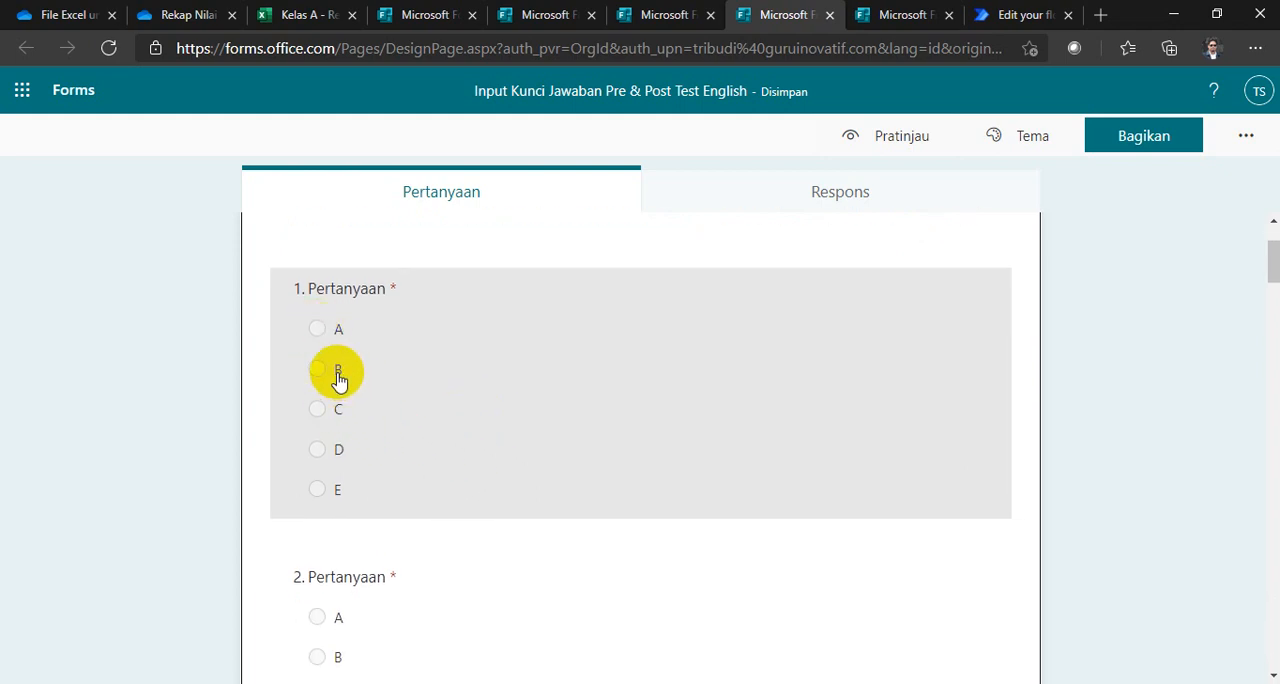
pyautogui.click(858, 145)
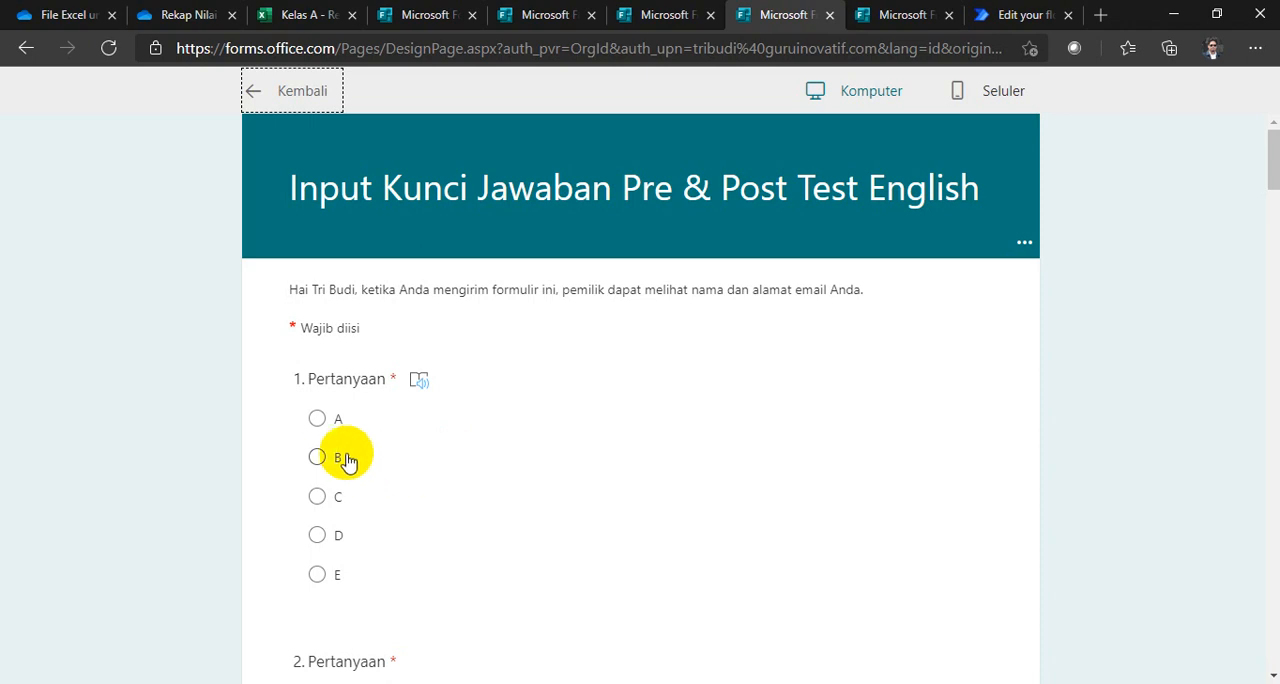
pyautogui.click(317, 418)
pyautogui.scroll(-2, 389, 471)
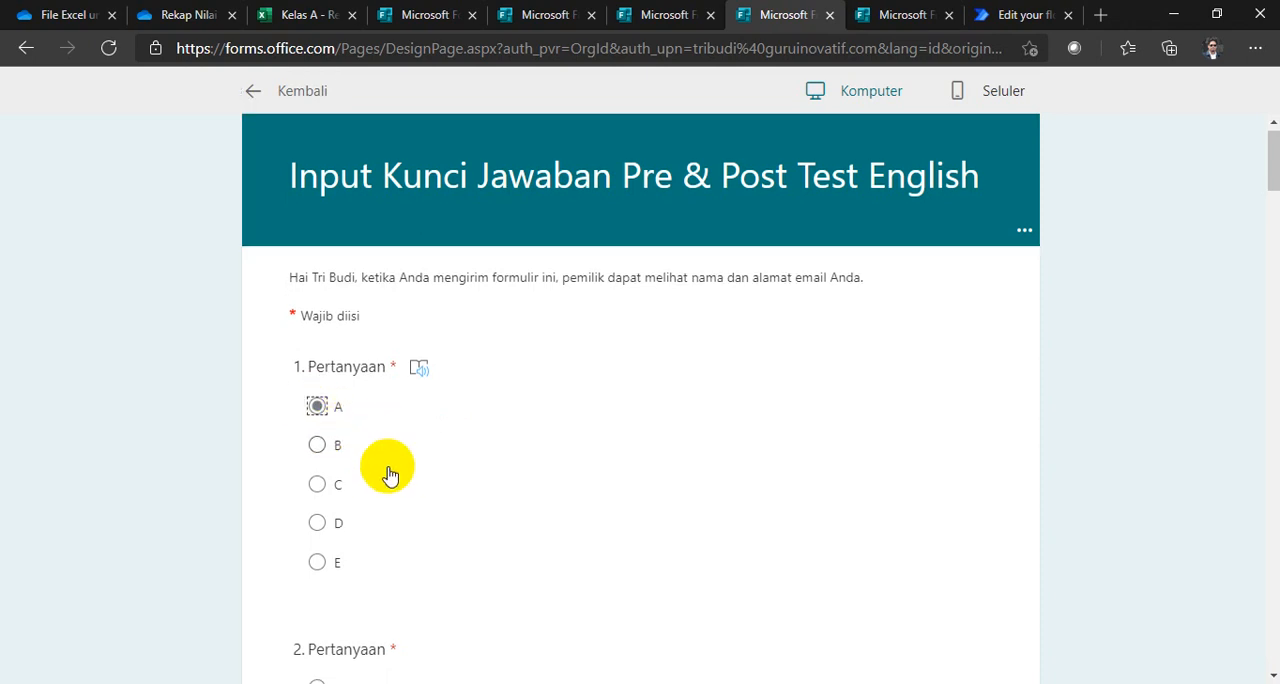
pyautogui.click(317, 529)
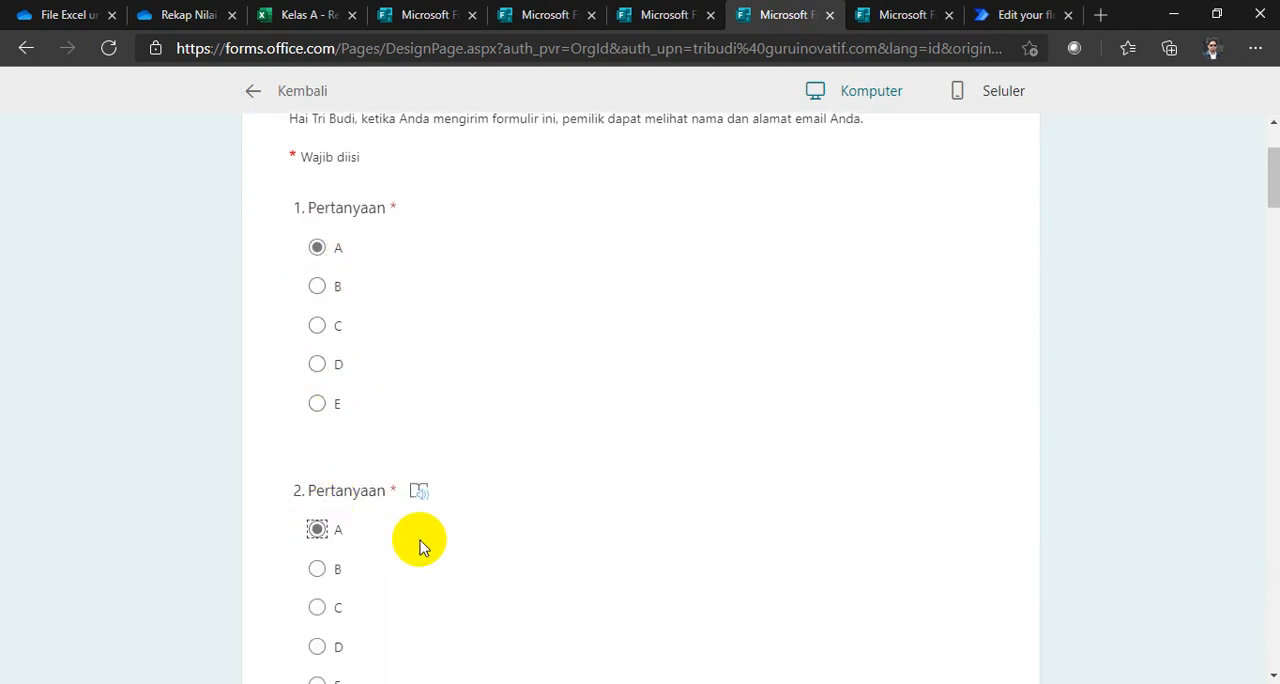
pyautogui.scroll(-3, 400, 535)
pyautogui.click(320, 555)
# Step: Set the answer key to B for questions 4 and 5, C for question 6, and B for question 7
pyautogui.scroll(-5, 400, 540)
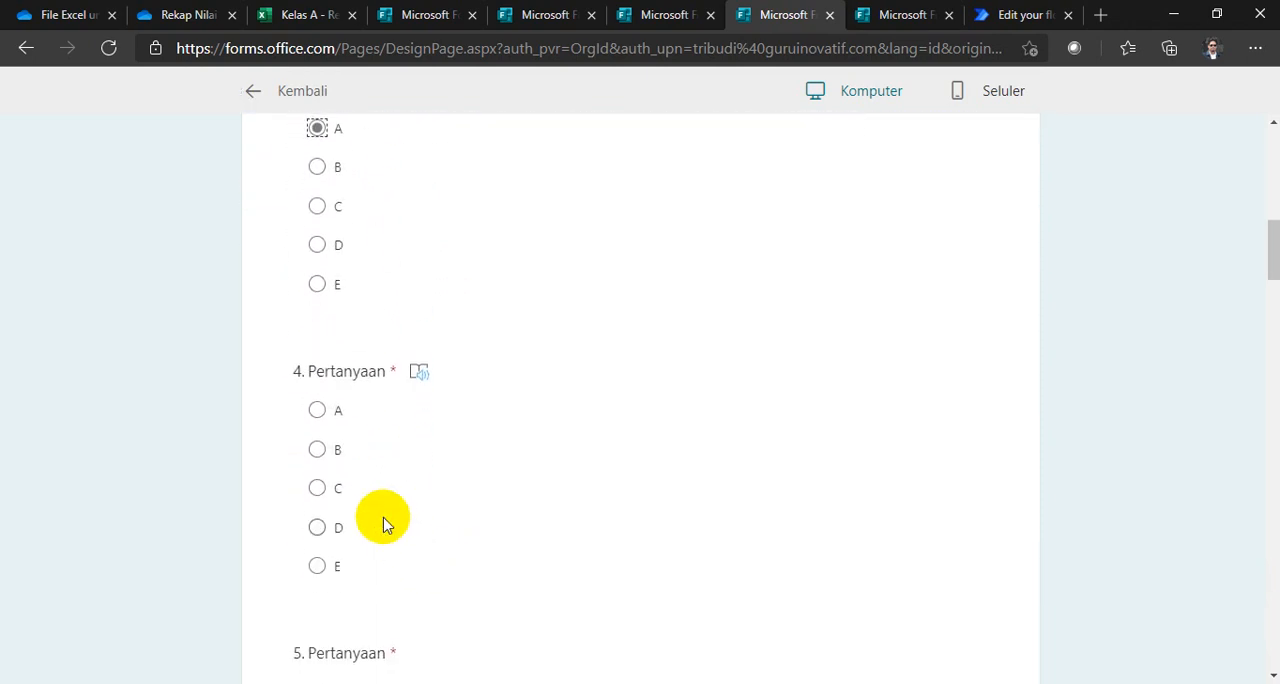
pyautogui.scroll(-3, 366, 526)
pyautogui.click(320, 474)
pyautogui.scroll(-4, 346, 526)
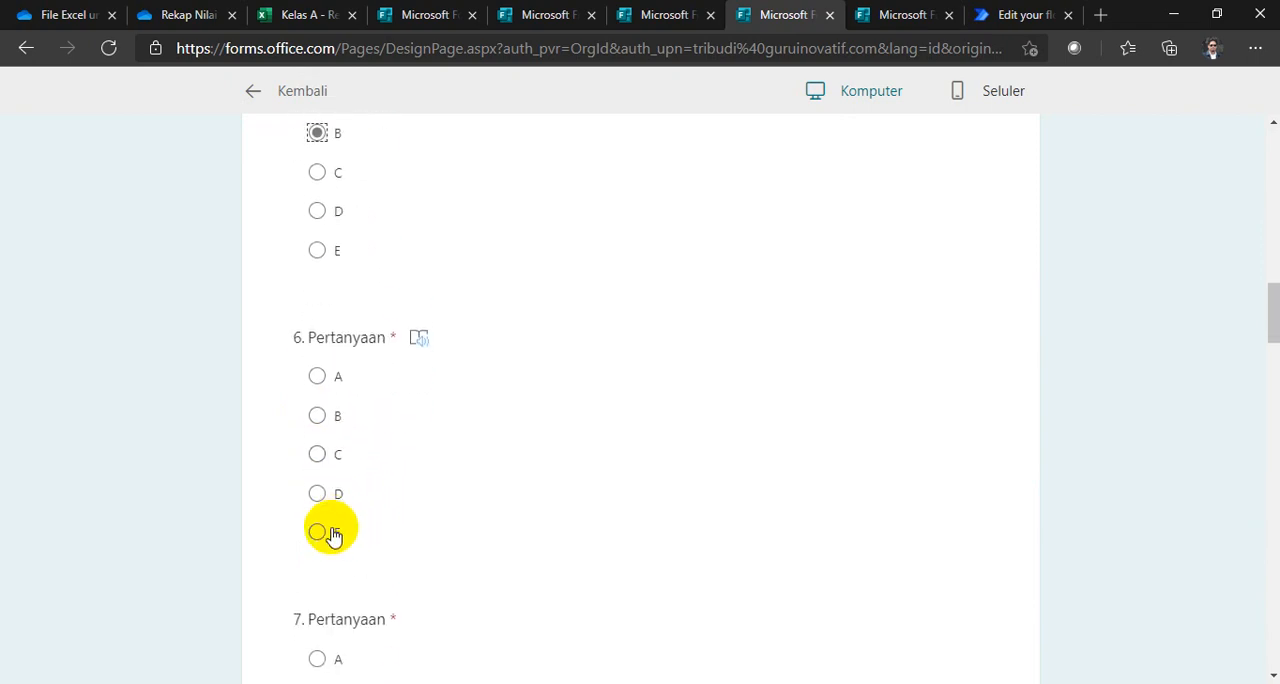
pyautogui.click(320, 455)
pyautogui.scroll(-4, 332, 510)
pyautogui.click(318, 355)
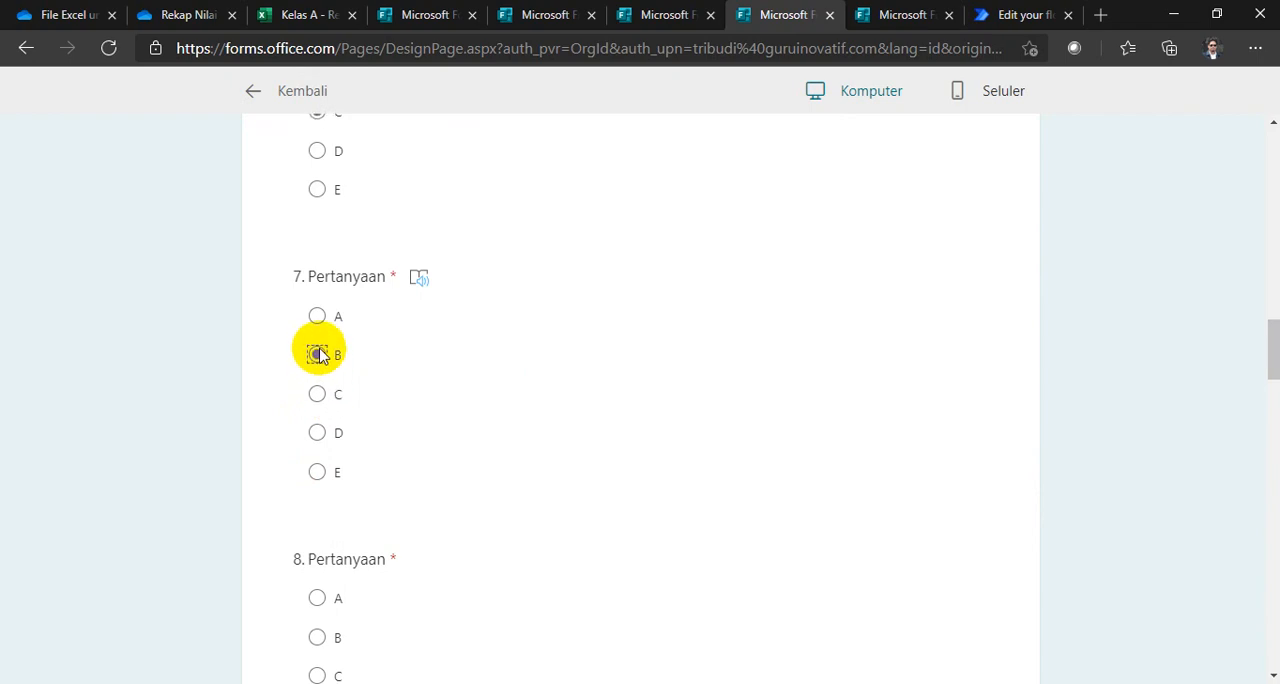
# Step: Set the answer key to C for question 8 and B for questions 9 to 11
pyautogui.scroll(-2, 330, 420)
pyautogui.click(320, 508)
pyautogui.scroll(-3, 322, 520)
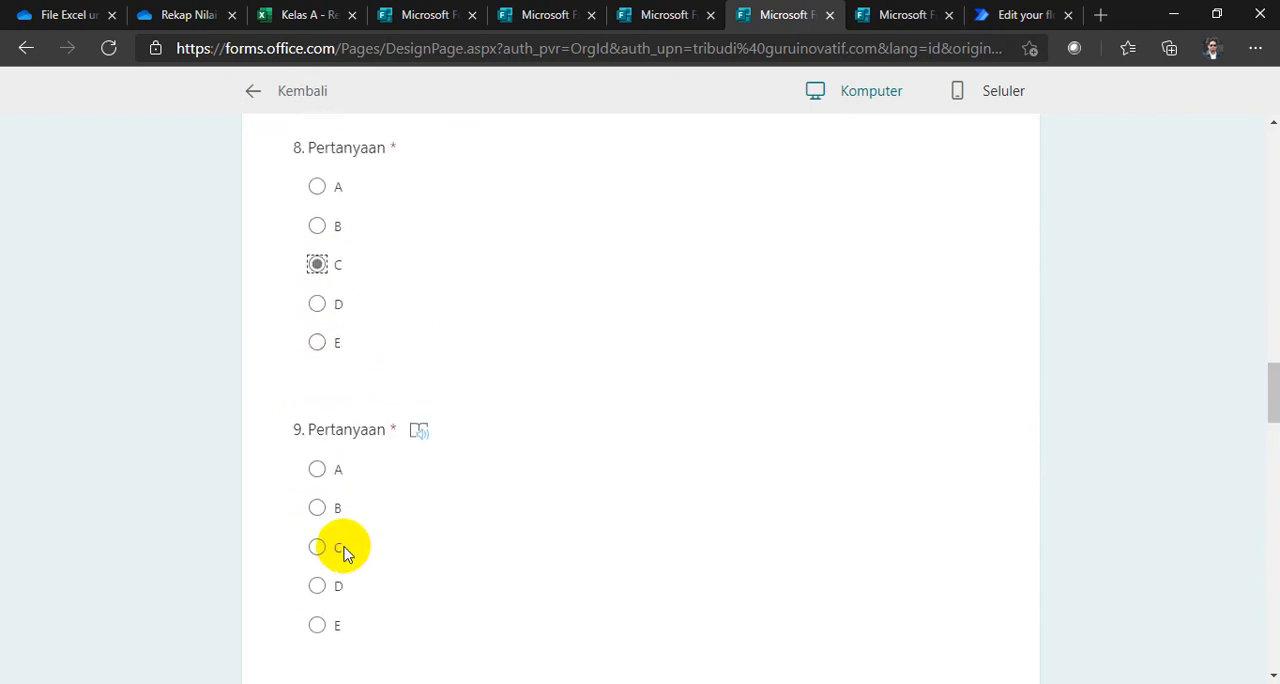
pyautogui.click(320, 494)
pyautogui.scroll(-3, 335, 555)
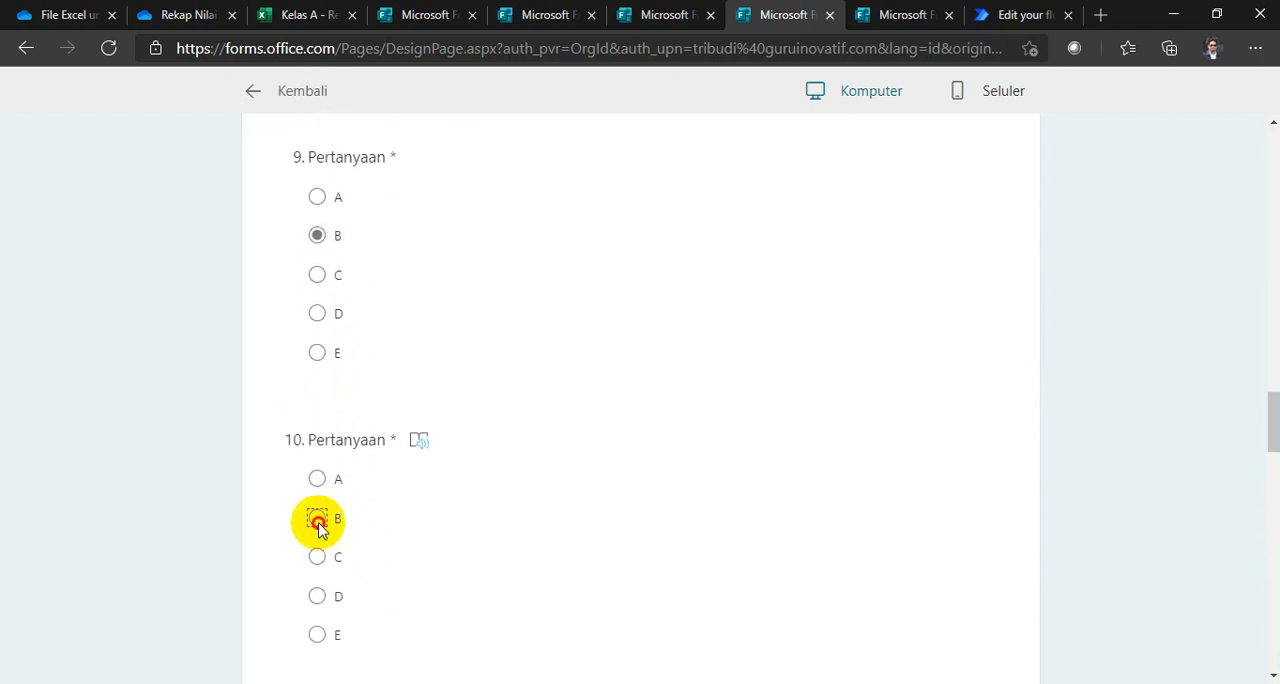
pyautogui.click(318, 527)
pyautogui.scroll(-3, 318, 527)
pyautogui.click(316, 537)
pyautogui.scroll(-5, 340, 580)
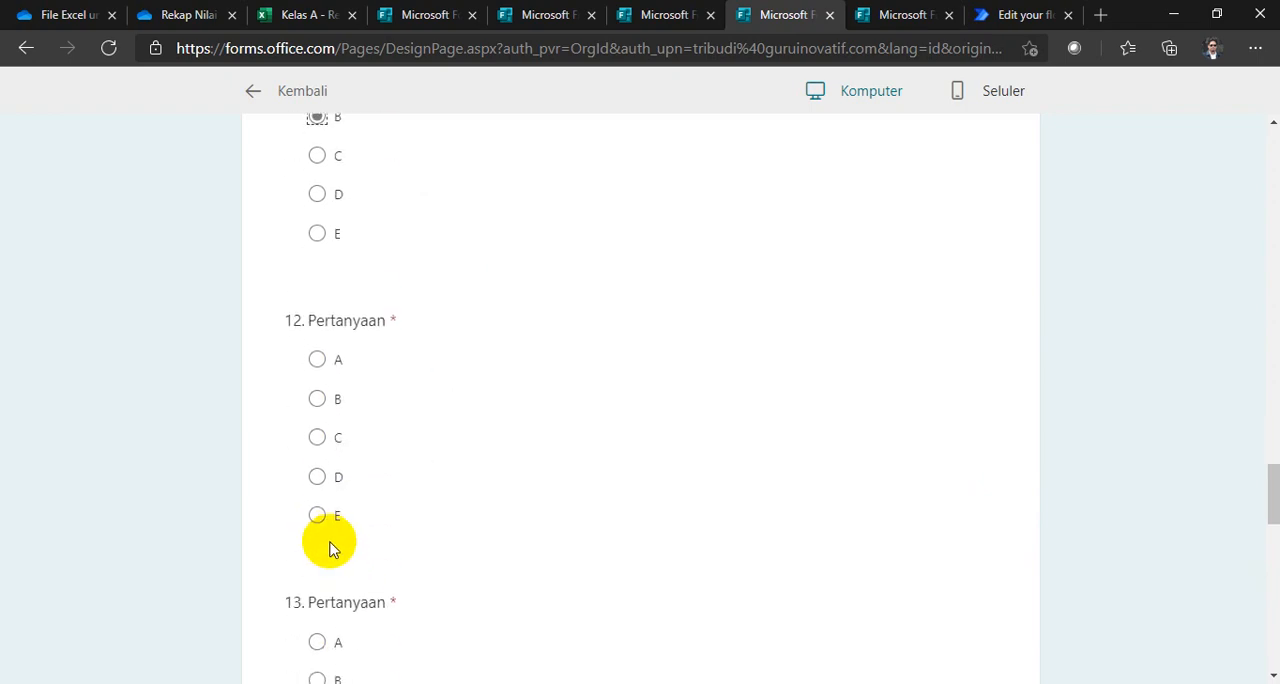
# Step: Set the answer key to D for question 12, C for 13, D for 14, and E for 15
pyautogui.click(318, 478)
pyautogui.scroll(-2, 334, 532)
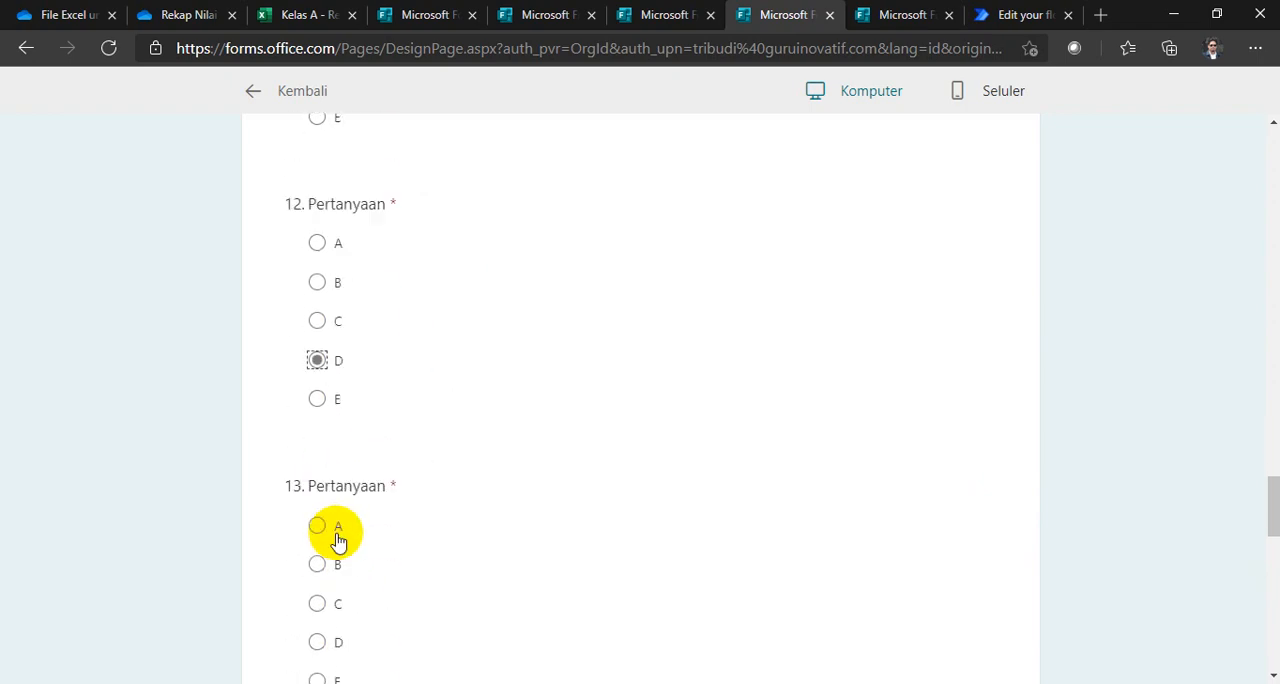
pyautogui.click(318, 464)
pyautogui.scroll(-4, 327, 510)
pyautogui.click(318, 442)
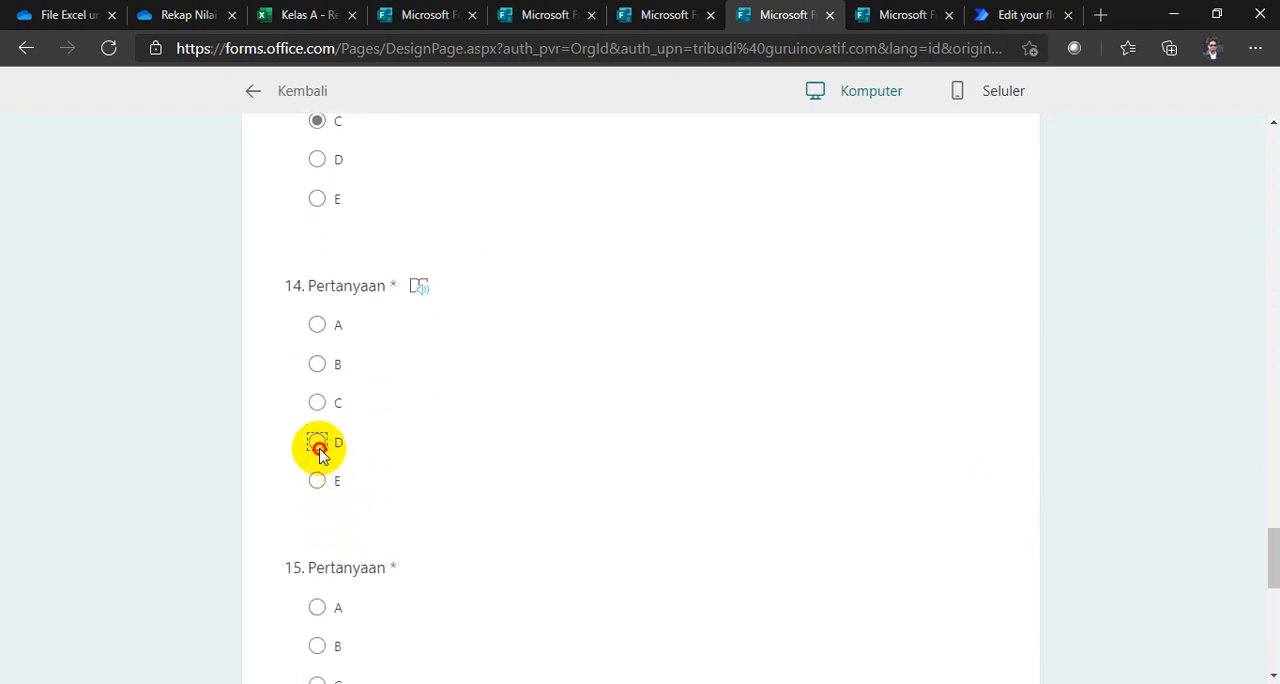
pyautogui.scroll(-3, 329, 509)
pyautogui.click(316, 421)
pyautogui.scroll(-3, 385, 436)
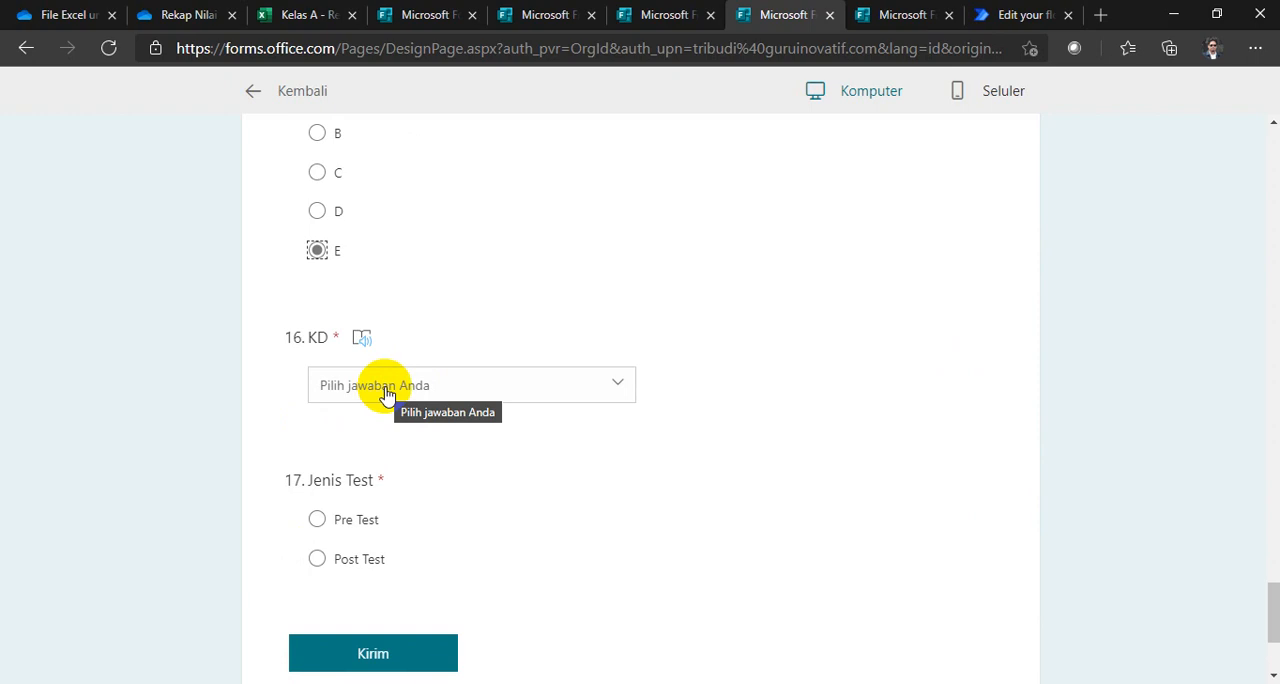
# Step: Set the KD value in cell D2 of the Kelas A recap workbook's Post Test sheet to 3.8
pyautogui.click(296, 16)
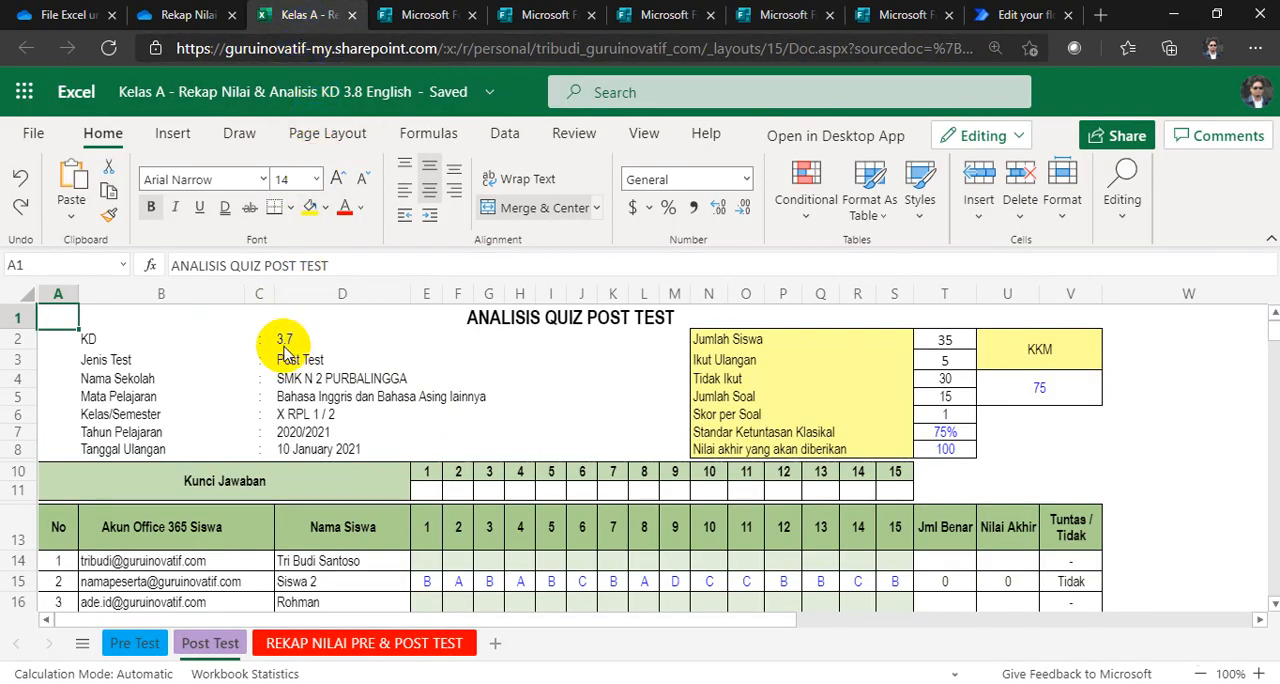
pyautogui.click(545, 15)
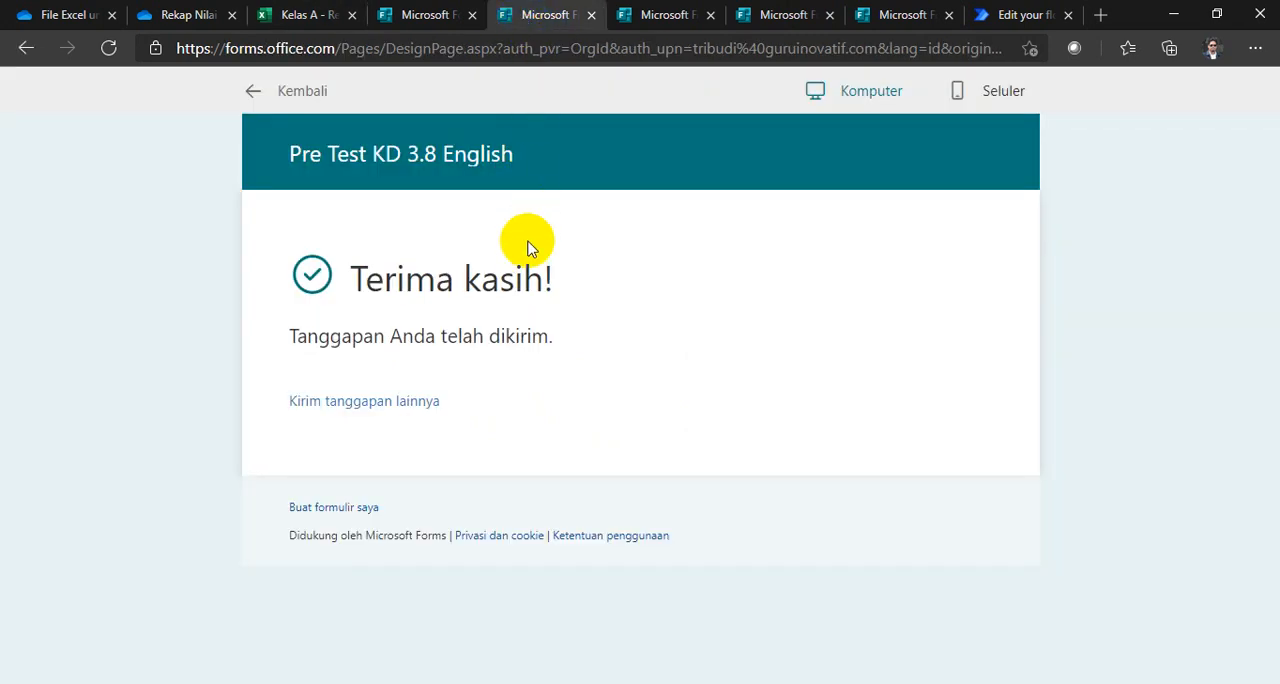
pyautogui.click(306, 16)
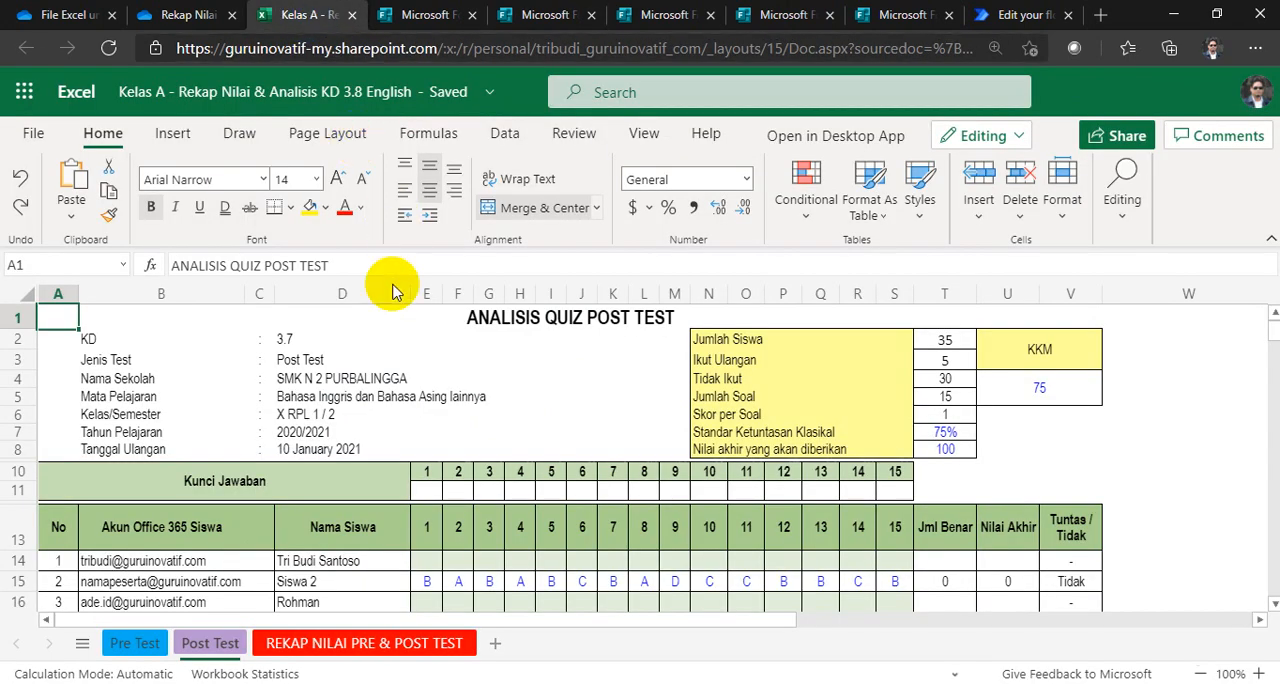
pyautogui.click(290, 345)
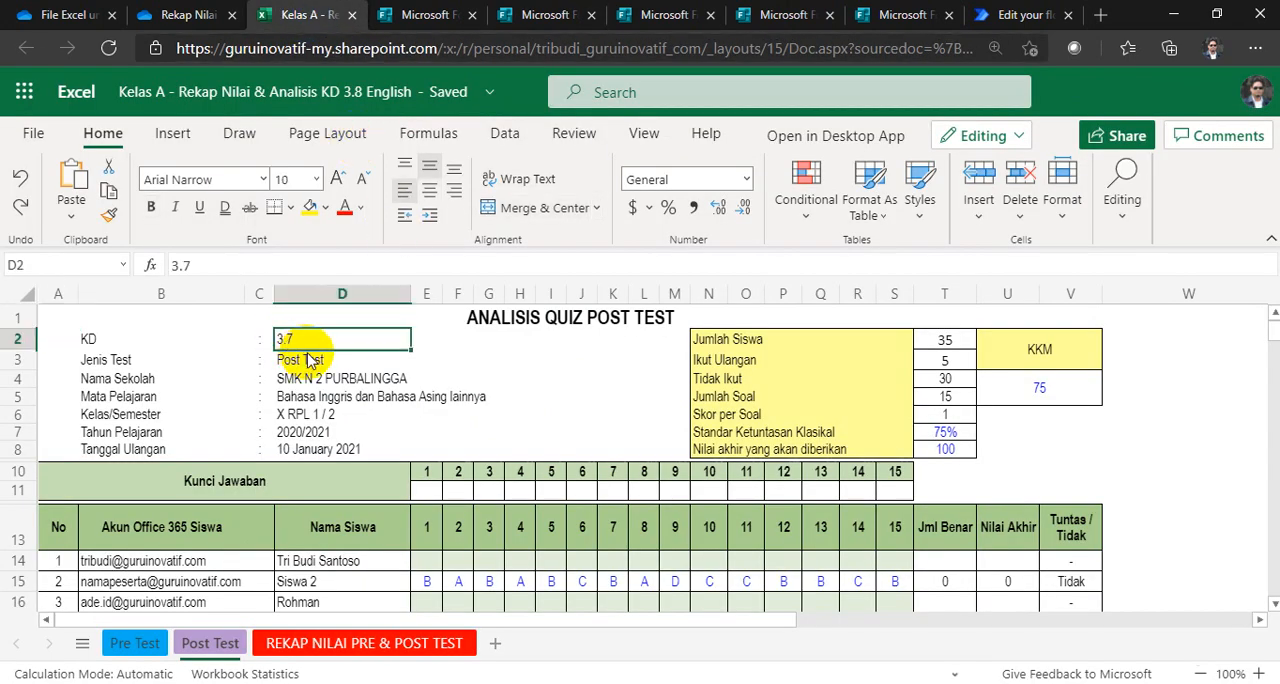
pyautogui.write('3.')
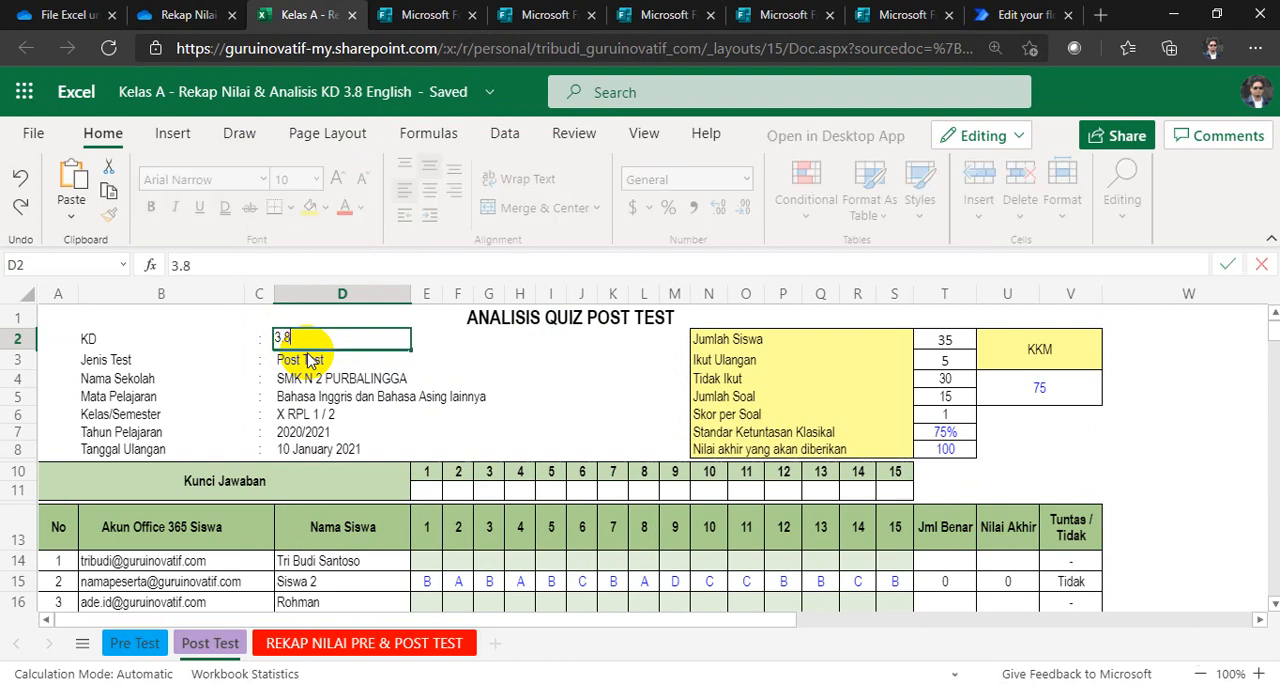
pyautogui.press('Return')
pyautogui.click(291, 323)
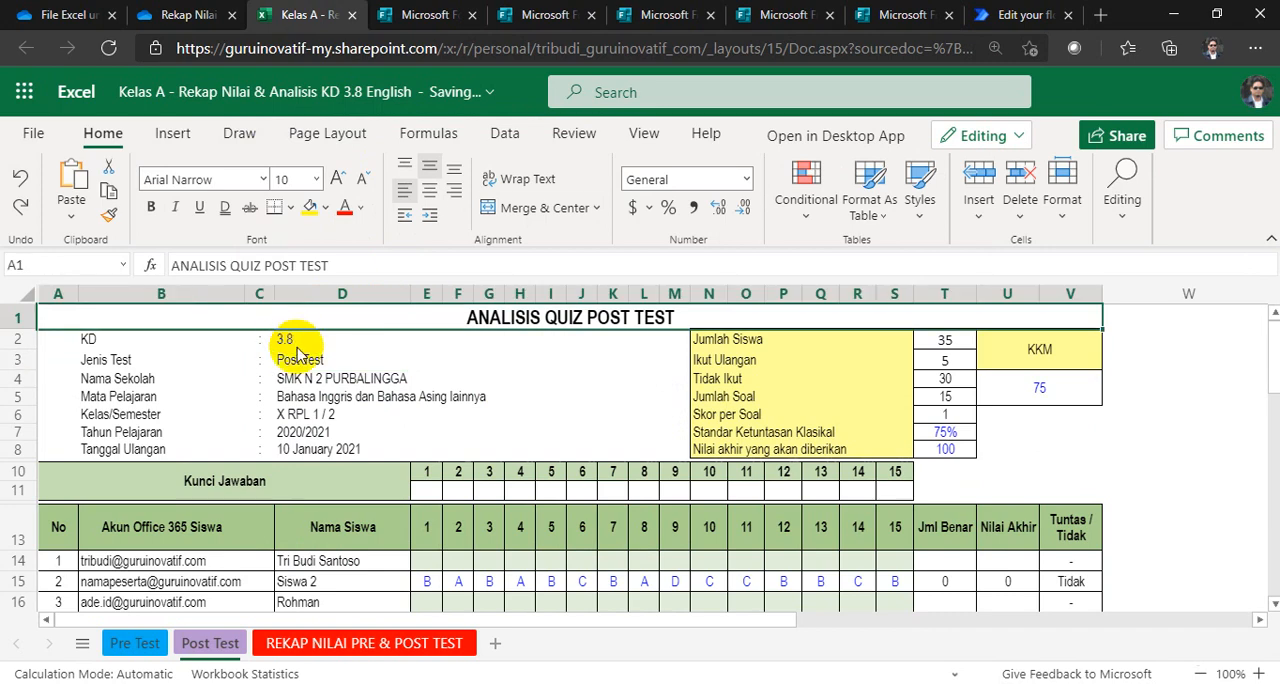
pyautogui.click(296, 344)
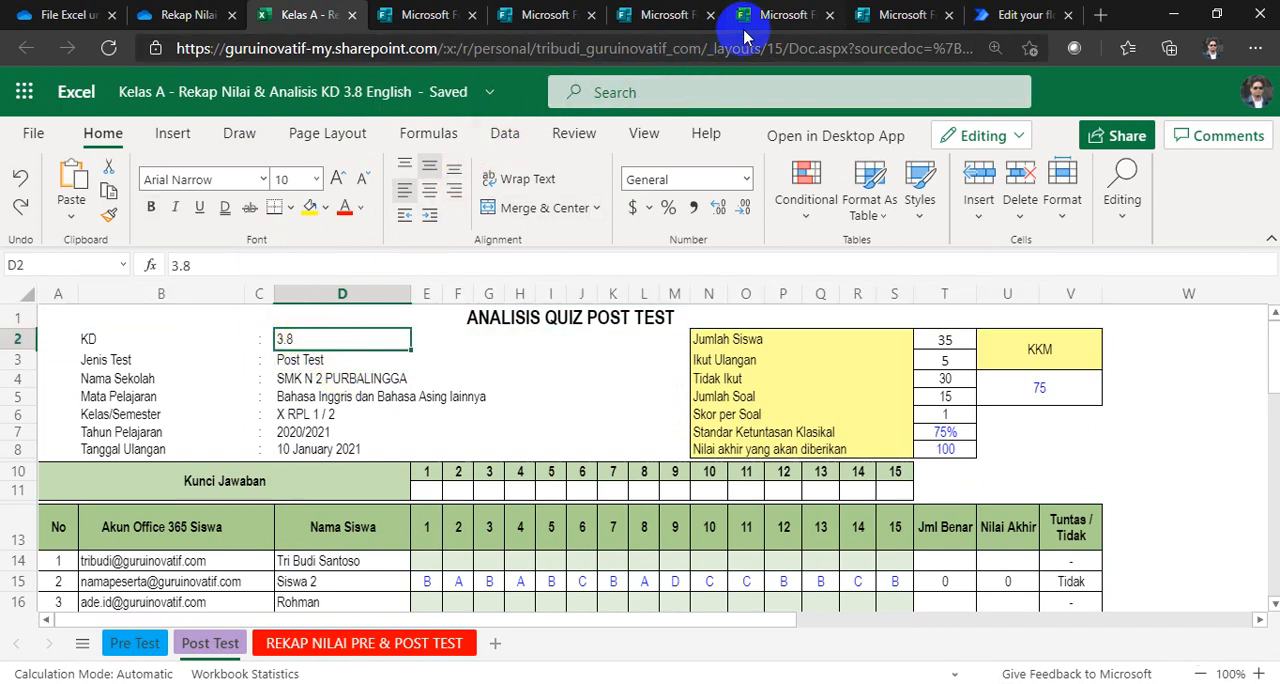
# Step: Choose KD 3.8 and the test type Pre Test in the answer key form
pyautogui.click(742, 18)
pyautogui.click(449, 391)
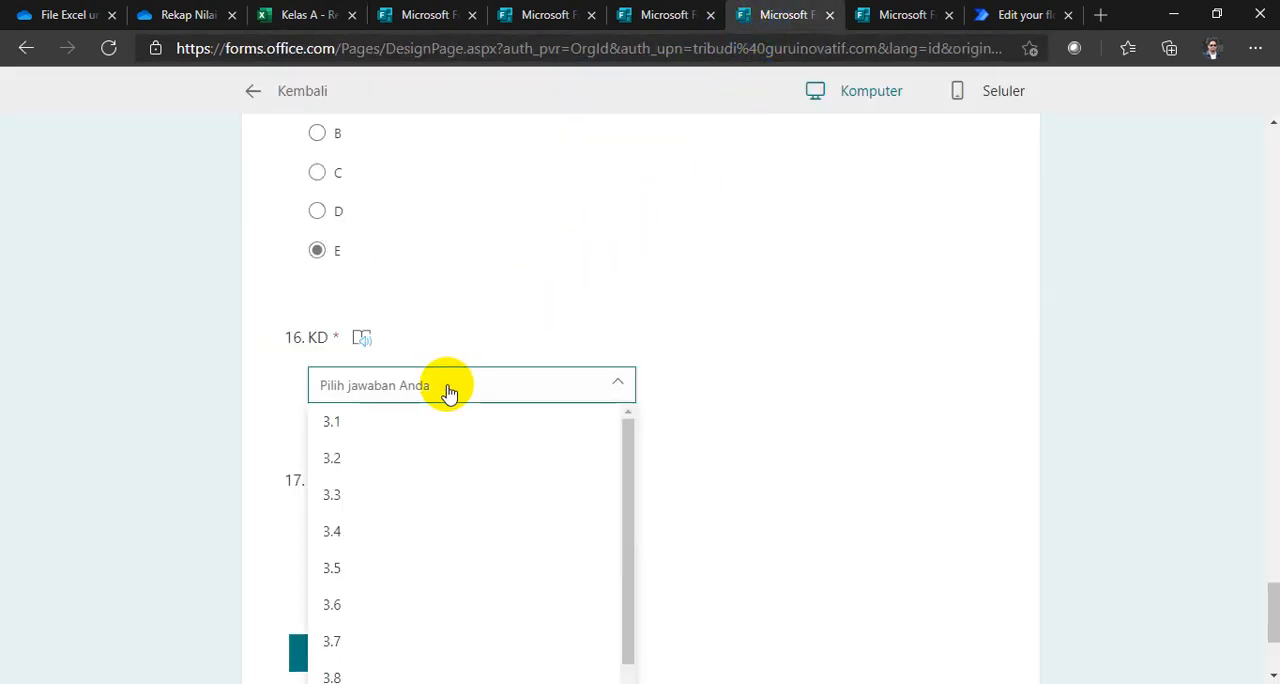
pyautogui.scroll(-2, 449, 391)
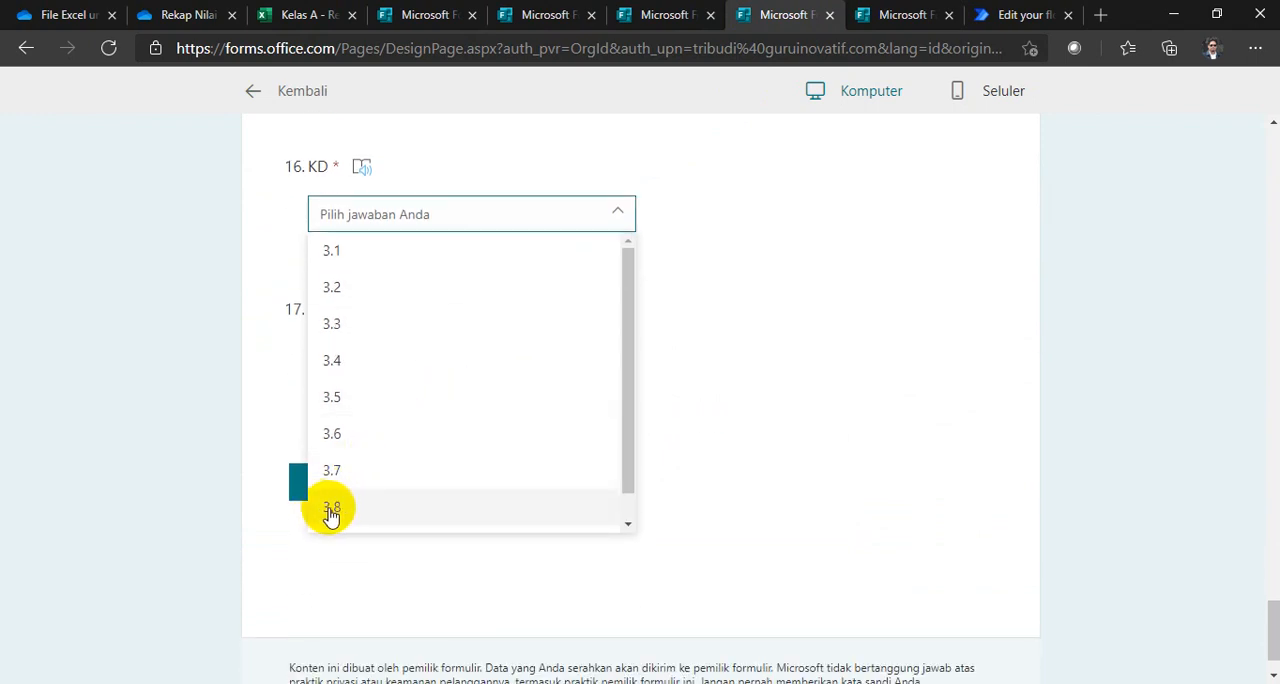
pyautogui.click(332, 512)
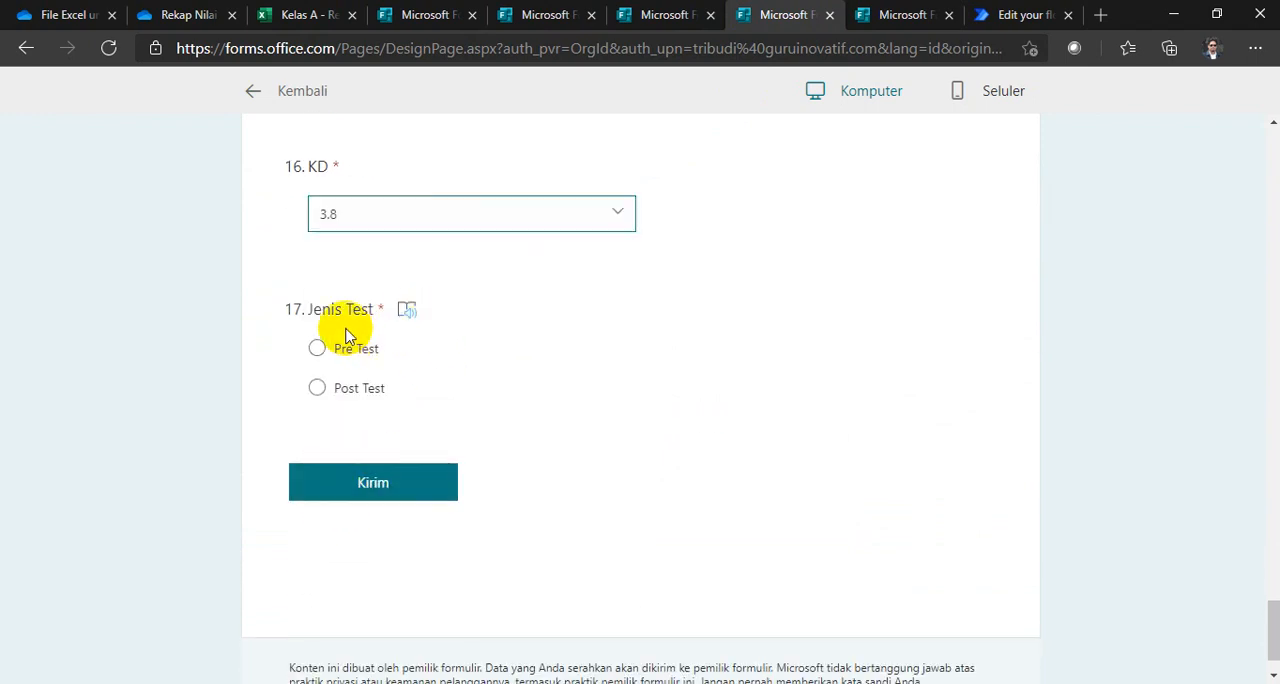
pyautogui.scroll(-1, 463, 283)
pyautogui.scroll(2, 463, 283)
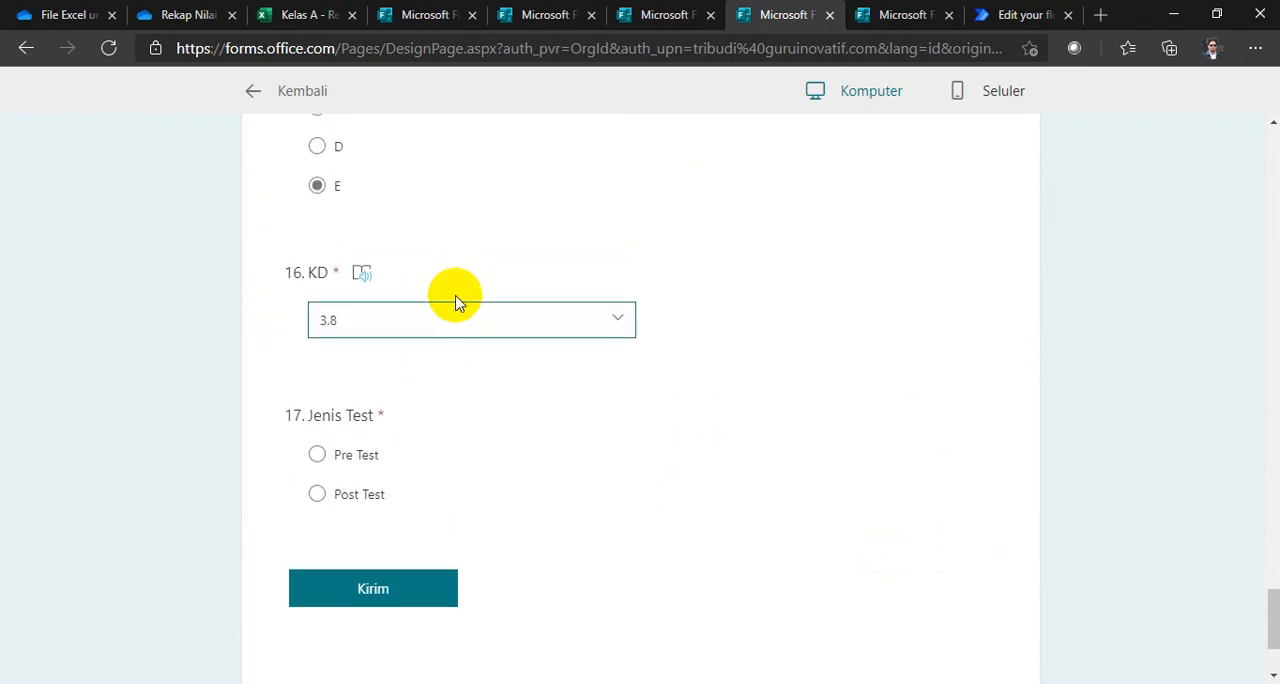
pyautogui.click(318, 456)
# Step: Review the chosen answers in the answer key form and submit the Pre Test key
pyautogui.scroll(15, 470, 430)
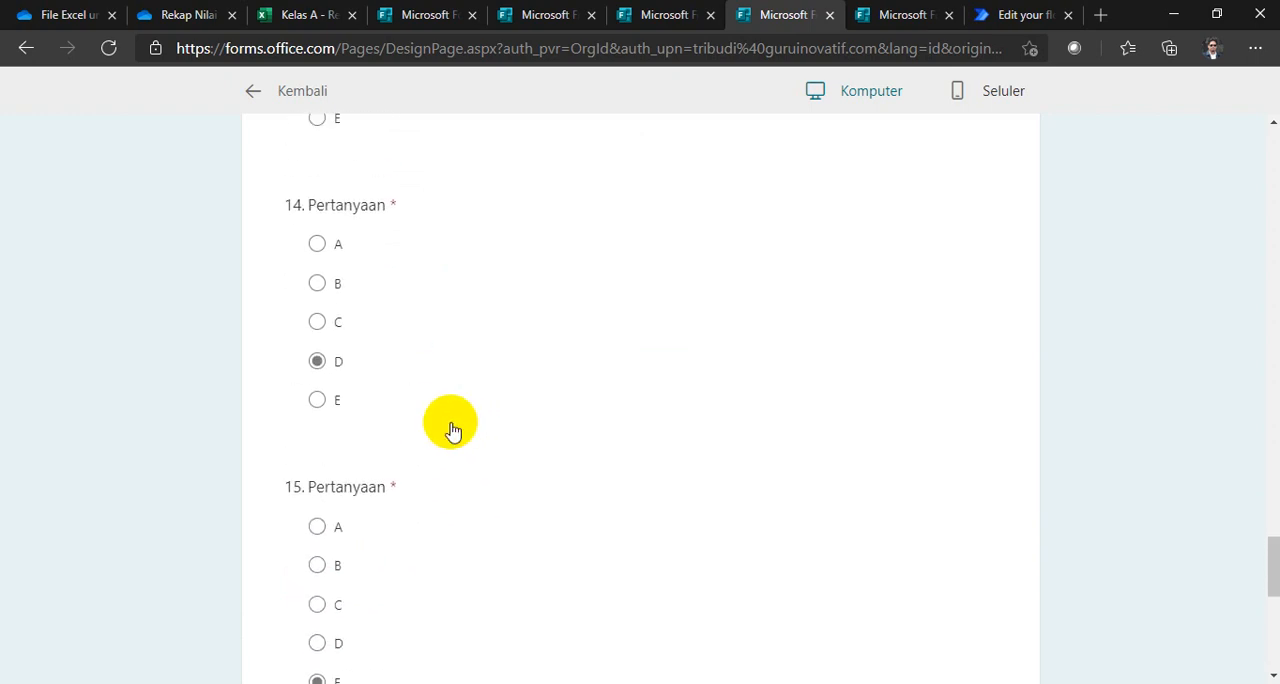
pyautogui.scroll(20, 425, 421)
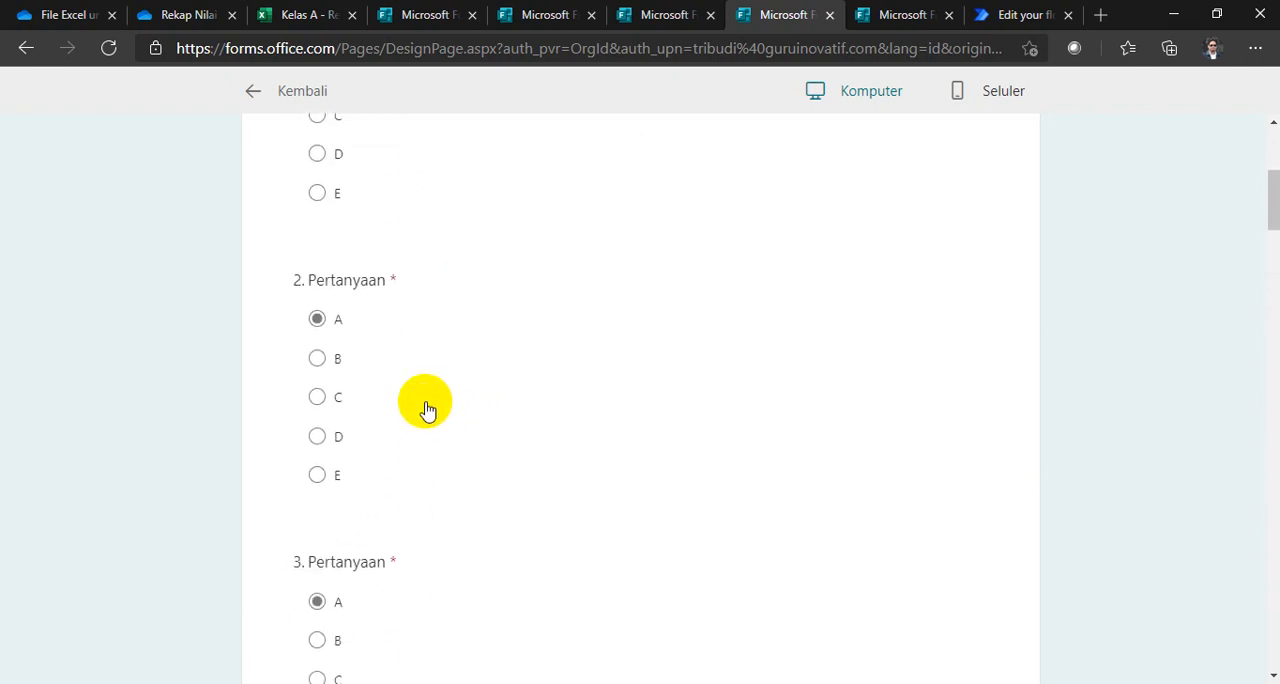
pyautogui.scroll(1, 425, 410)
pyautogui.scroll(-2, 420, 390)
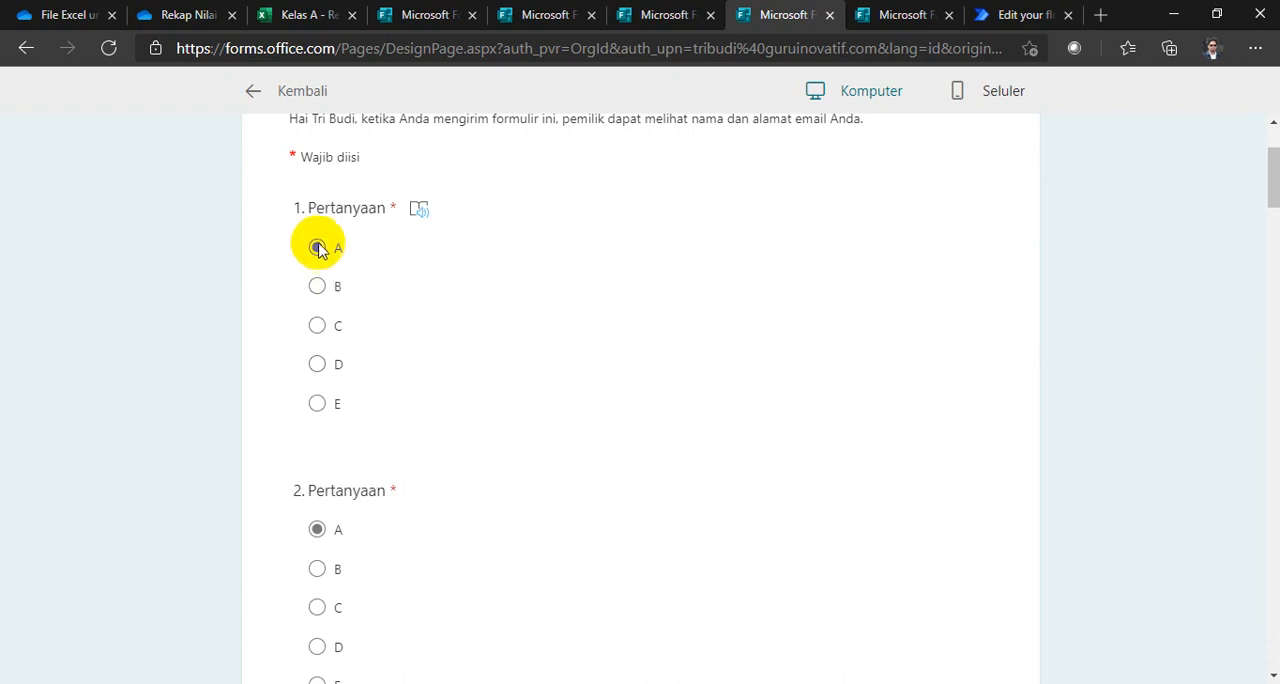
pyautogui.scroll(-8, 363, 320)
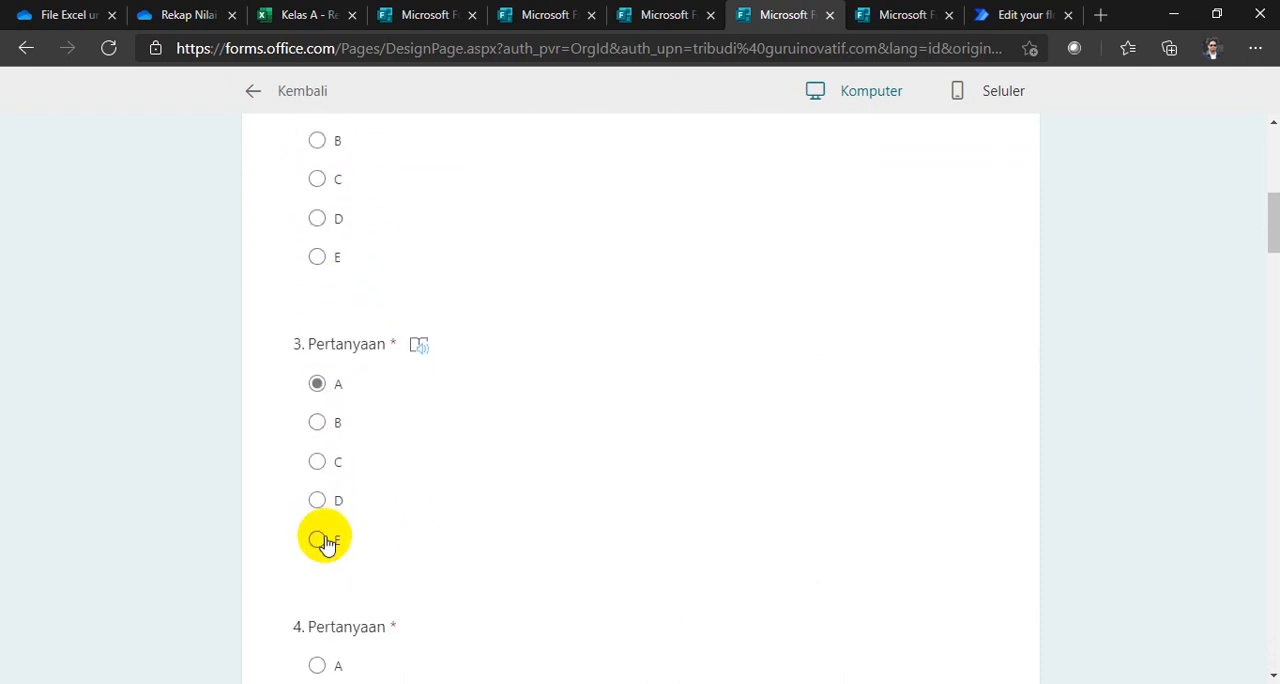
pyautogui.scroll(-20, 410, 410)
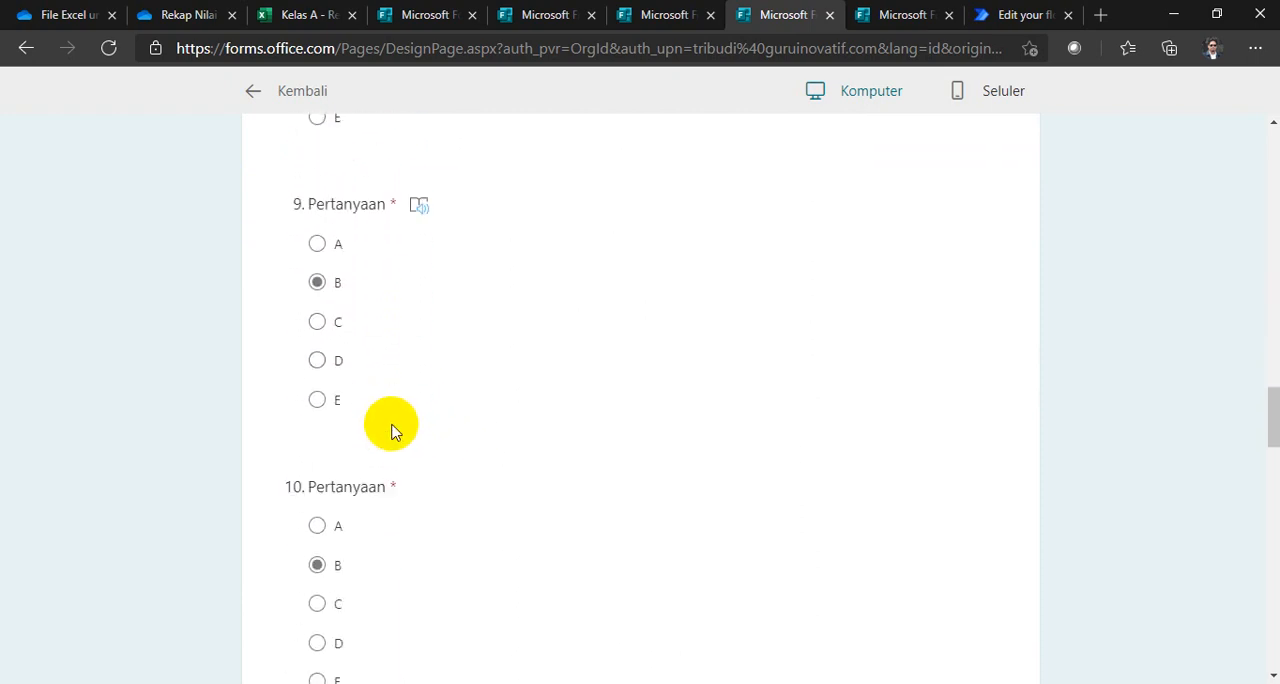
pyautogui.scroll(-10, 390, 425)
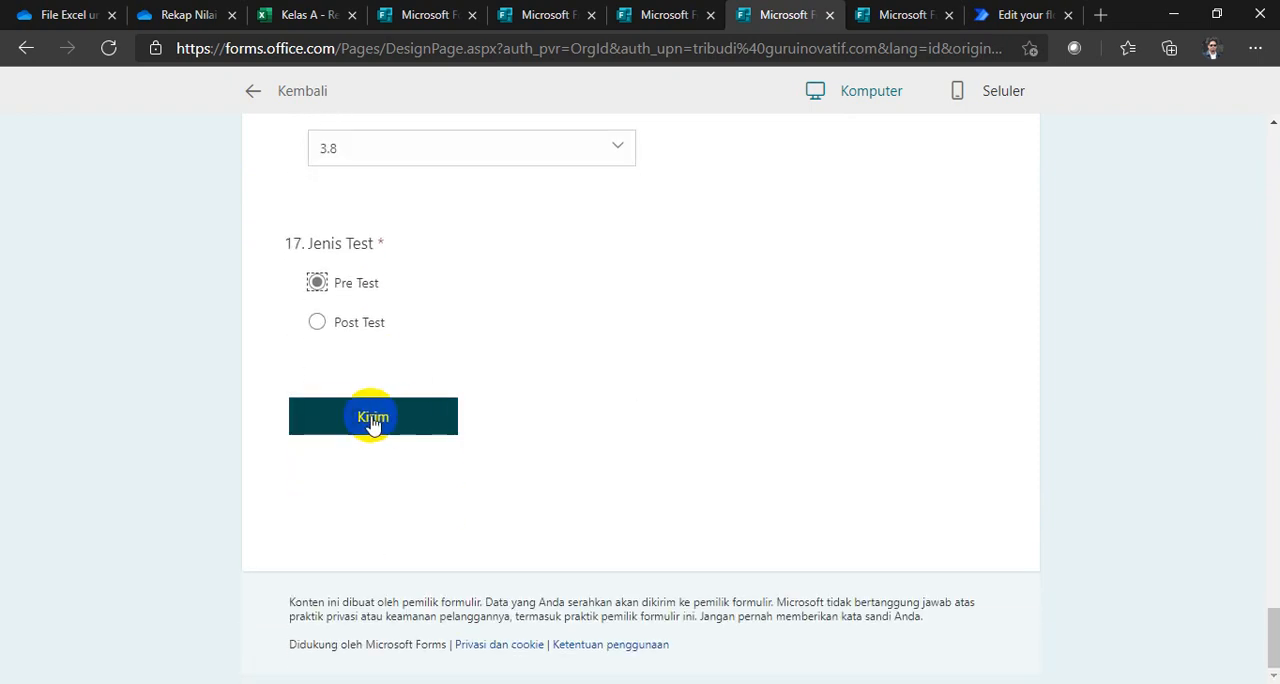
pyautogui.click(372, 426)
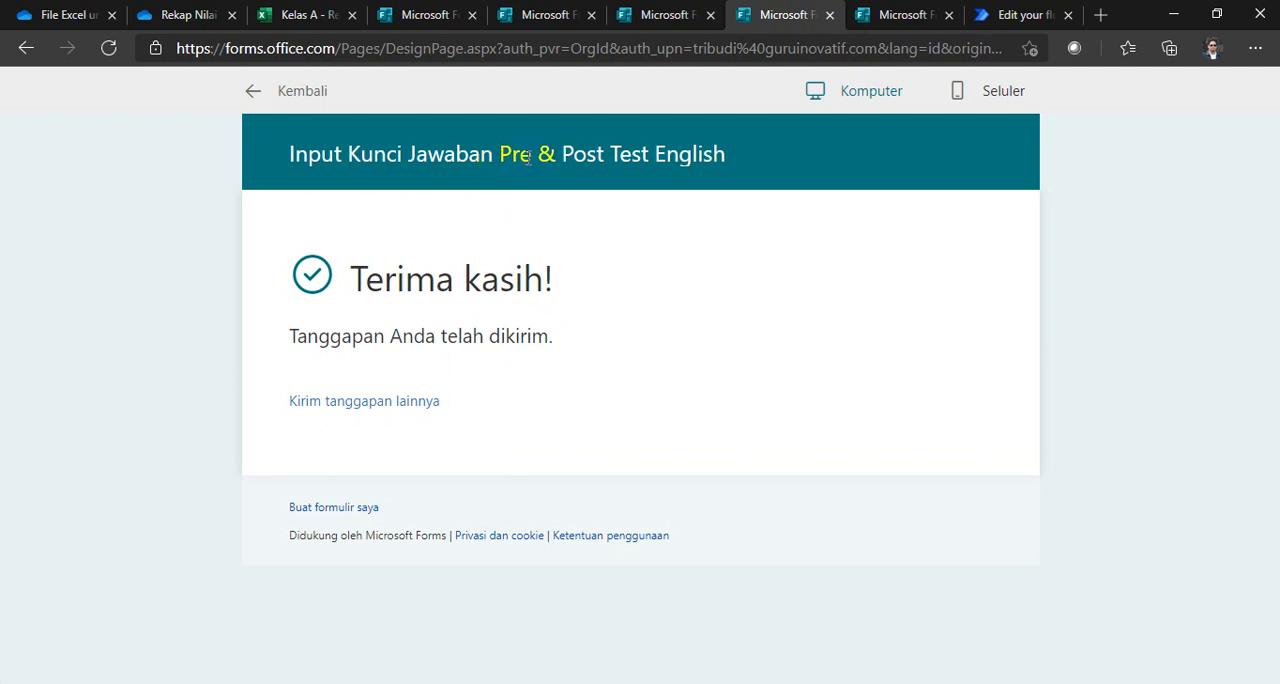
# Step: Start another answer key response and choose B for questions 1 to 3
pyautogui.click(352, 403)
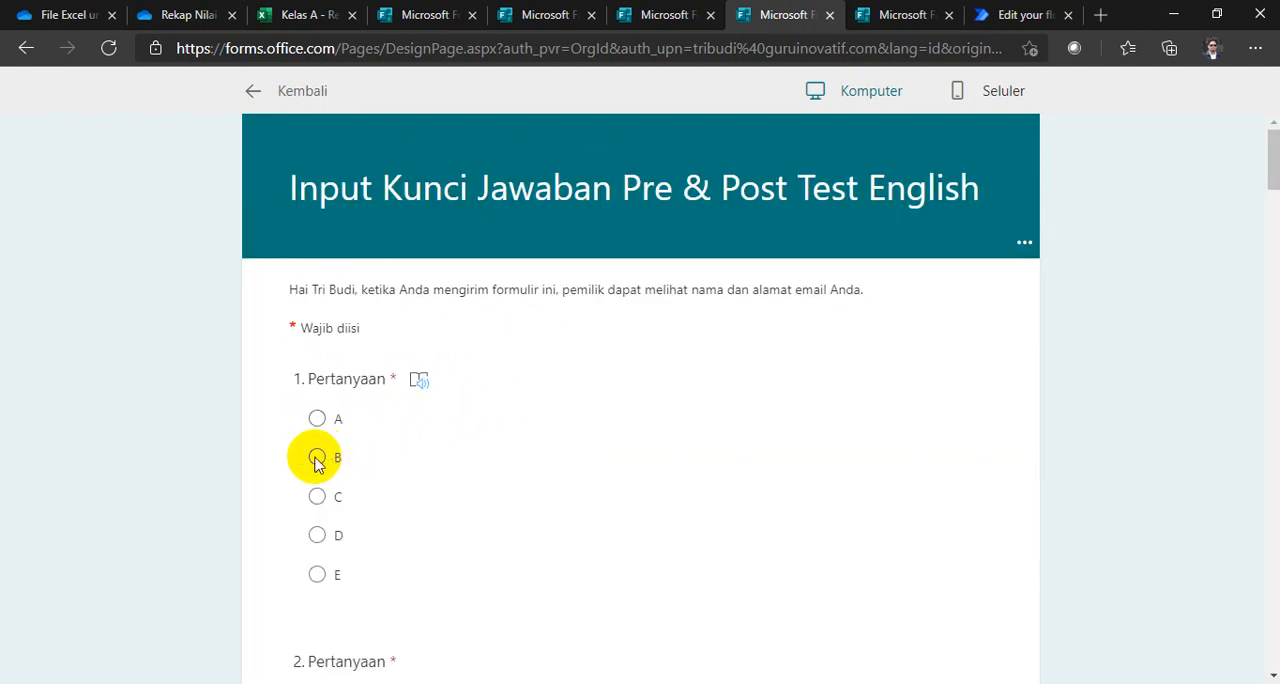
pyautogui.click(317, 458)
pyautogui.scroll(-2, 354, 486)
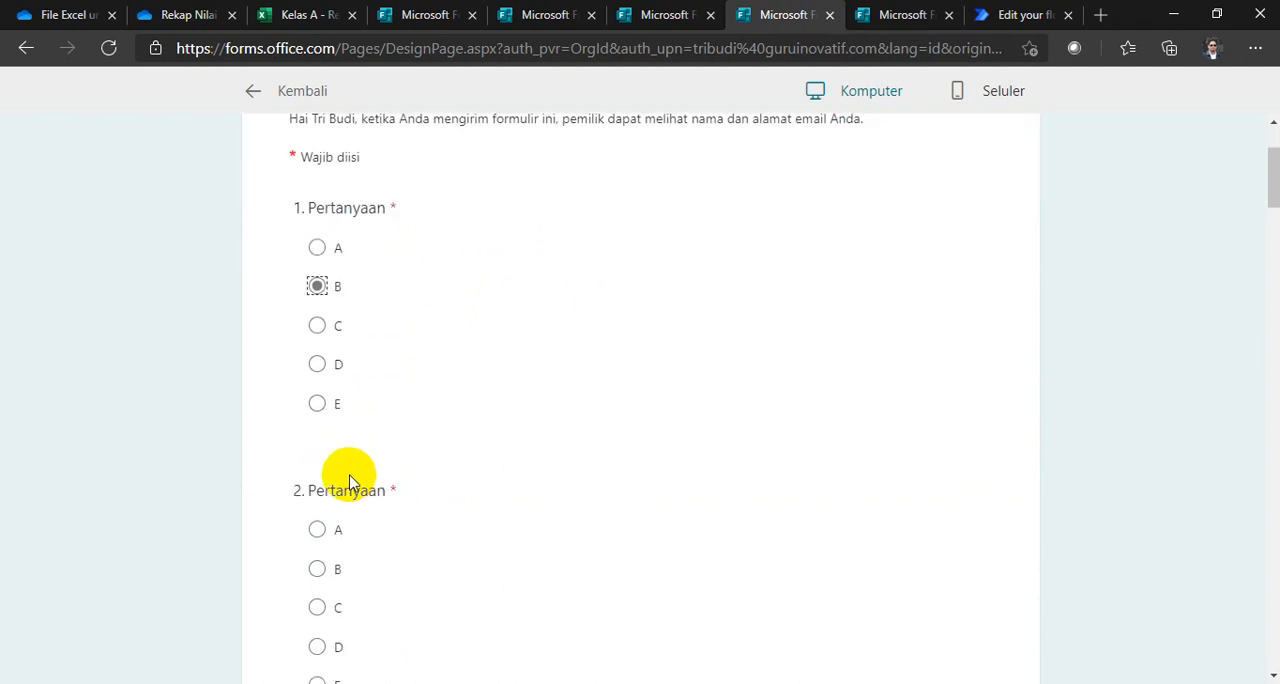
pyautogui.click(317, 568)
pyautogui.scroll(-5, 400, 525)
pyautogui.click(317, 426)
pyautogui.scroll(-4, 408, 480)
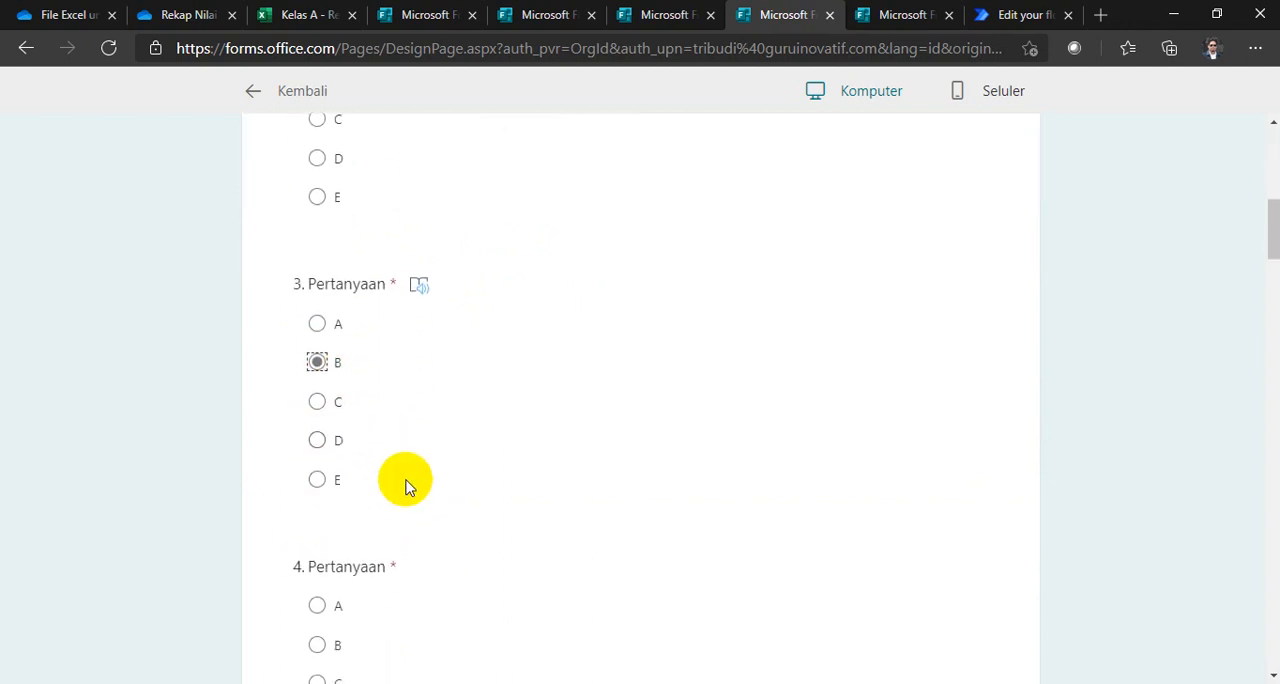
# Step: Answer question 4 and set the answer key to C for questions 5 and 6 and B for question 7
pyautogui.click(316, 404)
pyautogui.scroll(-4, 340, 450)
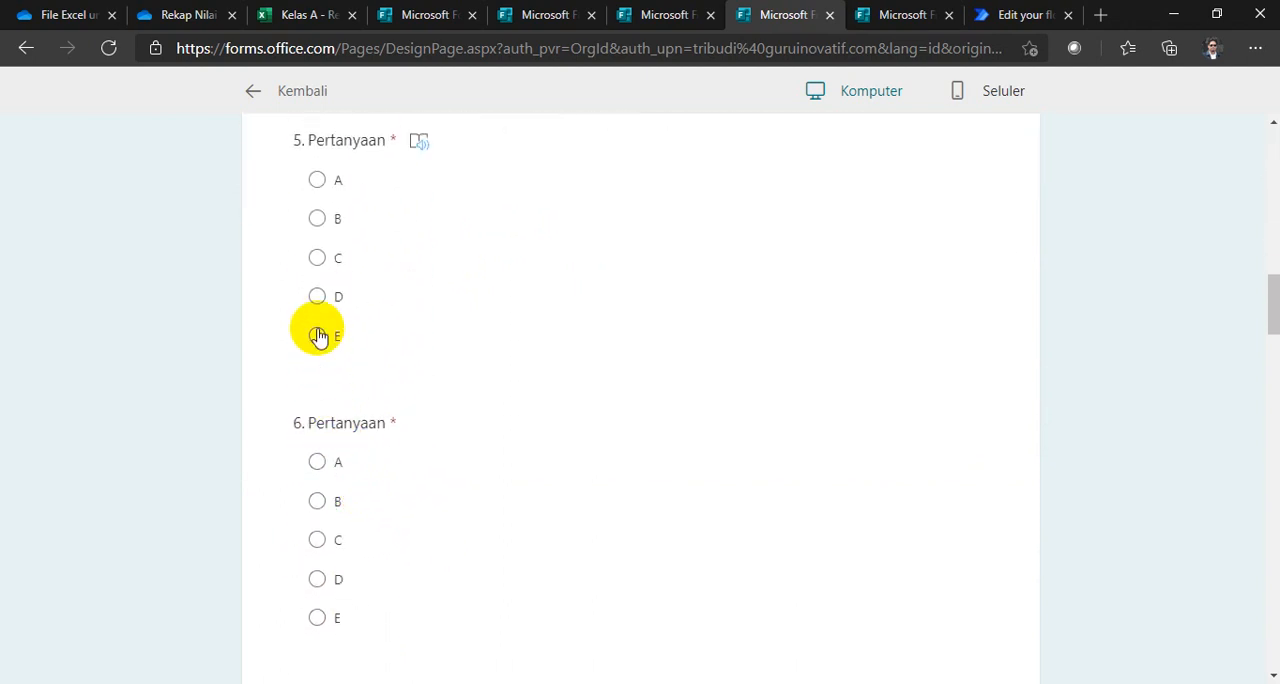
pyautogui.click(318, 257)
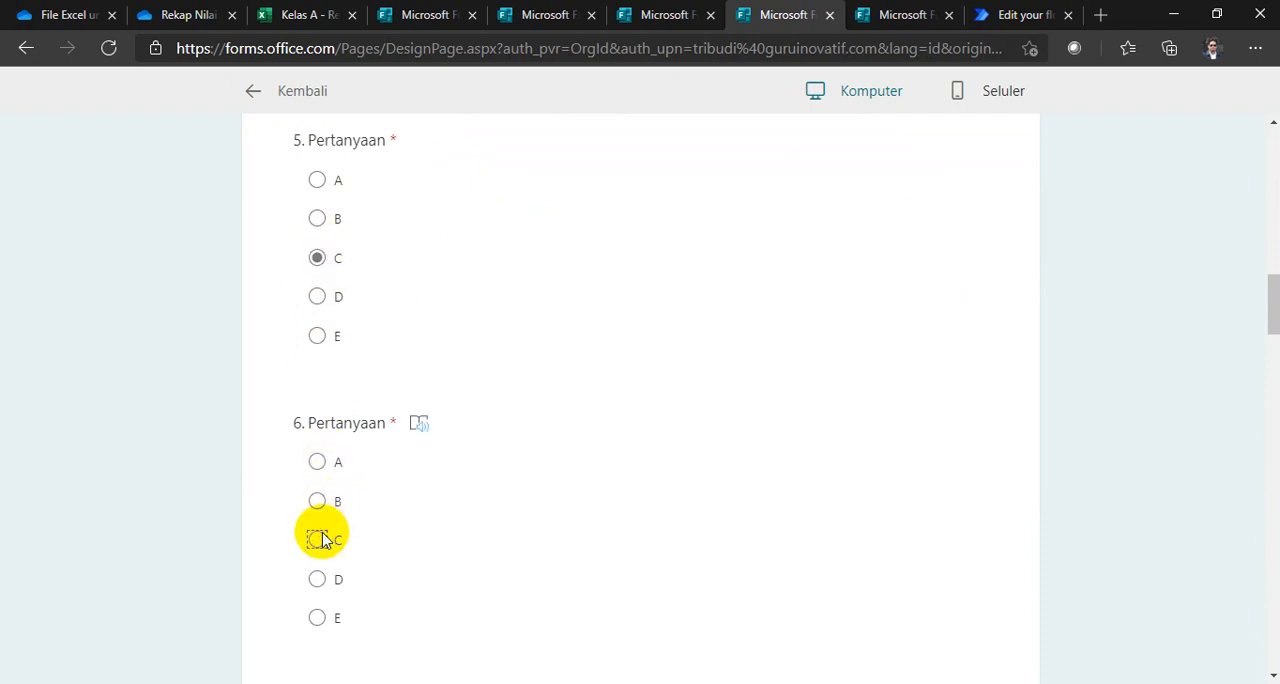
pyautogui.click(318, 540)
pyautogui.scroll(-4, 380, 543)
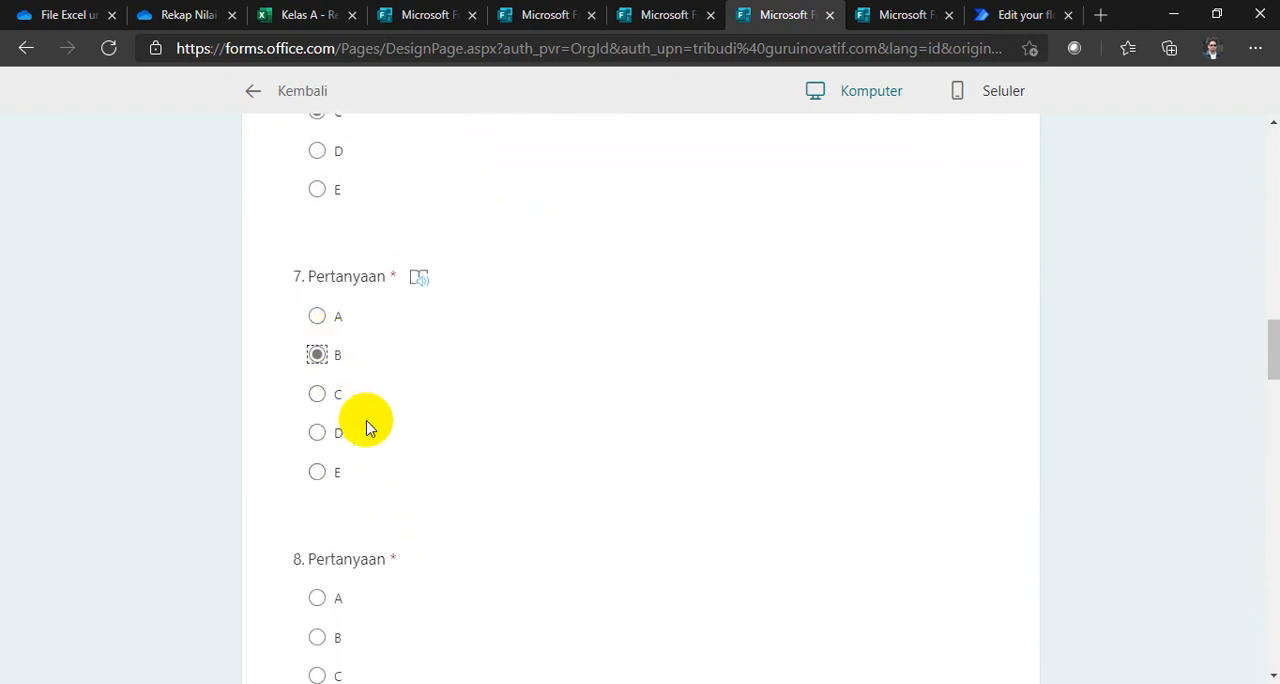
# Step: Answer questions 8 to 10 and set the answer key to E for questions 11 and 12
pyautogui.scroll(-3, 350, 415)
pyautogui.scroll(-3, 316, 338)
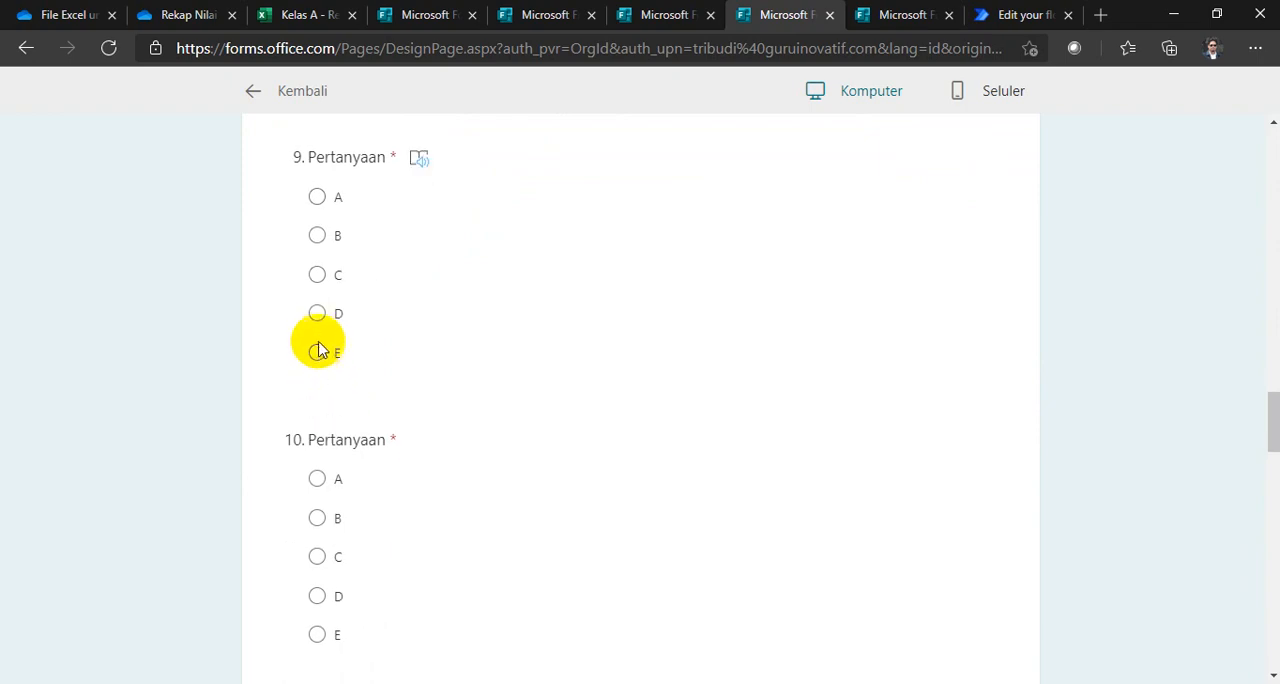
pyautogui.scroll(-3, 330, 367)
pyautogui.scroll(-3, 349, 388)
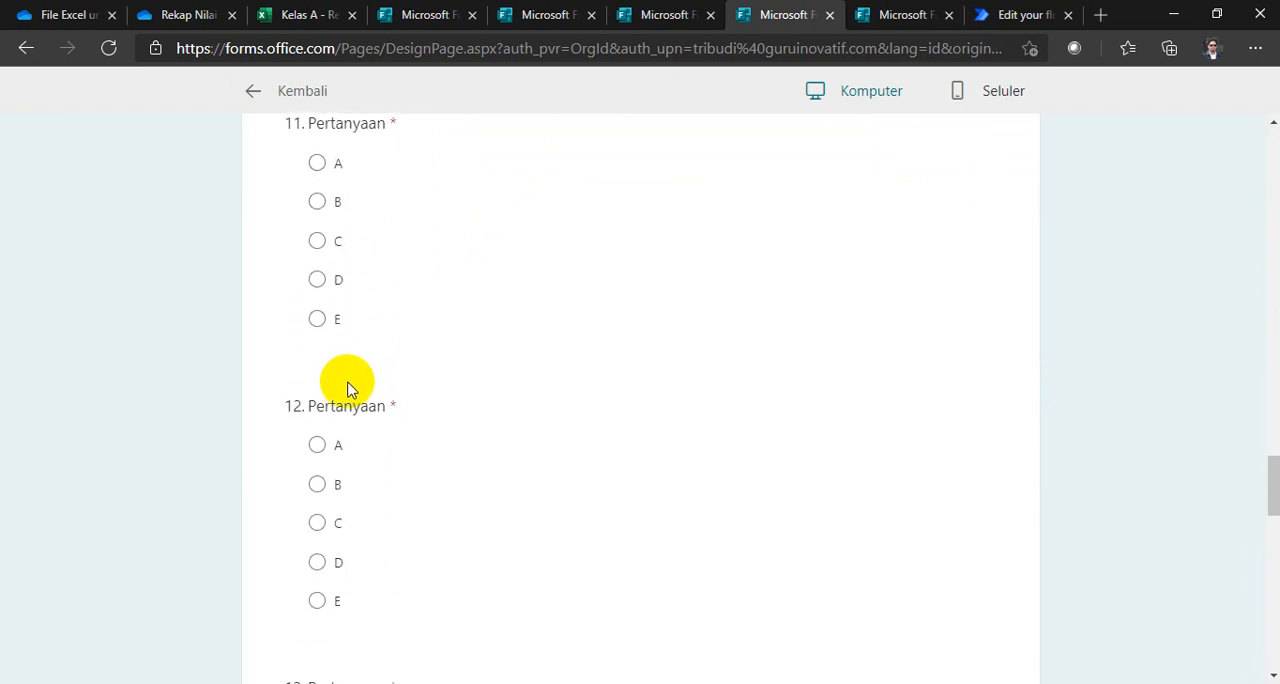
pyautogui.click(316, 320)
pyautogui.scroll(-3, 334, 386)
pyautogui.click(314, 343)
# Step: Set the answer key to E for question 13, B for question 14 and C for question 15
pyautogui.scroll(-3, 334, 374)
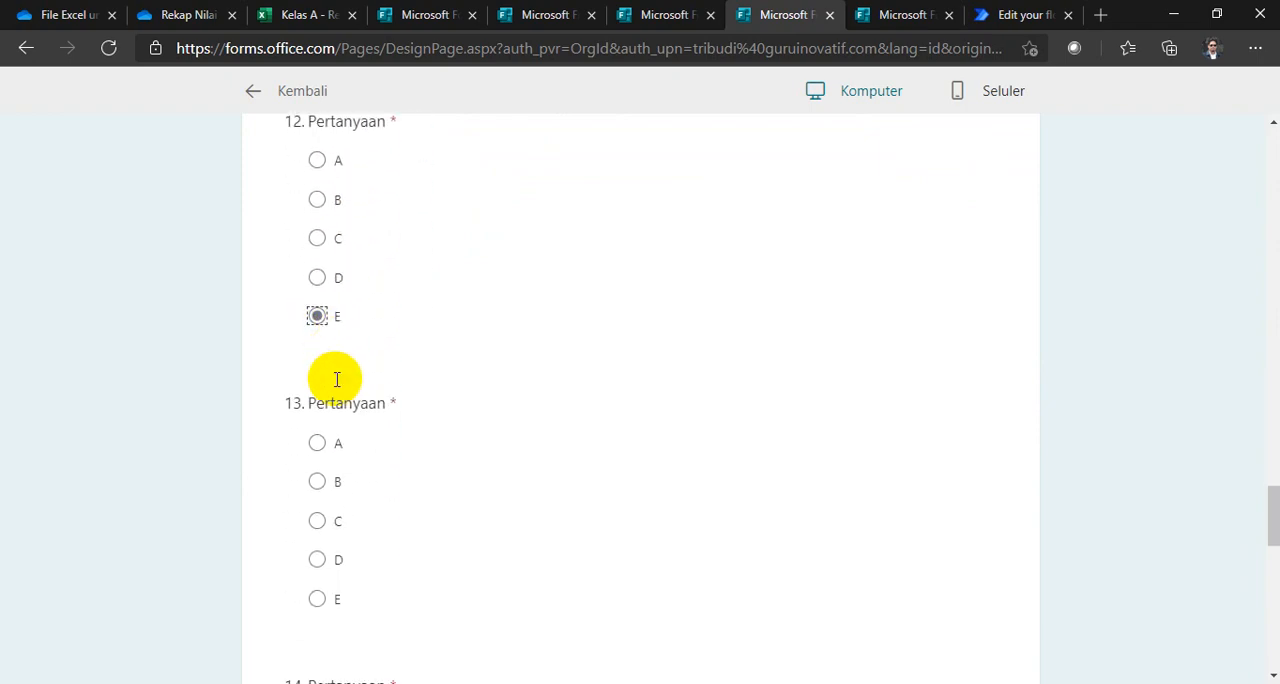
pyautogui.scroll(-2, 325, 320)
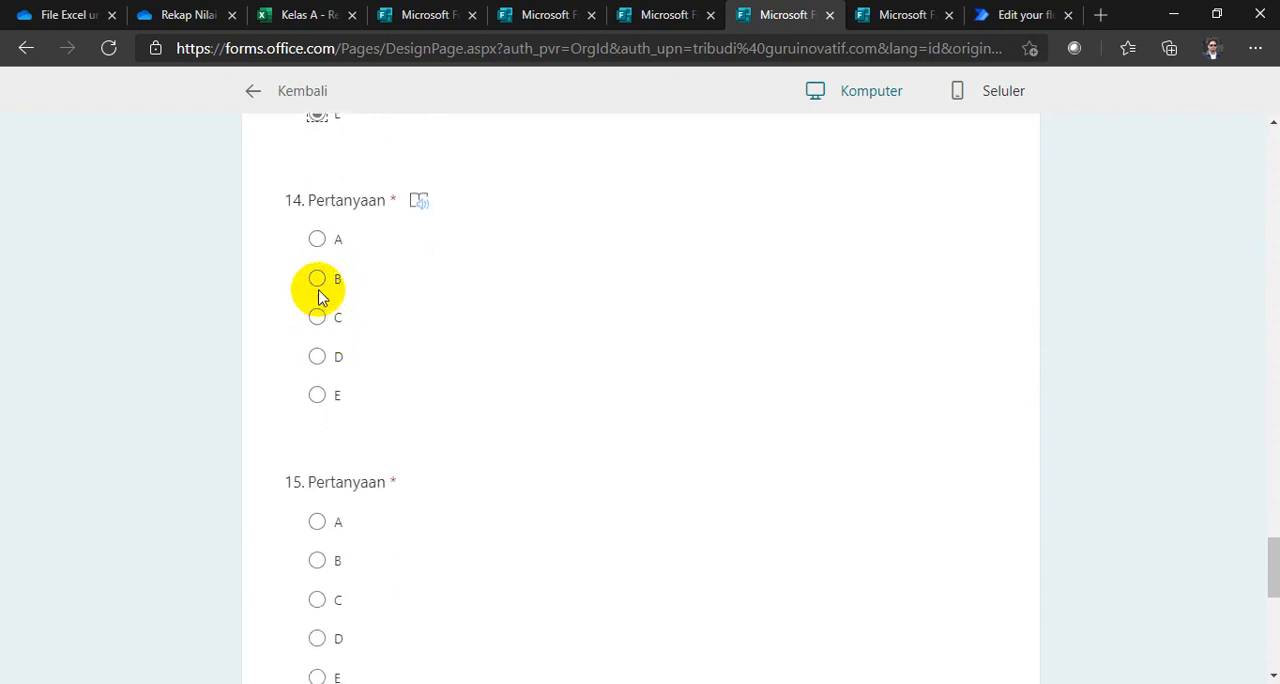
pyautogui.scroll(-1, 329, 336)
pyautogui.scroll(-2, 331, 341)
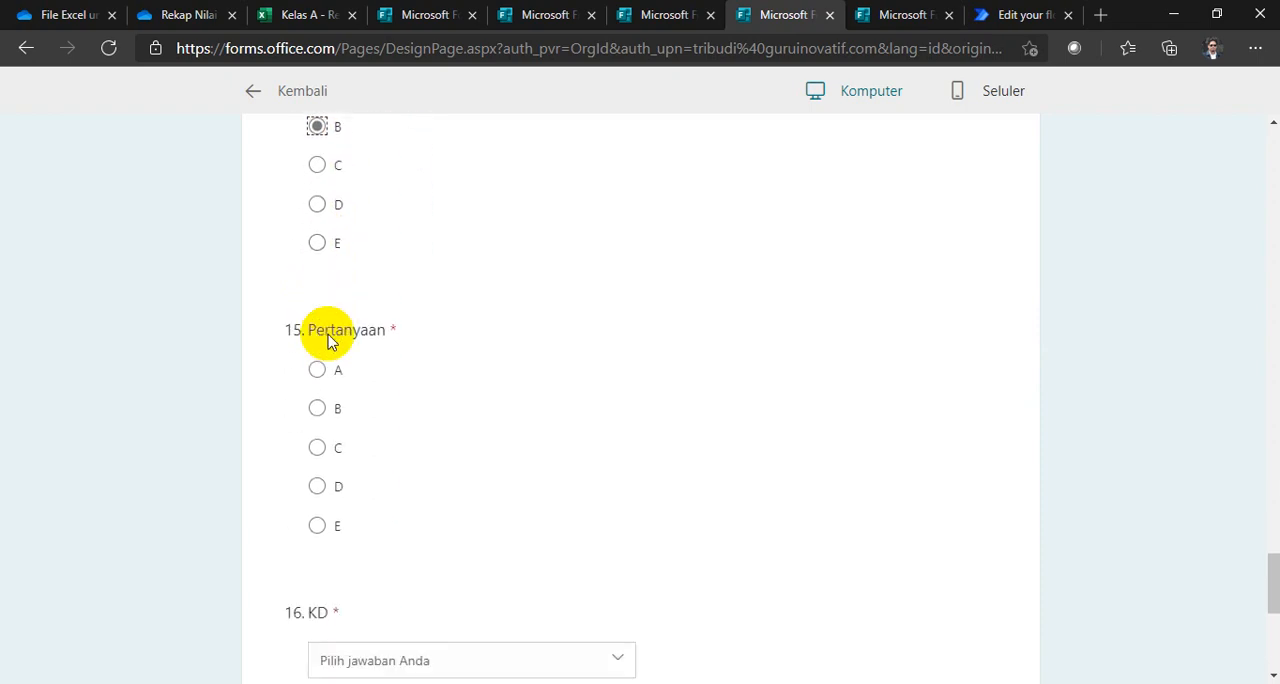
pyautogui.scroll(-3, 423, 366)
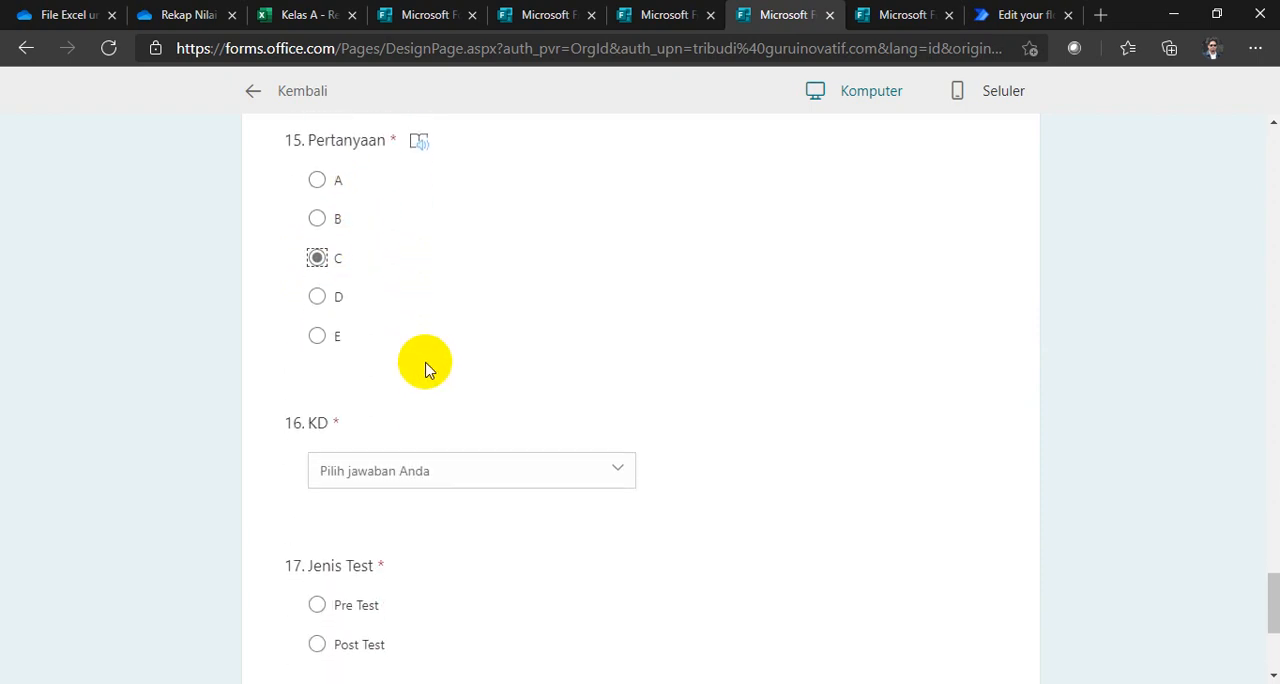
# Step: Choose KD 3.8 and the test type Post Test, and submit the answer key form
pyautogui.click(418, 310)
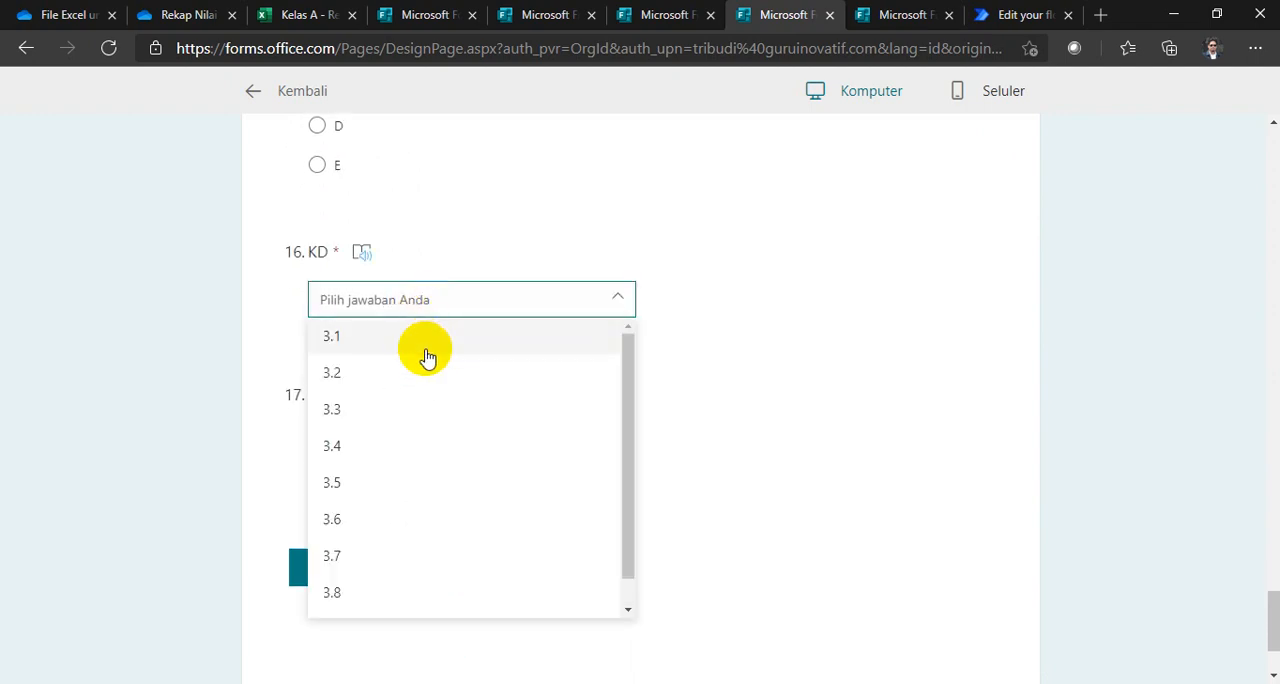
pyautogui.scroll(-3, 426, 357)
pyautogui.click(376, 412)
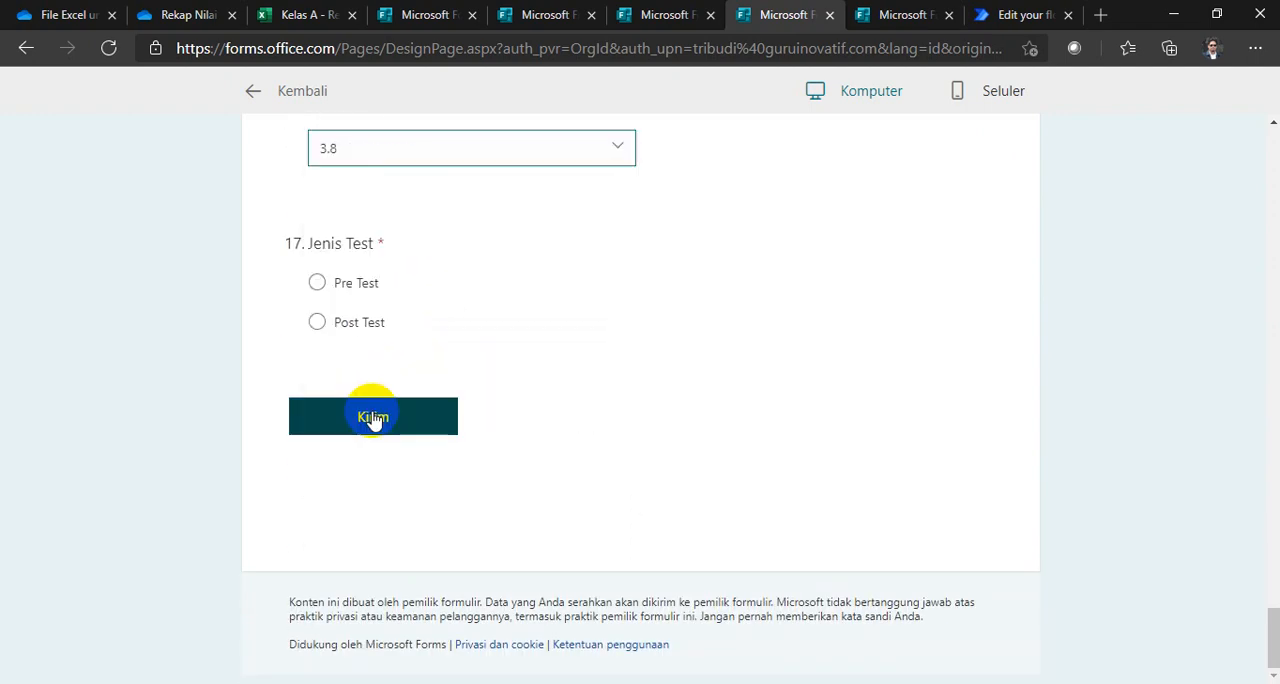
pyautogui.click(352, 324)
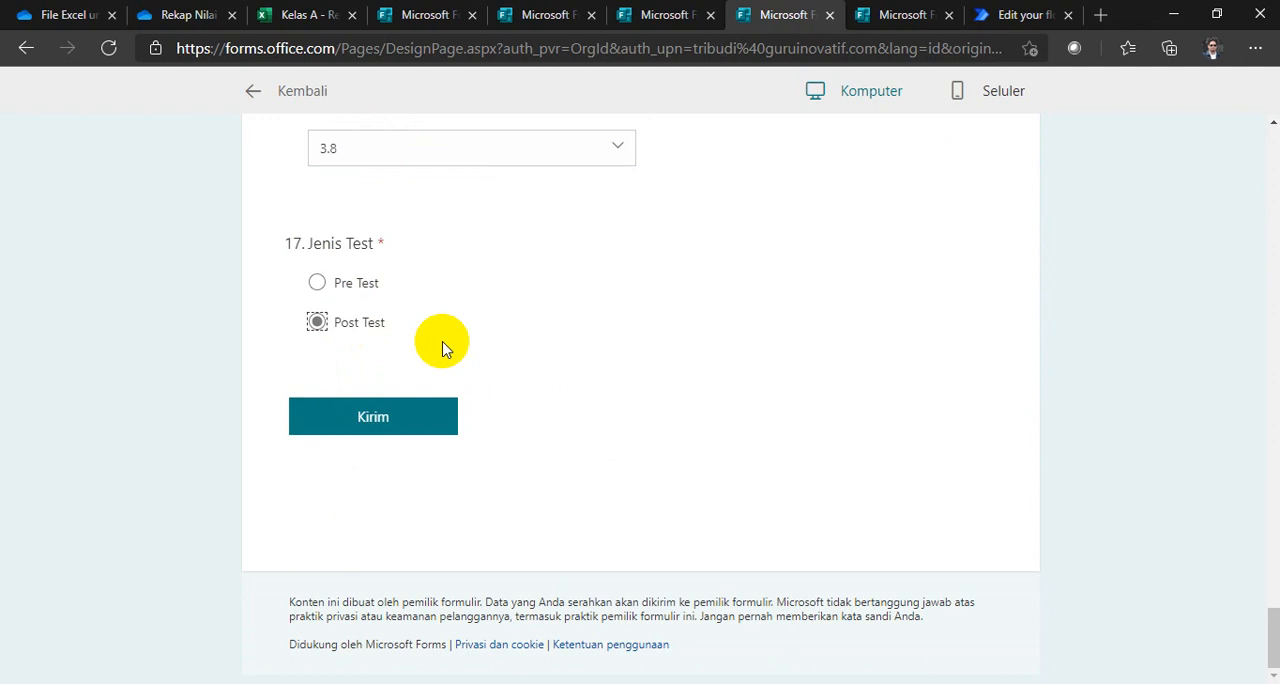
pyautogui.click(383, 405)
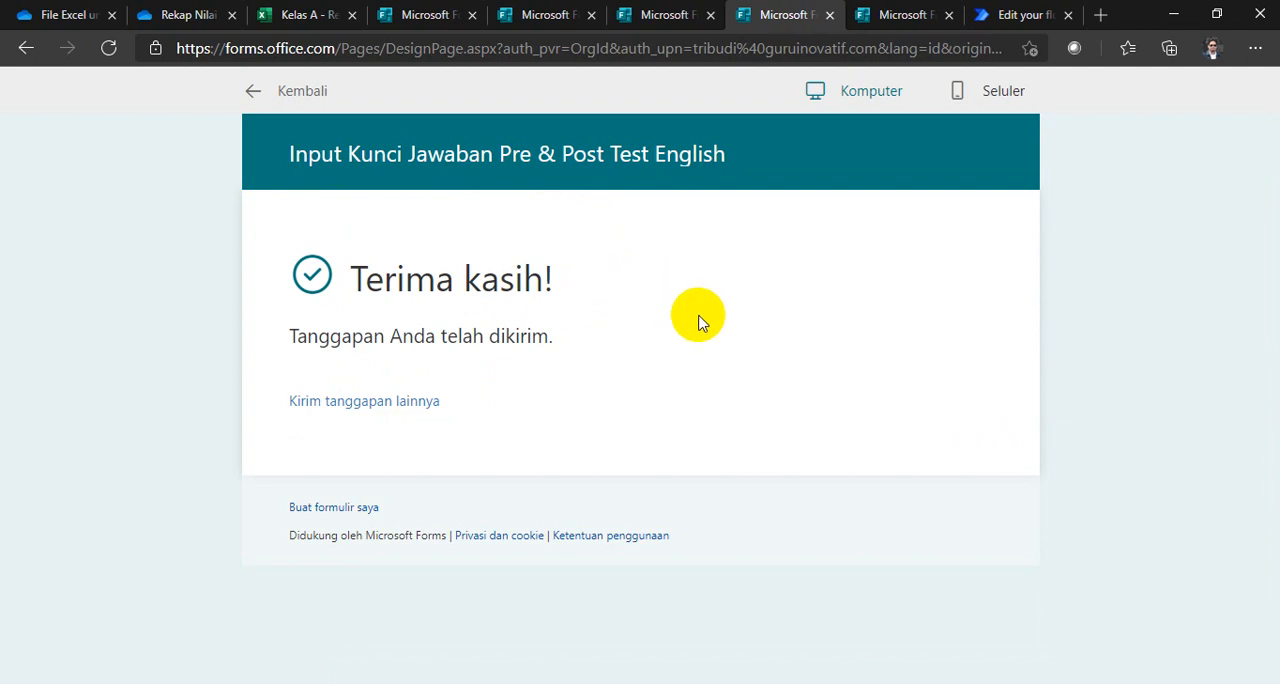
# Step: Check the Kelas A workbook's Pre Test sheet, and open the preview of the form requesting the Excel recap file
pyautogui.click(294, 20)
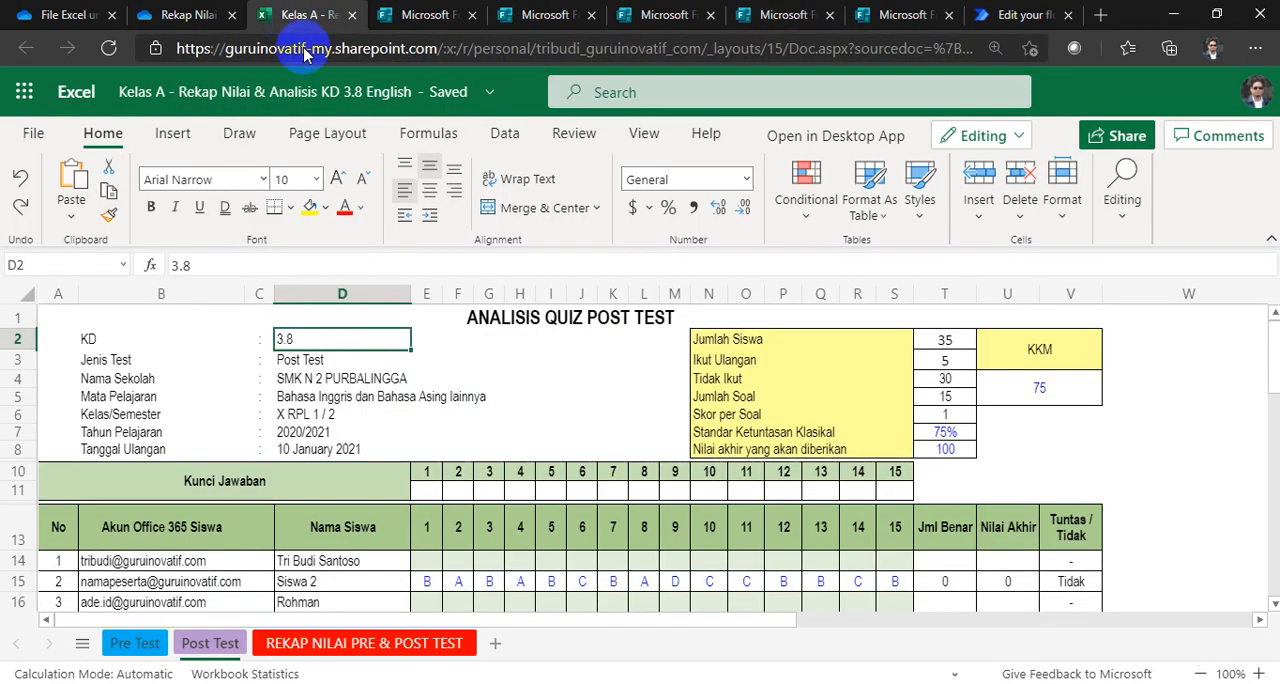
pyautogui.click(137, 650)
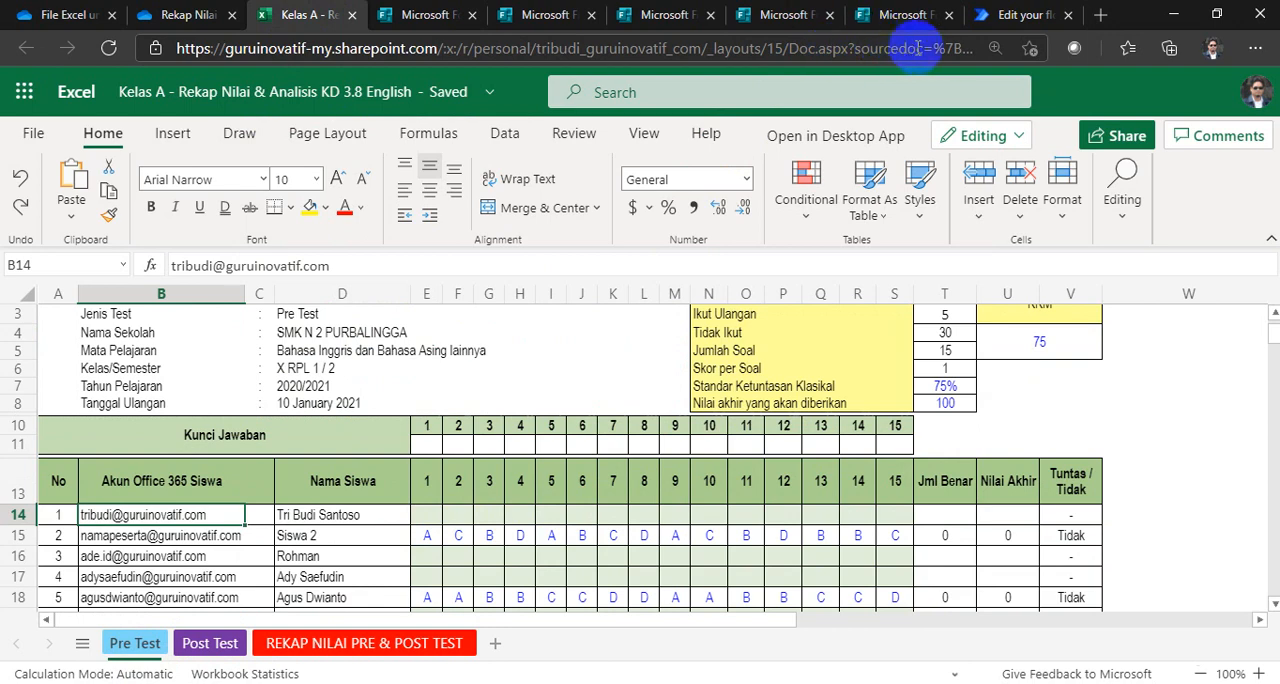
pyautogui.click(900, 17)
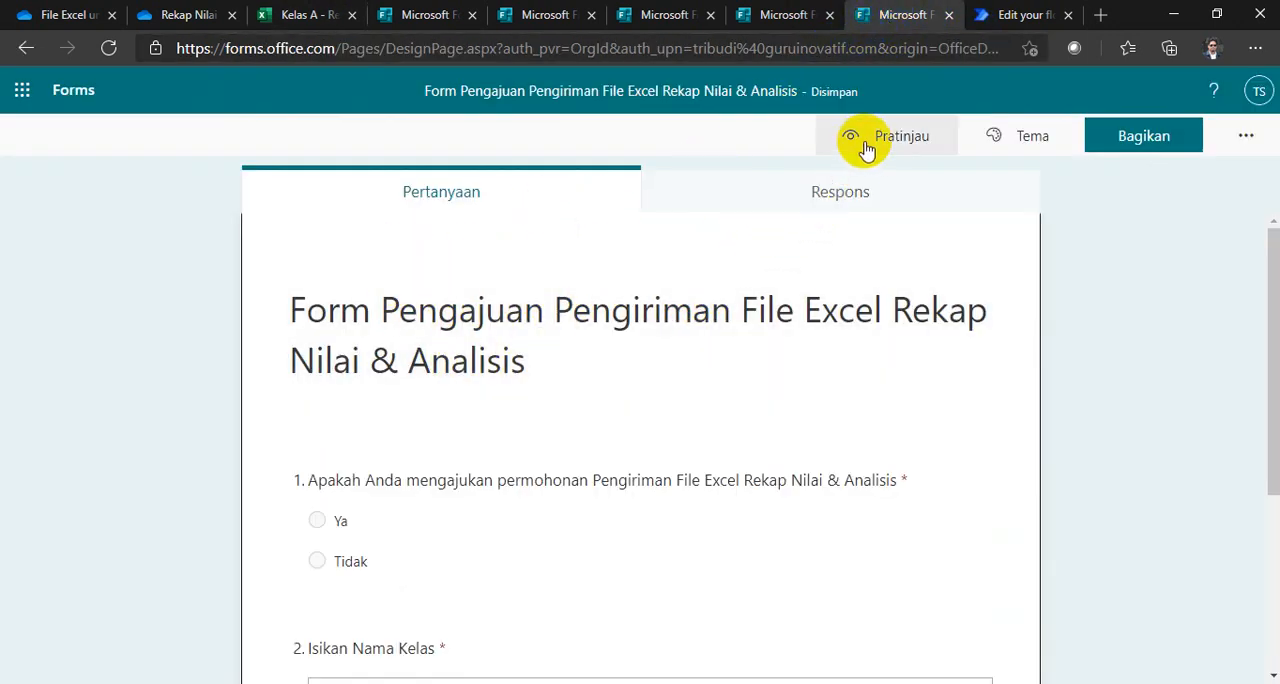
pyautogui.click(866, 145)
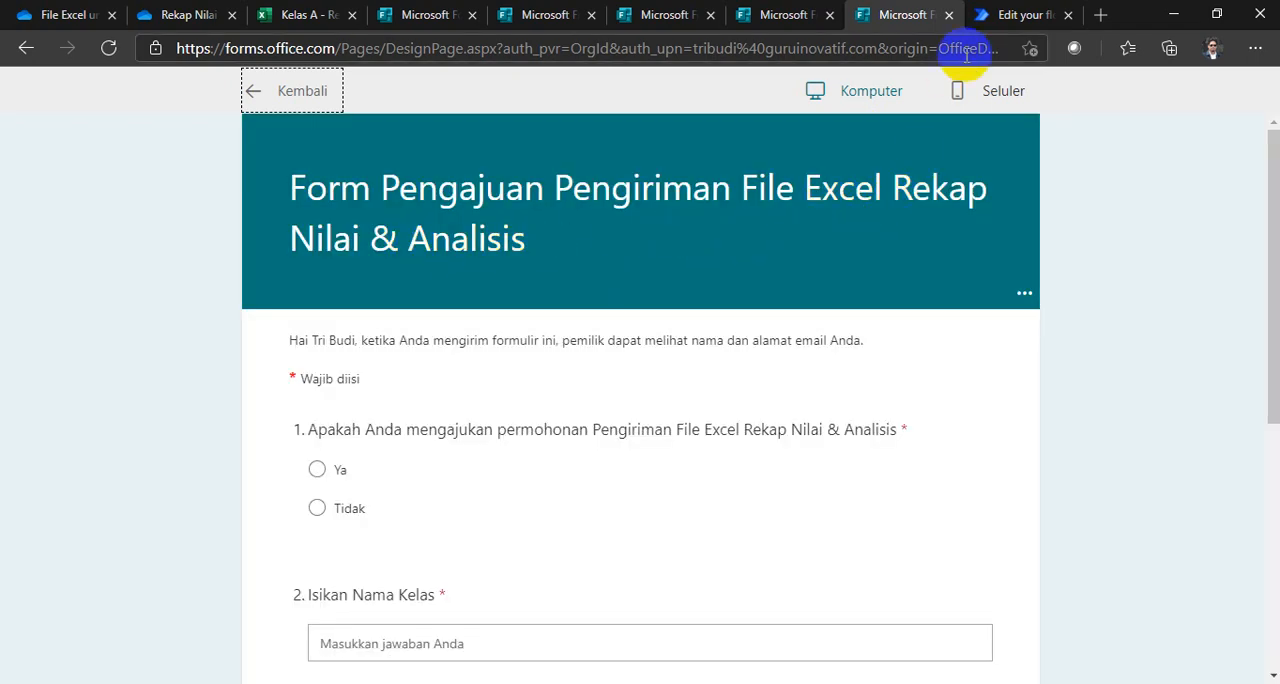
# Step: Switch to Power Automate, save the flow and start a manual test, and return to the request form's preview
pyautogui.click(1010, 17)
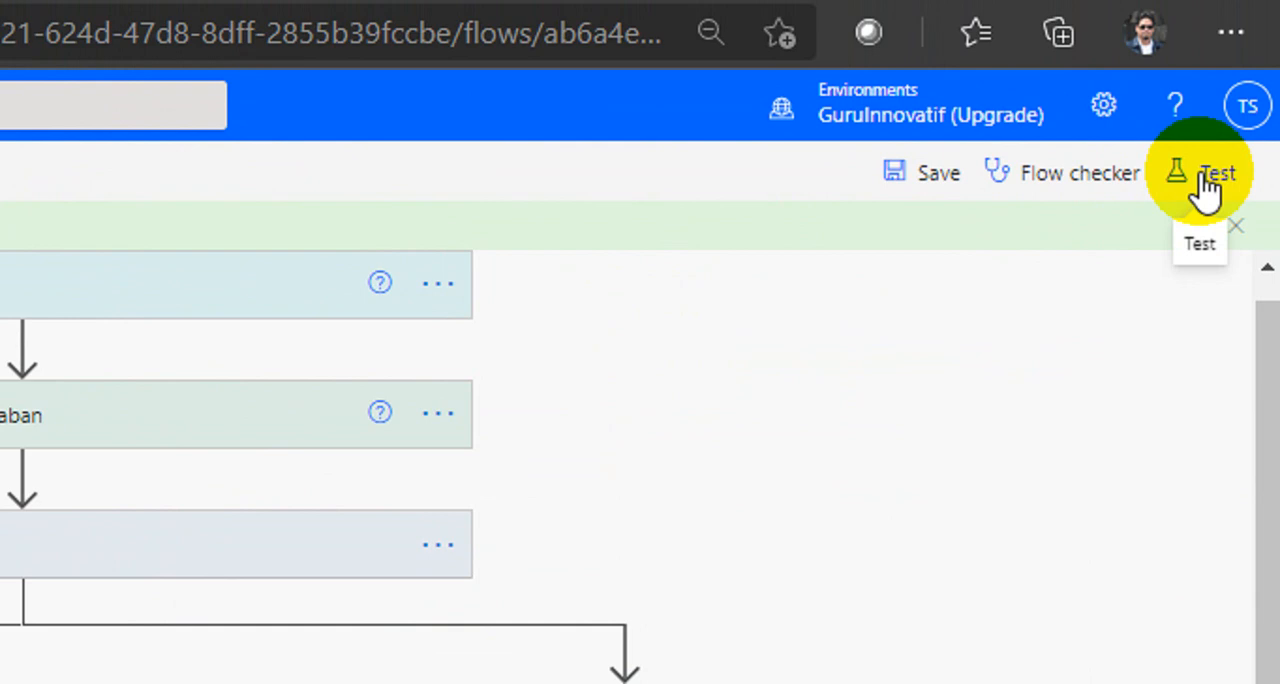
pyautogui.click(1203, 178)
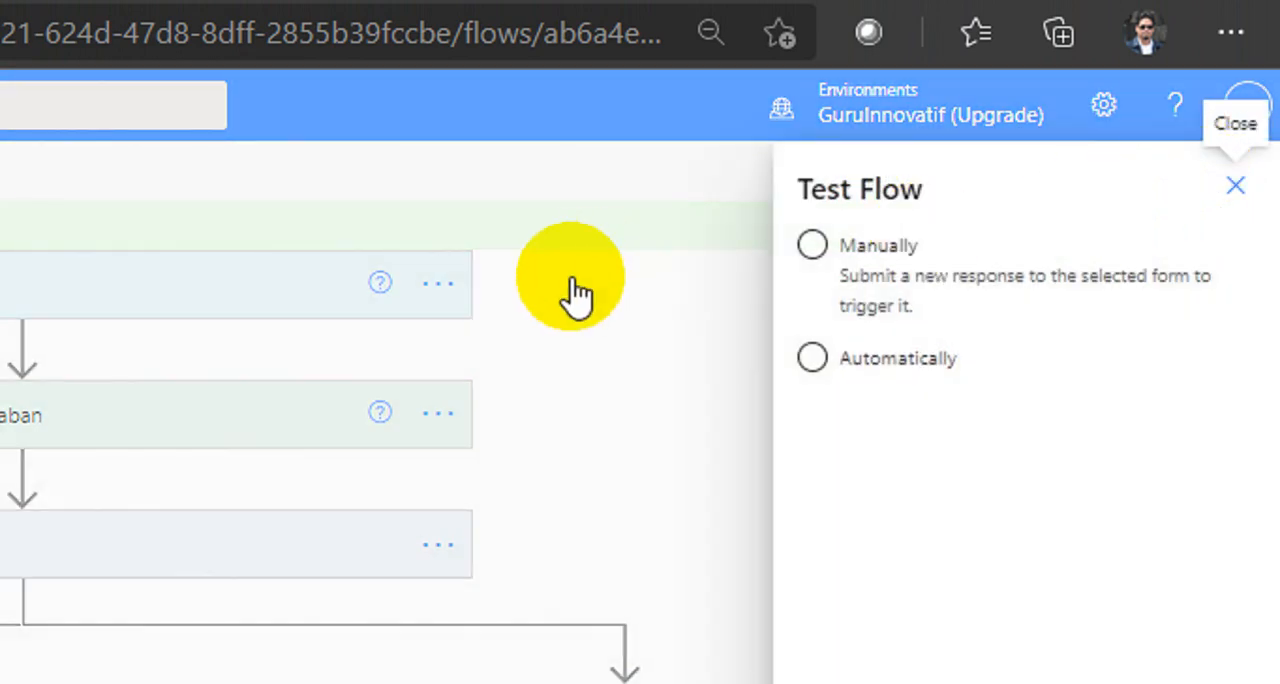
pyautogui.click(858, 260)
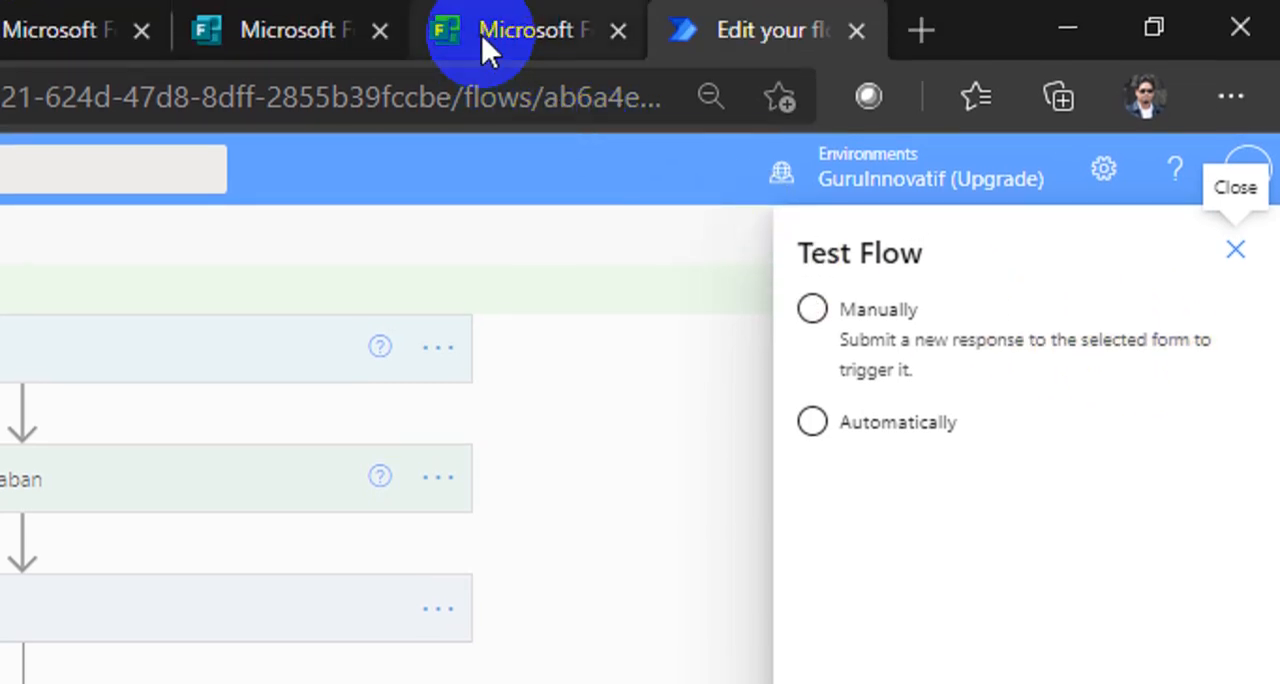
pyautogui.click(481, 34)
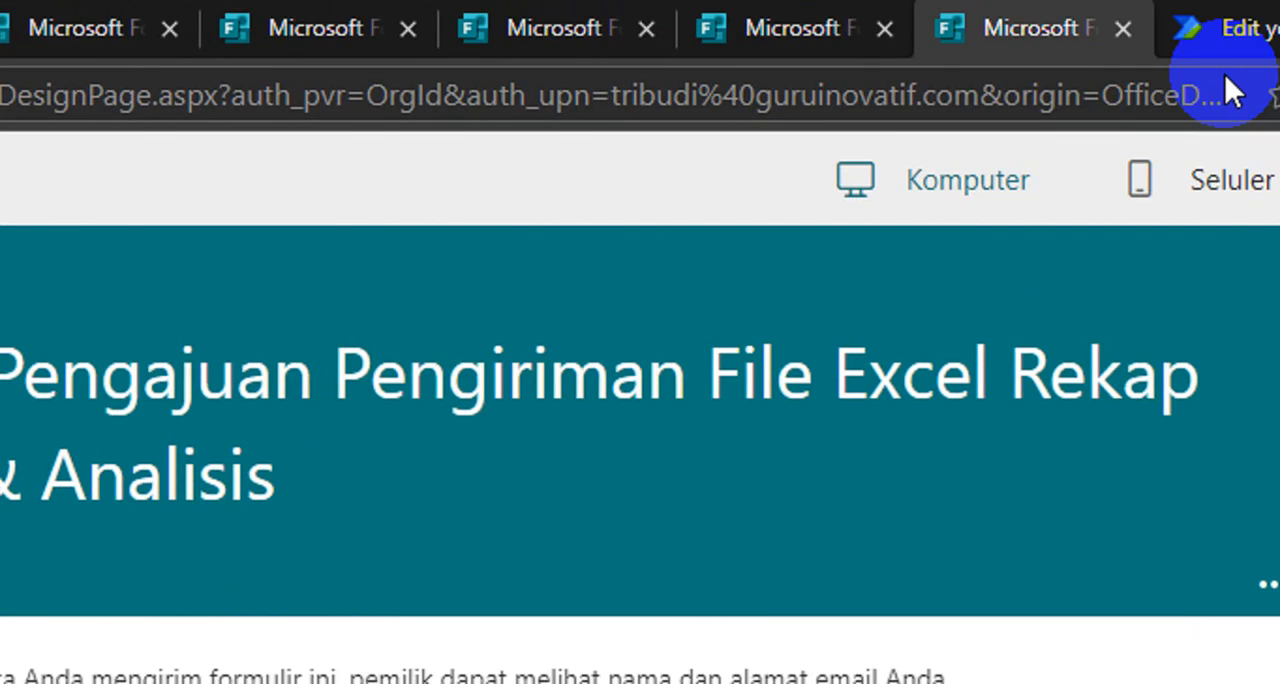
pyautogui.click(1213, 30)
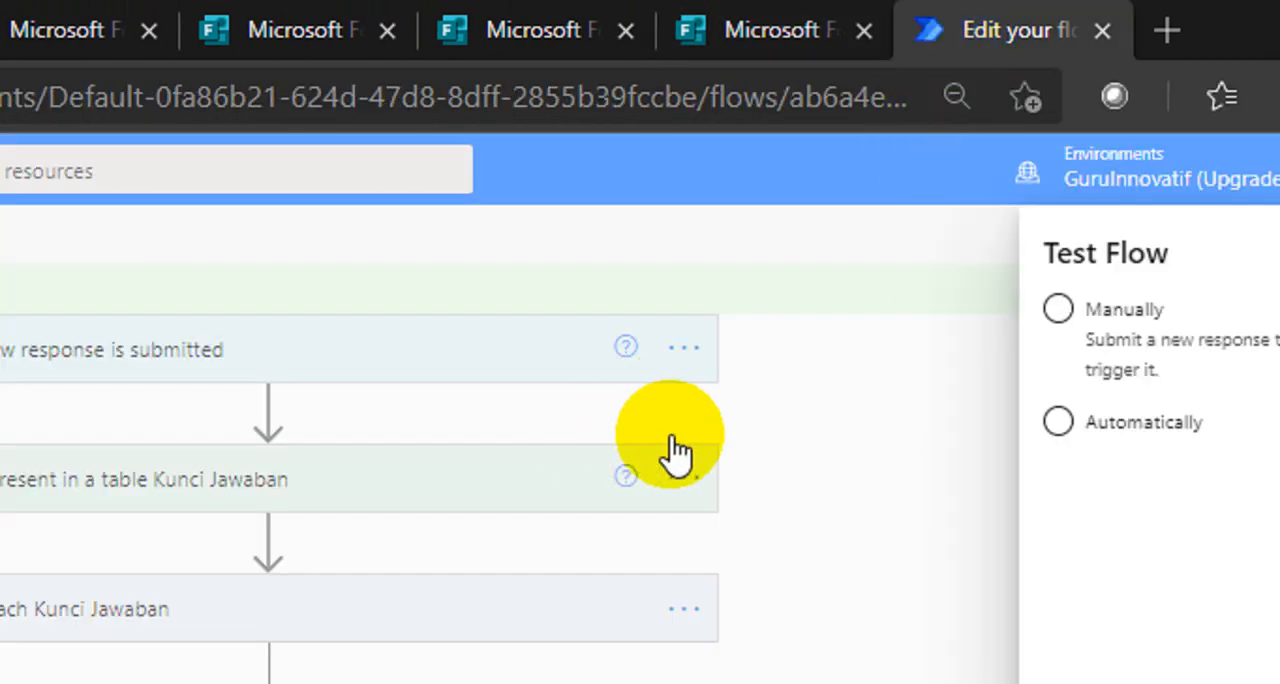
pyautogui.click(1028, 310)
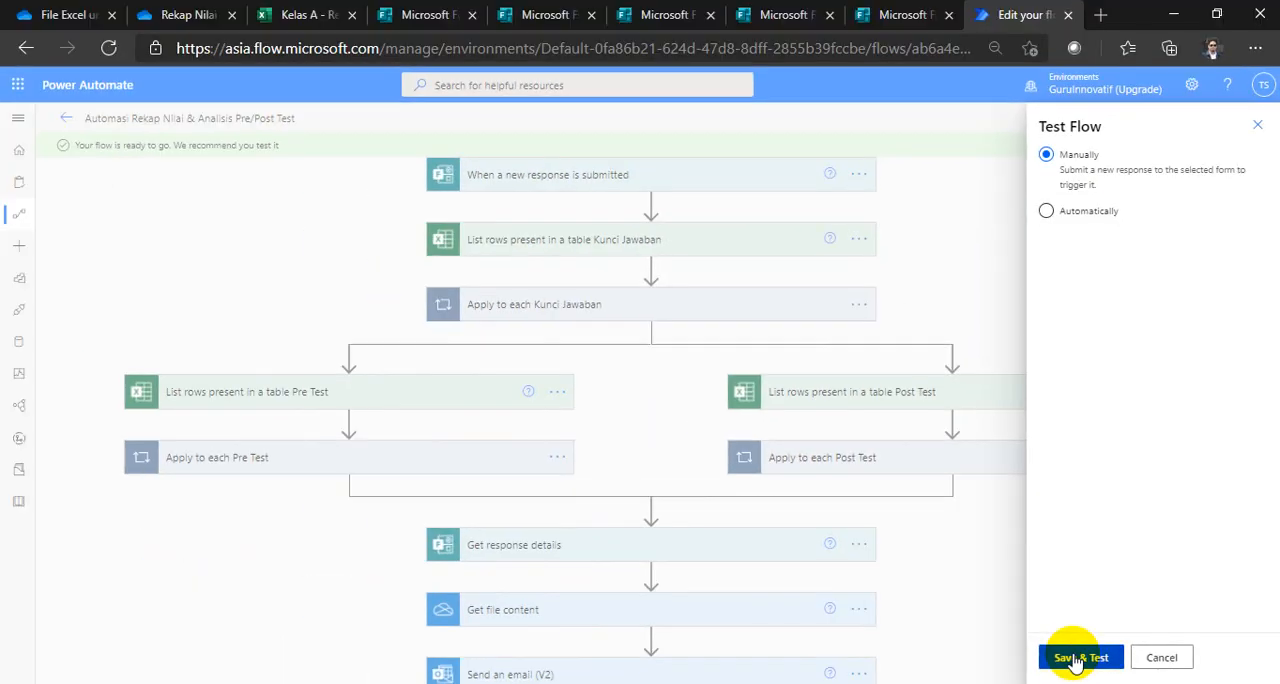
pyautogui.click(1075, 660)
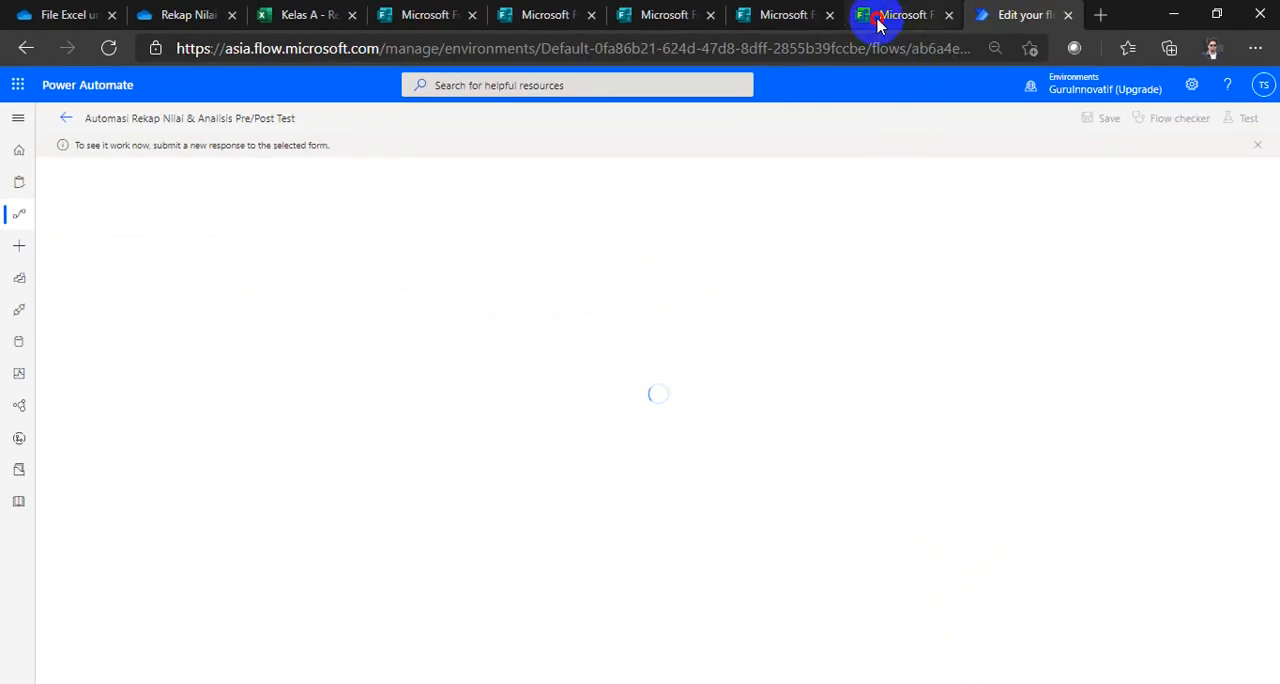
pyautogui.click(877, 20)
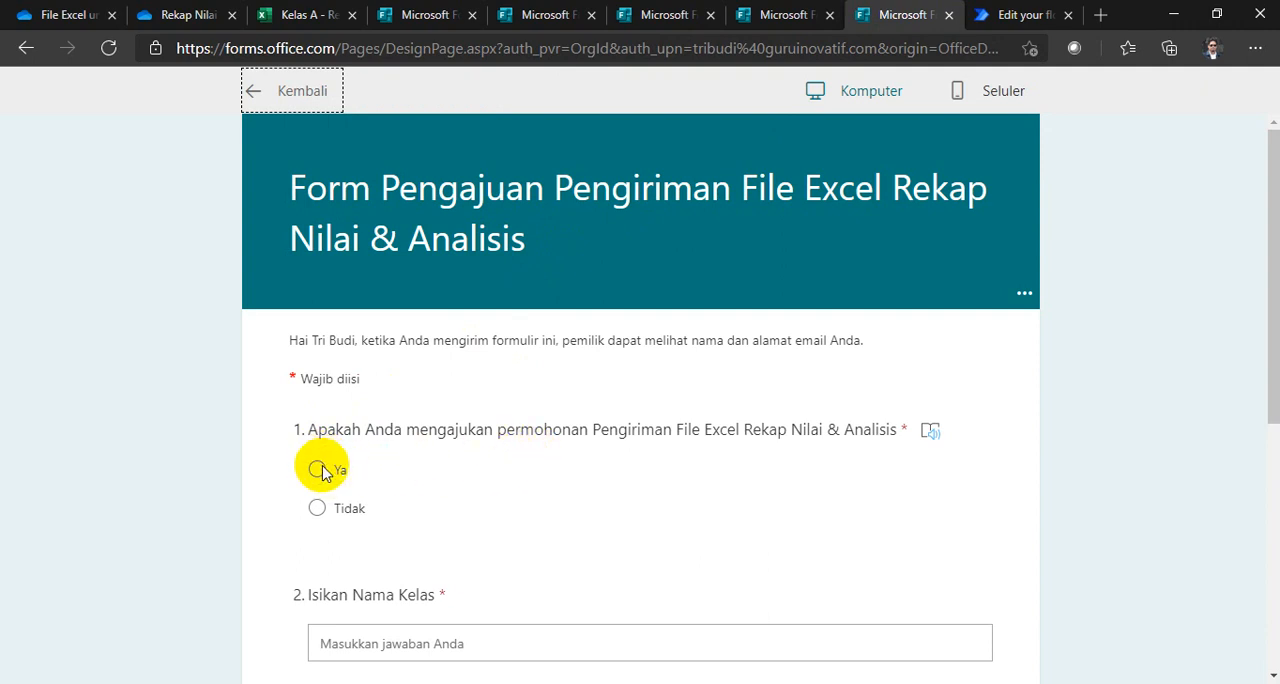
# Step: Answer Ya in the request form, and enter Kelas A as the class name and Bahasa Inggris as the subject name
pyautogui.scroll(-2, 400, 468)
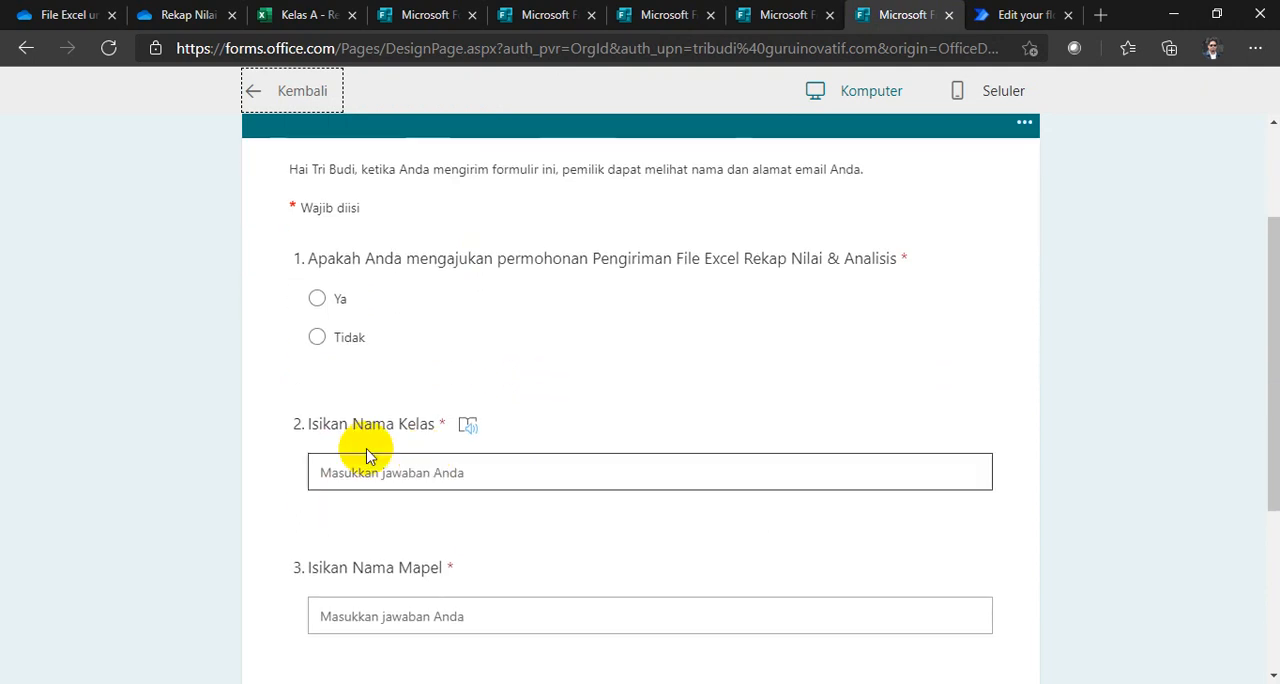
pyautogui.click(318, 300)
pyautogui.scroll(-2, 449, 360)
pyautogui.click(362, 303)
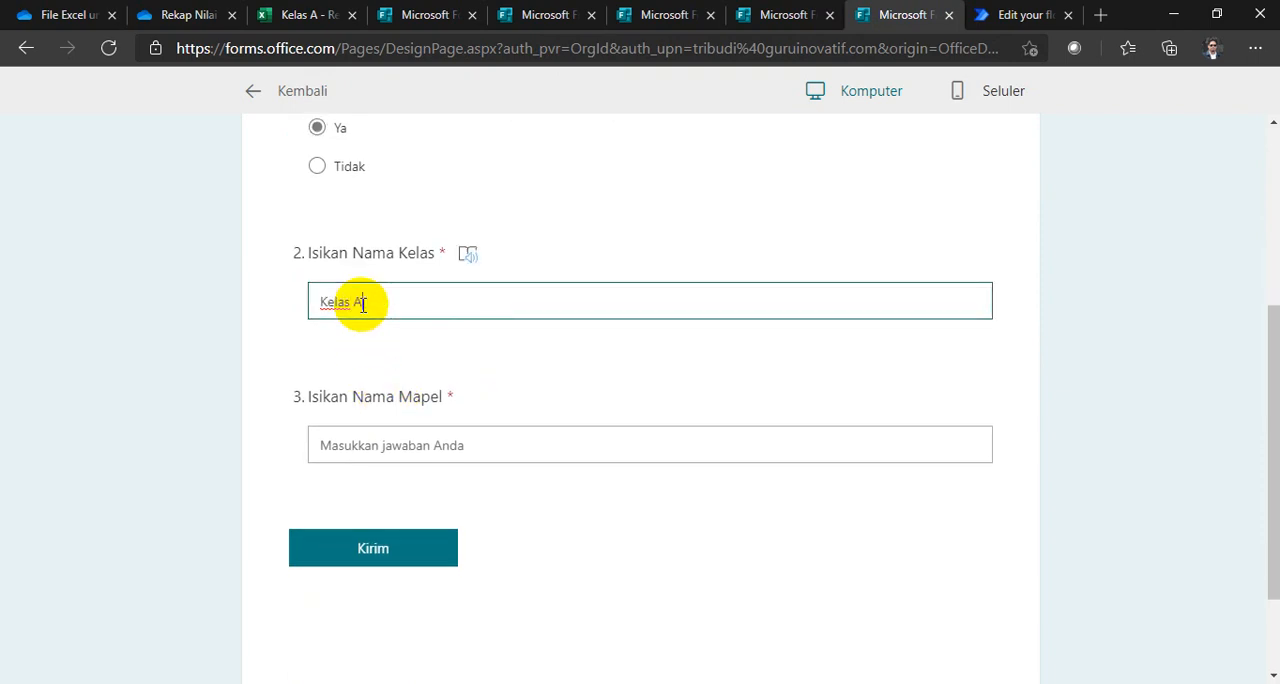
pyautogui.write('Kelas A')
pyautogui.click(402, 450)
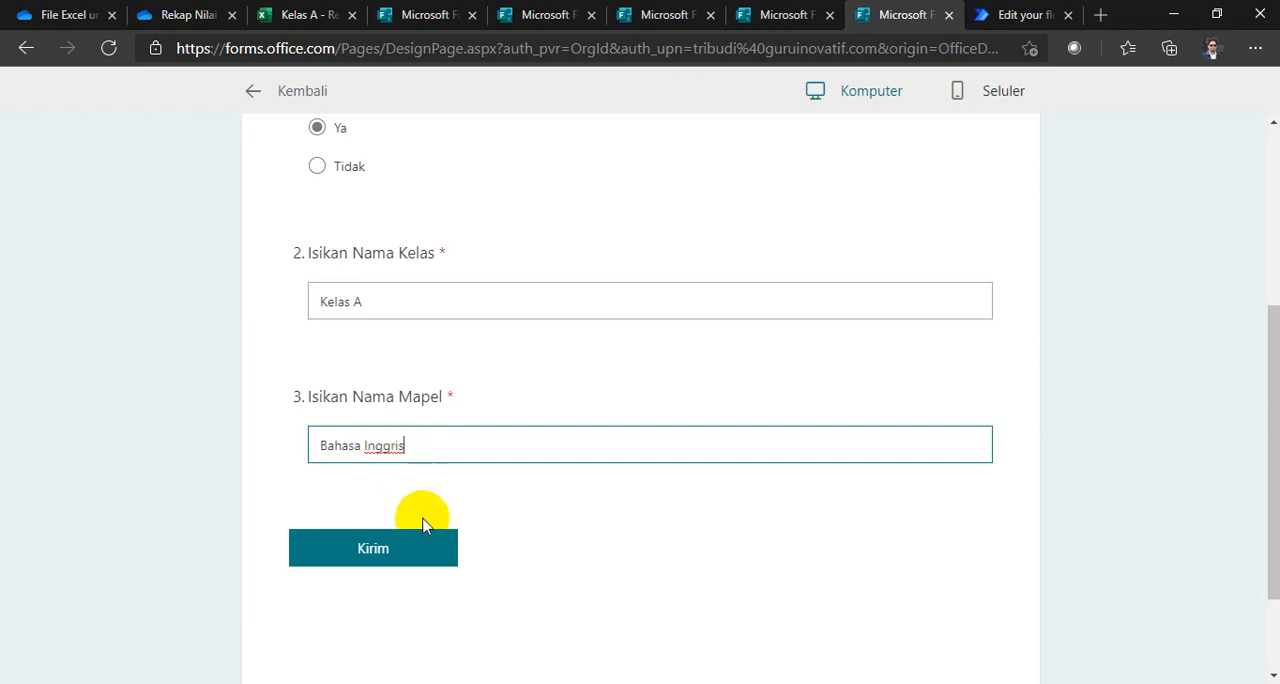
# Step: Check the waiting test run in Power Automate, return to the request form and submit it
pyautogui.click(401, 555)
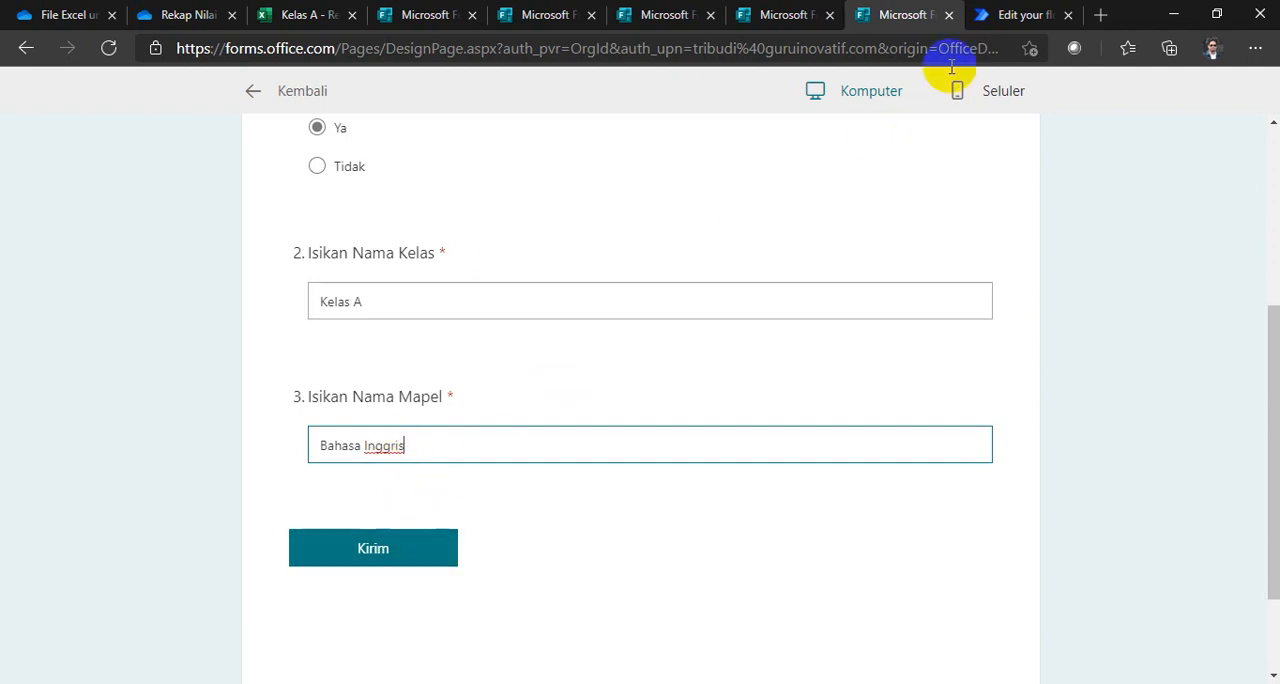
pyautogui.click(980, 18)
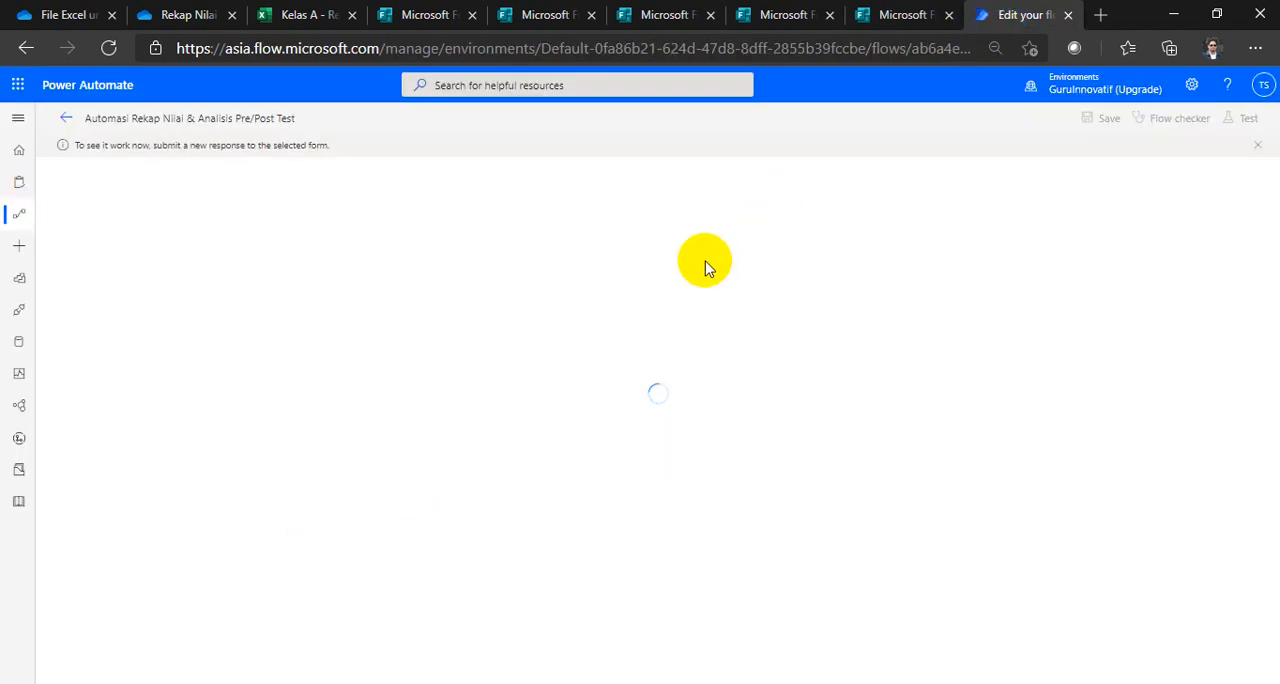
pyautogui.click(870, 18)
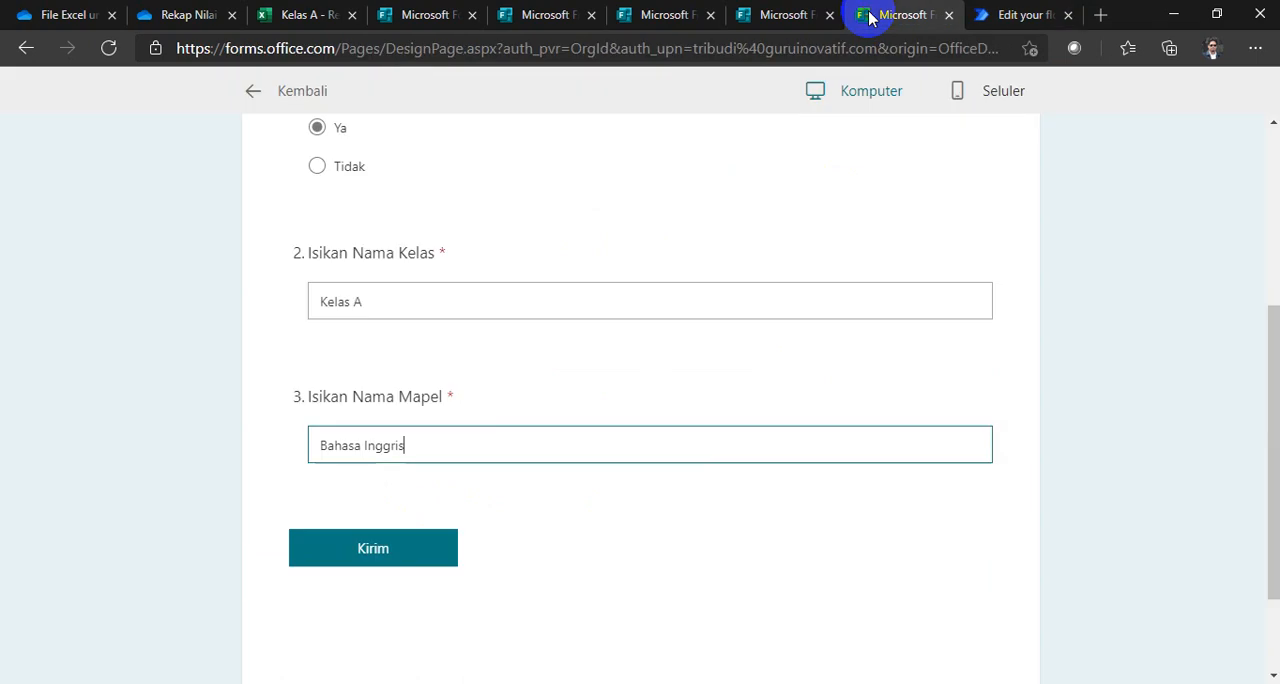
pyautogui.click(409, 558)
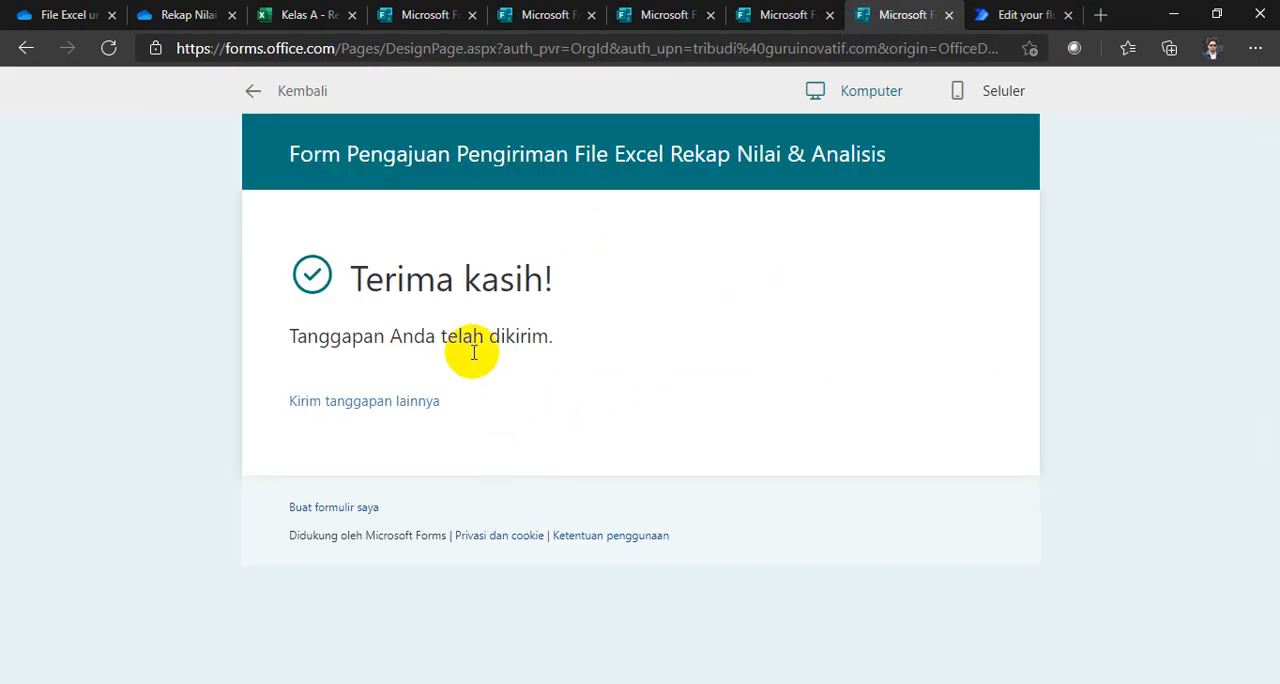
# Step: Switch to Power Automate and review the flow's test run from the trigger through to the Send an email action
pyautogui.click(995, 17)
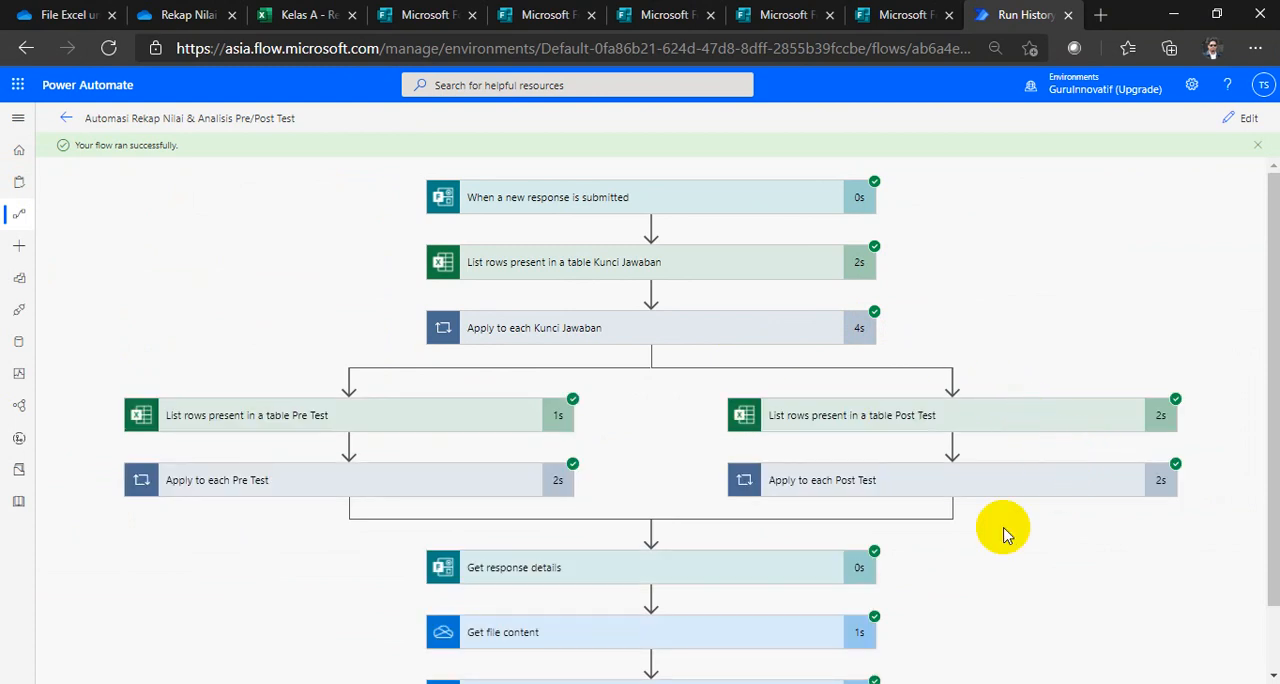
pyautogui.scroll(-1, 917, 595)
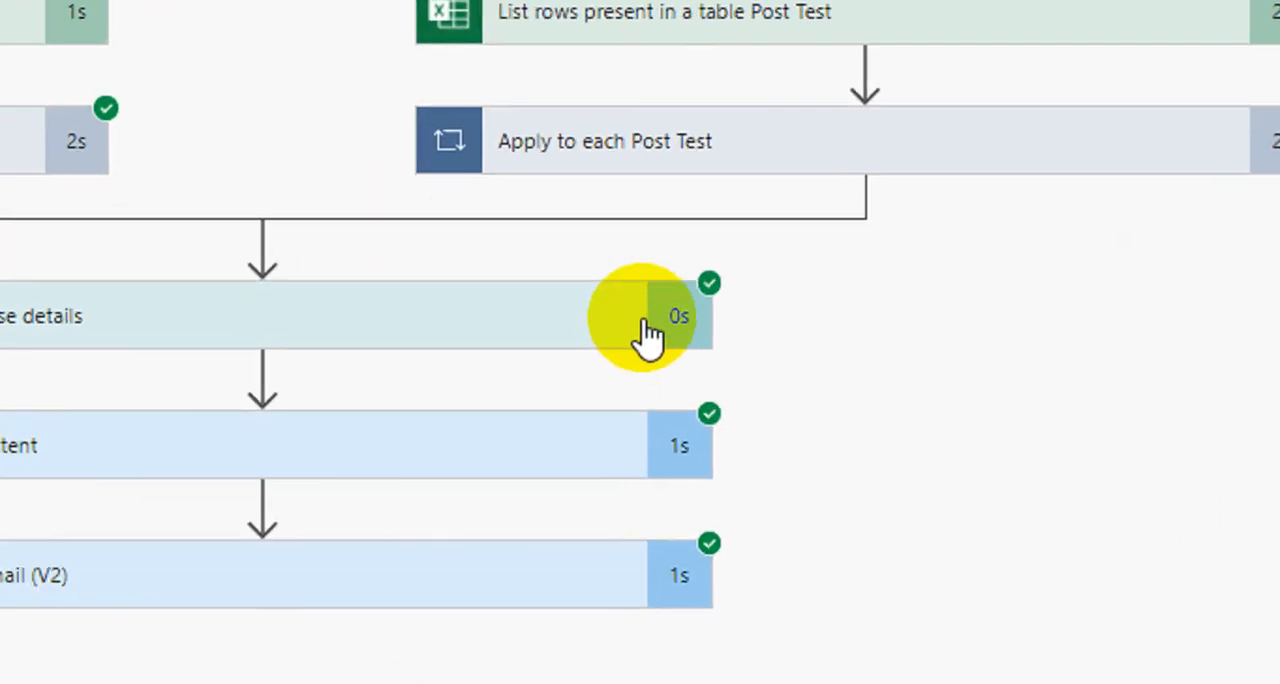
pyautogui.scroll(1, 845, 500)
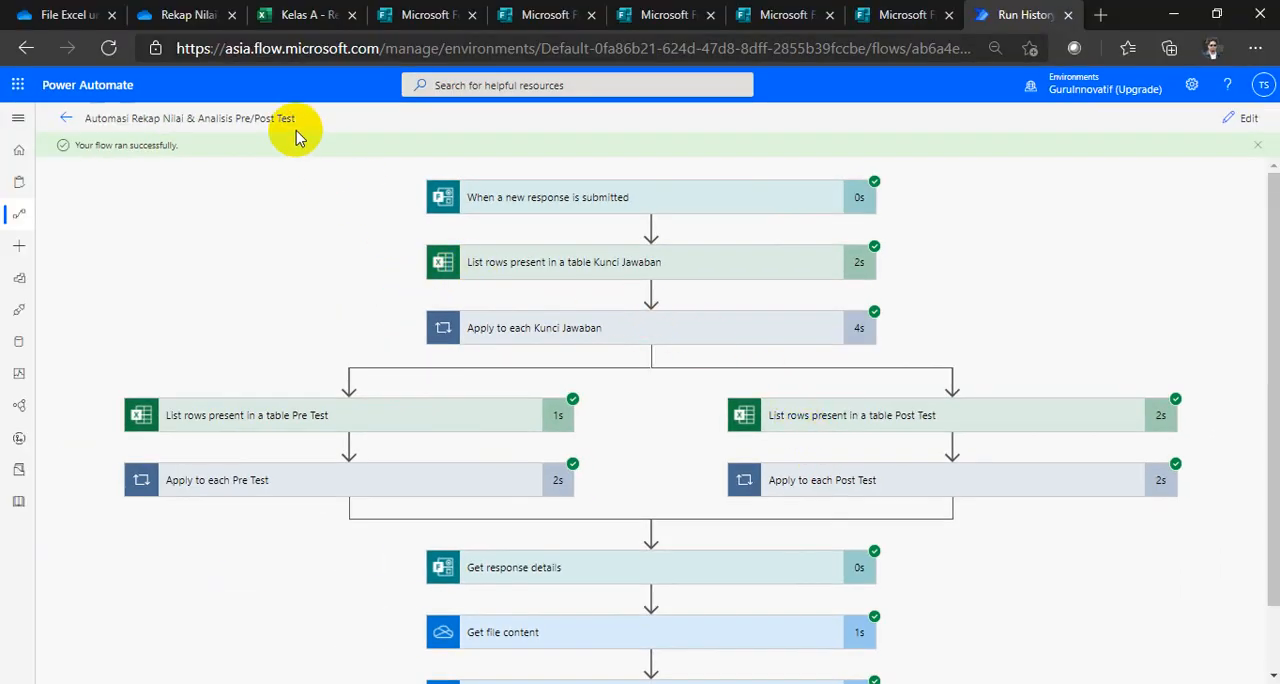
# Step: Open Outlook in a new browser tab and open the newest Rekap Nilai & Analisis Pre & Post Test email
pyautogui.click(17, 84)
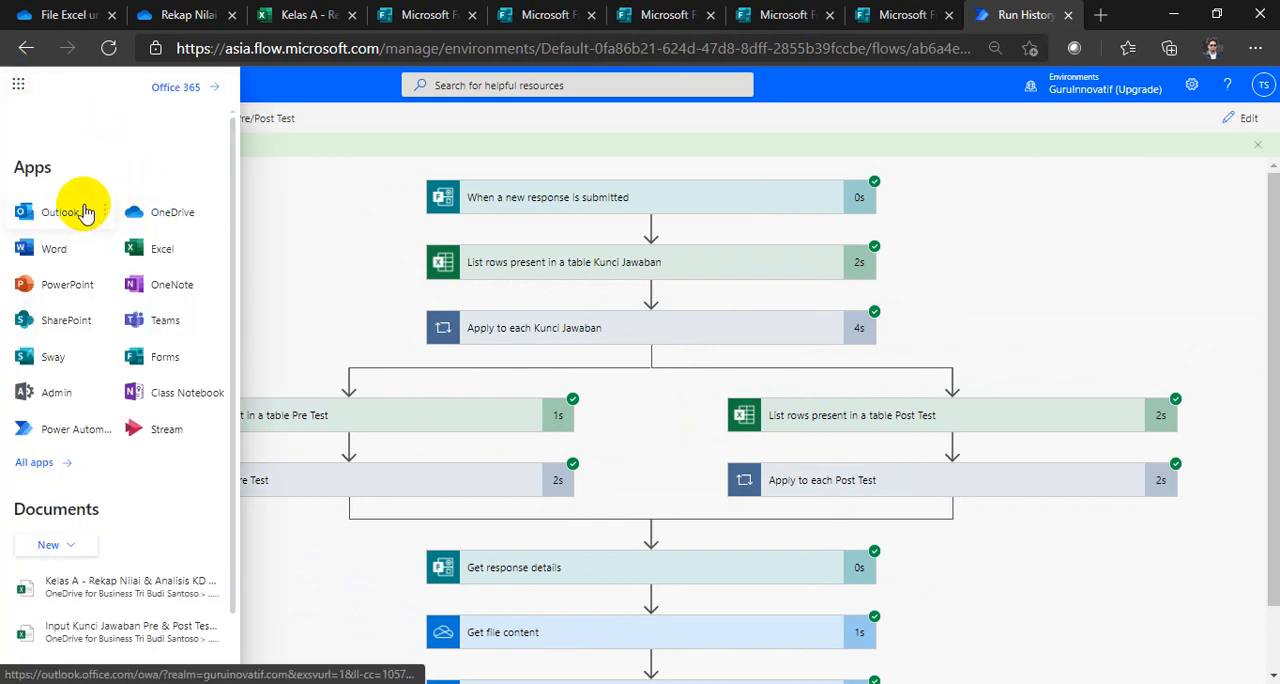
pyautogui.click(103, 215)
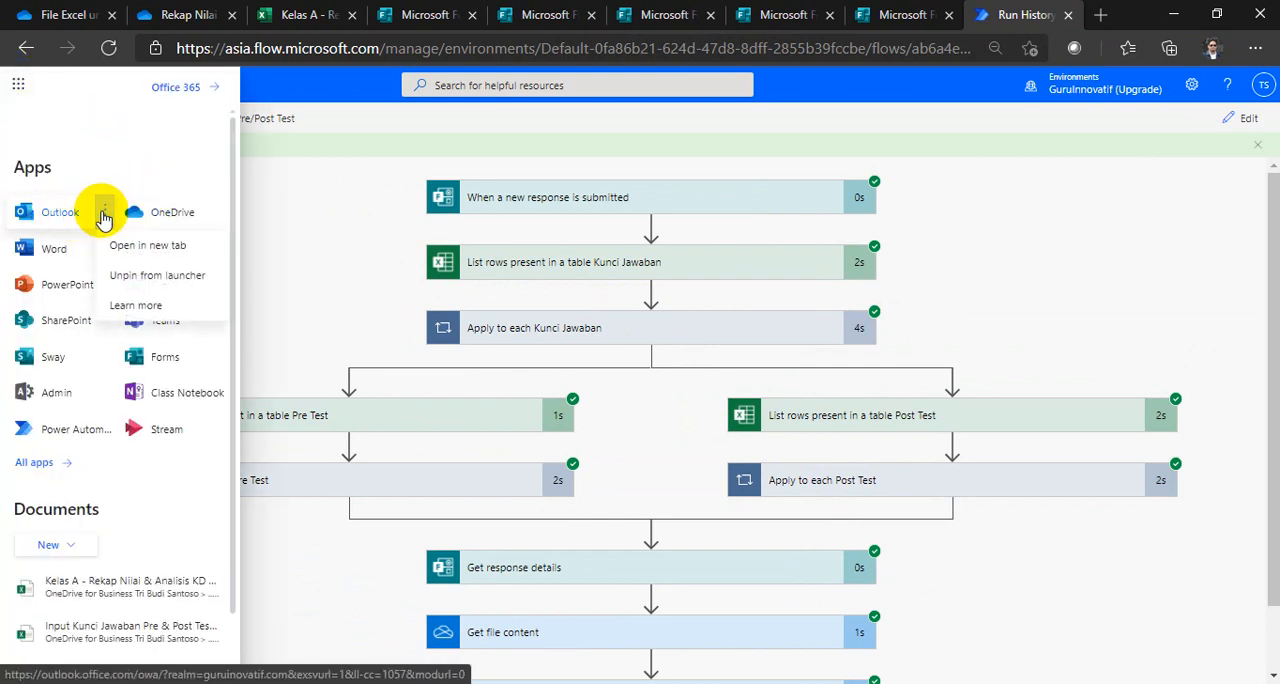
pyautogui.click(123, 248)
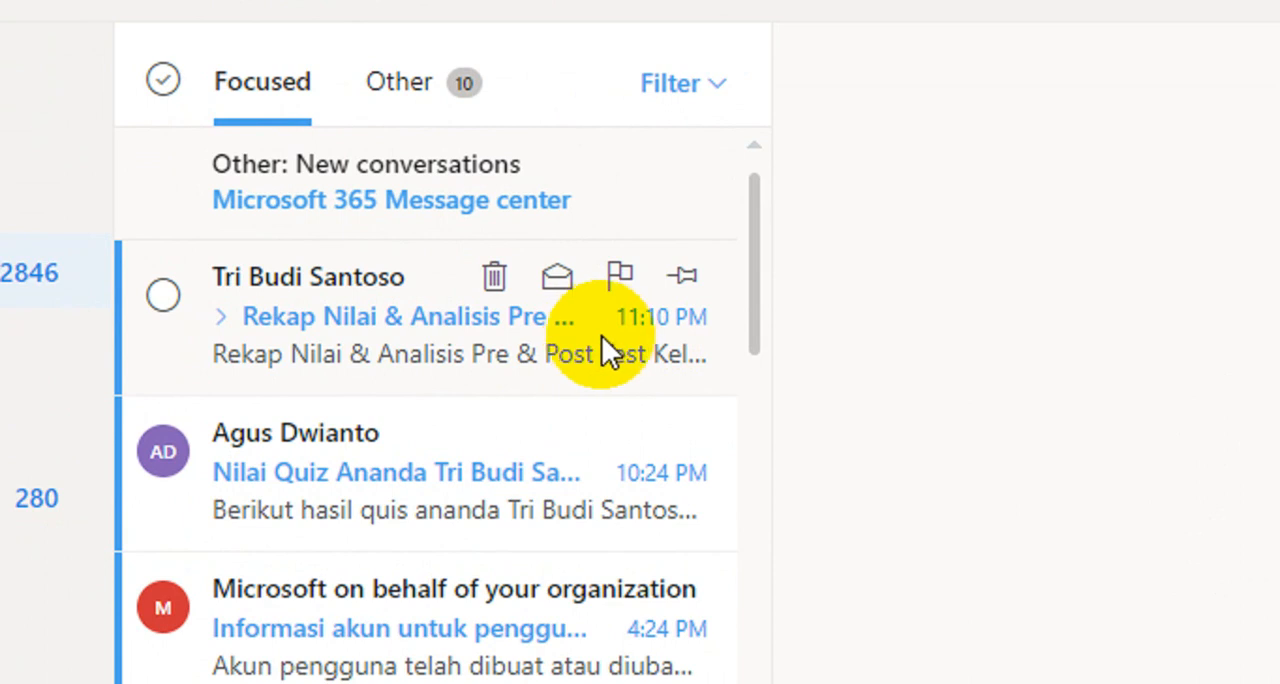
pyautogui.click(468, 355)
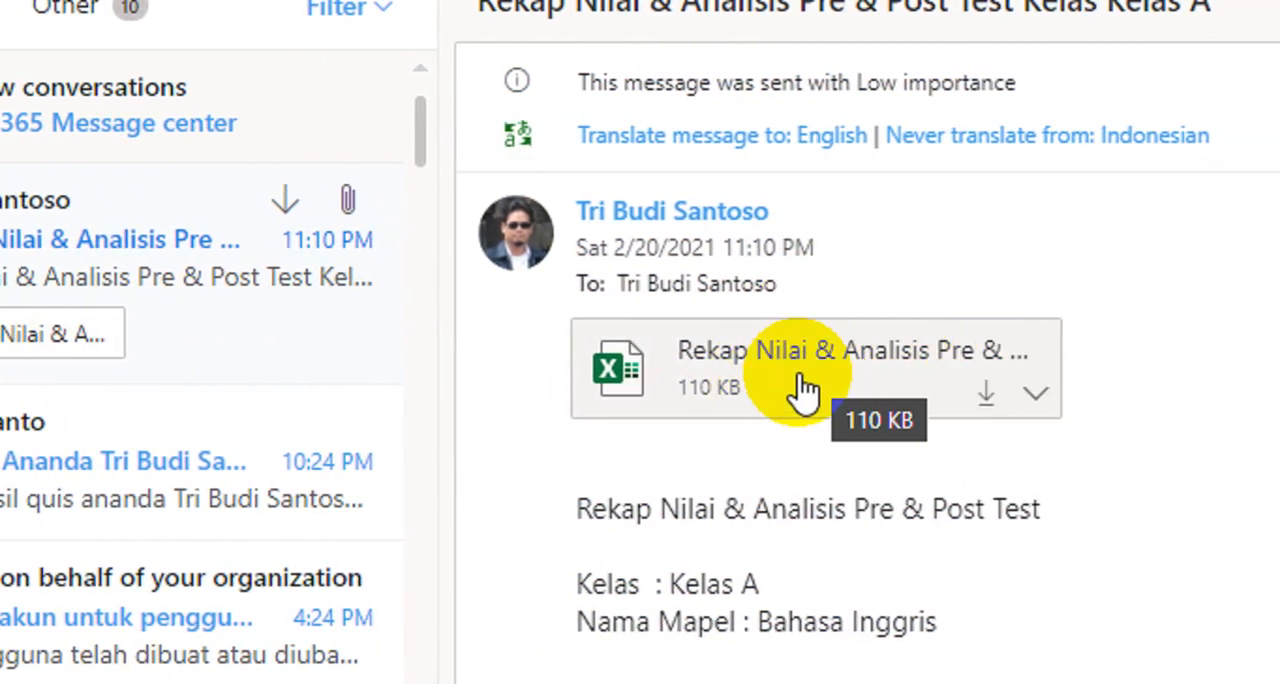
# Step: Preview the email's attached Excel workbook and examine its Post Test, Pre Test and REKAP NILAI PRE & POST TEST sheets
pyautogui.click(799, 374)
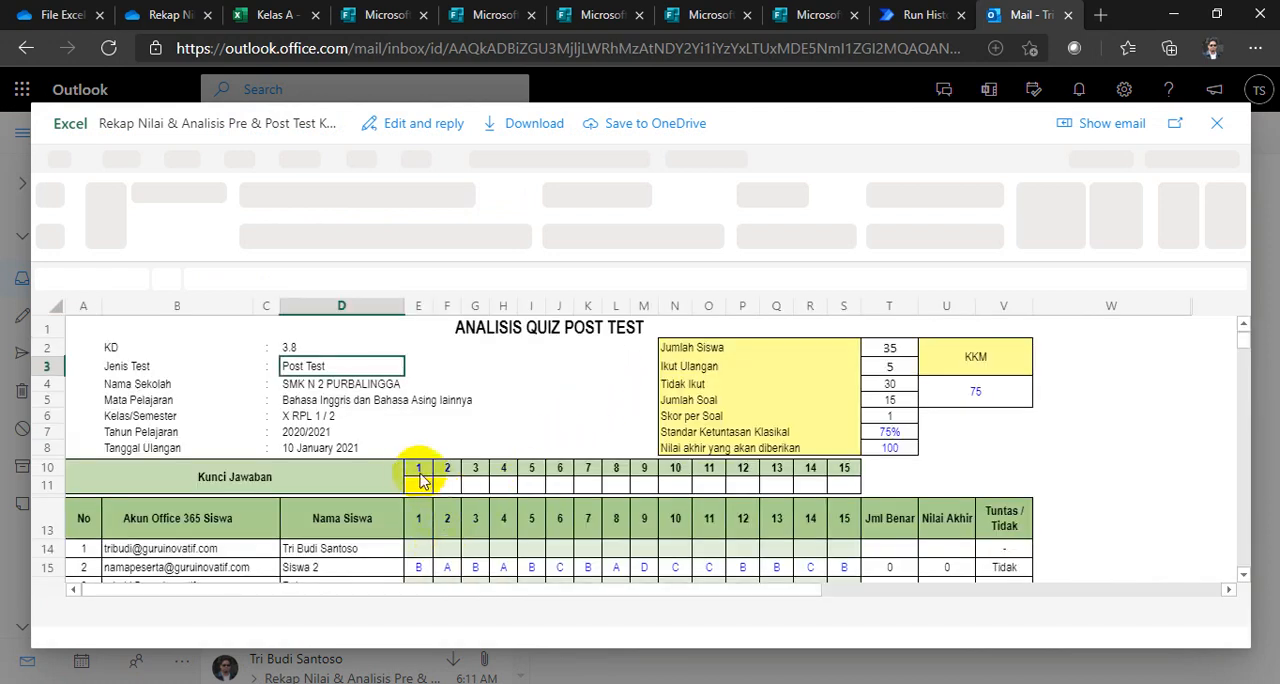
pyautogui.scroll(-5, 428, 456)
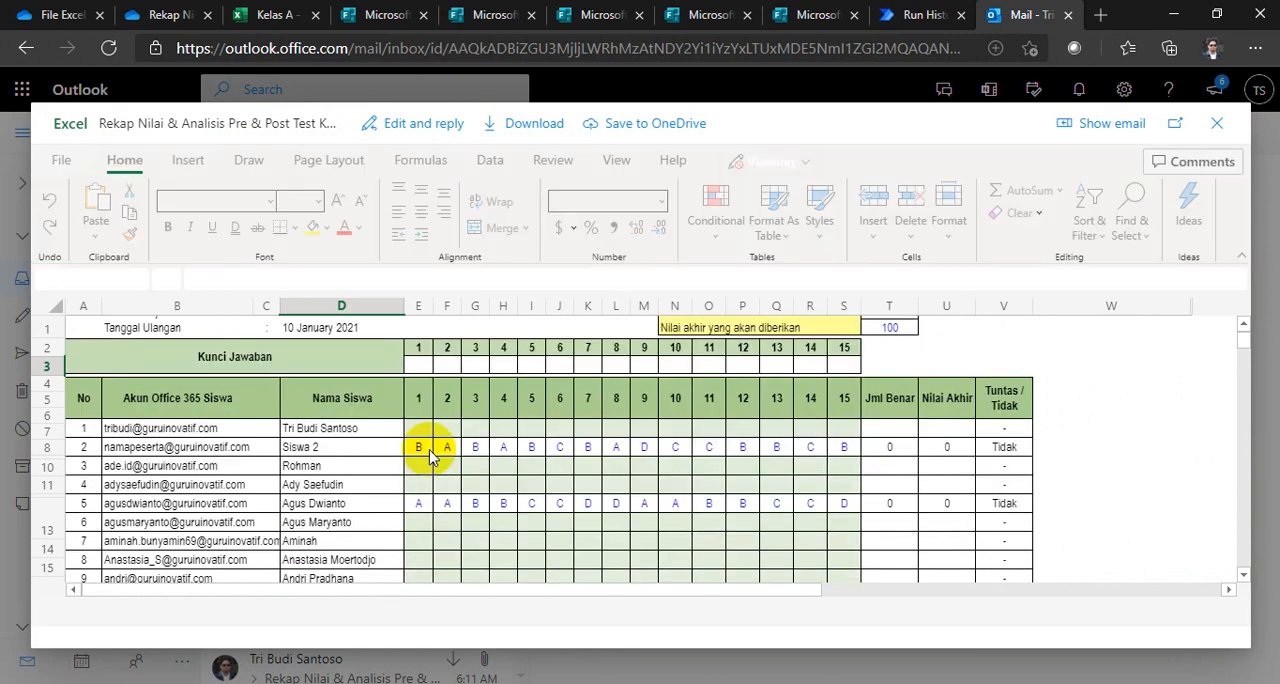
pyautogui.scroll(2, 428, 456)
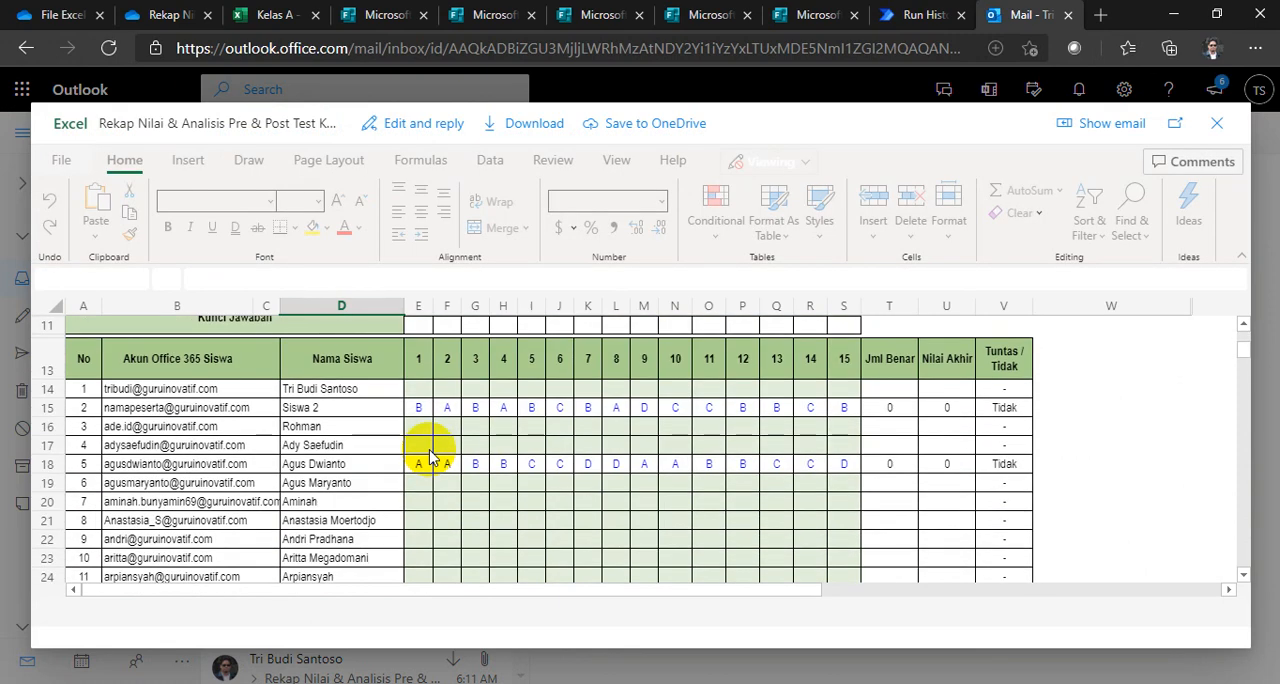
pyautogui.scroll(1, 430, 456)
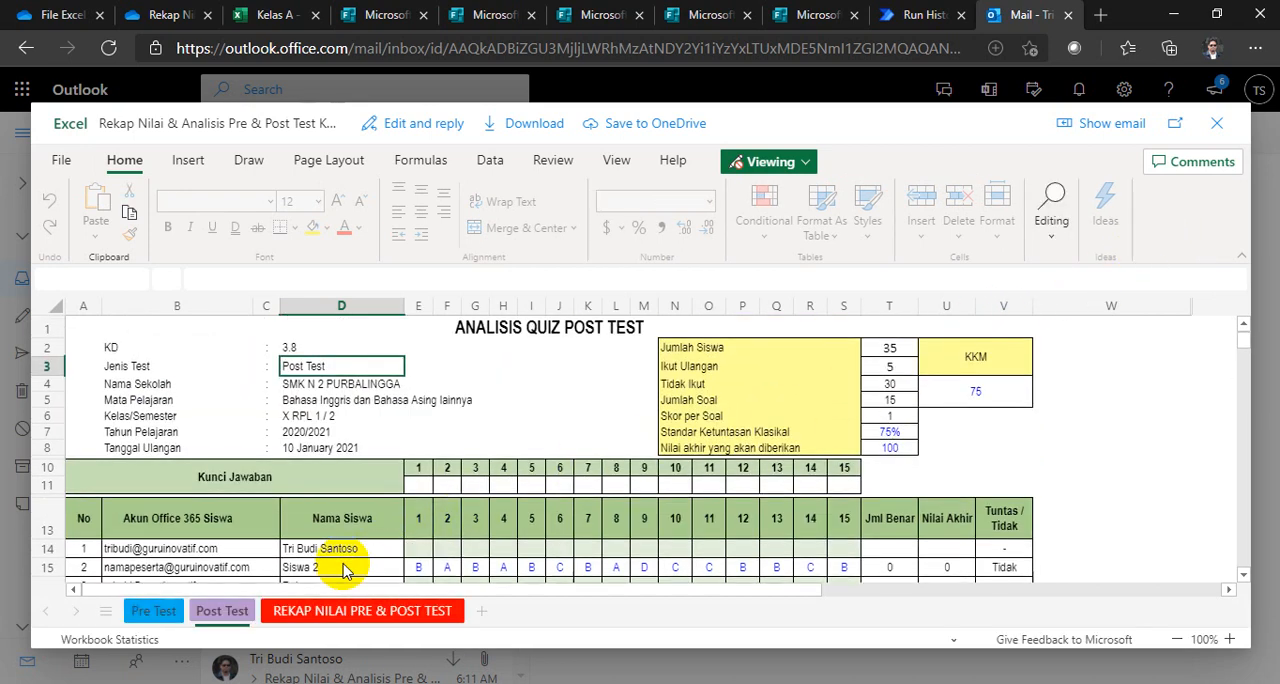
pyautogui.click(178, 612)
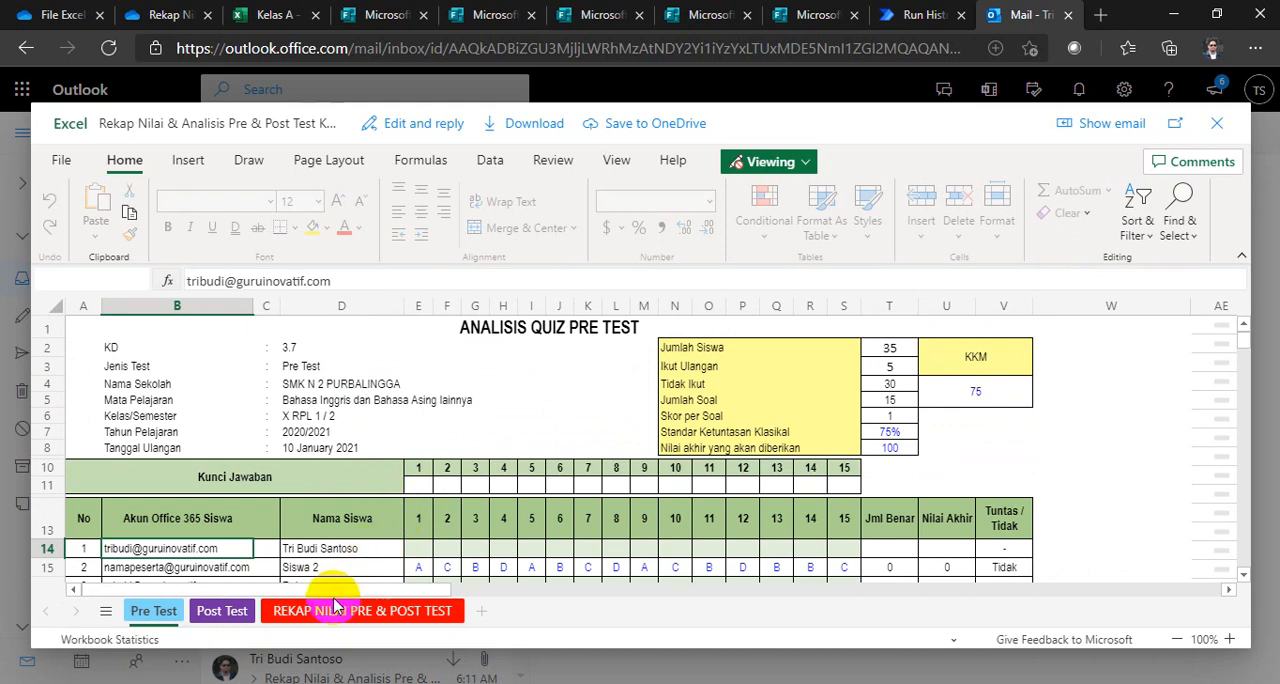
pyautogui.scroll(-1, 417, 523)
pyautogui.click(325, 612)
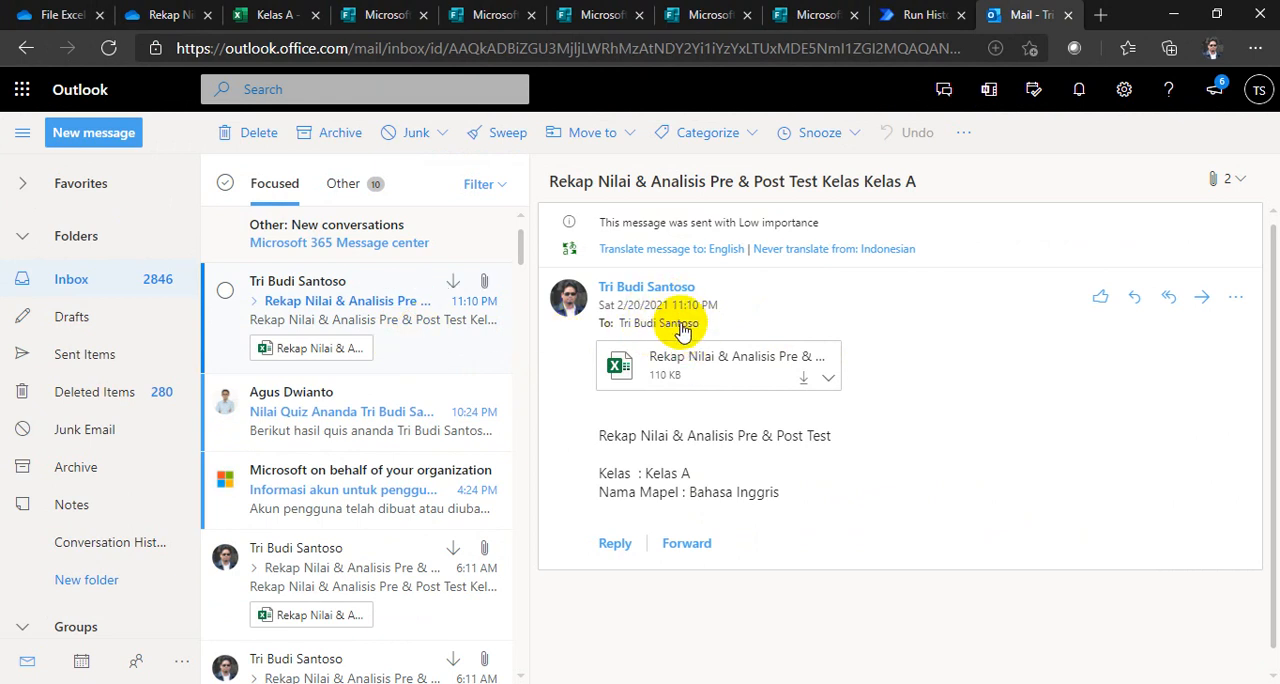
# Step: Switch to the Kelas A workbook in Excel and compare the answer key rows on the Pre Test and Post Test sheets
pyautogui.click(262, 14)
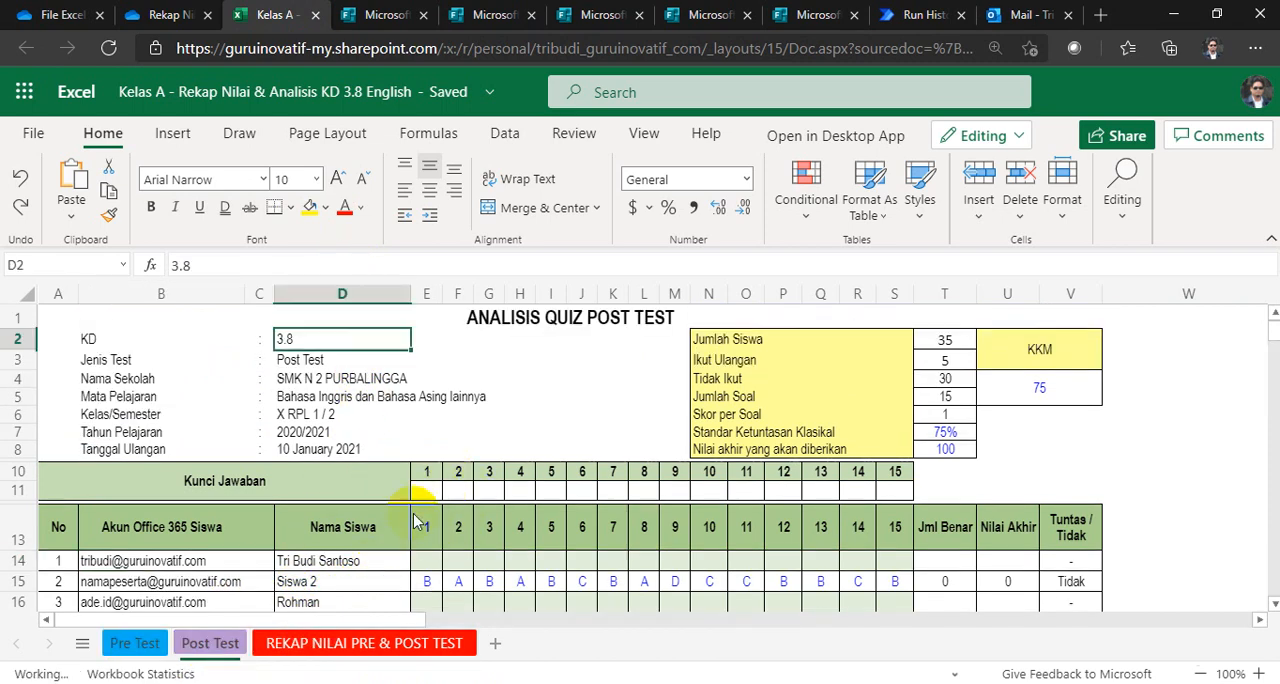
pyautogui.click(138, 646)
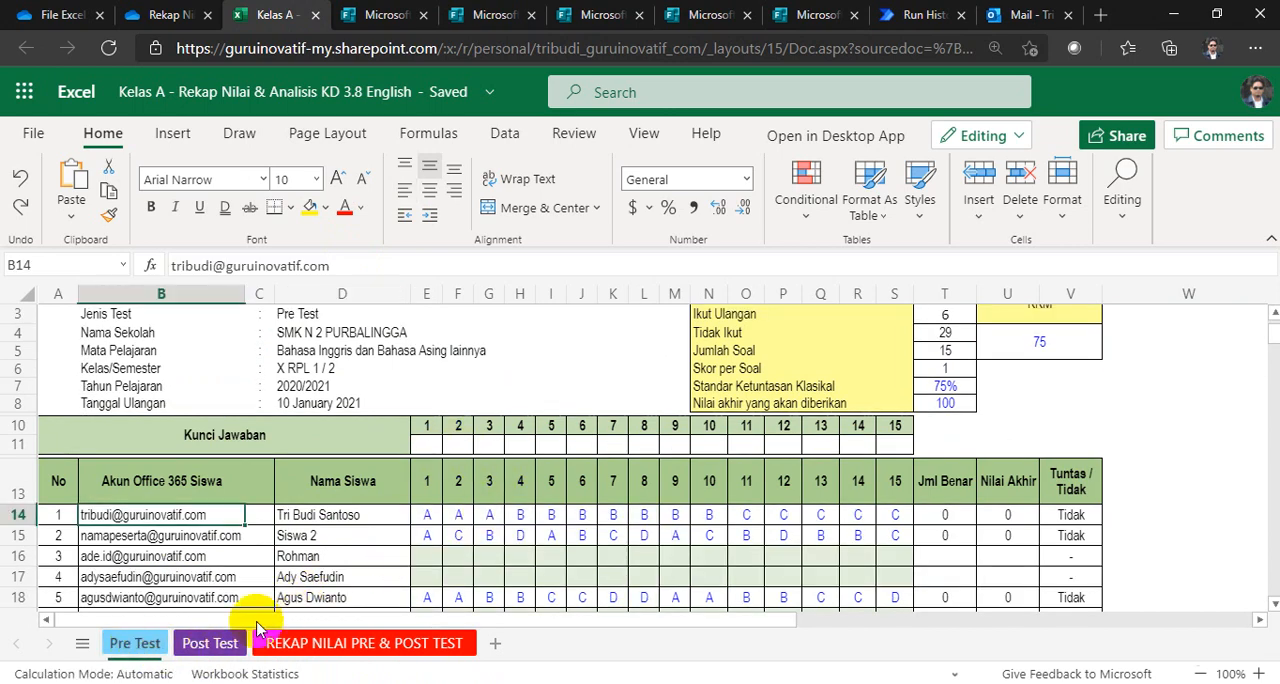
pyautogui.click(214, 646)
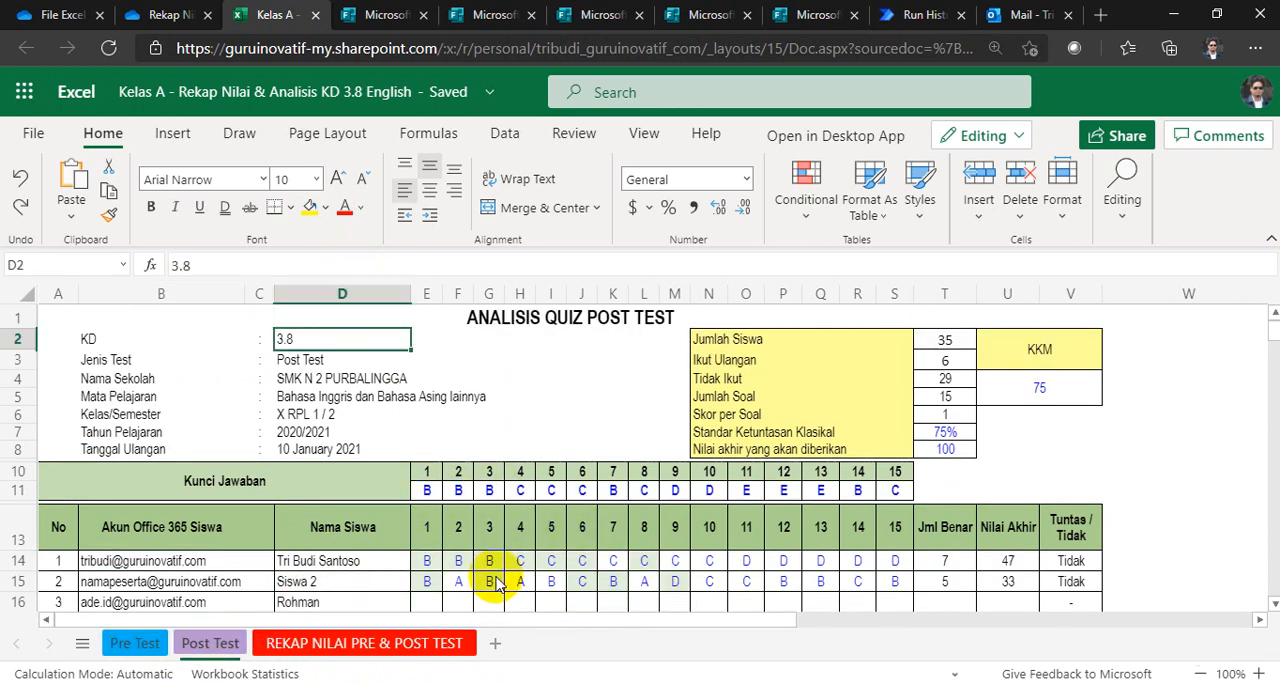
pyautogui.click(137, 645)
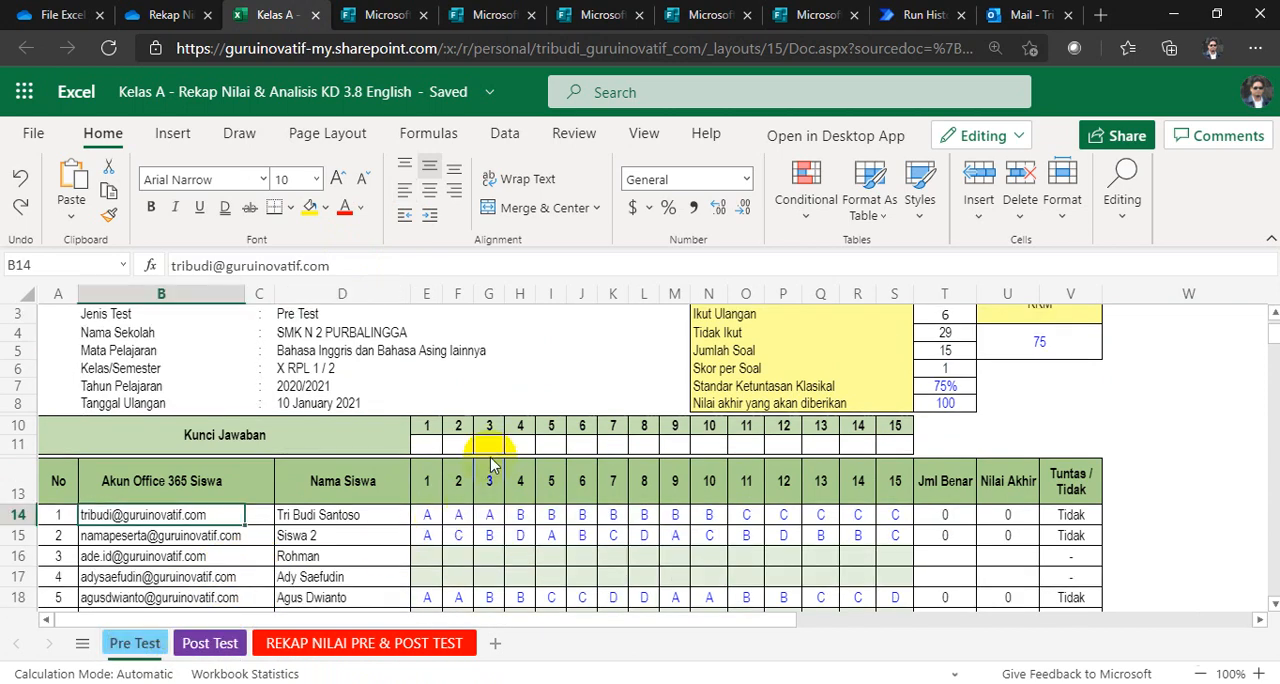
# Step: Unhide the sheets Table 1 - Pre Test, Table 2 - Post Test and Table 3 - Kunci Jawaban
pyautogui.rightClick(126, 648)
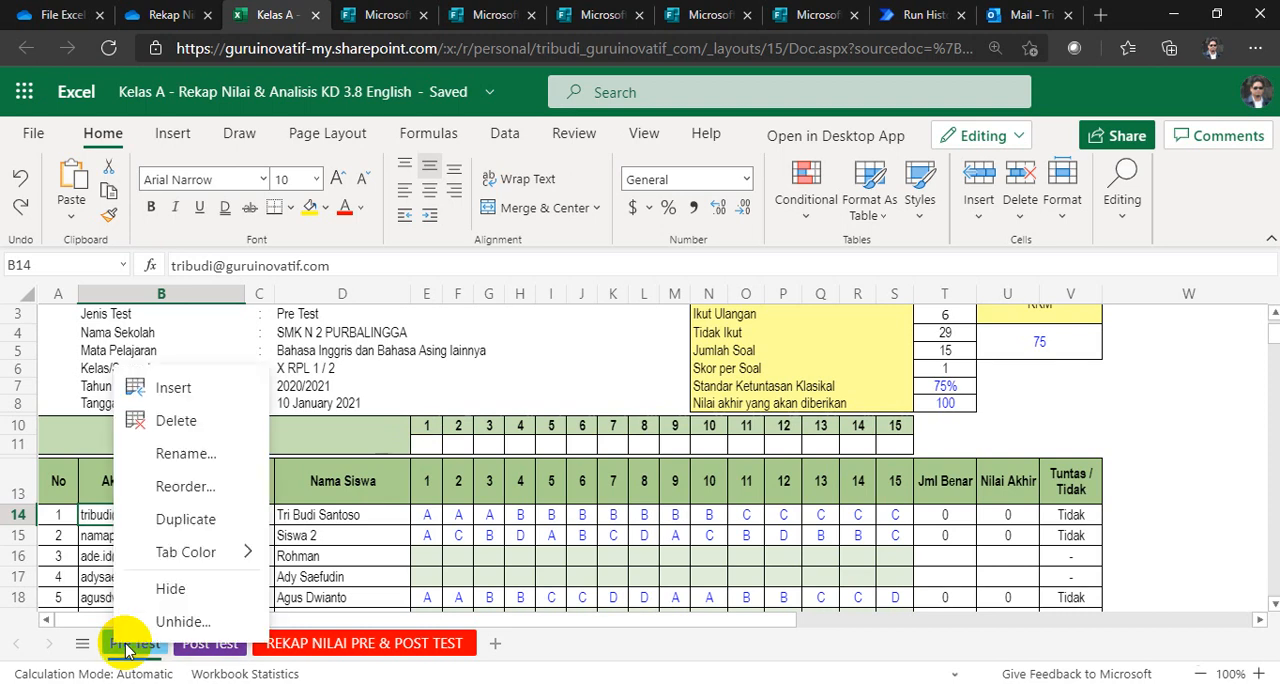
pyautogui.click(174, 622)
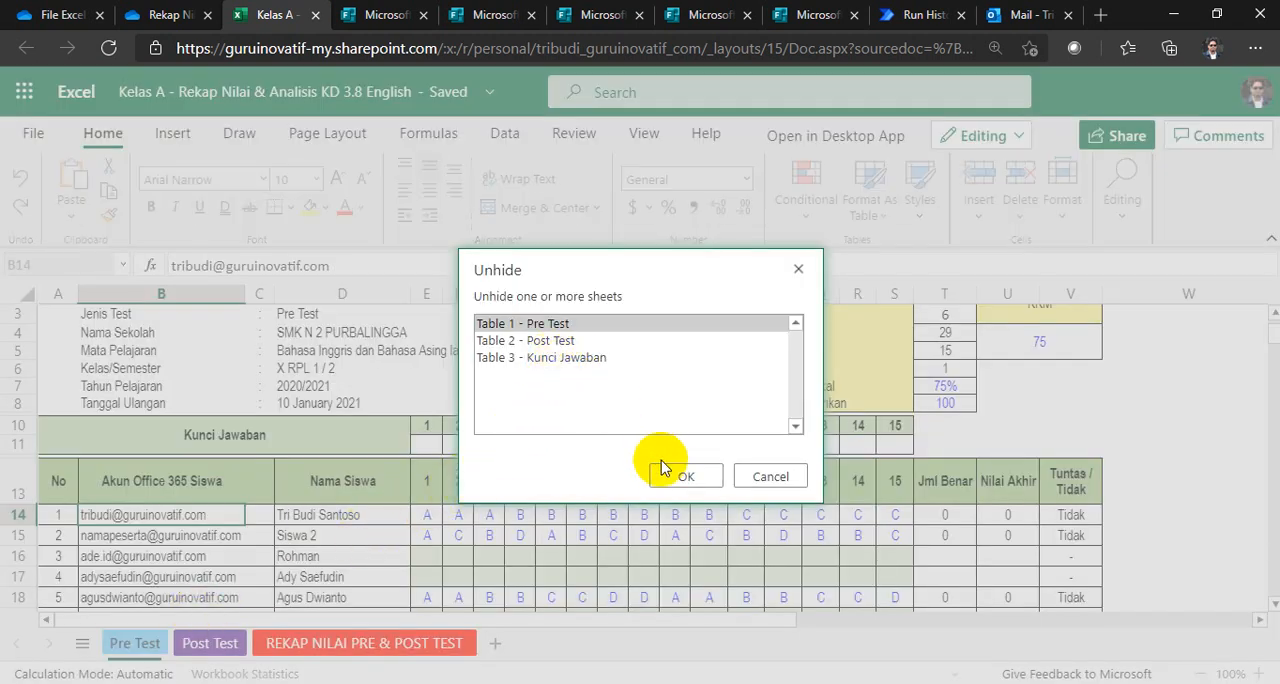
pyautogui.click(664, 472)
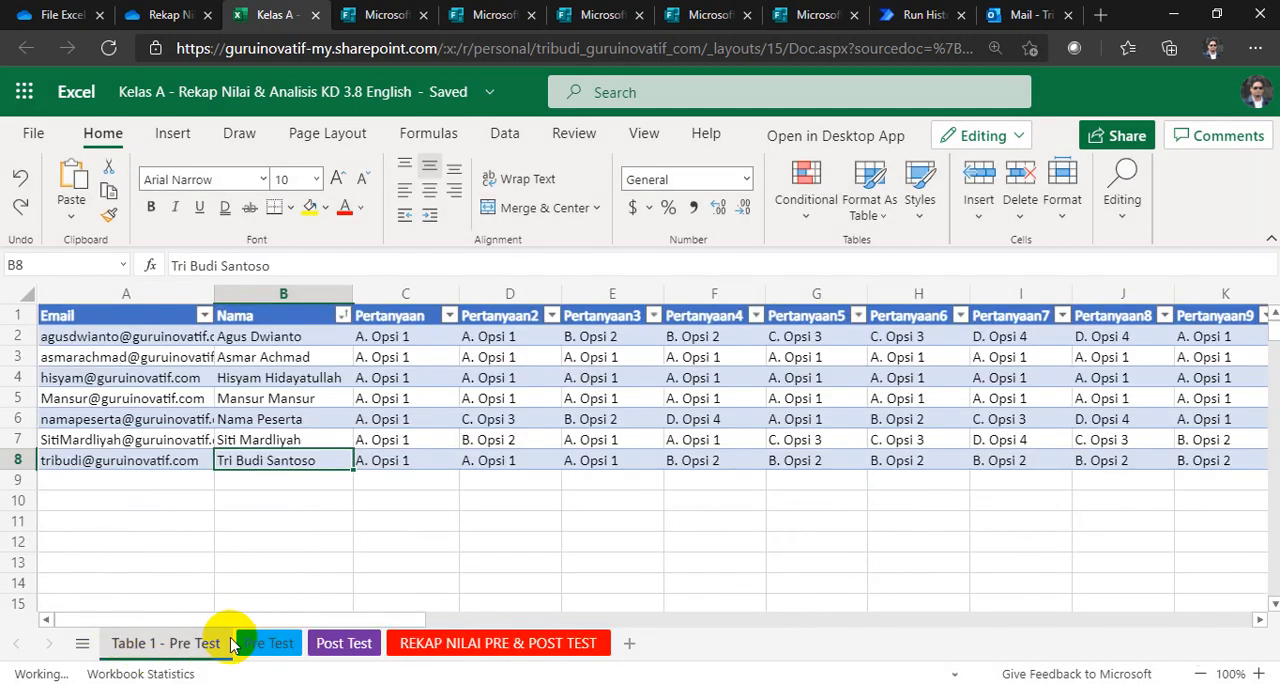
pyautogui.rightClick(177, 645)
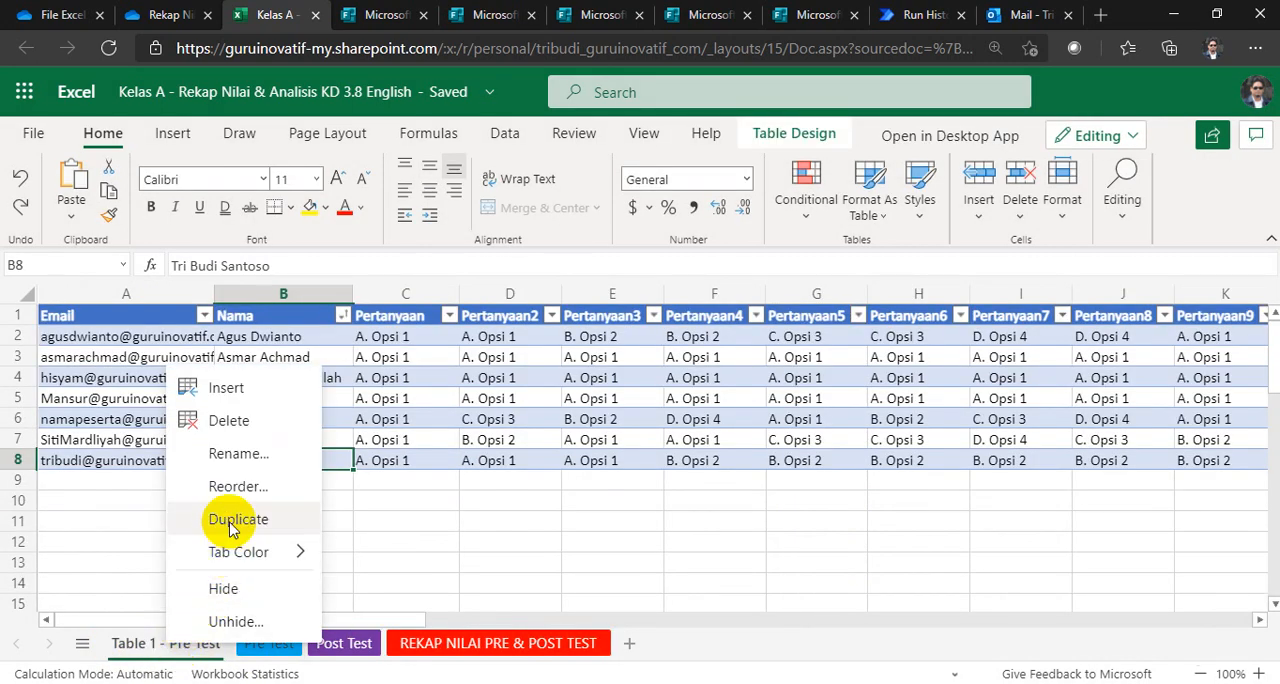
pyautogui.click(221, 622)
pyautogui.click(676, 476)
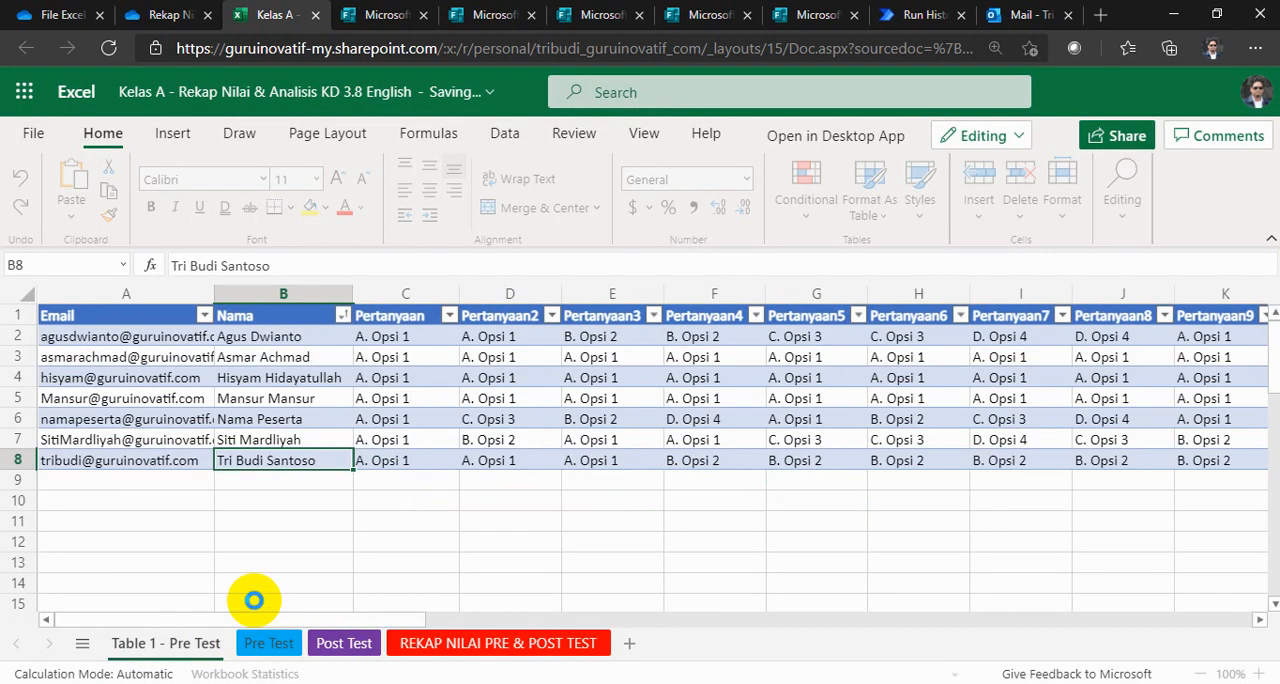
pyautogui.rightClick(192, 645)
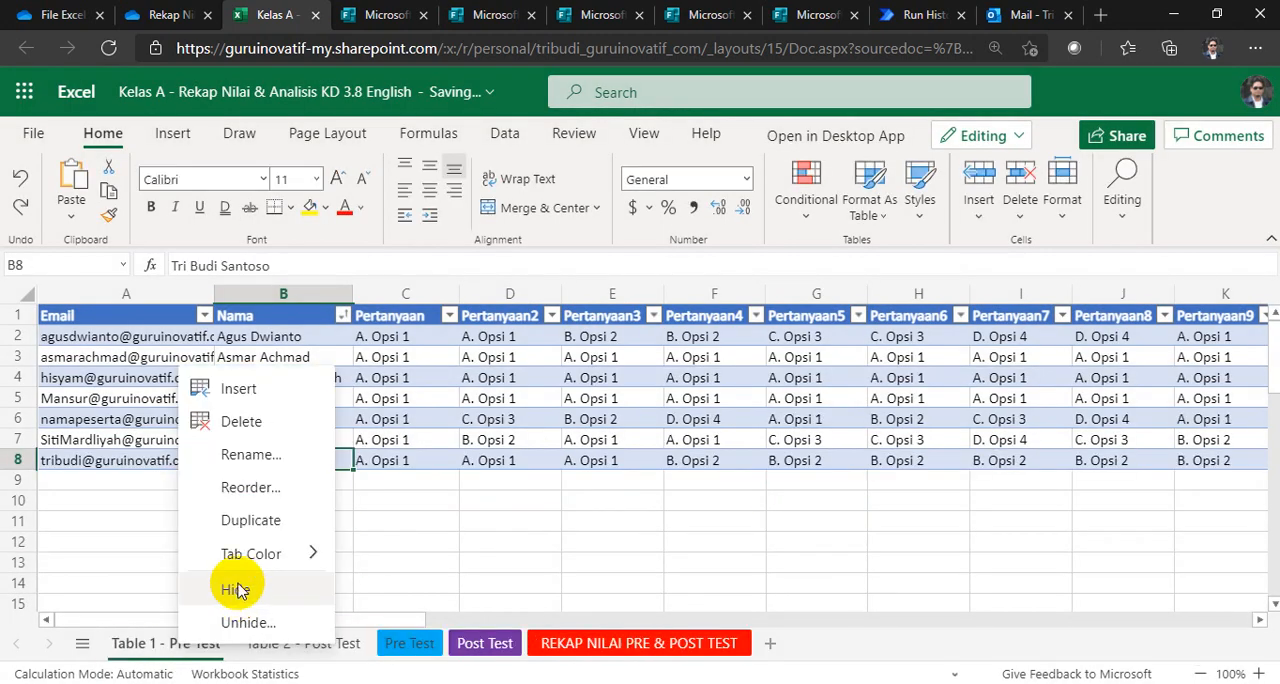
pyautogui.click(246, 622)
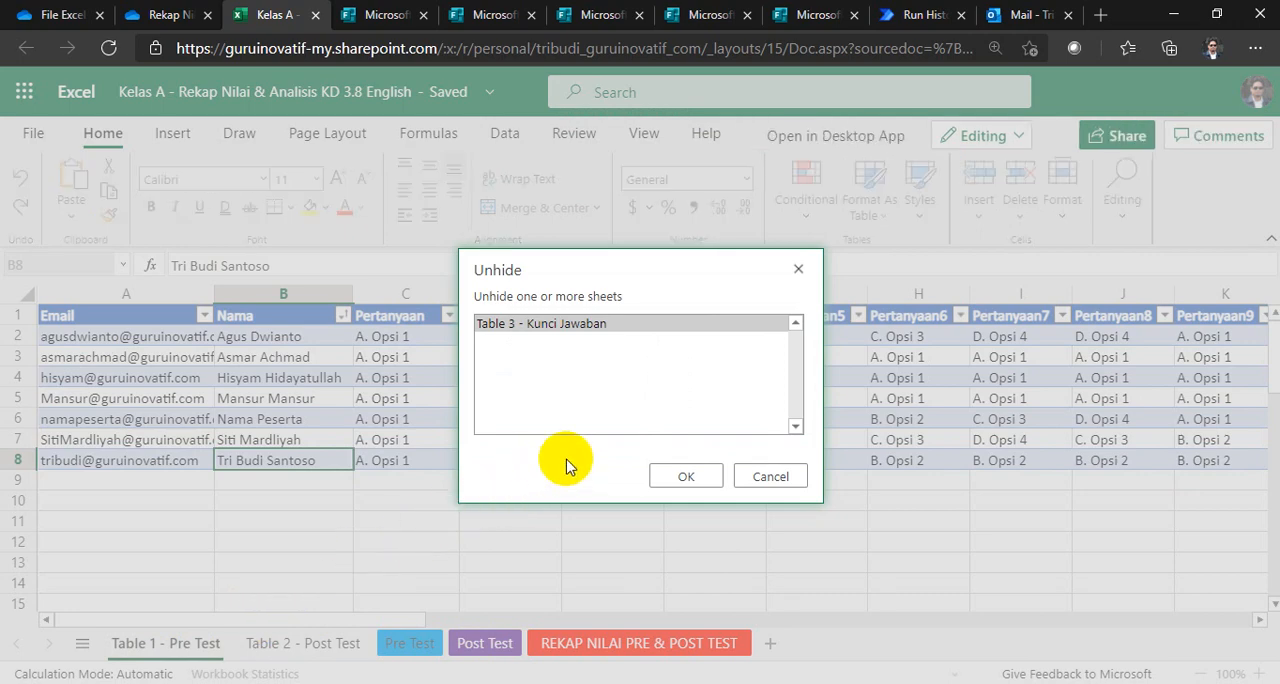
pyautogui.click(679, 476)
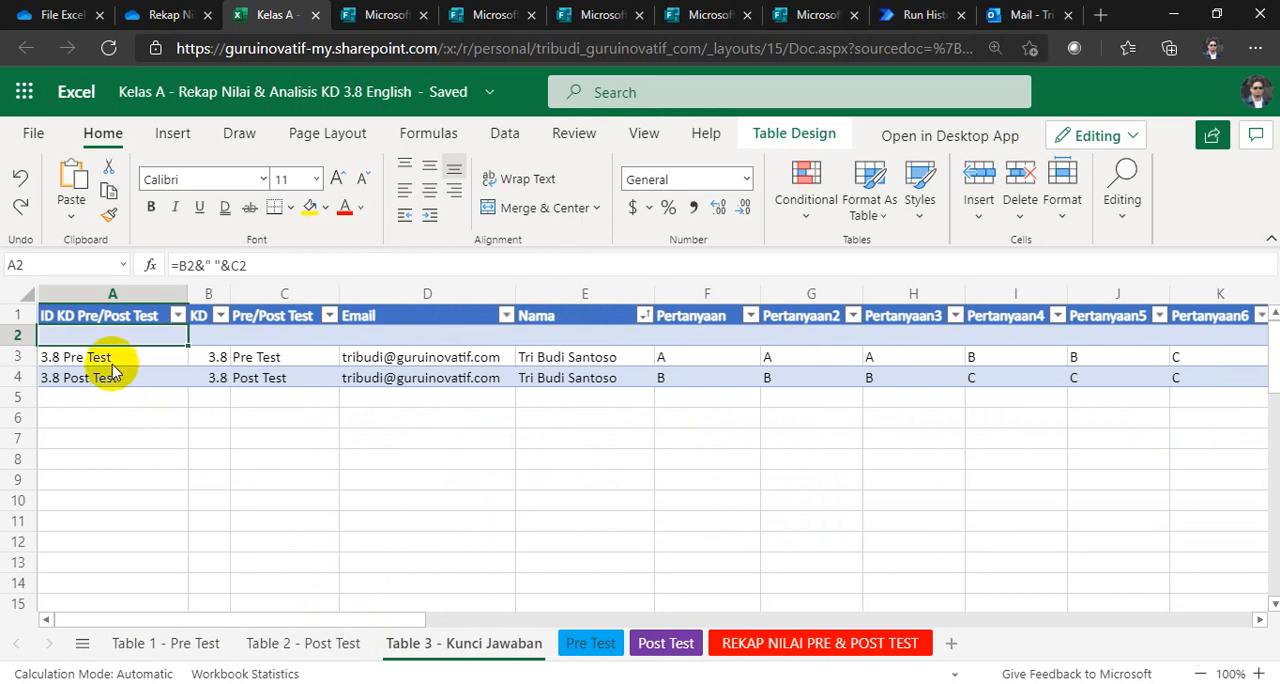
# Step: Inspect the answer key formula in cell E11 of the Pre Test sheet and compare it with the Post Test sheet
pyautogui.click(592, 645)
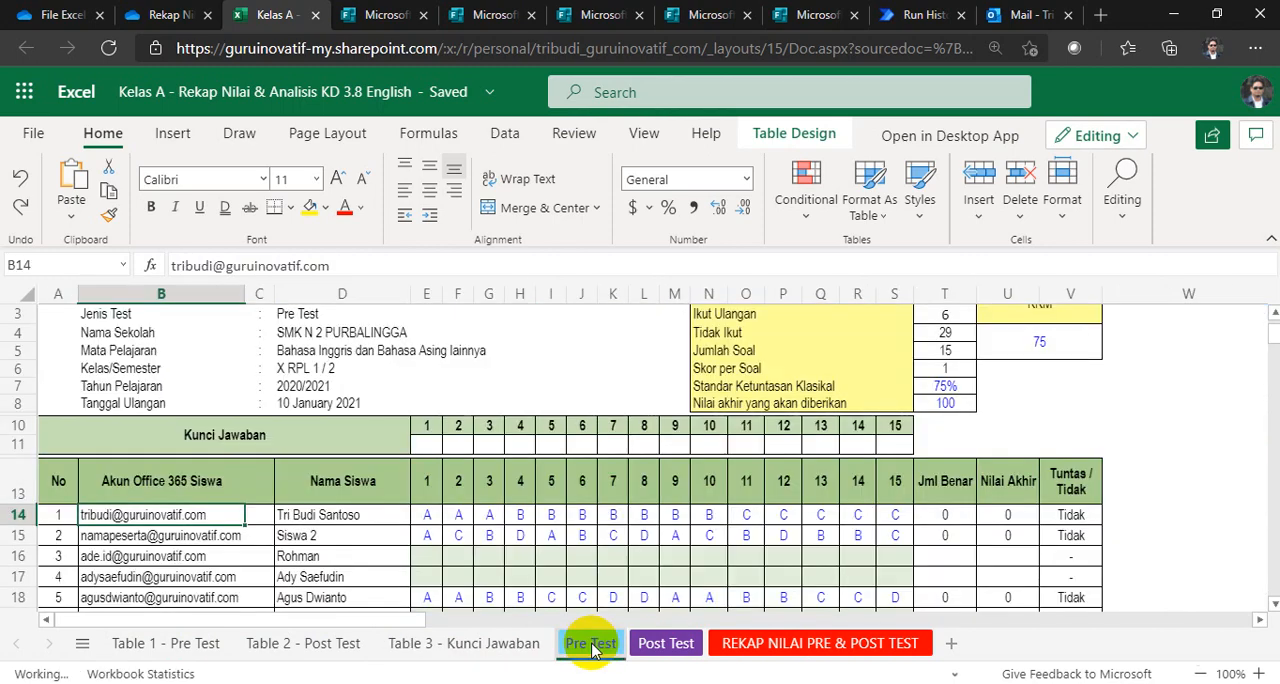
pyautogui.click(424, 444)
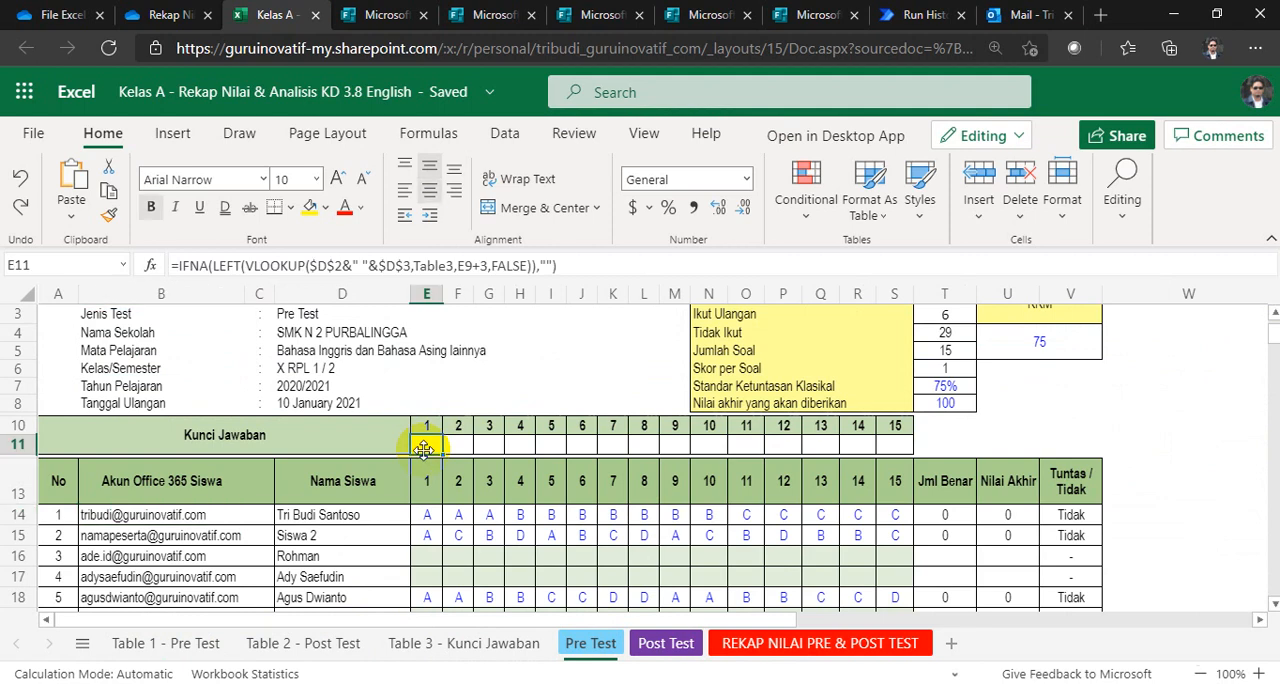
pyautogui.click(652, 647)
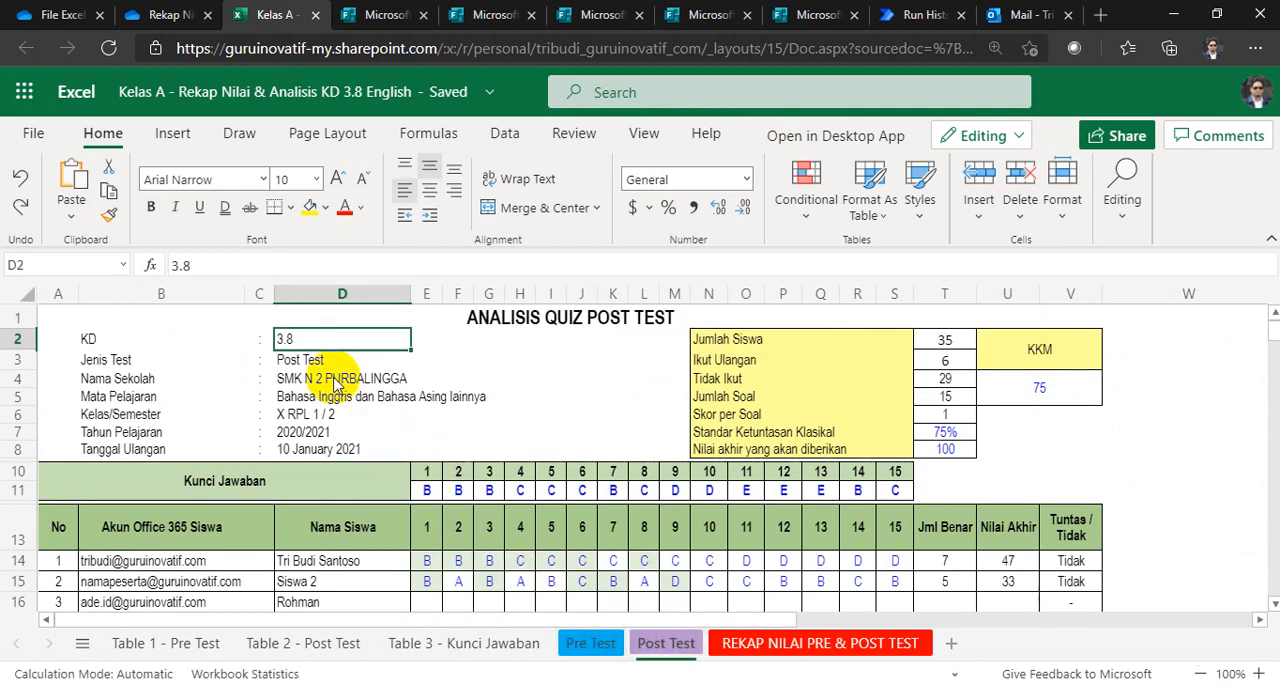
# Step: Compare the KD value in cell D2 of the Pre Test and Post Test sheets with the KD column in Table 3 - Kunci Jawaban
pyautogui.click(589, 645)
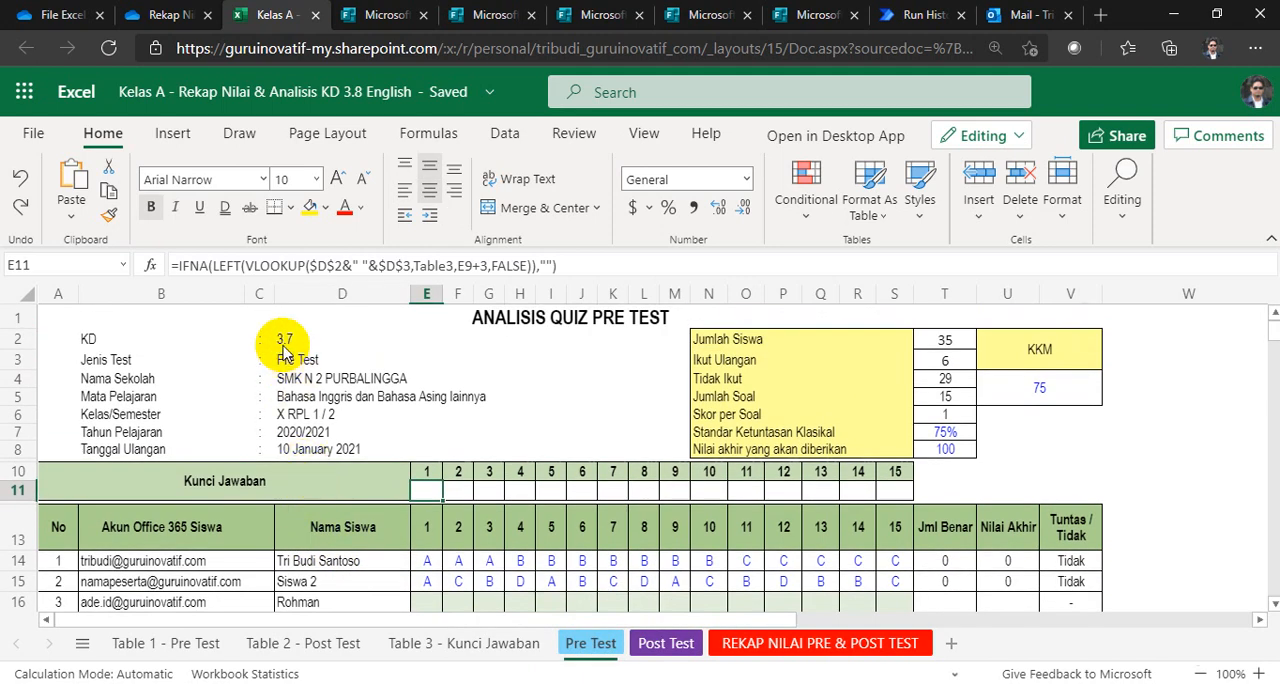
pyautogui.click(284, 341)
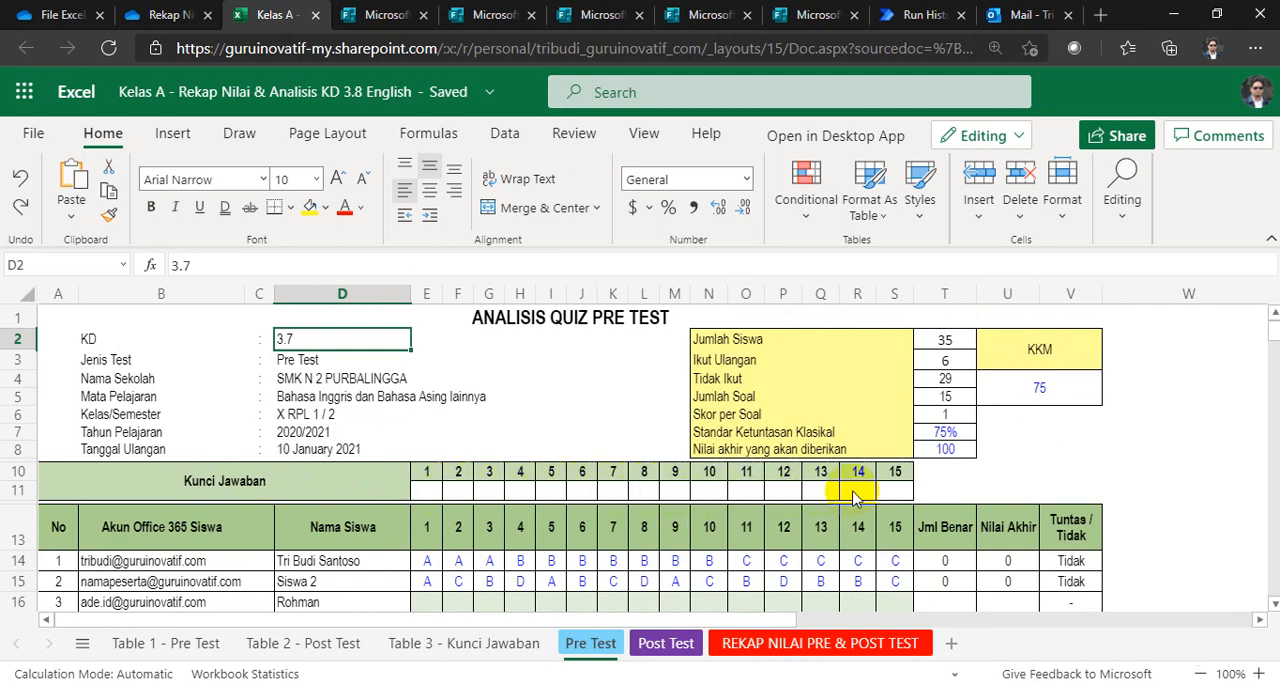
pyautogui.click(460, 643)
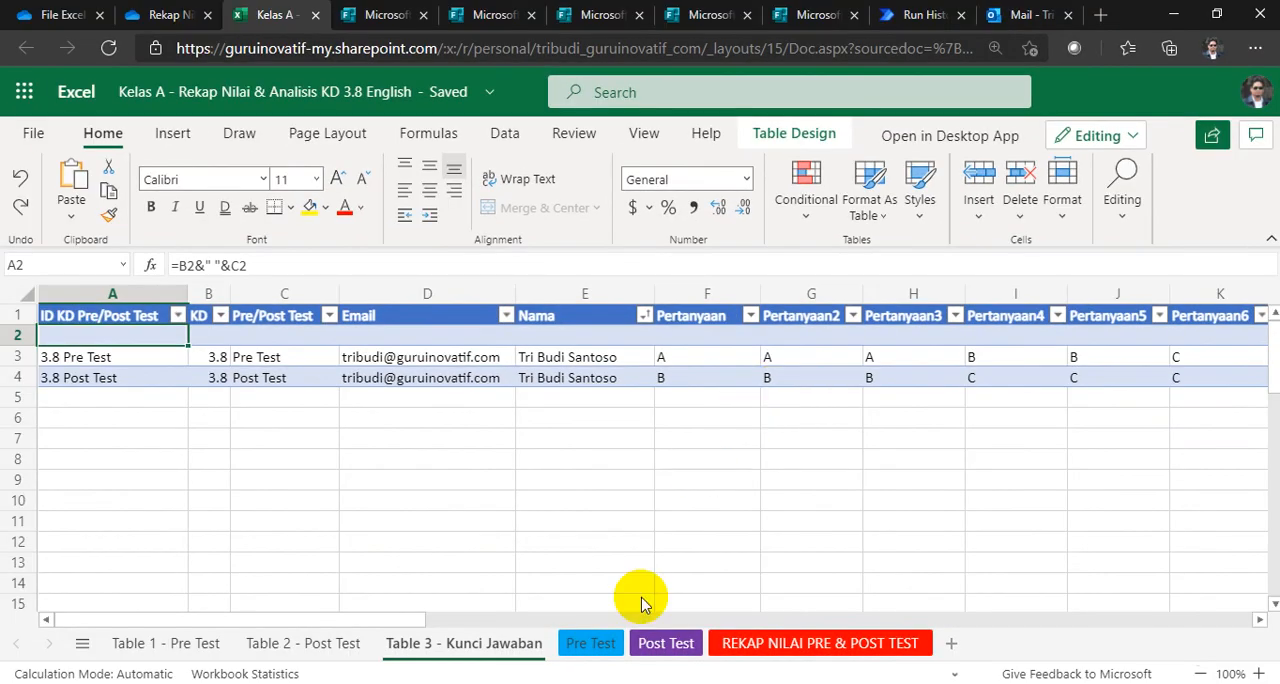
pyautogui.click(588, 643)
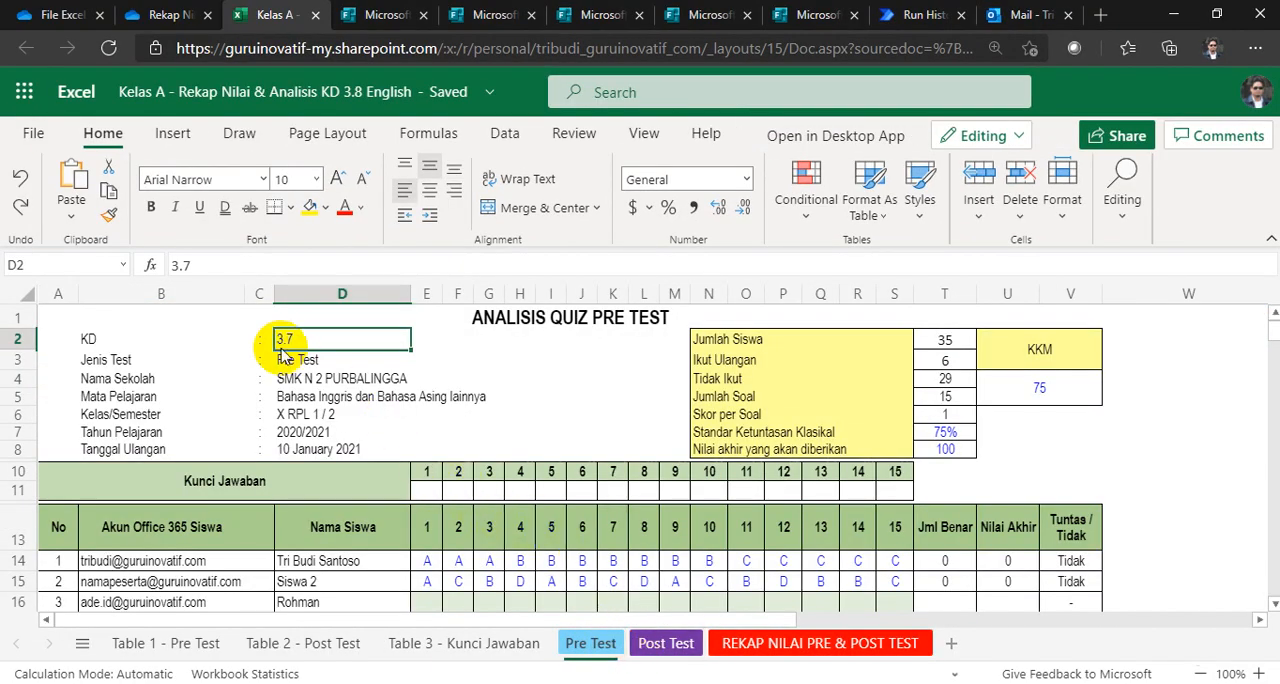
pyautogui.click(662, 645)
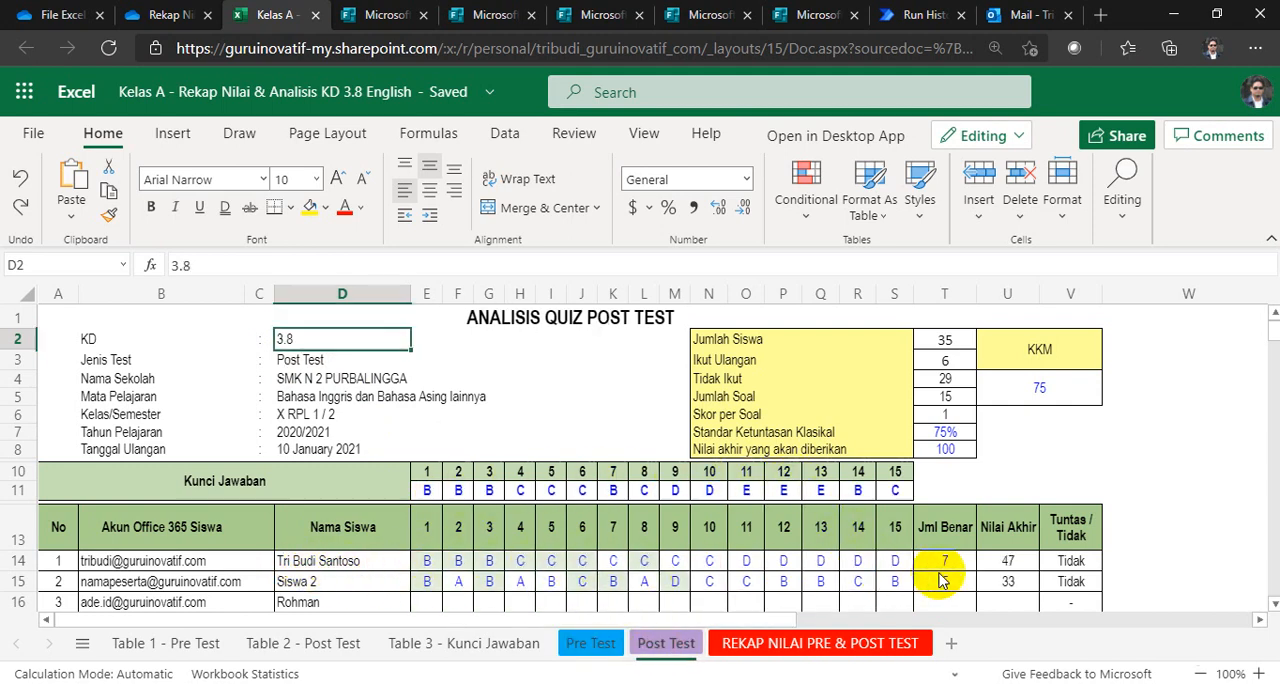
# Step: Set the KD value in cell D2 of the Pre Test sheet to 3.8
pyautogui.click(588, 645)
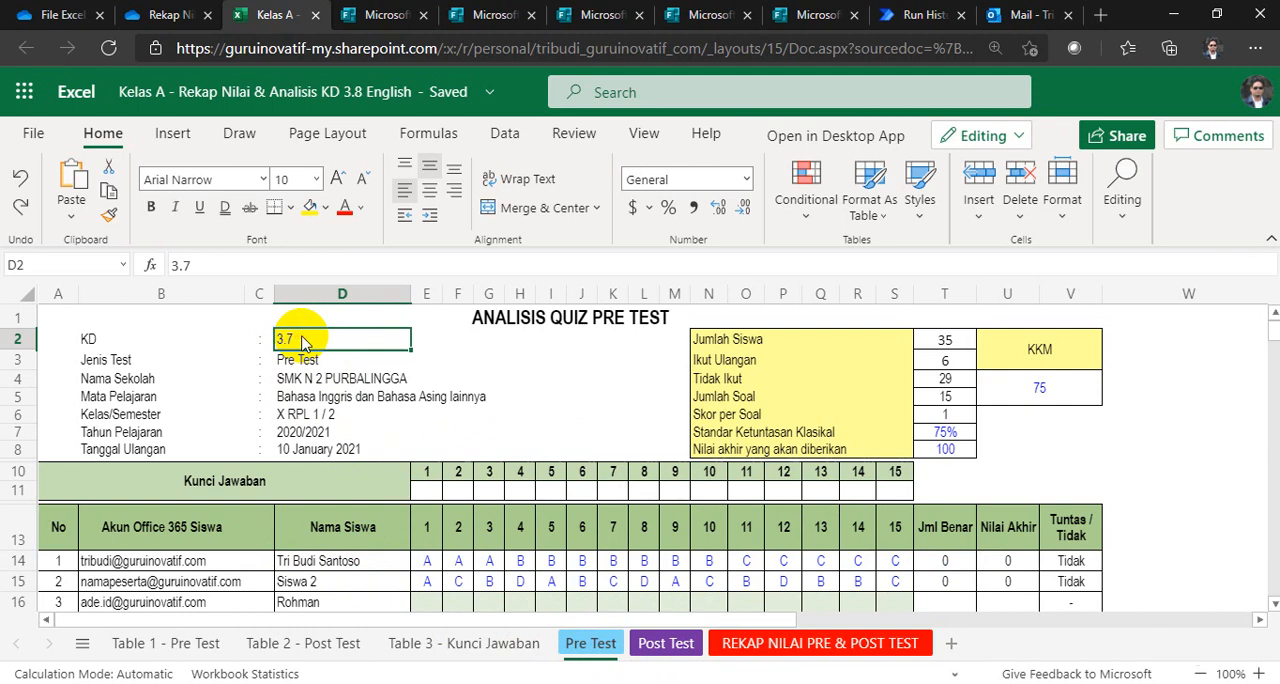
pyautogui.press('BackSpace')
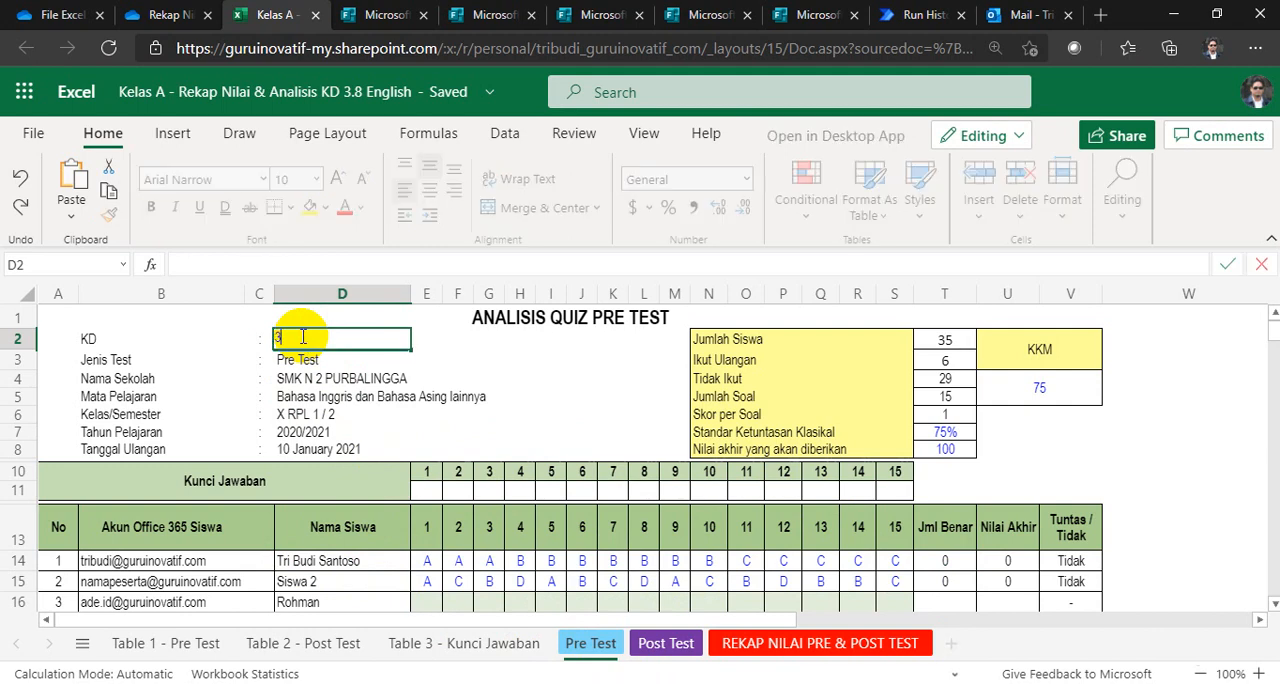
pyautogui.press('Return')
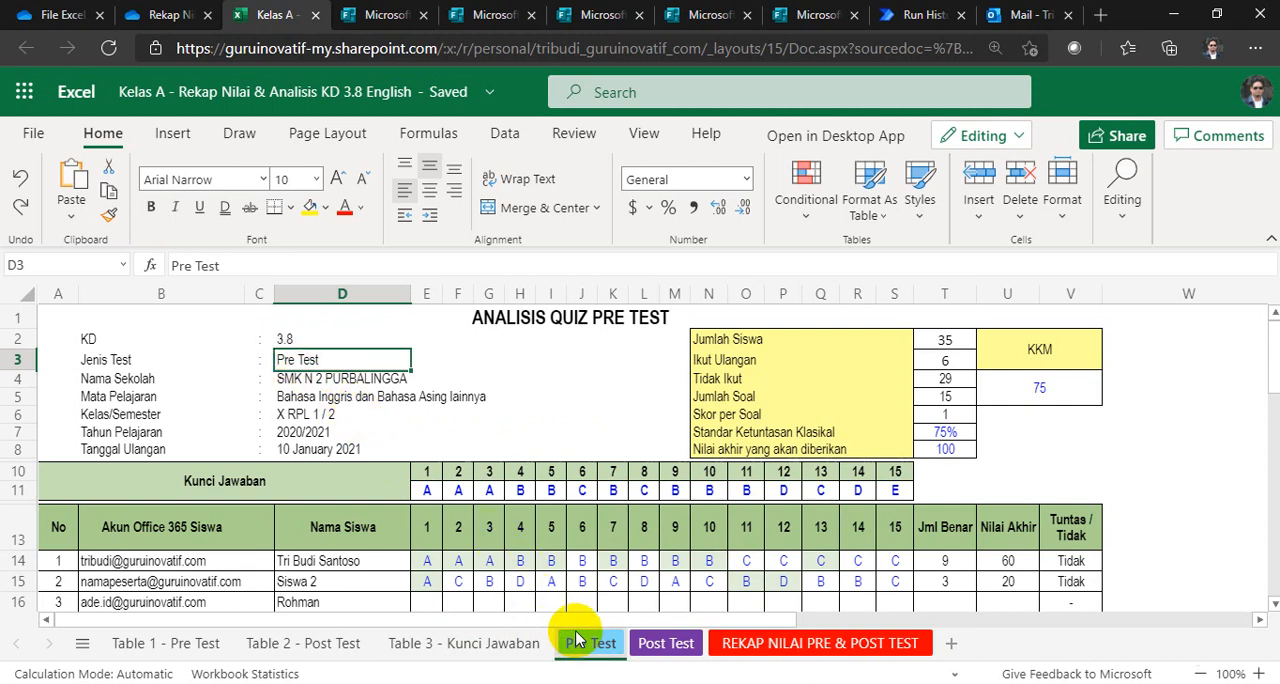
# Step: Delete the 3.8 Pre Test and 3.8 Post Test rows from the answer key table on the Table 3 - Kunci Jawaban sheet
pyautogui.click(483, 644)
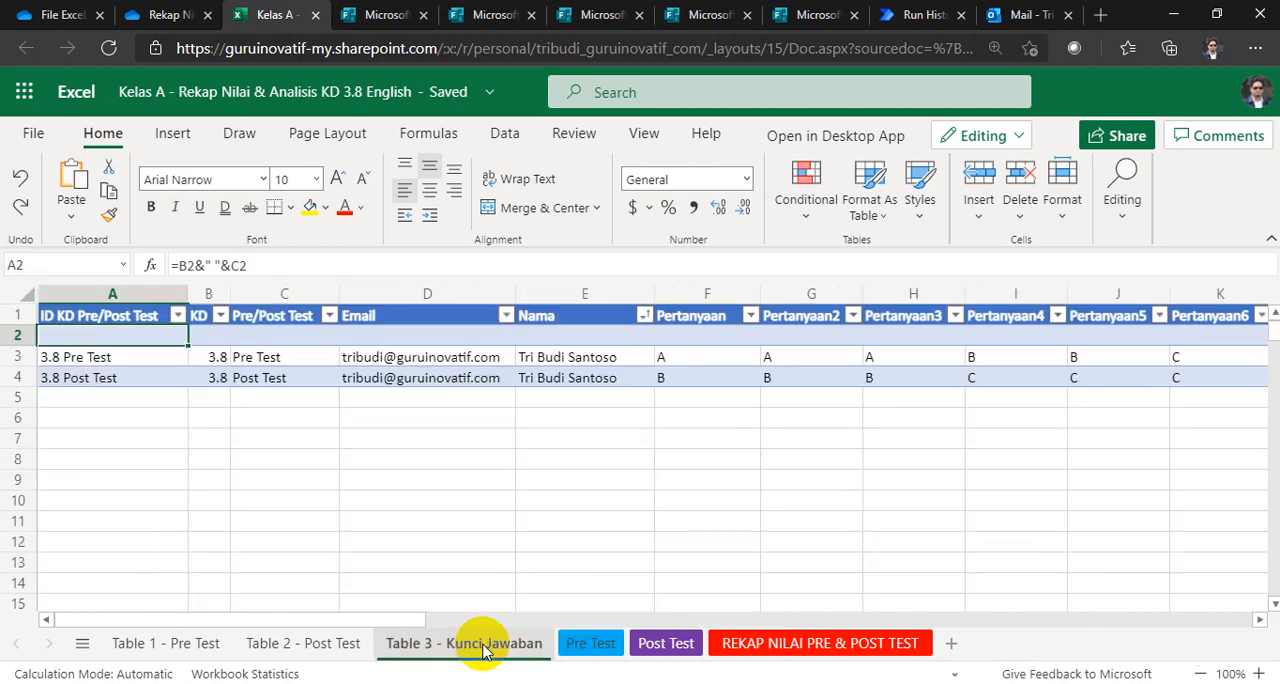
pyautogui.moveTo(404, 365); pyautogui.dragTo(404, 382)
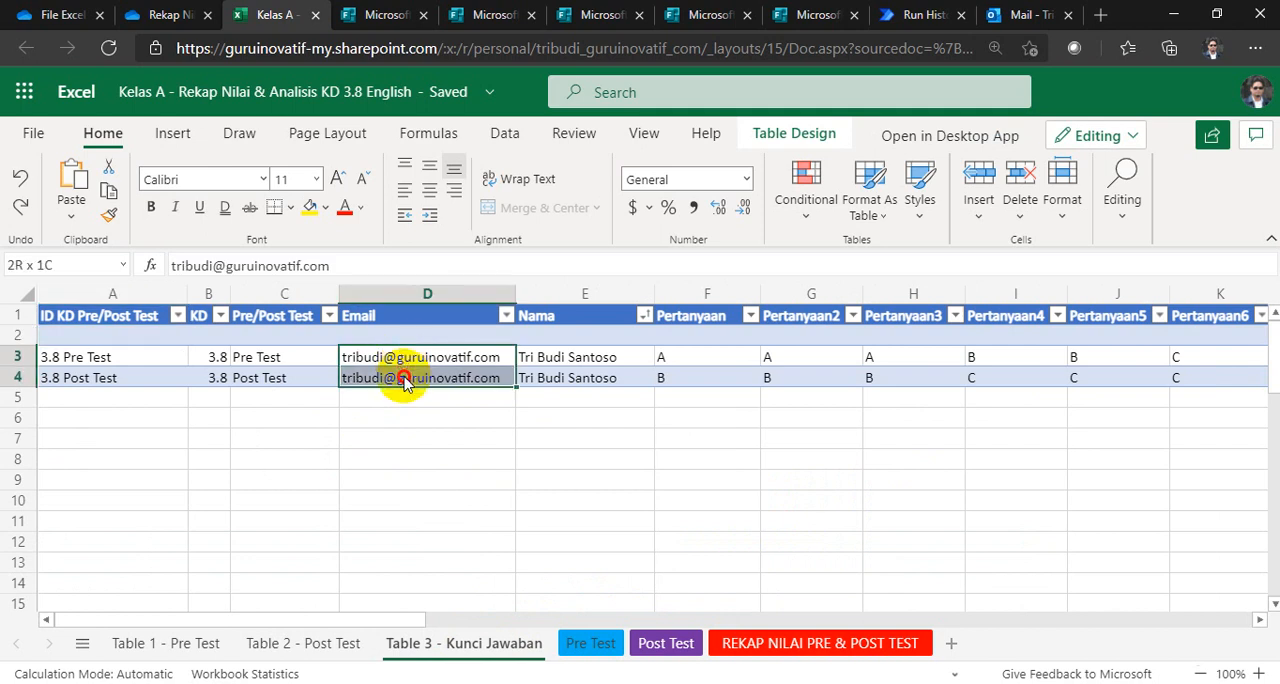
pyautogui.rightClick(405, 385)
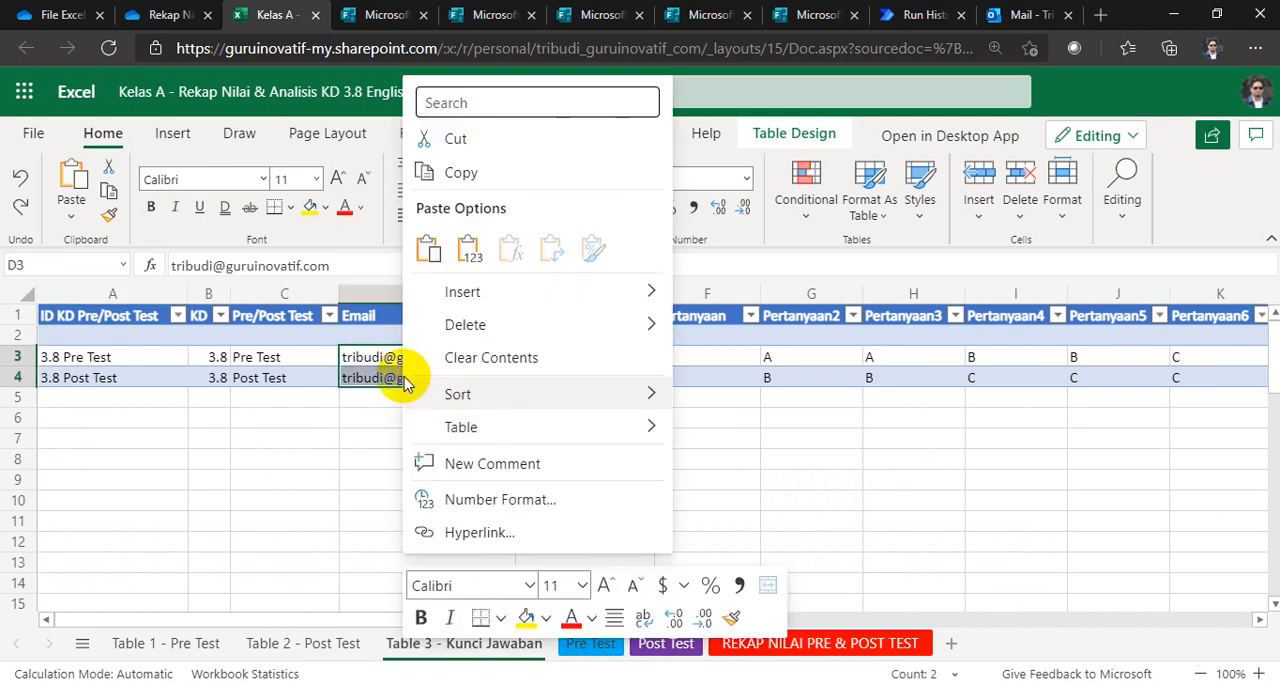
pyautogui.moveTo(571, 329)
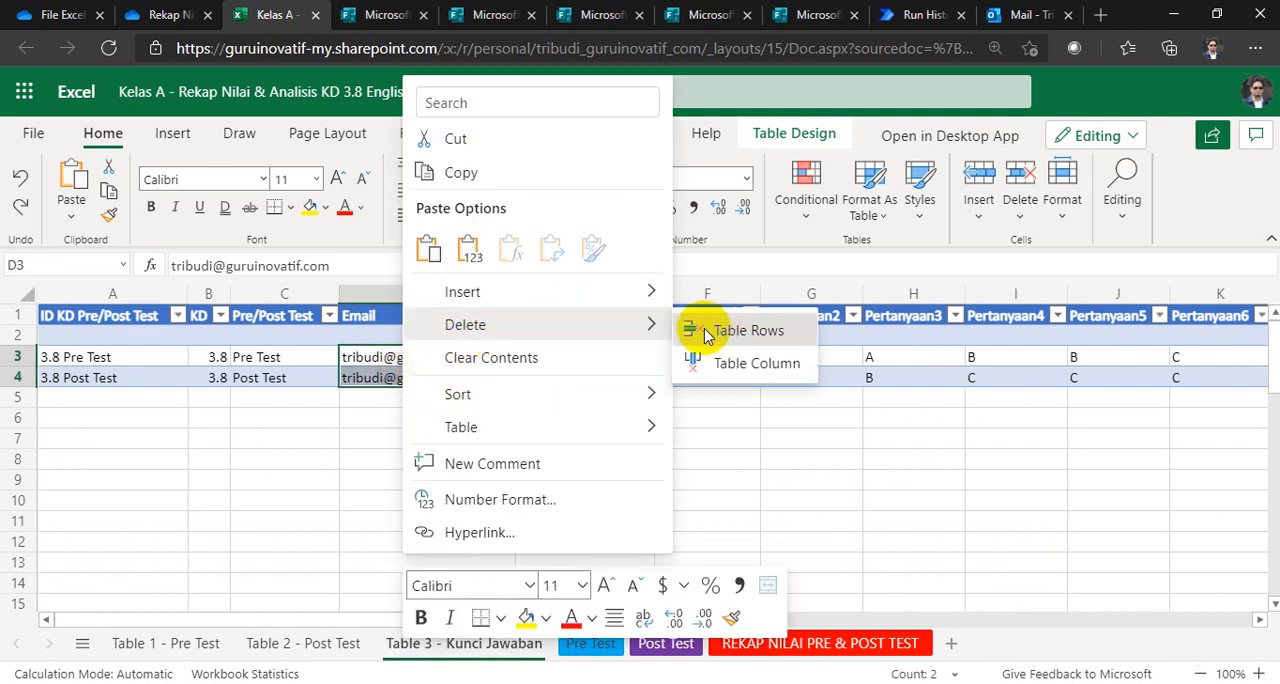
pyautogui.click(740, 331)
# Step: Delete table row 8, the last response, from the Table 2 - Post Test sheet
pyautogui.click(302, 645)
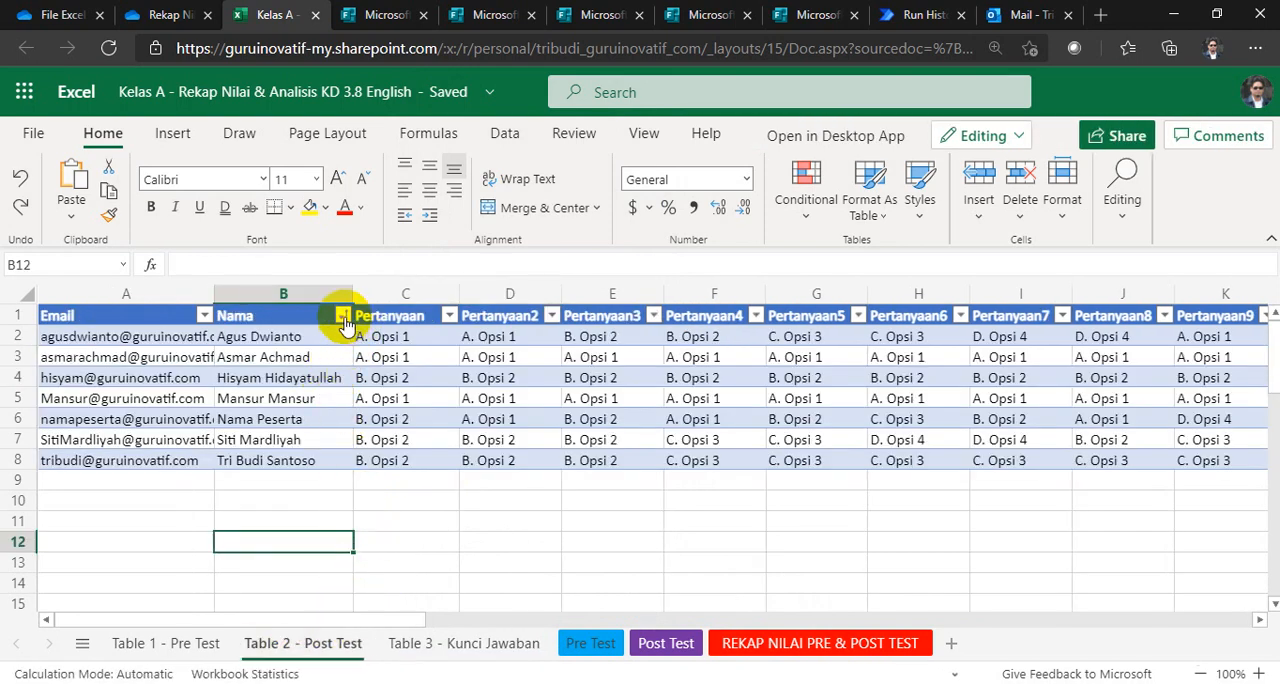
pyautogui.click(273, 466)
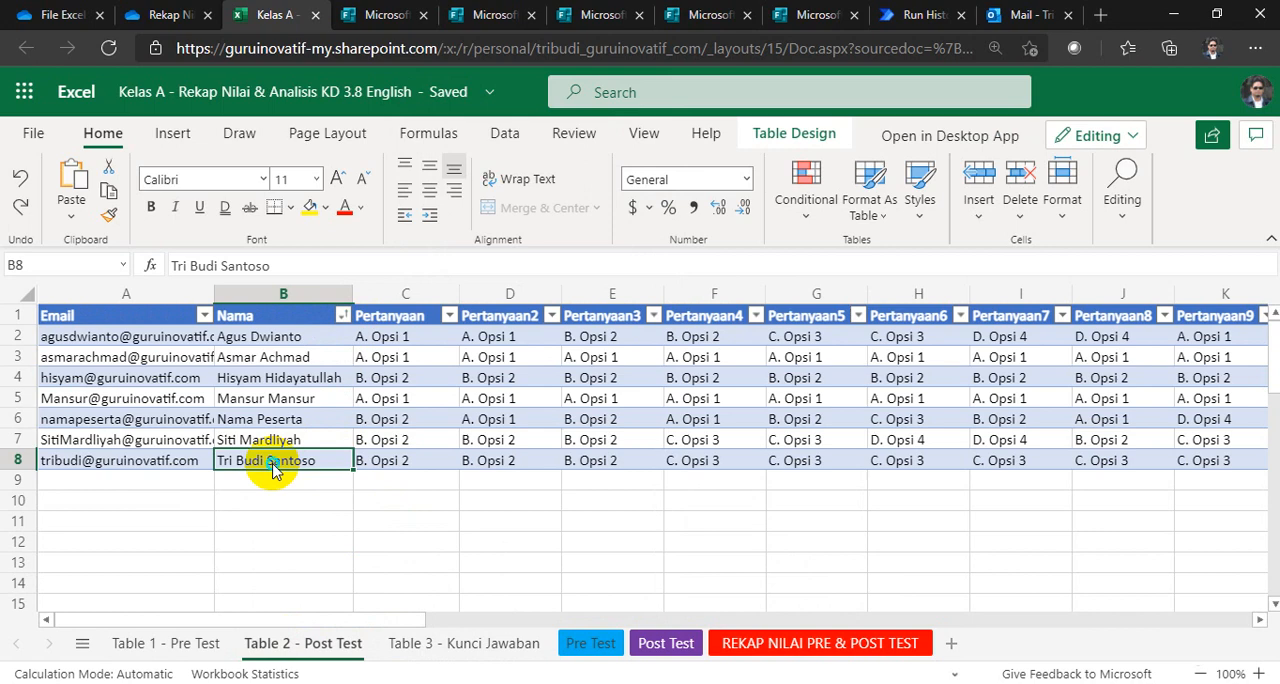
pyautogui.rightClick(273, 466)
pyautogui.moveTo(375, 326)
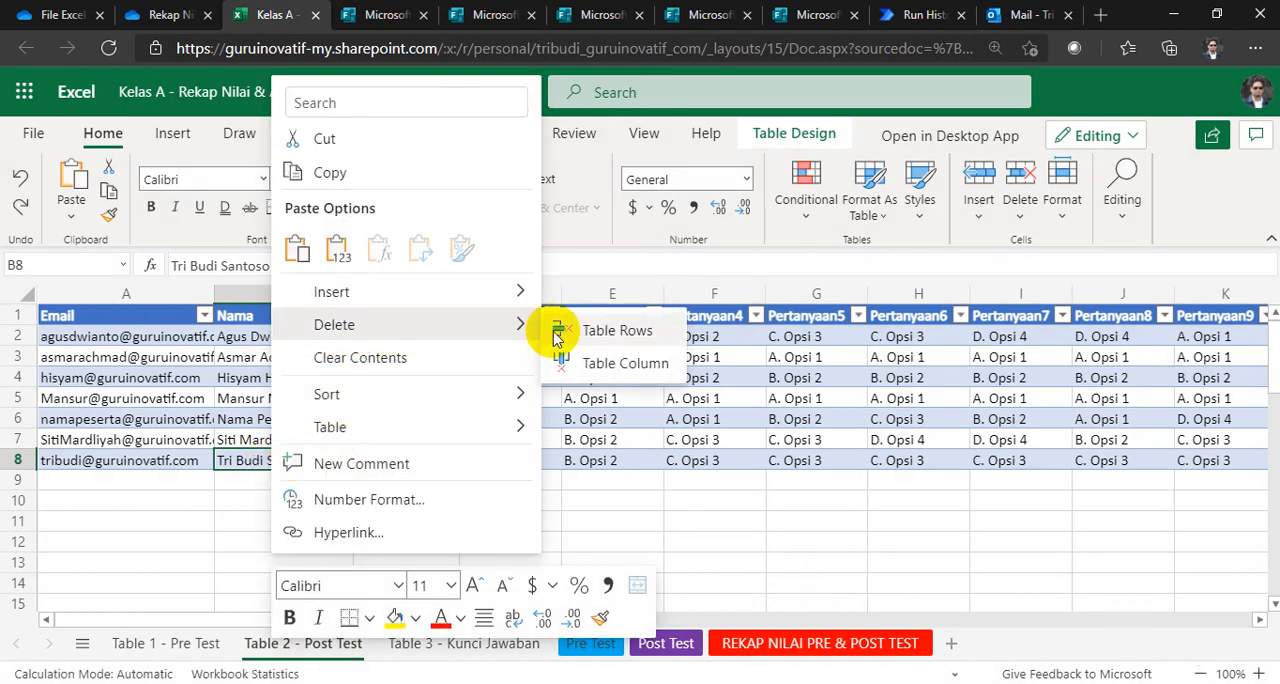
pyautogui.click(566, 333)
# Step: Check the Pre Test sheet and delete table row 8, the last response, from the Table 1 - Pre Test sheet
pyautogui.click(588, 644)
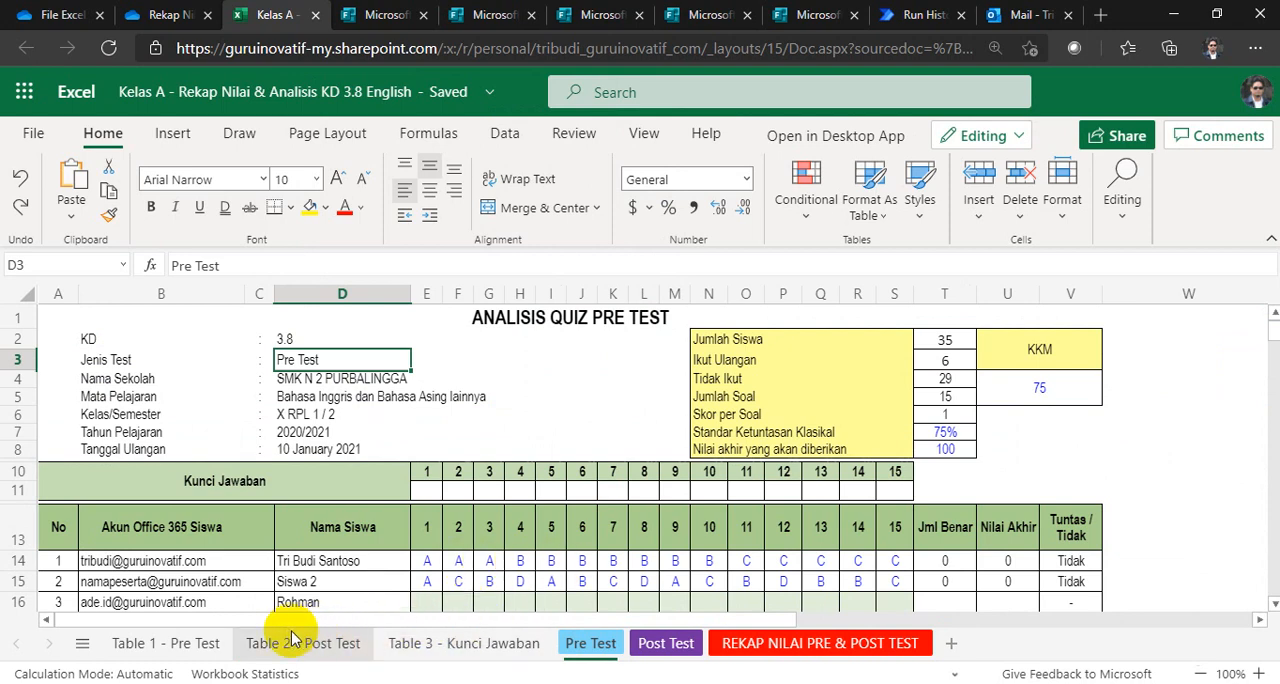
pyautogui.click(175, 643)
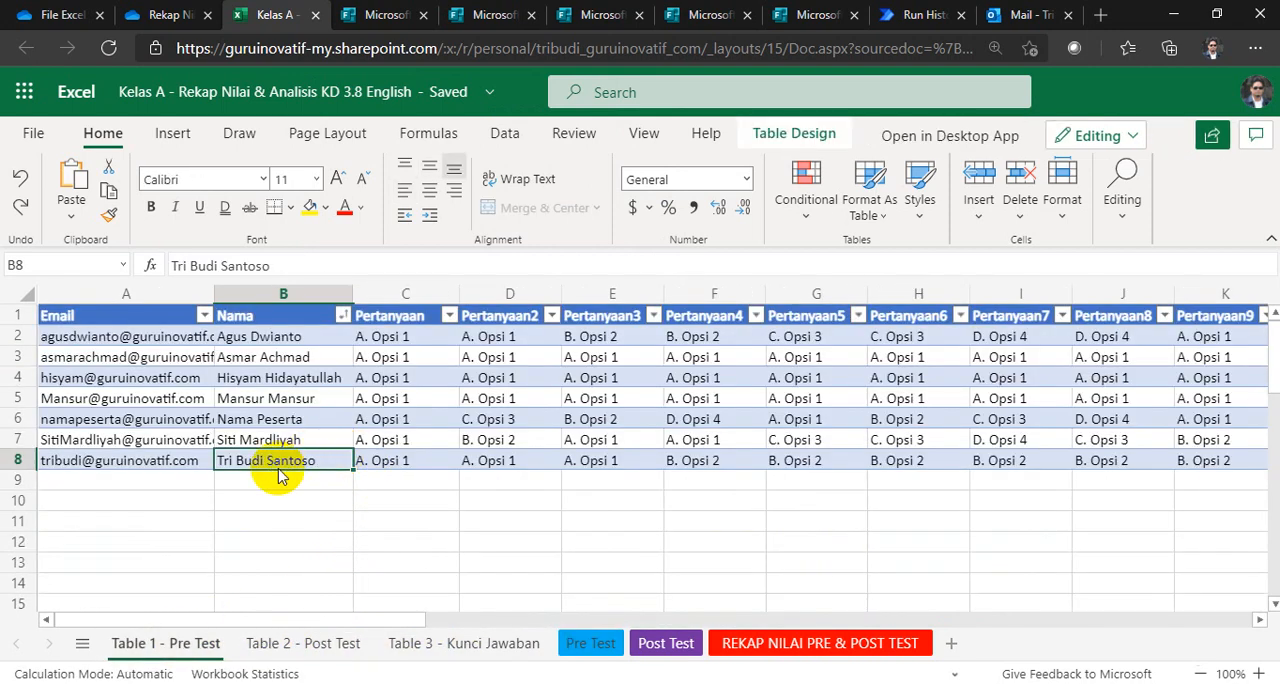
pyautogui.rightClick(280, 476)
pyautogui.moveTo(378, 328)
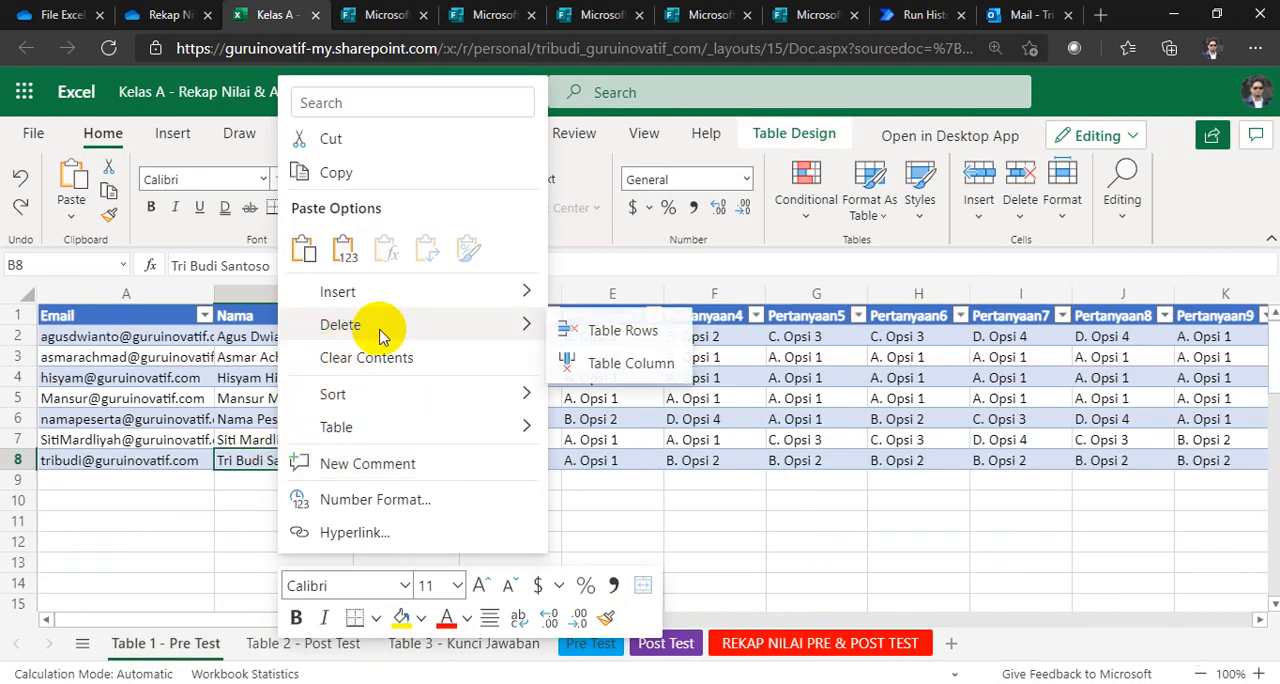
pyautogui.click(586, 340)
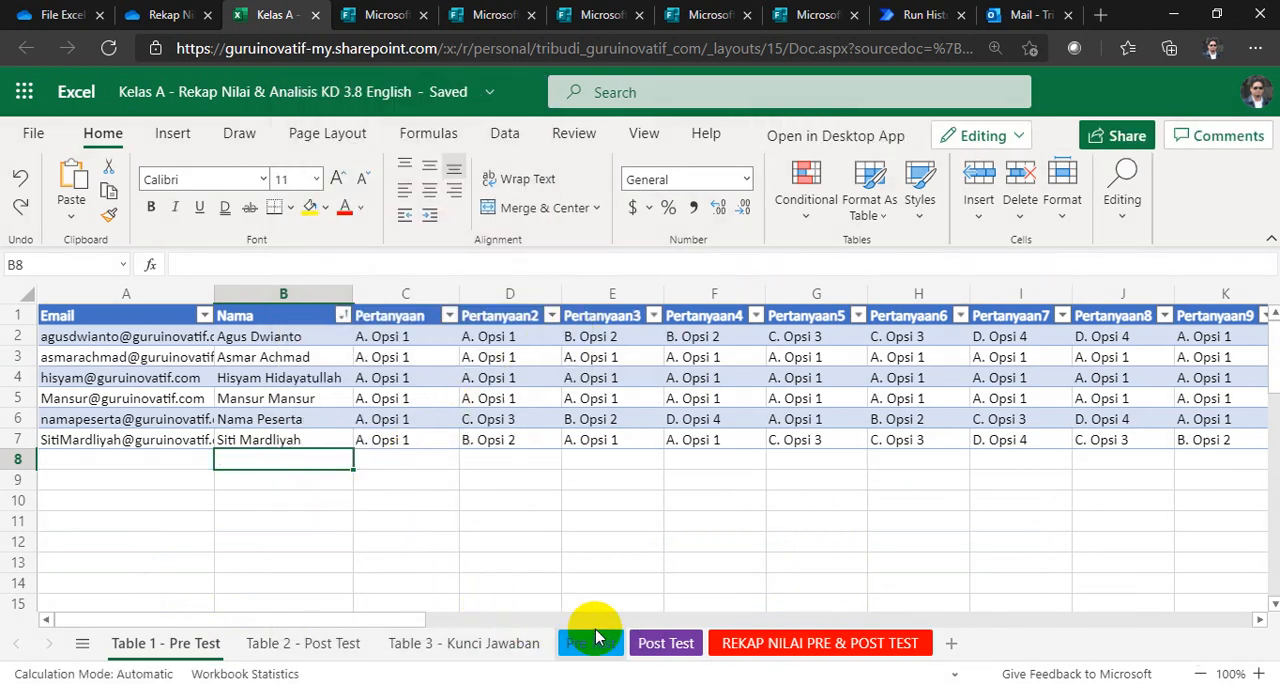
# Step: Check the answer key rows on the Pre Test and Post Test sheets, and view the recap email in Outlook
pyautogui.click(590, 643)
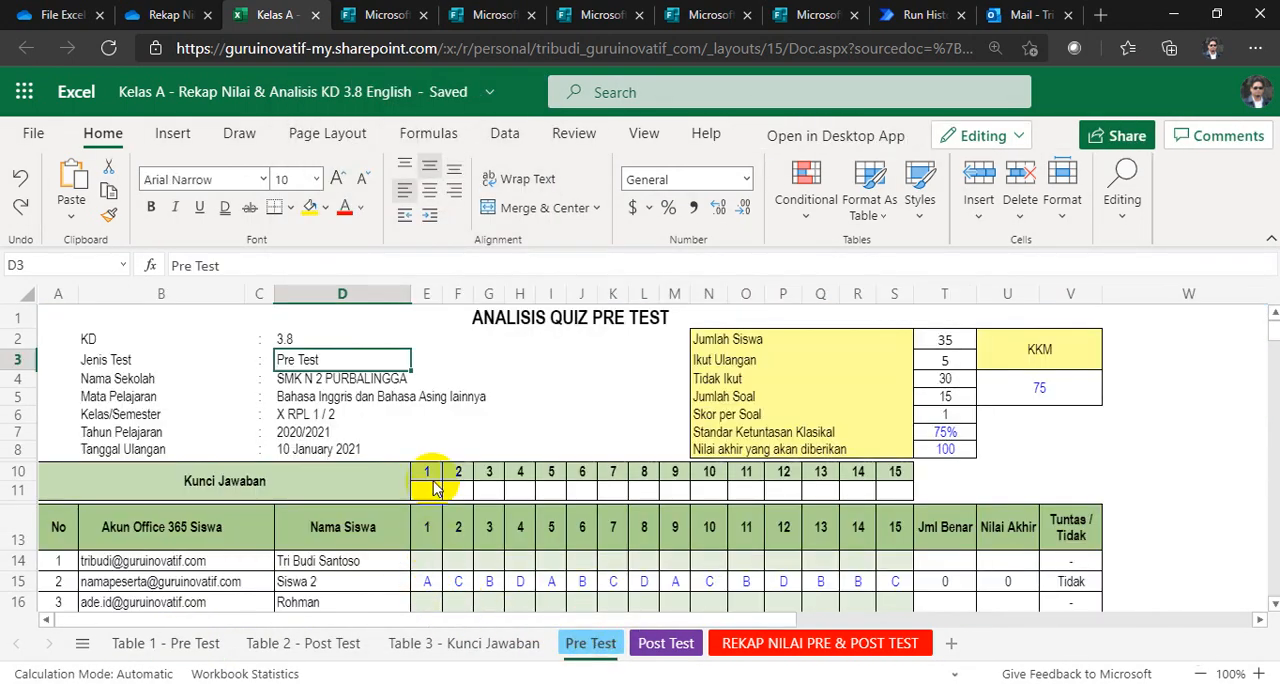
pyautogui.click(658, 643)
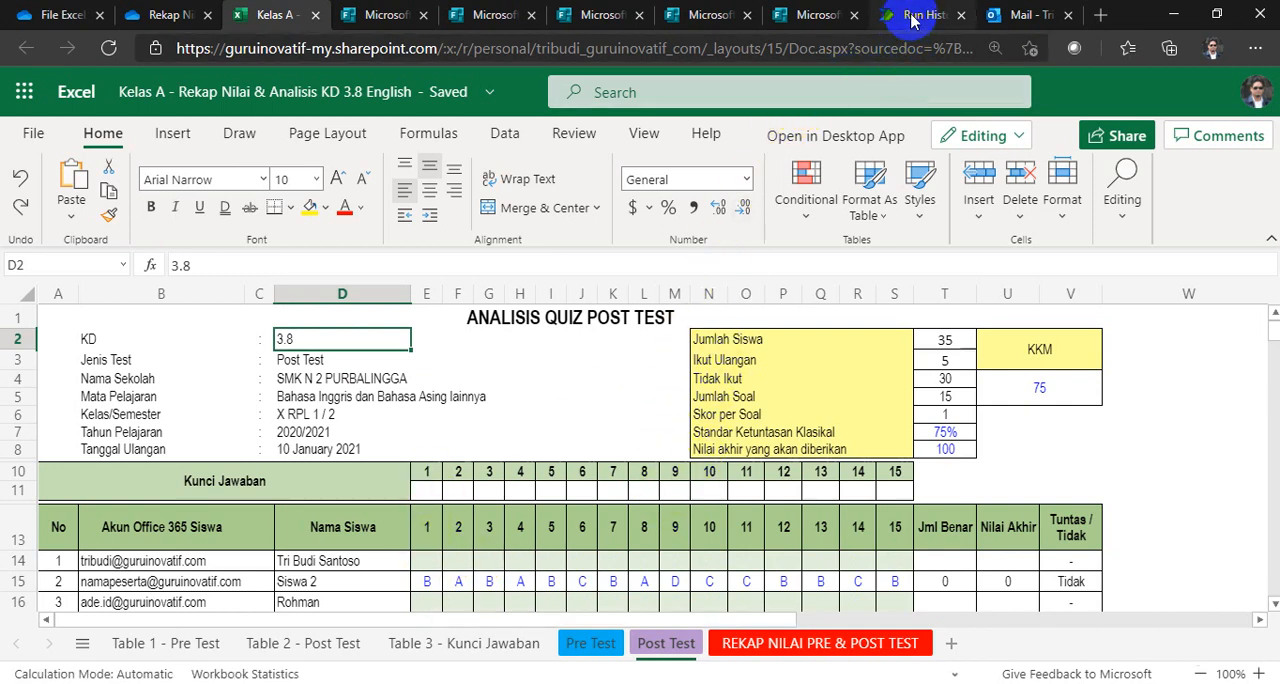
pyautogui.click(985, 18)
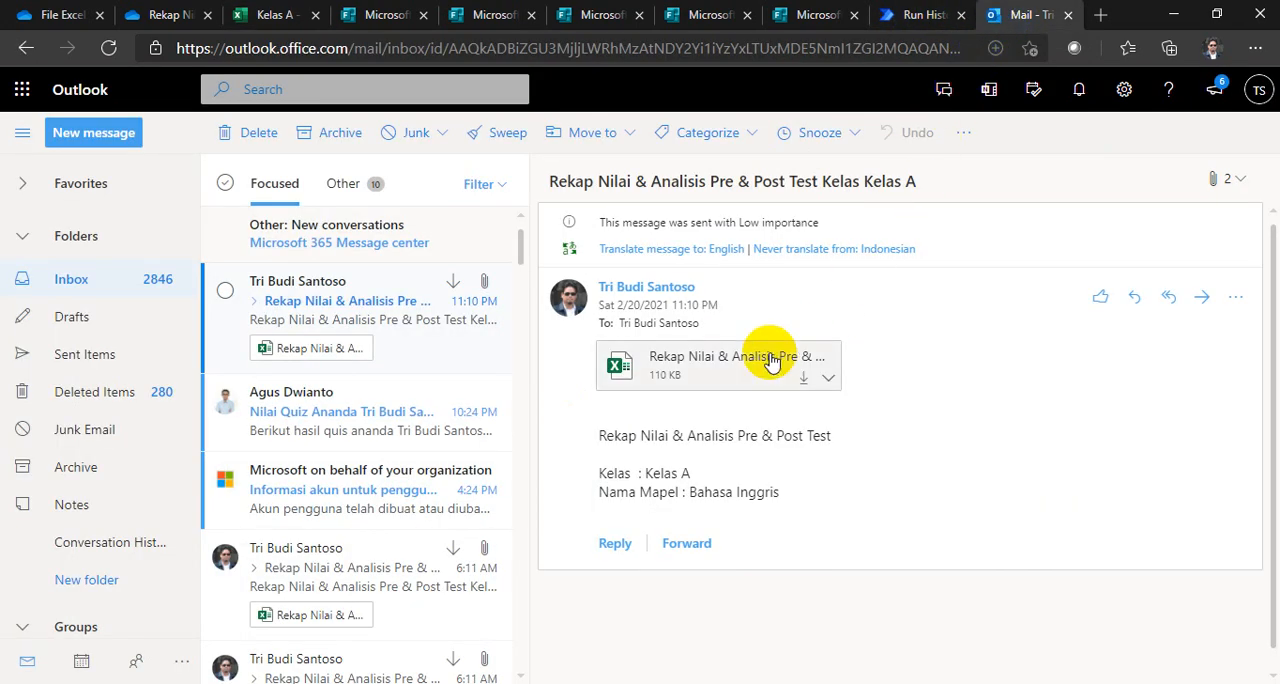
pyautogui.click(362, 325)
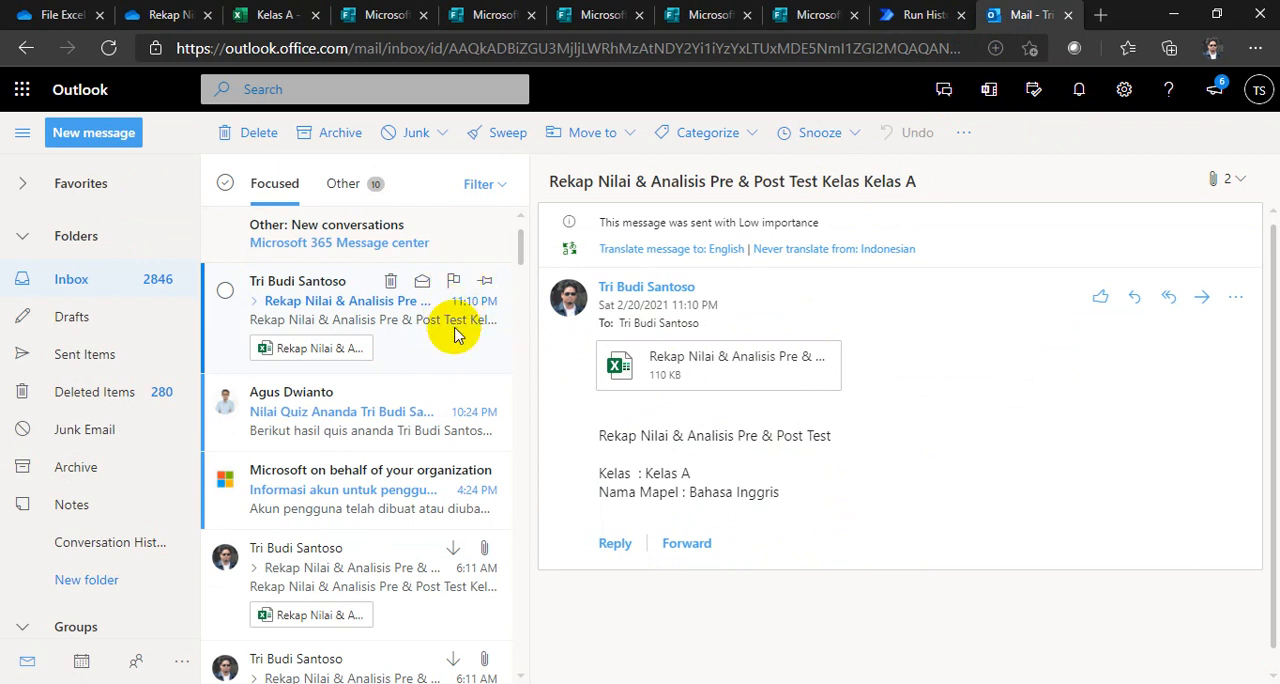
# Step: Switch to Power Automate and review the flow's last run alongside the Kelas A workbook and the submitted request form
pyautogui.click(905, 16)
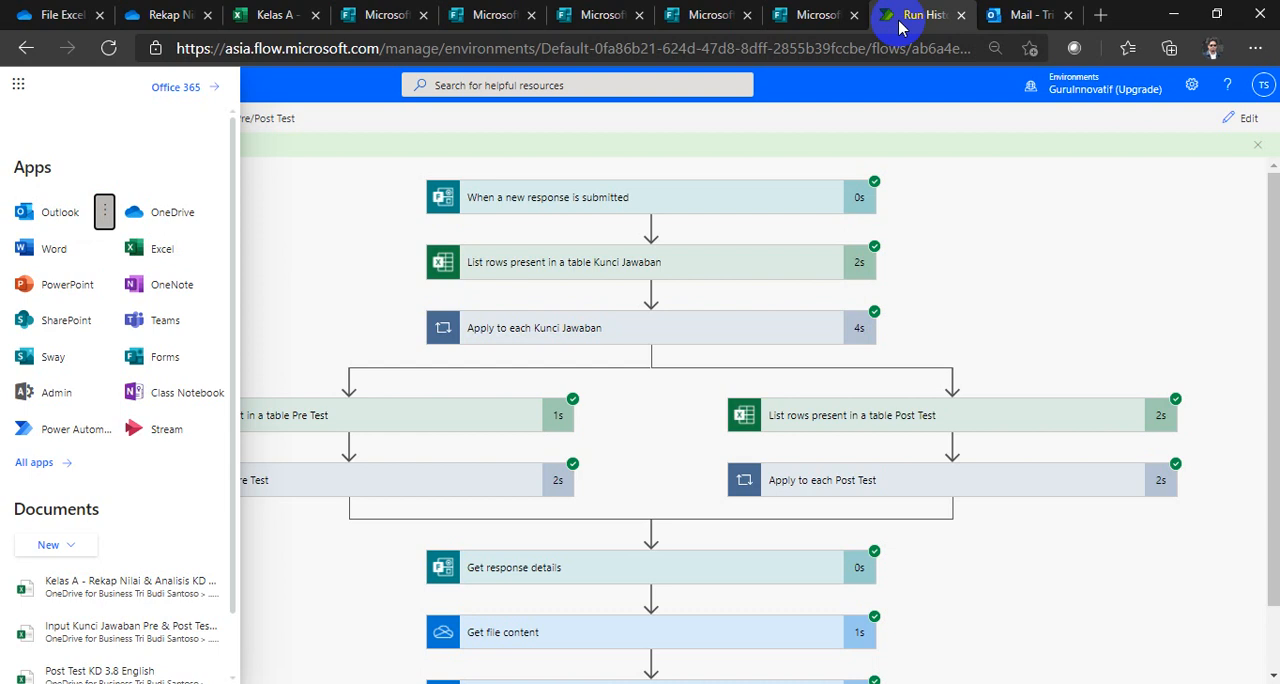
pyautogui.click(334, 232)
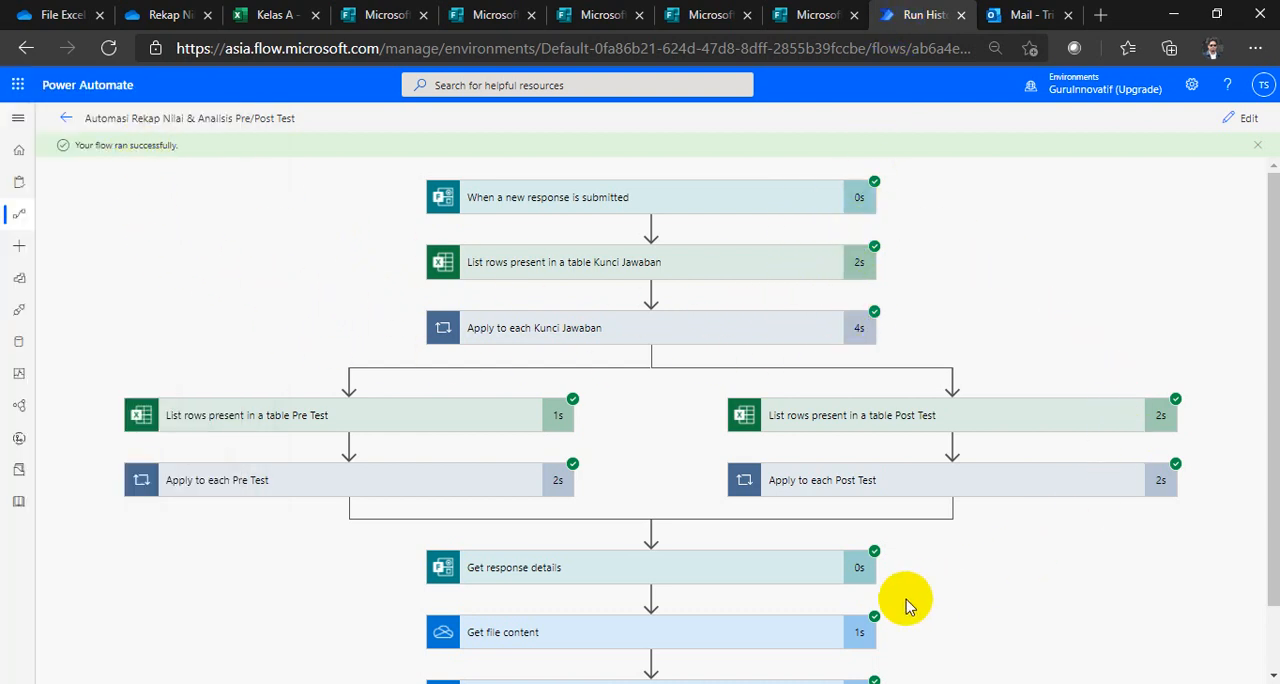
pyautogui.scroll(-1, 835, 548)
pyautogui.scroll(1, 824, 535)
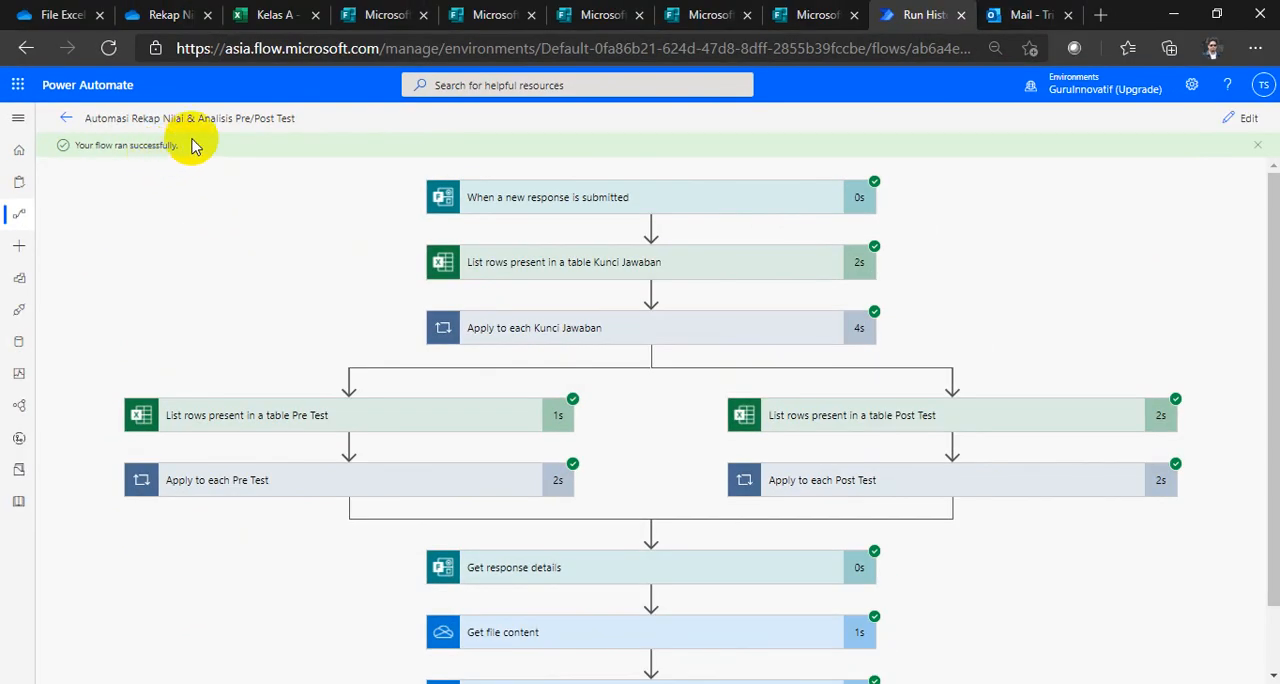
pyautogui.click(265, 14)
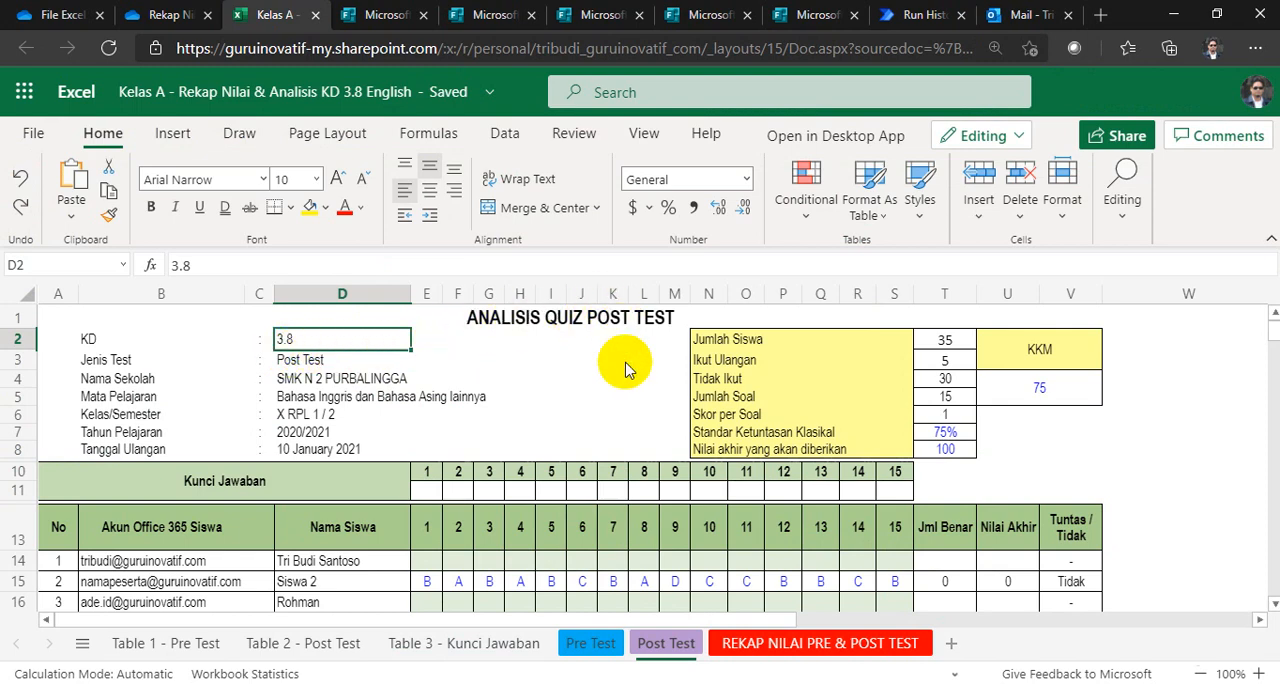
pyautogui.click(912, 15)
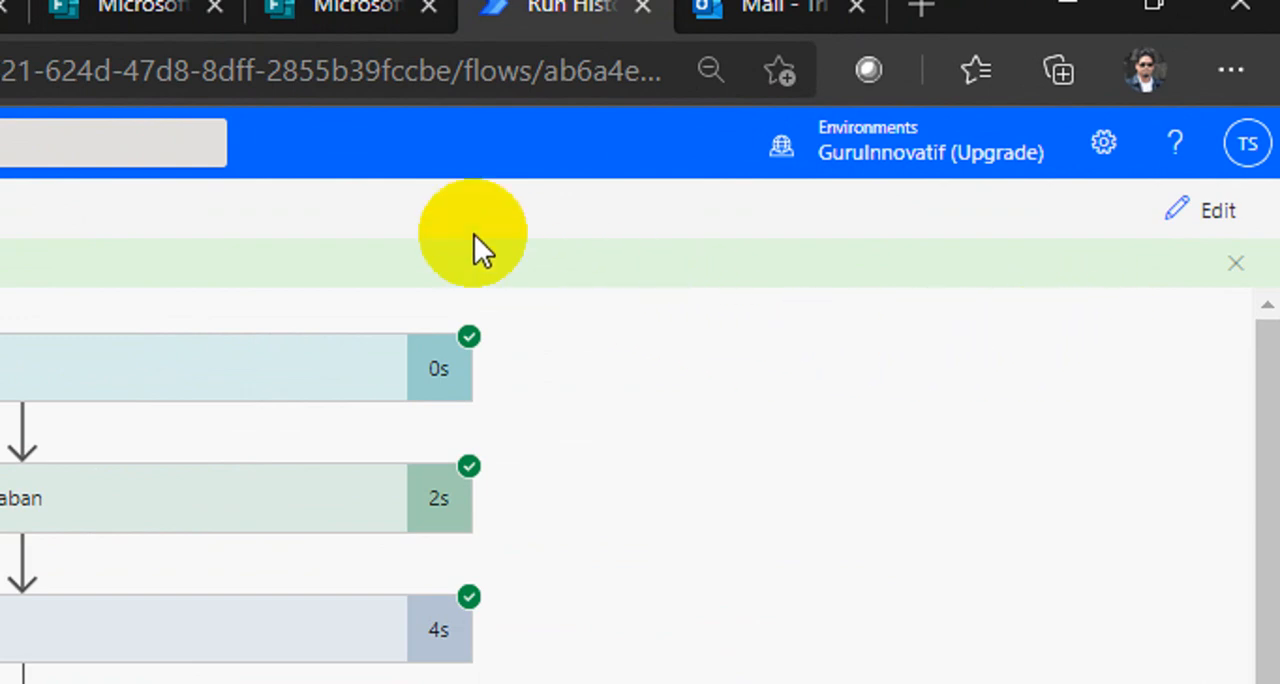
pyautogui.click(327, 30)
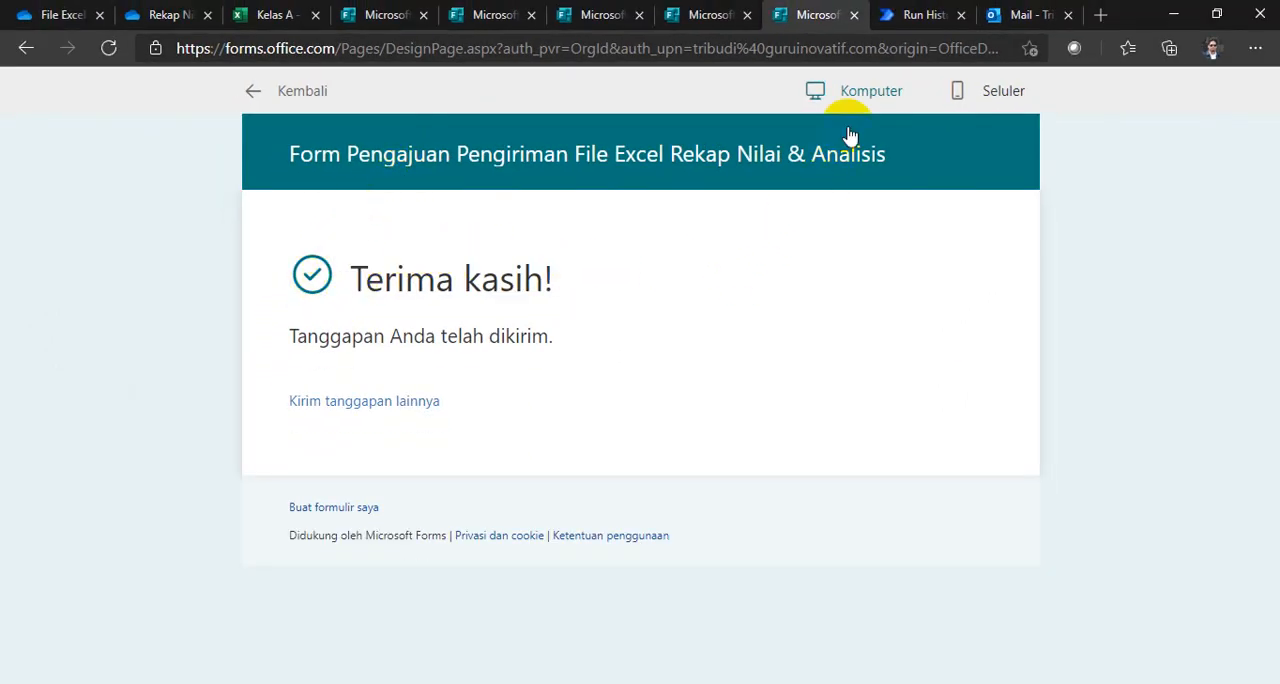
pyautogui.click(890, 18)
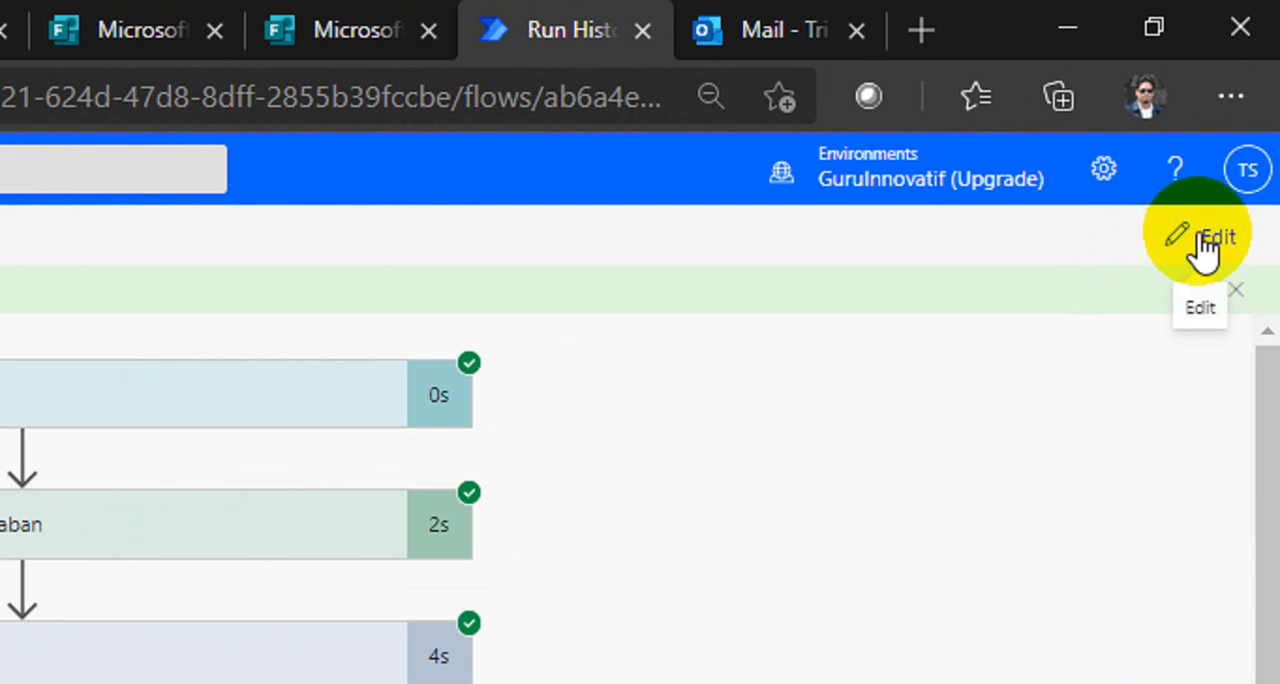
# Step: Open the flow for editing and set up an automatic test with a recently used trigger, choosing the succeeded run
pyautogui.click(1204, 245)
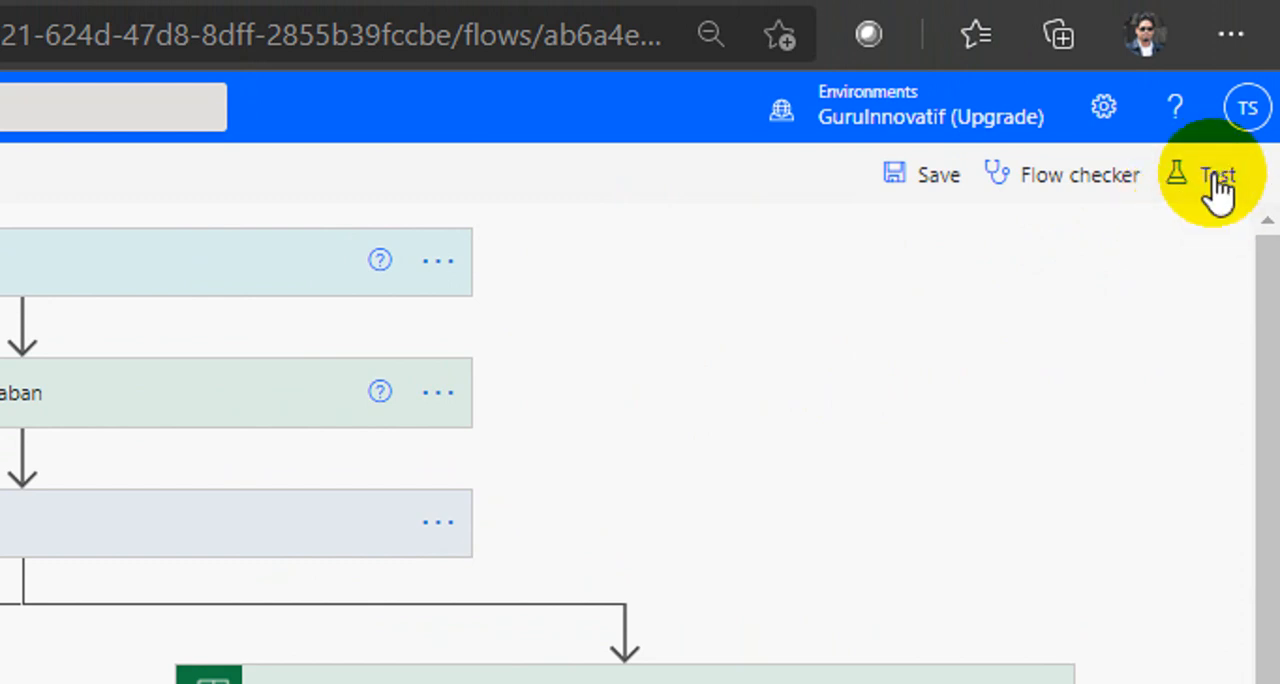
pyautogui.click(1218, 185)
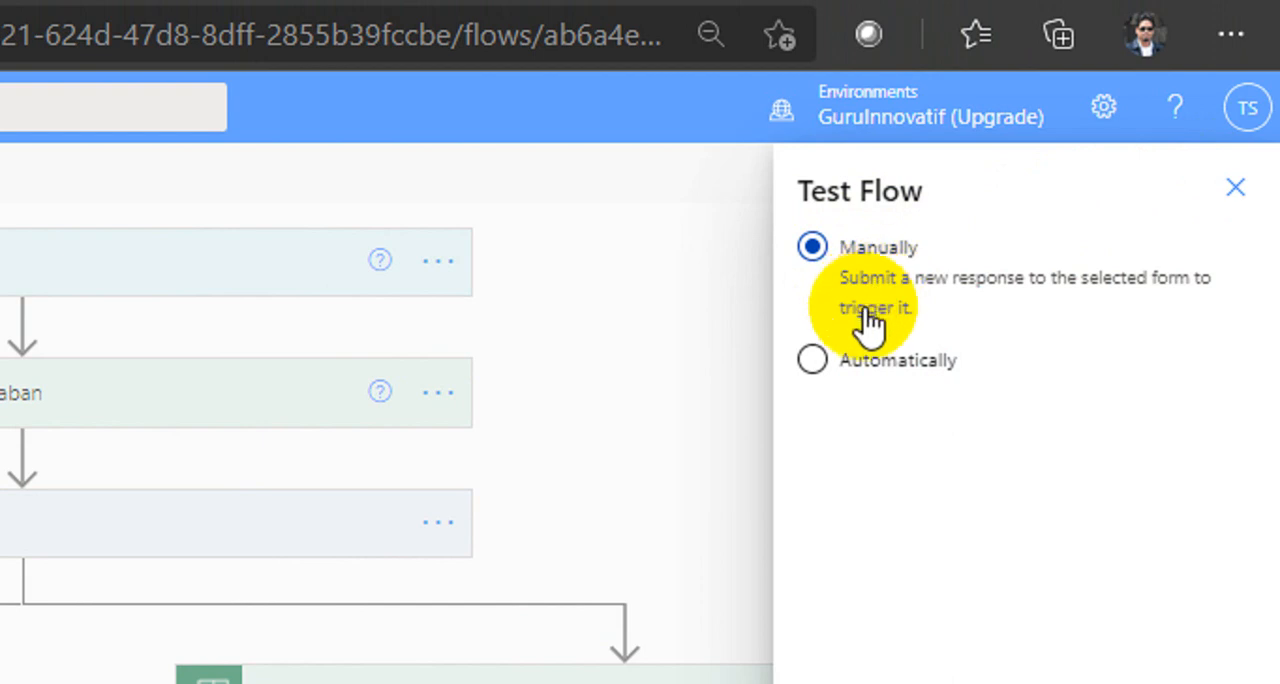
pyautogui.click(812, 361)
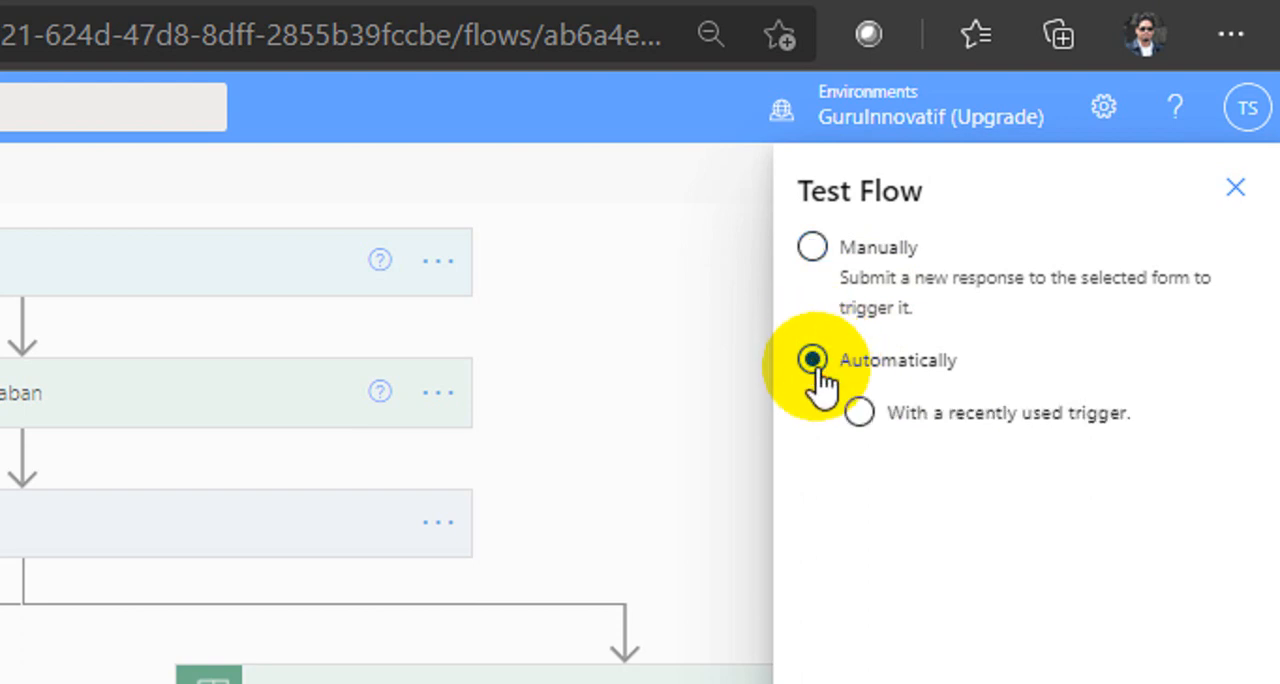
pyautogui.click(872, 422)
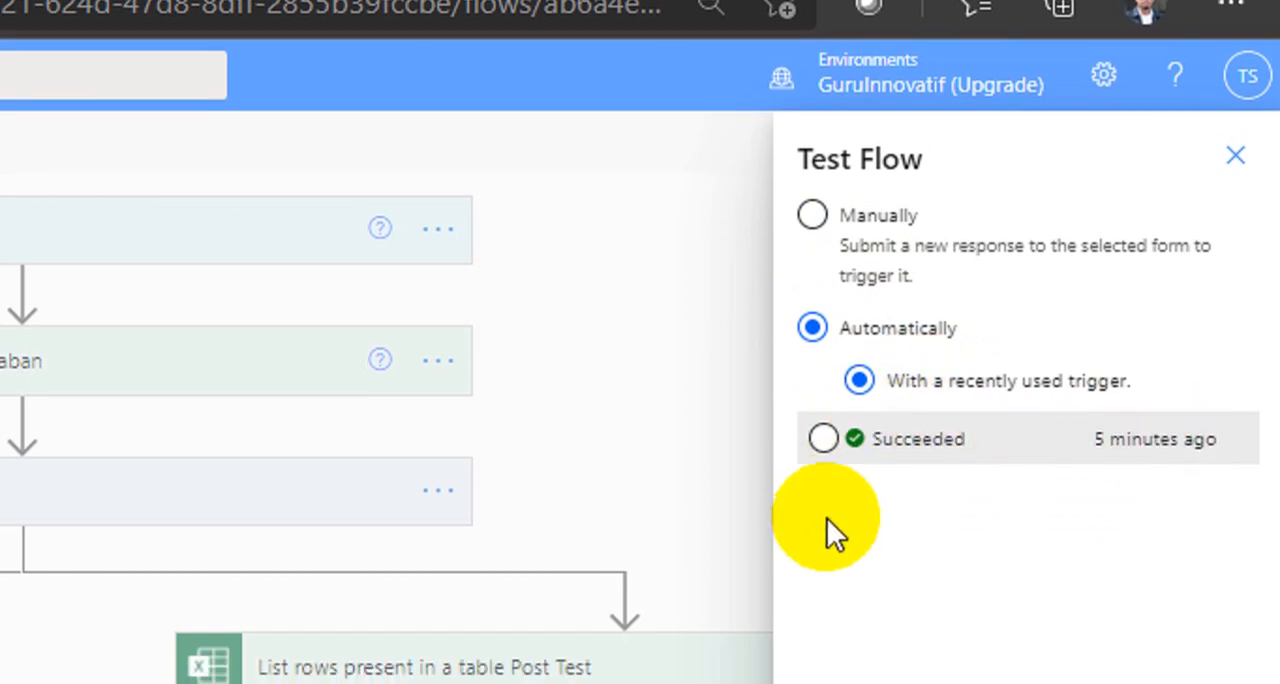
pyautogui.click(823, 470)
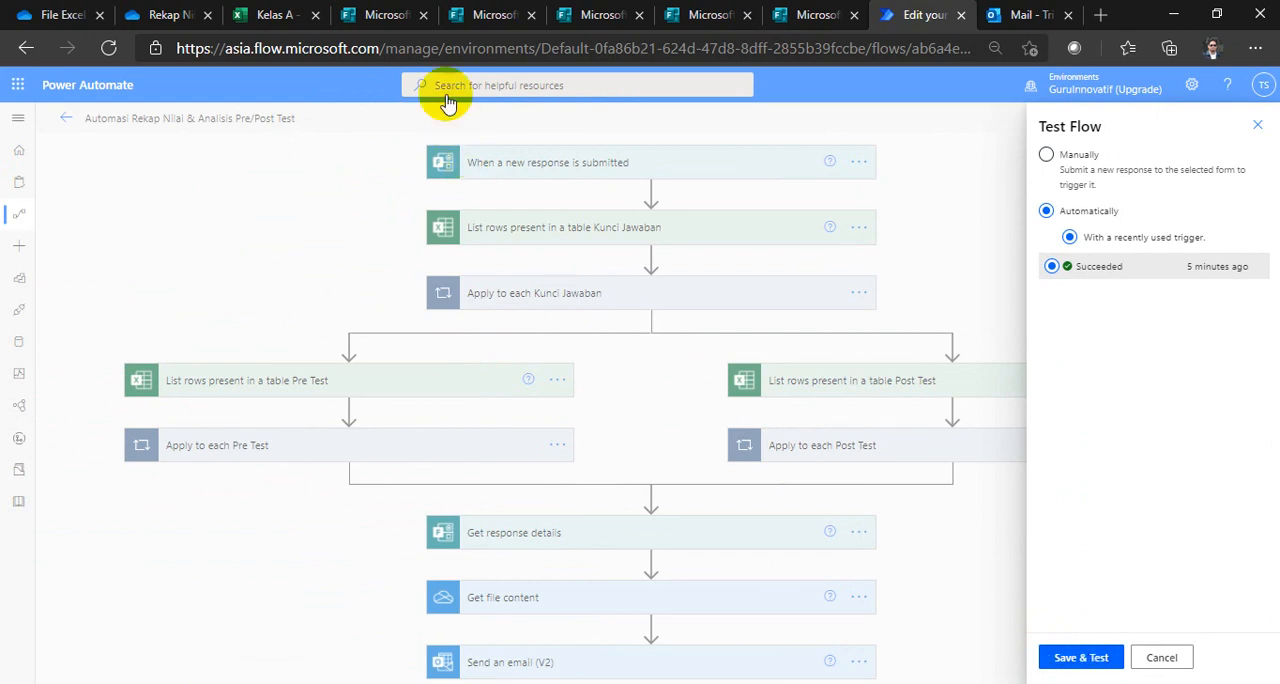
# Step: Switch to the Kelas A workbook and check the answer key, Post Test and Pre Test tables and the Pre Test analysis sheet
pyautogui.click(262, 16)
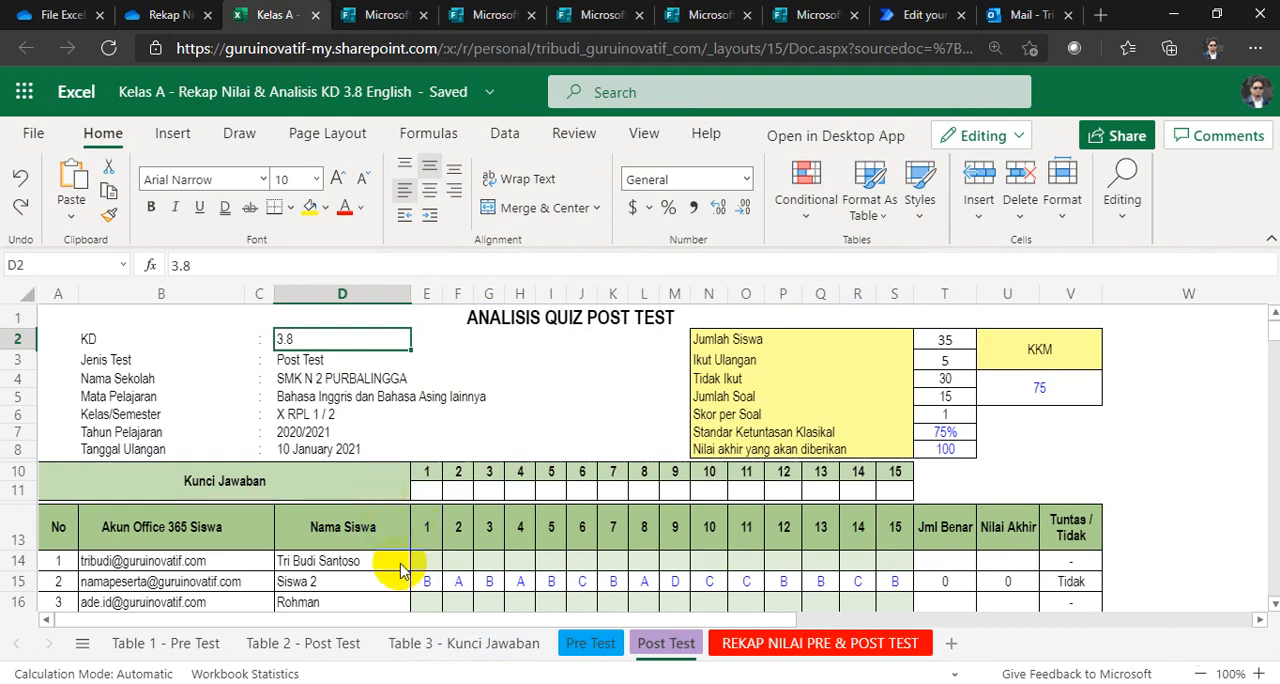
pyautogui.click(430, 645)
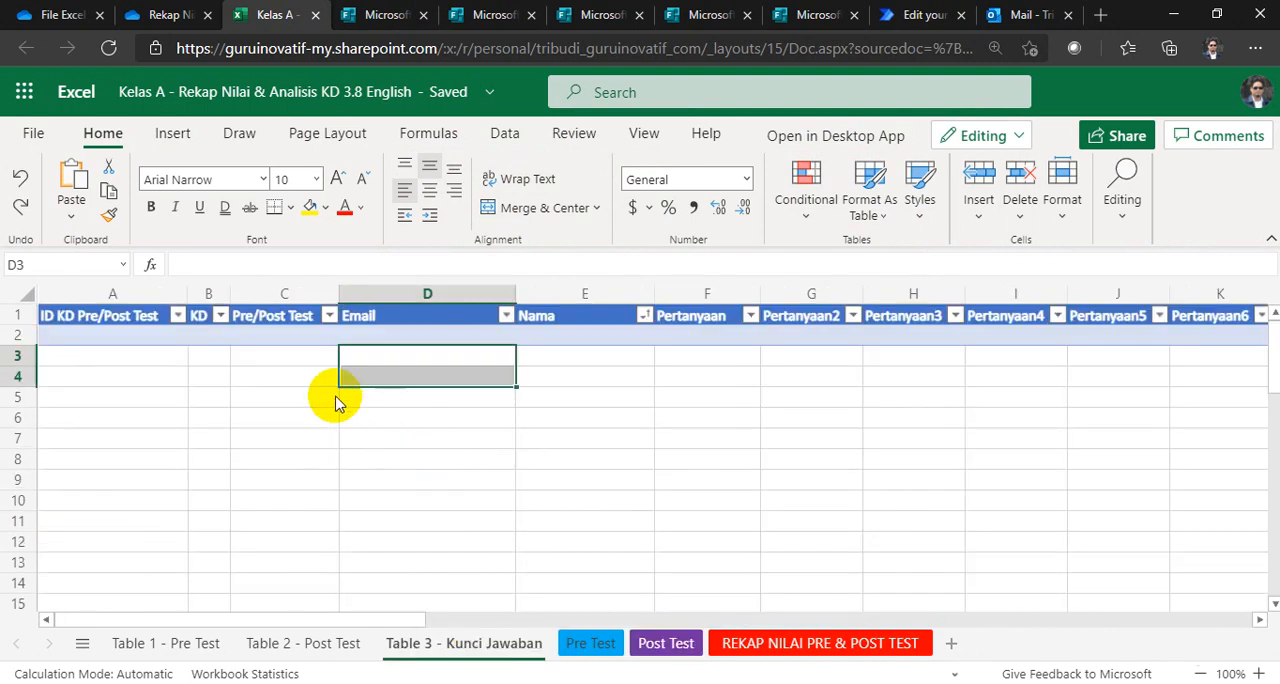
pyautogui.click(428, 358)
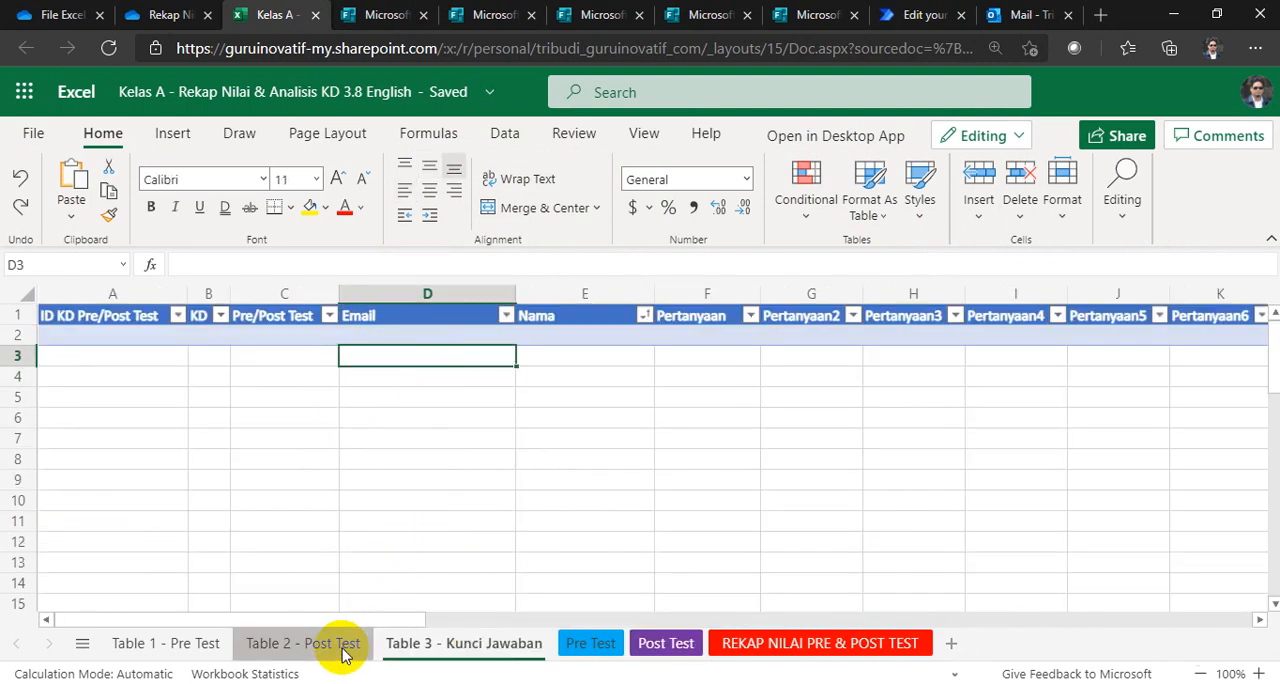
pyautogui.click(303, 644)
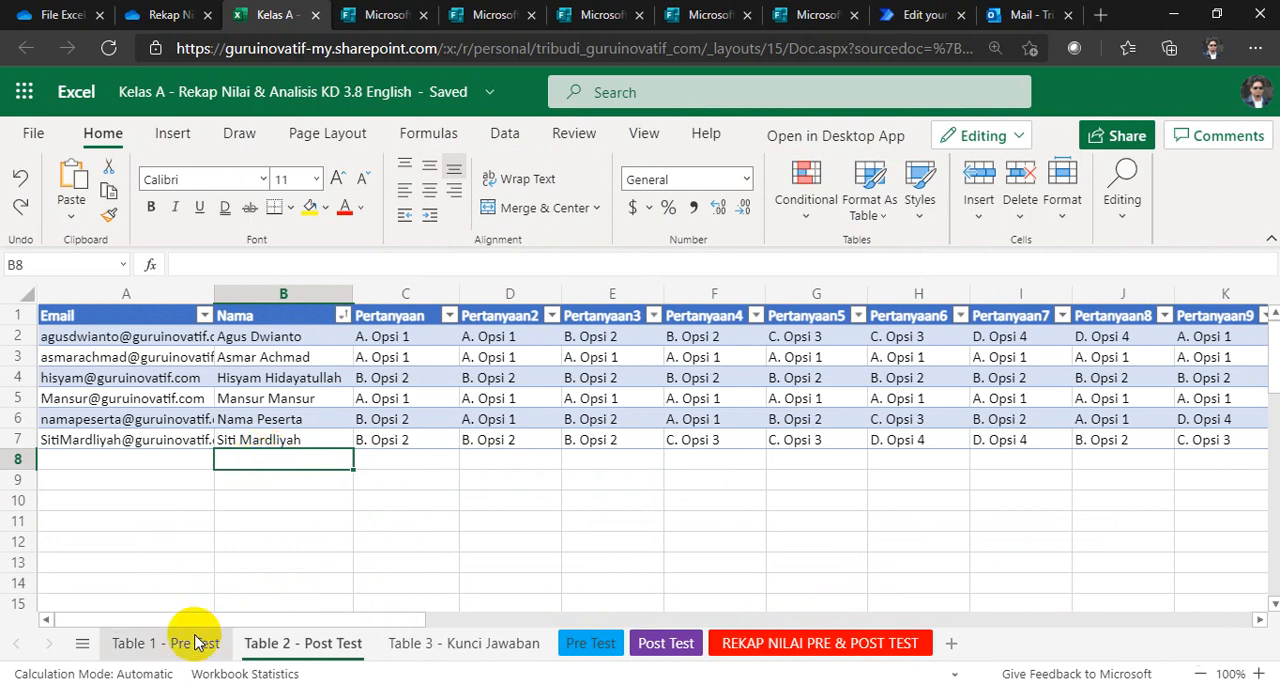
pyautogui.click(190, 645)
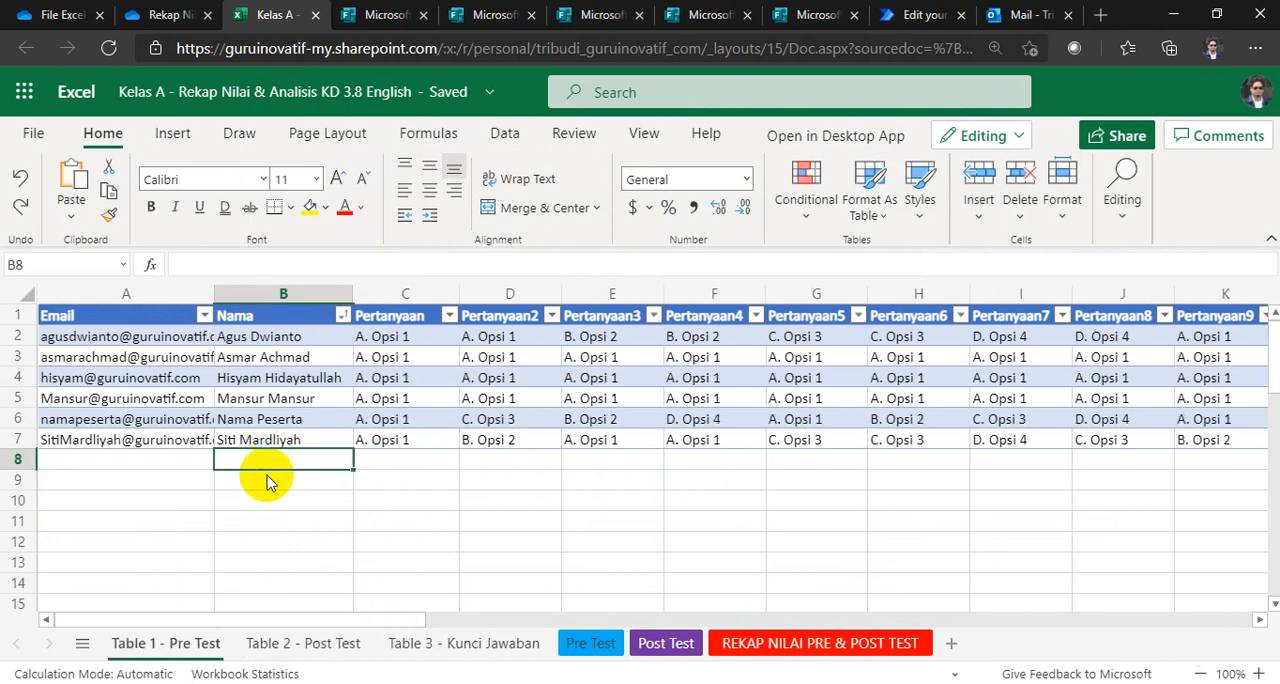
pyautogui.click(598, 645)
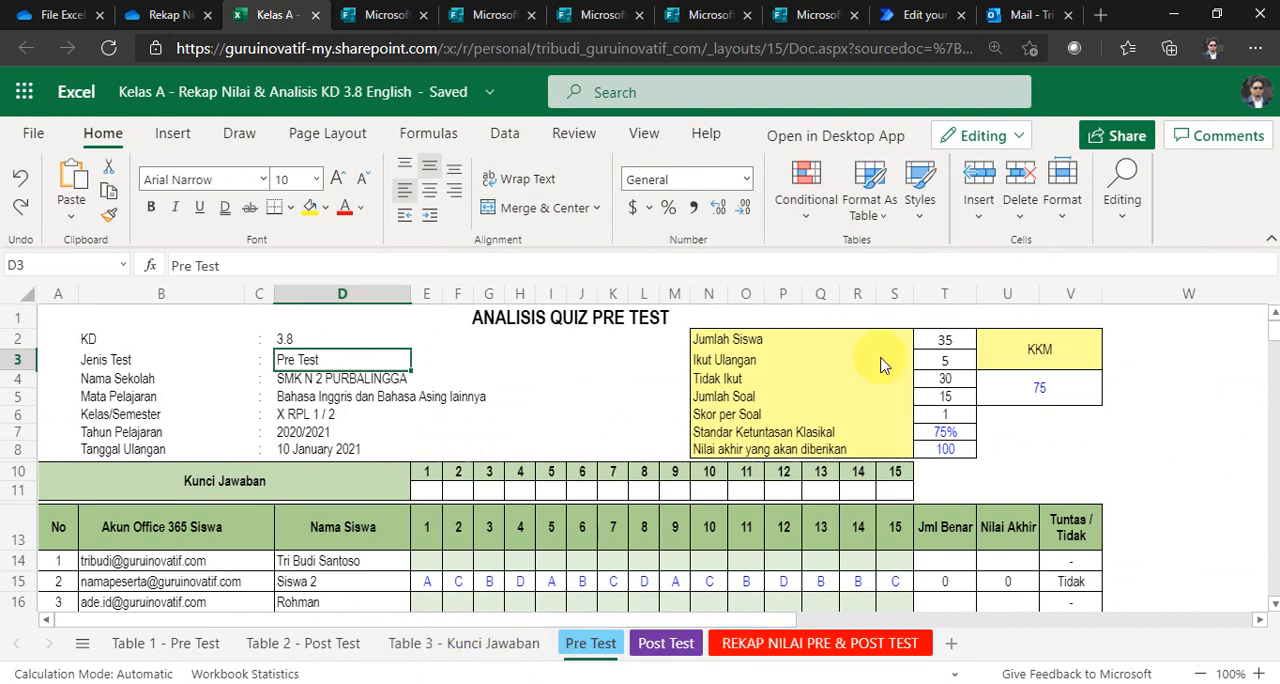
# Step: Return to Power Automate, save and test the flow, and follow the run through its Send an email action
pyautogui.click(895, 15)
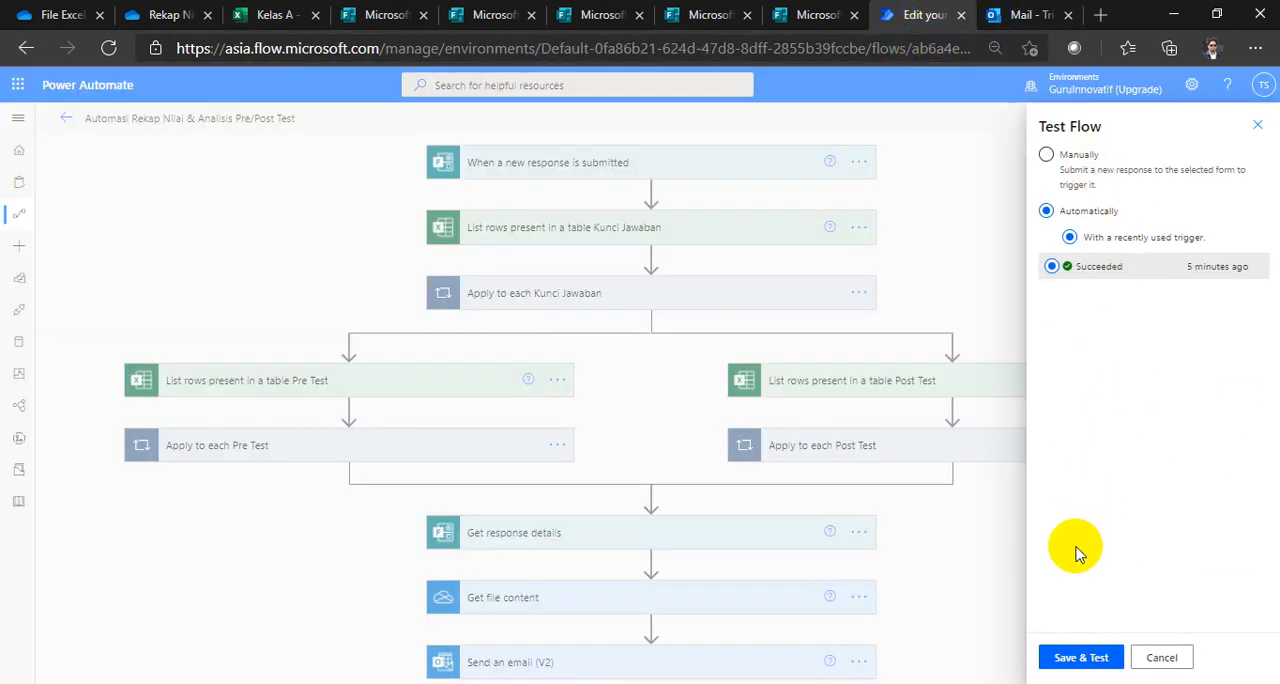
pyautogui.click(1068, 660)
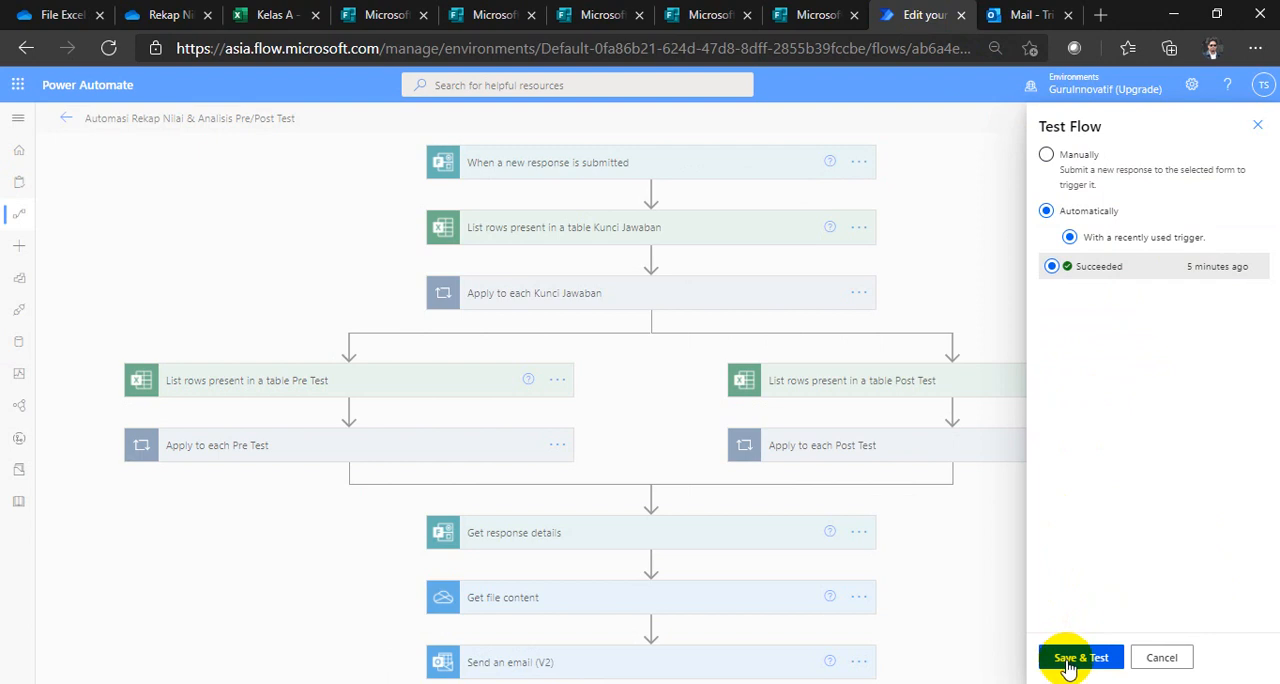
pyautogui.click(1068, 660)
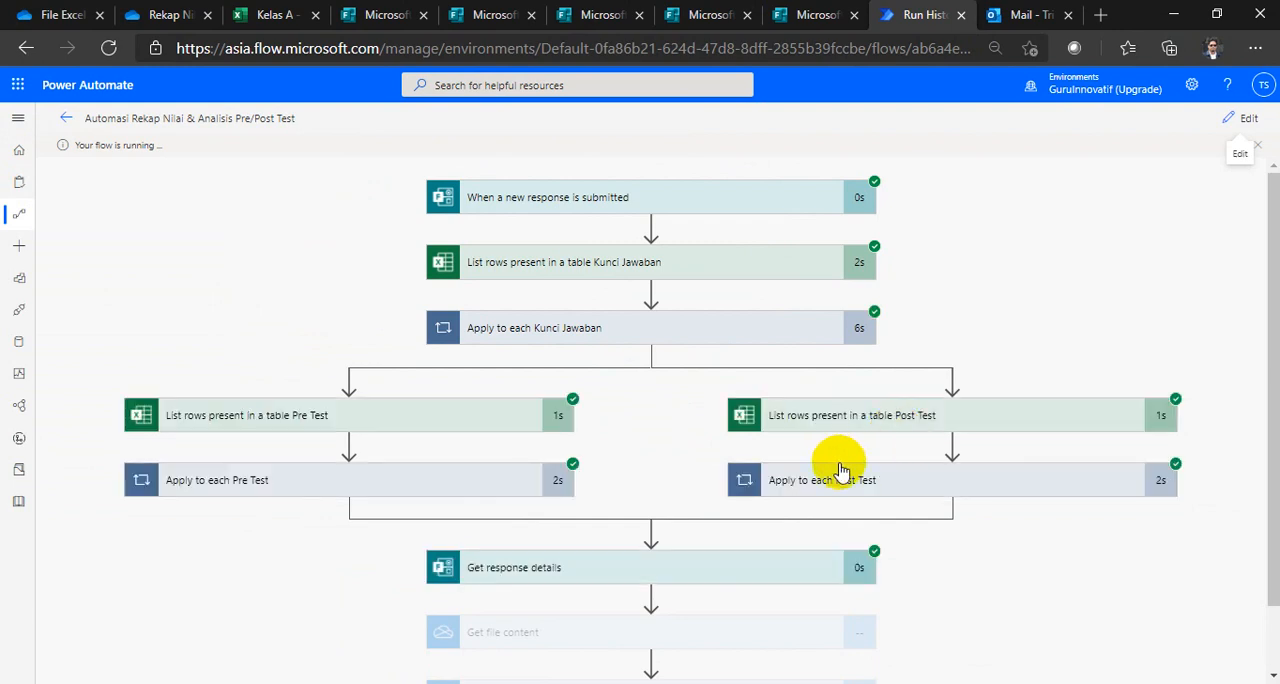
pyautogui.scroll(-1, 831, 457)
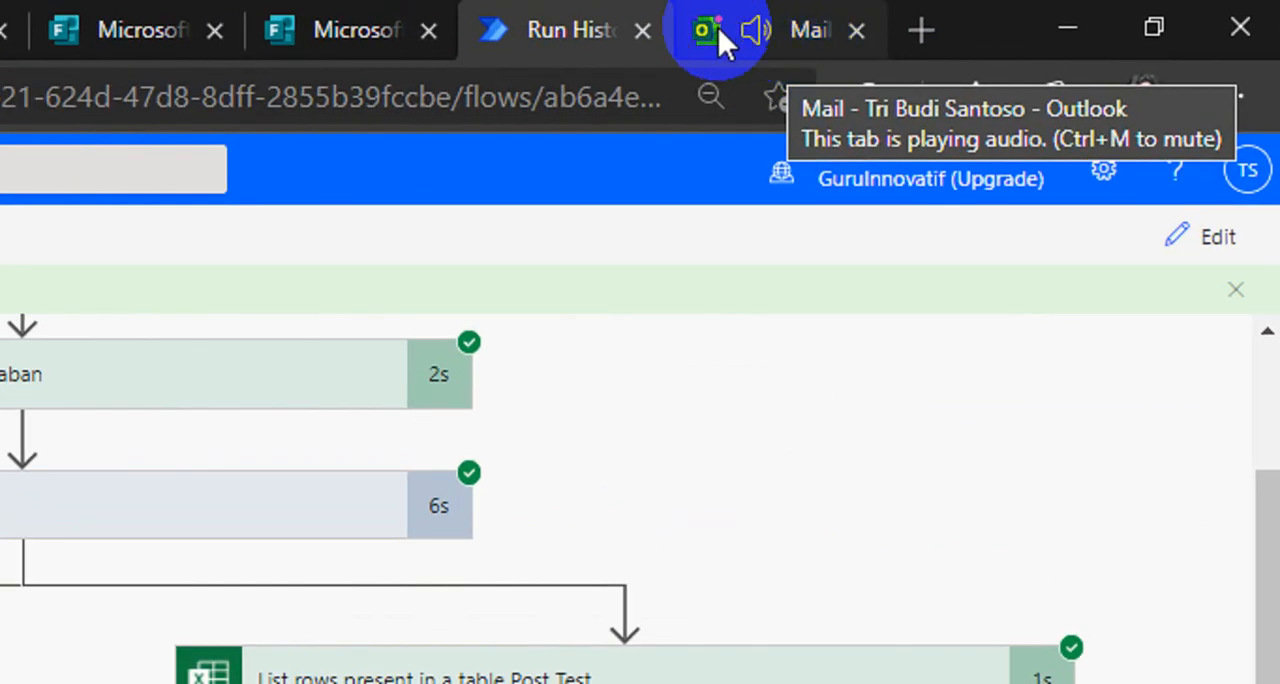
# Step: Switch to Outlook, open the newest recap email's Excel attachment, check its Pre Test and Post Test sheets, and close the preview
pyautogui.click(798, 32)
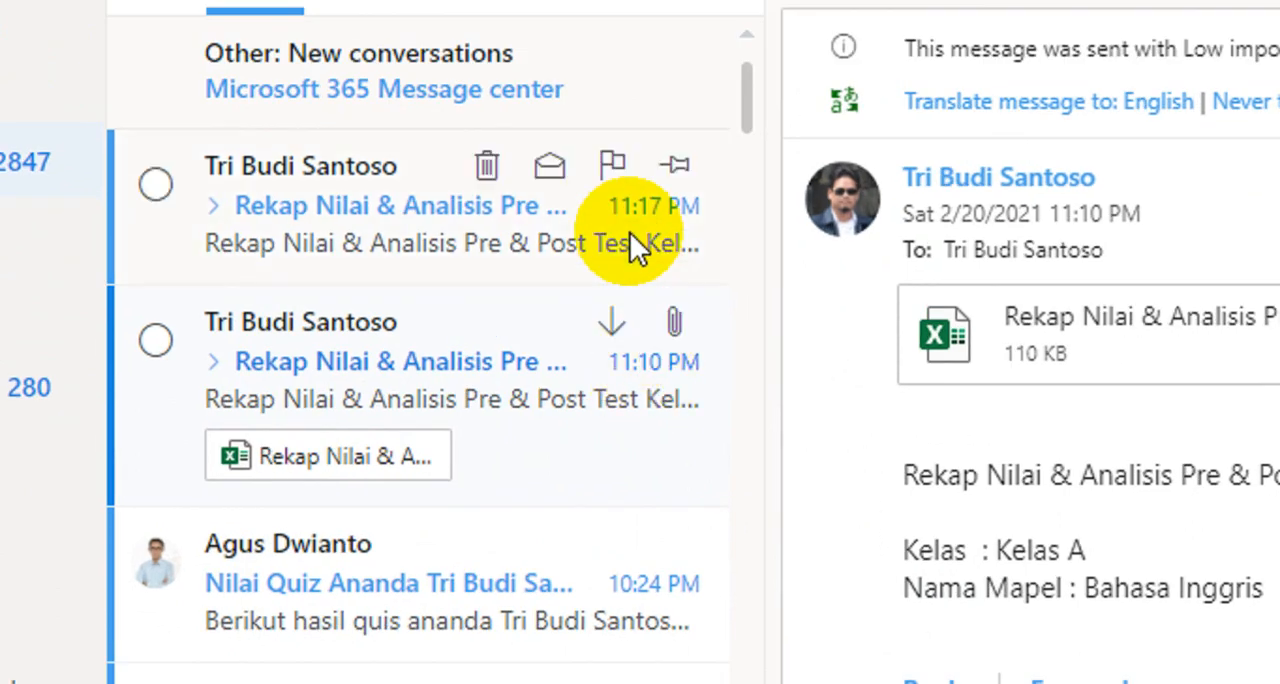
pyautogui.click(489, 225)
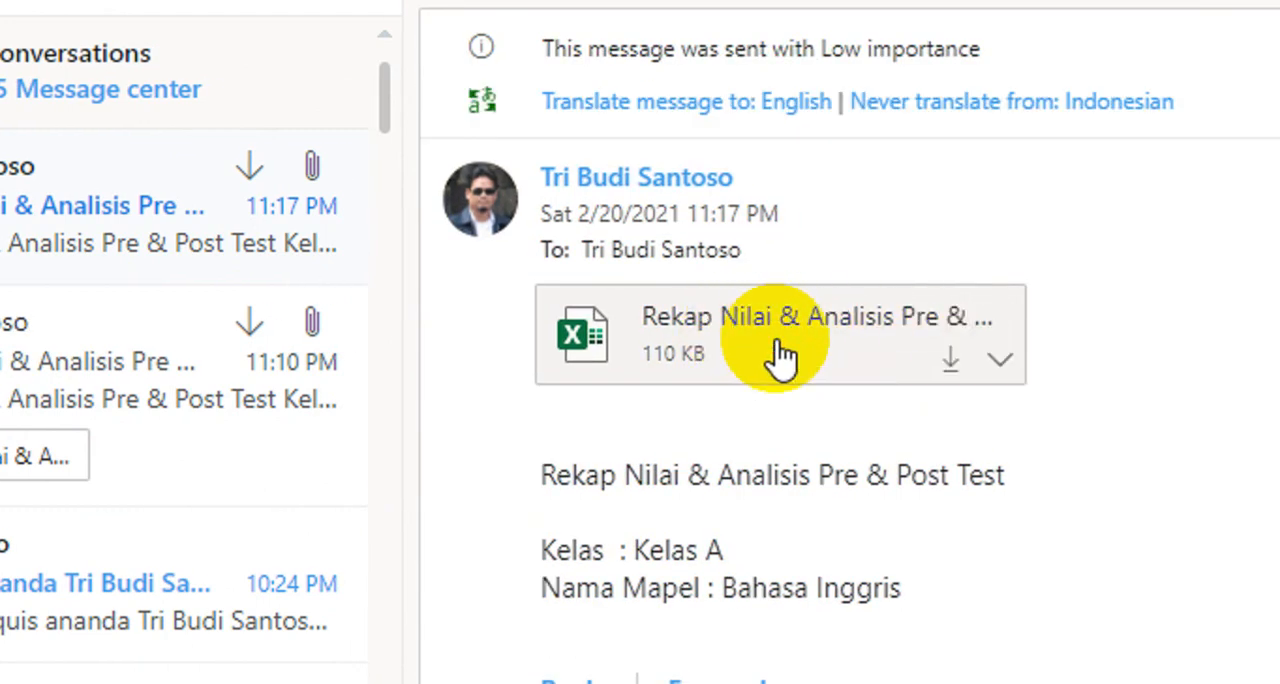
pyautogui.click(779, 352)
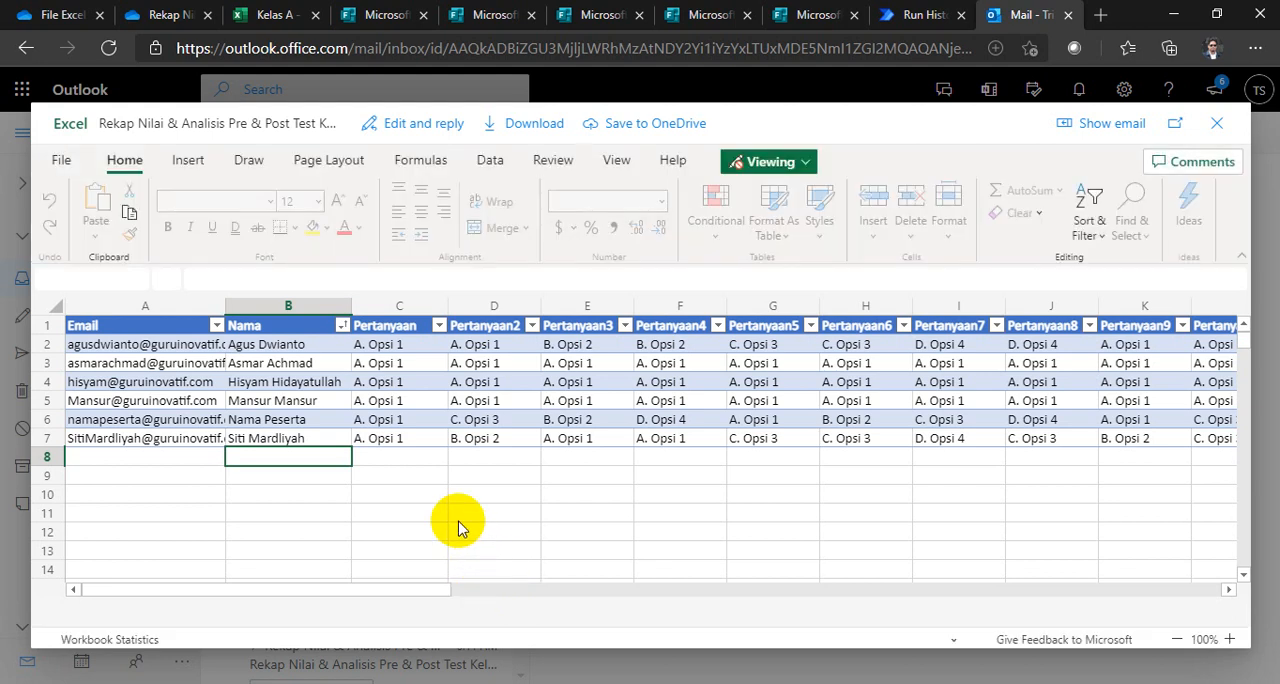
pyautogui.click(566, 611)
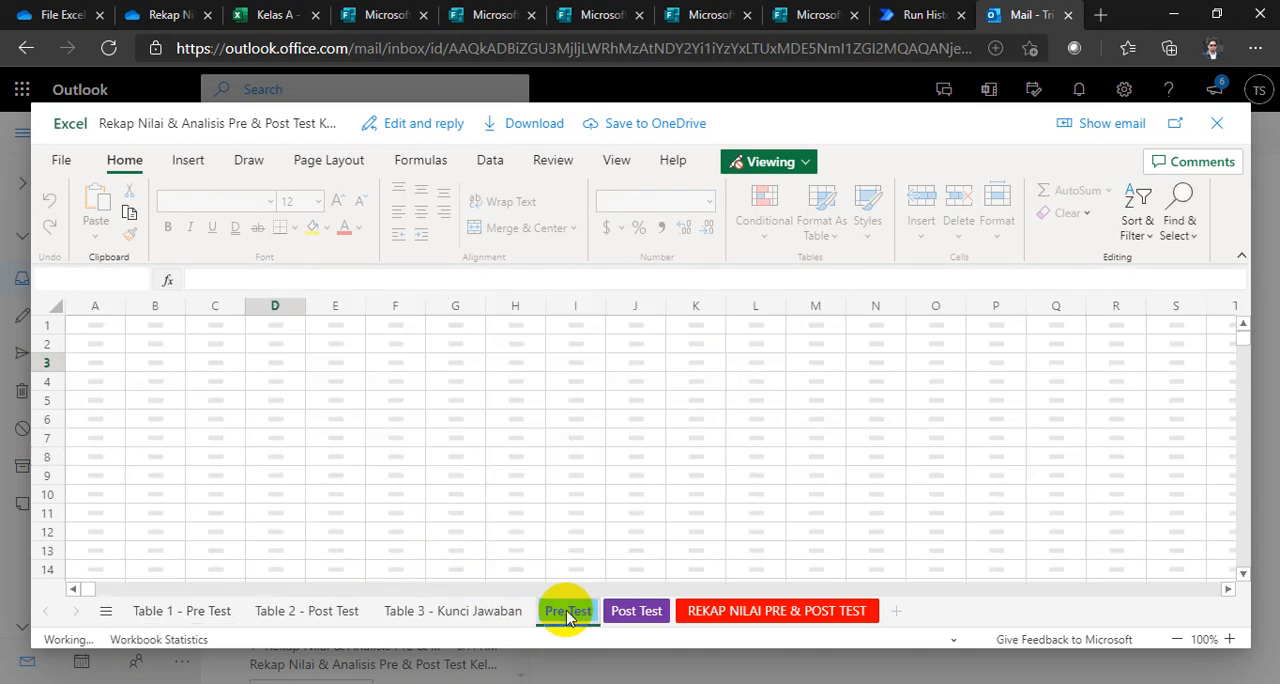
pyautogui.click(630, 611)
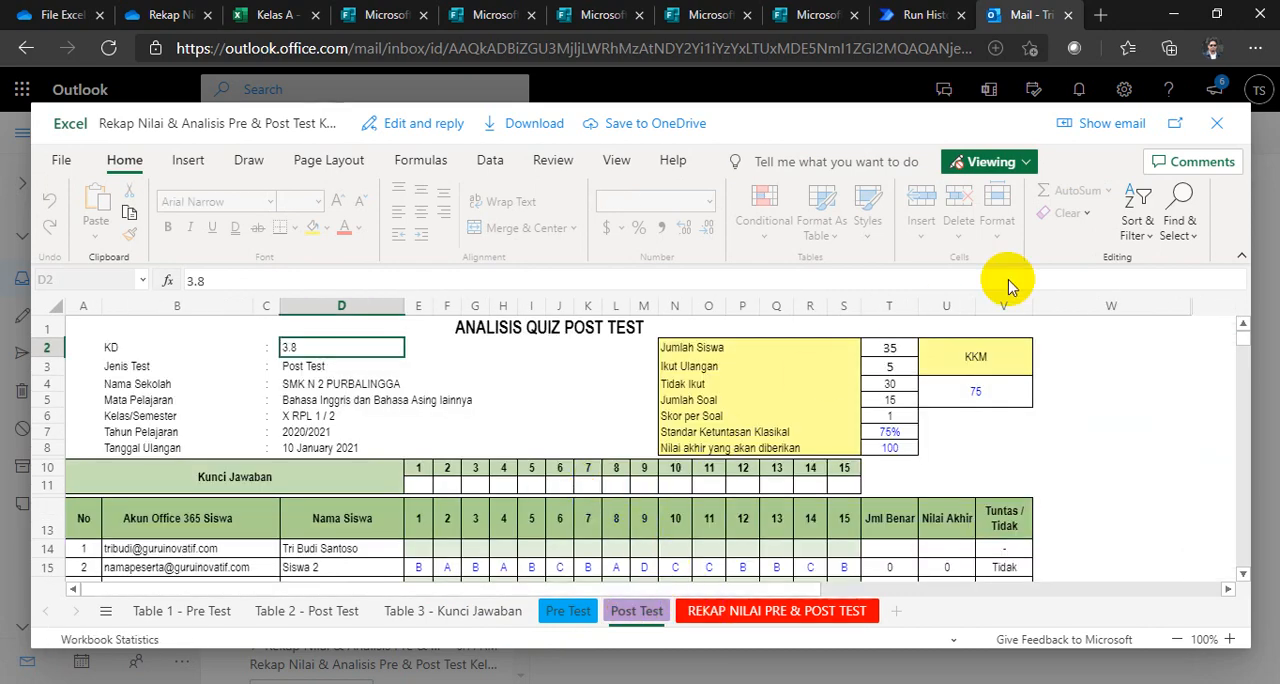
pyautogui.click(1217, 128)
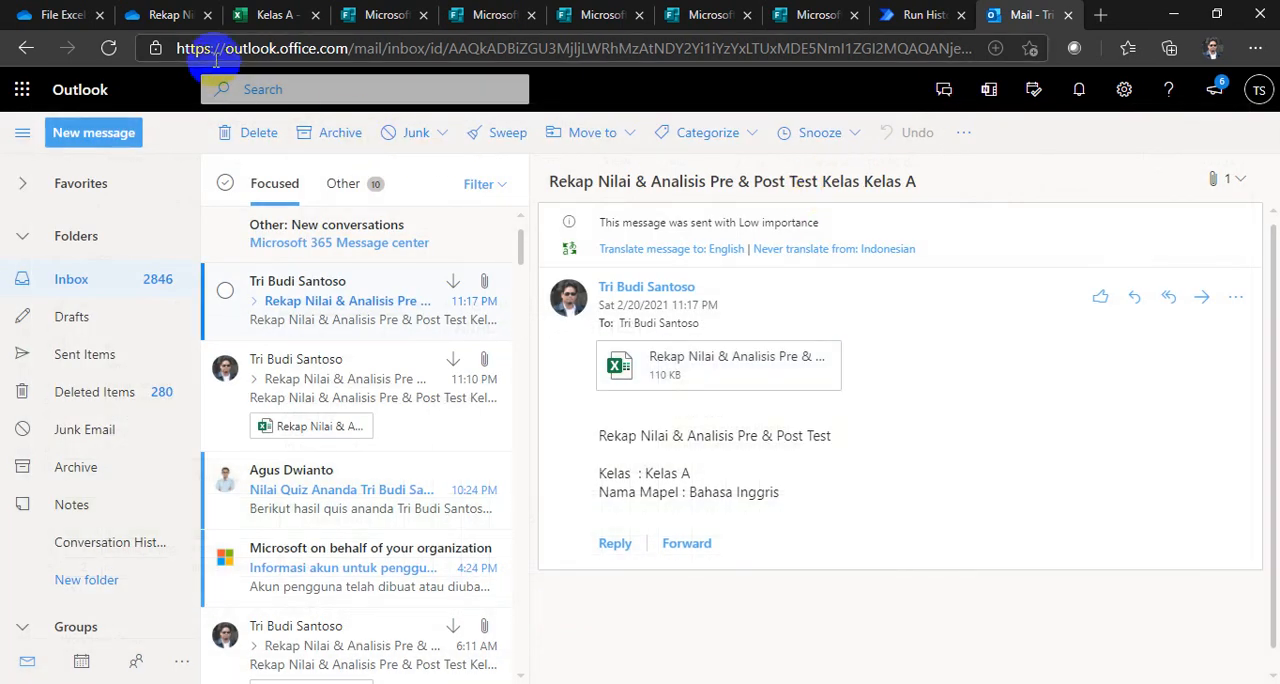
# Step: Switch to the Kelas A workbook and check the answer keys and rows on the analysis, Table 2 and Table 3 sheets
pyautogui.click(268, 22)
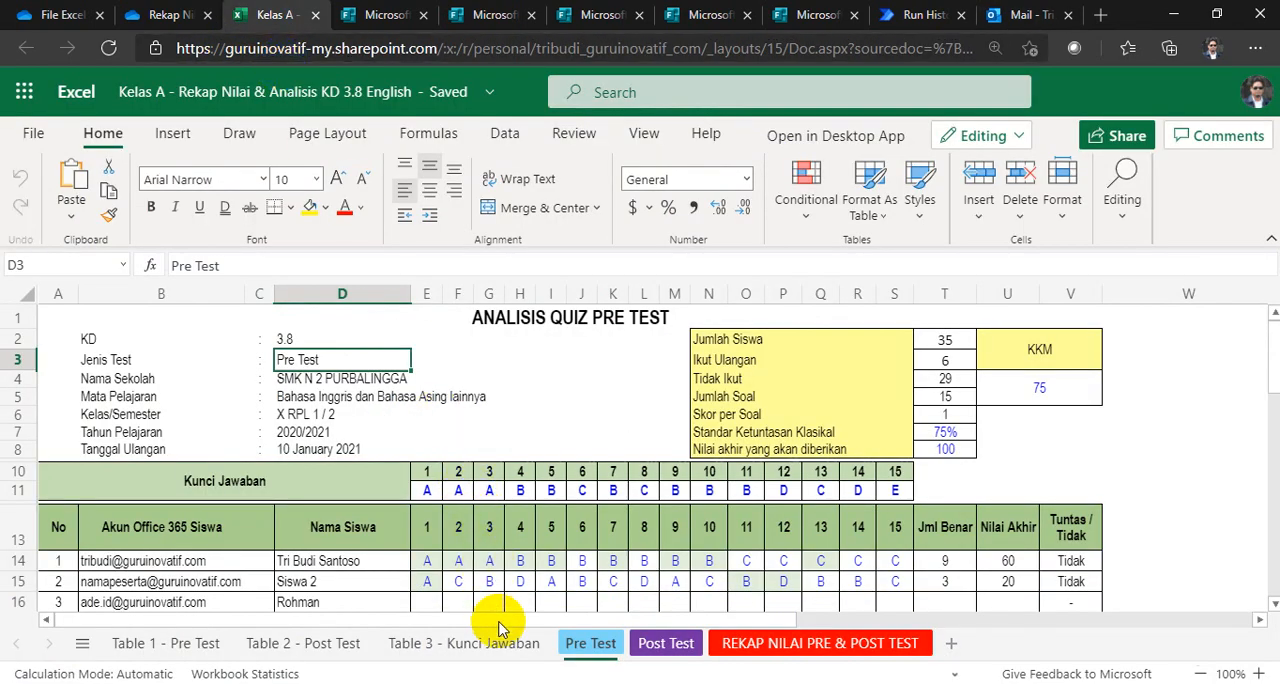
pyautogui.click(648, 645)
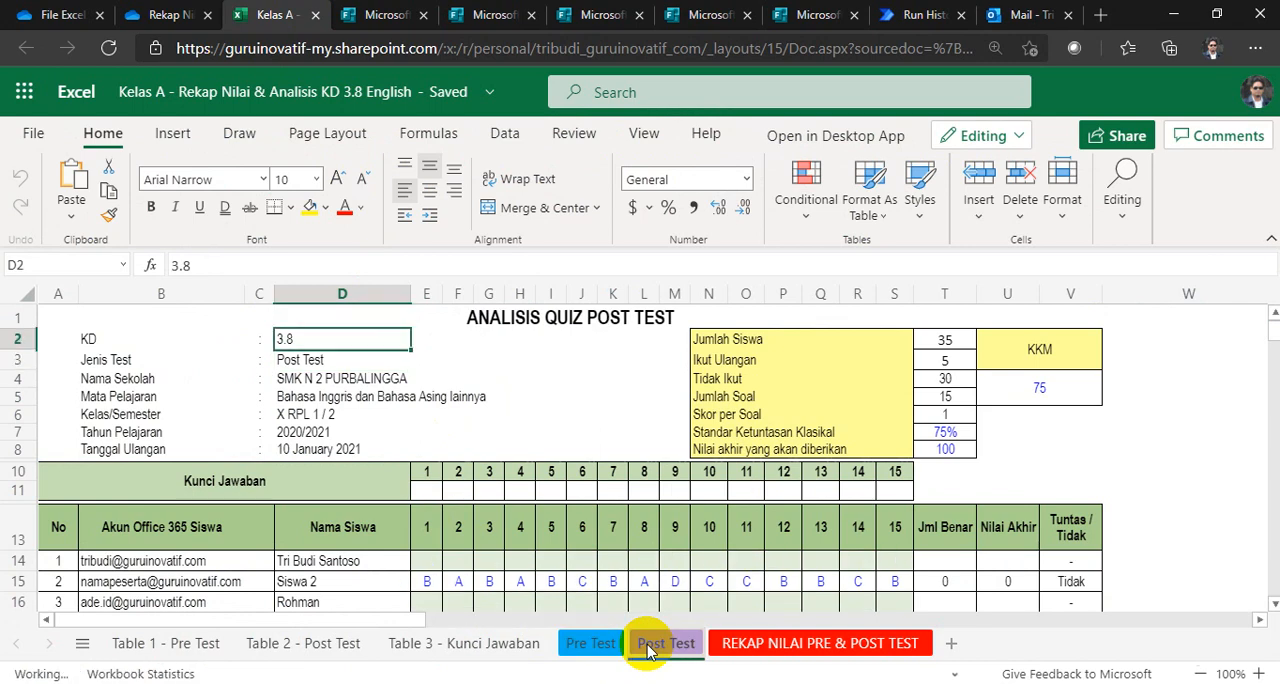
pyautogui.click(594, 645)
pyautogui.click(318, 645)
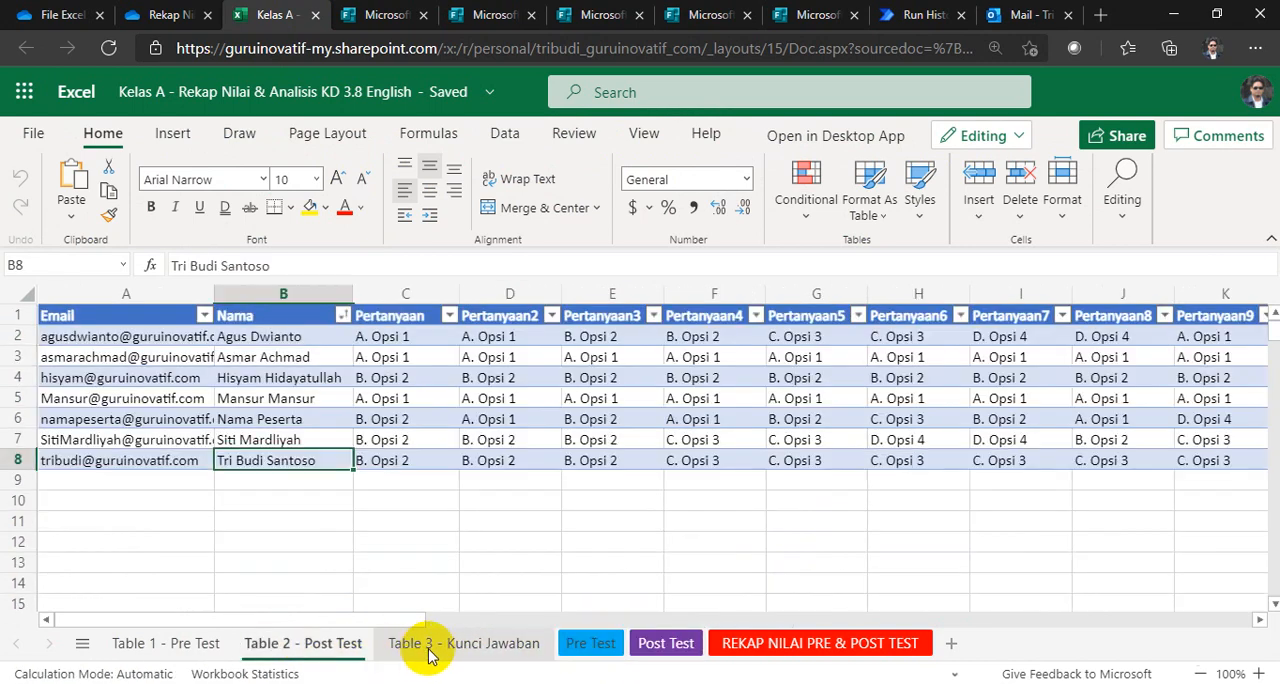
pyautogui.click(430, 648)
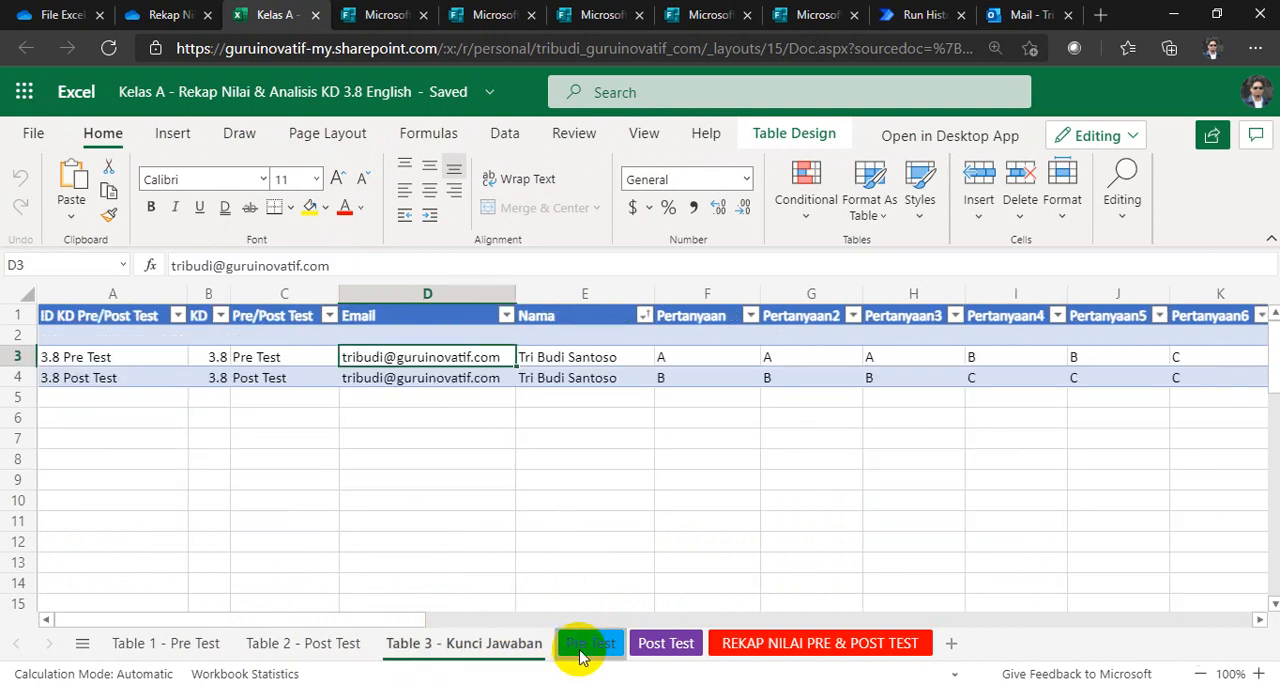
pyautogui.click(588, 645)
pyautogui.click(497, 645)
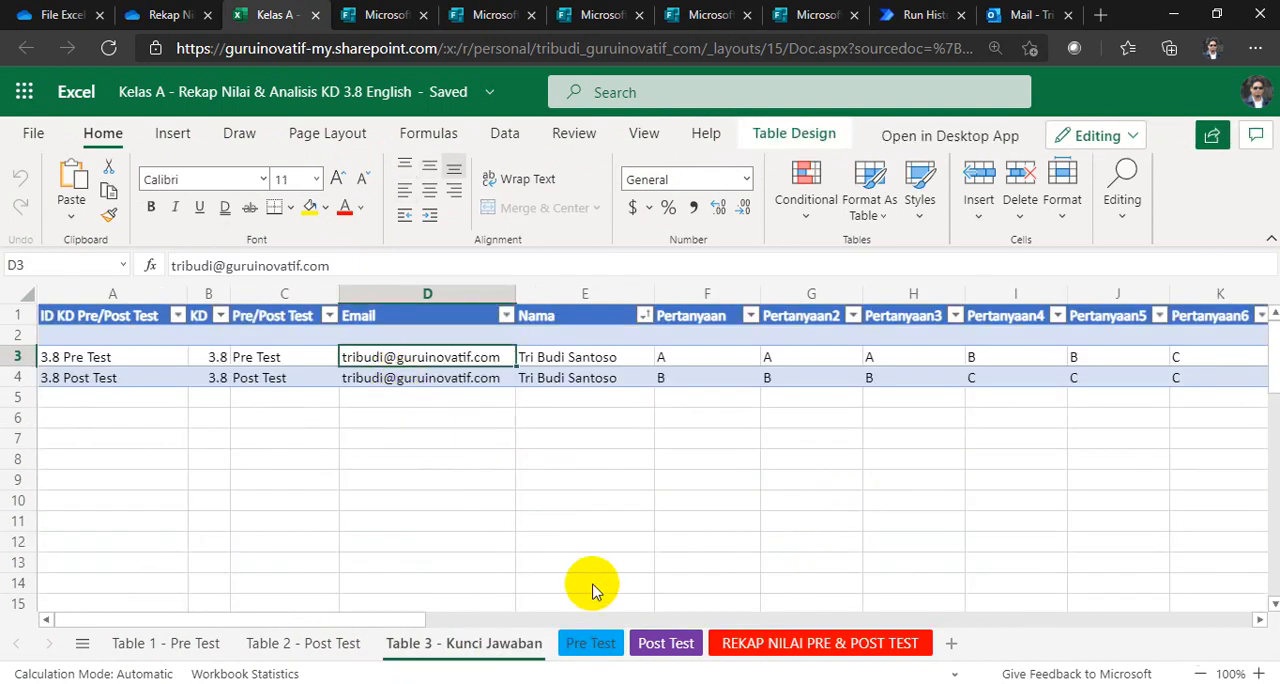
# Step: Compare the scores on the Pre Test and Post Test sheets with the REKAP NILAI PRE & POST TEST sheet
pyautogui.click(590, 643)
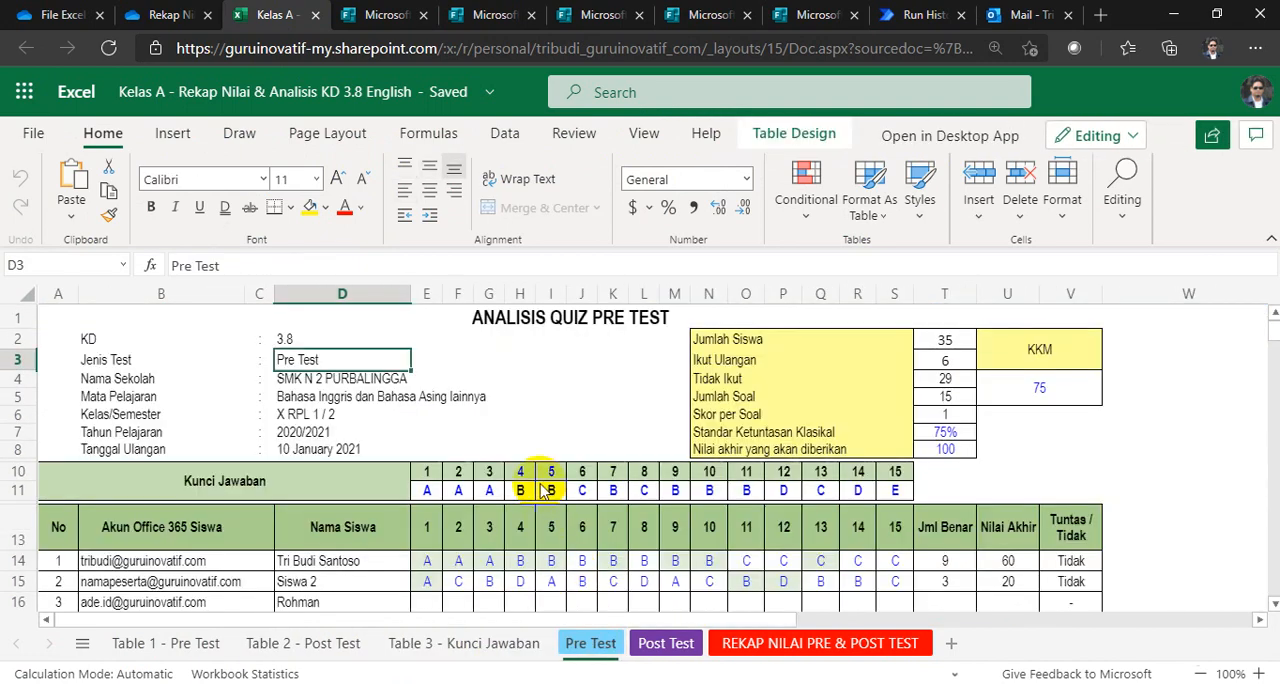
pyautogui.click(655, 646)
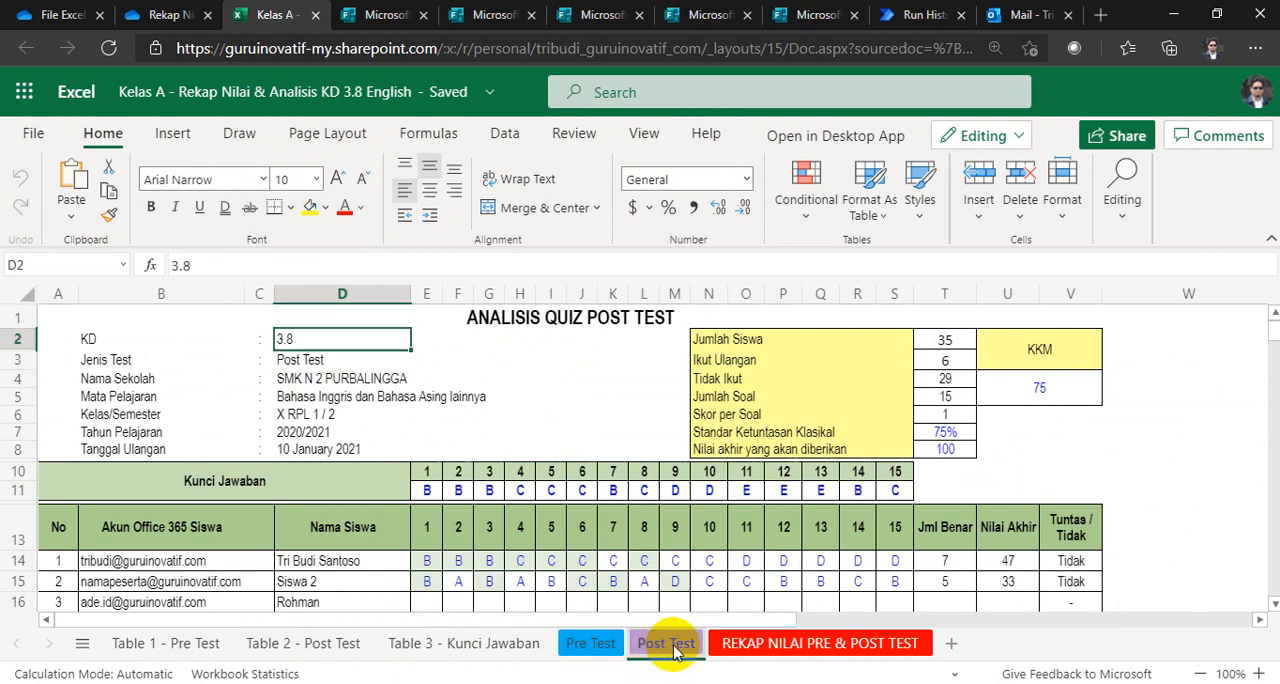
pyautogui.click(798, 645)
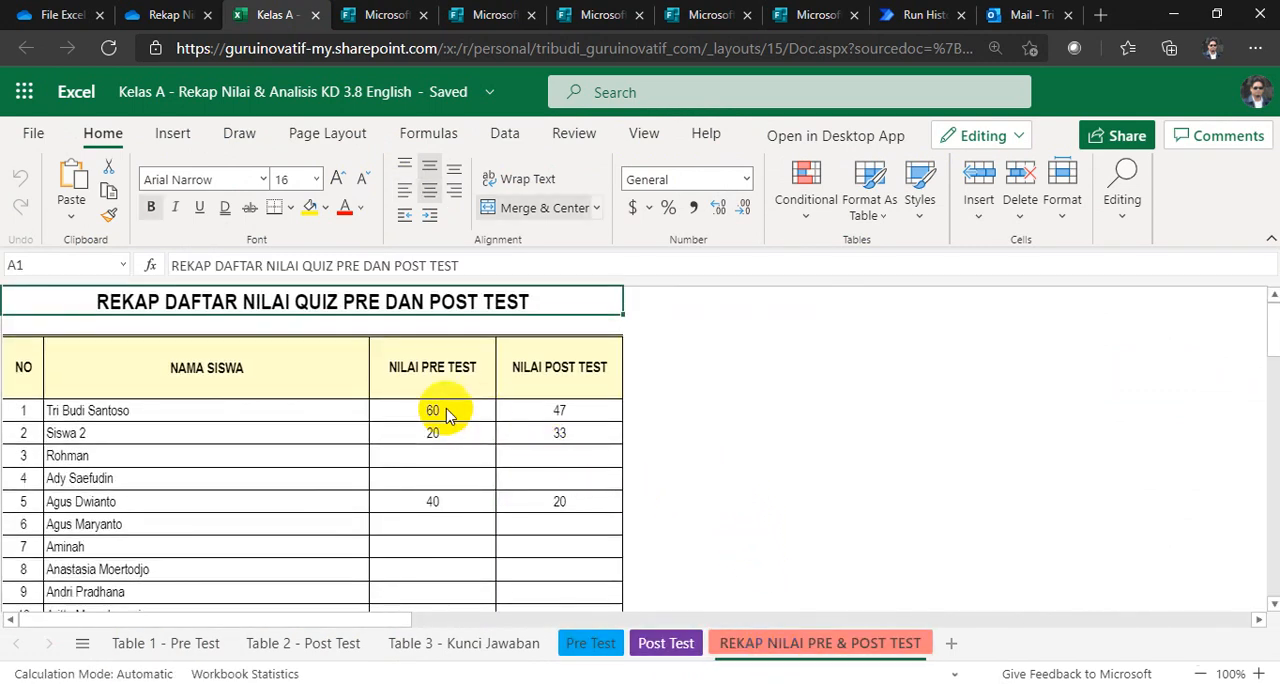
pyautogui.click(590, 643)
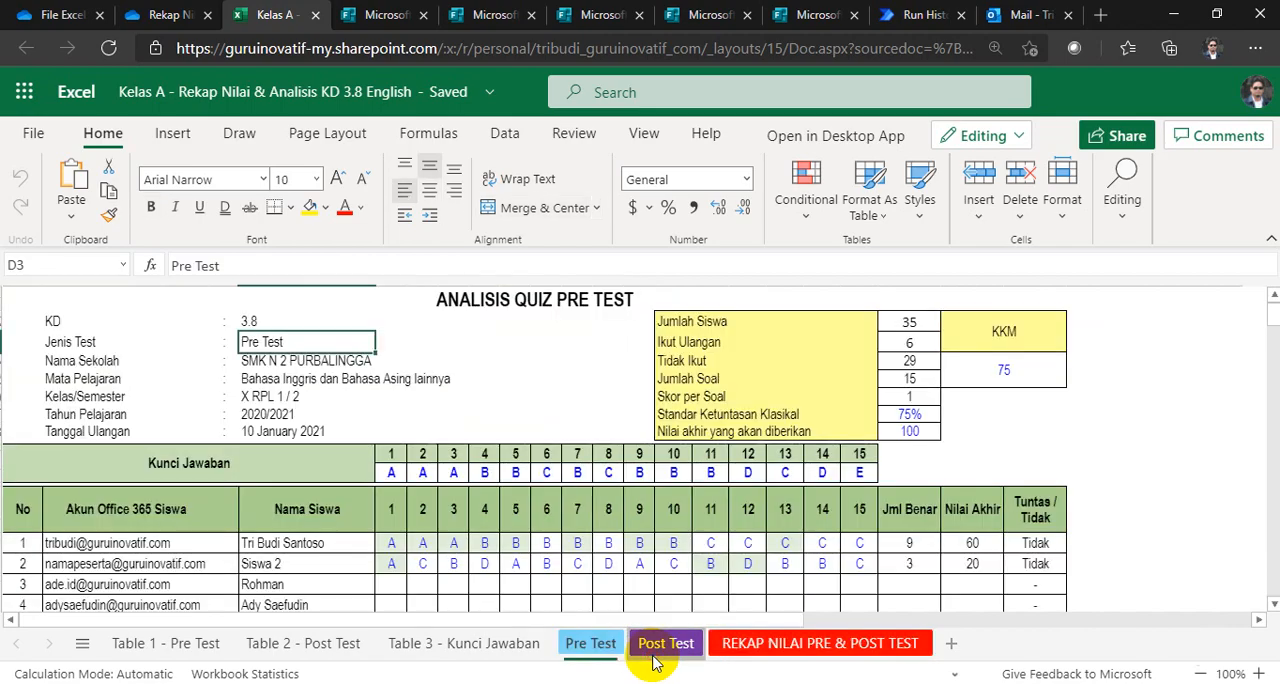
pyautogui.click(666, 643)
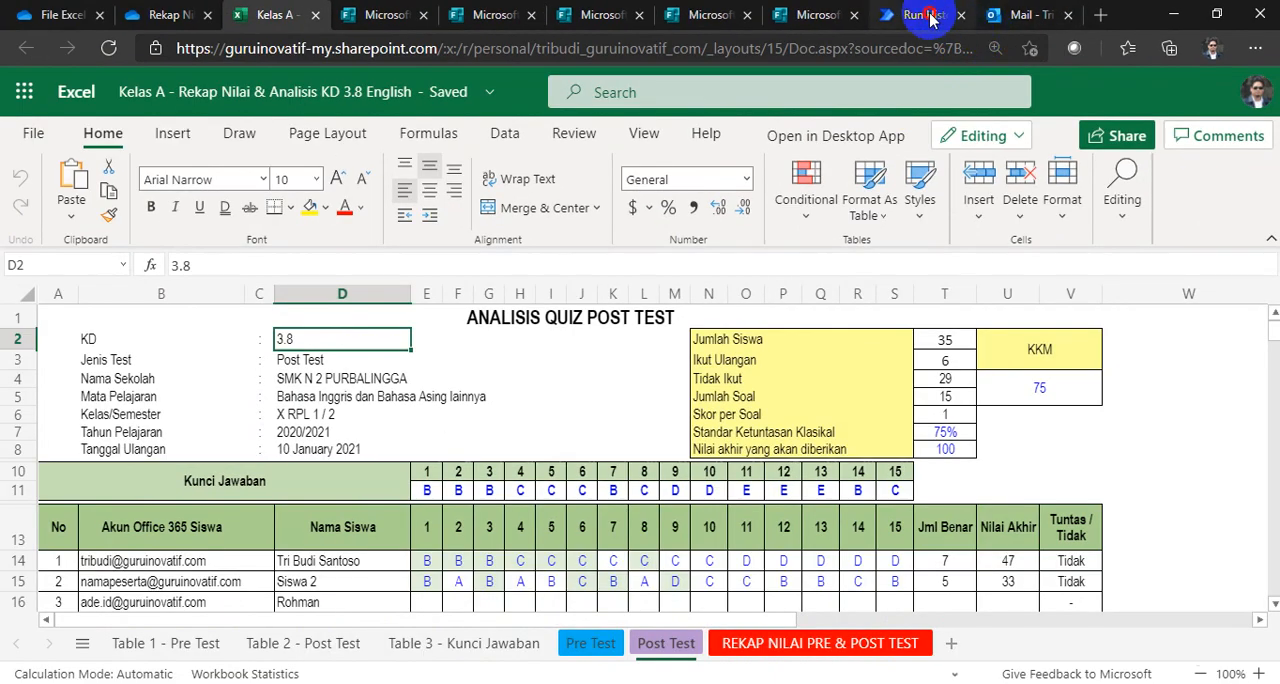
# Step: Review the tested flow run in Power Automate, the request form's submission page, and the Post Test sheet in the Kelas A workbook
pyautogui.click(750, 30)
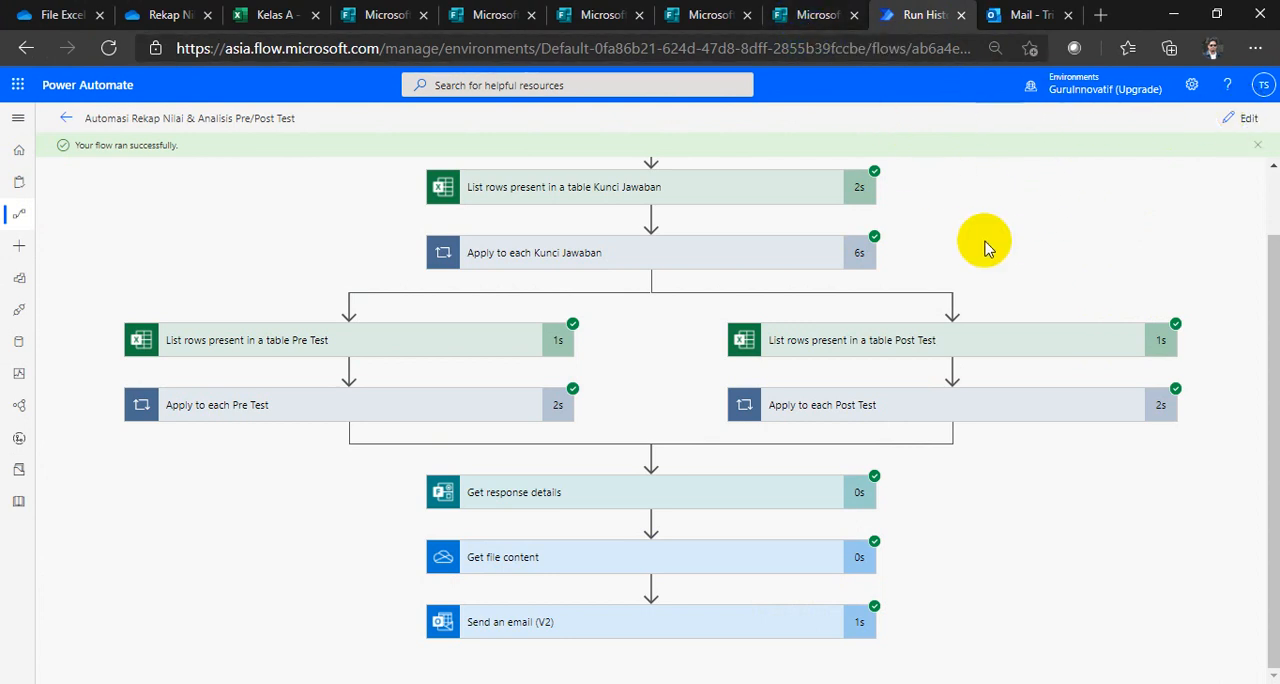
pyautogui.click(805, 15)
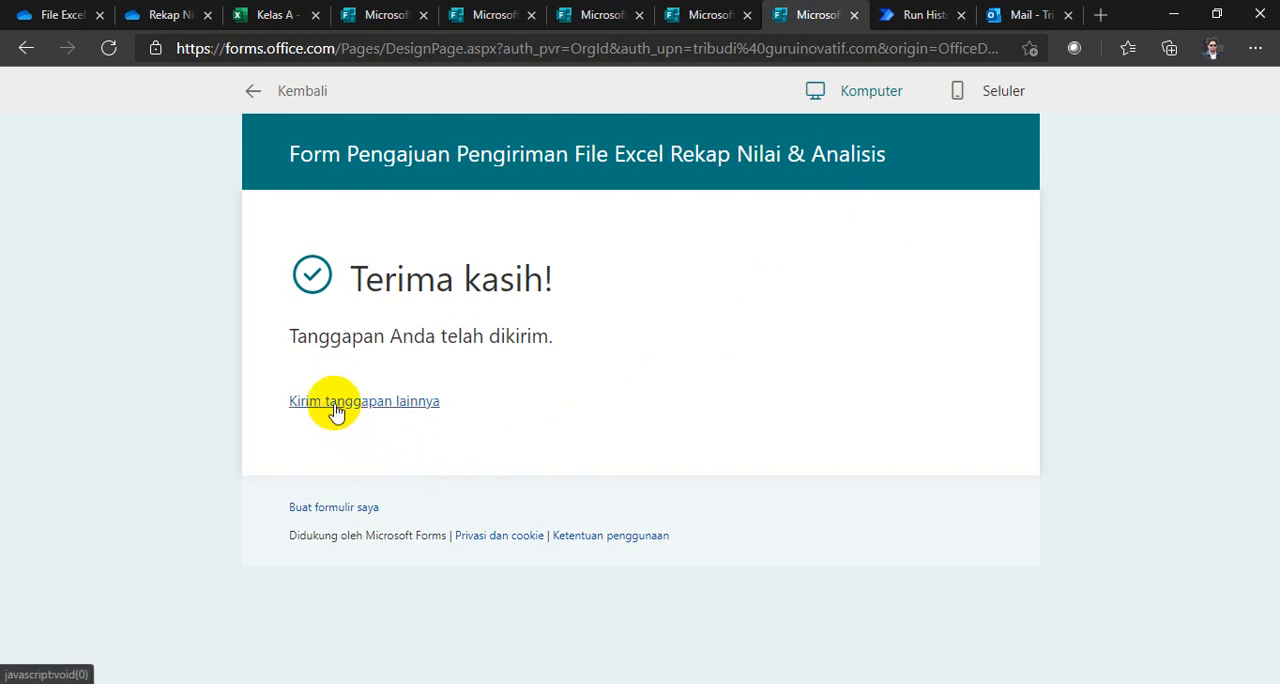
pyautogui.click(910, 22)
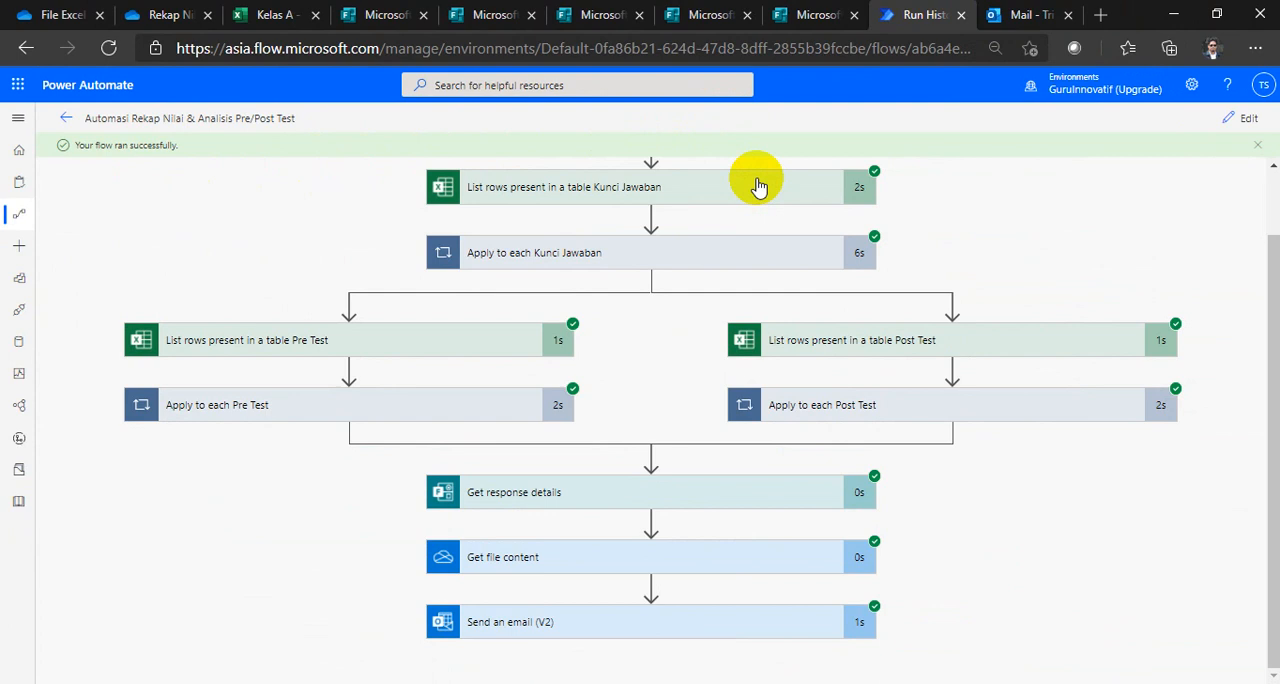
pyautogui.click(266, 14)
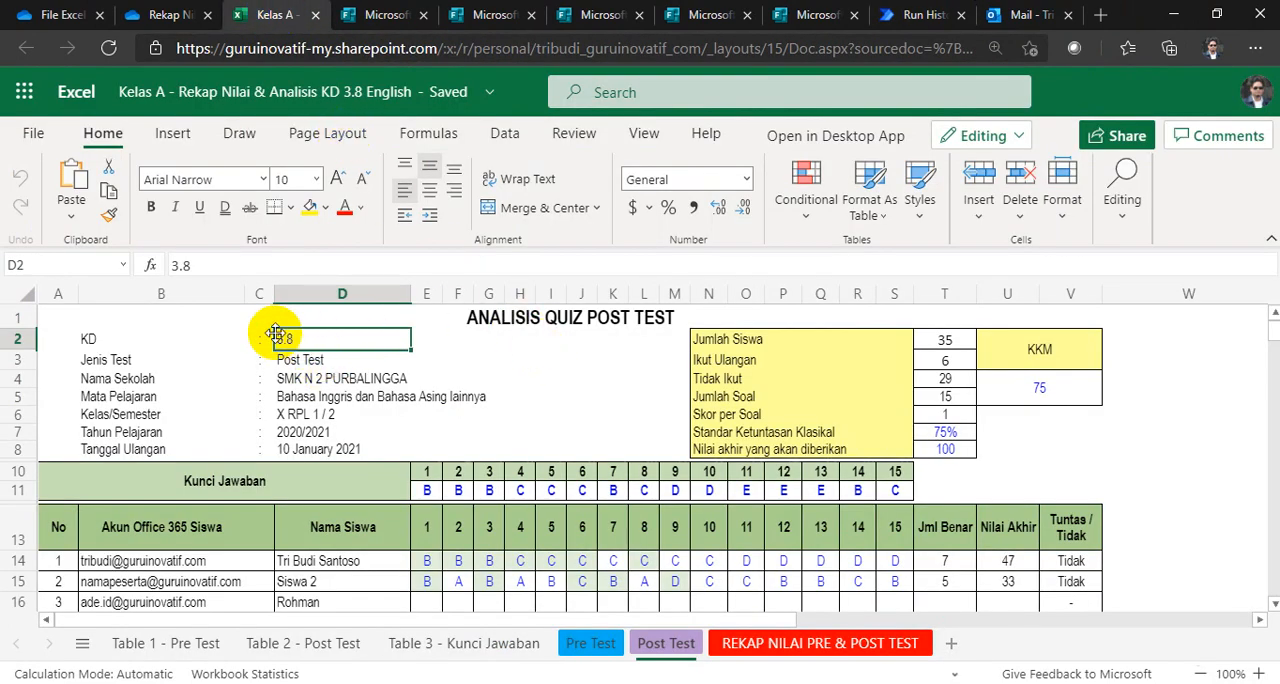
# Step: Submit another response to the request form in Microsoft Forms, answering Ya, class name Kelas A and subject Bahasa Inggris
pyautogui.click(818, 15)
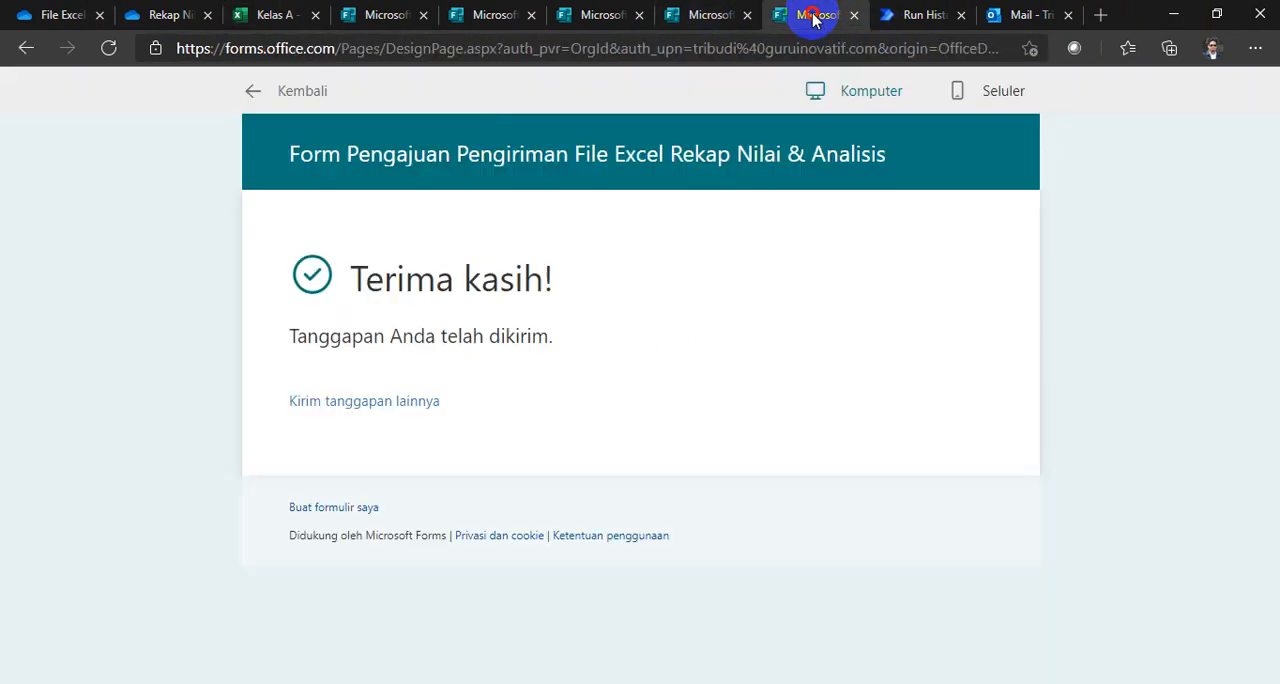
pyautogui.click(335, 405)
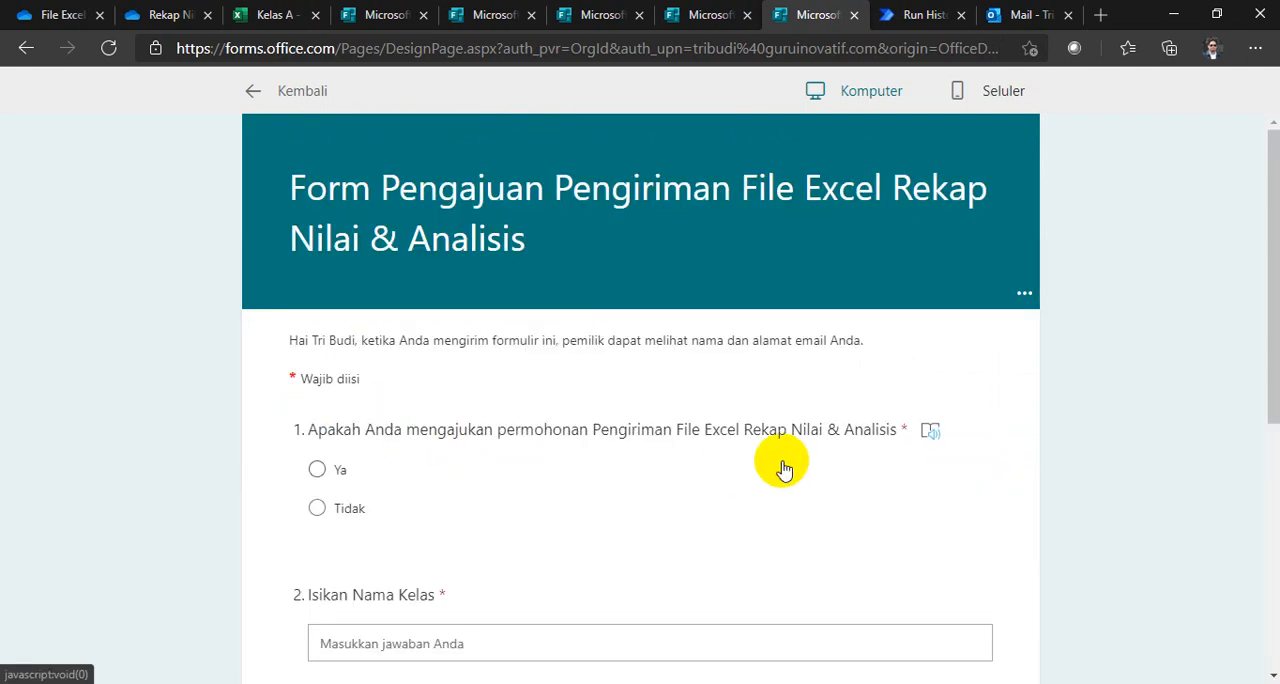
pyautogui.click(317, 469)
pyautogui.scroll(-3, 494, 478)
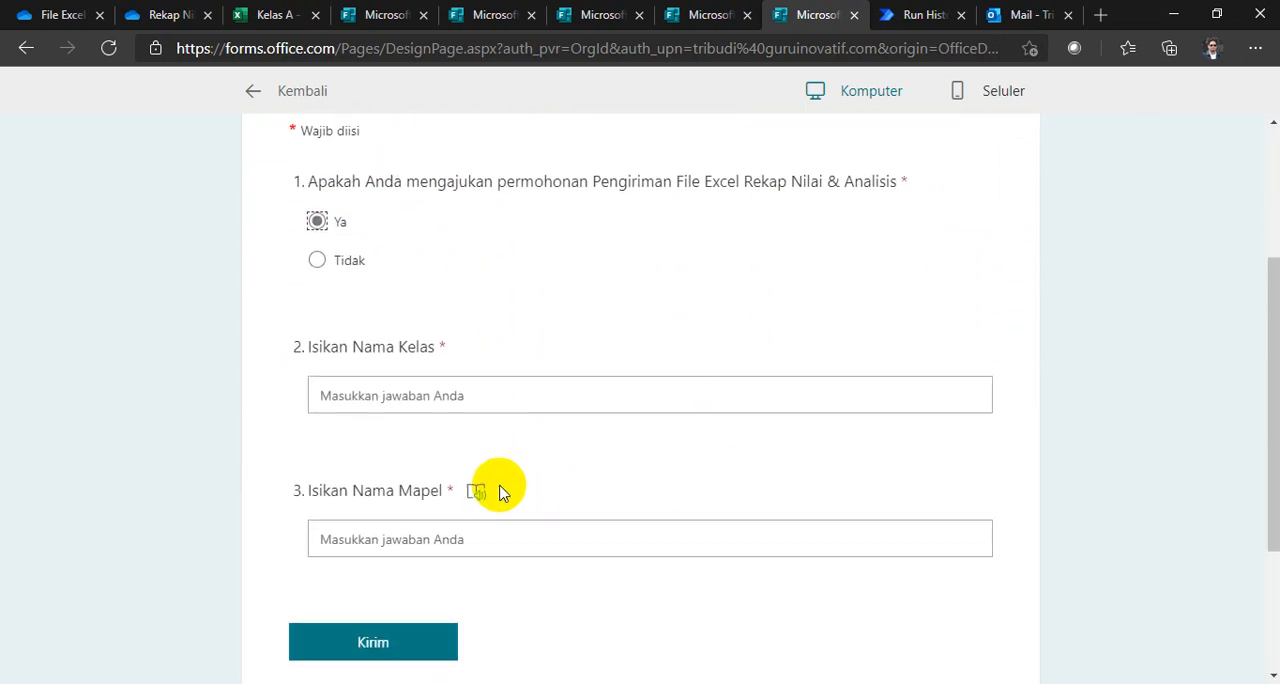
pyautogui.click(401, 388)
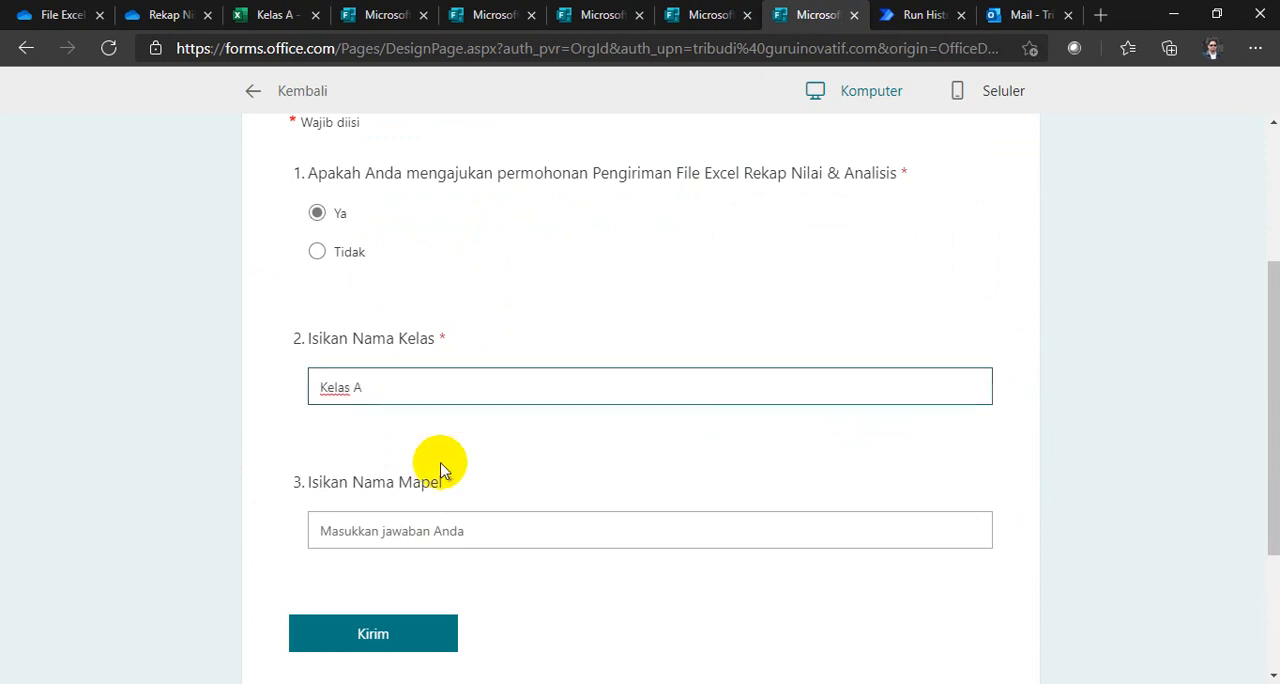
pyautogui.click(464, 538)
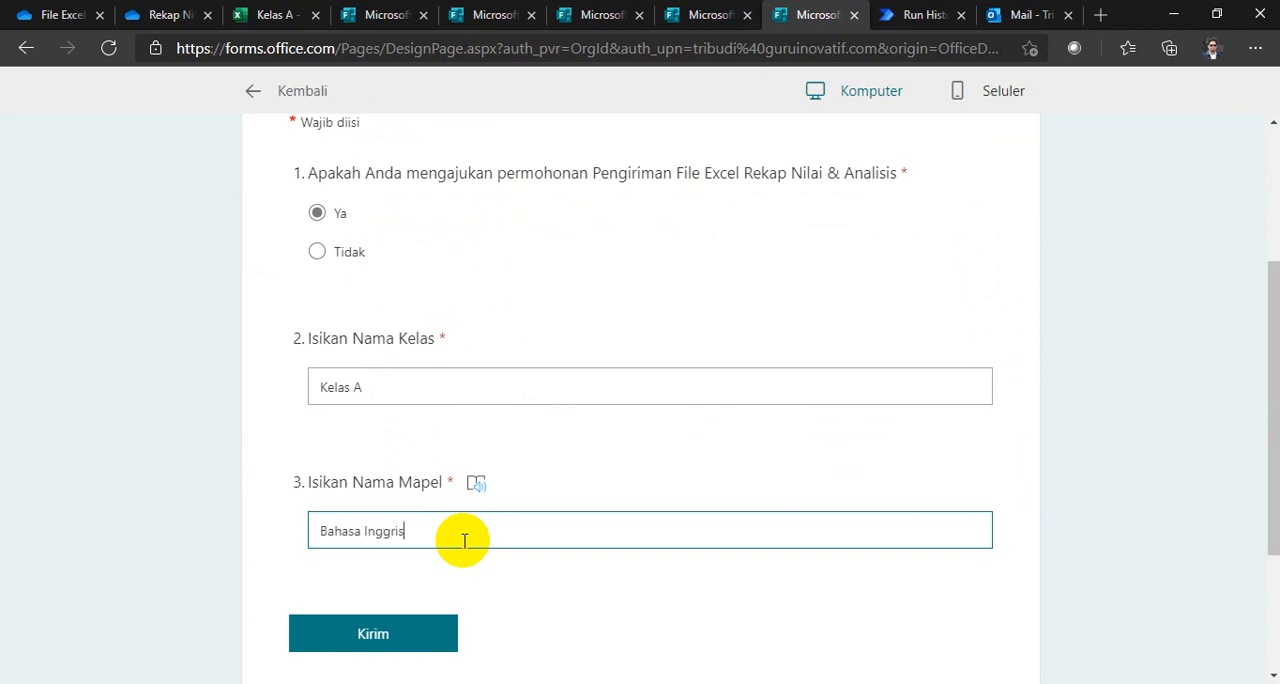
pyautogui.click(406, 648)
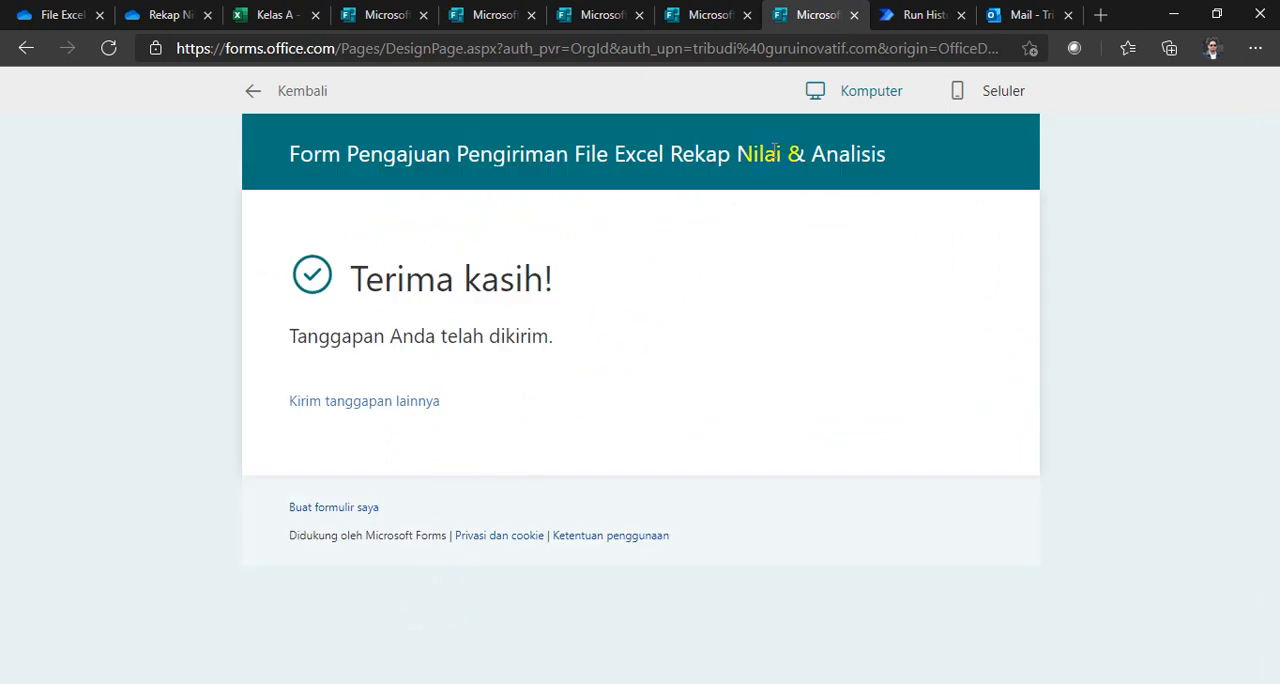
# Step: Switch to Outlook and open the Excel attachment of the newest Kelas A recap email
pyautogui.click(1000, 15)
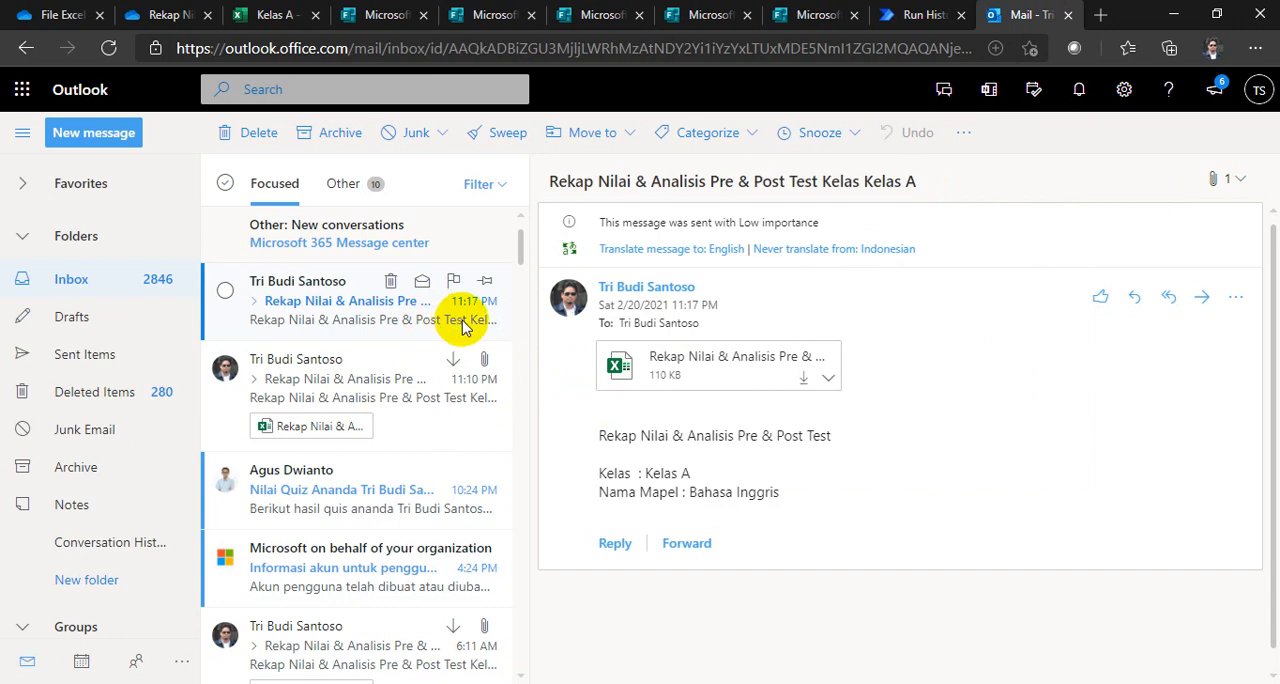
pyautogui.click(795, 15)
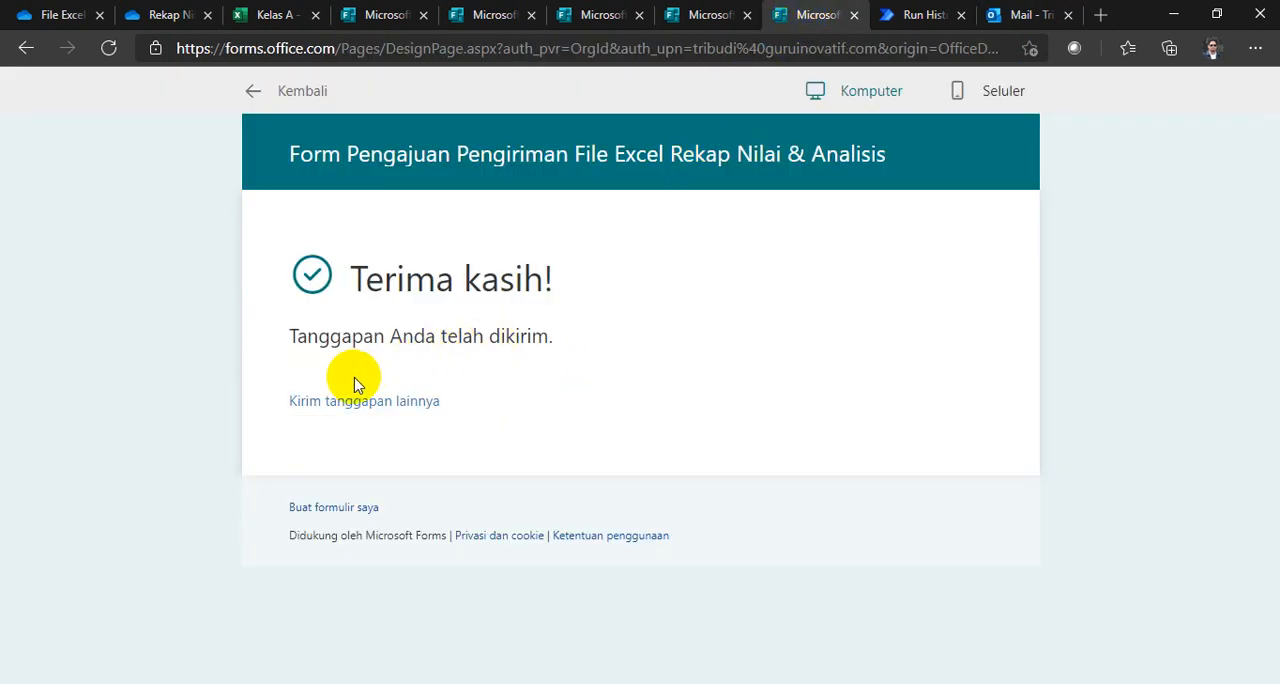
pyautogui.click(1018, 17)
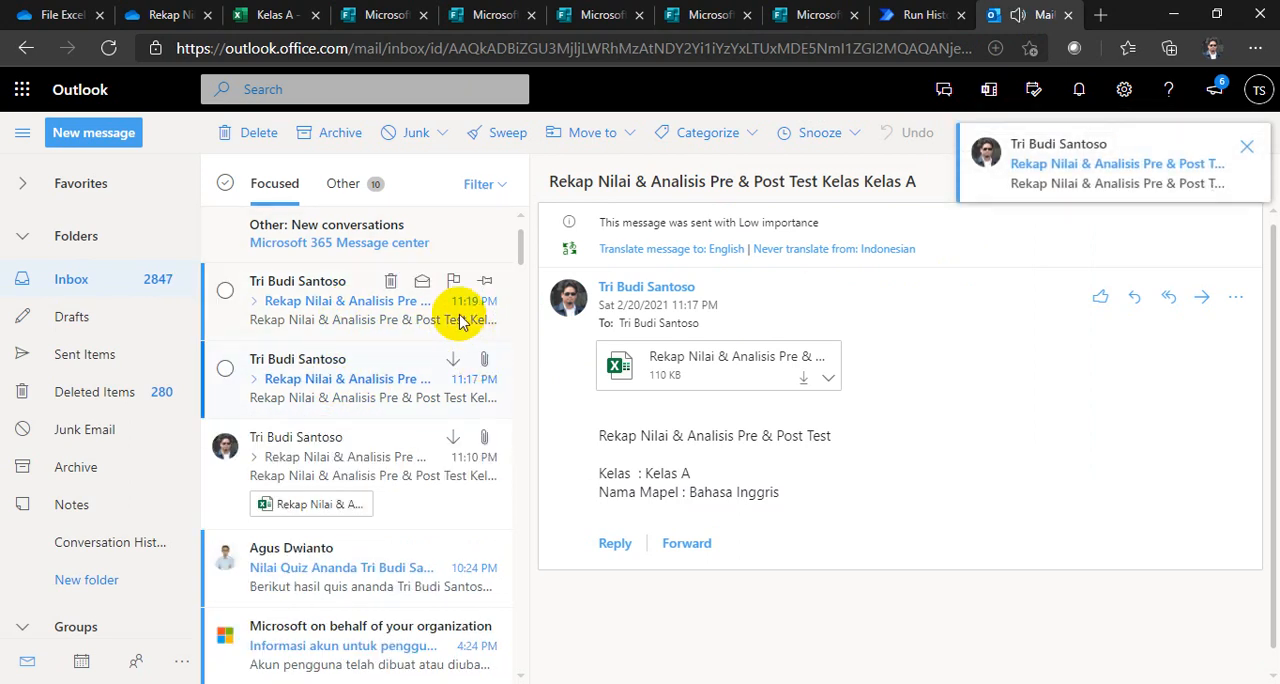
pyautogui.click(352, 313)
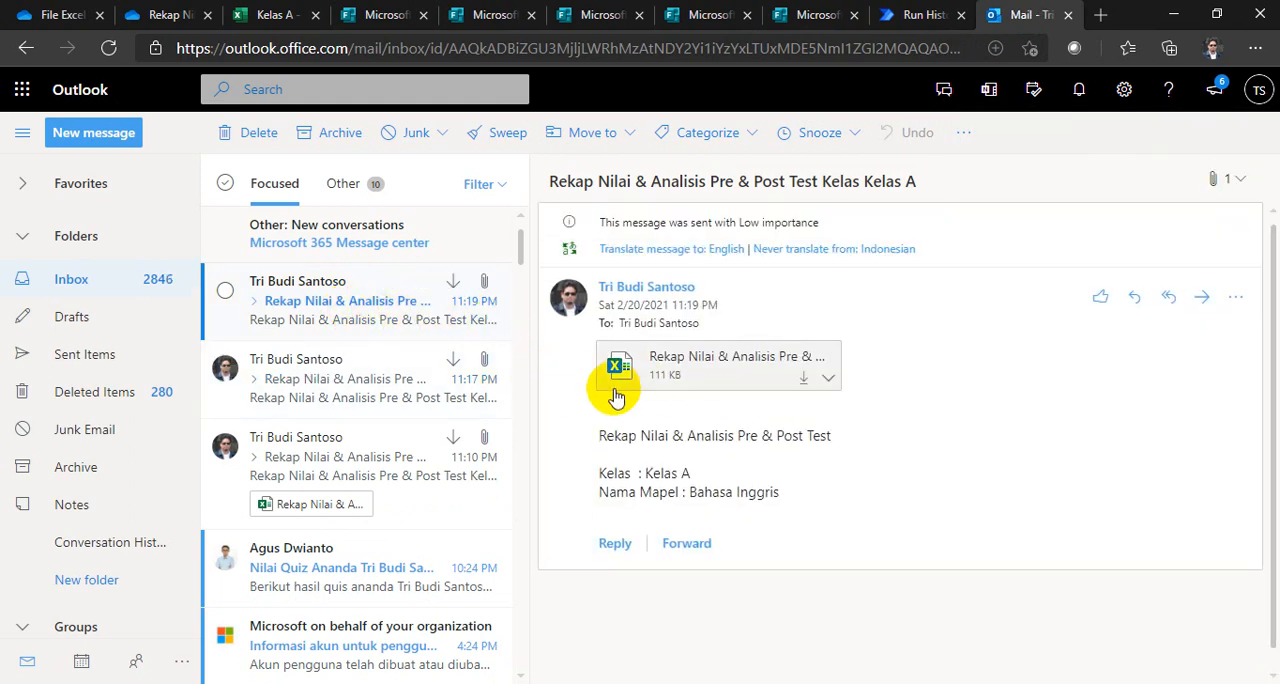
pyautogui.click(688, 372)
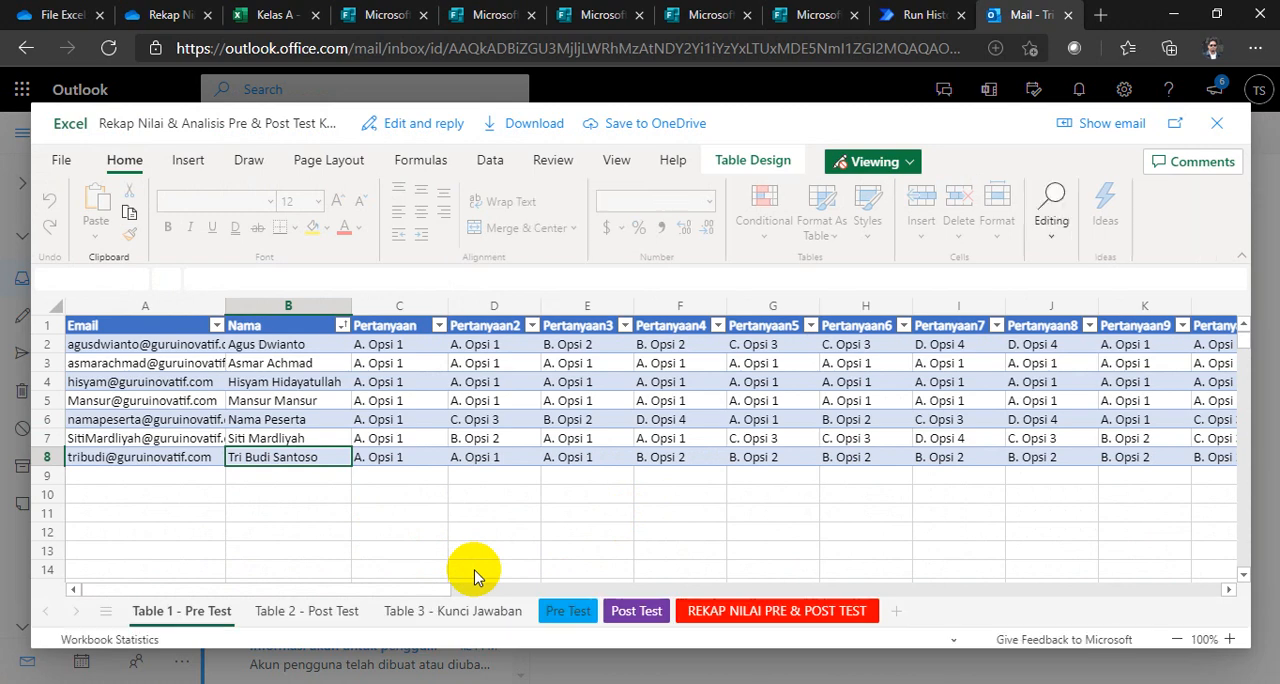
# Step: Check the attachment's Pre Test, Post Test and REKAP NILAI PRE & POST TEST sheets against the Kelas A workbook
pyautogui.click(560, 620)
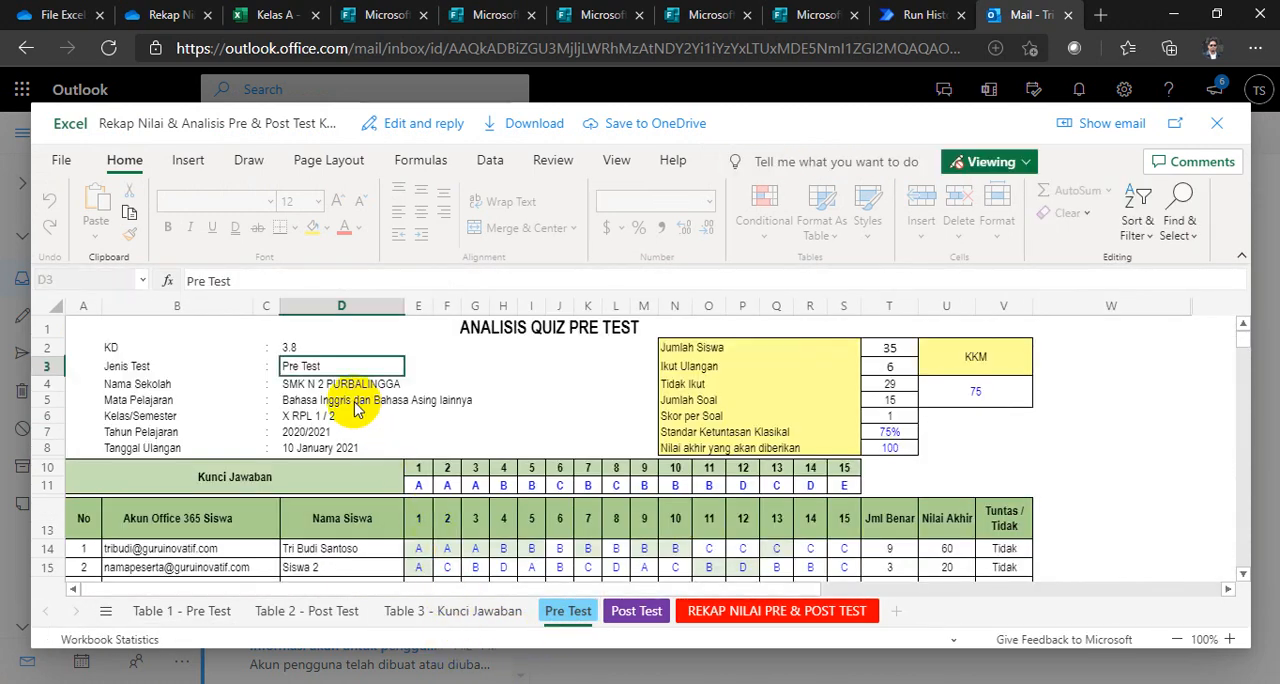
pyautogui.click(623, 610)
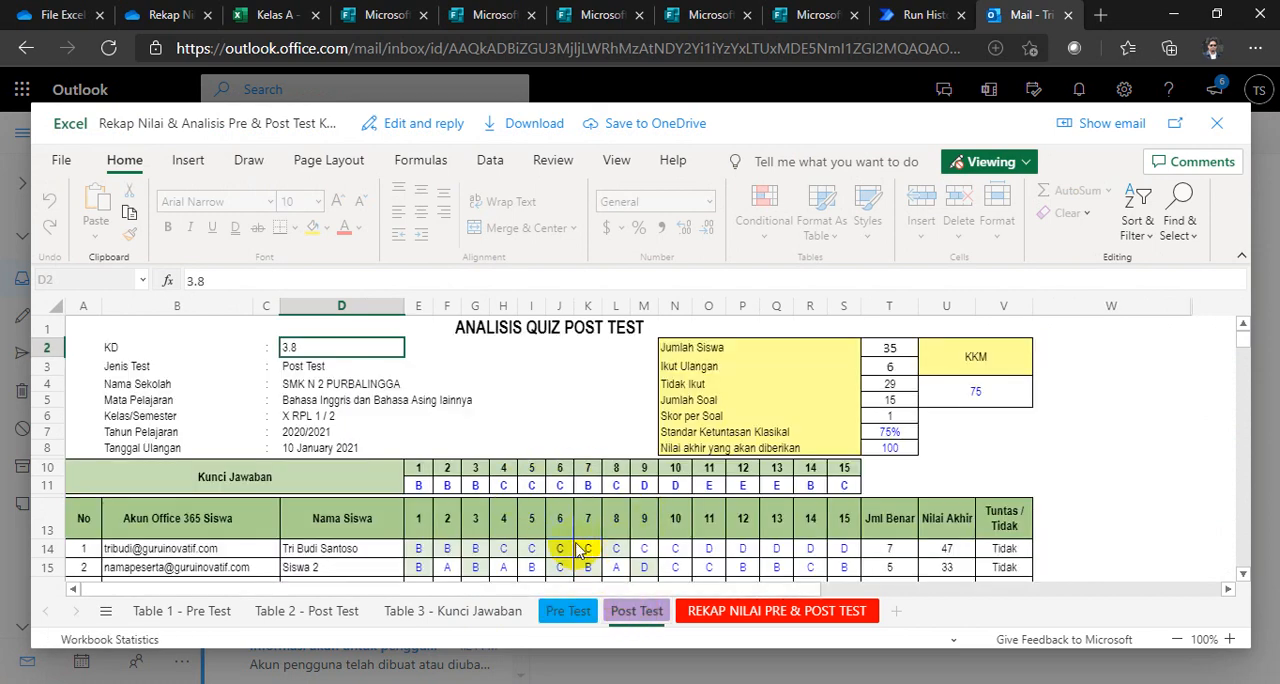
pyautogui.click(737, 614)
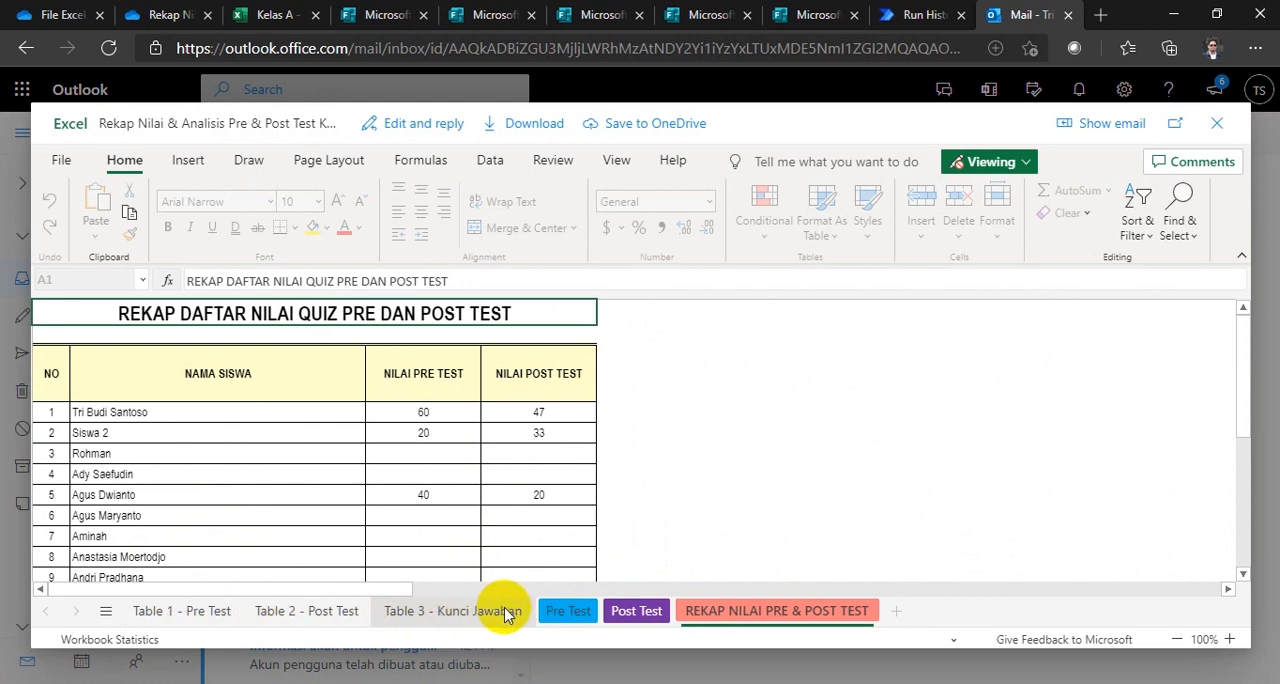
pyautogui.click(277, 15)
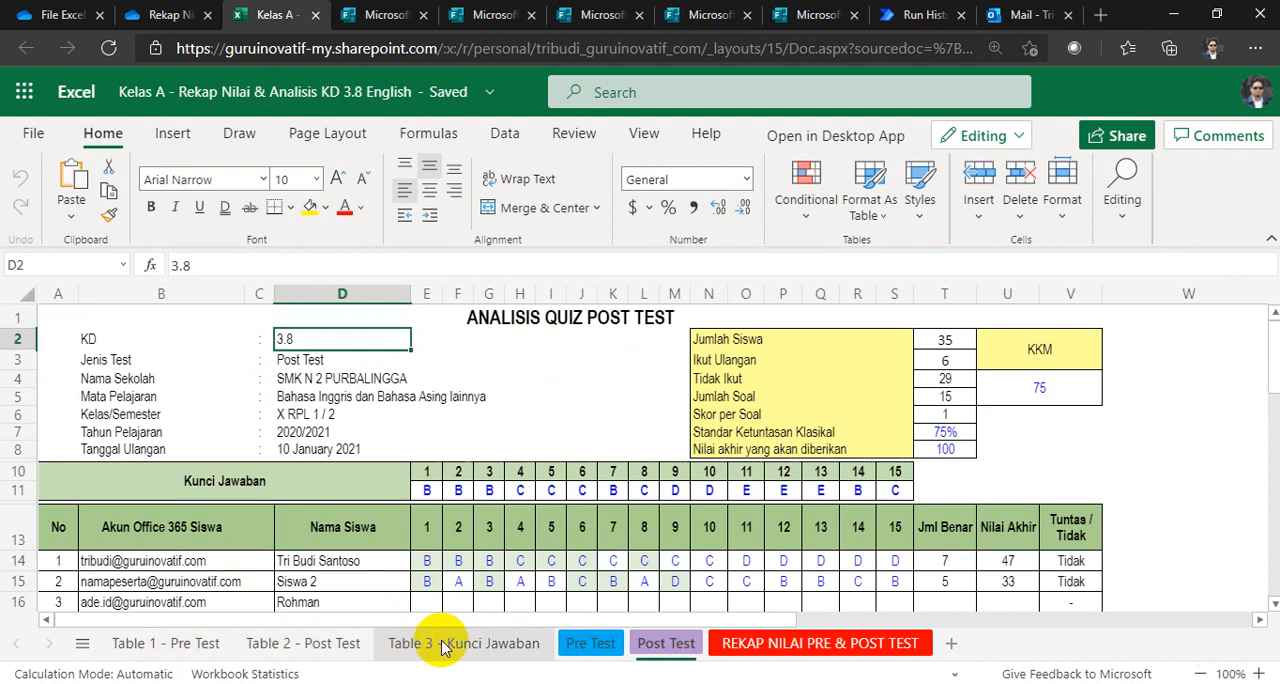
pyautogui.click(1020, 15)
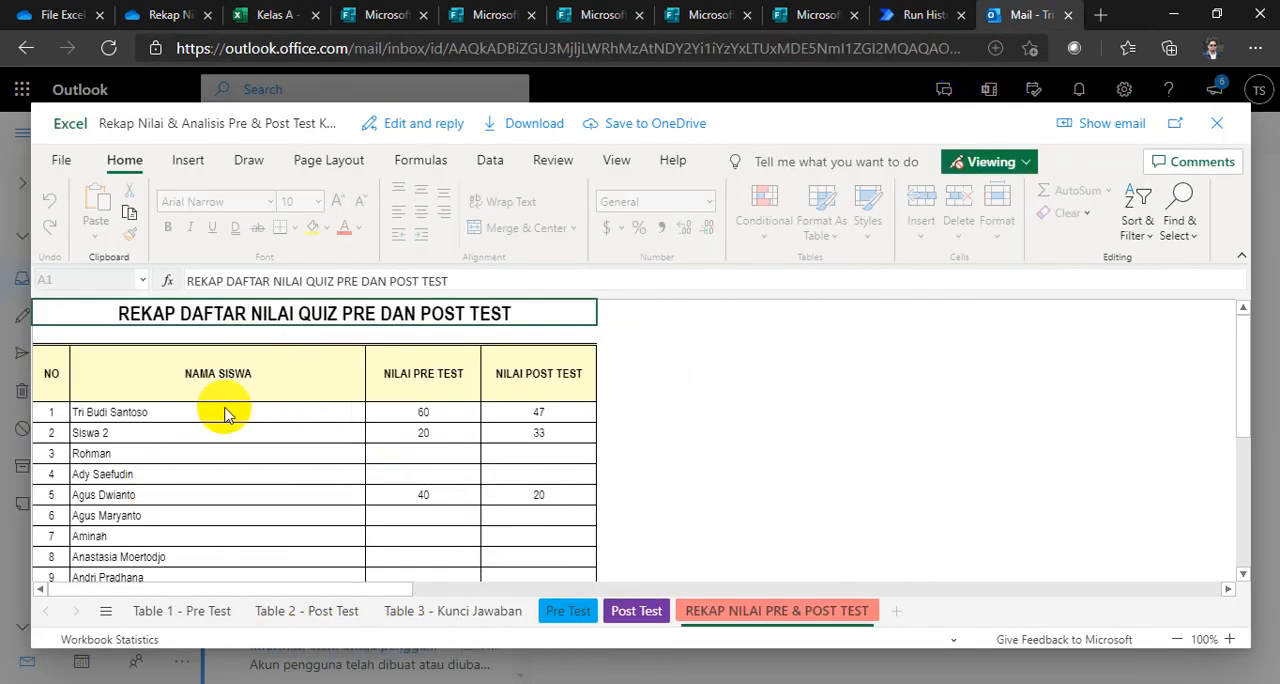
# Step: Review the student scores on the attachment's recap sheet and compare them with its Pre Test and Post Test sheets
pyautogui.scroll(-3, 400, 480)
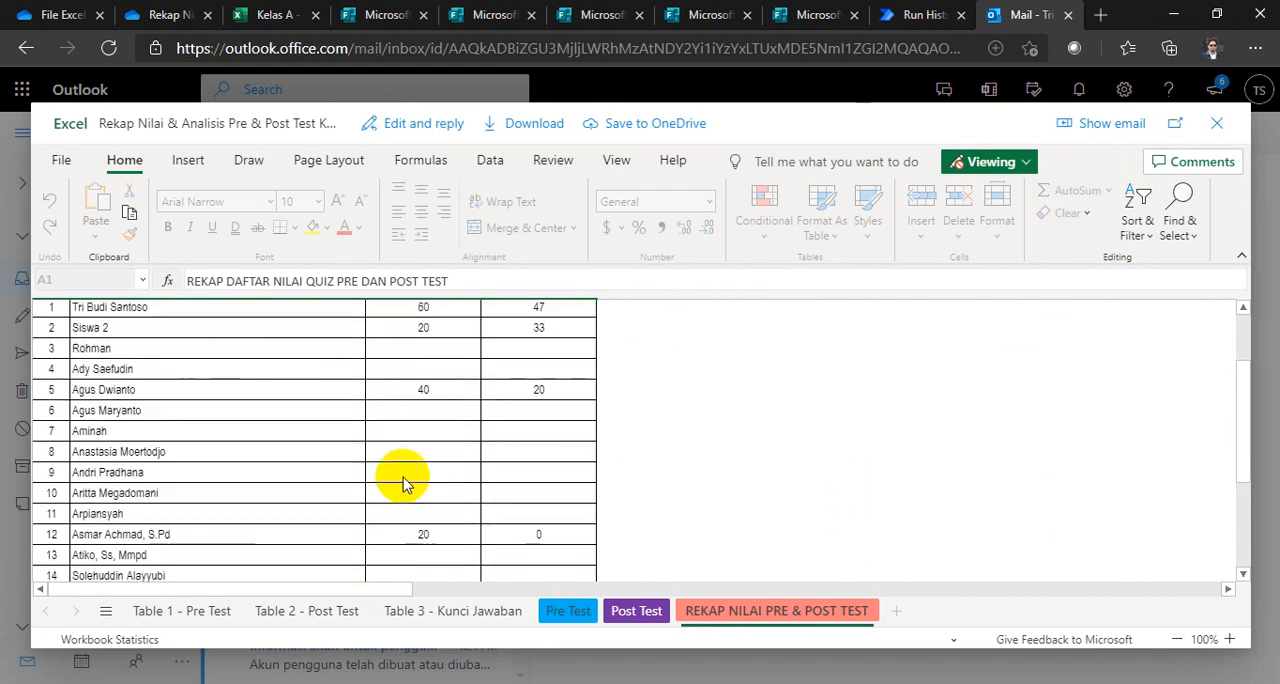
pyautogui.scroll(3, 404, 484)
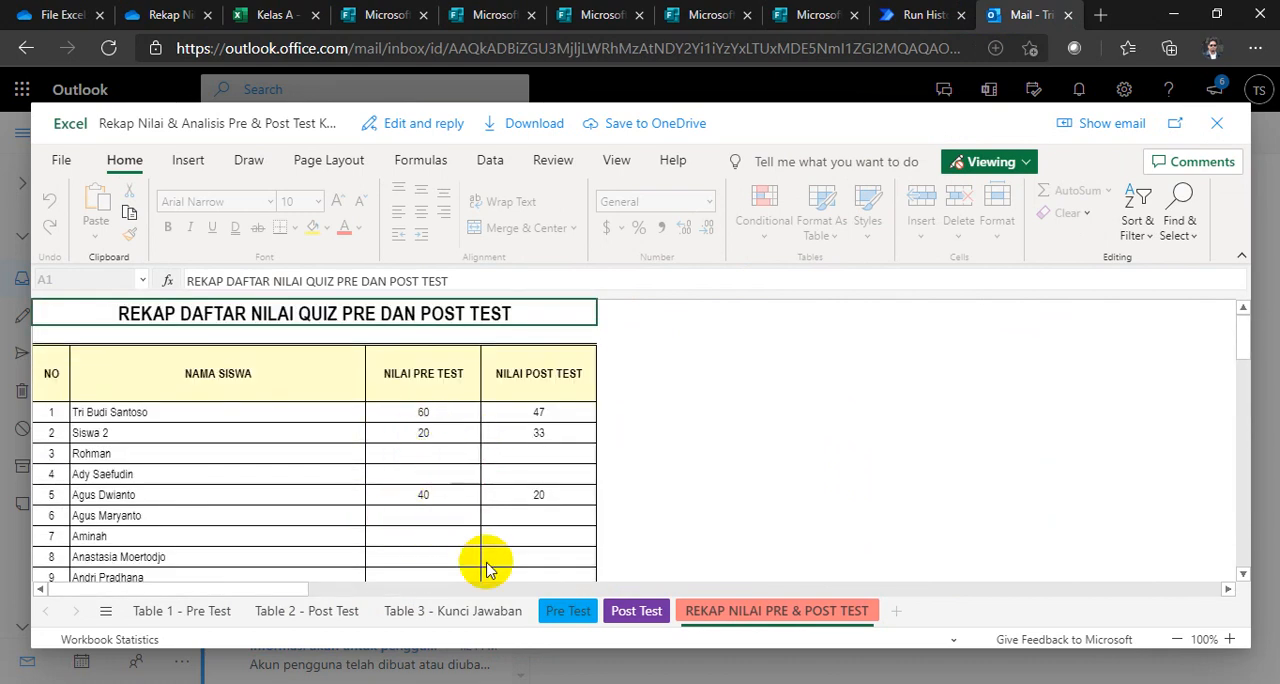
pyautogui.click(553, 615)
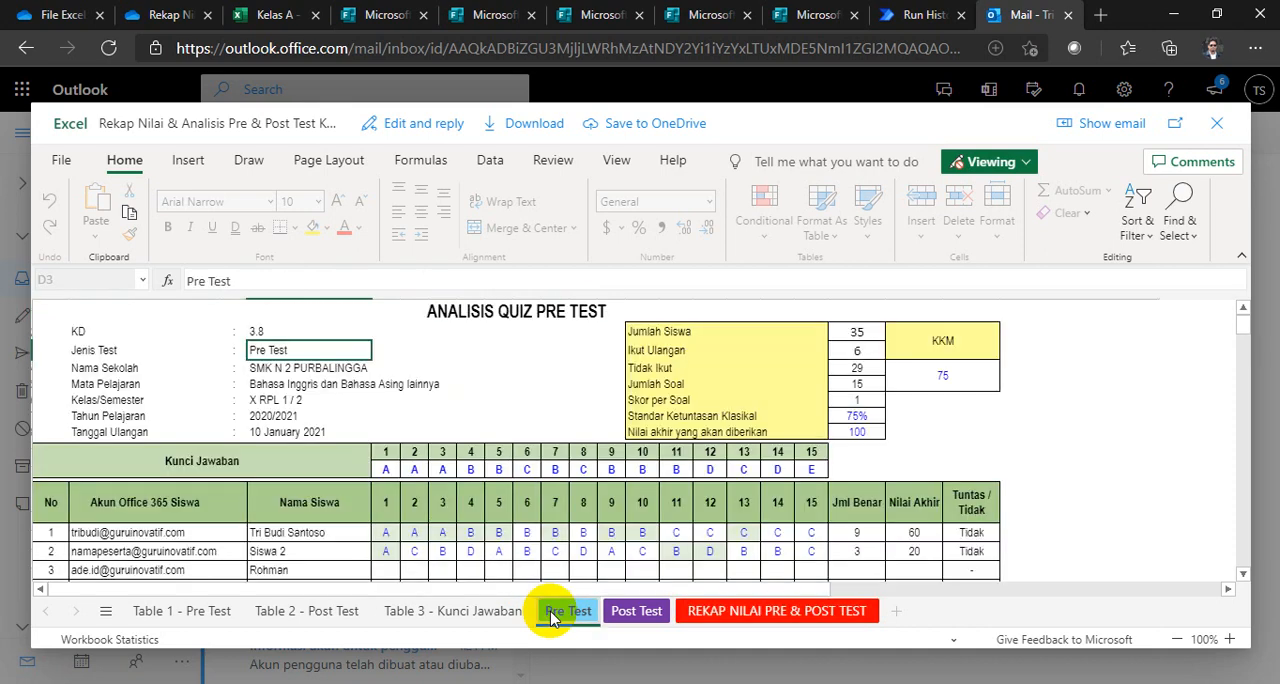
pyautogui.click(623, 610)
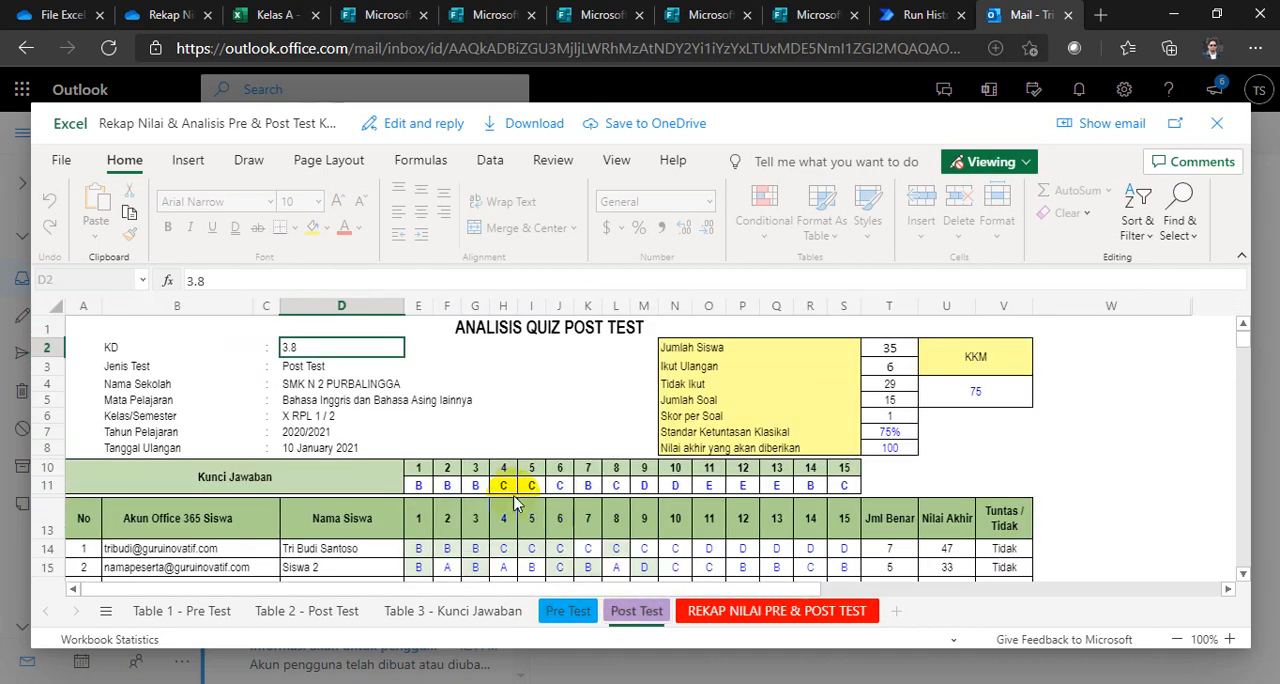
pyautogui.click(722, 614)
pyautogui.scroll(-2, 508, 437)
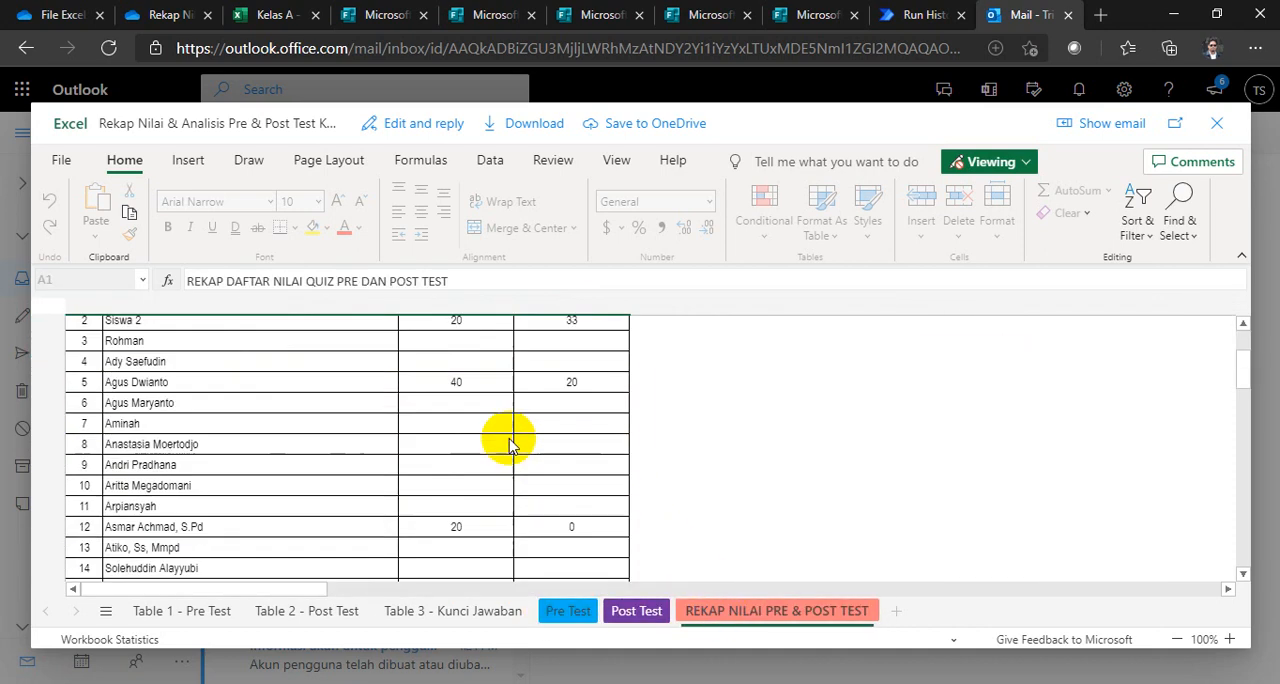
pyautogui.scroll(2, 508, 437)
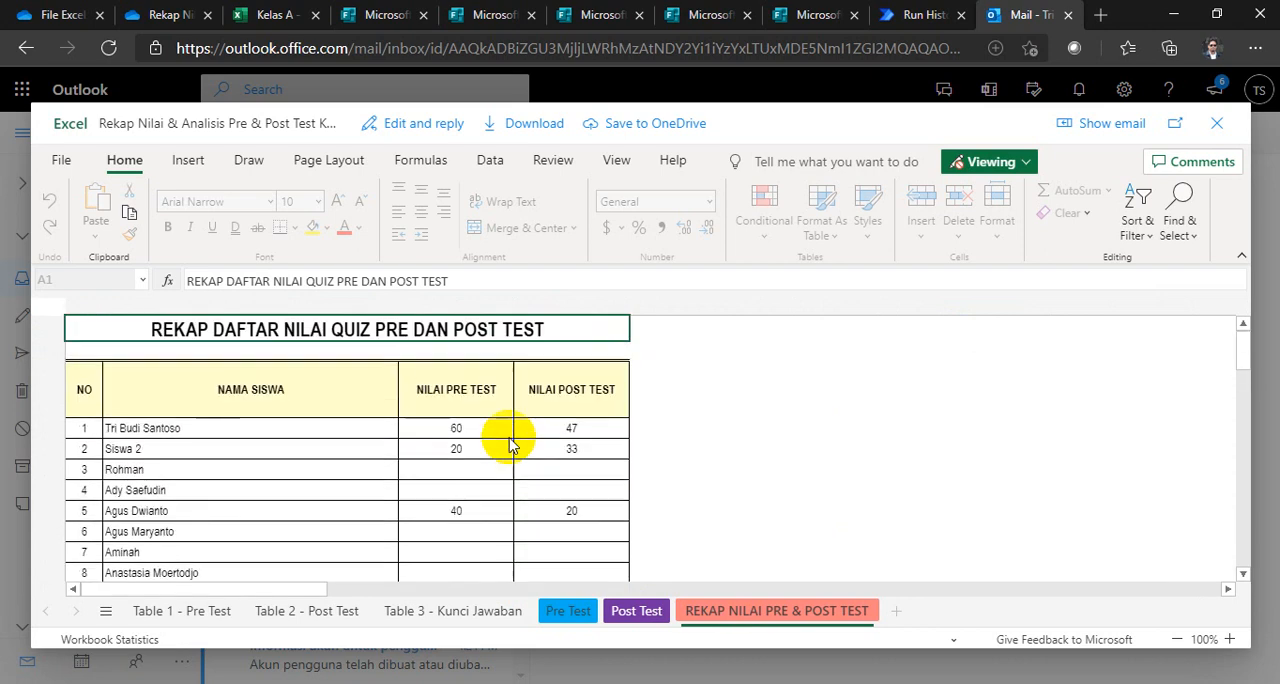
# Step: Close the attachment preview and minimize the browser and the Book1 workbook to return to the presentation slide
pyautogui.click(1216, 123)
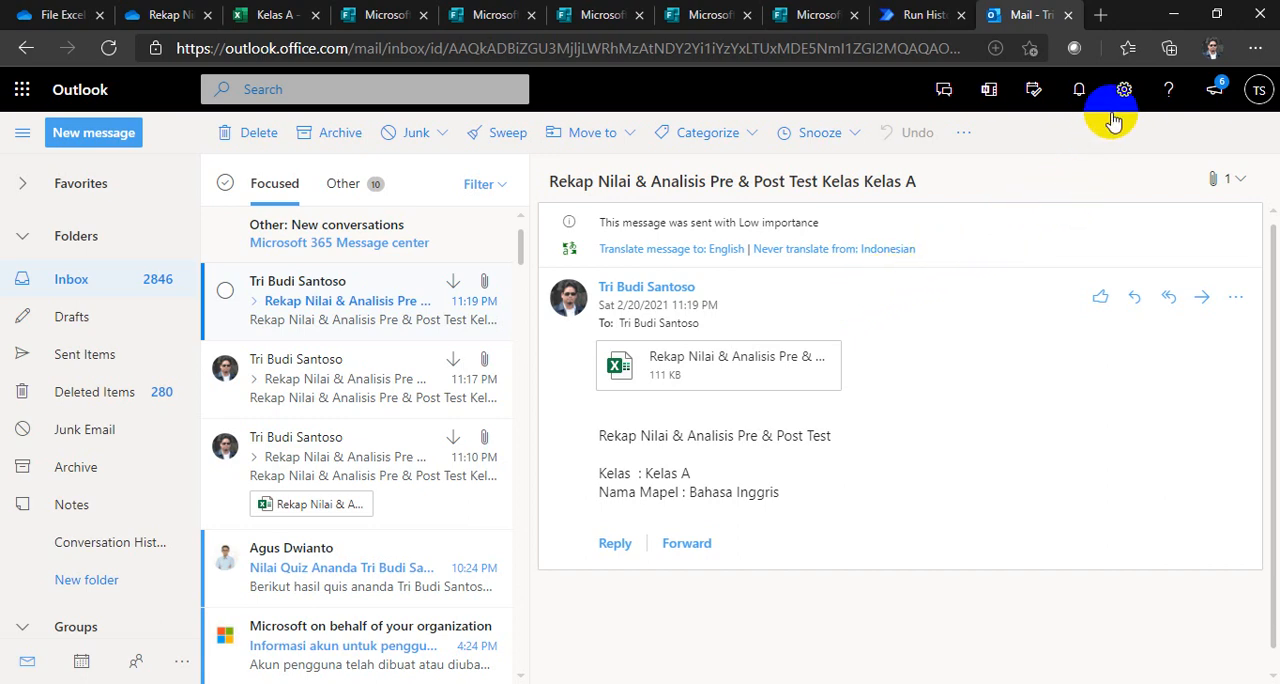
pyautogui.click(1174, 15)
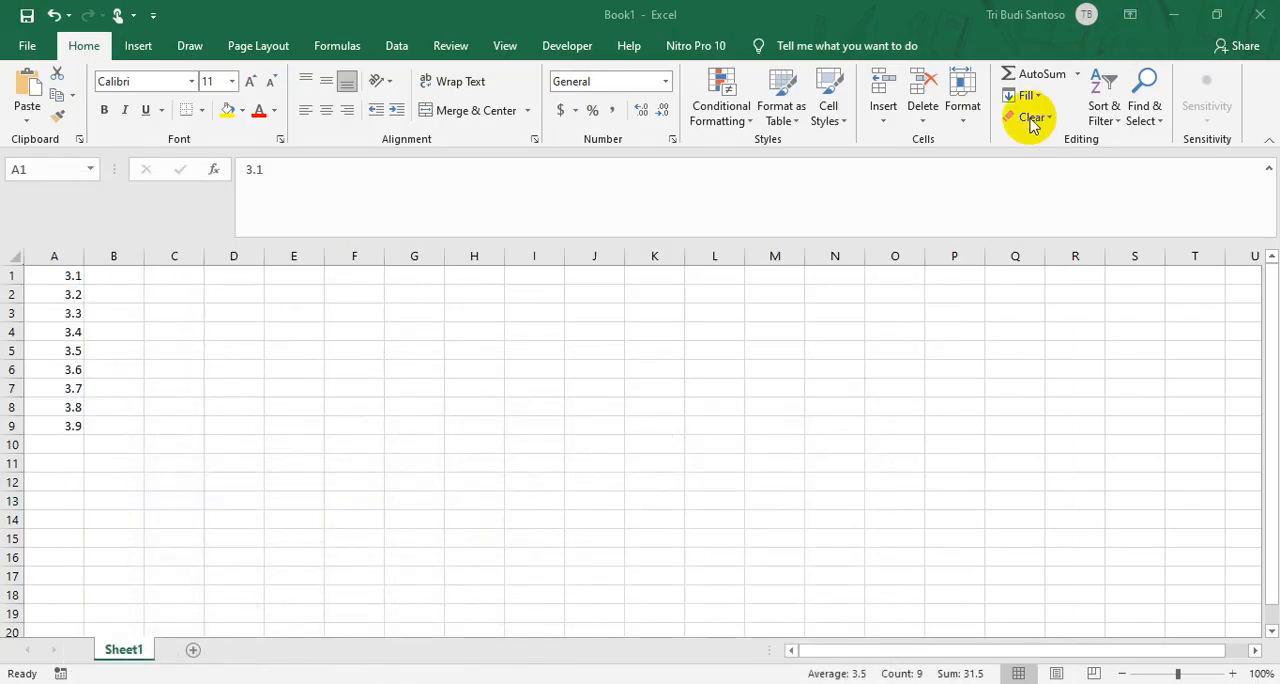
pyautogui.click(1174, 15)
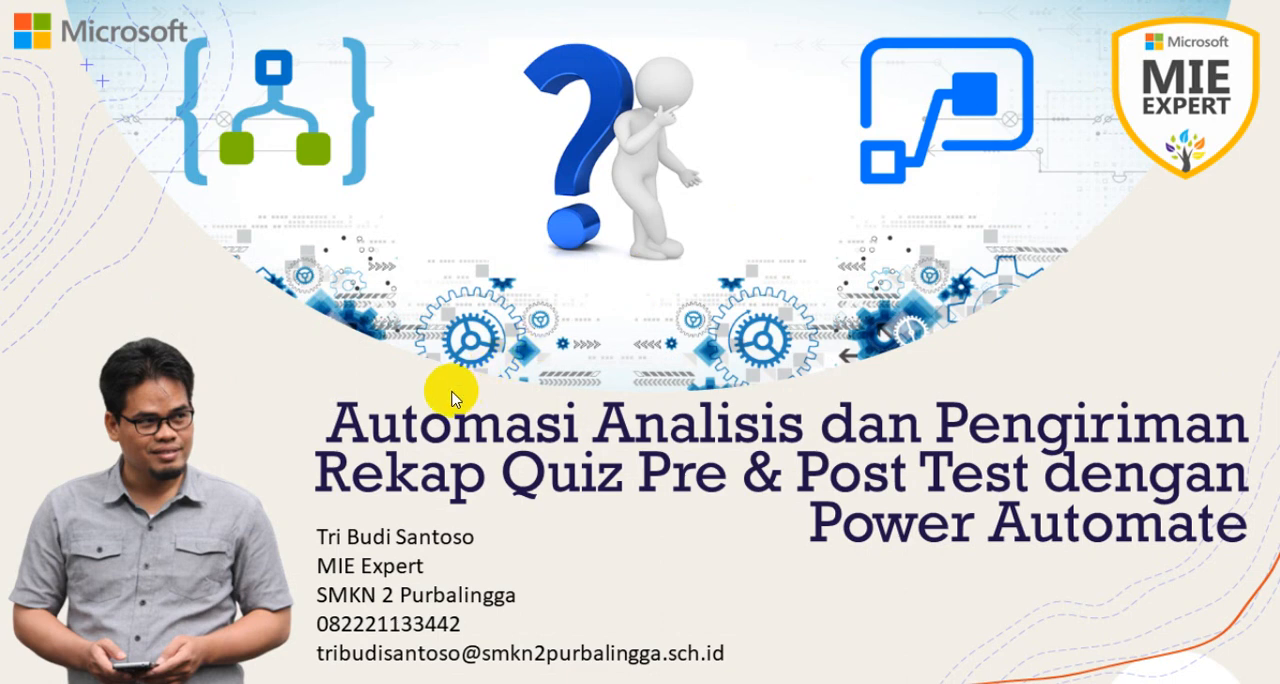